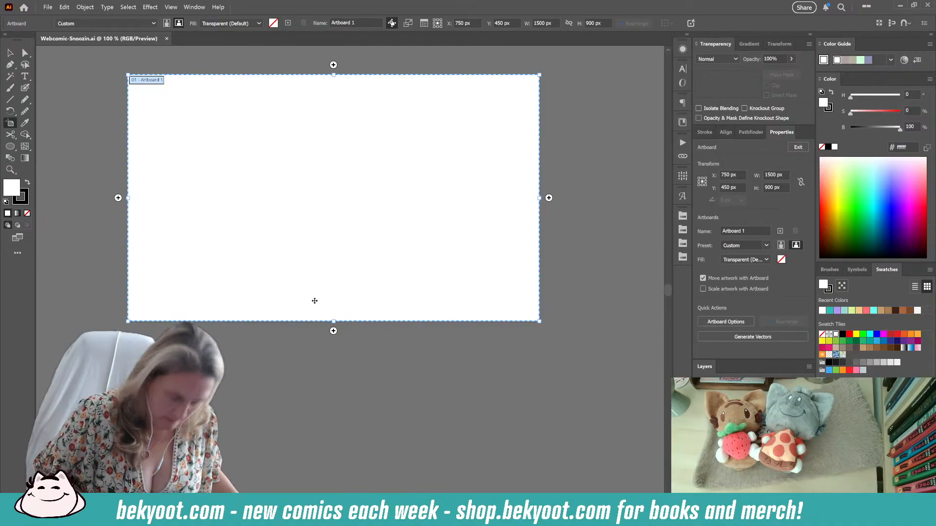
# - Extend the artboard downward to a height of 2052 px, keeping the 1500 px width
pyautogui.moveTo(334, 322); pyautogui.dragTo(337, 494)
pyautogui.moveTo(365, 348); pyautogui.dragTo(373, 200)
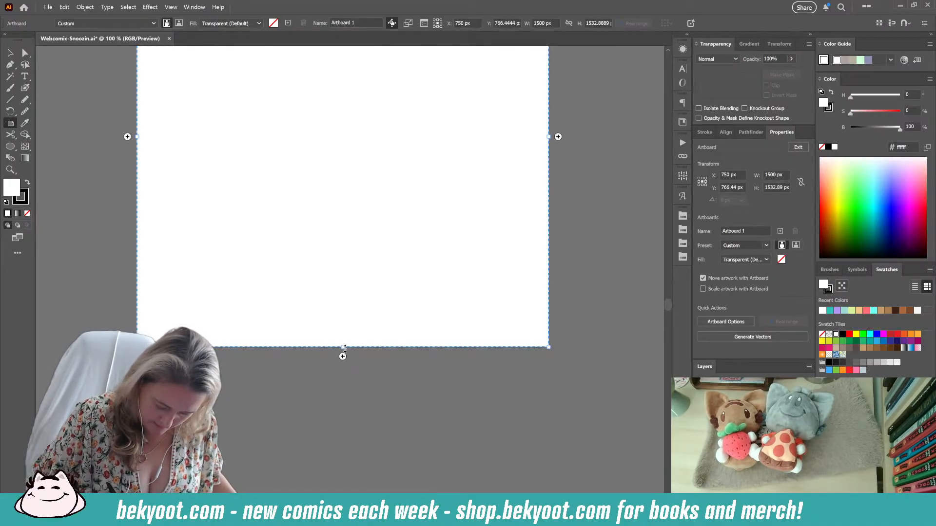
pyautogui.moveTo(343, 347); pyautogui.dragTo(331, 489)
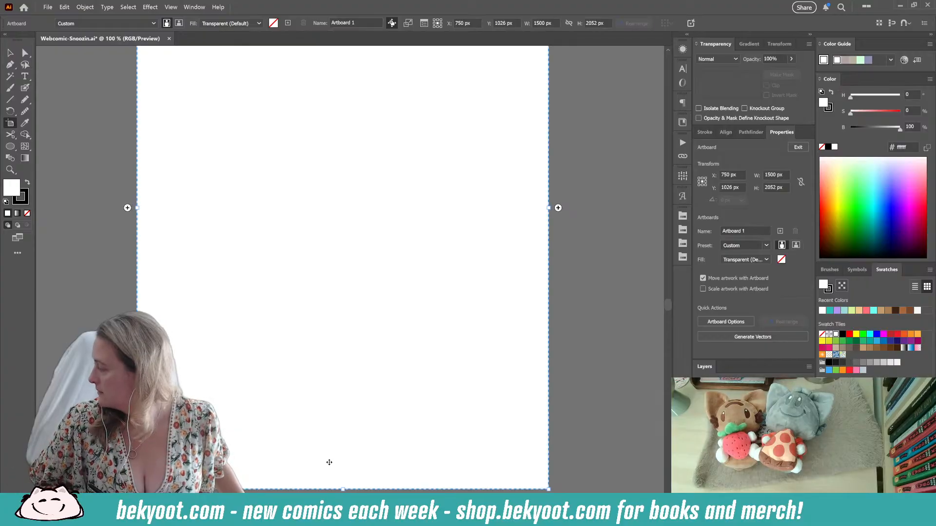
pyautogui.scroll(-1, 302, 342)
pyautogui.scroll(2, 302, 341)
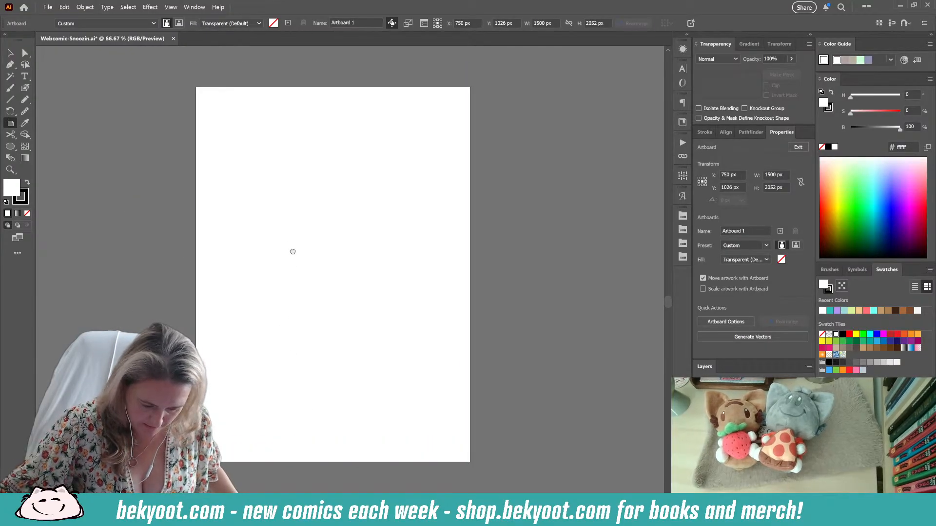
# - Hand-letter the title "Snoozin'" in black with the Blob Brush near the artboard's upper edge and group the letters
pyautogui.click(25, 89)
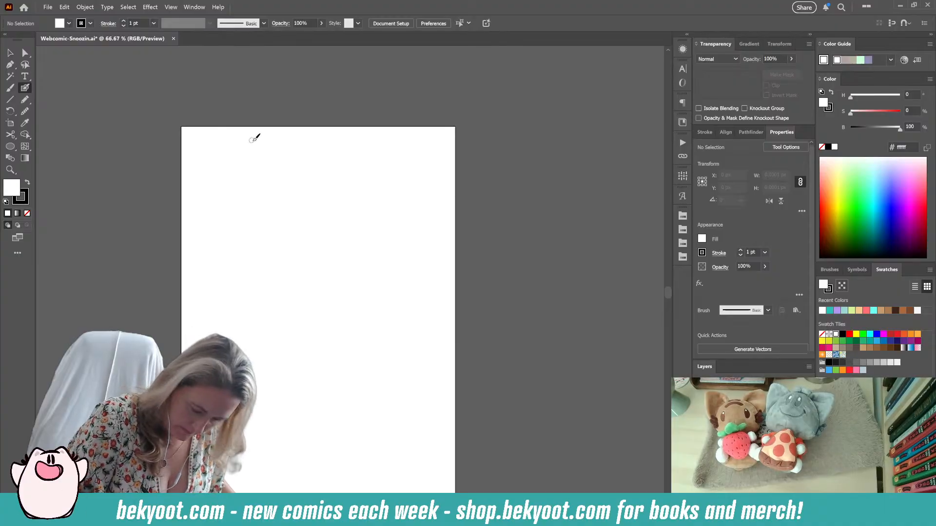
pyautogui.moveTo(264, 136)
pyautogui.mouseDown()
pyautogui.moveTo(252, 148)
pyautogui.moveTo(339, 146)
pyautogui.mouseUp()
pyautogui.hotkey('ctrl', 'z')
pyautogui.click(10, 53)
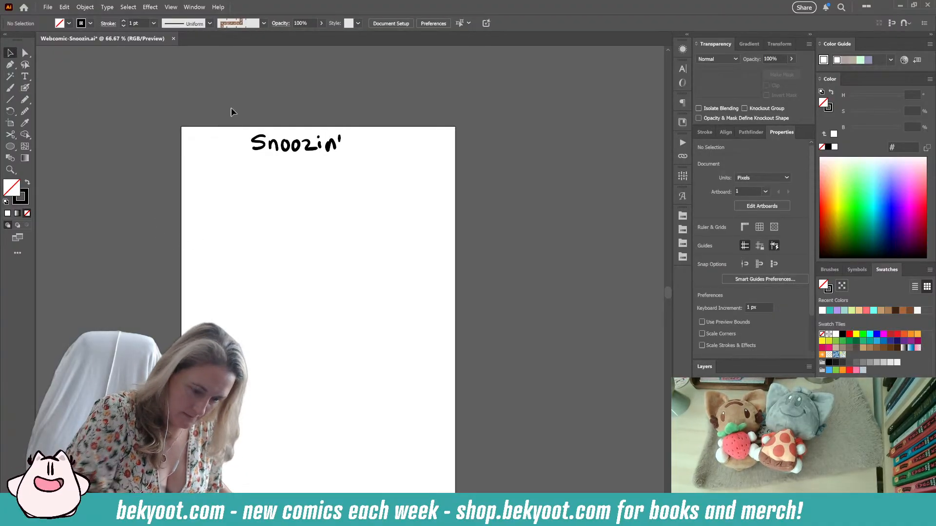
pyautogui.moveTo(231, 112); pyautogui.dragTo(385, 181)
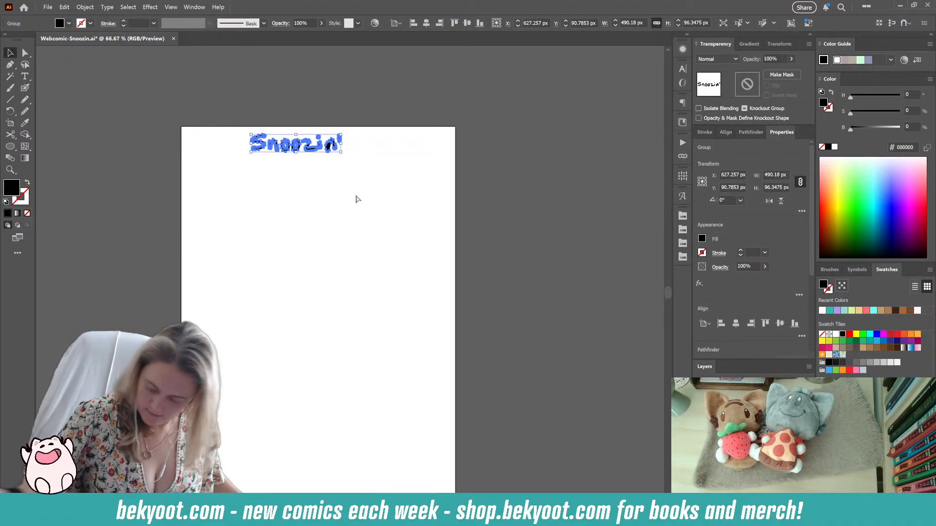
pyautogui.hotkey('ctrl', 'h')
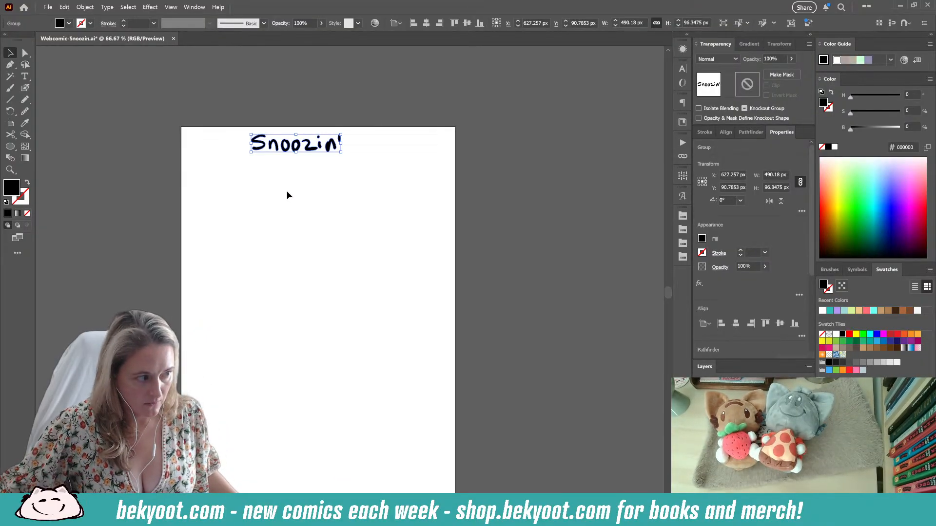
pyautogui.click(302, 182)
pyautogui.moveTo(299, 224); pyautogui.dragTo(349, 195)
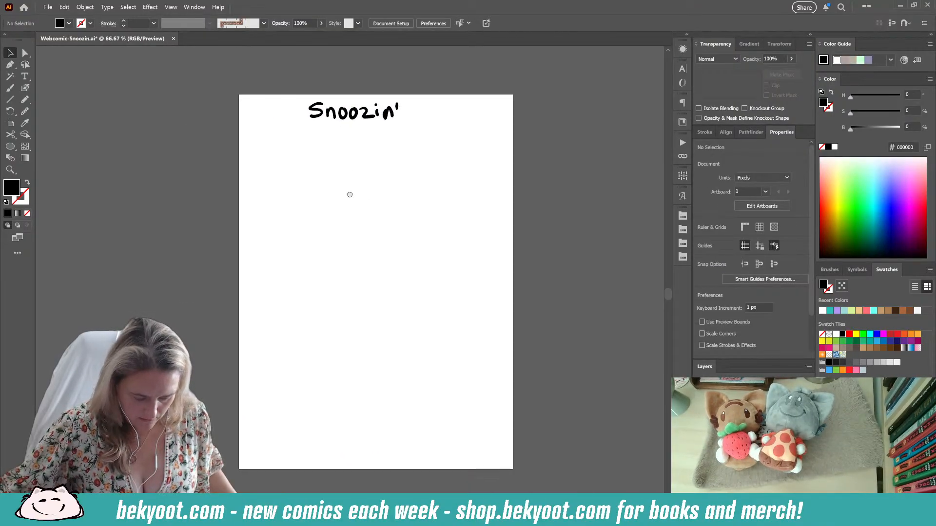
# - Draw a thick vertical brush line below the title, add a copy rotated 270° as the top edge, and group both lines
pyautogui.click(25, 88)
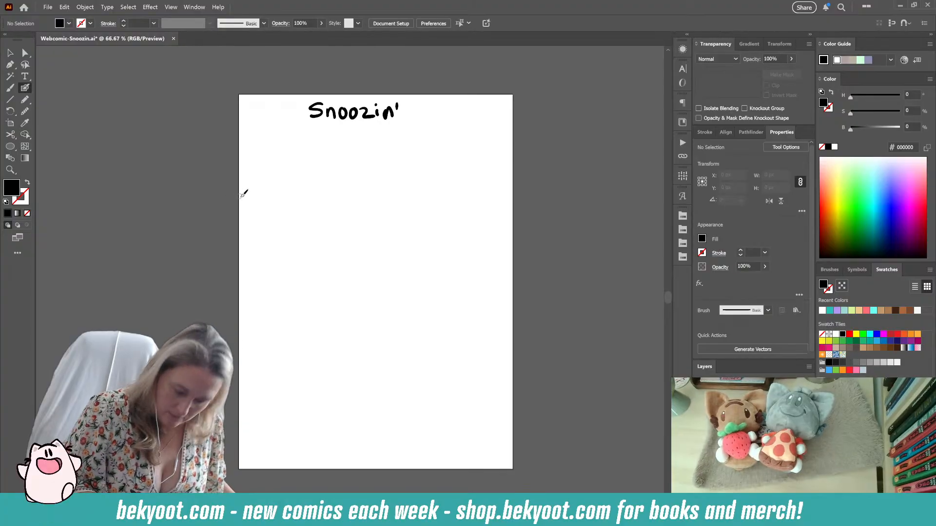
pyautogui.moveTo(255, 147)
pyautogui.mouseDown()
pyautogui.moveTo(260, 238)
pyautogui.moveTo(255, 148)
pyautogui.mouseUp()
pyautogui.press('v')
pyautogui.click(259, 183)
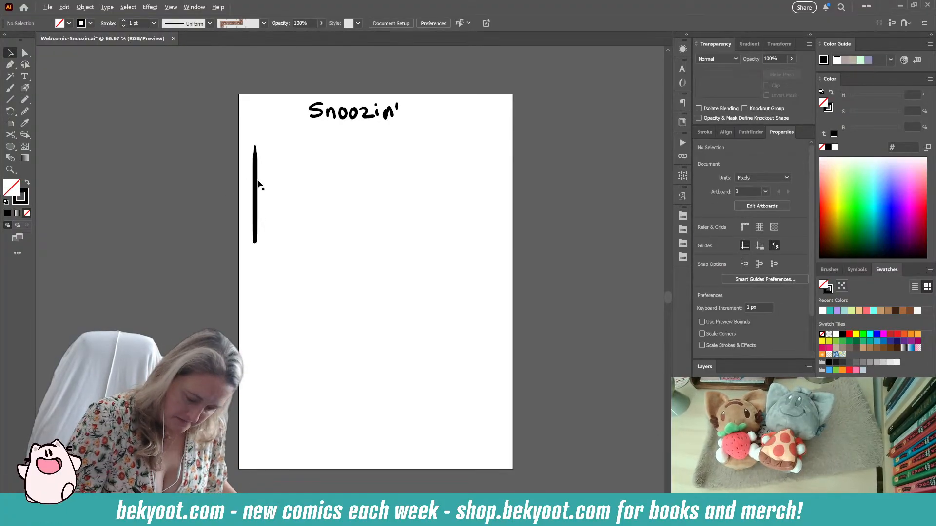
pyautogui.moveTo(259, 182); pyautogui.dragTo(305, 181)
pyautogui.moveTo(312, 141)
pyautogui.mouseDown()
pyautogui.moveTo(349, 151)
pyautogui.moveTo(372, 194)
pyautogui.moveTo(324, 148)
pyautogui.mouseUp()
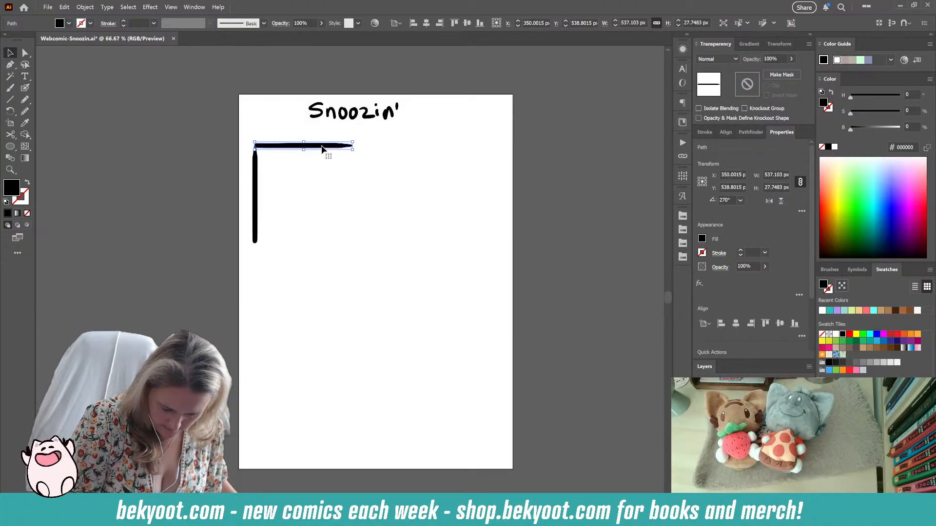
pyautogui.keyDown('shift'); pyautogui.click(254, 191); pyautogui.keyUp('shift')
pyautogui.hotkey('ctrl', 'g')
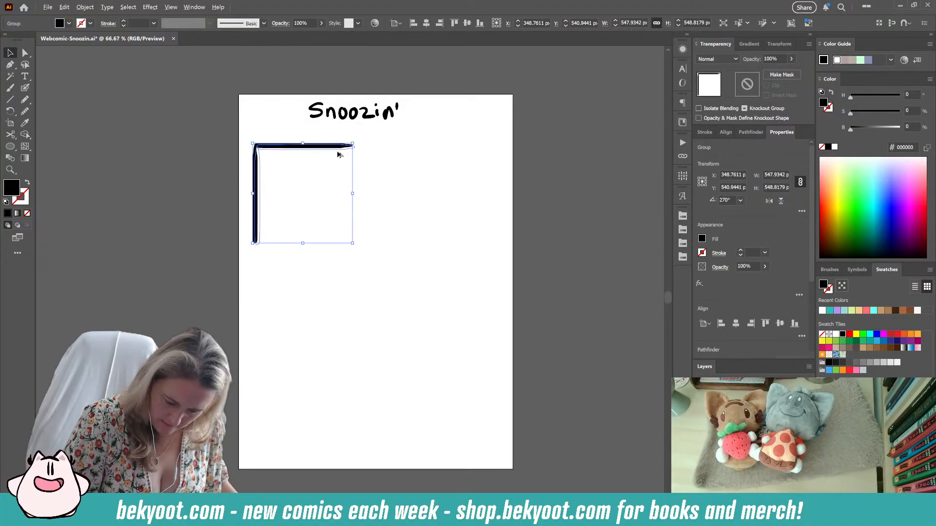
# - Duplicate the corner lines, rotate the copy 180° to close a square panel border, and group all four sides
pyautogui.hotkey('ctrl', 'c')
pyautogui.hotkey('ctrl', 'v')
pyautogui.moveTo(385, 183); pyautogui.dragTo(242, 303)
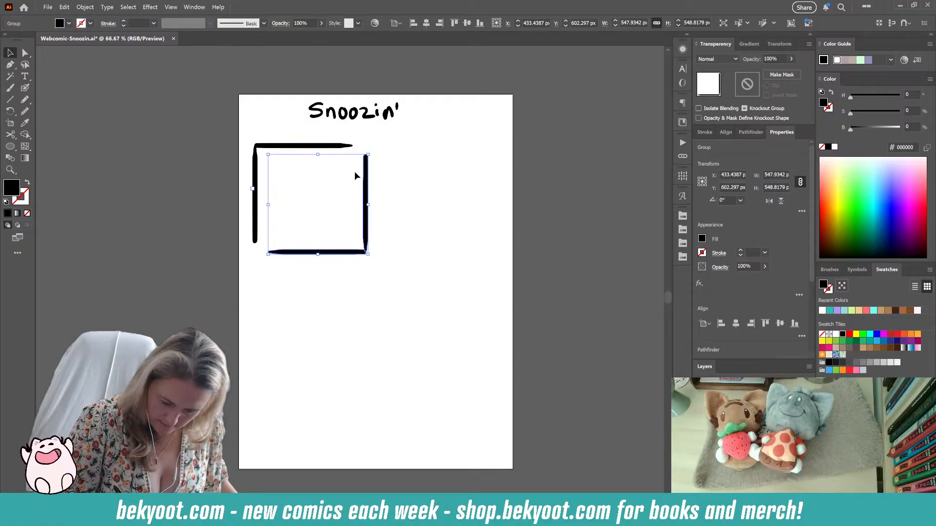
pyautogui.moveTo(366, 170); pyautogui.dragTo(351, 159)
pyautogui.keyDown('shift'); pyautogui.click(309, 146); pyautogui.keyUp('shift')
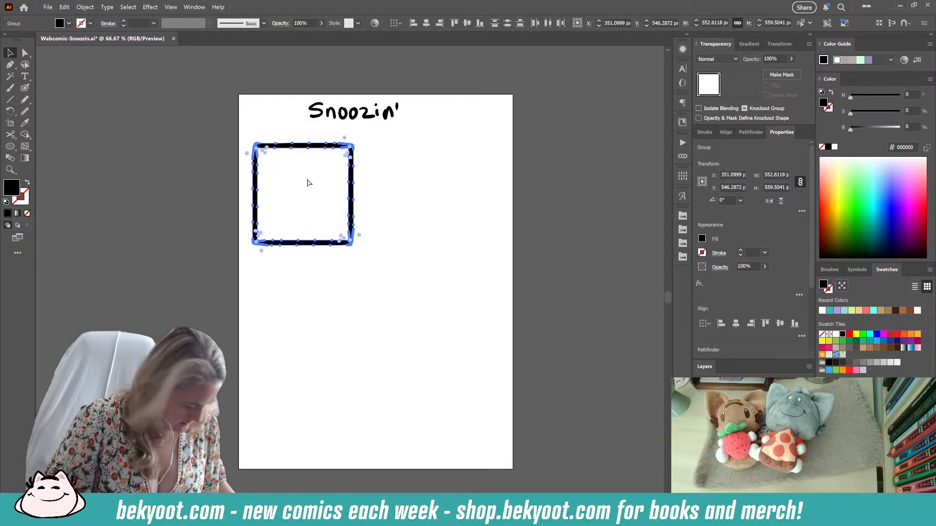
pyautogui.hotkey('ctrl', 'g')
# - Duplicate the square panel into a row of three, scale the row to about 1400 px wide, and group it
pyautogui.moveTo(318, 245); pyautogui.dragTo(424, 240)
pyautogui.hotkey('ctrl', 'd')
pyautogui.keyDown('shift'); pyautogui.click(427, 242); pyautogui.keyUp('shift')
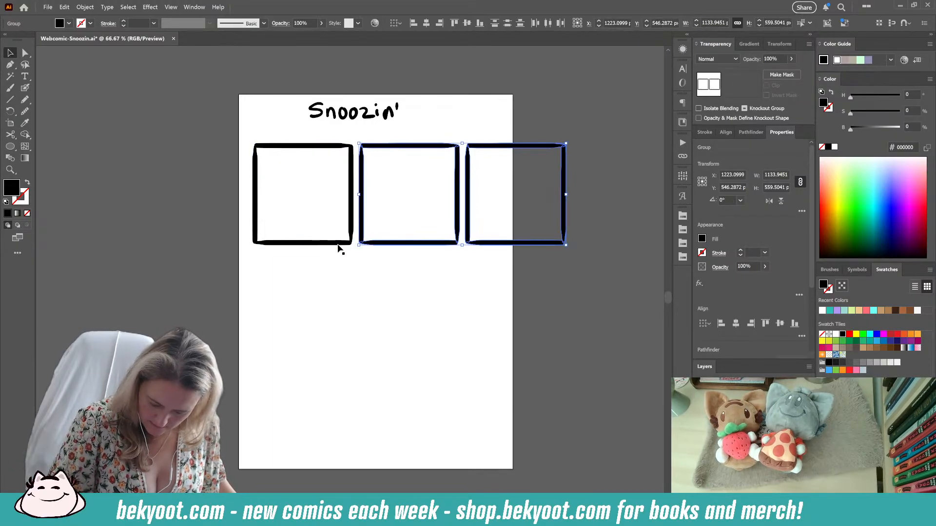
pyautogui.keyDown('shift'); pyautogui.click(341, 243); pyautogui.keyUp('shift')
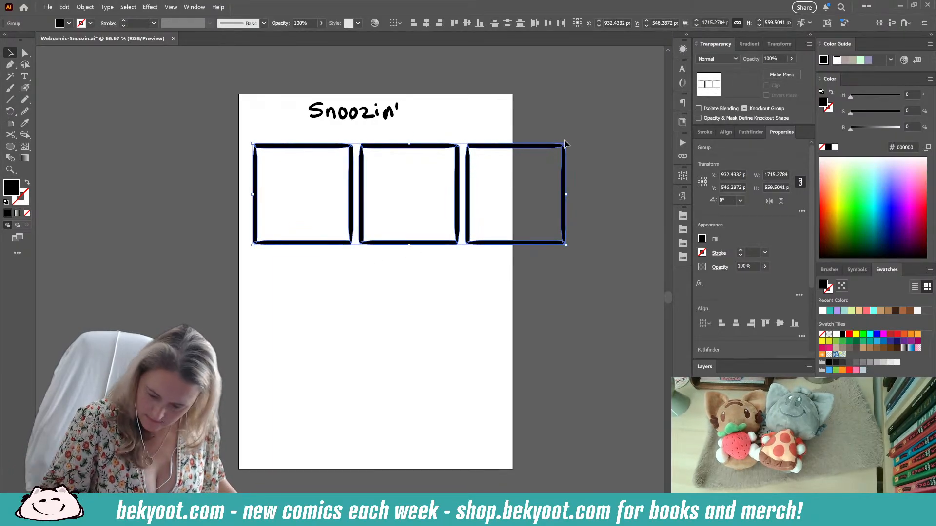
pyautogui.moveTo(564, 143); pyautogui.dragTo(508, 159)
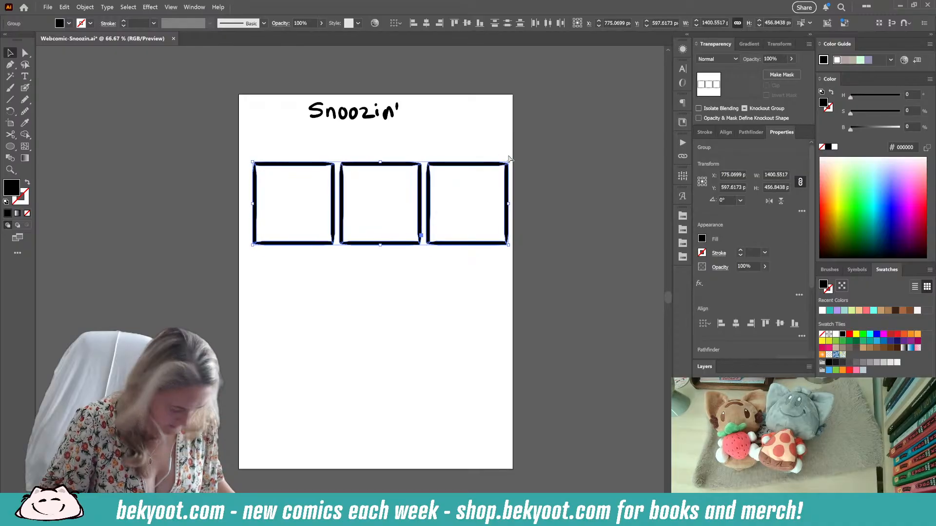
pyautogui.hotkey('ctrl', 'g')
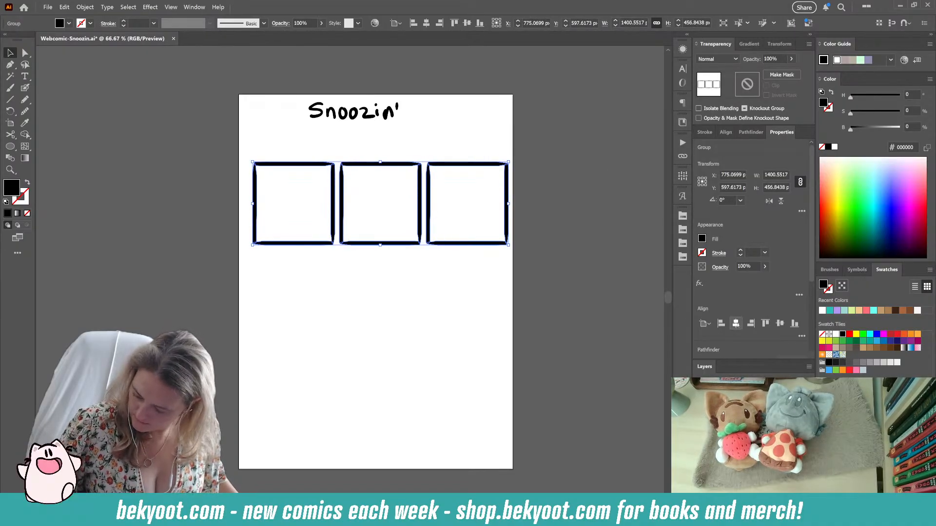
# - Center the three-panel row horizontally on the artboard and move it up to just below the title
pyautogui.click(736, 324)
pyautogui.moveTo(462, 245); pyautogui.dragTo(456, 216)
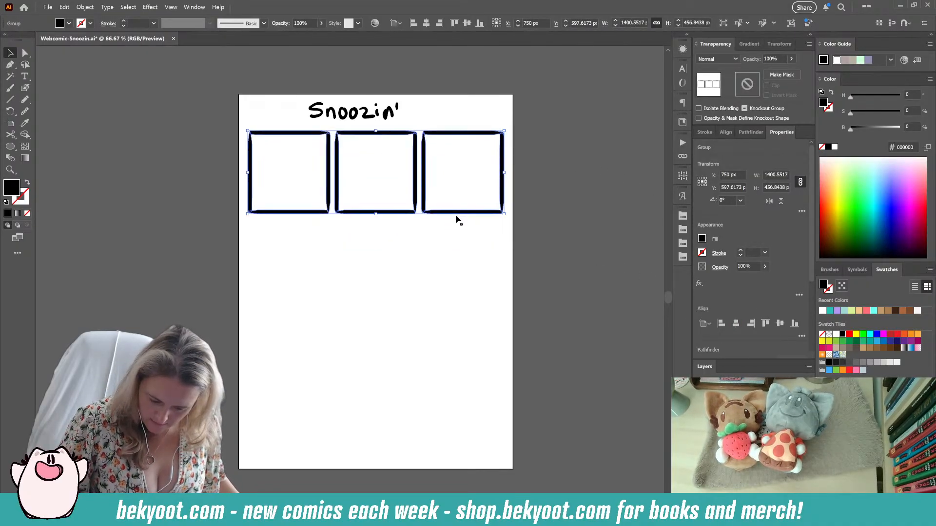
pyautogui.click(378, 247)
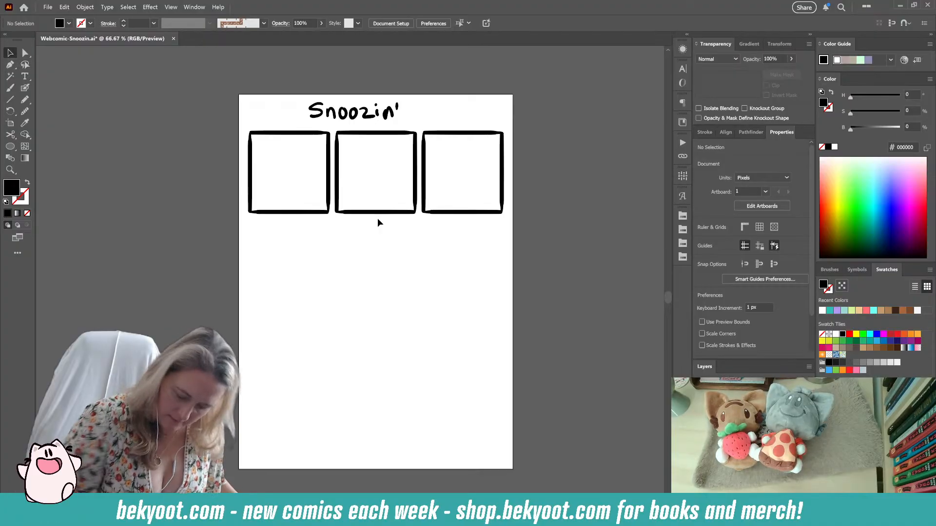
# - Copy two panels from the row and place them as a horizontally centered second row just below the first
pyautogui.doubleClick(410, 215)
pyautogui.click(395, 174)
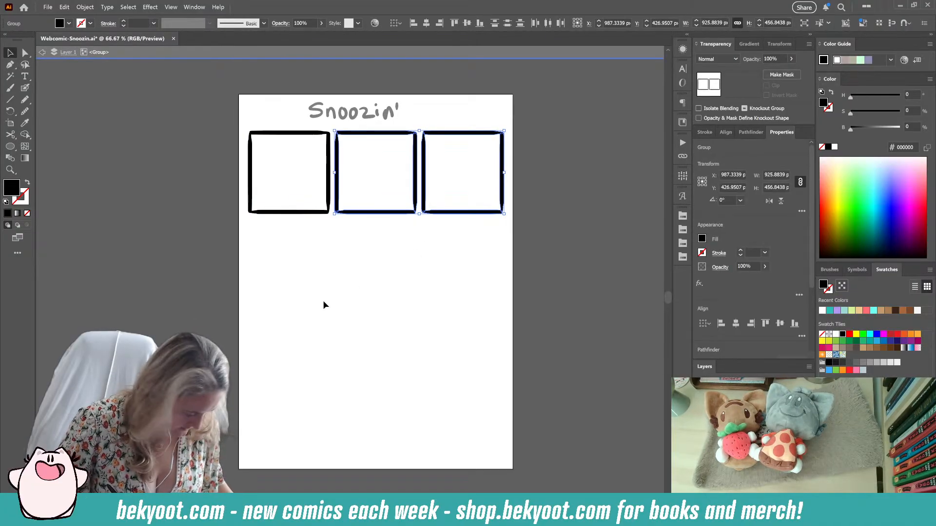
pyautogui.doubleClick(350, 250)
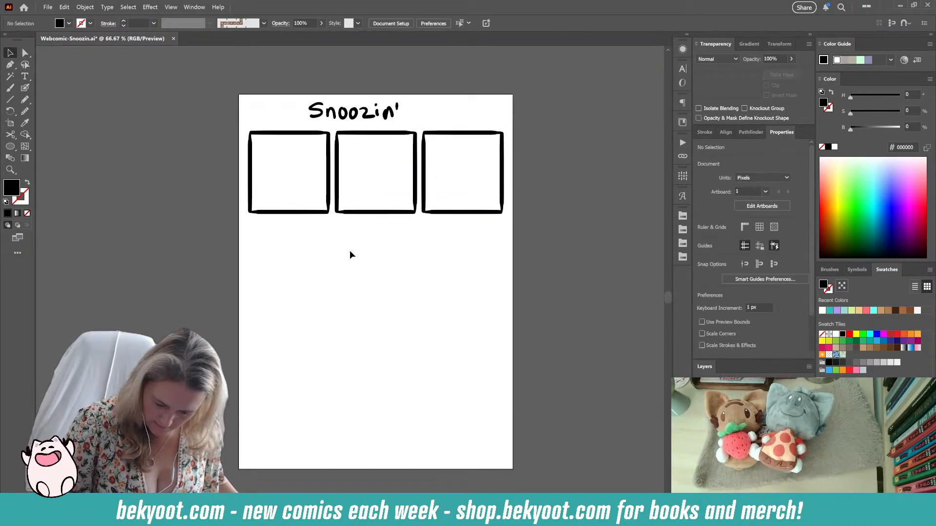
pyautogui.hotkey('ctrl', 'v')
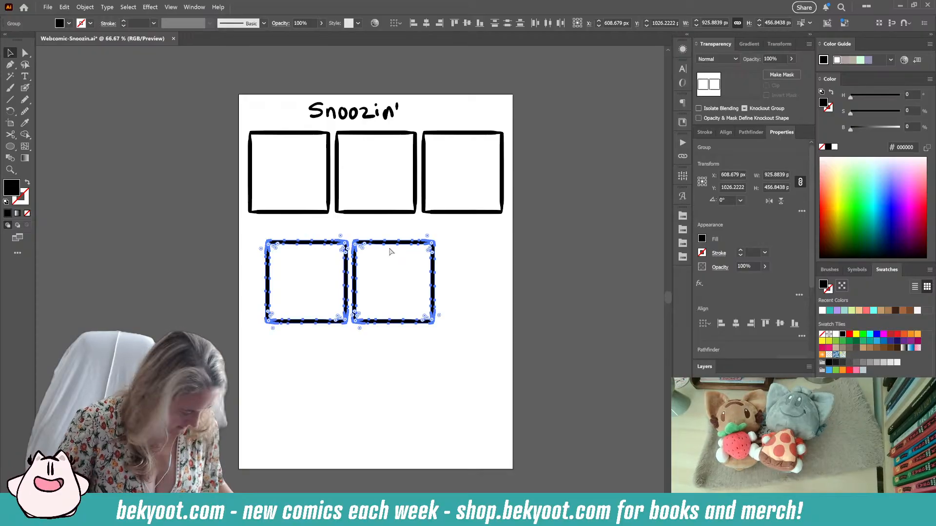
pyautogui.click(737, 322)
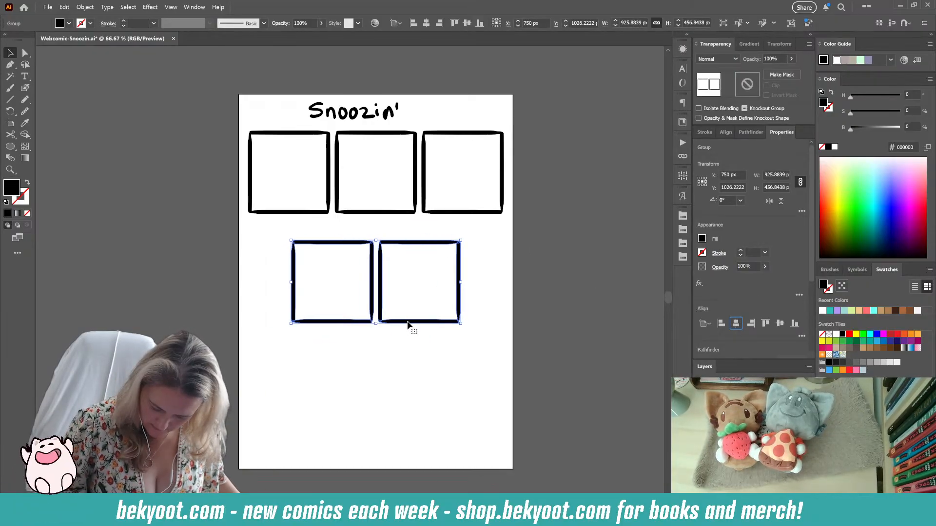
pyautogui.moveTo(409, 324); pyautogui.dragTo(412, 296)
pyautogui.click(531, 211)
# - Sketch a cat-eared character from the chest up in the first panel, with an exclamation mark above its head
pyautogui.scroll(-2, 359, 290)
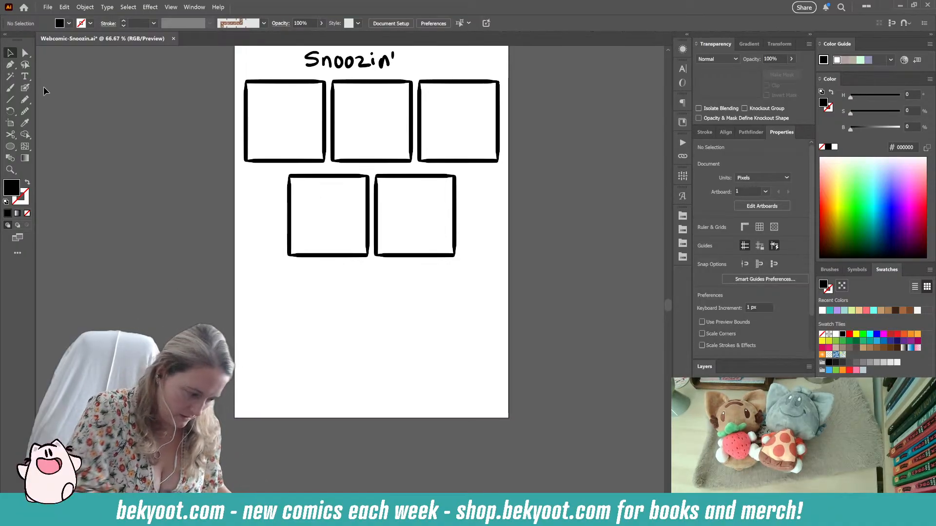
pyautogui.click(25, 88)
pyautogui.moveTo(198, 247); pyautogui.dragTo(213, 303)
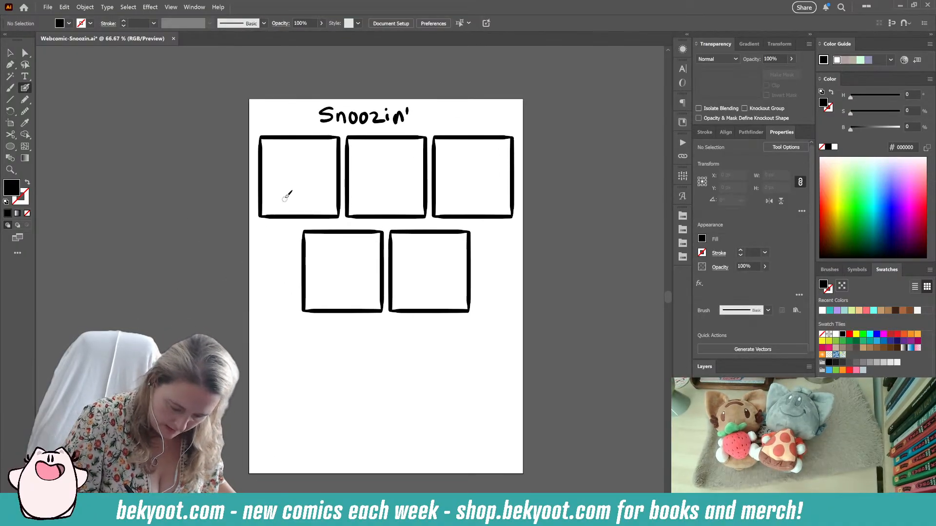
pyautogui.moveTo(280, 213)
pyautogui.mouseDown()
pyautogui.moveTo(282, 201)
pyautogui.moveTo(324, 203)
pyautogui.moveTo(318, 214)
pyautogui.mouseUp()
pyautogui.moveTo(307, 160)
pyautogui.mouseDown()
pyautogui.moveTo(281, 176)
pyautogui.moveTo(319, 170)
pyautogui.moveTo(277, 174)
pyautogui.moveTo(318, 164)
pyautogui.moveTo(299, 162)
pyautogui.moveTo(296, 185)
pyautogui.mouseUp()
pyautogui.moveTo(300, 171)
pyautogui.mouseDown()
pyautogui.moveTo(303, 187)
pyautogui.moveTo(318, 171)
pyautogui.mouseUp()
pyautogui.moveTo(290, 157)
pyautogui.mouseDown()
pyautogui.moveTo(280, 151)
pyautogui.moveTo(273, 172)
pyautogui.moveTo(280, 205)
pyautogui.moveTo(272, 220)
pyautogui.mouseUp()
pyautogui.moveTo(305, 186)
pyautogui.mouseDown()
pyautogui.moveTo(286, 208)
pyautogui.moveTo(280, 202)
pyautogui.moveTo(277, 214)
pyautogui.moveTo(272, 188)
pyautogui.moveTo(276, 200)
pyautogui.moveTo(312, 200)
pyautogui.moveTo(301, 209)
pyautogui.moveTo(310, 202)
pyautogui.moveTo(328, 209)
pyautogui.mouseUp()
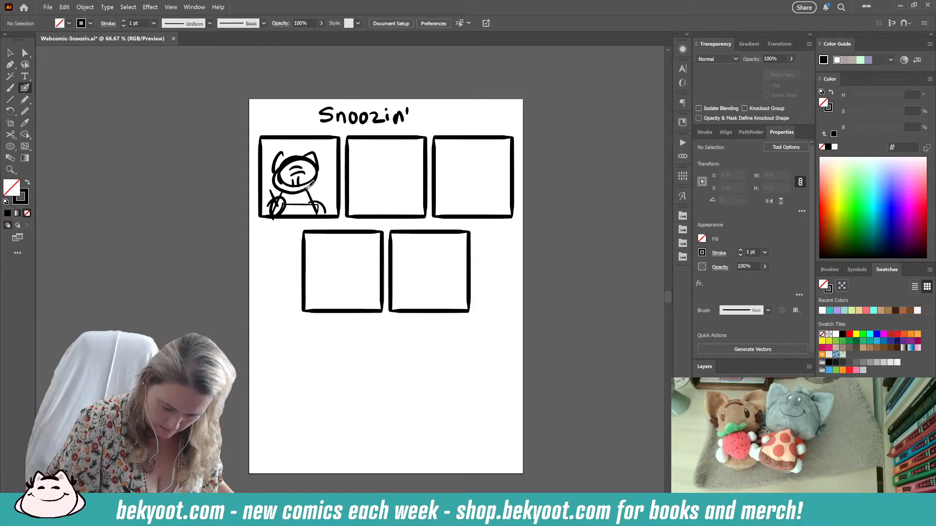
pyautogui.moveTo(295, 144); pyautogui.dragTo(296, 152)
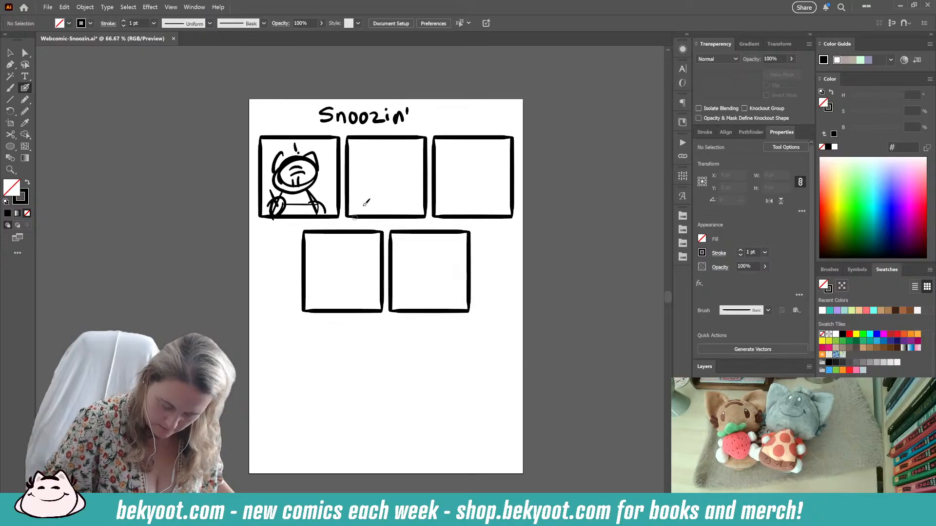
# - Sketch a tall rectangular frame in the second panel with hands at both sides and a rounded shape at its base
pyautogui.moveTo(369, 141)
pyautogui.mouseDown()
pyautogui.moveTo(370, 207)
pyautogui.moveTo(351, 211)
pyautogui.moveTo(414, 209)
pyautogui.moveTo(364, 209)
pyautogui.moveTo(365, 146)
pyautogui.moveTo(410, 147)
pyautogui.moveTo(413, 210)
pyautogui.moveTo(368, 177)
pyautogui.moveTo(389, 203)
pyautogui.moveTo(412, 189)
pyautogui.mouseUp()
pyautogui.hotkey('ctrl', 'z')
pyautogui.hotkey('ctrl', 'z')
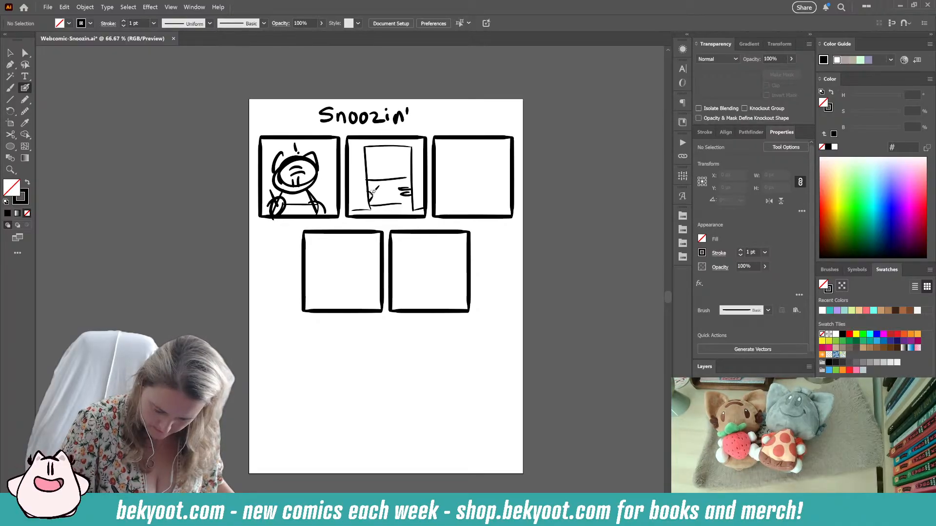
pyautogui.moveTo(373, 197); pyautogui.dragTo(371, 201)
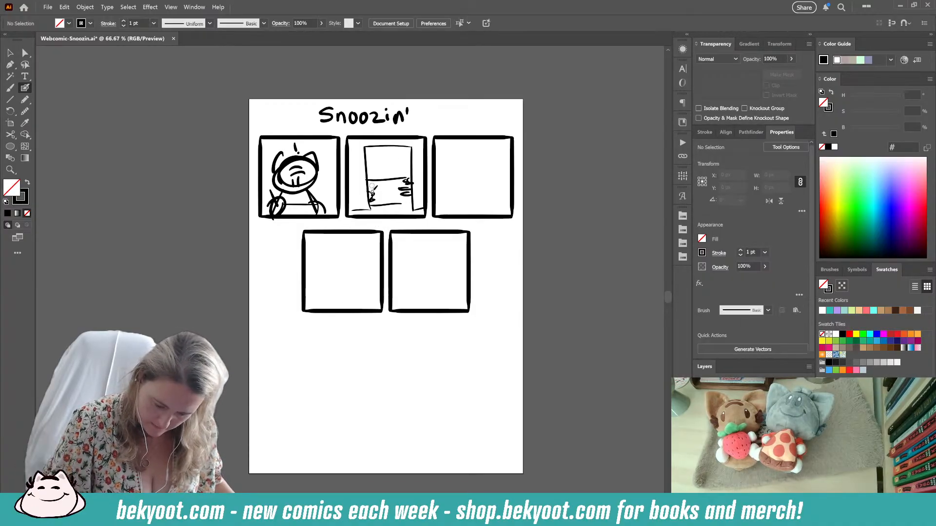
pyautogui.moveTo(370, 214)
pyautogui.mouseDown()
pyautogui.moveTo(411, 208)
pyautogui.moveTo(401, 202)
pyautogui.moveTo(413, 196)
pyautogui.moveTo(411, 205)
pyautogui.moveTo(364, 215)
pyautogui.mouseUp()
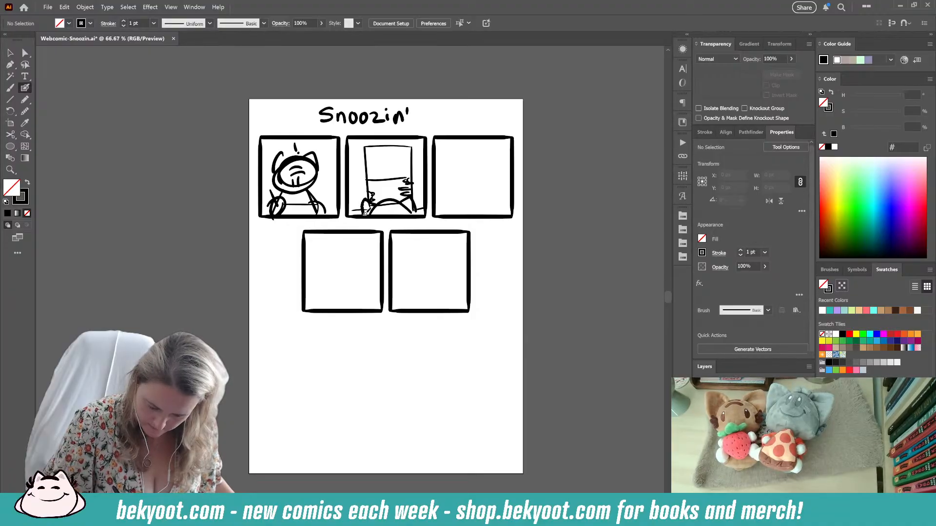
pyautogui.moveTo(355, 143)
pyautogui.mouseDown()
pyautogui.moveTo(422, 201)
pyautogui.moveTo(414, 167)
pyautogui.mouseUp()
pyautogui.keyDown('ctrl'); pyautogui.click(509, 224); pyautogui.keyUp('ctrl')
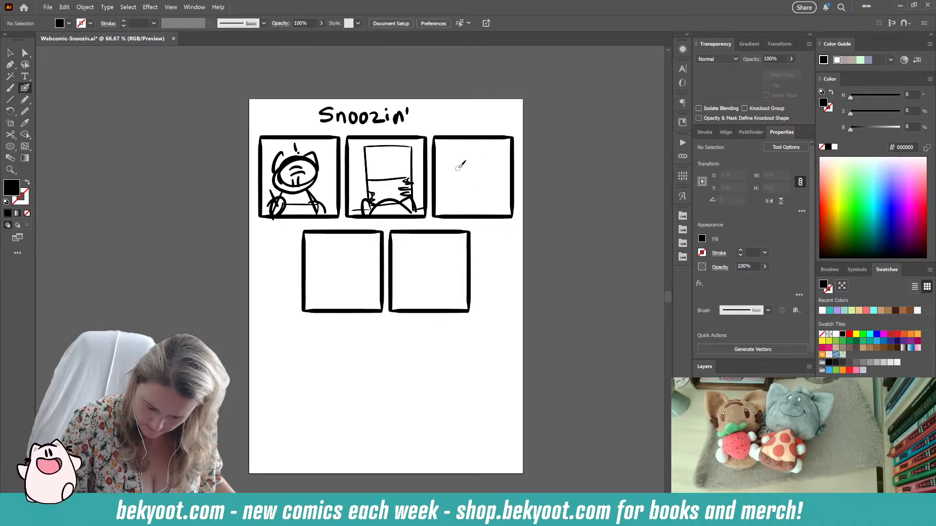
# - Sketch a doorway in the third panel with a round head and question mark inside and a curved foreground shape beside it
pyautogui.moveTo(453, 148); pyautogui.dragTo(452, 209)
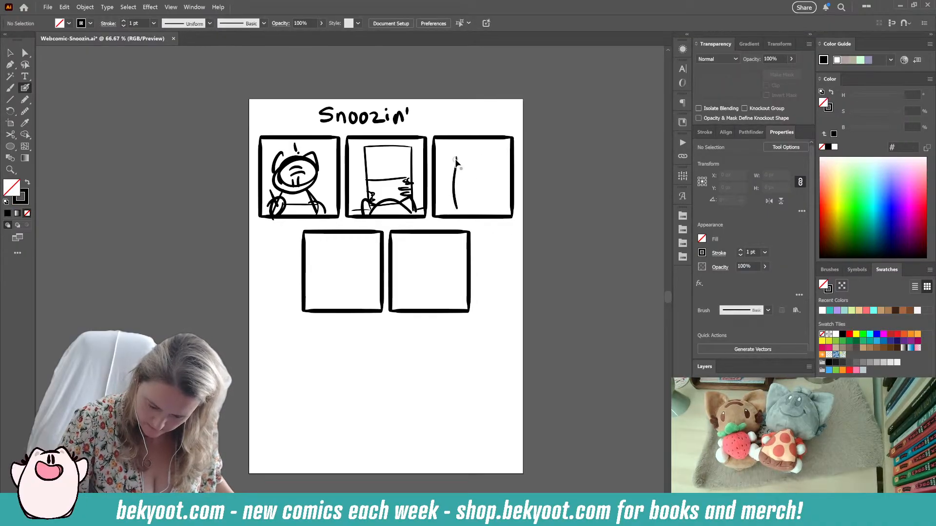
pyautogui.hotkey('ctrl', 'z')
pyautogui.moveTo(453, 148)
pyautogui.mouseDown()
pyautogui.moveTo(452, 176)
pyautogui.moveTo(463, 144)
pyautogui.moveTo(499, 148)
pyautogui.moveTo(497, 213)
pyautogui.mouseUp()
pyautogui.moveTo(456, 211); pyautogui.dragTo(437, 211)
pyautogui.moveTo(480, 163)
pyautogui.mouseDown()
pyautogui.moveTo(500, 176)
pyautogui.moveTo(480, 191)
pyautogui.moveTo(469, 180)
pyautogui.moveTo(489, 185)
pyautogui.mouseUp()
pyautogui.moveTo(471, 194)
pyautogui.mouseDown()
pyautogui.moveTo(488, 203)
pyautogui.moveTo(465, 164)
pyautogui.moveTo(479, 160)
pyautogui.moveTo(486, 177)
pyautogui.moveTo(476, 196)
pyautogui.moveTo(495, 191)
pyautogui.moveTo(458, 195)
pyautogui.moveTo(496, 210)
pyautogui.moveTo(512, 200)
pyautogui.mouseUp()
pyautogui.hotkey('ctrl', 'z')
pyautogui.keyDown('ctrl'); pyautogui.click(526, 236); pyautogui.keyUp('ctrl')
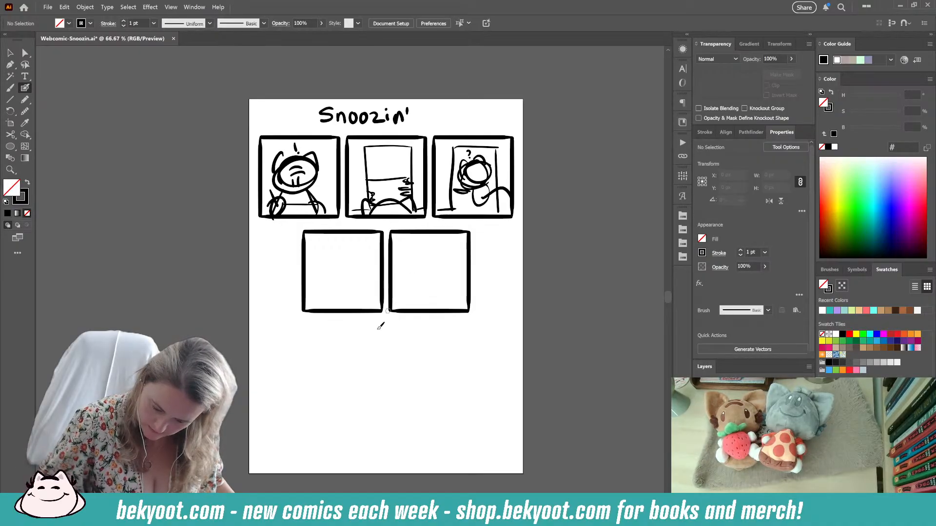
pyautogui.moveTo(356, 379); pyautogui.dragTo(405, 315)
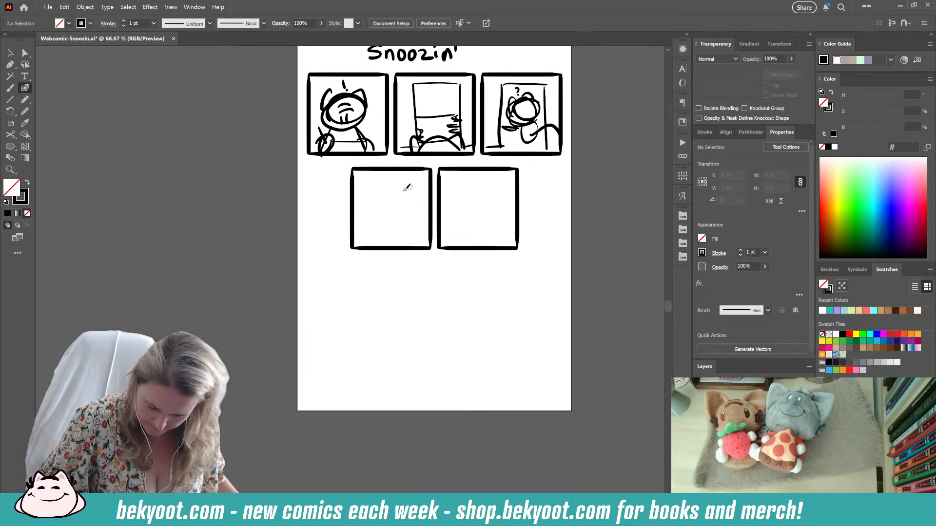
# - Sketch a cat-eared character with hands at its chest and a heart above its head in the second panel of the lower row
pyautogui.moveTo(487, 194)
pyautogui.mouseDown()
pyautogui.moveTo(507, 207)
pyautogui.moveTo(486, 229)
pyautogui.moveTo(461, 224)
pyautogui.moveTo(491, 217)
pyautogui.moveTo(474, 208)
pyautogui.moveTo(506, 200)
pyautogui.mouseUp()
pyautogui.moveTo(458, 198); pyautogui.dragTo(474, 192)
pyautogui.moveTo(461, 239)
pyautogui.mouseDown()
pyautogui.moveTo(482, 241)
pyautogui.moveTo(458, 245)
pyautogui.mouseUp()
pyautogui.moveTo(498, 229); pyautogui.dragTo(499, 243)
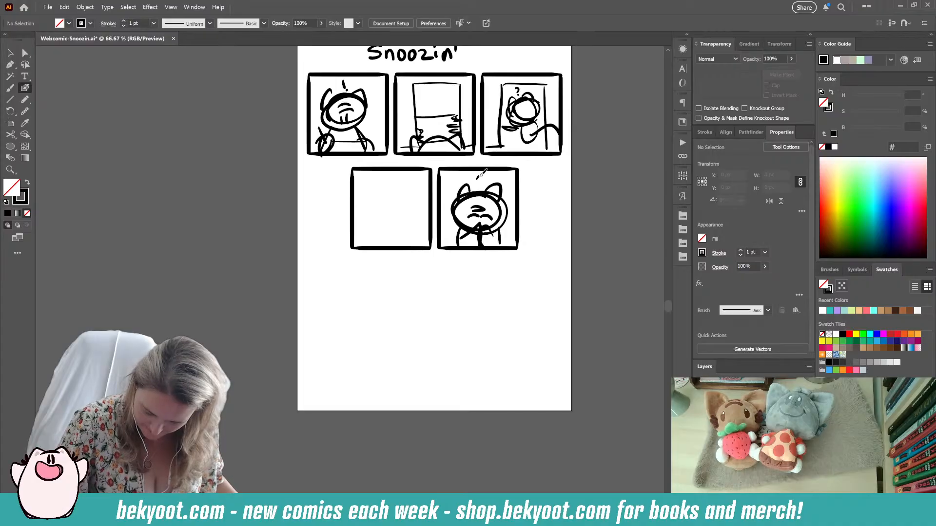
pyautogui.moveTo(477, 180); pyautogui.dragTo(482, 181)
# - Sketch stacked flattened ovals above a round face at the base of the lower row's first panel
pyautogui.moveTo(414, 204)
pyautogui.mouseDown()
pyautogui.moveTo(377, 205)
pyautogui.moveTo(403, 220)
pyautogui.moveTo(404, 201)
pyautogui.moveTo(377, 208)
pyautogui.moveTo(418, 205)
pyautogui.moveTo(384, 208)
pyautogui.moveTo(409, 212)
pyautogui.moveTo(407, 197)
pyautogui.moveTo(389, 217)
pyautogui.moveTo(425, 195)
pyautogui.moveTo(398, 212)
pyautogui.moveTo(363, 214)
pyautogui.moveTo(404, 216)
pyautogui.mouseUp()
pyautogui.hotkey('ctrl', 'z')
pyautogui.moveTo(405, 177)
pyautogui.mouseDown()
pyautogui.moveTo(385, 182)
pyautogui.moveTo(393, 179)
pyautogui.mouseUp()
pyautogui.moveTo(405, 233)
pyautogui.mouseDown()
pyautogui.moveTo(384, 234)
pyautogui.moveTo(397, 233)
pyautogui.mouseUp()
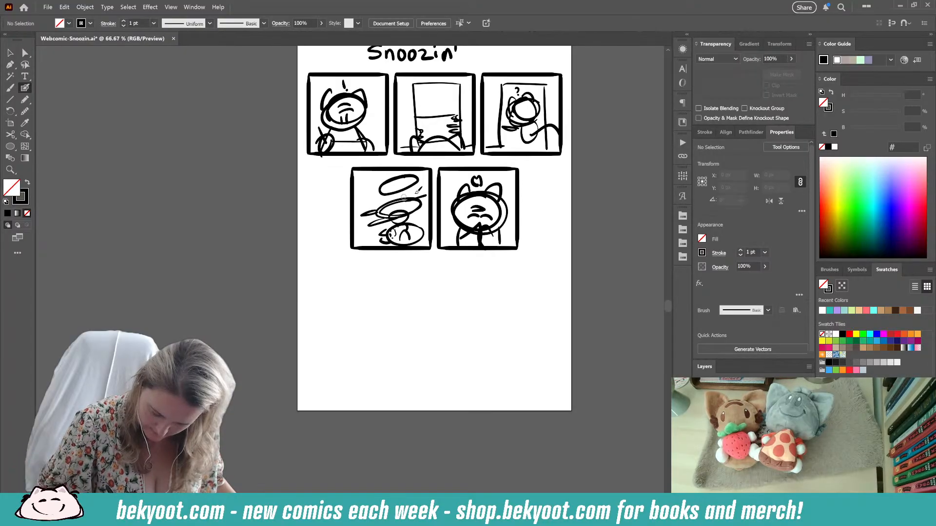
# - Sketch a large cat-eared head with closed eyes and outstretched arms in the empty area below the second row
pyautogui.scroll(-2, 397, 270)
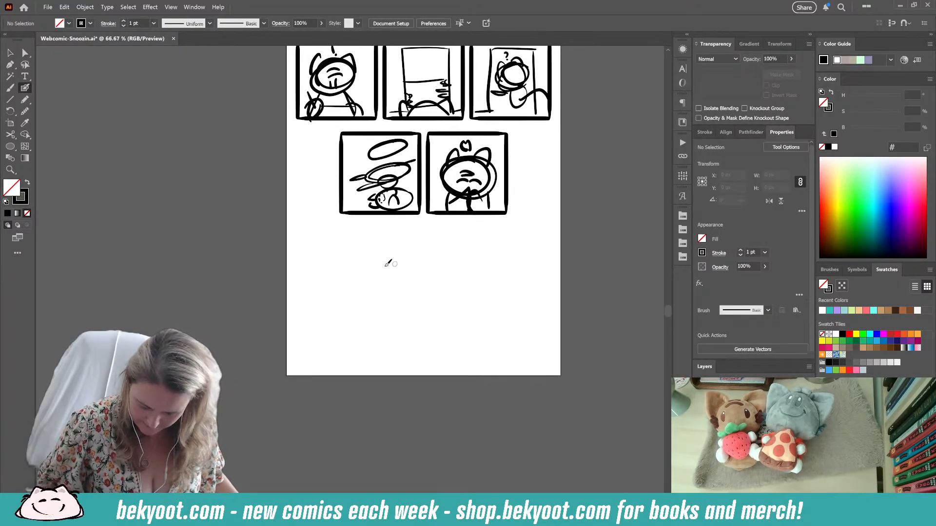
pyautogui.moveTo(422, 250)
pyautogui.mouseDown()
pyautogui.moveTo(383, 273)
pyautogui.moveTo(431, 280)
pyautogui.moveTo(385, 323)
pyautogui.mouseUp()
pyautogui.hotkey('ctrl', 'z')
pyautogui.hotkey('ctrl', 'z')
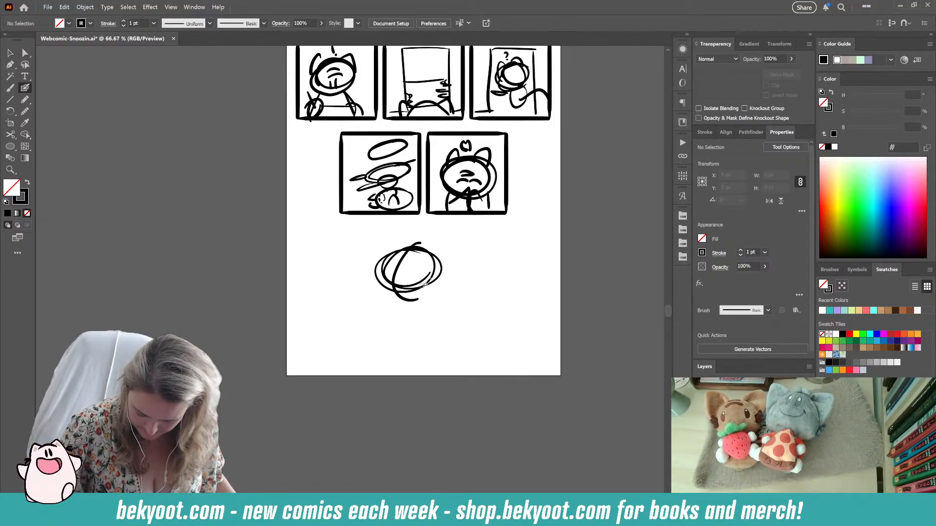
pyautogui.moveTo(421, 288)
pyautogui.mouseDown()
pyautogui.moveTo(448, 300)
pyautogui.moveTo(423, 298)
pyautogui.mouseUp()
pyautogui.moveTo(378, 283)
pyautogui.mouseDown()
pyautogui.moveTo(366, 279)
pyautogui.moveTo(383, 287)
pyautogui.mouseUp()
pyautogui.moveTo(413, 247)
pyautogui.mouseDown()
pyautogui.moveTo(438, 263)
pyautogui.moveTo(386, 254)
pyautogui.mouseUp()
pyautogui.hotkey('ctrl', 'z')
pyautogui.moveTo(422, 250)
pyautogui.mouseDown()
pyautogui.moveTo(444, 251)
pyautogui.moveTo(442, 271)
pyautogui.moveTo(435, 247)
pyautogui.moveTo(440, 274)
pyautogui.moveTo(382, 264)
pyautogui.moveTo(424, 265)
pyautogui.mouseUp()
pyautogui.hotkey('ctrl', 'z')
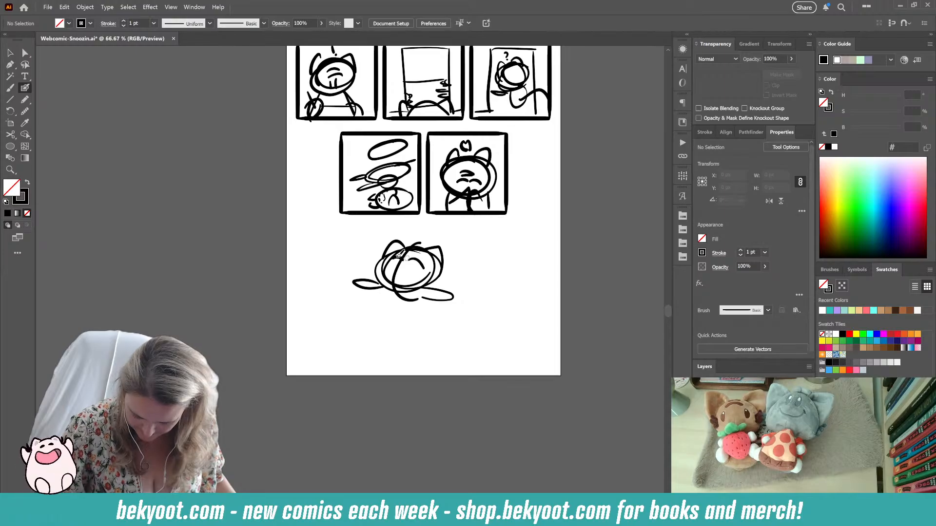
# - Add motion lines and a body to the cat-eared character, and sketch a second, sprawling figure with an oval head beside it
pyautogui.moveTo(365, 238); pyautogui.dragTo(387, 247)
pyautogui.moveTo(393, 289)
pyautogui.mouseDown()
pyautogui.moveTo(360, 299)
pyautogui.moveTo(362, 312)
pyautogui.mouseUp()
pyautogui.moveTo(482, 270)
pyautogui.mouseDown()
pyautogui.moveTo(509, 278)
pyautogui.moveTo(512, 265)
pyautogui.moveTo(488, 262)
pyautogui.mouseUp()
pyautogui.moveTo(502, 316)
pyautogui.mouseDown()
pyautogui.moveTo(482, 310)
pyautogui.moveTo(464, 338)
pyautogui.moveTo(482, 304)
pyautogui.moveTo(495, 336)
pyautogui.moveTo(462, 309)
pyautogui.moveTo(474, 304)
pyautogui.moveTo(425, 334)
pyautogui.moveTo(435, 318)
pyautogui.moveTo(402, 318)
pyautogui.moveTo(432, 319)
pyautogui.moveTo(406, 333)
pyautogui.moveTo(436, 333)
pyautogui.moveTo(483, 312)
pyautogui.moveTo(417, 338)
pyautogui.moveTo(489, 330)
pyautogui.moveTo(488, 309)
pyautogui.moveTo(525, 311)
pyautogui.moveTo(509, 293)
pyautogui.moveTo(476, 301)
pyautogui.moveTo(493, 327)
pyautogui.mouseUp()
pyautogui.hotkey('ctrl', 'z')
pyautogui.moveTo(507, 295)
pyautogui.mouseDown()
pyautogui.moveTo(525, 296)
pyautogui.moveTo(515, 302)
pyautogui.mouseUp()
pyautogui.hotkey('ctrl', 'z')
pyautogui.moveTo(528, 313)
pyautogui.mouseDown()
pyautogui.moveTo(535, 322)
pyautogui.moveTo(523, 326)
pyautogui.mouseUp()
pyautogui.moveTo(492, 325); pyautogui.dragTo(483, 335)
pyautogui.moveTo(473, 302); pyautogui.dragTo(455, 302)
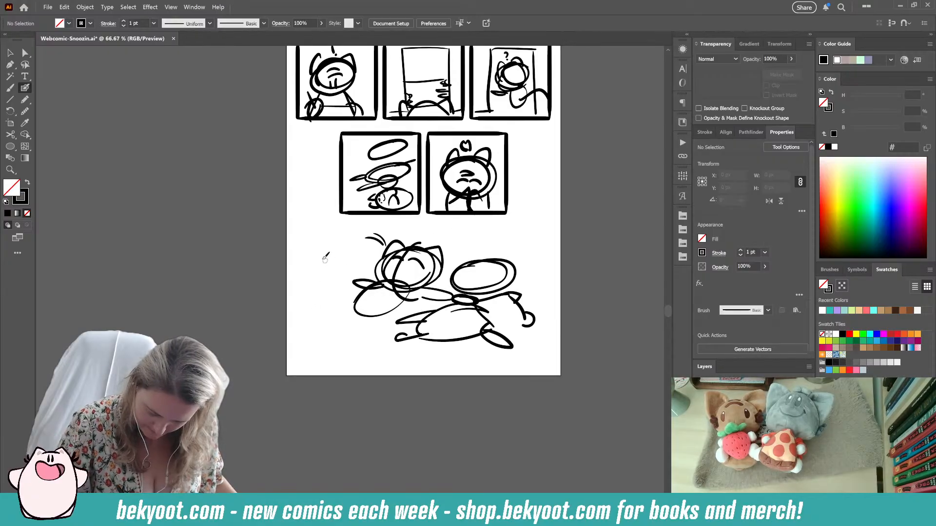
# - Draw an oval on the far side of the cat-eared character and a broken horizontal line behind the figures
pyautogui.moveTo(325, 257)
pyautogui.mouseDown()
pyautogui.moveTo(347, 275)
pyautogui.moveTo(311, 292)
pyautogui.mouseUp()
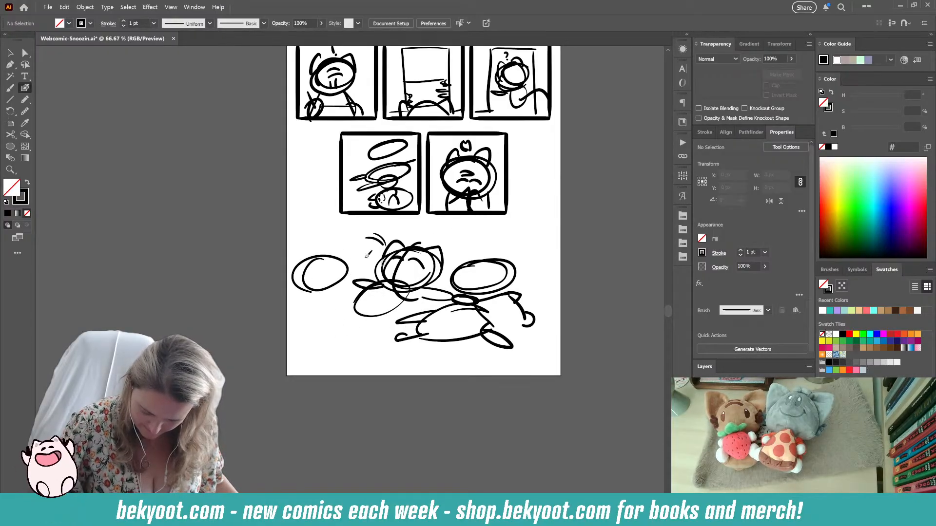
pyautogui.moveTo(298, 237); pyautogui.dragTo(308, 236)
pyautogui.moveTo(321, 236); pyautogui.dragTo(333, 236)
pyautogui.moveTo(457, 235); pyautogui.dragTo(537, 237)
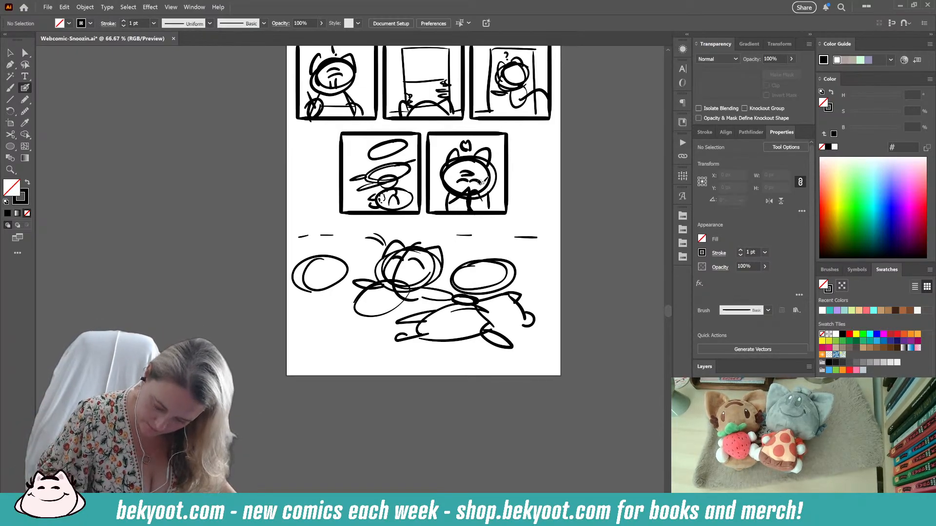
# - Hand-letter "Flop!" just above the large cat-eared character's head
pyautogui.moveTo(486, 198)
pyautogui.mouseDown()
pyautogui.moveTo(476, 244)
pyautogui.moveTo(478, 206)
pyautogui.moveTo(478, 227)
pyautogui.mouseUp()
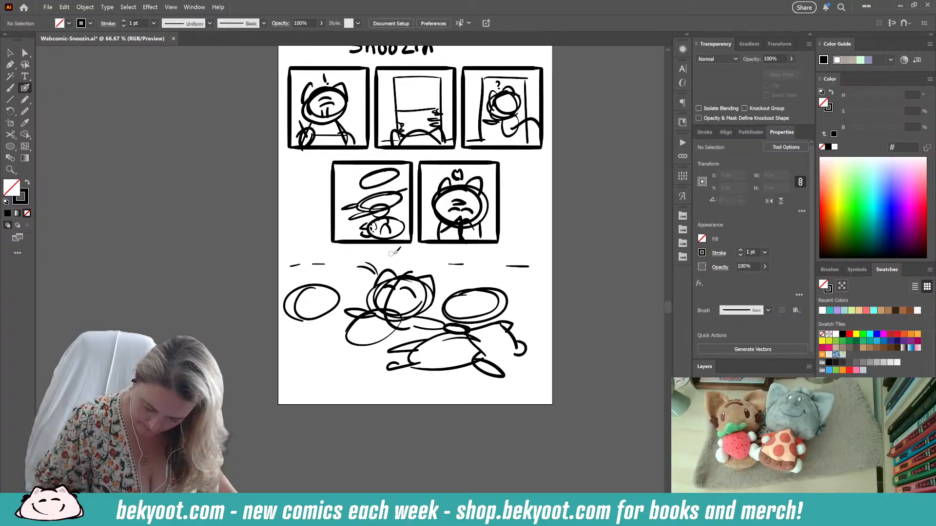
pyautogui.moveTo(388, 254); pyautogui.dragTo(395, 252)
pyautogui.moveTo(389, 259); pyautogui.dragTo(394, 258)
pyautogui.moveTo(398, 252)
pyautogui.mouseDown()
pyautogui.moveTo(399, 265)
pyautogui.moveTo(409, 263)
pyautogui.mouseUp()
pyautogui.moveTo(417, 251); pyautogui.dragTo(417, 259)
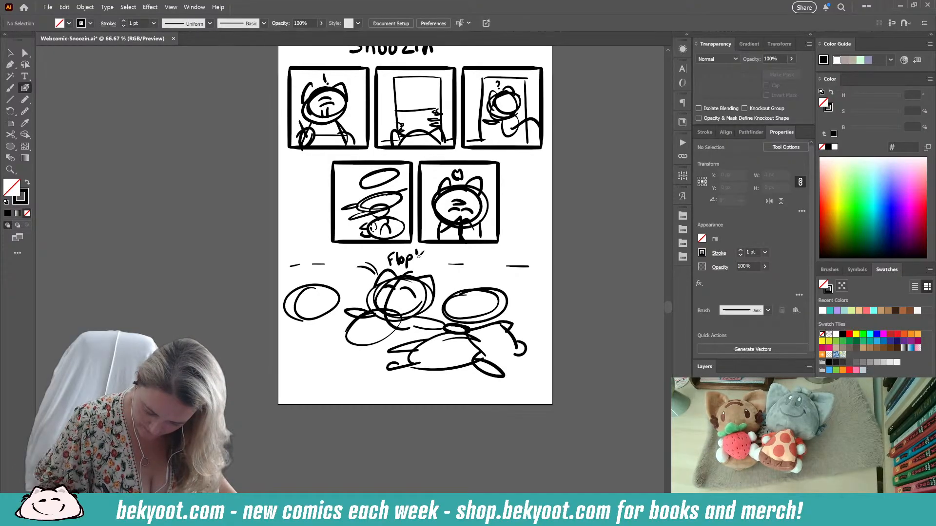
pyautogui.click(418, 262)
# - Add foot strokes to the cat-eared character's body and draw another oval near the artboard's lower left corner
pyautogui.moveTo(441, 351); pyautogui.dragTo(426, 332)
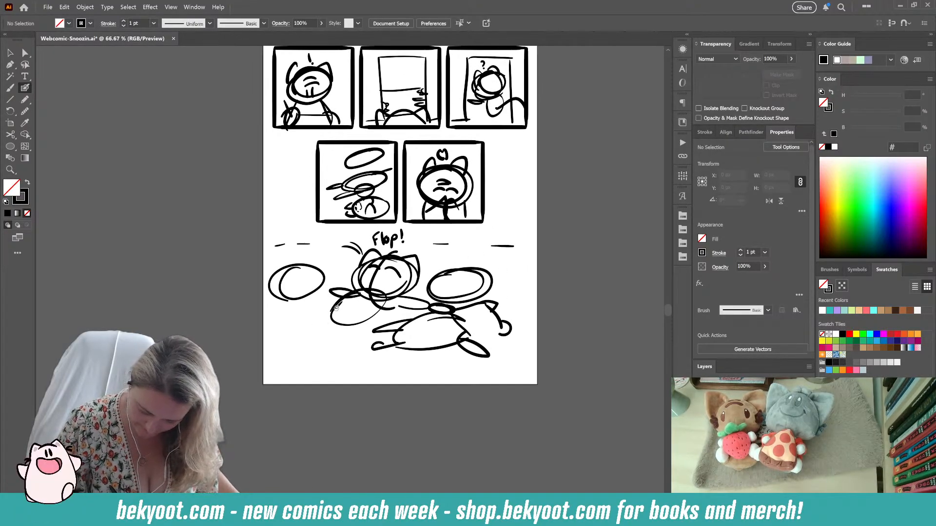
pyautogui.moveTo(329, 318); pyautogui.dragTo(349, 324)
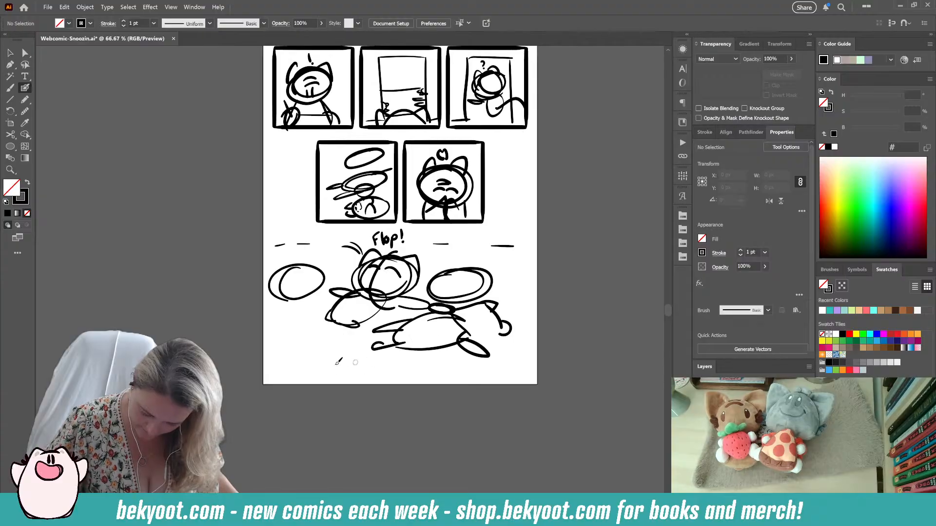
pyautogui.moveTo(318, 365)
pyautogui.mouseDown()
pyautogui.moveTo(292, 341)
pyautogui.moveTo(336, 363)
pyautogui.mouseUp()
pyautogui.moveTo(293, 336); pyautogui.dragTo(341, 358)
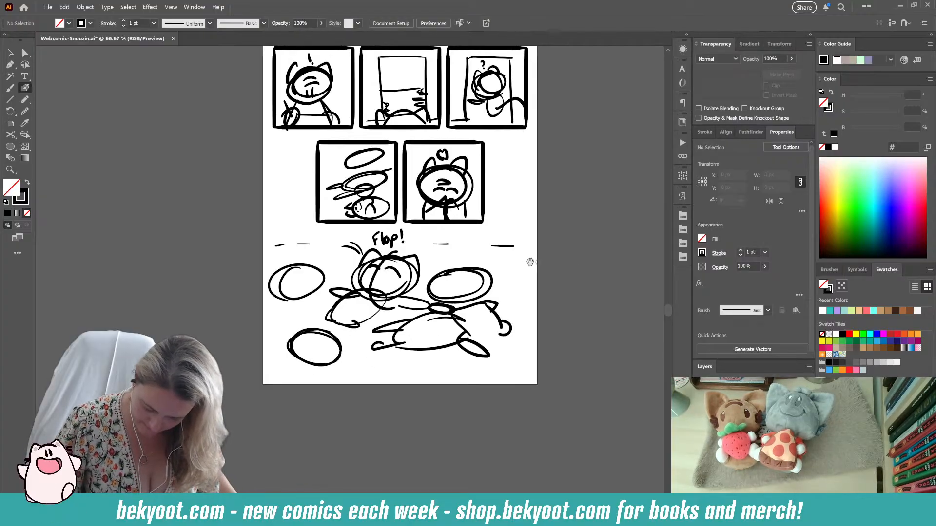
# - Group the whole "Flop!" scene sketch and center it horizontally on the artboard
pyautogui.moveTo(514, 277); pyautogui.dragTo(482, 291)
pyautogui.press('v')
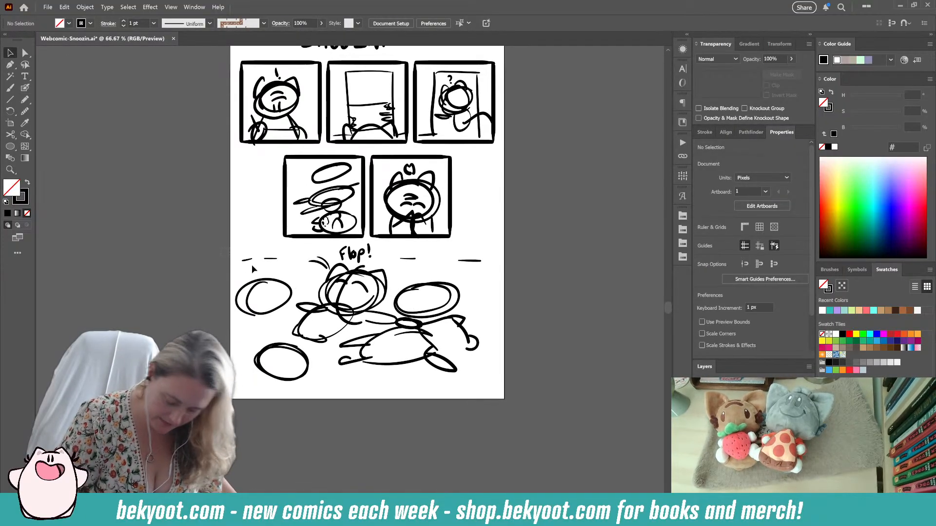
pyautogui.moveTo(233, 244); pyautogui.dragTo(534, 399)
pyautogui.hotkey('ctrl', 'g')
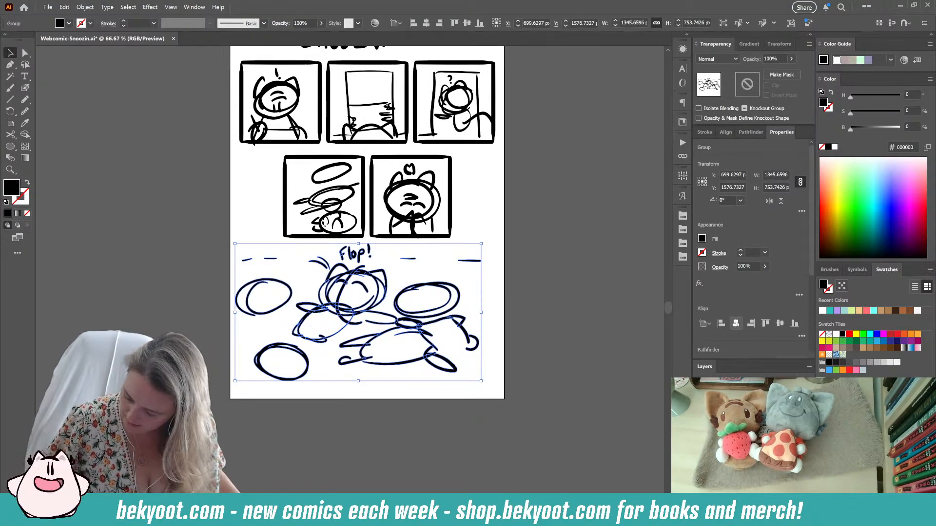
pyautogui.click(735, 322)
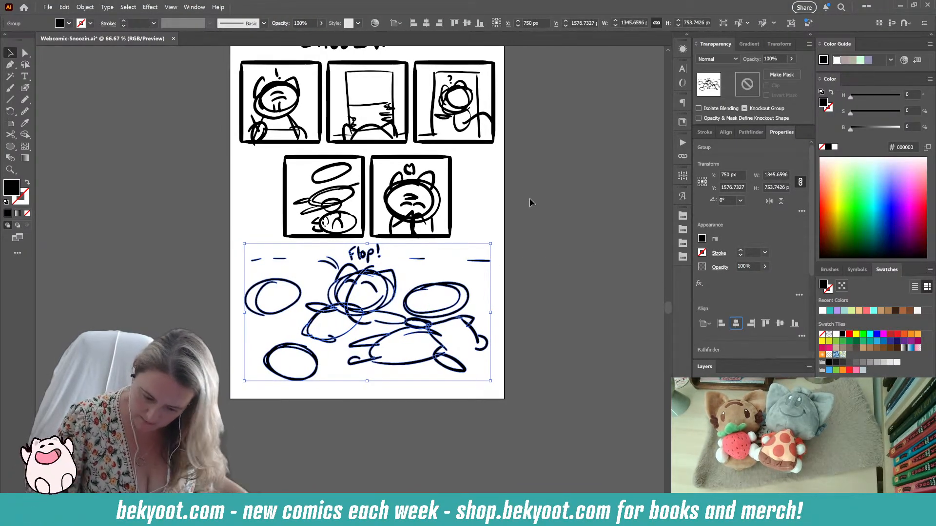
pyautogui.moveTo(465, 189); pyautogui.dragTo(474, 257)
pyautogui.click(160, 109)
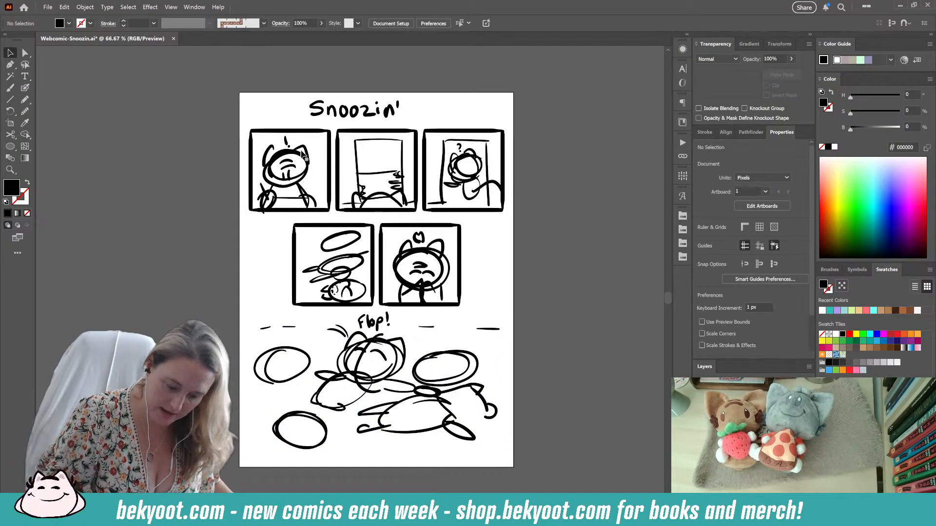
# - Center the handwritten "Snoozin'" title horizontally on the artboard
pyautogui.hotkey('ctrl', 'a')
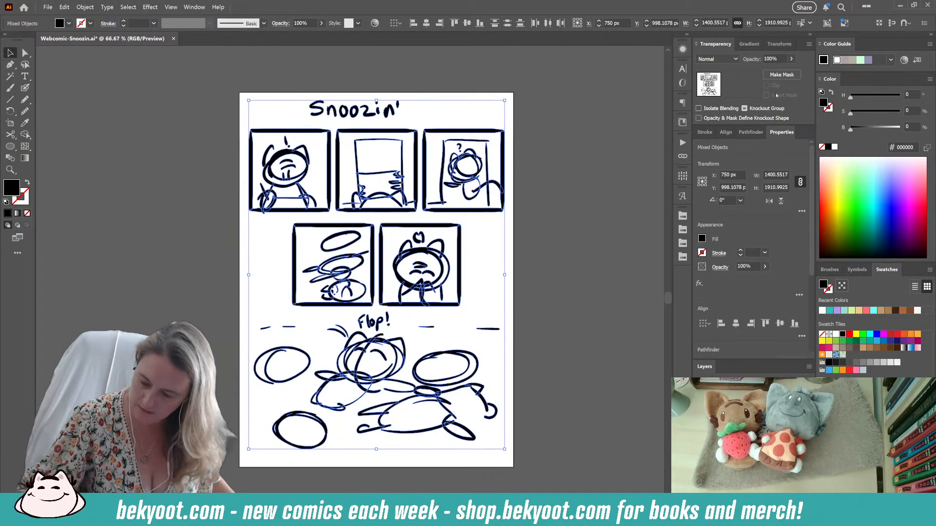
pyautogui.click(462, 107)
pyautogui.click(390, 107)
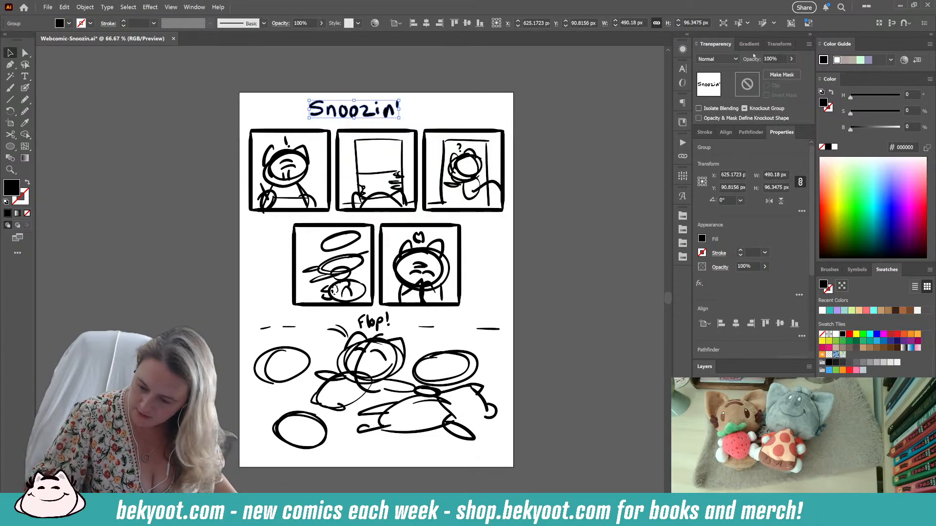
pyautogui.click(736, 323)
pyautogui.click(554, 162)
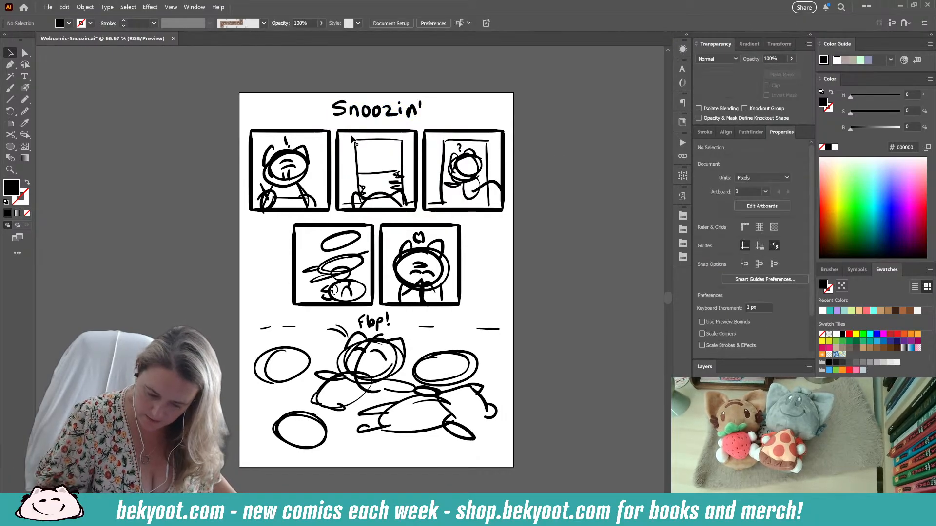
# - Set the opacity of the entire comic sketch to 30%
pyautogui.hotkey('ctrl', 'a')
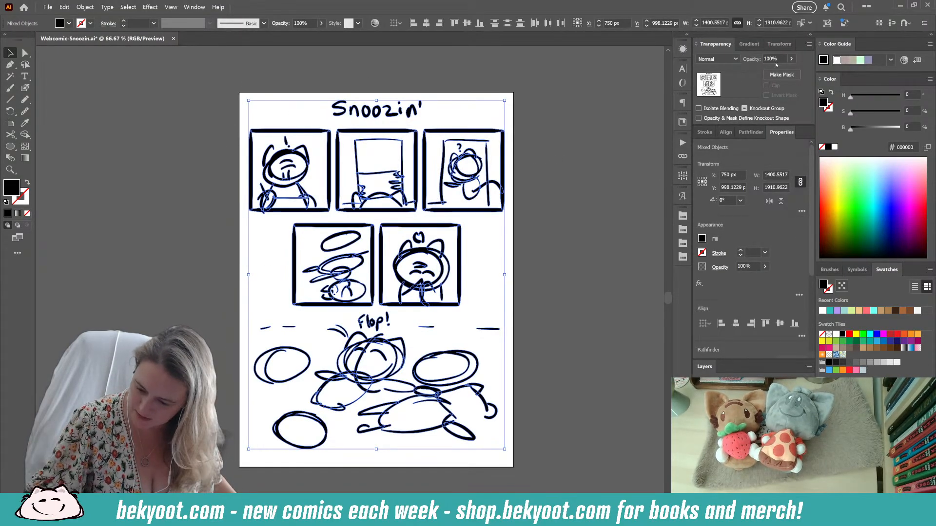
pyautogui.doubleClick(771, 59)
pyautogui.write('30')
pyautogui.press('Return')
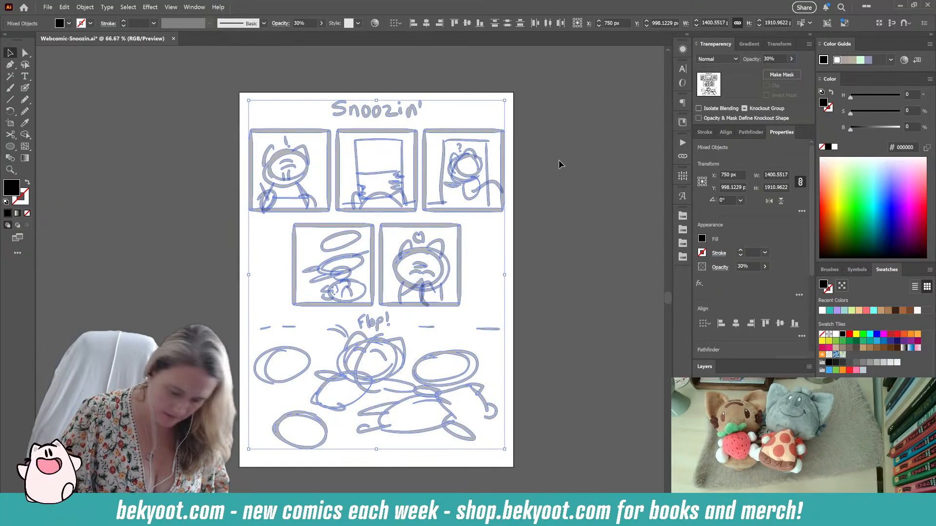
pyautogui.click(558, 160)
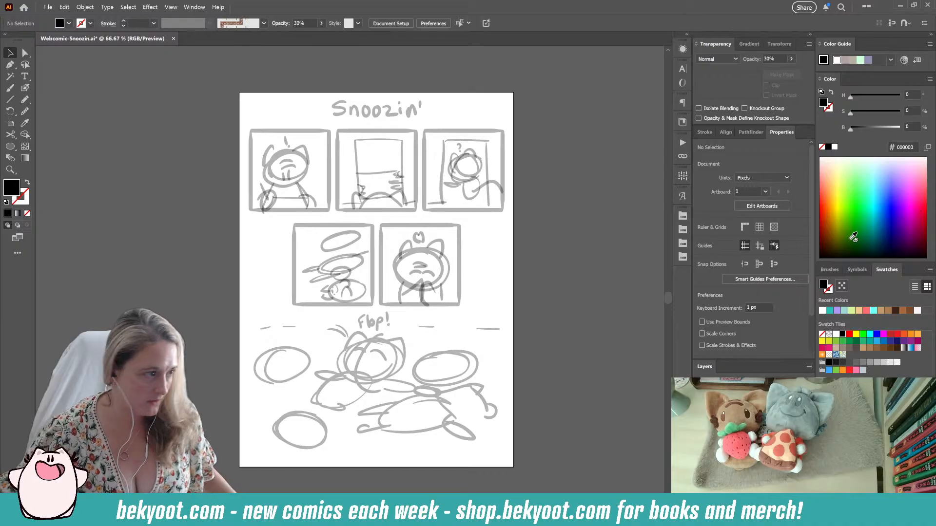
# - Add the text "Snoozin'" at the start of the sketched title and set its font to KG Second Chances Solid
pyautogui.scroll(1, 285, 180)
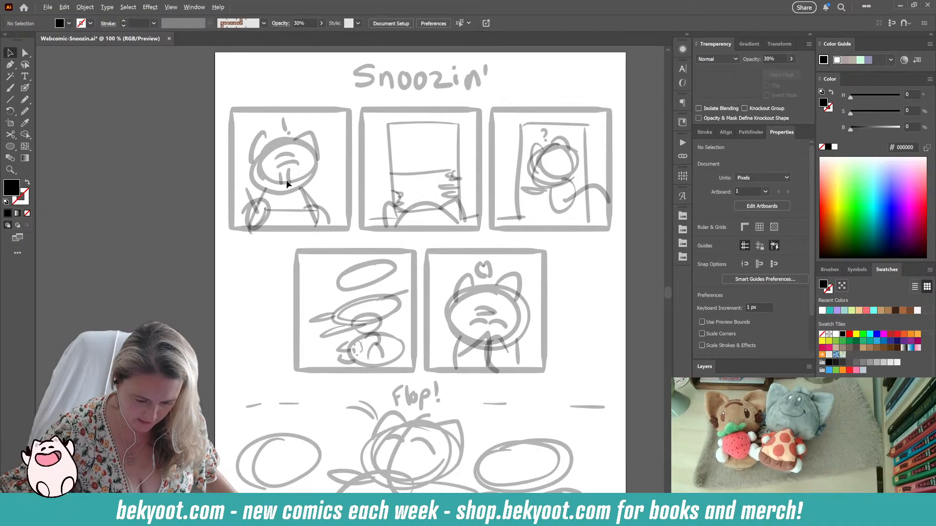
pyautogui.click(24, 76)
pyautogui.click(351, 72)
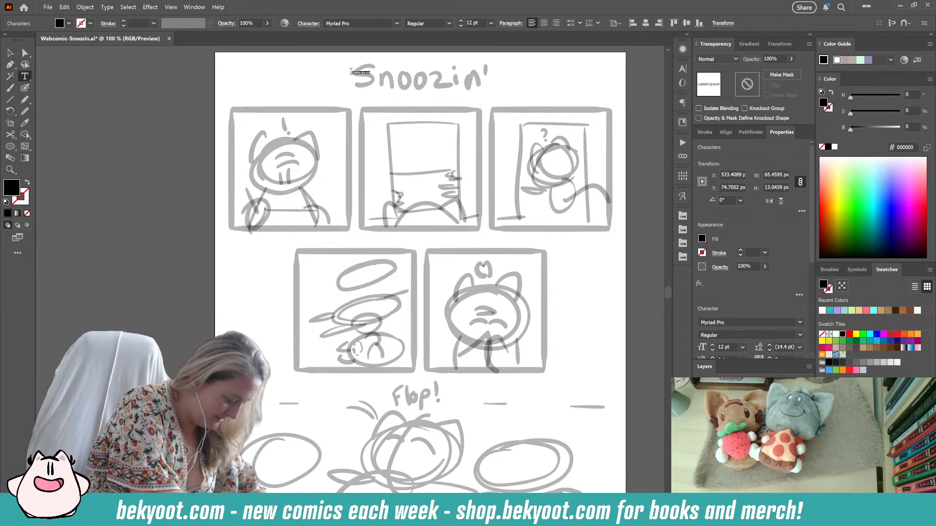
pyautogui.write("Snoozin'")
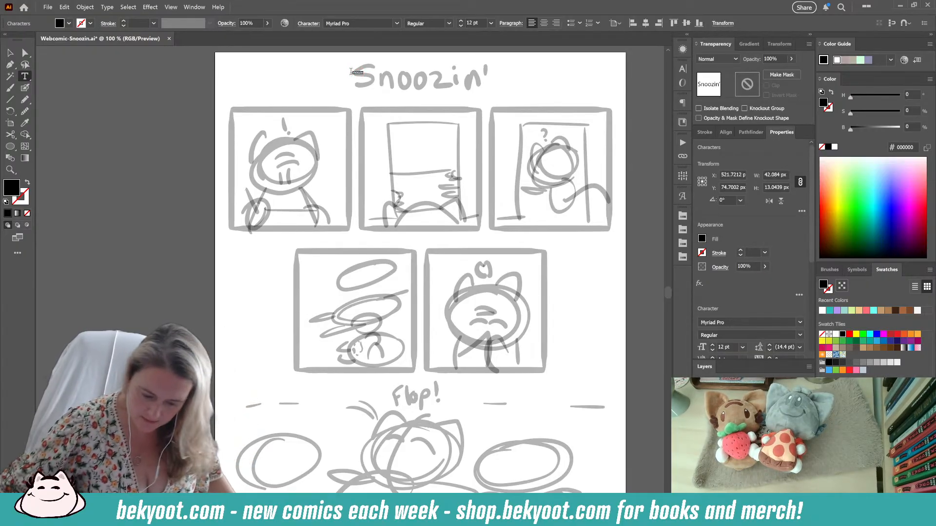
pyautogui.click(380, 23)
pyautogui.click(472, 113)
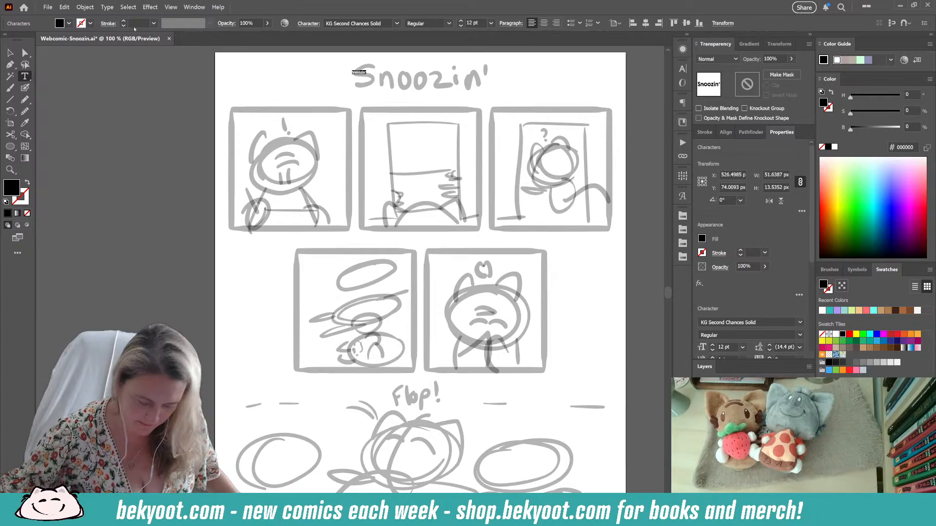
pyautogui.press('Escape')
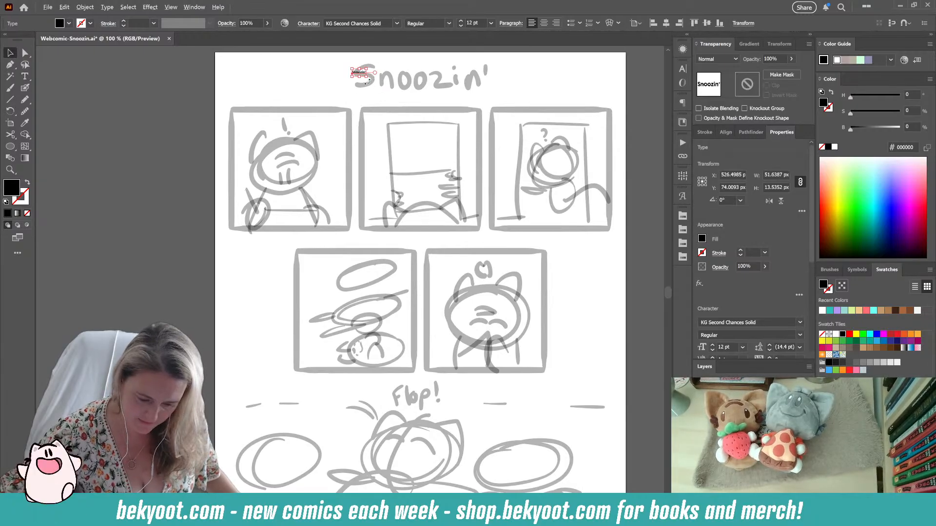
# - Enlarge the title text to about 147 pt over the sketched title and center it horizontally on the artboard
pyautogui.moveTo(367, 78); pyautogui.dragTo(528, 107)
pyautogui.moveTo(402, 86); pyautogui.dragTo(402, 86)
pyautogui.moveTo(399, 76)
pyautogui.mouseDown()
pyautogui.moveTo(459, 86)
pyautogui.moveTo(520, 55)
pyautogui.moveTo(495, 63)
pyautogui.mouseUp()
pyautogui.moveTo(445, 85)
pyautogui.mouseDown()
pyautogui.moveTo(462, 66)
pyautogui.moveTo(509, 58)
pyautogui.mouseUp()
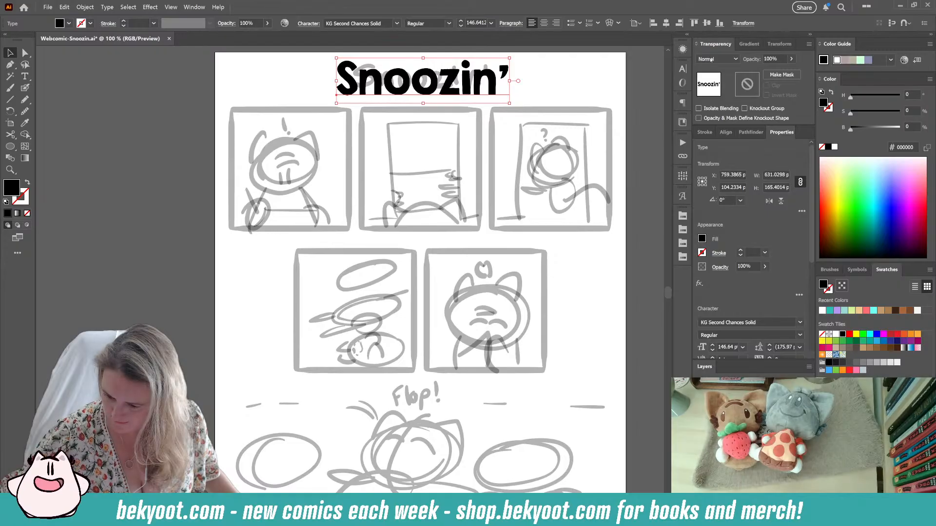
pyautogui.click(666, 23)
pyautogui.click(533, 90)
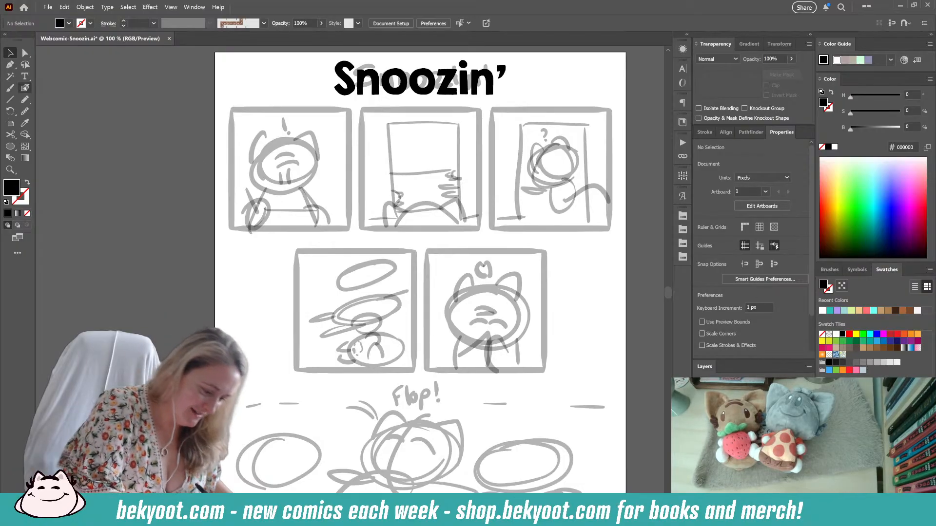
# - Ink a thick straight line along the first panel's left edge and swap the colors to no fill with a black stroke
pyautogui.click(25, 87)
pyautogui.moveTo(232, 113)
pyautogui.mouseDown()
pyautogui.moveTo(233, 221)
pyautogui.moveTo(236, 113)
pyautogui.moveTo(237, 208)
pyautogui.mouseUp()
pyautogui.hotkey('ctrl', 'z')
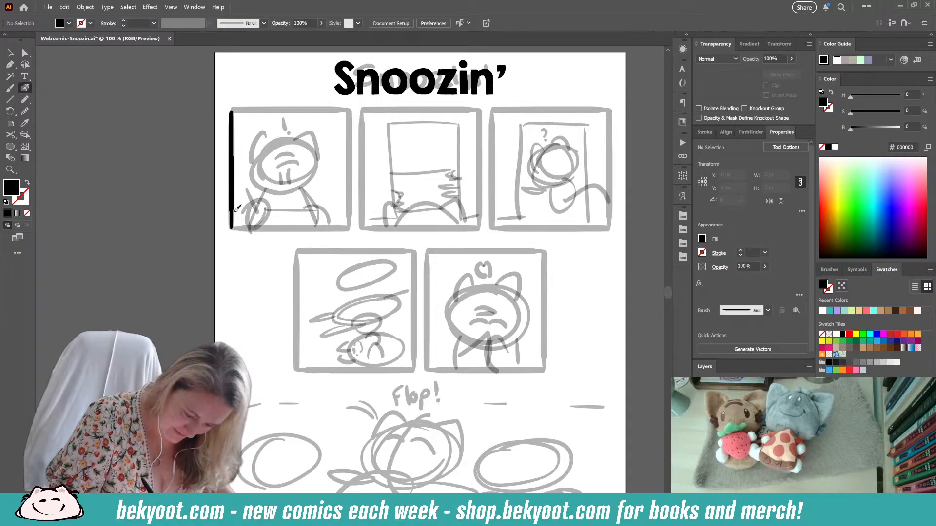
pyautogui.hotkey('shift', 'x')
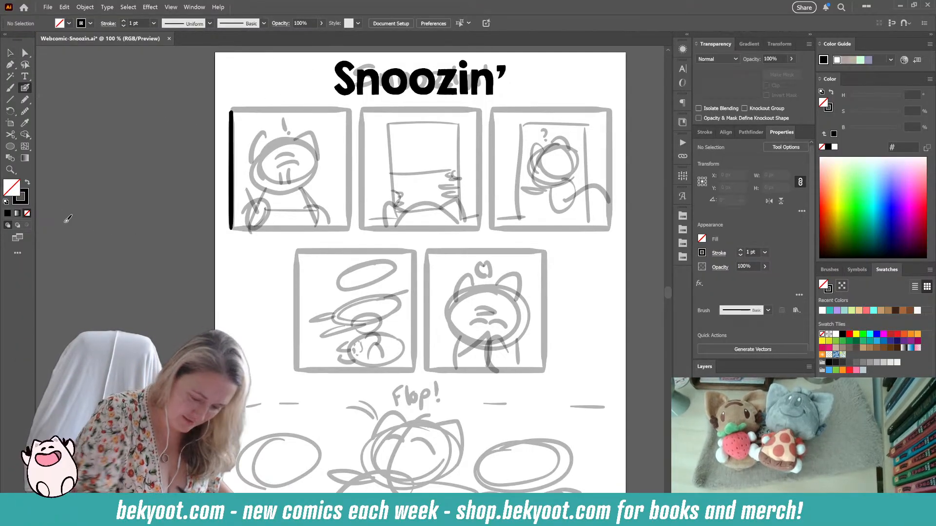
# - Duplicate the first panel's inked left edge, rotate the copy to 90° and place it along the panel's top edge
pyautogui.click(10, 52)
pyautogui.click(231, 135)
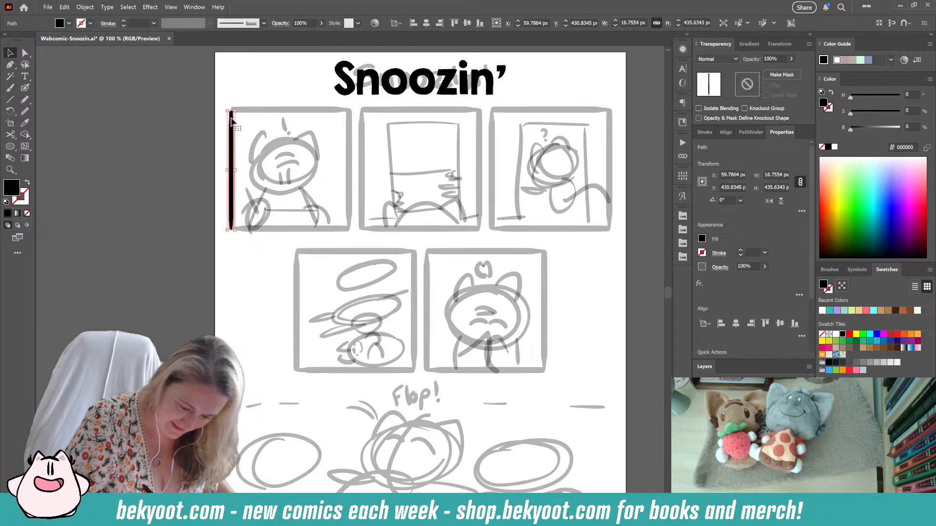
pyautogui.moveTo(232, 115); pyautogui.dragTo(338, 134)
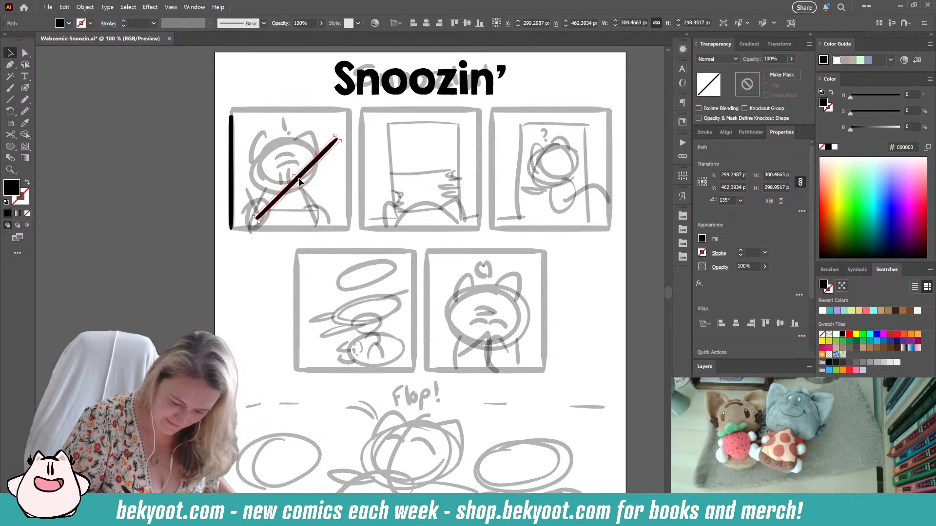
pyautogui.hotkey('ctrl', 'z')
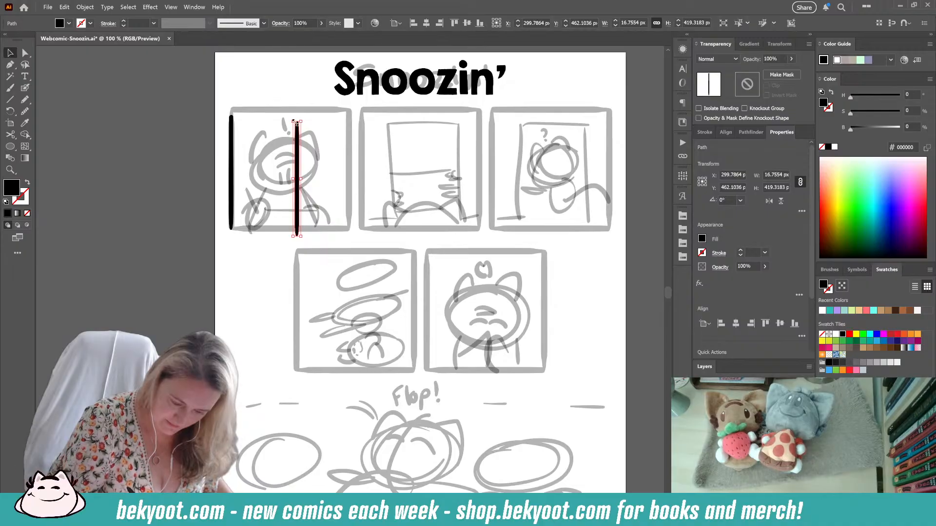
pyautogui.moveTo(288, 119); pyautogui.dragTo(238, 180)
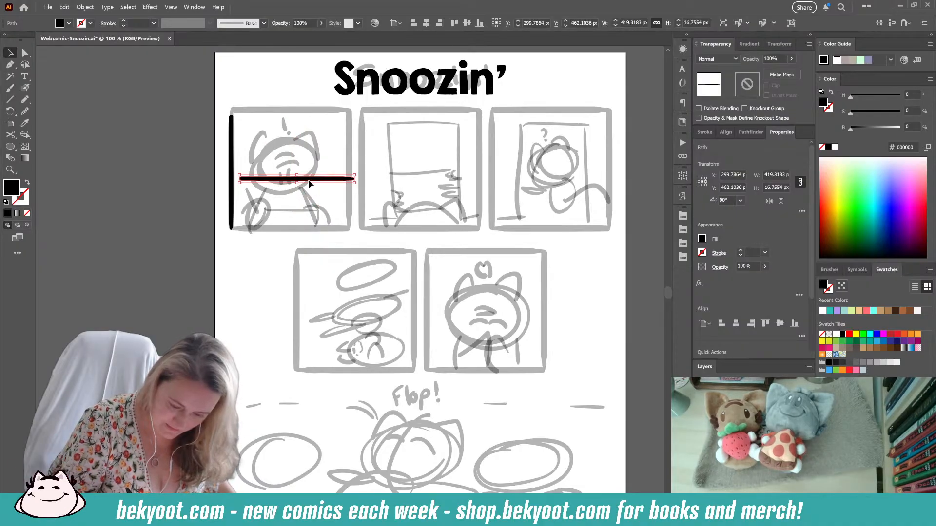
pyautogui.moveTo(302, 111); pyautogui.dragTo(304, 112)
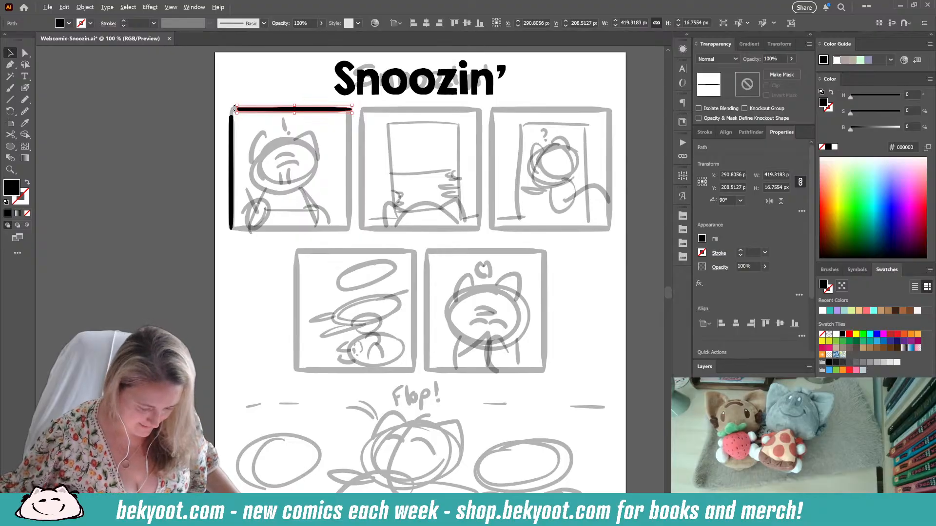
pyautogui.scroll(3, 233, 109)
pyautogui.click(151, 234)
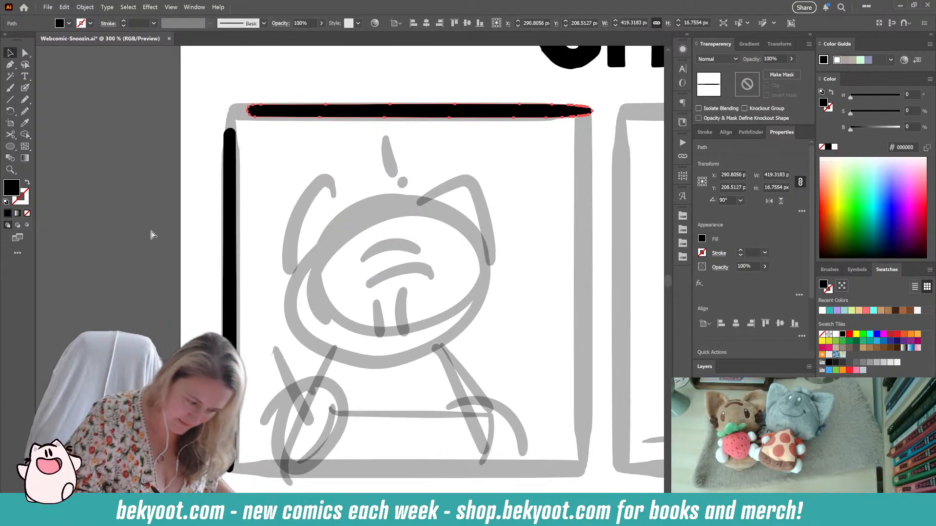
pyautogui.click(25, 88)
pyautogui.moveTo(231, 129); pyautogui.dragTo(247, 112)
pyautogui.hotkey('ctrl', 'z')
pyautogui.hotkey('ctrl', 'z')
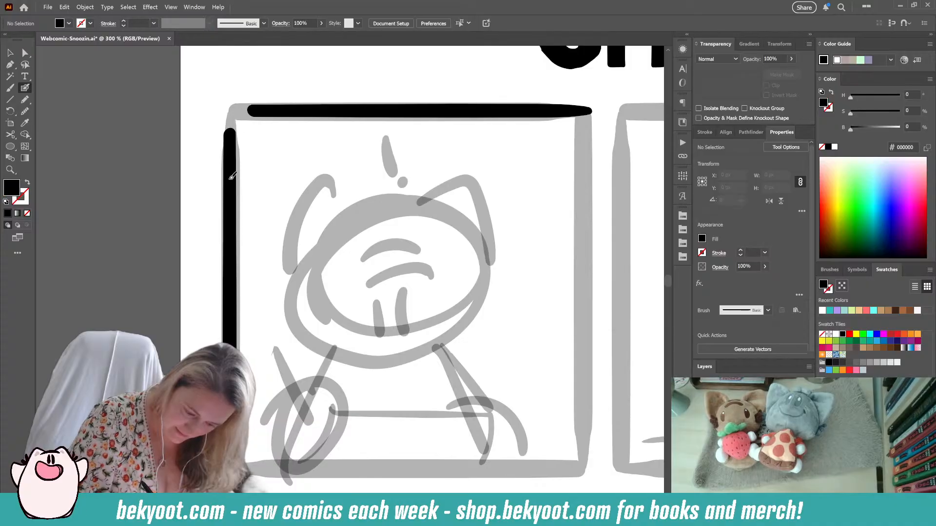
pyautogui.hotkey('ctrl', 'z')
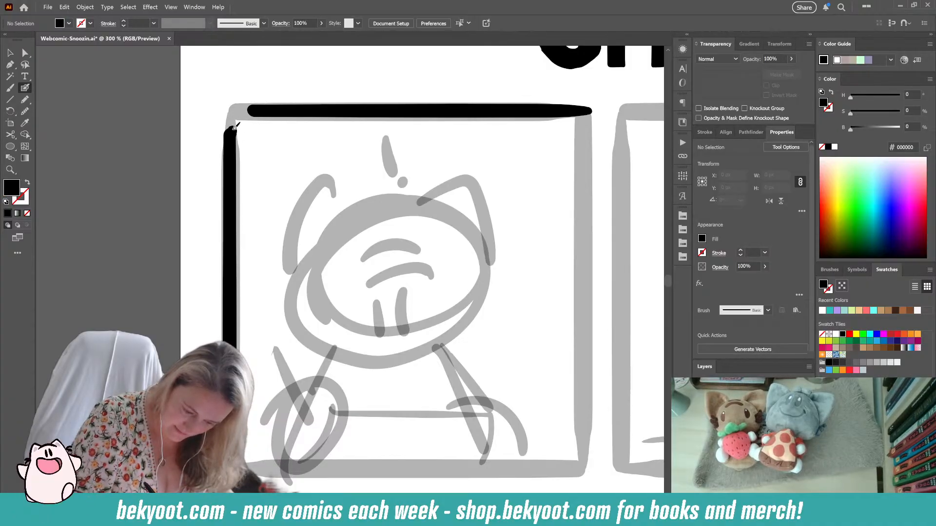
# - Shorten the first panel's inked left and top lines where they meet, leaving room for a rounded corner
pyautogui.hotkey('ctrl', 'z')
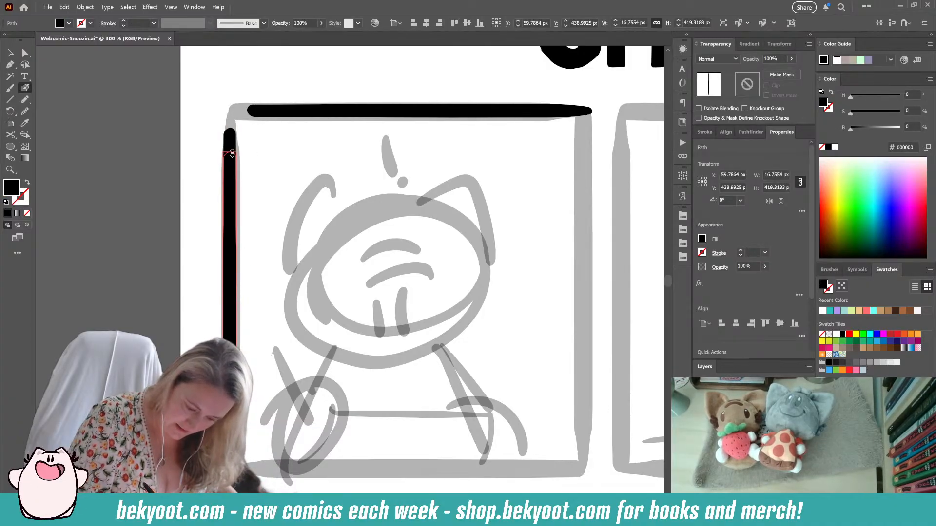
pyautogui.keyDown('ctrl'); pyautogui.click(260, 113); pyautogui.keyUp('ctrl')
pyautogui.moveTo(247, 111); pyautogui.dragTo(269, 112)
pyautogui.keyDown('ctrl'); pyautogui.click(265, 147); pyautogui.keyUp('ctrl')
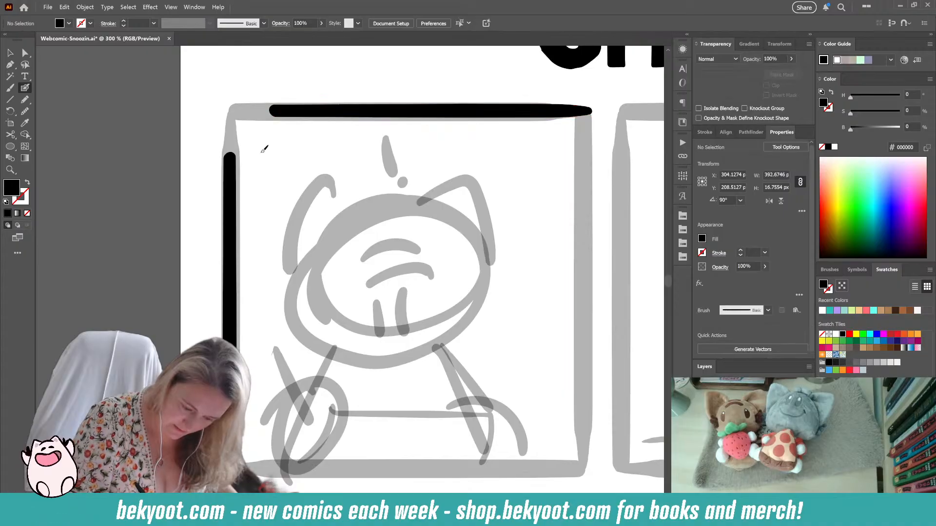
# - Ink a thick curved stroke that joins the first panel's left and top lines as a rounded corner
pyautogui.moveTo(234, 175)
pyautogui.mouseDown()
pyautogui.moveTo(232, 155)
pyautogui.moveTo(259, 112)
pyautogui.moveTo(298, 103)
pyautogui.mouseUp()
pyautogui.hotkey('ctrl', 'z')
pyautogui.moveTo(230, 175)
pyautogui.mouseDown()
pyautogui.moveTo(246, 130)
pyautogui.moveTo(287, 106)
pyautogui.mouseUp()
pyautogui.hotkey('ctrl', 'z')
pyautogui.moveTo(230, 187)
pyautogui.mouseDown()
pyautogui.moveTo(238, 144)
pyautogui.moveTo(232, 153)
pyautogui.moveTo(253, 119)
pyautogui.moveTo(296, 109)
pyautogui.moveTo(396, 106)
pyautogui.mouseUp()
pyautogui.hotkey('ctrl', 'z')
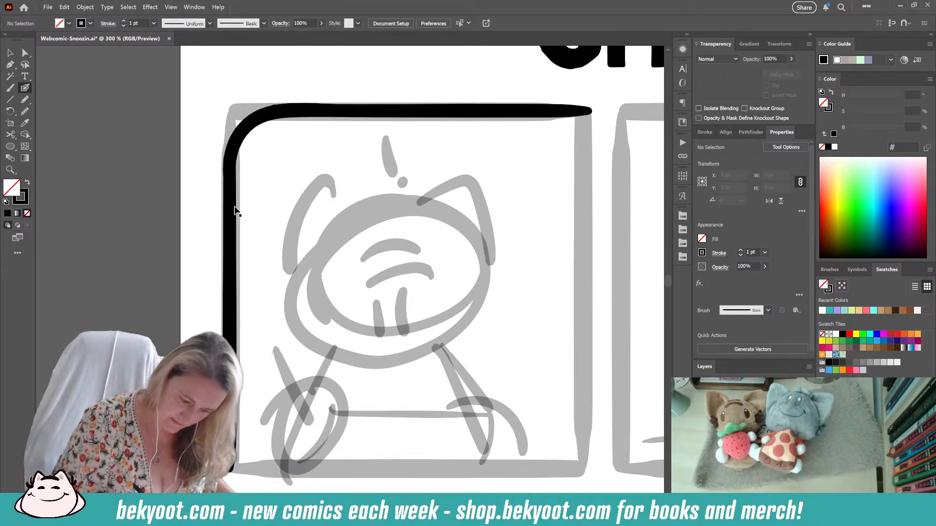
# - Smooth the path of the inked corner stroke to about 19%
pyautogui.keyDown('ctrl'); pyautogui.click(234, 243); pyautogui.keyUp('ctrl')
pyautogui.keyDown('ctrl'); pyautogui.click(242, 142); pyautogui.keyUp('ctrl')
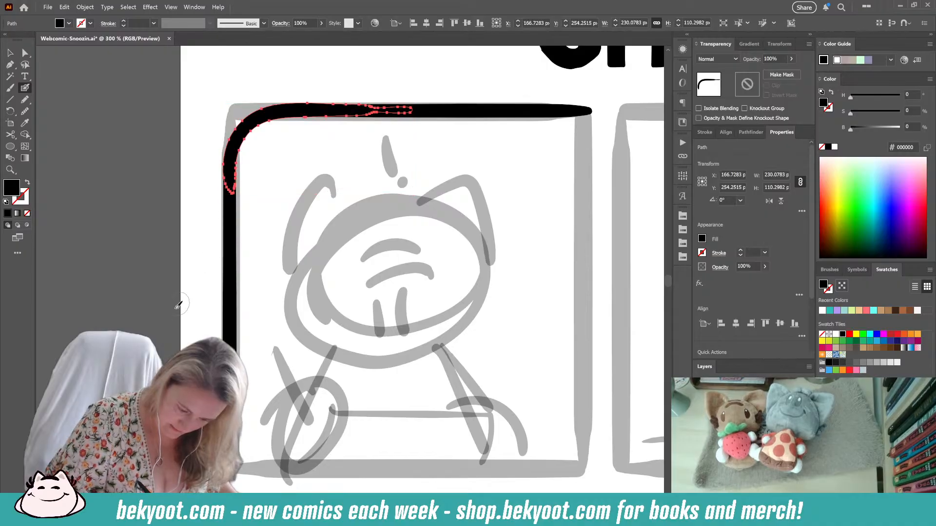
pyautogui.click(149, 337)
pyautogui.moveTo(448, 85); pyautogui.dragTo(459, 87)
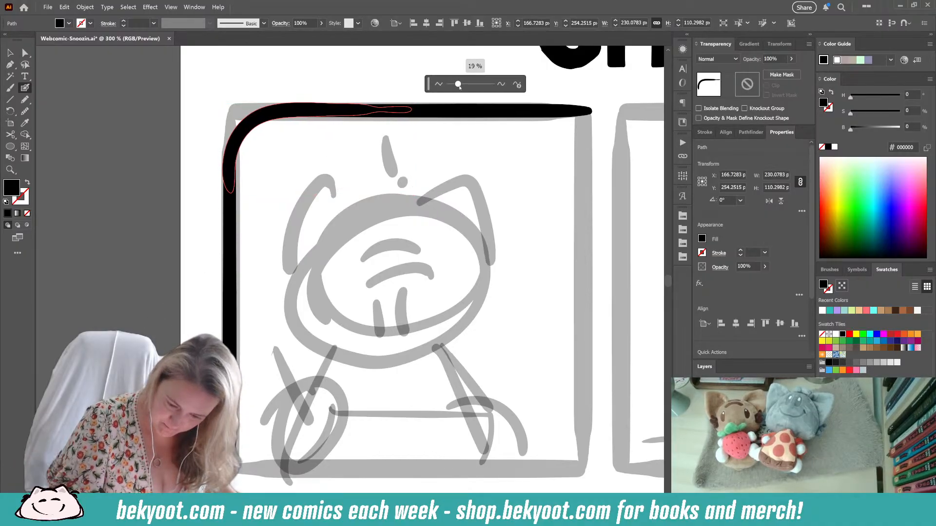
pyautogui.click(24, 65)
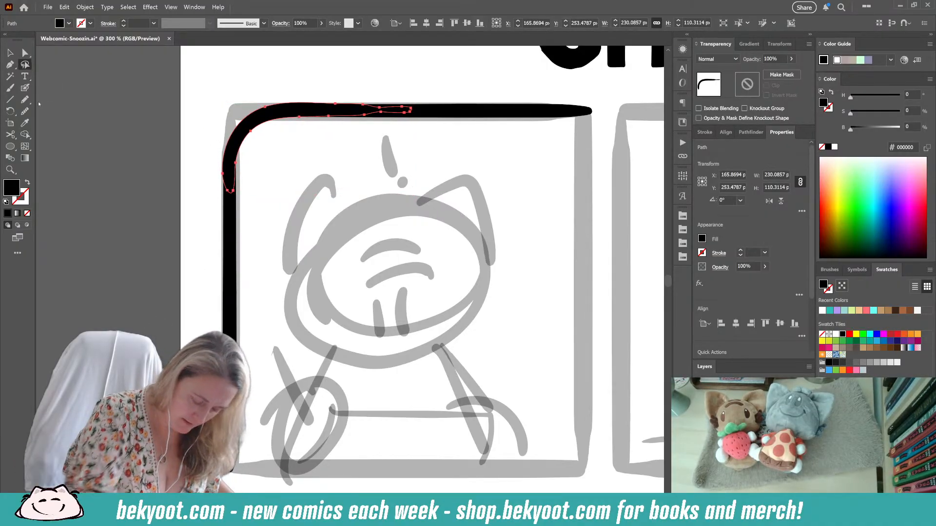
pyautogui.click(236, 196)
pyautogui.hotkey('ctrl', 'z')
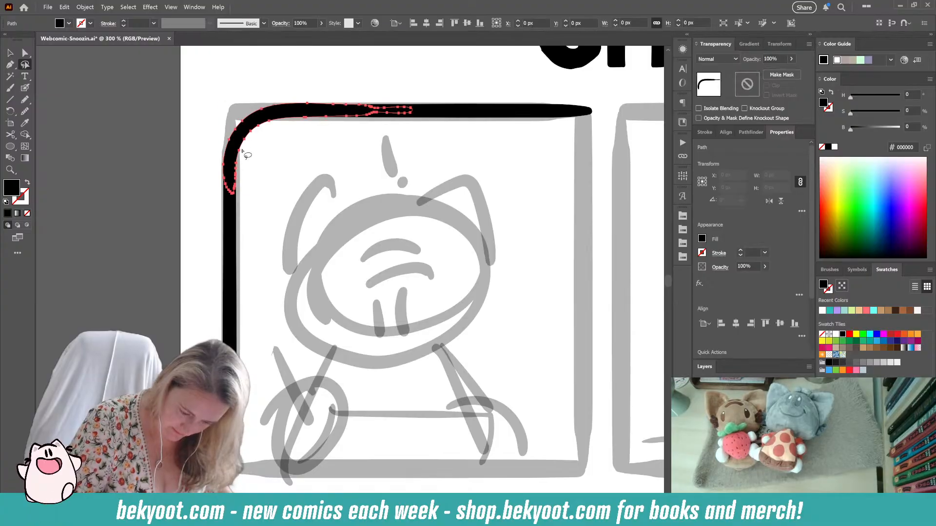
pyautogui.hotkey('ctrl', 'shift', 'z')
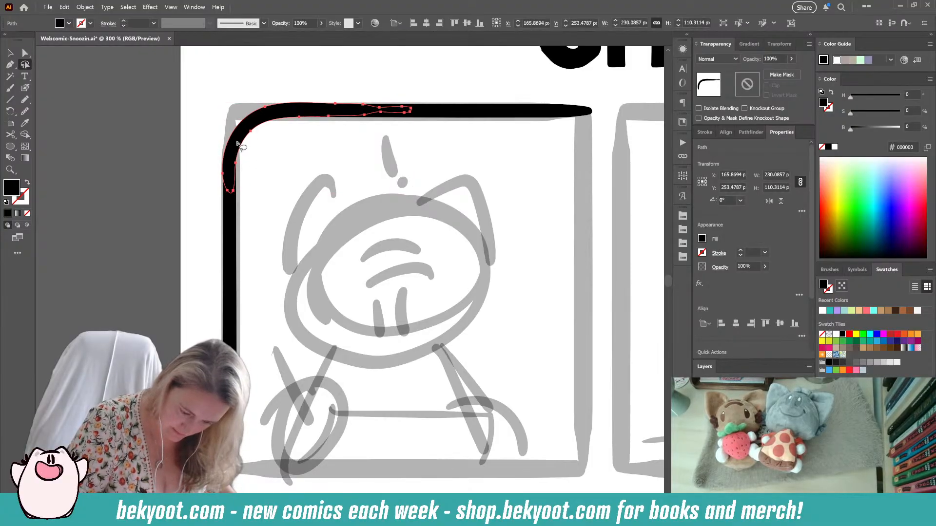
# - Pull the anchor points at the corner stroke's lower end further down so it blends into the left edge
pyautogui.press('a')
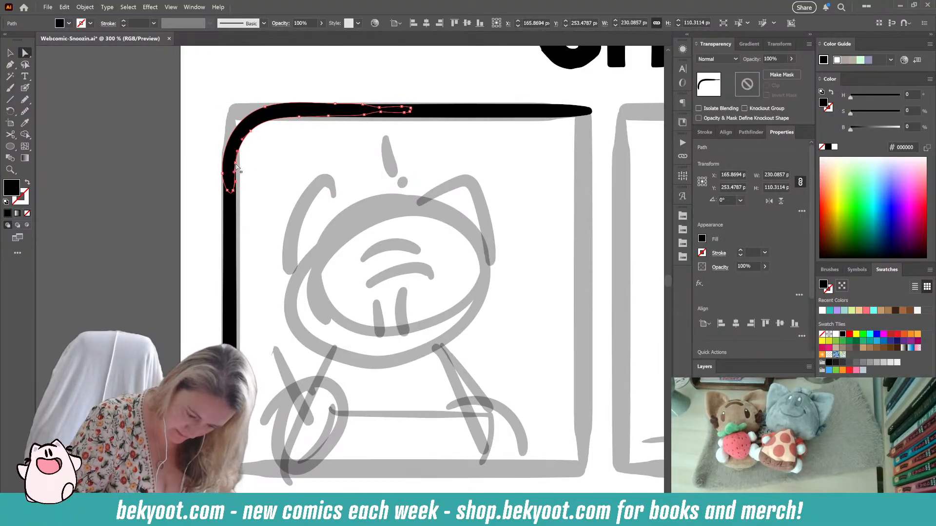
pyautogui.moveTo(235, 163); pyautogui.dragTo(228, 214)
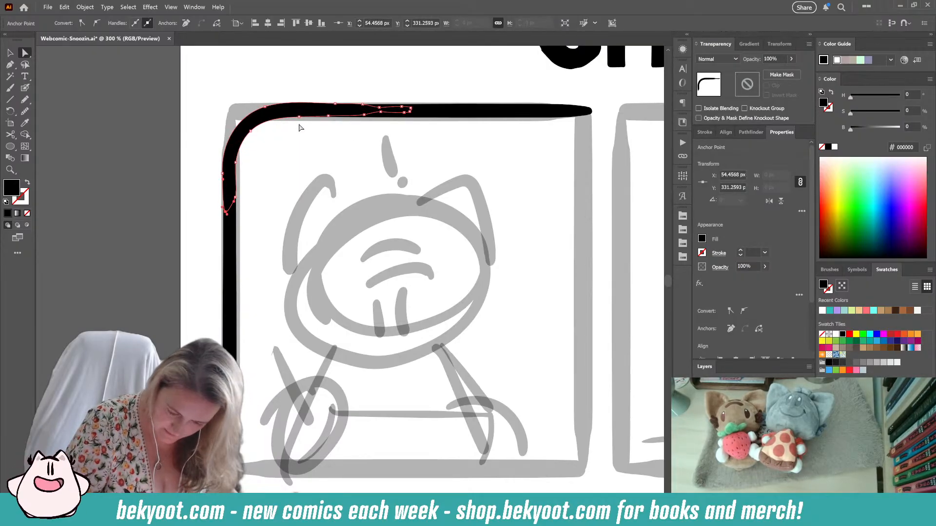
pyautogui.click(402, 84)
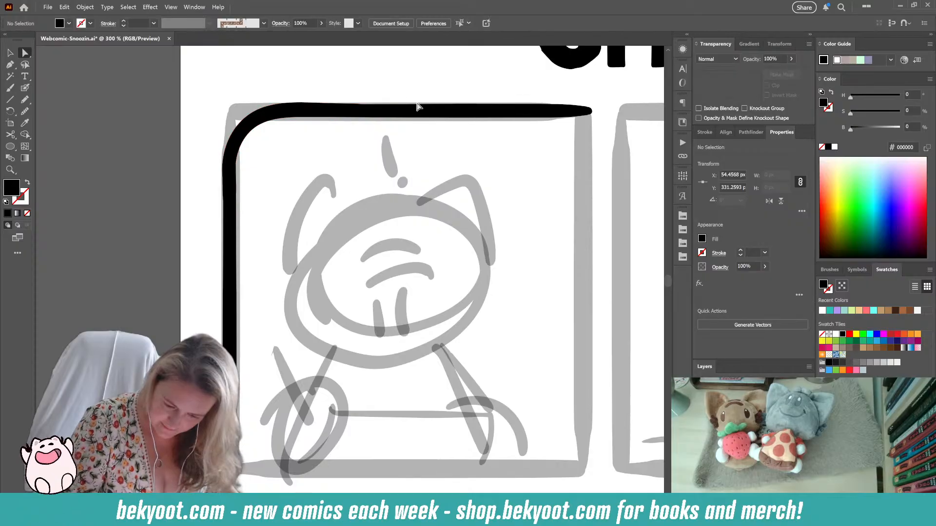
# - Group the inked border strokes, add a copy rotated 180° as the right and bottom edges, and group both halves into one panel border
pyautogui.press('v')
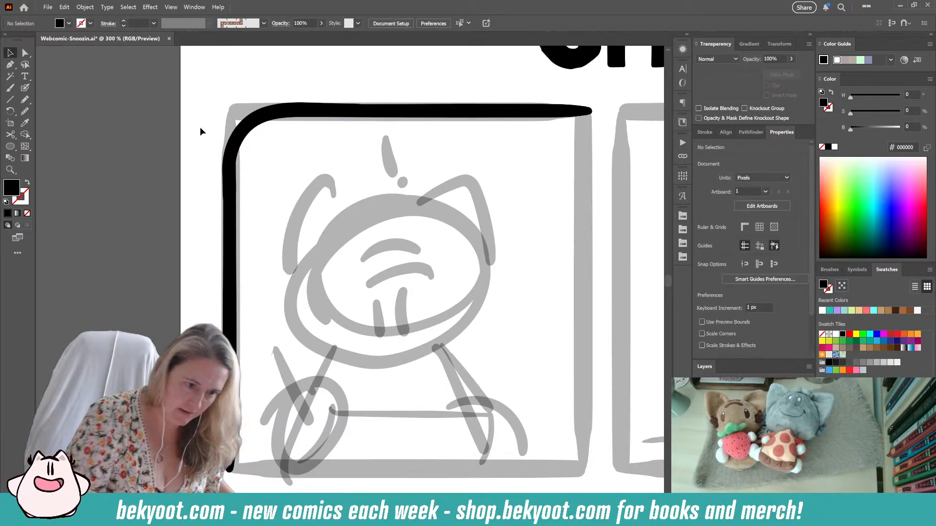
pyautogui.moveTo(205, 88); pyautogui.dragTo(393, 271)
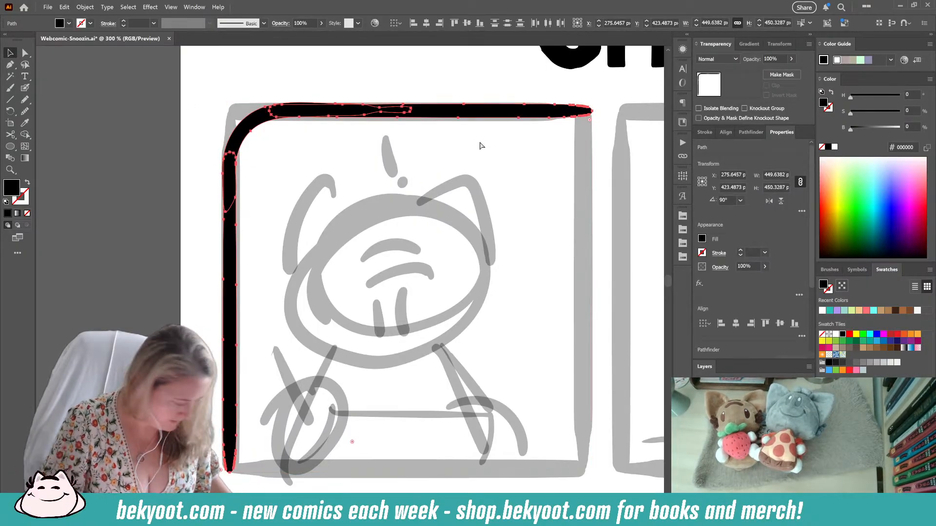
pyautogui.moveTo(505, 116); pyautogui.dragTo(509, 174)
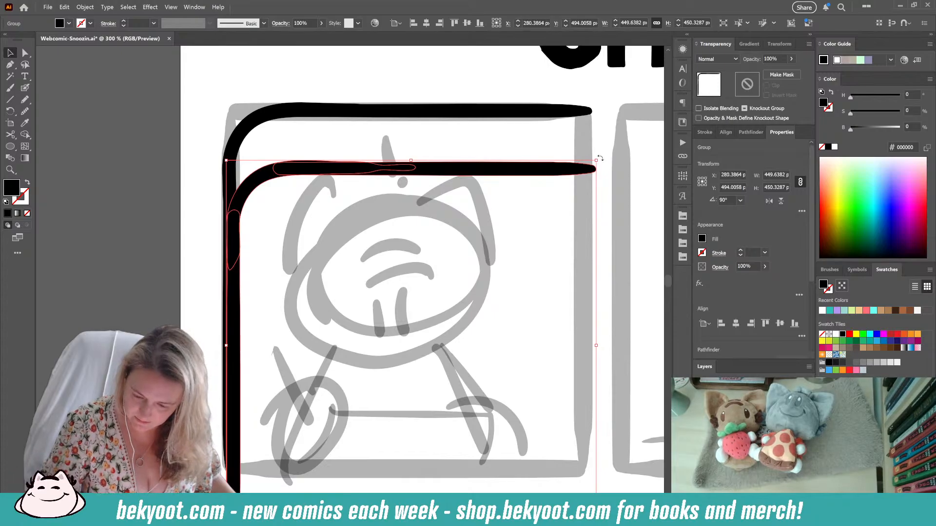
pyautogui.moveTo(606, 219)
pyautogui.mouseDown()
pyautogui.moveTo(536, 463)
pyautogui.moveTo(269, 372)
pyautogui.moveTo(300, 437)
pyautogui.moveTo(301, 428)
pyautogui.mouseUp()
pyautogui.moveTo(590, 178); pyautogui.dragTo(590, 124)
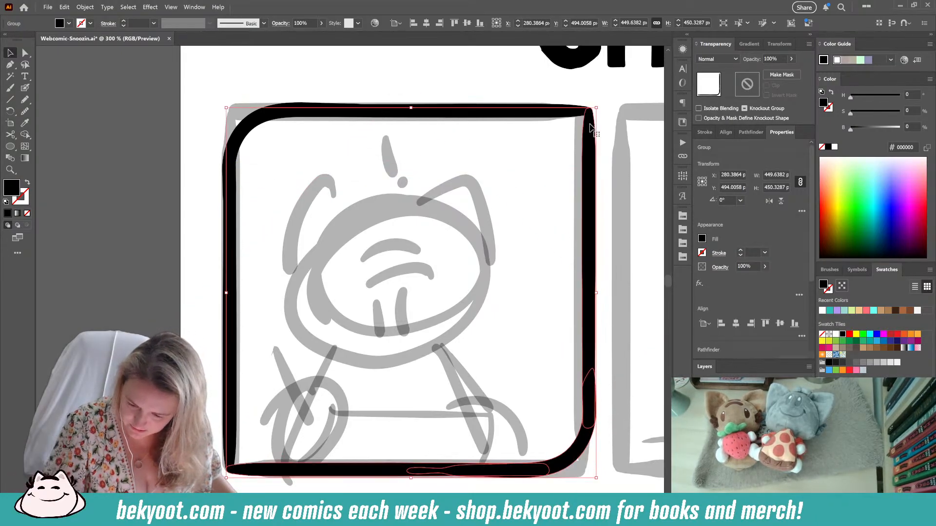
pyautogui.keyDown('shift'); pyautogui.click(231, 200); pyautogui.keyUp('shift')
pyautogui.hotkey('ctrl', 'g')
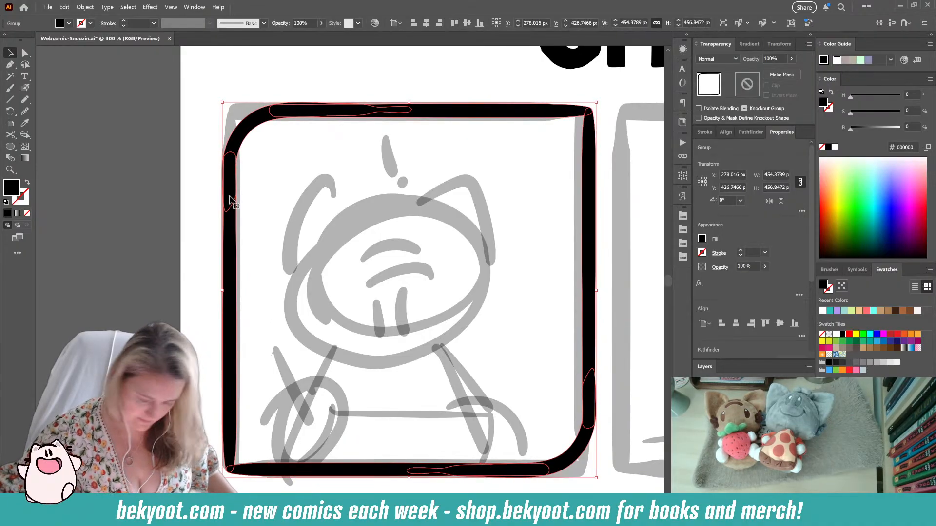
# - Duplicate the finished panel border onto the second and third sketched panels at equal spacing
pyautogui.scroll(-2, 355, 273)
pyautogui.moveTo(496, 305); pyautogui.dragTo(303, 195)
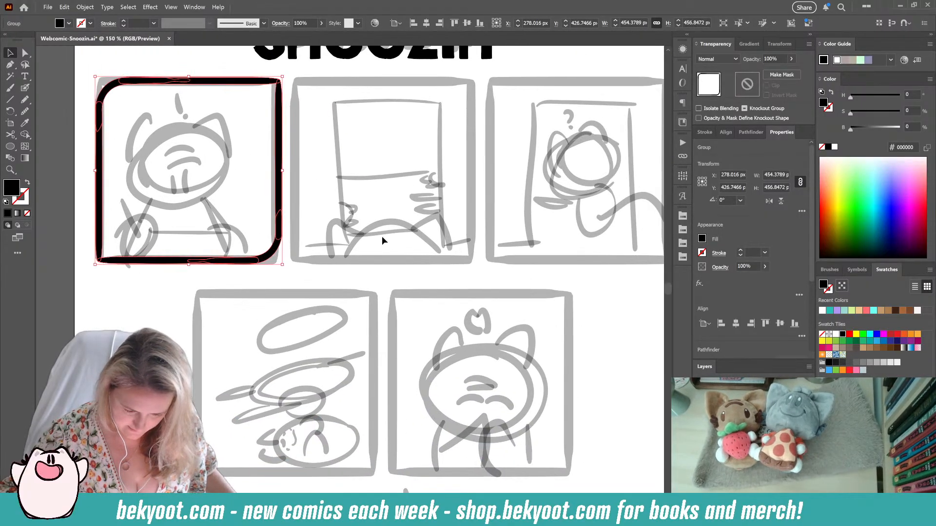
pyautogui.scroll(-1, 391, 236)
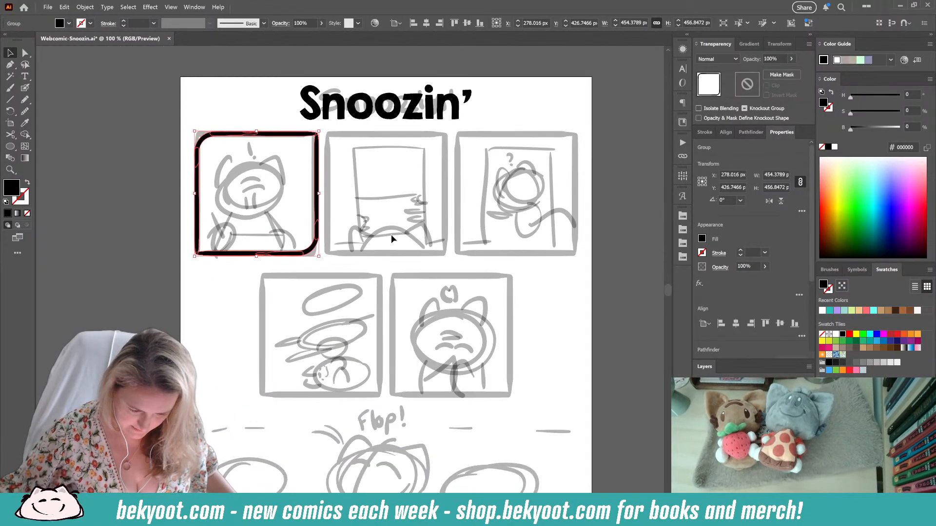
pyautogui.click(415, 265)
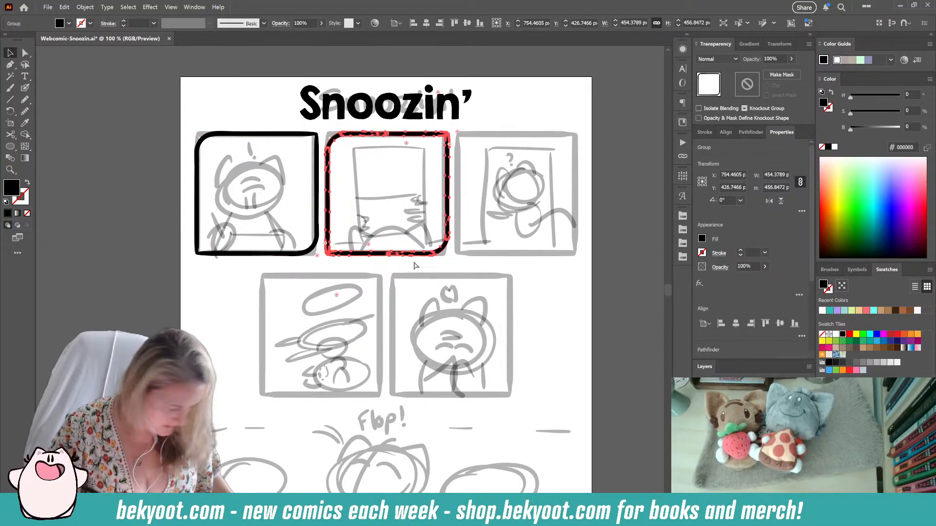
pyautogui.hotkey('ctrl', 'd')
# - Group the three top-row panel borders and center the group horizontally on the artboard
pyautogui.keyDown('shift'); pyautogui.click(427, 254); pyautogui.keyUp('shift')
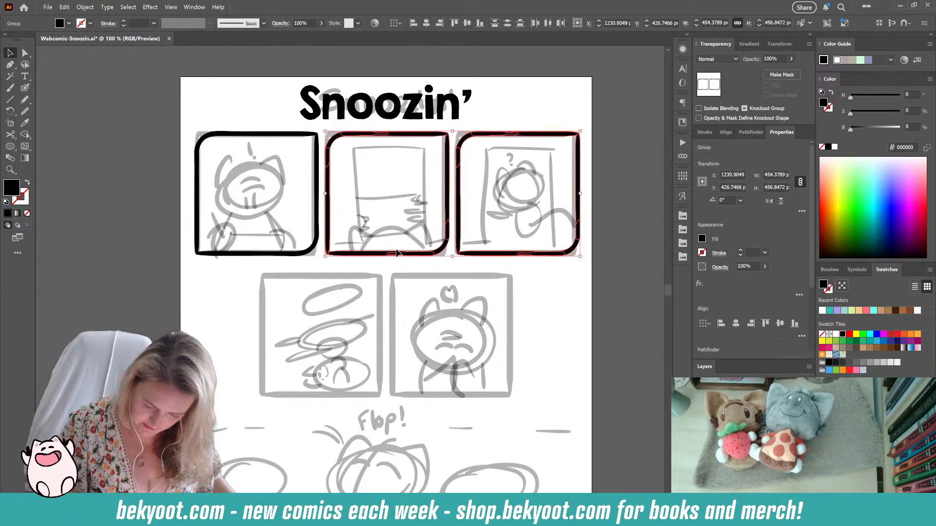
pyautogui.keyDown('shift'); pyautogui.click(296, 255); pyautogui.keyUp('shift')
pyautogui.hotkey('ctrl', 'g')
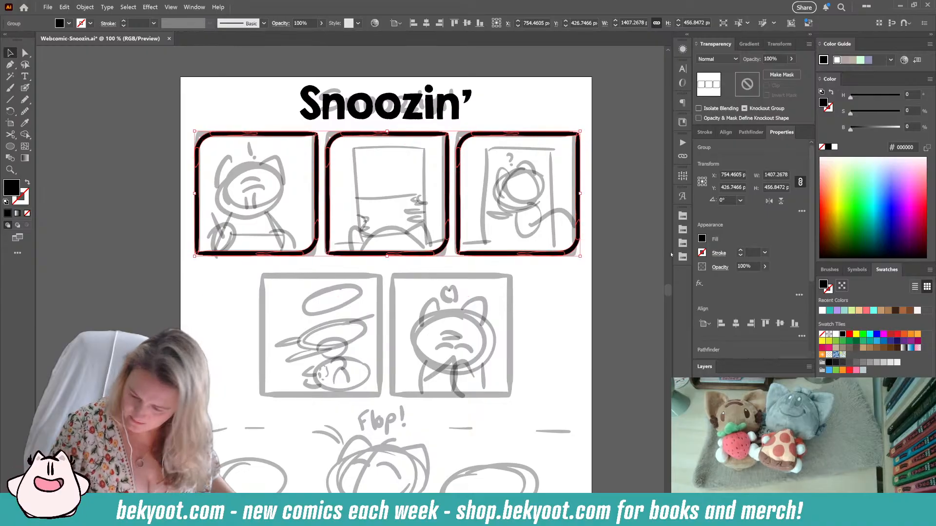
pyautogui.click(736, 323)
pyautogui.click(526, 272)
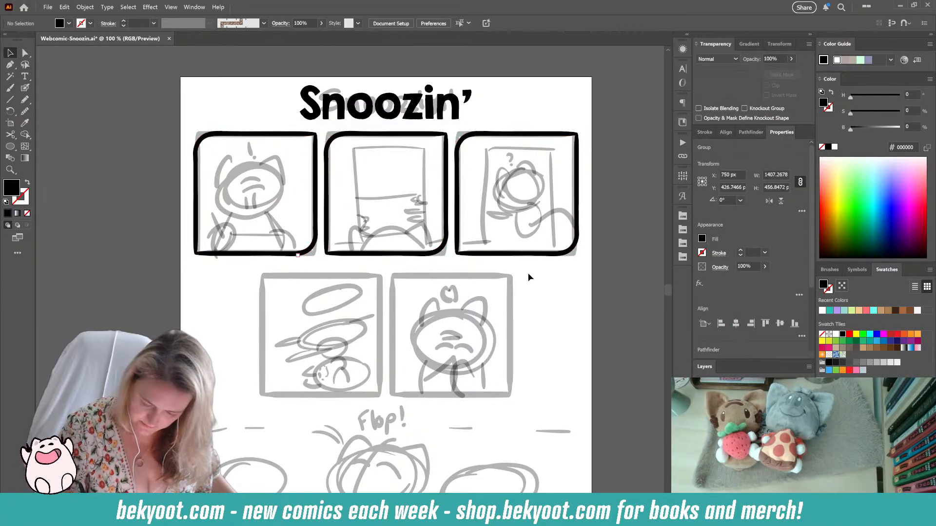
# - Copy two of the top-row borders onto the two sketched second-row panels and center them horizontally on the artboard
pyautogui.doubleClick(440, 251)
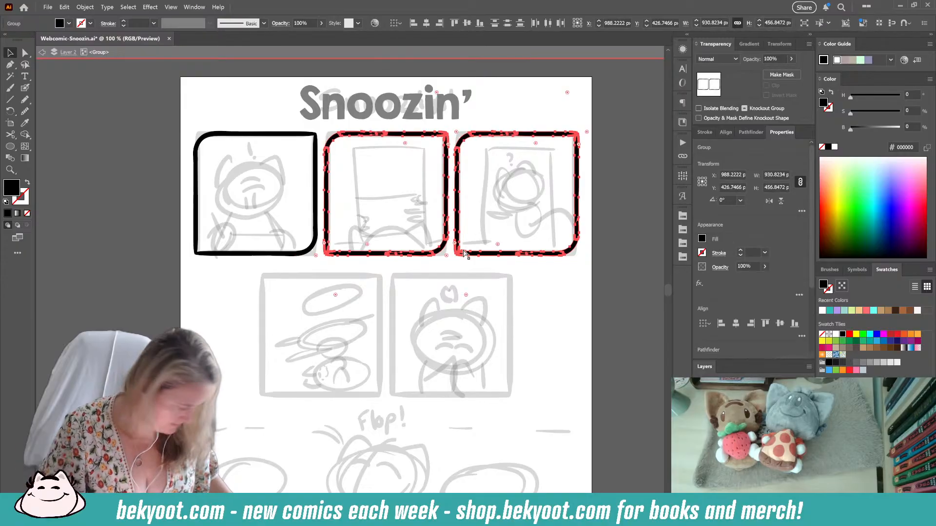
pyautogui.doubleClick(531, 291)
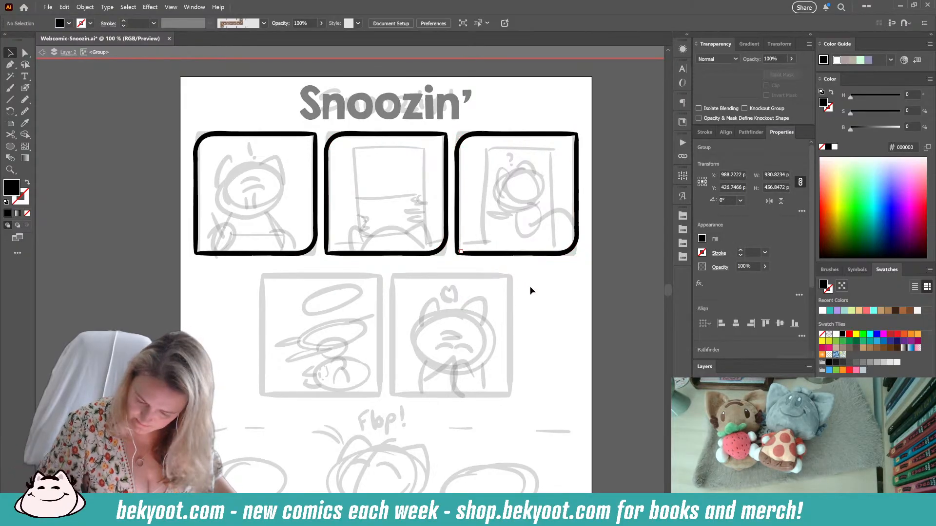
pyautogui.hotkey('ctrl', 'v')
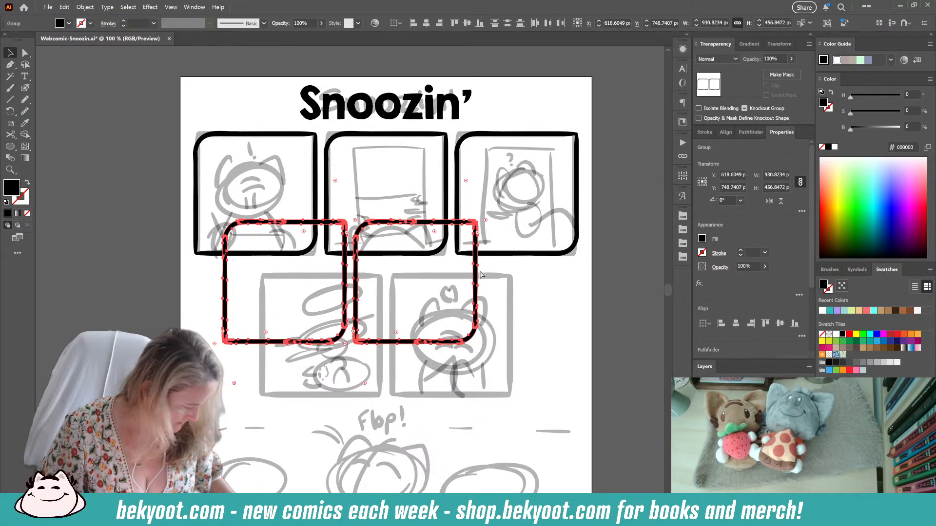
pyautogui.moveTo(433, 345); pyautogui.dragTo(467, 397)
pyautogui.click(735, 324)
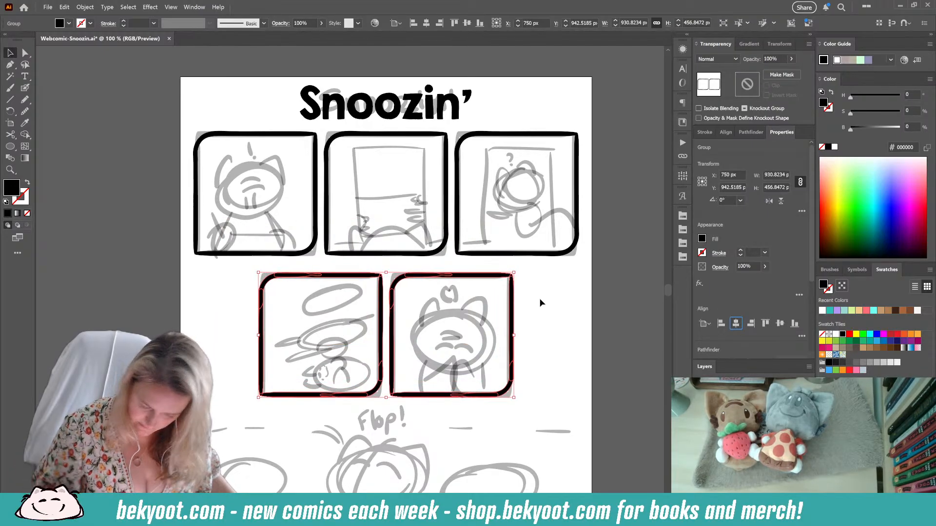
pyautogui.click(445, 171)
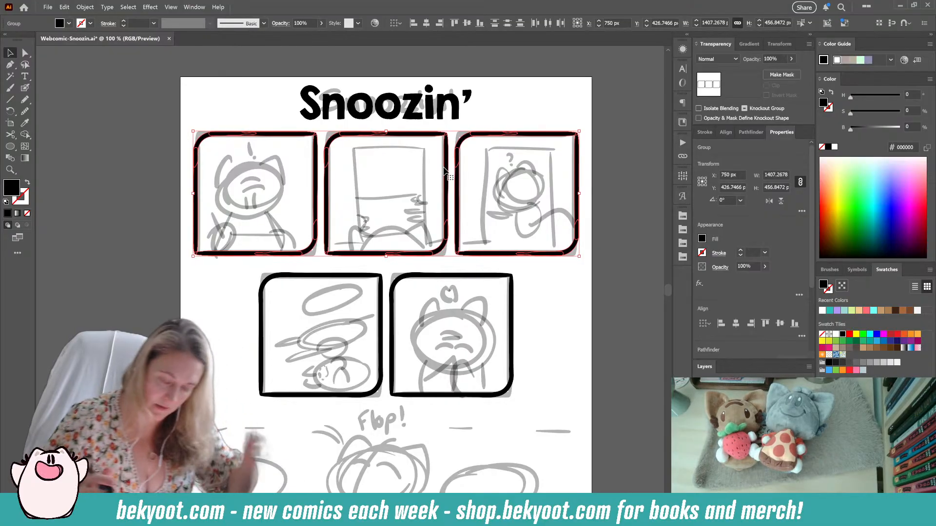
# - Deselect the panel borders and switch to the Blob Brush for inking the first-row panels
pyautogui.click(549, 310)
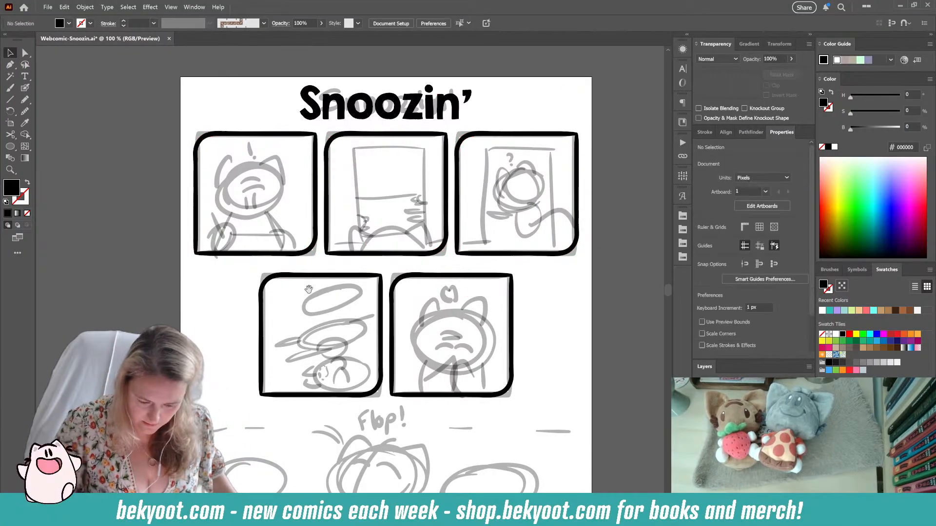
pyautogui.moveTo(293, 298); pyautogui.dragTo(302, 278)
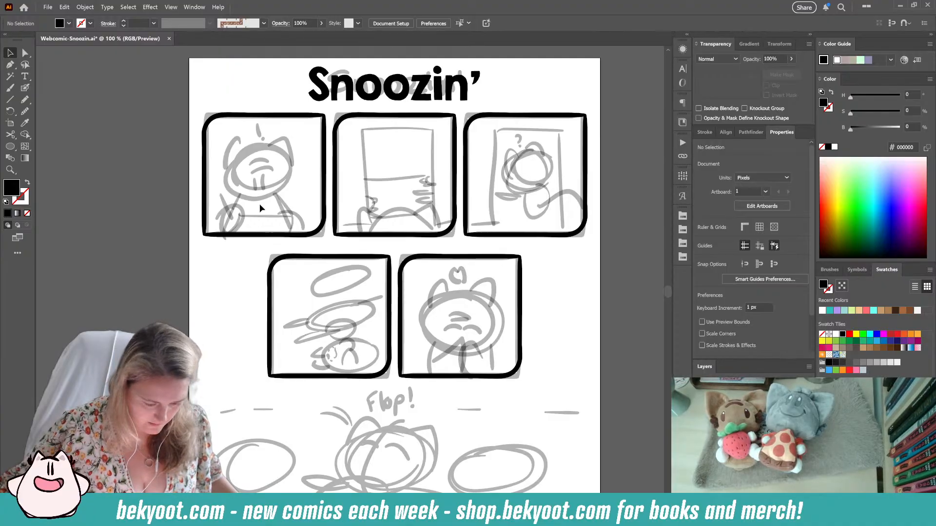
pyautogui.scroll(1, 257, 235)
pyautogui.scroll(2, 185, 320)
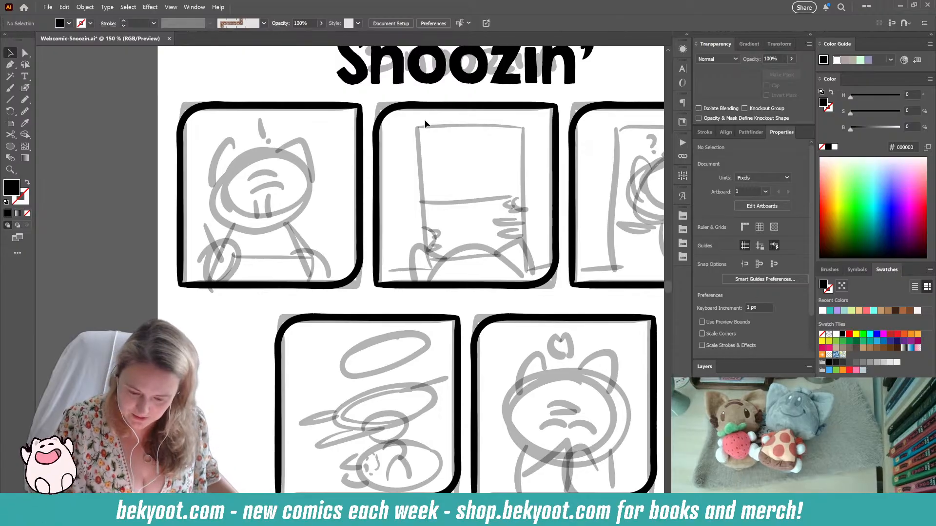
pyautogui.click(25, 88)
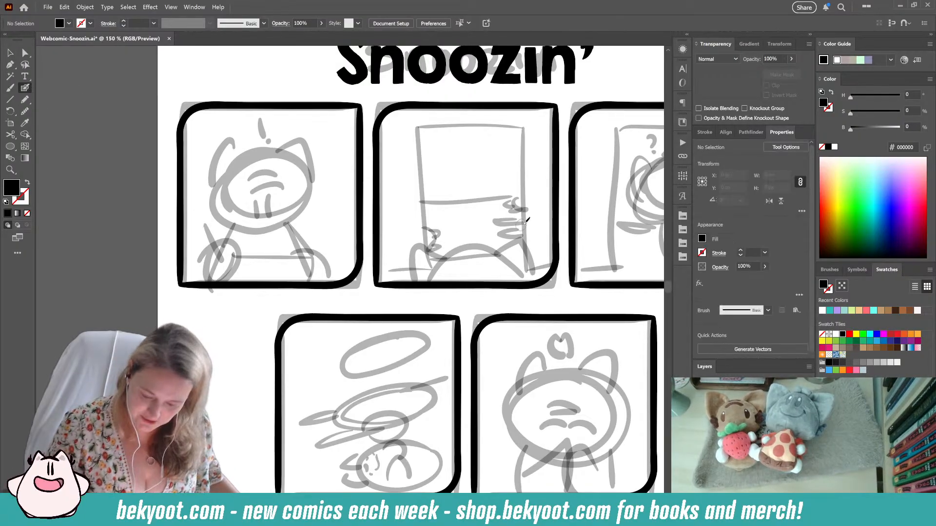
pyautogui.moveTo(526, 220)
pyautogui.mouseDown()
pyautogui.moveTo(491, 232)
pyautogui.moveTo(524, 235)
pyautogui.mouseUp()
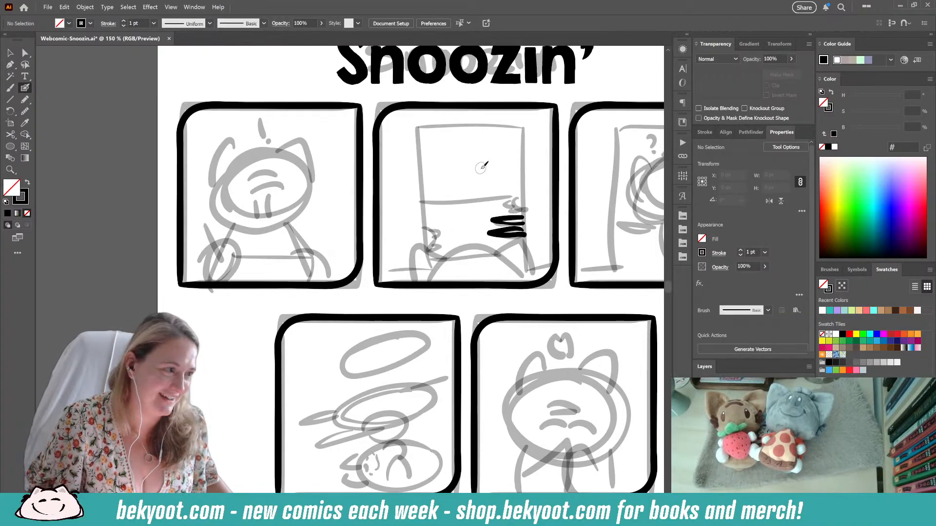
pyautogui.moveTo(530, 211)
pyautogui.mouseDown()
pyautogui.moveTo(584, 204)
pyautogui.moveTo(592, 222)
pyautogui.moveTo(531, 232)
pyautogui.moveTo(582, 218)
pyautogui.moveTo(622, 237)
pyautogui.moveTo(585, 223)
pyautogui.moveTo(586, 204)
pyautogui.moveTo(572, 199)
pyautogui.moveTo(621, 203)
pyautogui.moveTo(616, 211)
pyautogui.moveTo(578, 194)
pyautogui.moveTo(625, 214)
pyautogui.mouseUp()
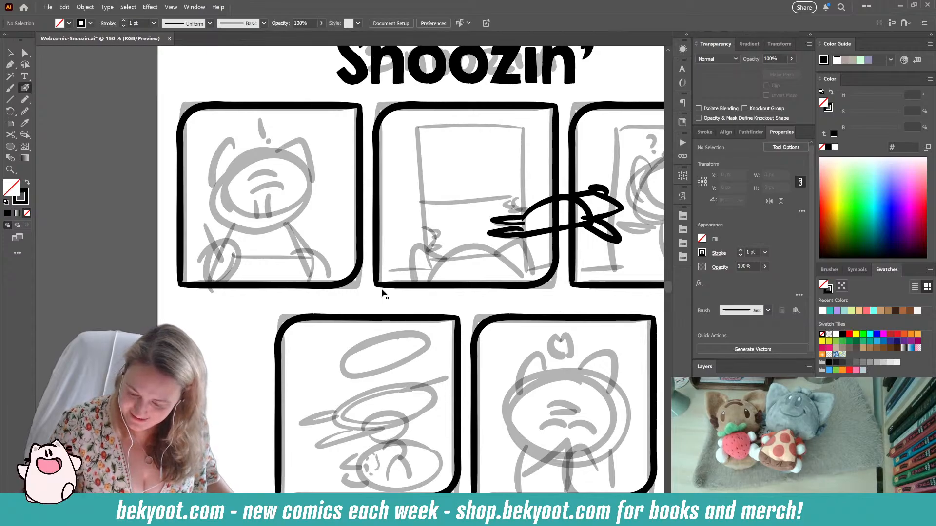
pyautogui.hotkey('ctrl', 'z')
pyautogui.hotkey('ctrl', 'z')
pyautogui.hotkey('ctrl', 'z')
pyautogui.hotkey('ctrl', 'z')
pyautogui.hotkey('ctrl', 'z')
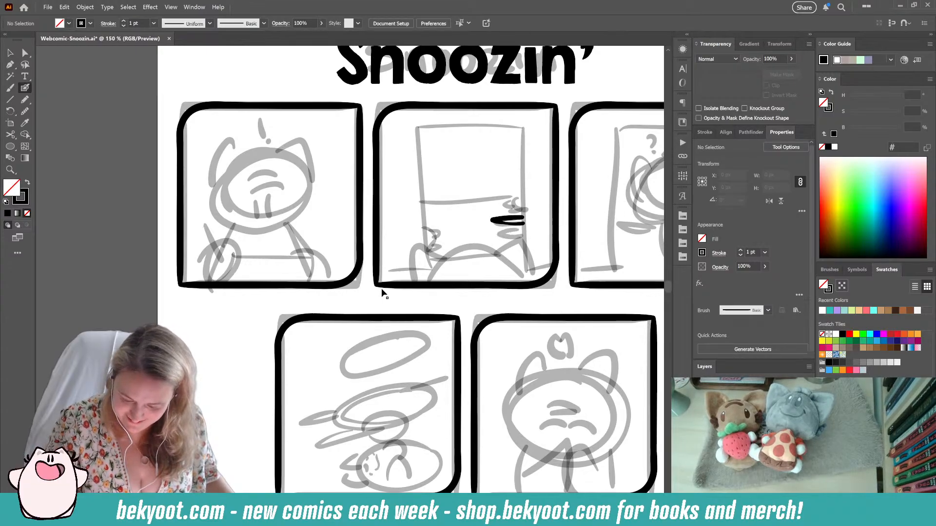
pyautogui.hotkey('shift', 'x')
# - Ink a closed dome-shaped head outline with a flatter chin over the sketched character in the first panel
pyautogui.hscroll(5, 243, 263)
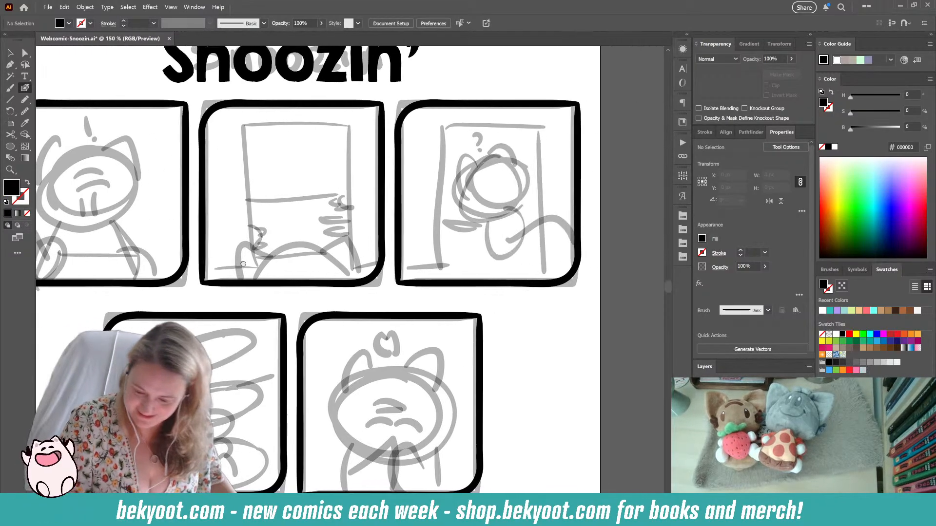
pyautogui.moveTo(243, 264); pyautogui.dragTo(305, 172)
pyautogui.moveTo(418, 388); pyautogui.dragTo(467, 170)
pyautogui.moveTo(429, 104); pyautogui.dragTo(429, 257)
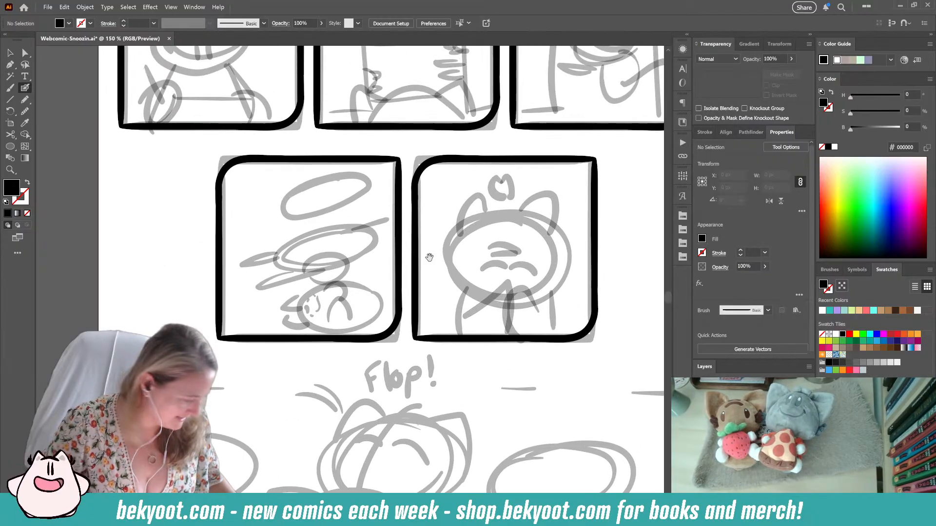
pyautogui.moveTo(301, 130)
pyautogui.mouseDown()
pyautogui.moveTo(401, 286)
pyautogui.moveTo(384, 307)
pyautogui.mouseUp()
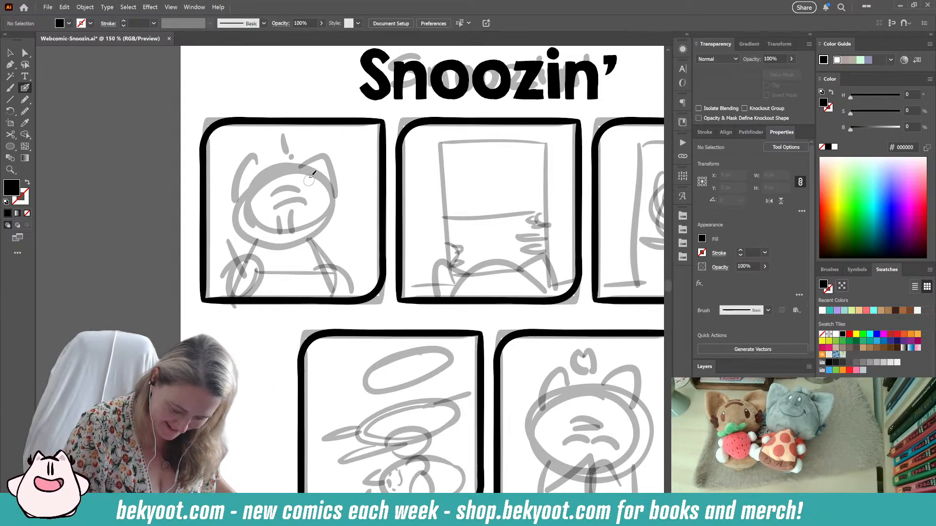
pyautogui.moveTo(317, 176); pyautogui.dragTo(299, 166)
pyautogui.moveTo(256, 189)
pyautogui.mouseDown()
pyautogui.moveTo(245, 234)
pyautogui.moveTo(312, 242)
pyautogui.mouseUp()
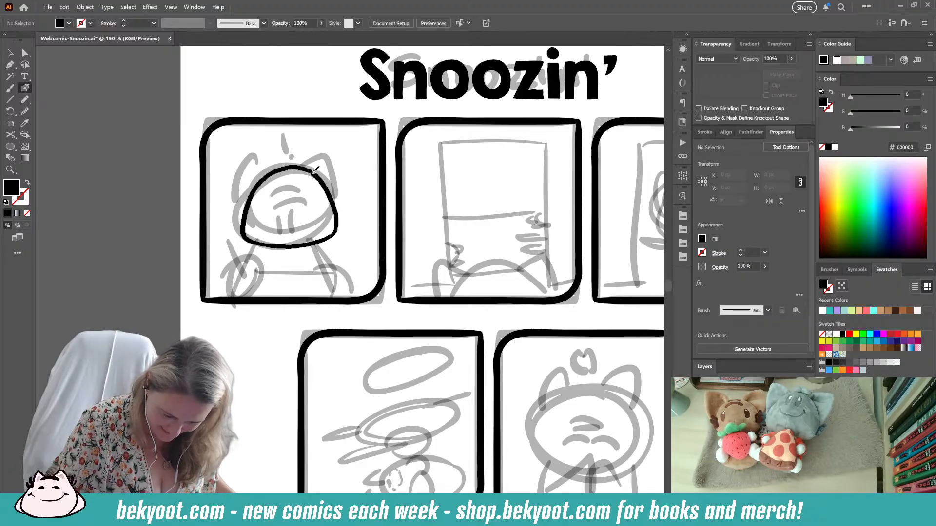
# - Ink a slightly curved vertical center line through the head and group it with the head outline
pyautogui.hotkey('shift', 'x')
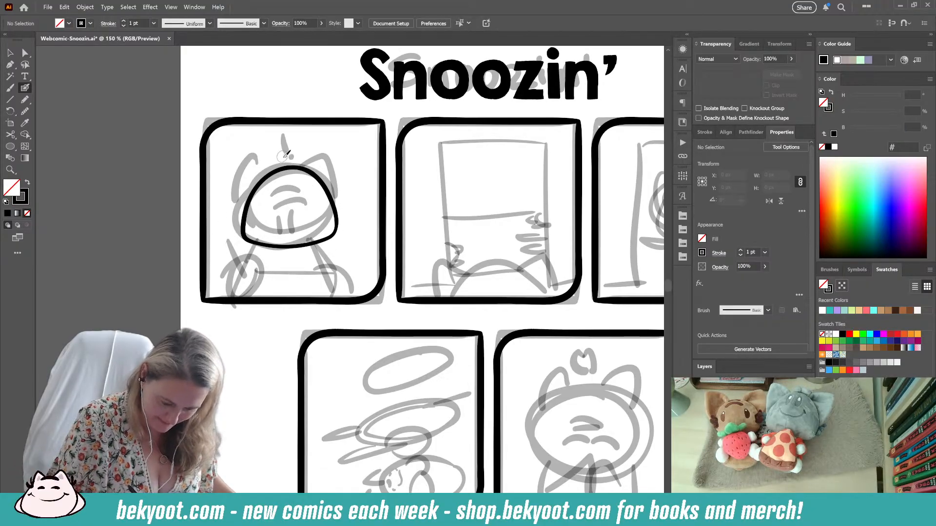
pyautogui.moveTo(287, 155); pyautogui.dragTo(286, 261)
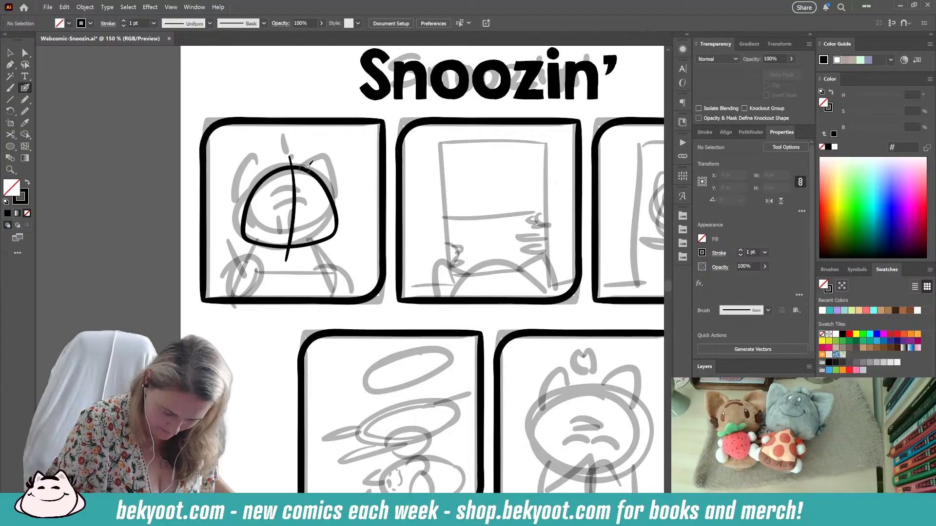
pyautogui.keyDown('ctrl'); pyautogui.click(294, 195); pyautogui.keyUp('ctrl')
pyautogui.keyDown('ctrl'); pyautogui.keyDown('shift'); pyautogui.click(320, 182); pyautogui.keyUp('shift'); pyautogui.keyUp('ctrl')
pyautogui.hotkey('ctrl', 'g')
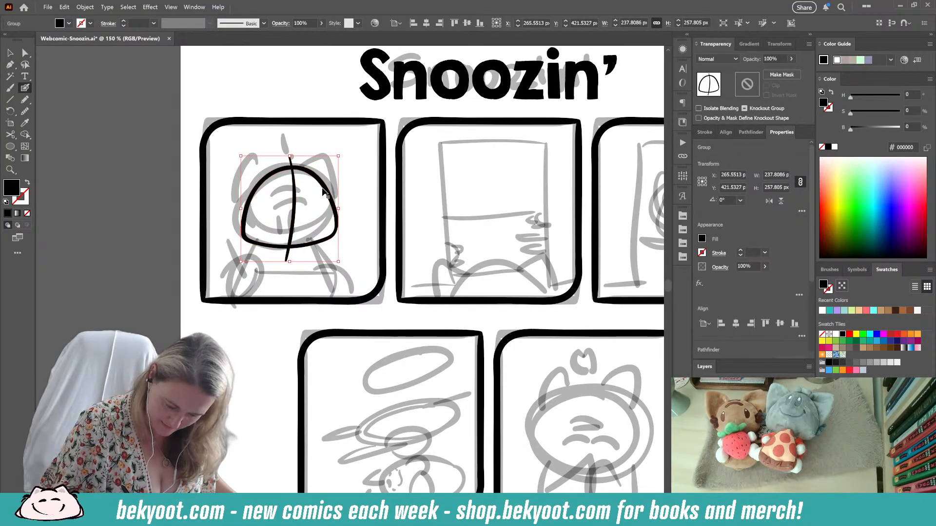
# - Isolate the head group and smooth the head outline path inside it
pyautogui.keyDown('ctrl'); pyautogui.doubleClick(325, 189); pyautogui.keyUp('ctrl')
pyautogui.keyDown('ctrl'); pyautogui.click(327, 189); pyautogui.keyUp('ctrl')
pyautogui.hotkey('ctrl', 'alt', 's')
pyautogui.click(447, 84)
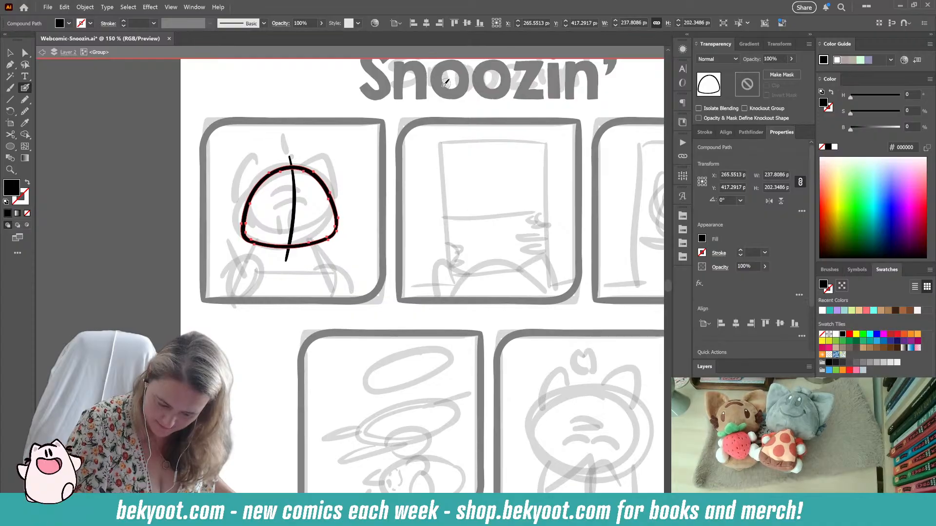
pyautogui.keyDown('ctrl'); pyautogui.click(345, 162); pyautogui.keyUp('ctrl')
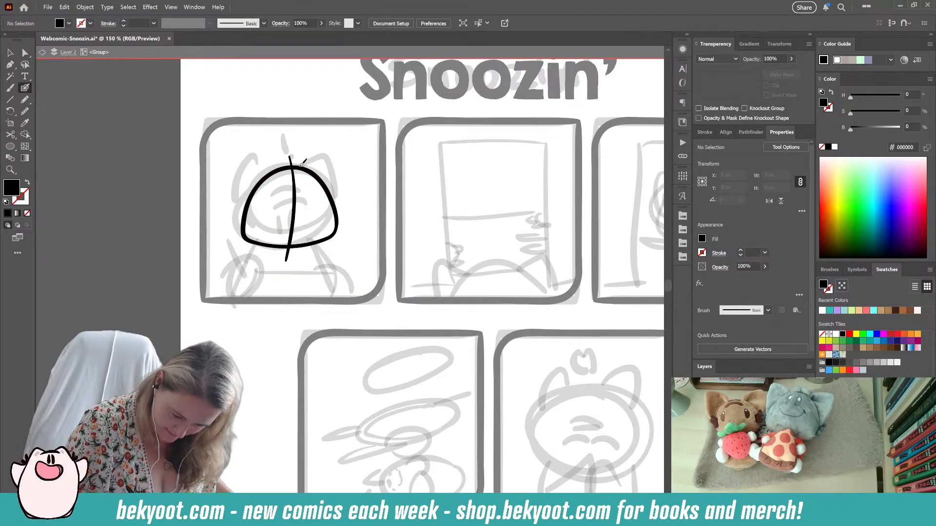
# - Ink the two pointed ears onto the head, redrawing the left ear as a clean curve from the head's side to its top
pyautogui.hotkey('ctrl', 'z')
pyautogui.moveTo(335, 158)
pyautogui.mouseDown()
pyautogui.moveTo(308, 157)
pyautogui.moveTo(330, 151)
pyautogui.moveTo(339, 221)
pyautogui.mouseUp()
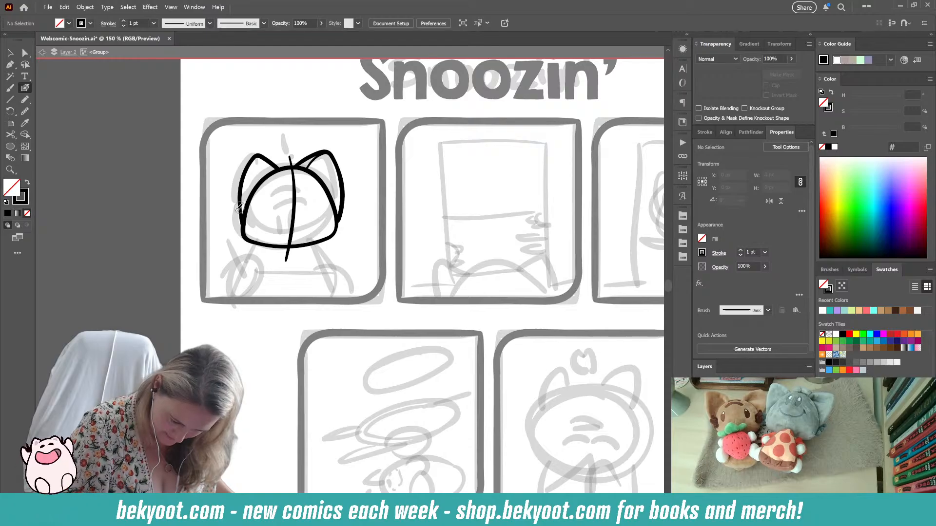
pyautogui.moveTo(240, 195); pyautogui.dragTo(245, 187)
pyautogui.keyDown('ctrl'); pyautogui.click(209, 230); pyautogui.keyUp('ctrl')
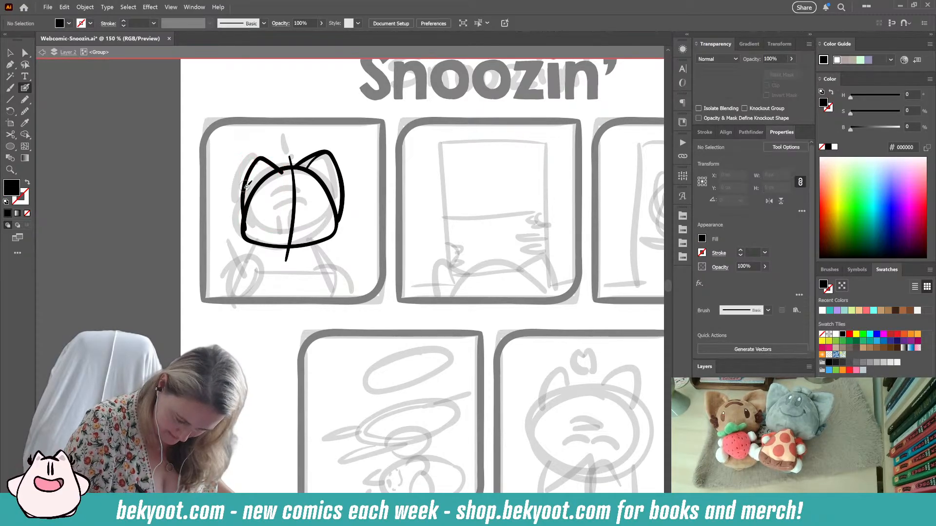
pyautogui.hotkey('shift', 'x')
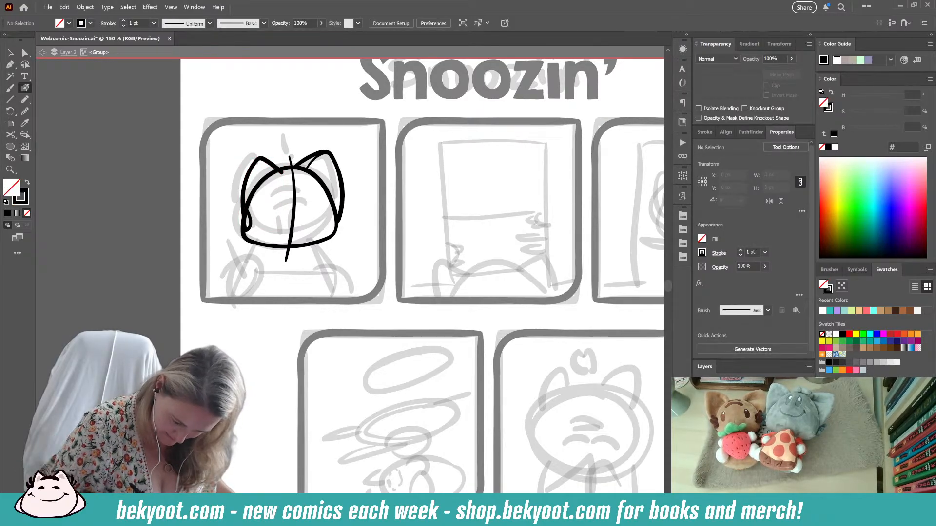
pyautogui.hotkey('shift', 'x')
pyautogui.moveTo(245, 196)
pyautogui.mouseDown()
pyautogui.moveTo(260, 155)
pyautogui.moveTo(282, 170)
pyautogui.mouseUp()
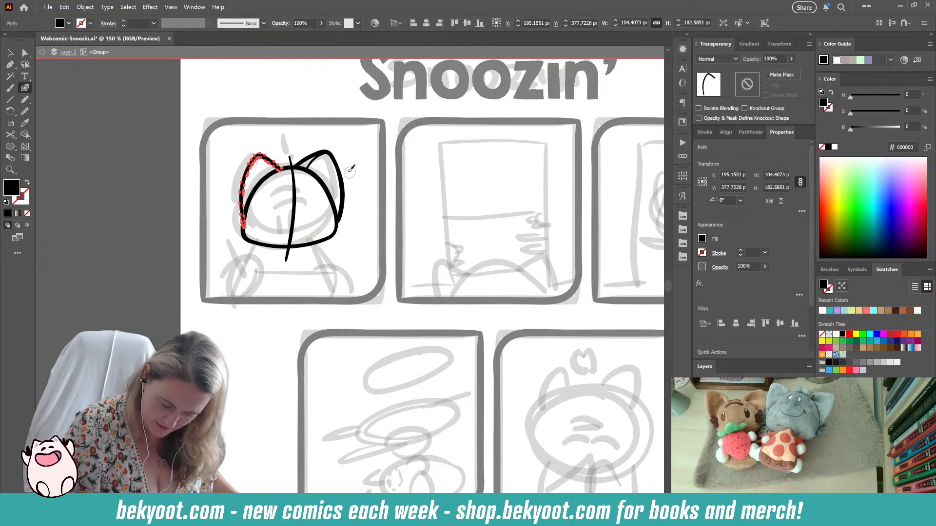
pyautogui.moveTo(343, 217); pyautogui.dragTo(344, 214)
pyautogui.hotkey('ctrl', 'z')
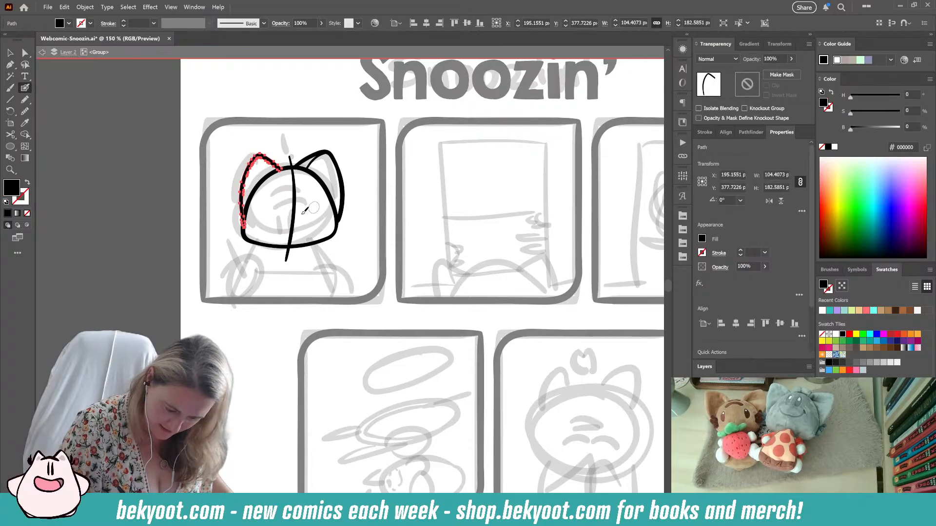
# - Smooth the left ear's path, and smooth the right ear's path at 2%
pyautogui.hotkey('ctrl', 'alt', 's')
pyautogui.keyDown('ctrl'); pyautogui.click(369, 153); pyautogui.keyUp('ctrl')
pyautogui.moveTo(450, 83); pyautogui.dragTo(451, 84)
pyautogui.keyDown('ctrl'); pyautogui.click(340, 171); pyautogui.keyUp('ctrl')
pyautogui.hotkey('ctrl', 'alt', 's')
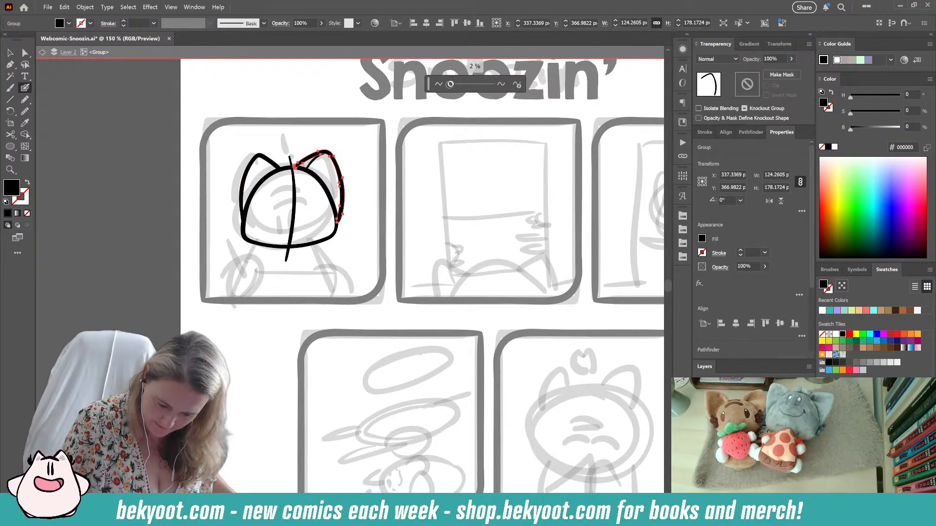
pyautogui.keyDown('ctrl'); pyautogui.click(364, 205); pyautogui.keyUp('ctrl')
# - Ink the head's details: fur tufts on both cheeks, an inner ear line, forehead stripes, two oval eyes and a tiny mouth dot
pyautogui.moveTo(346, 213); pyautogui.dragTo(345, 229)
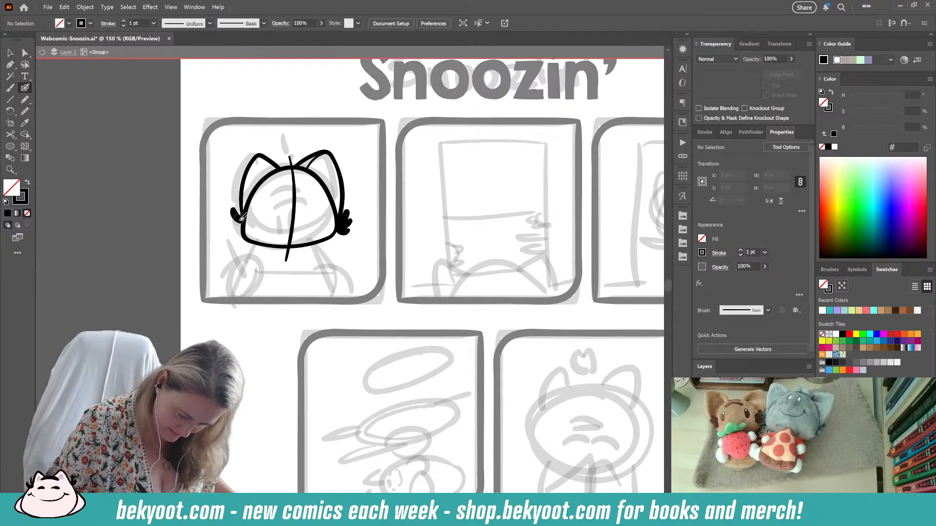
pyautogui.moveTo(243, 218); pyautogui.dragTo(233, 217)
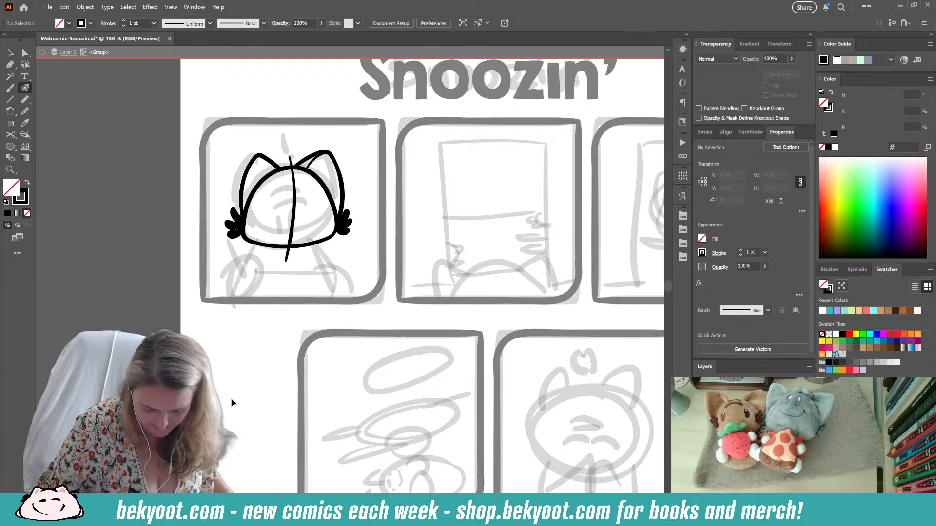
pyautogui.moveTo(264, 156); pyautogui.dragTo(274, 167)
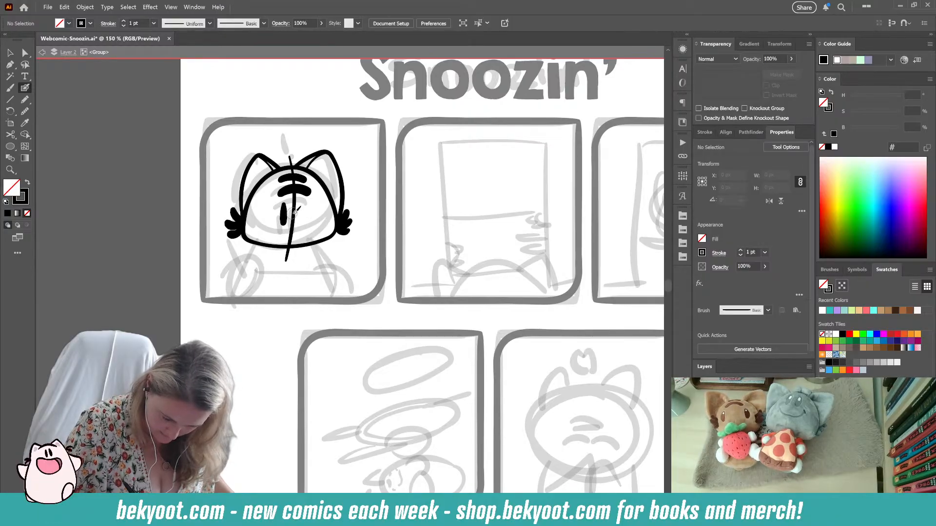
pyautogui.hotkey('ctrl', 'z')
pyautogui.moveTo(284, 208)
pyautogui.mouseDown()
pyautogui.moveTo(283, 224)
pyautogui.moveTo(299, 224)
pyautogui.mouseUp()
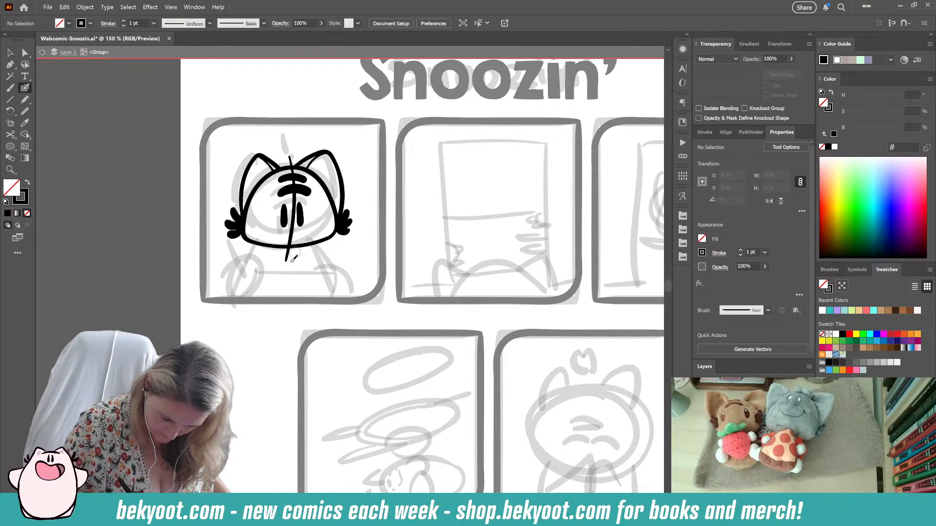
pyautogui.click(284, 241)
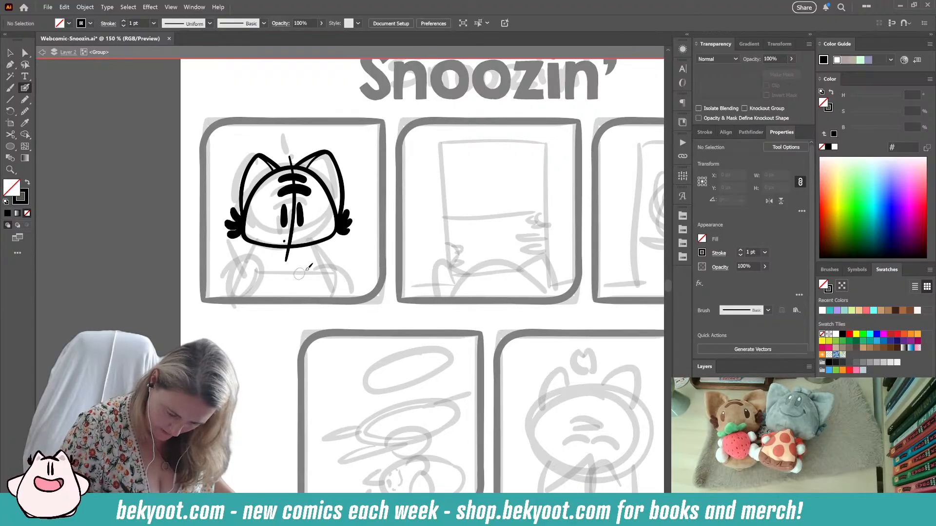
pyautogui.moveTo(314, 244); pyautogui.dragTo(331, 296)
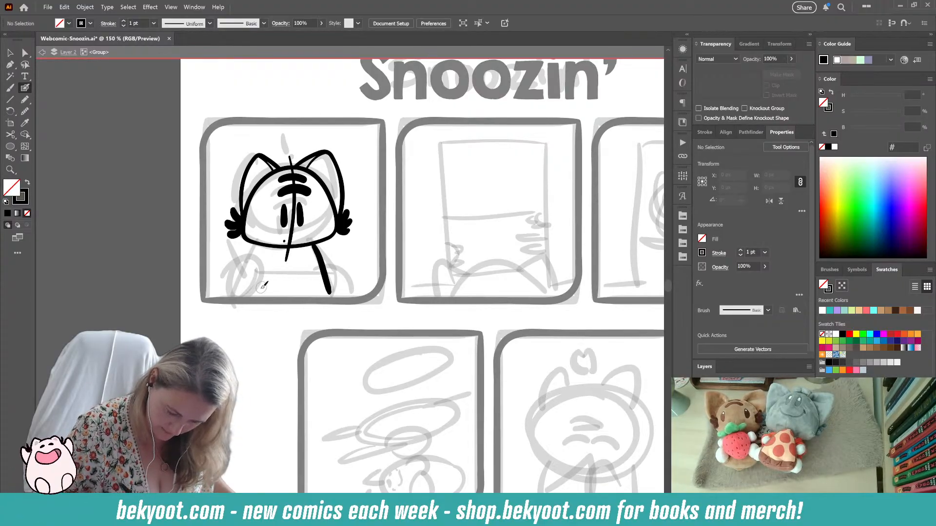
pyautogui.moveTo(262, 246); pyautogui.dragTo(245, 283)
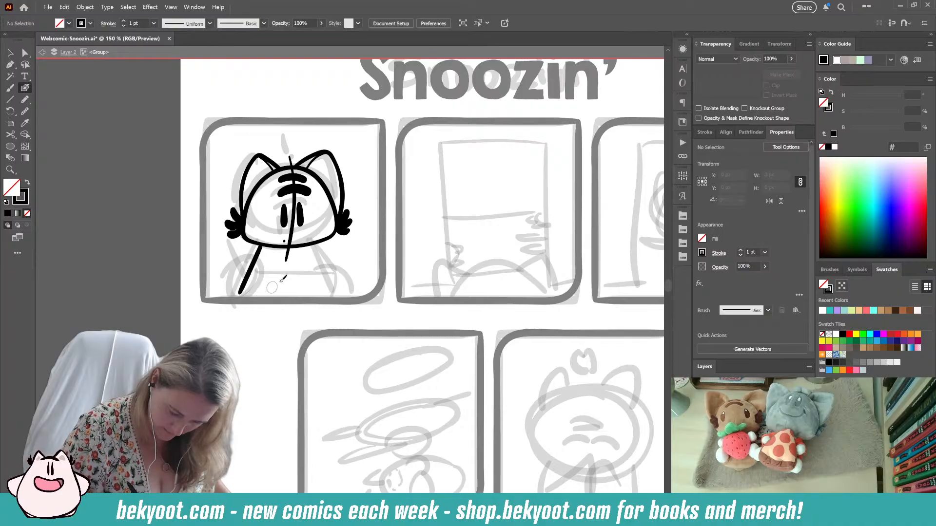
pyautogui.hotkey('ctrl', 'z')
pyautogui.moveTo(263, 242); pyautogui.dragTo(245, 296)
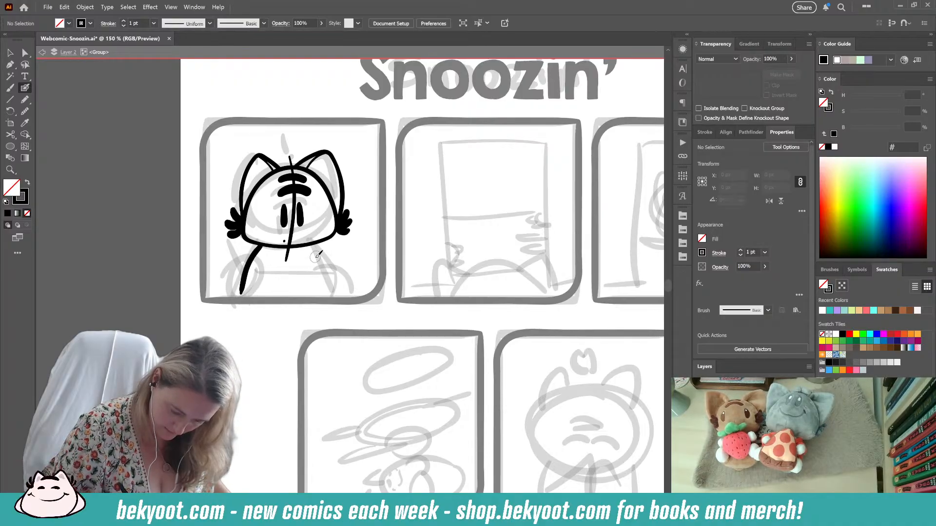
pyautogui.hotkey('ctrl', 'z')
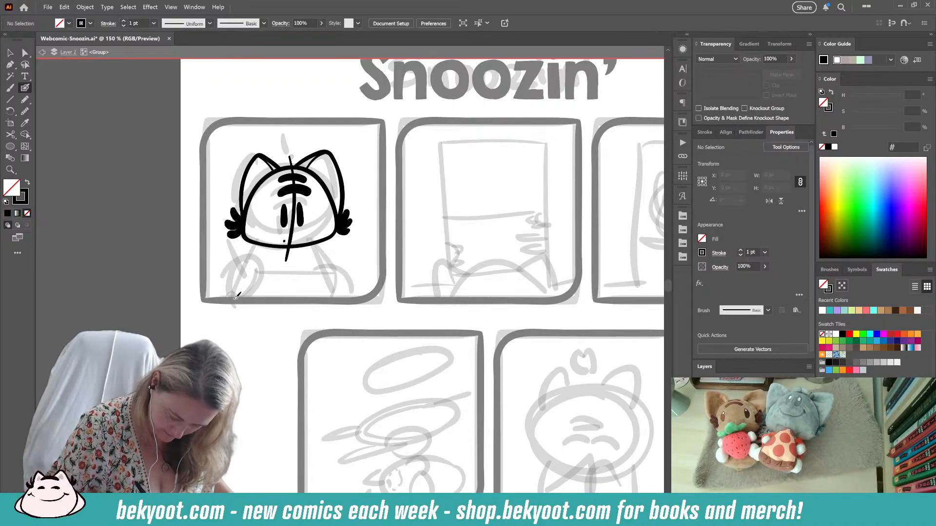
pyautogui.moveTo(314, 242); pyautogui.dragTo(327, 297)
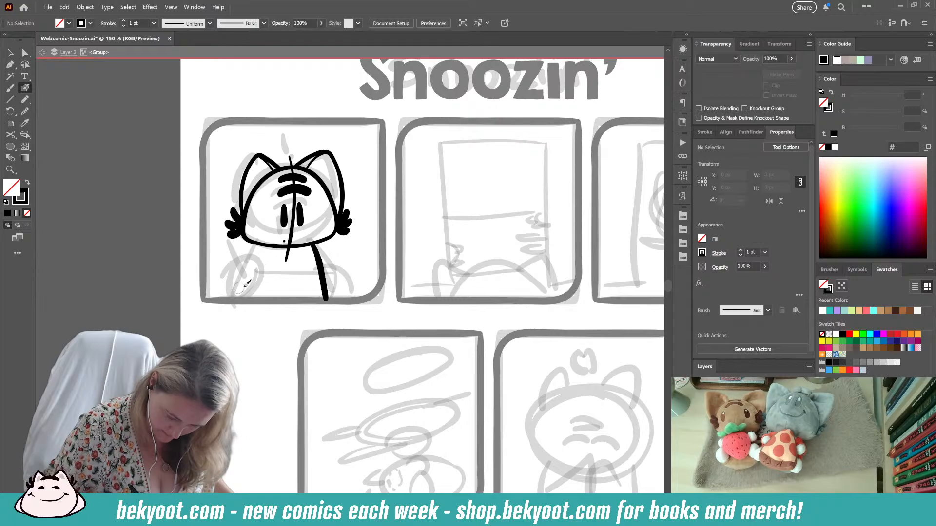
pyautogui.hotkey('ctrl', 'z')
pyautogui.moveTo(315, 243); pyautogui.dragTo(327, 281)
pyautogui.hotkey('ctrl', 'z')
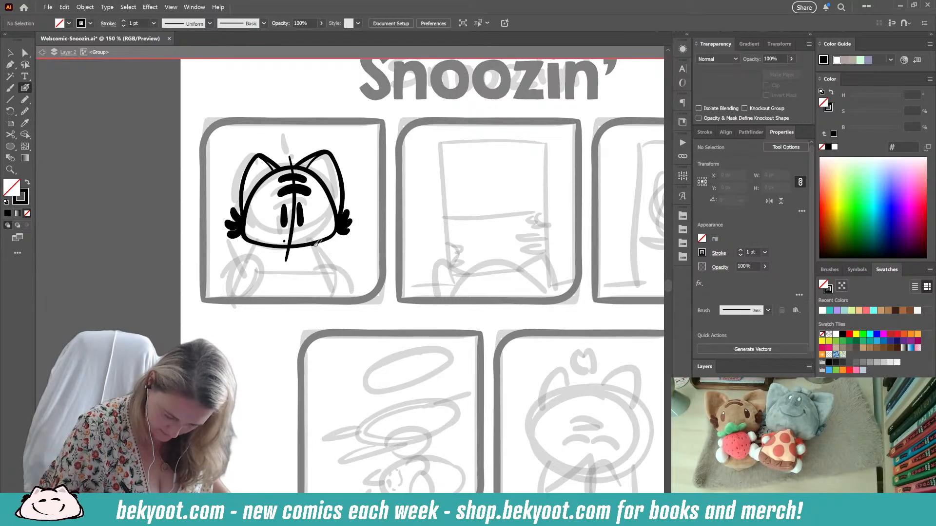
# - Ink the two sides of the body, flaring from under the head to the first panel's bottom border
pyautogui.moveTo(313, 245); pyautogui.dragTo(329, 301)
pyautogui.moveTo(259, 248); pyautogui.dragTo(236, 303)
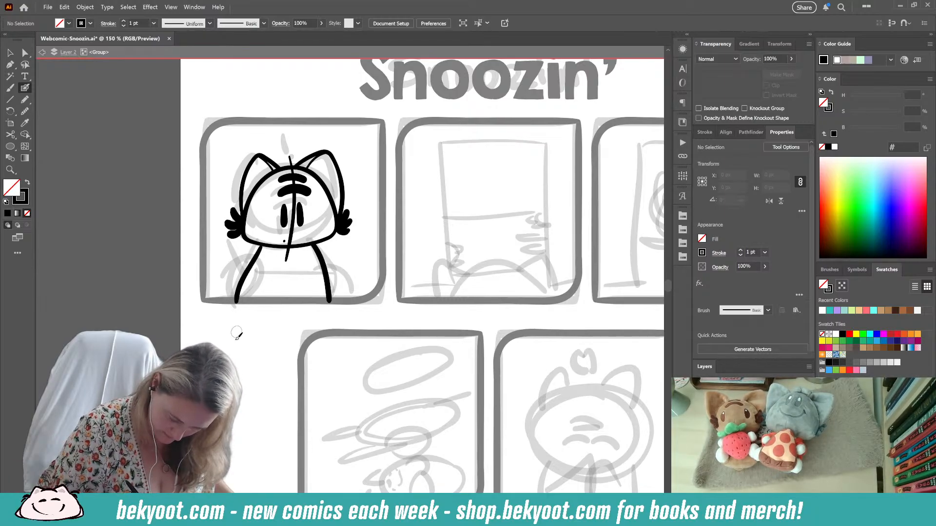
pyautogui.hotkey('ctrl', 'z')
pyautogui.moveTo(261, 245); pyautogui.dragTo(236, 301)
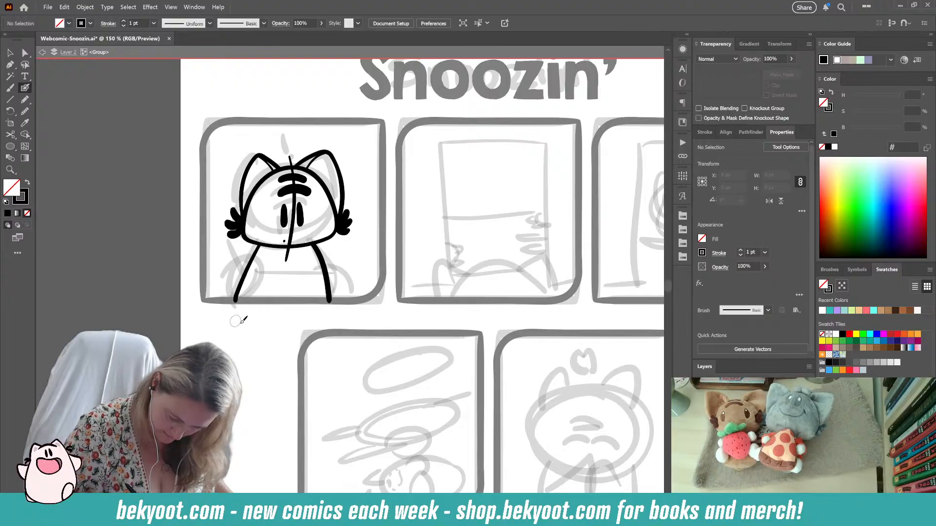
pyautogui.hotkey('ctrl', 'z')
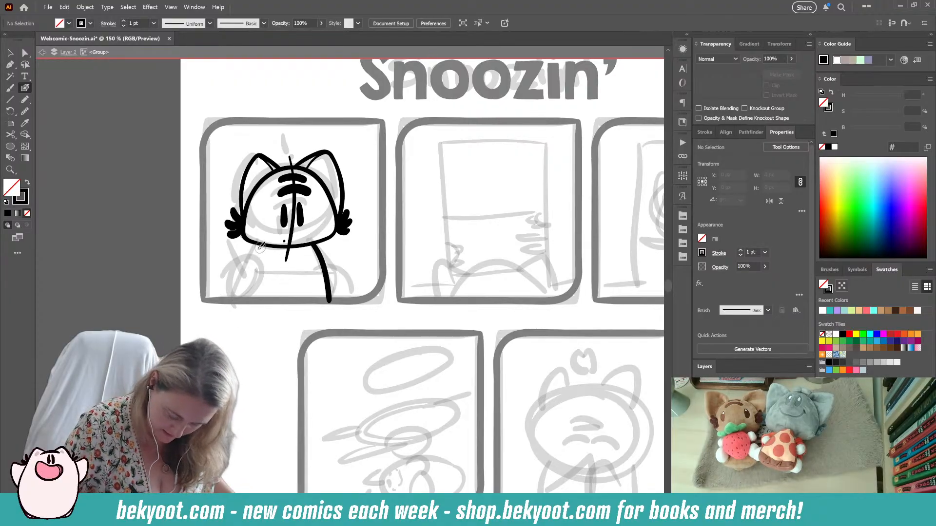
pyautogui.moveTo(261, 243); pyautogui.dragTo(241, 293)
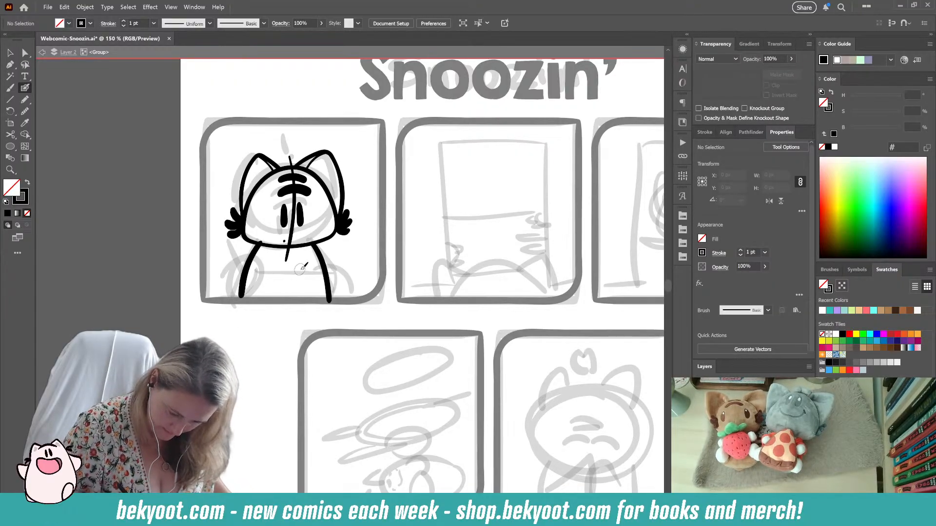
pyautogui.moveTo(229, 251)
pyautogui.mouseDown()
pyautogui.moveTo(238, 295)
pyautogui.moveTo(245, 247)
pyautogui.mouseUp()
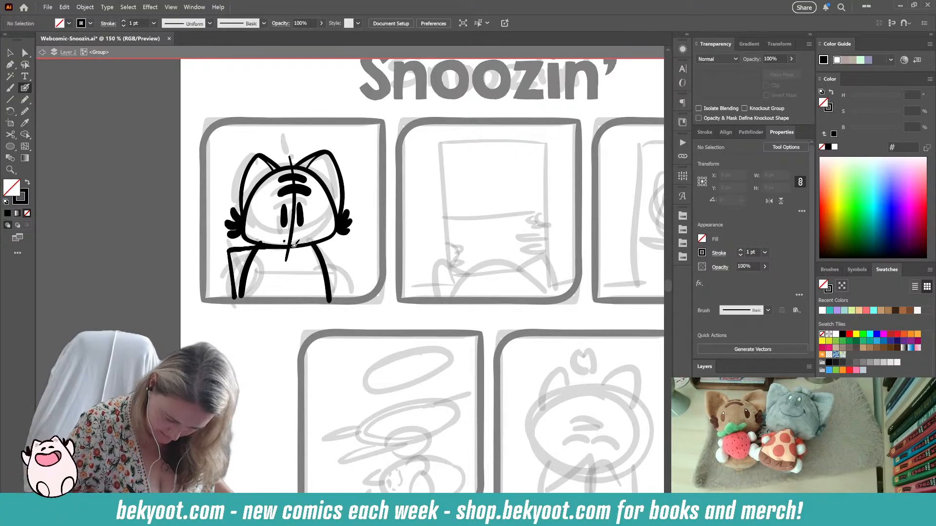
pyautogui.moveTo(340, 295); pyautogui.dragTo(340, 298)
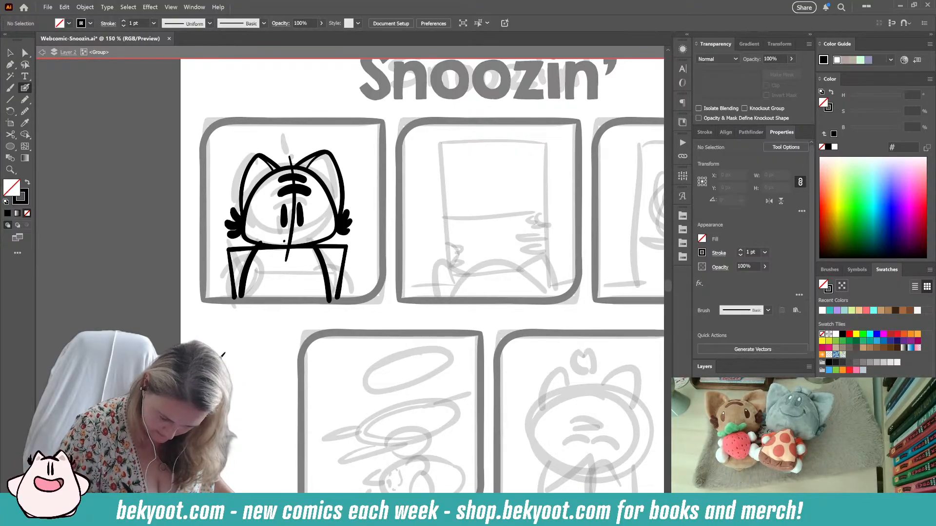
pyautogui.moveTo(308, 241); pyautogui.dragTo(332, 258)
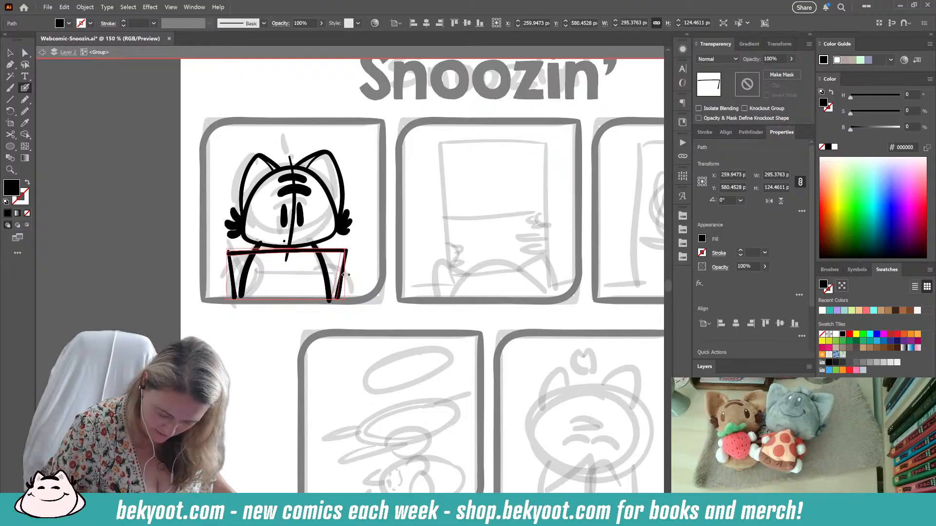
pyautogui.keyDown('ctrl'); pyautogui.click(359, 255); pyautogui.keyUp('ctrl')
pyautogui.keyDown('ctrl'); pyautogui.click(342, 258); pyautogui.keyUp('ctrl')
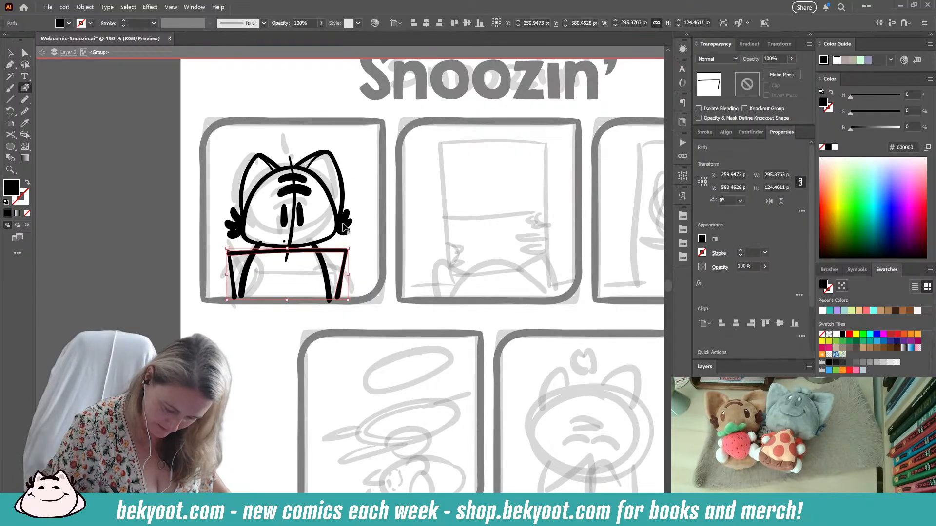
pyautogui.moveTo(345, 249); pyautogui.dragTo(347, 245)
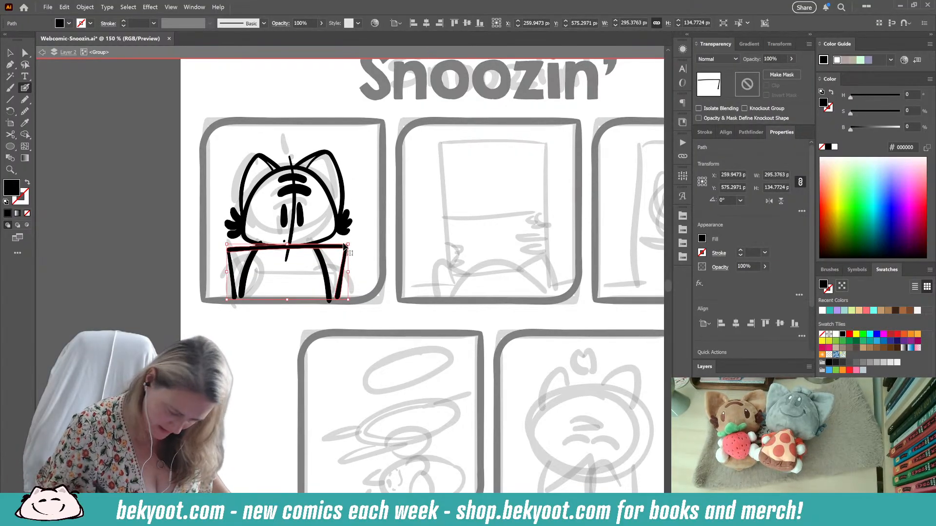
pyautogui.press('Delete')
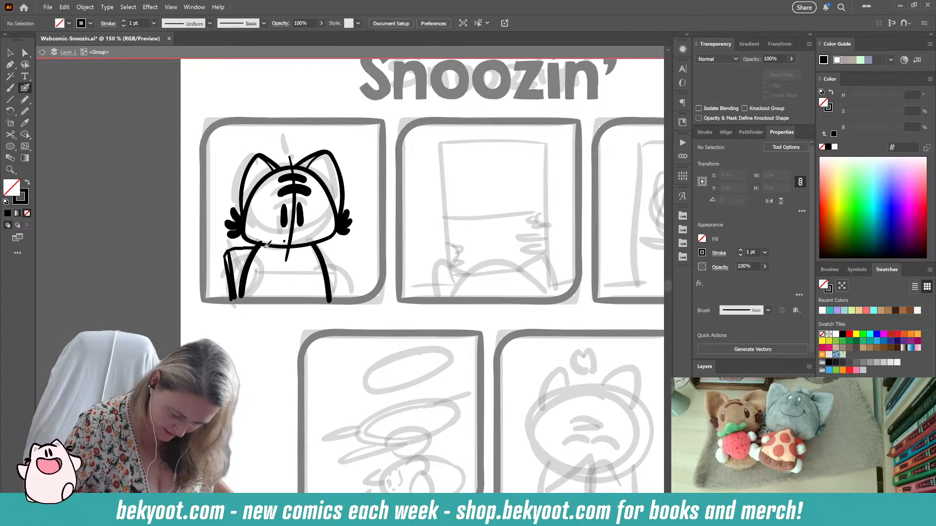
# - Ink the box-shaped back behind the cat's body, reaching the first panel's bottom border, and delete the body's left side line
pyautogui.moveTo(341, 289); pyautogui.dragTo(342, 292)
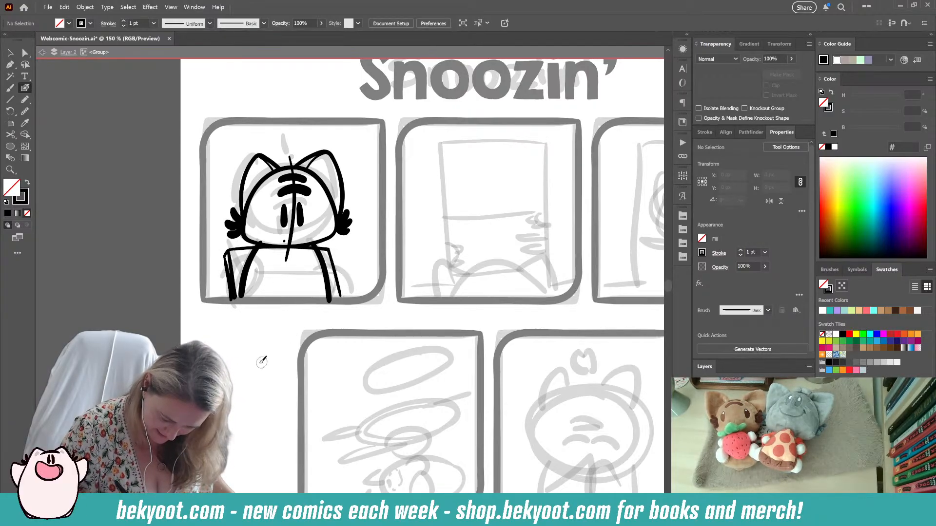
pyautogui.keyDown('ctrl'); pyautogui.click(246, 264); pyautogui.keyUp('ctrl')
pyautogui.press('Delete')
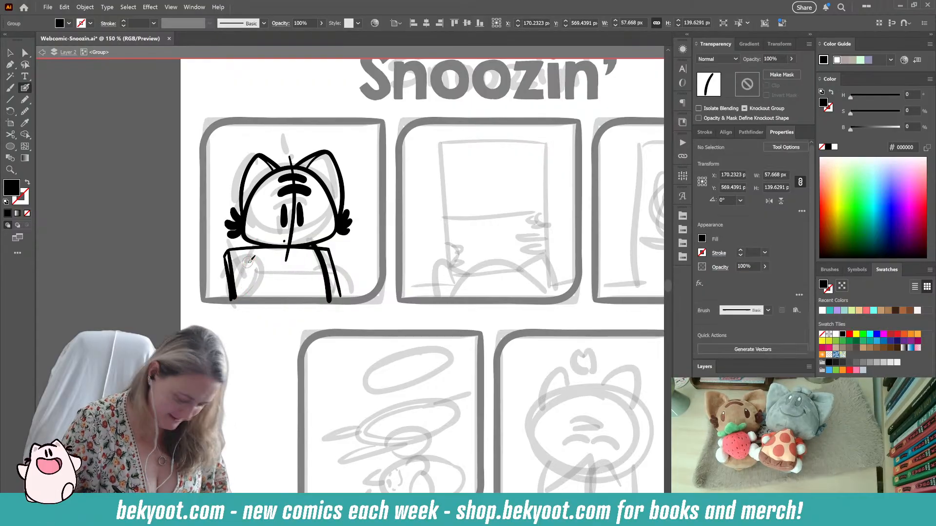
# - Move the whole head artwork down slightly, group it, and open that group for isolated editing
pyautogui.moveTo(274, 174); pyautogui.dragTo(358, 230)
pyautogui.moveTo(294, 235); pyautogui.dragTo(293, 241)
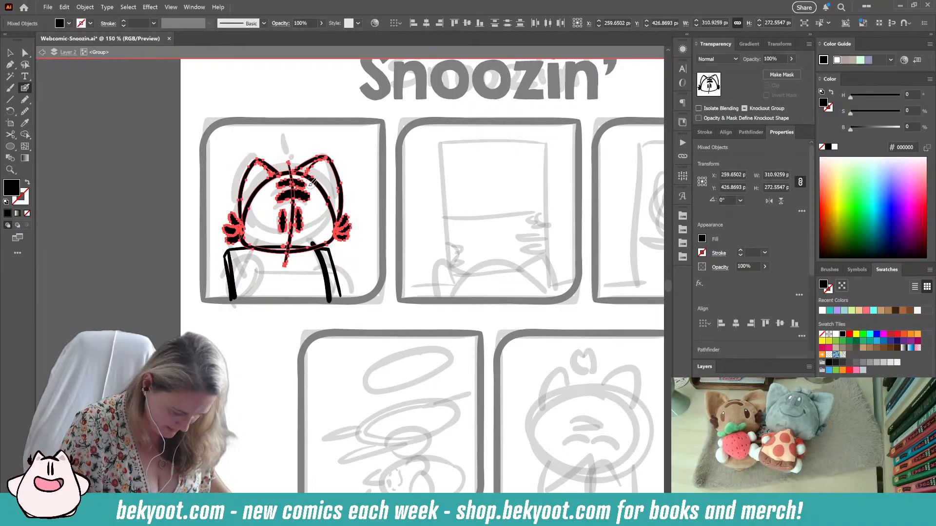
pyautogui.hotkey('ctrl', 'g')
pyautogui.doubleClick(327, 242)
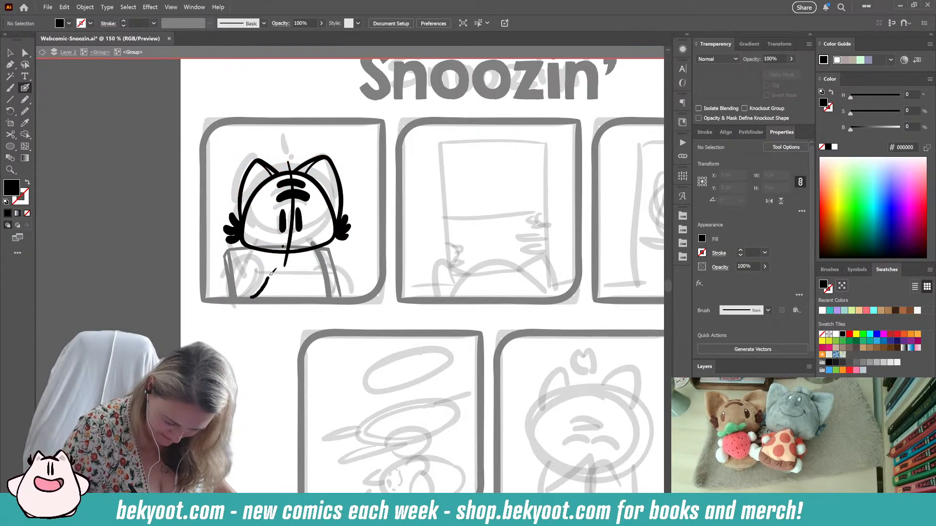
# - Ink a low horizontal line across the body's base, curling down at its right end and stepping outward at its left end
pyautogui.moveTo(254, 297)
pyautogui.mouseDown()
pyautogui.moveTo(265, 274)
pyautogui.moveTo(347, 268)
pyautogui.mouseUp()
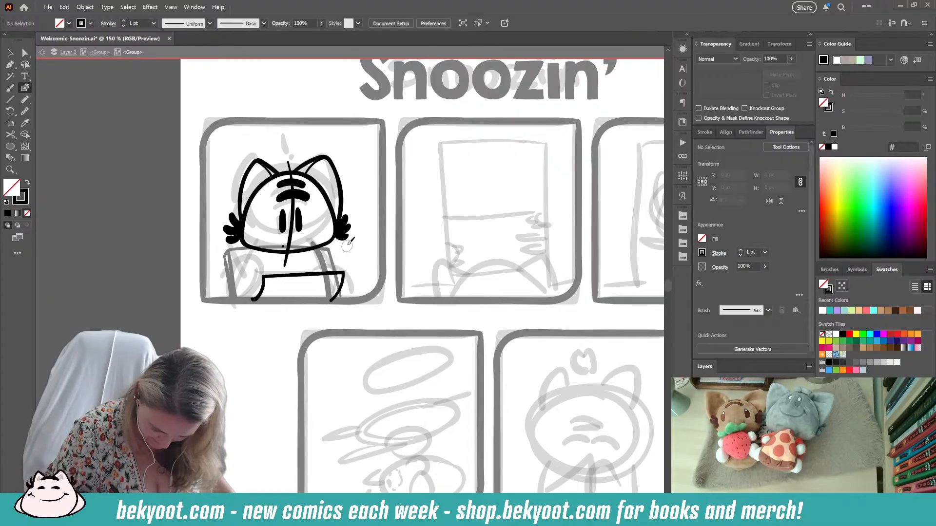
pyautogui.hotkey('ctrl', 'z')
pyautogui.moveTo(253, 297)
pyautogui.mouseDown()
pyautogui.moveTo(341, 283)
pyautogui.moveTo(335, 301)
pyautogui.mouseUp()
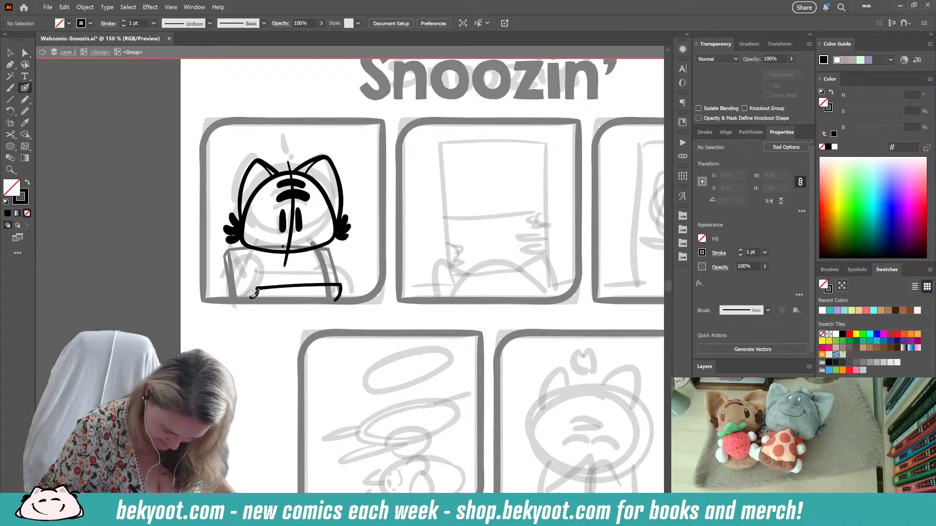
pyautogui.moveTo(257, 294); pyautogui.dragTo(242, 298)
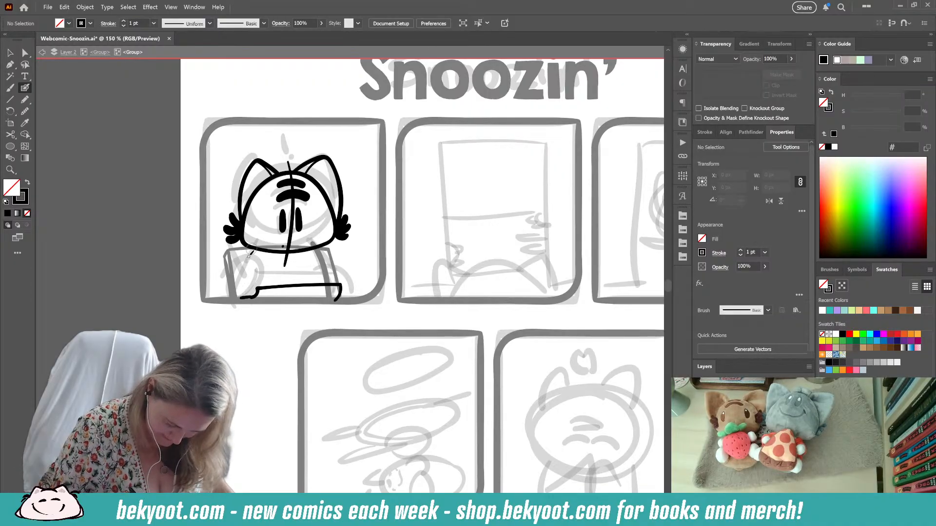
# - Ink a short line down the body's right side and a line slanting outward from under the head to the base's left end
pyautogui.moveTo(315, 243); pyautogui.dragTo(320, 282)
pyautogui.moveTo(261, 252); pyautogui.dragTo(242, 297)
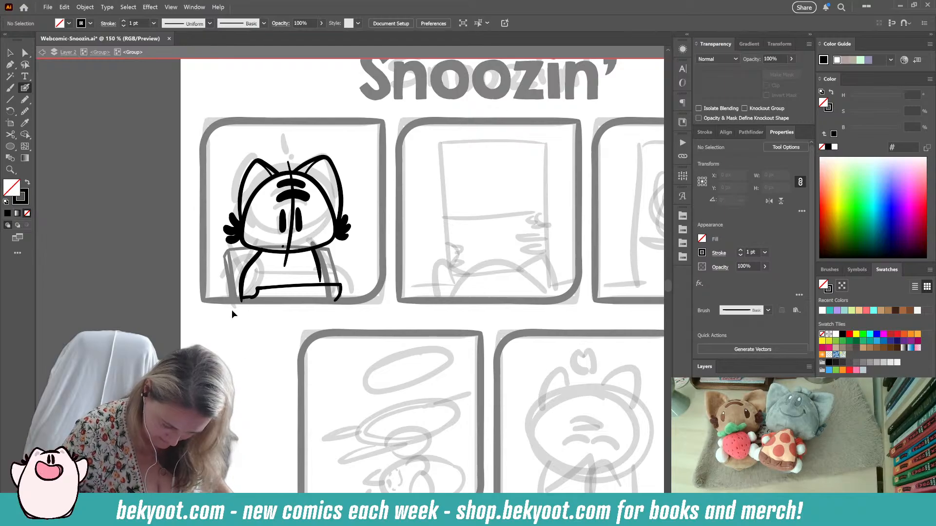
pyautogui.hotkey('ctrl', 'z')
pyautogui.moveTo(264, 252); pyautogui.dragTo(235, 297)
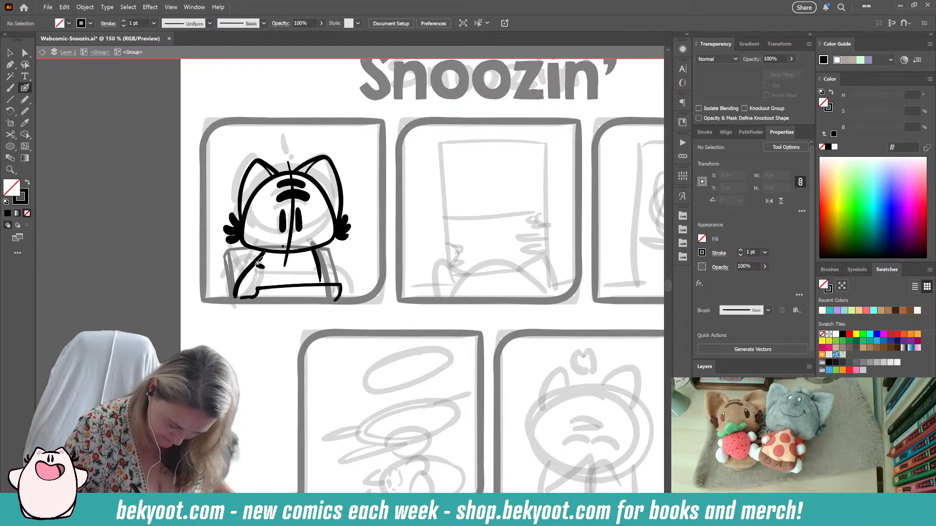
# - Try an oval shape over the left arm and smooth its path
pyautogui.moveTo(258, 263)
pyautogui.mouseDown()
pyautogui.moveTo(235, 285)
pyautogui.moveTo(245, 288)
pyautogui.moveTo(262, 265)
pyautogui.moveTo(252, 274)
pyautogui.moveTo(241, 259)
pyautogui.moveTo(240, 294)
pyautogui.moveTo(254, 287)
pyautogui.moveTo(259, 251)
pyautogui.mouseUp()
pyautogui.hotkey('ctrl', 'z')
pyautogui.keyDown('ctrl'); pyautogui.click(256, 280); pyautogui.keyUp('ctrl')
pyautogui.keyDown('ctrl'); pyautogui.click(267, 263); pyautogui.keyUp('ctrl')
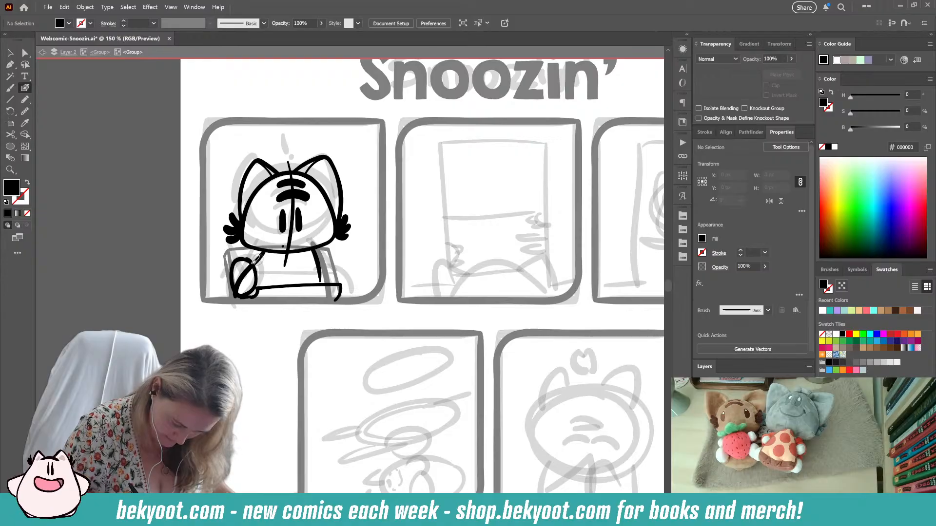
pyautogui.hotkey('shift', 'x')
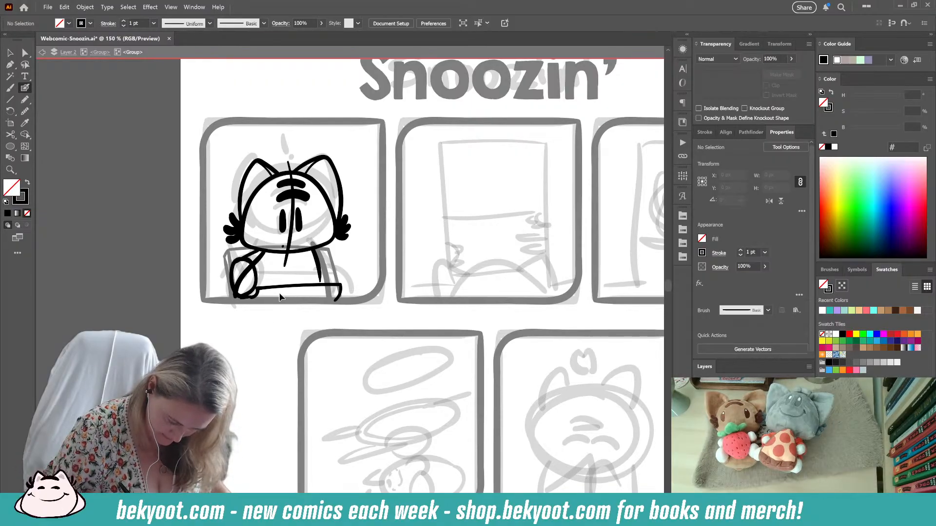
pyautogui.hotkey('shift', 'x')
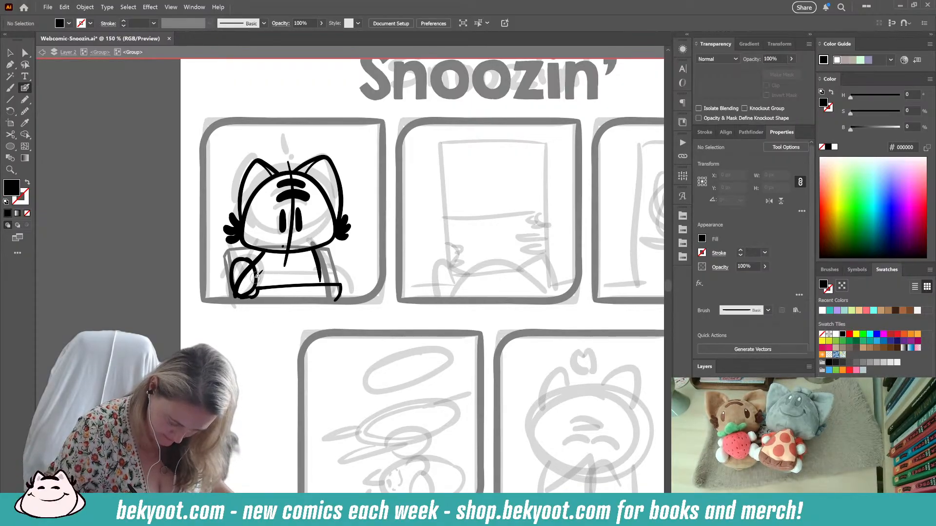
pyautogui.keyDown('ctrl'); pyautogui.click(256, 282); pyautogui.keyUp('ctrl')
pyautogui.moveTo(256, 281); pyautogui.dragTo(260, 277)
pyautogui.hotkey('ctrl', 'alt', 's')
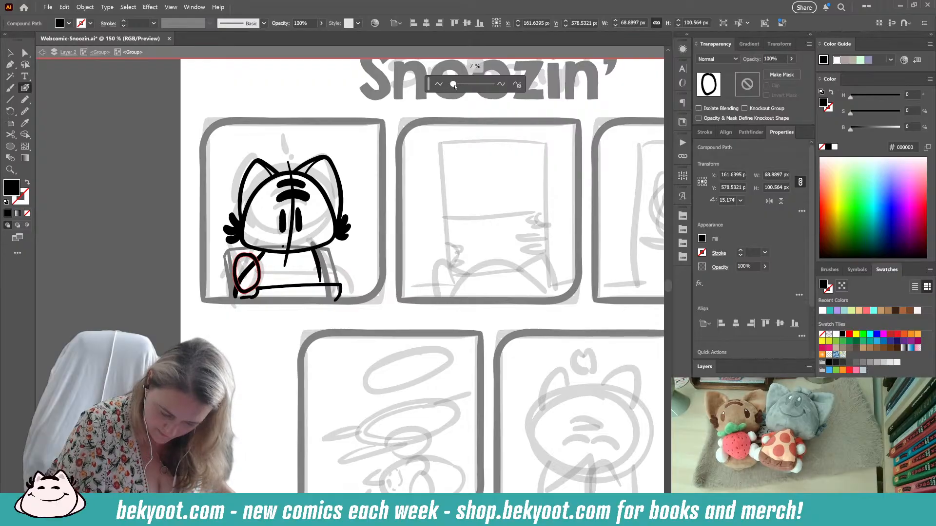
pyautogui.keyDown('ctrl'); pyautogui.click(237, 318); pyautogui.keyUp('ctrl')
pyautogui.keyDown('ctrl'); pyautogui.click(238, 317); pyautogui.keyUp('ctrl')
pyautogui.keyDown('ctrl'); pyautogui.click(254, 261); pyautogui.keyUp('ctrl')
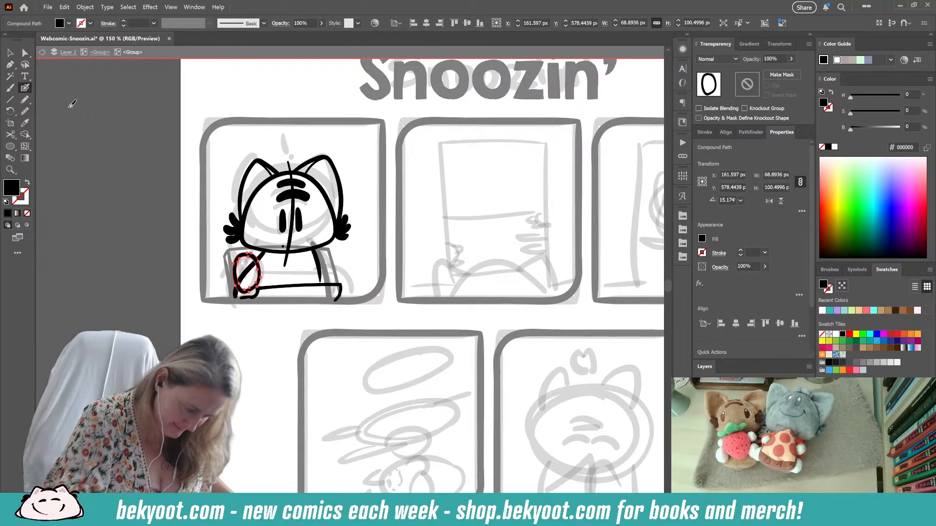
pyautogui.hotkey('ctrl', 'alt', 's')
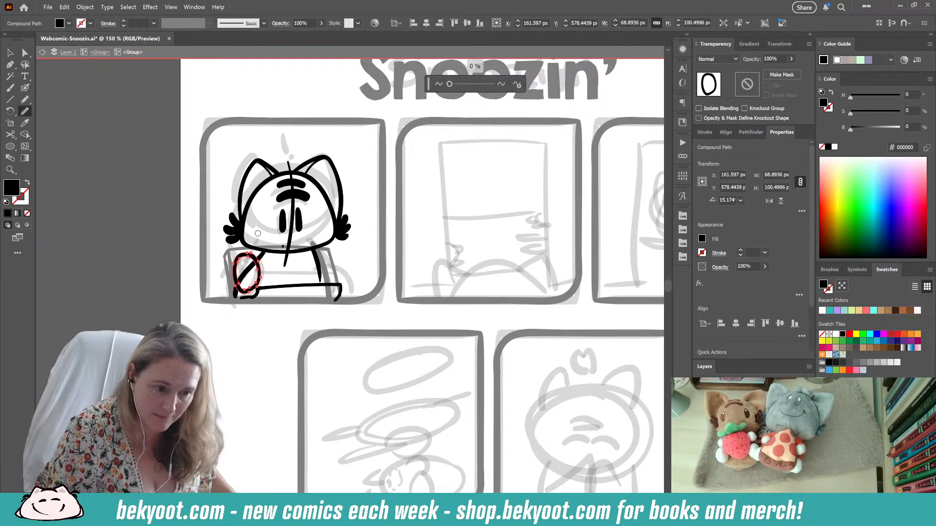
pyautogui.moveTo(251, 254); pyautogui.dragTo(261, 271)
pyautogui.keyDown('ctrl'); pyautogui.click(163, 337); pyautogui.keyUp('ctrl')
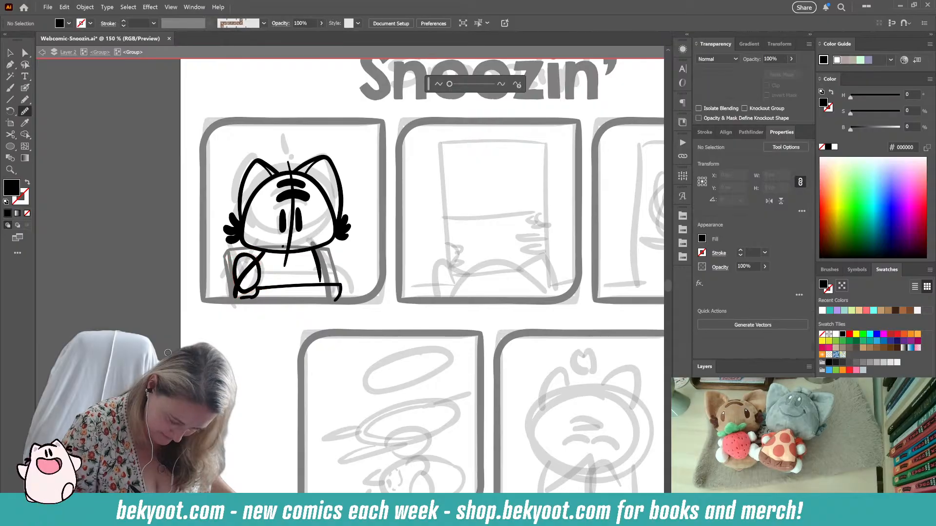
# - Ink the left arm's outer contour with the Blob Brush, then the right arm's slanted outer line and the rounded paw below it
pyautogui.click(27, 86)
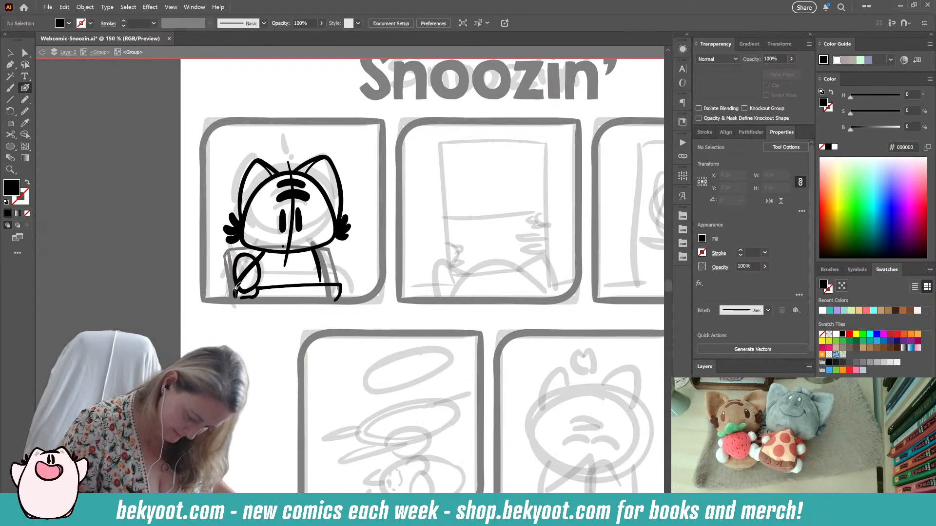
pyautogui.moveTo(233, 266); pyautogui.dragTo(234, 292)
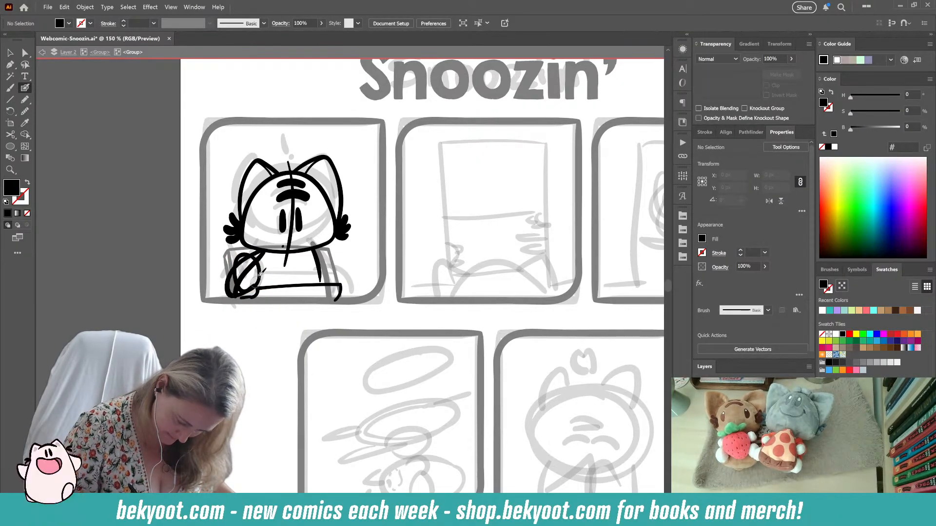
pyautogui.hotkey('shift', 'x')
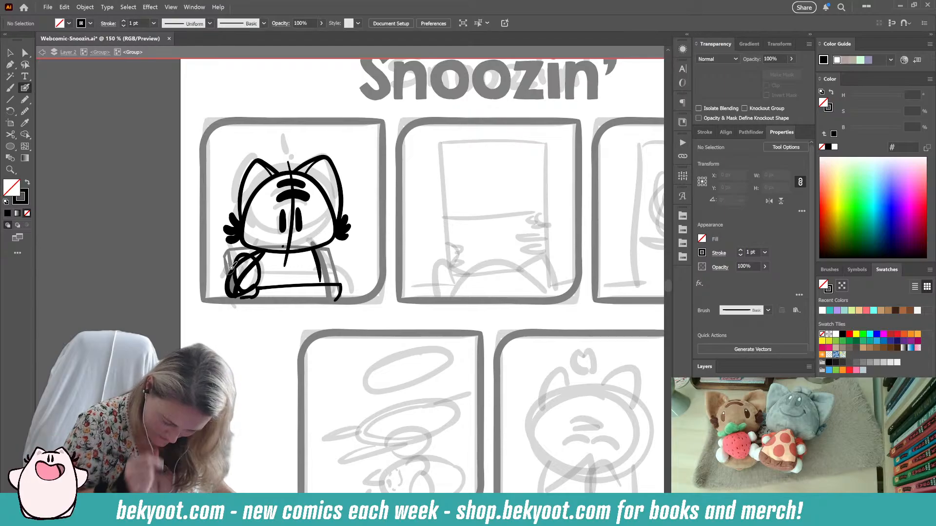
pyautogui.moveTo(313, 282)
pyautogui.mouseDown()
pyautogui.moveTo(343, 282)
pyautogui.moveTo(347, 299)
pyautogui.mouseUp()
pyautogui.moveTo(314, 247); pyautogui.dragTo(336, 278)
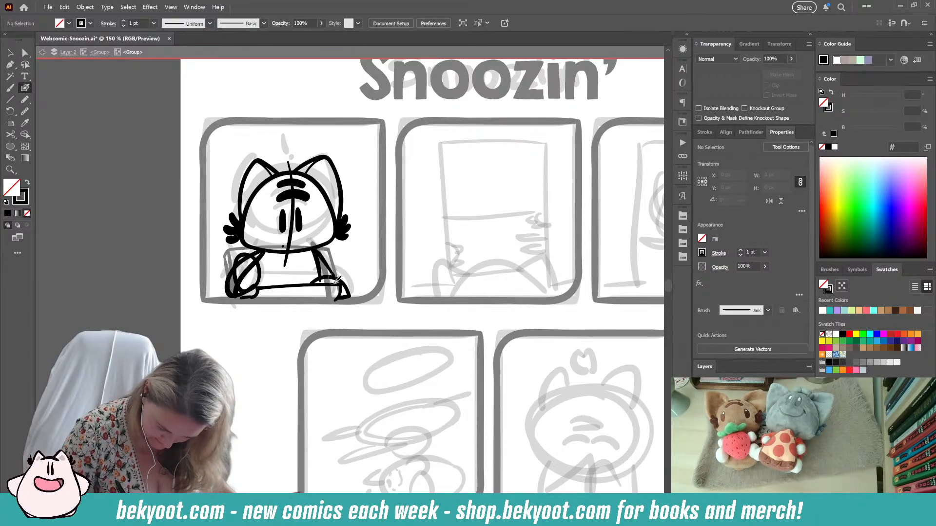
# - Try moving and rotating the oval over the left arm, then delete it
pyautogui.keyDown('ctrl'); pyautogui.click(260, 277); pyautogui.keyUp('ctrl')
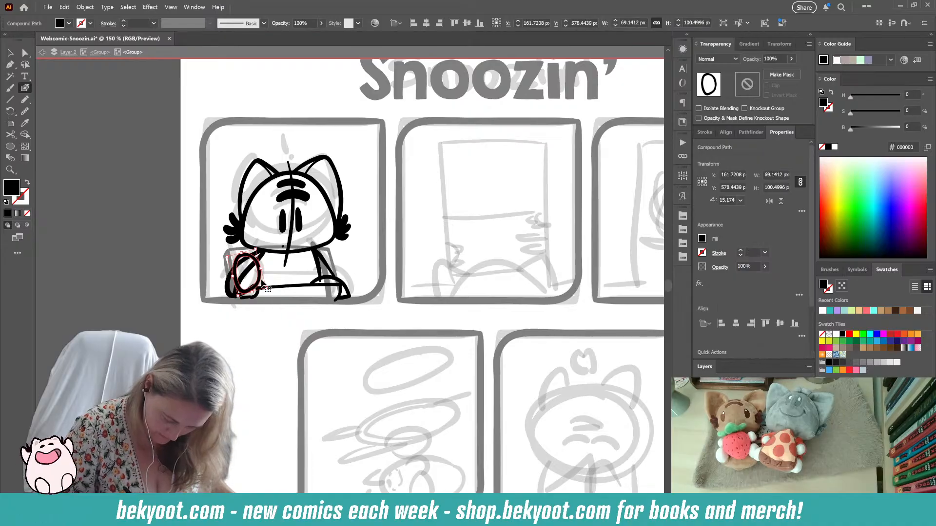
pyautogui.moveTo(260, 280); pyautogui.dragTo(266, 287)
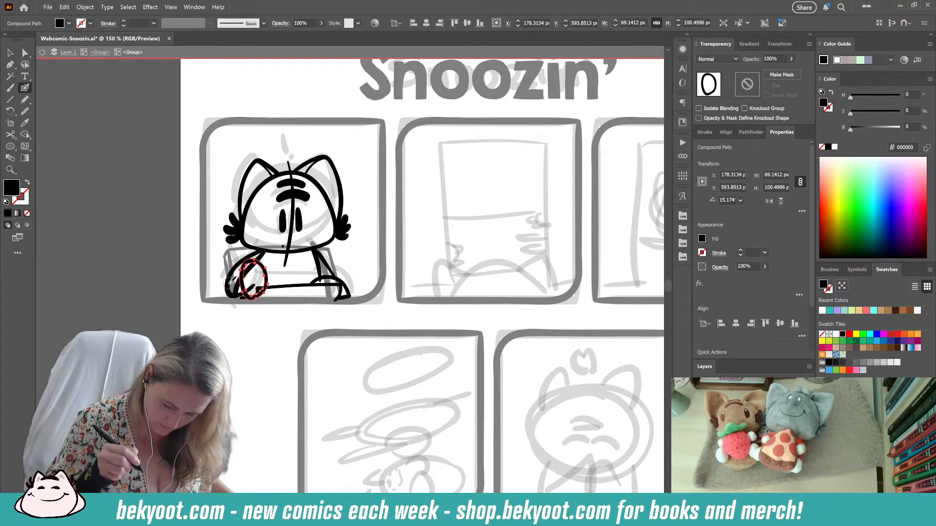
pyautogui.moveTo(265, 254); pyautogui.dragTo(273, 274)
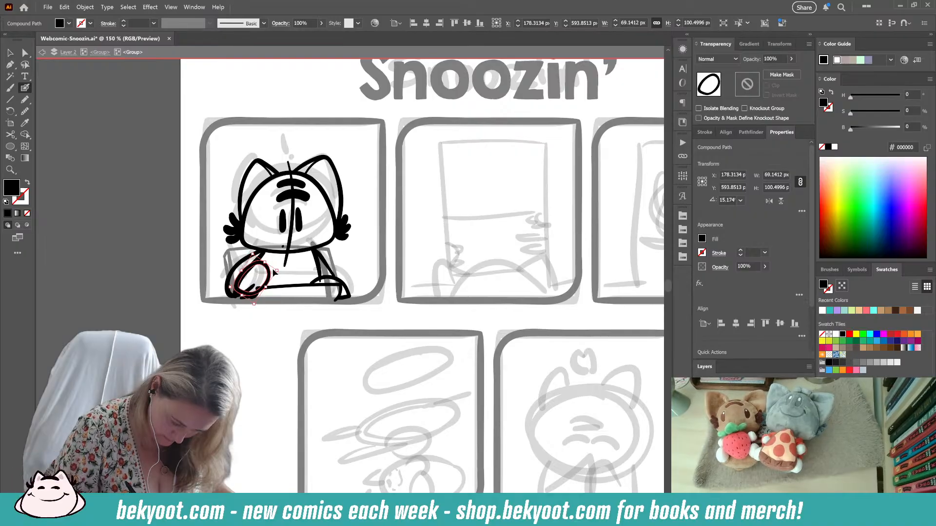
pyautogui.hotkey('ctrl', 'z')
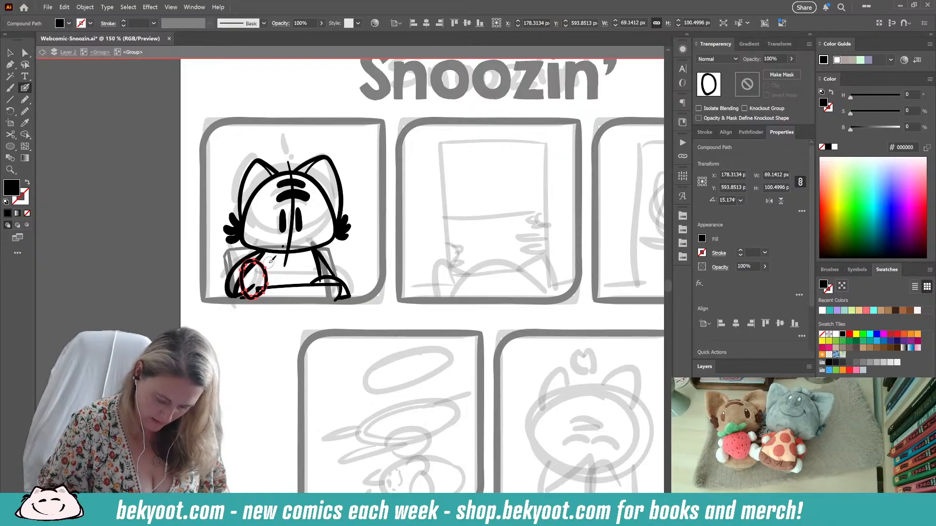
pyautogui.press('Delete')
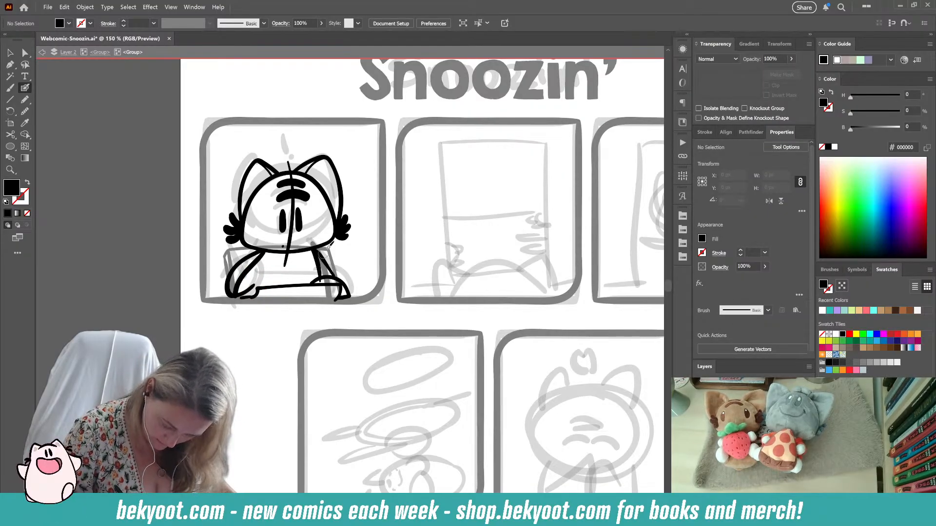
# - Smooth the path of the right arm's slanted outer line
pyautogui.moveTo(314, 250); pyautogui.dragTo(333, 276)
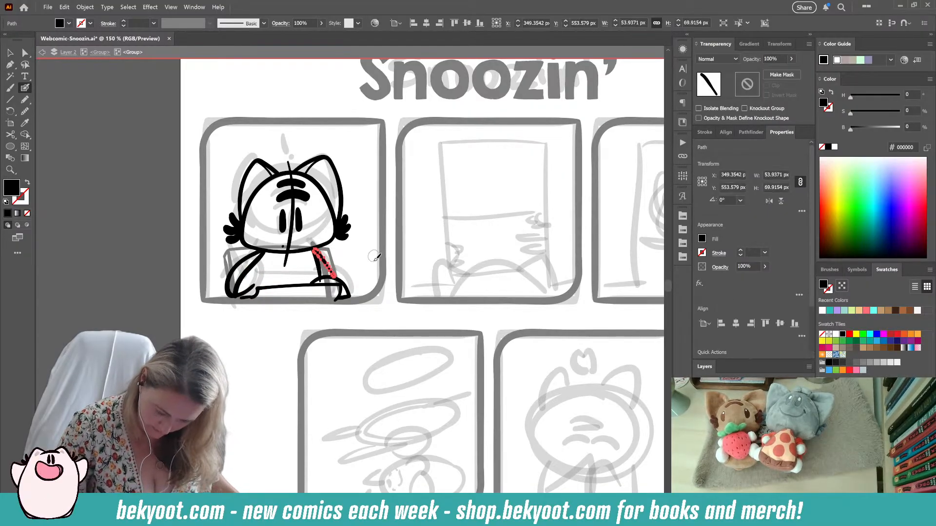
pyautogui.hotkey('ctrl', 'q')
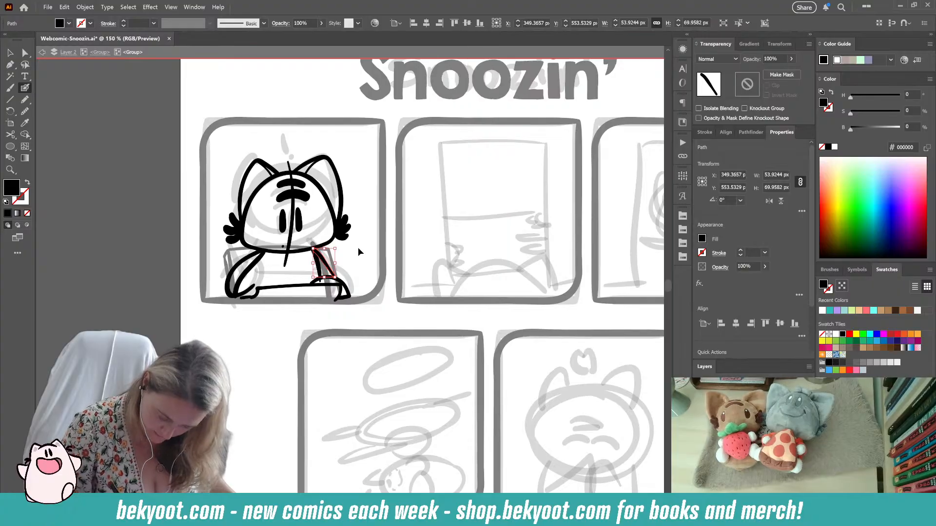
# - Ink the left paw's rounded outline and a slanted inner line on the left arm, then delete the overlapping arm line
pyautogui.keyDown('ctrl'); pyautogui.click(359, 253); pyautogui.keyUp('ctrl')
pyautogui.moveTo(247, 288); pyautogui.dragTo(239, 294)
pyautogui.moveTo(264, 261)
pyautogui.mouseDown()
pyautogui.moveTo(260, 281)
pyautogui.moveTo(276, 277)
pyautogui.mouseUp()
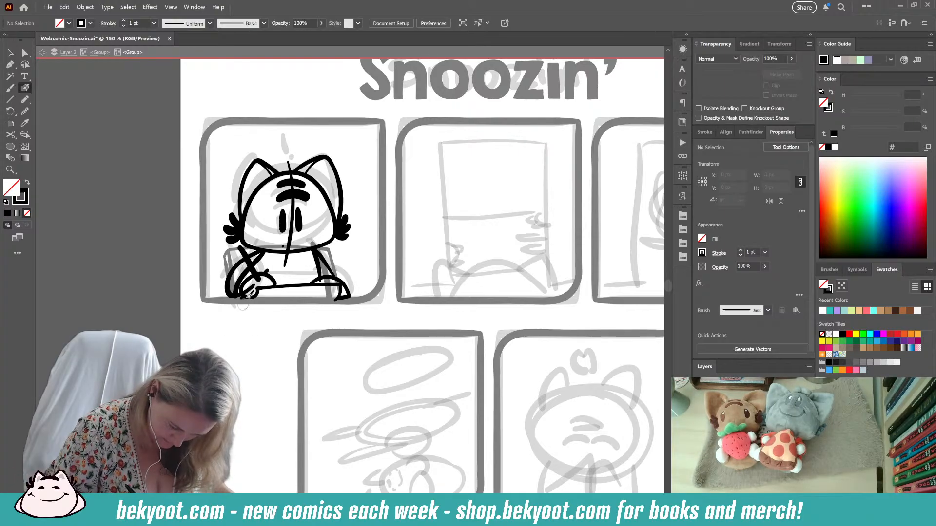
pyautogui.keyDown('ctrl'); pyautogui.click(245, 273); pyautogui.keyUp('ctrl')
pyautogui.press('Delete')
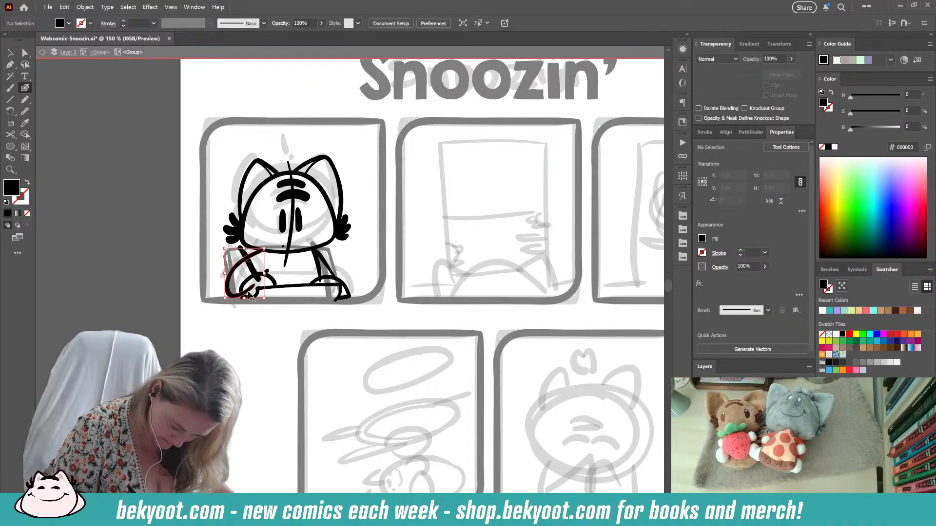
# - Trim the lower end of the left arm's outer contour where it meets the left paw
pyautogui.keyDown('ctrl'); pyautogui.click(247, 298); pyautogui.keyUp('ctrl')
pyautogui.moveTo(251, 288); pyautogui.dragTo(267, 258)
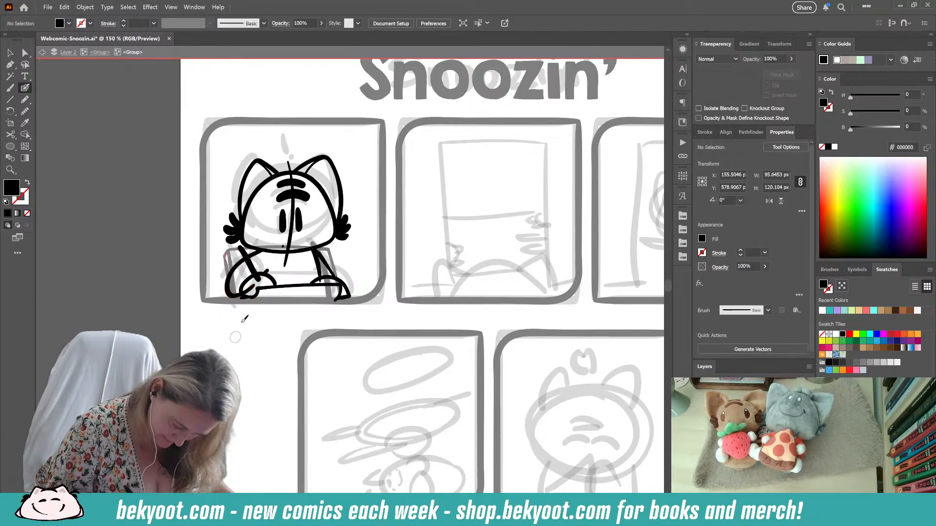
pyautogui.keyDown('ctrl'); pyautogui.click(252, 282); pyautogui.keyUp('ctrl')
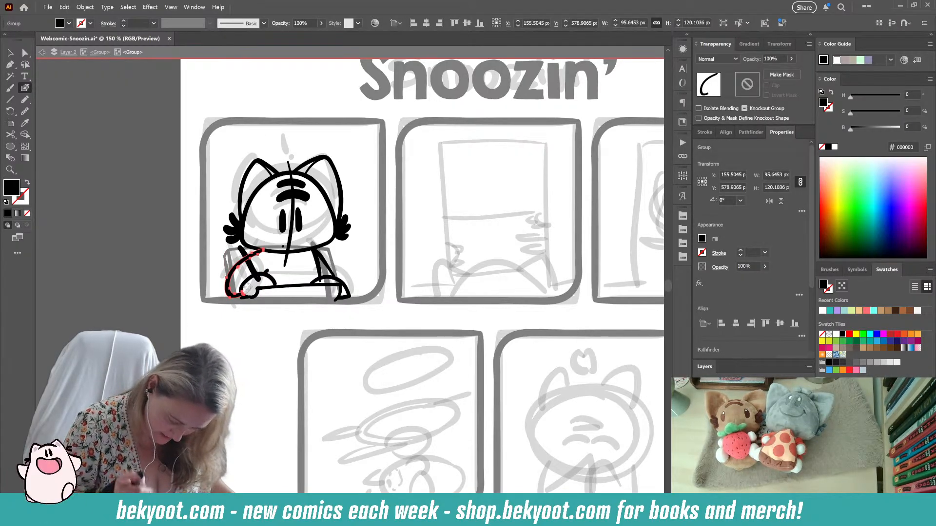
pyautogui.moveTo(248, 288); pyautogui.dragTo(250, 292)
# - Delete the thick slanted line on the left arm and redraw it as thinner parallel lines running down to the paw
pyautogui.keyDown('ctrl'); pyautogui.click(252, 265); pyautogui.keyUp('ctrl')
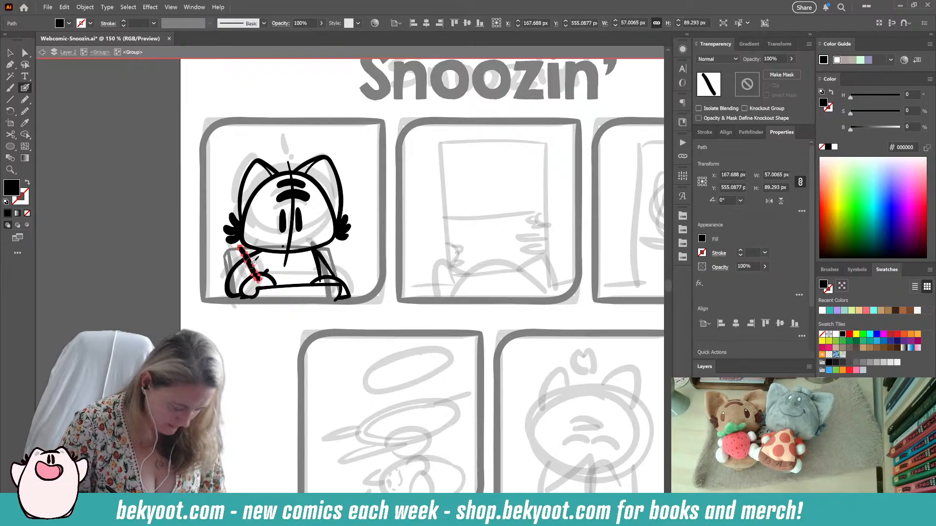
pyautogui.press('Delete')
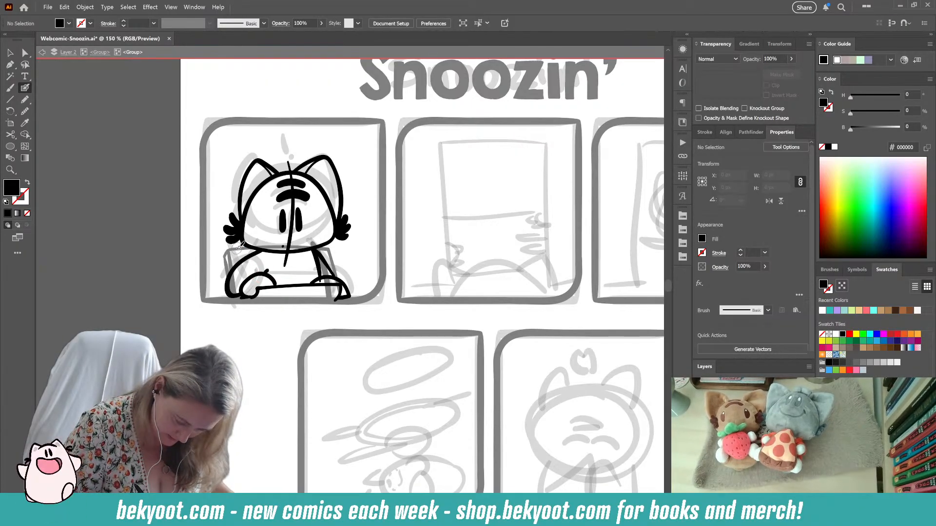
pyautogui.moveTo(238, 246); pyautogui.dragTo(267, 272)
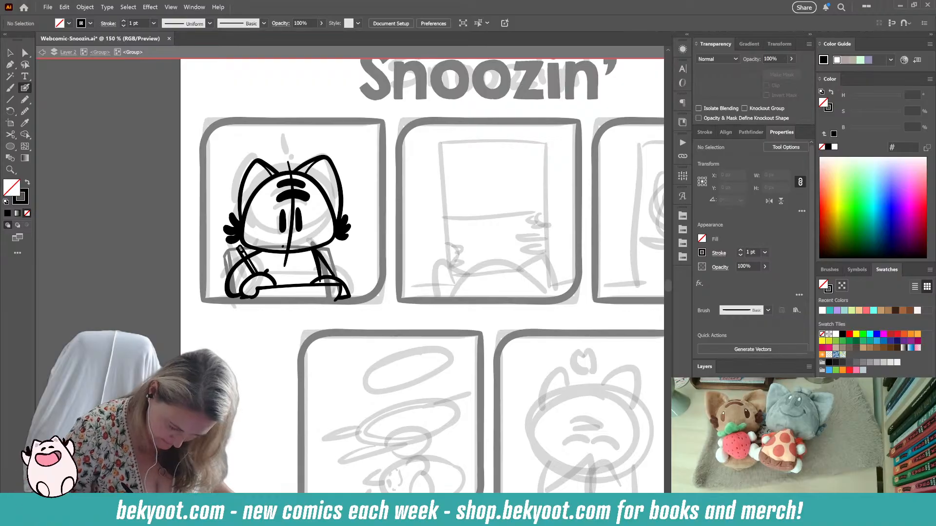
# - Rotate the left paw outline by about 18° and move the slanted arm lines slightly right so they meet it
pyautogui.keyDown('ctrl'); pyautogui.click(267, 273); pyautogui.keyUp('ctrl')
pyautogui.keyDown('ctrl'); pyautogui.click(273, 279); pyautogui.keyUp('ctrl')
pyautogui.moveTo(281, 271); pyautogui.dragTo(275, 264)
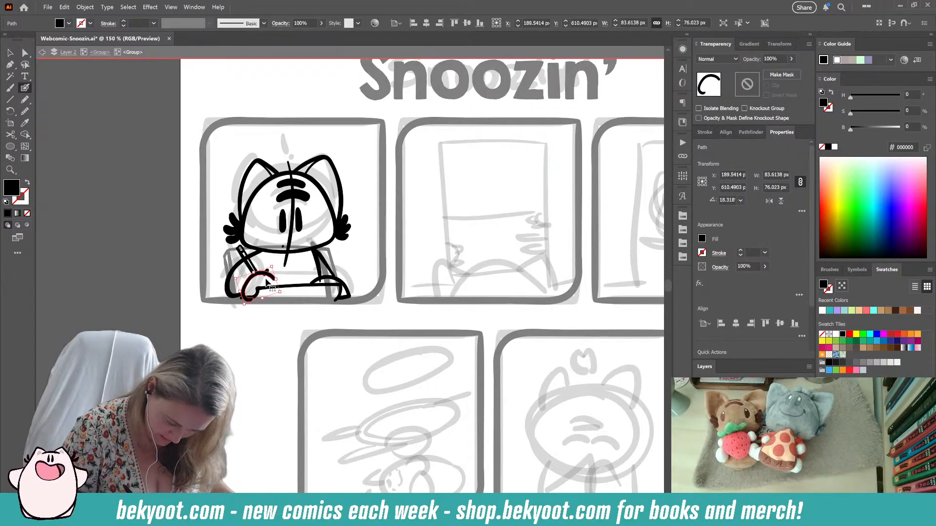
pyautogui.keyDown('ctrl'); pyautogui.click(247, 253); pyautogui.keyUp('ctrl')
pyautogui.moveTo(261, 274); pyautogui.dragTo(267, 277)
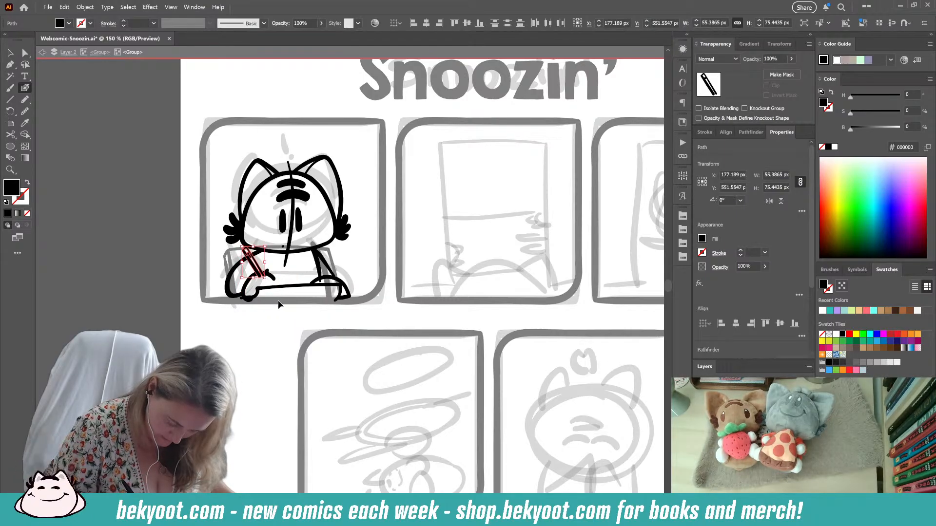
pyautogui.keyDown('ctrl'); pyautogui.click(245, 319); pyautogui.keyUp('ctrl')
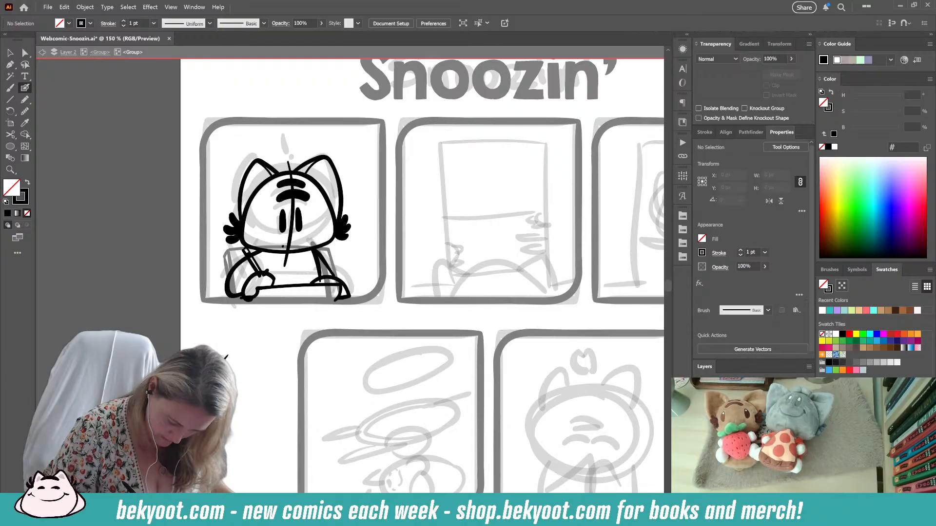
# - Remove the stroke end overlapping the left paw and erase the arm's outer contour between the crossing slanted lines
pyautogui.hotkey('shift', 'x')
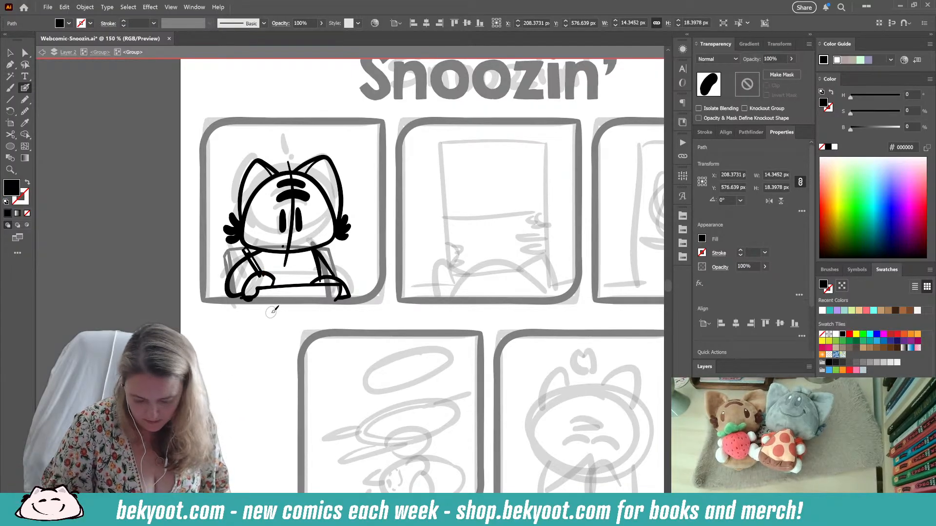
pyautogui.keyDown('ctrl'); pyautogui.click(254, 264); pyautogui.keyUp('ctrl')
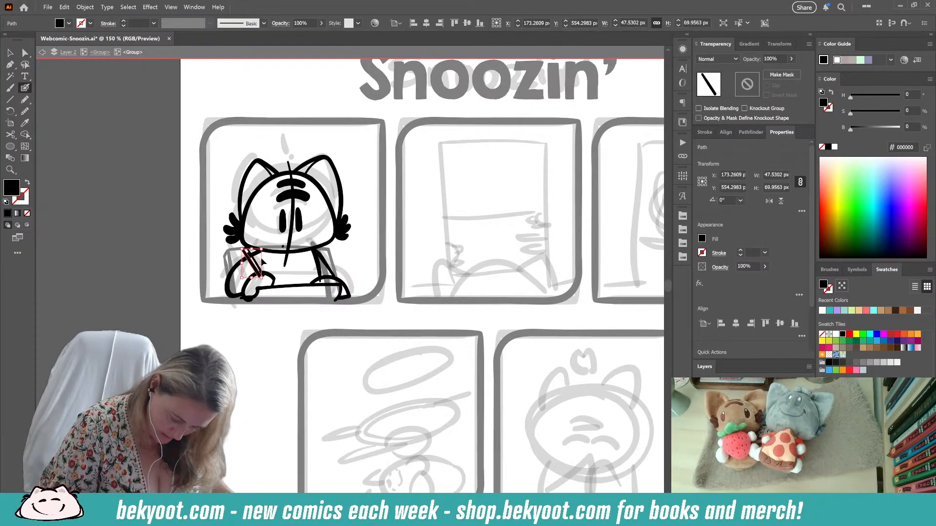
pyautogui.keyDown('ctrl'); pyautogui.click(248, 266); pyautogui.keyUp('ctrl')
pyautogui.keyDown('ctrl'); pyautogui.click(250, 266); pyautogui.keyUp('ctrl')
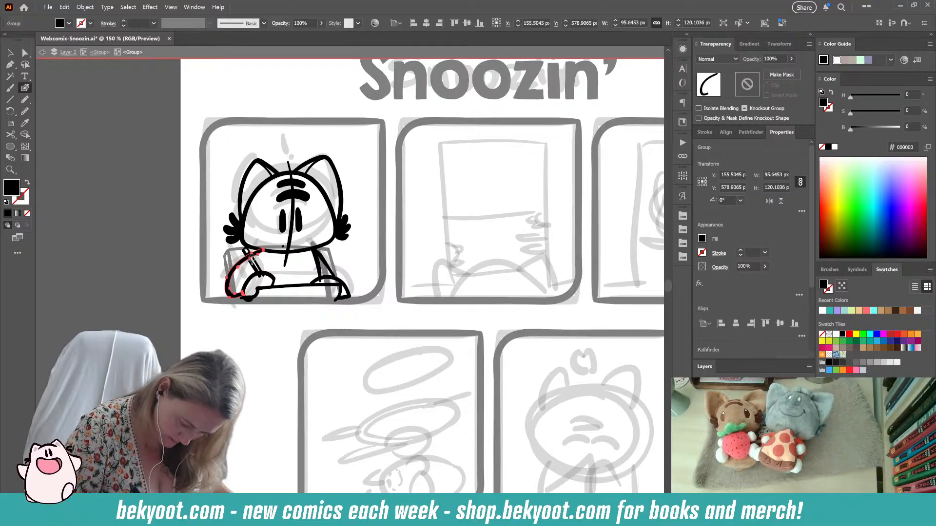
pyautogui.moveTo(249, 254); pyautogui.dragTo(251, 261)
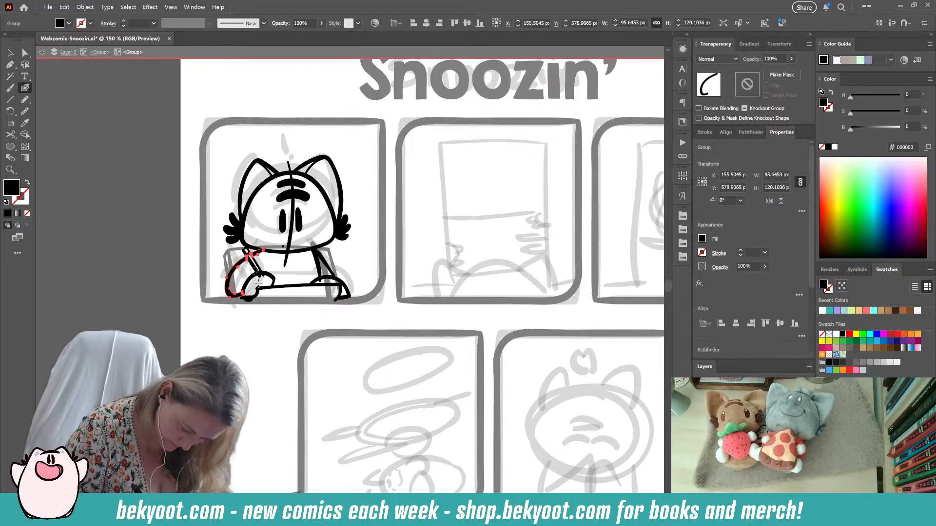
pyautogui.keyDown('ctrl'); pyautogui.click(253, 337); pyautogui.keyUp('ctrl')
pyautogui.hotkey('ctrl', 'z')
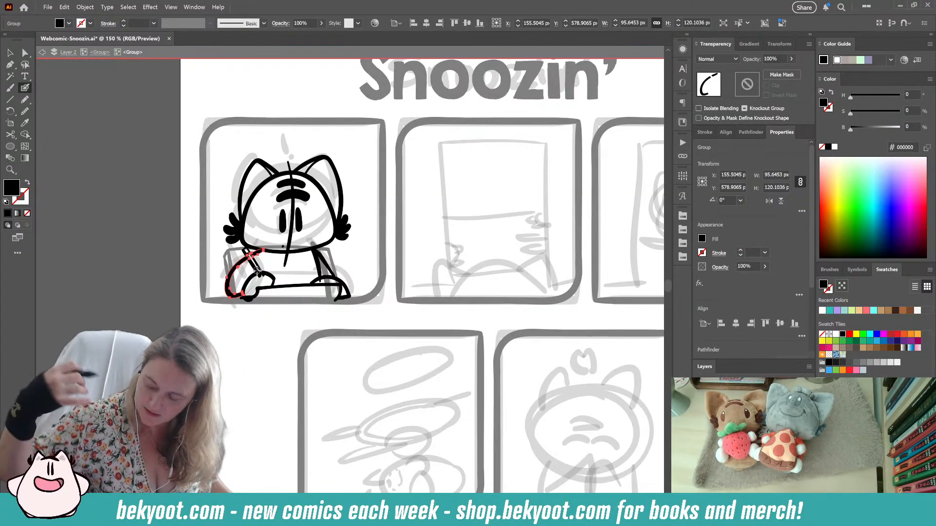
pyautogui.keyDown('ctrl'); pyautogui.click(220, 336); pyautogui.keyUp('ctrl')
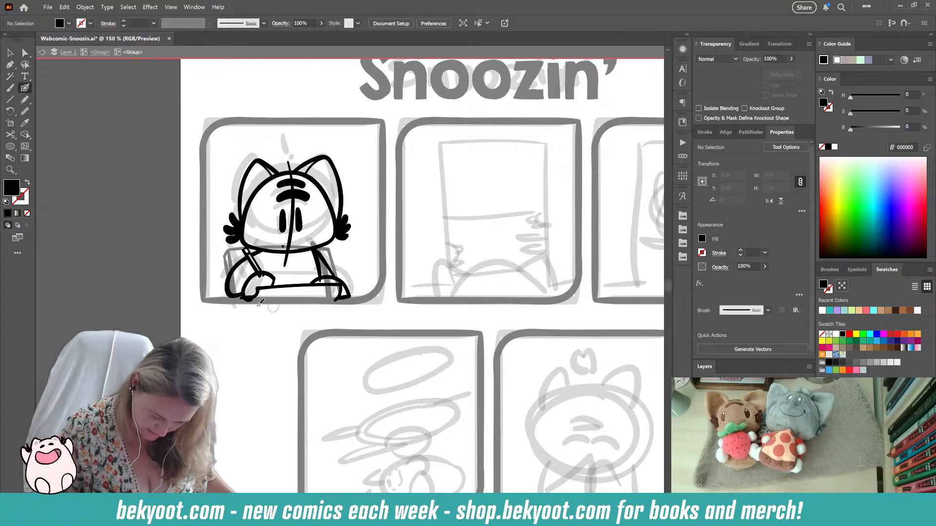
# - Tidy the lower ends of the left arm's slanted lines and the right arm's inner line where they meet the paws
pyautogui.keyDown('ctrl'); pyautogui.click(254, 267); pyautogui.keyUp('ctrl')
pyautogui.moveTo(254, 267); pyautogui.dragTo(263, 276)
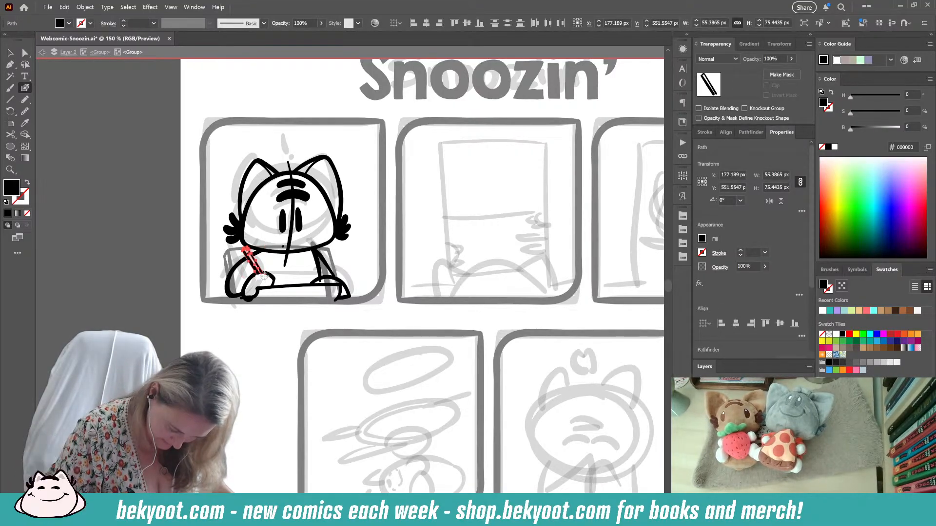
pyautogui.keyDown('ctrl'); pyautogui.click(285, 336); pyautogui.keyUp('ctrl')
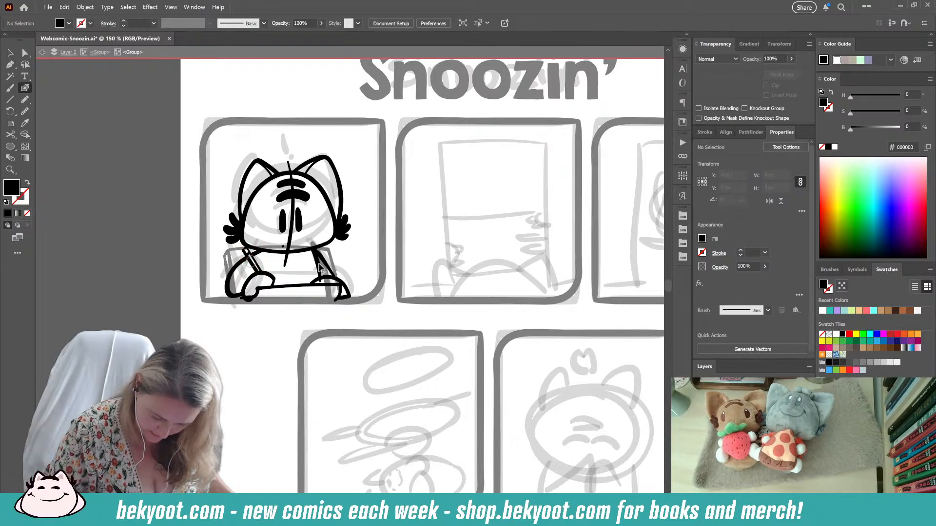
pyautogui.keyDown('ctrl'); pyautogui.click(320, 265); pyautogui.keyUp('ctrl')
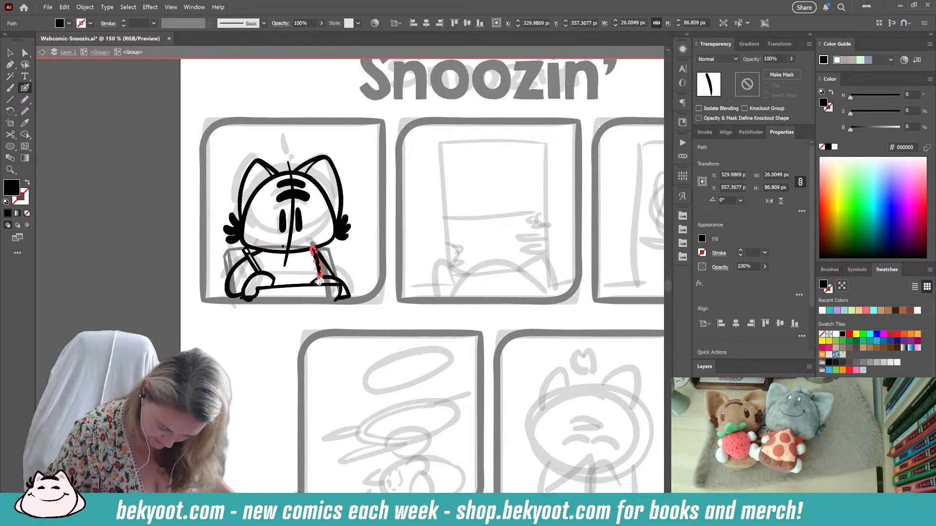
pyautogui.keyDown('ctrl'); pyautogui.click(261, 352); pyautogui.keyUp('ctrl')
# - Fade the right paw outline to 30% opacity, ink a rounder paw over it and delete the faded outline
pyautogui.keyDown('ctrl'); pyautogui.click(346, 290); pyautogui.keyUp('ctrl')
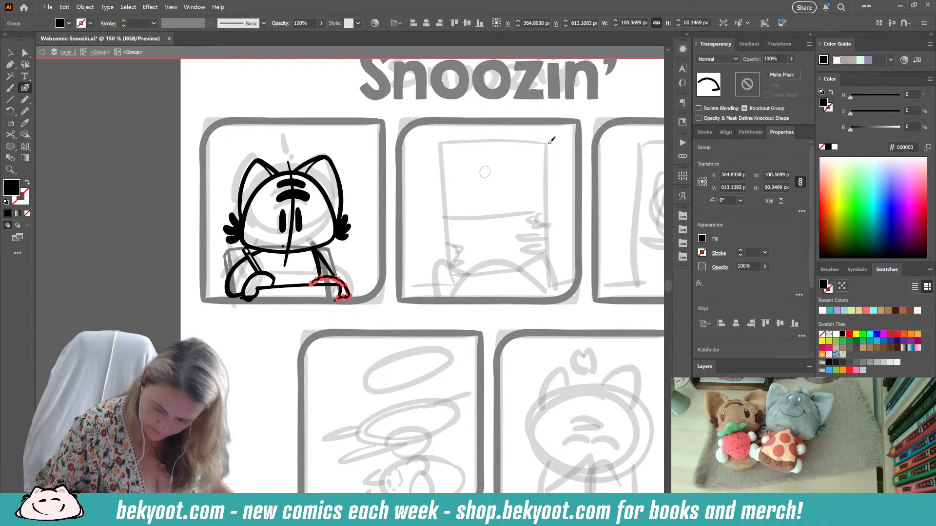
pyautogui.click(772, 59)
pyautogui.write('30')
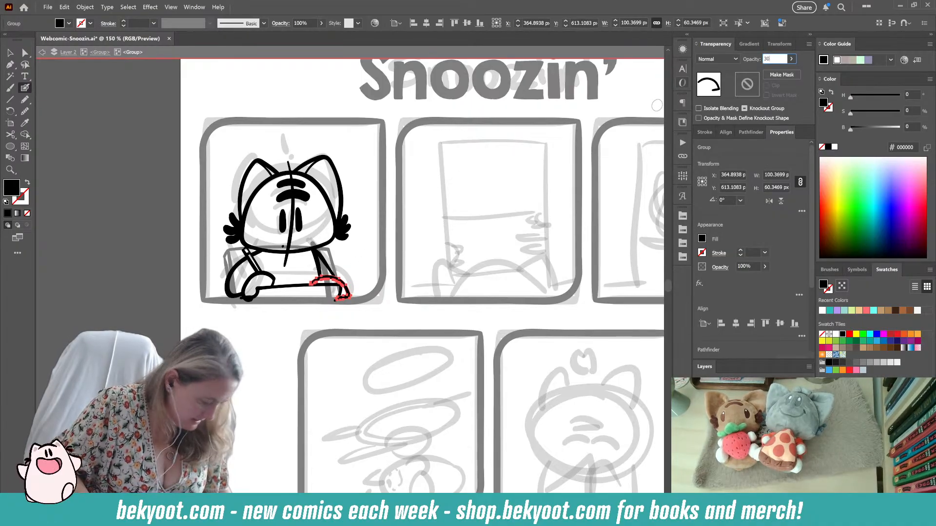
pyautogui.press('Return')
pyautogui.keyDown('ctrl'); pyautogui.click(362, 266); pyautogui.keyUp('ctrl')
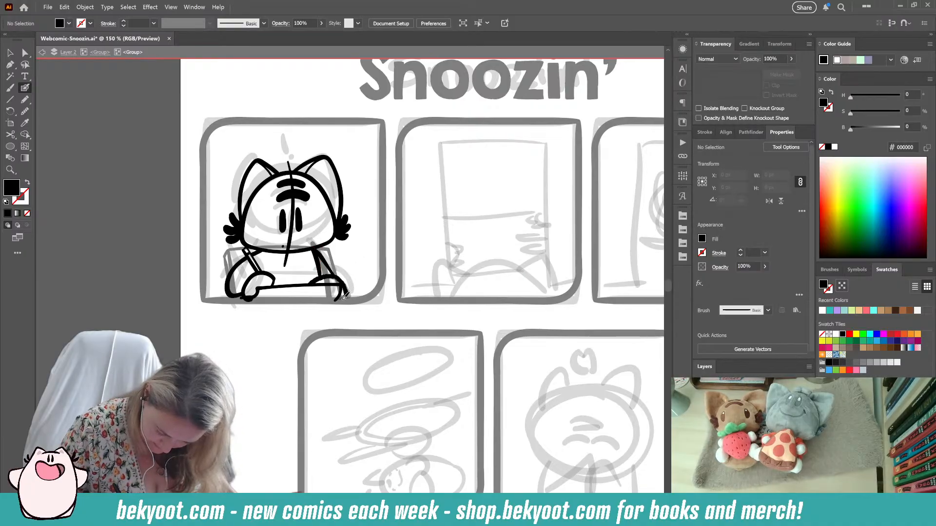
pyautogui.hotkey('shift', 'x')
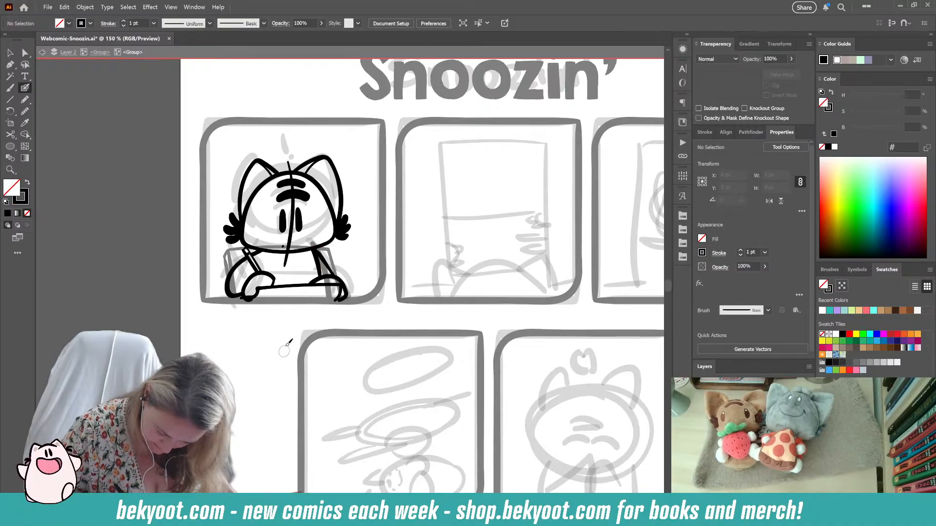
pyautogui.keyDown('ctrl'); pyautogui.click(350, 297); pyautogui.keyUp('ctrl')
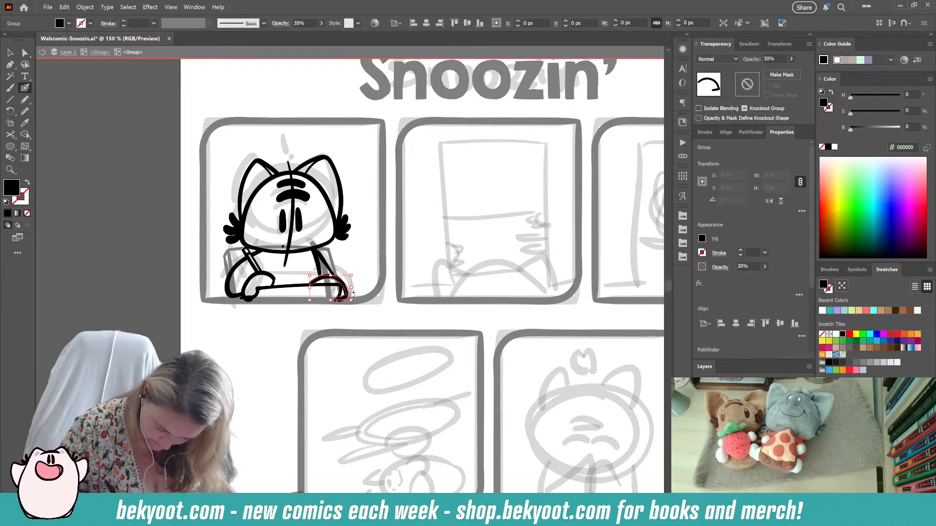
pyautogui.keyDown('ctrl'); pyautogui.click(357, 195); pyautogui.keyUp('ctrl')
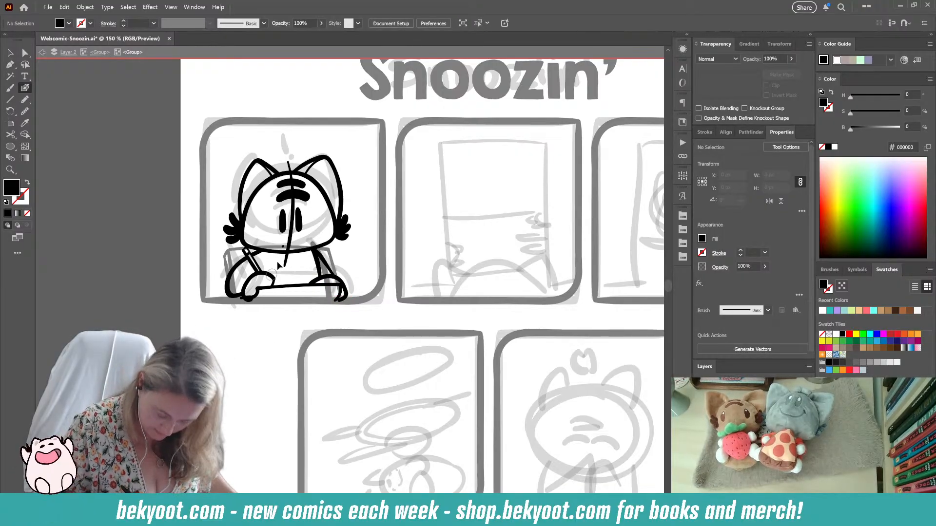
# - Delete the vertical guide line running through the cat's face and smooth the paths of both eyes
pyautogui.moveTo(279, 266); pyautogui.dragTo(280, 266)
pyautogui.hotkey('ctrl', 'z')
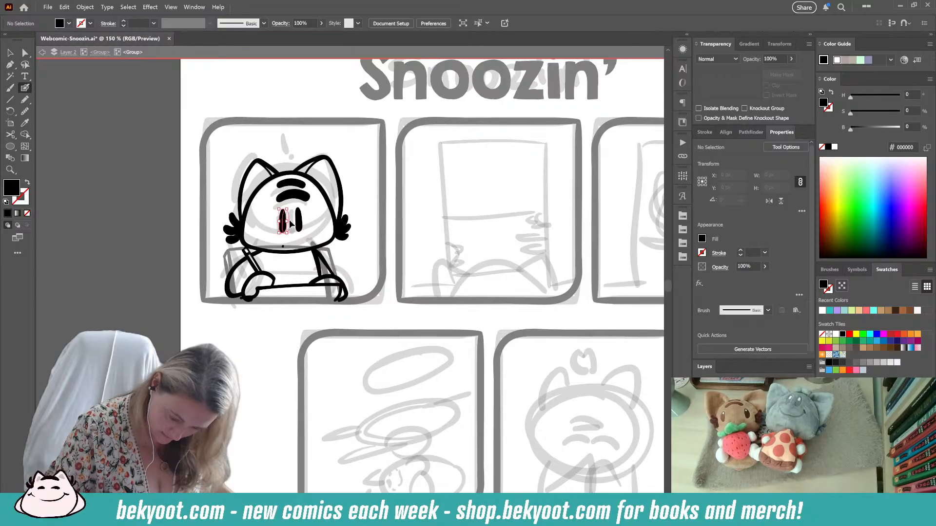
pyautogui.moveTo(289, 220); pyautogui.dragTo(290, 220)
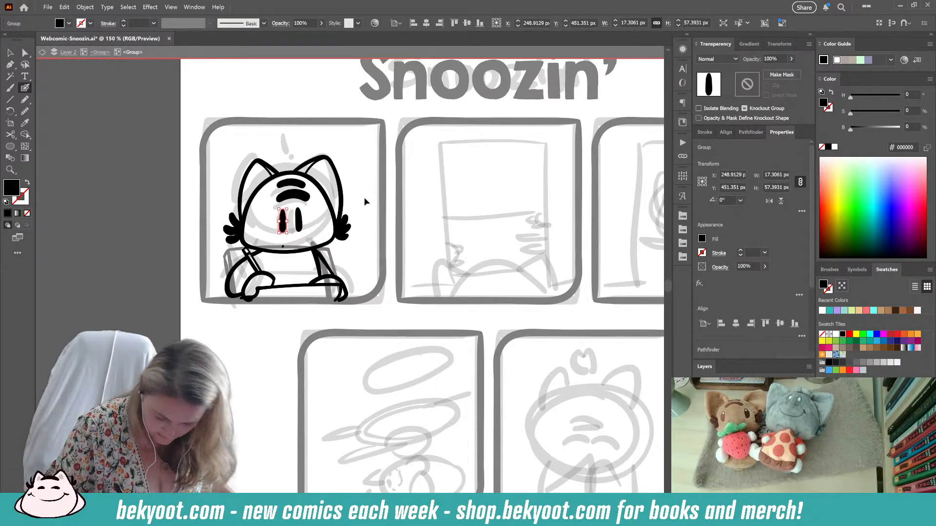
pyautogui.keyDown('ctrl'); pyautogui.click(365, 201); pyautogui.keyUp('ctrl')
pyautogui.keyDown('ctrl'); pyautogui.click(284, 220); pyautogui.keyUp('ctrl')
pyautogui.hotkey('ctrl', 'alt', 's')
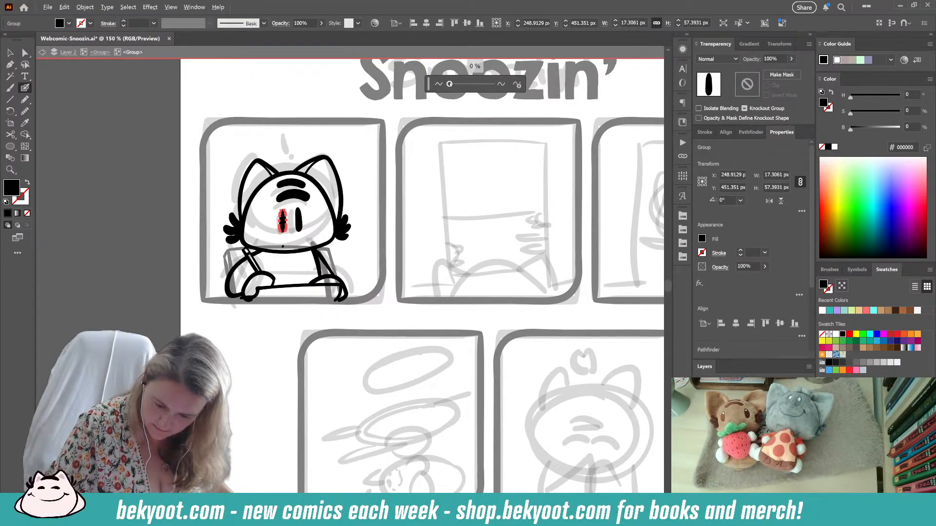
pyautogui.keyDown('ctrl'); pyautogui.click(299, 220); pyautogui.keyUp('ctrl')
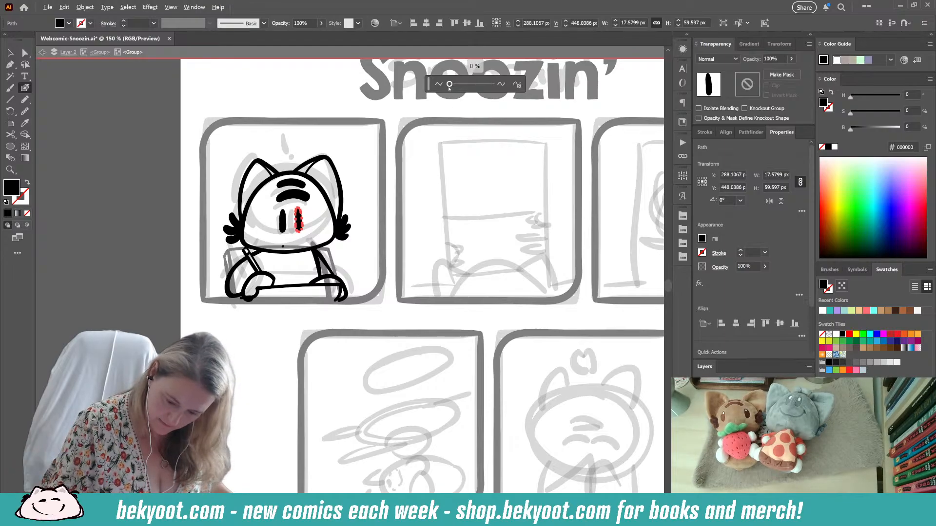
pyautogui.keyDown('ctrl'); pyautogui.click(284, 221); pyautogui.keyUp('ctrl')
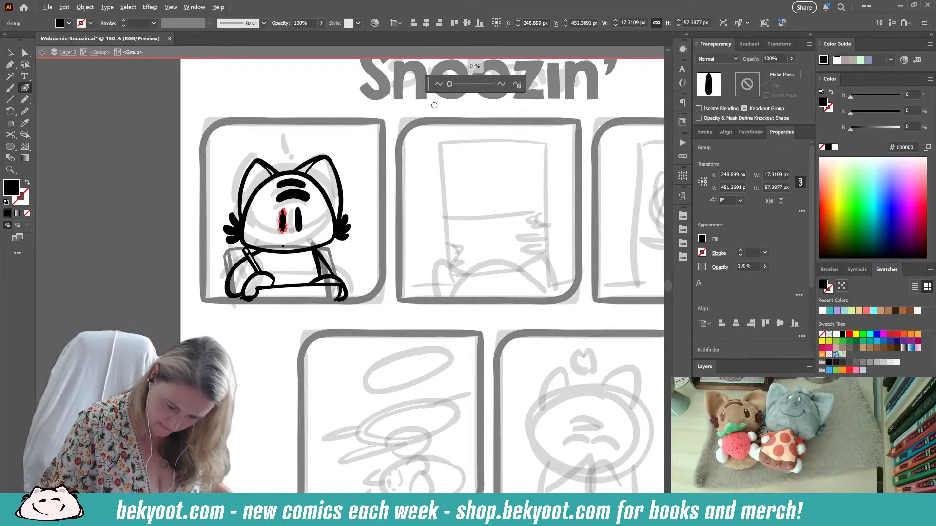
pyautogui.keyDown('ctrl'); pyautogui.click(365, 209); pyautogui.keyUp('ctrl')
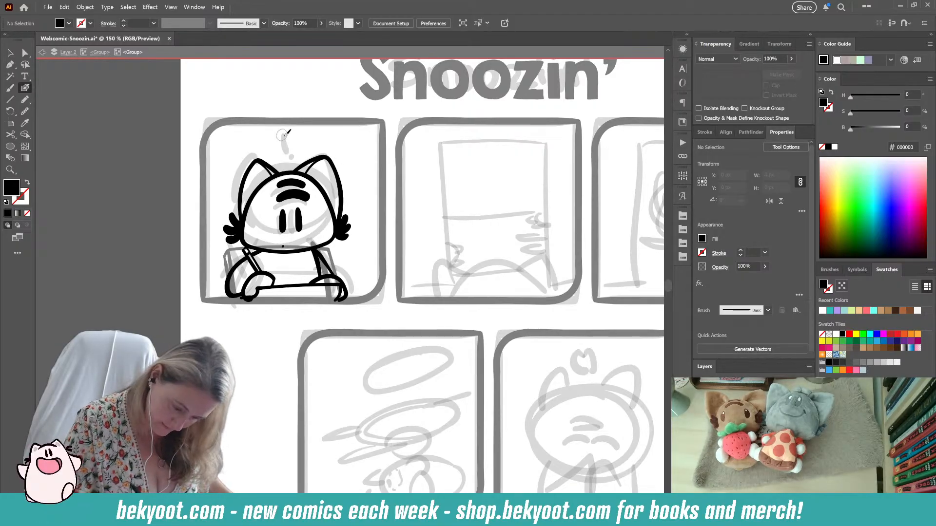
# - Ink an exclamation mark above the cat's head, with a thick slanted stroke and a small round dot below it
pyautogui.moveTo(282, 134)
pyautogui.mouseDown()
pyautogui.moveTo(280, 133)
pyautogui.moveTo(282, 140)
pyautogui.mouseUp()
pyautogui.hotkey('ctrl', 'z')
pyautogui.hotkey('ctrl', 'z')
pyautogui.hotkey('ctrl', 'z')
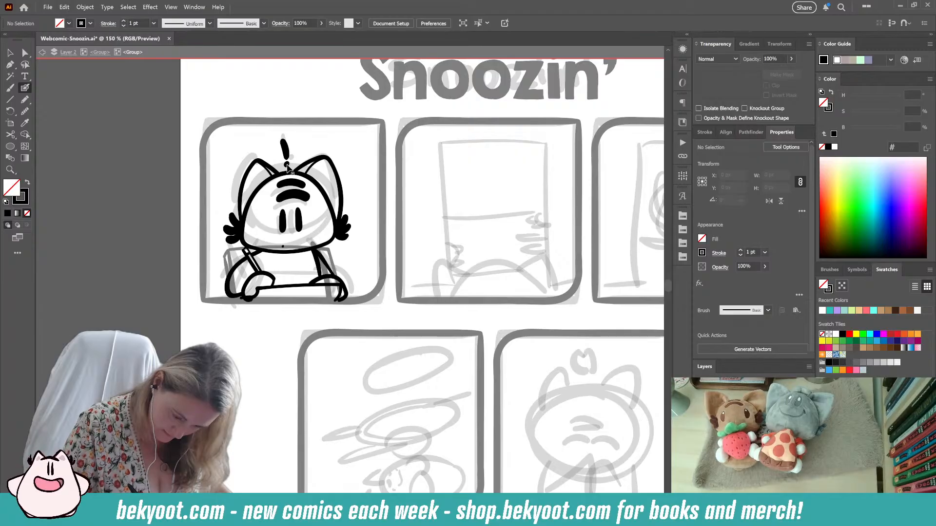
pyautogui.moveTo(288, 166); pyautogui.dragTo(288, 166)
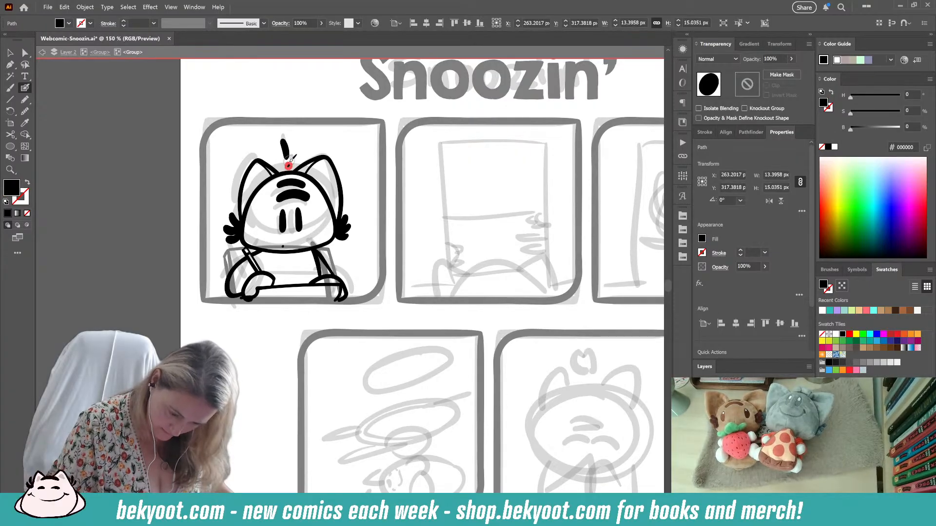
pyautogui.hotkey('ctrl', 'z')
pyautogui.hotkey('ctrl', 'z')
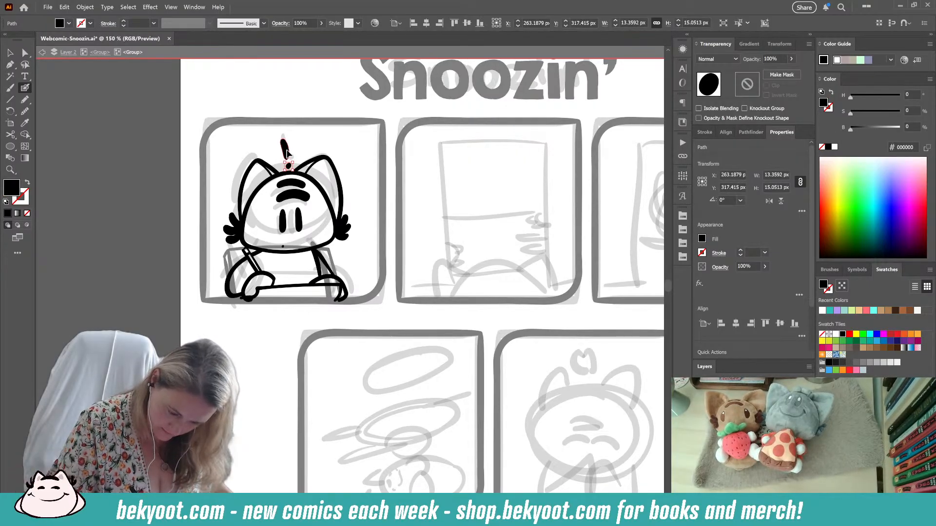
pyautogui.keyDown('ctrl'); pyautogui.click(314, 144); pyautogui.keyUp('ctrl')
pyautogui.moveTo(288, 165); pyautogui.dragTo(288, 166)
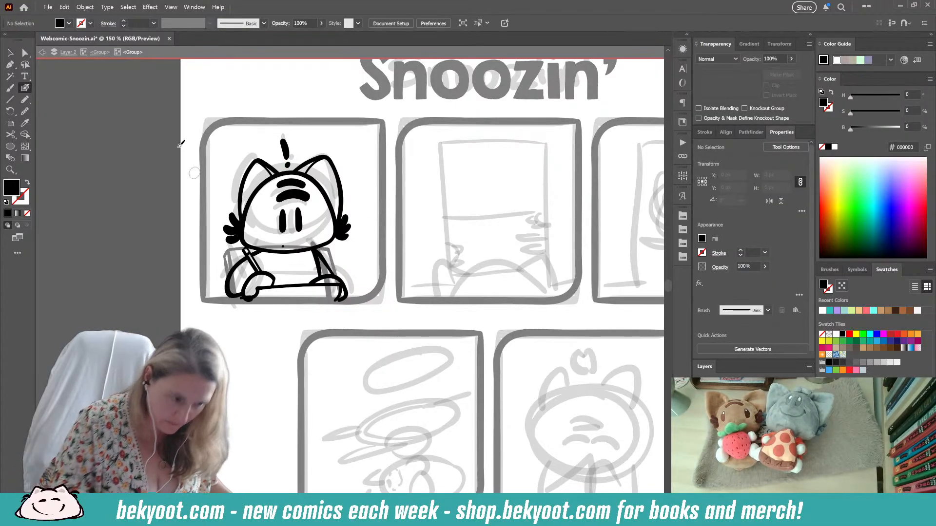
# - Shade both inner ears and the area under the cat's chin with filled Pencil shapes at 30% opacity
pyautogui.click(25, 99)
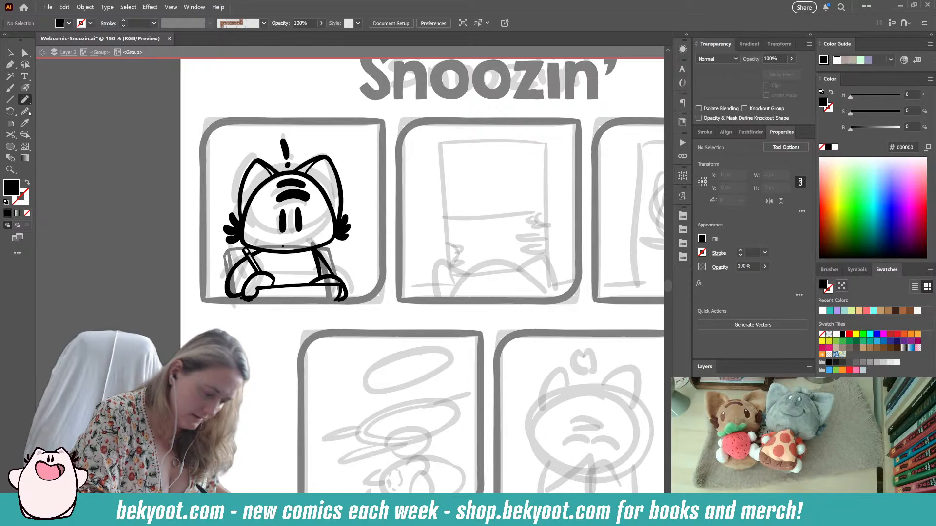
pyautogui.click(759, 94)
pyautogui.write('30')
pyautogui.press('Return')
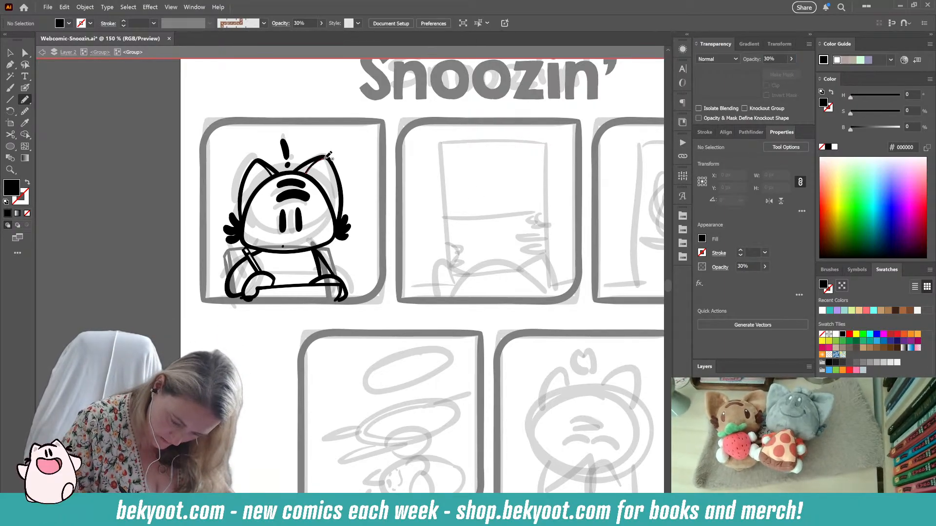
pyautogui.moveTo(307, 170)
pyautogui.mouseDown()
pyautogui.moveTo(339, 223)
pyautogui.moveTo(306, 173)
pyautogui.moveTo(244, 201)
pyautogui.mouseUp()
pyautogui.moveTo(276, 173); pyautogui.dragTo(257, 162)
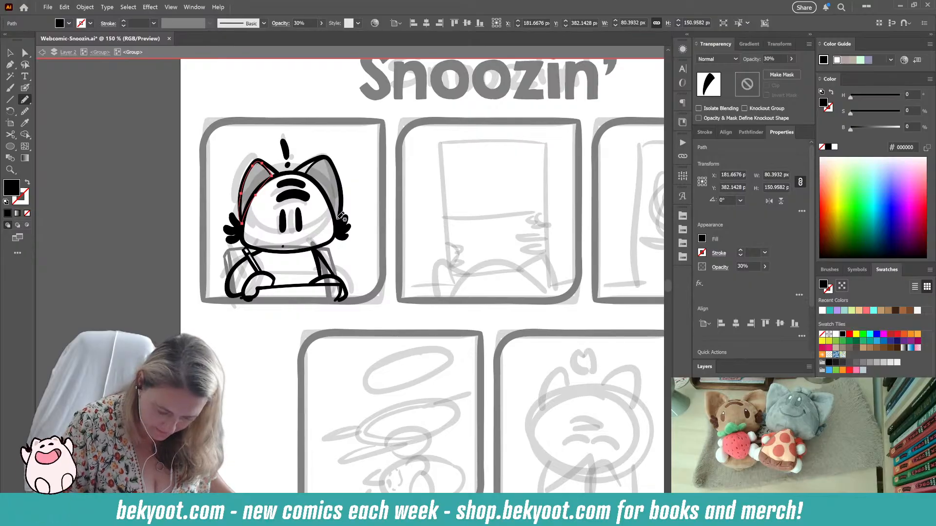
pyautogui.moveTo(257, 254)
pyautogui.mouseDown()
pyautogui.moveTo(273, 268)
pyautogui.moveTo(322, 256)
pyautogui.moveTo(255, 253)
pyautogui.mouseUp()
pyautogui.keyDown('ctrl'); pyautogui.click(228, 333); pyautogui.keyUp('ctrl')
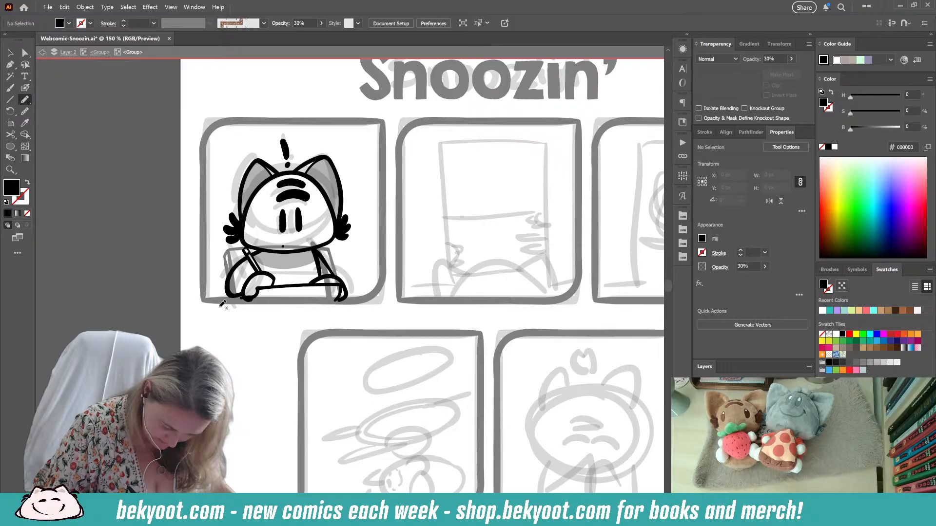
# - Shade the lower part of the left paw with a filled Pencil shape at 30% opacity
pyautogui.keyDown('ctrl'); pyautogui.click(246, 299); pyautogui.keyUp('ctrl')
pyautogui.moveTo(247, 301); pyautogui.dragTo(247, 302)
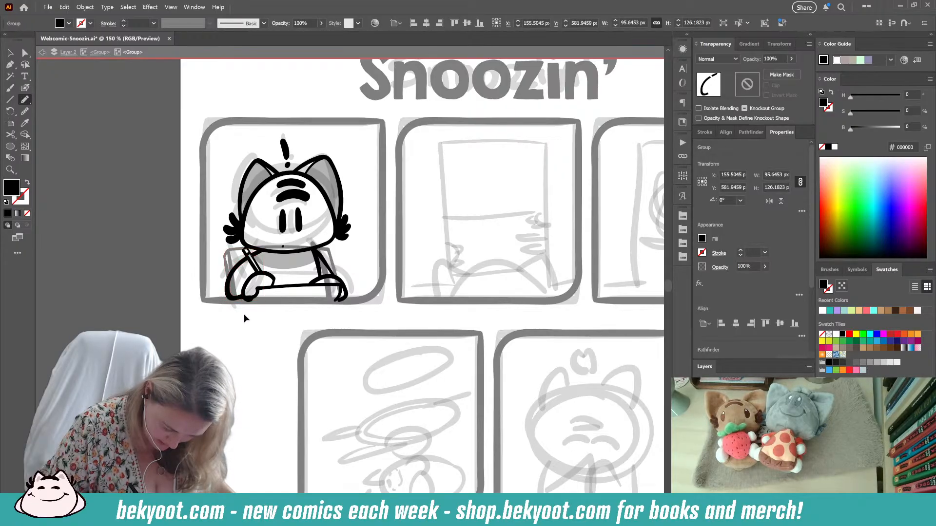
pyautogui.keyDown('ctrl'); pyautogui.click(244, 314); pyautogui.keyUp('ctrl')
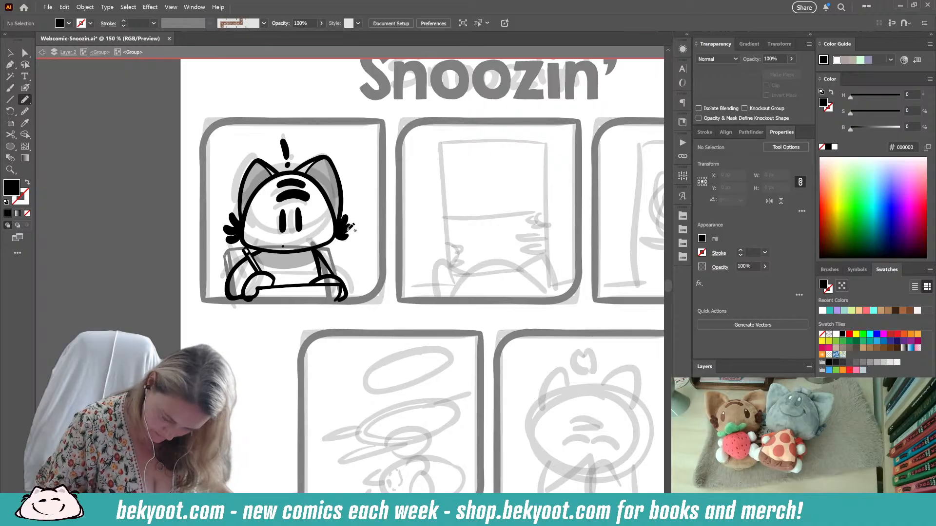
pyautogui.keyDown('ctrl'); pyautogui.click(329, 184); pyautogui.keyUp('ctrl')
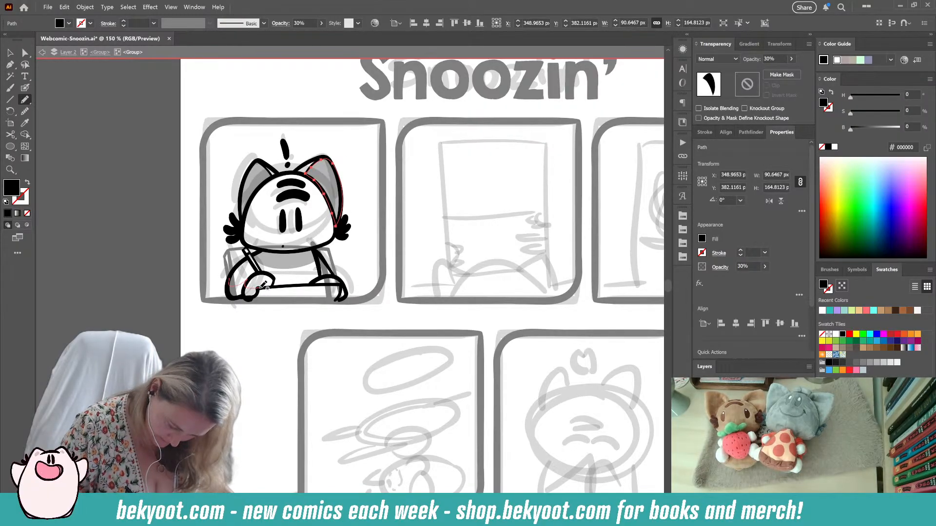
pyautogui.moveTo(228, 288); pyautogui.dragTo(229, 279)
pyautogui.keyDown('ctrl'); pyautogui.click(225, 339); pyautogui.keyUp('ctrl')
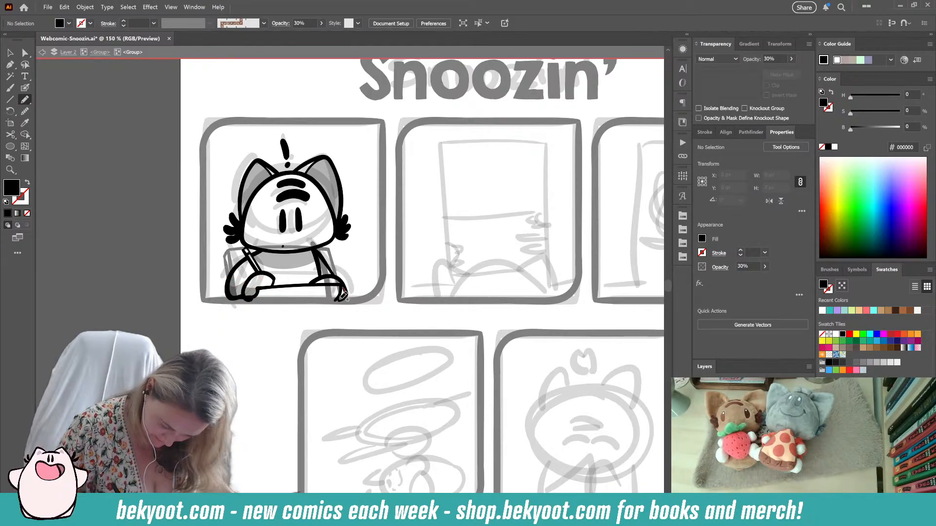
# - Shade the narrow strip between the paws, below the horizontal front line, at 30% opacity
pyautogui.keyDown('ctrl'); pyautogui.click(269, 313); pyautogui.keyUp('ctrl')
pyautogui.moveTo(257, 294); pyautogui.dragTo(340, 298)
pyautogui.keyDown('ctrl'); pyautogui.click(249, 306); pyautogui.keyUp('ctrl')
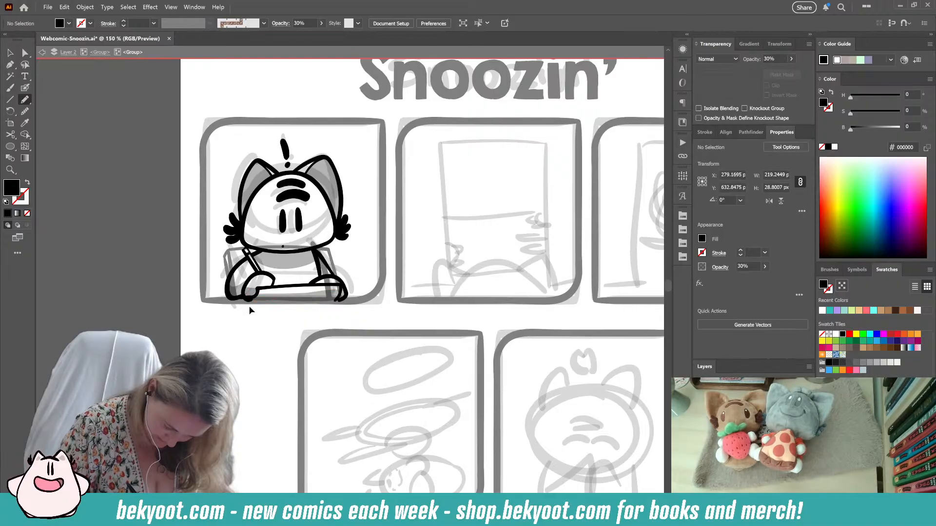
# - Check the overlapping outline and shading shapes at the lower edge of the left paw
pyautogui.keyDown('ctrl'); pyautogui.click(250, 302); pyautogui.keyUp('ctrl')
pyautogui.keyDown('ctrl'); pyautogui.click(255, 319); pyautogui.keyUp('ctrl')
pyautogui.keyDown('ctrl'); pyautogui.click(251, 301); pyautogui.keyUp('ctrl')
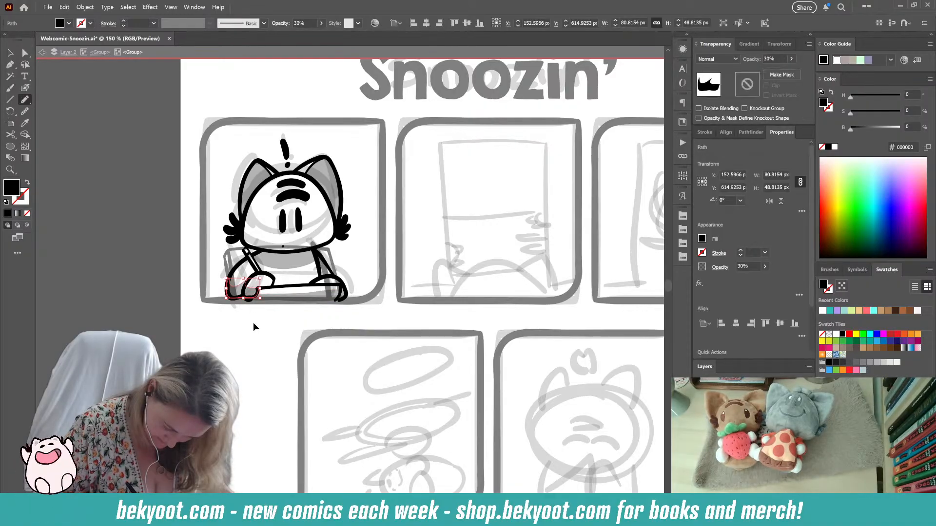
pyautogui.keyDown('ctrl'); pyautogui.click(253, 323); pyautogui.keyUp('ctrl')
pyautogui.keyDown('ctrl'); pyautogui.click(248, 302); pyautogui.keyUp('ctrl')
pyautogui.keyDown('ctrl'); pyautogui.click(256, 322); pyautogui.keyUp('ctrl')
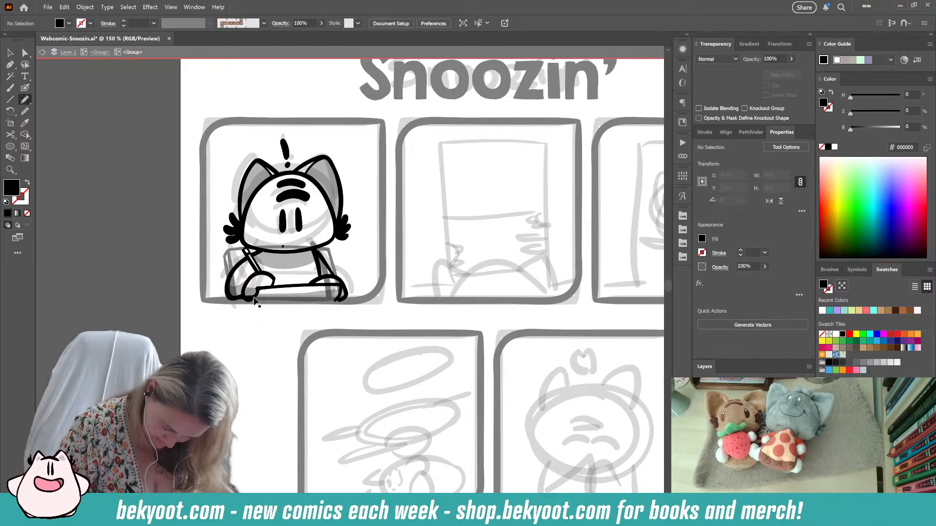
pyautogui.keyDown('ctrl'); pyautogui.click(253, 300); pyautogui.keyUp('ctrl')
pyautogui.keyDown('ctrl'); pyautogui.click(255, 313); pyautogui.keyUp('ctrl')
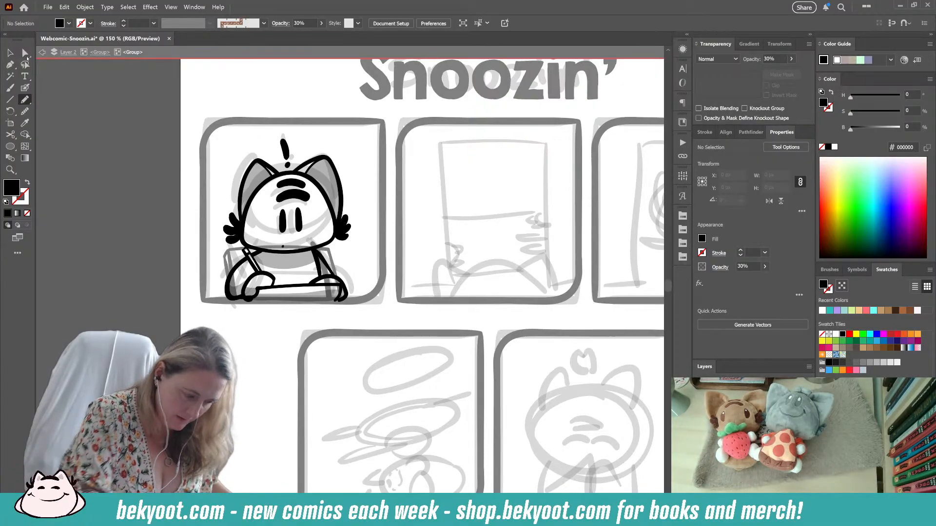
# - Return to the parent group and erase the box outline behind the cat where it crosses the right paw and chin
pyautogui.press('v')
pyautogui.doubleClick(113, 80)
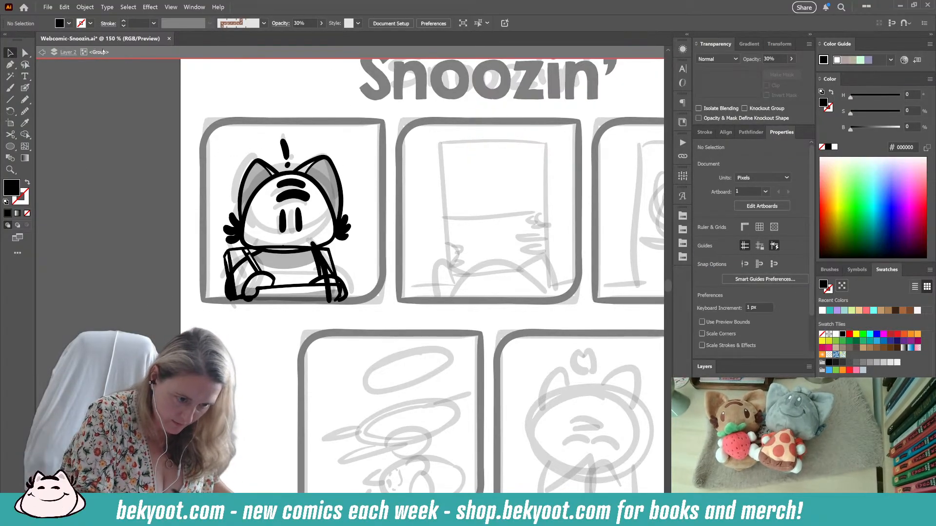
pyautogui.click(284, 251)
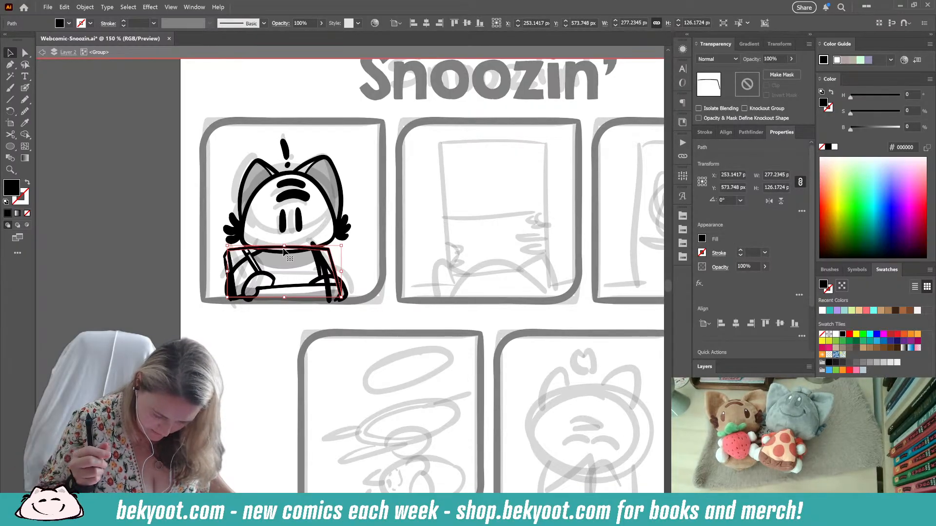
pyautogui.moveTo(340, 297); pyautogui.dragTo(331, 281)
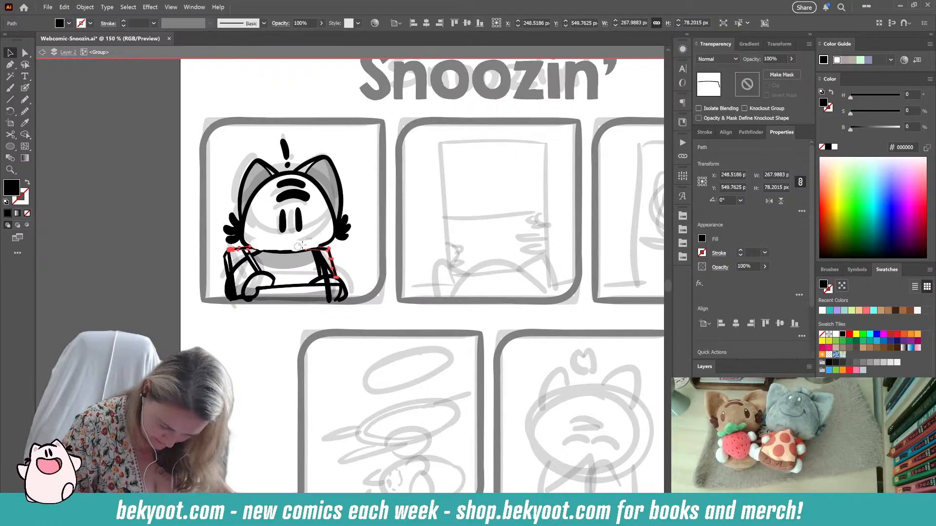
pyautogui.moveTo(303, 245); pyautogui.dragTo(319, 239)
# - Delete the thick slanted line of the background box that runs down across the right arm and paw
pyautogui.click(359, 255)
pyautogui.click(329, 301)
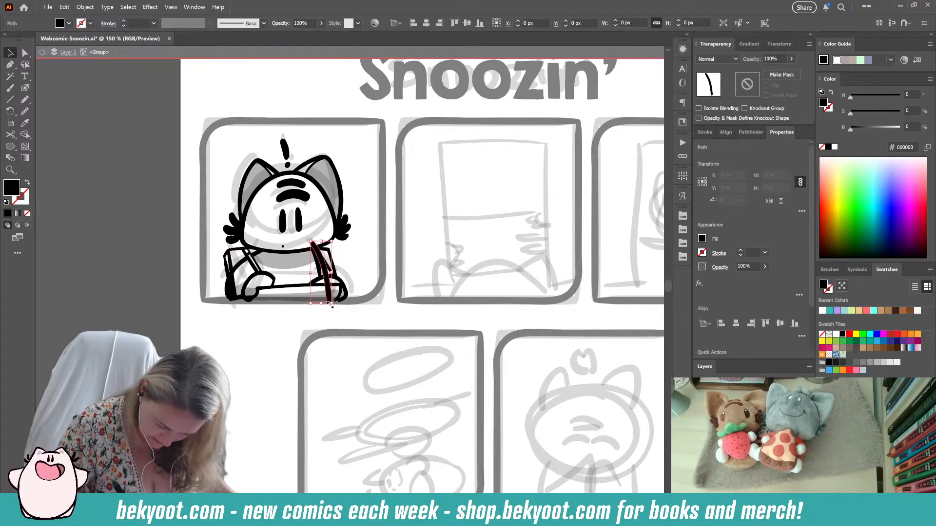
pyautogui.hotkey('shift', 'e')
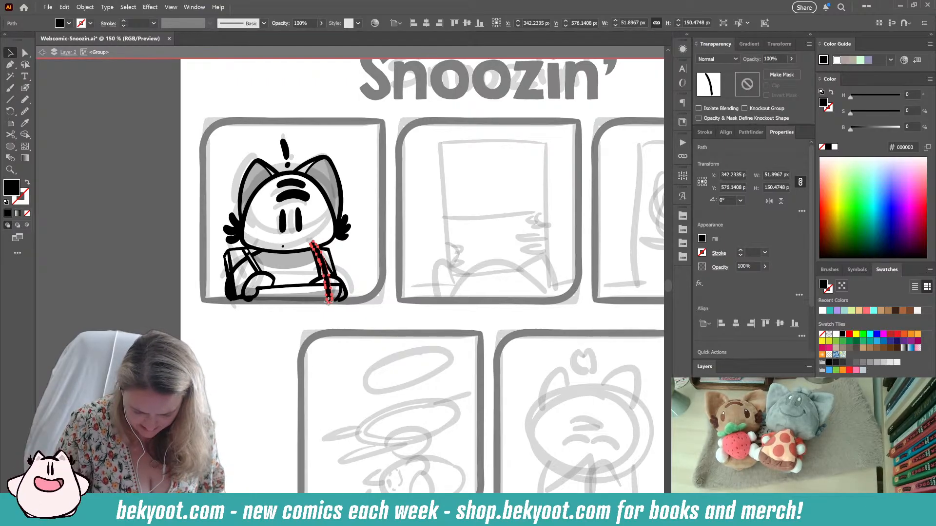
pyautogui.press('Delete')
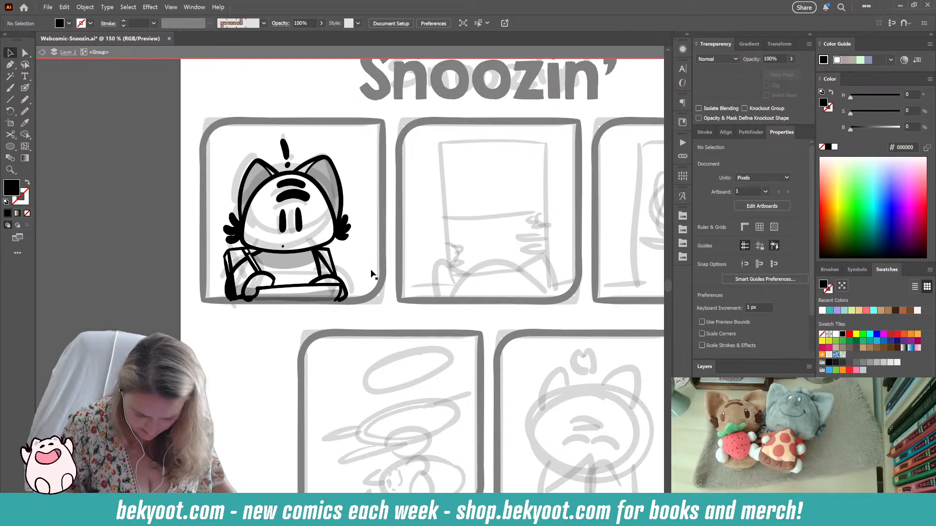
# - Erase the lower ends of the background box's side lines over the left arm and smooth the remaining paths
pyautogui.hotkey('shift', 'b')
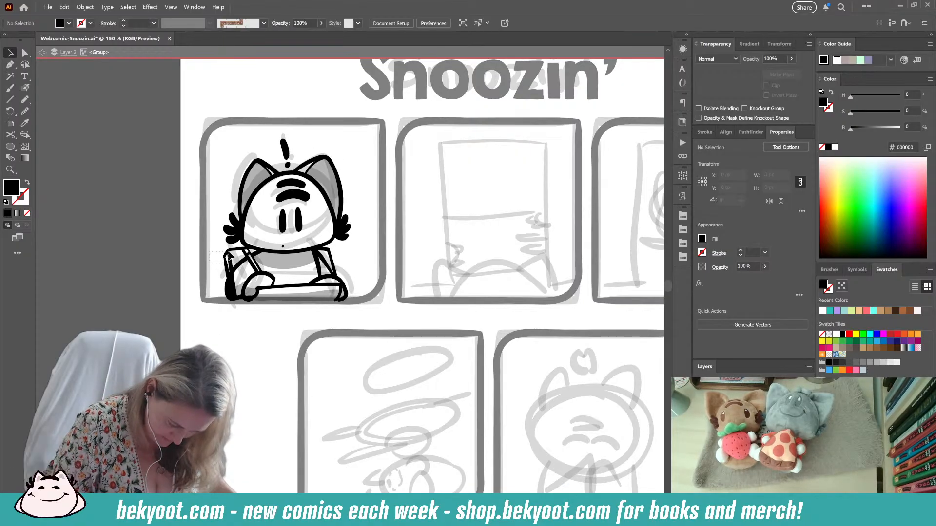
pyautogui.moveTo(229, 254); pyautogui.dragTo(232, 298)
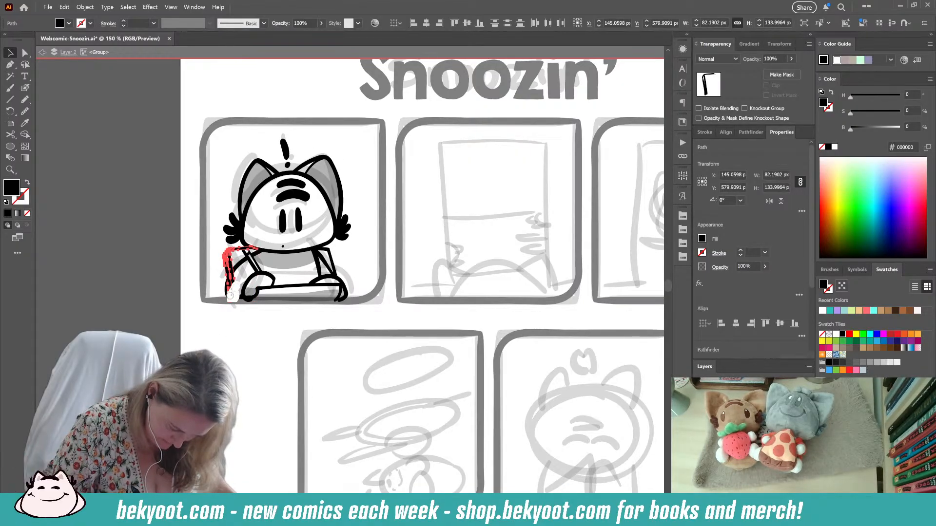
pyautogui.moveTo(232, 284); pyautogui.dragTo(235, 307)
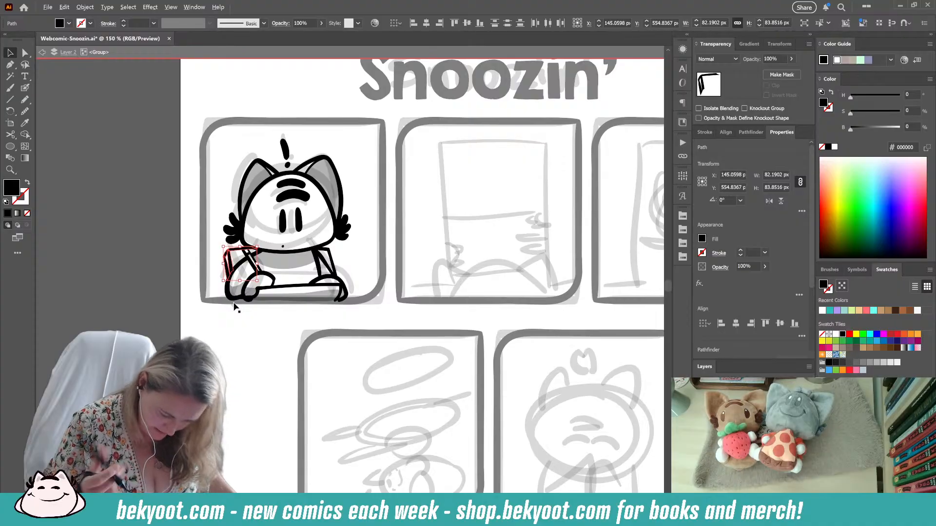
pyautogui.hotkey('ctrl', 'alt', 's')
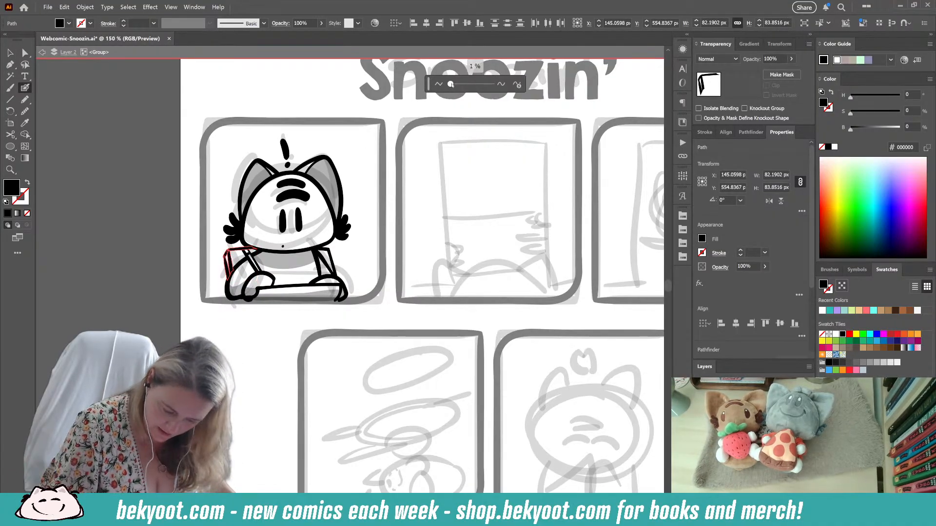
pyautogui.keyDown('ctrl'); pyautogui.click(358, 164); pyautogui.keyUp('ctrl')
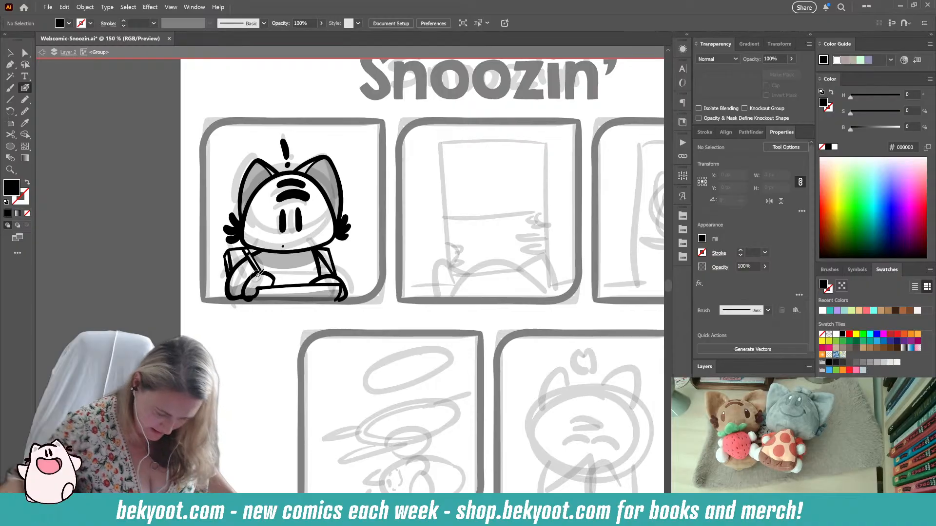
# - Group the two slanted pencil shapes above the left paw and scale the group up to about 71 by 89 px
pyautogui.scroll(2, 280, 279)
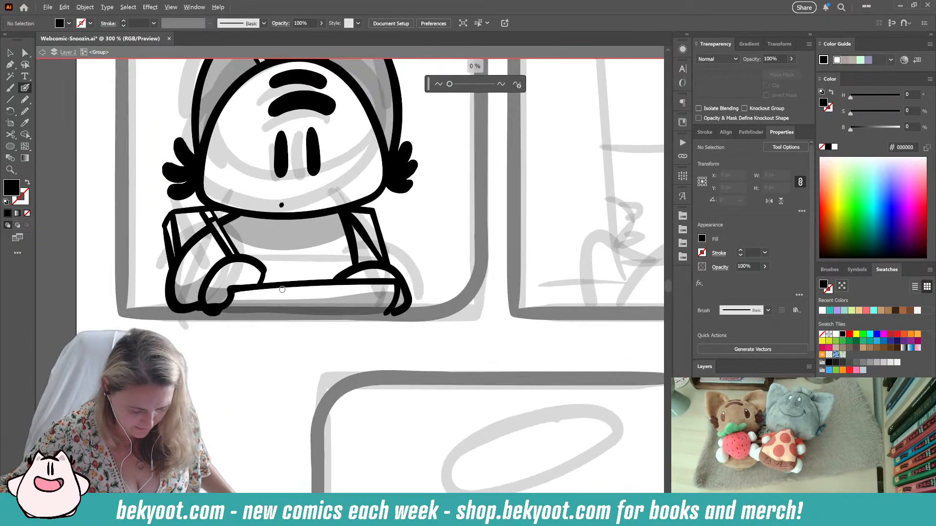
pyautogui.keyDown('ctrl'); pyautogui.click(232, 234); pyautogui.keyUp('ctrl')
pyautogui.keyDown('ctrl'); pyautogui.doubleClick(221, 248); pyautogui.keyUp('ctrl')
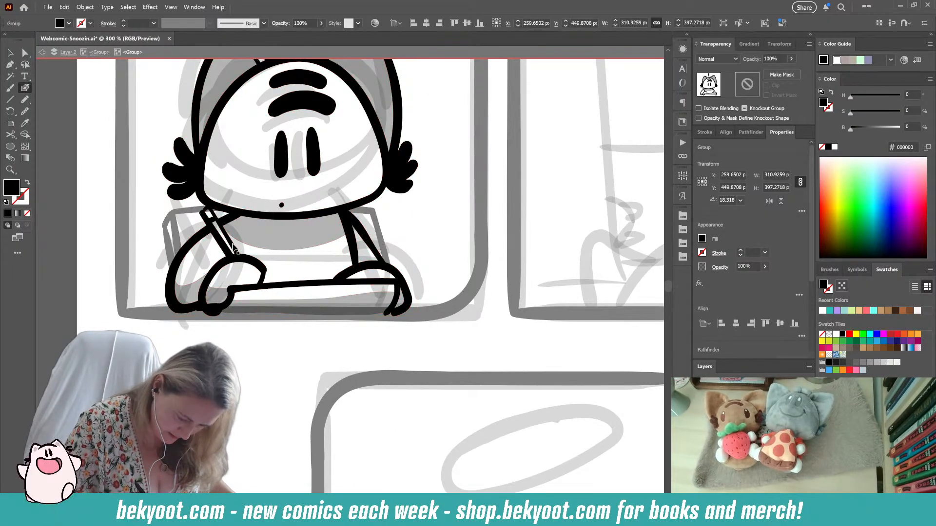
pyautogui.keyDown('ctrl'); pyautogui.click(224, 236); pyautogui.keyUp('ctrl')
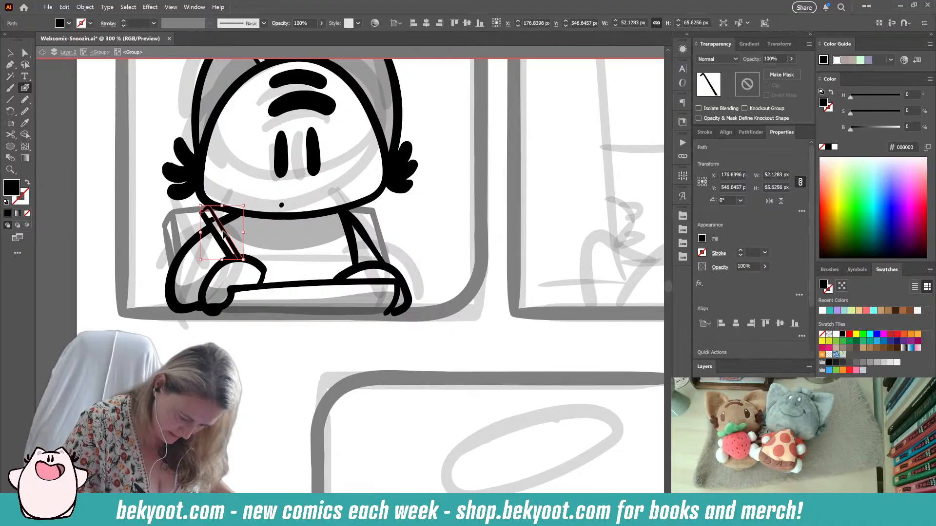
pyautogui.keyDown('ctrl'); pyautogui.keyDown('shift'); pyautogui.click(209, 221); pyautogui.keyUp('shift'); pyautogui.keyUp('ctrl')
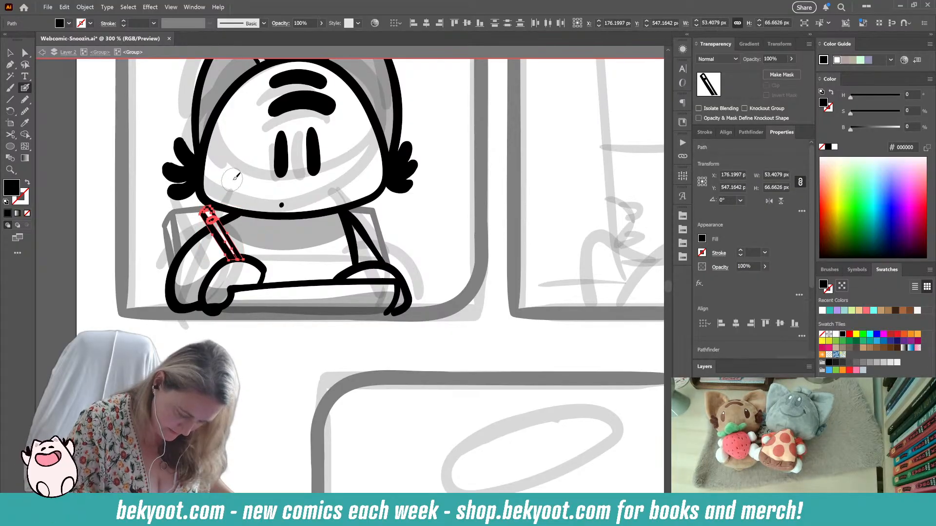
pyautogui.hotkey('ctrl', 'g')
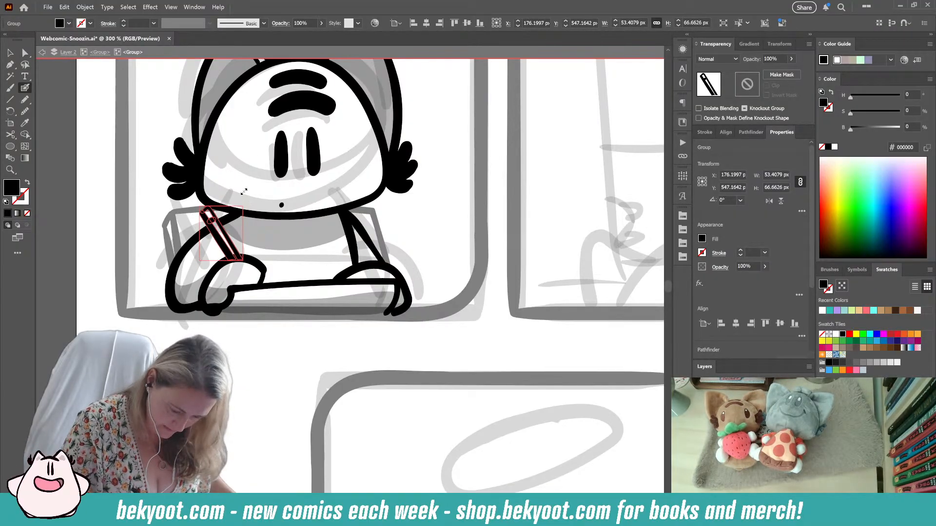
pyautogui.moveTo(243, 206)
pyautogui.mouseDown()
pyautogui.moveTo(260, 179)
pyautogui.moveTo(257, 187)
pyautogui.mouseUp()
pyautogui.hotkey('ctrl', 'shift', 'a')
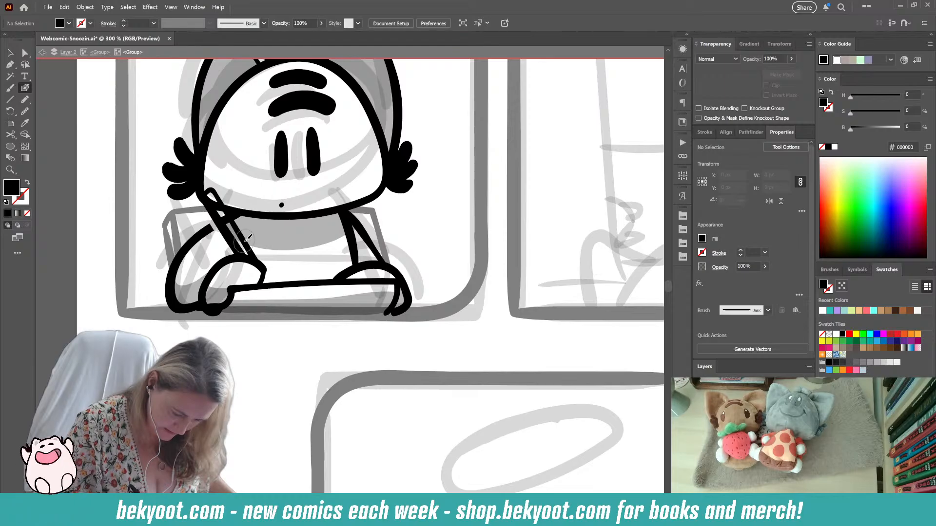
# - Move the enlarged pencil group slightly left and down so it sits in the left paw
pyautogui.keyDown('ctrl'); pyautogui.click(250, 239); pyautogui.keyUp('ctrl')
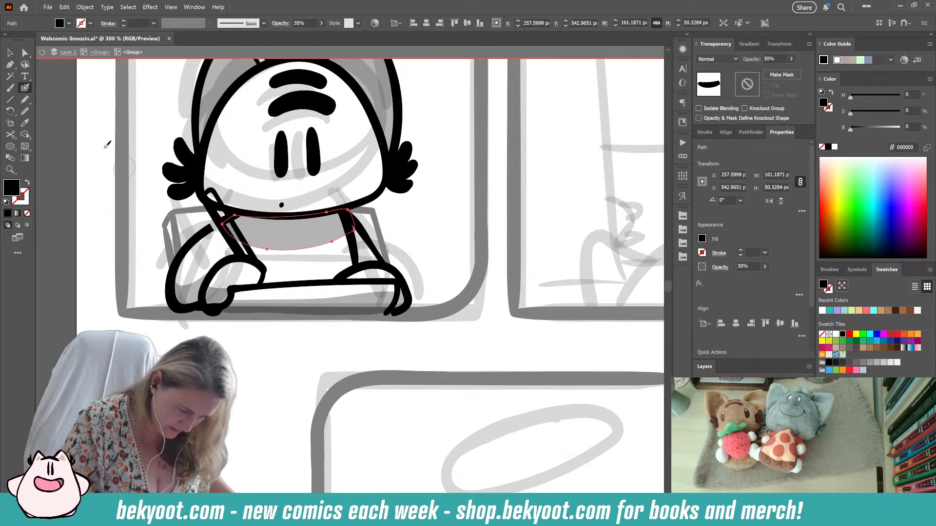
pyautogui.click(10, 52)
pyautogui.click(225, 267)
pyautogui.click(236, 248)
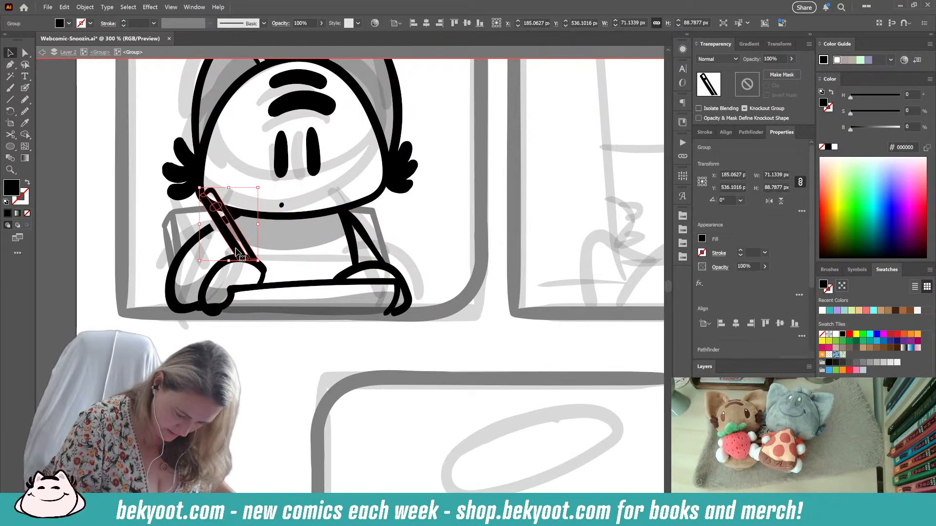
pyautogui.moveTo(235, 250); pyautogui.dragTo(232, 254)
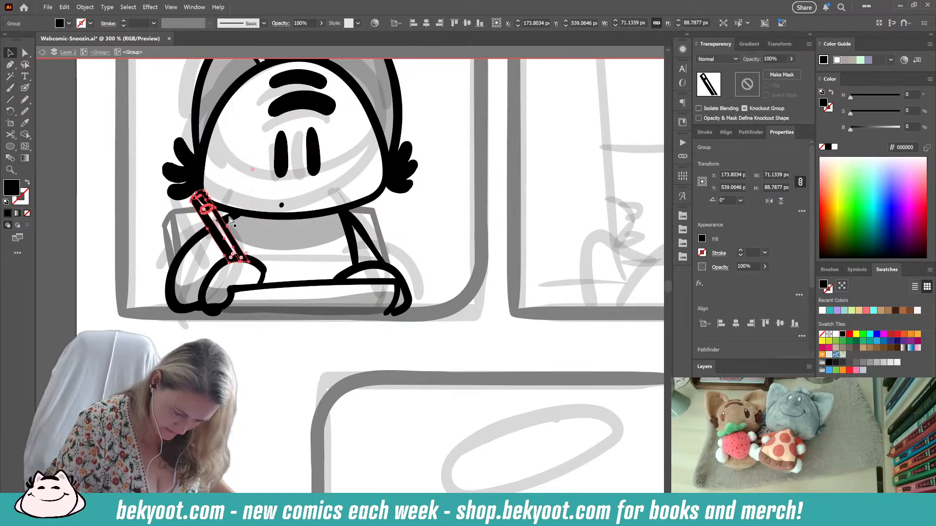
# - Erase the parts of the shoulder line and head outline that run through the pencil
pyautogui.click(236, 246)
pyautogui.click(225, 228)
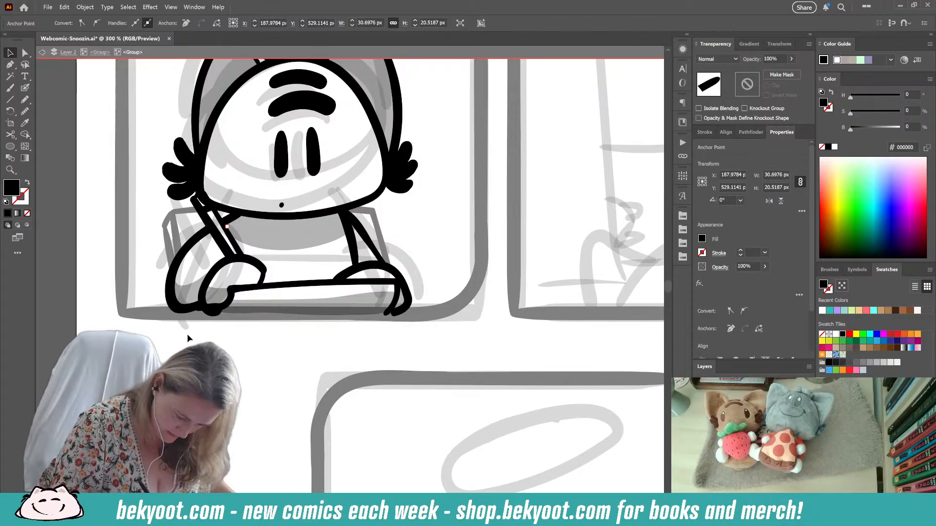
pyautogui.click(222, 210)
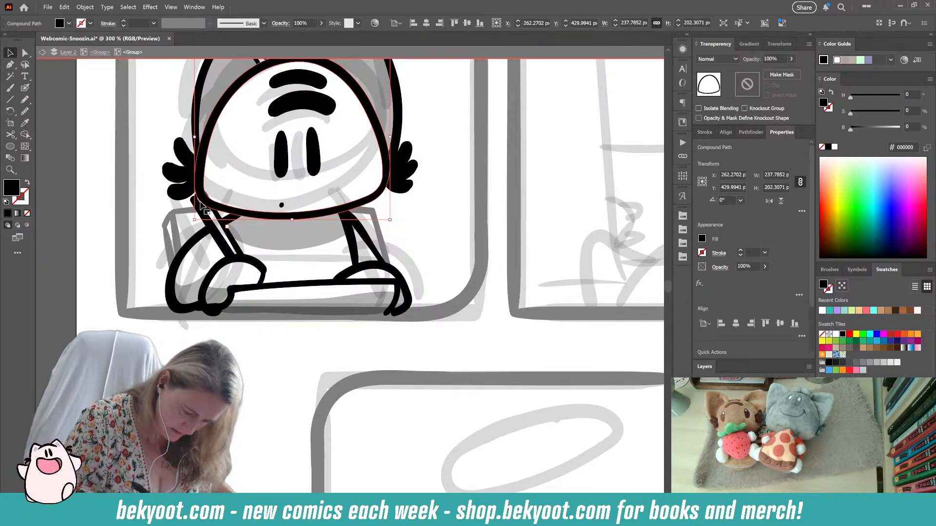
pyautogui.hotkey('shift', 'e')
pyautogui.moveTo(205, 205); pyautogui.dragTo(208, 208)
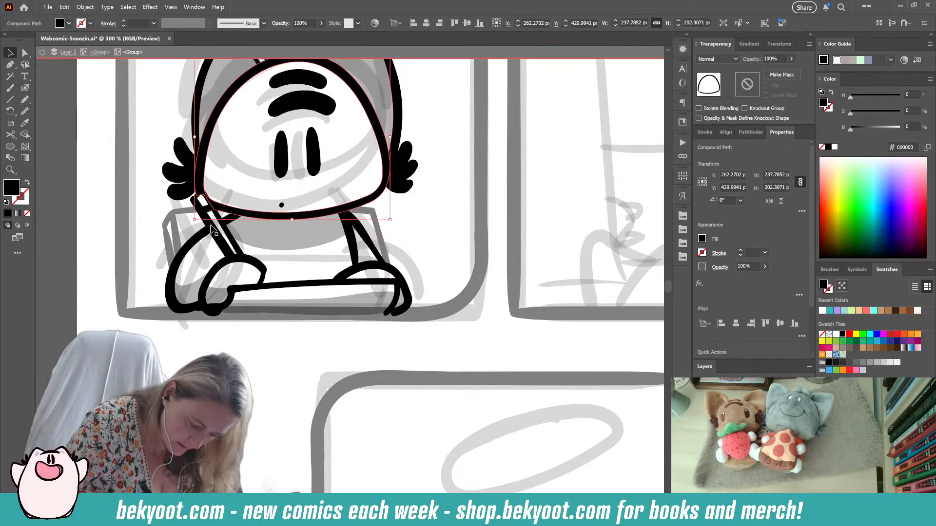
# - Return to the parent group and erase the part of the background box's top line that runs through the pencil
pyautogui.hotkey('ctrl', 'shift', 'a')
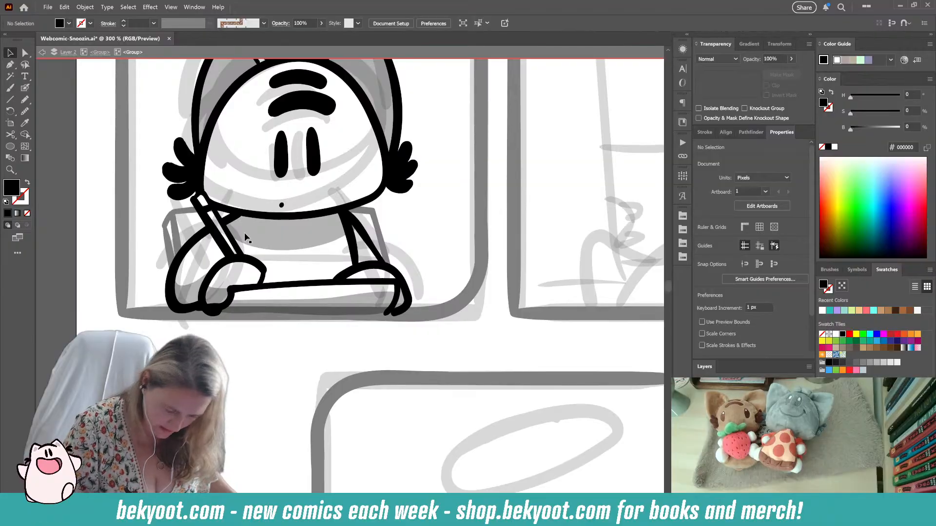
pyautogui.click(100, 52)
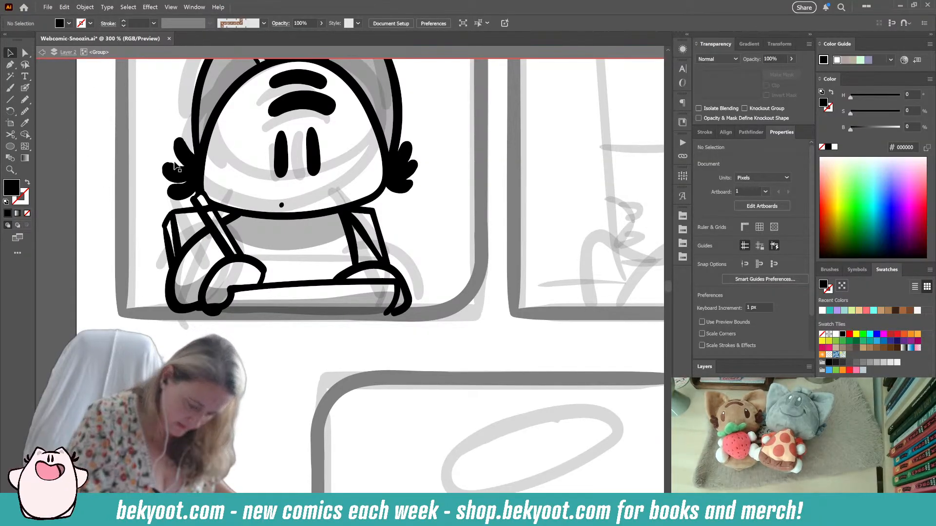
pyautogui.click(188, 211)
pyautogui.hotkey('shift', 'e')
pyautogui.moveTo(204, 203); pyautogui.dragTo(209, 212)
pyautogui.press('v')
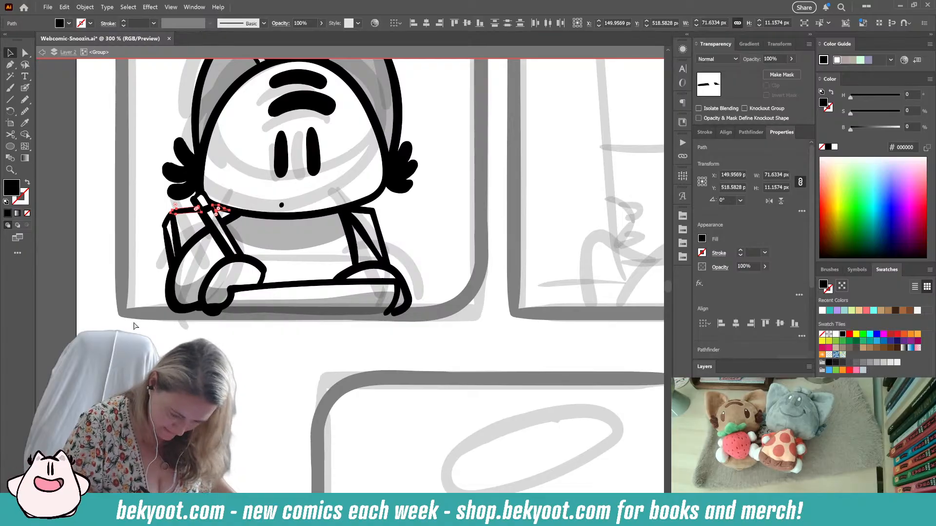
pyautogui.click(230, 341)
# - Leave the cat group's isolation and save the comic file
pyautogui.moveTo(232, 339); pyautogui.dragTo(220, 323)
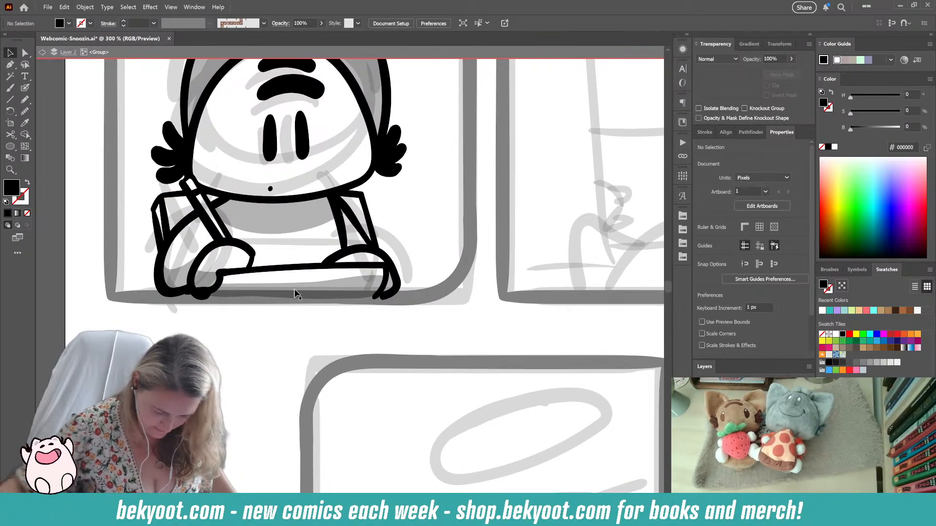
pyautogui.scroll(-2, 307, 205)
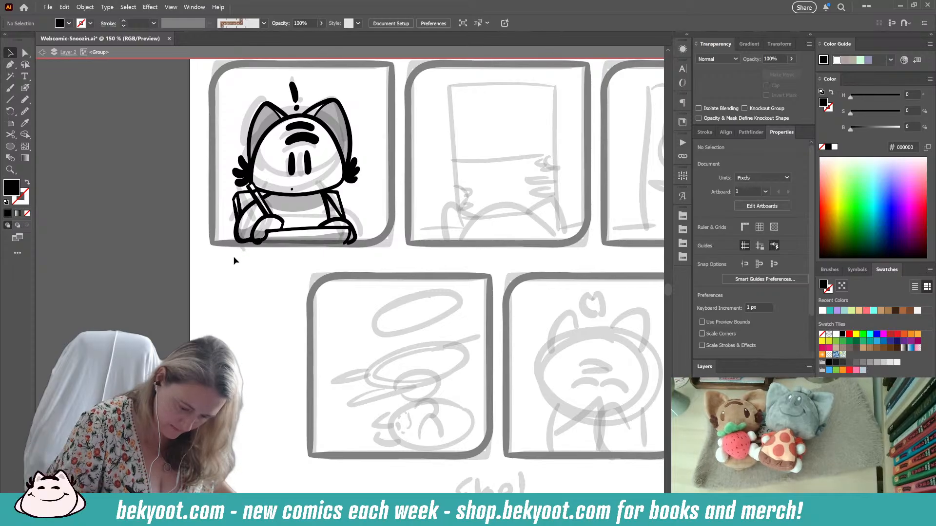
pyautogui.doubleClick(170, 203)
pyautogui.hotkey('ctrl', 's')
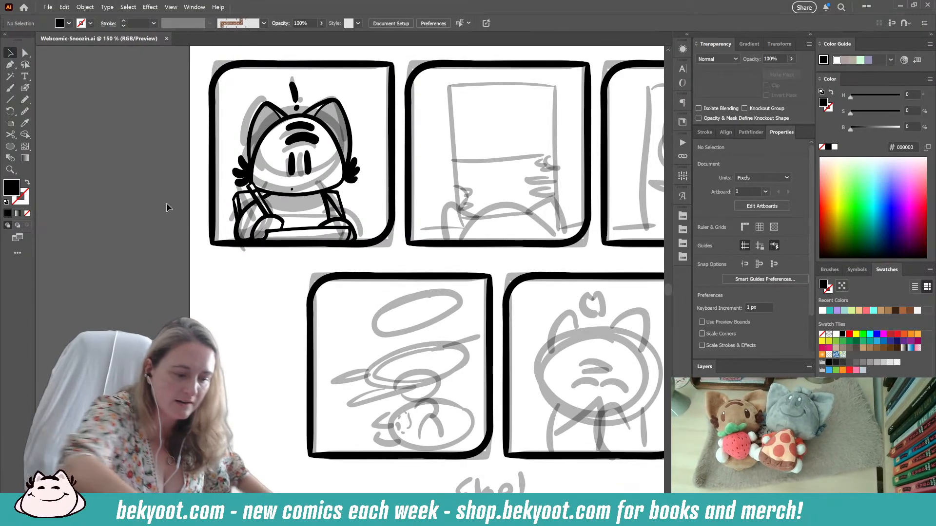
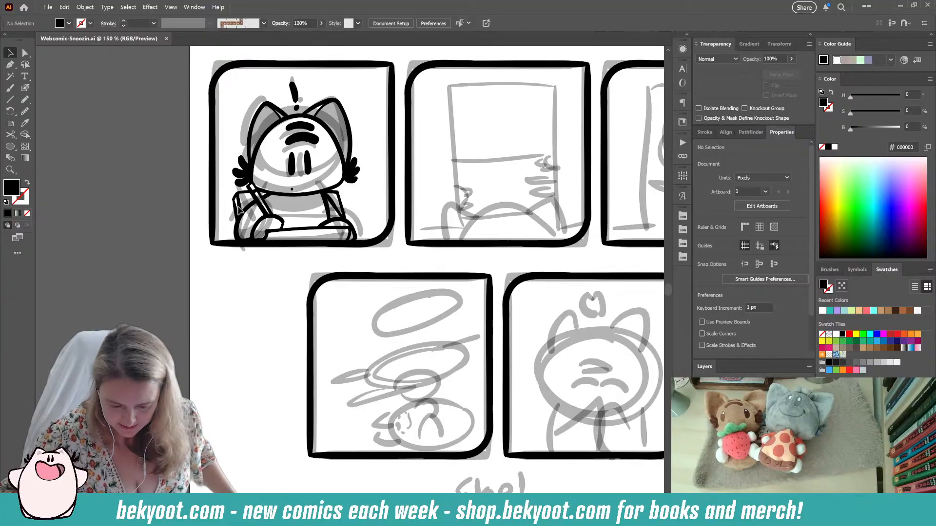
# - Ink the cat's curved head top and left ear along the lower edge of the second panel with the Blob Brush
pyautogui.moveTo(540, 253); pyautogui.dragTo(409, 262)
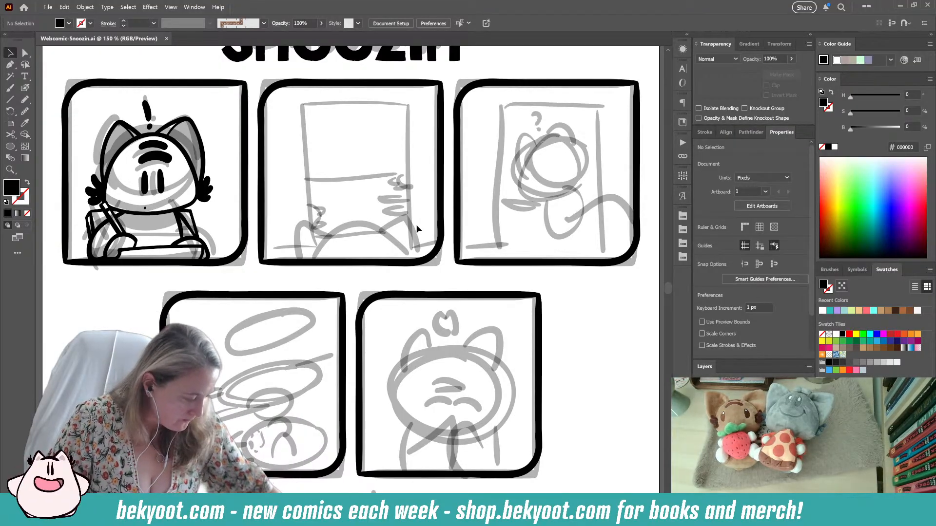
pyautogui.click(26, 87)
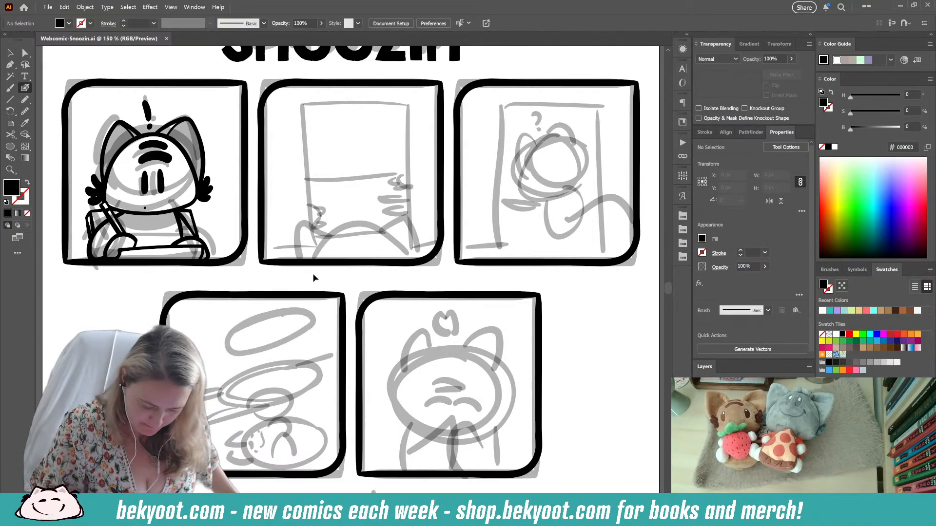
pyautogui.moveTo(329, 287); pyautogui.dragTo(346, 271)
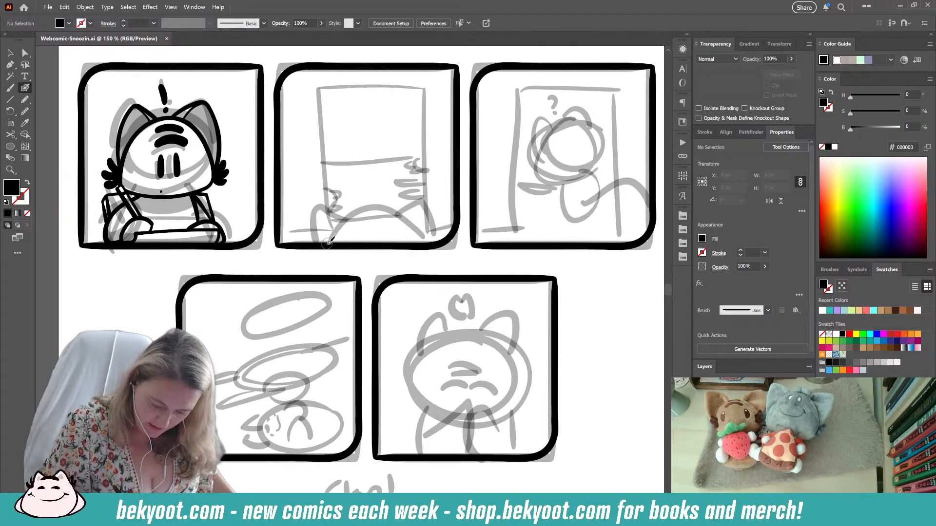
pyautogui.moveTo(329, 242)
pyautogui.mouseDown()
pyautogui.moveTo(361, 205)
pyautogui.moveTo(400, 208)
pyautogui.moveTo(421, 242)
pyautogui.moveTo(359, 207)
pyautogui.moveTo(329, 244)
pyautogui.moveTo(361, 211)
pyautogui.moveTo(415, 235)
pyautogui.mouseUp()
pyautogui.hotkey('ctrl', 'z')
pyautogui.hotkey('ctrl', 'z')
pyautogui.hotkey('ctrl', 'z')
pyautogui.moveTo(331, 243)
pyautogui.mouseDown()
pyautogui.moveTo(360, 212)
pyautogui.moveTo(395, 212)
pyautogui.moveTo(427, 242)
pyautogui.moveTo(425, 230)
pyautogui.moveTo(334, 195)
pyautogui.moveTo(314, 220)
pyautogui.moveTo(313, 243)
pyautogui.mouseUp()
pyautogui.keyDown('ctrl'); pyautogui.click(414, 228); pyautogui.keyUp('ctrl')
pyautogui.keyDown('ctrl'); pyautogui.click(337, 265); pyautogui.keyUp('ctrl')
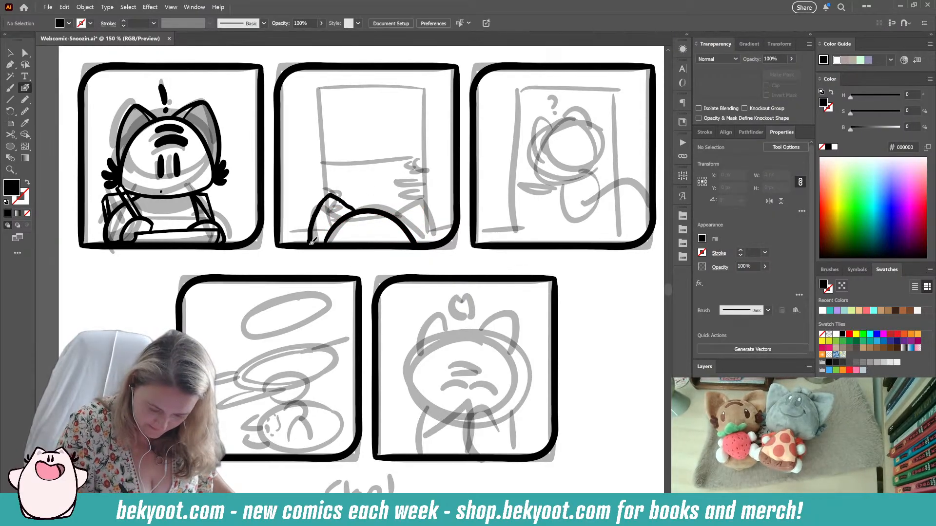
pyautogui.hotkey('ctrl', 'z')
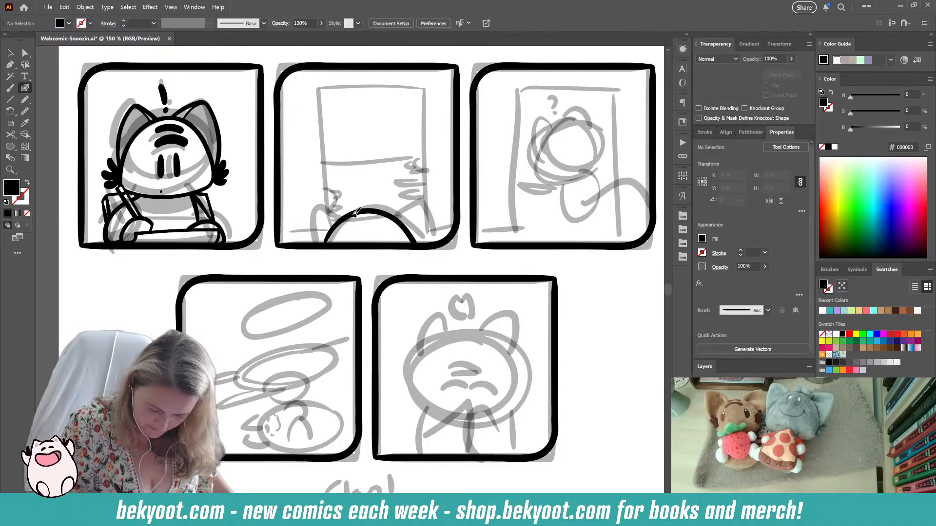
pyautogui.moveTo(355, 213)
pyautogui.mouseDown()
pyautogui.moveTo(332, 197)
pyautogui.moveTo(319, 209)
pyautogui.moveTo(312, 246)
pyautogui.mouseUp()
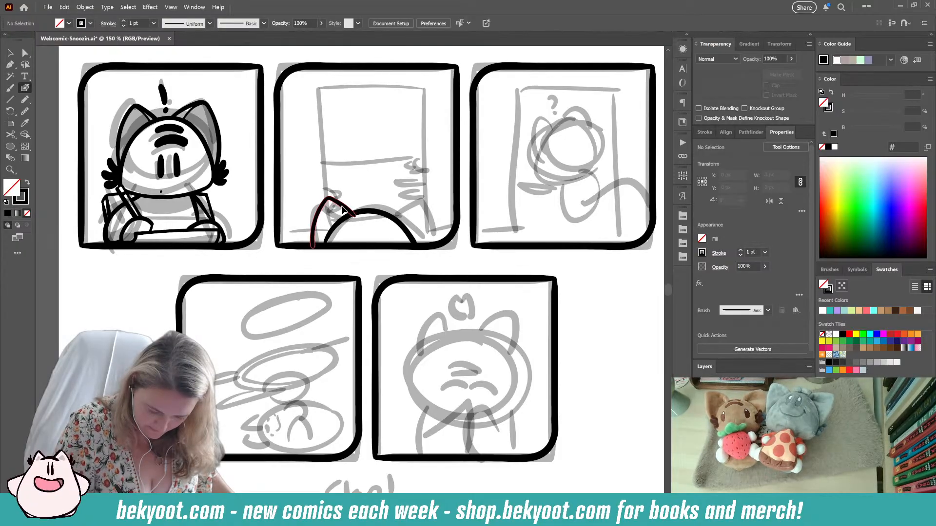
# - Group the second panel's head curve with the left ear and open the group for isolated editing
pyautogui.keyDown('ctrl'); pyautogui.click(342, 207); pyautogui.keyUp('ctrl')
pyautogui.keyDown('ctrl'); pyautogui.keyDown('shift'); pyautogui.click(374, 213); pyautogui.keyUp('shift'); pyautogui.keyUp('ctrl')
pyautogui.hotkey('ctrl', 'g')
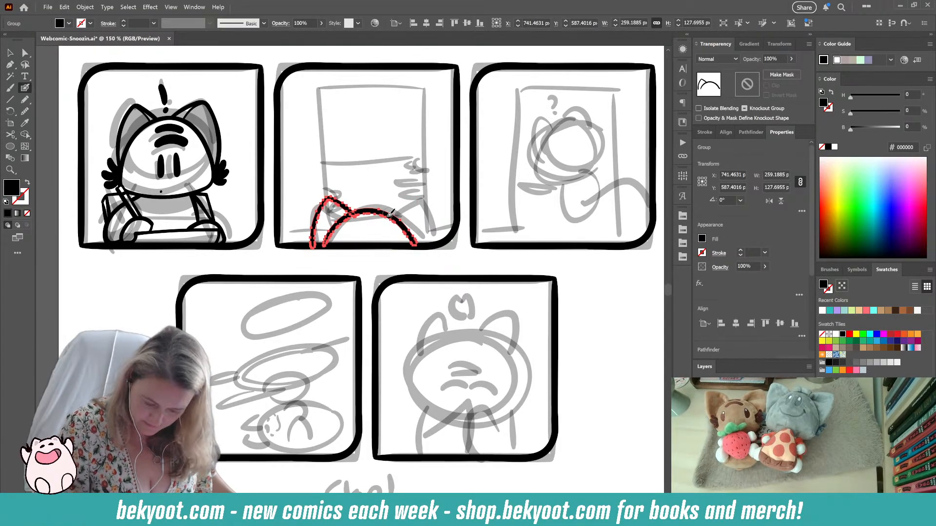
pyautogui.keyDown('ctrl'); pyautogui.doubleClick(390, 213); pyautogui.keyUp('ctrl')
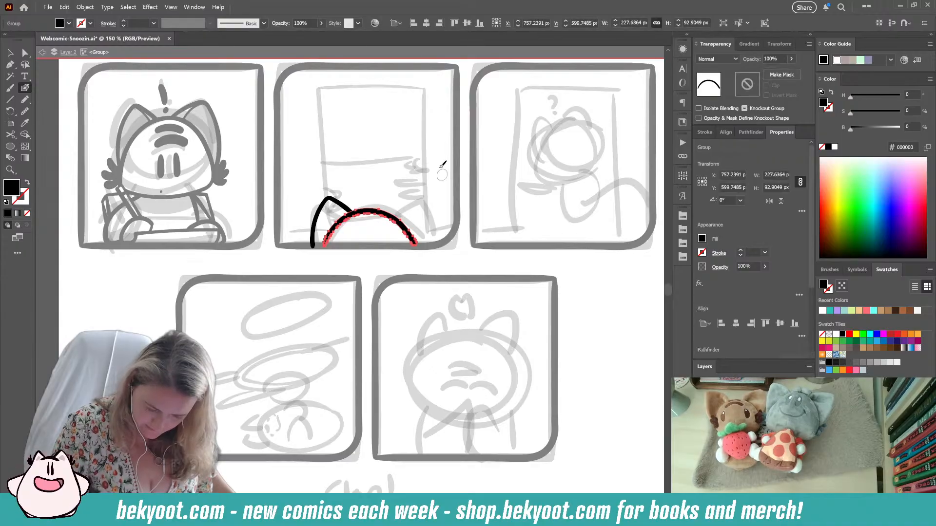
pyautogui.moveTo(451, 84); pyautogui.dragTo(450, 84)
pyautogui.keyDown('ctrl'); pyautogui.click(342, 206); pyautogui.keyUp('ctrl')
pyautogui.hotkey('ctrl', 'shift', 'a')
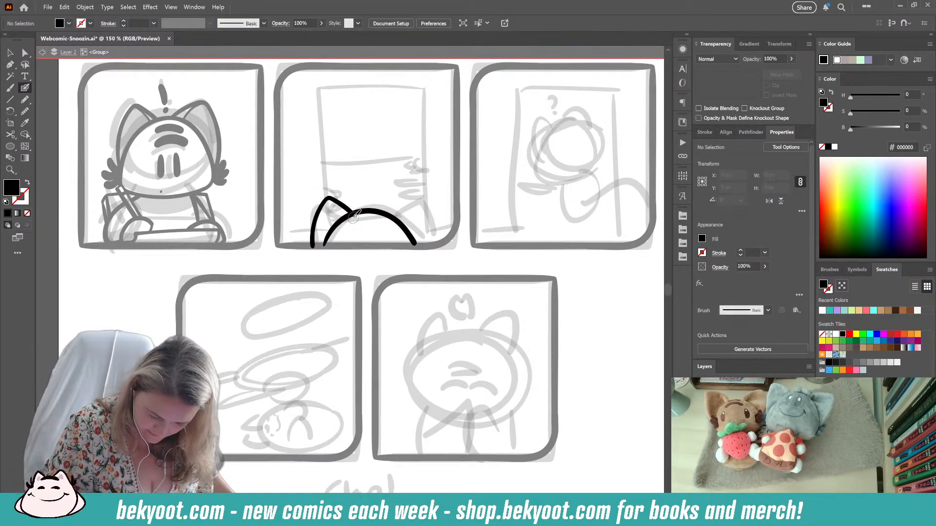
# - Ink the left ear's inner line, then the right ear's outline and inner line over the second panel's sketch
pyautogui.moveTo(349, 238); pyautogui.dragTo(344, 246)
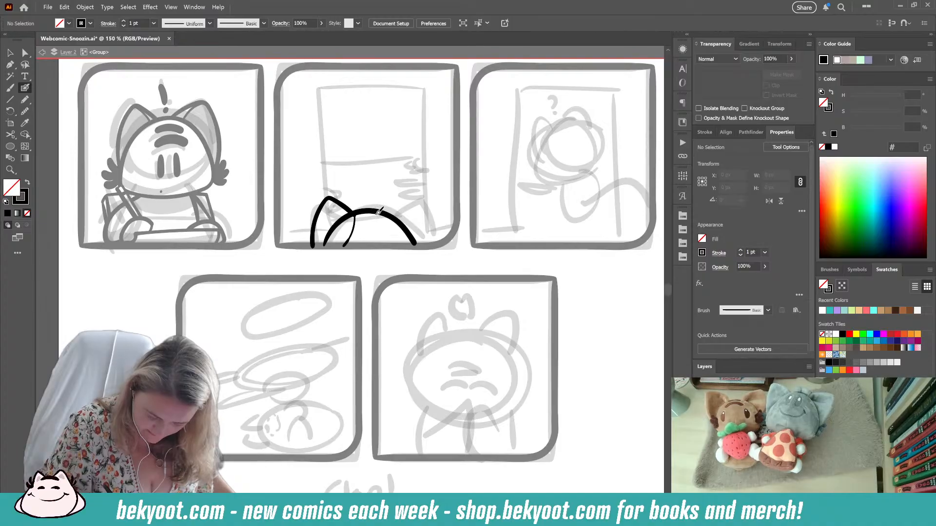
pyautogui.moveTo(403, 196); pyautogui.dragTo(429, 244)
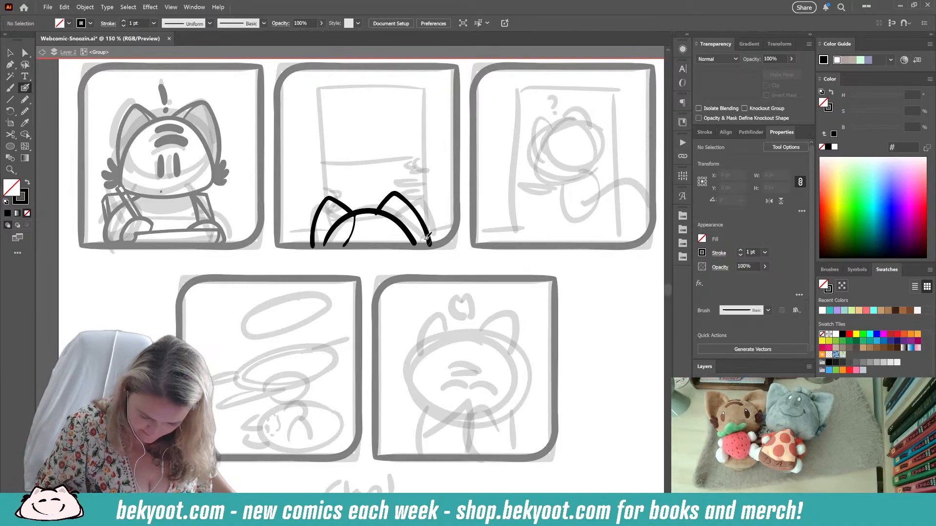
pyautogui.hotkey('ctrl', 'z')
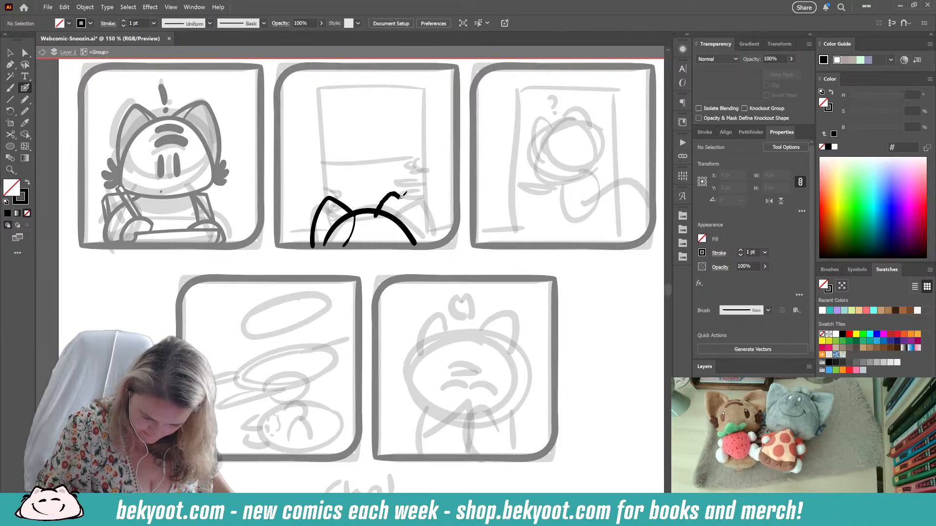
pyautogui.moveTo(403, 196)
pyautogui.mouseDown()
pyautogui.moveTo(425, 244)
pyautogui.moveTo(377, 221)
pyautogui.moveTo(387, 245)
pyautogui.mouseUp()
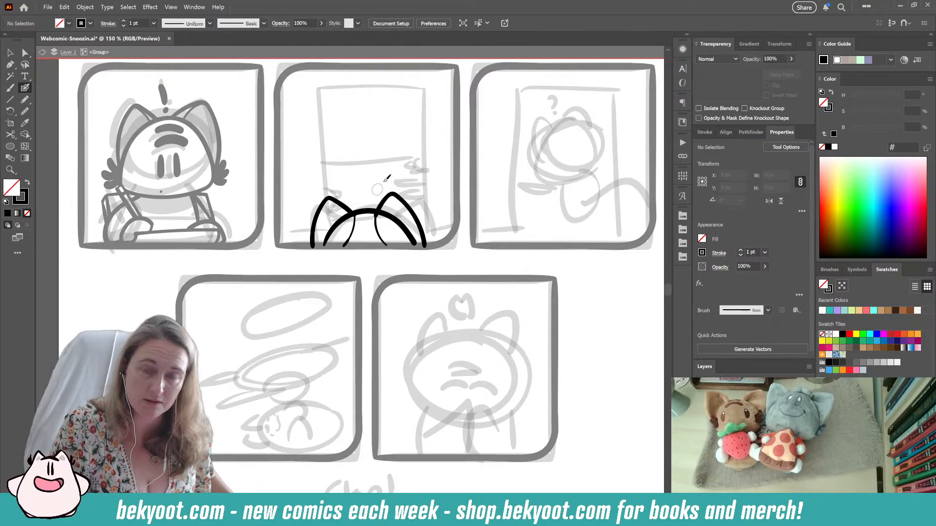
# - Try erasing the head curve's ends inside both ears and deleting the right ear's inner line
pyautogui.keyDown('ctrl'); pyautogui.click(400, 218); pyautogui.keyUp('ctrl')
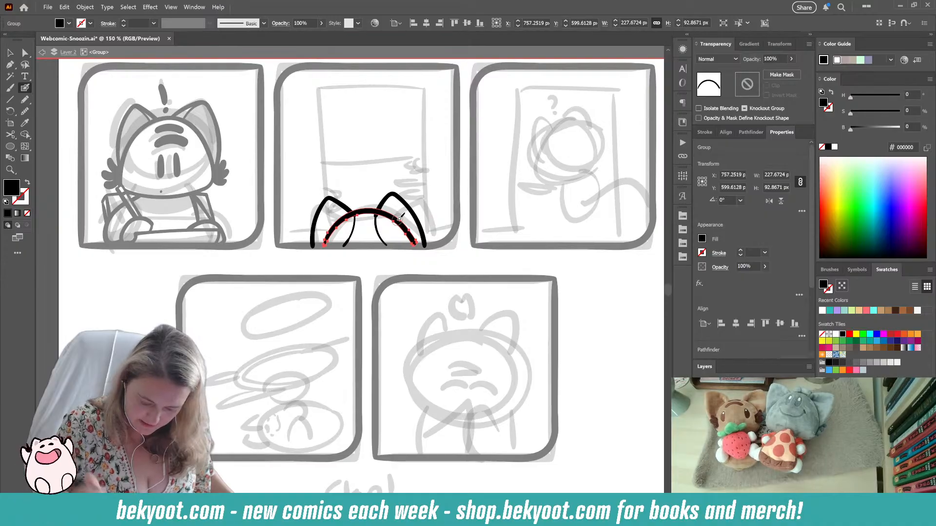
pyautogui.moveTo(415, 242); pyautogui.dragTo(390, 214)
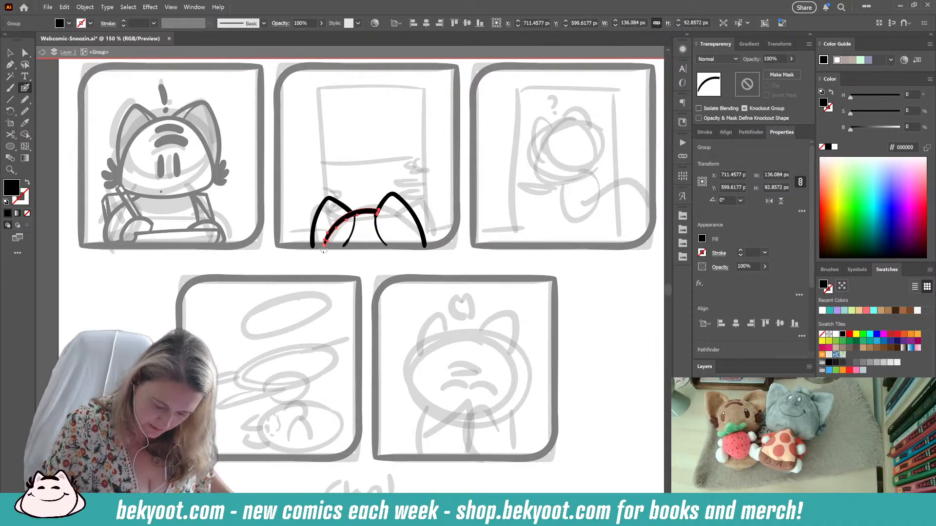
pyautogui.moveTo(323, 249)
pyautogui.mouseDown()
pyautogui.moveTo(333, 226)
pyautogui.moveTo(354, 219)
pyautogui.mouseUp()
pyautogui.keyDown('ctrl'); pyautogui.click(377, 267); pyautogui.keyUp('ctrl')
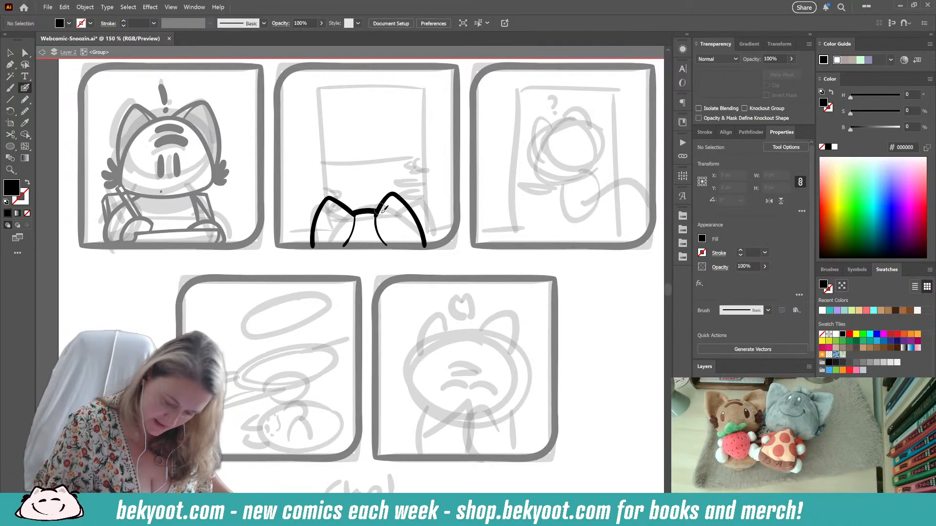
pyautogui.keyDown('ctrl'); pyautogui.click(385, 201); pyautogui.keyUp('ctrl')
pyautogui.keyDown('ctrl'); pyautogui.click(380, 237); pyautogui.keyUp('ctrl')
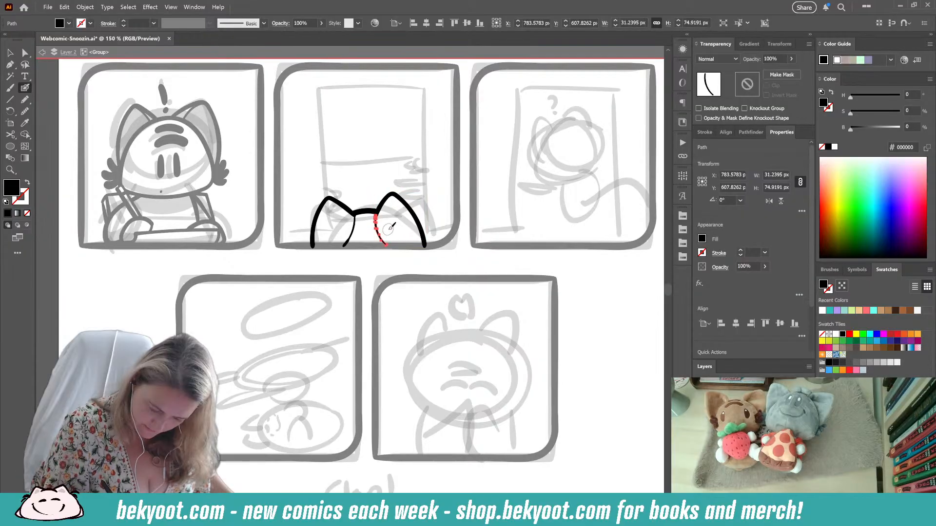
pyautogui.press('Delete')
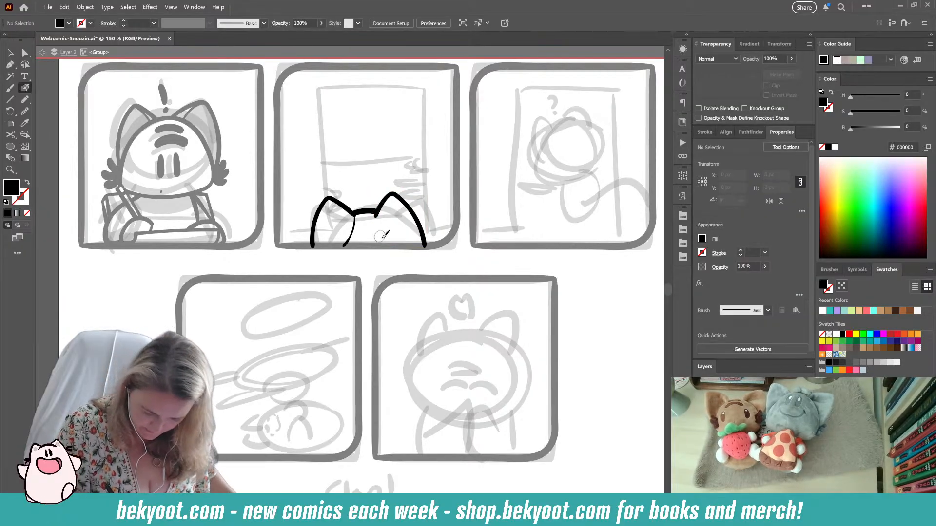
# - Undo the head curve erasing and the deletion of the right ear's inner line
pyautogui.hotkey('ctrl', 'z')
pyautogui.hotkey('ctrl', 'z')
pyautogui.hotkey('ctrl', 'z')
pyautogui.hotkey('ctrl', 'z')
pyautogui.hotkey('ctrl', 'z')
pyautogui.hotkey('ctrl', 'z')
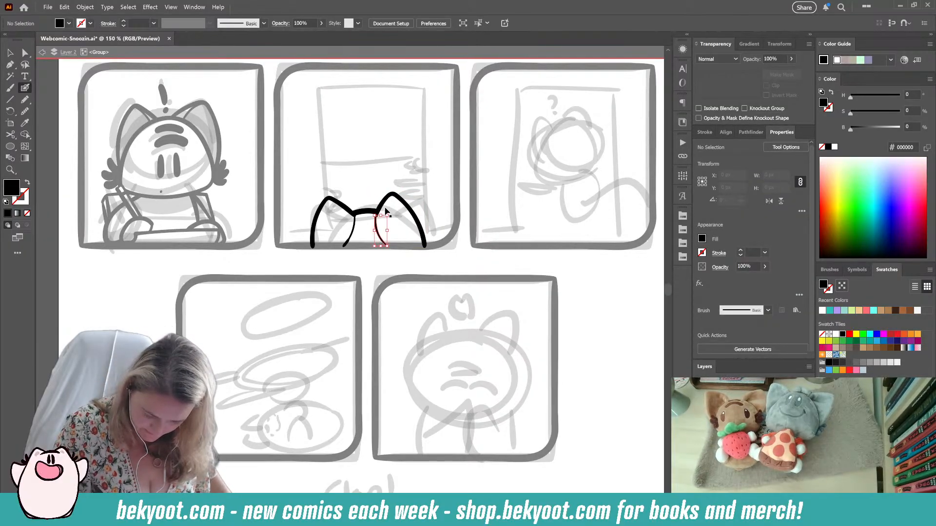
# - Delete the right ear's inner line and rotate the ear's outline about 4° clockwise
pyautogui.keyDown('ctrl'); pyautogui.click(372, 273); pyautogui.keyUp('ctrl')
pyautogui.keyDown('ctrl'); pyautogui.click(379, 231); pyautogui.keyUp('ctrl')
pyautogui.press('Delete')
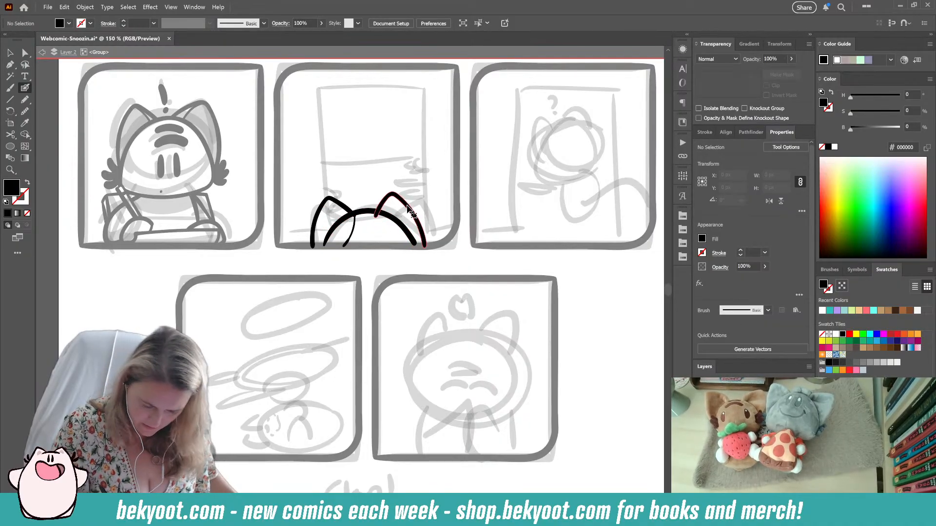
pyautogui.keyDown('ctrl'); pyautogui.click(408, 206); pyautogui.keyUp('ctrl')
pyautogui.moveTo(408, 203); pyautogui.dragTo(410, 202)
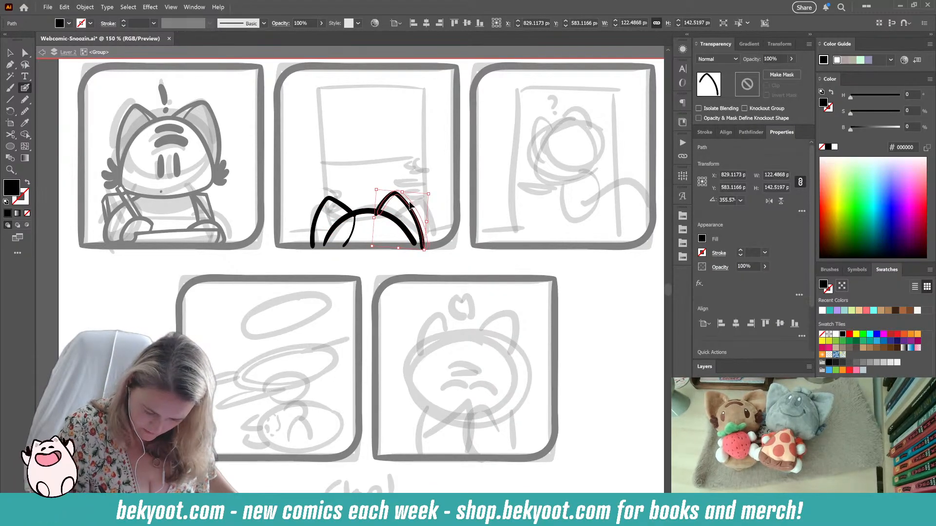
pyautogui.keyDown('ctrl'); pyautogui.click(382, 196); pyautogui.keyUp('ctrl')
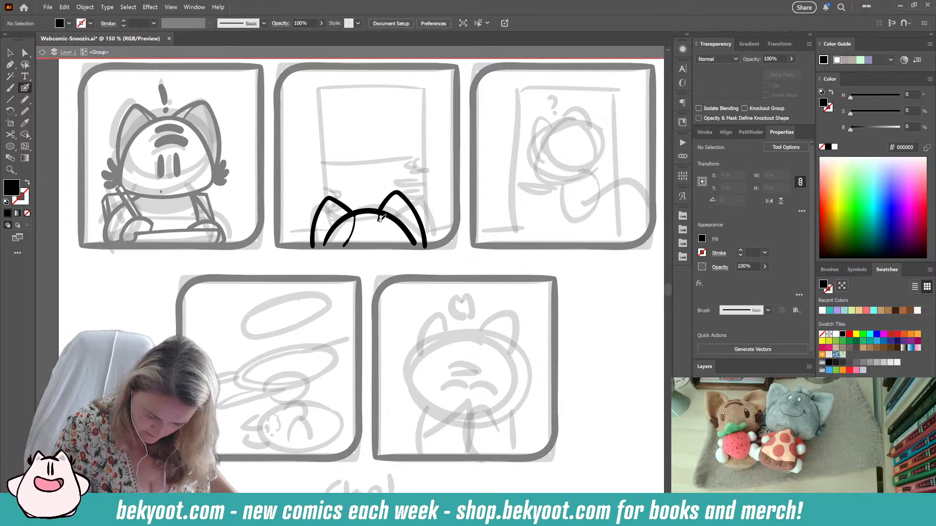
# - Redraw the right ear's inner line and erase the head curve where it runs inside both ears
pyautogui.hotkey('shift', 'x')
pyautogui.moveTo(378, 228); pyautogui.dragTo(383, 236)
pyautogui.keyDown('ctrl'); pyautogui.click(413, 243); pyautogui.keyUp('ctrl')
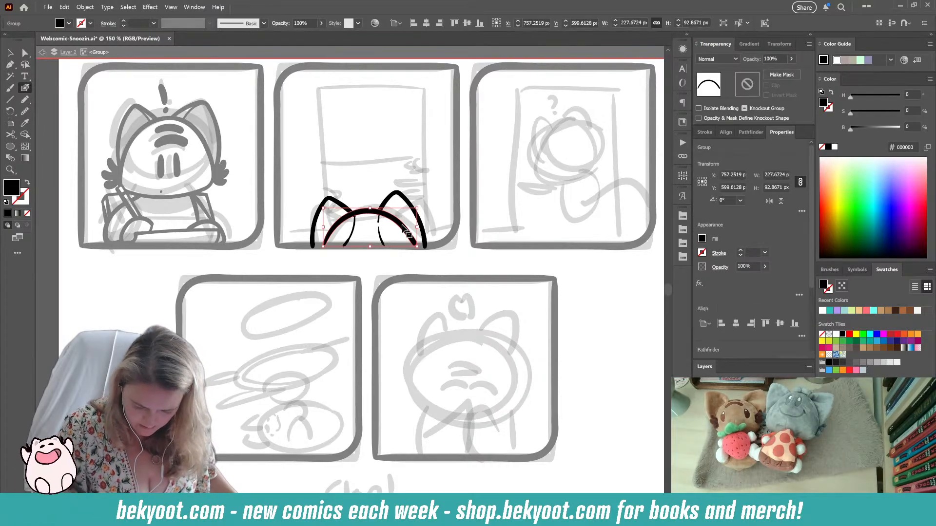
pyautogui.moveTo(412, 243); pyautogui.dragTo(383, 215)
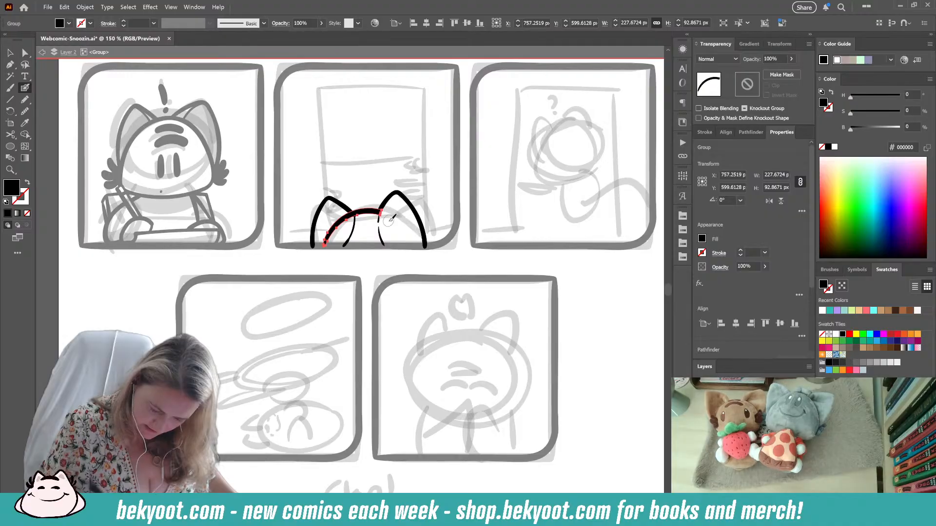
pyautogui.keyDown('ctrl'); pyautogui.click(372, 268); pyautogui.keyUp('ctrl')
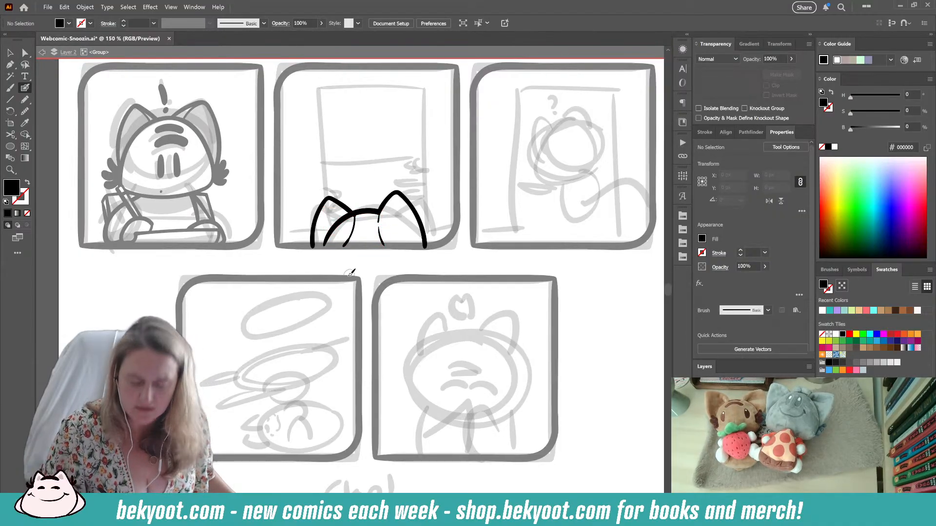
pyautogui.keyDown('ctrl'); pyautogui.click(344, 222); pyautogui.keyUp('ctrl')
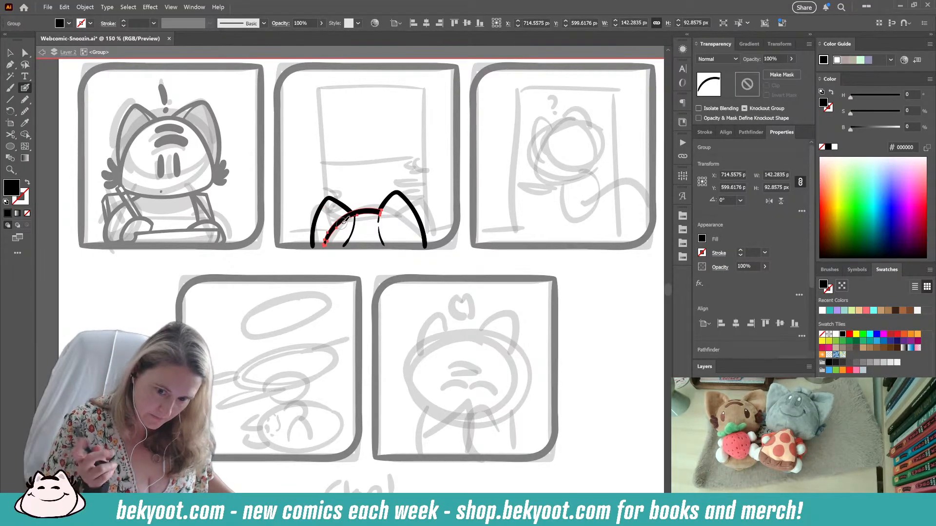
pyautogui.moveTo(324, 242); pyautogui.dragTo(352, 217)
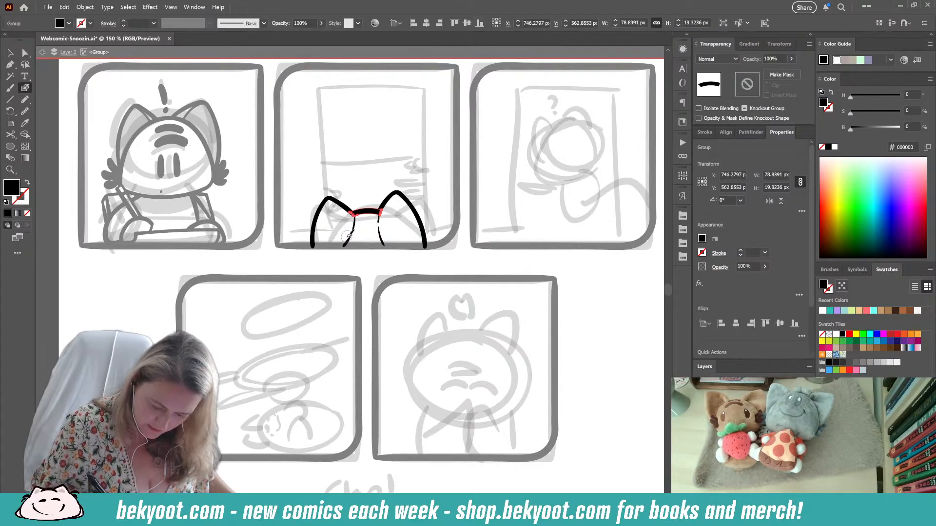
pyautogui.keyDown('ctrl'); pyautogui.click(372, 262); pyautogui.keyUp('ctrl')
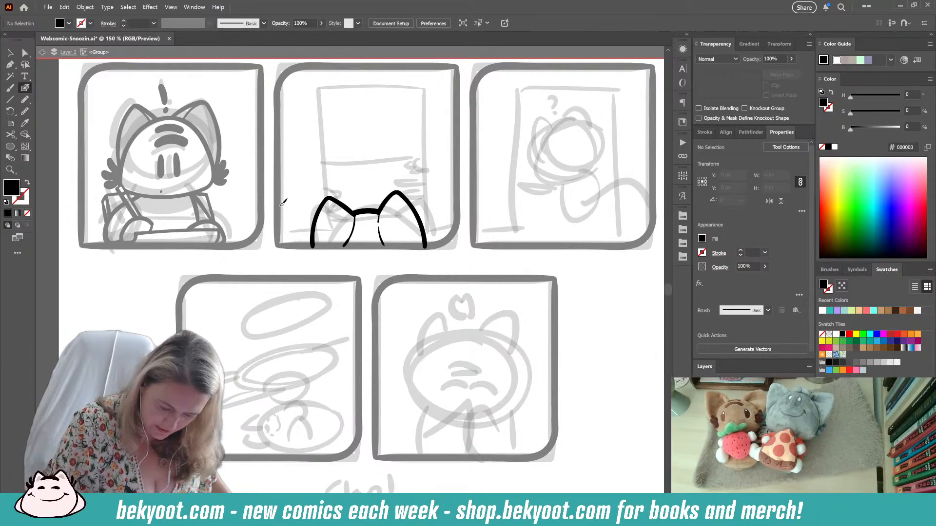
# - Draw a horizontal line across panel two behind the ears and a vertical left frame edge about 315 px tall up from it
pyautogui.moveTo(279, 207)
pyautogui.mouseDown()
pyautogui.moveTo(456, 206)
pyautogui.moveTo(449, 205)
pyautogui.mouseUp()
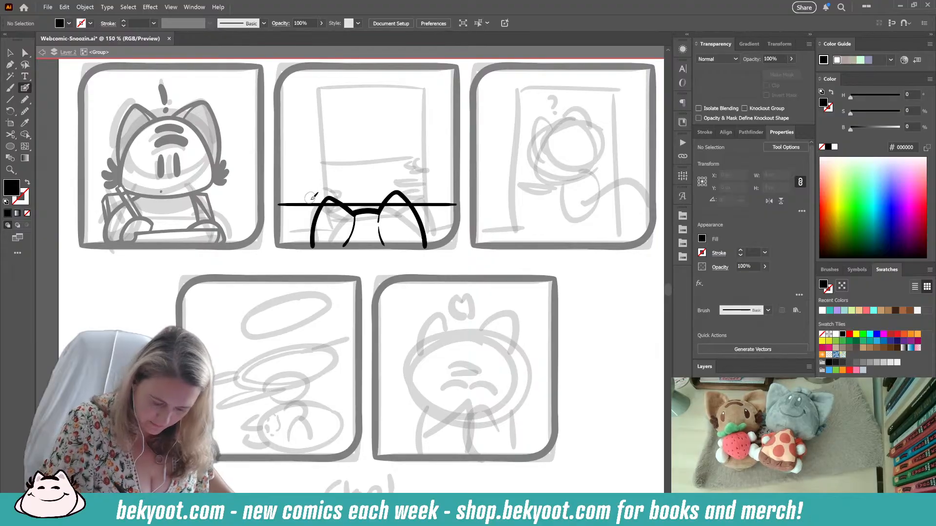
pyautogui.moveTo(315, 171); pyautogui.dragTo(315, 155)
pyautogui.hotkey('ctrl', 'z')
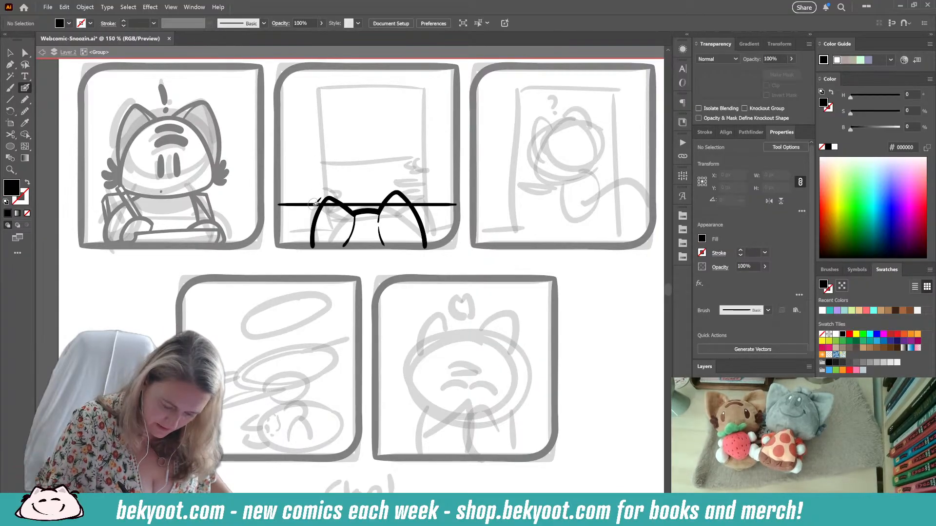
pyautogui.moveTo(314, 202); pyautogui.dragTo(317, 75)
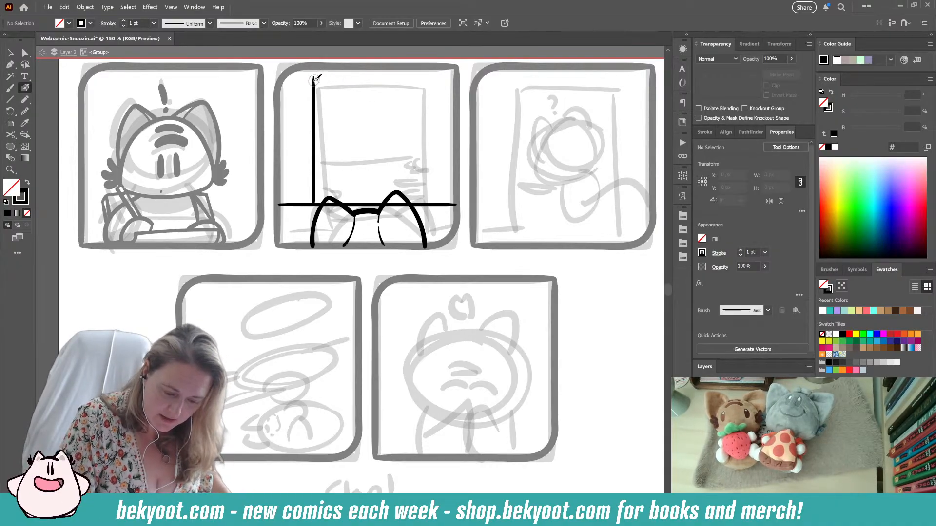
# - Try a top frame edge running from the upper end of the vertical line, and delete it
pyautogui.moveTo(322, 75); pyautogui.dragTo(395, 80)
pyautogui.press('z')
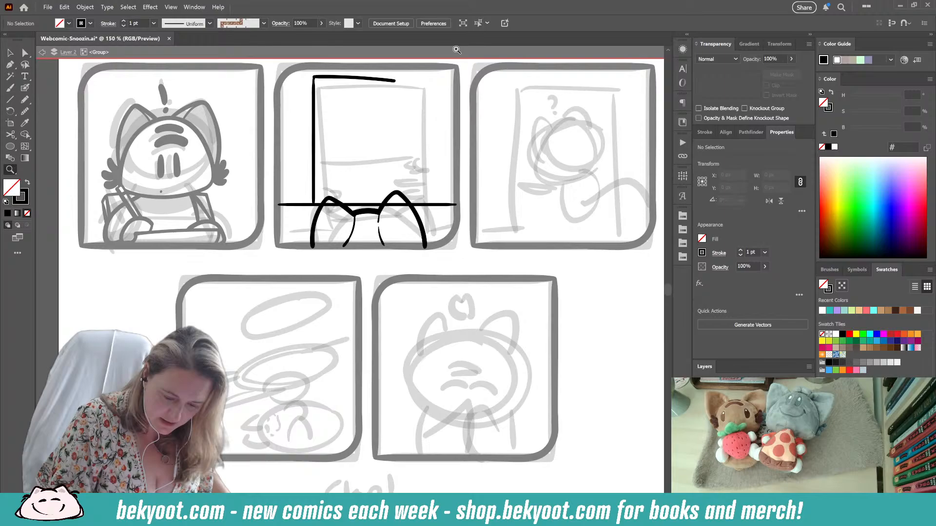
pyautogui.click(9, 52)
pyautogui.click(368, 80)
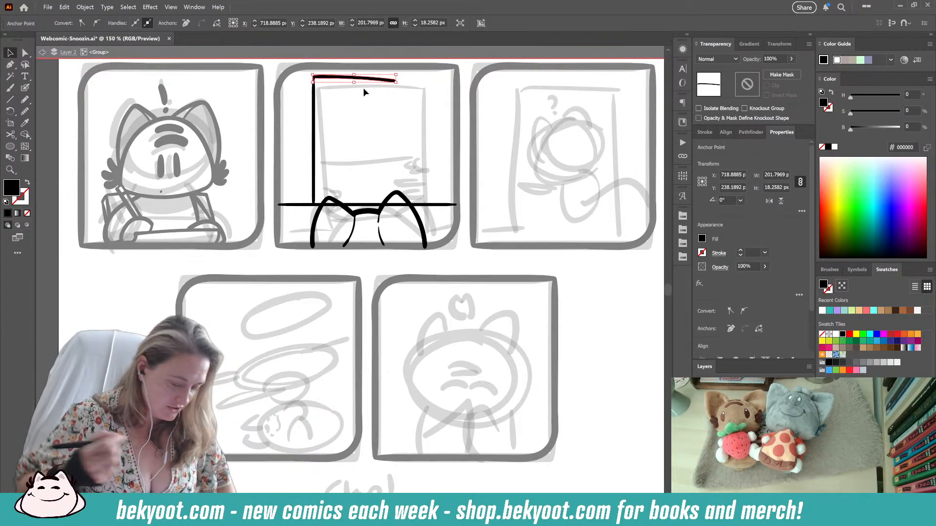
pyautogui.press('Delete')
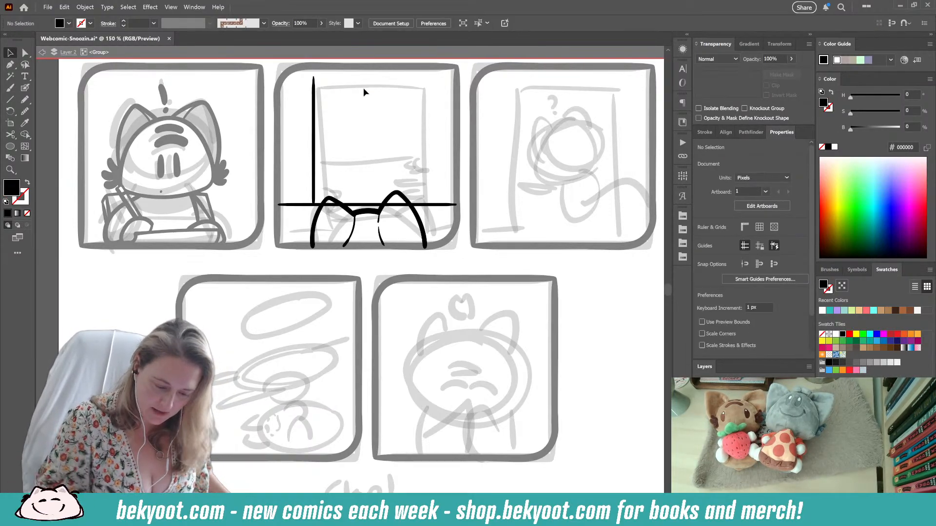
# - Draw the frame's straight top edge about 237 px wide, starting at the upper end of the vertical line
pyautogui.click(25, 87)
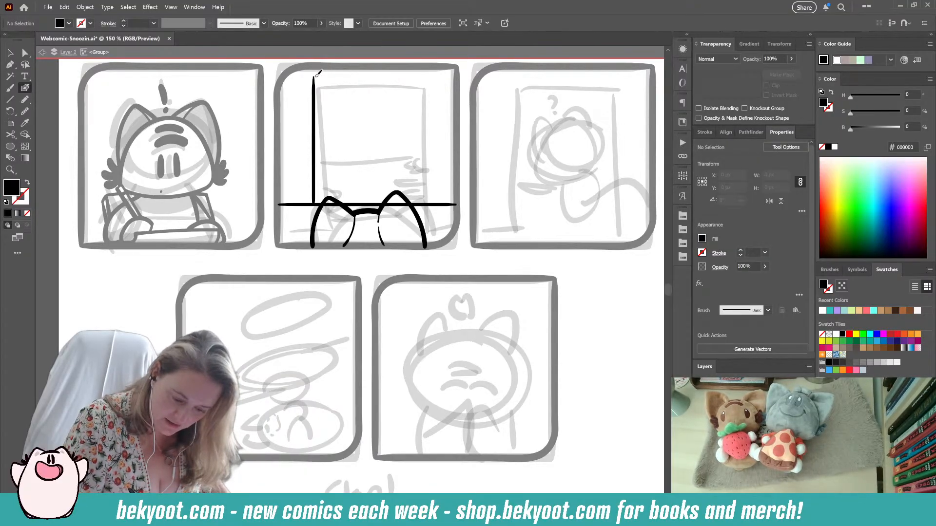
pyautogui.press('z')
pyautogui.moveTo(315, 78); pyautogui.dragTo(320, 75)
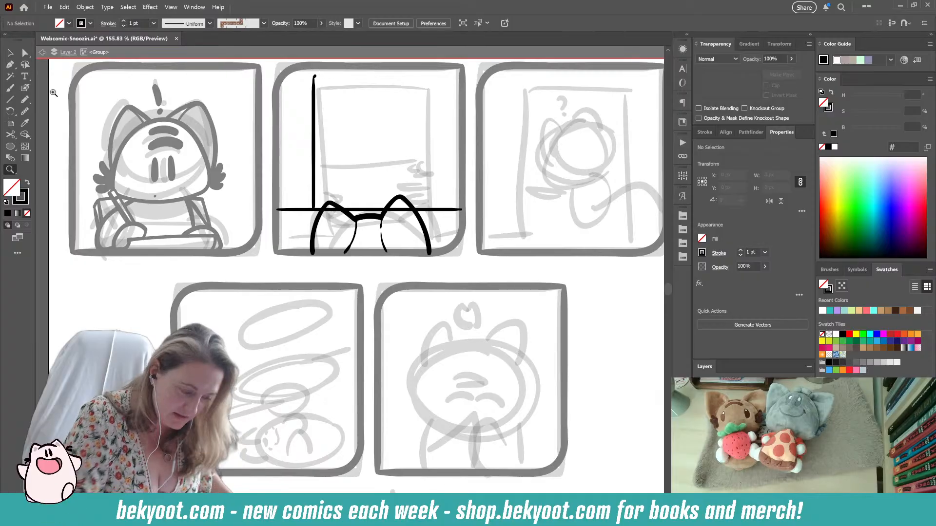
pyautogui.click(10, 53)
pyautogui.hotkey('shift', 'x')
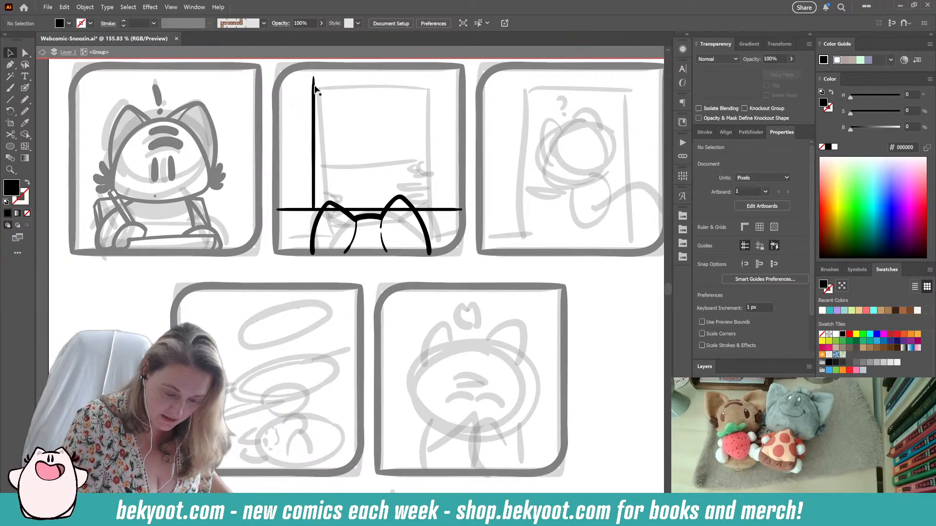
pyautogui.click(25, 89)
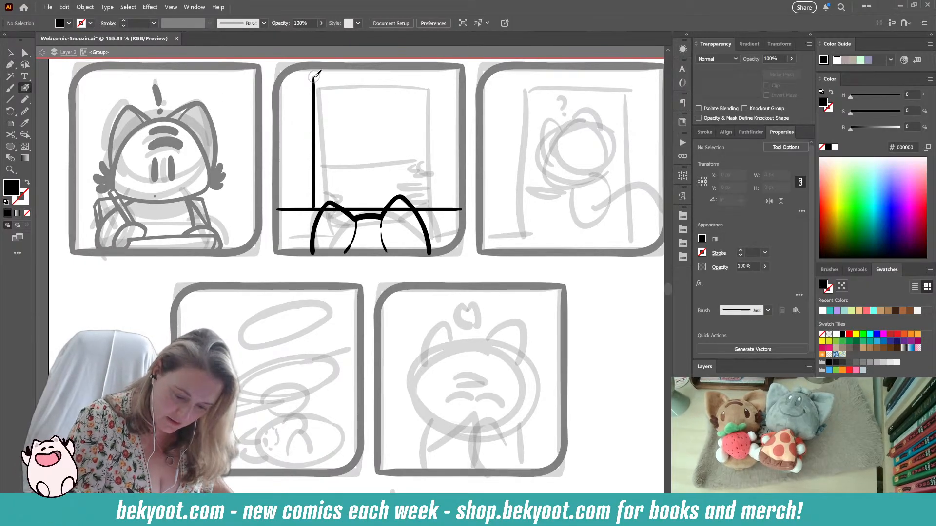
pyautogui.moveTo(314, 77); pyautogui.dragTo(417, 77)
pyautogui.hotkey('shift', 'x')
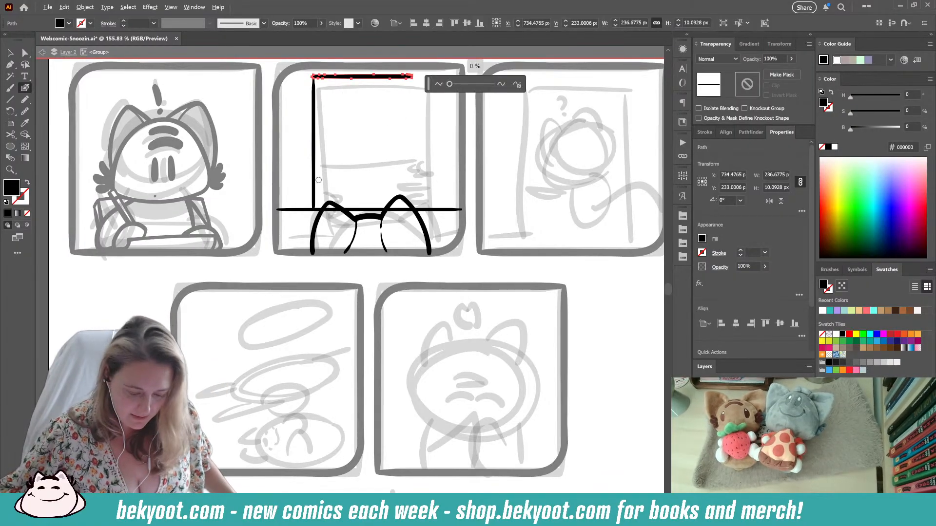
# - Try to thicken the frame's left edge with extra brush strokes along it
pyautogui.hotkey('ctrl', '+')
pyautogui.scroll(3, 361, 160)
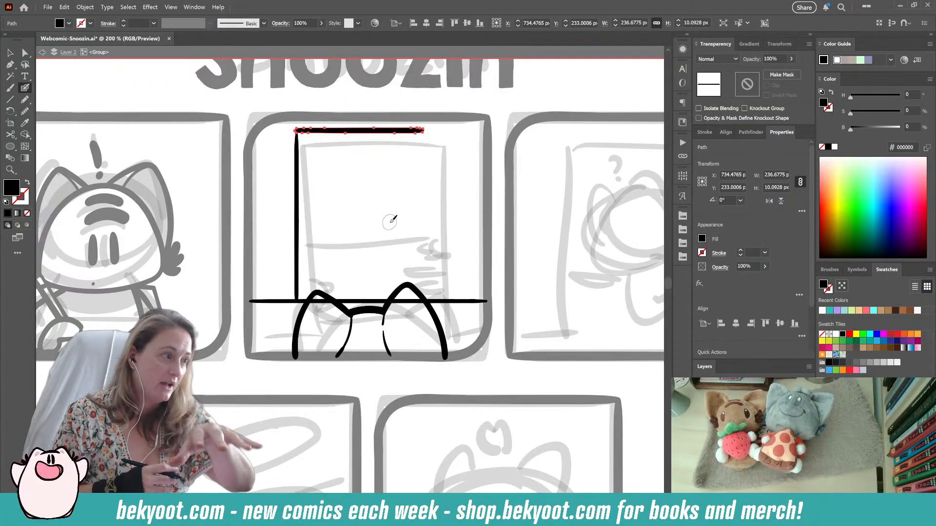
pyautogui.keyDown('ctrl'); pyautogui.click(313, 172); pyautogui.keyUp('ctrl')
pyautogui.keyDown('ctrl'); pyautogui.click(297, 163); pyautogui.keyUp('ctrl')
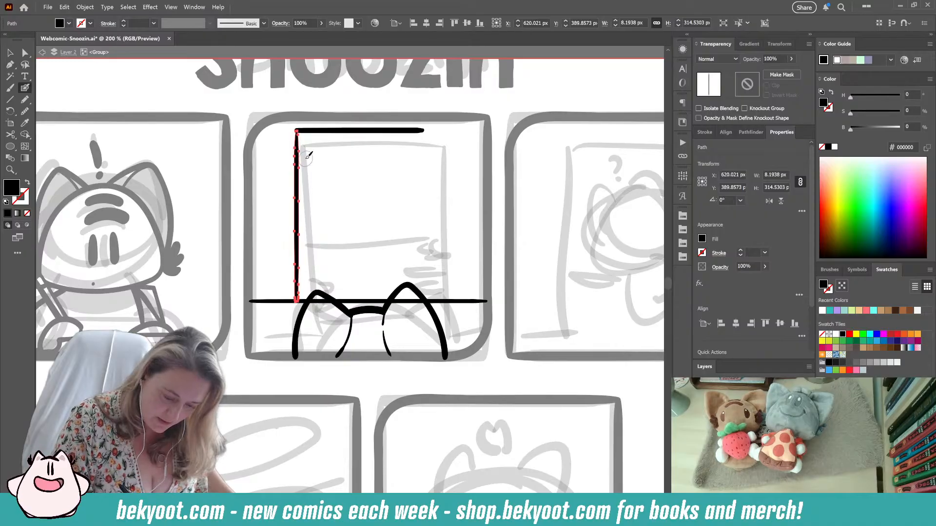
pyautogui.moveTo(300, 216); pyautogui.dragTo(301, 216)
pyautogui.moveTo(297, 168); pyautogui.dragTo(296, 168)
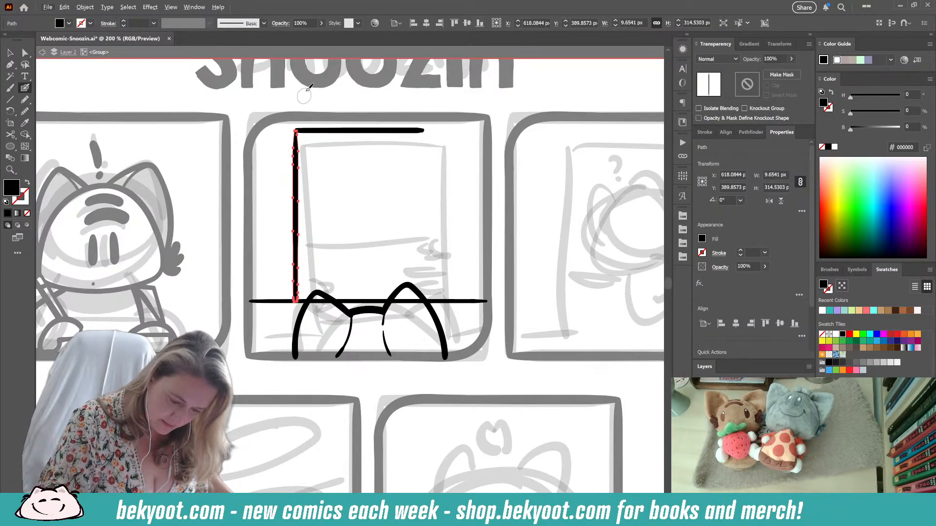
# - Delete the frame's left edge and redraw it thicker, about 320 px tall, from the top edge to the horizontal line
pyautogui.click(10, 52)
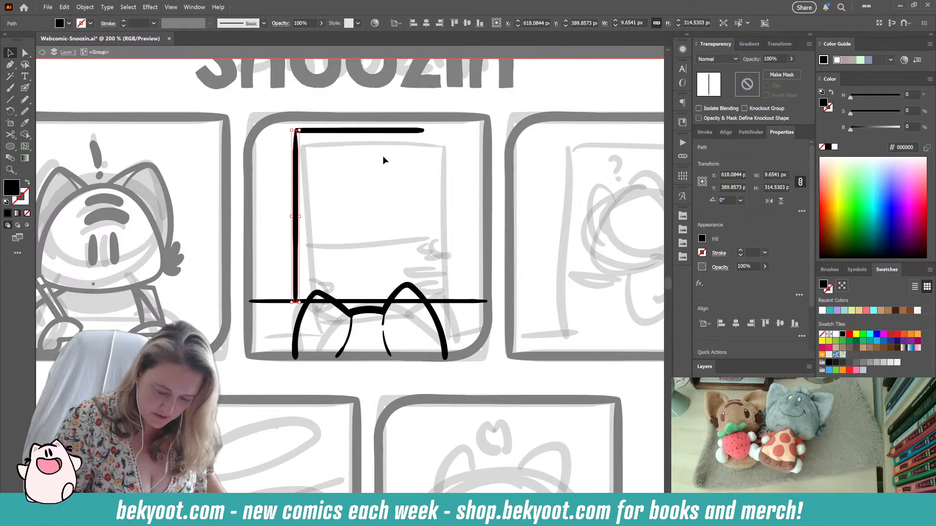
pyautogui.press('Delete')
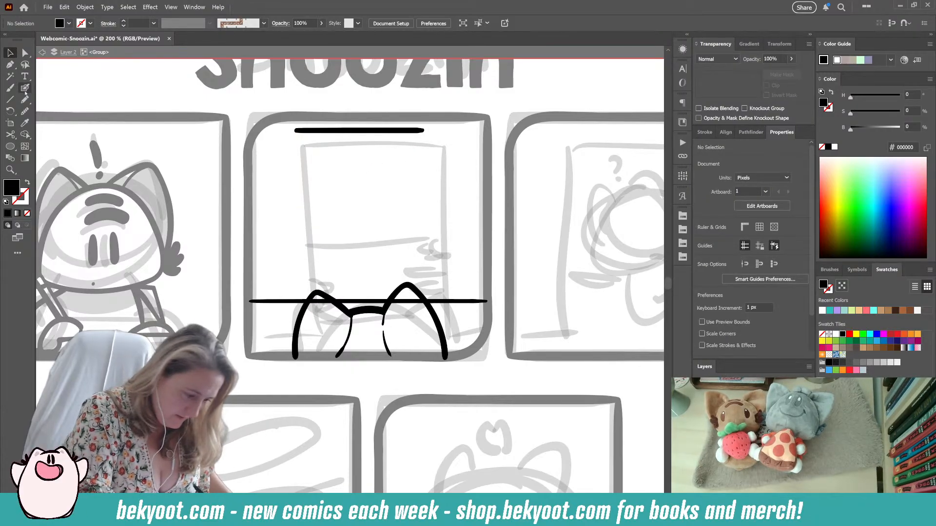
pyautogui.click(25, 88)
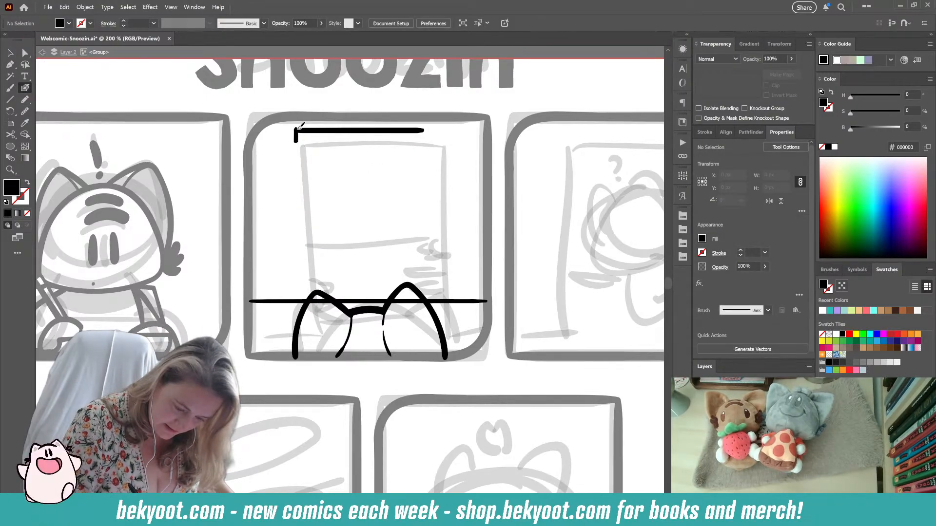
pyautogui.moveTo(299, 127); pyautogui.dragTo(296, 298)
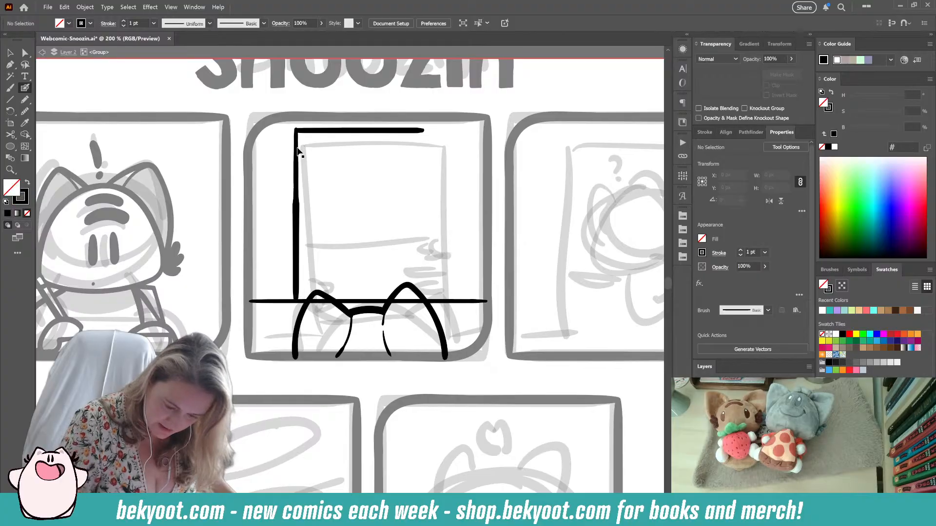
pyautogui.hotkey('ctrl', 'z')
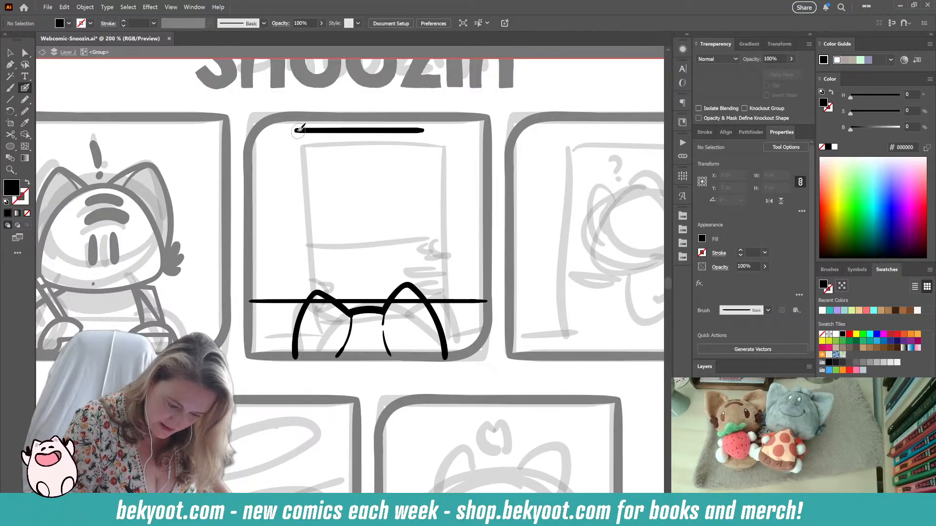
pyautogui.moveTo(295, 129)
pyautogui.mouseDown()
pyautogui.moveTo(297, 284)
pyautogui.moveTo(306, 125)
pyautogui.moveTo(296, 147)
pyautogui.moveTo(299, 291)
pyautogui.mouseUp()
pyautogui.hotkey('ctrl', 'z')
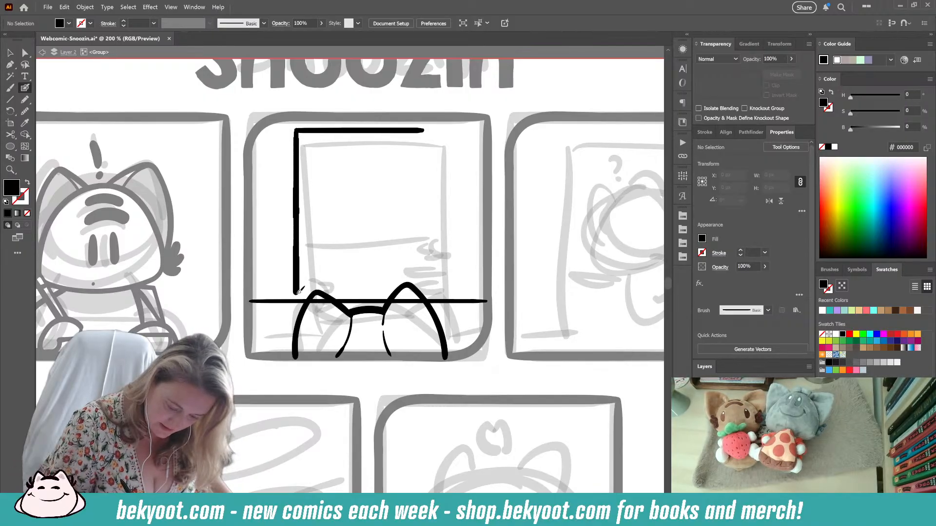
pyautogui.hotkey('ctrl', 'z')
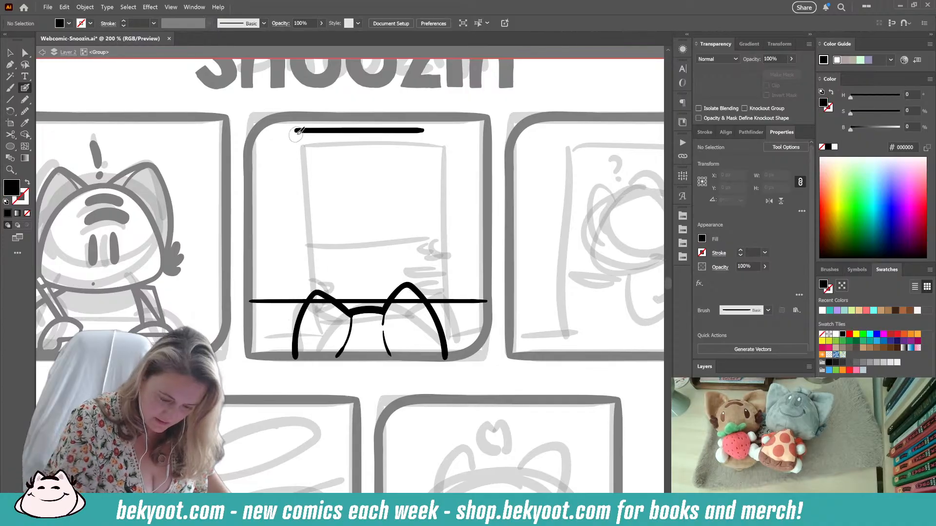
pyautogui.moveTo(298, 129); pyautogui.dragTo(299, 293)
pyautogui.hotkey('shift', 'x')
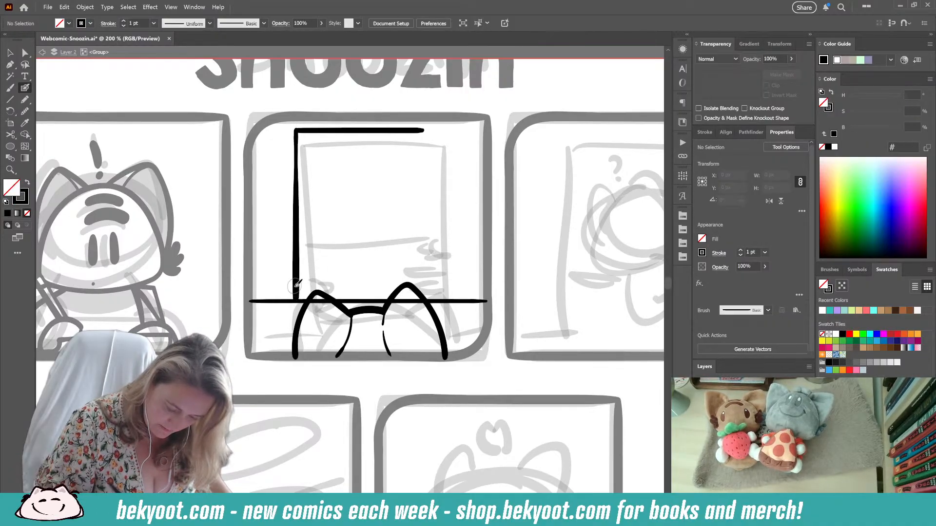
# - Copy the frame's left edge to the right end of the top edge
pyautogui.press('v')
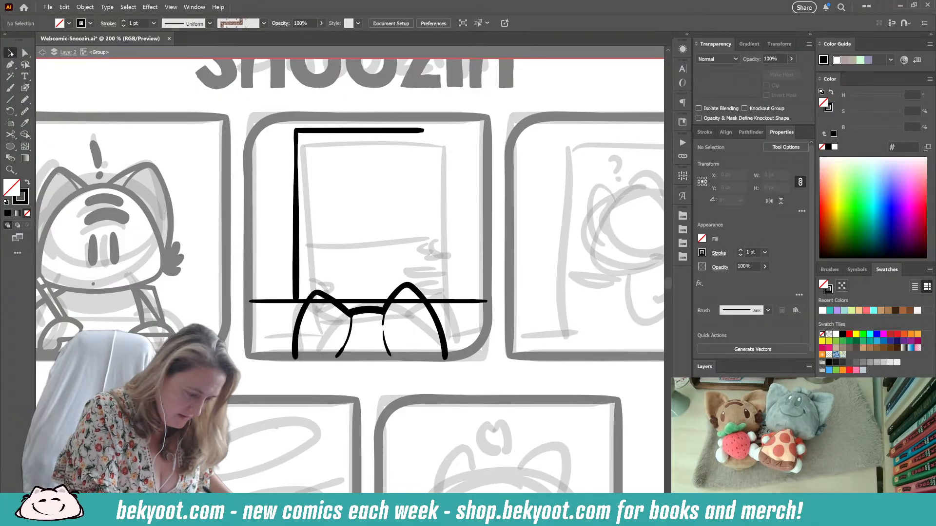
pyautogui.click(296, 240)
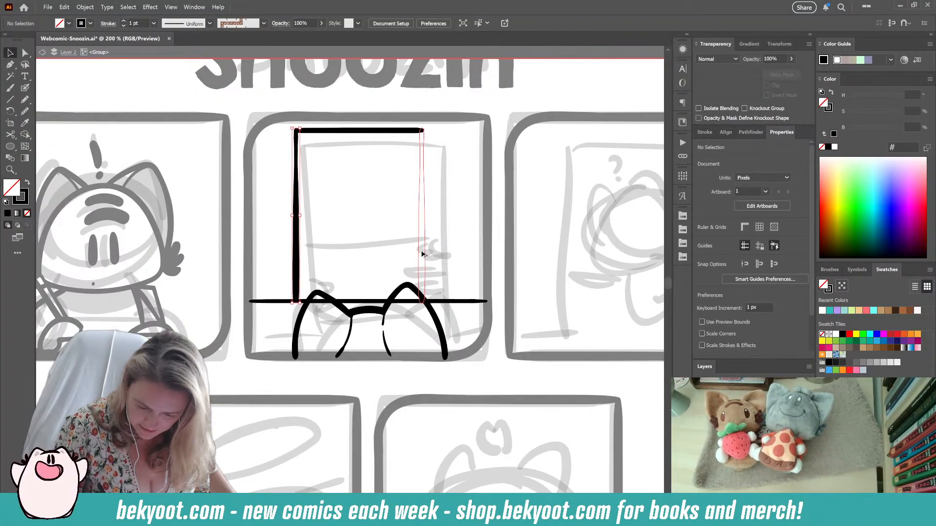
pyautogui.click(421, 251)
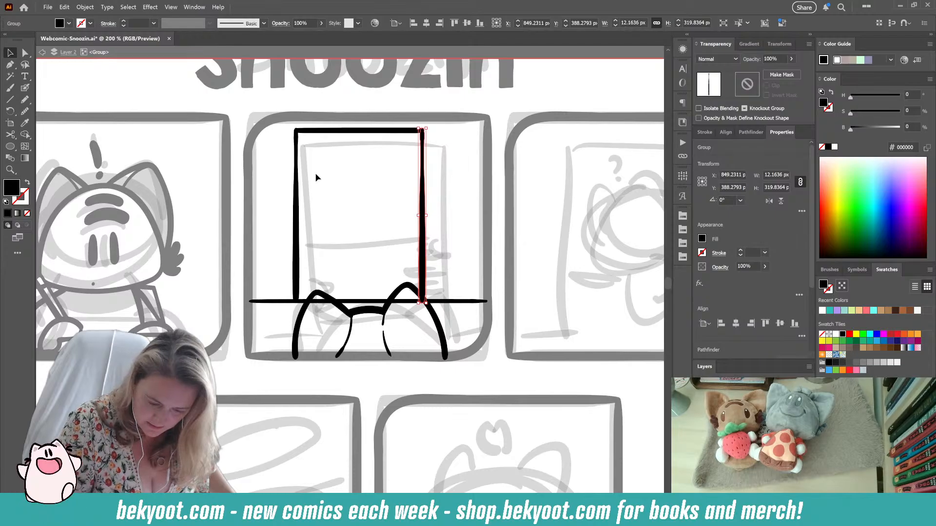
# - Select both vertical frame edges together and smooth them by about 2%
pyautogui.keyDown('shift'); pyautogui.click(297, 148); pyautogui.keyUp('shift')
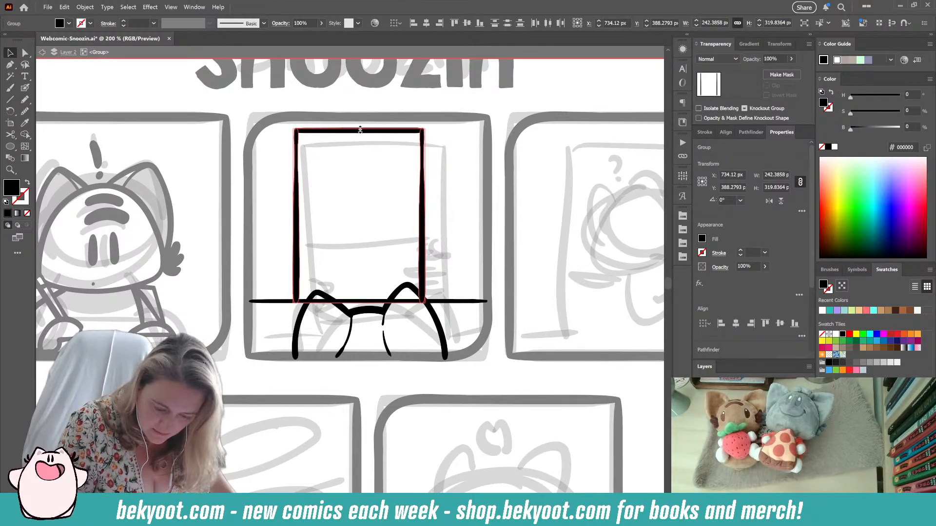
pyautogui.click(290, 197)
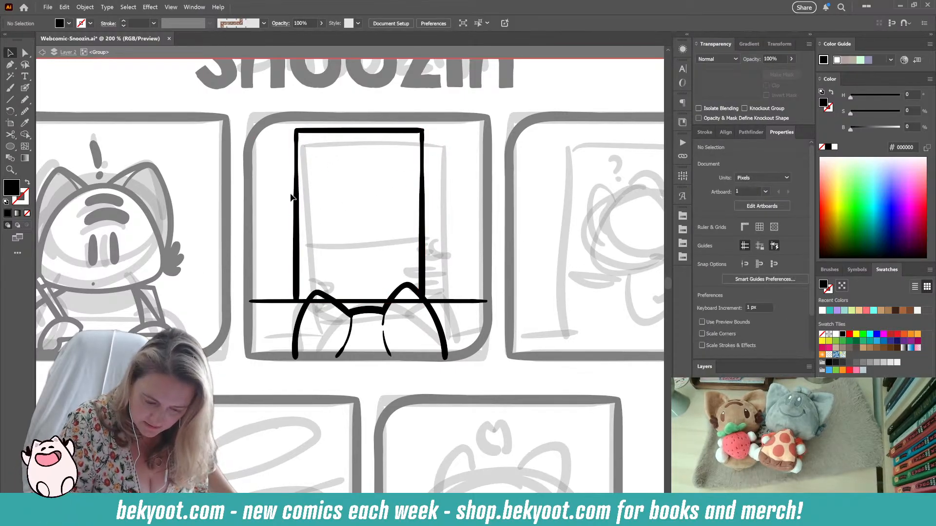
pyautogui.click(423, 152)
pyautogui.keyDown('shift'); pyautogui.click(295, 164); pyautogui.keyUp('shift')
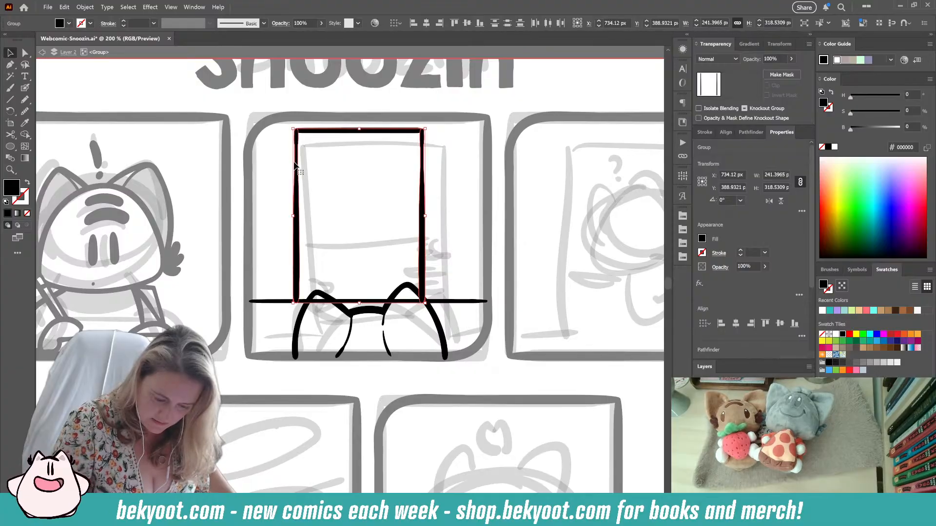
pyautogui.click(28, 89)
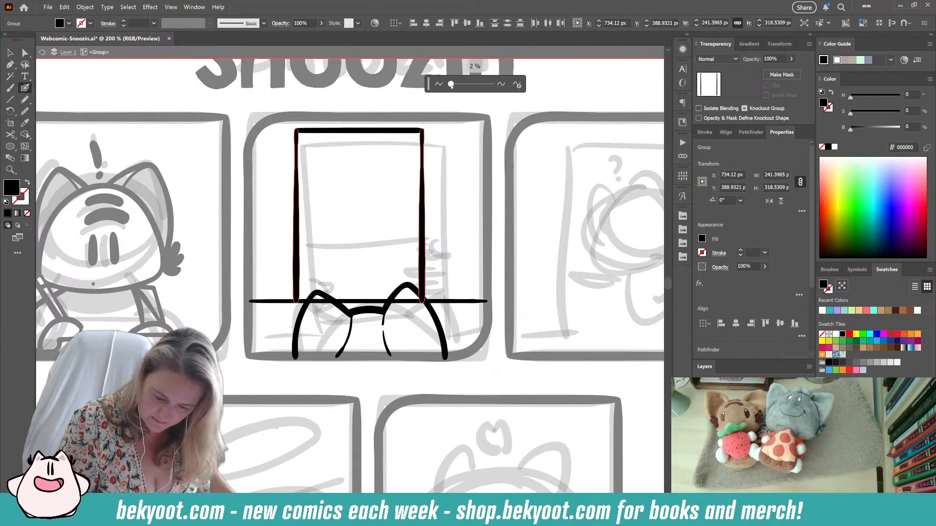
pyautogui.hotkey('ctrl', 'shift', 'a')
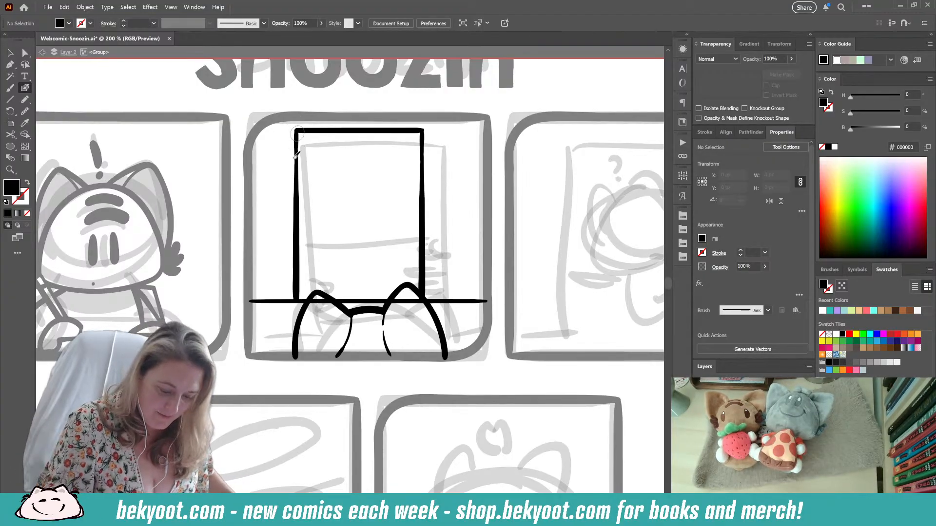
# - Draw a vertical outer frame line about 330 px tall just left of the frame, from the horizontal line to the panel's top border
pyautogui.moveTo(287, 144); pyautogui.dragTo(287, 302)
pyautogui.hotkey('ctrl', 'z')
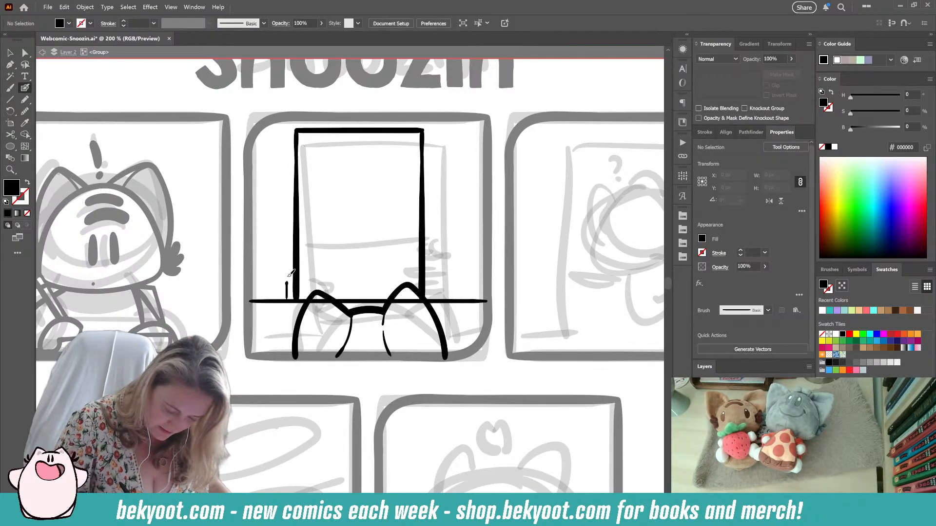
pyautogui.moveTo(291, 274); pyautogui.dragTo(293, 121)
pyautogui.moveTo(290, 155); pyautogui.dragTo(291, 272)
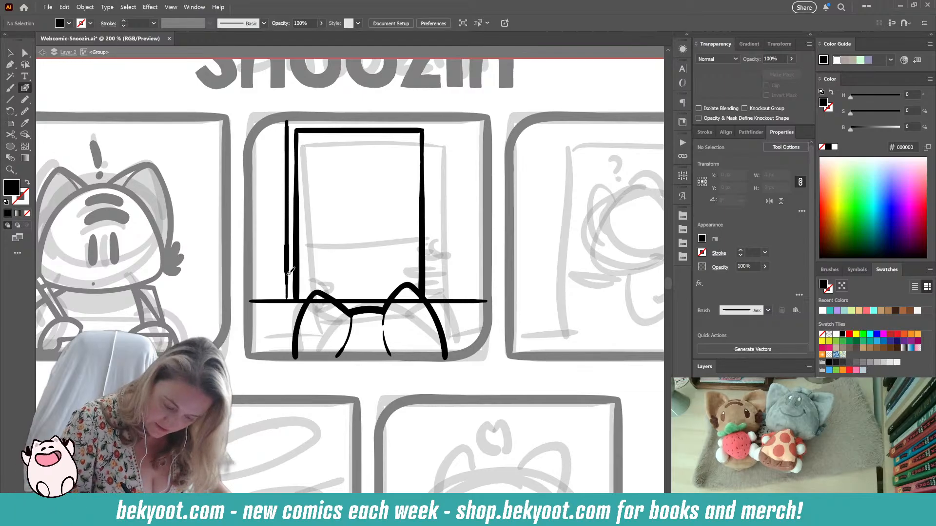
pyautogui.hotkey('shift', 'x')
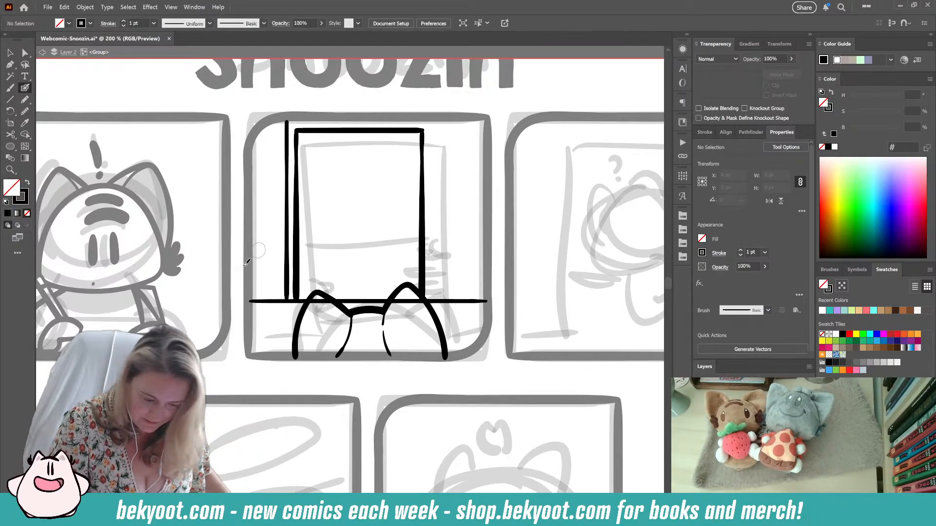
# - Copy the outer frame line to just outside the frame's right edge
pyautogui.press('v')
pyautogui.moveTo(287, 195); pyautogui.dragTo(434, 235)
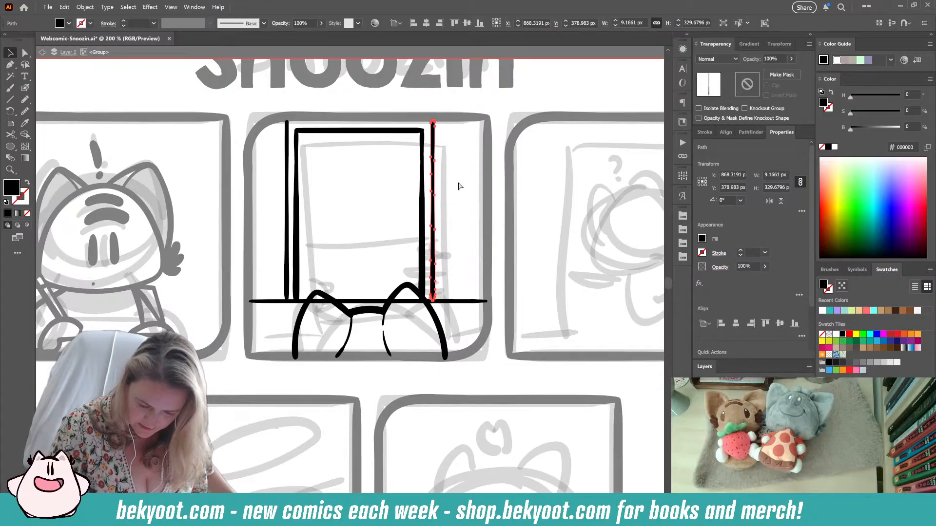
pyautogui.click(400, 223)
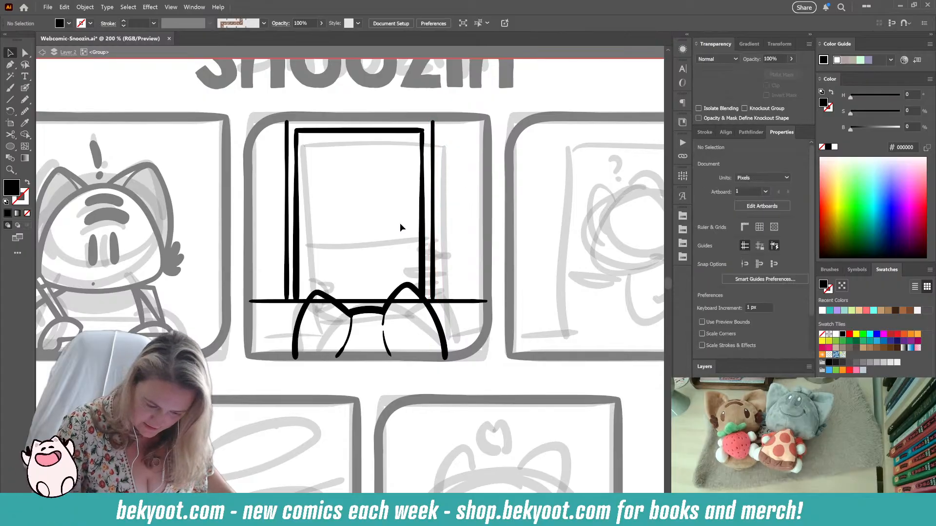
# - Ink short diagonal lines joining the frame's two top corners to the tops of the outer frame lines with the Blob Brush
pyautogui.click(28, 87)
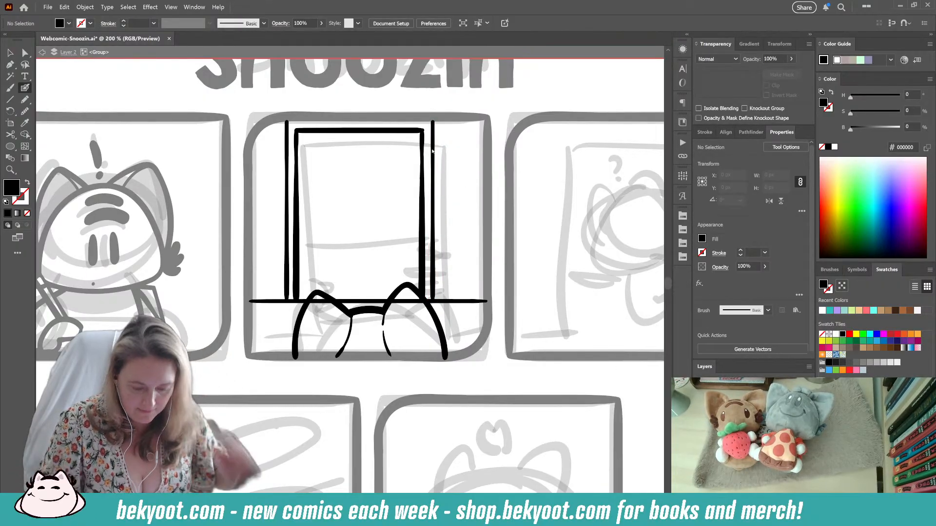
pyautogui.moveTo(432, 121); pyautogui.dragTo(427, 126)
pyautogui.hotkey('shift', 'x')
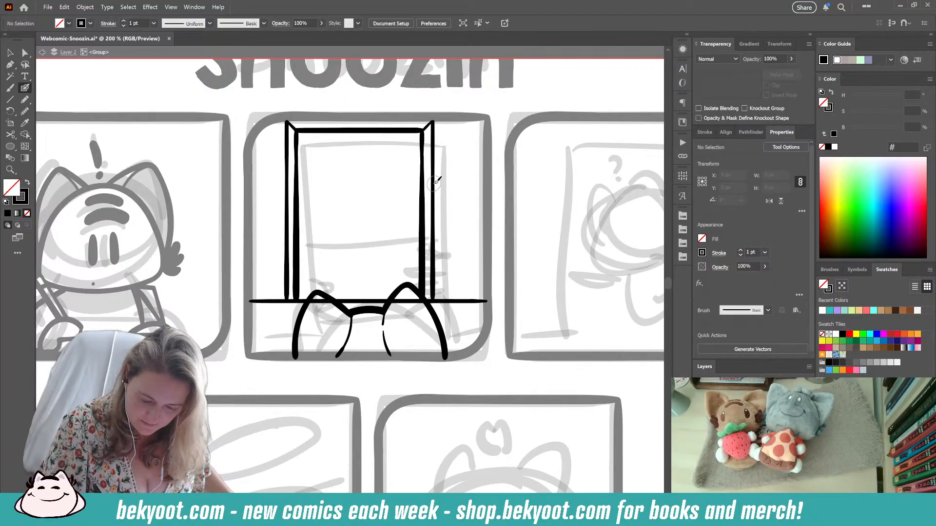
# - Ink two short ticks beside the right outer line, plus a diagonal from its foot that continues horizontally to the panel's right border
pyautogui.moveTo(447, 178); pyautogui.dragTo(446, 178)
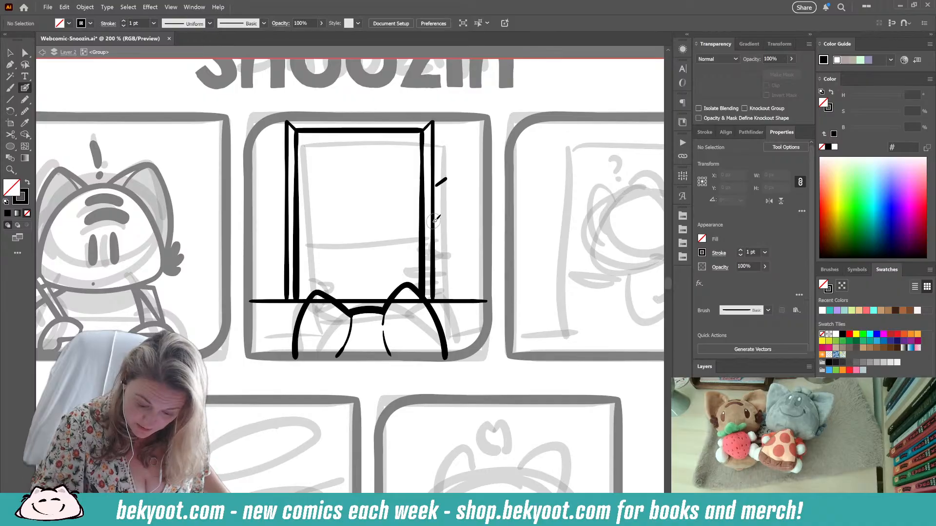
pyautogui.moveTo(447, 223); pyautogui.dragTo(446, 223)
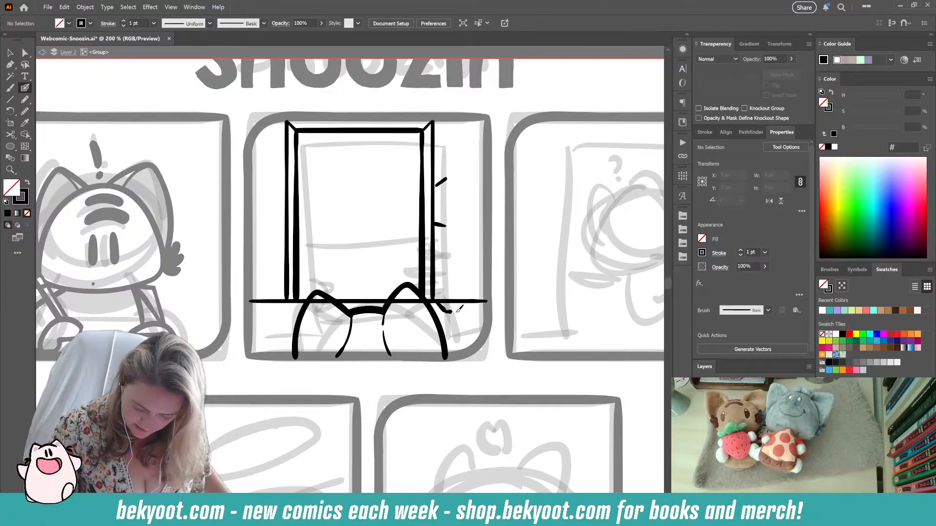
pyautogui.moveTo(457, 311); pyautogui.dragTo(495, 312)
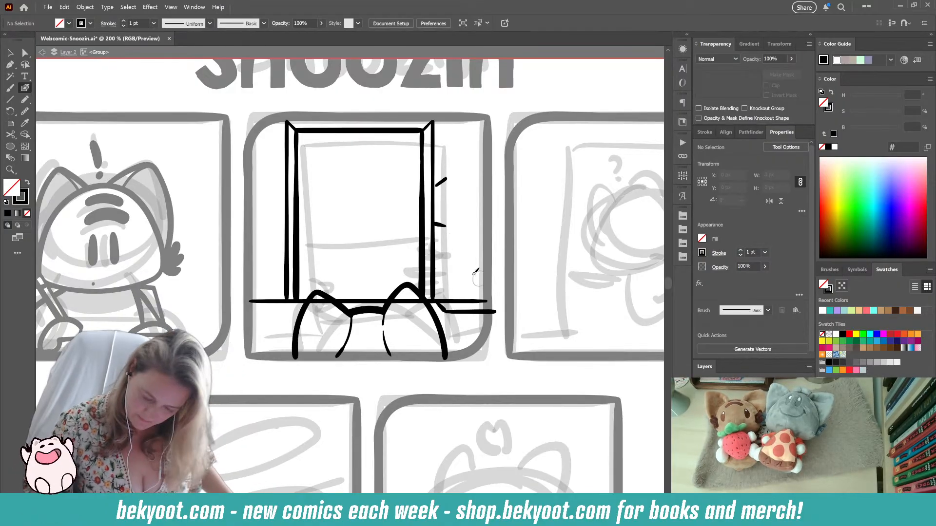
# - Redraw the upper tick and ink a vertical line across the tick ends, from the lower horizontal line to the panel's top border
pyautogui.click(786, 147)
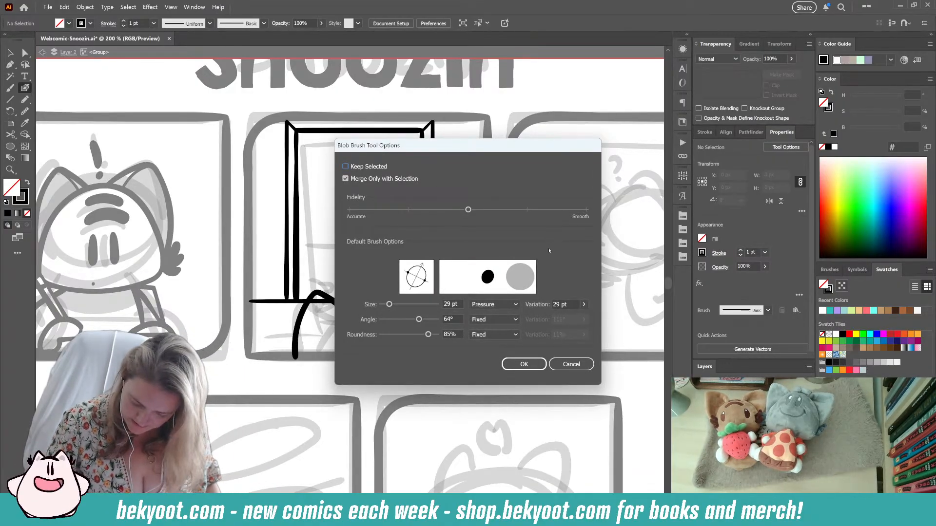
pyautogui.press('Return')
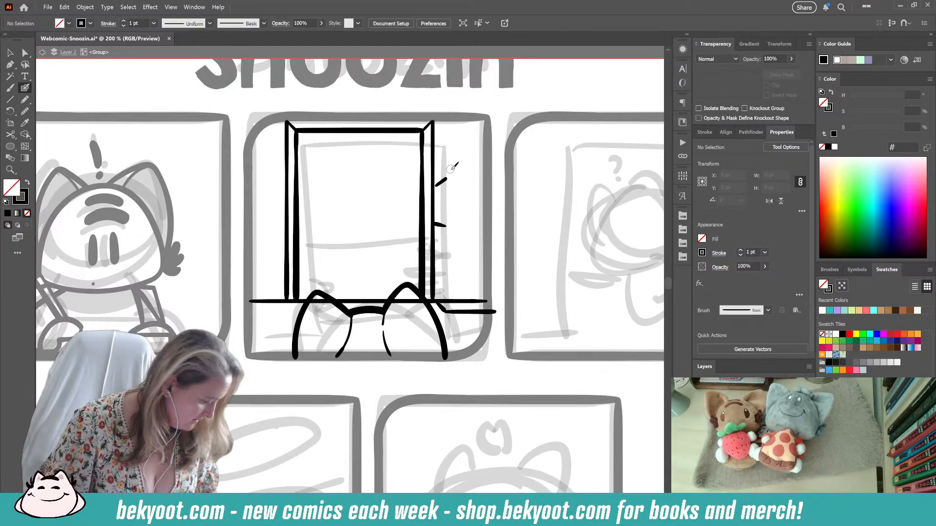
pyautogui.press('Return')
pyautogui.press('Return')
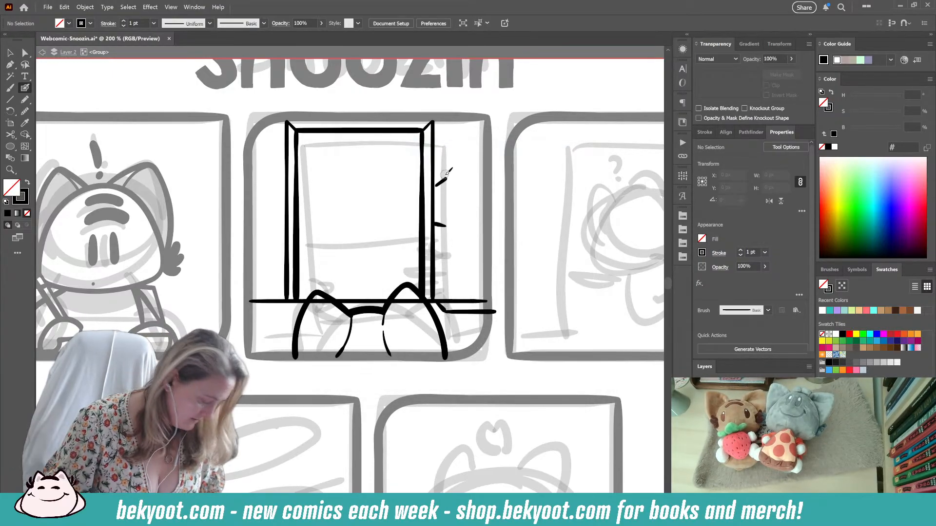
pyautogui.moveTo(446, 178); pyautogui.dragTo(436, 185)
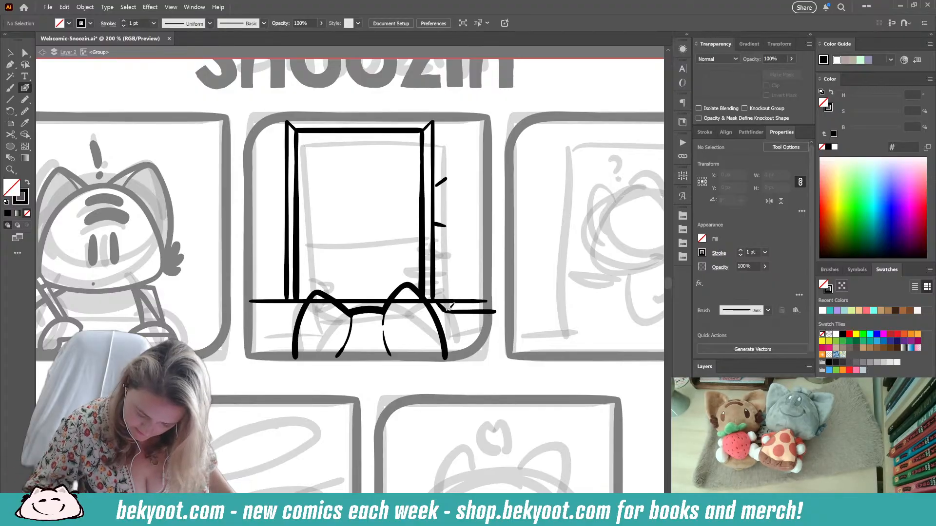
pyautogui.moveTo(446, 310); pyautogui.dragTo(446, 119)
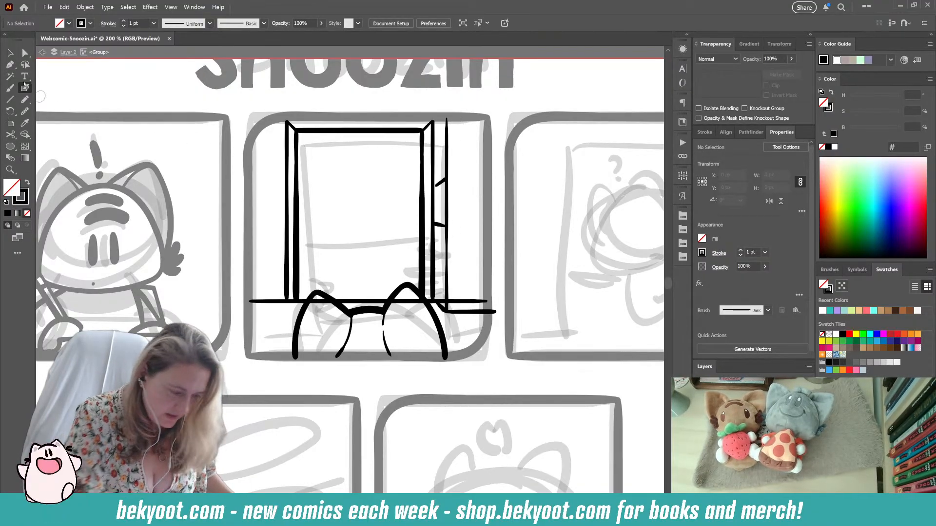
# - Copy the right-hand trim lines to the frame's left side, flip the copy horizontally, and align it with the left outer line
pyautogui.click(12, 53)
pyautogui.click(446, 283)
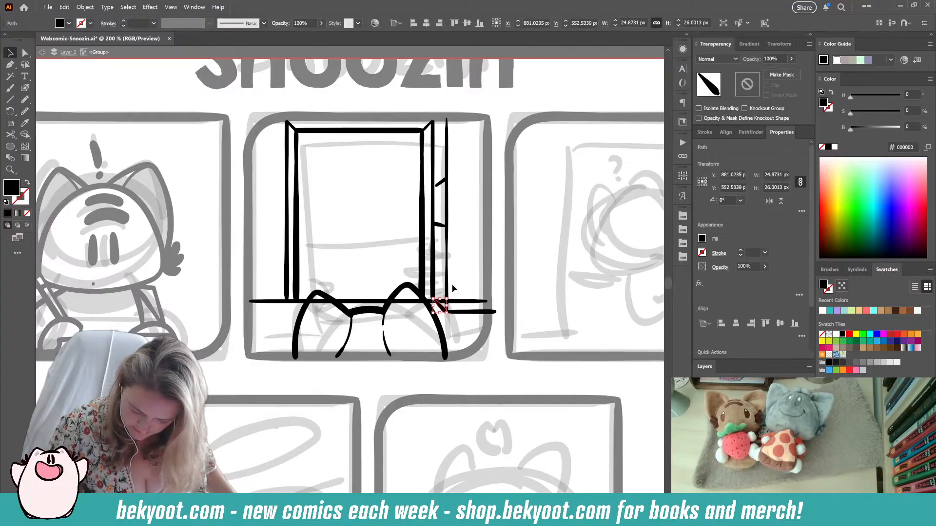
pyautogui.keyDown('shift'); pyautogui.click(471, 311); pyautogui.keyUp('shift')
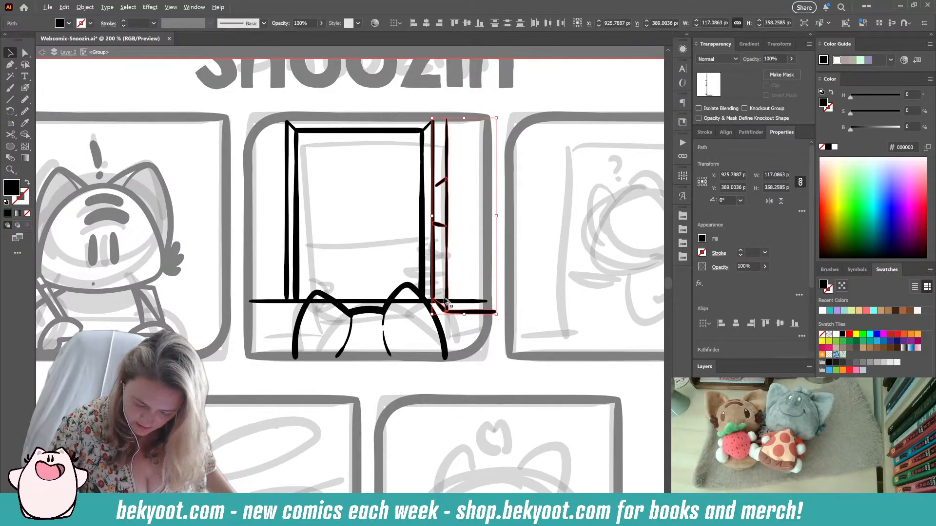
pyautogui.moveTo(443, 304); pyautogui.dragTo(270, 303)
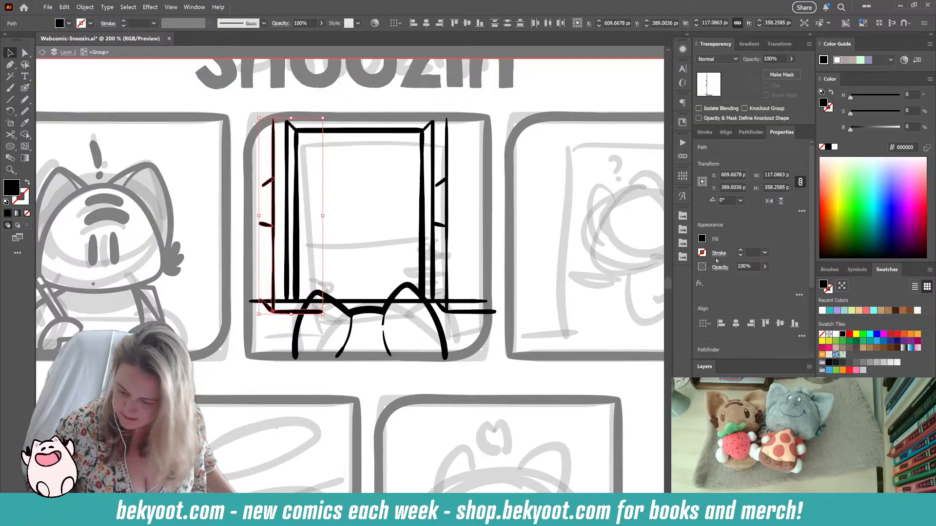
pyautogui.click(769, 200)
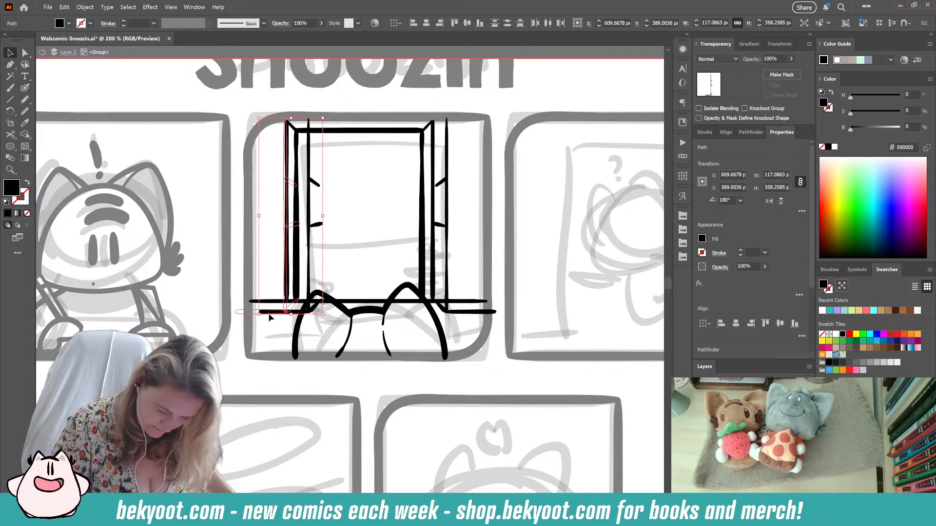
pyautogui.moveTo(295, 313); pyautogui.dragTo(259, 313)
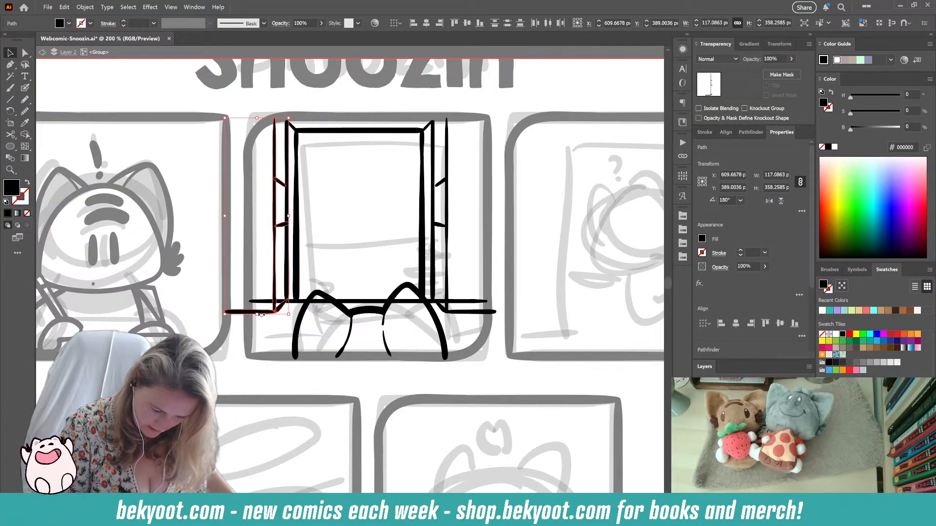
pyautogui.click(263, 338)
# - Delete the lower short tick from the copied trim on the frame's left side
pyautogui.click(472, 300)
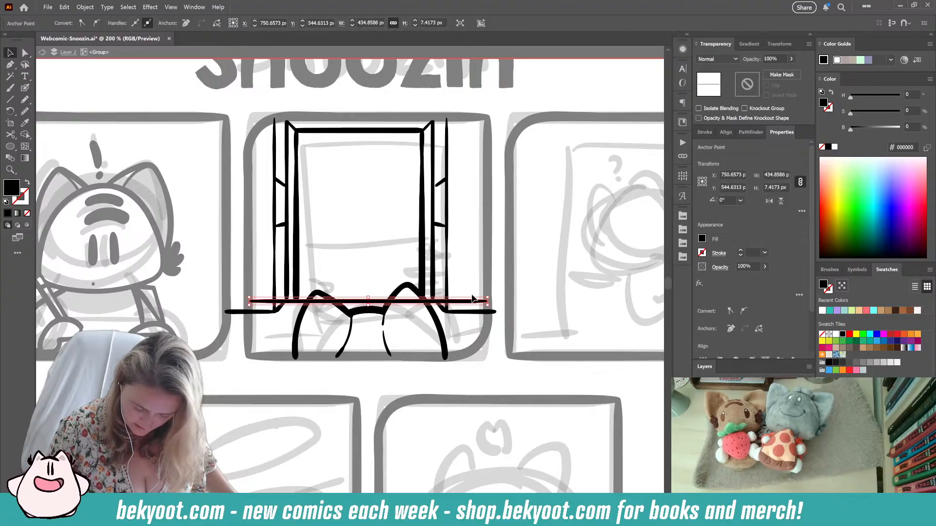
pyautogui.hotkey('shift', 'e')
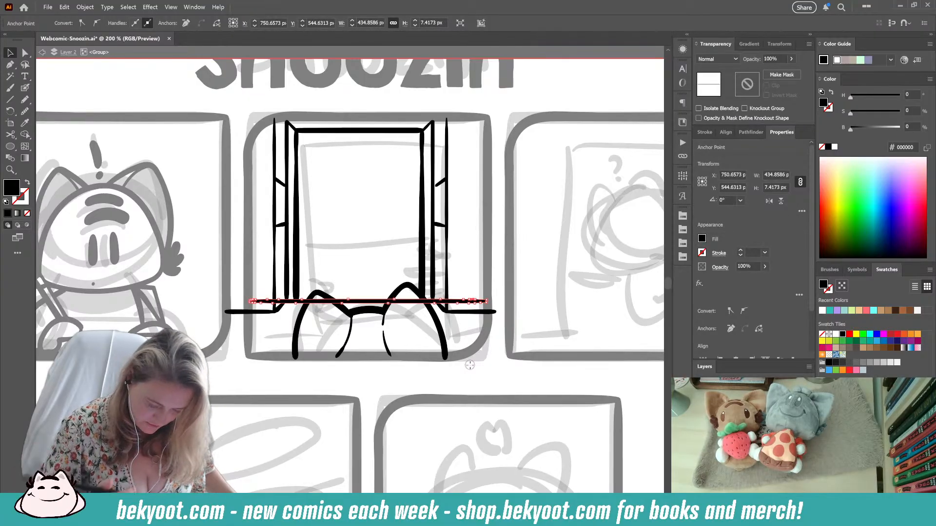
pyautogui.press('v')
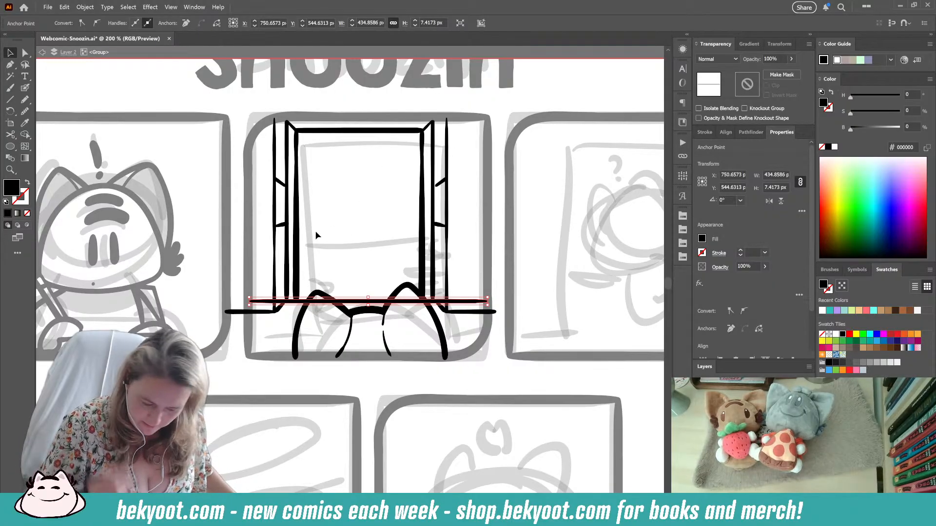
pyautogui.click(282, 225)
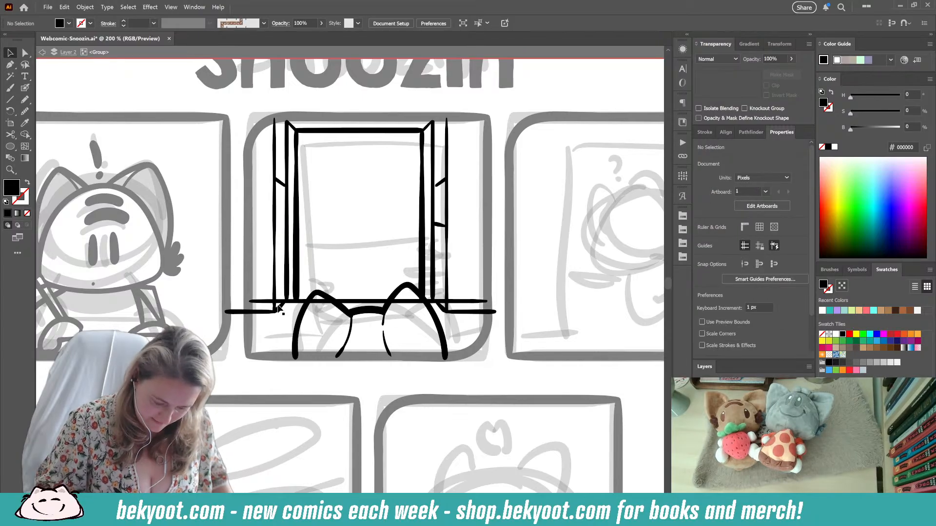
# - Erase both ends of the horizontal line behind the cat where they extend past the outer frame lines
pyautogui.click(295, 292)
pyautogui.click(330, 302)
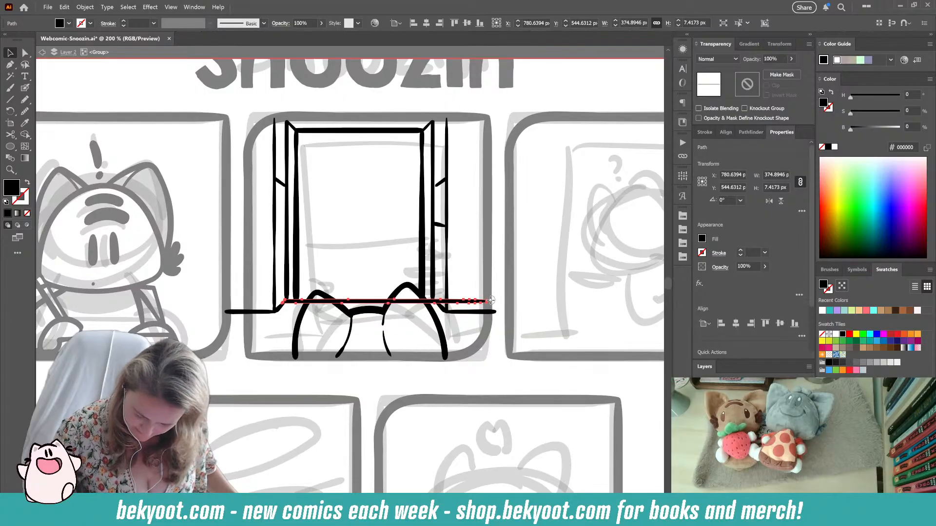
pyautogui.moveTo(486, 302); pyautogui.dragTo(449, 300)
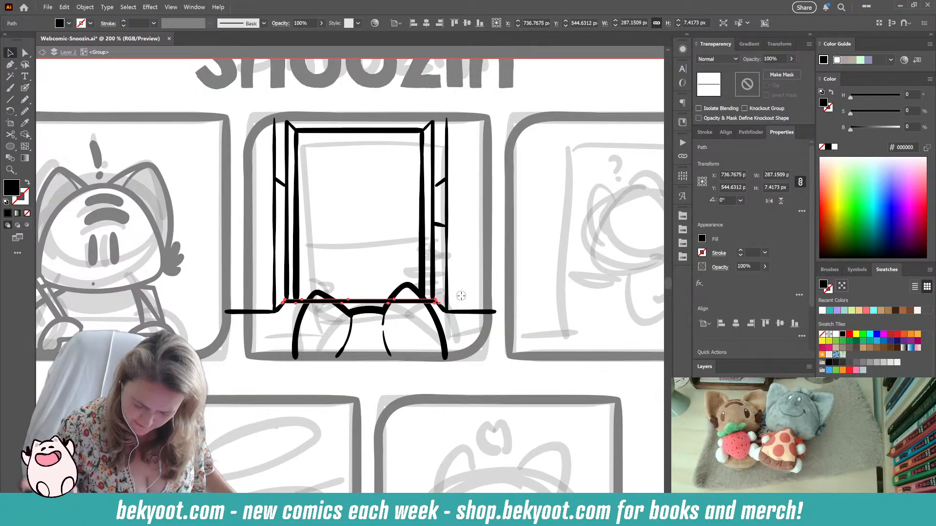
pyautogui.click(489, 349)
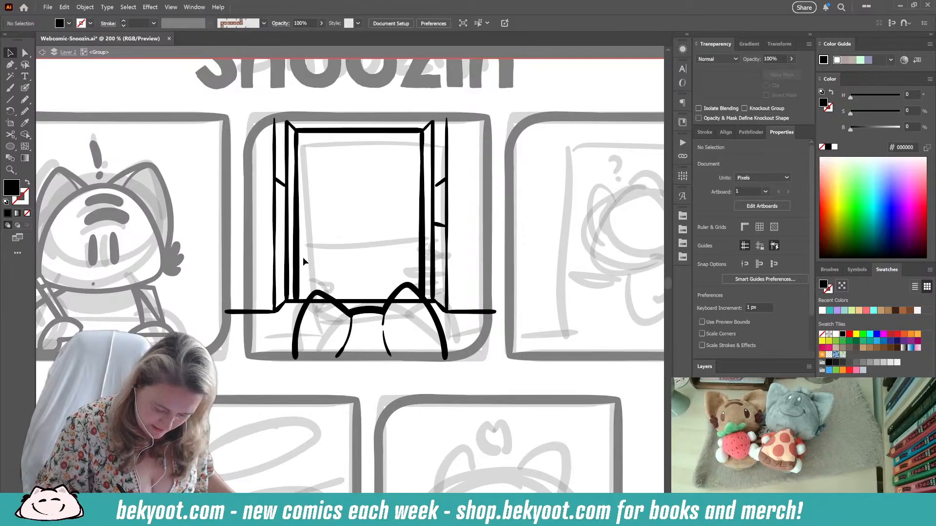
# - Group the inner frame's left, right and top edges and set the group's opacity to 30%
pyautogui.click(296, 246)
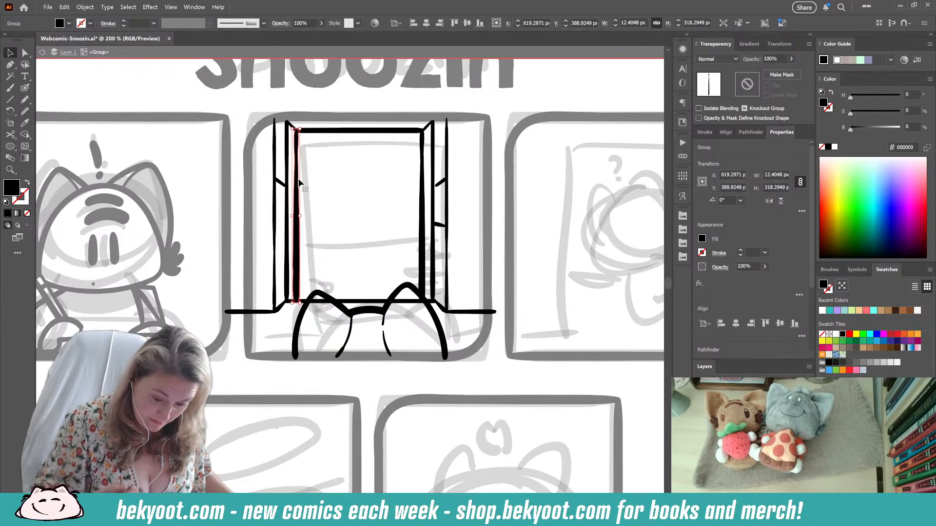
pyautogui.keyDown('shift'); pyautogui.click(422, 202); pyautogui.keyUp('shift')
pyautogui.keyDown('shift'); pyautogui.click(367, 132); pyautogui.keyUp('shift')
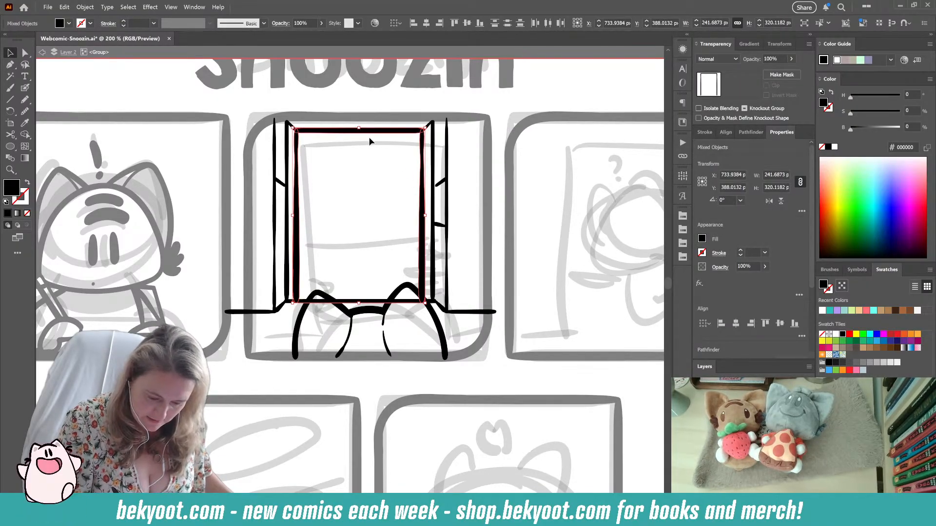
pyautogui.hotkey('ctrl', 'g')
pyautogui.click(792, 58)
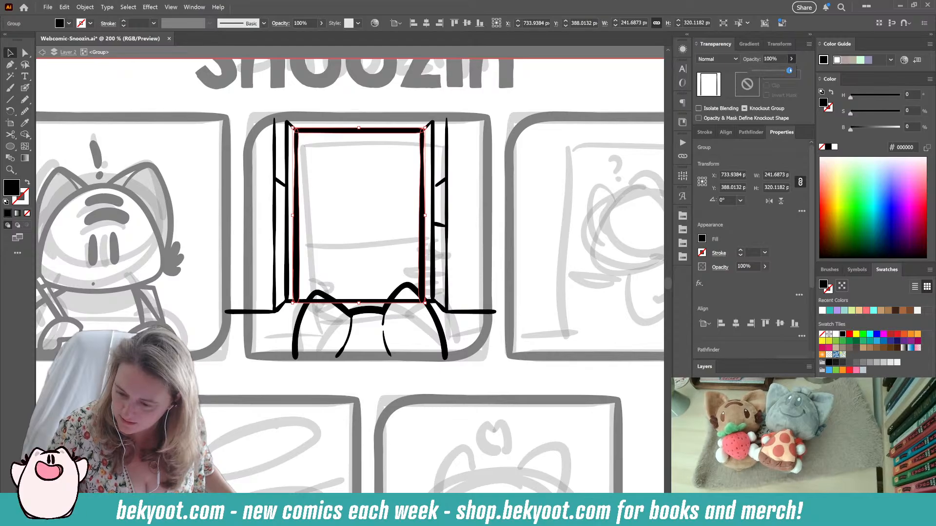
pyautogui.moveTo(790, 70); pyautogui.dragTo(766, 77)
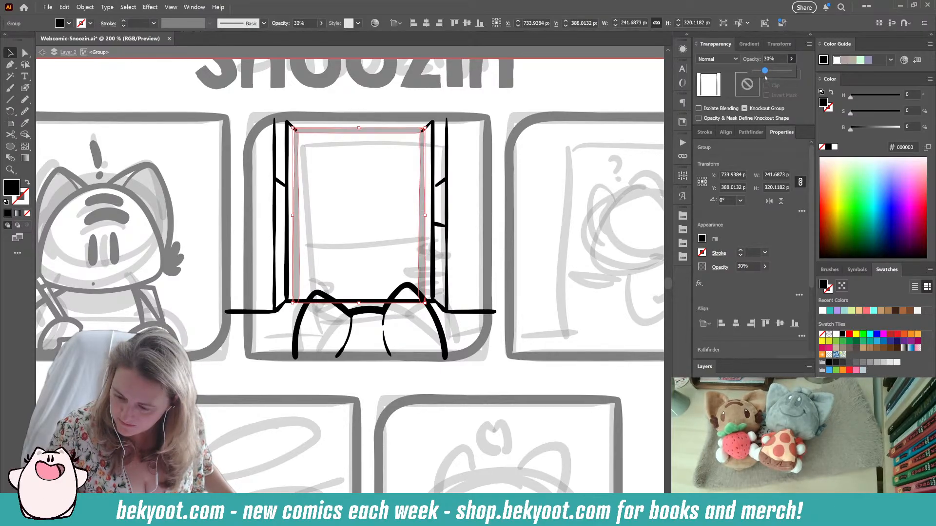
pyautogui.click(306, 161)
# - Ink thinner left, top and right edges over the faded inner frame, and shift the new right edge slightly outward
pyautogui.hotkey('shift', 'b')
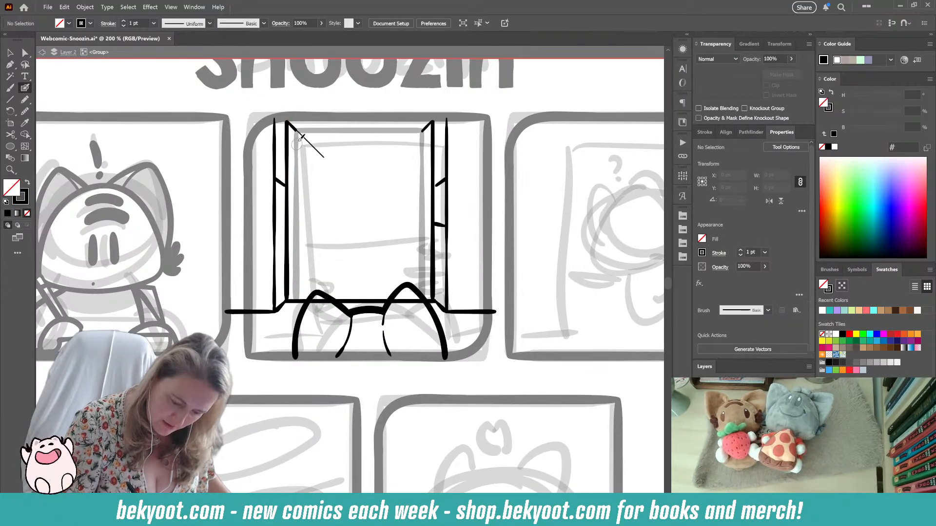
pyautogui.moveTo(297, 126); pyautogui.dragTo(295, 301)
pyautogui.hotkey('shift', 'x')
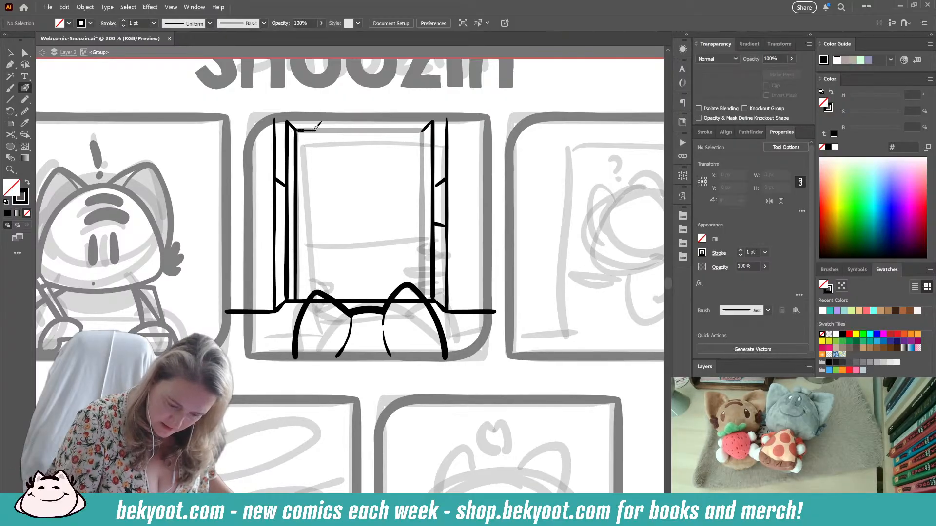
pyautogui.hotkey('ctrl', 'z')
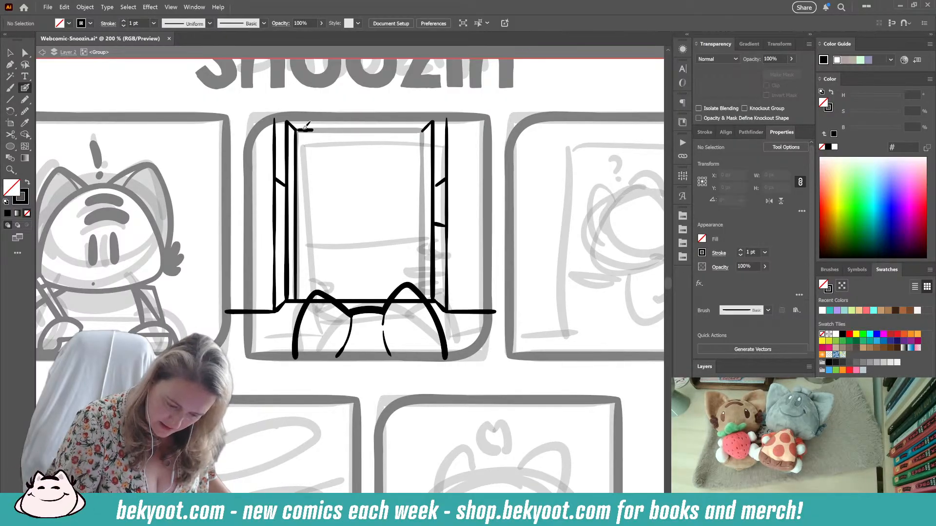
pyautogui.moveTo(297, 128); pyautogui.dragTo(408, 129)
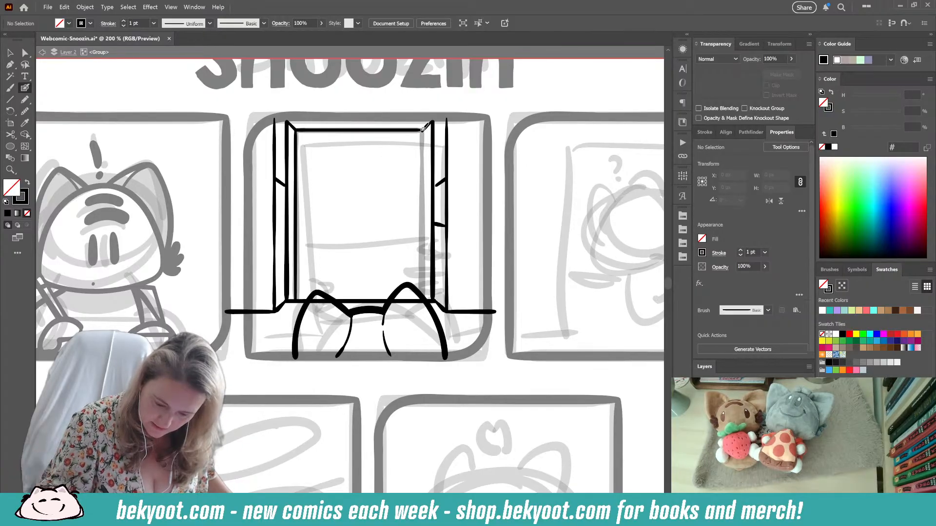
pyautogui.moveTo(423, 148); pyautogui.dragTo(428, 300)
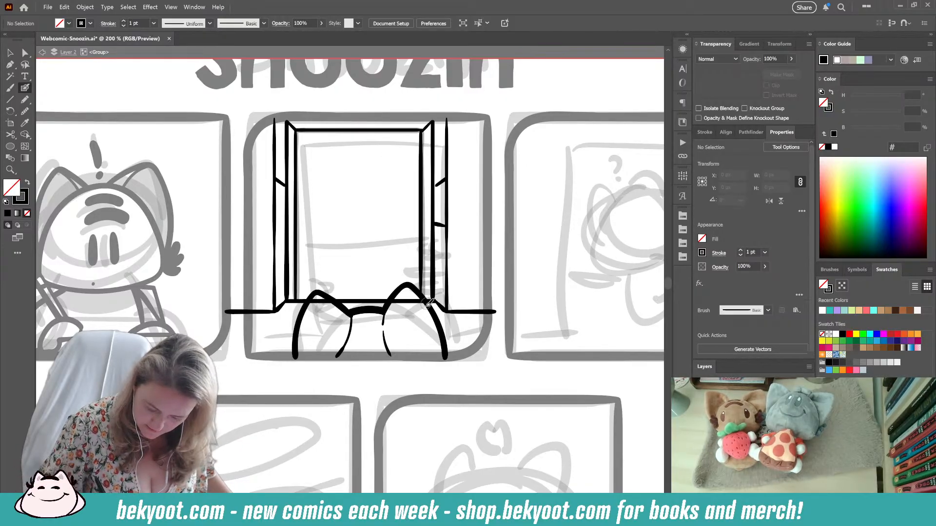
pyautogui.keyDown('ctrl'); pyautogui.click(422, 155); pyautogui.keyUp('ctrl')
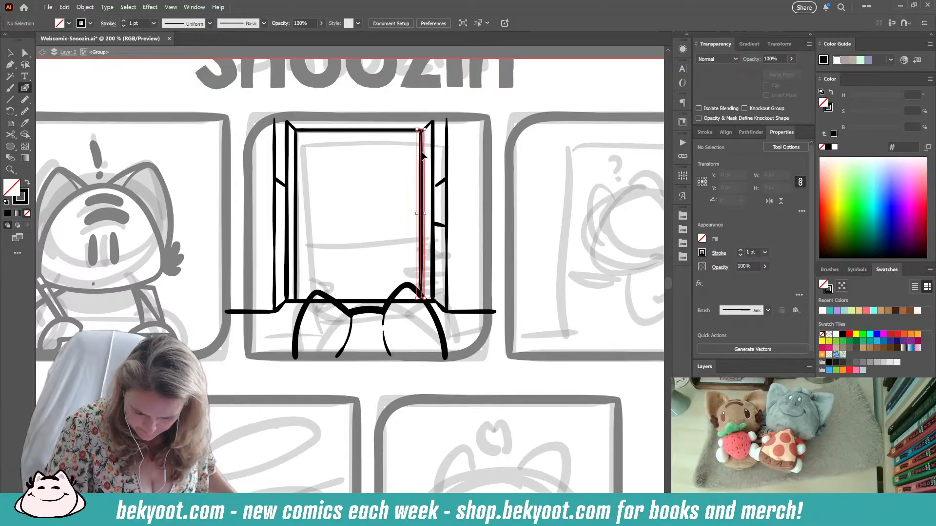
pyautogui.keyDown('ctrl'); pyautogui.click(466, 150); pyautogui.keyUp('ctrl')
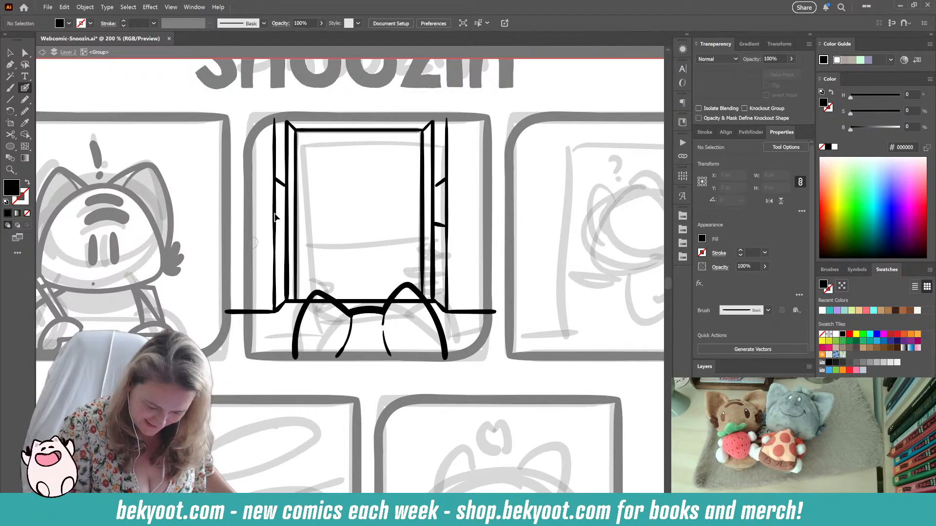
# - Lower the second short tick on the frame's right trim slightly and tilt it, keeping the upper tick in place
pyautogui.moveTo(436, 186); pyautogui.dragTo(448, 178)
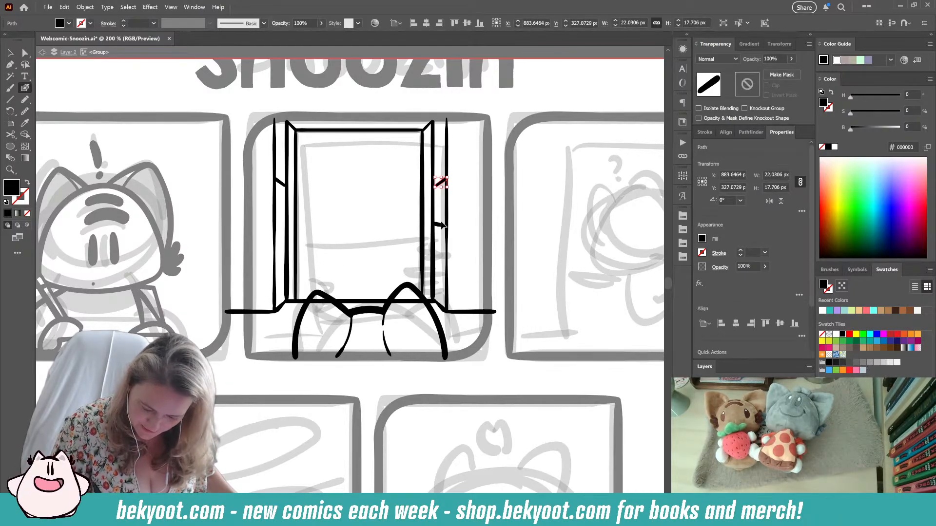
pyautogui.moveTo(434, 232); pyautogui.dragTo(447, 235)
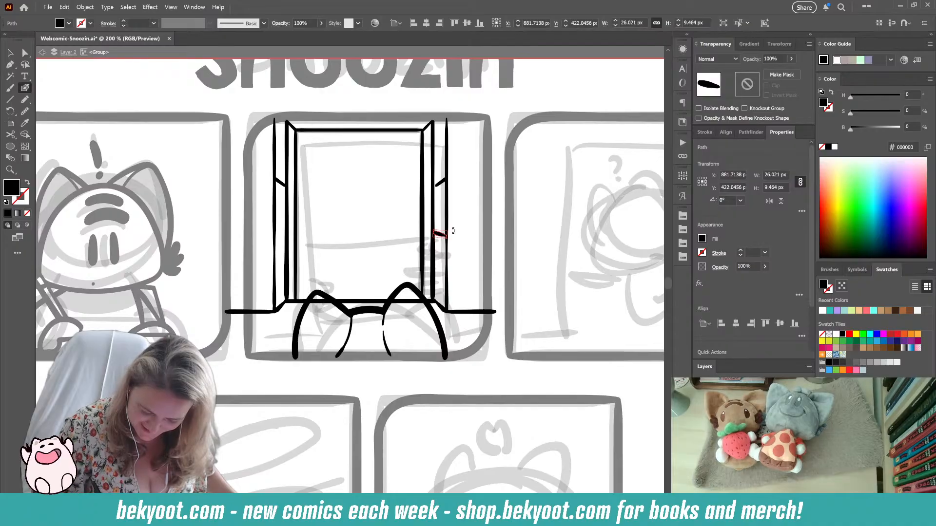
pyautogui.moveTo(452, 226); pyautogui.dragTo(455, 228)
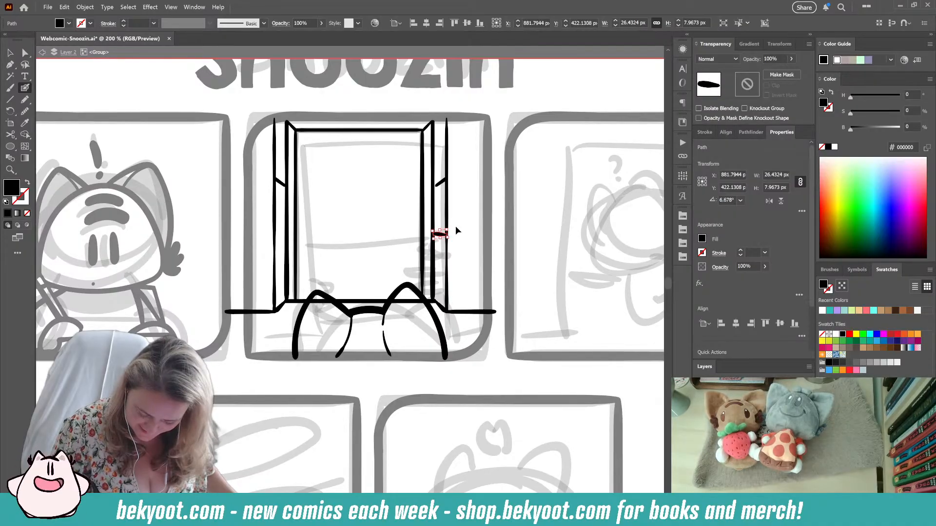
pyautogui.moveTo(440, 182); pyautogui.dragTo(440, 217)
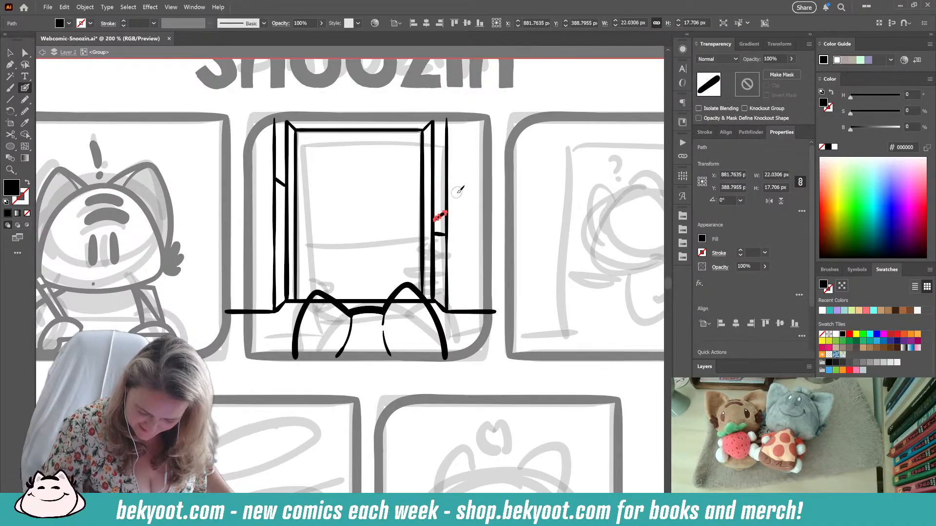
pyautogui.hotkey('ctrl', 'z')
pyautogui.hotkey('ctrl', 'shift', 'a')
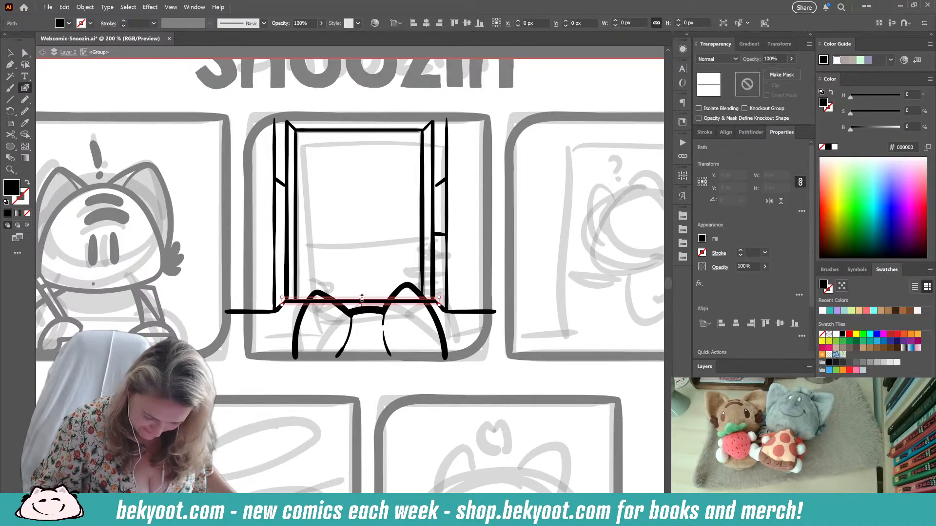
# - Erase the middle of the frame's bottom edge behind the cat's ears, keeping the short pieces at both ends
pyautogui.keyDown('ctrl'); pyautogui.click(351, 302); pyautogui.keyUp('ctrl')
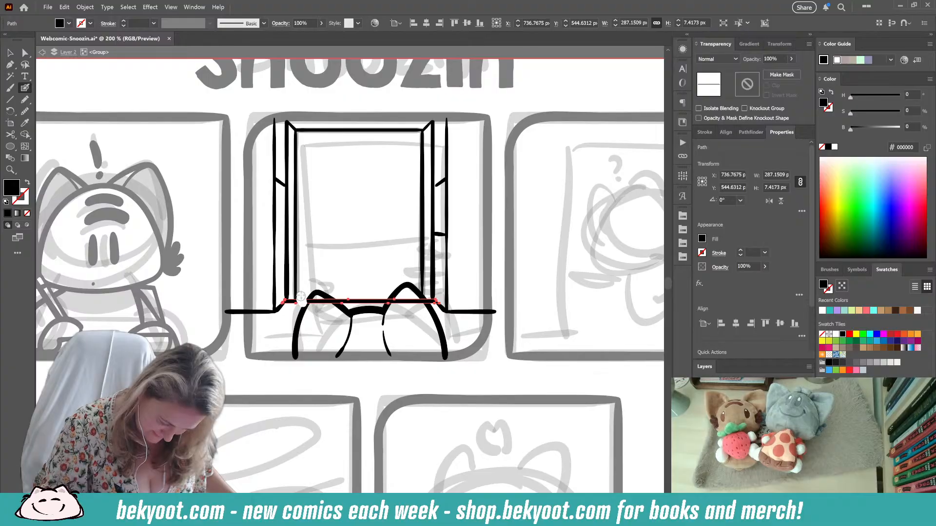
pyautogui.moveTo(304, 302); pyautogui.dragTo(419, 301)
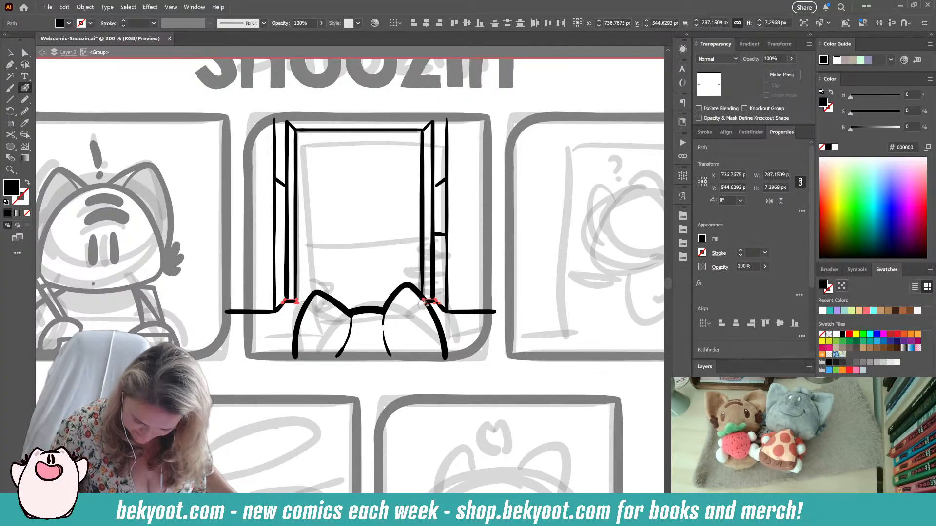
pyautogui.keyDown('ctrl'); pyautogui.click(338, 381); pyautogui.keyUp('ctrl')
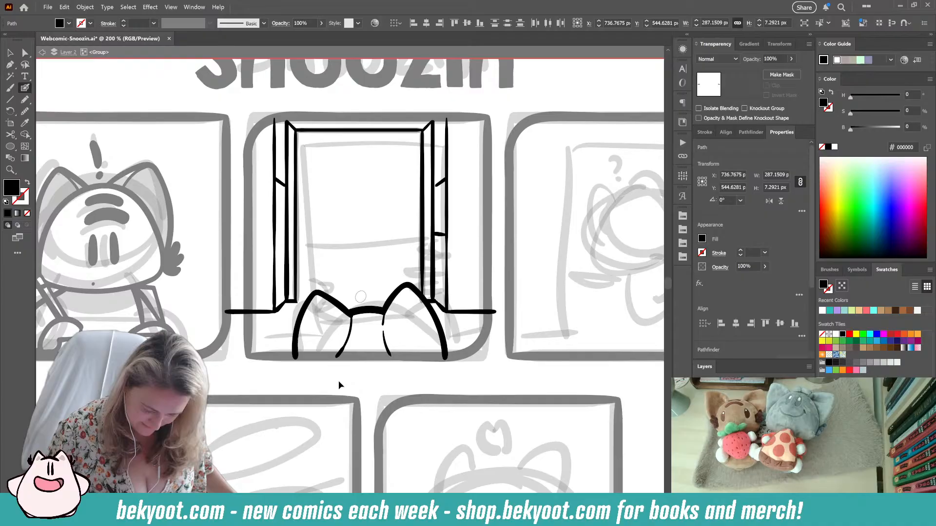
pyautogui.keyDown('ctrl'); pyautogui.click(295, 301); pyautogui.keyUp('ctrl')
pyautogui.keyDown('ctrl'); pyautogui.click(291, 320); pyautogui.keyUp('ctrl')
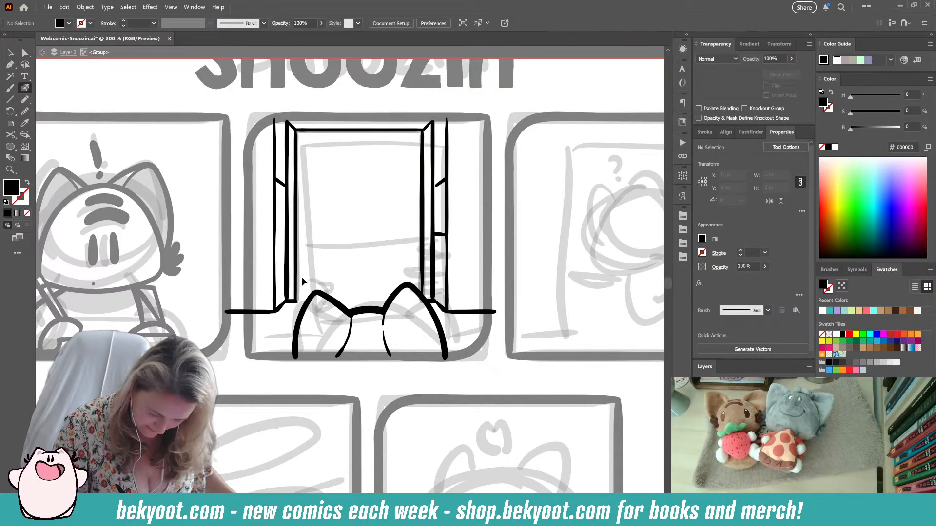
pyautogui.keyDown('ctrl'); pyautogui.click(303, 281); pyautogui.keyUp('ctrl')
pyautogui.keyDown('ctrl'); pyautogui.click(321, 281); pyautogui.keyUp('ctrl')
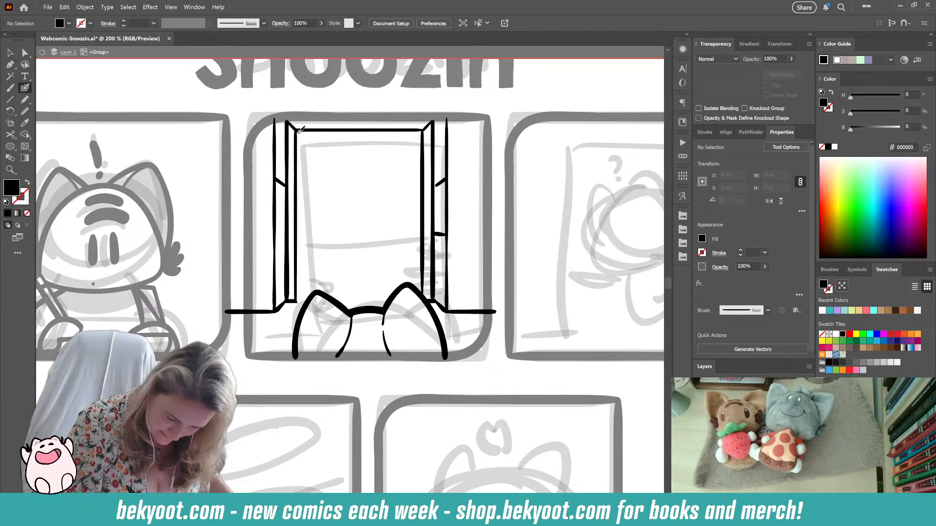
# - Ink a second set of thin left, top and right lines just inside the inner frame behind the cat
pyautogui.hotkey('shift', 'x')
pyautogui.moveTo(298, 129); pyautogui.dragTo(300, 281)
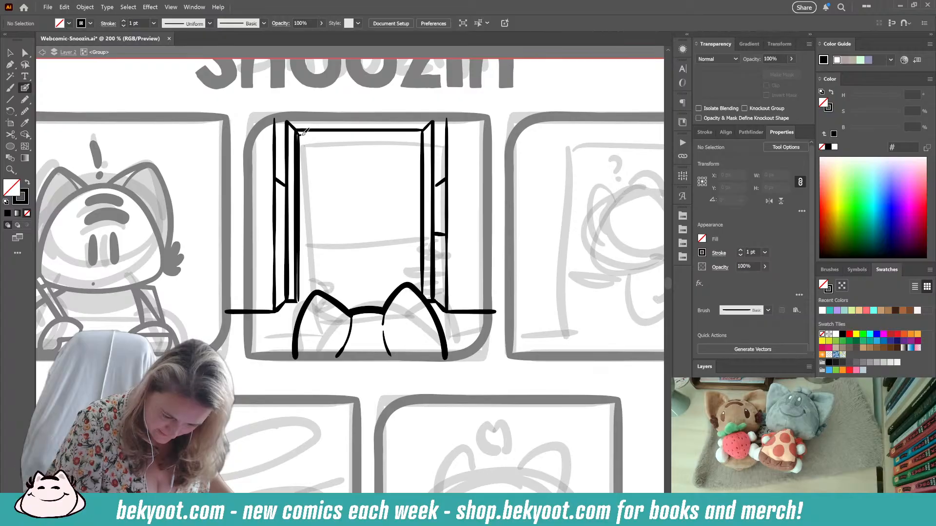
pyautogui.moveTo(304, 132)
pyautogui.mouseDown()
pyautogui.moveTo(420, 132)
pyautogui.moveTo(420, 295)
pyautogui.mouseUp()
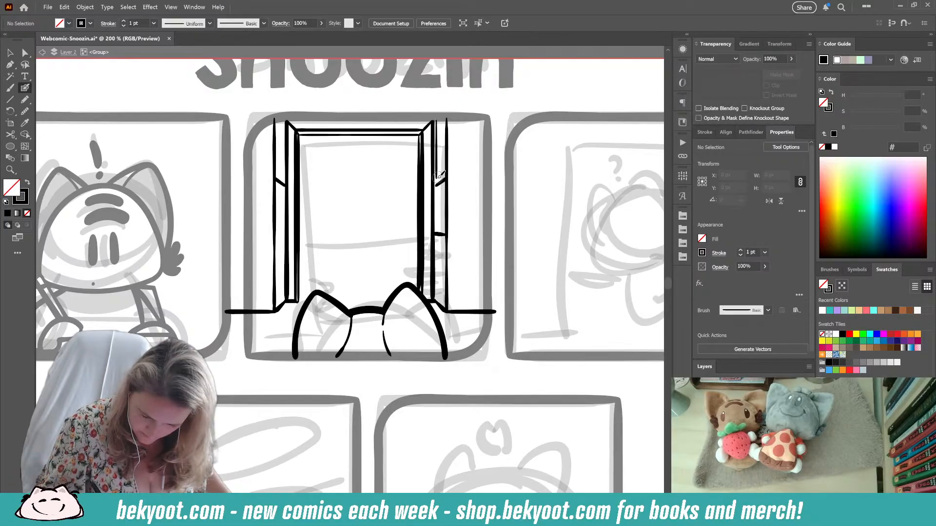
# - Ink thin inset panel outlines inside the upper and middle sections of the frame's right trim
pyautogui.moveTo(436, 185); pyautogui.dragTo(445, 178)
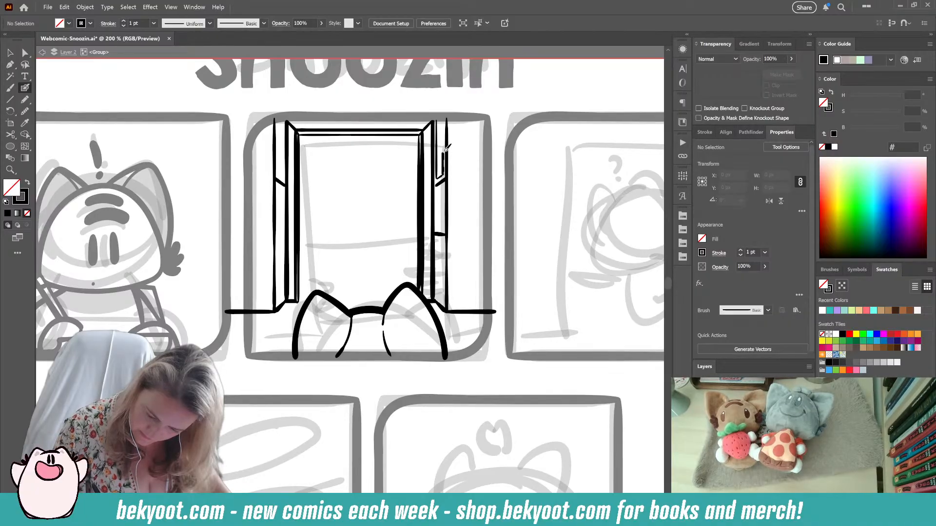
pyautogui.moveTo(445, 148); pyautogui.dragTo(449, 118)
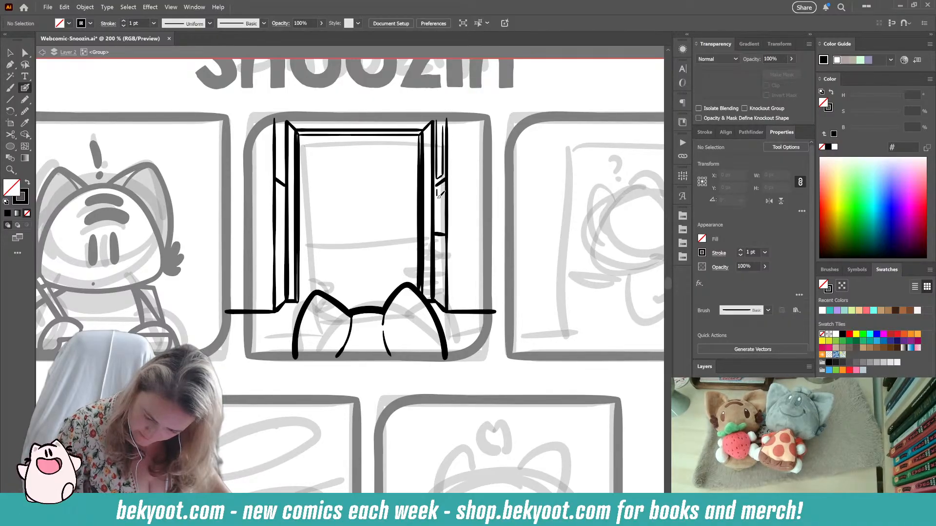
pyautogui.moveTo(438, 213); pyautogui.dragTo(442, 224)
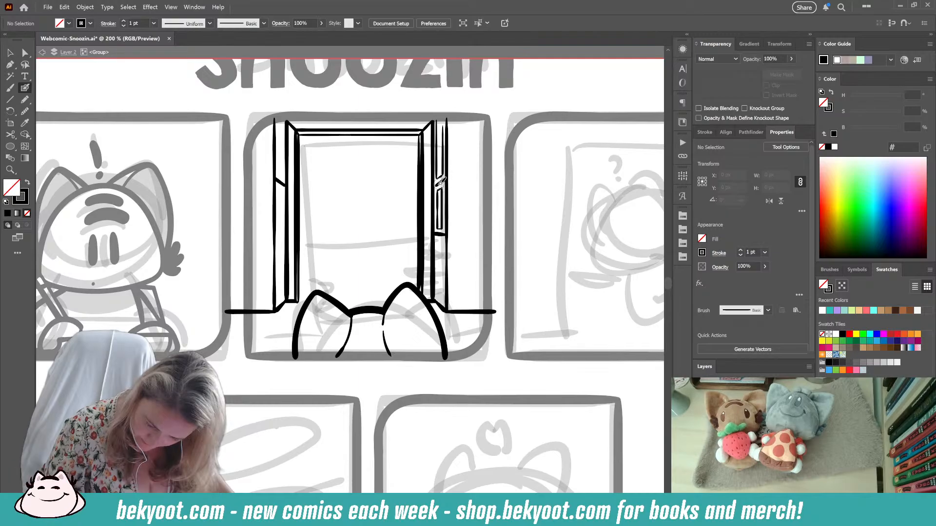
pyautogui.moveTo(446, 178); pyautogui.dragTo(435, 188)
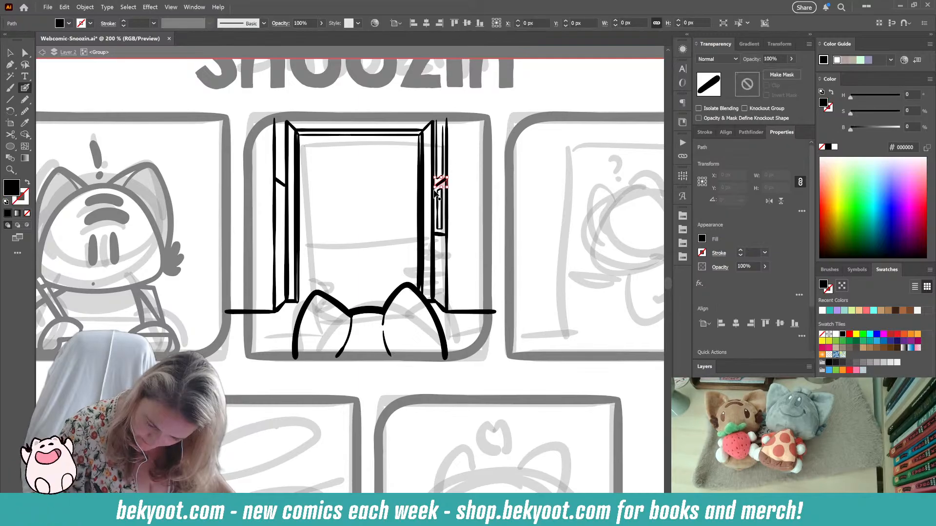
pyautogui.keyDown('ctrl'); pyautogui.click(401, 204); pyautogui.keyUp('ctrl')
# - Ink a thin inset panel outline inside the lowest section of the frame's right trim
pyautogui.moveTo(437, 243); pyautogui.dragTo(438, 278)
pyautogui.hotkey('ctrl', 'z')
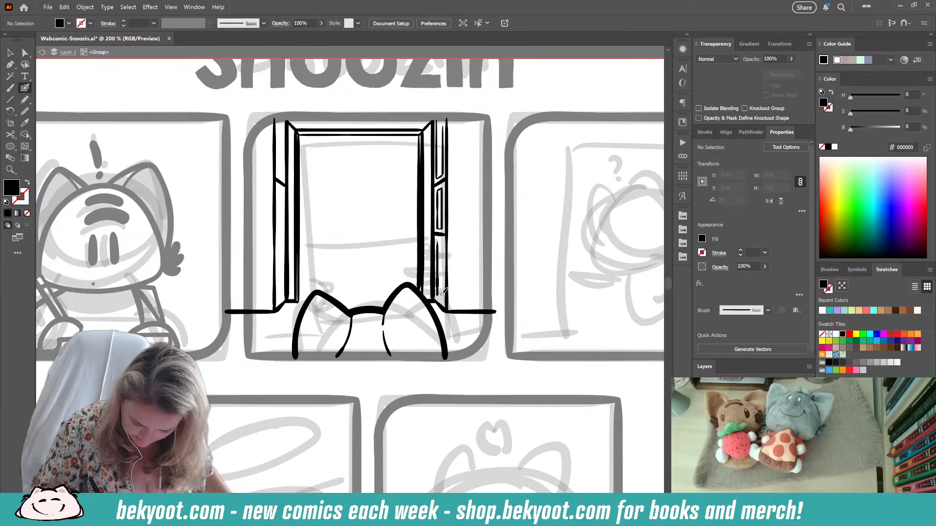
pyautogui.hotkey('shift', 'x')
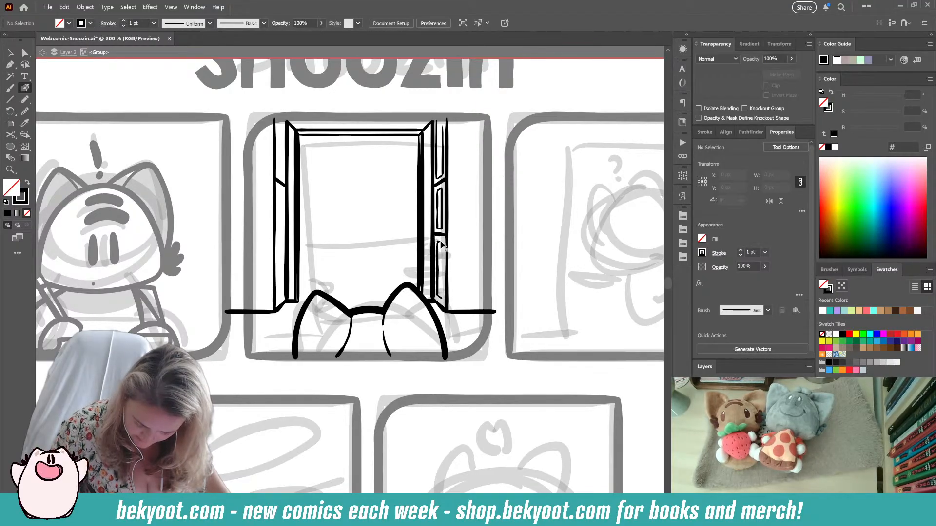
pyautogui.hotkey('shift', 'x')
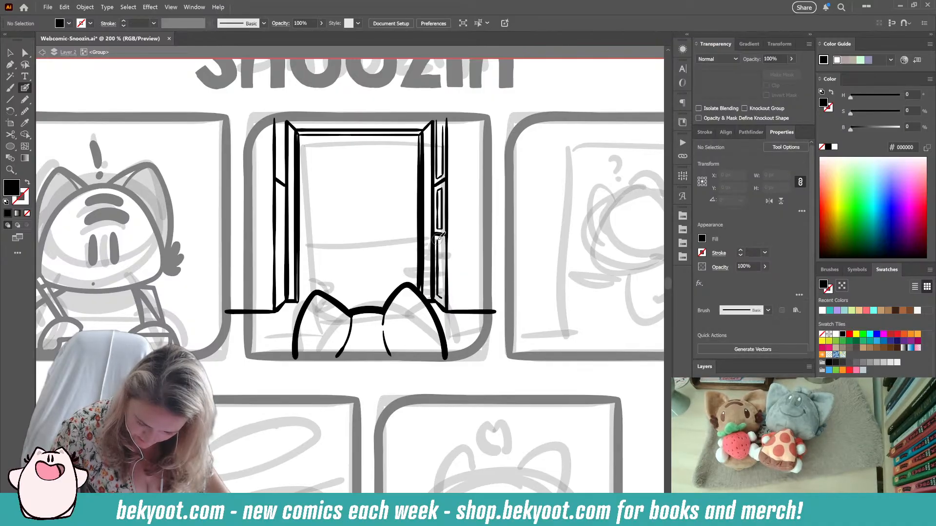
pyautogui.hotkey('shift', 'x')
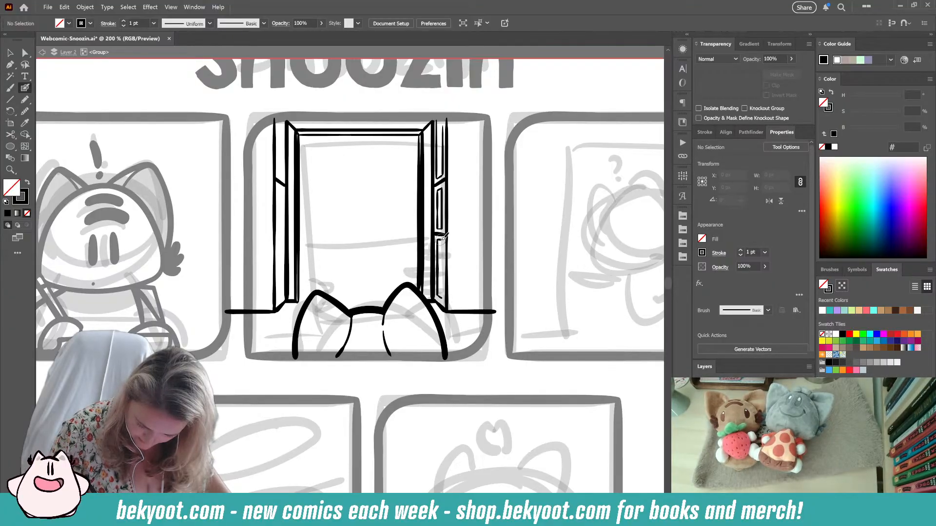
pyautogui.moveTo(441, 233); pyautogui.dragTo(444, 293)
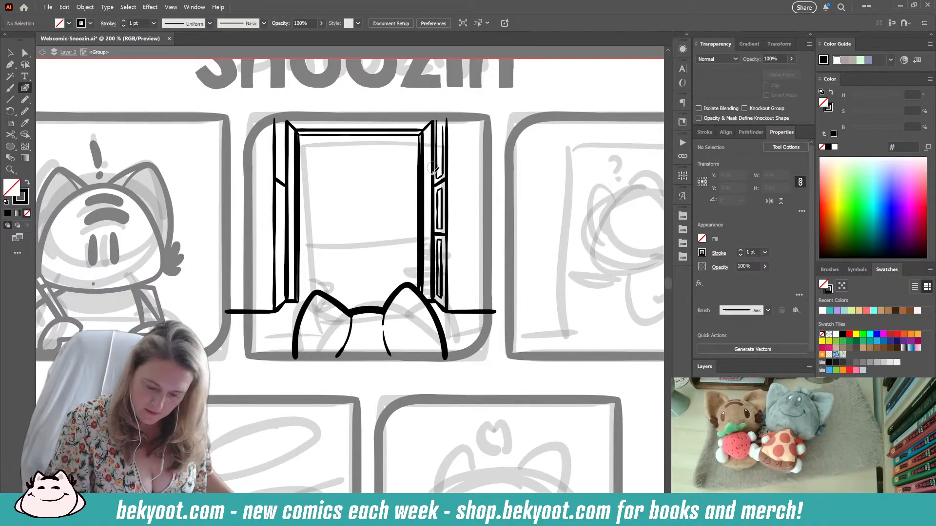
# - Copy the detailed right trim, flip the copy horizontally, place it over the frame's left side and group it
pyautogui.press('v')
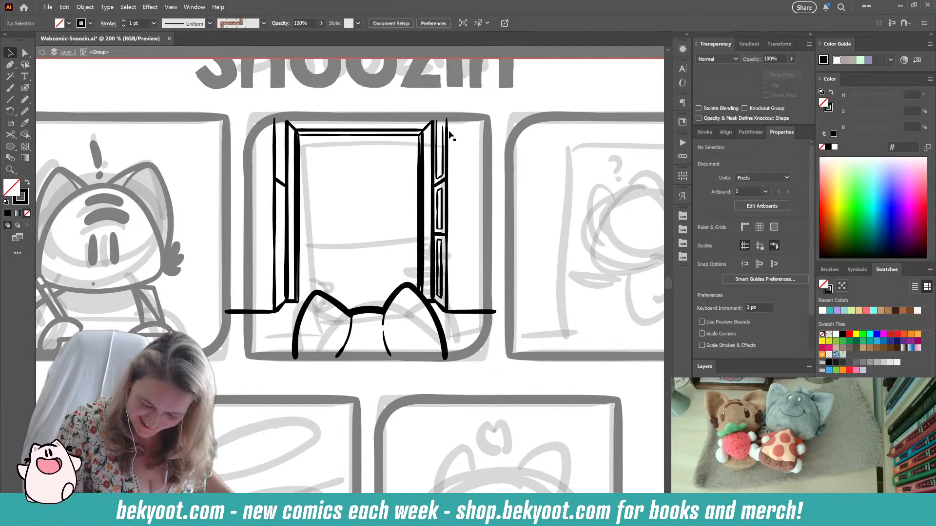
pyautogui.moveTo(458, 124); pyautogui.dragTo(436, 304)
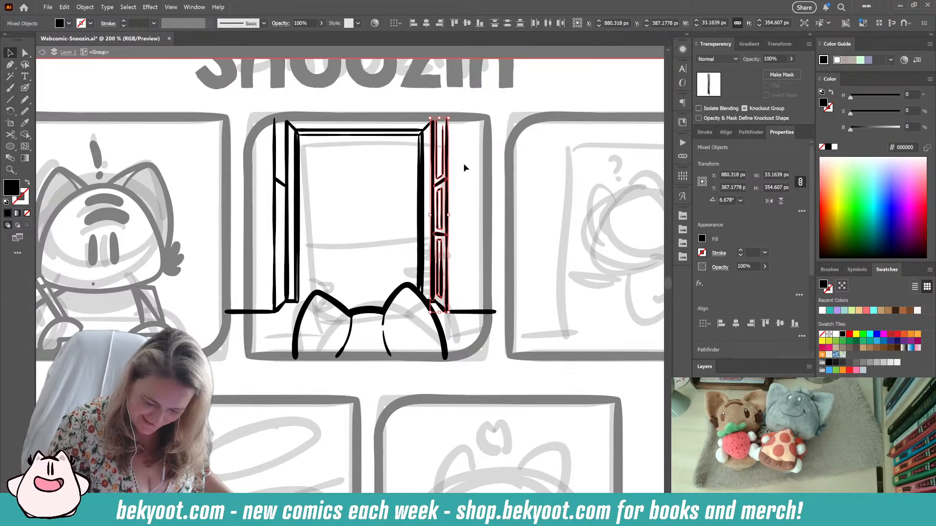
pyautogui.moveTo(442, 244); pyautogui.dragTo(326, 259)
pyautogui.click(769, 201)
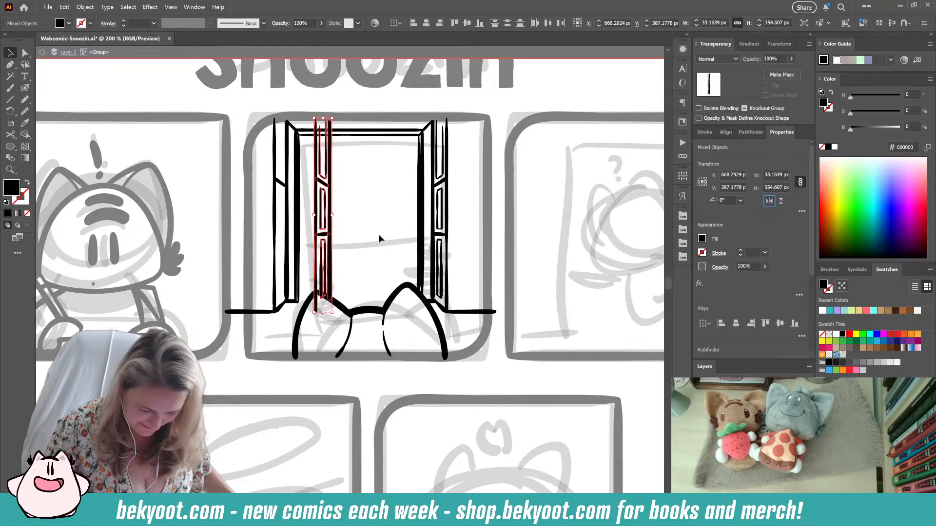
pyautogui.moveTo(333, 249); pyautogui.dragTo(289, 250)
pyautogui.hotkey('ctrl', 'g')
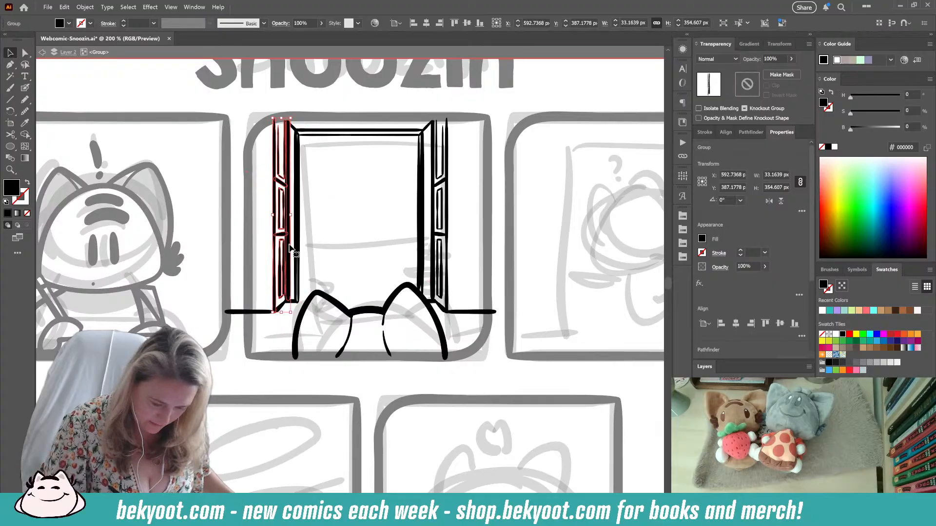
# - Delete the old plain trim lines underneath the mirrored trim on the frame's left side
pyautogui.press('ctrl')
pyautogui.press('ctrl')
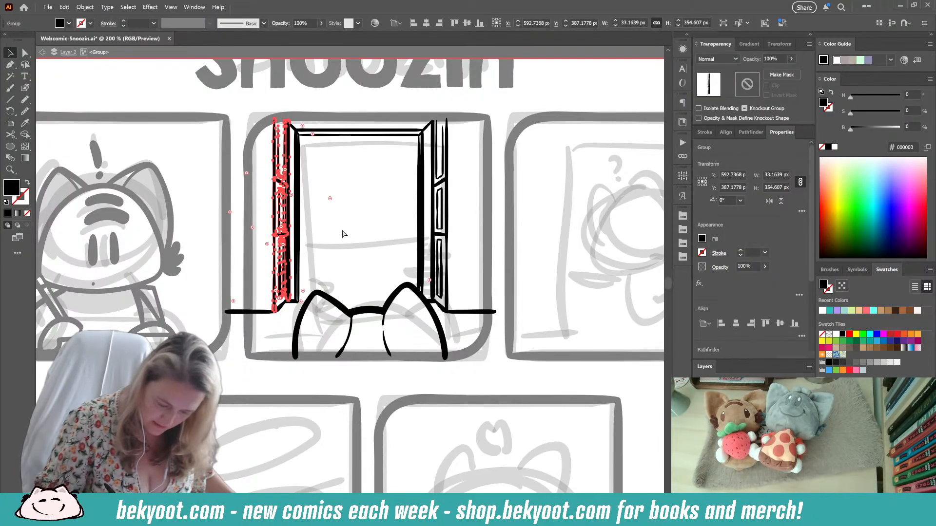
pyautogui.click(331, 239)
pyautogui.moveTo(265, 128); pyautogui.dragTo(278, 302)
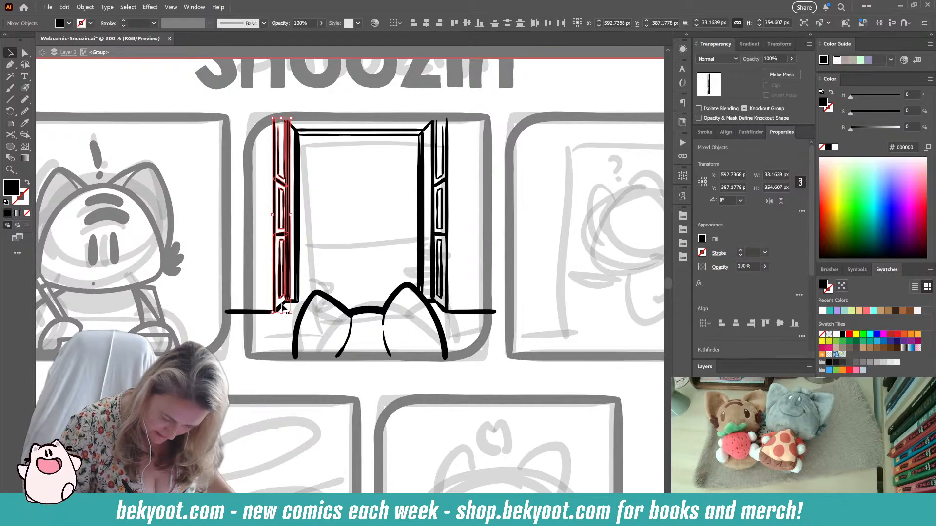
pyautogui.click(283, 269)
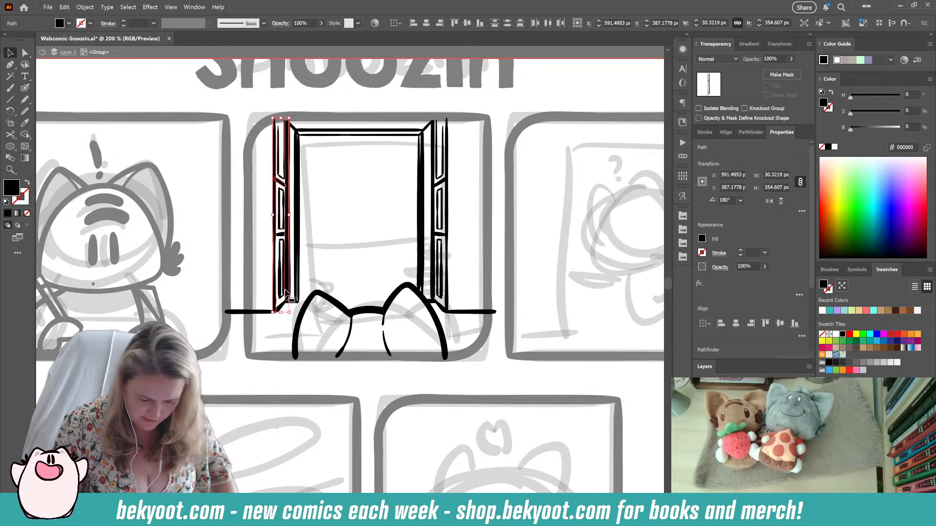
pyautogui.press('Delete')
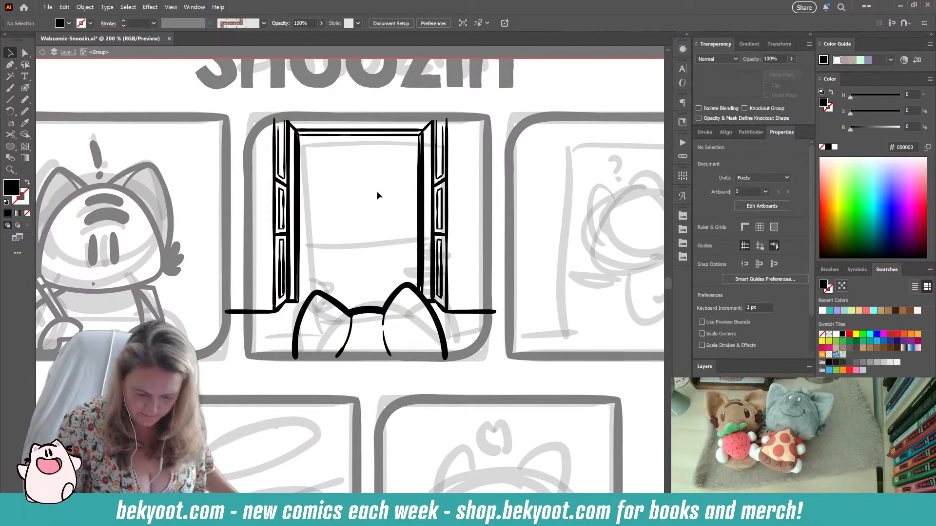
# - Shift the grouped left trim slightly outward from the frame
pyautogui.click(289, 295)
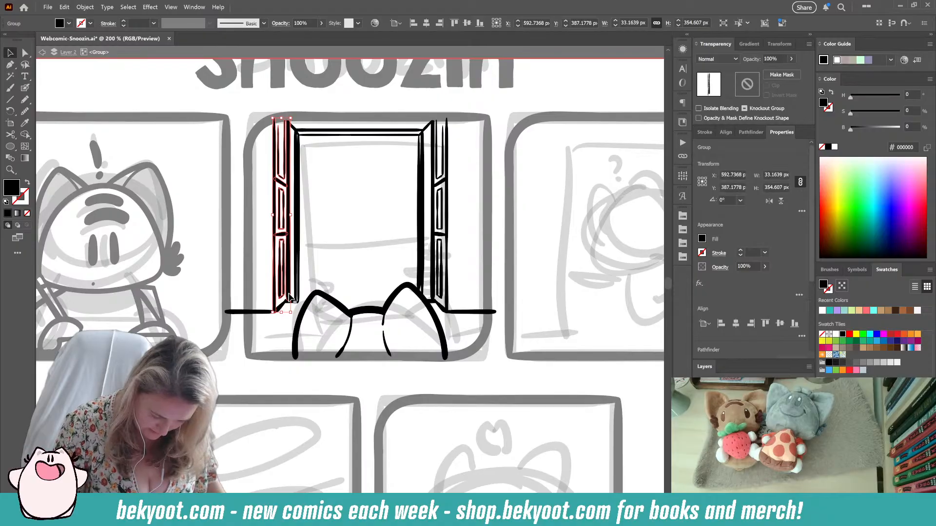
pyautogui.moveTo(287, 293); pyautogui.dragTo(285, 293)
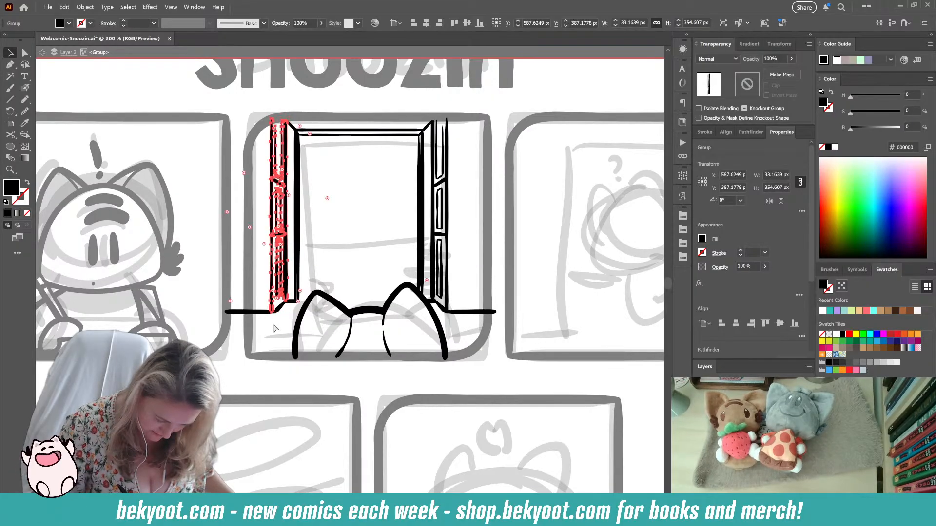
pyautogui.click(267, 316)
pyautogui.click(267, 312)
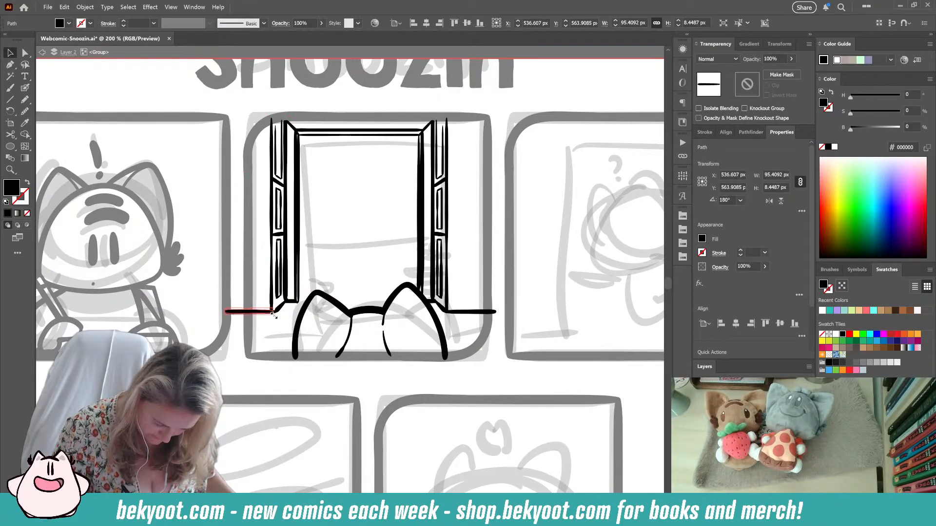
# - Delete the short diagonal at the foot of the left trim and ink a new one joining the frame to the baseline
pyautogui.click(279, 307)
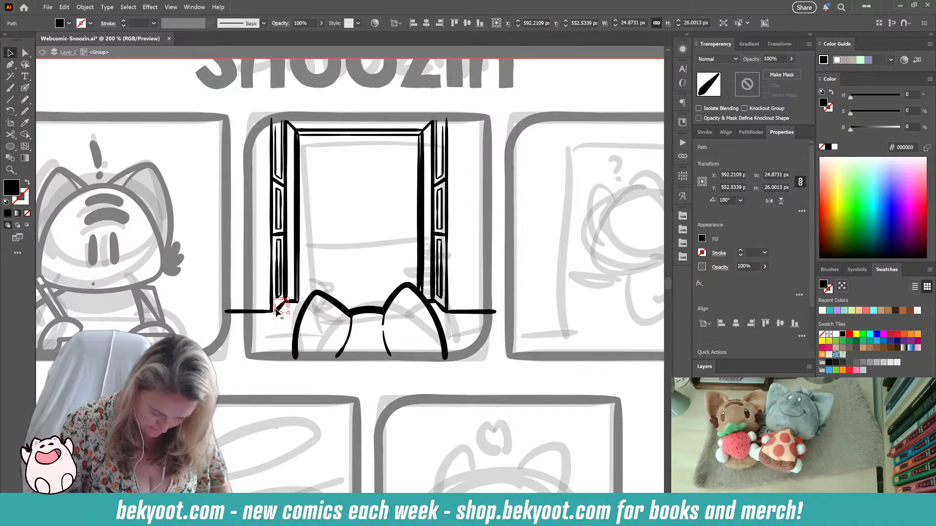
pyautogui.press('Delete')
pyautogui.hotkey('shift', 'b')
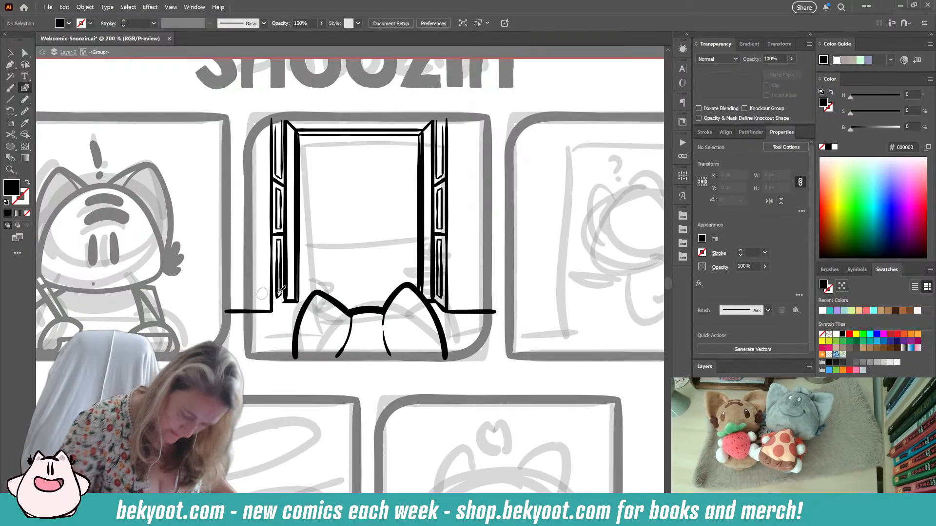
pyautogui.moveTo(285, 301); pyautogui.dragTo(271, 312)
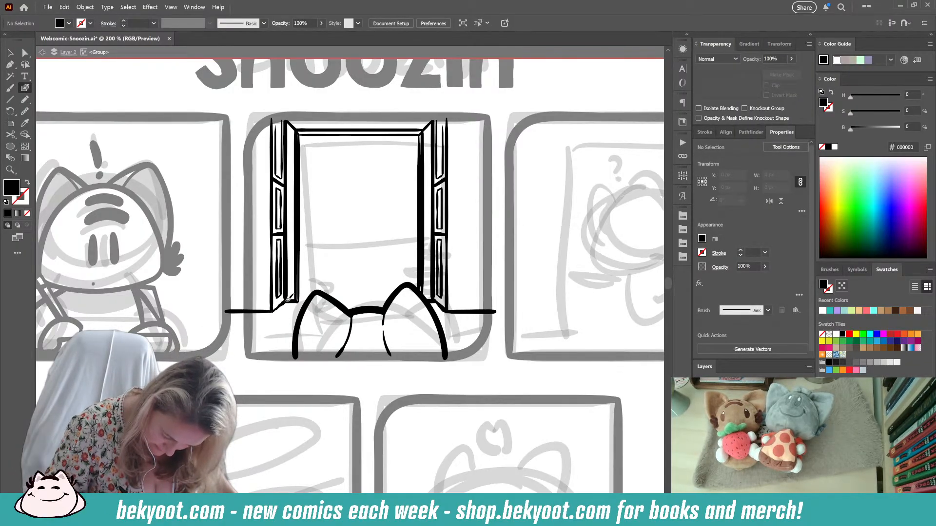
# - Erase the end of the left baseline in panel two that sticks out past the panel's border
pyautogui.hotkey('shift', 'x')
pyautogui.hscroll(1, 350, 335)
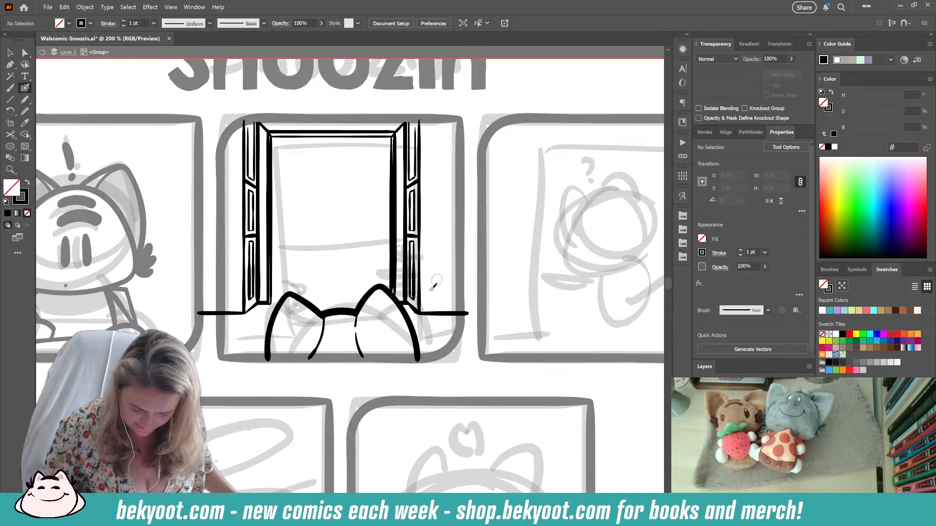
pyautogui.keyDown('ctrl'); pyautogui.click(214, 312); pyautogui.keyUp('ctrl')
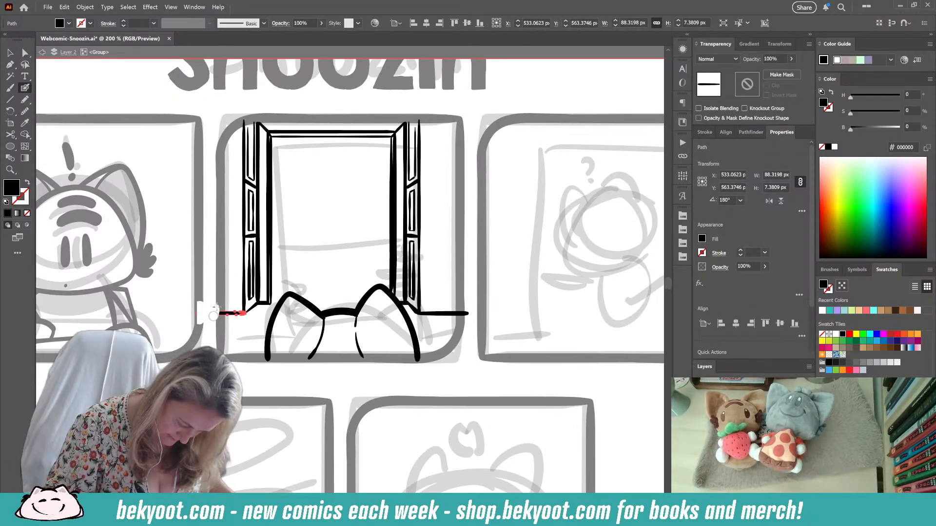
pyautogui.moveTo(213, 316); pyautogui.dragTo(214, 312)
pyautogui.keyDown('ctrl'); pyautogui.click(334, 402); pyautogui.keyUp('ctrl')
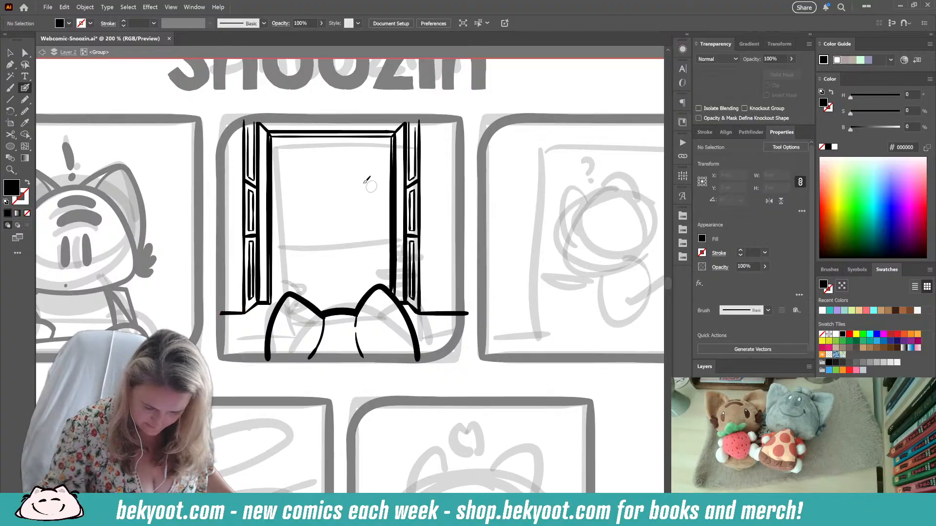
# - Ink the view inside panel two's frame with a broken horizon line, jagged foliage at the right side and a lower line behind the ears
pyautogui.moveTo(277, 237); pyautogui.dragTo(352, 237)
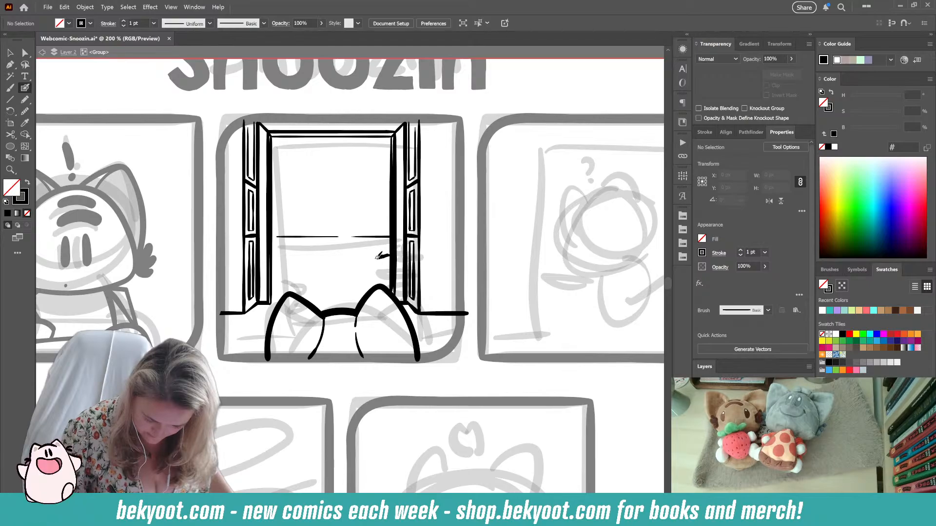
pyautogui.moveTo(379, 256)
pyautogui.mouseDown()
pyautogui.moveTo(365, 263)
pyautogui.moveTo(398, 273)
pyautogui.moveTo(368, 270)
pyautogui.moveTo(397, 272)
pyautogui.mouseUp()
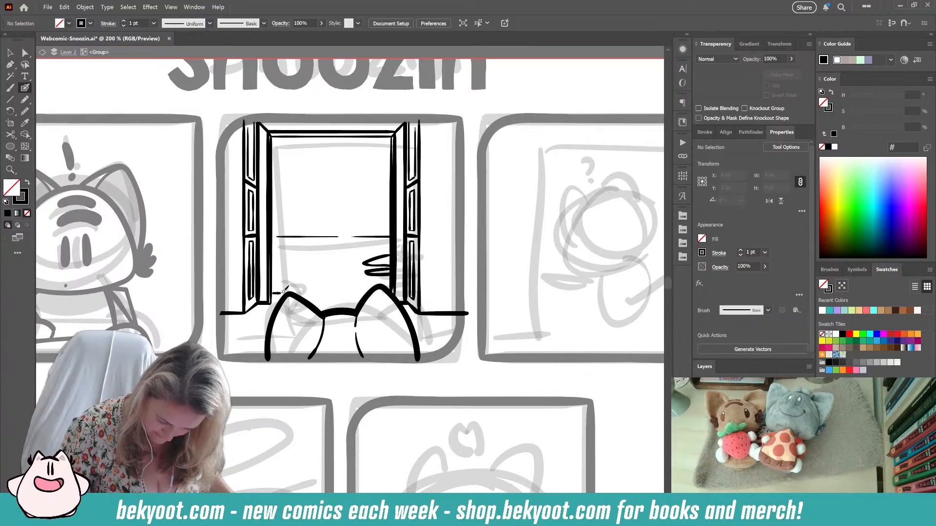
pyautogui.moveTo(284, 292); pyautogui.dragTo(355, 291)
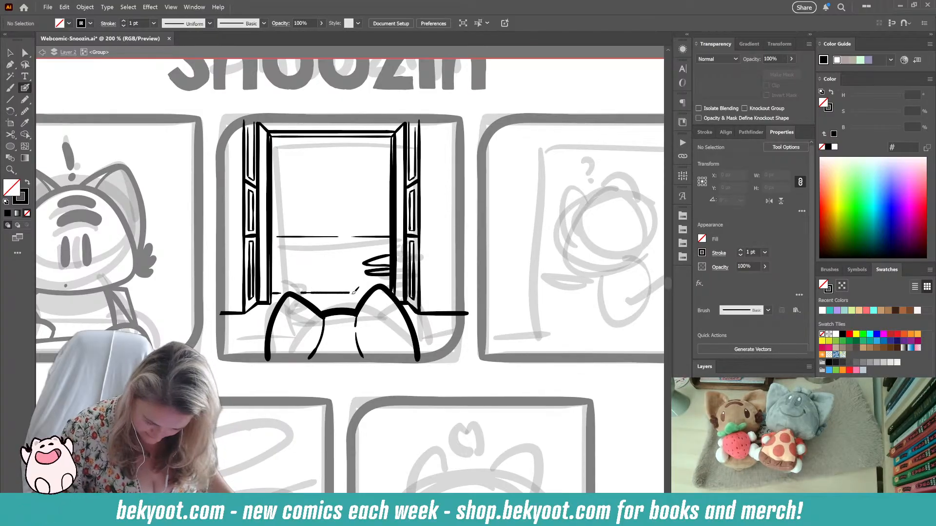
# - Ink a small jagged foliage outline against the inner left side of panel two's frame and delete its misdrawn stroke
pyautogui.hscroll(-2, 341, 273)
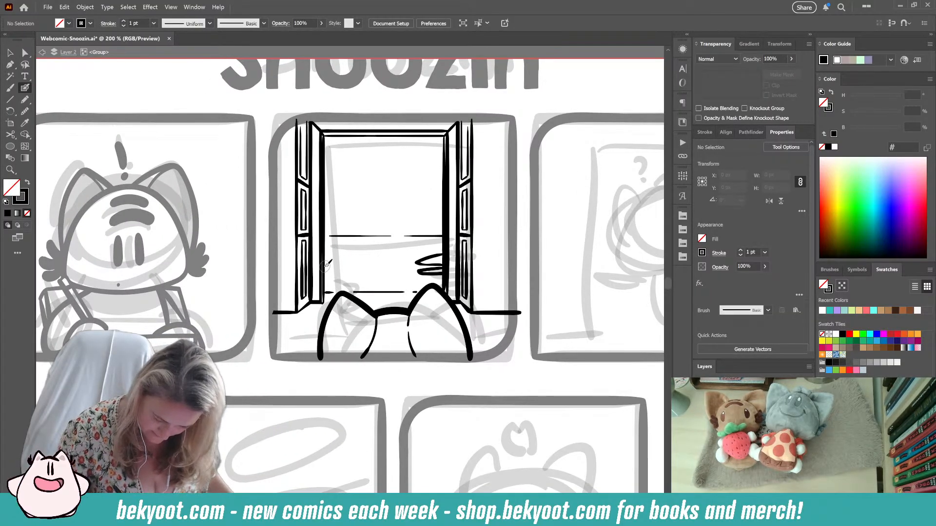
pyautogui.moveTo(330, 269); pyautogui.dragTo(321, 290)
pyautogui.keyDown('ctrl'); pyautogui.click(340, 277); pyautogui.keyUp('ctrl')
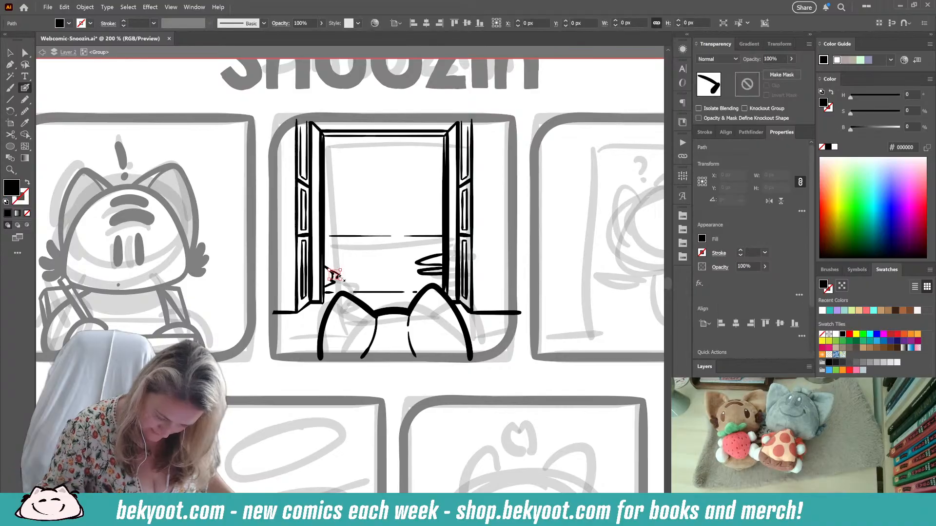
pyautogui.press('Delete')
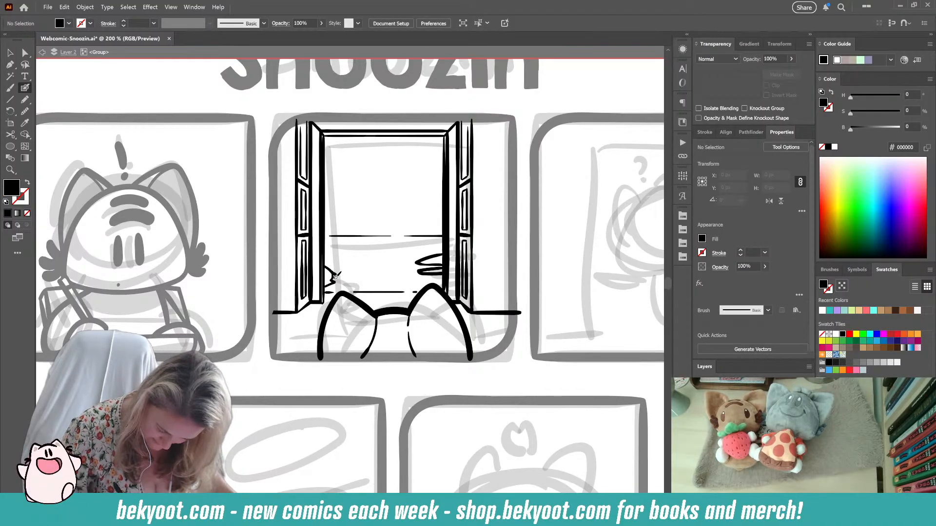
# - Delete the inked hand strokes beside the right side of the open window frame in the second panel
pyautogui.hotkey('shift', 'x')
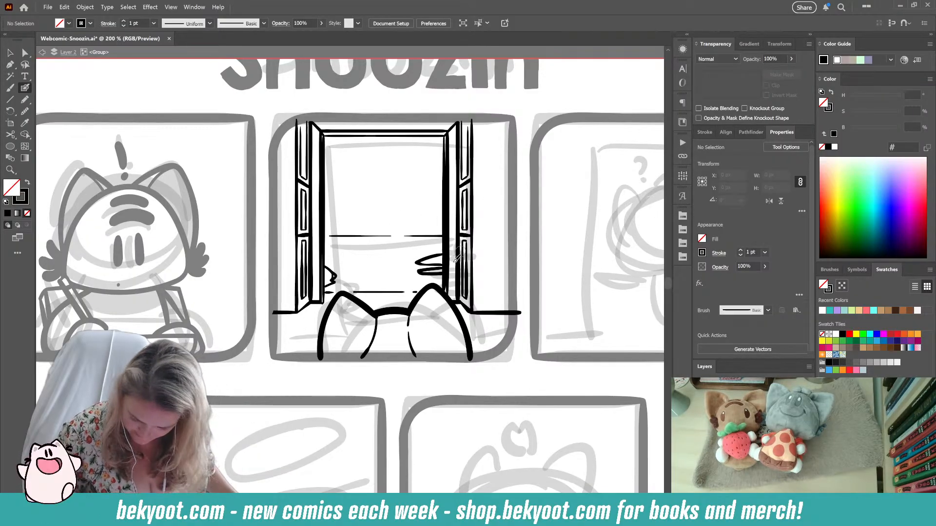
pyautogui.keyDown('ctrl'); pyautogui.click(437, 275); pyautogui.keyUp('ctrl')
pyautogui.keyDown('ctrl'); pyautogui.keyDown('shift'); pyautogui.click(428, 258); pyautogui.keyUp('shift'); pyautogui.keyUp('ctrl')
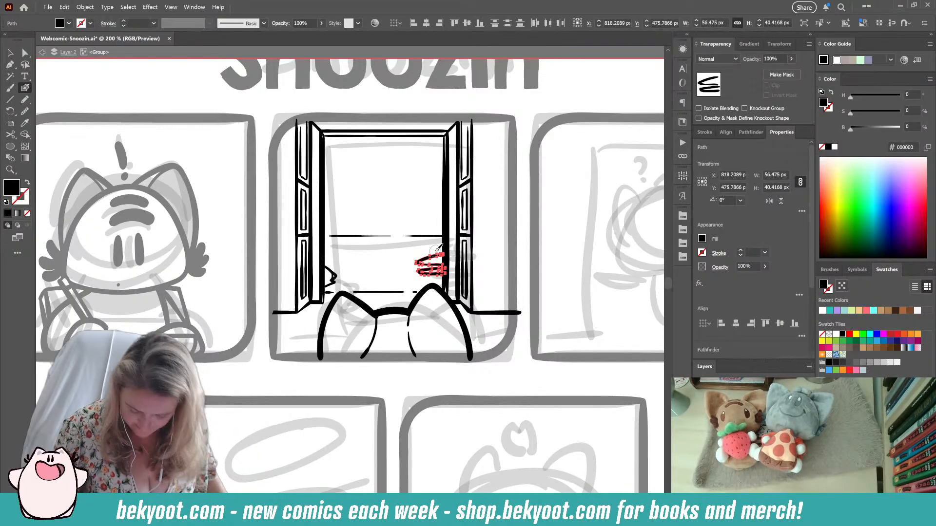
pyautogui.press('Delete')
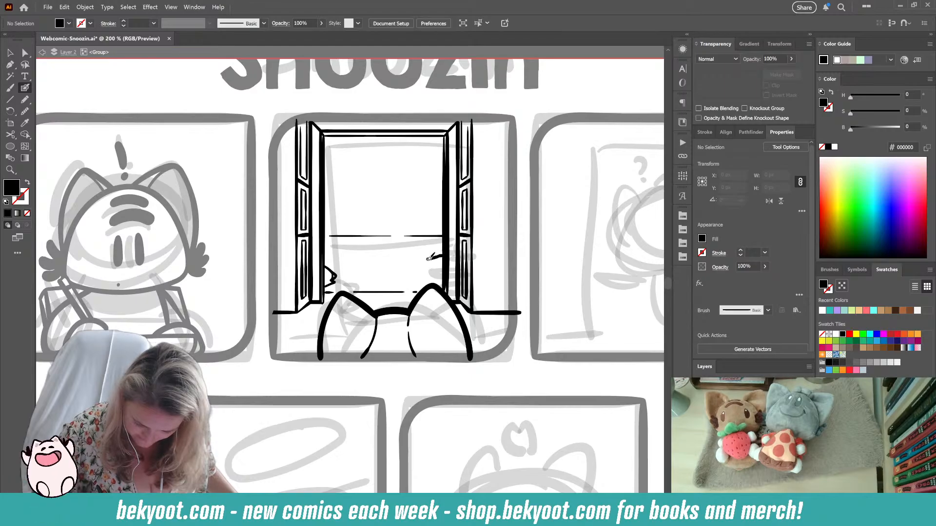
pyautogui.hotkey('shift', 'x')
pyautogui.hotkey('shift', 'x')
pyautogui.moveTo(430, 258)
pyautogui.mouseDown()
pyautogui.moveTo(441, 268)
pyautogui.moveTo(427, 277)
pyautogui.moveTo(443, 278)
pyautogui.mouseUp()
pyautogui.hotkey('ctrl', 'z')
pyautogui.hotkey('ctrl', 'z')
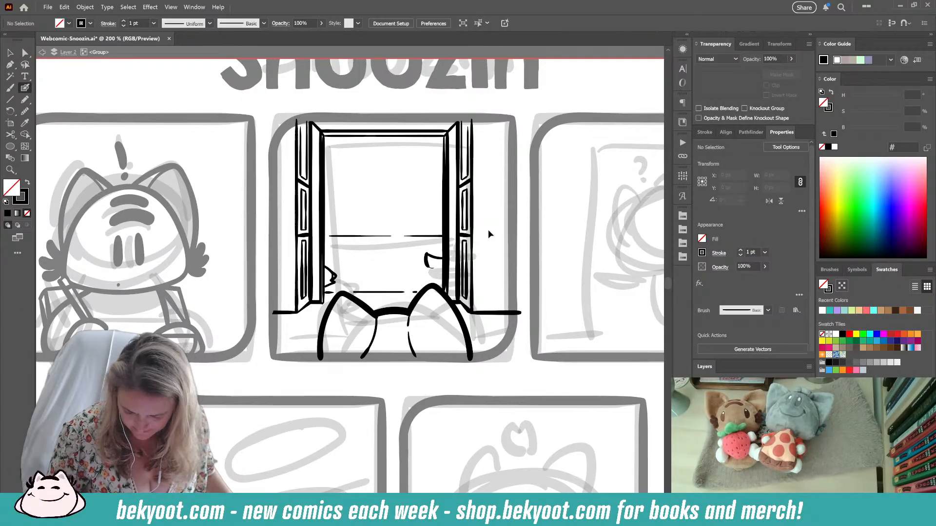
pyautogui.hotkey('ctrl', 'z')
# - Paint two stacked finger outlines reaching in from the right side of the window frame with the Blob Brush
pyautogui.scroll(1, 432, 219)
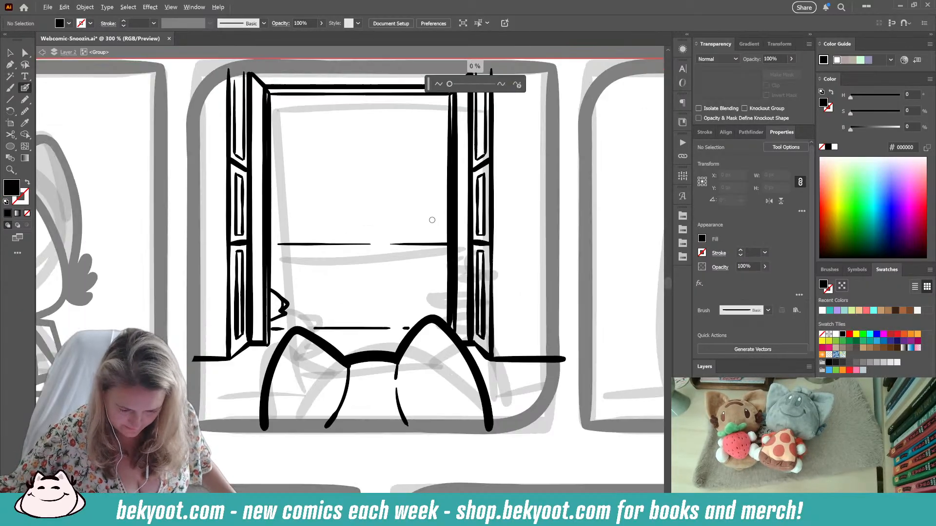
pyautogui.moveTo(355, 294); pyautogui.dragTo(309, 277)
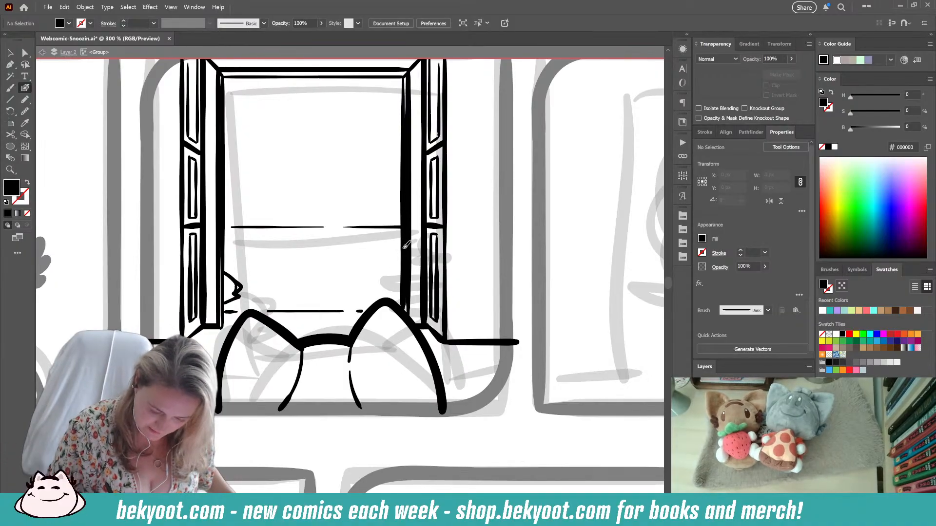
pyautogui.moveTo(401, 249)
pyautogui.mouseDown()
pyautogui.moveTo(375, 245)
pyautogui.moveTo(374, 258)
pyautogui.moveTo(368, 245)
pyautogui.moveTo(401, 248)
pyautogui.moveTo(372, 248)
pyautogui.moveTo(379, 265)
pyautogui.moveTo(403, 267)
pyautogui.moveTo(374, 271)
pyautogui.moveTo(378, 288)
pyautogui.moveTo(402, 292)
pyautogui.mouseUp()
pyautogui.hotkey('ctrl', 'z')
pyautogui.hotkey('ctrl', 'z')
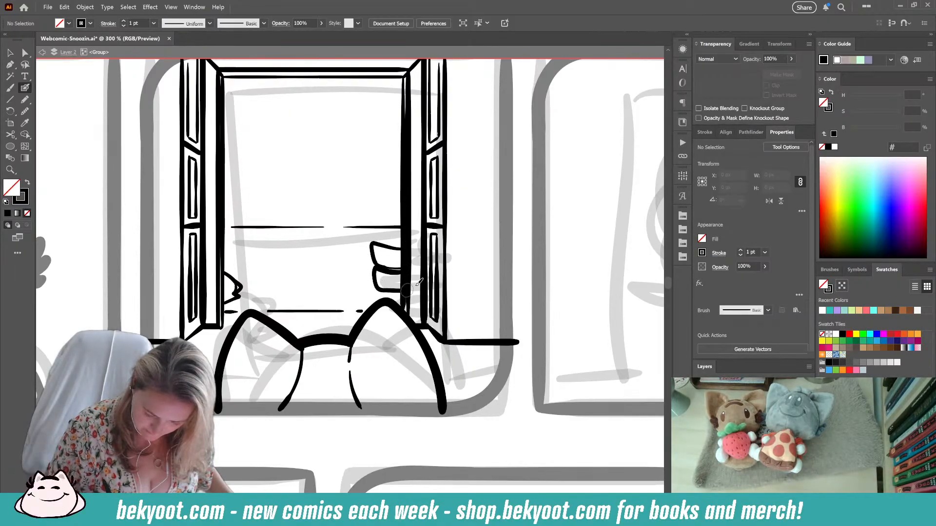
# - Shrink the upper finger outline to about 36 by 23 px, keeping it against the window frame
pyautogui.keyDown('ctrl'); pyautogui.click(387, 256); pyautogui.keyUp('ctrl')
pyautogui.moveTo(370, 242)
pyautogui.mouseDown()
pyautogui.moveTo(398, 252)
pyautogui.moveTo(382, 274)
pyautogui.mouseUp()
pyautogui.keyDown('ctrl'); pyautogui.click(346, 267); pyautogui.keyUp('ctrl')
pyautogui.keyDown('ctrl'); pyautogui.click(393, 252); pyautogui.keyUp('ctrl')
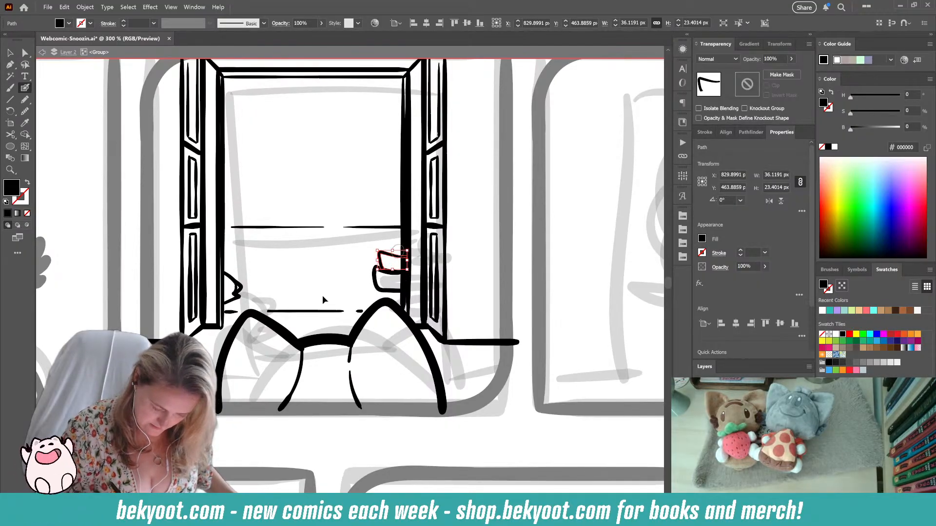
pyautogui.hotkey('ctrl', 'shift', 'a')
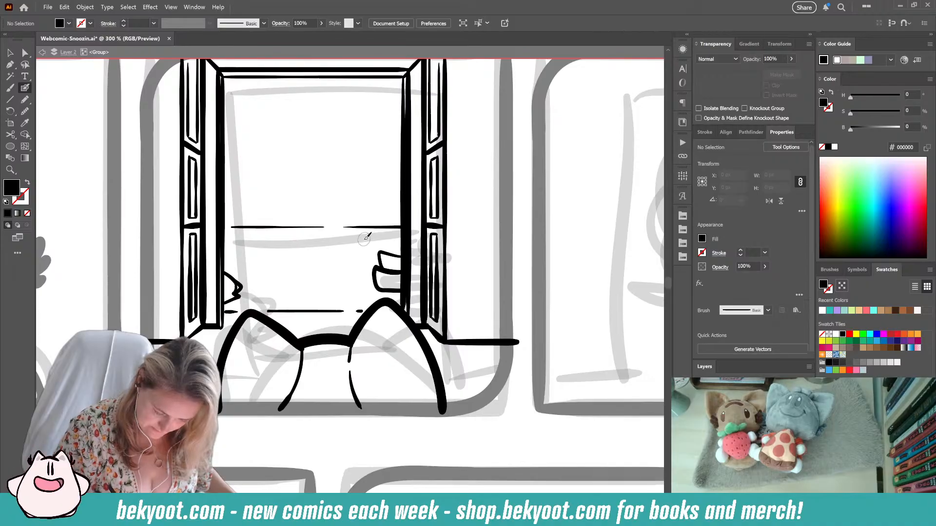
pyautogui.moveTo(362, 238)
pyautogui.mouseDown()
pyautogui.moveTo(373, 244)
pyautogui.moveTo(362, 272)
pyautogui.mouseUp()
pyautogui.hotkey('ctrl', 'z')
pyautogui.scroll(2, 317, 398)
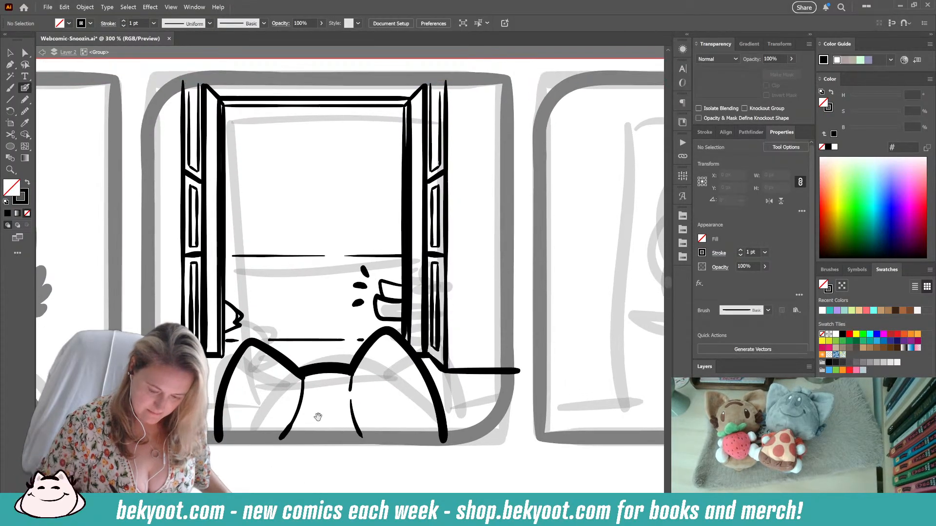
pyautogui.hotkey('ctrl', 'z')
pyautogui.hotkey('ctrl', 'z')
pyautogui.hotkey('ctrl', 'z')
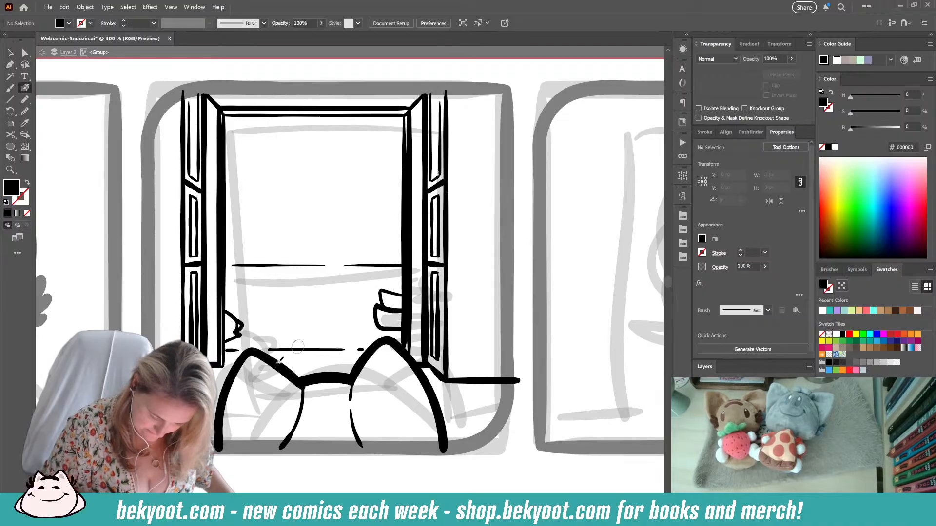
# - Paint three short motion marks beside each hand in the window and smooth the set by the right hand by 5%
pyautogui.moveTo(253, 303); pyautogui.dragTo(263, 336)
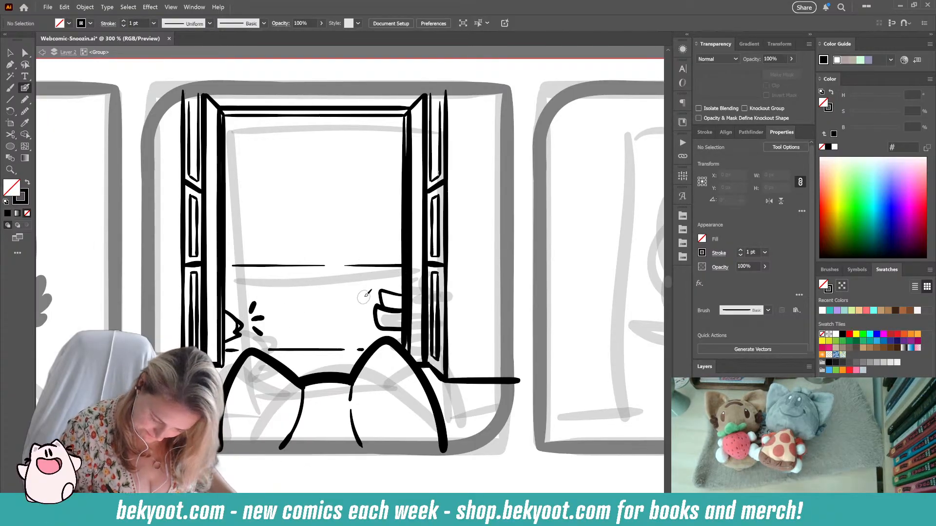
pyautogui.moveTo(359, 287)
pyautogui.mouseDown()
pyautogui.moveTo(366, 297)
pyautogui.moveTo(350, 307)
pyautogui.moveTo(361, 330)
pyautogui.mouseUp()
pyautogui.moveTo(448, 84); pyautogui.dragTo(452, 84)
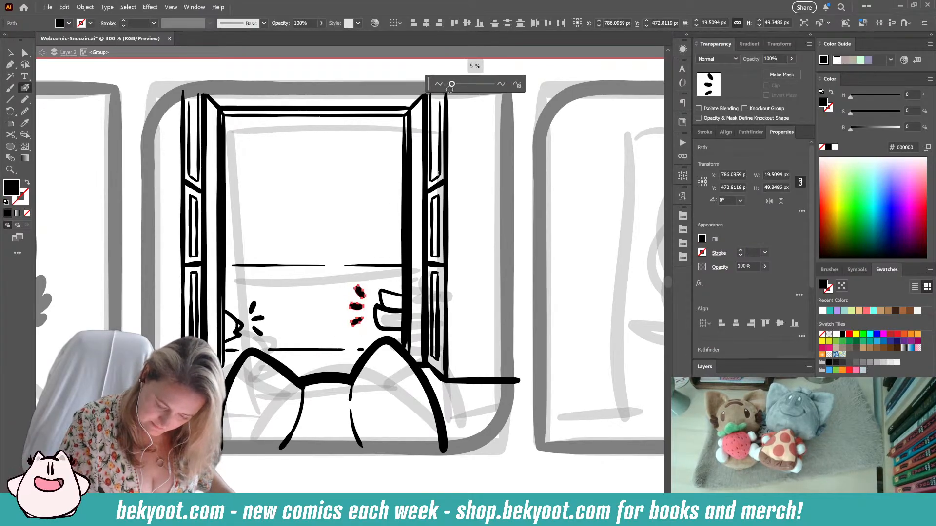
pyautogui.keyDown('ctrl'); pyautogui.click(301, 303); pyautogui.keyUp('ctrl')
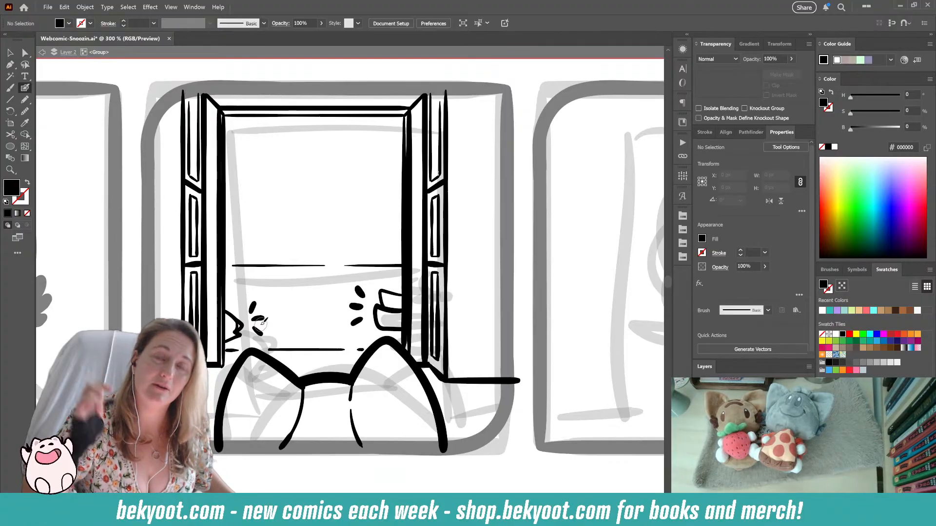
pyautogui.keyDown('ctrl'); pyautogui.click(256, 337); pyautogui.keyUp('ctrl')
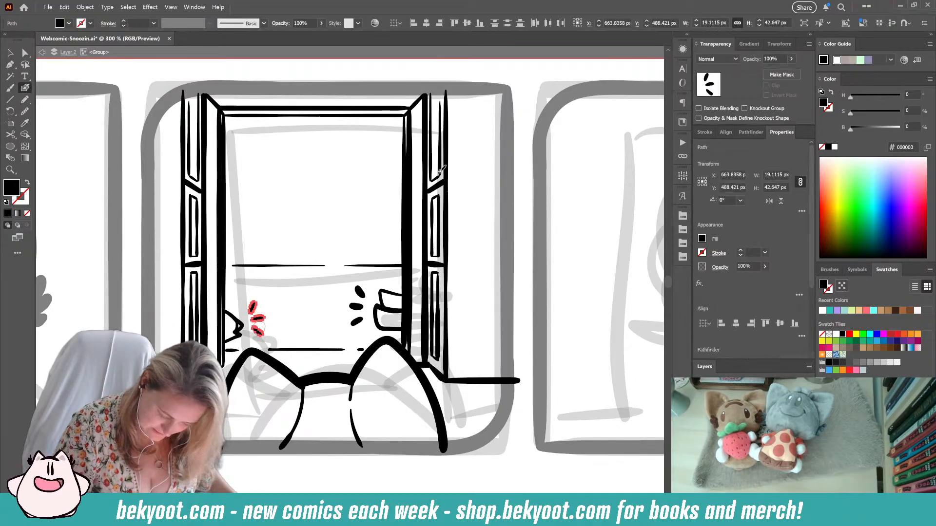
pyautogui.keyDown('ctrl'); pyautogui.click(305, 300); pyautogui.keyUp('ctrl')
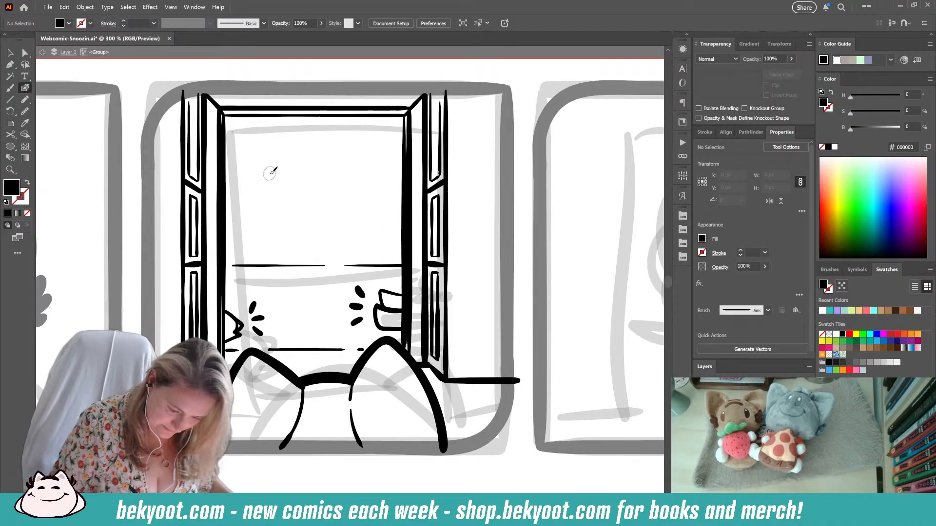
# - Draw a black stepped block about 151 by 105 px against the window's right side with the Pencil and set its opacity to 30%
pyautogui.moveTo(277, 226)
pyautogui.mouseDown()
pyautogui.moveTo(287, 186)
pyautogui.moveTo(337, 181)
pyautogui.mouseUp()
pyautogui.hotkey('ctrl', 'z')
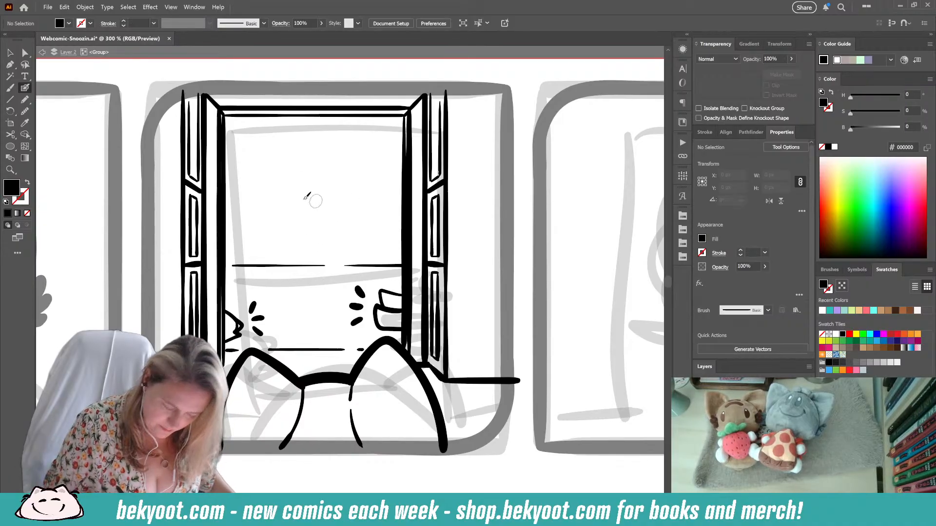
pyautogui.click(25, 99)
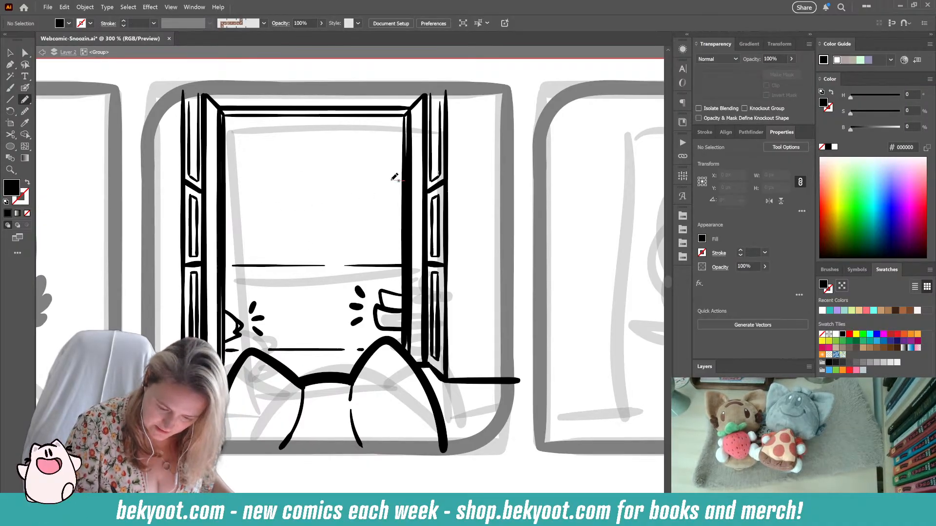
pyautogui.moveTo(405, 181)
pyautogui.mouseDown()
pyautogui.moveTo(310, 179)
pyautogui.moveTo(299, 215)
pyautogui.moveTo(288, 219)
pyautogui.mouseUp()
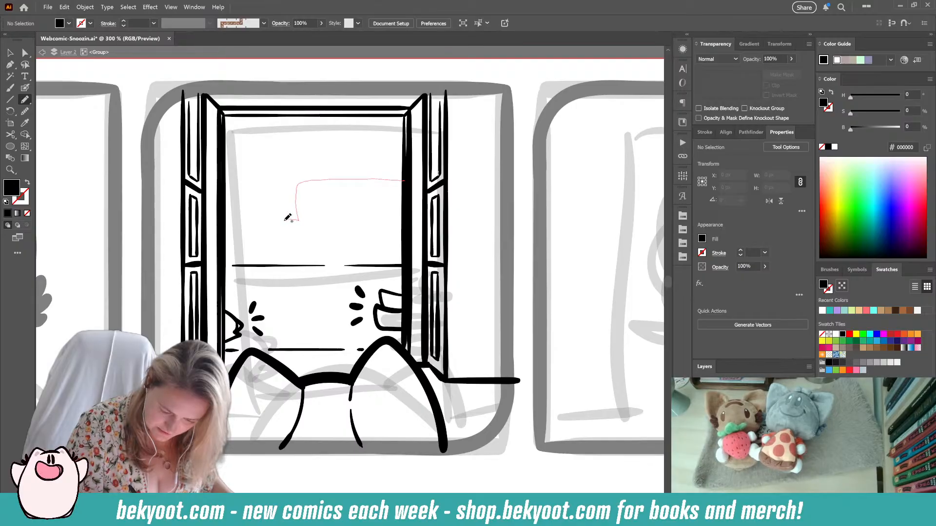
pyautogui.moveTo(291, 257)
pyautogui.mouseDown()
pyautogui.moveTo(298, 266)
pyautogui.moveTo(392, 265)
pyautogui.moveTo(408, 244)
pyautogui.moveTo(405, 180)
pyautogui.mouseUp()
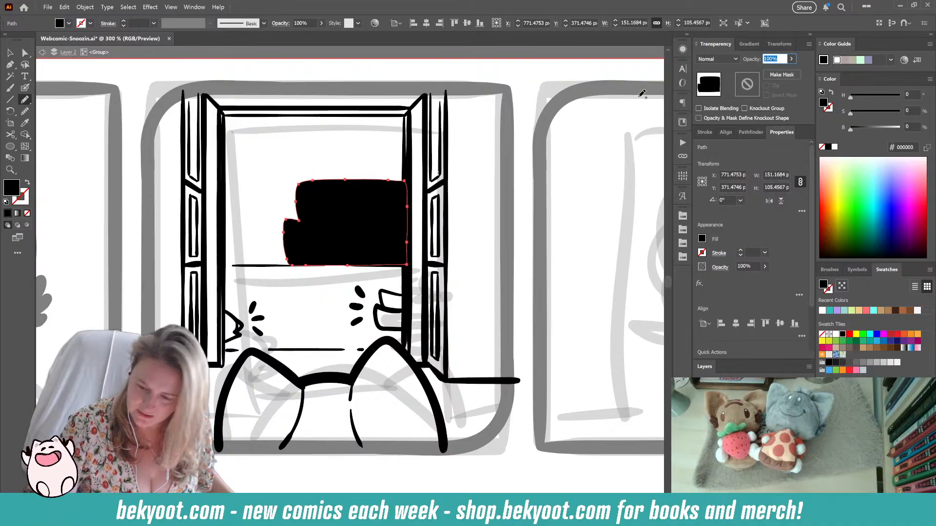
pyautogui.write('30')
pyautogui.press('Return')
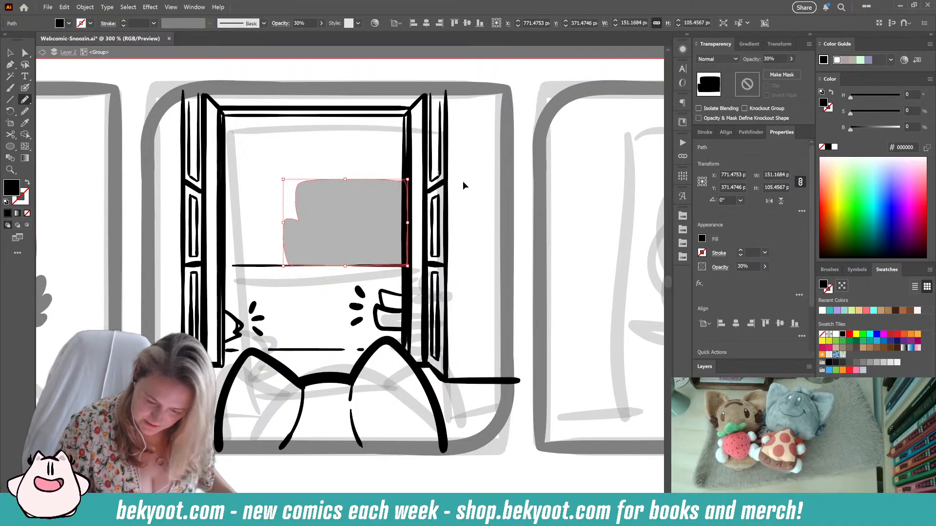
pyautogui.hotkey('ctrl', 'shift', 'a')
# - Restore the default black brush at full opacity and paint small tick marks in the gaps of the window's two horizontal lines
pyautogui.moveTo(387, 302)
pyautogui.mouseDown()
pyautogui.moveTo(399, 261)
pyautogui.moveTo(389, 253)
pyautogui.mouseUp()
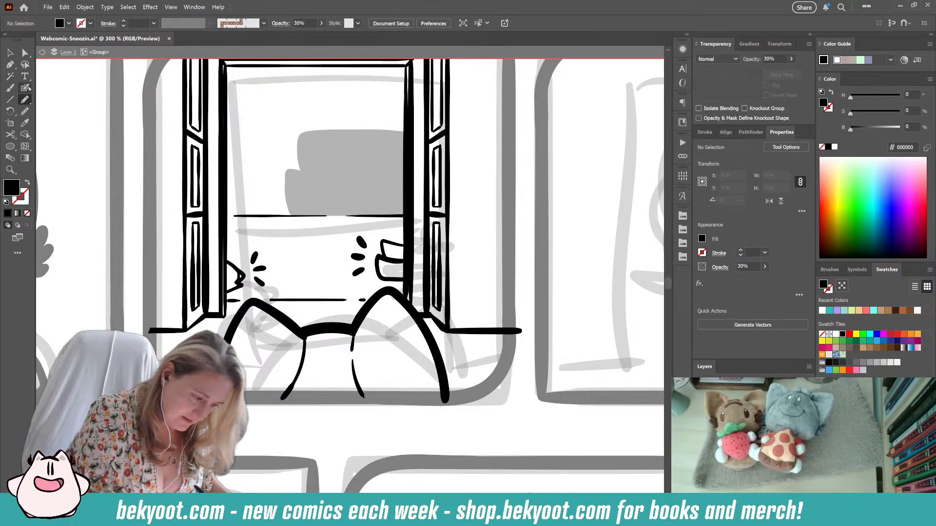
pyautogui.hotkey('shift', 'b')
pyautogui.press('d')
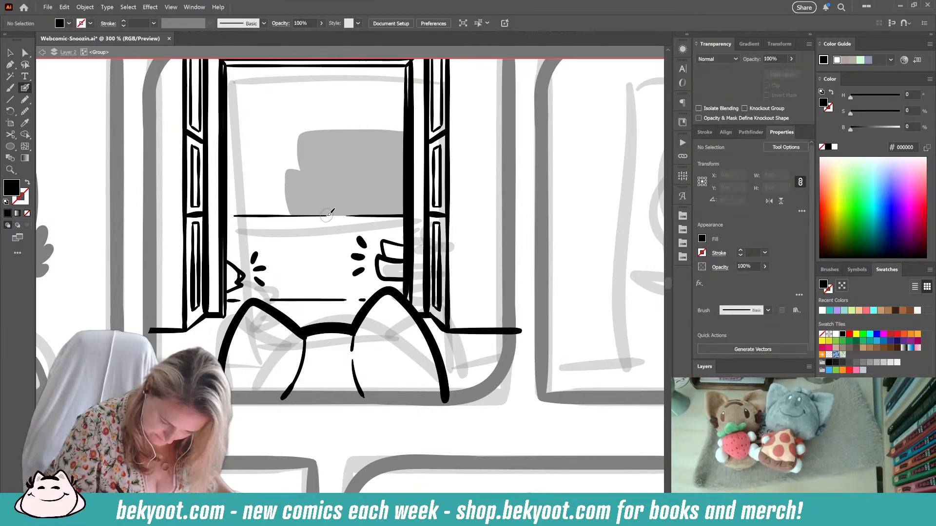
pyautogui.moveTo(351, 297); pyautogui.dragTo(357, 300)
pyautogui.hotkey('ctrl', 'z')
pyautogui.press('space')
pyautogui.moveTo(329, 328); pyautogui.dragTo(333, 337)
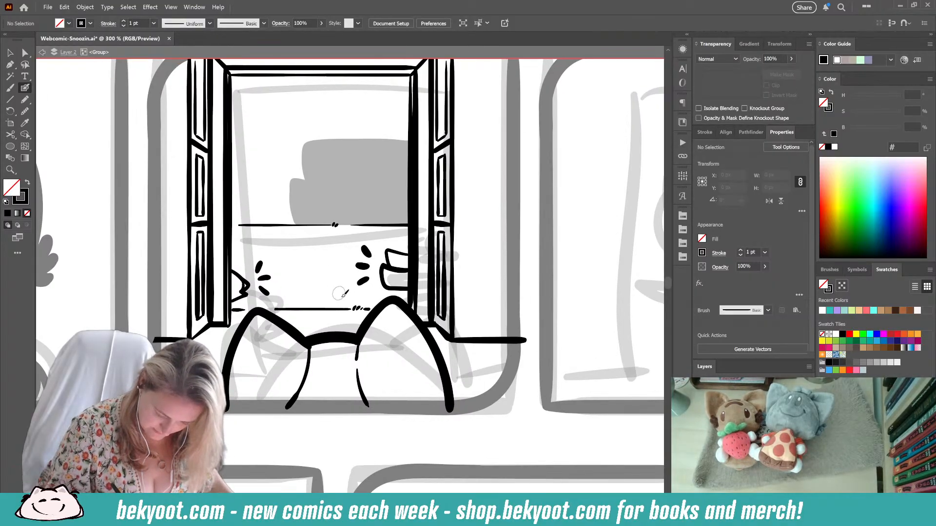
# - Draw a second block about 63 by 55 px against the window's left side with the Pencil, matching the first block's 30% black fill
pyautogui.scroll(-3, 312, 236)
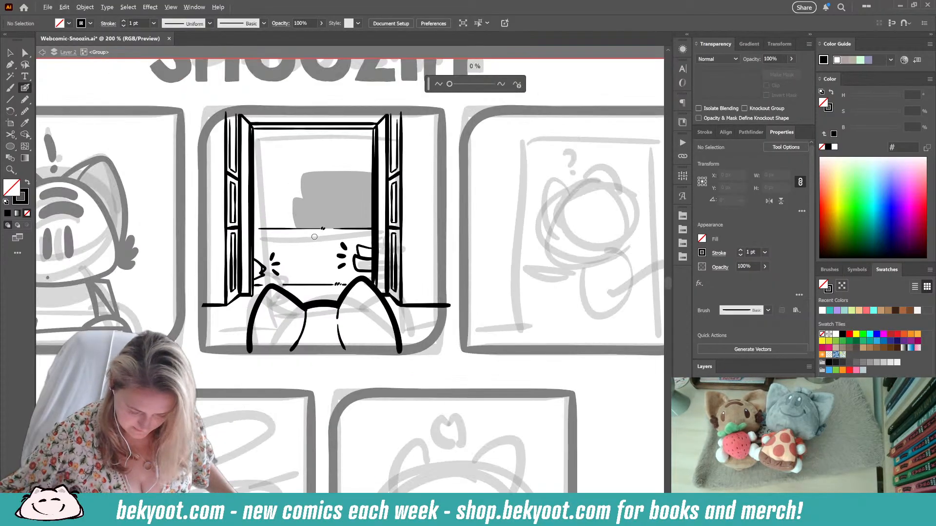
pyautogui.scroll(1, 306, 235)
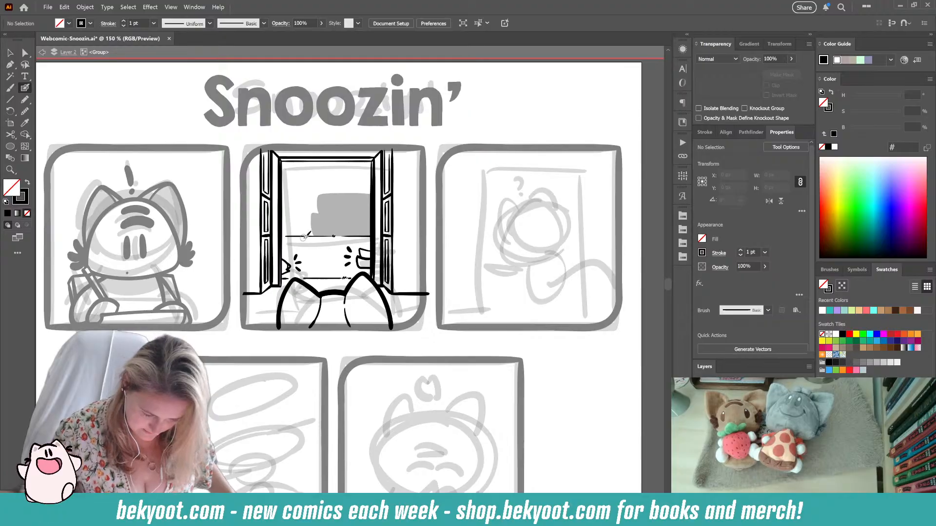
pyautogui.press('space')
pyautogui.moveTo(309, 252); pyautogui.dragTo(327, 288)
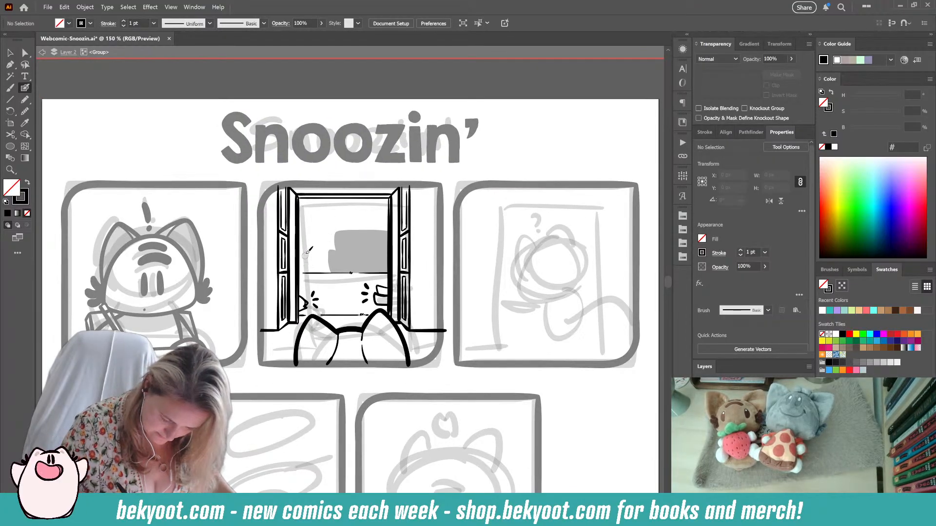
pyautogui.press('n')
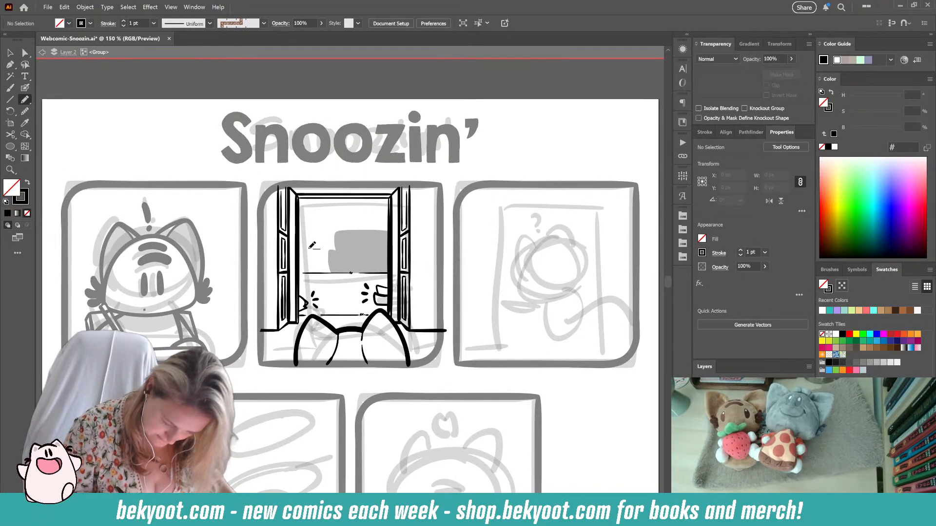
pyautogui.keyDown('ctrl'); pyautogui.click(342, 230); pyautogui.keyUp('ctrl')
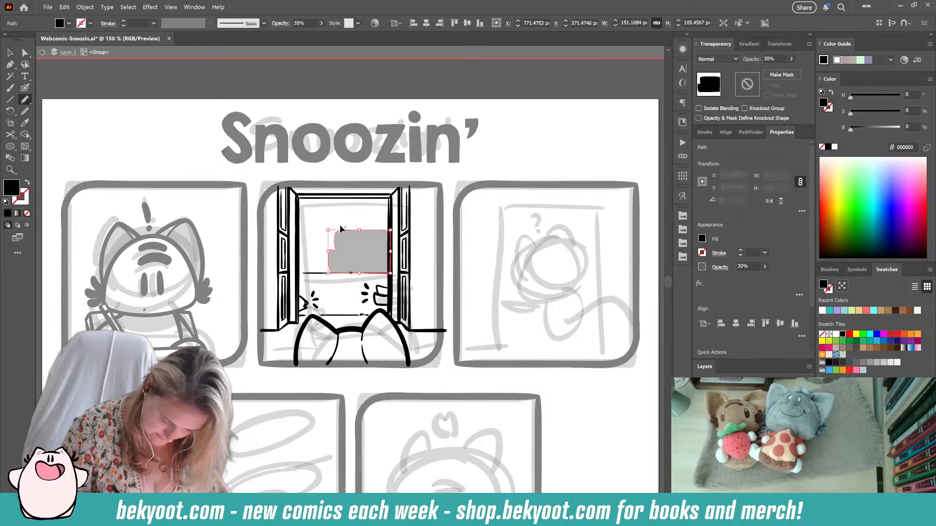
pyautogui.hotkey('ctrl', 'shift', 'a')
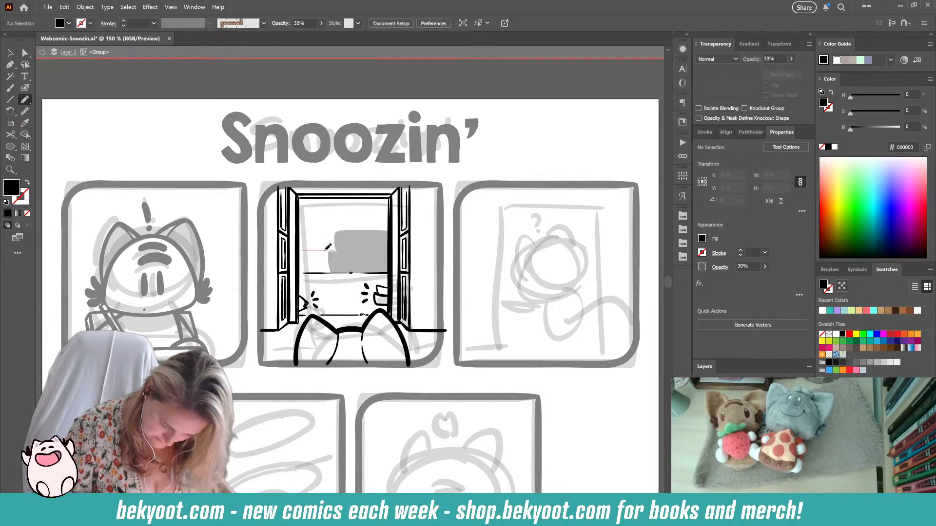
pyautogui.moveTo(325, 251); pyautogui.dragTo(326, 251)
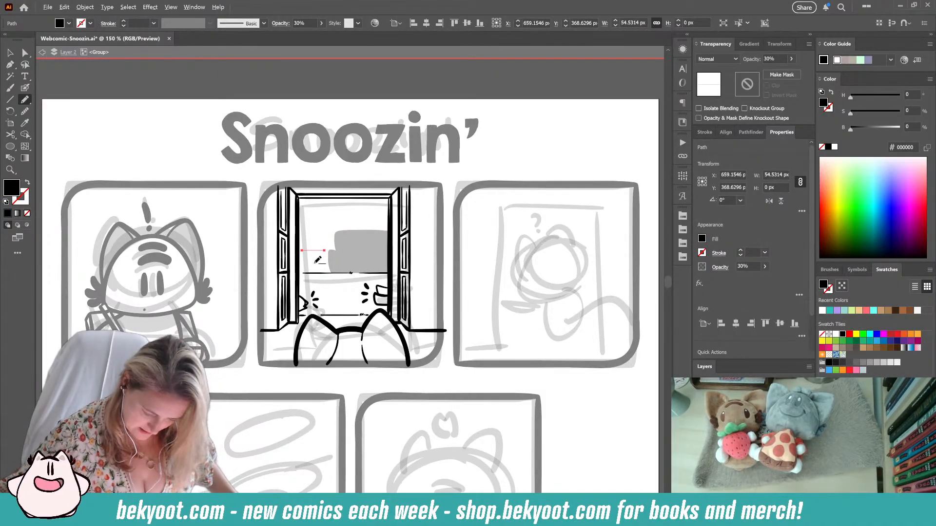
pyautogui.hotkey('ctrl', '=')
pyautogui.hotkey('ctrl', '=')
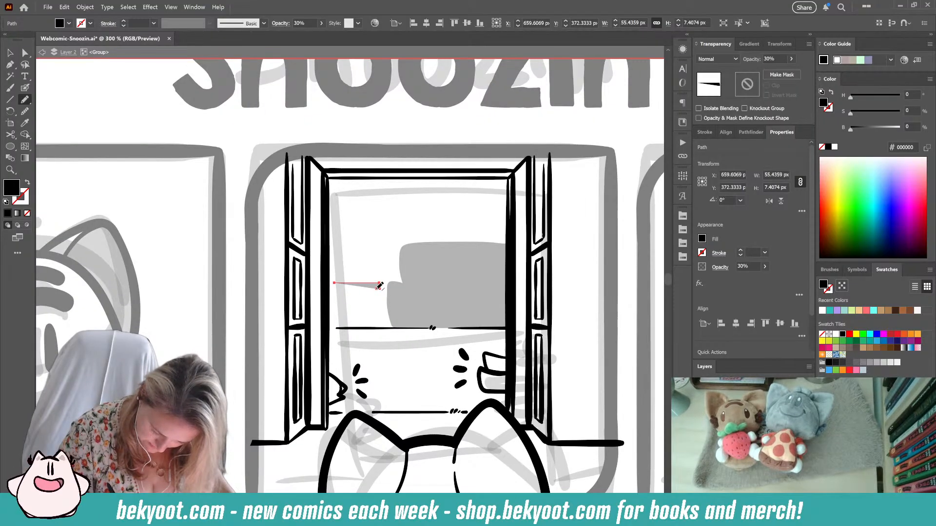
pyautogui.moveTo(379, 315)
pyautogui.mouseDown()
pyautogui.moveTo(378, 326)
pyautogui.moveTo(359, 323)
pyautogui.mouseUp()
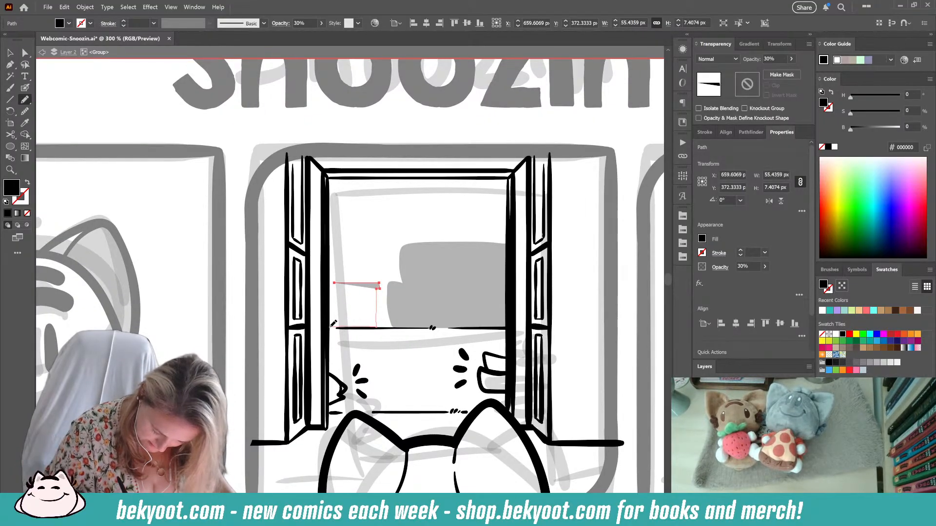
pyautogui.moveTo(330, 280); pyautogui.dragTo(328, 282)
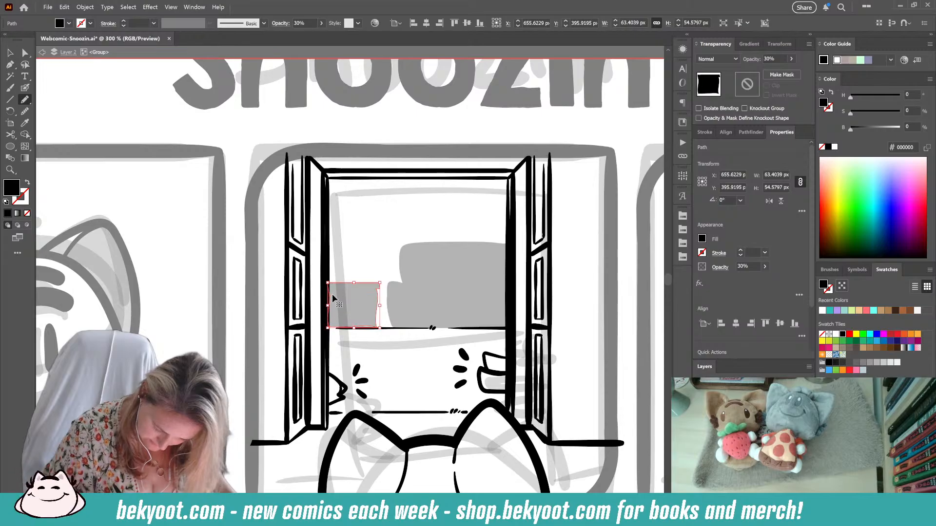
pyautogui.keyDown('ctrl'); pyautogui.click(246, 310); pyautogui.keyUp('ctrl')
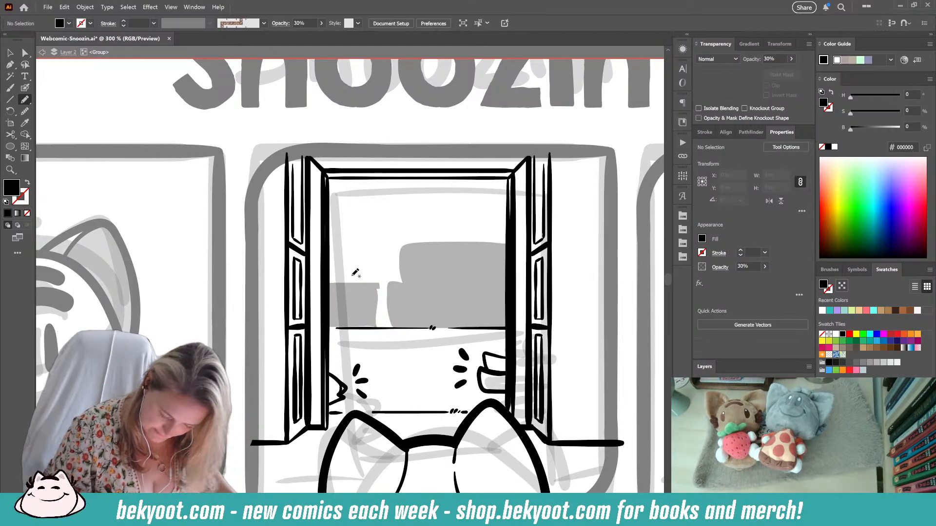
# - Stretch the lower edge of the left background block down slightly to meet the window's upper horizontal line
pyautogui.keyDown('ctrl'); pyautogui.click(356, 317); pyautogui.keyUp('ctrl')
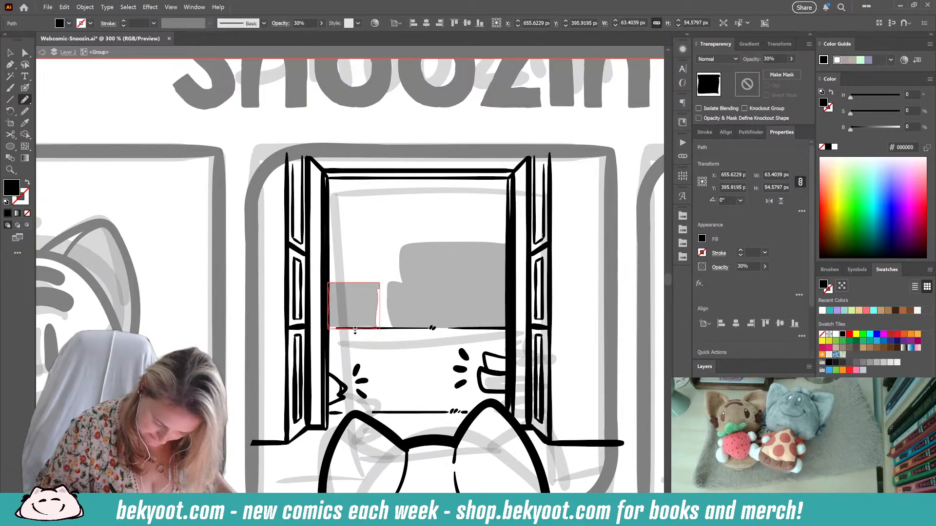
pyautogui.moveTo(355, 330); pyautogui.dragTo(355, 331)
pyautogui.keyDown('ctrl'); pyautogui.click(374, 257); pyautogui.keyUp('ctrl')
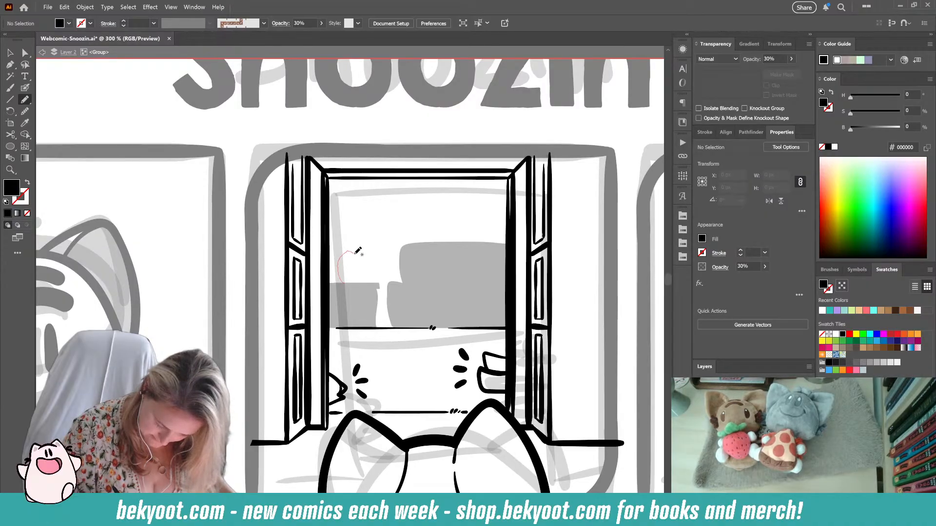
# - Draw a round lamp base on the left block and a tapered shade about 49 by 44 px above it with the Pencil in 30% black
pyautogui.moveTo(352, 282)
pyautogui.mouseDown()
pyautogui.moveTo(338, 262)
pyautogui.moveTo(360, 257)
pyautogui.mouseUp()
pyautogui.keyDown('ctrl'); pyautogui.click(374, 246); pyautogui.keyUp('ctrl')
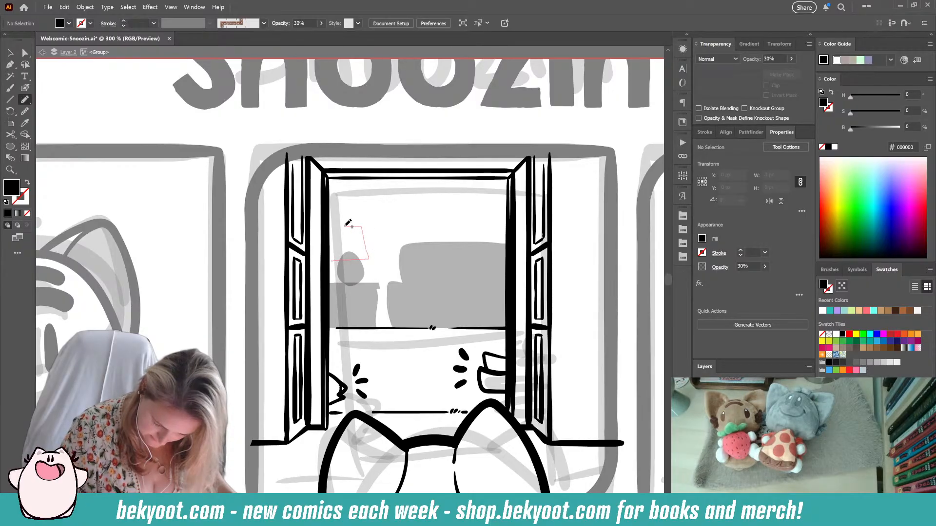
pyautogui.moveTo(332, 253); pyautogui.dragTo(330, 256)
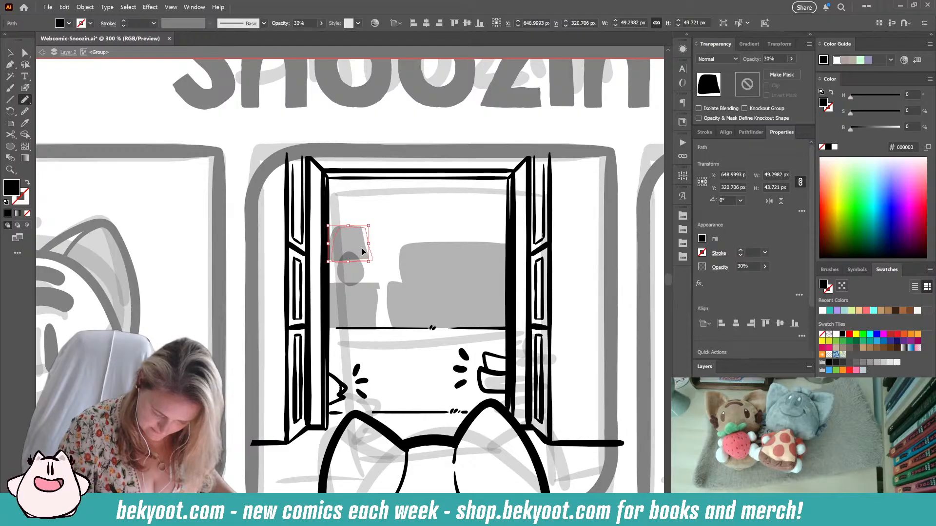
# - Unite the lamp shade with its base, and unite the resulting lamp with the left block into one shape
pyautogui.keyDown('ctrl'); pyautogui.keyDown('shift'); pyautogui.click(350, 273); pyautogui.keyUp('shift'); pyautogui.keyUp('ctrl')
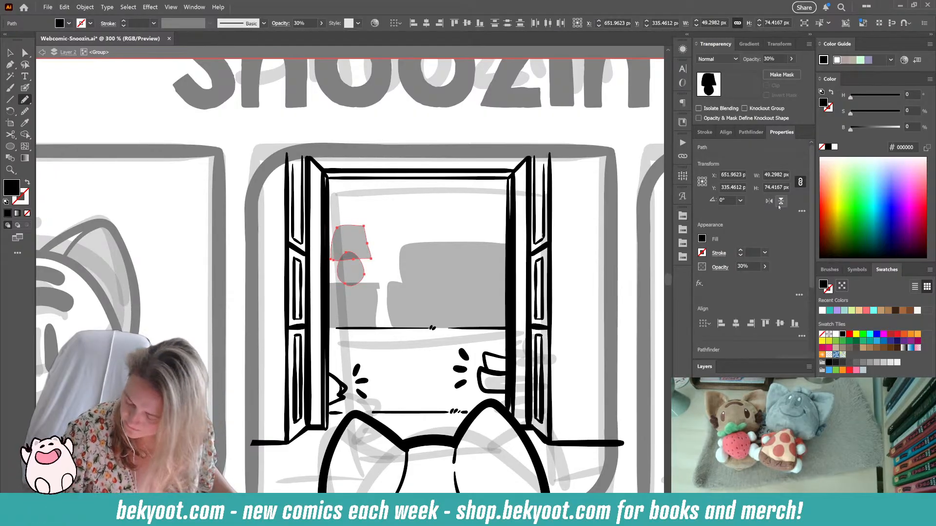
pyautogui.click(750, 132)
pyautogui.click(702, 158)
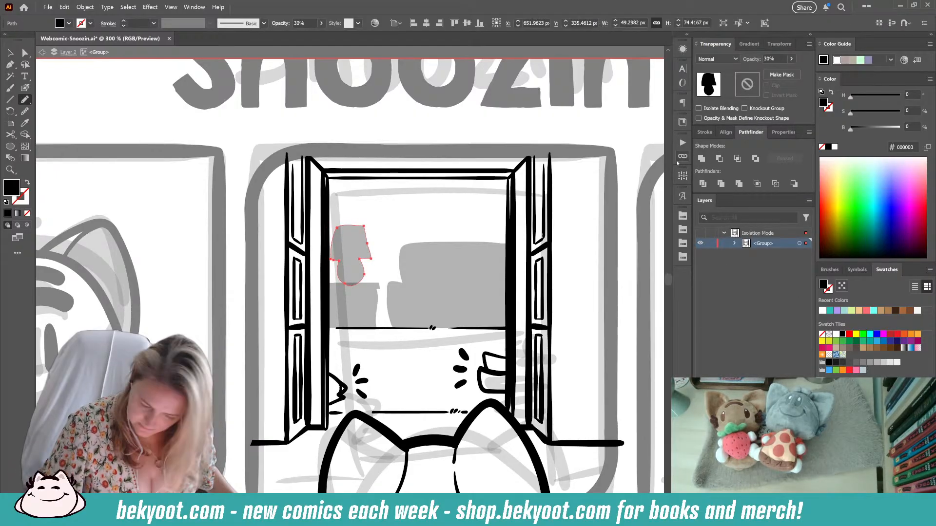
pyautogui.keyDown('ctrl'); pyautogui.click(383, 216); pyautogui.keyUp('ctrl')
pyautogui.keyDown('ctrl'); pyautogui.click(361, 273); pyautogui.keyUp('ctrl')
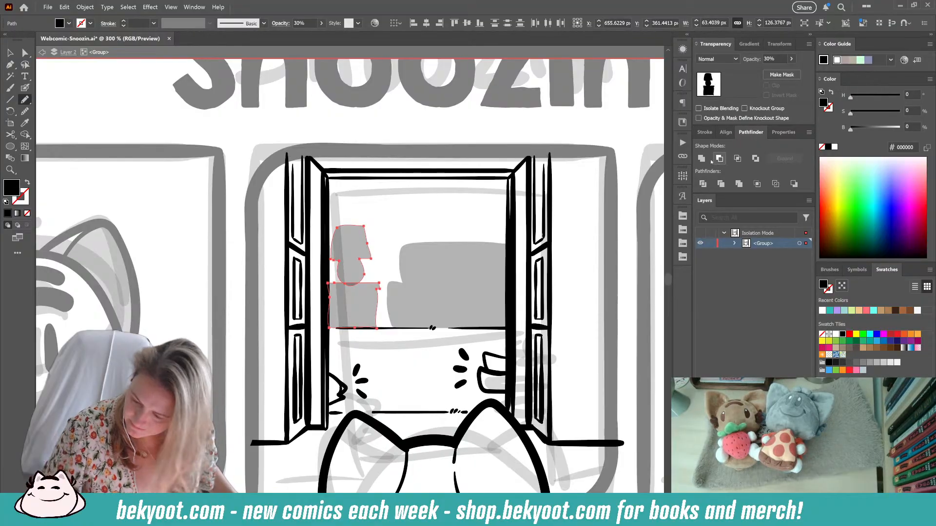
pyautogui.hotkey('ctrl', '4')
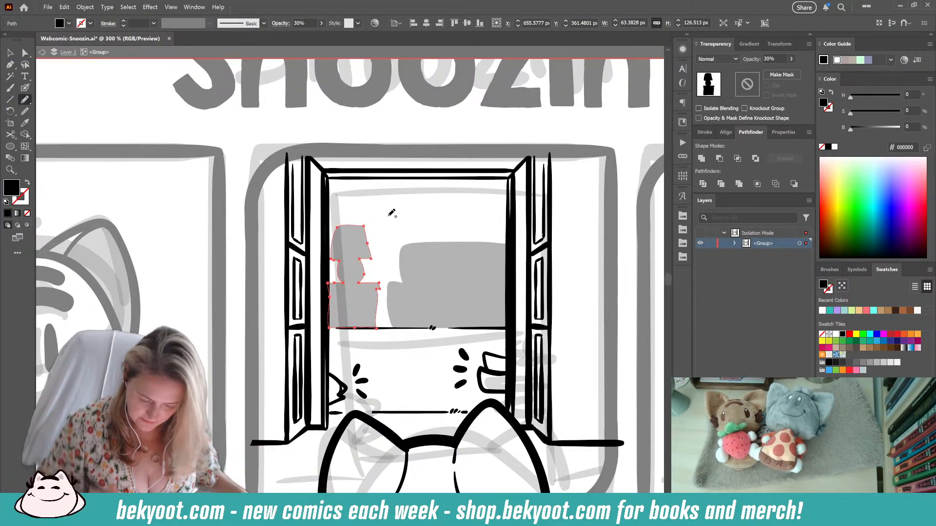
pyautogui.keyDown('ctrl'); pyautogui.click(397, 228); pyautogui.keyUp('ctrl')
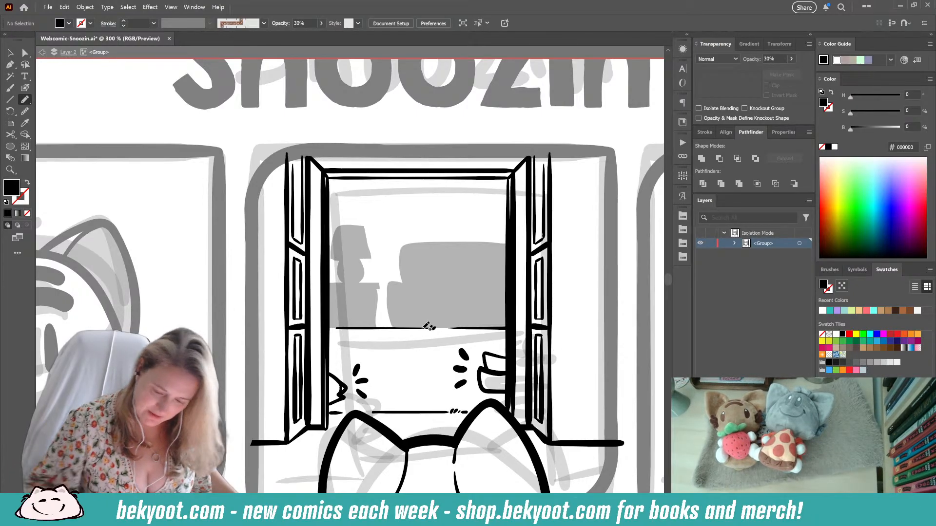
# - Try to paint a question mark between the hands with the Blob Brush at 30% opacity
pyautogui.scroll(-2, 452, 382)
pyautogui.scroll(2, 452, 380)
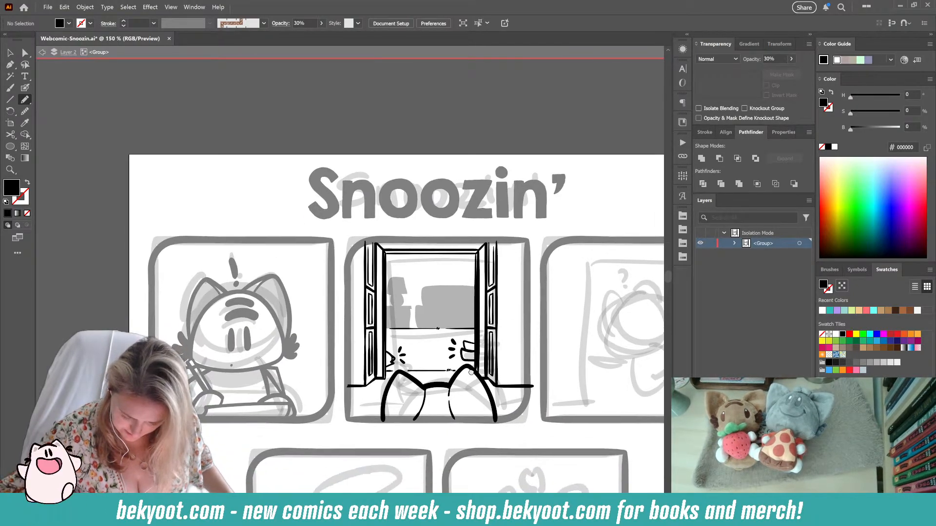
pyautogui.scroll(1, 406, 336)
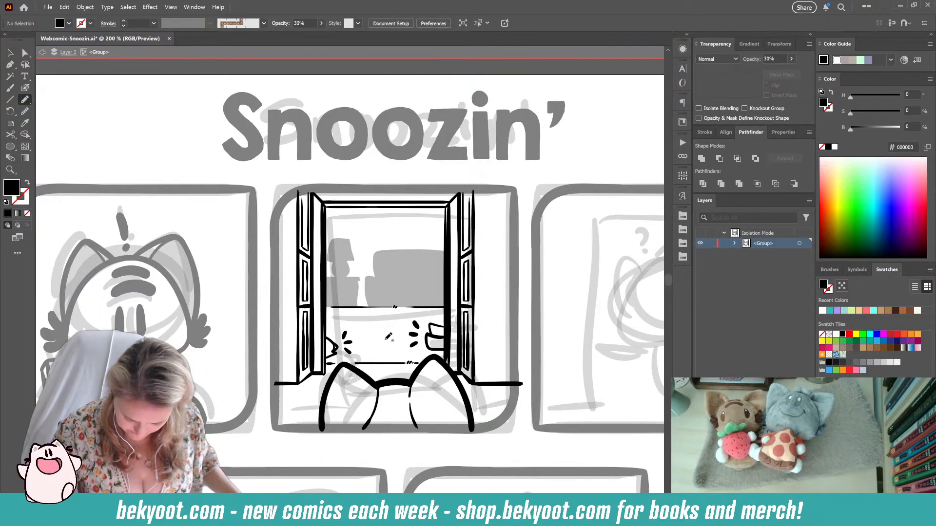
pyautogui.click(25, 88)
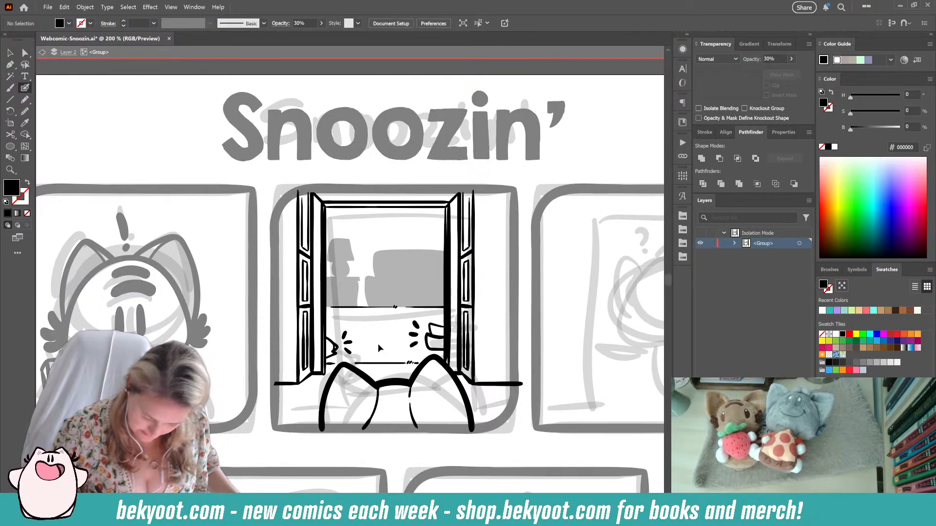
pyautogui.moveTo(380, 348)
pyautogui.mouseDown()
pyautogui.moveTo(391, 341)
pyautogui.moveTo(386, 356)
pyautogui.mouseUp()
pyautogui.click(389, 366)
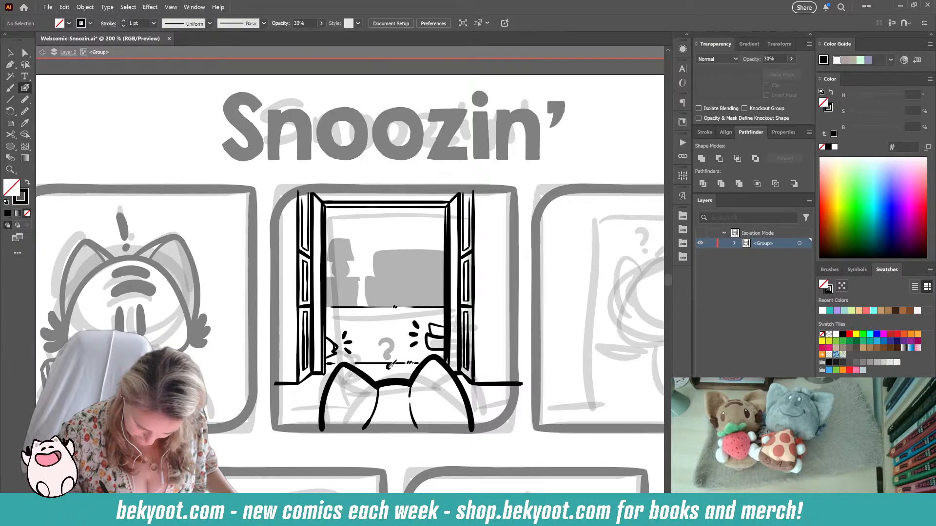
pyautogui.hotkey('ctrl', 'z')
pyautogui.hotkey('ctrl', 'z')
# - Restore full-opacity black from the window's lower horizontal line and paint a question mark between the cat's ears
pyautogui.keyDown('ctrl'); pyautogui.click(387, 363); pyautogui.keyUp('ctrl')
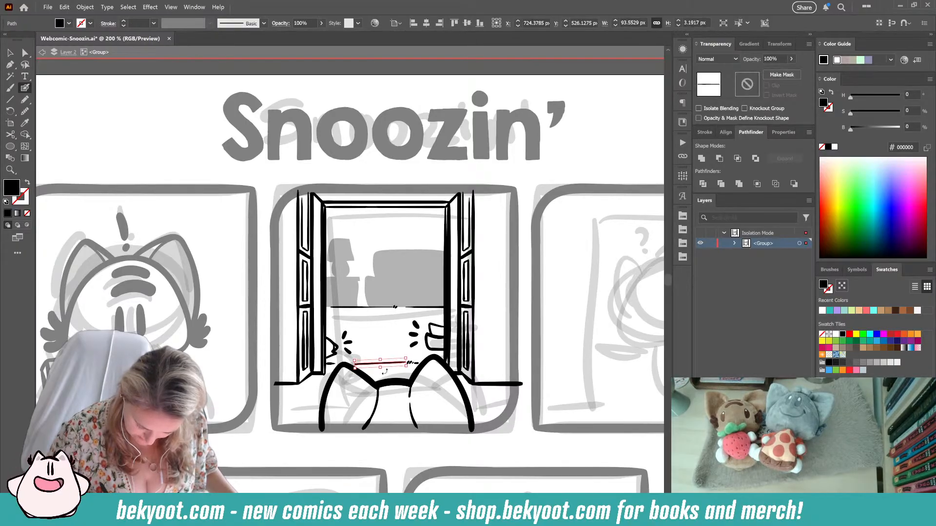
pyautogui.hotkey('ctrl', 'z')
pyautogui.keyDown('ctrl'); pyautogui.click(299, 419); pyautogui.keyUp('ctrl')
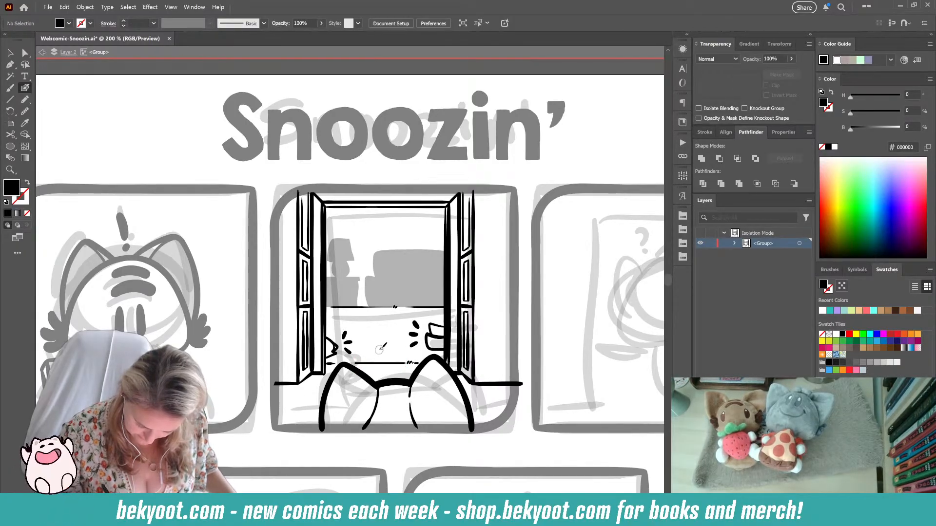
pyautogui.moveTo(377, 347)
pyautogui.mouseDown()
pyautogui.moveTo(396, 340)
pyautogui.moveTo(389, 363)
pyautogui.mouseUp()
pyautogui.click(388, 364)
pyautogui.hotkey('ctrl', 'z')
pyautogui.hotkey('ctrl', 'z')
pyautogui.click(388, 372)
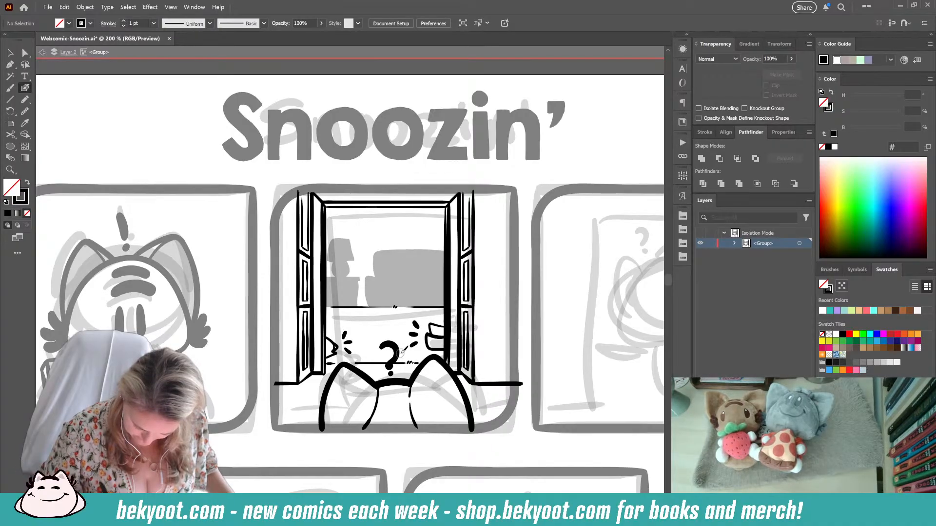
# - Erase the section of the window's lower horizontal line that runs behind the question mark
pyautogui.keyDown('ctrl'); pyautogui.click(386, 363); pyautogui.keyUp('ctrl')
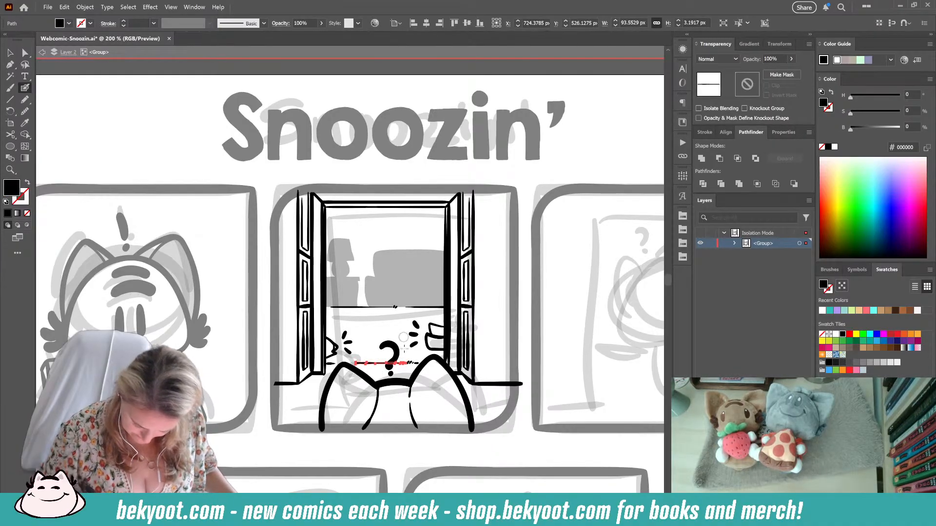
pyautogui.moveTo(387, 364); pyautogui.dragTo(395, 362)
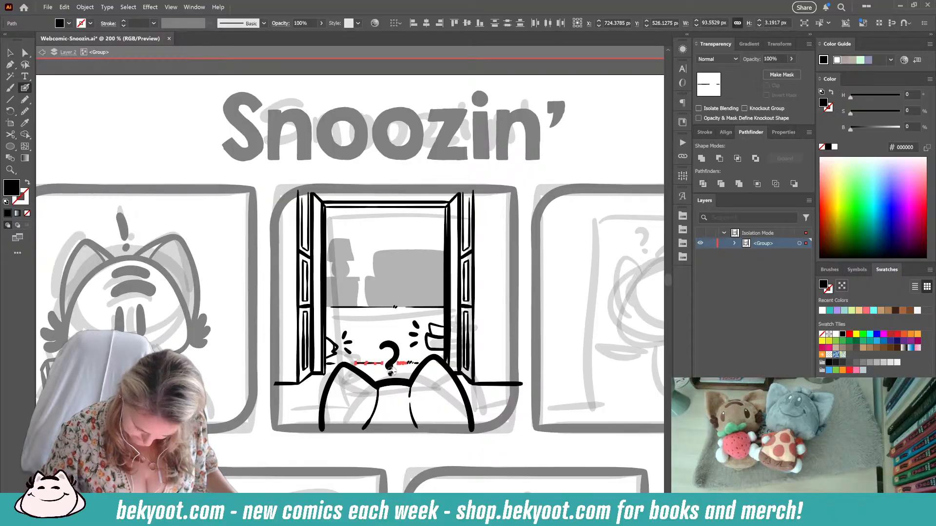
pyautogui.keyDown('ctrl'); pyautogui.click(381, 458); pyautogui.keyUp('ctrl')
# - Shade the upper finger of the right hand with a Pencil shape about 30 by 17 px, matching the block's 30% black fill
pyautogui.moveTo(382, 446); pyautogui.dragTo(377, 413)
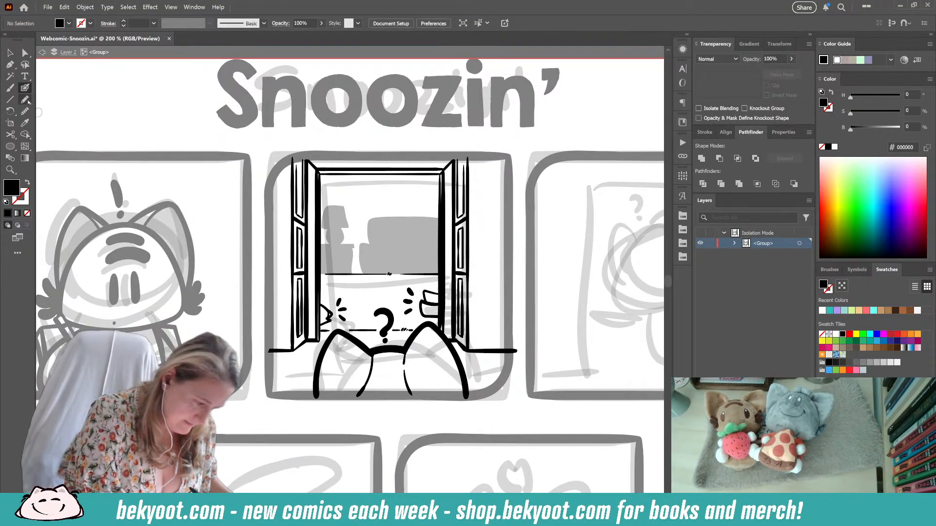
pyautogui.click(26, 99)
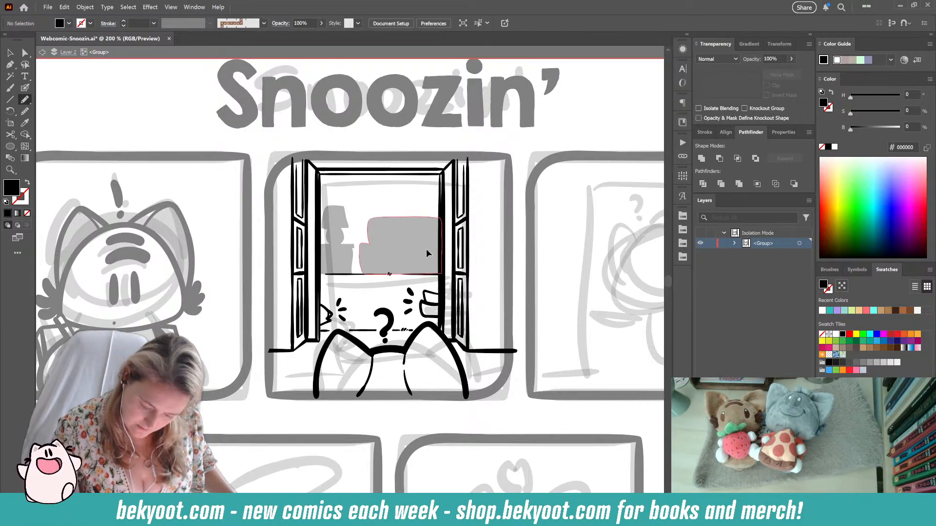
pyautogui.keyDown('ctrl'); pyautogui.click(426, 249); pyautogui.keyUp('ctrl')
pyautogui.keyDown('ctrl'); pyautogui.click(379, 286); pyautogui.keyUp('ctrl')
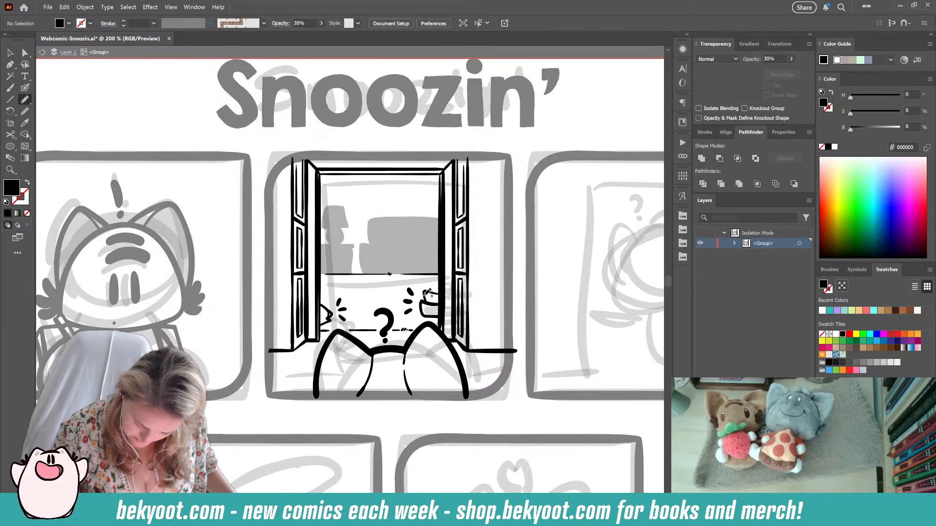
pyautogui.moveTo(441, 305)
pyautogui.mouseDown()
pyautogui.moveTo(424, 296)
pyautogui.moveTo(440, 317)
pyautogui.moveTo(419, 315)
pyautogui.mouseUp()
pyautogui.hotkey('ctrl', 'z')
pyautogui.keyDown('ctrl'); pyautogui.click(420, 321); pyautogui.keyUp('ctrl')
pyautogui.keyDown('ctrl'); pyautogui.click(413, 322); pyautogui.keyUp('ctrl')
pyautogui.keyDown('ctrl'); pyautogui.click(383, 292); pyautogui.keyUp('ctrl')
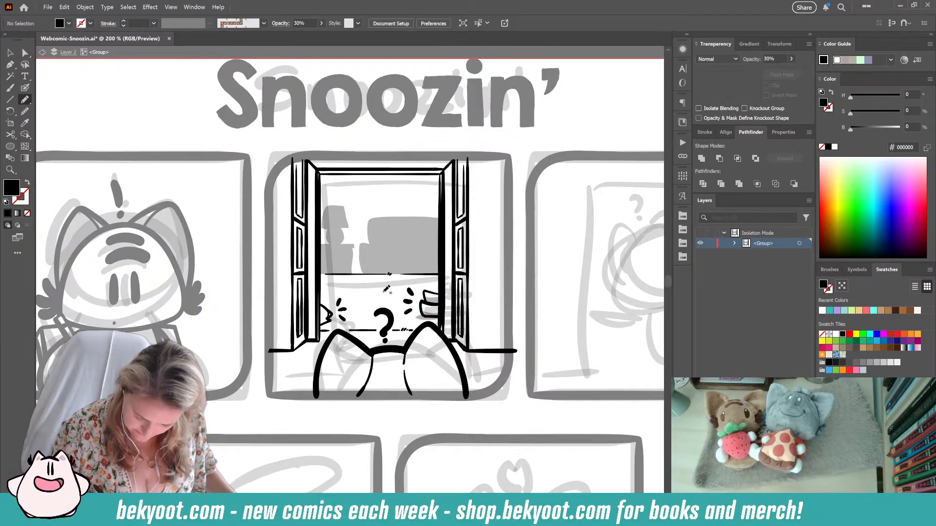
# - Touch up the lower end of the left window frame with a short full-opacity black Blob Brush stroke
pyautogui.moveTo(310, 387); pyautogui.dragTo(340, 367)
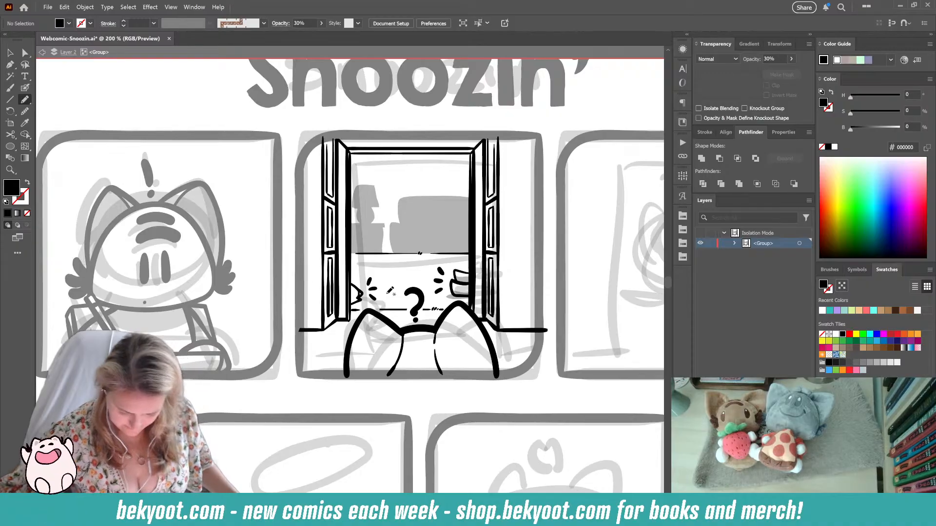
pyautogui.scroll(2, 371, 292)
pyautogui.moveTo(347, 288); pyautogui.dragTo(345, 301)
pyautogui.keyDown('ctrl'); pyautogui.click(338, 339); pyautogui.keyUp('ctrl')
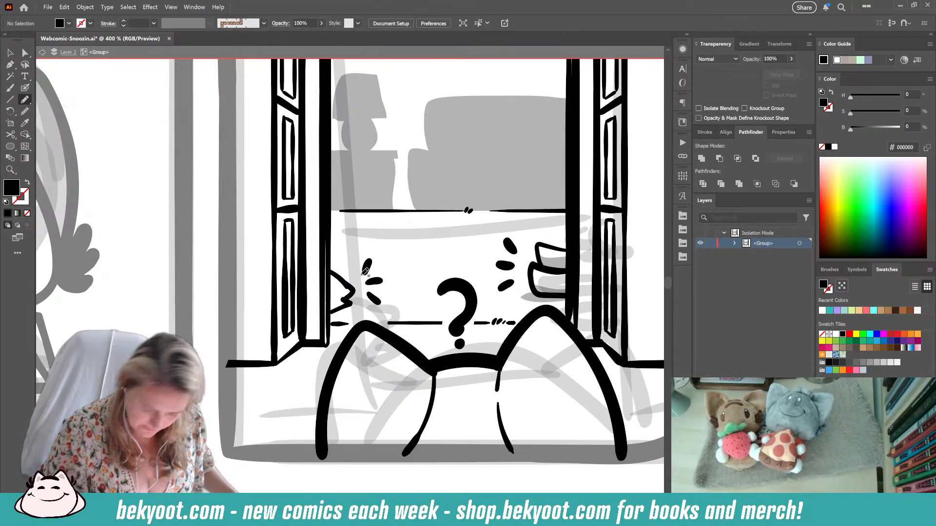
pyautogui.hotkey('shift', 'b')
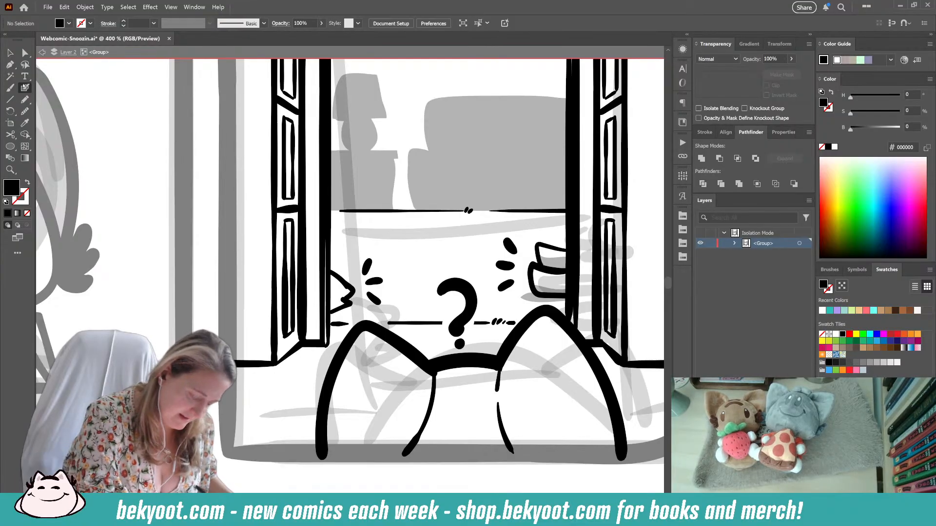
pyautogui.moveTo(314, 336); pyautogui.dragTo(325, 341)
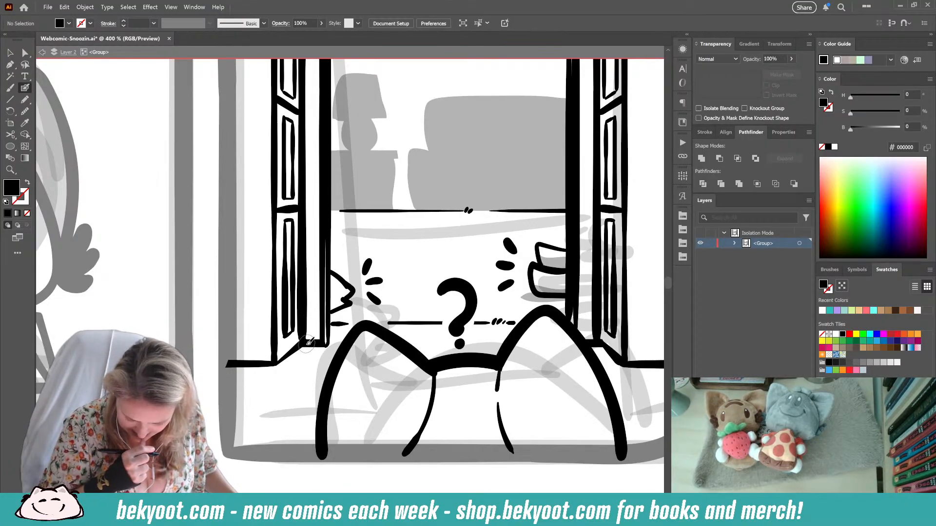
# - Try to shade the left hand with the Pencil, matching the right hand's 30% black shading
pyautogui.keyDown('ctrl'); pyautogui.click(551, 266); pyautogui.keyUp('ctrl')
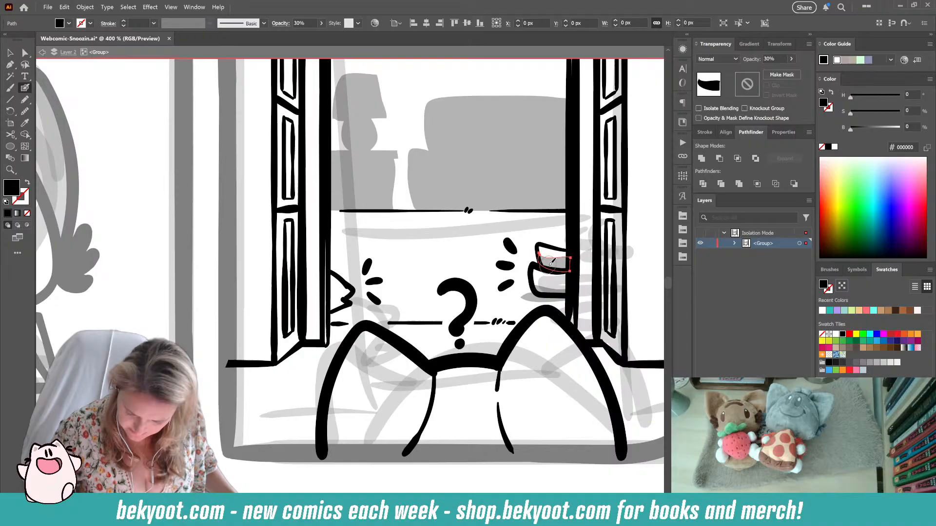
pyautogui.click(26, 99)
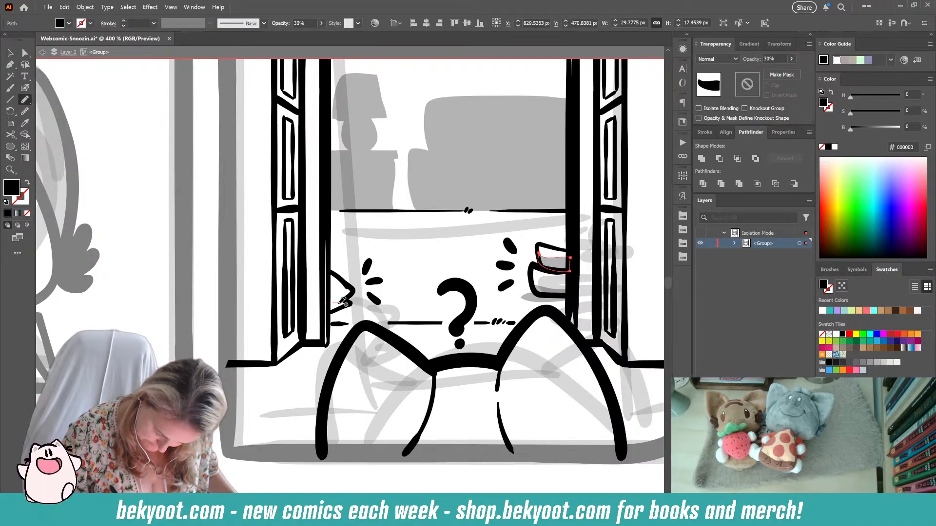
pyautogui.moveTo(340, 304); pyautogui.dragTo(332, 306)
pyautogui.hotkey('ctrl', 'z')
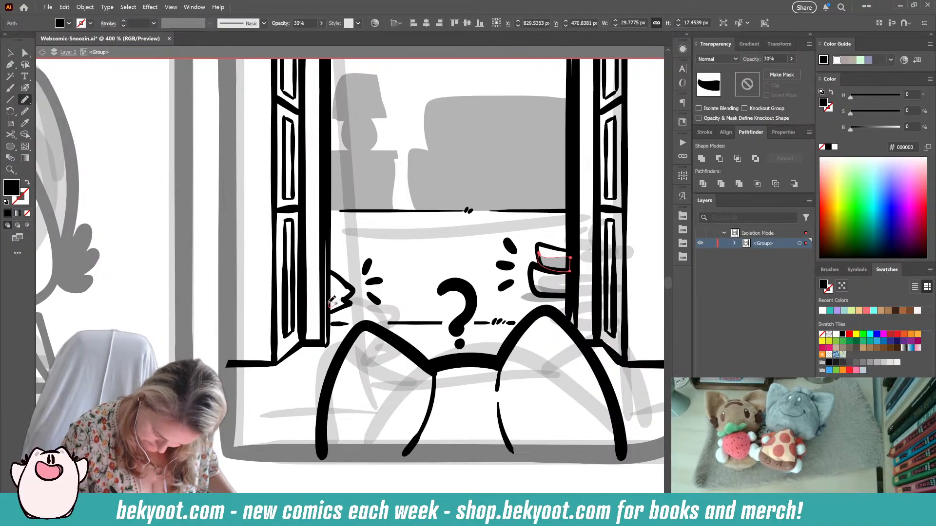
pyautogui.hotkey('ctrl', 'shift', 'a')
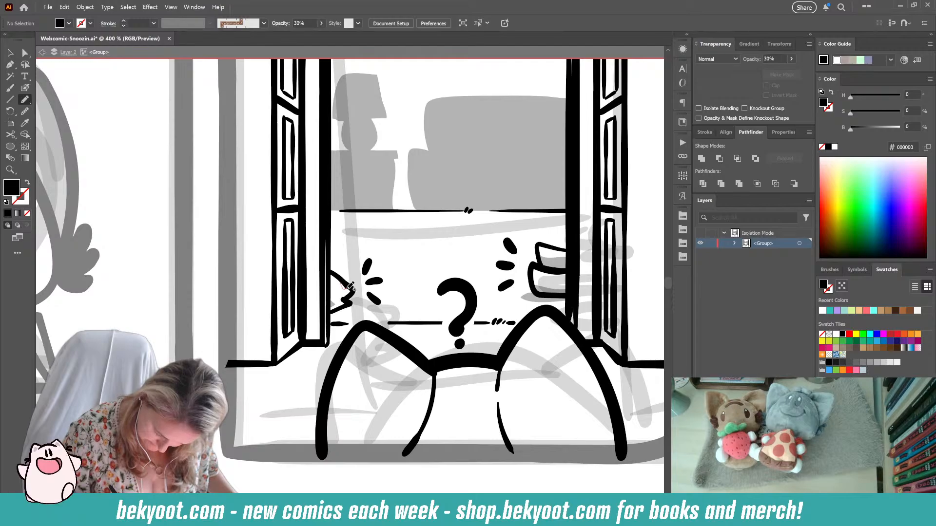
pyautogui.hotkey('ctrl', 'z')
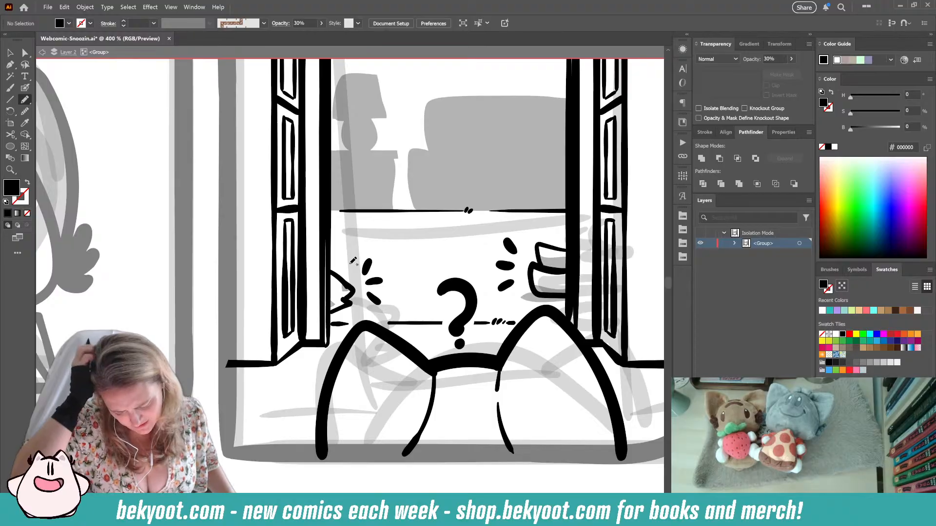
# - Try to rework the left hand's fingertip with a chevron-shaped black Blob Brush stroke at 100% opacity, about 17 by 23 px
pyautogui.click(24, 88)
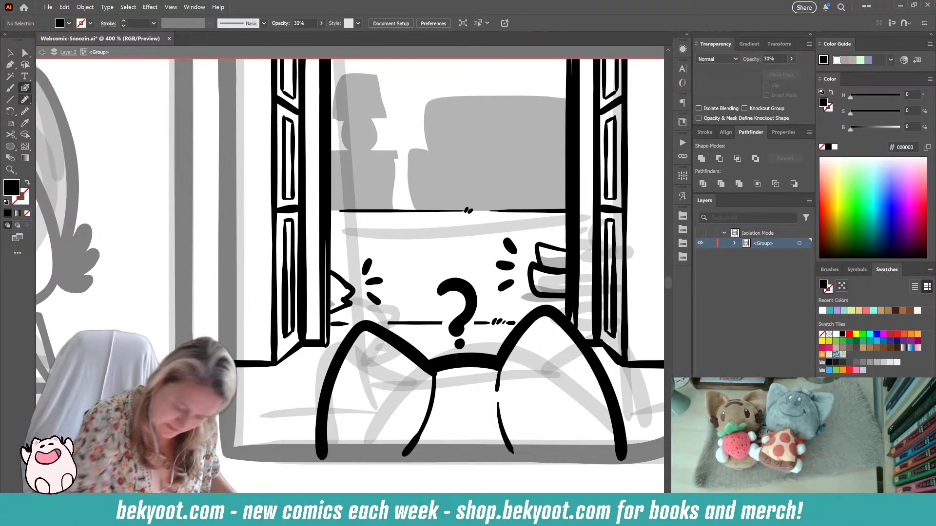
pyautogui.keyDown('ctrl'); pyautogui.click(351, 303); pyautogui.keyUp('ctrl')
pyautogui.keyDown('ctrl'); pyautogui.click(357, 255); pyautogui.keyUp('ctrl')
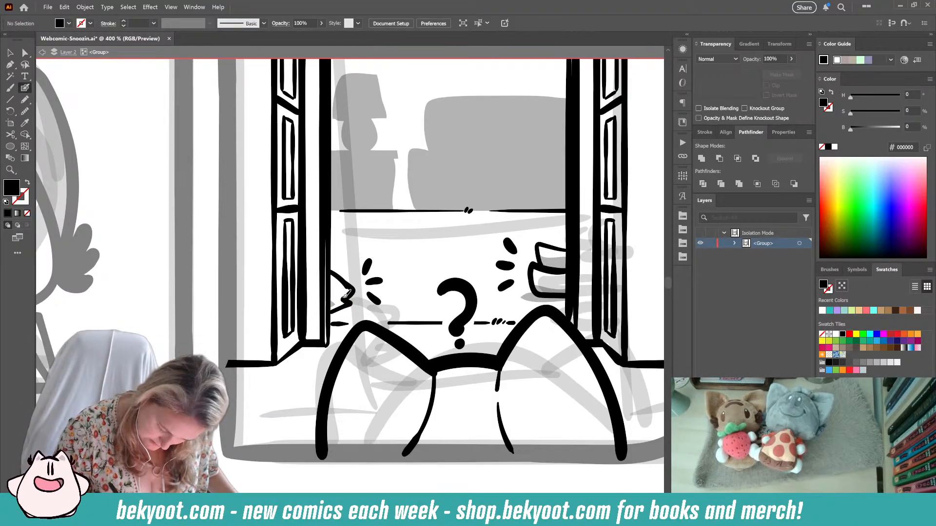
pyautogui.moveTo(343, 282)
pyautogui.mouseDown()
pyautogui.moveTo(343, 312)
pyautogui.moveTo(345, 301)
pyautogui.mouseUp()
pyautogui.hotkey('ctrl', 'z')
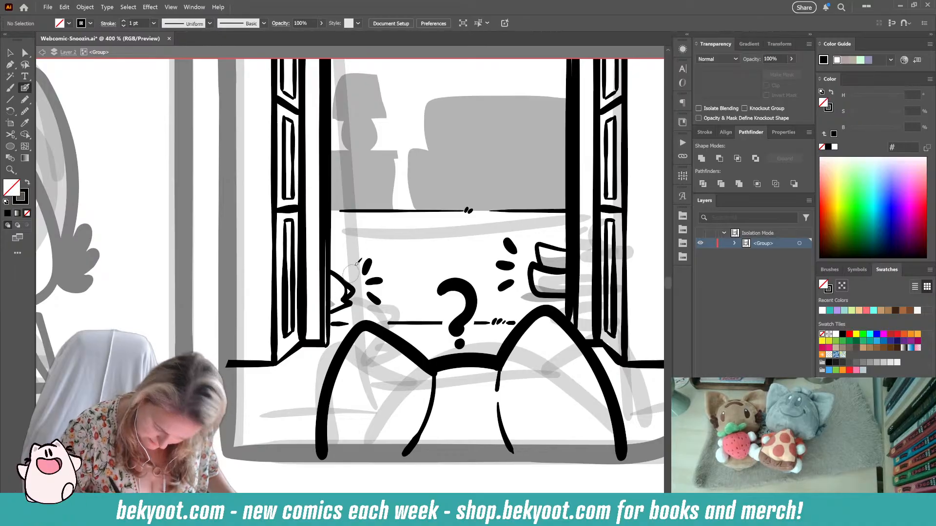
pyautogui.keyDown('ctrl'); pyautogui.click(354, 292); pyautogui.keyUp('ctrl')
pyautogui.moveTo(350, 282); pyautogui.dragTo(349, 292)
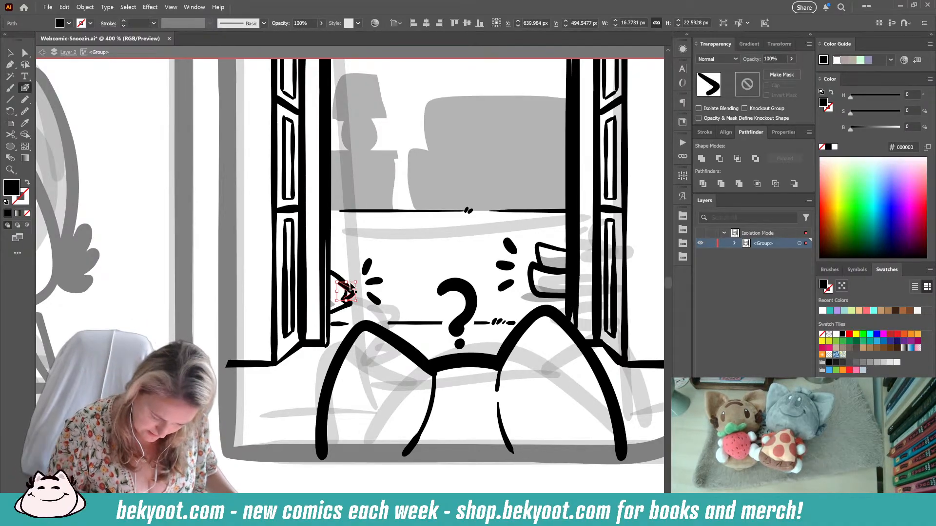
pyautogui.keyDown('ctrl'); pyautogui.click(356, 267); pyautogui.keyUp('ctrl')
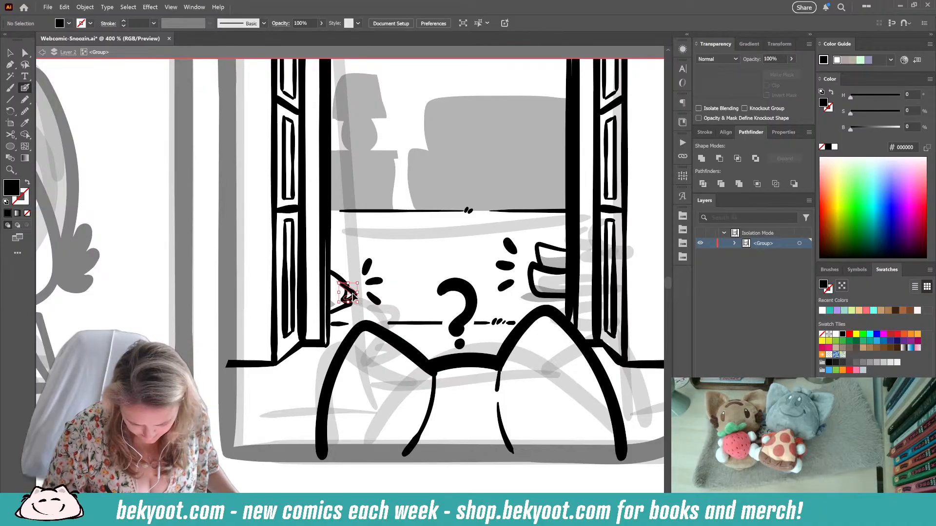
# - Try a blunter left fingertip, replacing the pointed chevron with a short Blob Brush stroke about 6 by 17 px
pyautogui.click(358, 273)
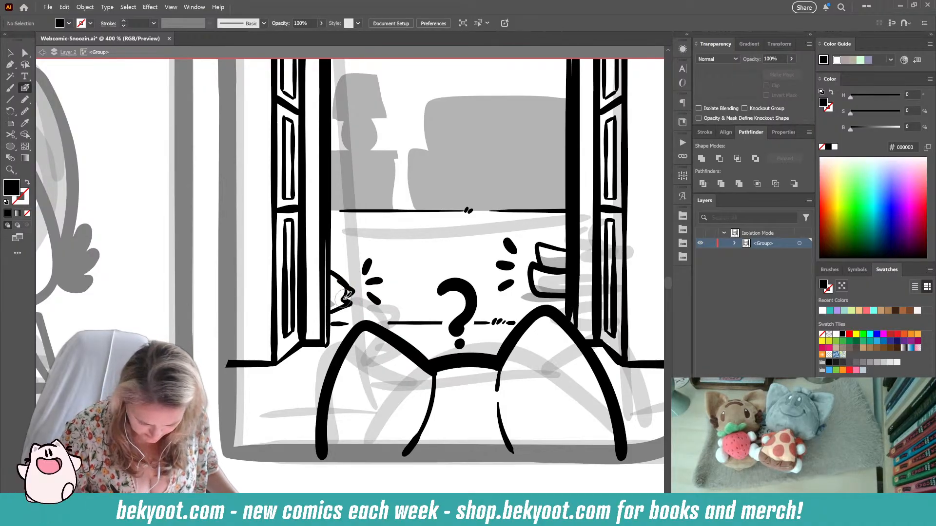
pyautogui.moveTo(343, 299); pyautogui.dragTo(344, 301)
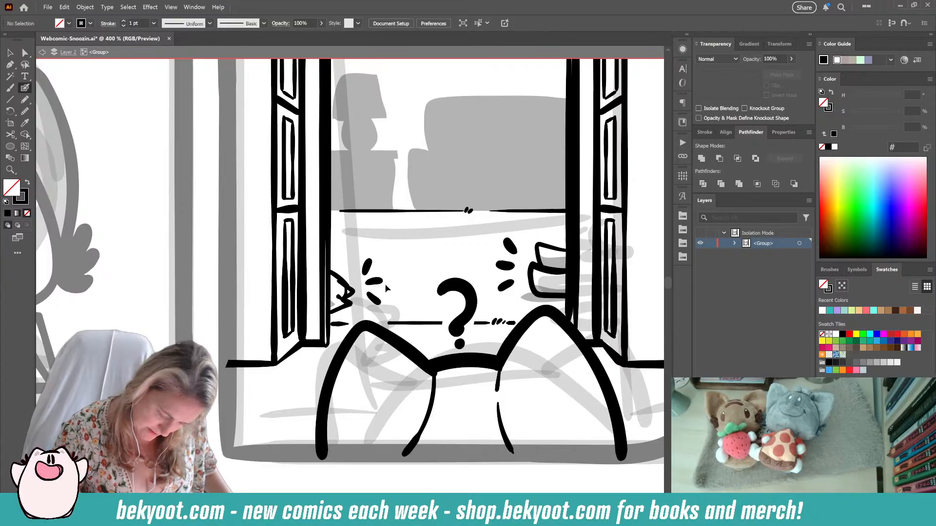
pyautogui.moveTo(353, 294); pyautogui.dragTo(351, 293)
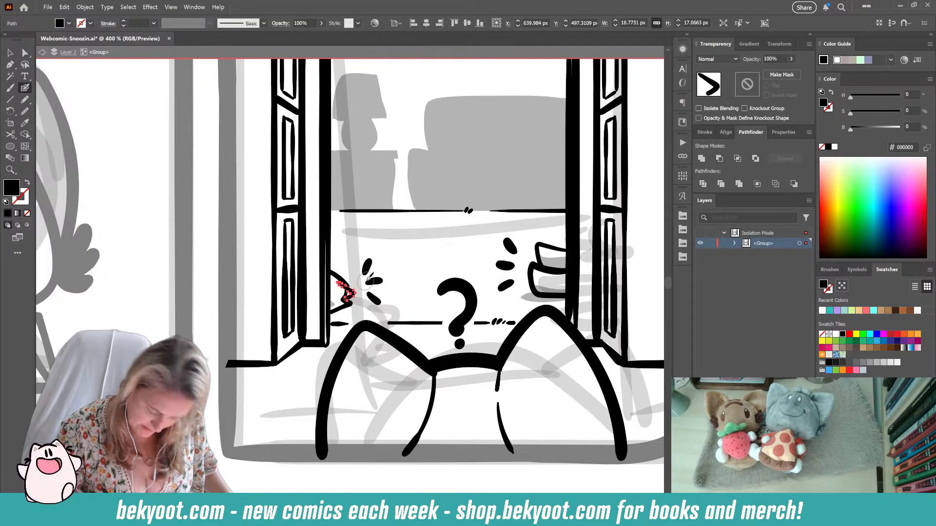
pyautogui.hotkey('ctrl', 'shift', 'a')
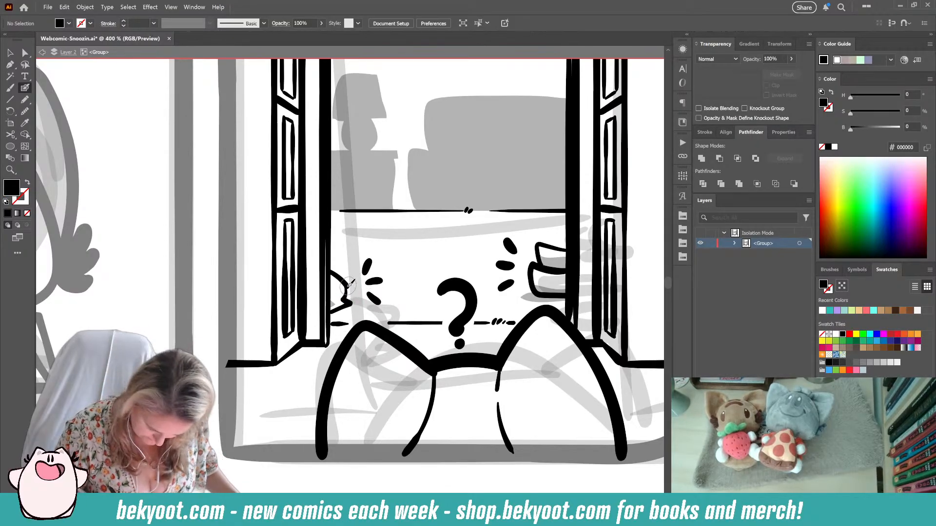
pyautogui.hotkey('shift', 'x')
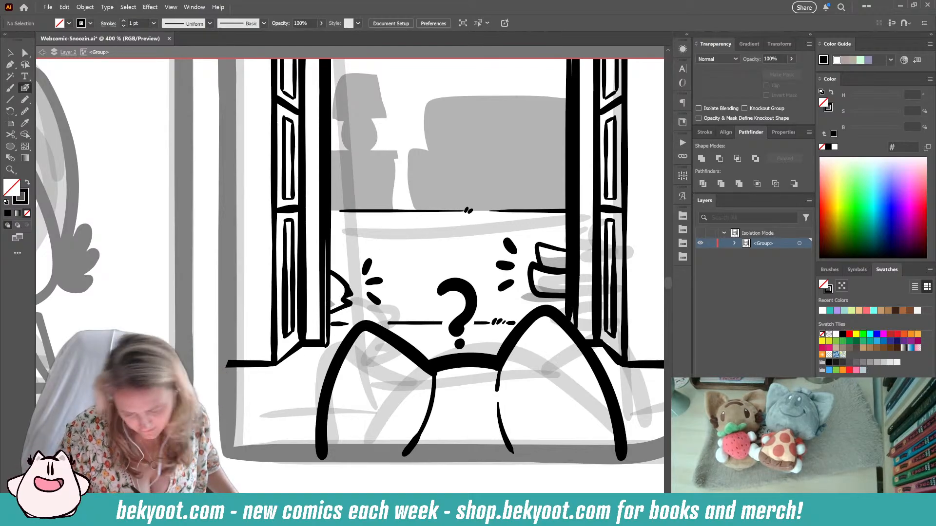
pyautogui.hotkey('shift', 'x')
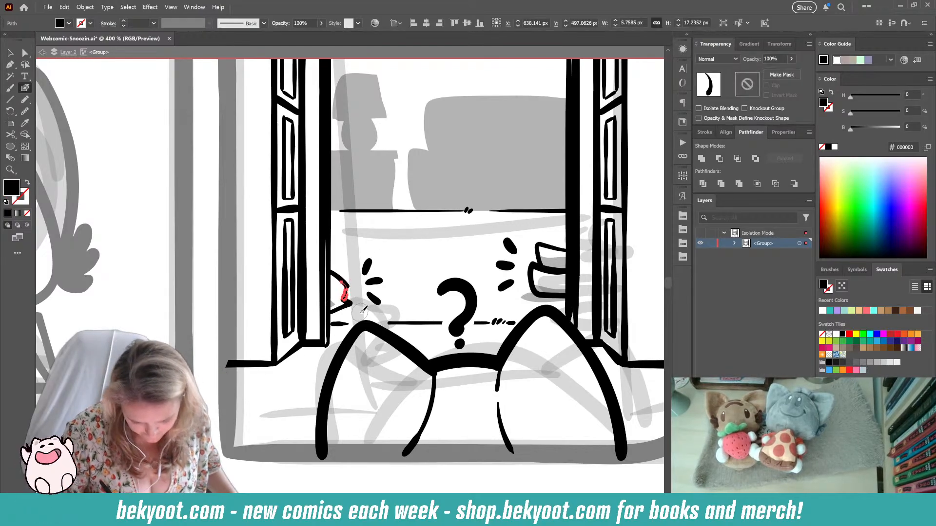
# - Redraw the left hand's upper edge as a lower Blob Brush curve running from the window frame to the pointed fingertip
pyautogui.moveTo(330, 271); pyautogui.dragTo(347, 286)
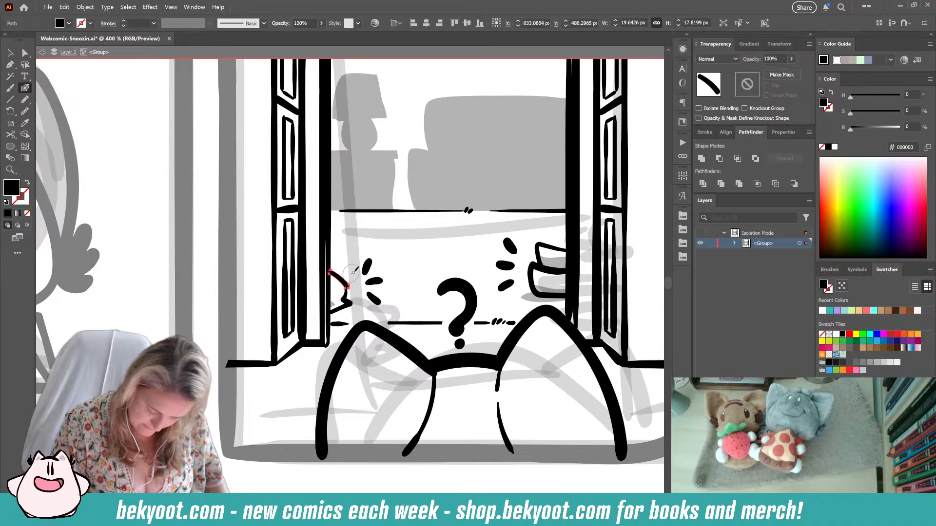
pyautogui.hotkey('ctrl', 'z')
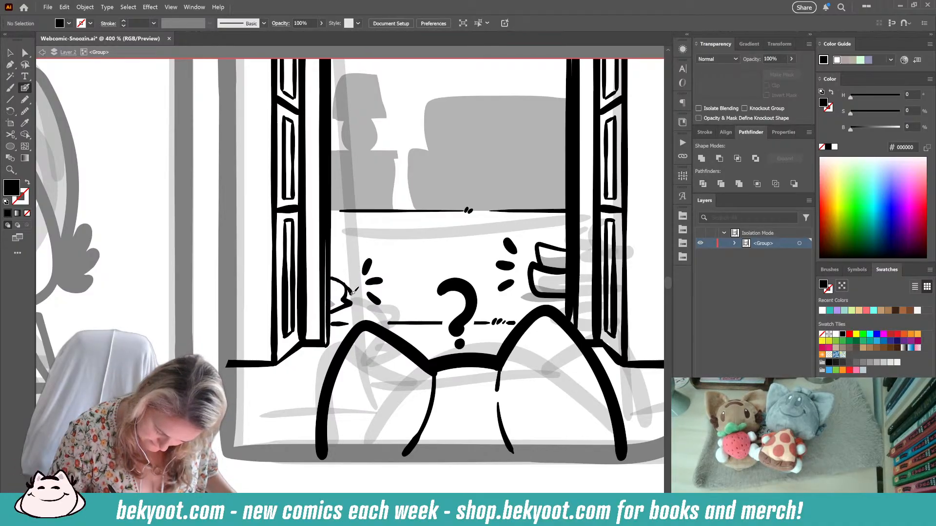
pyautogui.hotkey('shift', 'x')
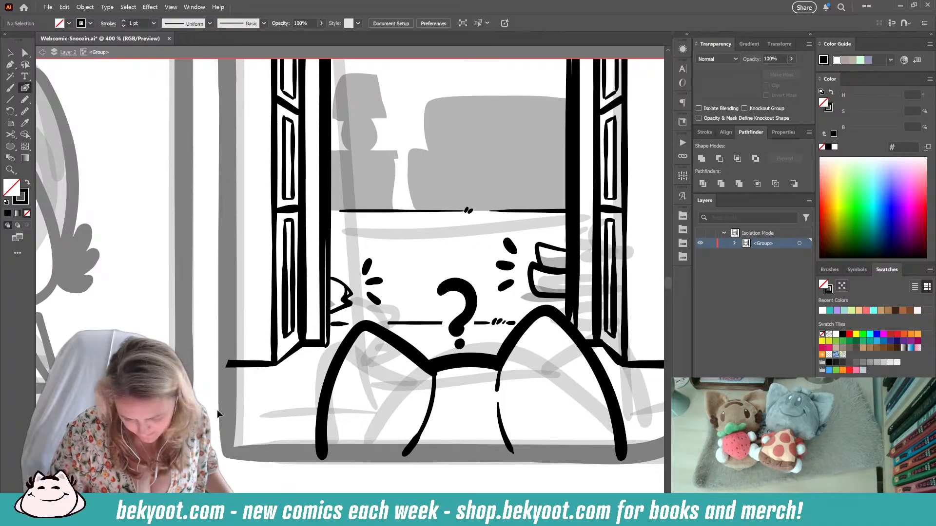
pyautogui.hotkey('shift', 'x')
pyautogui.moveTo(349, 296)
pyautogui.mouseDown()
pyautogui.moveTo(319, 281)
pyautogui.moveTo(230, 362)
pyautogui.moveTo(353, 286)
pyautogui.moveTo(334, 277)
pyautogui.moveTo(352, 287)
pyautogui.moveTo(343, 297)
pyautogui.moveTo(331, 277)
pyautogui.mouseUp()
pyautogui.hotkey('ctrl', 'z')
pyautogui.hotkey('ctrl', 'z')
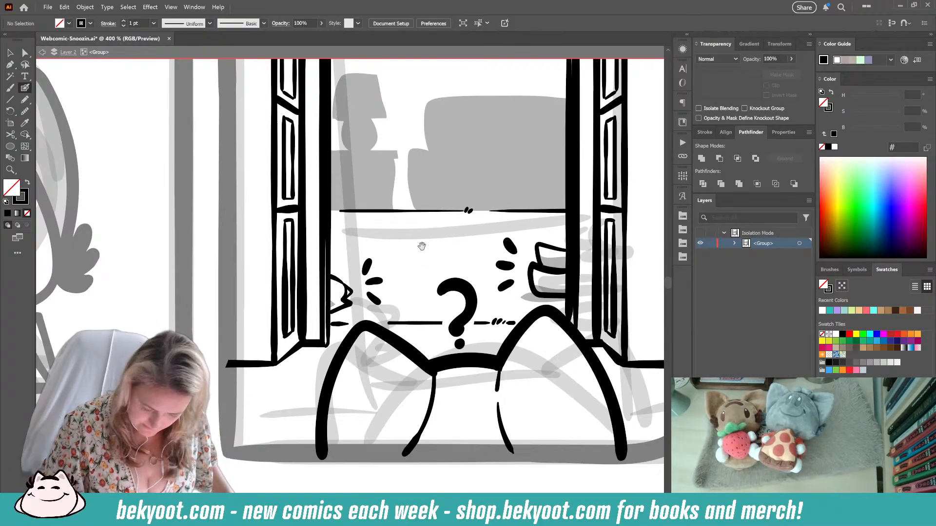
# - Shade the right window shutter with a closed Pencil shape filled black at 30% opacity
pyautogui.moveTo(423, 245); pyautogui.dragTo(404, 255)
pyautogui.scroll(-2, 286, 223)
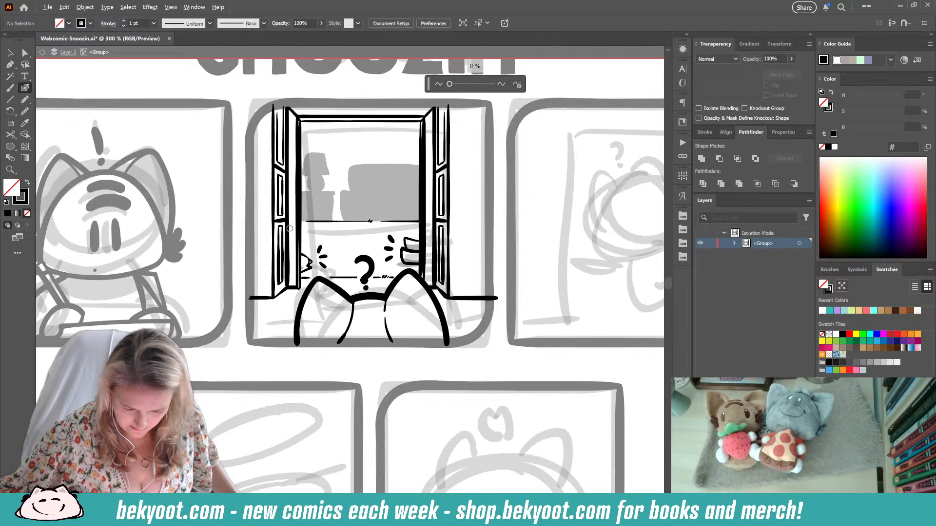
pyautogui.moveTo(251, 325); pyautogui.dragTo(264, 353)
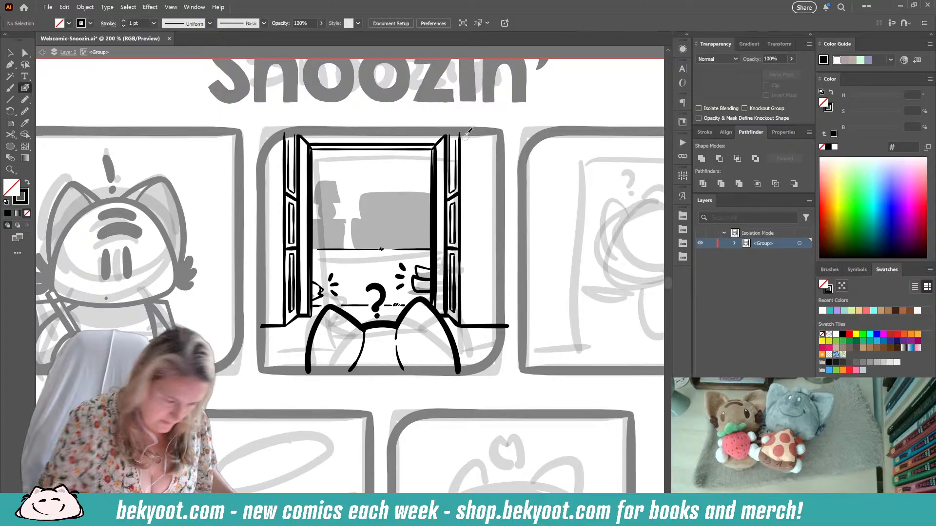
pyautogui.press('n')
pyautogui.hotkey('shift', 'x')
pyautogui.click(774, 59)
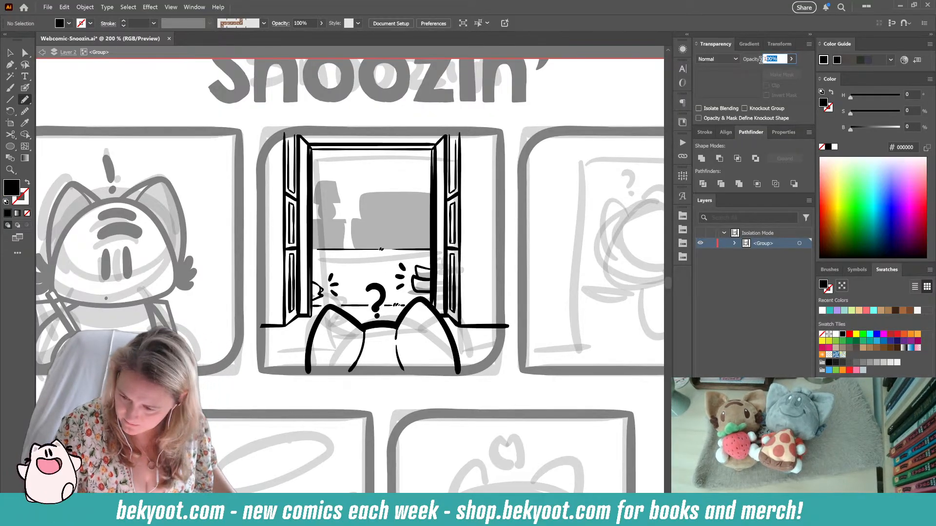
pyautogui.write('30')
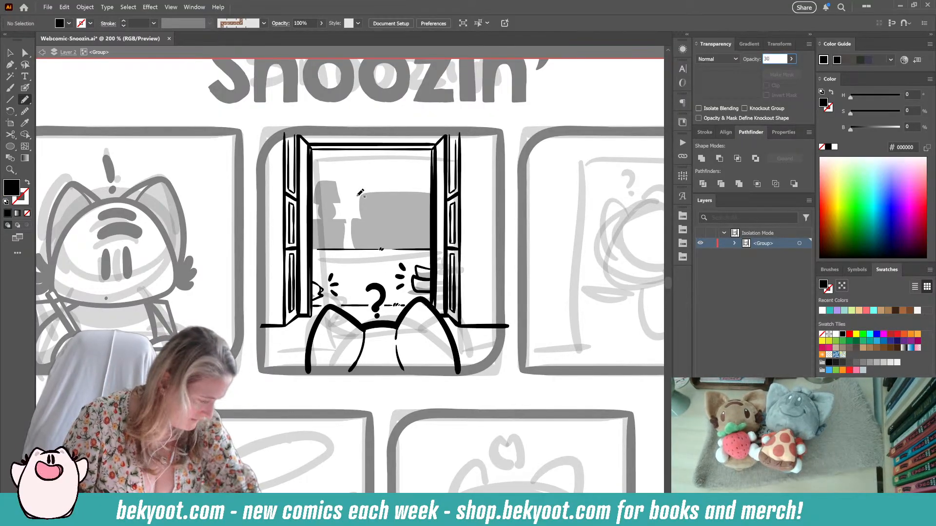
pyautogui.press('Return')
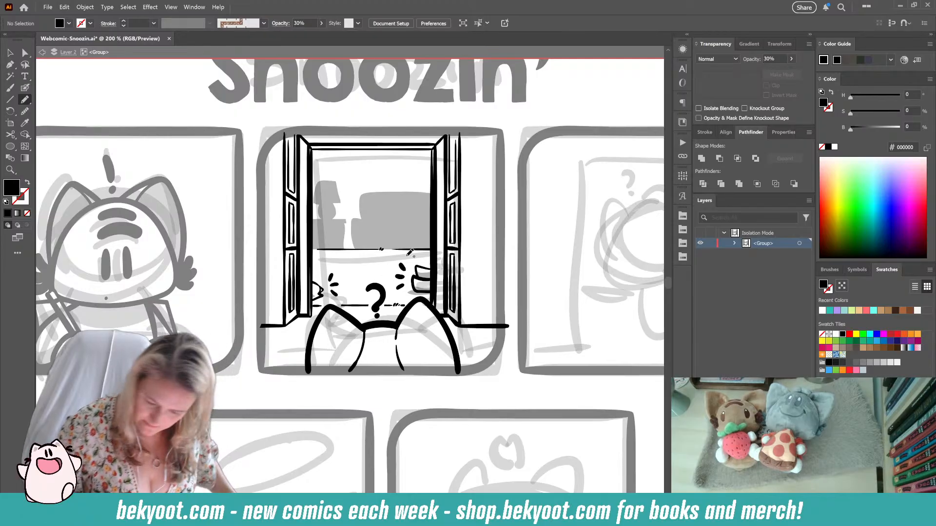
pyautogui.moveTo(460, 134)
pyautogui.mouseDown()
pyautogui.moveTo(461, 325)
pyautogui.moveTo(443, 313)
pyautogui.moveTo(437, 235)
pyautogui.moveTo(441, 150)
pyautogui.moveTo(460, 134)
pyautogui.mouseUp()
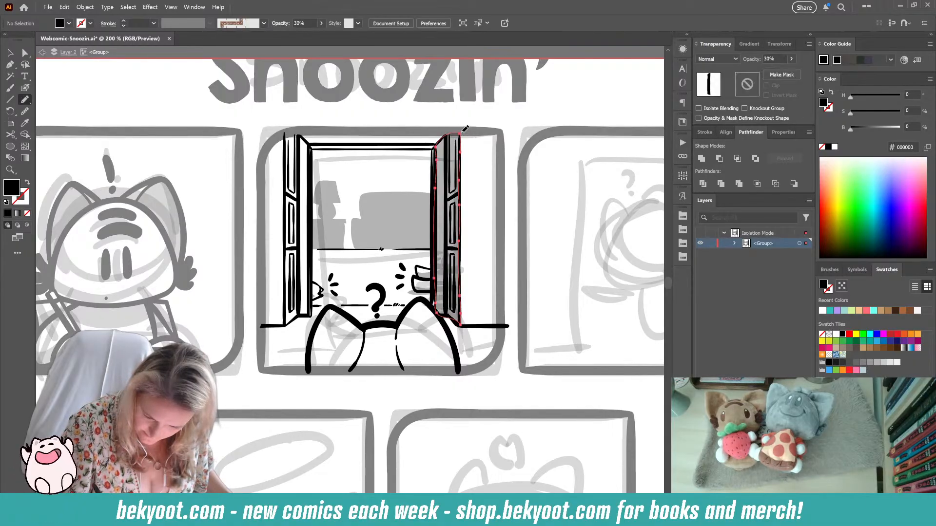
pyautogui.keyDown('ctrl'); pyautogui.click(490, 122); pyautogui.keyUp('ctrl')
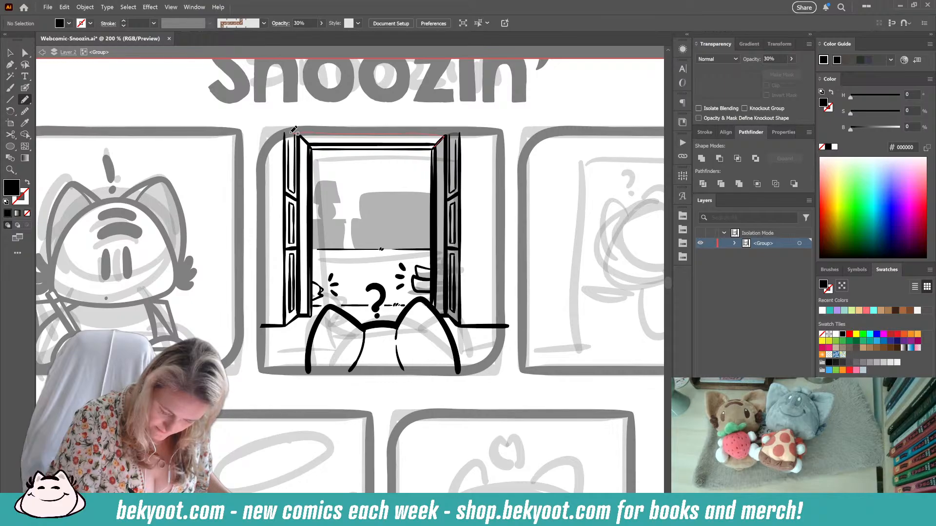
# - Shade the window's top edge and left shutter with a 30% black Pencil shape about 297 by 356 px
pyautogui.moveTo(294, 130); pyautogui.dragTo(294, 128)
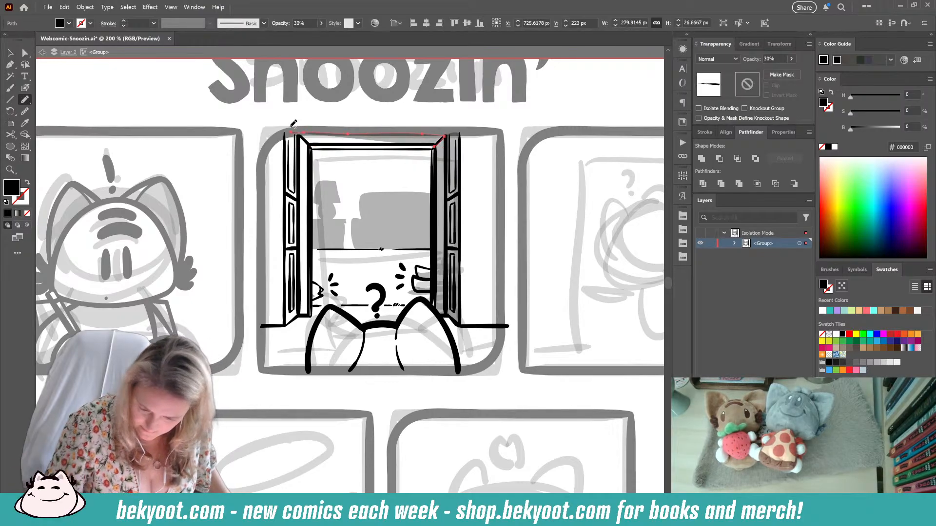
pyautogui.keyDown('ctrl'); pyautogui.click(294, 124); pyautogui.keyUp('ctrl')
pyautogui.moveTo(444, 144)
pyautogui.mouseDown()
pyautogui.moveTo(310, 145)
pyautogui.moveTo(309, 316)
pyautogui.moveTo(286, 325)
pyautogui.moveTo(285, 145)
pyautogui.mouseUp()
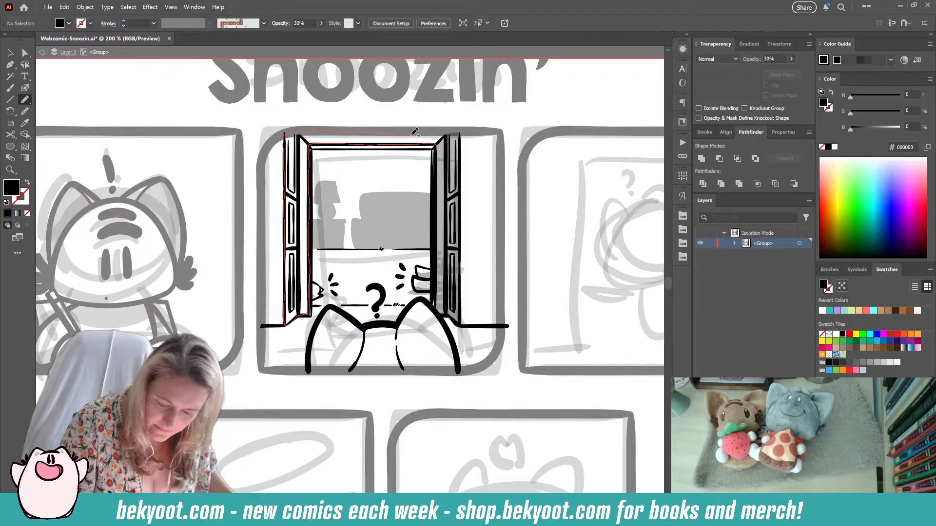
pyautogui.moveTo(447, 134); pyautogui.dragTo(444, 143)
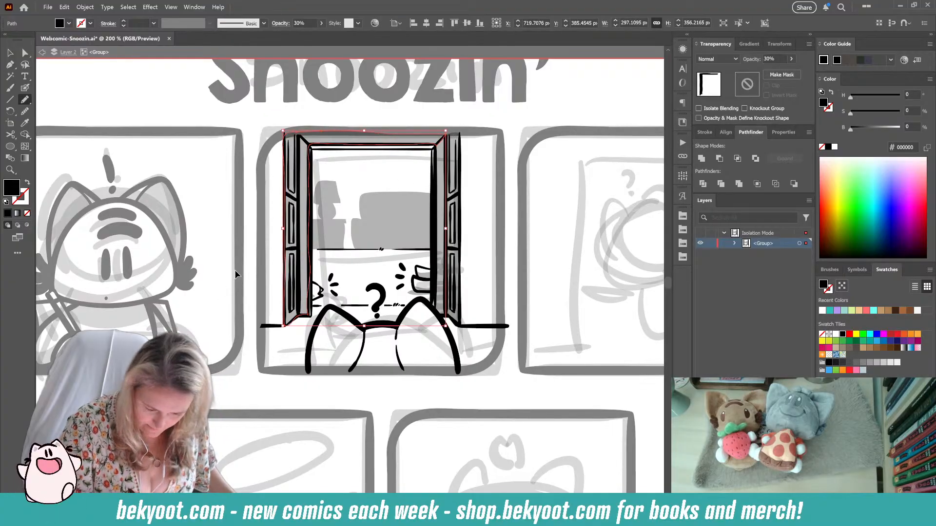
pyautogui.keyDown('ctrl'); pyautogui.click(274, 197); pyautogui.keyUp('ctrl')
# - Select the question mark's curved part and slightly smooth its outline
pyautogui.moveTo(317, 376); pyautogui.dragTo(311, 357)
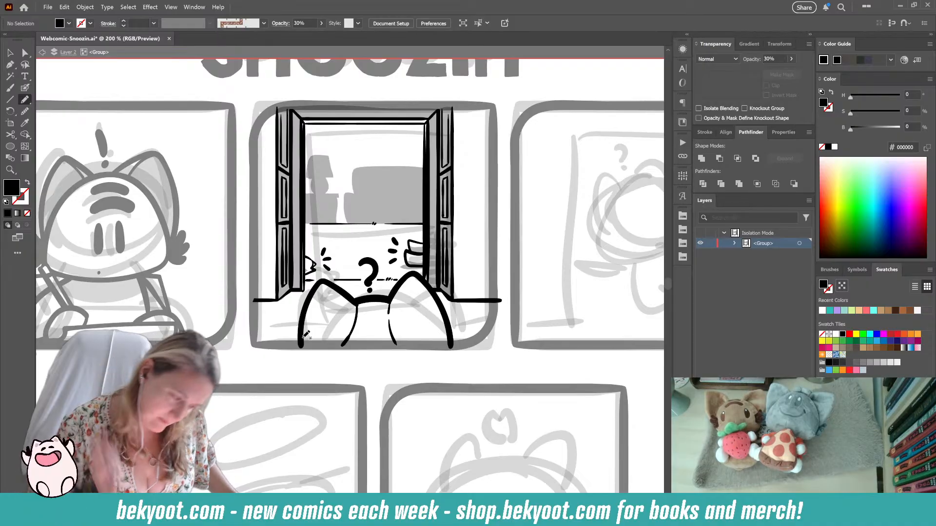
pyautogui.click(25, 87)
pyautogui.keyDown('ctrl'); pyautogui.click(376, 273); pyautogui.keyUp('ctrl')
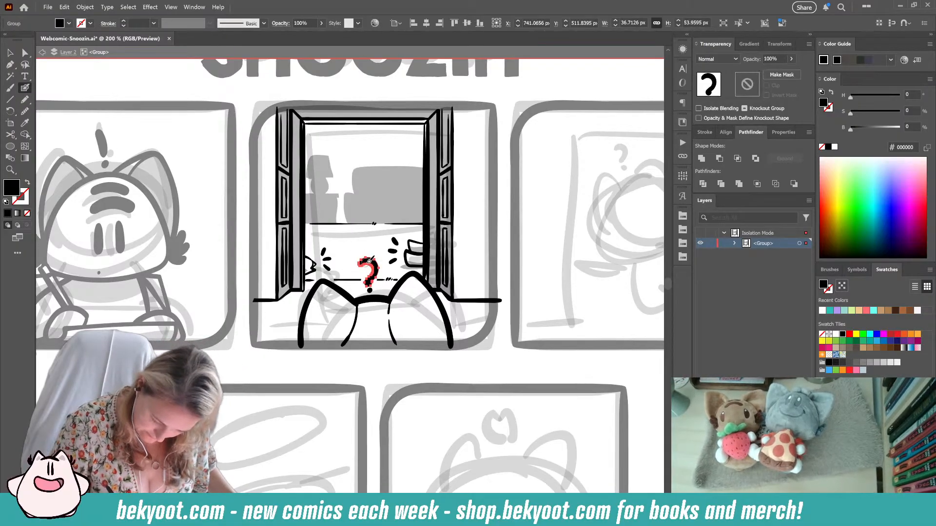
pyautogui.hotkey('ctrl', 'alt', 's')
pyautogui.moveTo(449, 86); pyautogui.dragTo(451, 86)
pyautogui.click(371, 253)
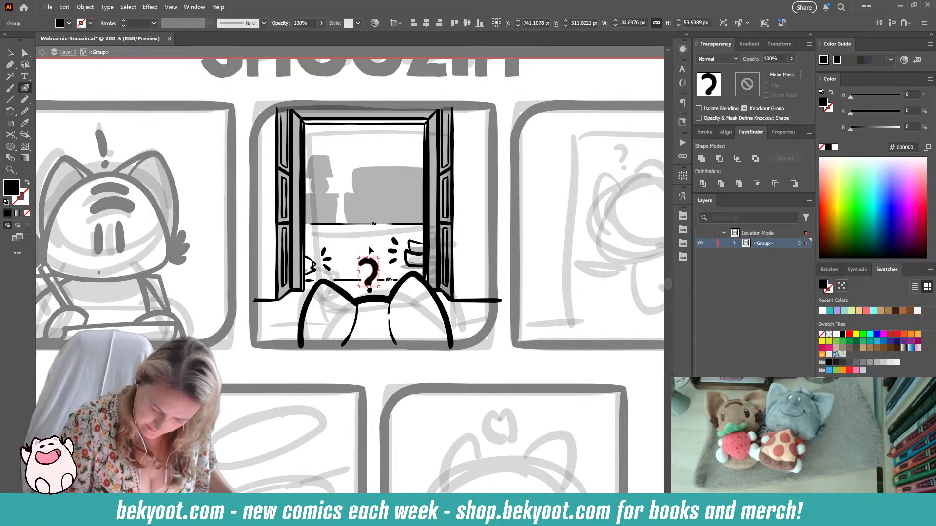
# - Touch up the question mark's upper curve with a full-opacity Blob Brush stroke and smooth the merged shape
pyautogui.moveTo(370, 256); pyautogui.dragTo(363, 260)
pyautogui.keyDown('ctrl'); pyautogui.click(365, 259); pyautogui.keyUp('ctrl')
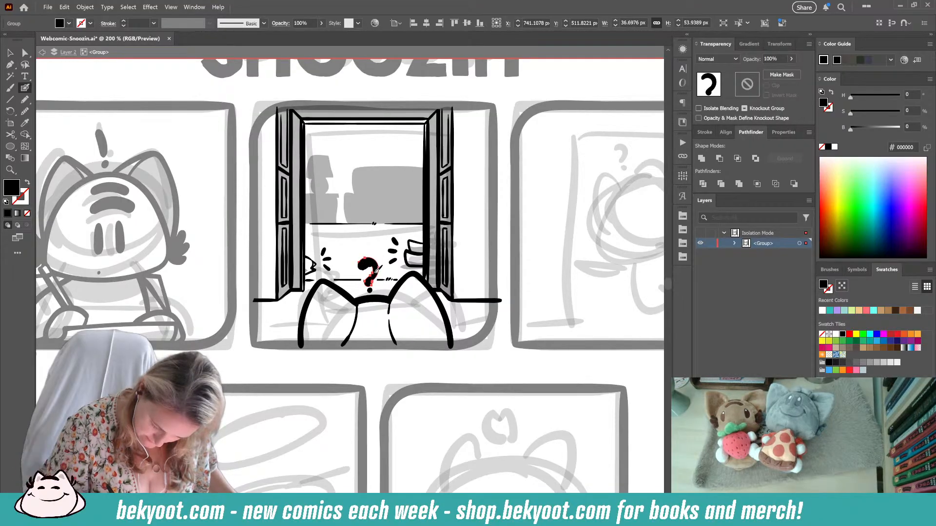
pyautogui.keyDown('ctrl'); pyautogui.click(364, 316); pyautogui.keyUp('ctrl')
pyautogui.keyDown('ctrl'); pyautogui.click(368, 268); pyautogui.keyUp('ctrl')
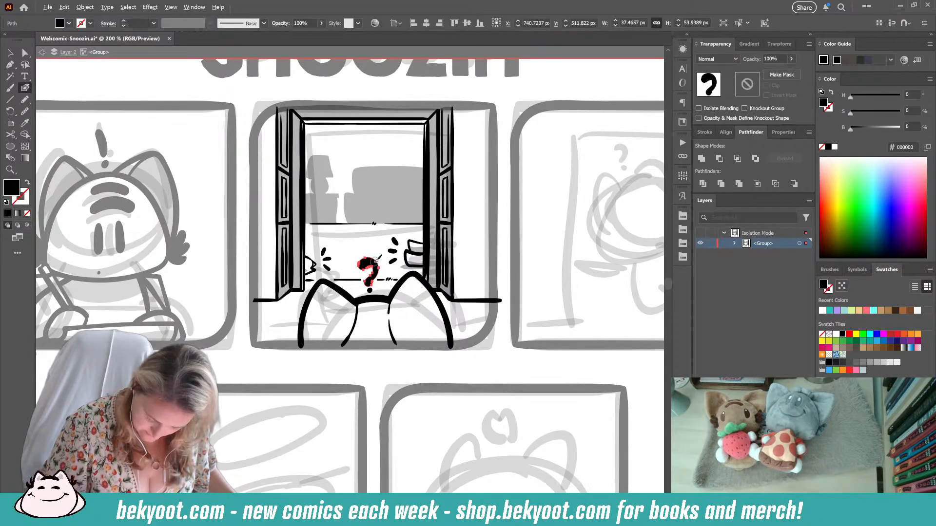
pyautogui.moveTo(452, 84); pyautogui.dragTo(454, 85)
pyautogui.click(380, 193)
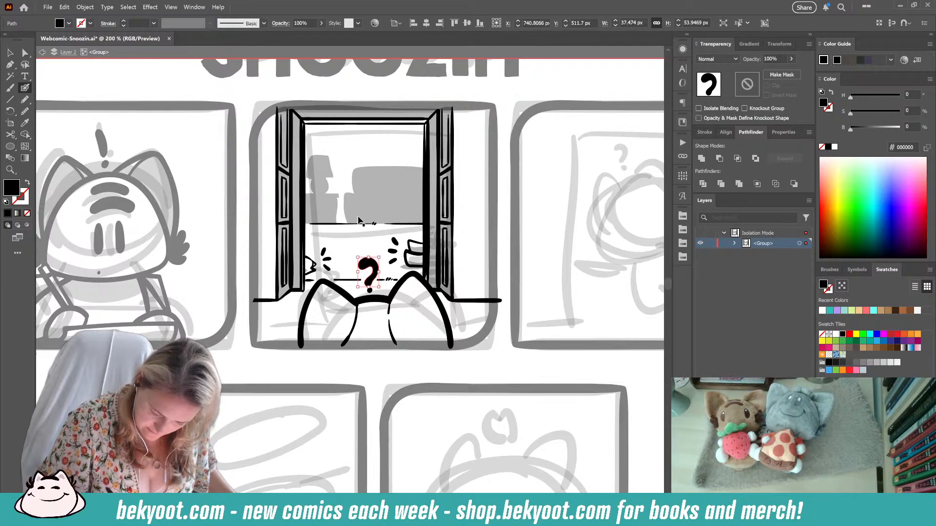
# - Try to delete an anchor point on the question mark's inner curve using Direct Selection
pyautogui.click(21, 51)
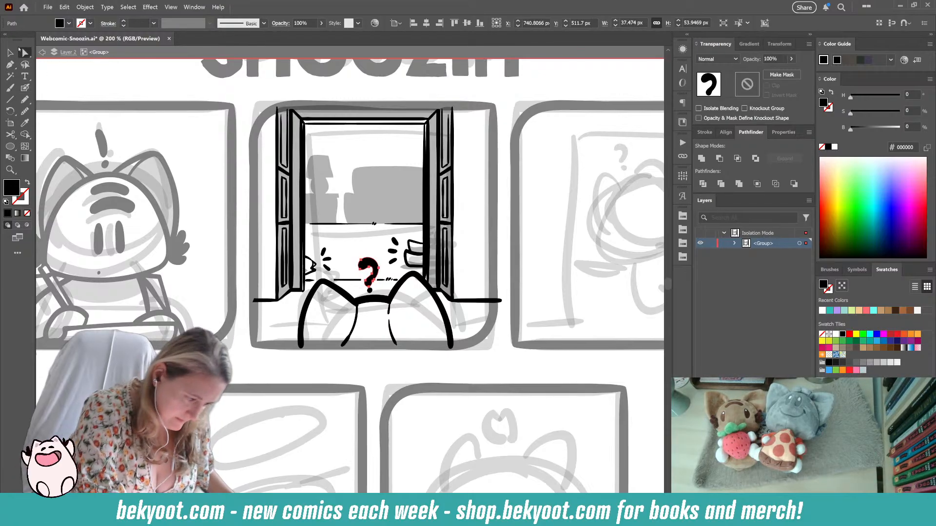
pyautogui.click(371, 269)
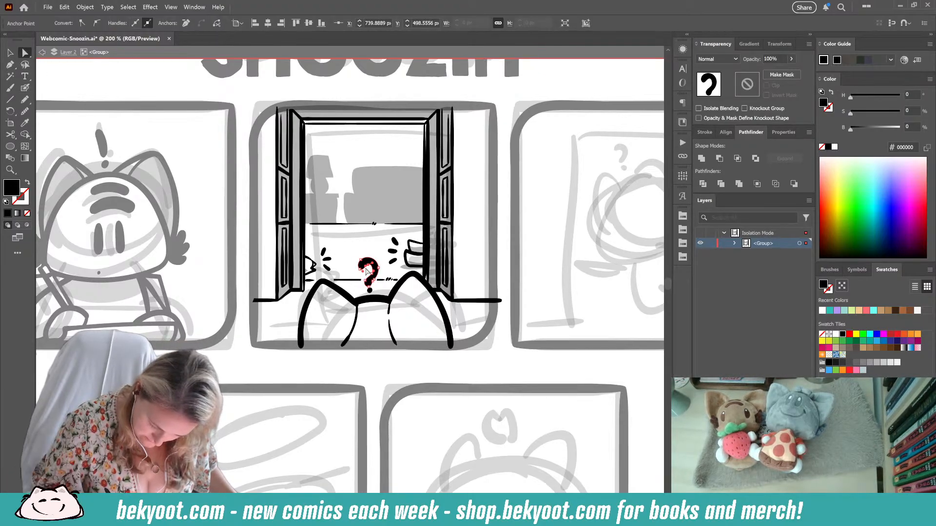
pyautogui.click(374, 268)
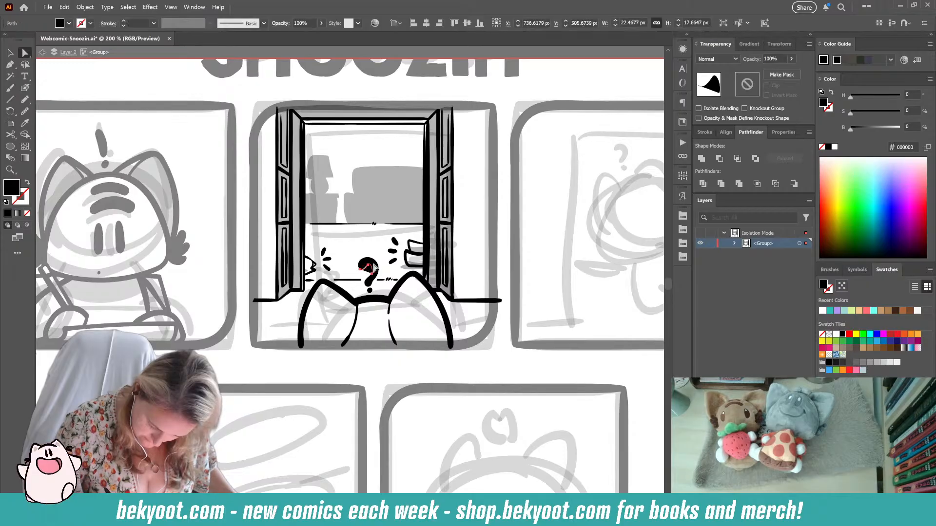
pyautogui.press('Delete')
pyautogui.hotkey('ctrl', 'z')
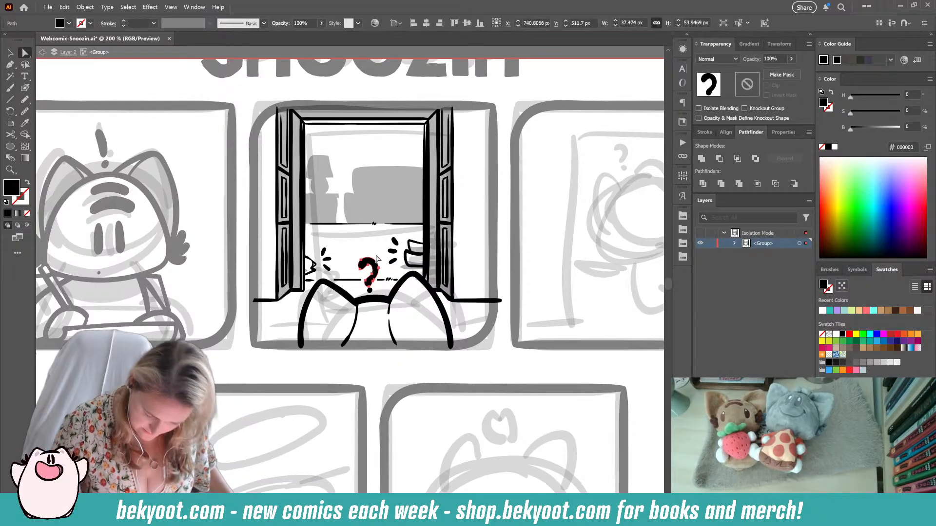
# - Reshape the inside of the question mark's hook by levelling the direction handle of its inner-curve anchor, with the anchor itself kept in place
pyautogui.hotkey('ctrl', '=')
pyautogui.hotkey('ctrl', '=')
pyautogui.hotkey('ctrl', '=')
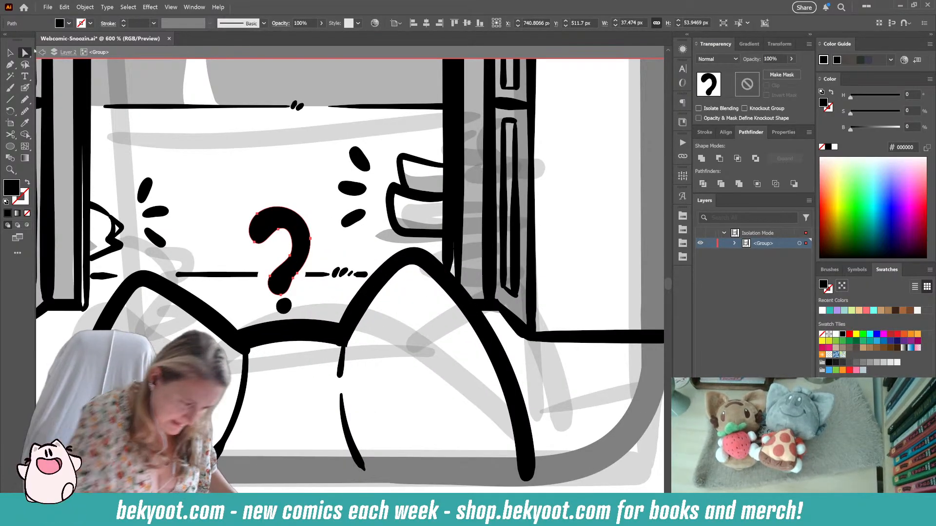
pyautogui.click(281, 209)
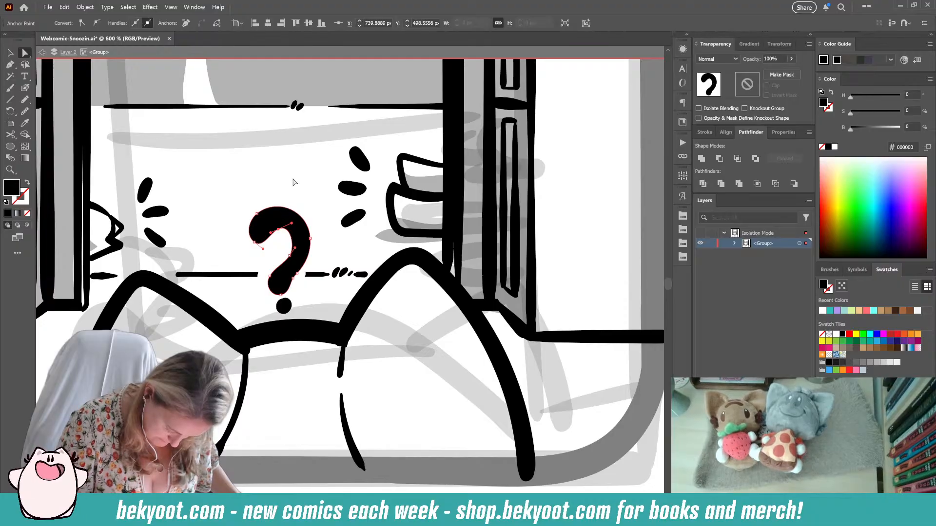
pyautogui.moveTo(272, 234); pyautogui.dragTo(290, 233)
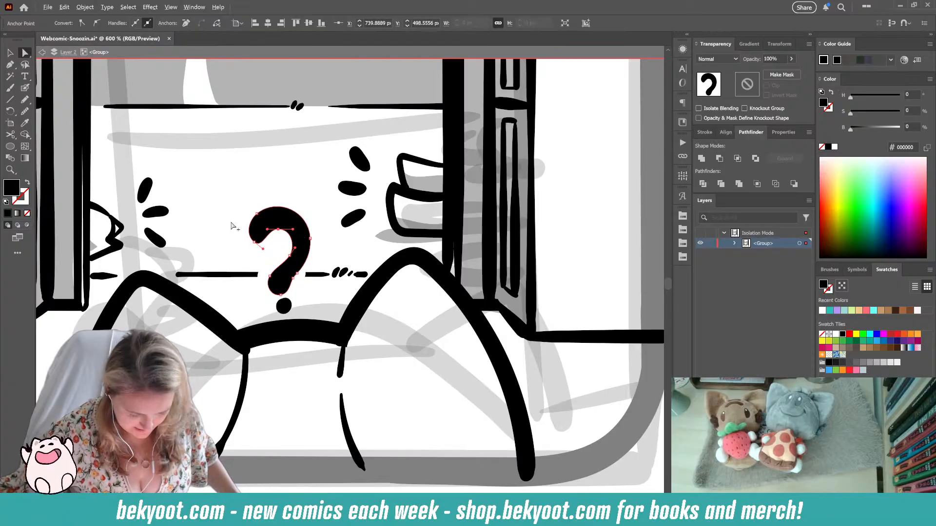
pyautogui.scroll(-4, 238, 218)
pyautogui.click(261, 298)
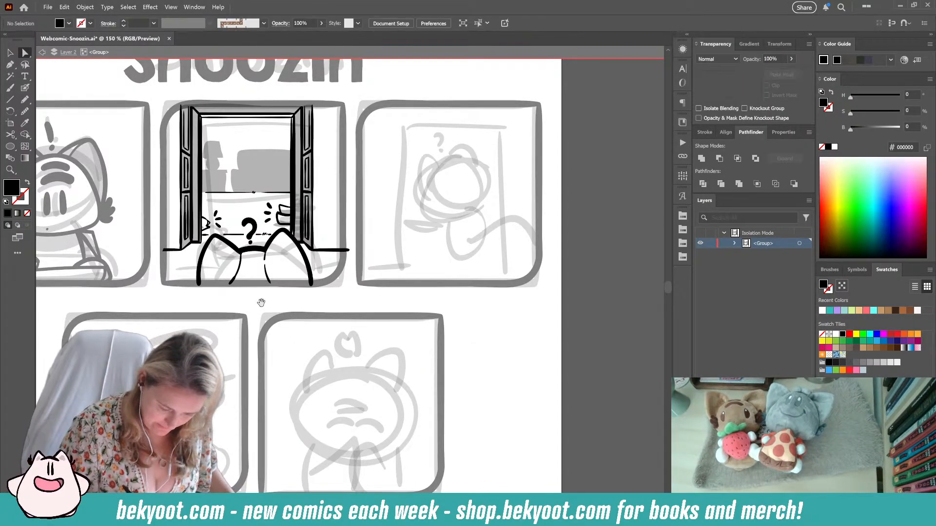
pyautogui.hscroll(-3, 244, 302)
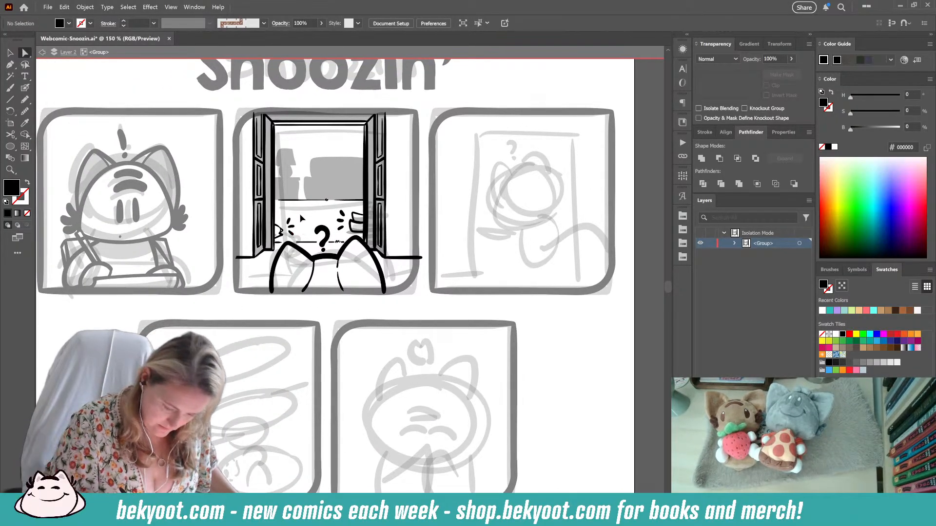
# - Group the left hand with its three motion marks and move the group up slightly
pyautogui.click(280, 239)
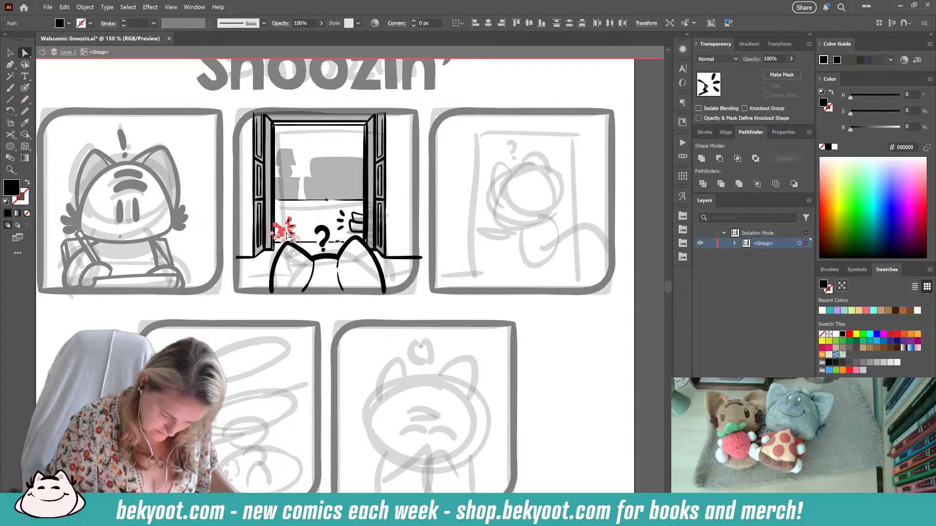
pyautogui.click(10, 52)
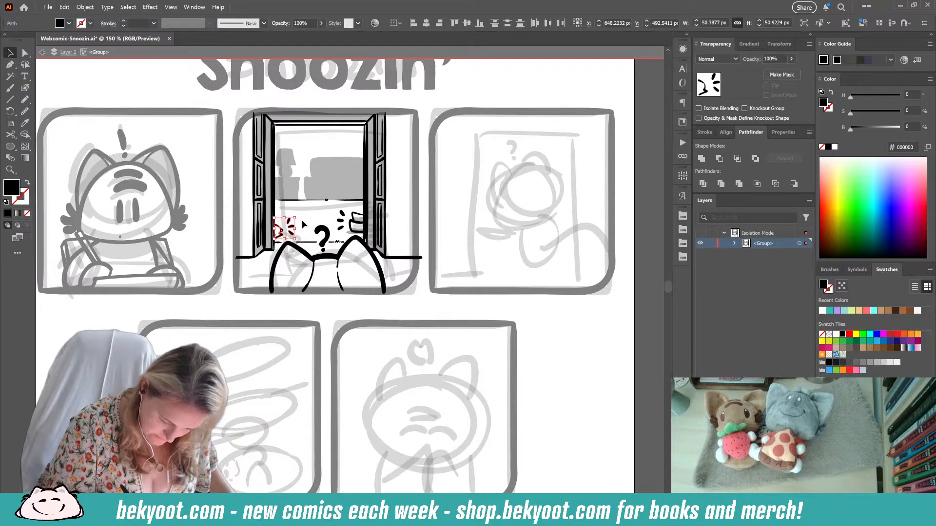
pyautogui.hotkey('ctrl', 'z')
pyautogui.hotkey('ctrl', 'z')
pyautogui.hotkey('ctrl', 'z')
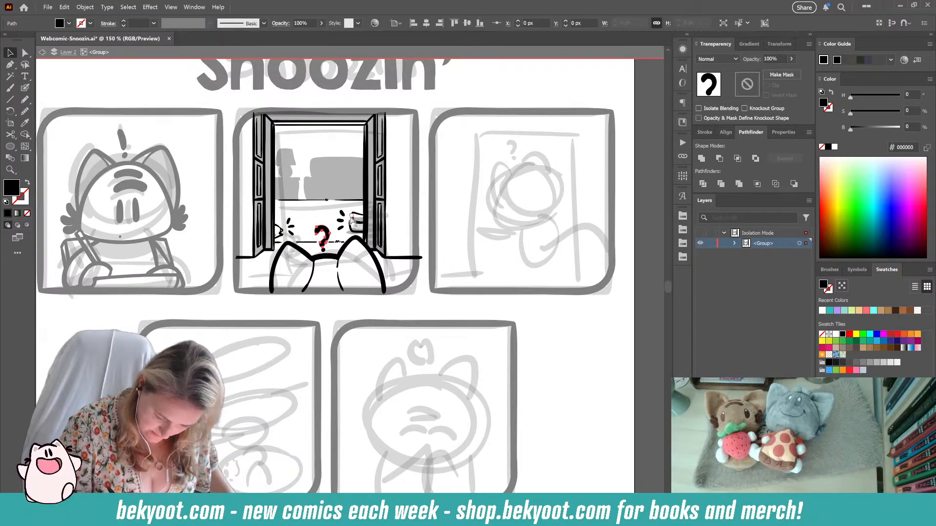
pyautogui.click(302, 217)
pyautogui.click(278, 238)
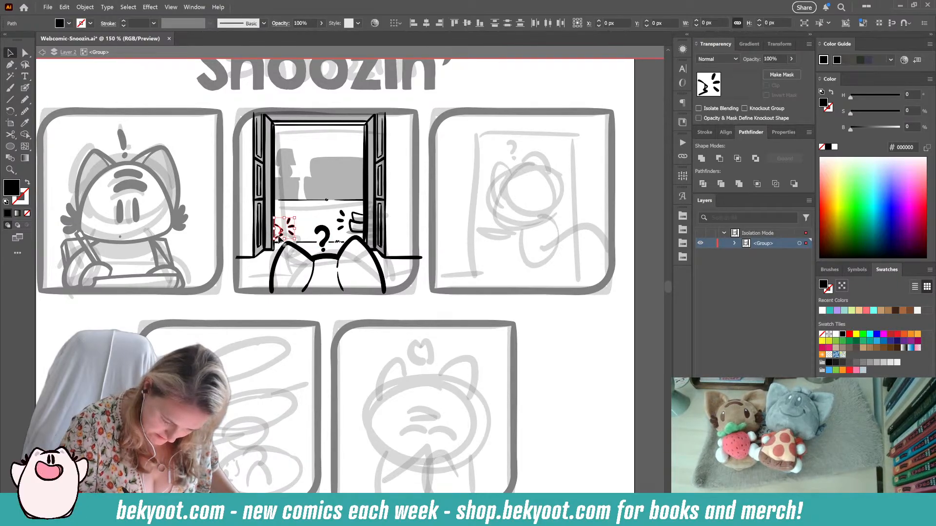
pyautogui.scroll(3, 257, 227)
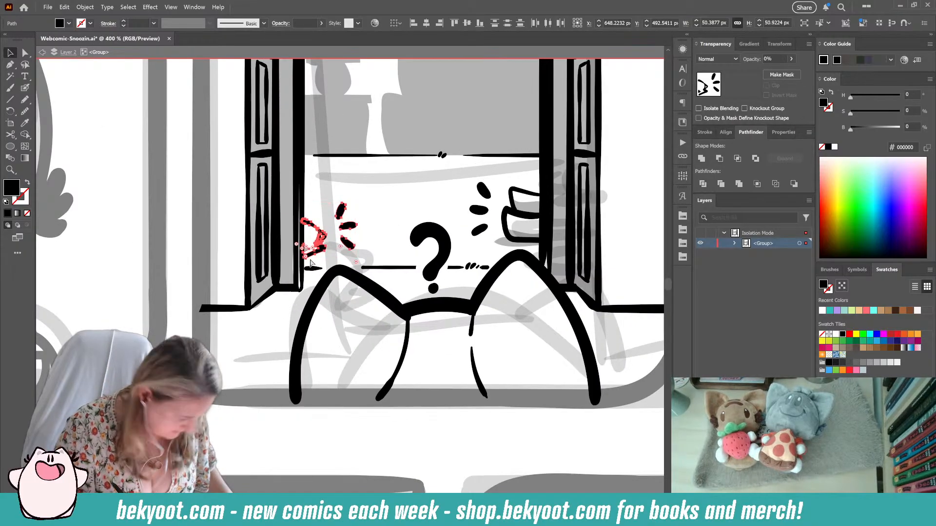
pyautogui.click(318, 249)
pyautogui.moveTo(322, 250); pyautogui.dragTo(322, 241)
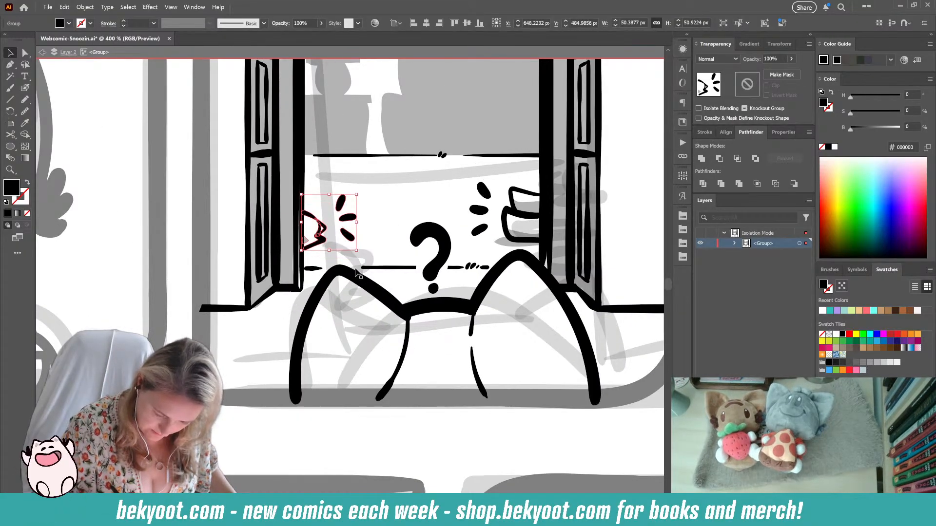
# - Group the right hand with its three motion marks and deselect the group
pyautogui.moveTo(465, 183); pyautogui.dragTo(398, 208)
pyautogui.hotkey('ctrl', 'g')
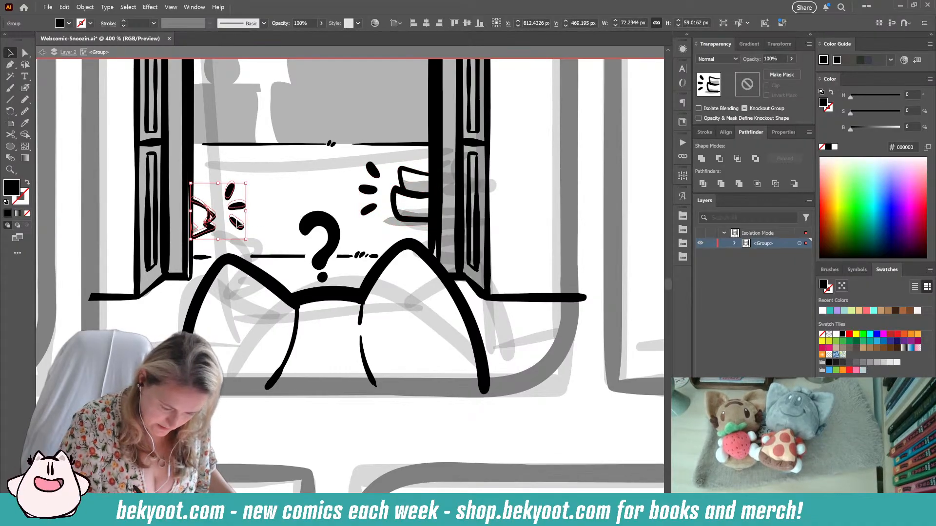
pyautogui.click(264, 174)
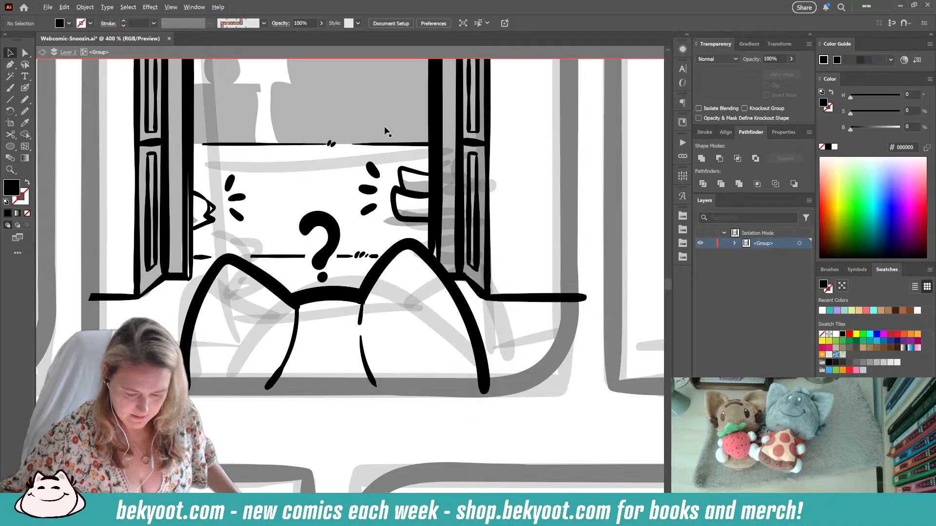
pyautogui.scroll(-4, 371, 218)
pyautogui.scroll(-1, 372, 218)
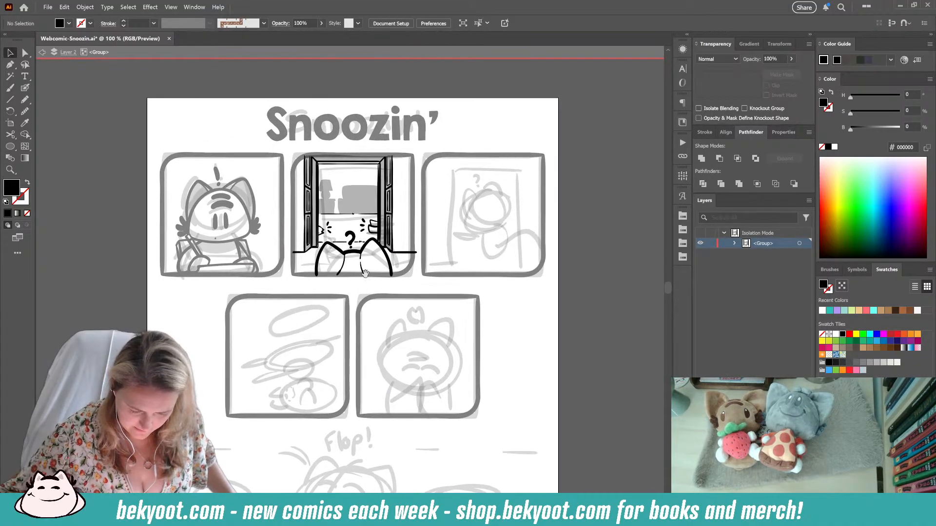
pyautogui.scroll(1, 363, 198)
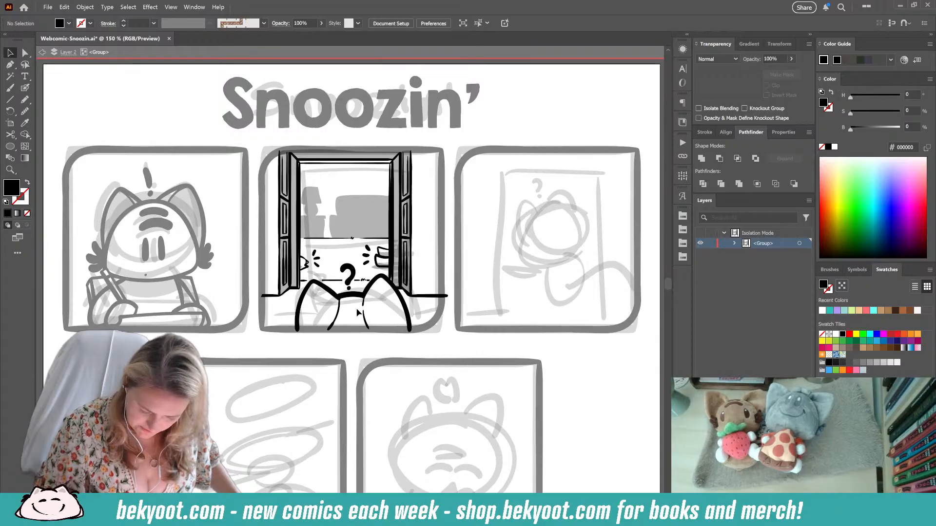
pyautogui.moveTo(356, 214); pyautogui.dragTo(314, 206)
pyautogui.click(9, 54)
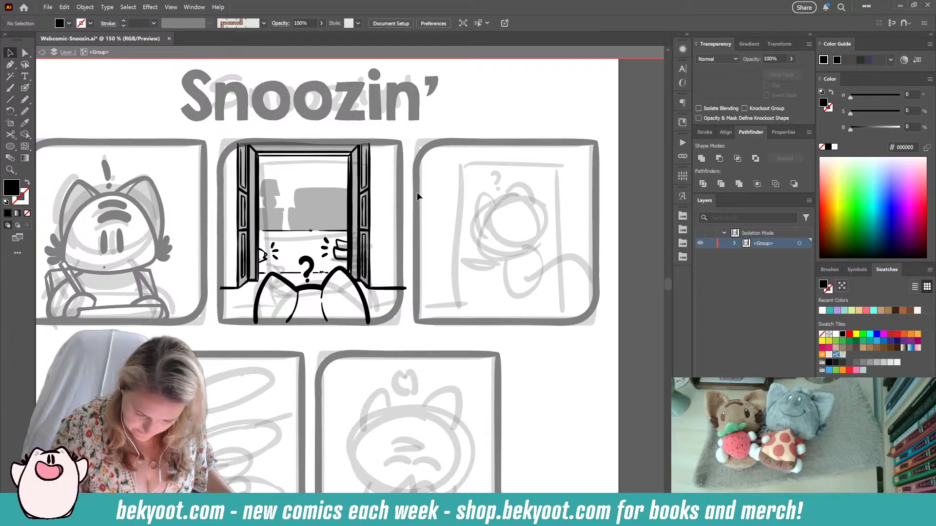
pyautogui.click(371, 240)
pyautogui.click(390, 215)
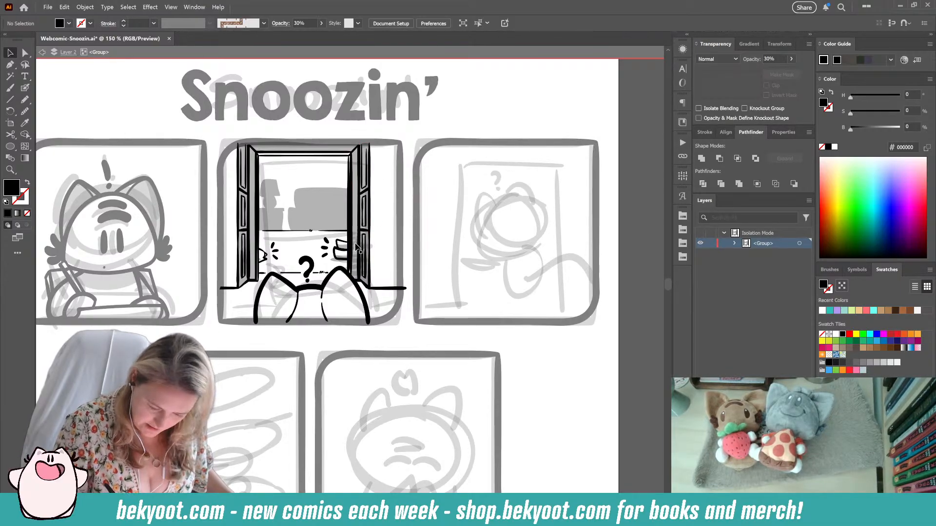
pyautogui.hotkey('shift', 'b')
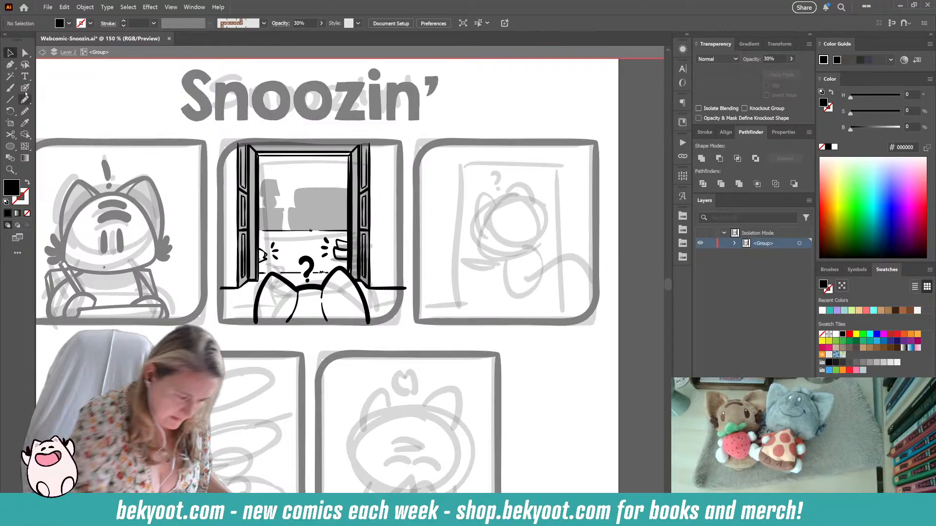
pyautogui.moveTo(525, 200)
pyautogui.mouseDown()
pyautogui.moveTo(503, 194)
pyautogui.moveTo(479, 243)
pyautogui.mouseUp()
pyautogui.hotkey('ctrl', 'z')
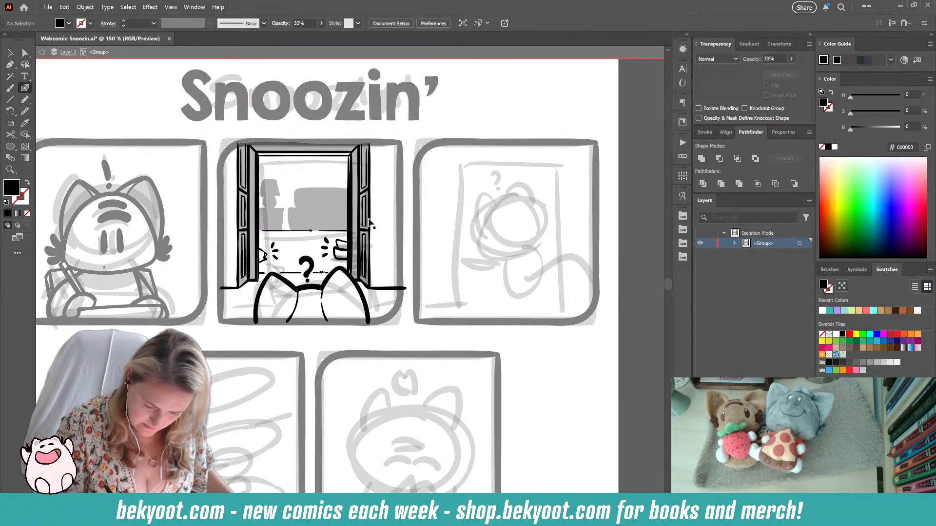
# - Shift the sill line beside the right shutter slightly inward to end at the second panel's frame, and leave isolation mode
pyautogui.keyDown('ctrl'); pyautogui.click(390, 288); pyautogui.keyUp('ctrl')
pyautogui.moveTo(407, 289); pyautogui.dragTo(403, 289)
pyautogui.keyDown('ctrl'); pyautogui.click(413, 290); pyautogui.keyUp('ctrl')
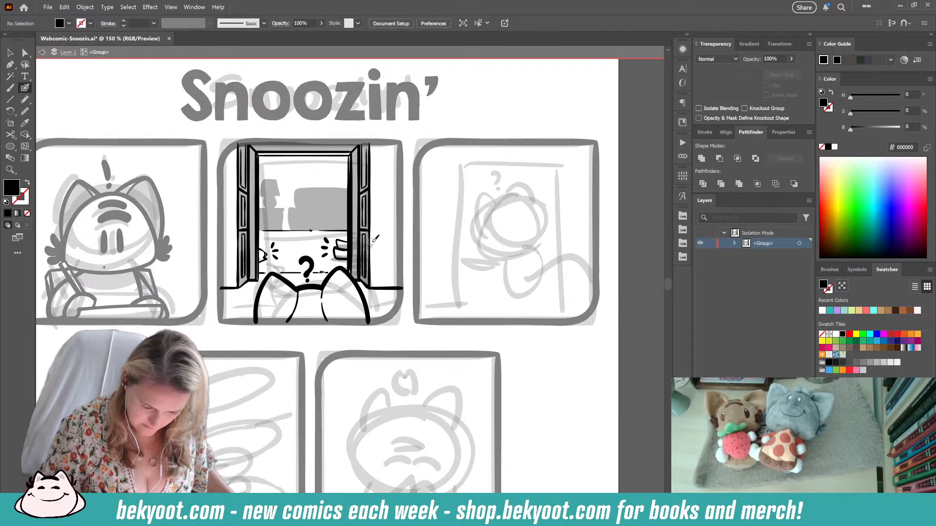
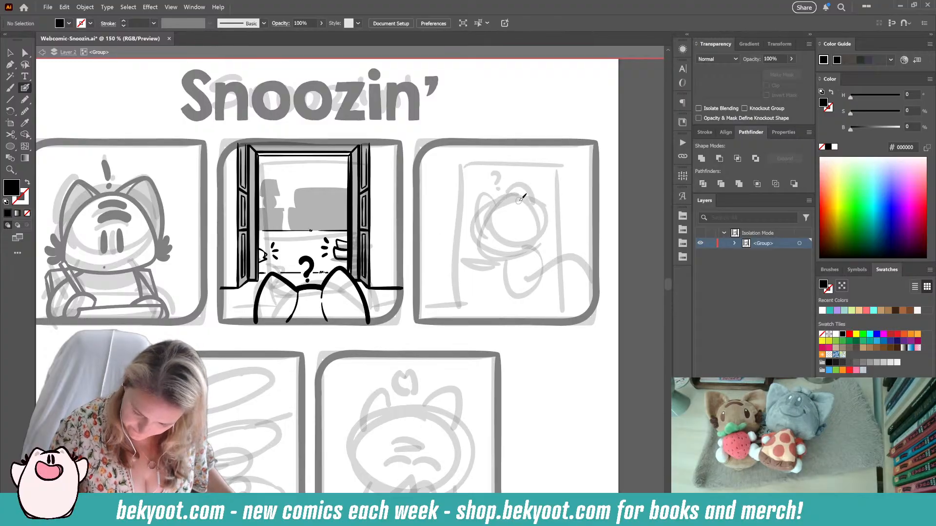
pyautogui.press('v')
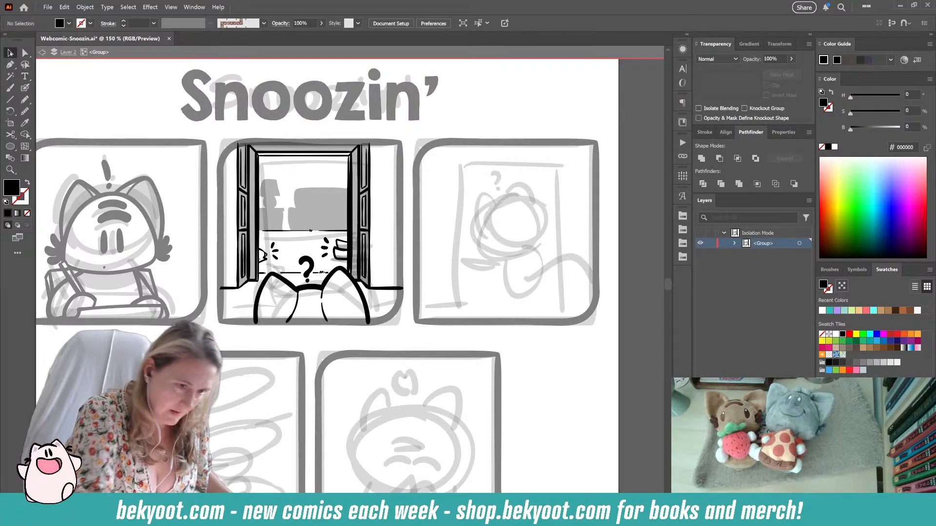
pyautogui.doubleClick(412, 137)
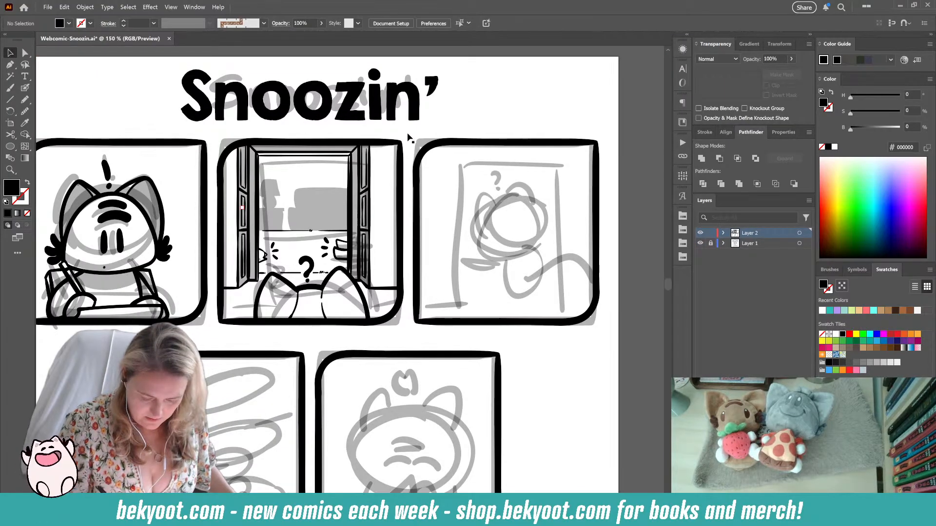
# - Duplicate the second panel's window drawing group into the third panel, at about X 1235 px, Y 459 px
pyautogui.moveTo(317, 333); pyautogui.dragTo(259, 282)
pyautogui.moveTo(449, 259); pyautogui.dragTo(427, 257)
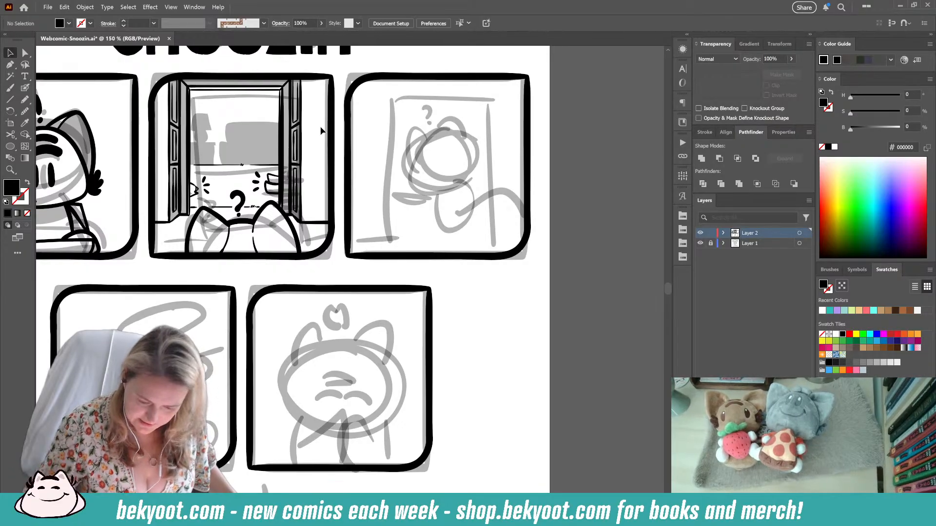
pyautogui.click(214, 193)
pyautogui.moveTo(306, 175); pyautogui.dragTo(501, 210)
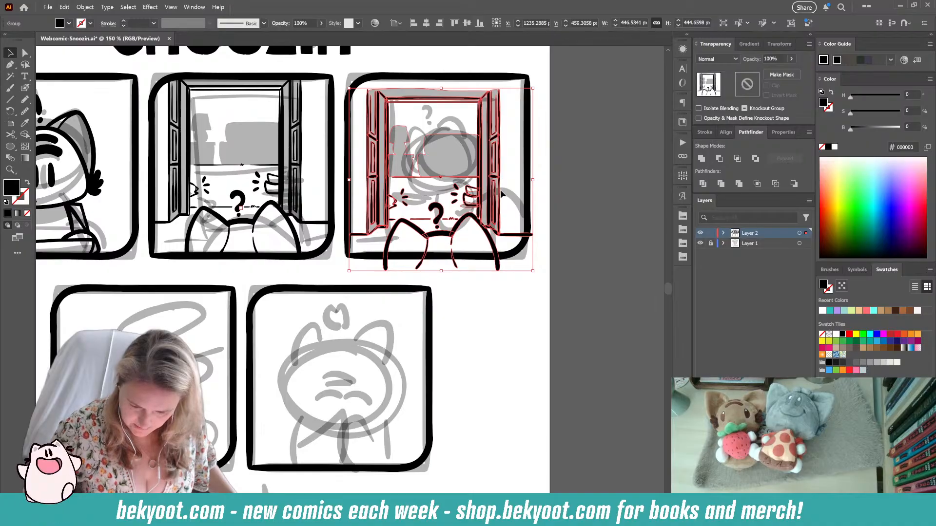
pyautogui.click(539, 108)
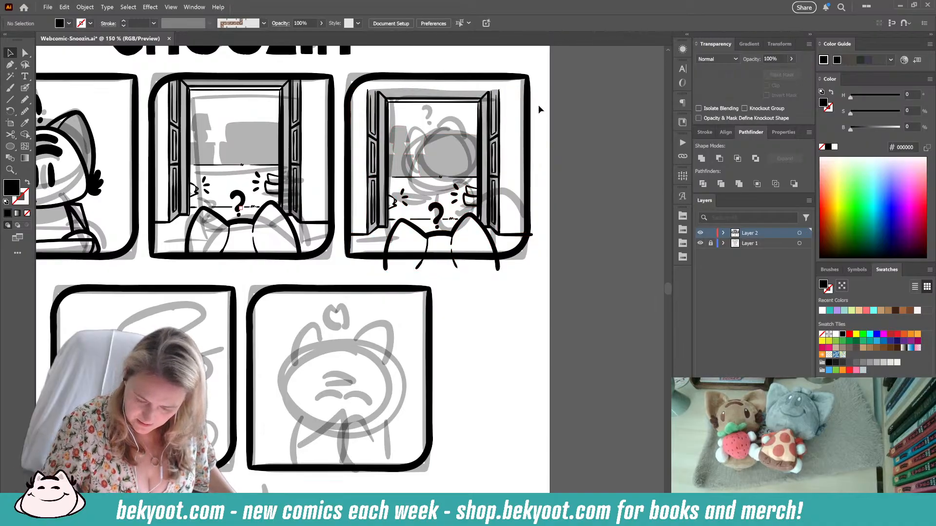
# - Isolate the copied window group in the third panel and delete both hands with their motion marks
pyautogui.click(503, 100)
pyautogui.doubleClick(500, 117)
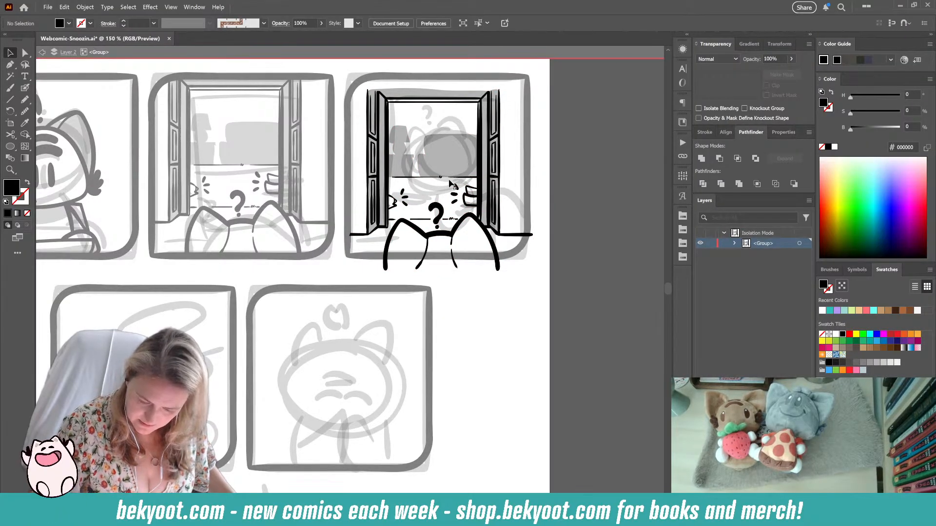
pyautogui.click(457, 199)
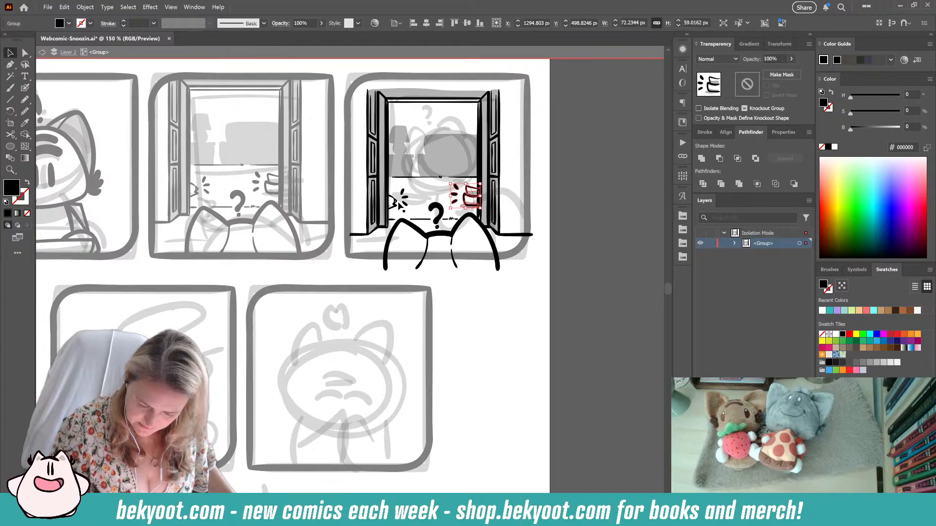
pyautogui.keyDown('shift'); pyautogui.click(403, 200); pyautogui.keyUp('shift')
pyautogui.press('Delete')
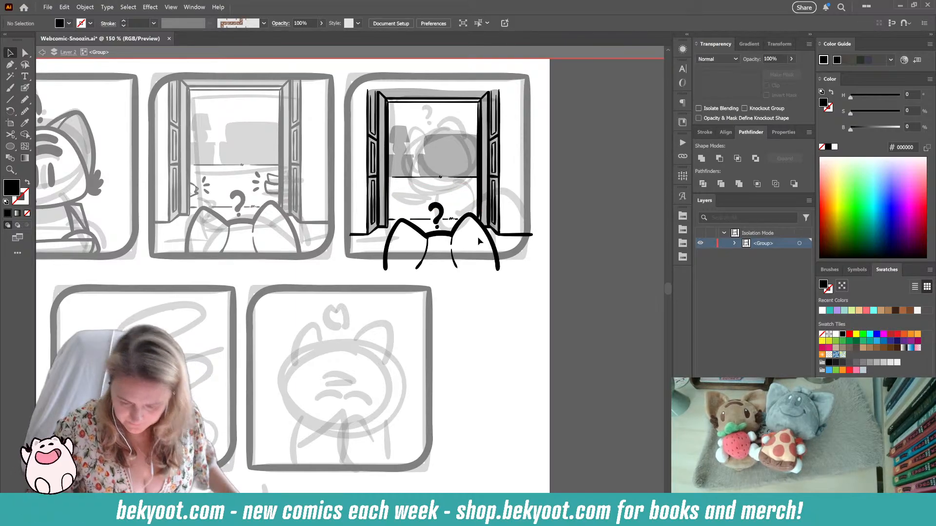
# - Delete the question mark's curved part and its dot from the third panel's copied drawing
pyautogui.click(437, 212)
pyautogui.press('Delete')
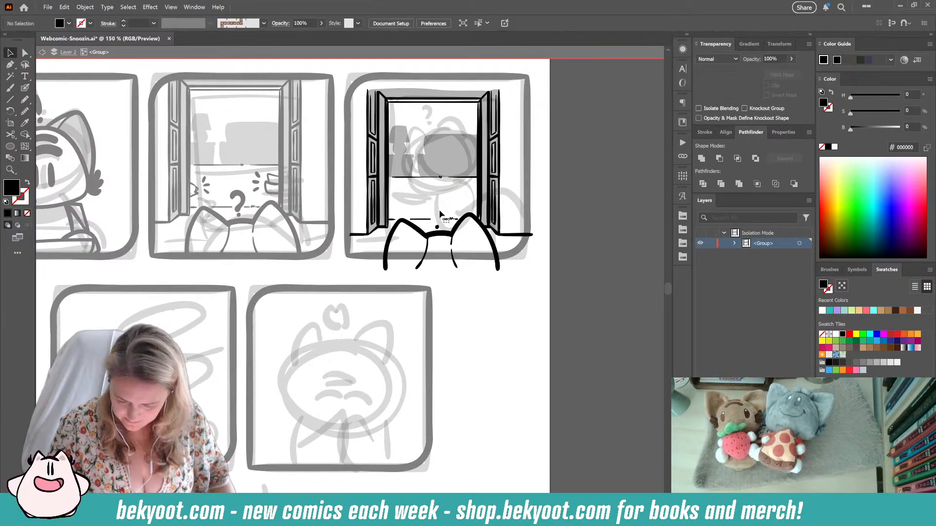
pyautogui.click(437, 227)
pyautogui.press('Delete')
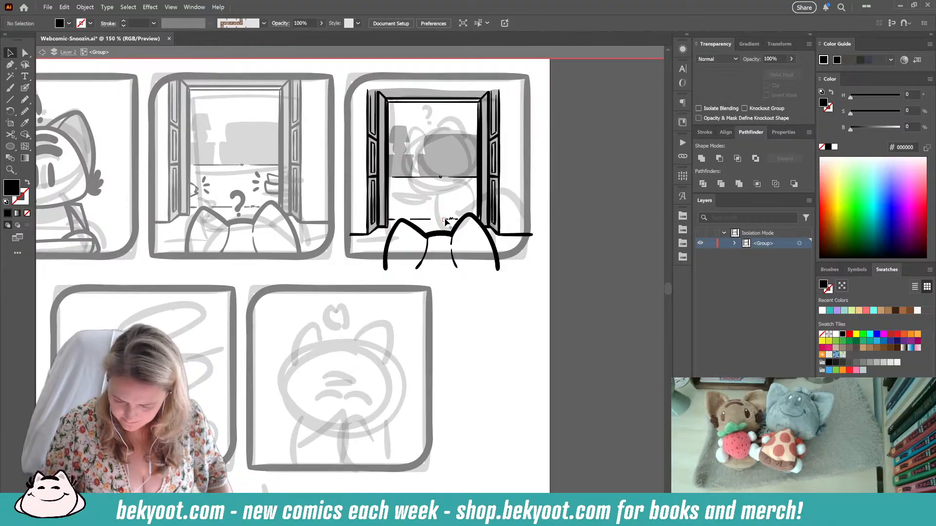
# - Delete the cat's ears and head outline from the third panel's window copy and switch to the Blob Brush
pyautogui.moveTo(369, 249); pyautogui.dragTo(501, 275)
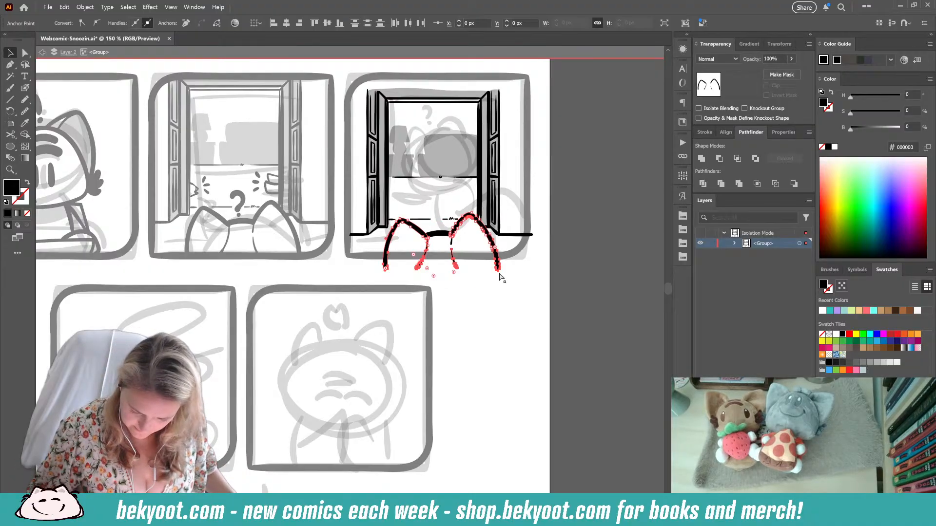
pyautogui.keyDown('shift'); pyautogui.click(442, 235); pyautogui.keyUp('shift')
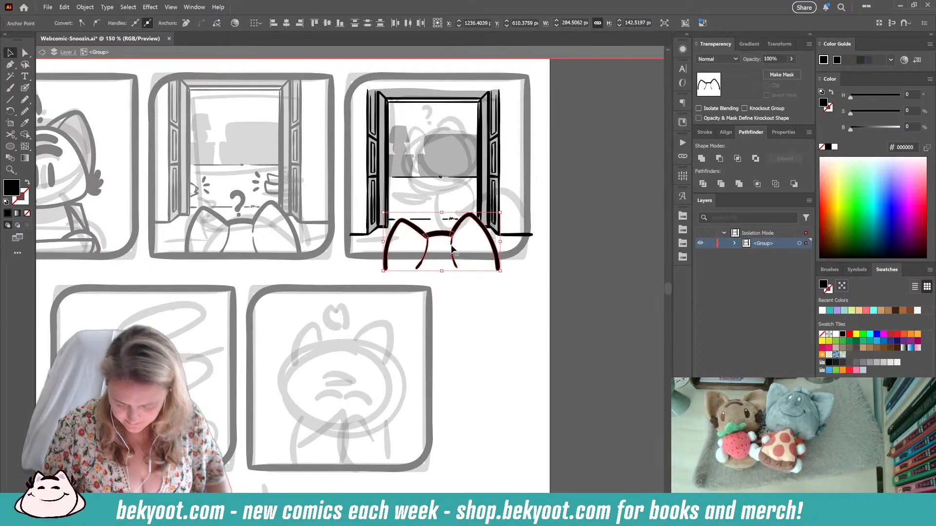
pyautogui.press('Delete')
pyautogui.press('Delete')
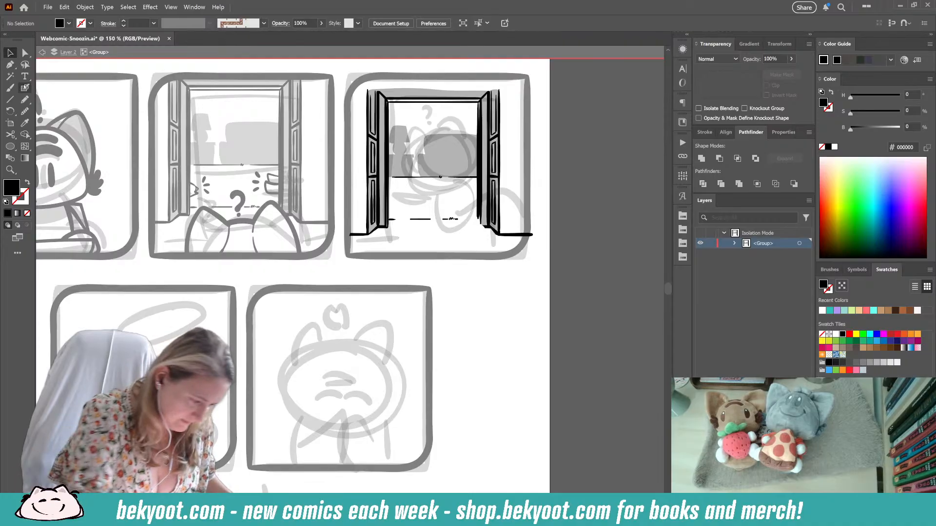
pyautogui.hotkey('shift', 'b')
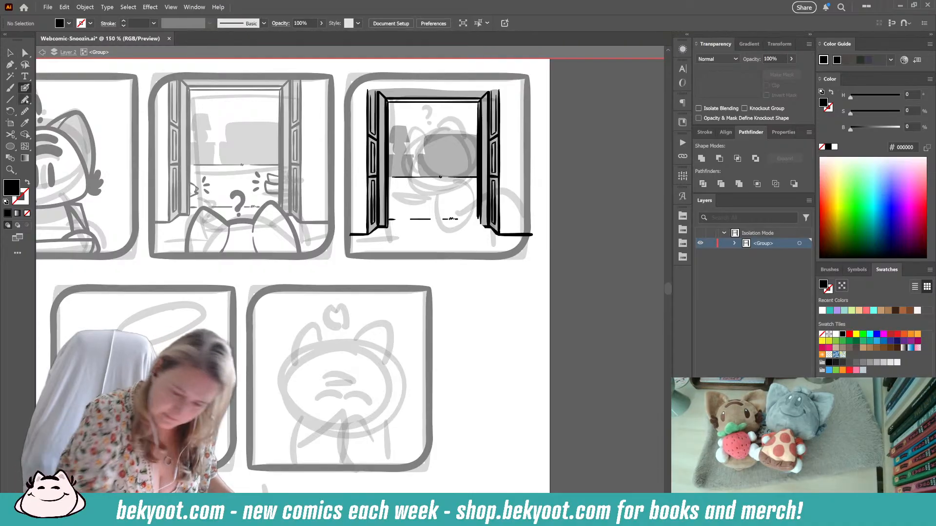
# - Isolate the left shutter's group and stretch its two outer vertical lines up to the third panel's border, about 383 px and 367 px high
pyautogui.keyDown('ctrl'); pyautogui.click(500, 227); pyautogui.keyUp('ctrl')
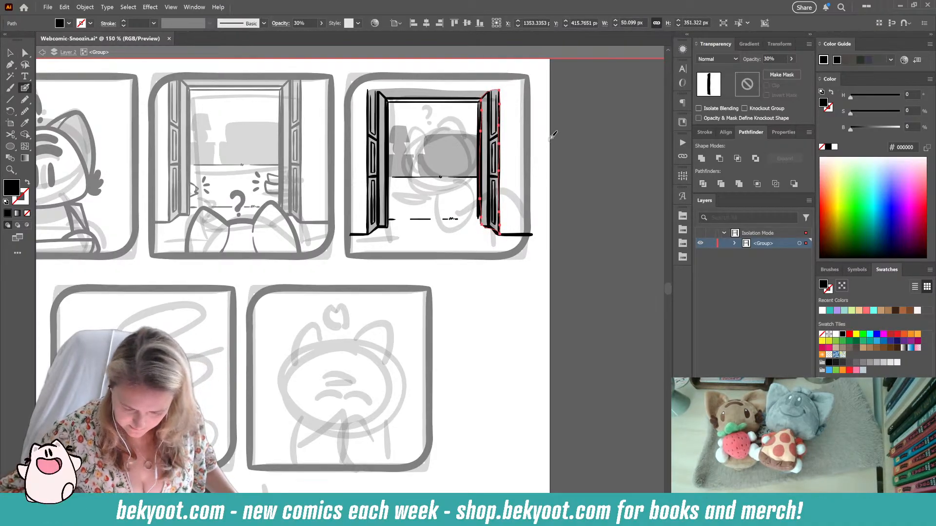
pyautogui.scroll(2, 438, 108)
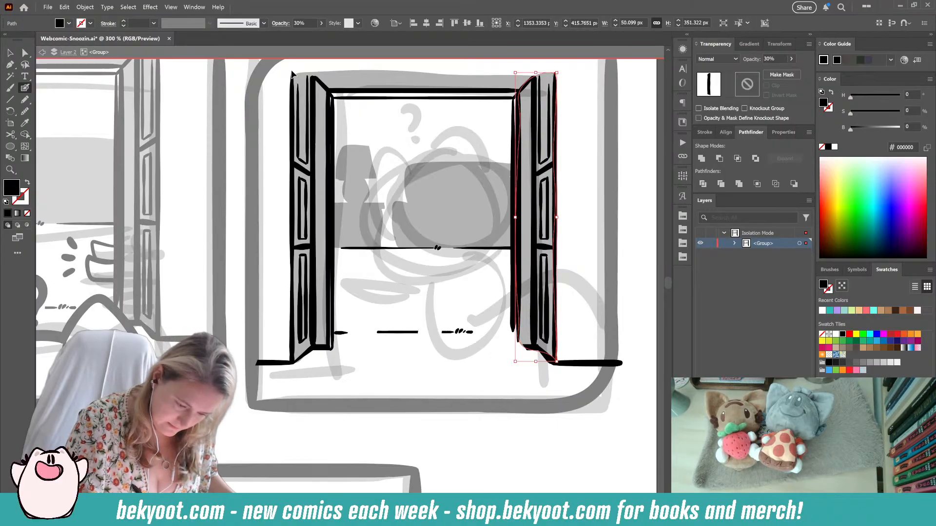
pyautogui.keyDown('ctrl'); pyautogui.click(293, 80); pyautogui.keyUp('ctrl')
pyautogui.click(11, 52)
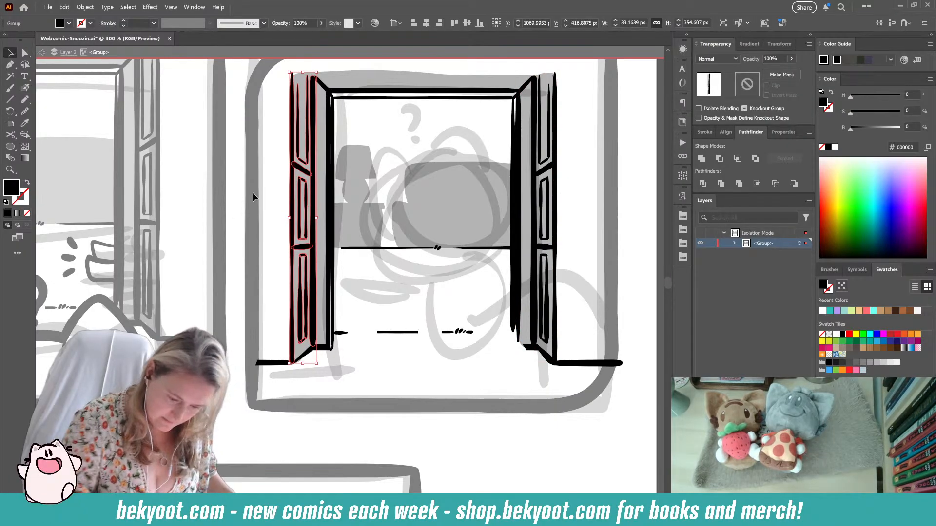
pyautogui.doubleClick(293, 75)
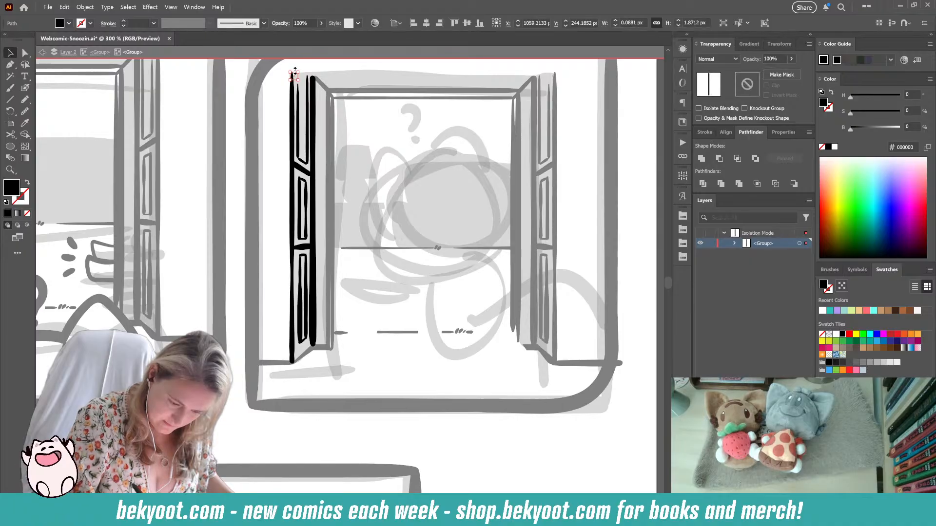
pyautogui.click(276, 119)
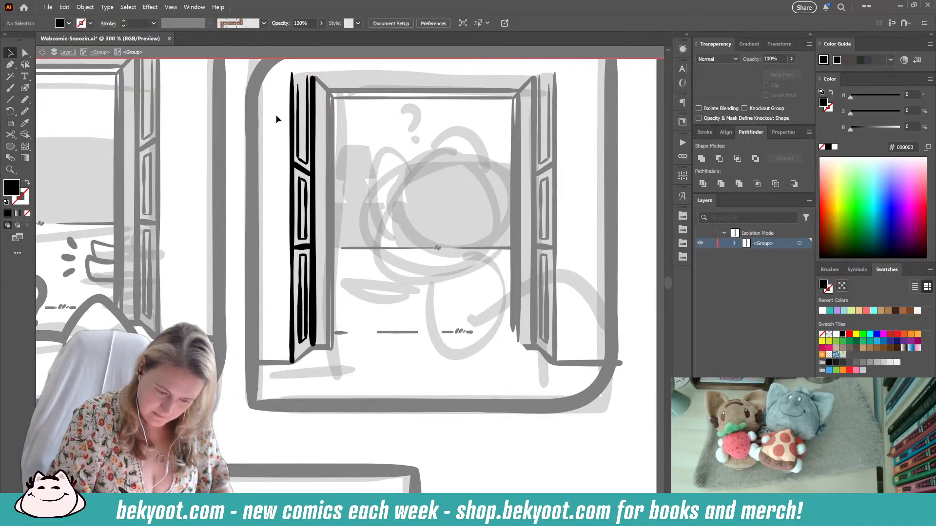
pyautogui.click(292, 76)
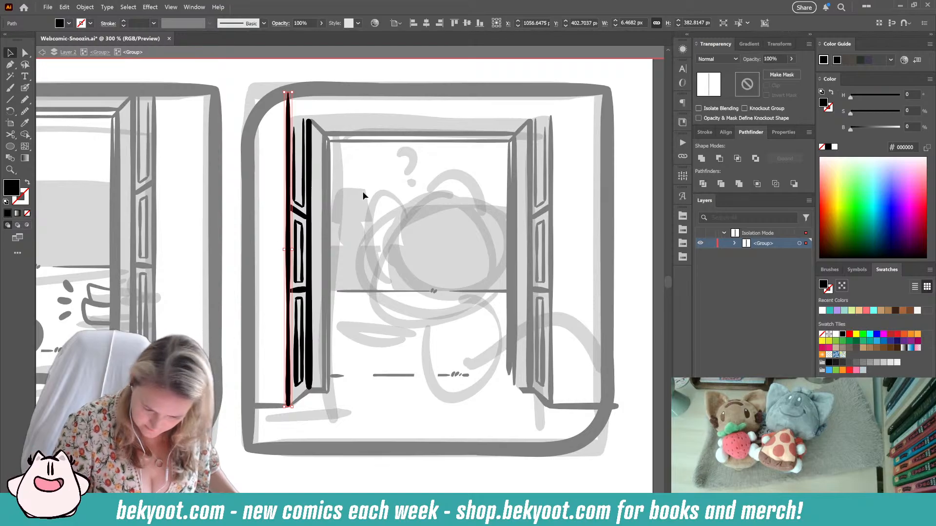
pyautogui.click(310, 128)
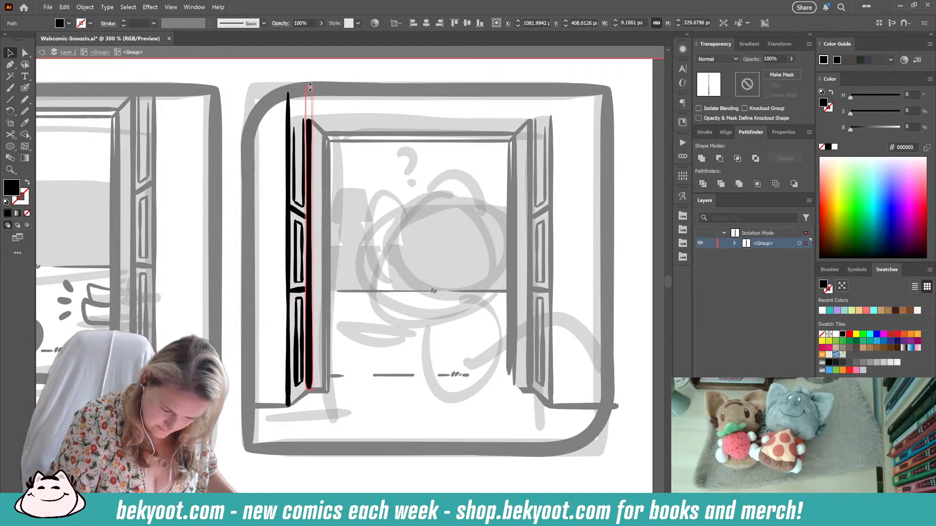
pyautogui.hscroll(4, 293, 156)
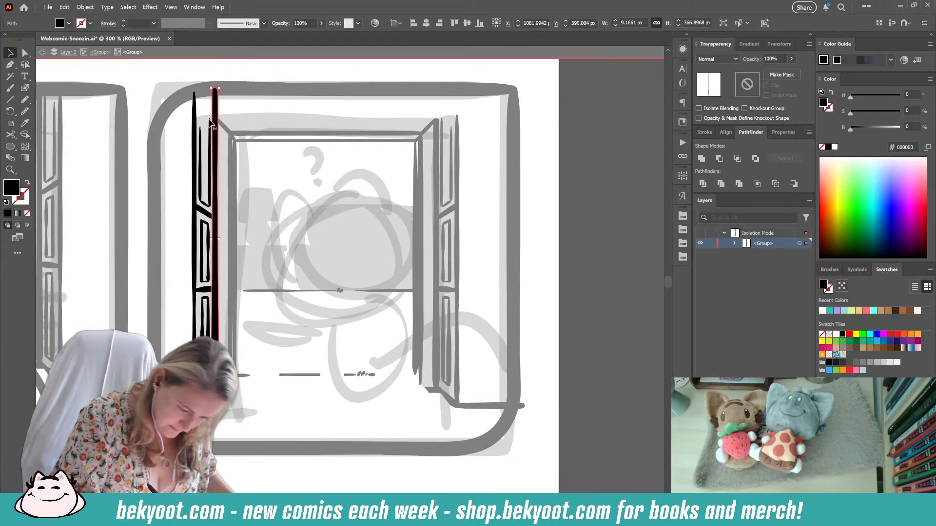
# - Stretch the two inner vertical lines of the left shutter's upper inset up to the panel border and return to the window group
pyautogui.click(205, 128)
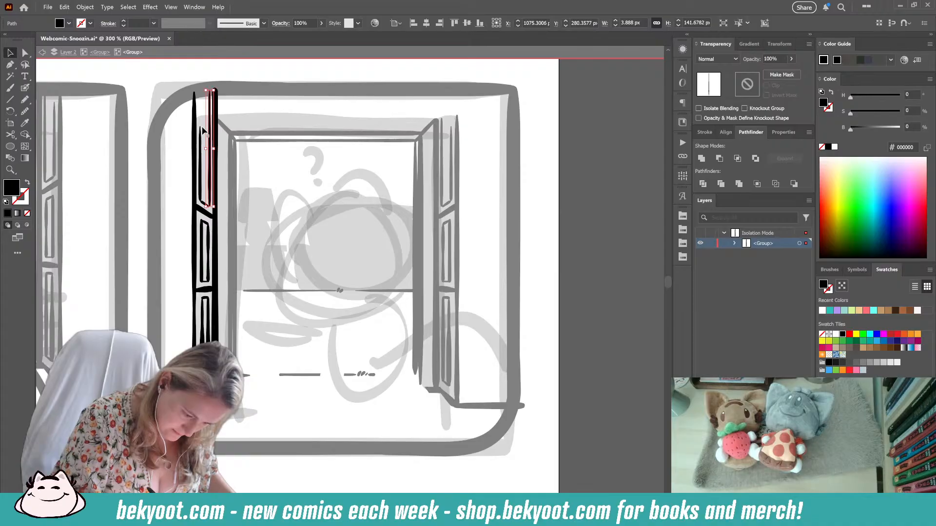
pyautogui.click(199, 128)
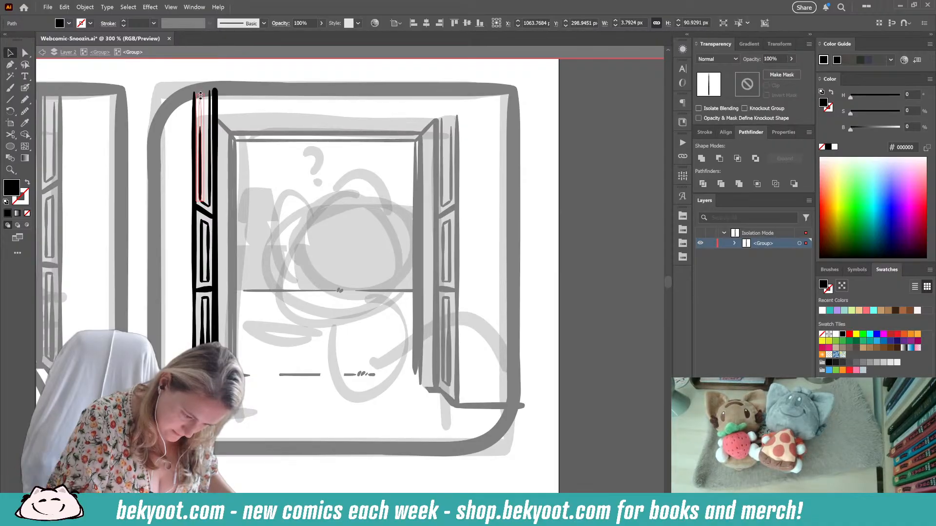
pyautogui.click(237, 81)
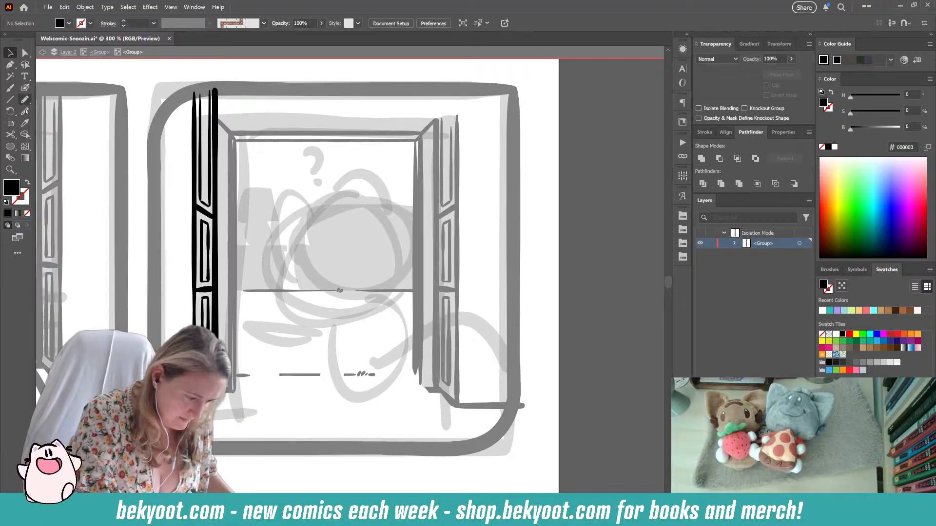
pyautogui.click(100, 52)
# - Delete the tiny stray path beside the upper end of the right shutter's outer vertical line
pyautogui.click(460, 118)
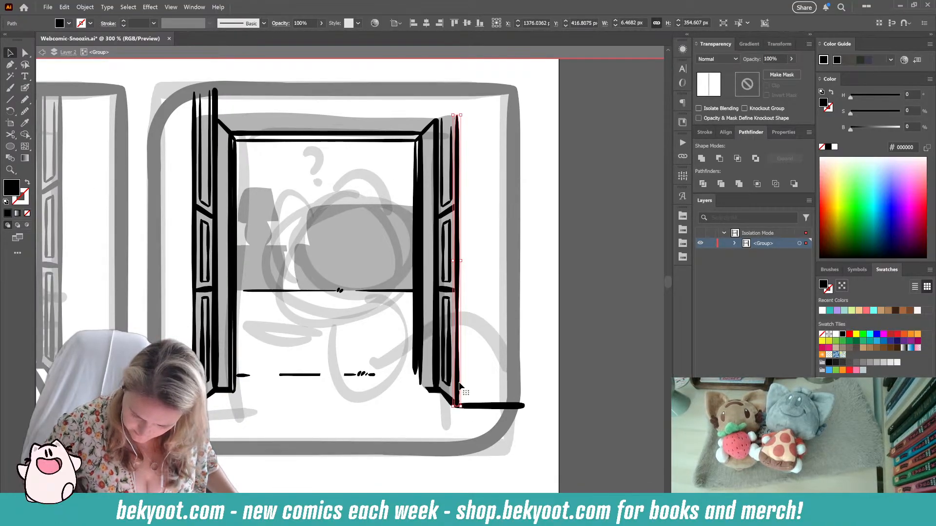
pyautogui.scroll(3, 460, 98)
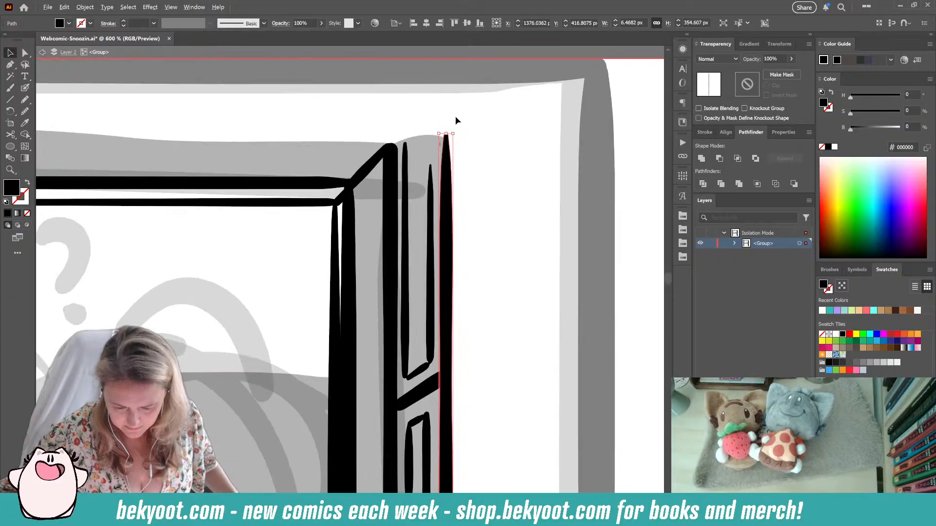
pyautogui.moveTo(470, 137); pyautogui.dragTo(423, 150)
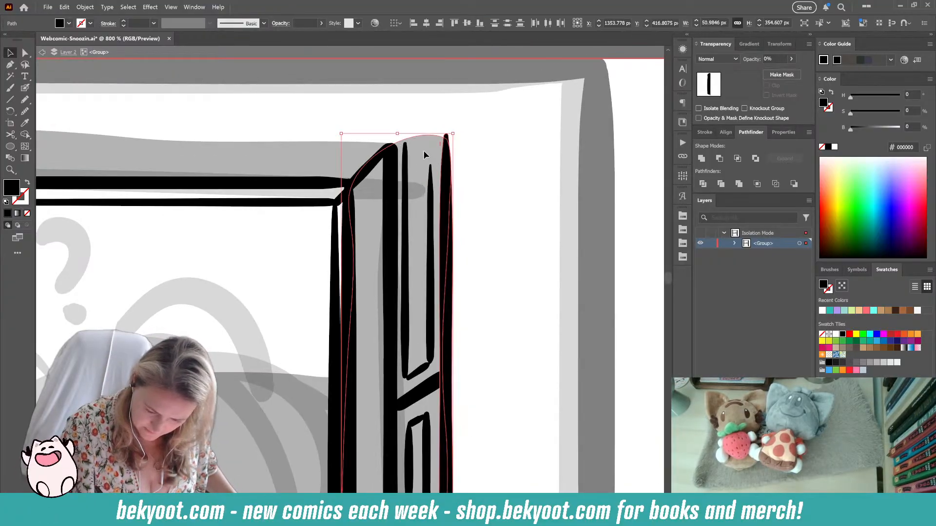
pyautogui.click(445, 142)
pyautogui.click(440, 144)
pyautogui.press('Delete')
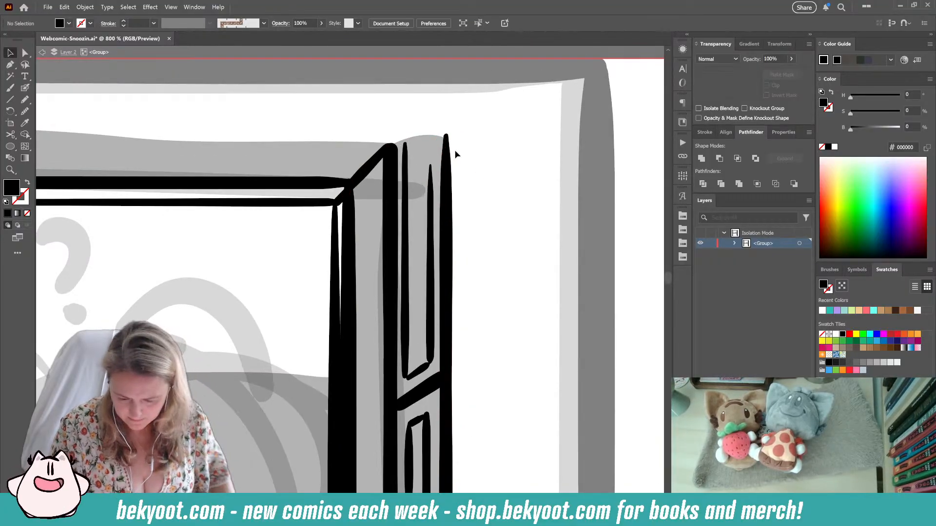
# - Lower the upper edge of the right shutter's 30% opacity shading, making the shape about 317 px high
pyautogui.click(396, 162)
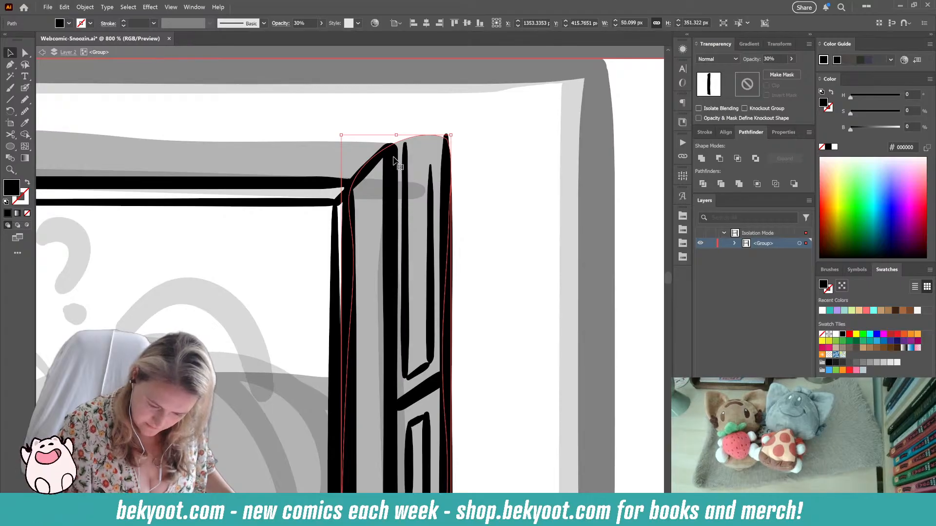
pyautogui.click(392, 167)
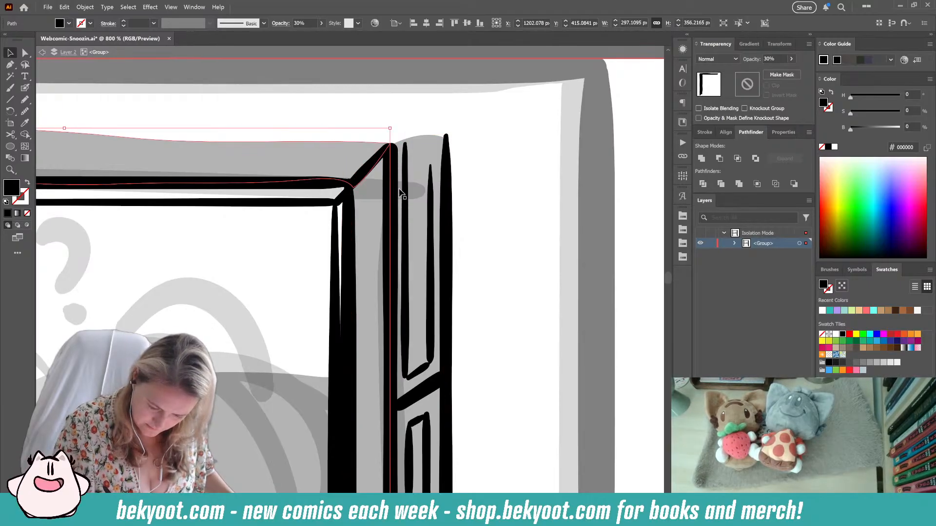
pyautogui.click(381, 194)
pyautogui.moveTo(397, 135); pyautogui.dragTo(396, 210)
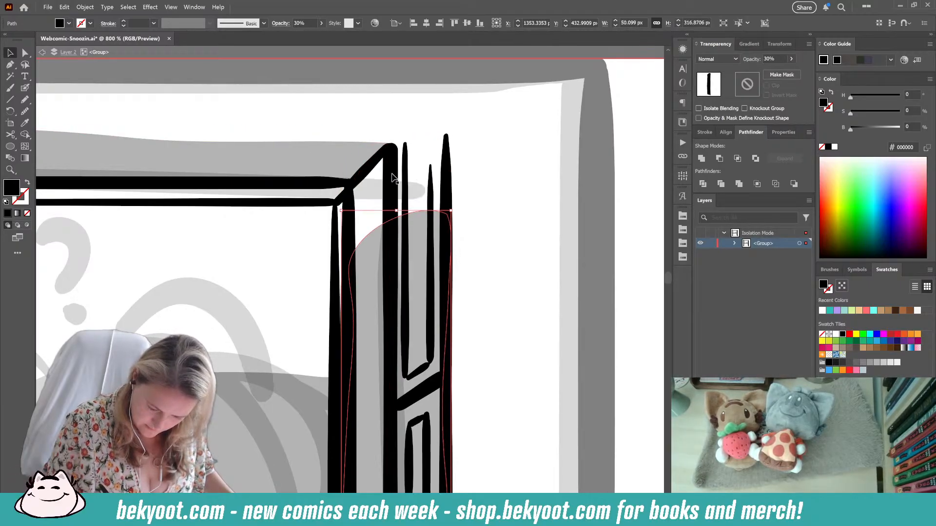
# - Stretch the right shutter's four upper vertical lines up to the third panel's border, making the outermost one about 384 px high
pyautogui.click(394, 177)
pyautogui.moveTo(390, 143); pyautogui.dragTo(391, 71)
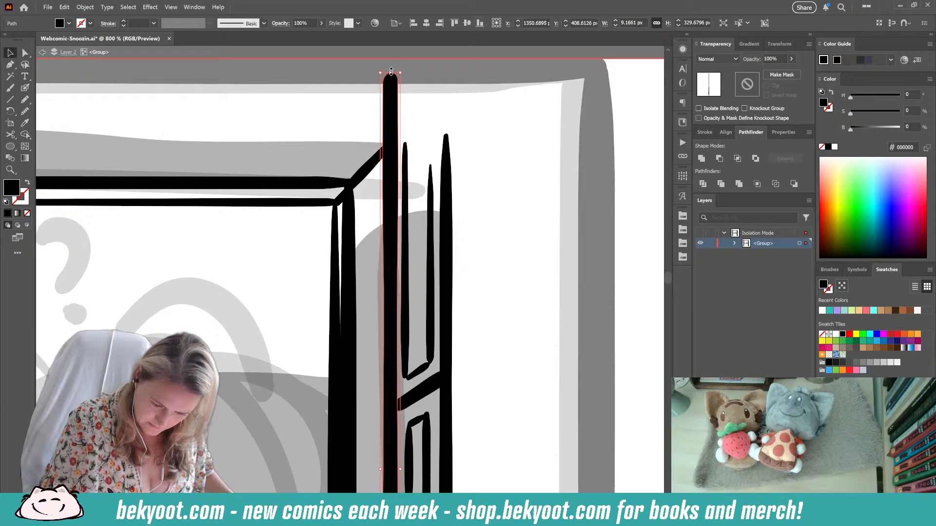
pyautogui.click(448, 166)
pyautogui.moveTo(446, 133); pyautogui.dragTo(446, 69)
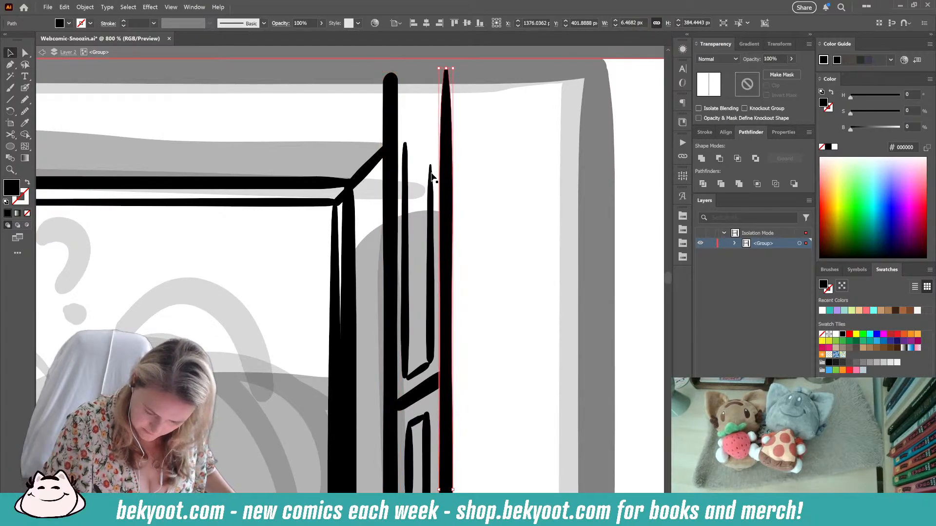
pyautogui.click(432, 177)
pyautogui.moveTo(430, 166); pyautogui.dragTo(430, 60)
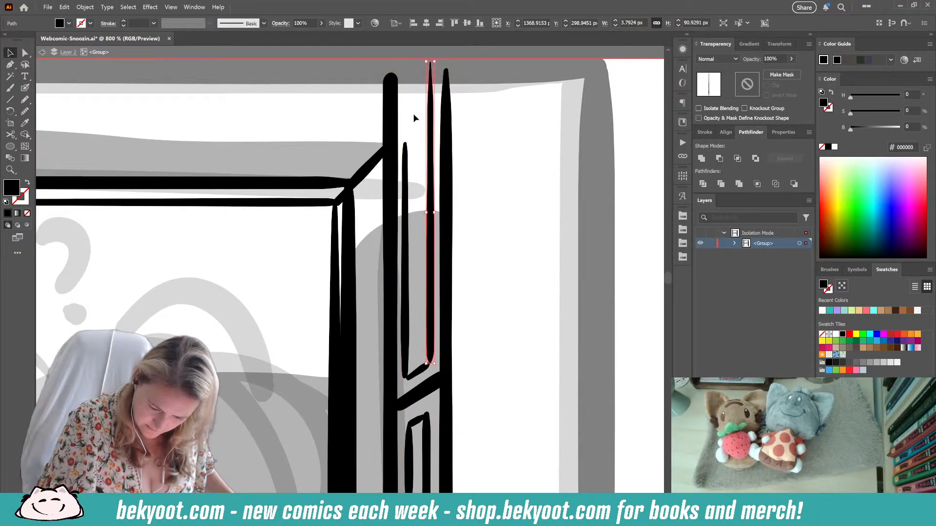
pyautogui.click(405, 156)
pyautogui.moveTo(407, 77); pyautogui.dragTo(407, 73)
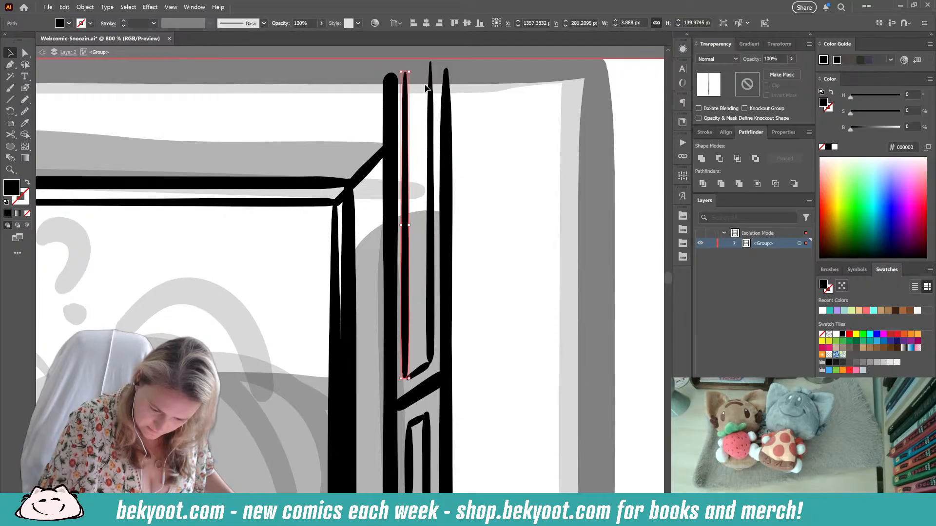
# - Reshape the right shutter's shading by moving its anchor points up to the shutter's extended lines and along the frame's diagonal corner
pyautogui.click(373, 248)
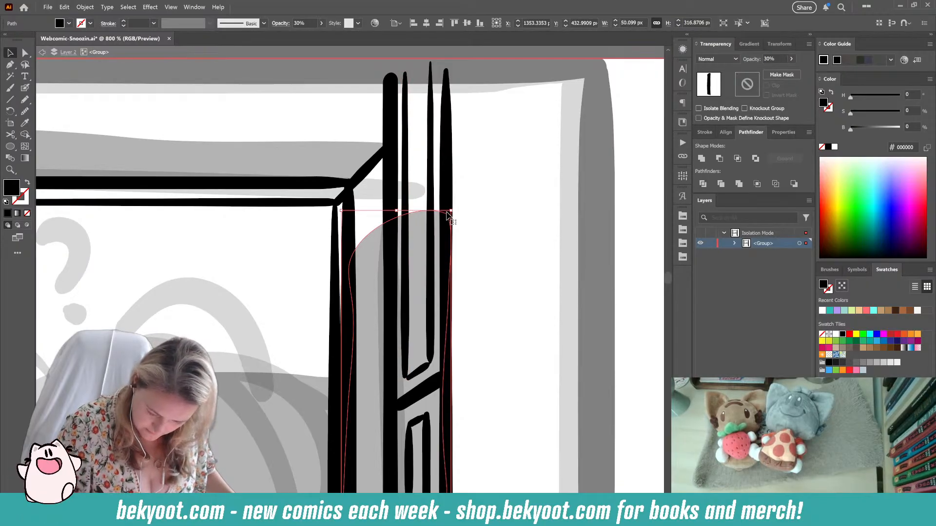
pyautogui.press('a')
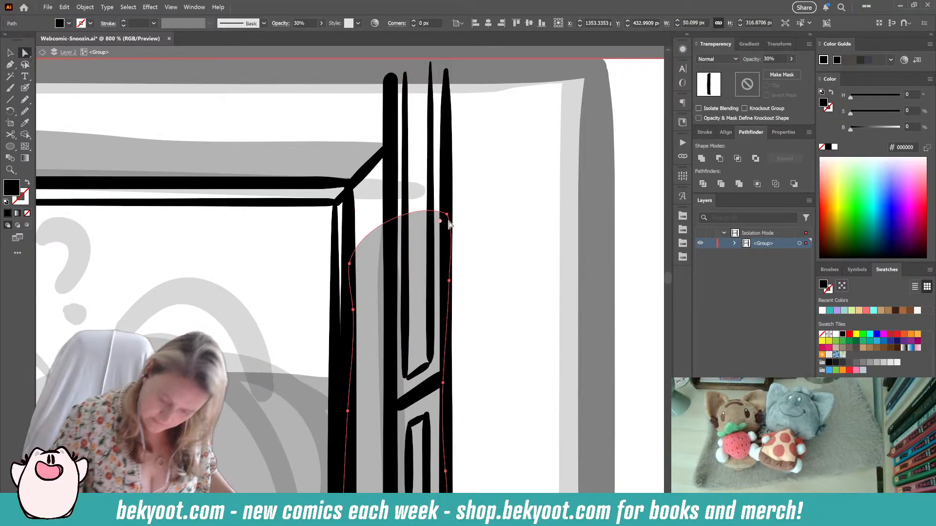
pyautogui.moveTo(446, 215); pyautogui.dragTo(447, 67)
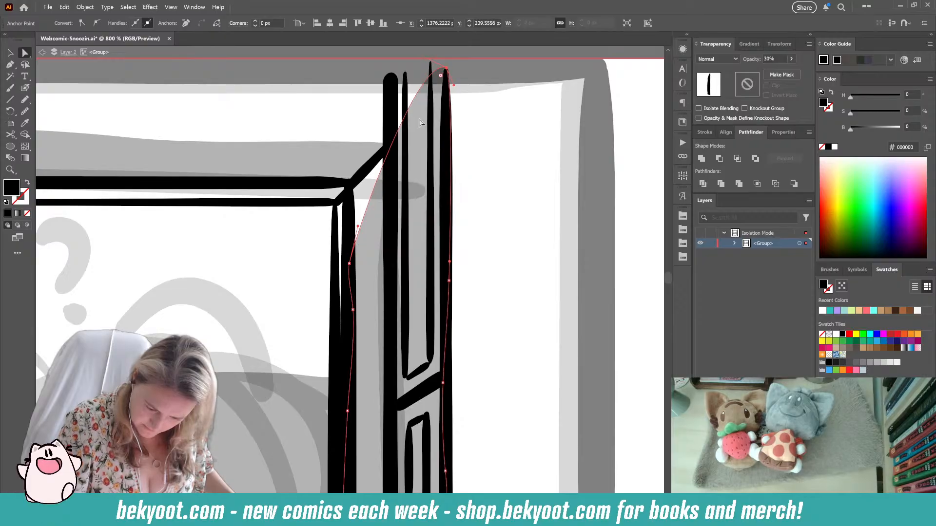
pyautogui.moveTo(351, 266); pyautogui.dragTo(391, 78)
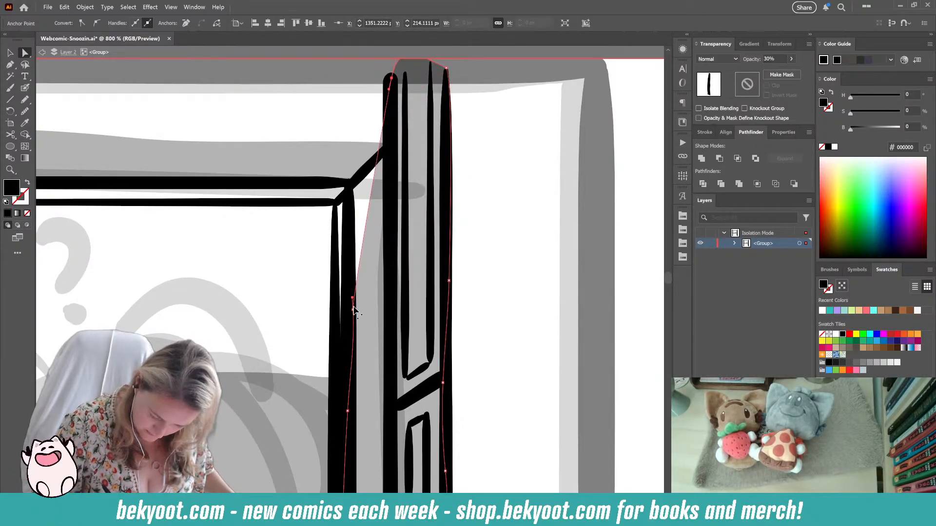
pyautogui.moveTo(353, 309); pyautogui.dragTo(387, 152)
pyautogui.moveTo(348, 411); pyautogui.dragTo(361, 177)
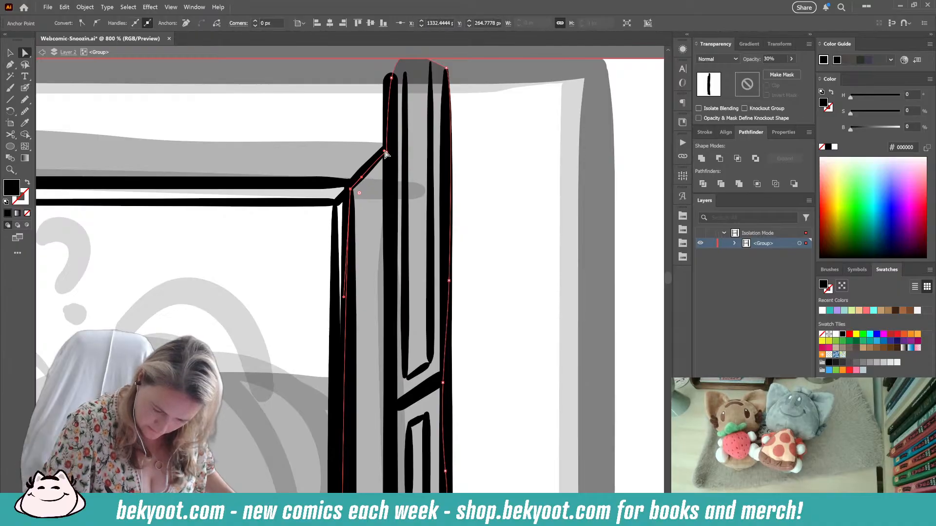
# - Adjust the curve handles of the shading's inner upper anchor so the shading follows the right shutter's inner line and upper end
pyautogui.click(392, 78)
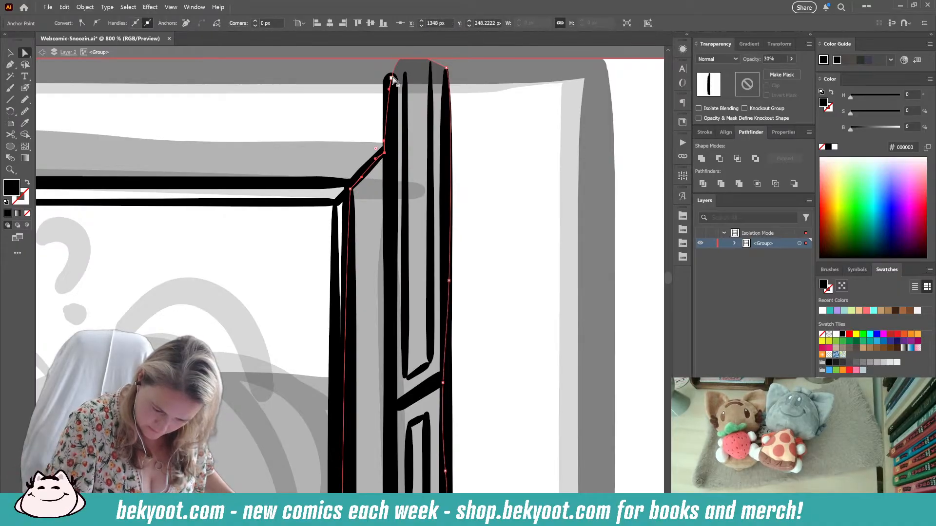
pyautogui.moveTo(392, 78); pyautogui.dragTo(386, 148)
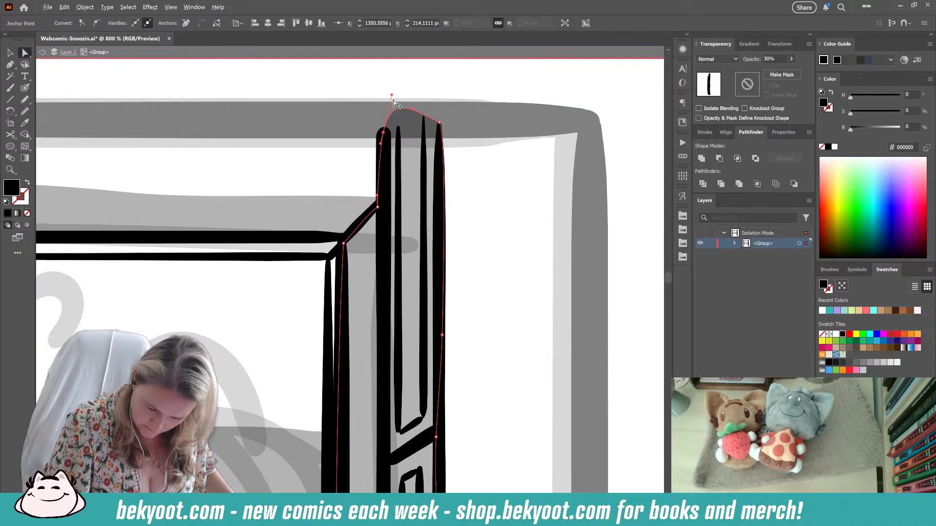
pyautogui.moveTo(391, 95); pyautogui.dragTo(391, 128)
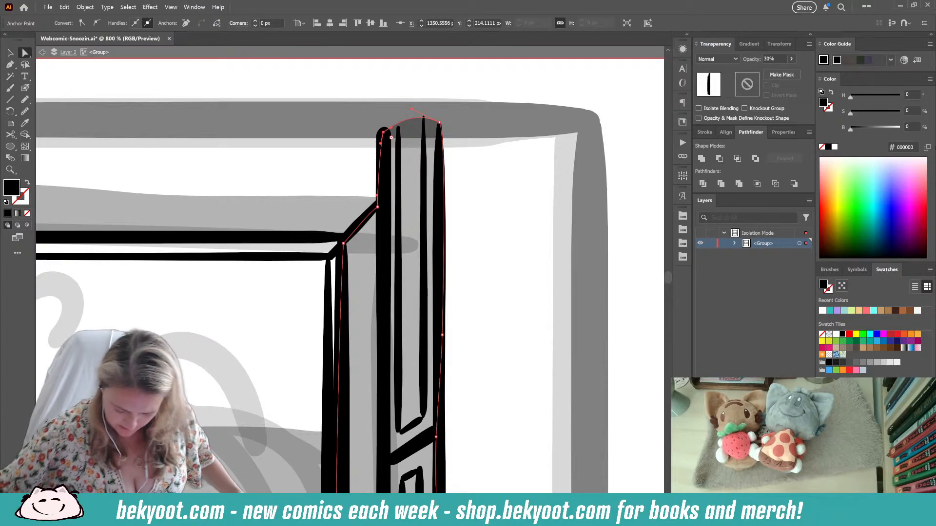
# - Reshape the 30% opacity shading above the window by moving its upper-left anchor points up to the left shutter's extended lines
pyautogui.scroll(-4, 486, 282)
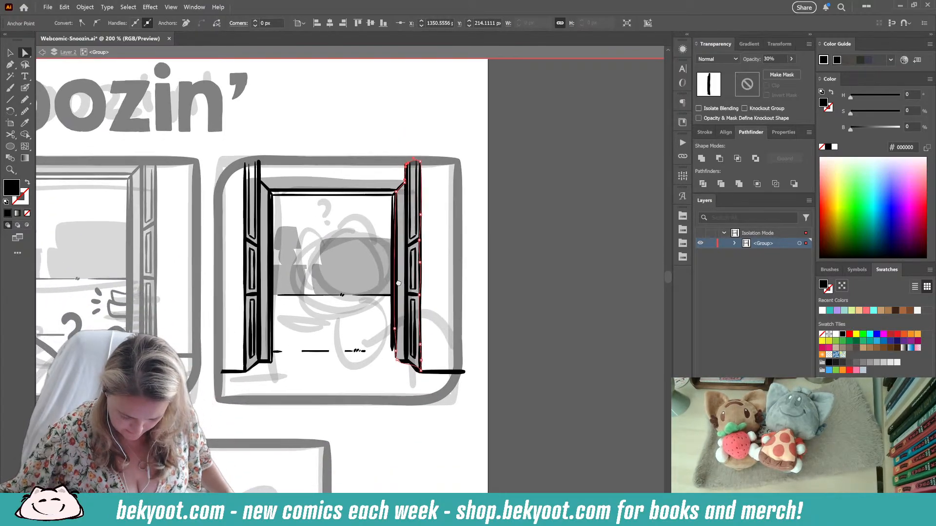
pyautogui.scroll(1, 263, 193)
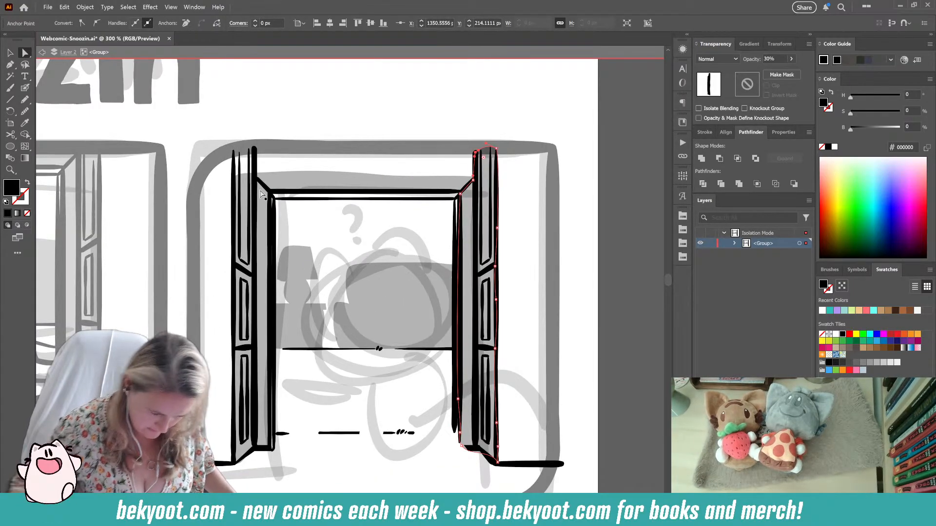
pyautogui.click(313, 131)
pyautogui.click(281, 184)
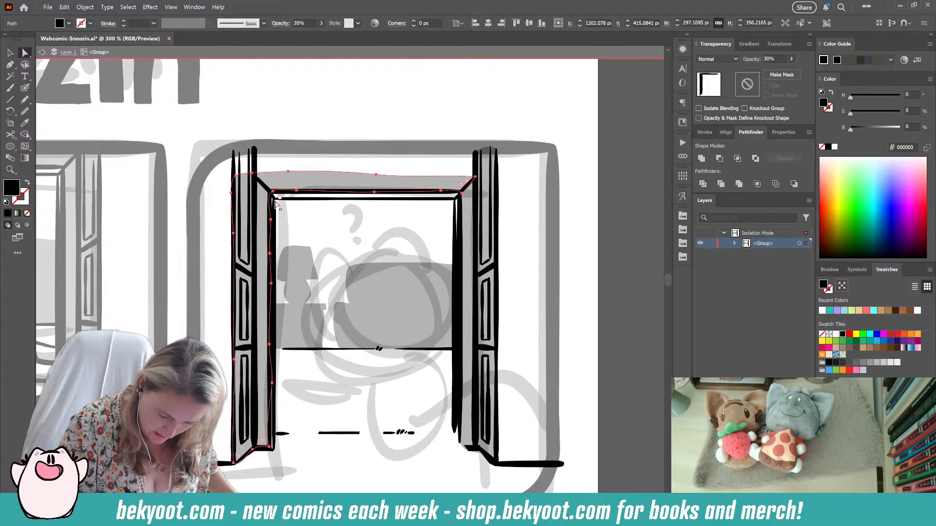
pyautogui.click(236, 174)
pyautogui.moveTo(236, 175); pyautogui.dragTo(291, 147)
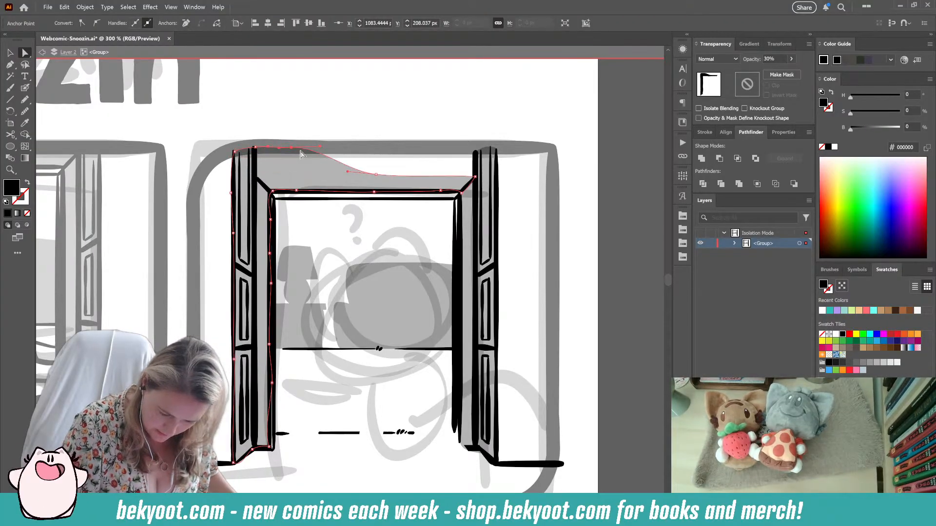
# - Move the shading's upper right anchors to the top of the right shutter and adjust the curve handle so it fills the frame's corner
pyautogui.moveTo(376, 174); pyautogui.dragTo(475, 151)
pyautogui.click(475, 175)
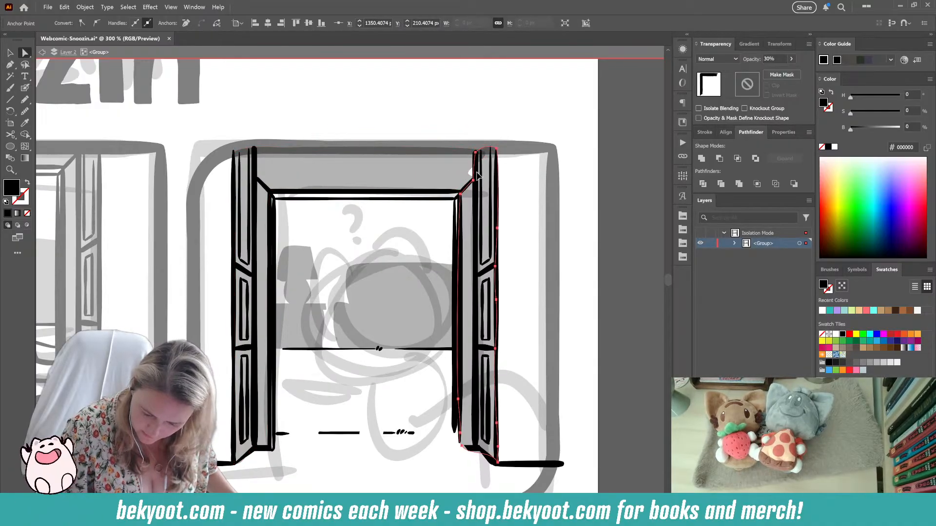
pyautogui.hotkey('ctrl', 'z')
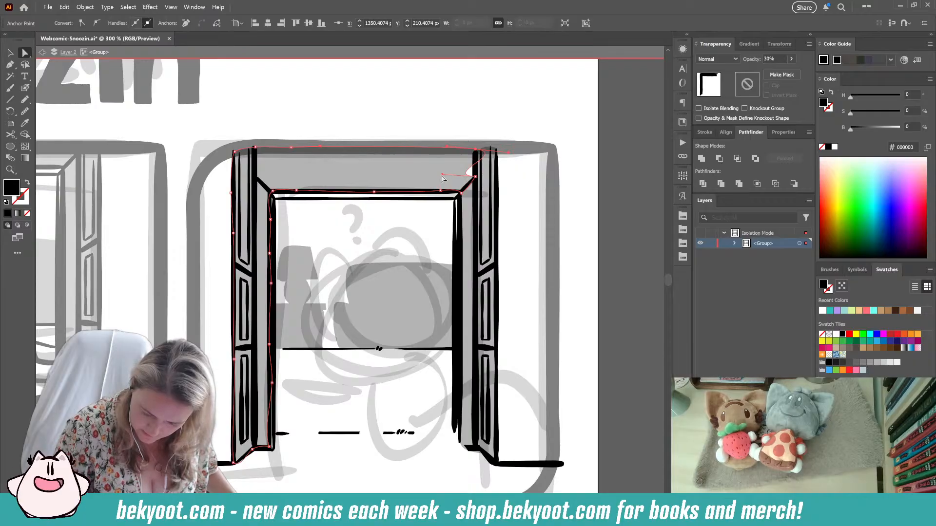
pyautogui.moveTo(442, 174); pyautogui.dragTo(476, 154)
pyautogui.keyDown('ctrl'); pyautogui.click(489, 106); pyautogui.keyUp('ctrl')
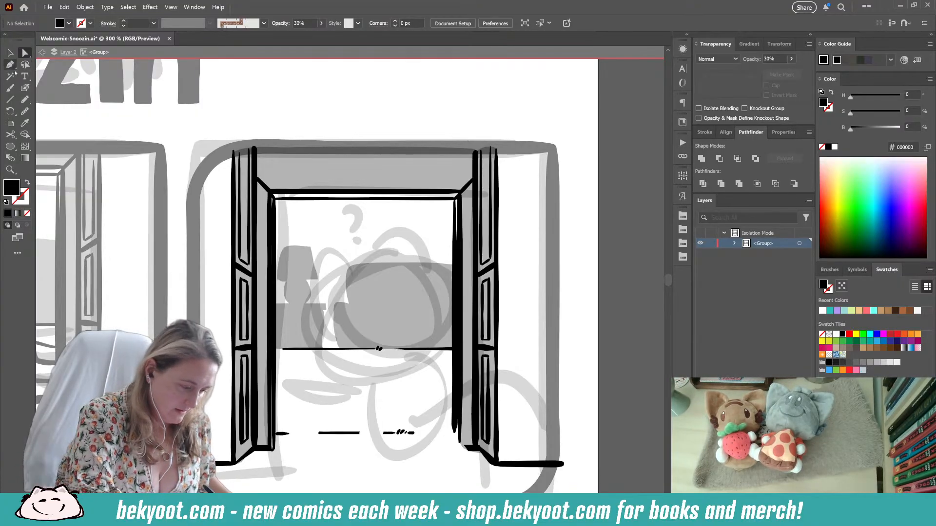
# - Draw a dome-shaped head outline with a curved centre line in the window using the Blob Brush at 100% opacity
pyautogui.click(25, 89)
pyautogui.moveTo(394, 412); pyautogui.dragTo(386, 343)
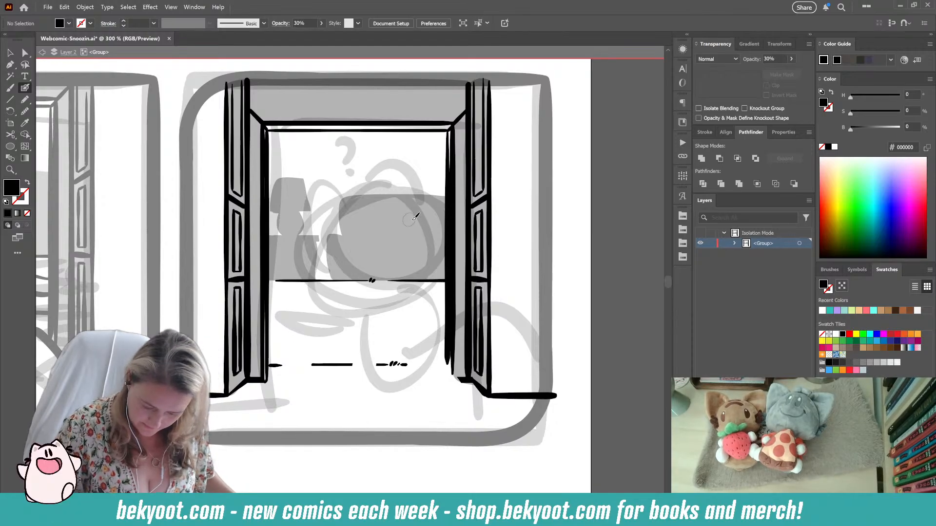
pyautogui.moveTo(411, 203); pyautogui.dragTo(401, 198)
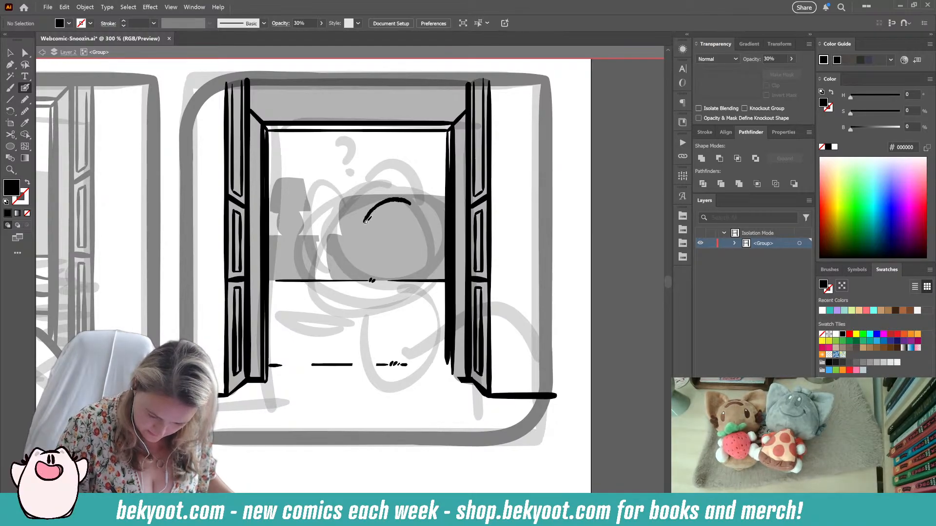
pyautogui.hotkey('ctrl', 'z')
pyautogui.moveTo(245, 364); pyautogui.dragTo(271, 321)
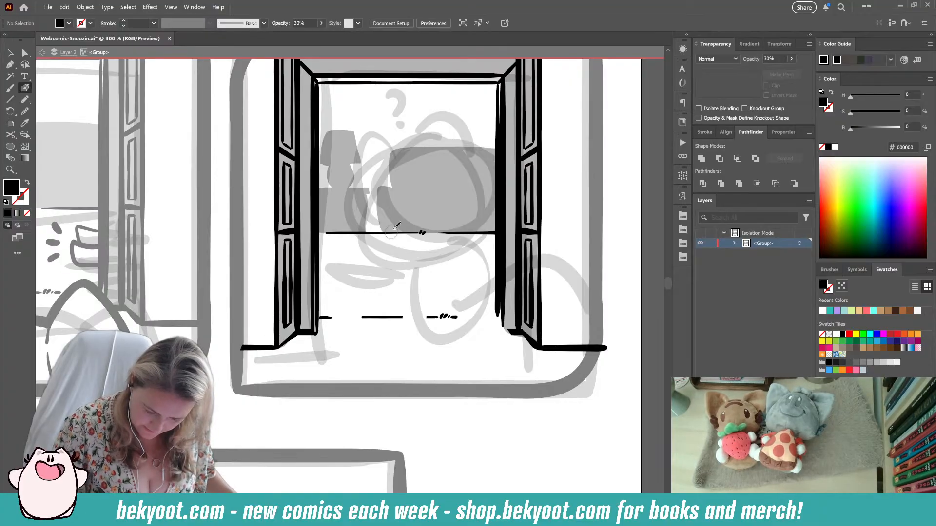
pyautogui.press('0')
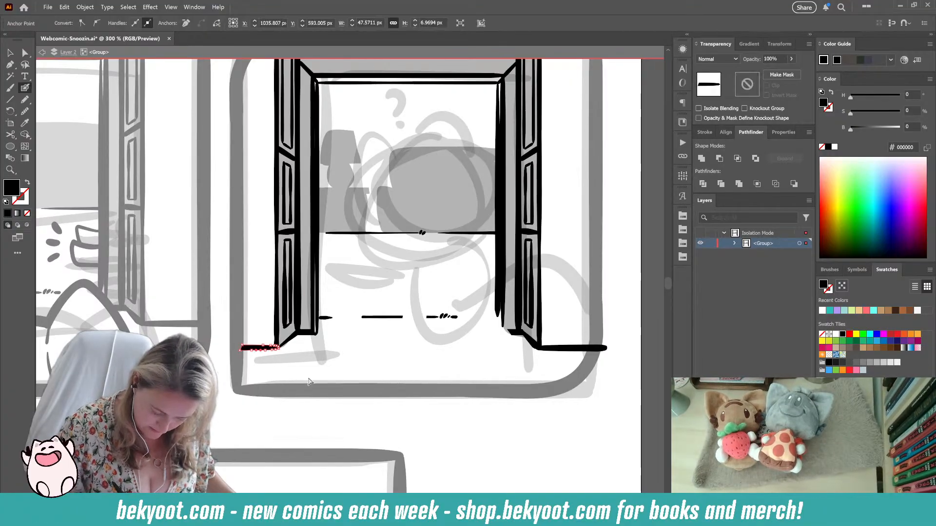
pyautogui.moveTo(456, 162)
pyautogui.mouseDown()
pyautogui.moveTo(413, 162)
pyautogui.moveTo(389, 216)
pyautogui.moveTo(431, 233)
pyautogui.moveTo(479, 219)
pyautogui.moveTo(486, 202)
pyautogui.mouseUp()
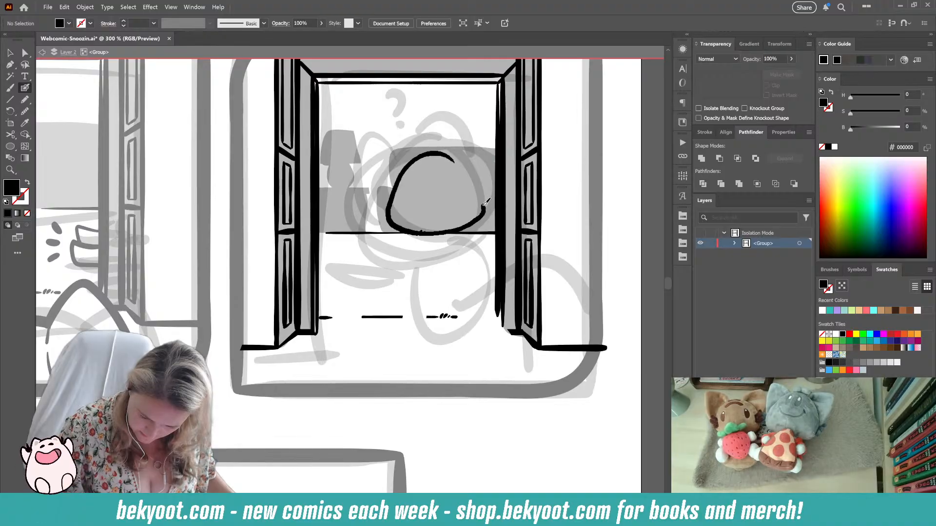
pyautogui.moveTo(446, 156); pyautogui.dragTo(424, 156)
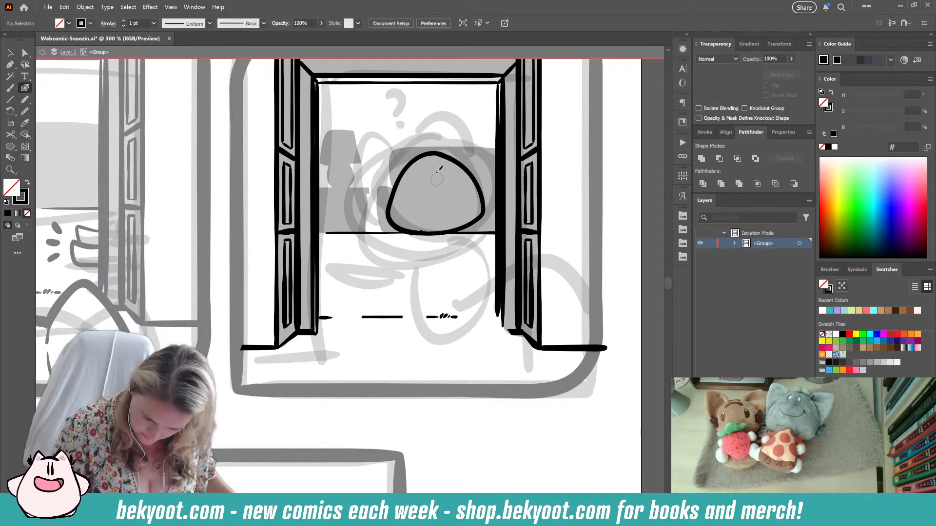
pyautogui.moveTo(451, 186); pyautogui.dragTo(450, 234)
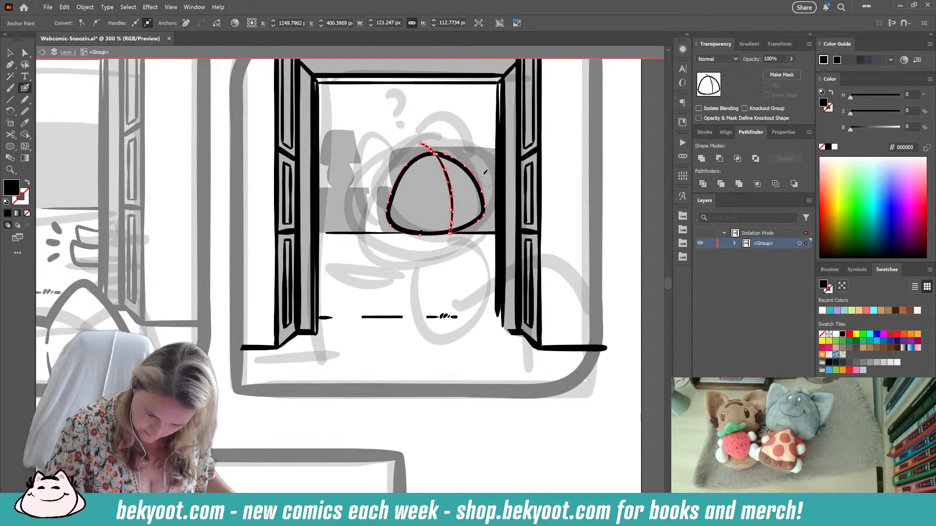
# - Select the head outline and its centre line, and group them
pyautogui.click(13, 54)
pyautogui.click(439, 236)
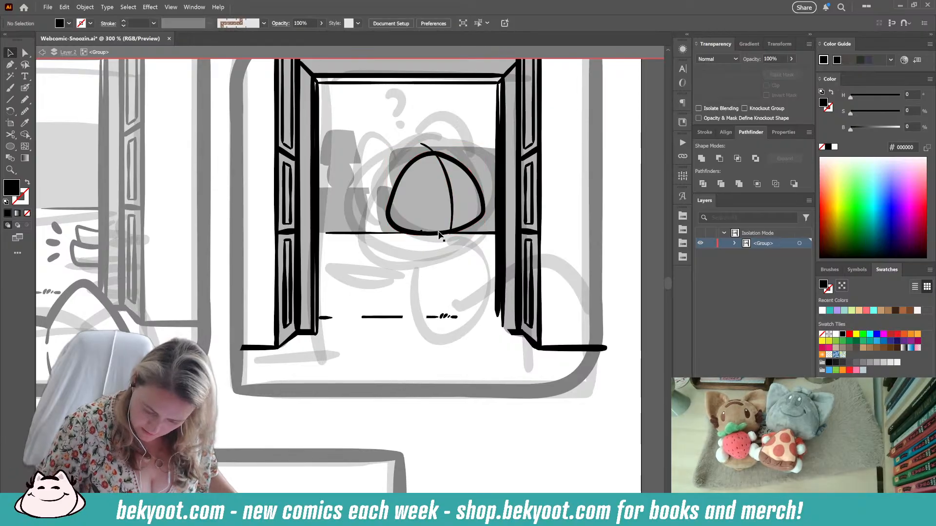
pyautogui.click(466, 195)
pyautogui.keyDown('shift'); pyautogui.click(480, 196); pyautogui.keyUp('shift')
pyautogui.keyDown('shift'); pyautogui.click(449, 192); pyautogui.keyUp('shift')
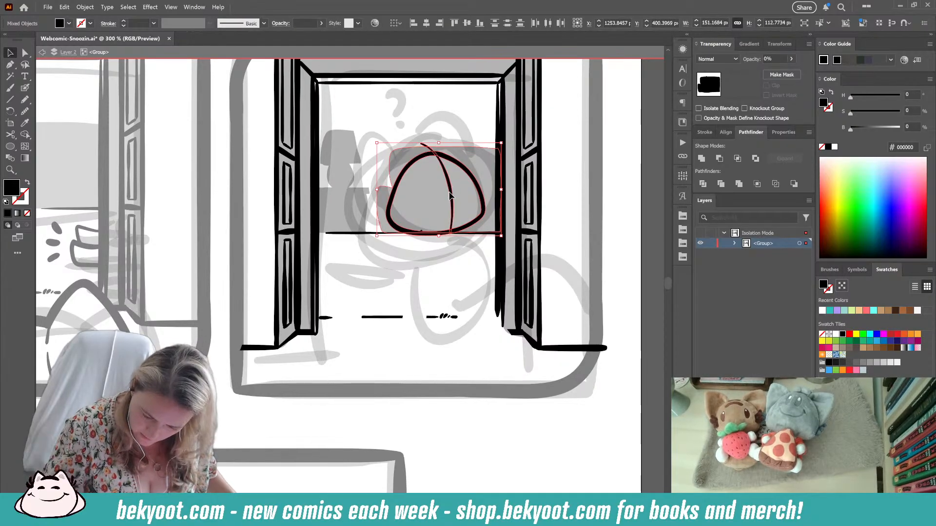
pyautogui.hotkey('ctrl', 'g')
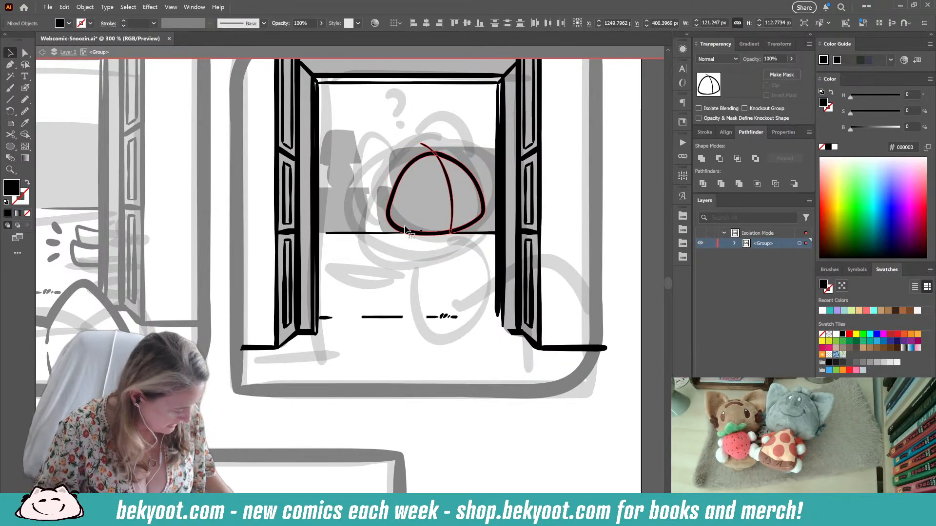
# - Enlarge the head group to about 131 by 122 px and shift it towards the right shutter
pyautogui.moveTo(486, 143); pyautogui.dragTo(492, 137)
pyautogui.moveTo(457, 235); pyautogui.dragTo(474, 243)
pyautogui.moveTo(509, 143); pyautogui.dragTo(508, 145)
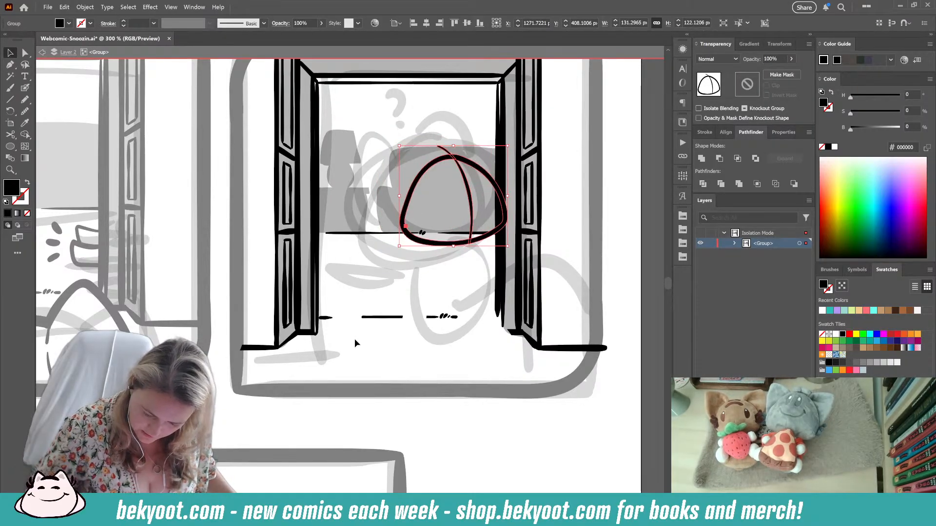
# - Isolate the head group and draw two pointed ears on it with the Blob Brush, giving the left ear an inner curve
pyautogui.doubleClick(476, 240)
pyautogui.click(25, 87)
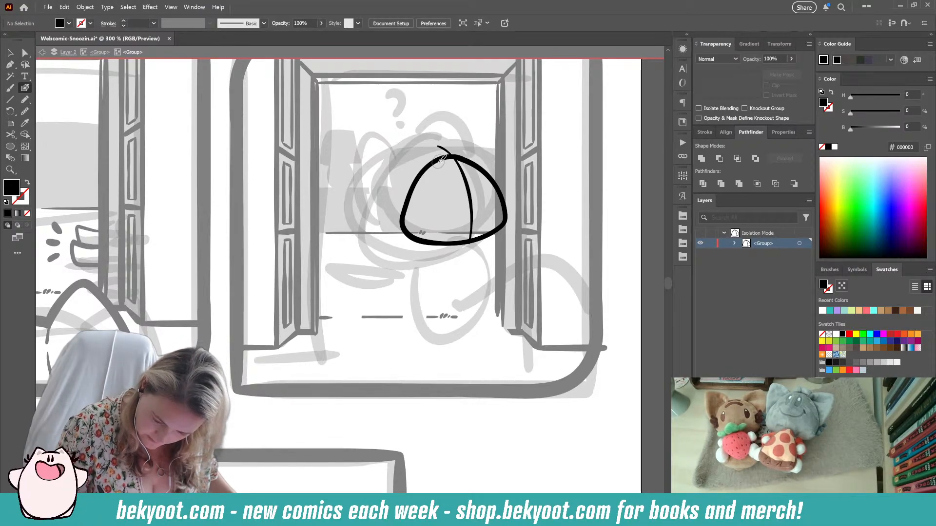
pyautogui.moveTo(400, 181); pyautogui.dragTo(403, 215)
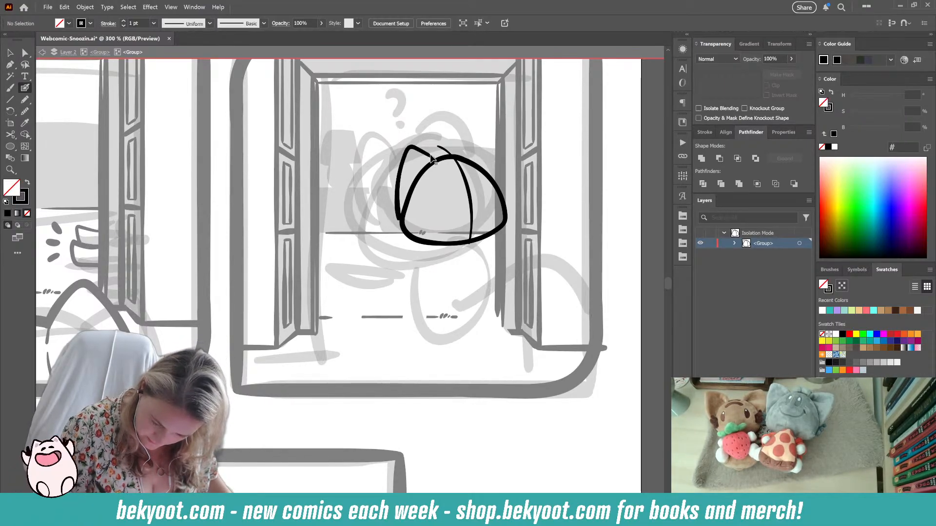
pyautogui.hotkey('ctrl', 'z')
pyautogui.moveTo(423, 148); pyautogui.dragTo(407, 154)
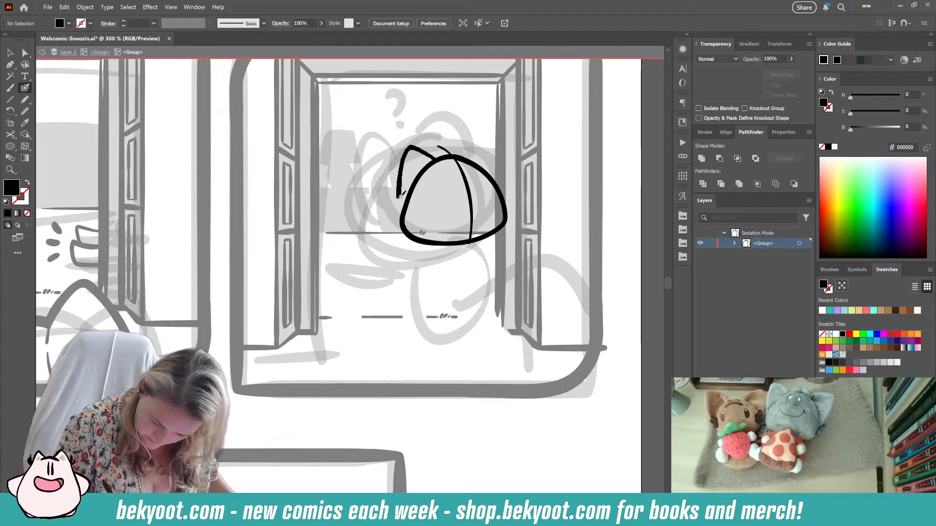
pyautogui.moveTo(400, 195)
pyautogui.mouseDown()
pyautogui.moveTo(406, 218)
pyautogui.moveTo(420, 215)
pyautogui.moveTo(435, 197)
pyautogui.moveTo(440, 161)
pyautogui.moveTo(483, 140)
pyautogui.moveTo(506, 204)
pyautogui.mouseUp()
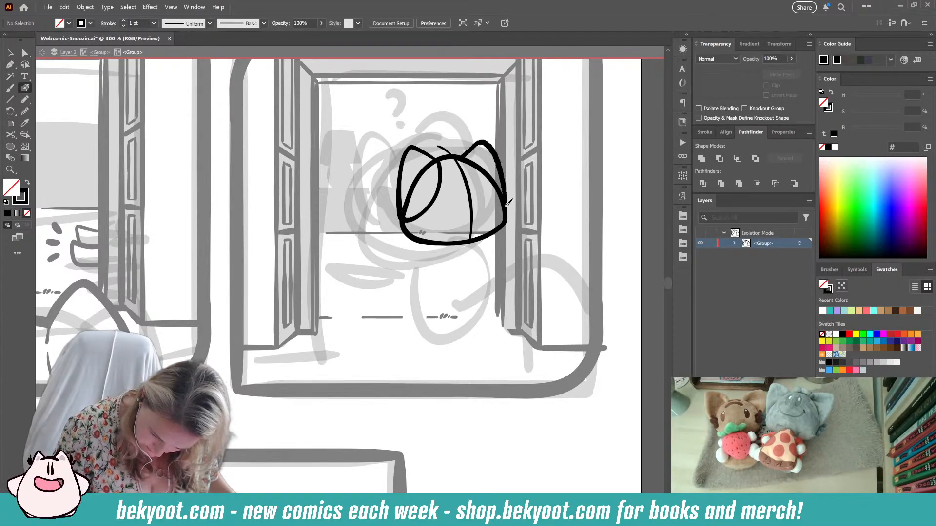
# - Draw a rounded body outline beneath the head and add the foot contours along its lower edge
pyautogui.moveTo(435, 244)
pyautogui.mouseDown()
pyautogui.moveTo(441, 318)
pyautogui.moveTo(475, 338)
pyautogui.moveTo(516, 326)
pyautogui.moveTo(529, 293)
pyautogui.moveTo(519, 265)
pyautogui.moveTo(484, 236)
pyautogui.mouseUp()
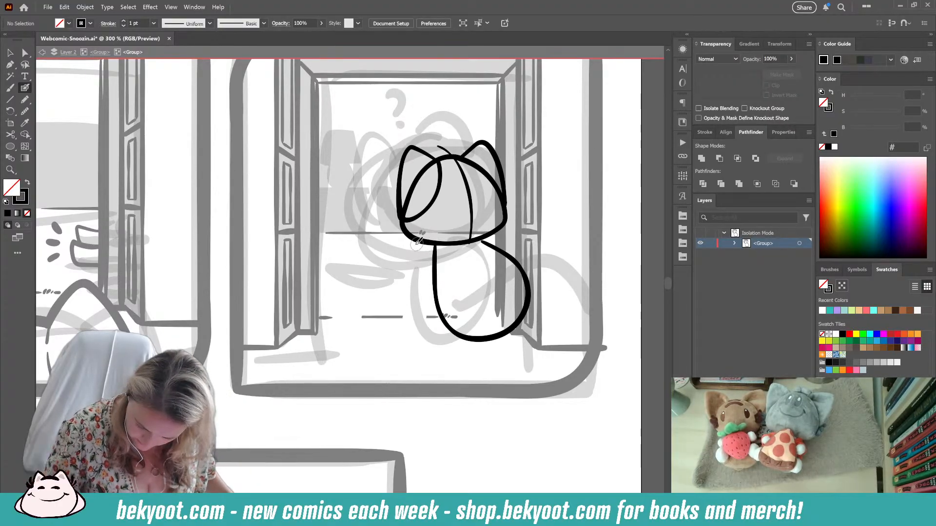
pyautogui.moveTo(415, 243); pyautogui.dragTo(434, 276)
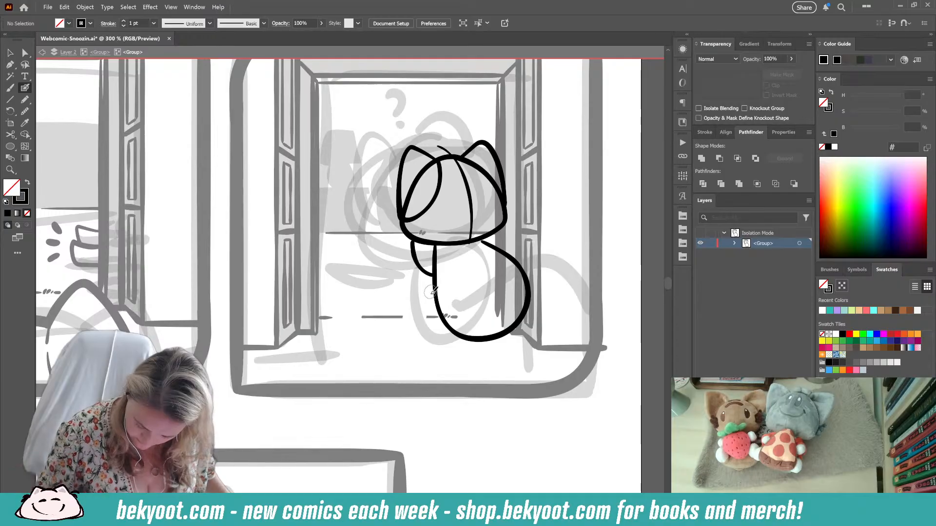
pyautogui.hotkey('ctrl', 'z')
pyautogui.moveTo(438, 327)
pyautogui.mouseDown()
pyautogui.moveTo(456, 335)
pyautogui.moveTo(445, 320)
pyautogui.moveTo(472, 340)
pyautogui.mouseUp()
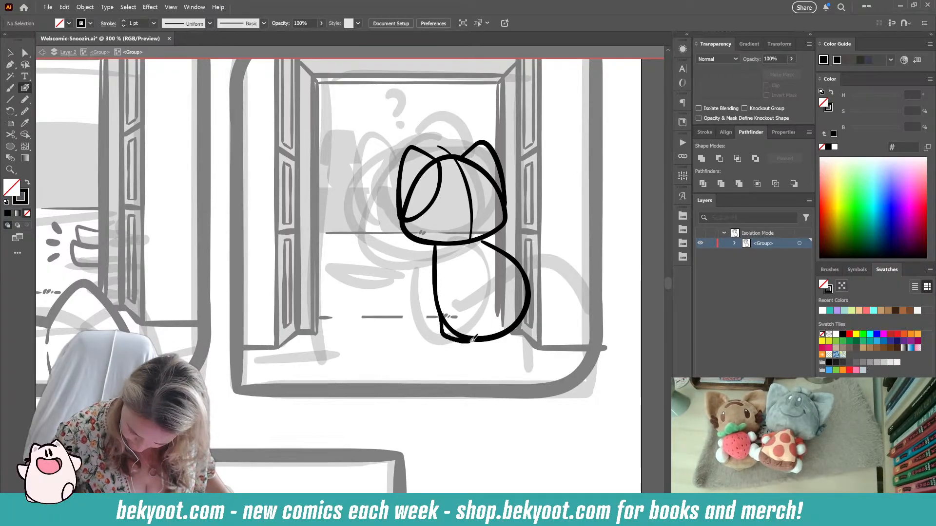
pyautogui.moveTo(531, 276)
pyautogui.mouseDown()
pyautogui.moveTo(531, 320)
pyautogui.moveTo(514, 337)
pyautogui.moveTo(459, 340)
pyautogui.mouseUp()
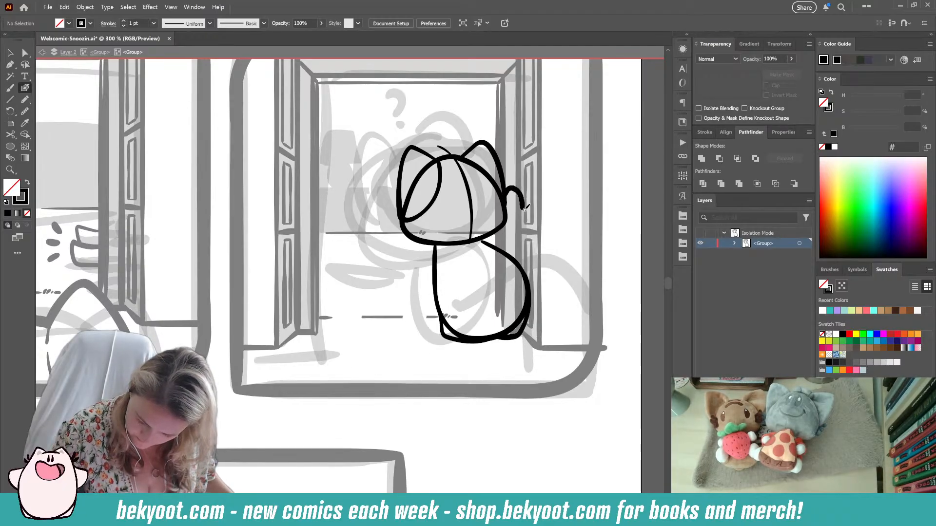
pyautogui.moveTo(525, 208); pyautogui.dragTo(508, 247)
pyautogui.hotkey('ctrl', 'z')
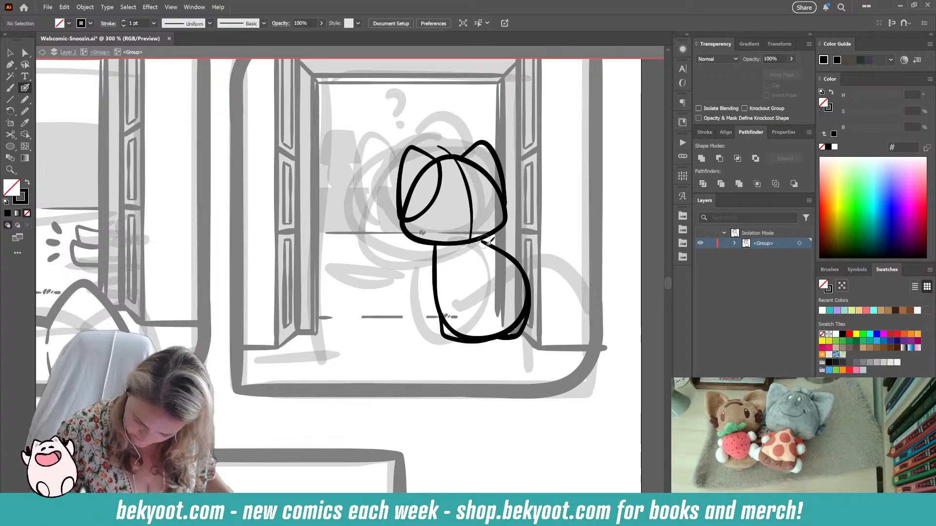
# - Lower the head and ears slightly onto the body, and draw a broken curved line inside the body down to its lower edge
pyautogui.moveTo(402, 131); pyautogui.dragTo(494, 237)
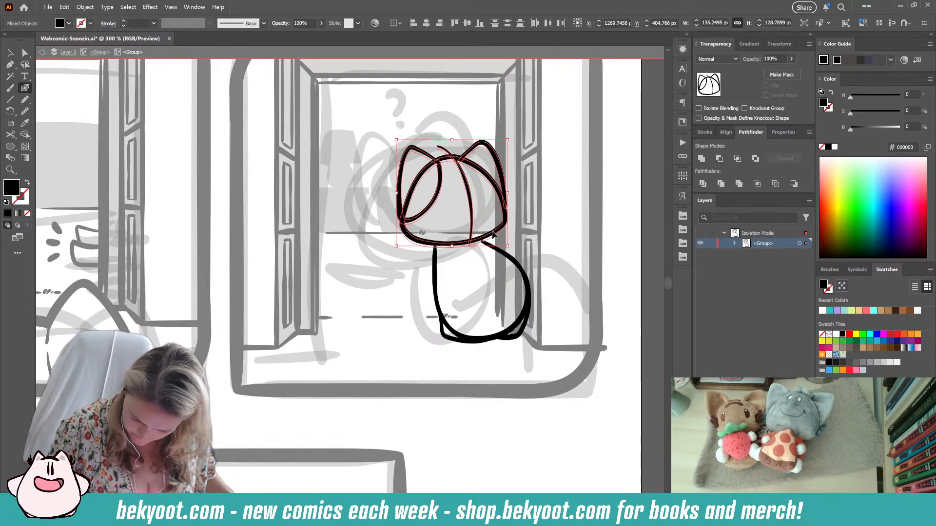
pyautogui.hotkey('ctrl', 'shift', 'a')
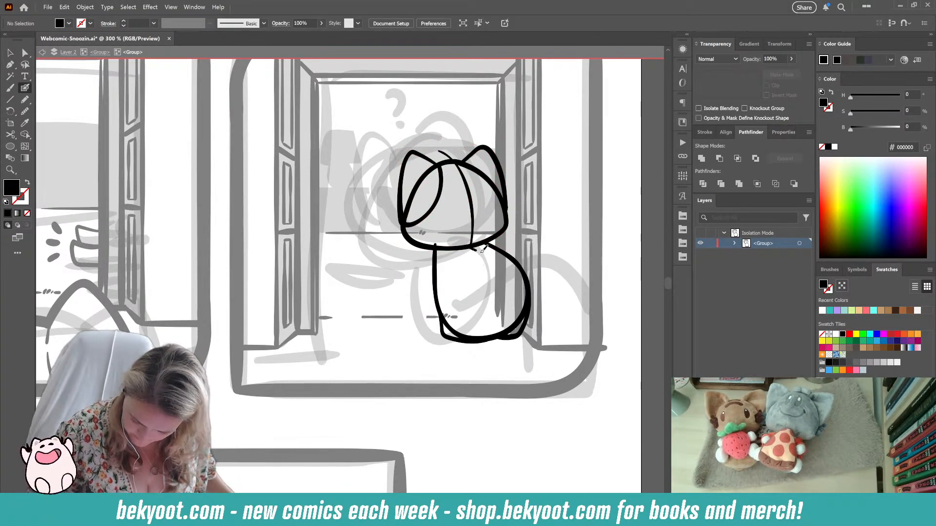
pyautogui.moveTo(471, 247)
pyautogui.mouseDown()
pyautogui.moveTo(509, 289)
pyautogui.moveTo(499, 337)
pyautogui.mouseUp()
pyautogui.hotkey('ctrl', 'z')
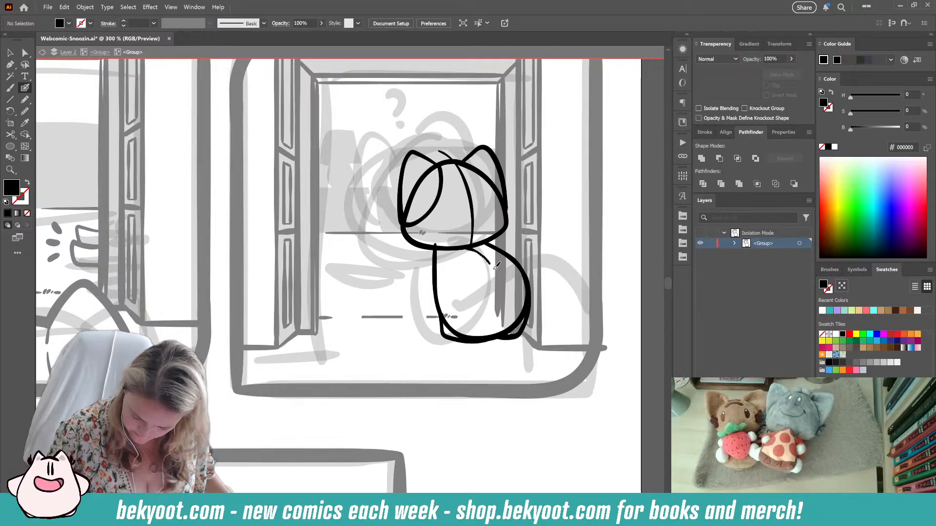
pyautogui.moveTo(494, 269); pyautogui.dragTo(498, 283)
pyautogui.moveTo(501, 312); pyautogui.dragTo(493, 337)
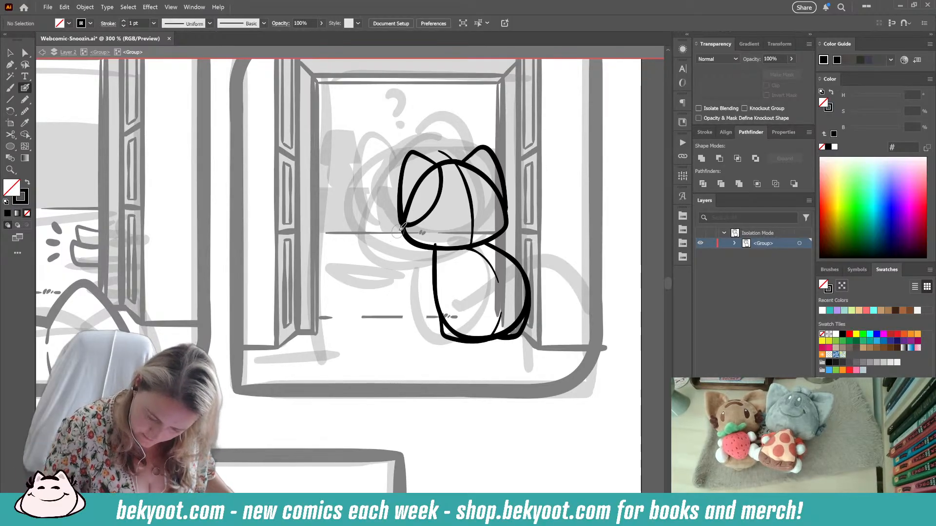
# - Draw three short, thick cheek tufts on each side of the head
pyautogui.moveTo(399, 226)
pyautogui.mouseDown()
pyautogui.moveTo(392, 214)
pyautogui.moveTo(401, 228)
pyautogui.moveTo(391, 232)
pyautogui.moveTo(404, 233)
pyautogui.mouseUp()
pyautogui.hotkey('ctrl', 'z')
pyautogui.moveTo(403, 235); pyautogui.dragTo(394, 247)
pyautogui.moveTo(508, 208)
pyautogui.mouseDown()
pyautogui.moveTo(510, 194)
pyautogui.moveTo(526, 211)
pyautogui.mouseUp()
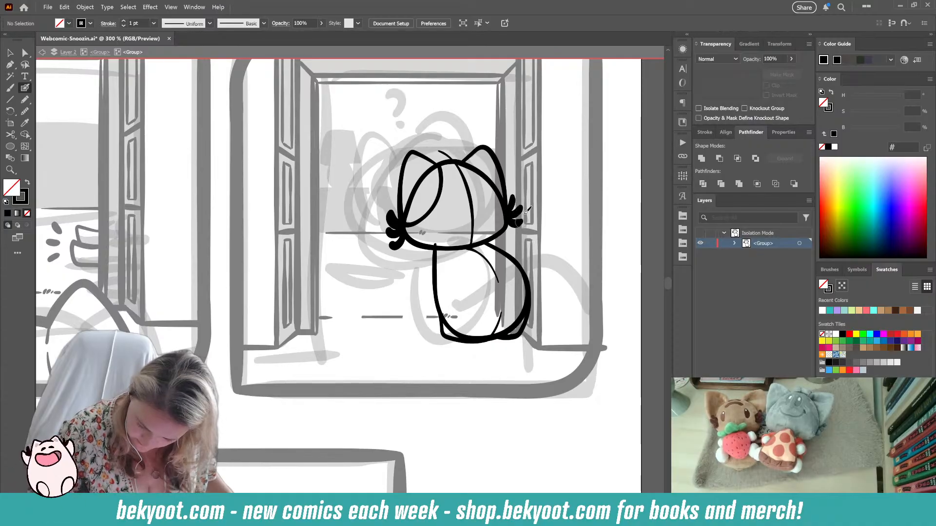
# - Select the three cheek tufts on the left side of the head and smooth their paths
pyautogui.keyDown('ctrl'); pyautogui.click(393, 246); pyautogui.keyUp('ctrl')
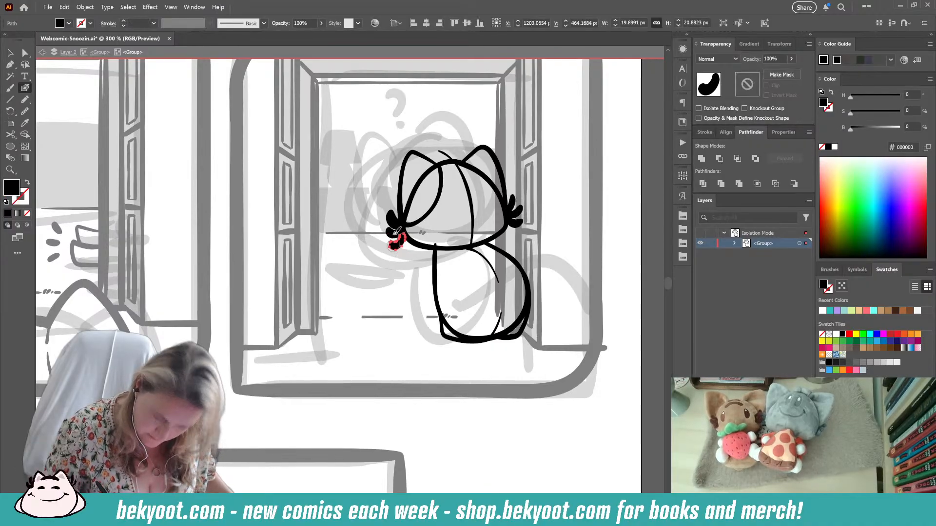
pyautogui.keyDown('ctrl'); pyautogui.click(361, 226); pyautogui.keyUp('ctrl')
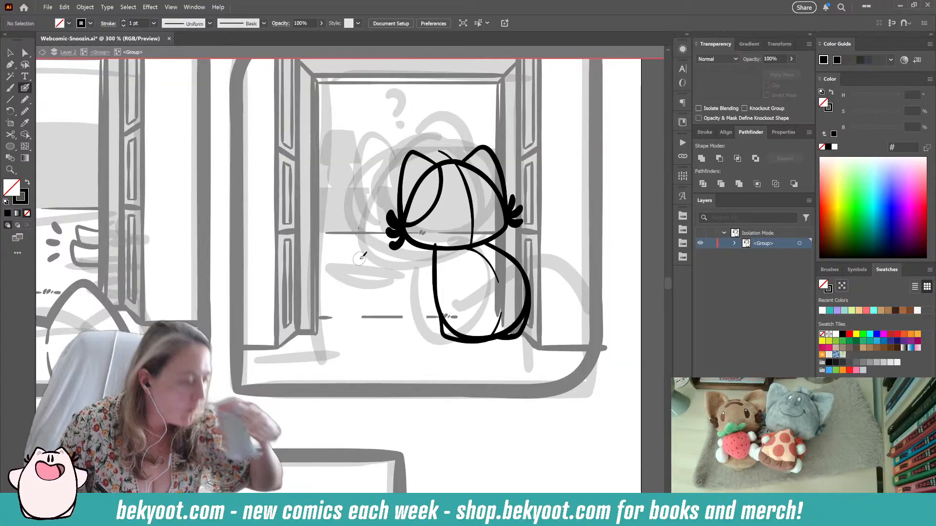
pyautogui.hotkey('ctrl', 'z')
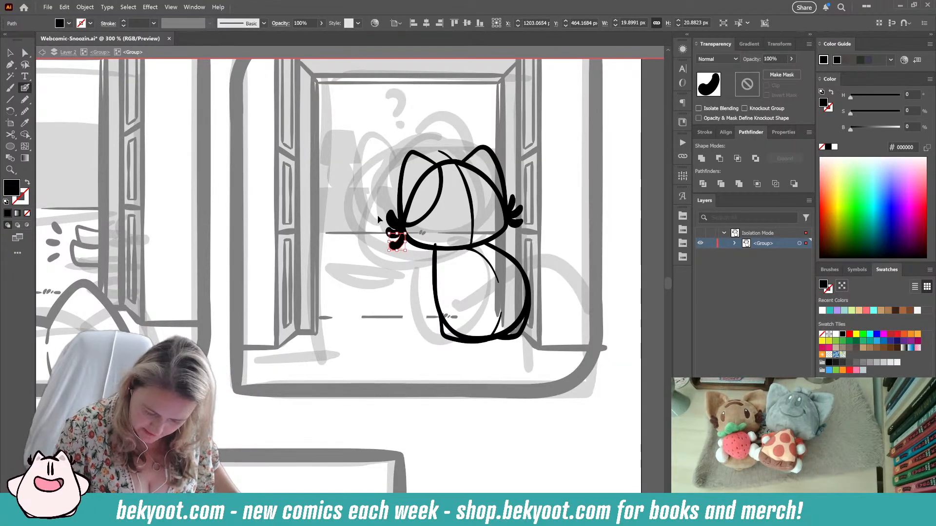
pyautogui.keyDown('ctrl'); pyautogui.keyDown('shift'); pyautogui.click(393, 222); pyautogui.keyUp('shift'); pyautogui.keyUp('ctrl')
pyautogui.keyDown('ctrl'); pyautogui.keyDown('shift'); pyautogui.click(393, 236); pyautogui.keyUp('shift'); pyautogui.keyUp('ctrl')
pyautogui.hotkey('ctrl', 'alt', 's')
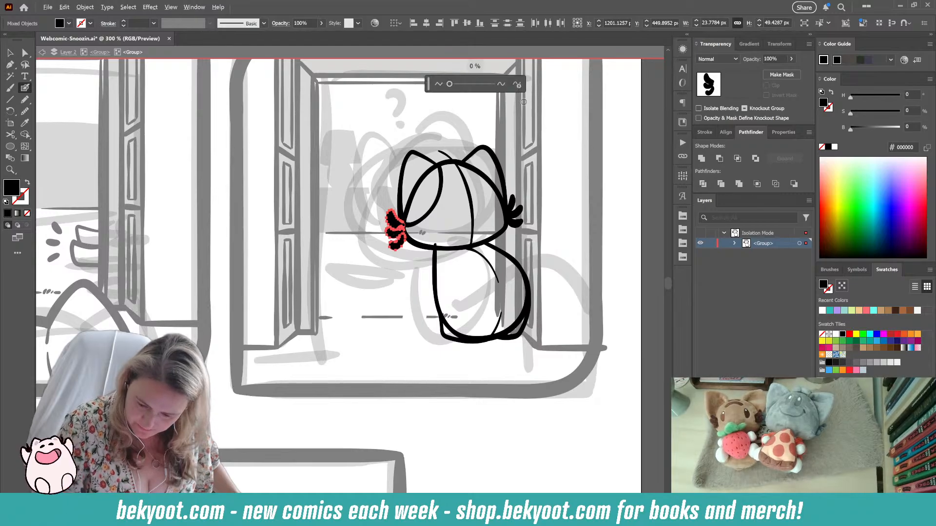
pyautogui.click(450, 85)
pyautogui.keyDown('ctrl'); pyautogui.click(381, 322); pyautogui.keyUp('ctrl')
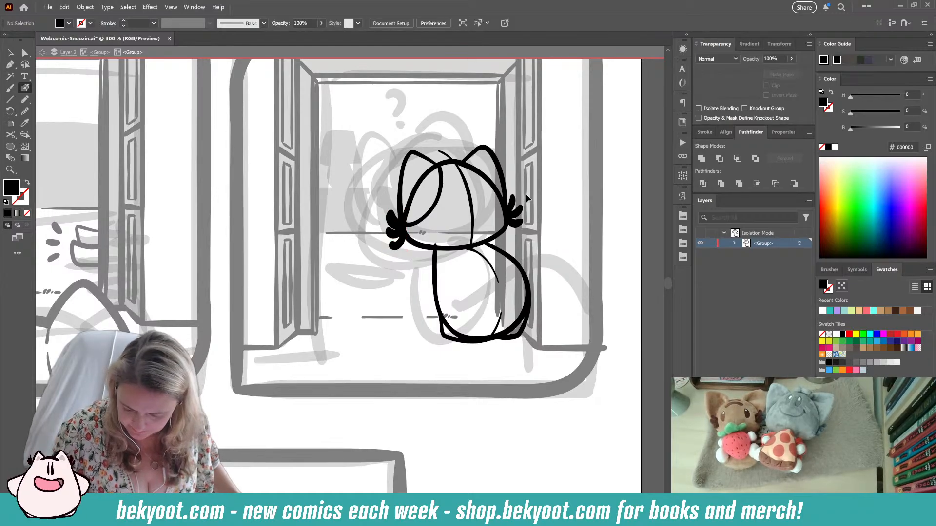
# - Smooth the paths of the cheek tufts on the right side of the head
pyautogui.keyDown('ctrl'); pyautogui.click(516, 225); pyautogui.keyUp('ctrl')
pyautogui.hotkey('ctrl', 'alt', 's')
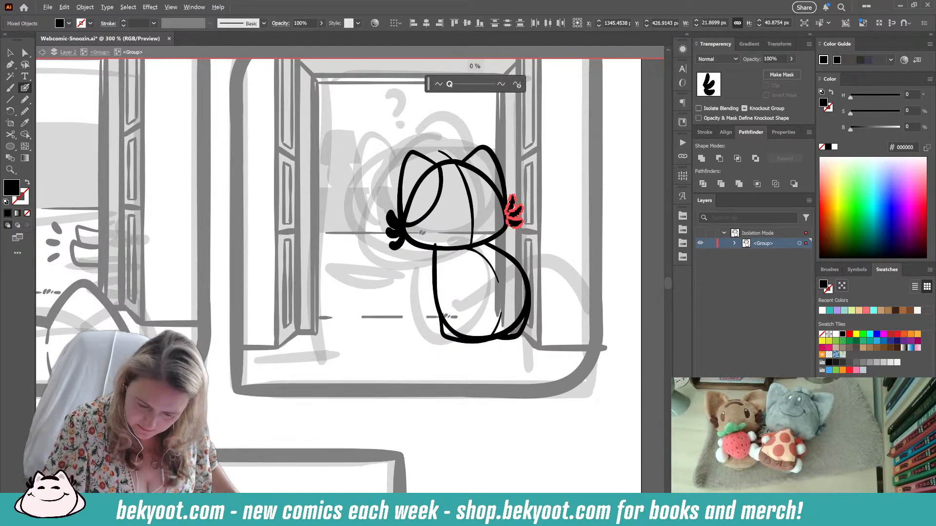
pyautogui.click(449, 85)
pyautogui.keyDown('ctrl'); pyautogui.click(554, 173); pyautogui.keyUp('ctrl')
# - Draw a thick curved tail with a solid spade-shaped tip, and outline the extended left arm and the raised right arm
pyautogui.moveTo(420, 382); pyautogui.dragTo(402, 359)
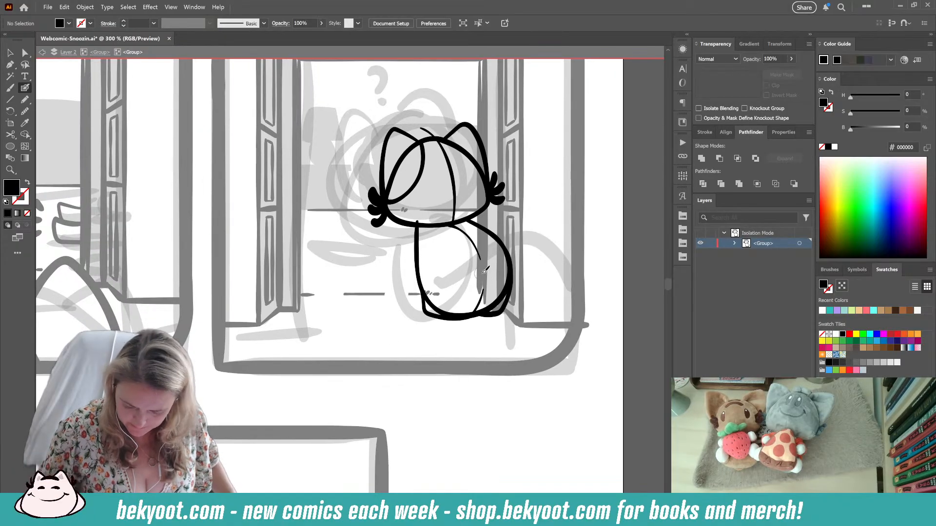
pyautogui.moveTo(484, 272)
pyautogui.mouseDown()
pyautogui.moveTo(517, 244)
pyautogui.moveTo(556, 255)
pyautogui.moveTo(552, 278)
pyautogui.moveTo(540, 263)
pyautogui.mouseUp()
pyautogui.keyDown('ctrl'); pyautogui.click(559, 290); pyautogui.keyUp('ctrl')
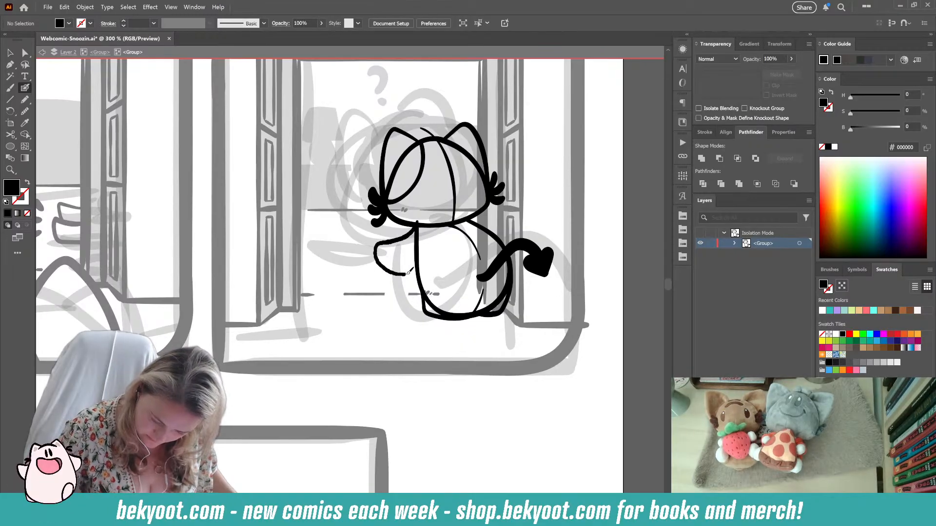
pyautogui.moveTo(408, 271); pyautogui.dragTo(416, 274)
pyautogui.hotkey('shift', 'x')
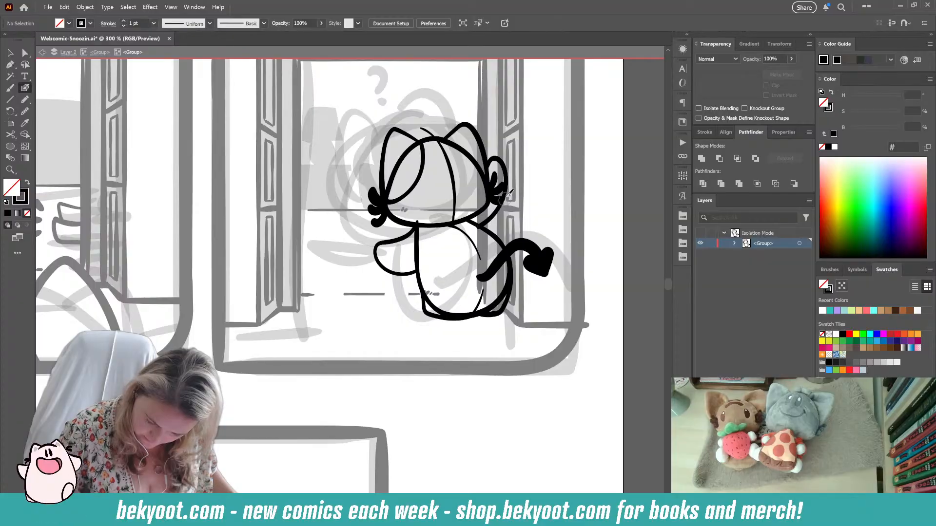
# - Reduce the left arm's height slightly and add a short curved paw line inside it
pyautogui.keyDown('ctrl'); pyautogui.click(407, 274); pyautogui.keyUp('ctrl')
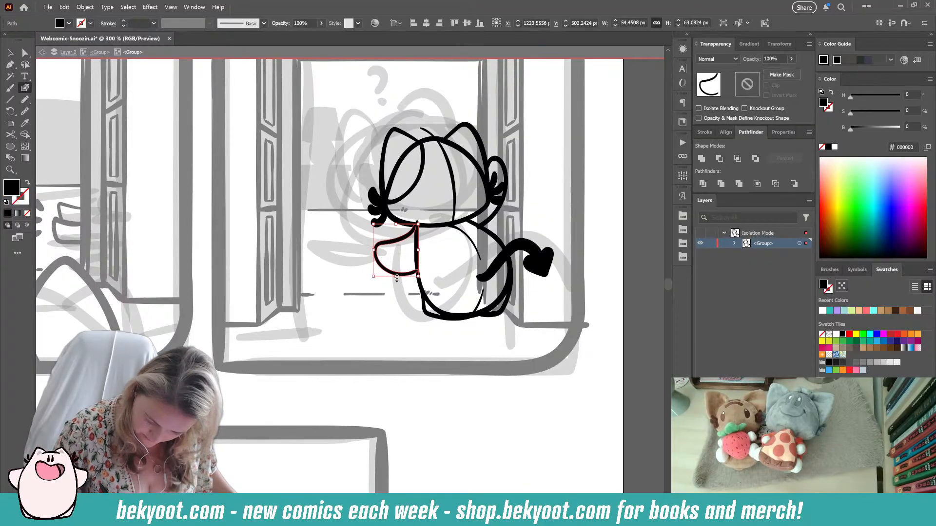
pyautogui.moveTo(396, 277); pyautogui.dragTo(396, 269)
pyautogui.keyDown('ctrl'); pyautogui.click(399, 247); pyautogui.keyUp('ctrl')
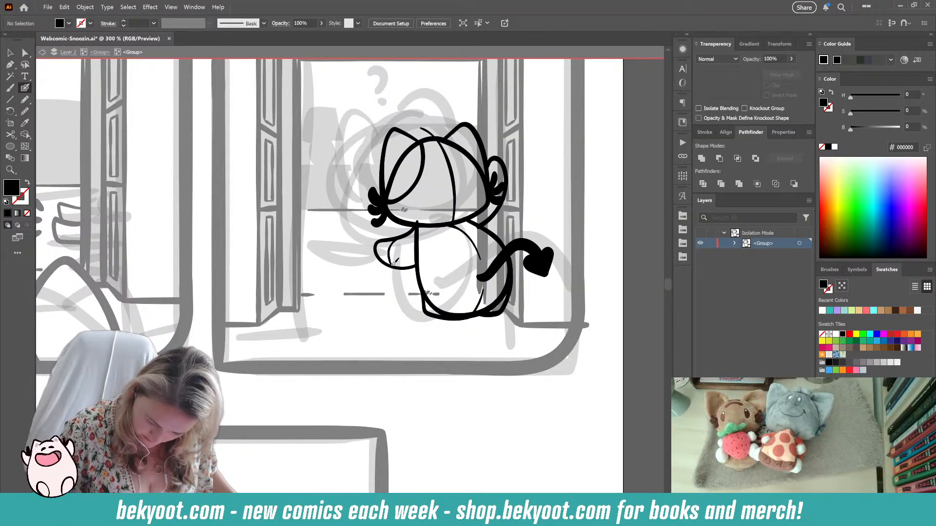
pyautogui.hotkey('shift', 'x')
# - Clean up the overlapping strokes where the left arm meets the body outline
pyautogui.keyDown('ctrl'); pyautogui.click(412, 235); pyautogui.keyUp('ctrl')
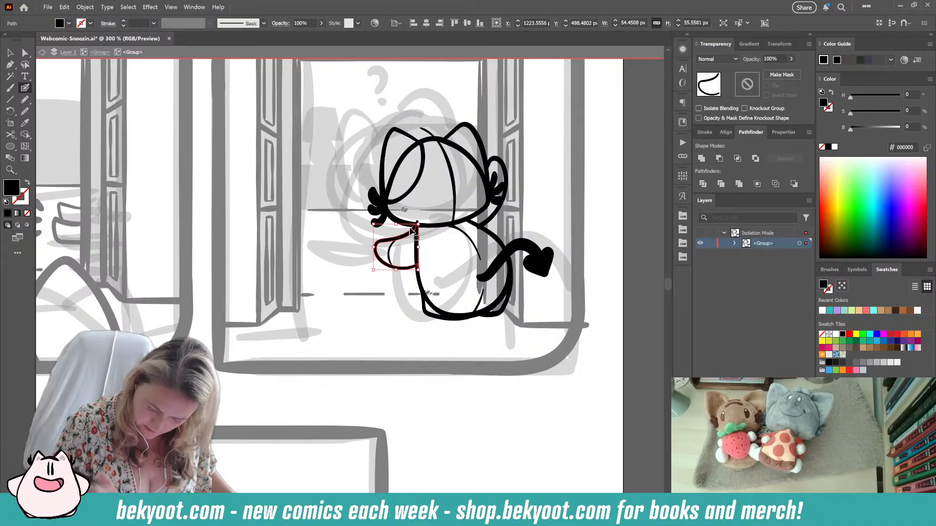
pyautogui.moveTo(415, 255); pyautogui.dragTo(413, 246)
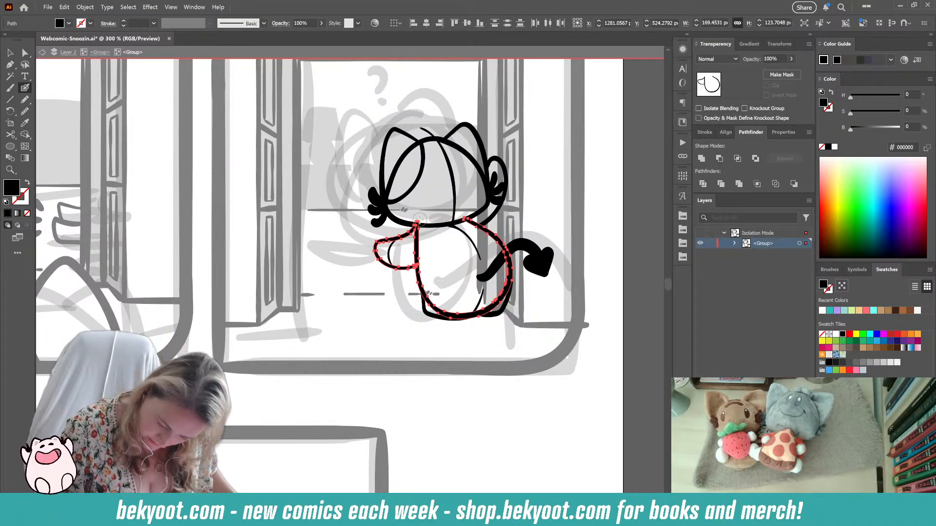
pyautogui.keyDown('ctrl'); pyautogui.click(522, 190); pyautogui.keyUp('ctrl')
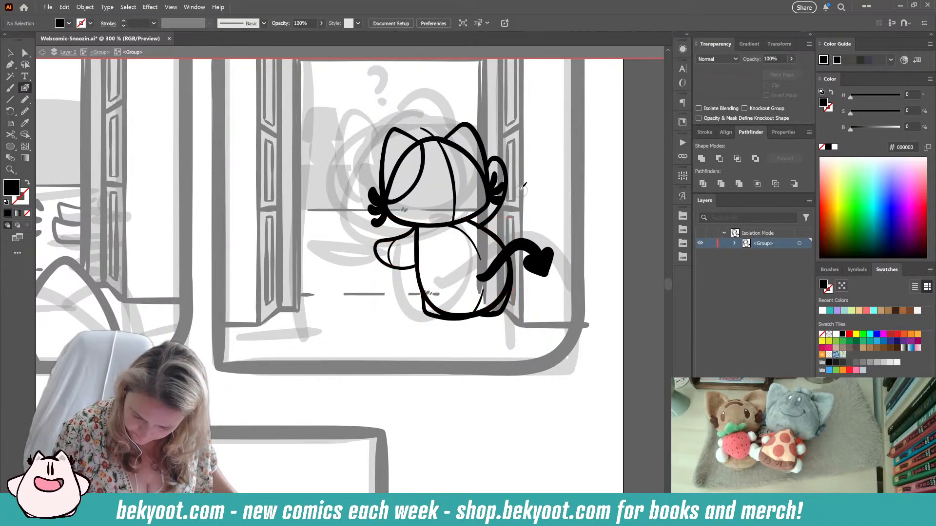
# - Add a short line across the raised right paw and trim the lower end of that arm's outline at the shoulder
pyautogui.moveTo(502, 186)
pyautogui.mouseDown()
pyautogui.moveTo(492, 188)
pyautogui.moveTo(508, 179)
pyautogui.mouseUp()
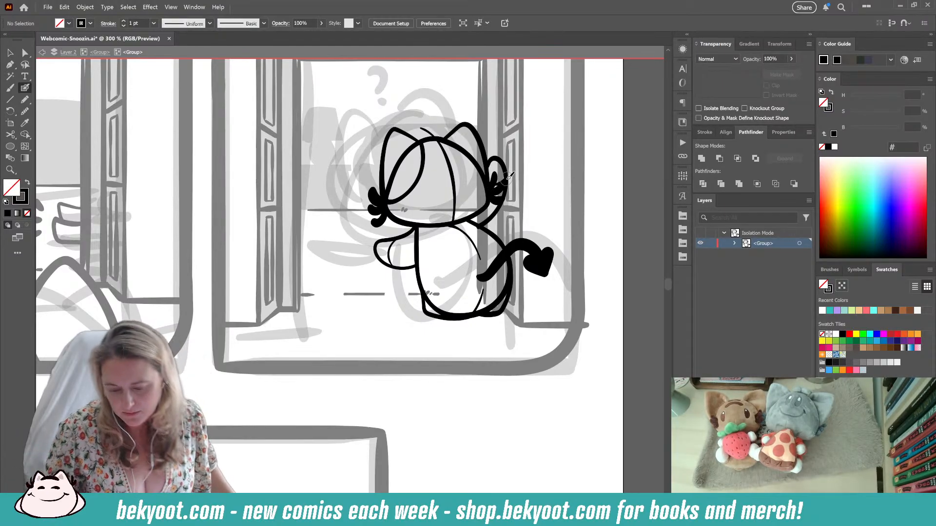
pyautogui.keyDown('ctrl'); pyautogui.click(489, 215); pyautogui.keyUp('ctrl')
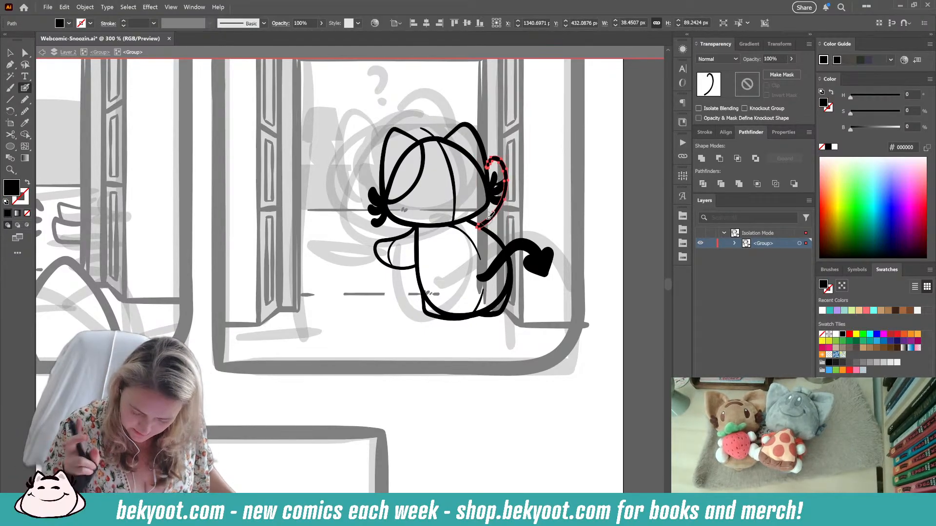
pyautogui.moveTo(475, 231); pyautogui.dragTo(479, 225)
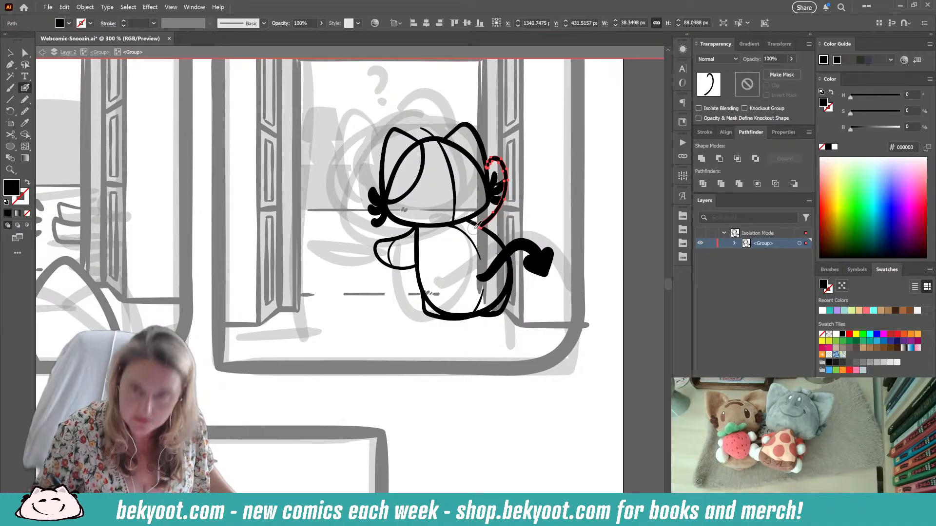
pyautogui.keyDown('ctrl'); pyautogui.click(362, 330); pyautogui.keyUp('ctrl')
# - Erase the part of the head outline that runs through the left ear
pyautogui.moveTo(387, 322); pyautogui.dragTo(390, 334)
pyautogui.keyDown('ctrl'); pyautogui.click(403, 168); pyautogui.keyUp('ctrl')
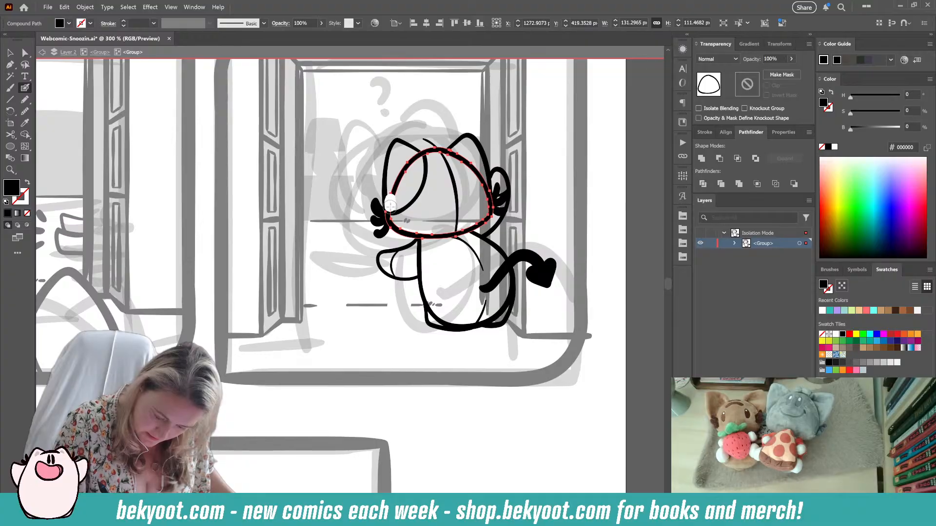
pyautogui.moveTo(391, 205); pyautogui.dragTo(420, 155)
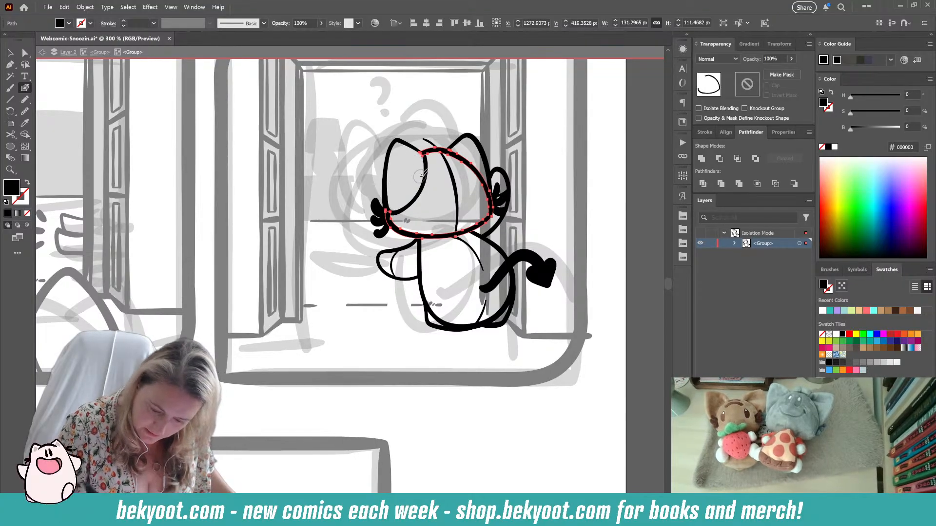
pyautogui.keyDown('ctrl'); pyautogui.click(369, 376); pyautogui.keyUp('ctrl')
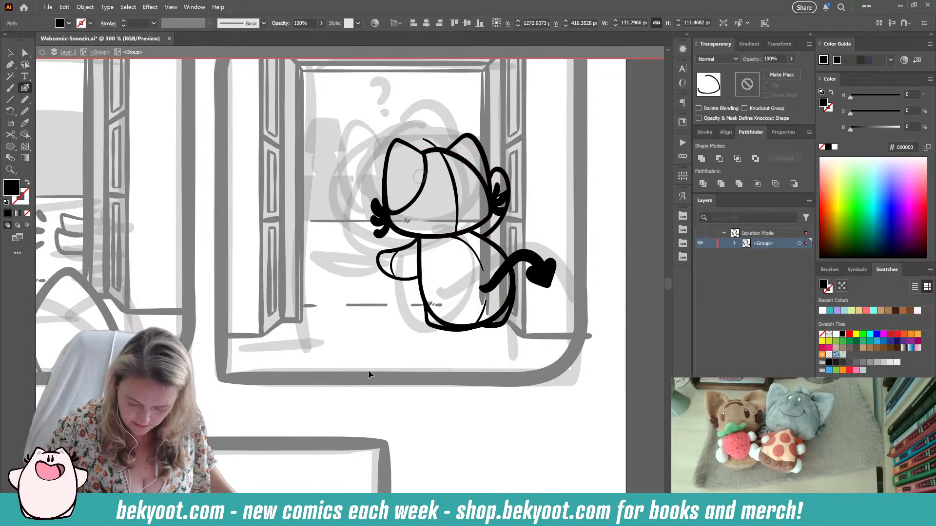
# - Delete the curved guide lines running down the middle of the head and inside the body
pyautogui.keyDown('ctrl'); pyautogui.click(471, 249); pyautogui.keyUp('ctrl')
pyautogui.keyDown('ctrl'); pyautogui.keyDown('shift'); pyautogui.click(458, 204); pyautogui.keyUp('shift'); pyautogui.keyUp('ctrl')
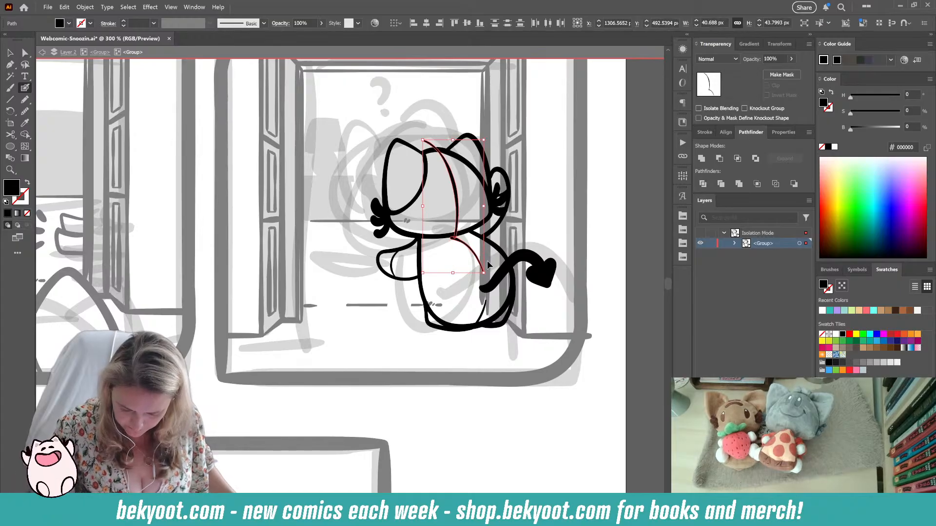
pyautogui.keyDown('ctrl'); pyautogui.keyDown('shift'); pyautogui.click(483, 310); pyautogui.keyUp('shift'); pyautogui.keyUp('ctrl')
pyautogui.press('Delete')
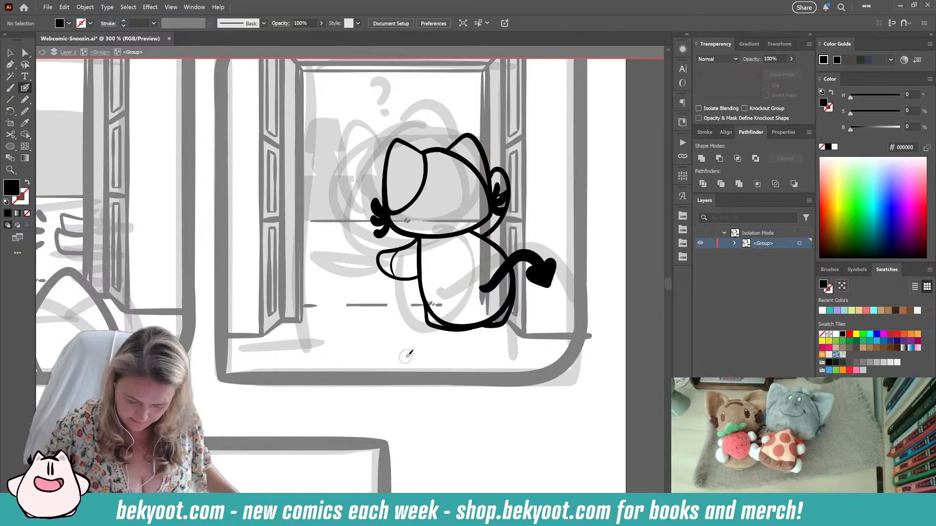
# - Draw a small question mark with its dot above the character's head, between the ears
pyautogui.scroll(-1, 403, 310)
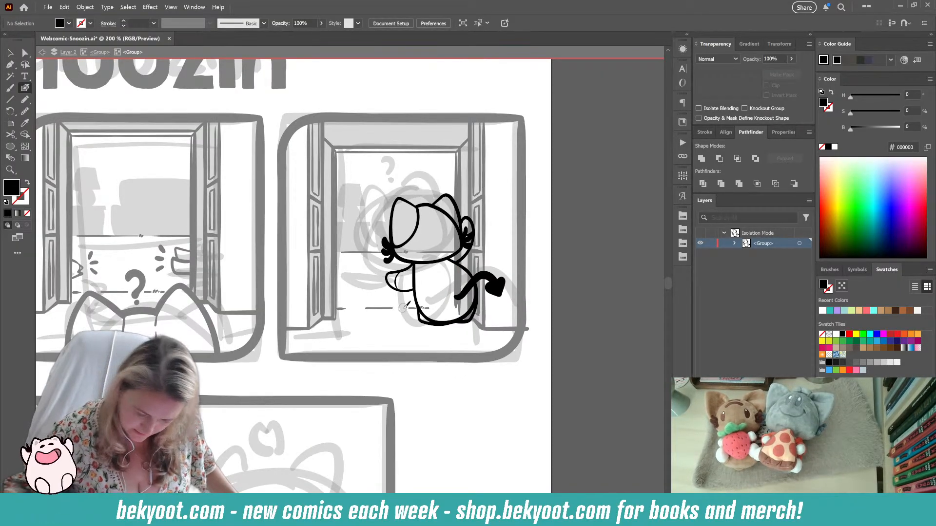
pyautogui.moveTo(419, 188); pyautogui.dragTo(422, 196)
pyautogui.click(425, 199)
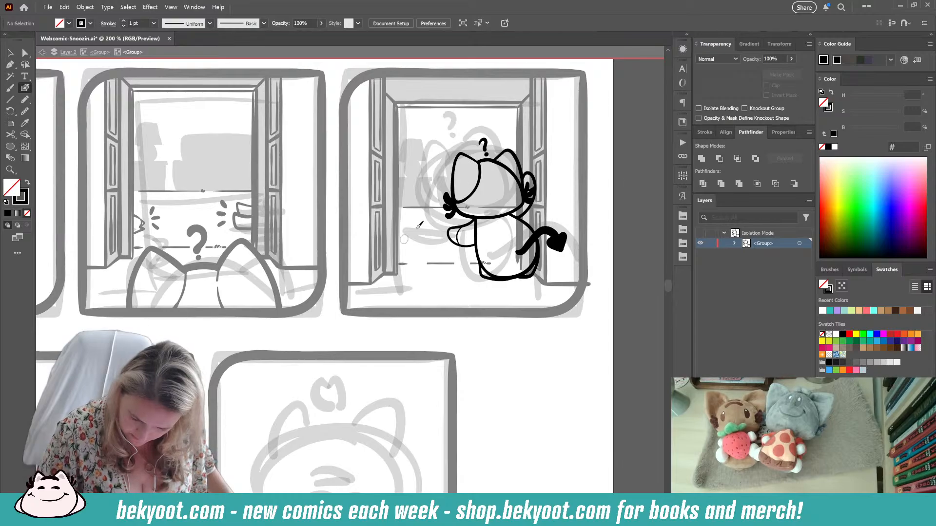
pyautogui.moveTo(481, 160); pyautogui.dragTo(458, 202)
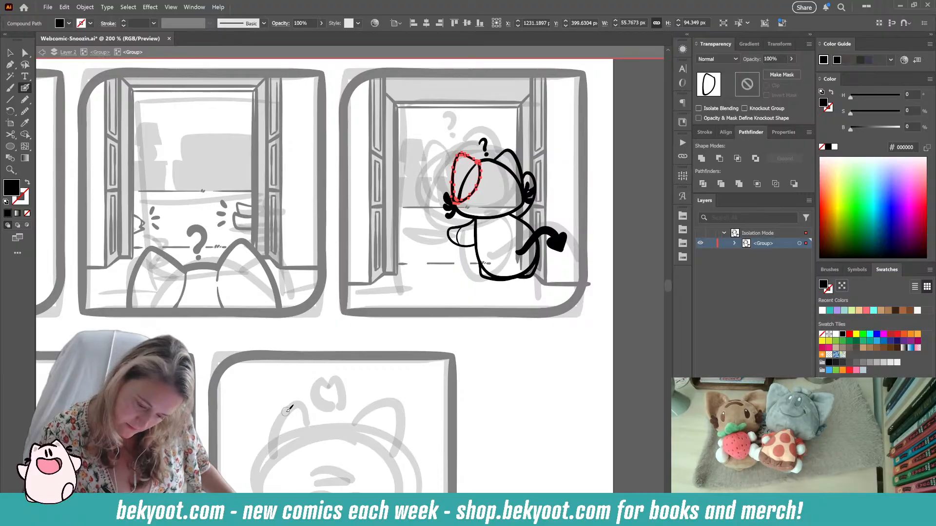
pyautogui.hotkey('ctrl', 'shift', 'a')
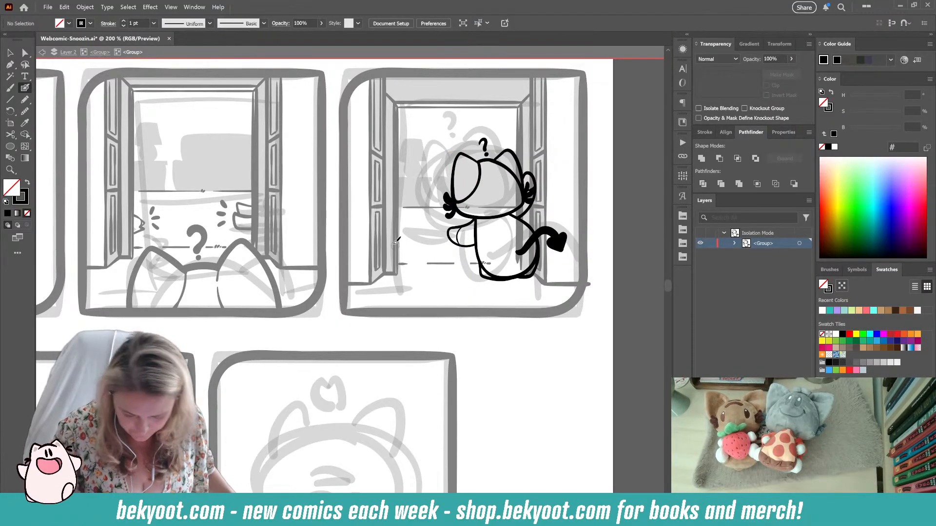
# - Return to the window group and draw a small rounded shape peeking out from the left shutter with the Blob Brush
pyautogui.press('v')
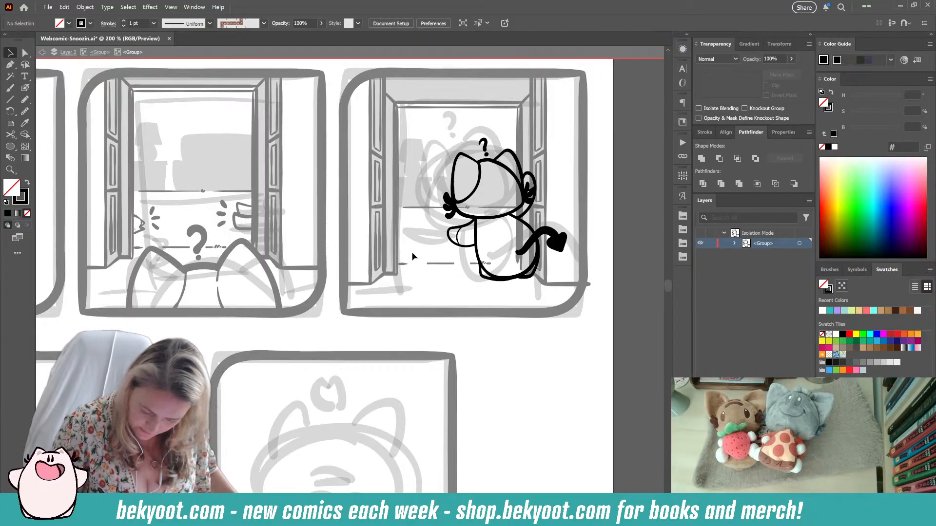
pyautogui.click(100, 52)
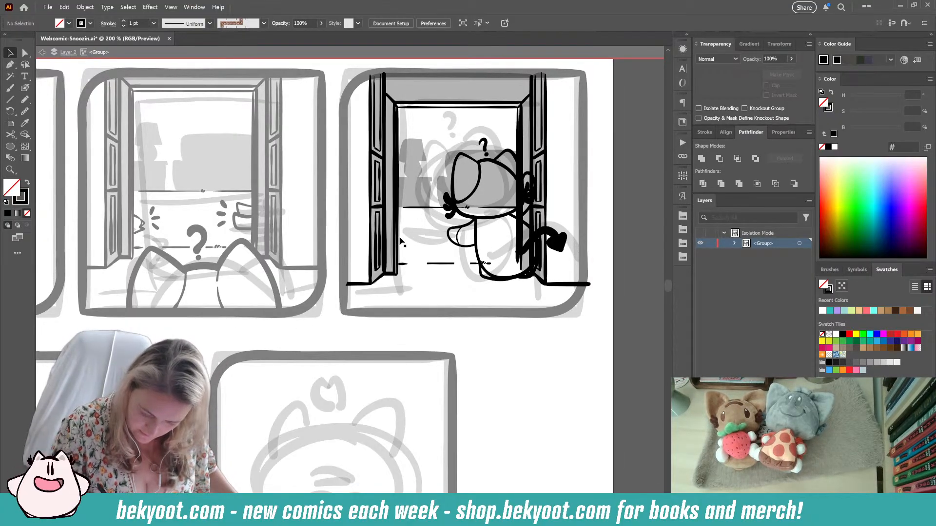
pyautogui.click(25, 87)
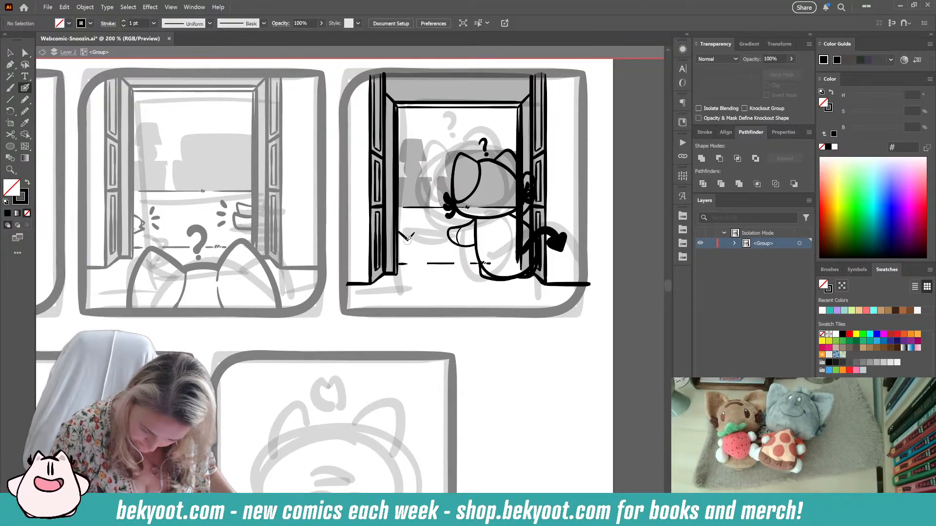
pyautogui.moveTo(409, 236); pyautogui.dragTo(411, 243)
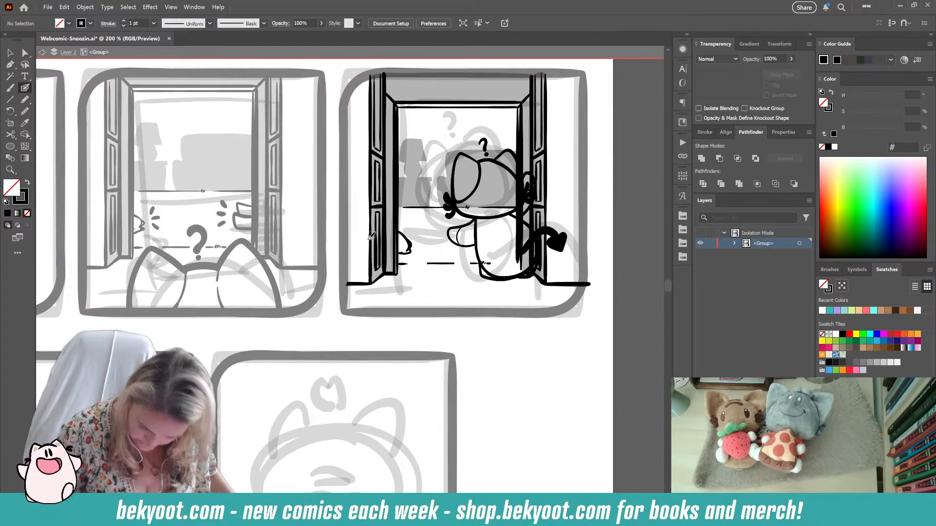
# - Group the strokes of the small shape beside the left shutter and move the group up slightly
pyautogui.moveTo(398, 231)
pyautogui.mouseDown()
pyautogui.moveTo(403, 251)
pyautogui.moveTo(414, 248)
pyautogui.mouseUp()
pyautogui.hotkey('ctrl', 'g')
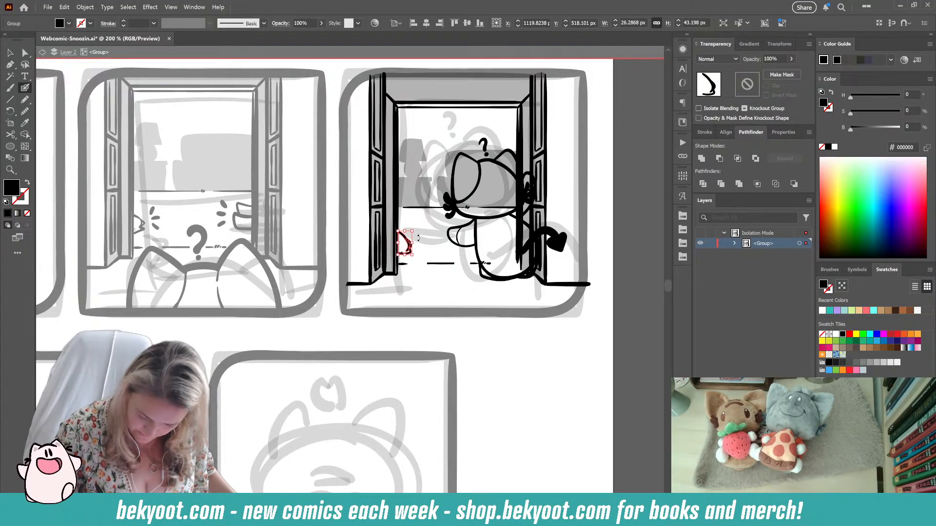
pyautogui.moveTo(408, 237); pyautogui.dragTo(409, 237)
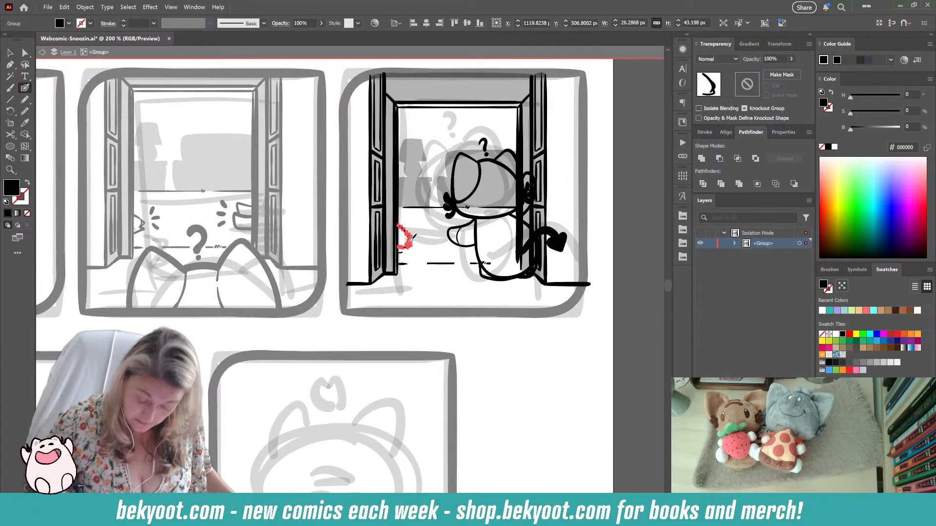
pyautogui.keyDown('ctrl'); pyautogui.click(521, 342); pyautogui.keyUp('ctrl')
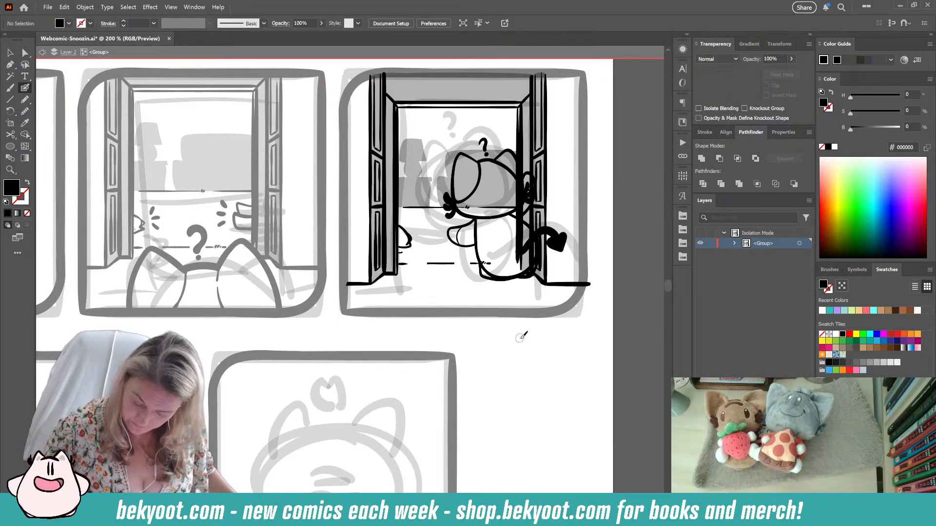
# - Open the character's group in the third panel for editing and set the opacity of new black shapes to 30%
pyautogui.moveTo(522, 336); pyautogui.dragTo(497, 329)
pyautogui.press('v')
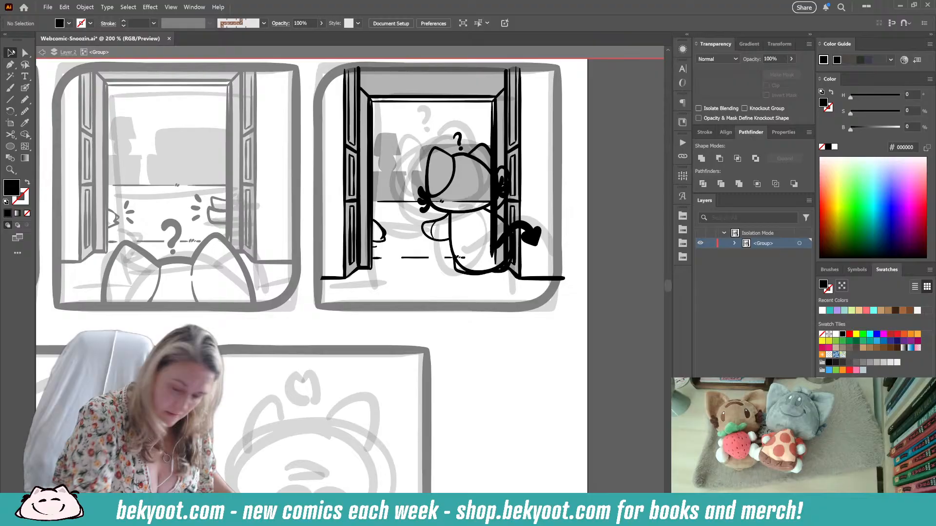
pyautogui.click(458, 157)
pyautogui.doubleClick(458, 156)
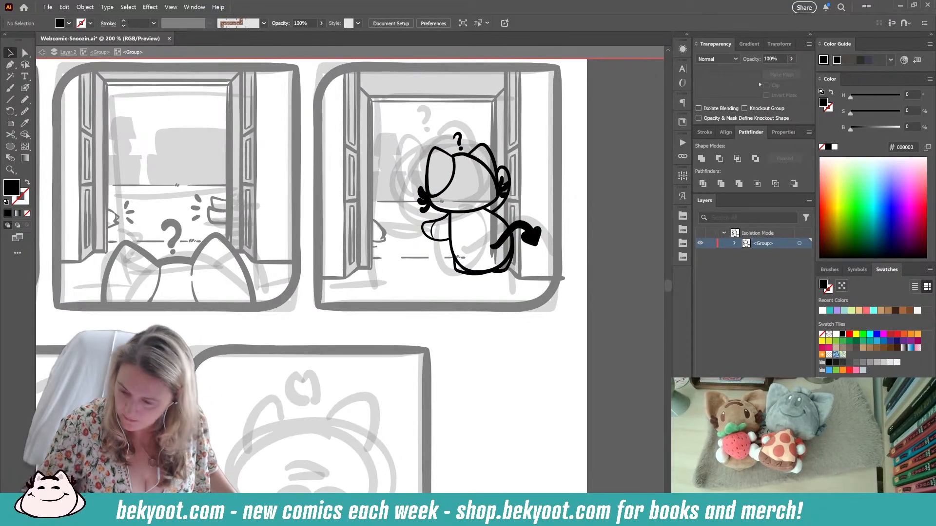
pyautogui.click(753, 59)
pyautogui.write('30')
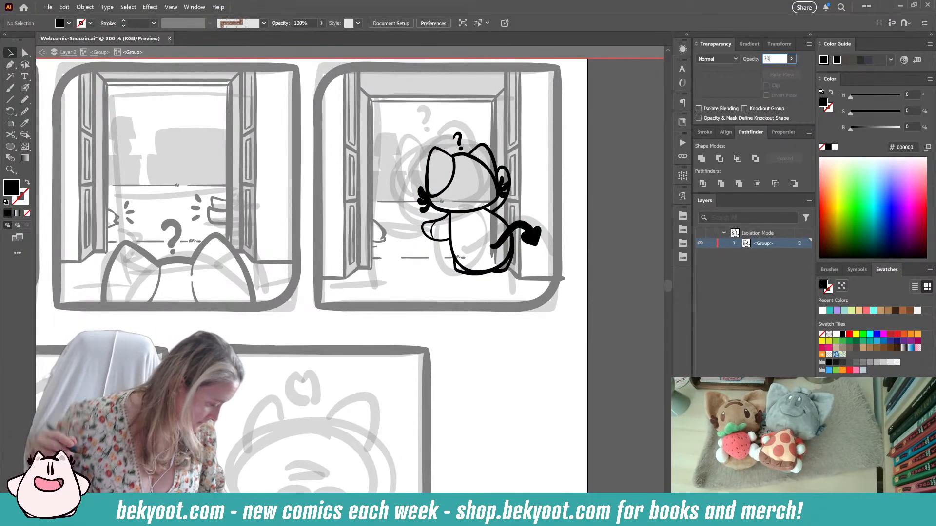
pyautogui.press('Return')
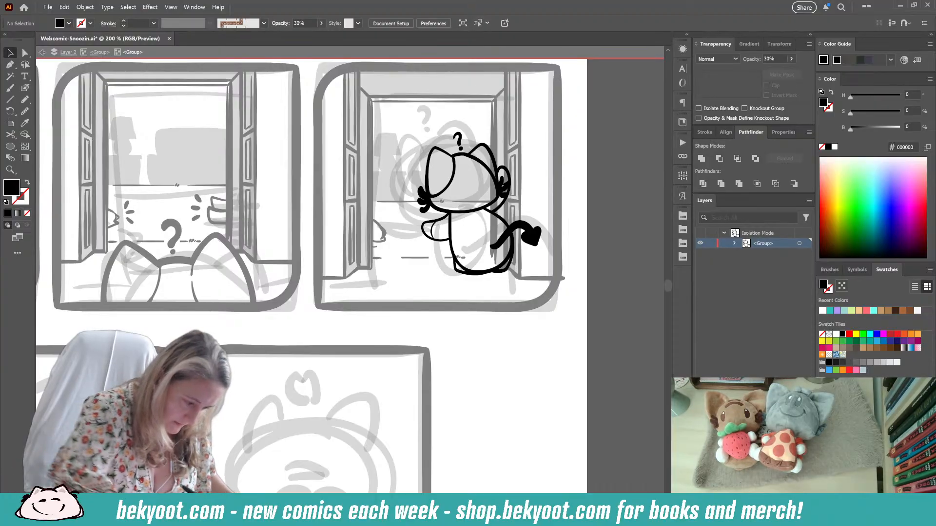
# - Draw translucent Pencil shadows beneath the character's head and on the floor under its body
pyautogui.press('n')
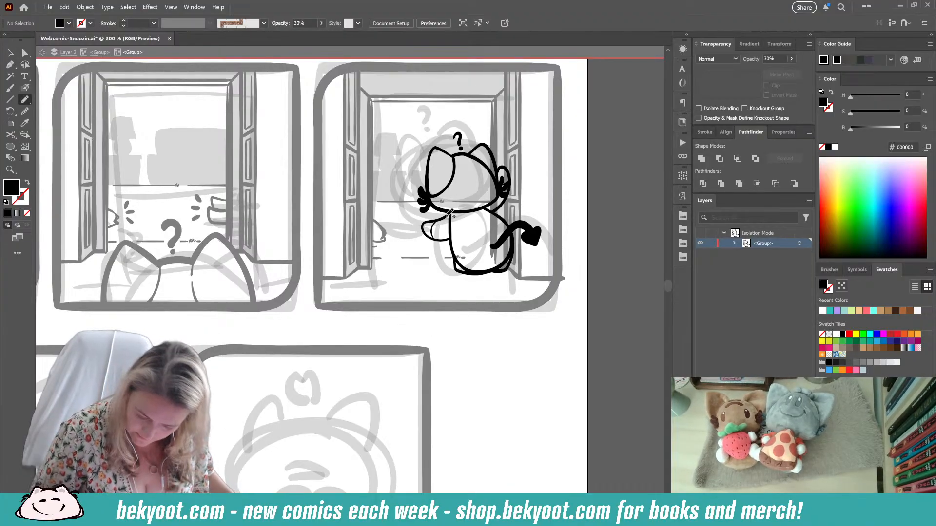
pyautogui.moveTo(443, 218)
pyautogui.mouseDown()
pyautogui.moveTo(494, 214)
pyautogui.moveTo(503, 196)
pyautogui.mouseUp()
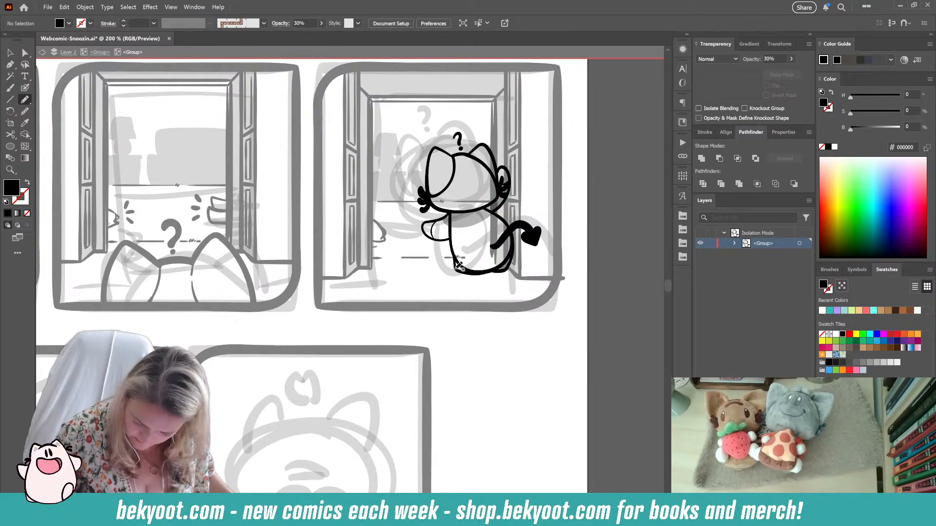
pyautogui.moveTo(458, 266)
pyautogui.mouseDown()
pyautogui.moveTo(469, 284)
pyautogui.moveTo(543, 281)
pyautogui.moveTo(508, 270)
pyautogui.moveTo(514, 238)
pyautogui.moveTo(508, 252)
pyautogui.moveTo(456, 257)
pyautogui.mouseUp()
pyautogui.moveTo(450, 332); pyautogui.dragTo(478, 348)
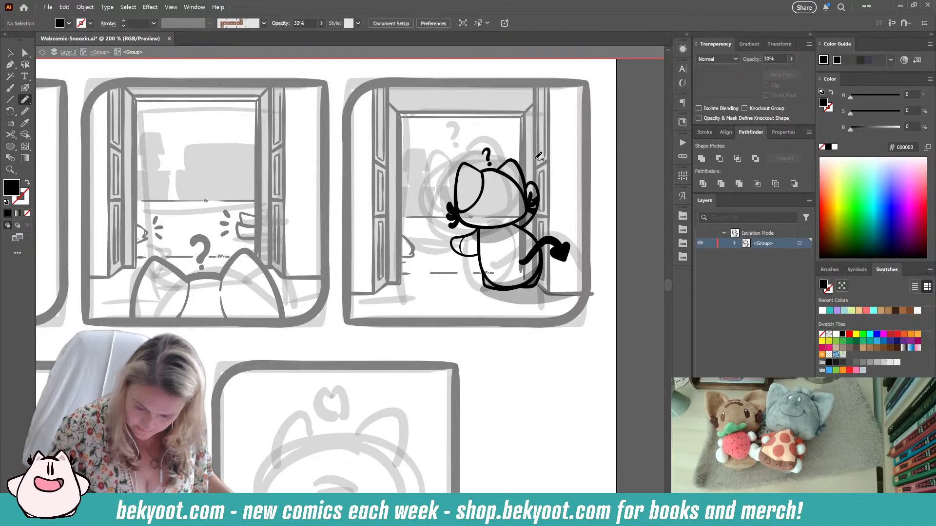
# - Return to the surrounding window group and move the whole character group slightly to the left
pyautogui.click(100, 53)
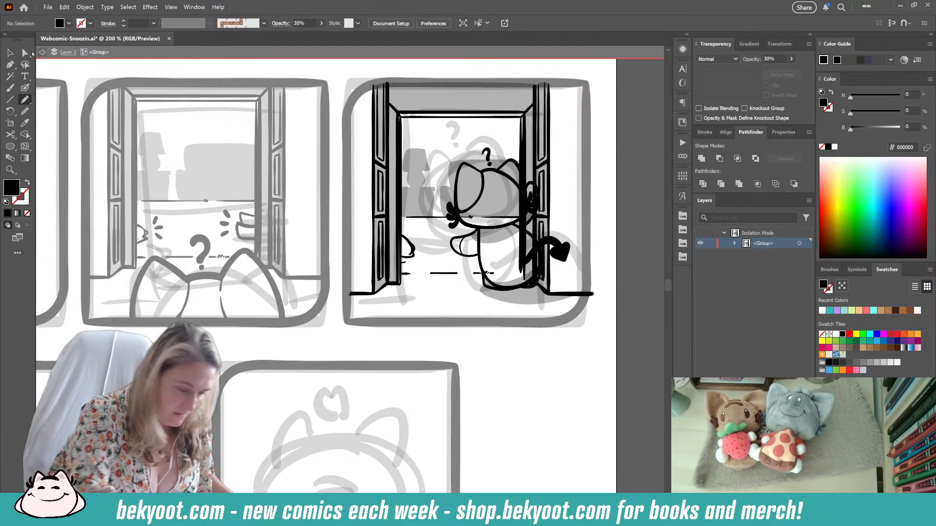
pyautogui.click(10, 53)
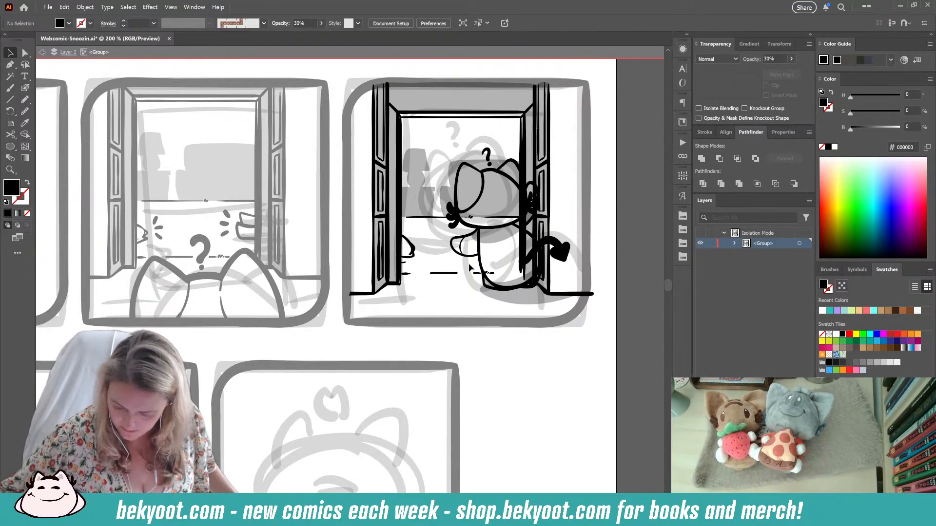
pyautogui.click(479, 181)
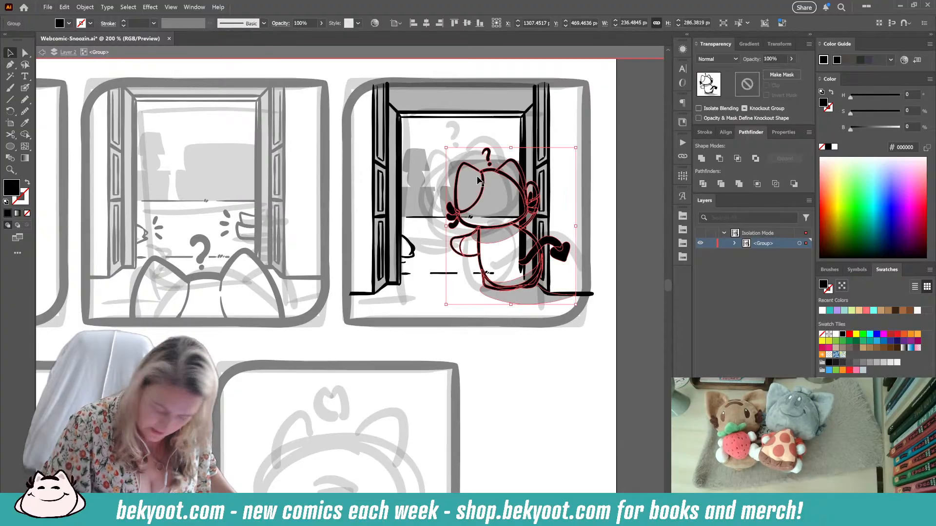
pyautogui.click(508, 358)
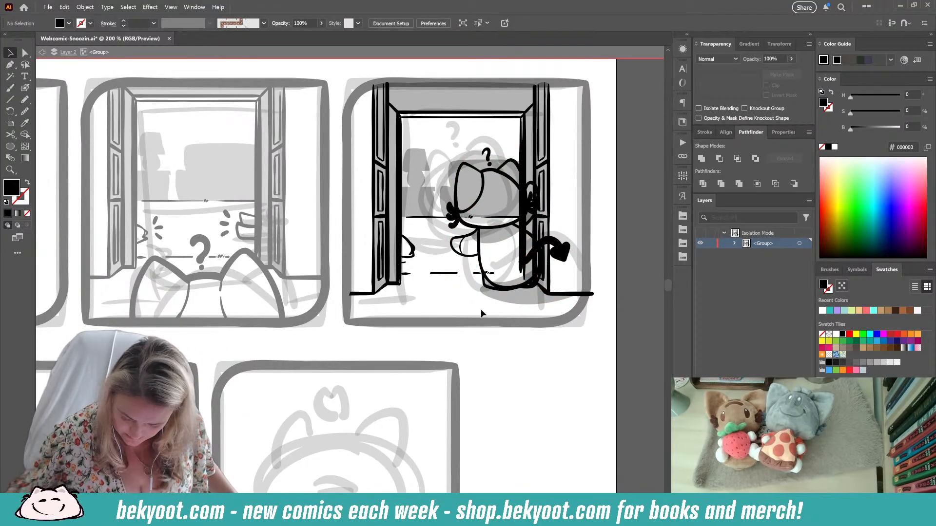
pyautogui.moveTo(515, 291); pyautogui.dragTo(504, 292)
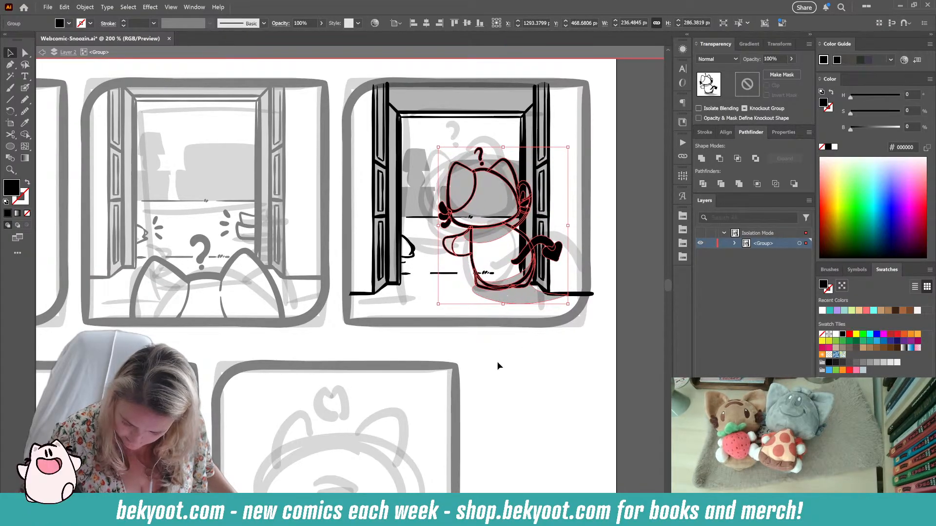
pyautogui.click(549, 302)
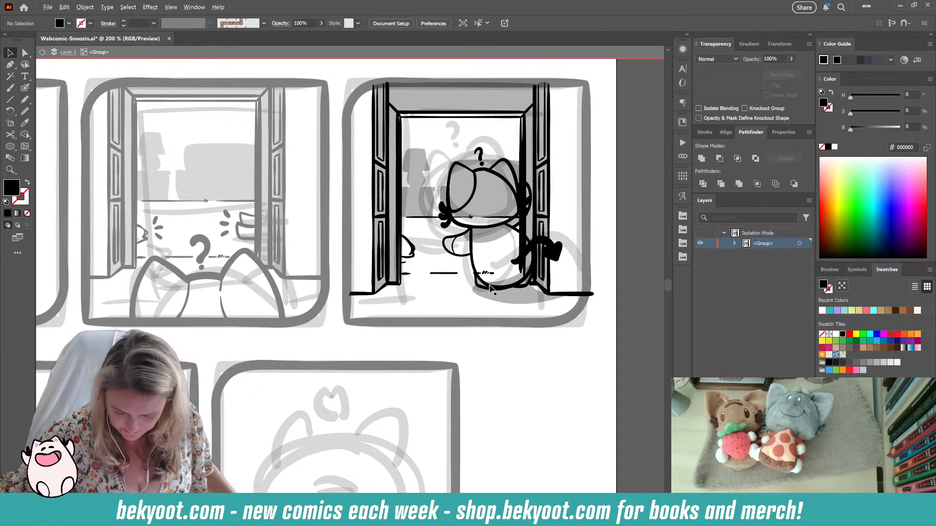
# - Delete the short stroke below the small rounded shape that peeks out from the left shutter
pyautogui.scroll(-2, 480, 295)
pyautogui.moveTo(507, 348); pyautogui.dragTo(468, 277)
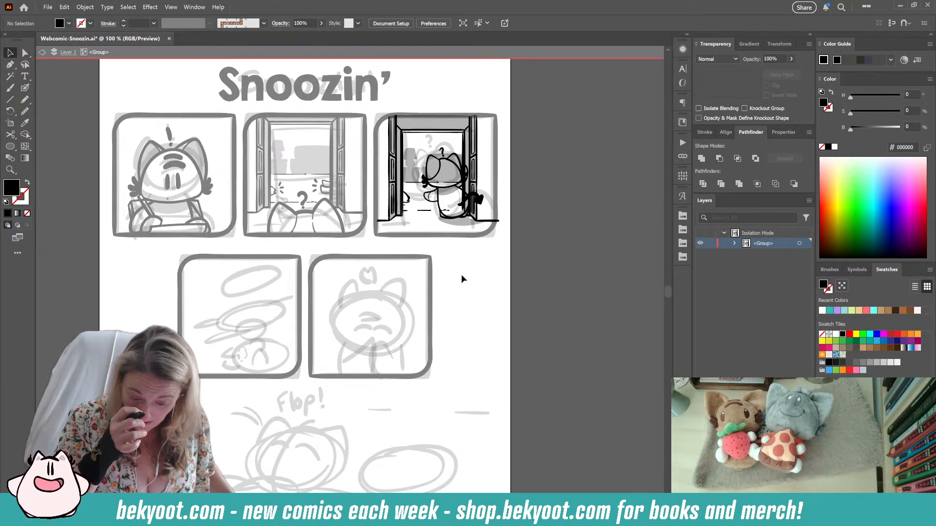
pyautogui.click(407, 208)
pyautogui.scroll(5, 407, 208)
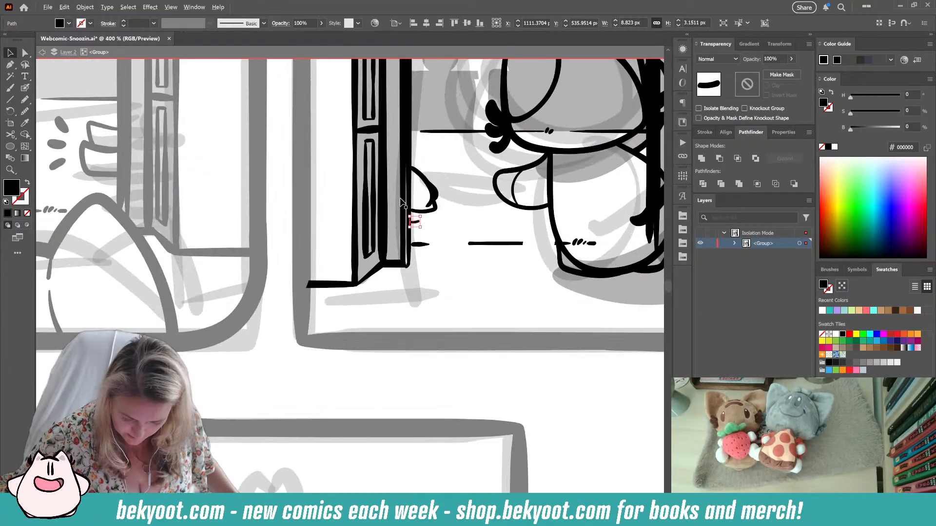
pyautogui.moveTo(422, 231); pyautogui.dragTo(424, 222)
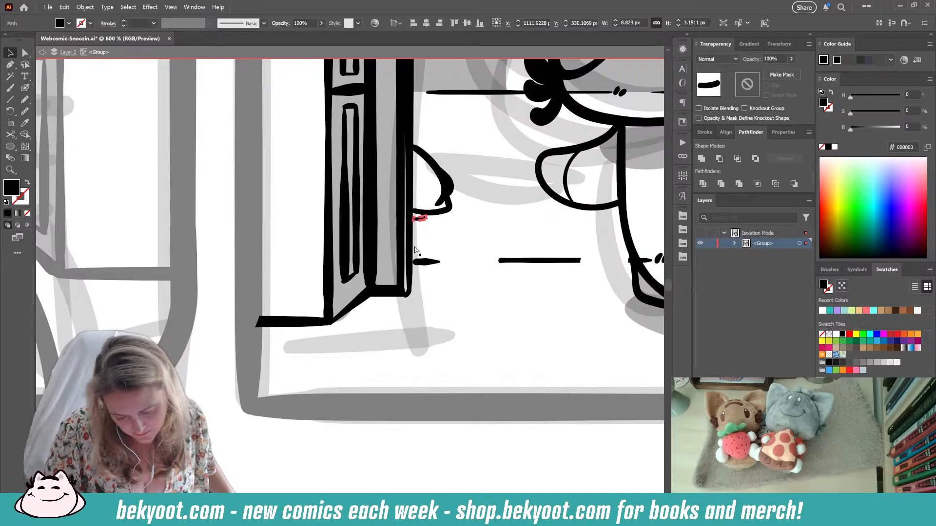
pyautogui.click(420, 246)
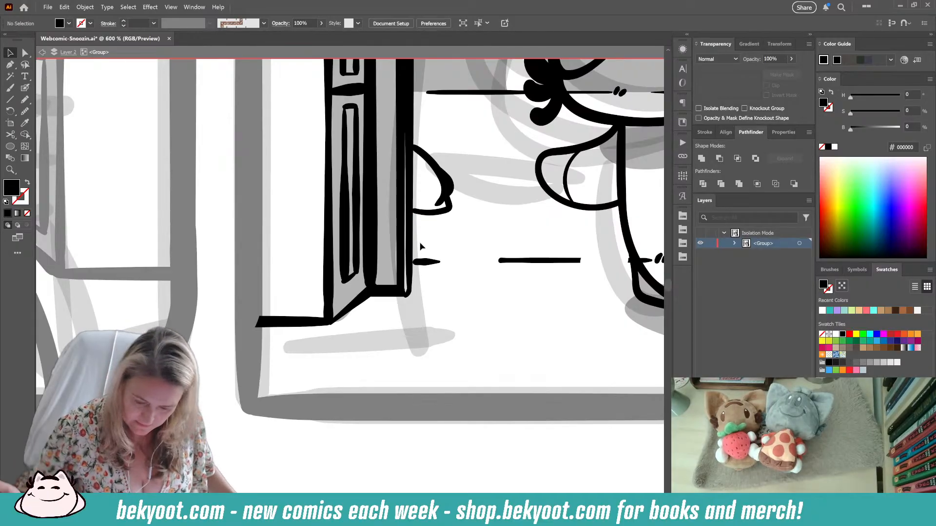
# - Delete the lower curve of the shape peeking out from the left shutter and redraw it slightly lower with the Blob Brush
pyautogui.moveTo(350, 239); pyautogui.dragTo(757, 252)
pyautogui.moveTo(332, 265); pyautogui.dragTo(530, 270)
pyautogui.moveTo(618, 238); pyautogui.dragTo(303, 235)
pyautogui.moveTo(549, 278); pyautogui.dragTo(214, 258)
pyautogui.click(400, 206)
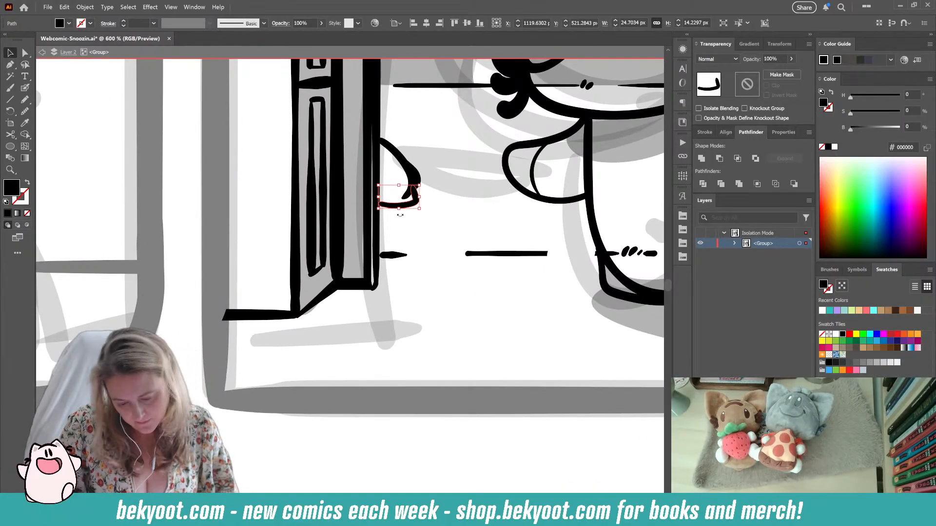
pyautogui.press('Delete')
pyautogui.hotkey('shift', 'b')
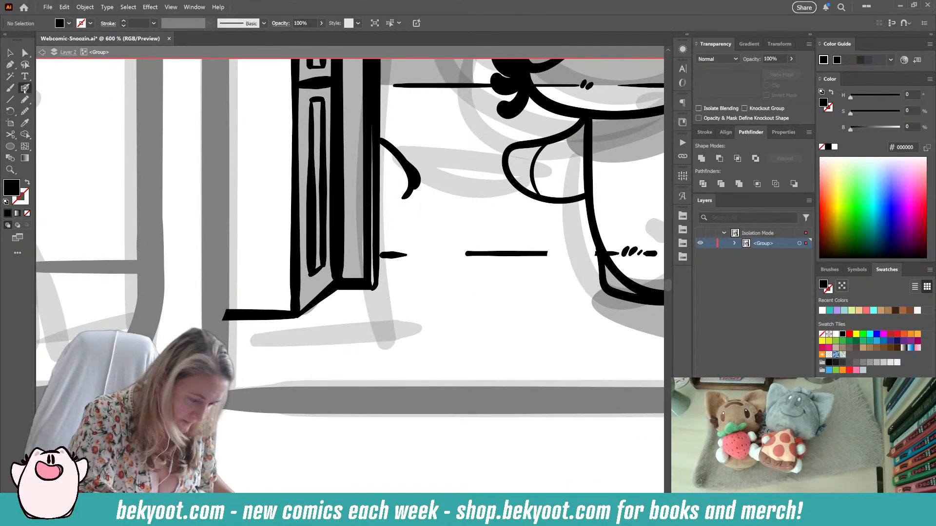
pyautogui.moveTo(409, 184)
pyautogui.mouseDown()
pyautogui.moveTo(413, 208)
pyautogui.moveTo(368, 214)
pyautogui.mouseUp()
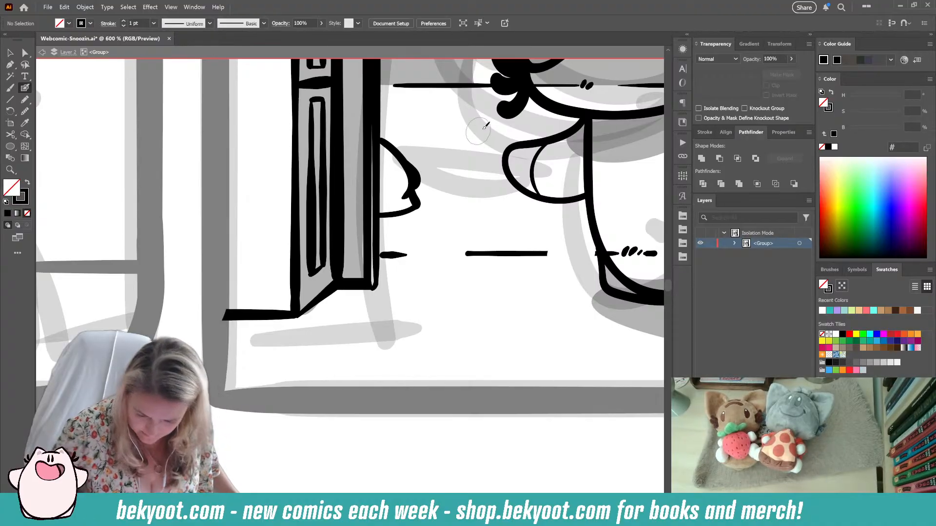
pyautogui.scroll(-4, 450, 179)
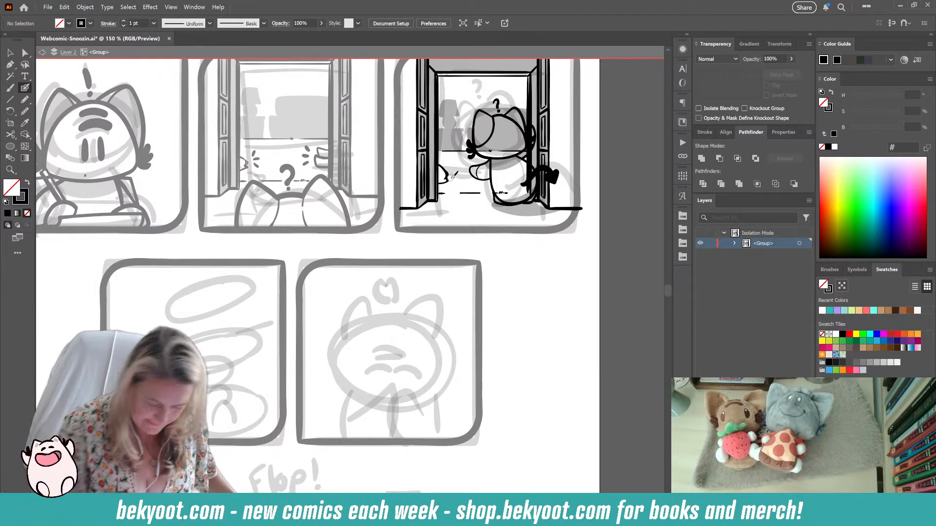
pyautogui.click(10, 52)
pyautogui.click(446, 177)
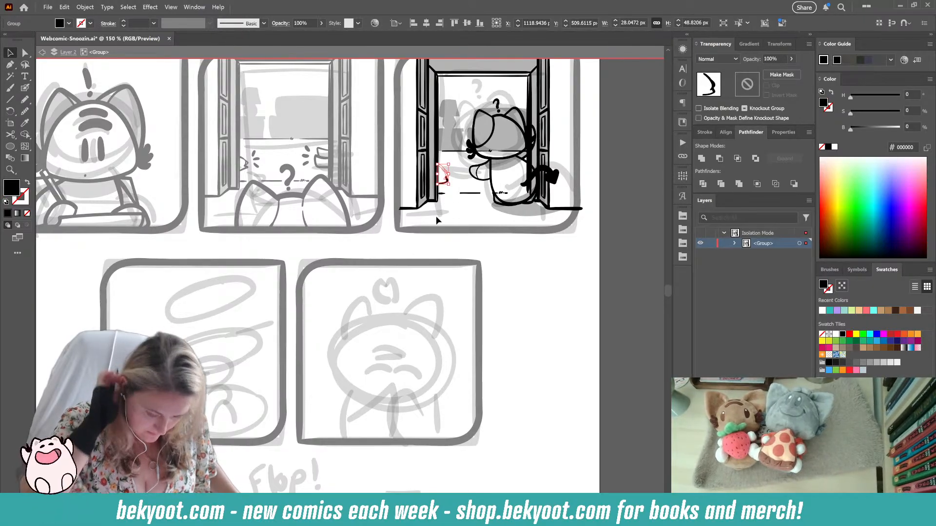
pyautogui.click(502, 261)
pyautogui.moveTo(363, 246); pyautogui.dragTo(394, 268)
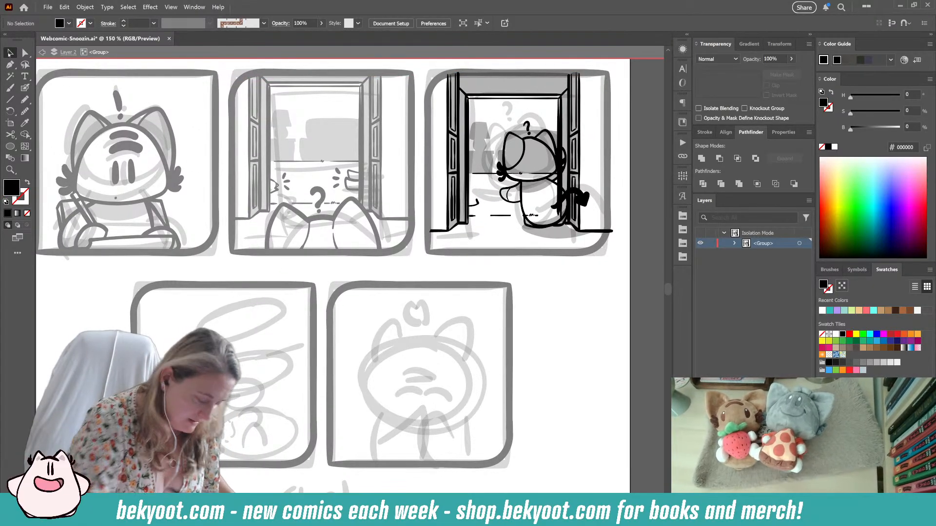
# - Leave the group, lock Layer 2, unlock Layer 1 and move the sketches of the title and first three panels off the artboard's left side
pyautogui.press('Escape')
pyautogui.scroll(-3, 401, 241)
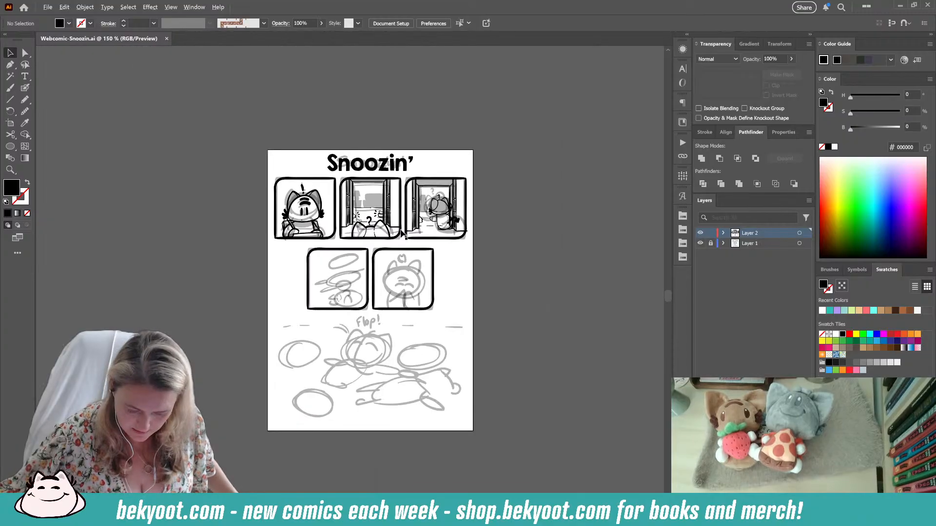
pyautogui.click(710, 233)
pyautogui.click(711, 243)
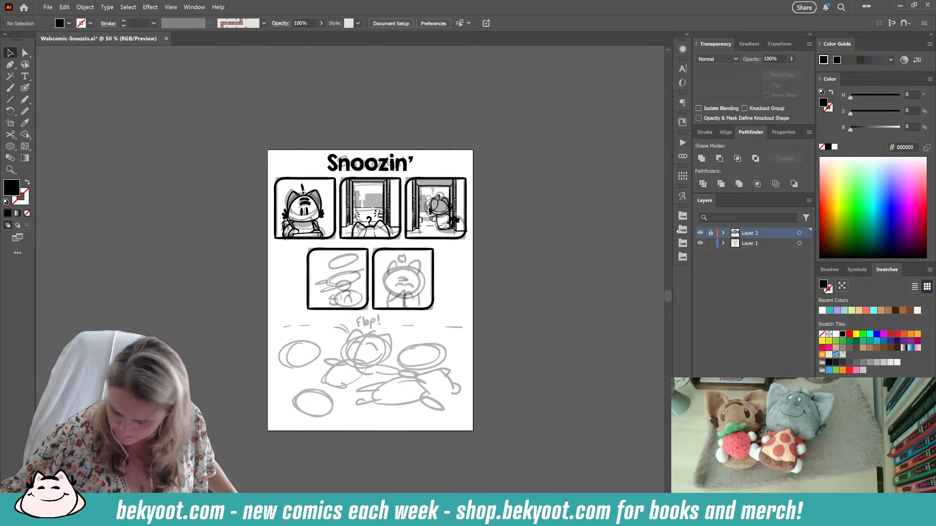
pyautogui.moveTo(216, 130)
pyautogui.mouseDown()
pyautogui.moveTo(478, 244)
pyautogui.moveTo(434, 222)
pyautogui.moveTo(215, 221)
pyautogui.mouseUp()
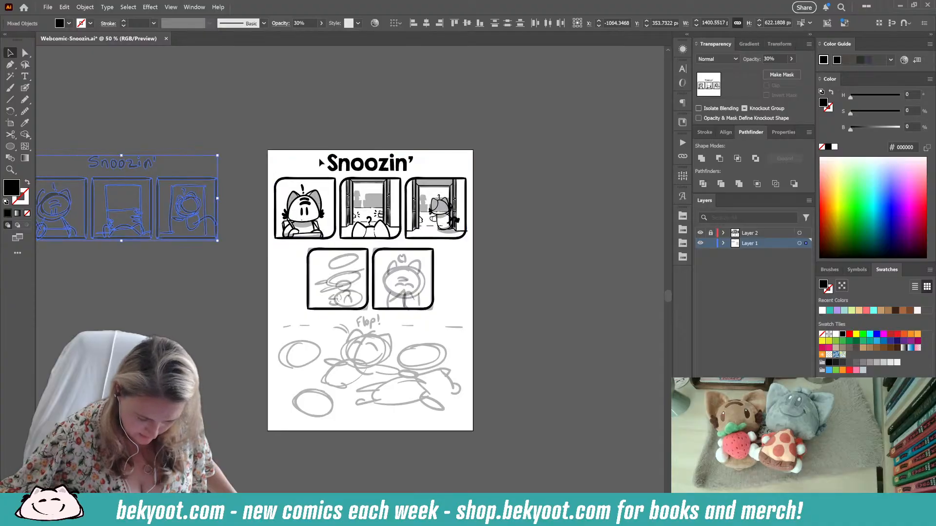
pyautogui.click(516, 154)
# - Lock the sketch layer, Layer 1, again and make the unlocked Layer 2 the active layer
pyautogui.scroll(-2, 436, 295)
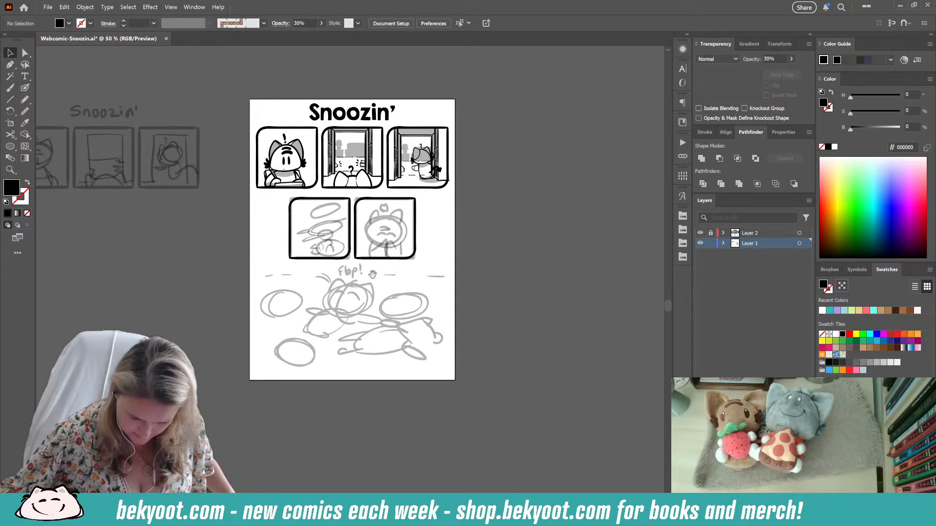
pyautogui.scroll(-1, 373, 275)
pyautogui.scroll(1, 300, 209)
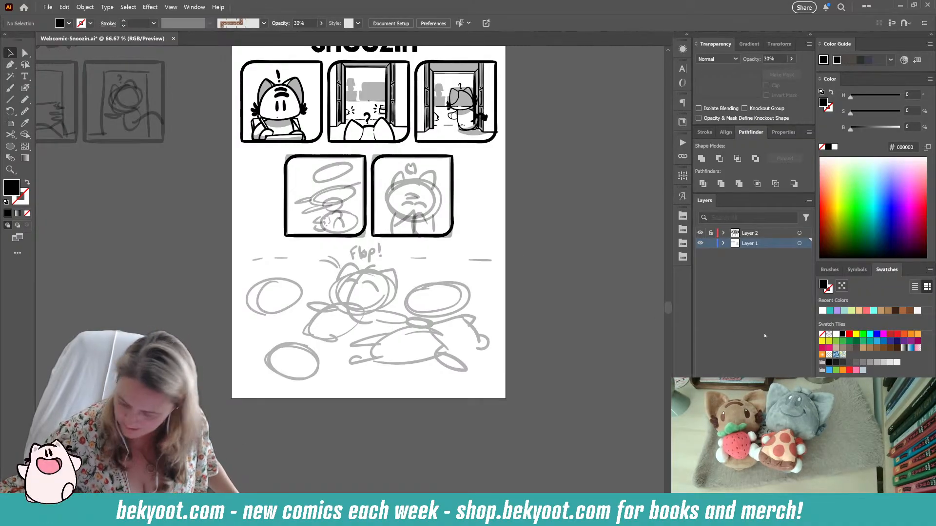
pyautogui.click(712, 243)
pyautogui.click(711, 234)
pyautogui.click(748, 234)
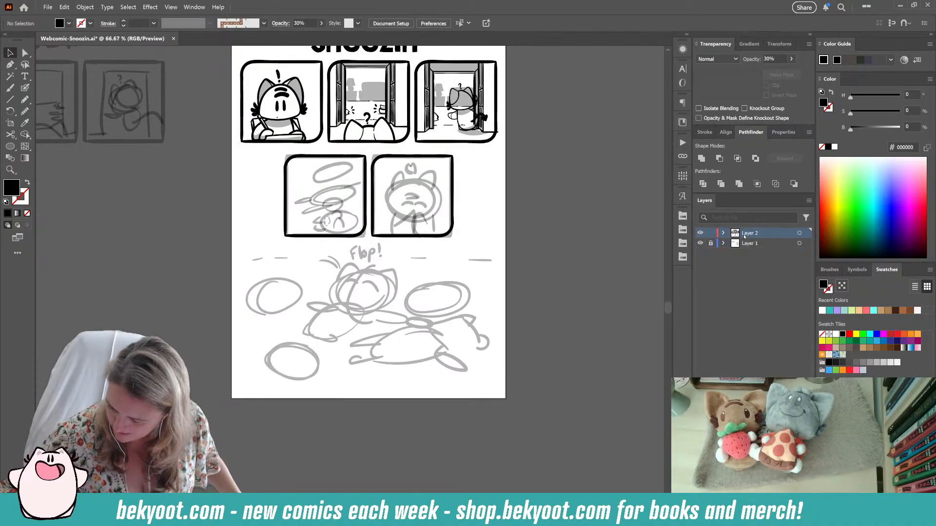
# - Widen the first frame of the second panel row towards the left to about 528 px
pyautogui.scroll(3, 343, 200)
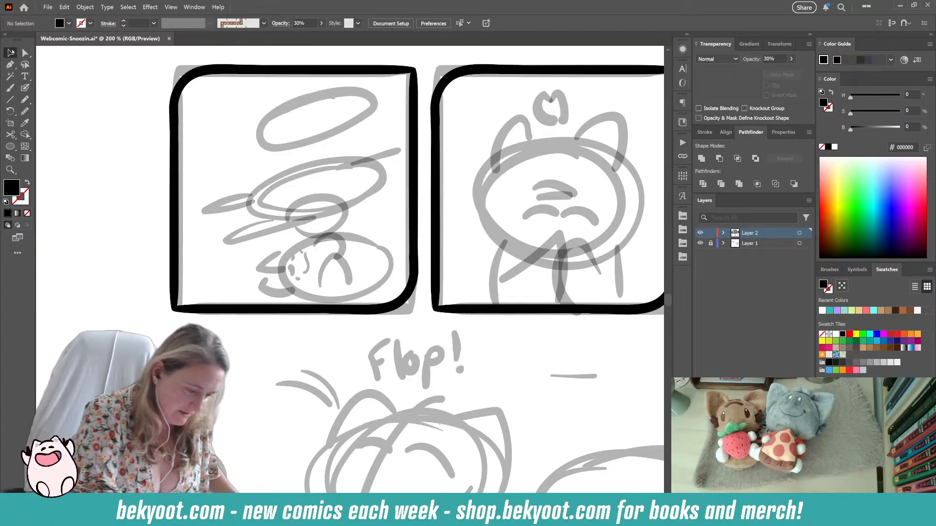
pyautogui.click(417, 189)
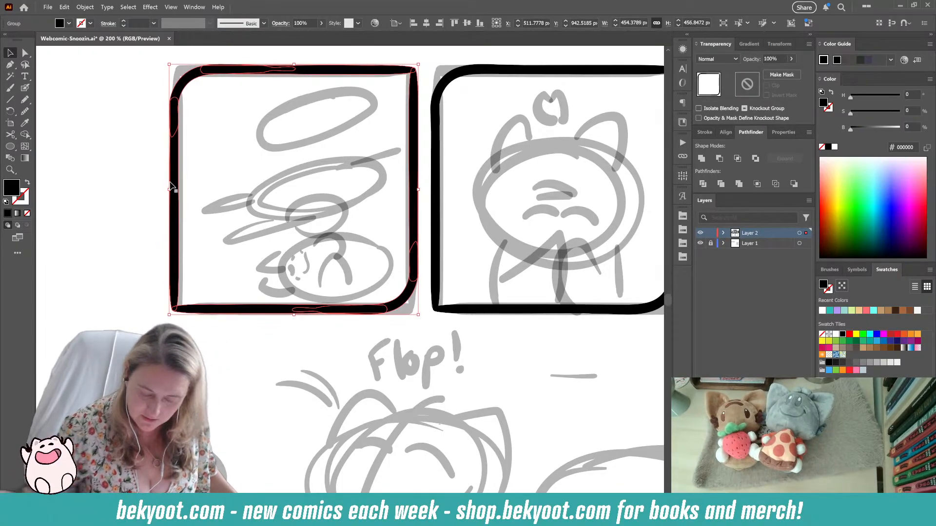
pyautogui.hotkey('ctrl', '-')
pyautogui.hotkey('ctrl', '-')
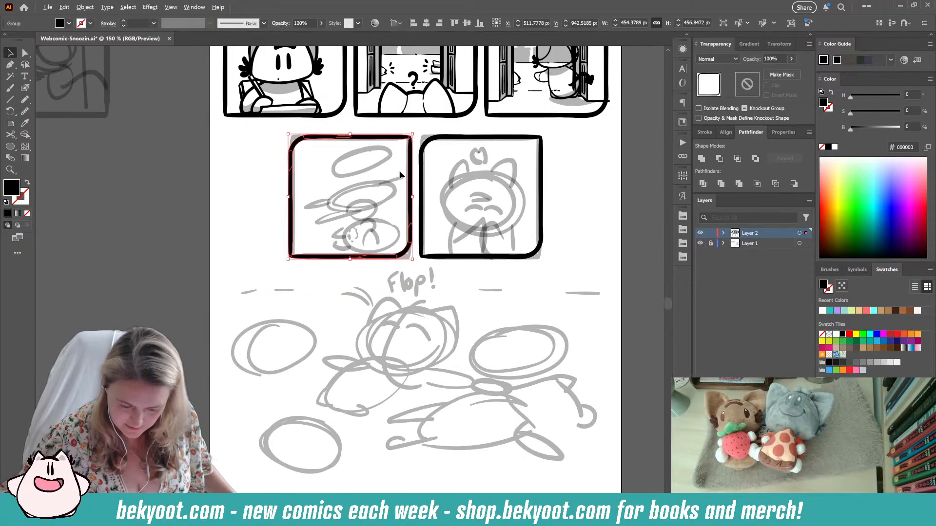
pyautogui.moveTo(290, 197); pyautogui.dragTo(268, 198)
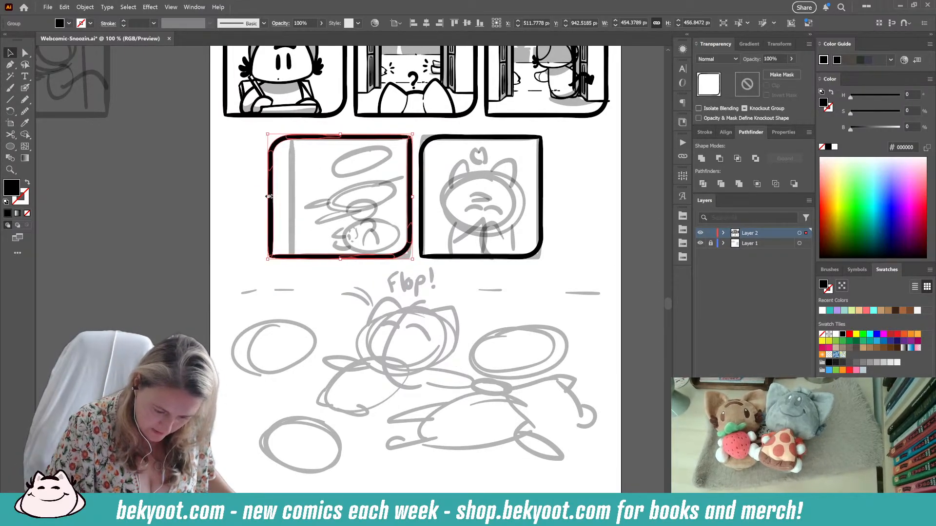
# - Replace the second frame of the lower panel row with a copy of the widened frame and select both frames
pyautogui.click(424, 189)
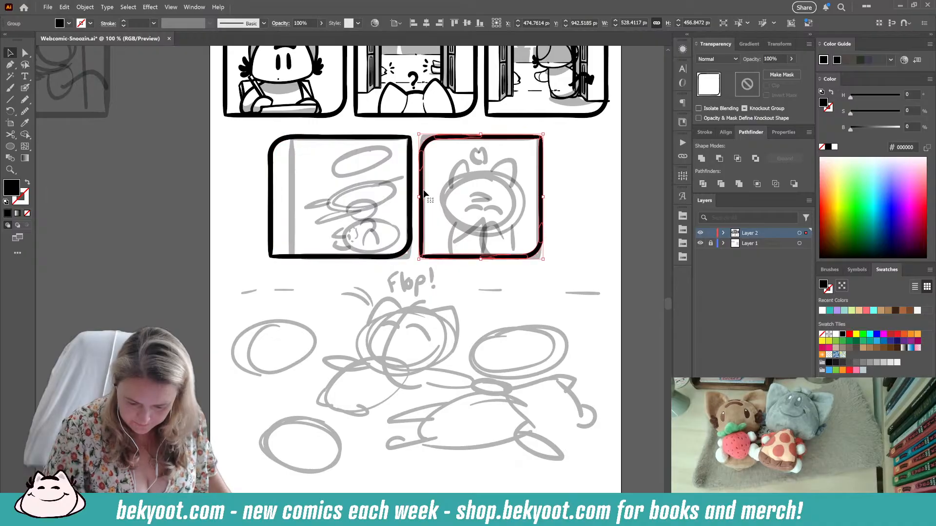
pyautogui.press('Delete')
pyautogui.moveTo(392, 254)
pyautogui.mouseDown()
pyautogui.moveTo(524, 260)
pyautogui.moveTo(512, 262)
pyautogui.mouseUp()
pyautogui.keyDown('shift'); pyautogui.click(407, 255); pyautogui.keyUp('shift')
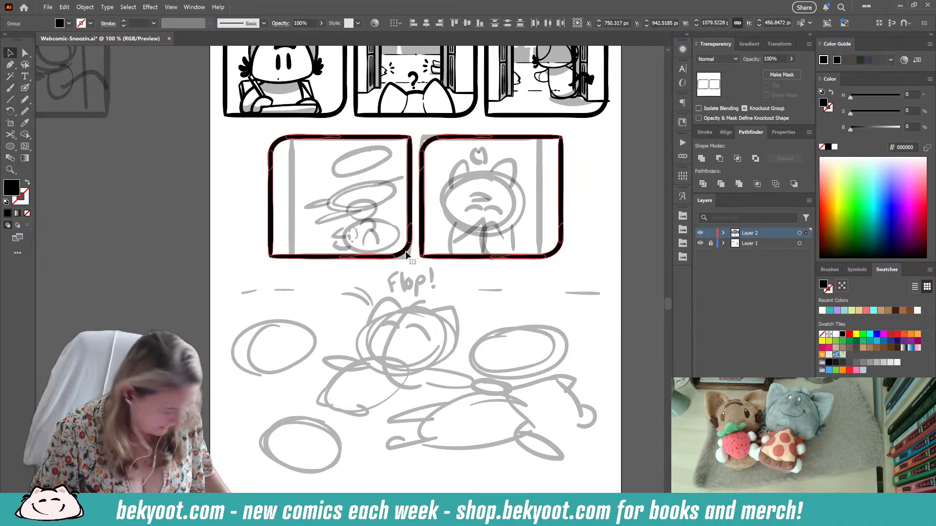
# - Group the two wide frames of the second panel row and center the group horizontally on the artboard
pyautogui.hotkey('ctrl', 'g')
pyautogui.click(725, 132)
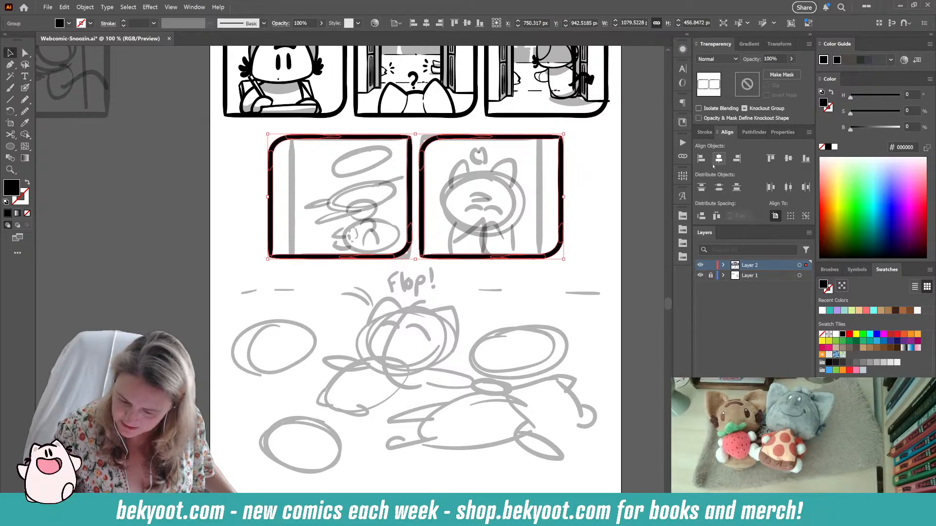
pyautogui.click(402, 167)
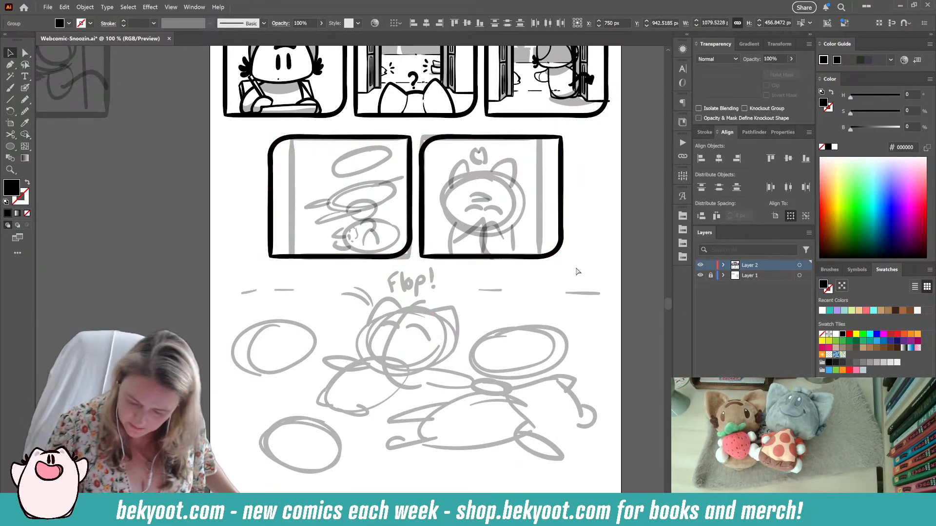
# - Ink the falling character's oval body outline and curved belly line in the first frame of the second panel row
pyautogui.scroll(1, 344, 196)
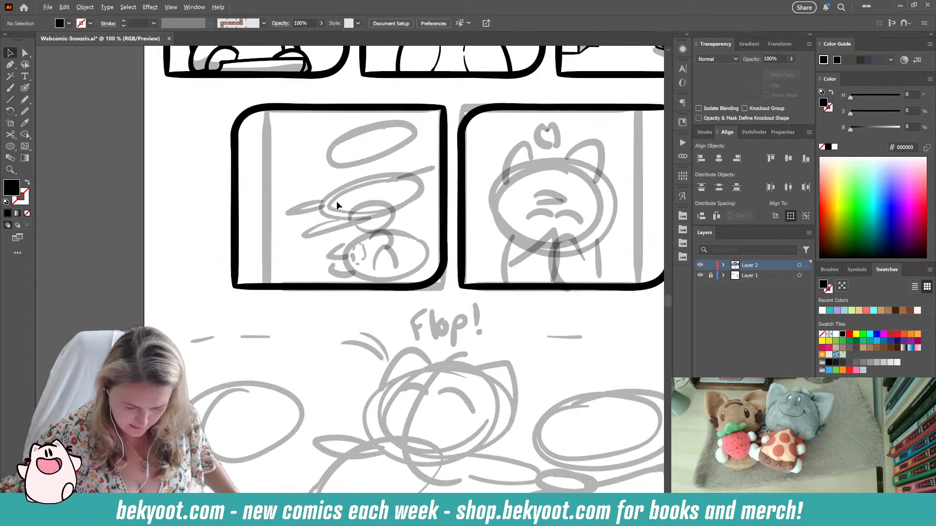
pyautogui.moveTo(319, 310); pyautogui.dragTo(352, 313)
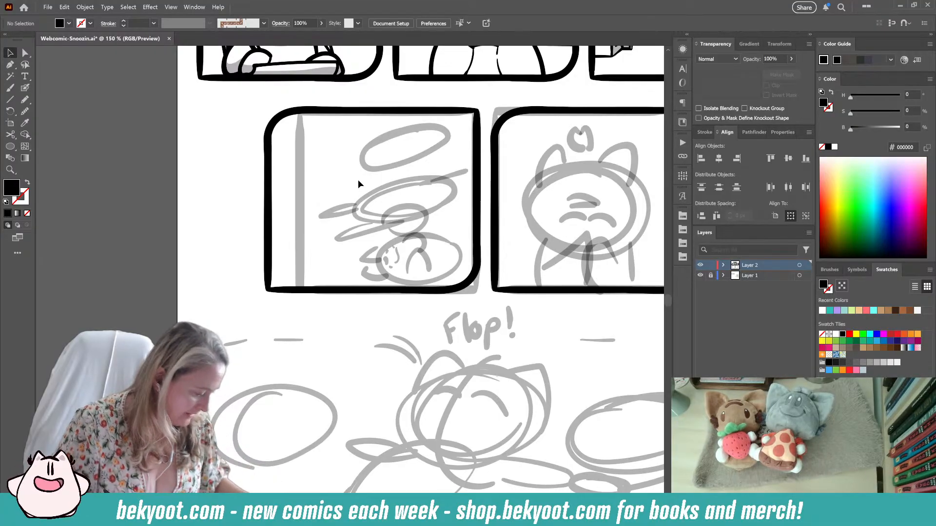
pyautogui.press('n')
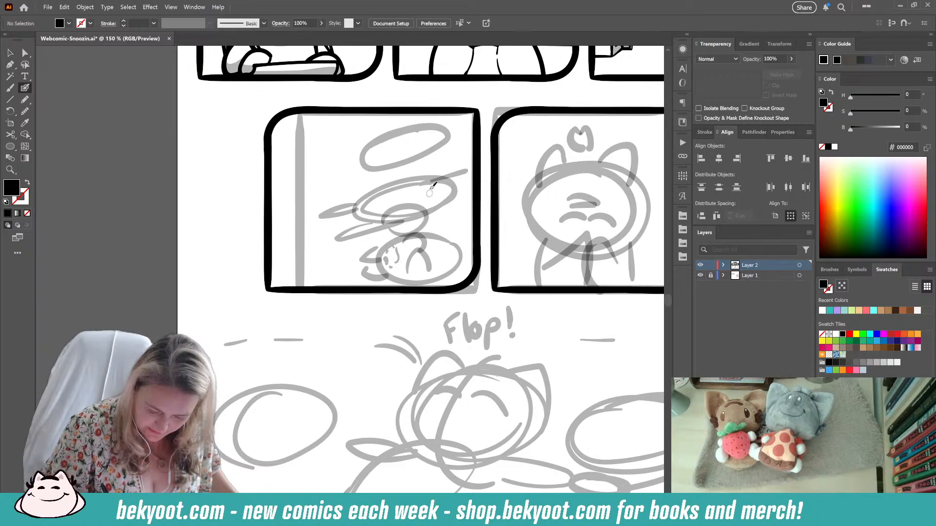
pyautogui.moveTo(416, 188)
pyautogui.mouseDown()
pyautogui.moveTo(395, 260)
pyautogui.moveTo(419, 254)
pyautogui.moveTo(404, 217)
pyautogui.moveTo(438, 97)
pyautogui.moveTo(409, 215)
pyautogui.moveTo(364, 206)
pyautogui.moveTo(334, 223)
pyautogui.moveTo(330, 248)
pyautogui.moveTo(340, 261)
pyautogui.moveTo(372, 261)
pyautogui.moveTo(419, 230)
pyautogui.moveTo(412, 216)
pyautogui.moveTo(378, 208)
pyautogui.moveTo(350, 223)
pyautogui.moveTo(341, 260)
pyautogui.mouseUp()
pyautogui.hotkey('ctrl', 'z')
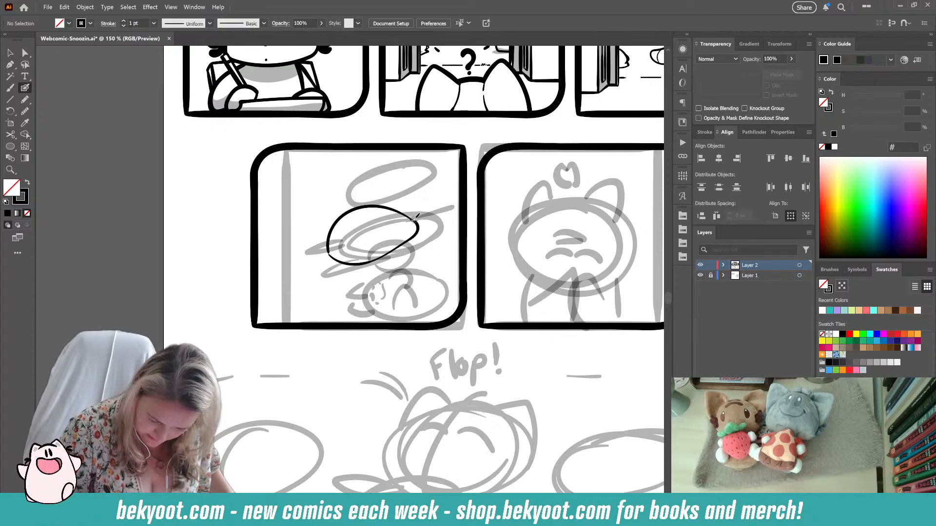
pyautogui.moveTo(395, 209)
pyautogui.mouseDown()
pyautogui.moveTo(368, 209)
pyautogui.moveTo(340, 260)
pyautogui.mouseUp()
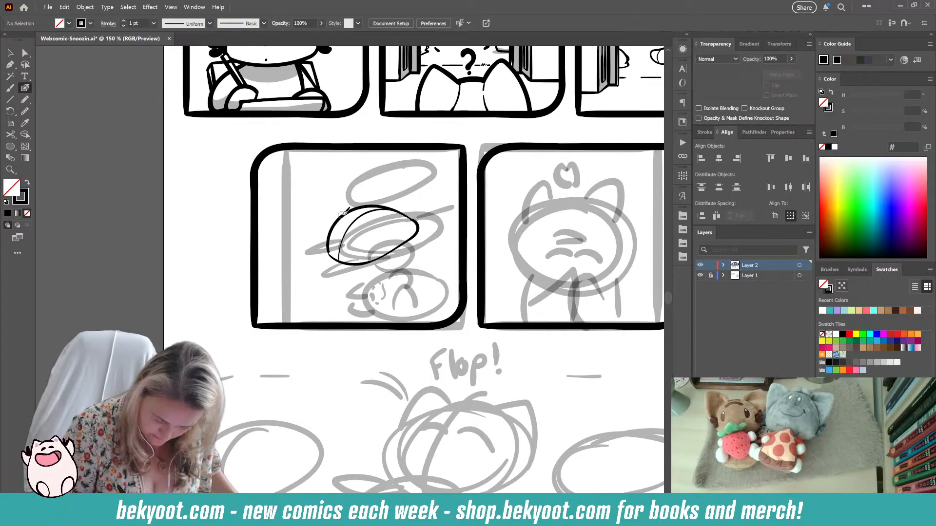
pyautogui.moveTo(338, 210)
pyautogui.mouseDown()
pyautogui.moveTo(308, 237)
pyautogui.moveTo(288, 231)
pyautogui.moveTo(298, 258)
pyautogui.moveTo(332, 258)
pyautogui.moveTo(352, 231)
pyautogui.moveTo(322, 271)
pyautogui.moveTo(319, 242)
pyautogui.moveTo(338, 249)
pyautogui.moveTo(367, 220)
pyautogui.mouseUp()
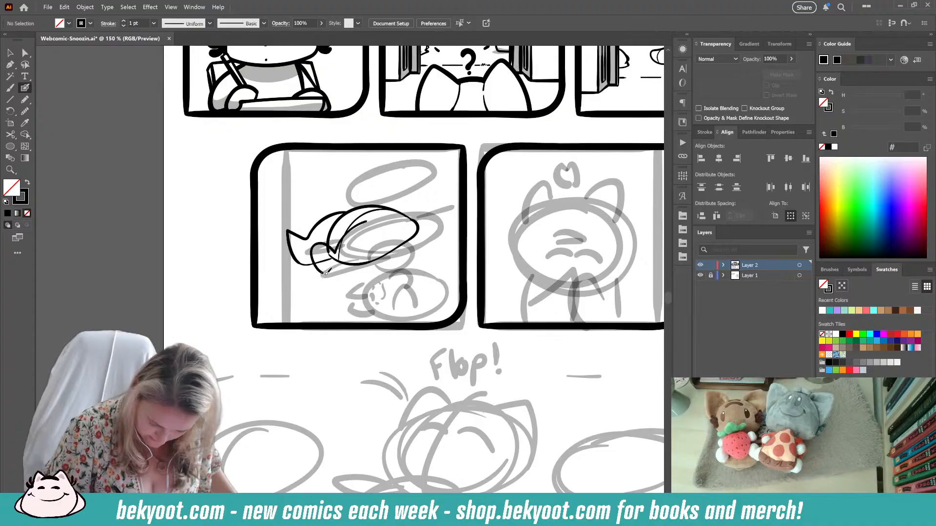
pyautogui.hotkey('ctrl', 'z')
pyautogui.hotkey('ctrl', 'z')
pyautogui.hotkey('ctrl', 'z')
pyautogui.hotkey('ctrl', 'z')
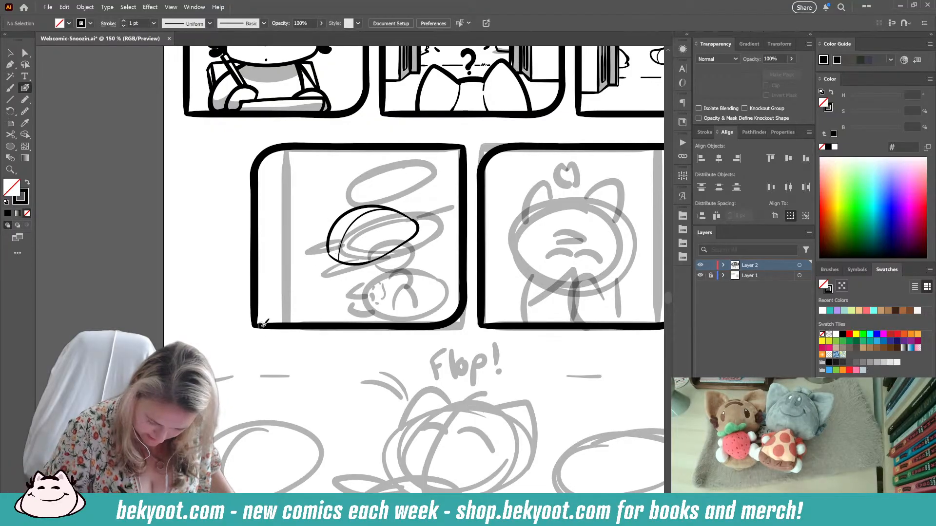
# - Group the character's body and belly strokes and enter the group in isolation mode
pyautogui.moveTo(323, 201); pyautogui.dragTo(371, 265)
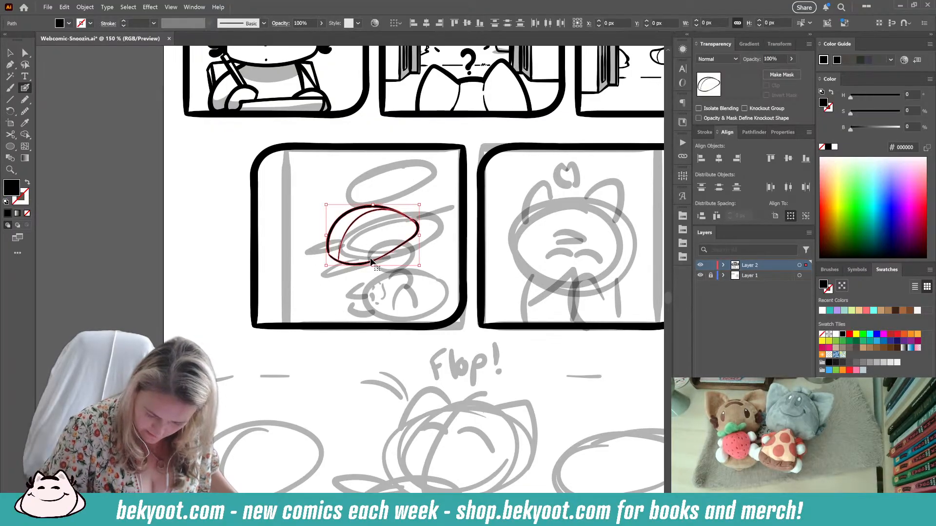
pyautogui.hotkey('ctrl', 'g')
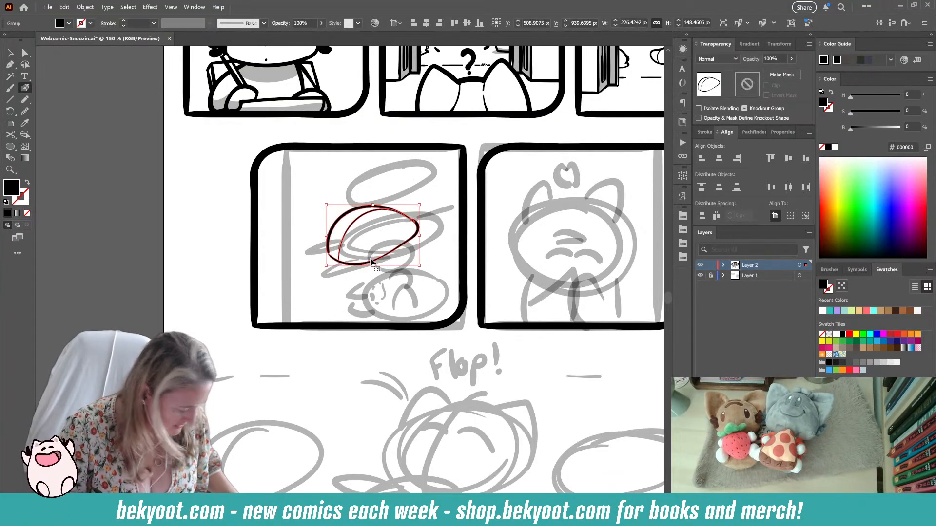
pyautogui.keyDown('ctrl'); pyautogui.doubleClick(418, 231); pyautogui.keyUp('ctrl')
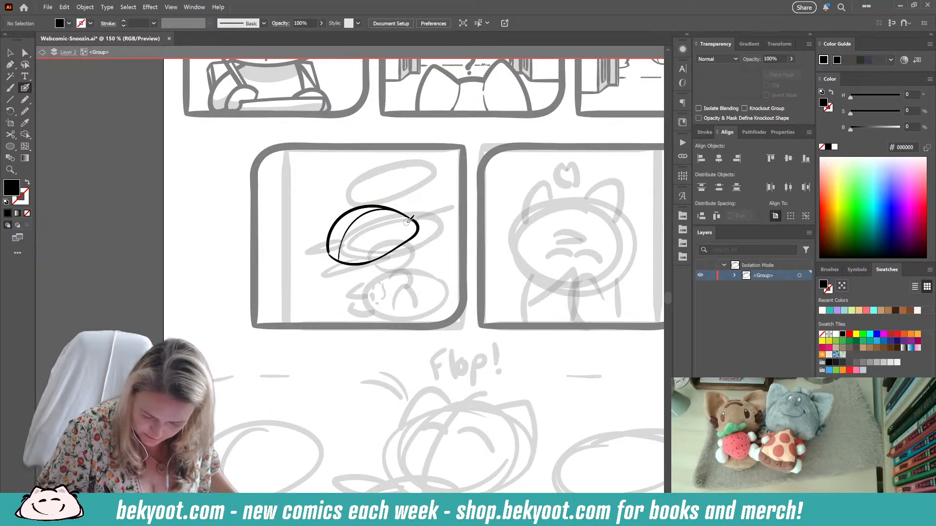
# - Ink the falling character's two outstretched arms and its two round feet around the body
pyautogui.moveTo(408, 218)
pyautogui.mouseDown()
pyautogui.moveTo(455, 233)
pyautogui.moveTo(441, 244)
pyautogui.moveTo(399, 242)
pyautogui.mouseUp()
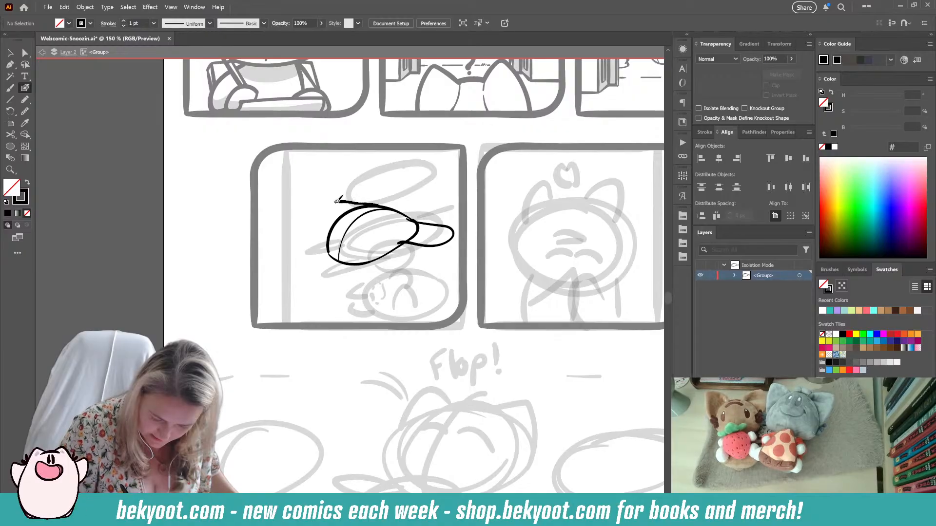
pyautogui.moveTo(336, 201); pyautogui.dragTo(352, 217)
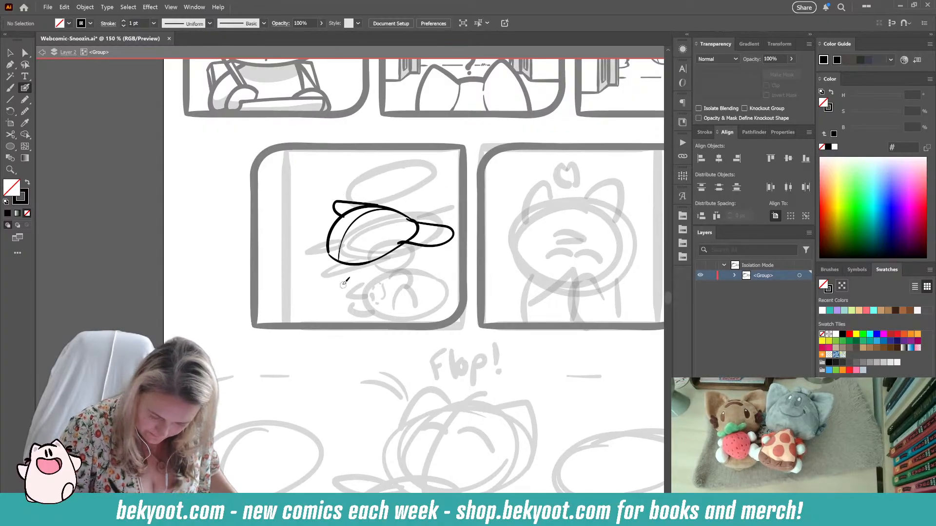
pyautogui.moveTo(302, 263)
pyautogui.mouseDown()
pyautogui.moveTo(291, 240)
pyautogui.moveTo(307, 252)
pyautogui.moveTo(307, 272)
pyautogui.moveTo(332, 250)
pyautogui.moveTo(340, 258)
pyautogui.moveTo(328, 282)
pyautogui.moveTo(321, 272)
pyautogui.moveTo(337, 248)
pyautogui.moveTo(346, 272)
pyautogui.moveTo(325, 283)
pyautogui.mouseUp()
pyautogui.hotkey('ctrl', 'z')
pyautogui.hotkey('ctrl', 'z')
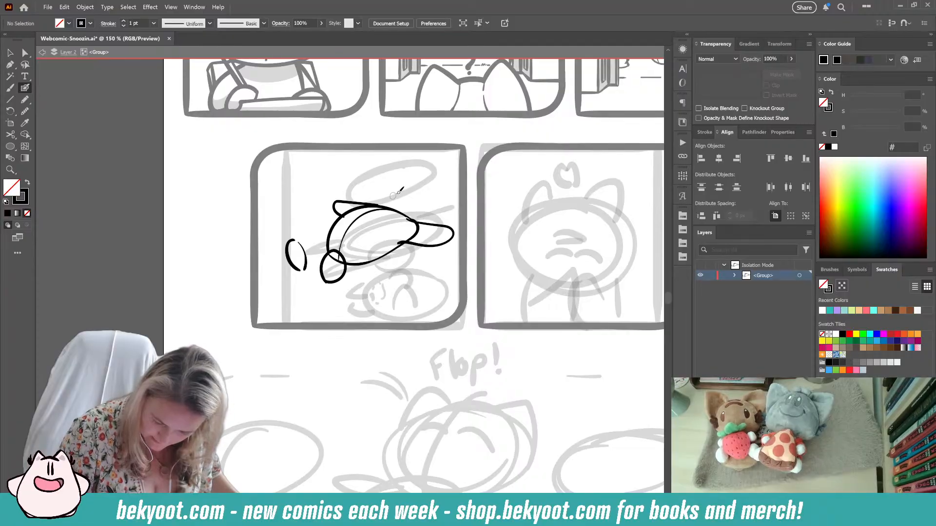
pyautogui.moveTo(423, 185); pyautogui.dragTo(438, 200)
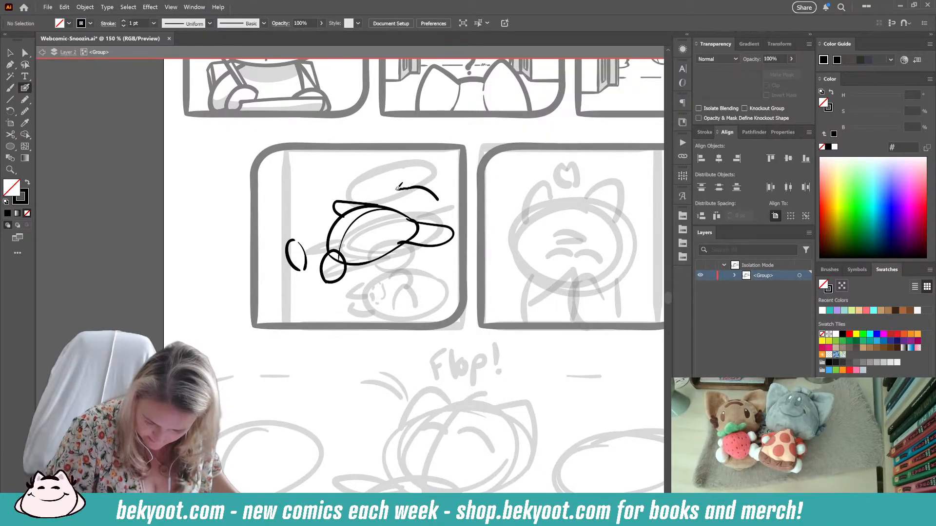
pyautogui.hotkey('ctrl', 'z')
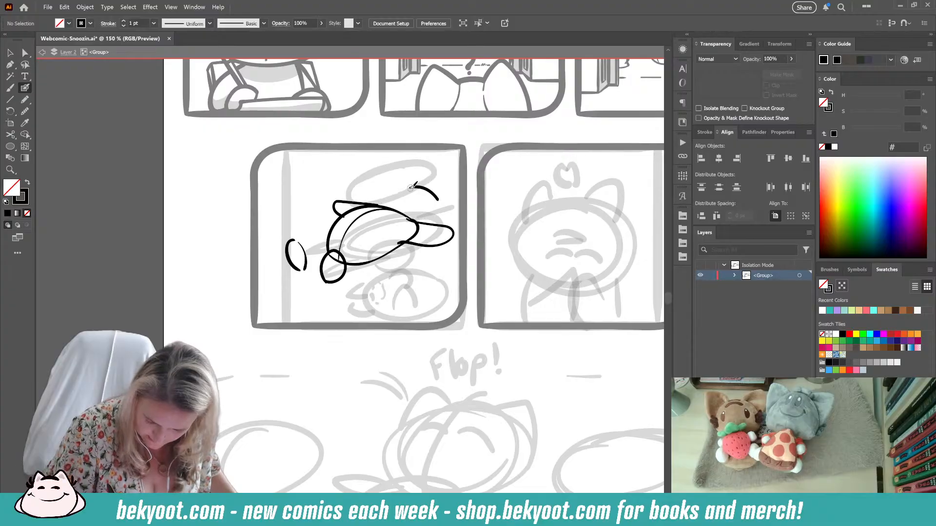
pyautogui.moveTo(412, 179)
pyautogui.mouseDown()
pyautogui.moveTo(389, 194)
pyautogui.moveTo(439, 201)
pyautogui.mouseUp()
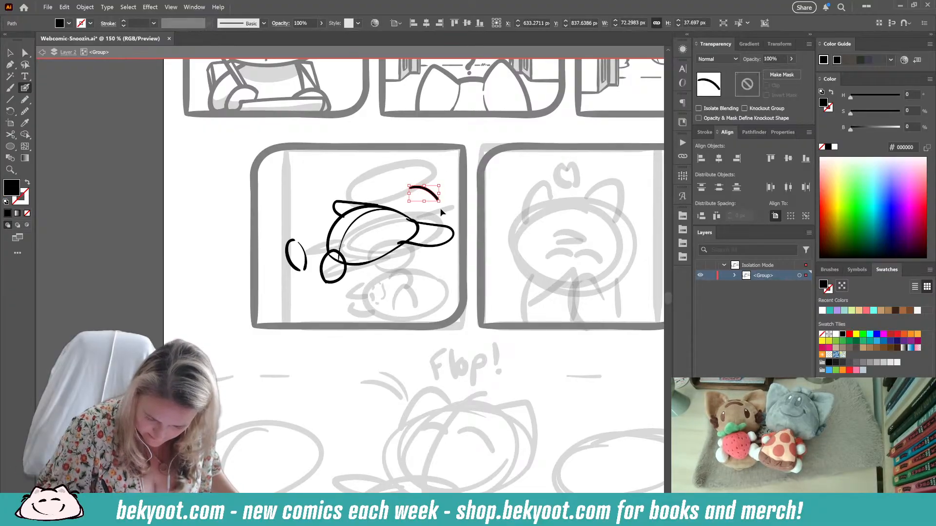
pyautogui.hotkey('ctrl', 'z')
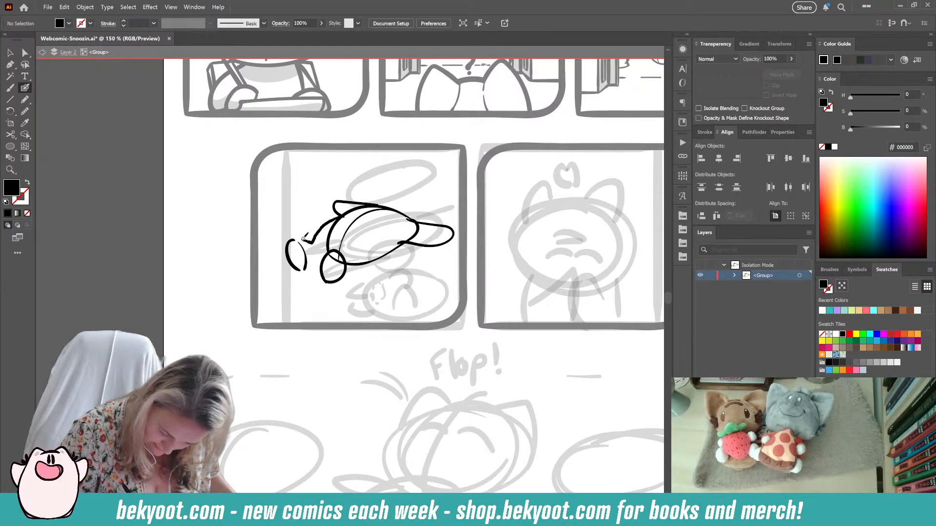
pyautogui.moveTo(303, 239); pyautogui.dragTo(289, 243)
pyautogui.hotkey('shift', 'x')
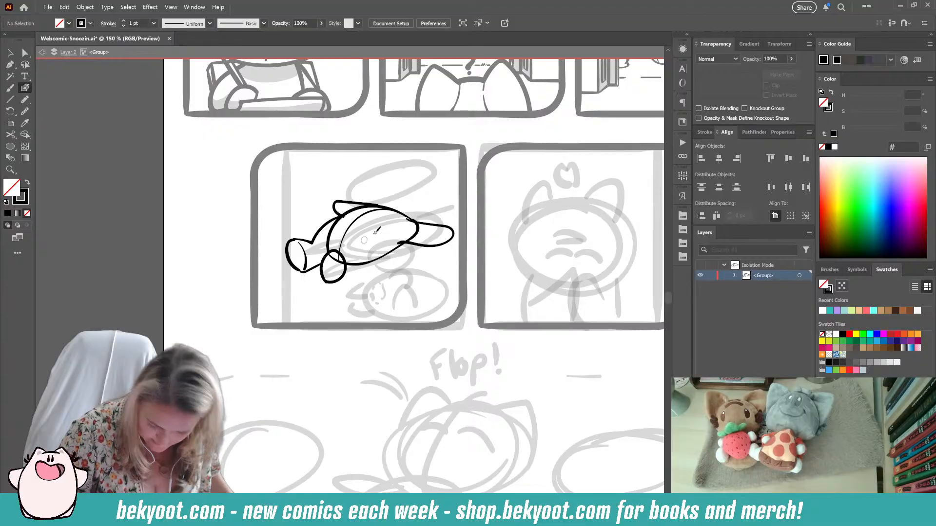
pyautogui.hotkey('ctrl', 'z')
pyautogui.hotkey('shift', 'x')
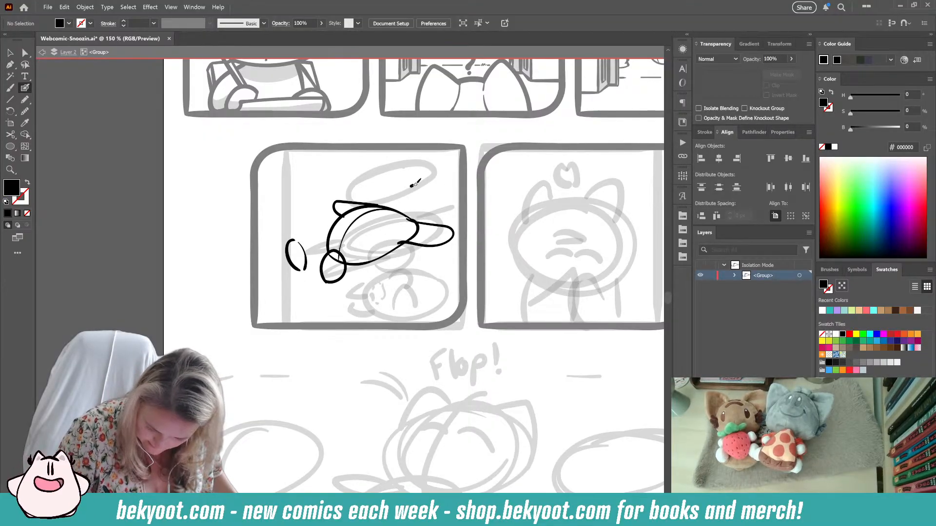
# - Ink the falling character's head with both ears, the hair tuft and the cheek line above the outstretched arm
pyautogui.hotkey('shift', 'x')
pyautogui.moveTo(429, 186)
pyautogui.mouseDown()
pyautogui.moveTo(436, 194)
pyautogui.moveTo(390, 208)
pyautogui.moveTo(435, 188)
pyautogui.mouseUp()
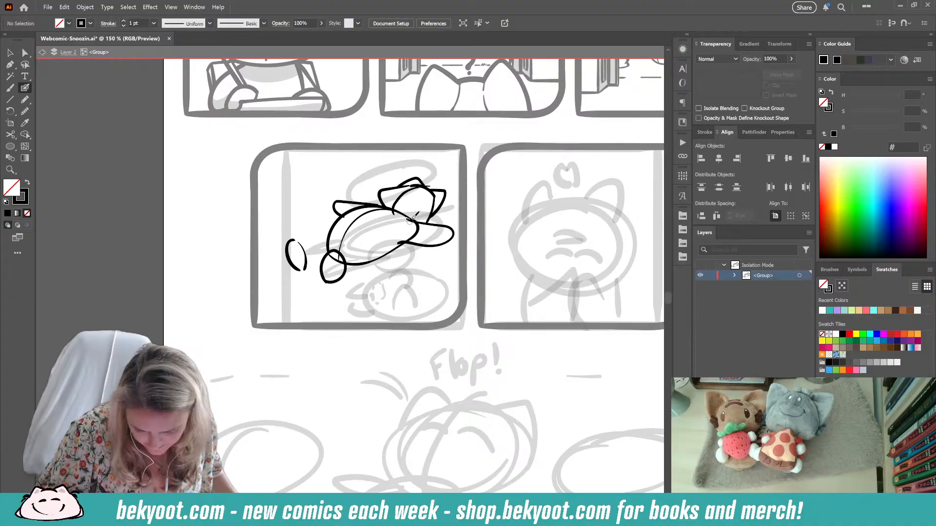
pyautogui.moveTo(420, 183)
pyautogui.mouseDown()
pyautogui.moveTo(401, 193)
pyautogui.moveTo(398, 223)
pyautogui.moveTo(394, 186)
pyautogui.mouseUp()
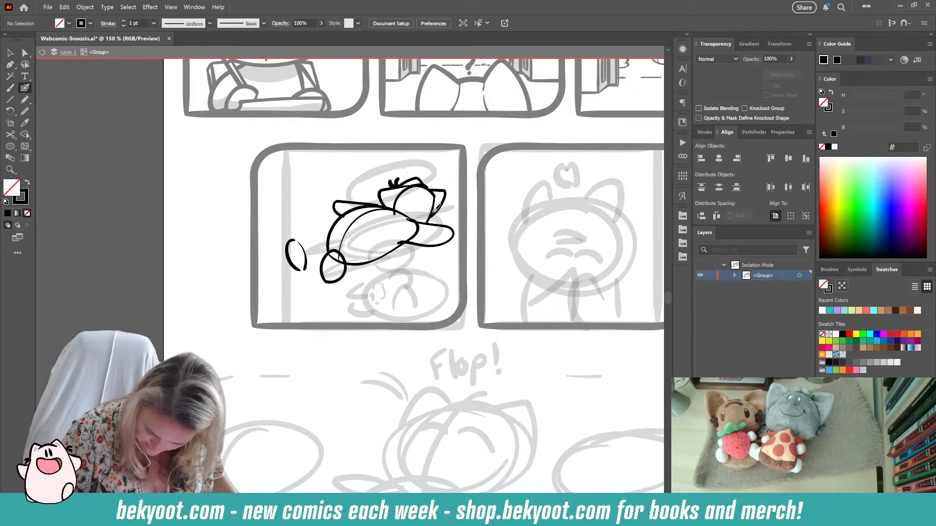
pyautogui.moveTo(441, 209); pyautogui.dragTo(434, 222)
# - Try to smooth the cheek stroke beside the character's outer ear
pyautogui.keyDown('ctrl'); pyautogui.click(435, 197); pyautogui.keyUp('ctrl')
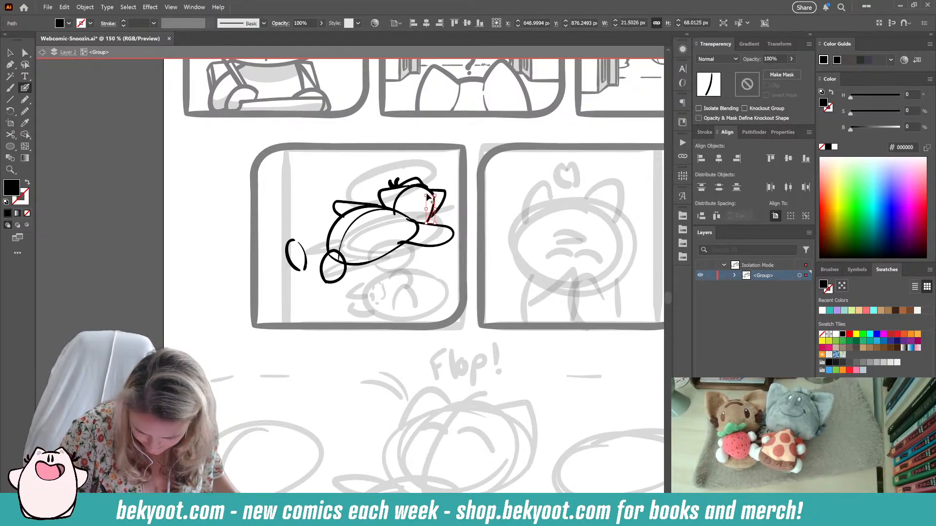
pyautogui.keyDown('ctrl'); pyautogui.click(418, 197); pyautogui.keyUp('ctrl')
pyautogui.keyDown('ctrl'); pyautogui.click(431, 193); pyautogui.keyUp('ctrl')
pyautogui.keyDown('ctrl'); pyautogui.click(416, 203); pyautogui.keyUp('ctrl')
pyautogui.keyDown('ctrl'); pyautogui.click(433, 197); pyautogui.keyUp('ctrl')
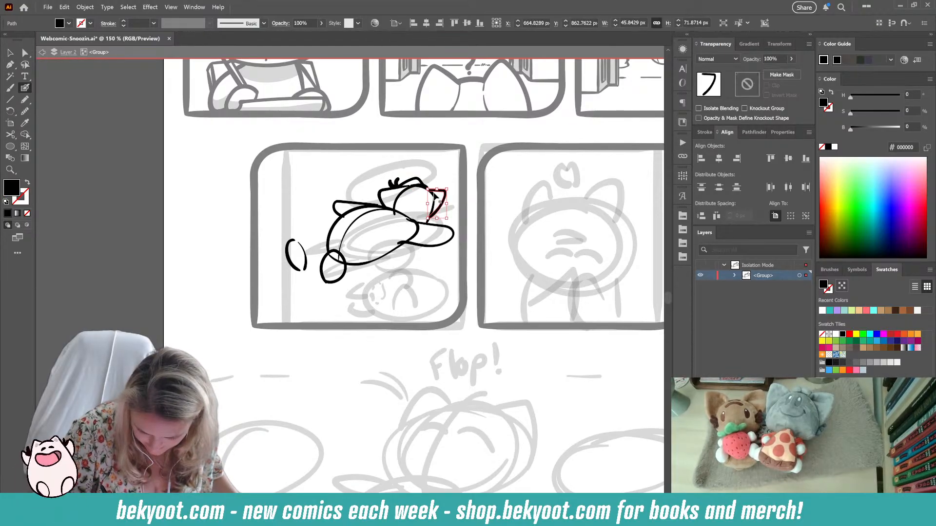
pyautogui.keyDown('ctrl'); pyautogui.click(437, 199); pyautogui.keyUp('ctrl')
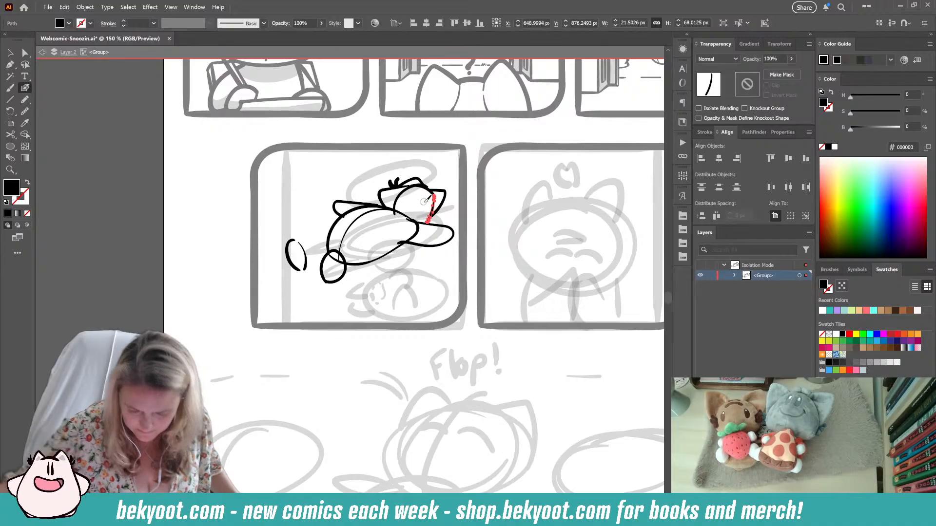
pyautogui.hotkey('ctrl', 'alt', 's')
pyautogui.scroll(-3, 420, 202)
pyautogui.scroll(2, 420, 204)
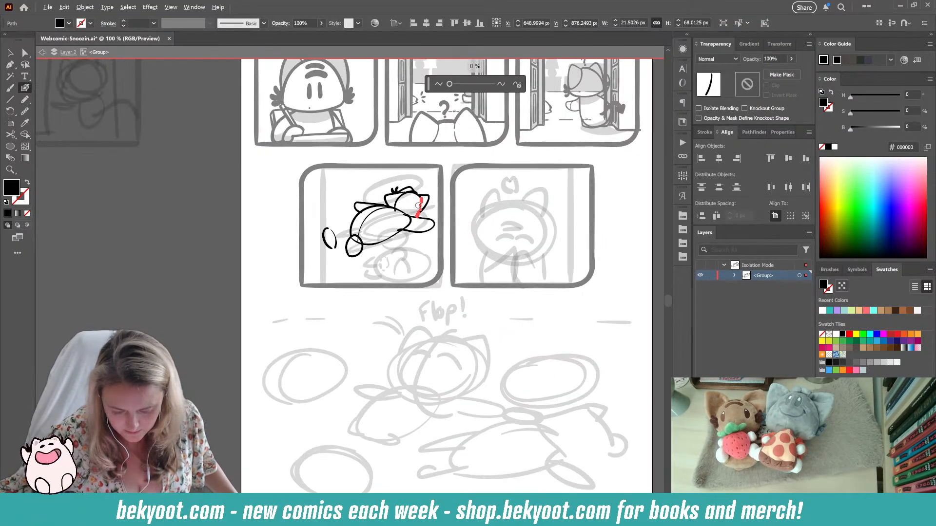
# - Reshape the upper arc of the head outline where it meets the outer ear
pyautogui.scroll(4, 418, 206)
pyautogui.keyDown('ctrl'); pyautogui.click(463, 204); pyautogui.keyUp('ctrl')
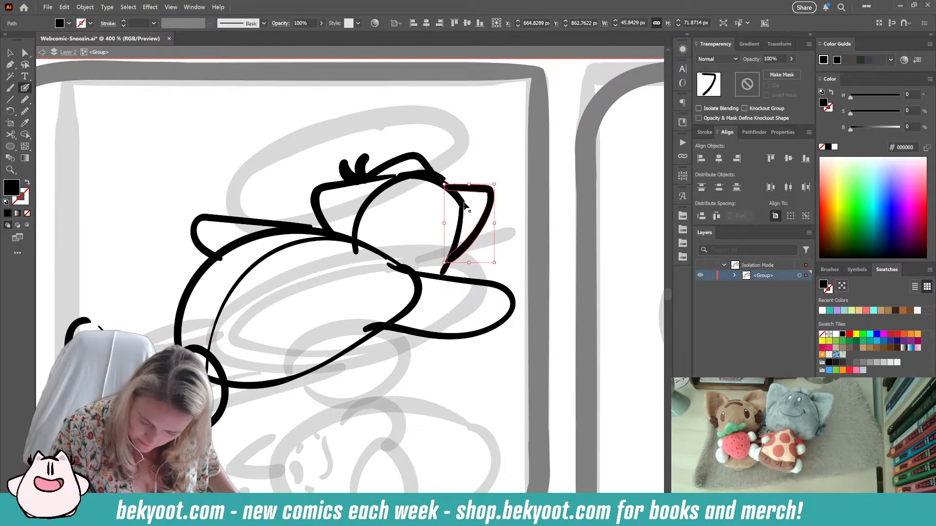
pyautogui.keyDown('ctrl'); pyautogui.click(453, 196); pyautogui.keyUp('ctrl')
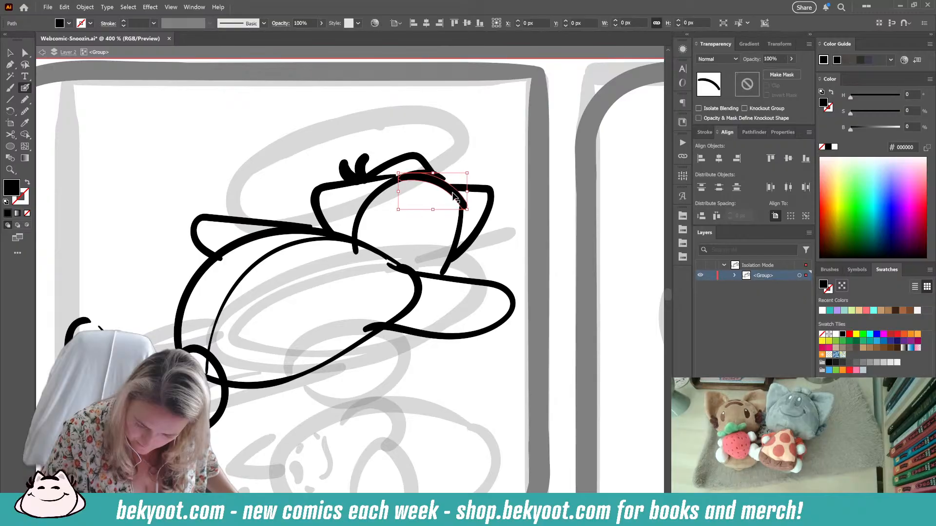
pyautogui.moveTo(454, 197)
pyautogui.mouseDown()
pyautogui.moveTo(467, 188)
pyautogui.moveTo(459, 163)
pyautogui.moveTo(458, 179)
pyautogui.mouseUp()
pyautogui.keyDown('ctrl'); pyautogui.click(438, 176); pyautogui.keyUp('ctrl')
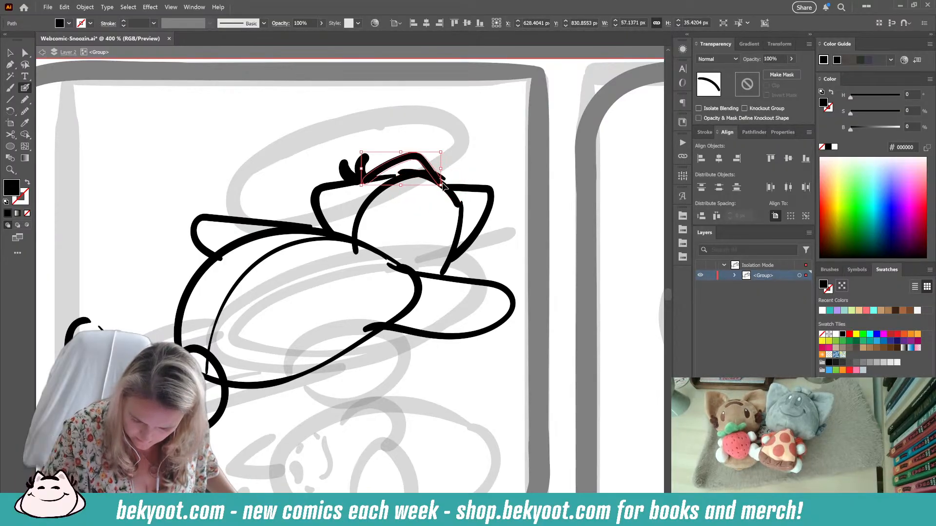
pyautogui.keyDown('ctrl'); pyautogui.click(464, 157); pyautogui.keyUp('ctrl')
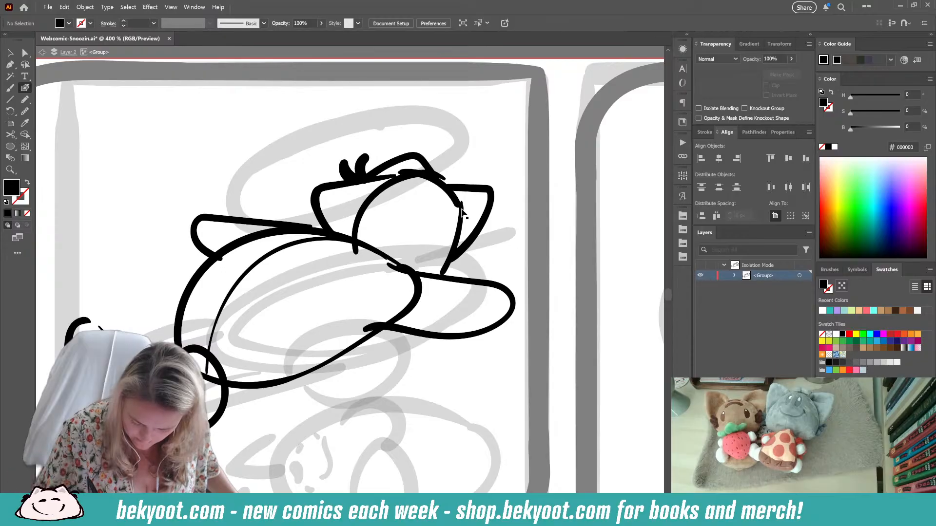
# - Redraw the cheek line below the outer ear and add a solid fur tuft at its side
pyautogui.moveTo(440, 281)
pyautogui.mouseDown()
pyautogui.moveTo(460, 210)
pyautogui.moveTo(473, 213)
pyautogui.mouseUp()
pyautogui.moveTo(459, 244)
pyautogui.mouseDown()
pyautogui.moveTo(480, 249)
pyautogui.moveTo(455, 258)
pyautogui.moveTo(483, 250)
pyautogui.mouseUp()
pyautogui.keyDown('ctrl'); pyautogui.click(471, 263); pyautogui.keyUp('ctrl')
pyautogui.hotkey('ctrl', 'z')
pyautogui.hotkey('ctrl', 'z')
pyautogui.hotkey('ctrl', 'z')
pyautogui.moveTo(451, 254)
pyautogui.mouseDown()
pyautogui.moveTo(472, 251)
pyautogui.moveTo(471, 267)
pyautogui.mouseUp()
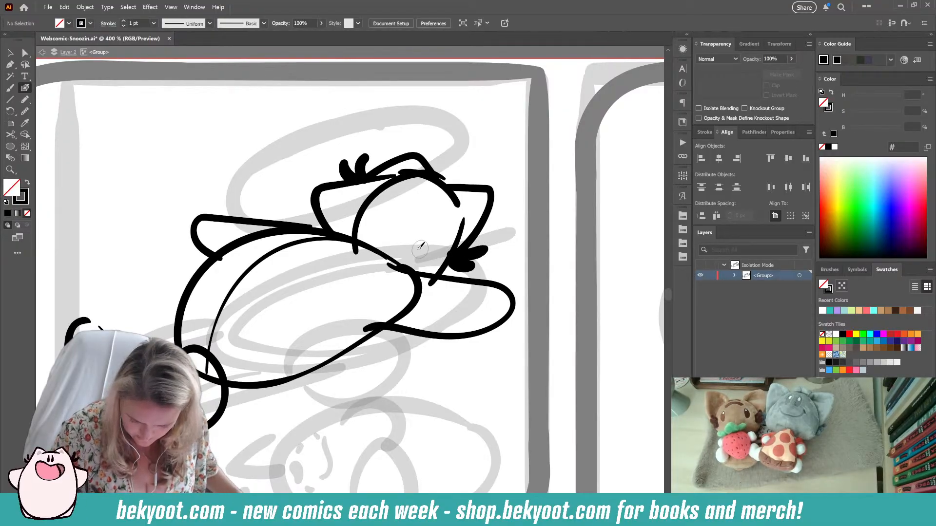
# - Ink the small curved facial features on the character's head and a short mark inside the ear nearest the back arm
pyautogui.moveTo(373, 181)
pyautogui.mouseDown()
pyautogui.moveTo(424, 192)
pyautogui.moveTo(431, 206)
pyautogui.moveTo(411, 189)
pyautogui.moveTo(428, 200)
pyautogui.mouseUp()
pyautogui.hotkey('ctrl', 'z')
pyautogui.hotkey('ctrl', 'z')
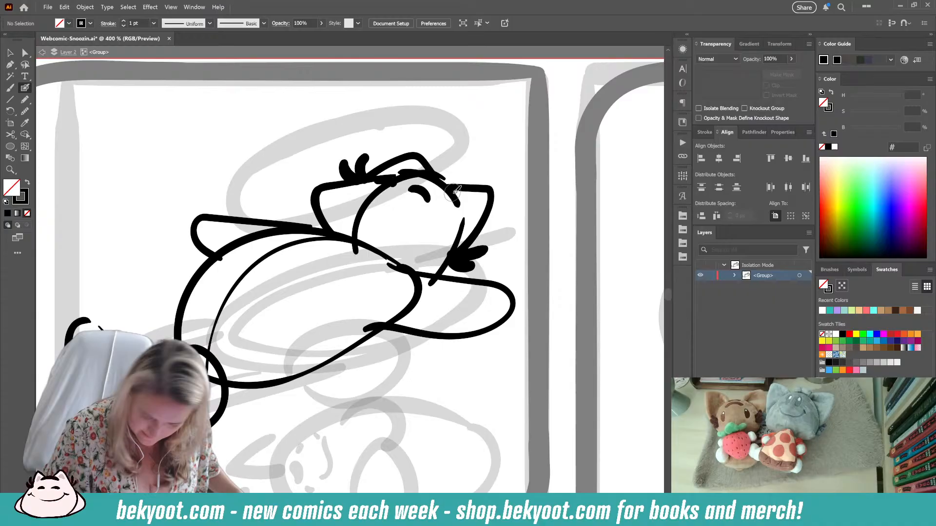
pyautogui.keyDown('ctrl'); pyautogui.click(390, 183); pyautogui.keyUp('ctrl')
pyautogui.keyDown('ctrl'); pyautogui.click(409, 223); pyautogui.keyUp('ctrl')
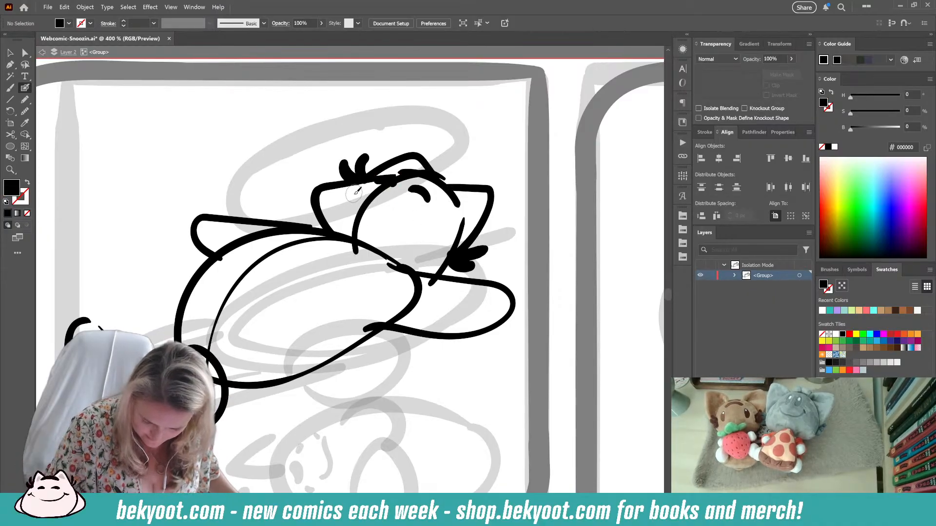
pyautogui.hotkey('shift', 'x')
pyautogui.moveTo(371, 203)
pyautogui.mouseDown()
pyautogui.moveTo(425, 212)
pyautogui.moveTo(432, 269)
pyautogui.mouseUp()
pyautogui.moveTo(323, 190); pyautogui.dragTo(355, 193)
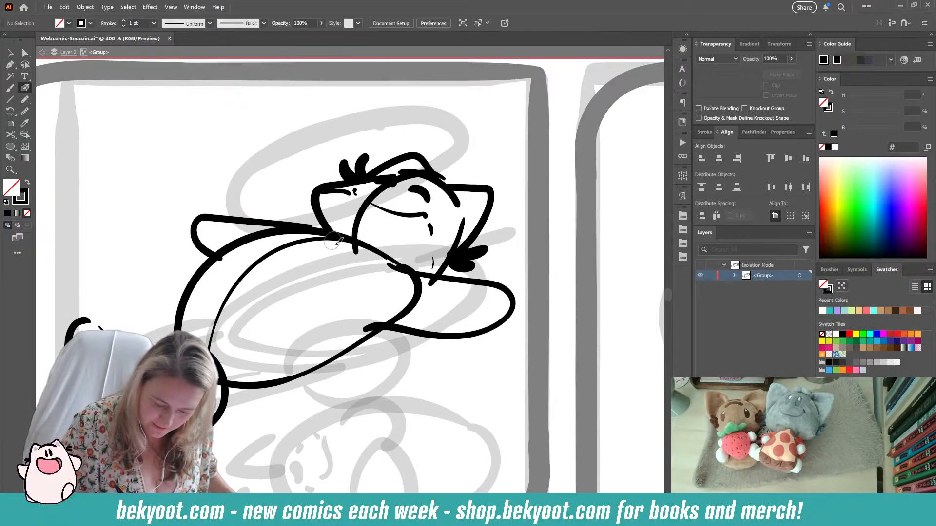
pyautogui.hotkey('ctrl', 'z')
pyautogui.moveTo(322, 192)
pyautogui.mouseDown()
pyautogui.moveTo(407, 187)
pyautogui.moveTo(442, 213)
pyautogui.moveTo(450, 271)
pyautogui.moveTo(430, 286)
pyautogui.mouseUp()
pyautogui.hotkey('ctrl', 'z')
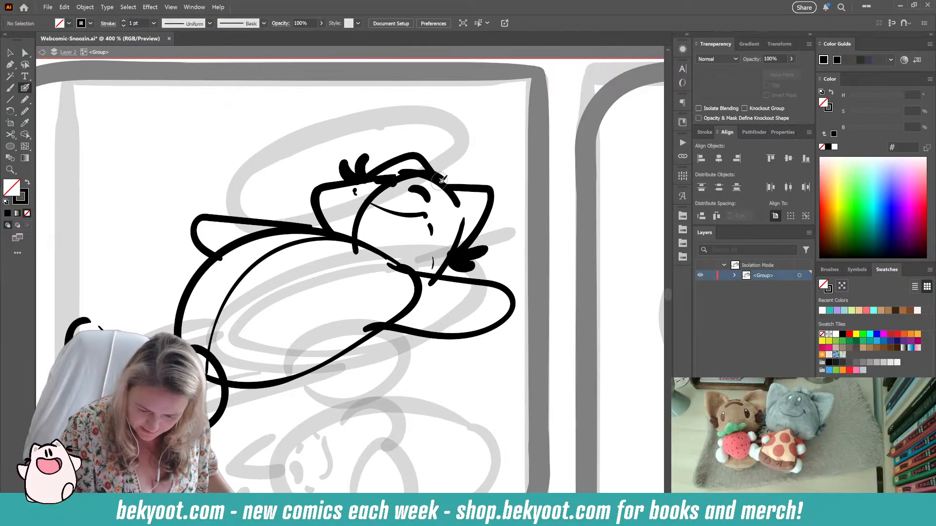
pyautogui.moveTo(436, 182)
pyautogui.mouseDown()
pyautogui.moveTo(374, 230)
pyautogui.moveTo(376, 248)
pyautogui.moveTo(452, 210)
pyautogui.moveTo(420, 272)
pyautogui.moveTo(464, 220)
pyautogui.moveTo(460, 275)
pyautogui.mouseUp()
pyautogui.hotkey('ctrl', 'z')
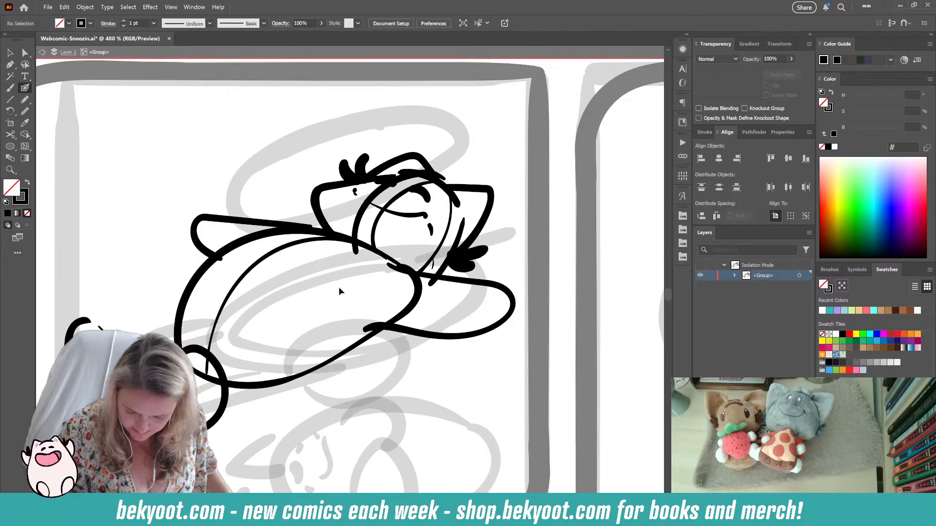
pyautogui.hotkey('ctrl', 'z')
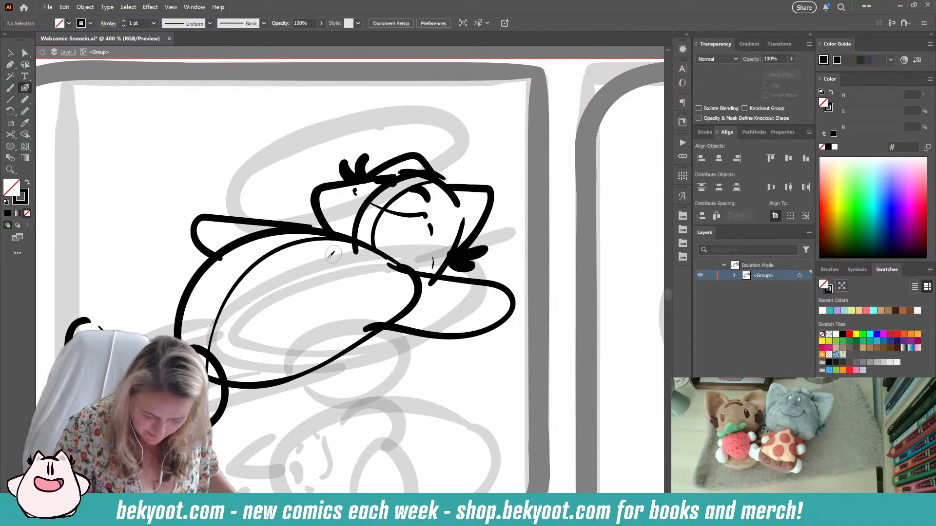
pyautogui.hotkey('ctrl', 'z')
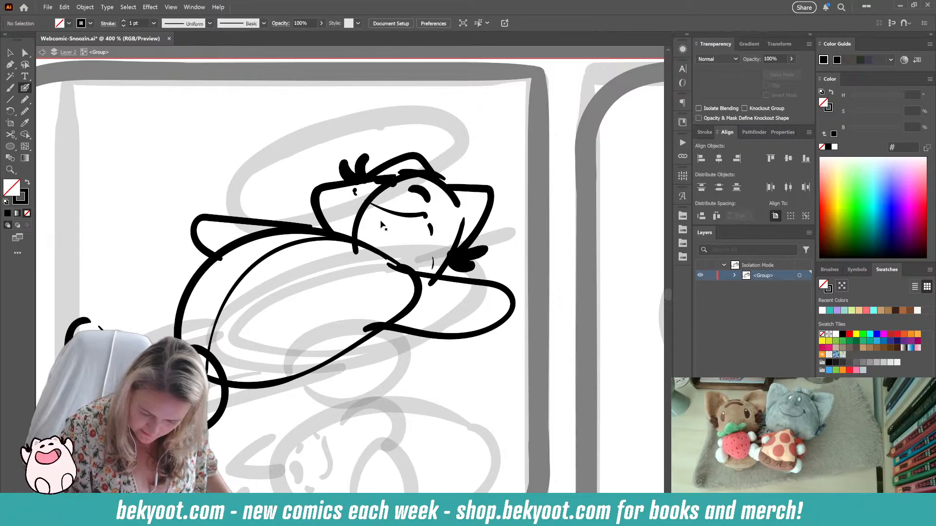
# - Replace the angular head outline beside the back arm with a rounded cheek curve and stretch it slightly outward
pyautogui.moveTo(331, 228); pyautogui.dragTo(333, 201)
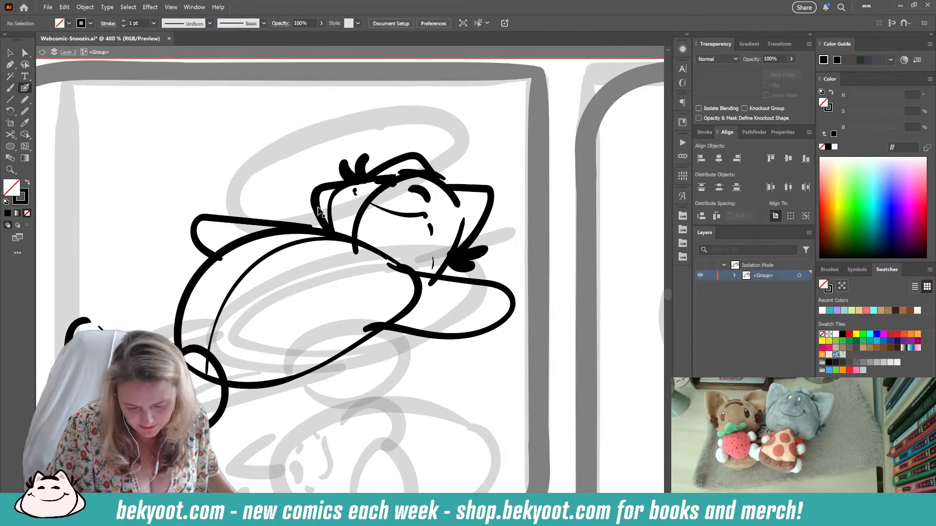
pyautogui.keyDown('ctrl'); pyautogui.click(319, 212); pyautogui.keyUp('ctrl')
pyautogui.press('Delete')
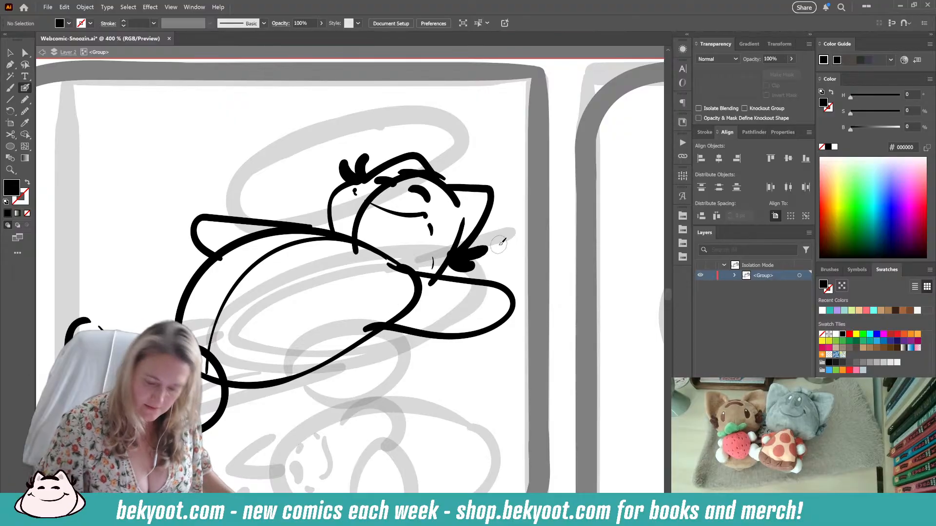
pyautogui.keyDown('ctrl'); pyautogui.click(330, 212); pyautogui.keyUp('ctrl')
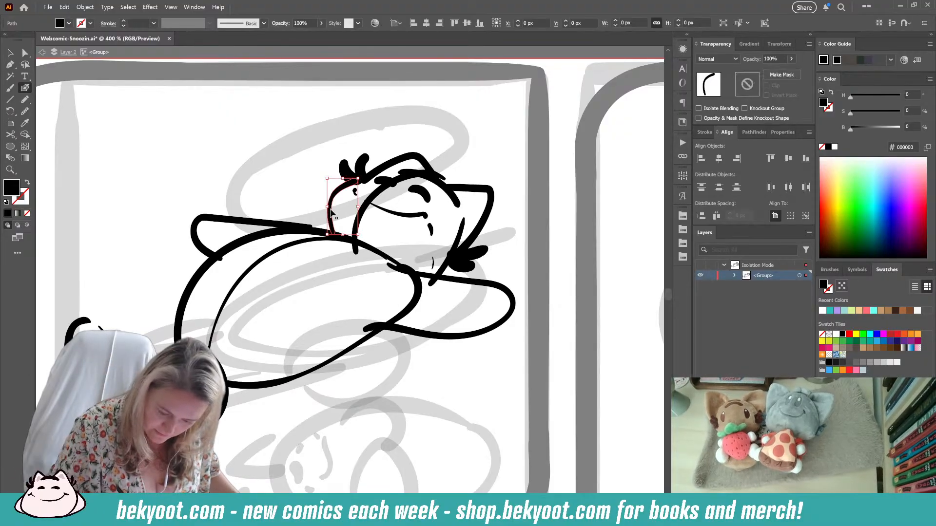
pyautogui.moveTo(342, 179); pyautogui.dragTo(321, 209)
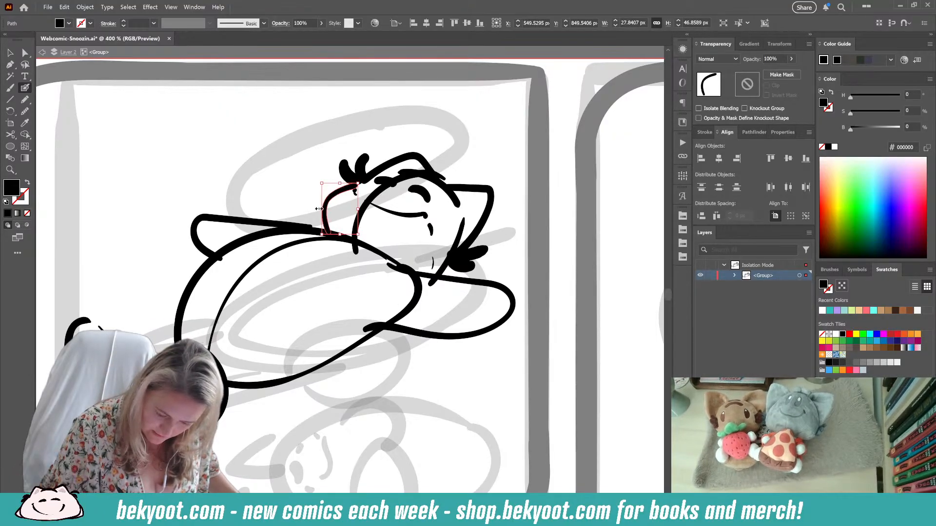
pyautogui.keyDown('ctrl'); pyautogui.click(295, 332); pyautogui.keyUp('ctrl')
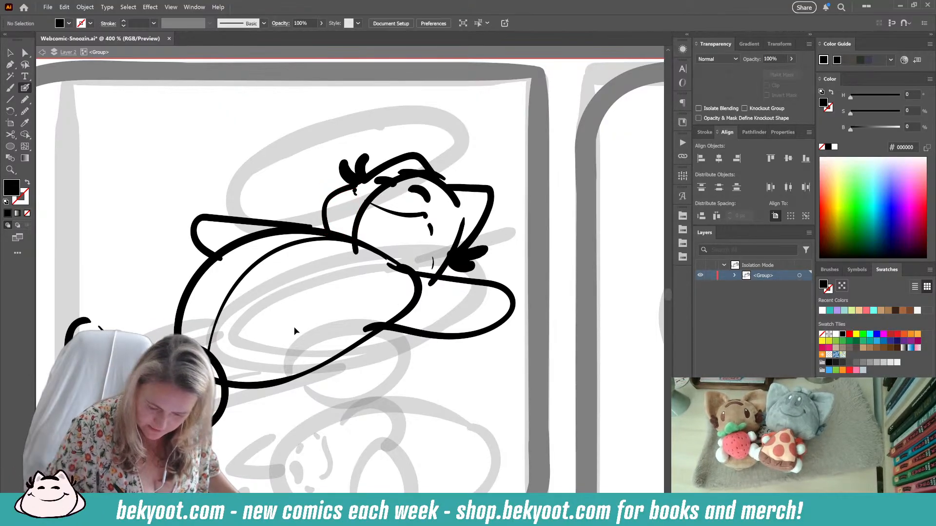
# - Redraw the upper head line from the rounded cheek to the top of the head and delete the old pieces
pyautogui.keyDown('ctrl'); pyautogui.click(386, 183); pyautogui.keyUp('ctrl')
pyautogui.press('Delete')
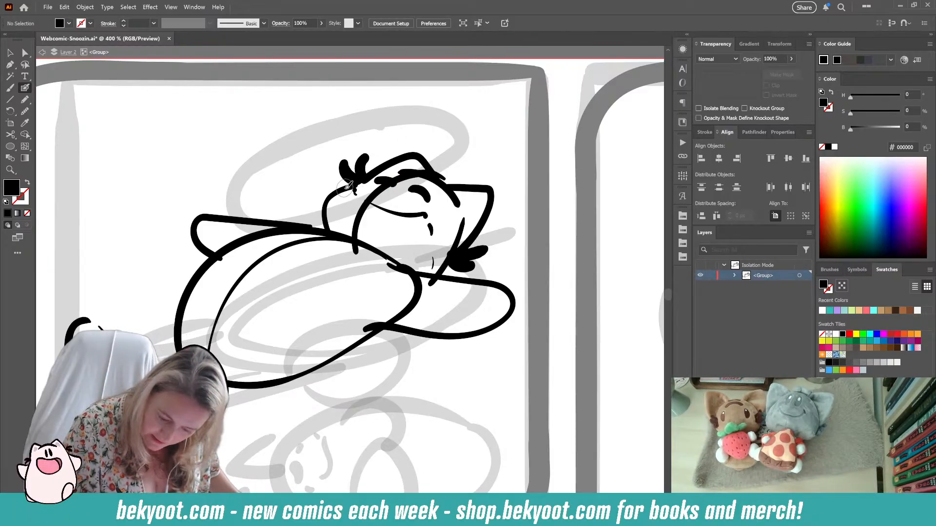
pyautogui.moveTo(354, 188); pyautogui.dragTo(429, 172)
pyautogui.hotkey('shift', 'x')
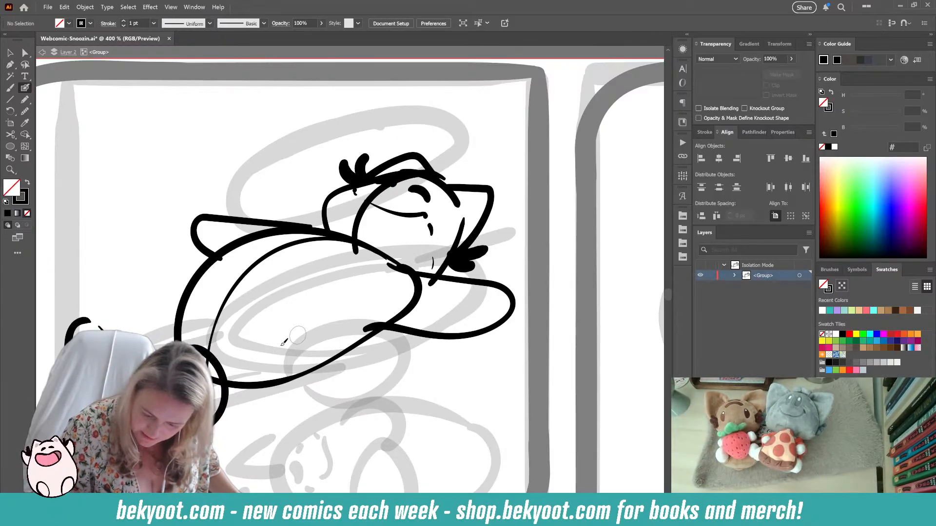
pyautogui.keyDown('ctrl'); pyautogui.click(393, 186); pyautogui.keyUp('ctrl')
pyautogui.press('Delete')
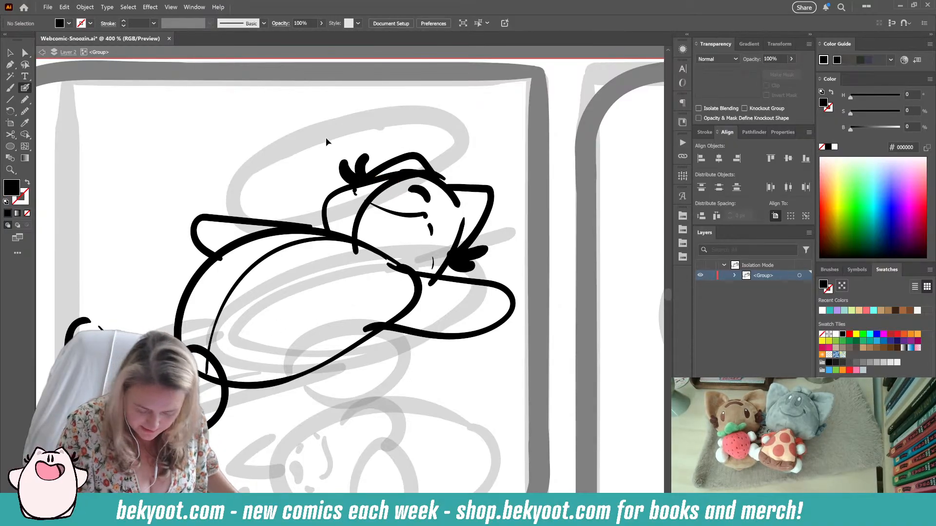
# - Replace the short mark at the end of the character's smile with a newly inked one
pyautogui.click(424, 215)
pyautogui.press('Delete')
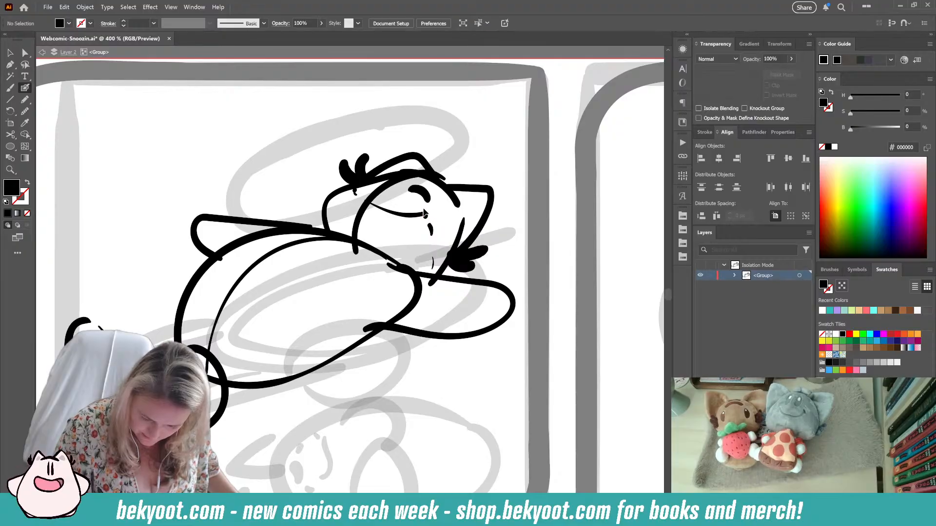
pyautogui.moveTo(422, 210); pyautogui.dragTo(427, 219)
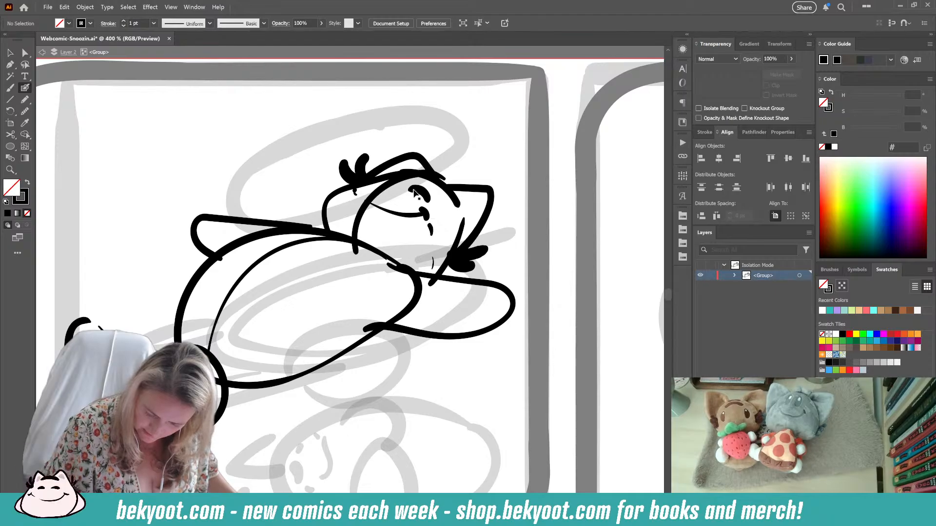
# - Slightly smooth the solid fur tufts on both sides of the character's head
pyautogui.moveTo(439, 181); pyautogui.dragTo(355, 252)
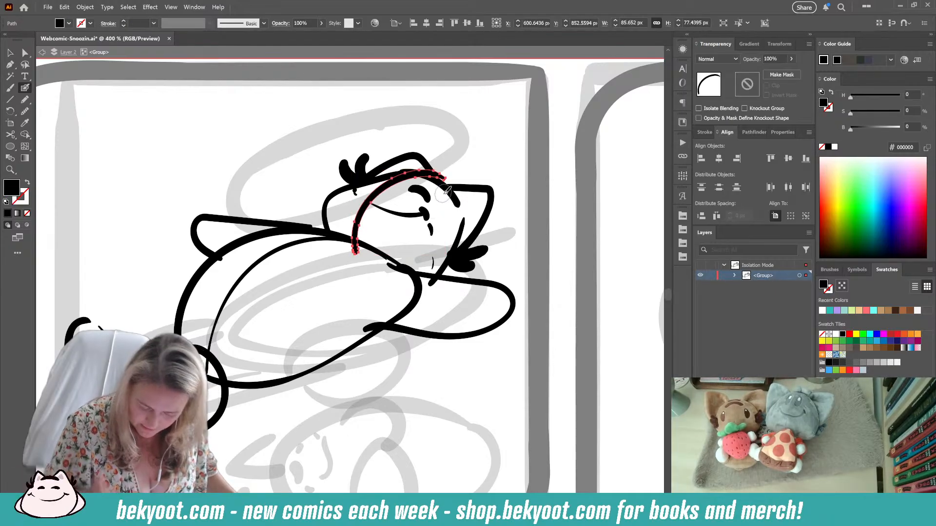
pyautogui.moveTo(330, 146); pyautogui.dragTo(363, 168)
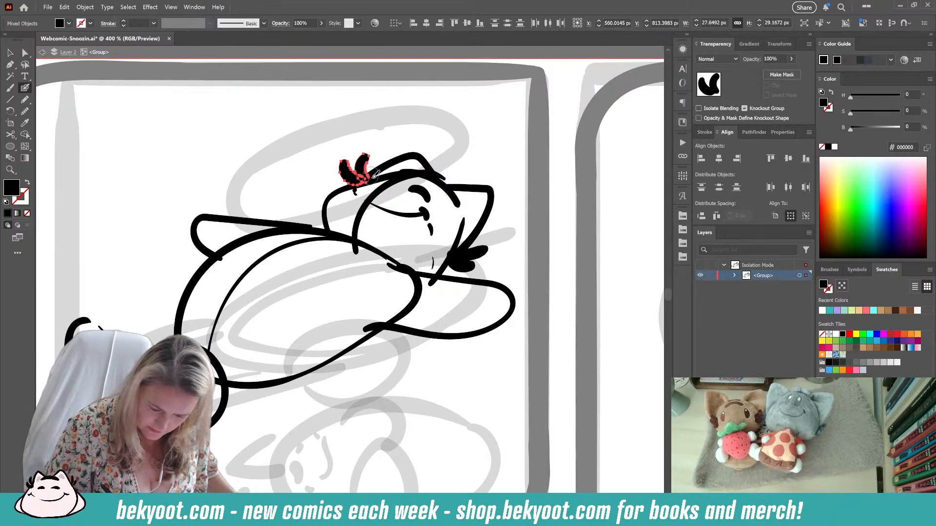
pyautogui.hotkey('ctrl', 'alt', 's')
pyautogui.moveTo(450, 85); pyautogui.dragTo(454, 87)
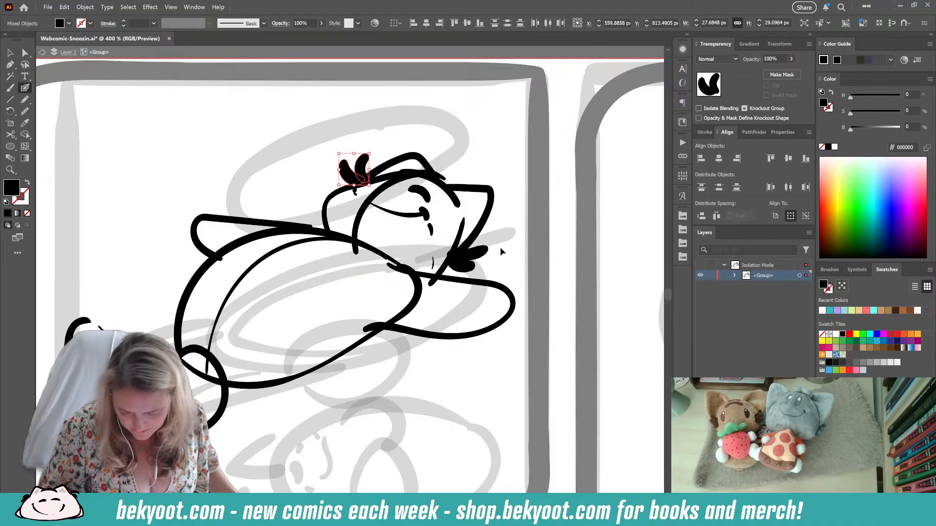
pyautogui.moveTo(500, 248); pyautogui.dragTo(471, 268)
pyautogui.hotkey('ctrl', 'alt', 's')
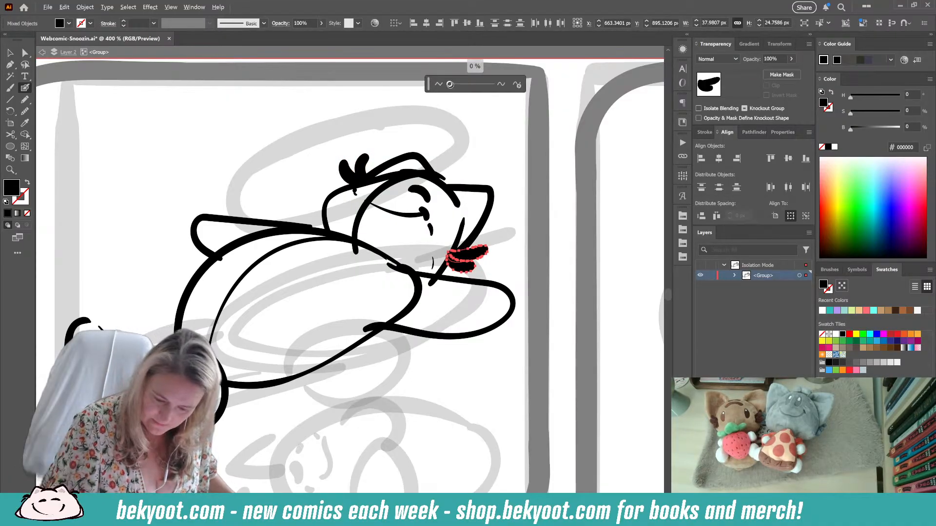
pyautogui.moveTo(450, 85); pyautogui.dragTo(454, 85)
pyautogui.keyDown('ctrl'); pyautogui.click(466, 125); pyautogui.keyUp('ctrl')
# - Delete the long arc running from the top of the head down across the face to the chest
pyautogui.keyDown('ctrl'); pyautogui.click(364, 212); pyautogui.keyUp('ctrl')
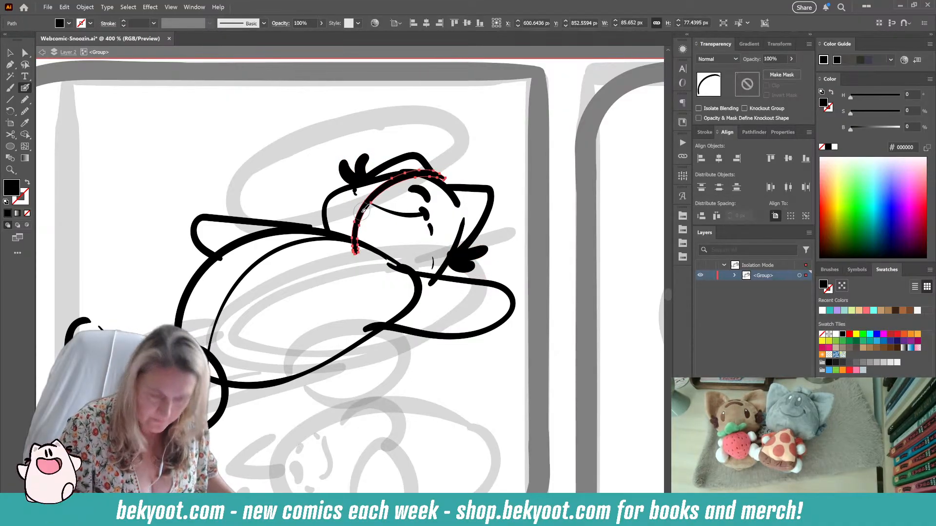
pyautogui.hotkey('ctrl', 'shift', 'a')
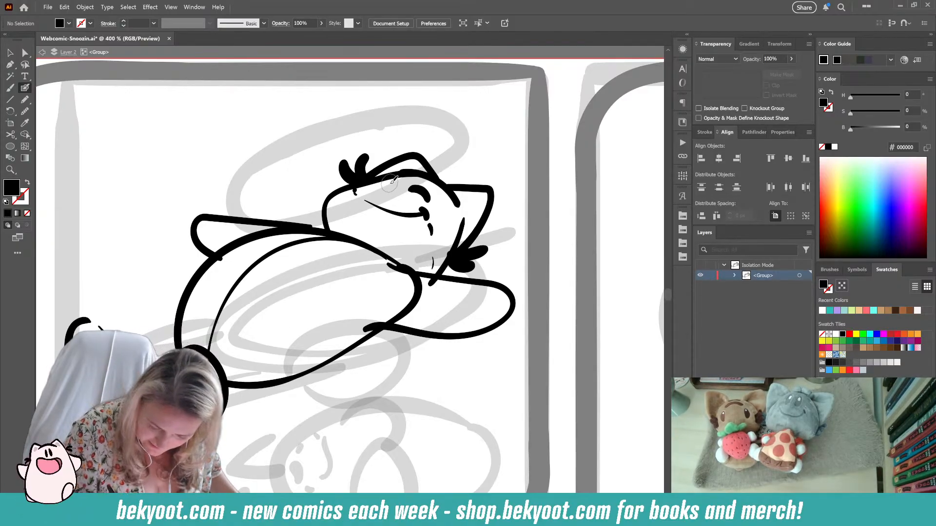
pyautogui.hotkey('shift', 'x')
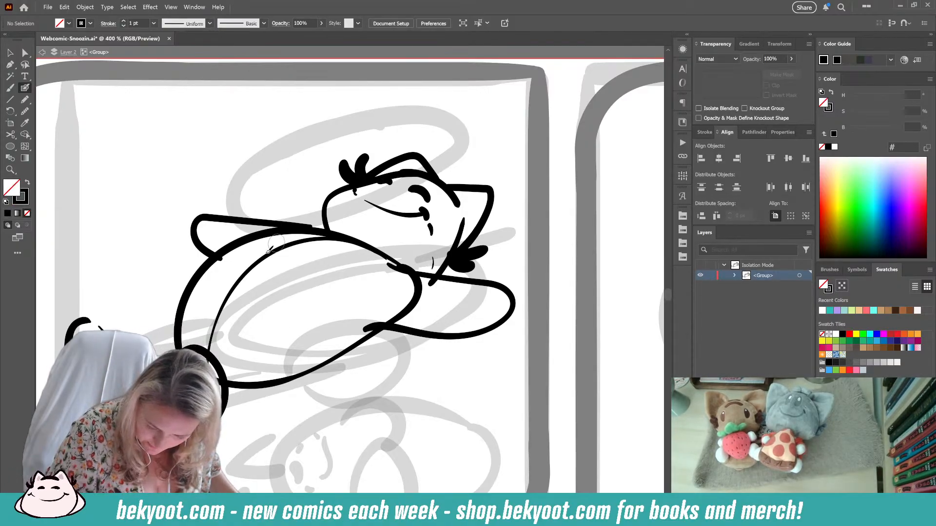
# - Rotate and shorten the upper head arc beside the outer ear so it fits the head line
pyautogui.click(411, 176)
pyautogui.moveTo(418, 170); pyautogui.dragTo(400, 188)
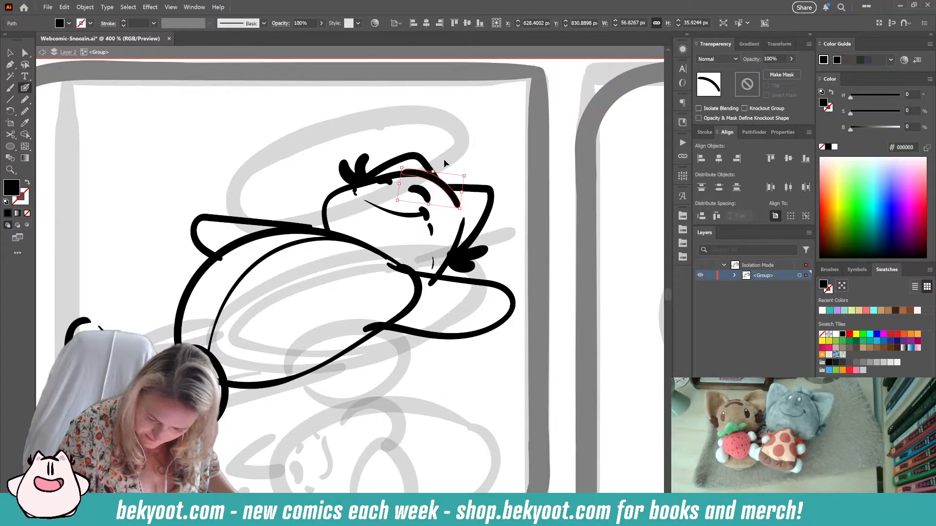
pyautogui.keyDown('ctrl'); pyautogui.click(444, 166); pyautogui.keyUp('ctrl')
pyautogui.keyDown('ctrl'); pyautogui.click(431, 170); pyautogui.keyUp('ctrl')
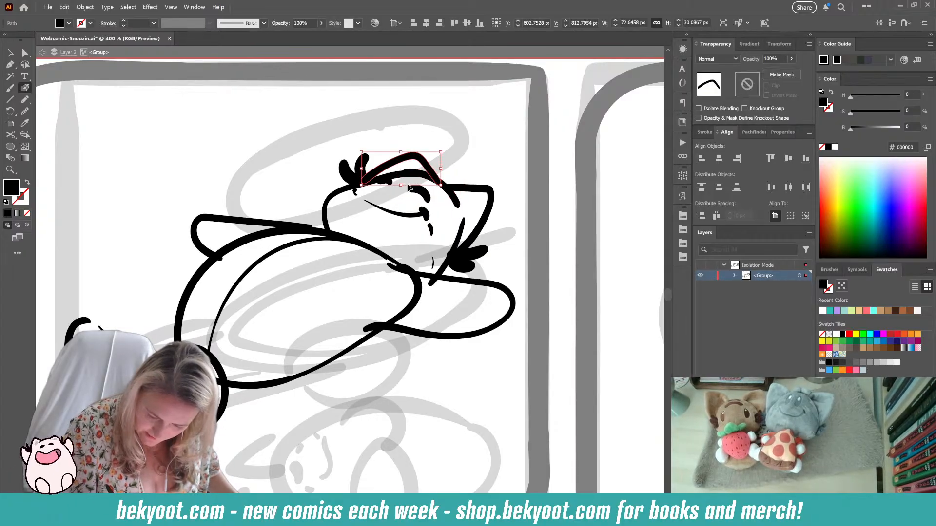
pyautogui.keyDown('ctrl'); pyautogui.click(418, 174); pyautogui.keyUp('ctrl')
pyautogui.keyDown('ctrl'); pyautogui.click(459, 209); pyautogui.keyUp('ctrl')
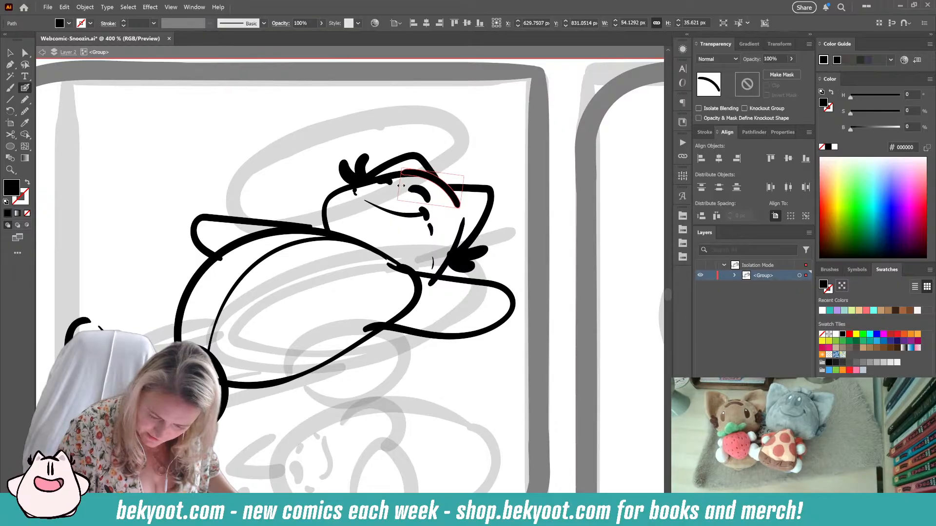
pyautogui.moveTo(401, 185); pyautogui.dragTo(403, 187)
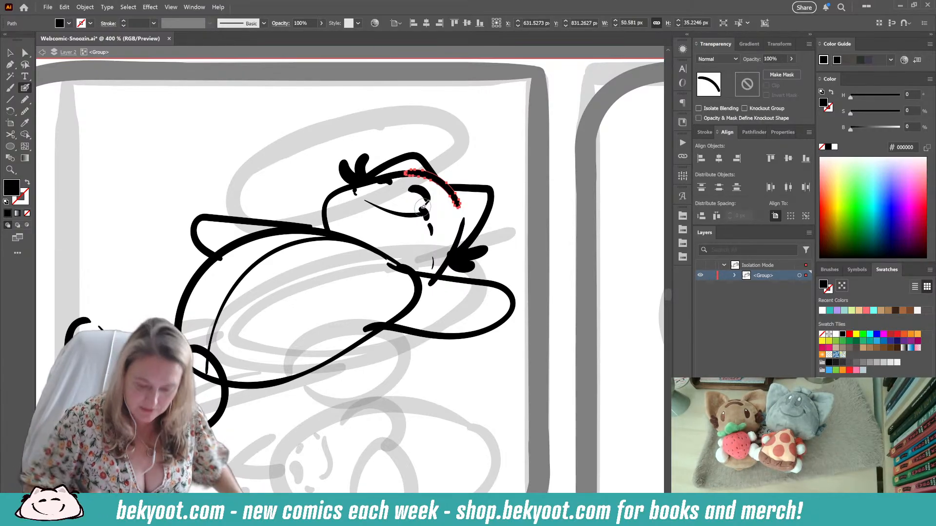
pyautogui.keyDown('ctrl'); pyautogui.click(480, 163); pyautogui.keyUp('ctrl')
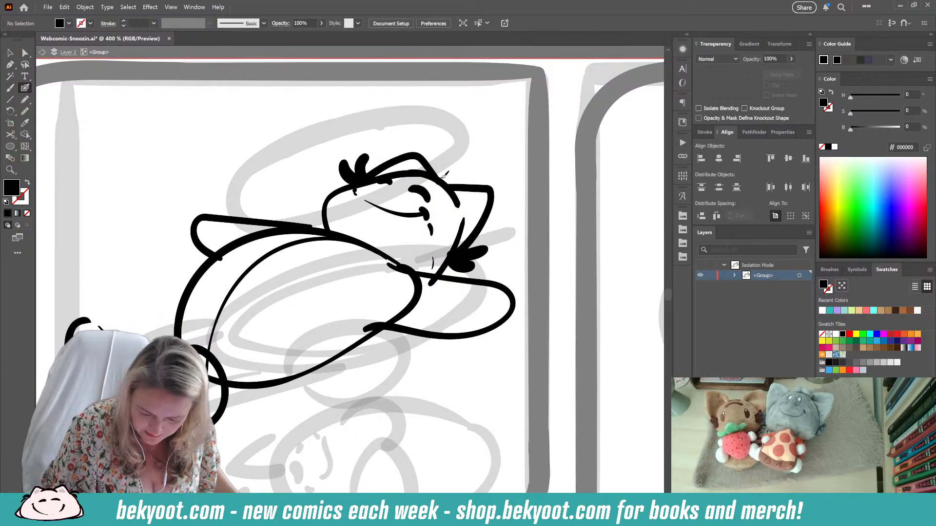
# - Ink a new rounded face line curving from the upper head arc down to the body outline
pyautogui.hotkey('shift', 'x')
pyautogui.moveTo(413, 178); pyautogui.dragTo(369, 253)
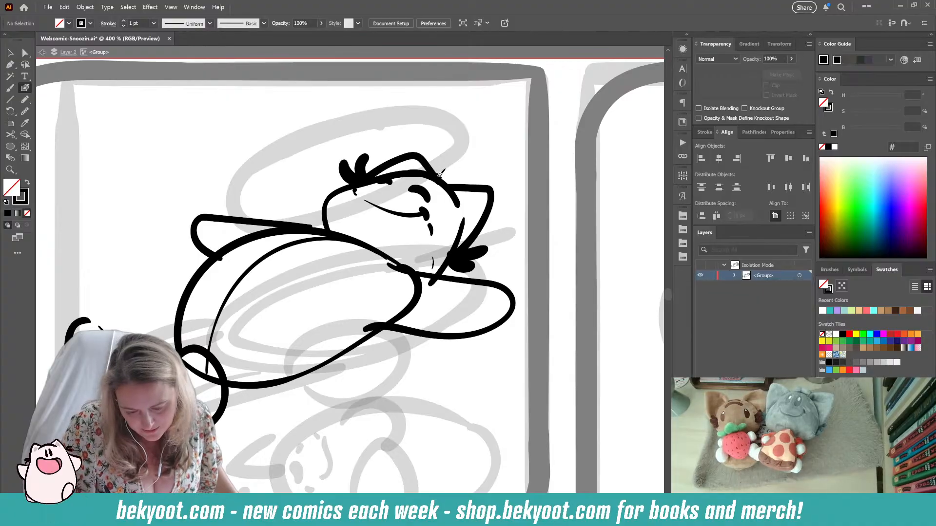
pyautogui.moveTo(364, 198); pyautogui.dragTo(359, 217)
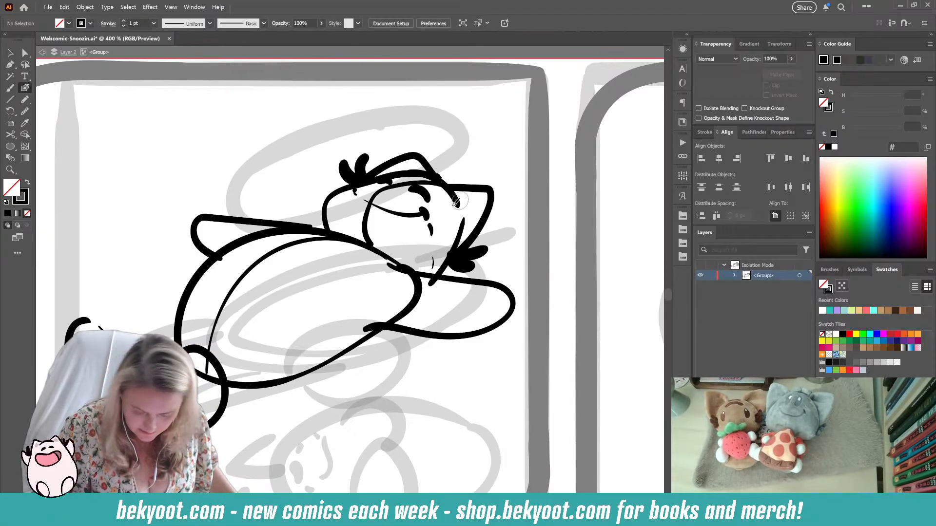
# - Delete the smile line, the small marks on the face and the short mark beside the rounded cheek
pyautogui.moveTo(388, 183); pyautogui.dragTo(357, 194)
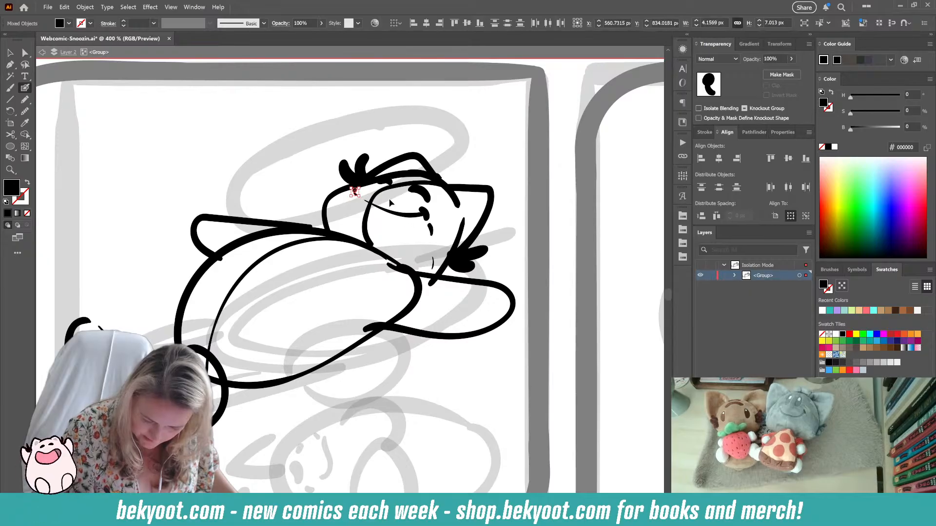
pyautogui.moveTo(411, 222); pyautogui.dragTo(431, 219)
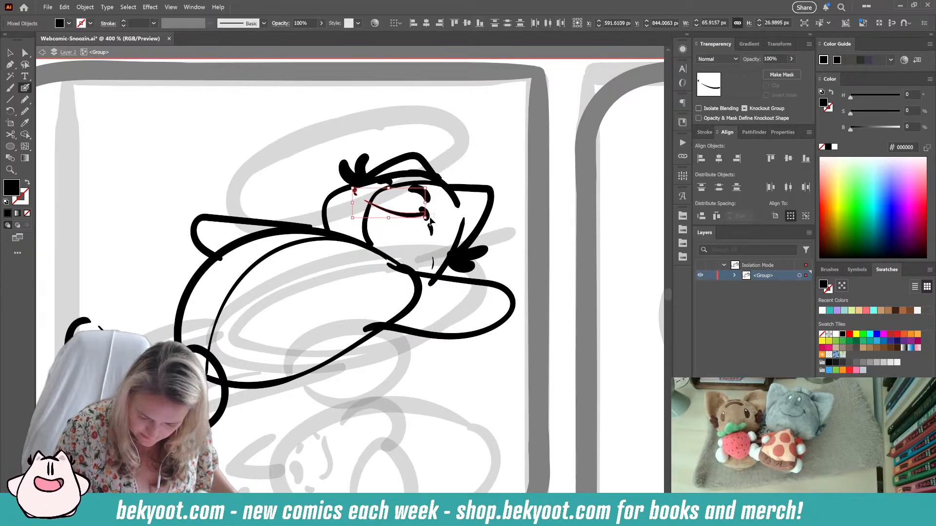
pyautogui.press('Delete')
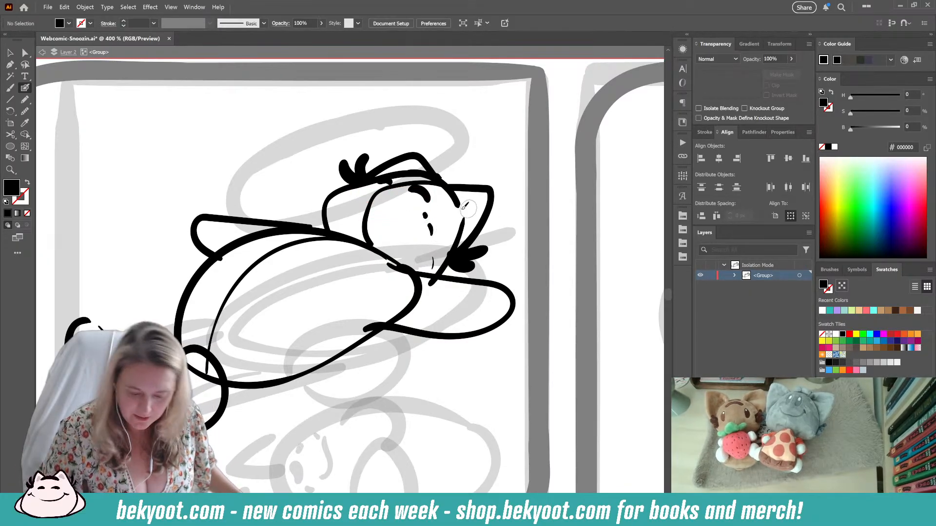
pyautogui.keyDown('ctrl'); pyautogui.click(432, 264); pyautogui.keyUp('ctrl')
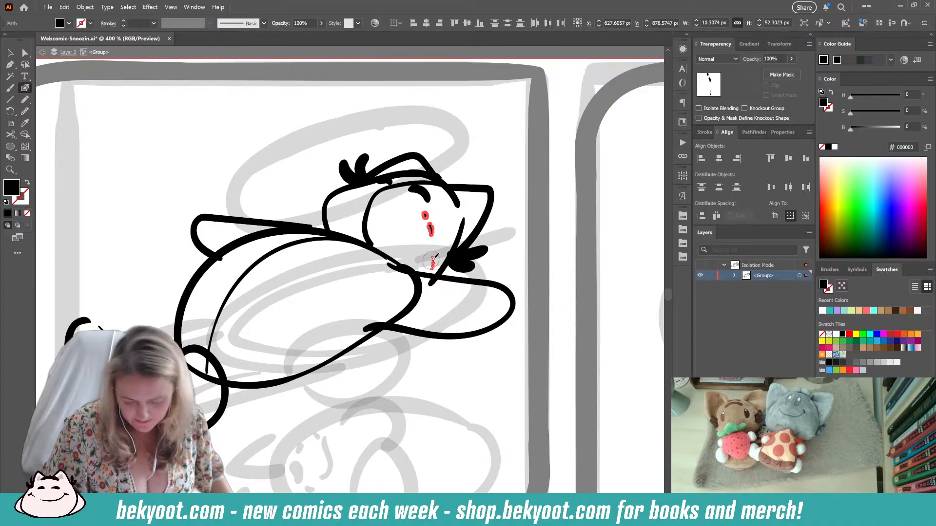
pyautogui.press('Delete')
# - Scale the upper and lower body outline strokes together down to about 208 by 137 px
pyautogui.keyDown('ctrl'); pyautogui.click(182, 318); pyautogui.keyUp('ctrl')
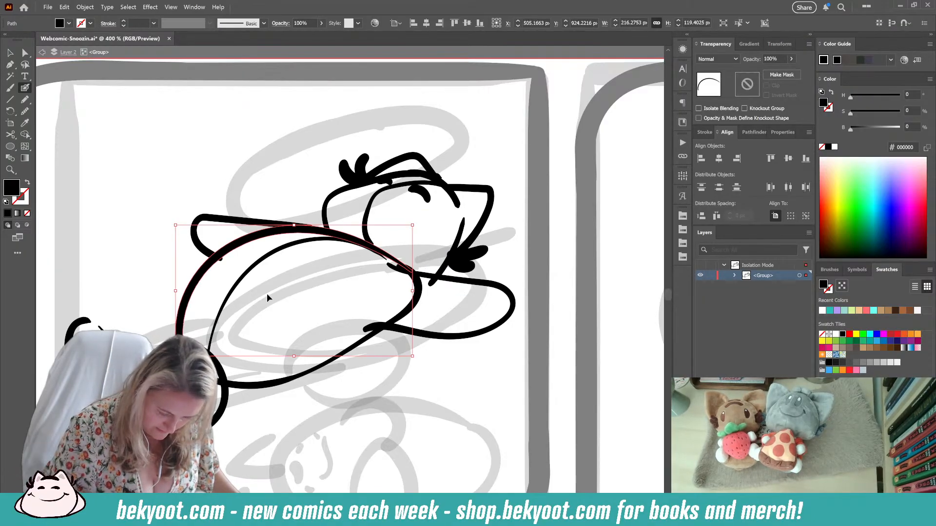
pyautogui.keyDown('ctrl'); pyautogui.keyDown('shift'); pyautogui.click(260, 389); pyautogui.keyUp('shift'); pyautogui.keyUp('ctrl')
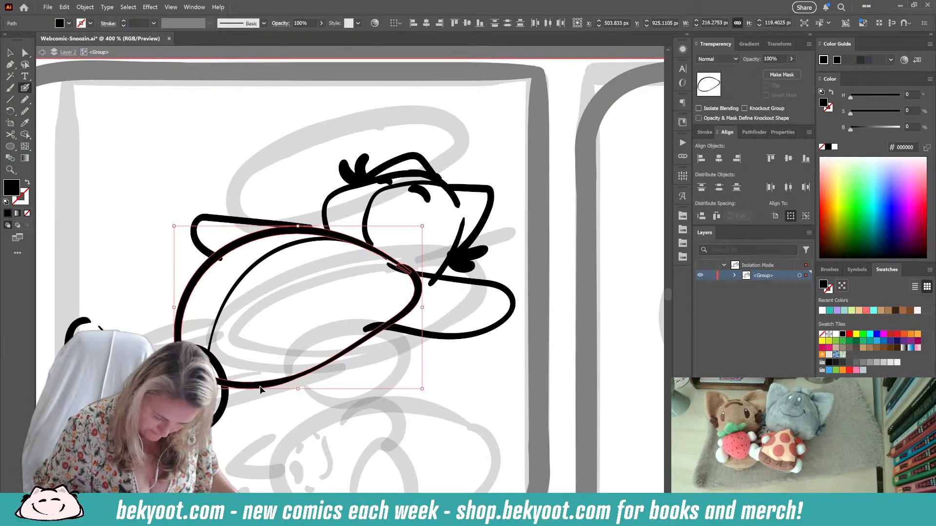
pyautogui.moveTo(174, 389); pyautogui.dragTo(194, 376)
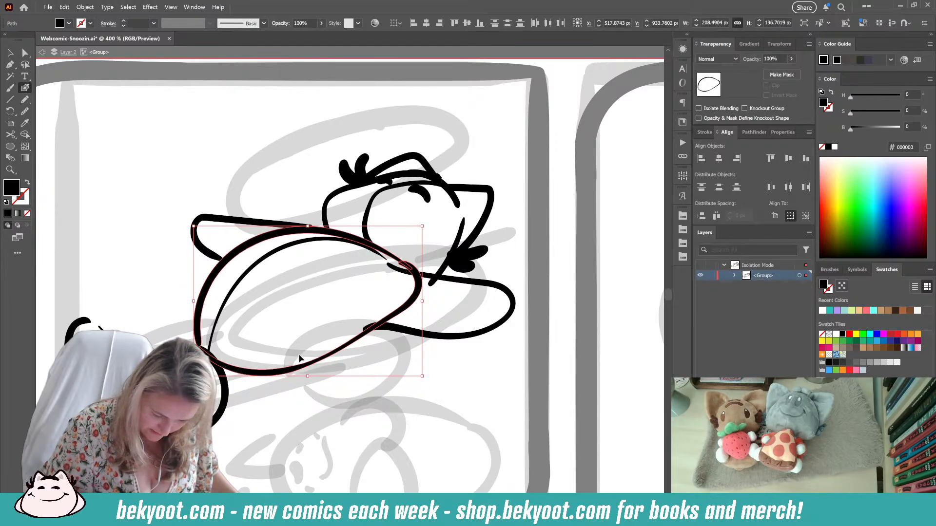
pyautogui.keyDown('ctrl'); pyautogui.click(297, 389); pyautogui.keyUp('ctrl')
pyautogui.moveTo(257, 217); pyautogui.dragTo(303, 265)
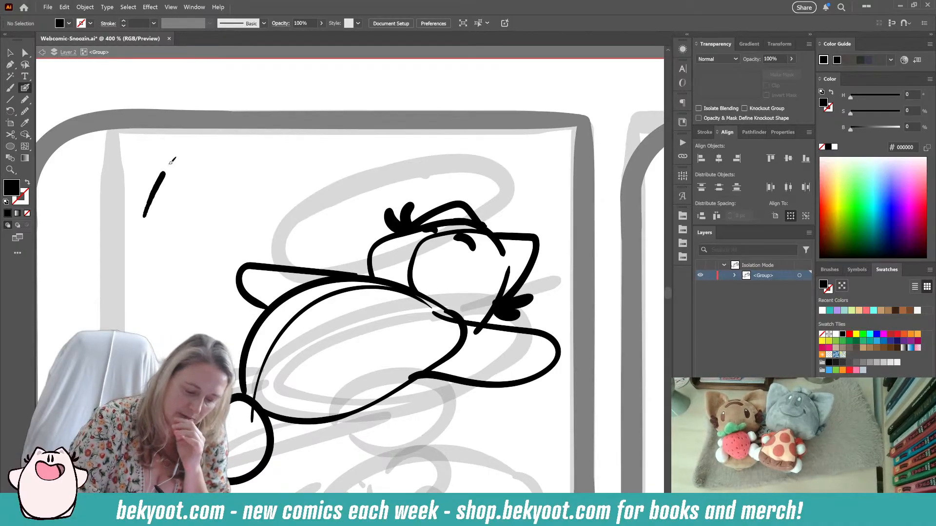
pyautogui.moveTo(171, 161)
pyautogui.mouseDown()
pyautogui.moveTo(256, 133)
pyautogui.moveTo(214, 223)
pyautogui.mouseUp()
pyautogui.moveTo(209, 98)
pyautogui.mouseDown()
pyautogui.moveTo(378, 140)
pyautogui.moveTo(271, 207)
pyautogui.moveTo(274, 181)
pyautogui.moveTo(357, 143)
pyautogui.moveTo(380, 140)
pyautogui.moveTo(411, 176)
pyautogui.mouseUp()
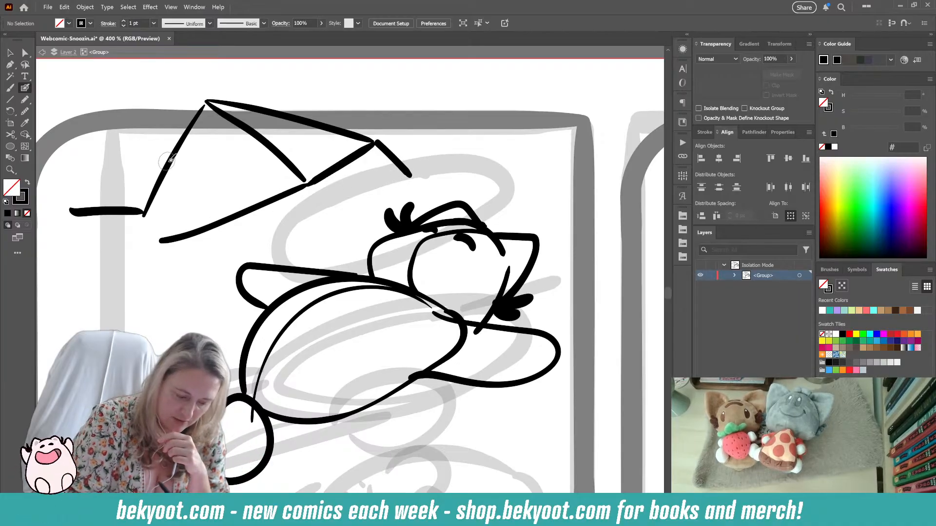
pyautogui.moveTo(170, 159)
pyautogui.mouseDown()
pyautogui.moveTo(151, 136)
pyautogui.moveTo(117, 117)
pyautogui.mouseUp()
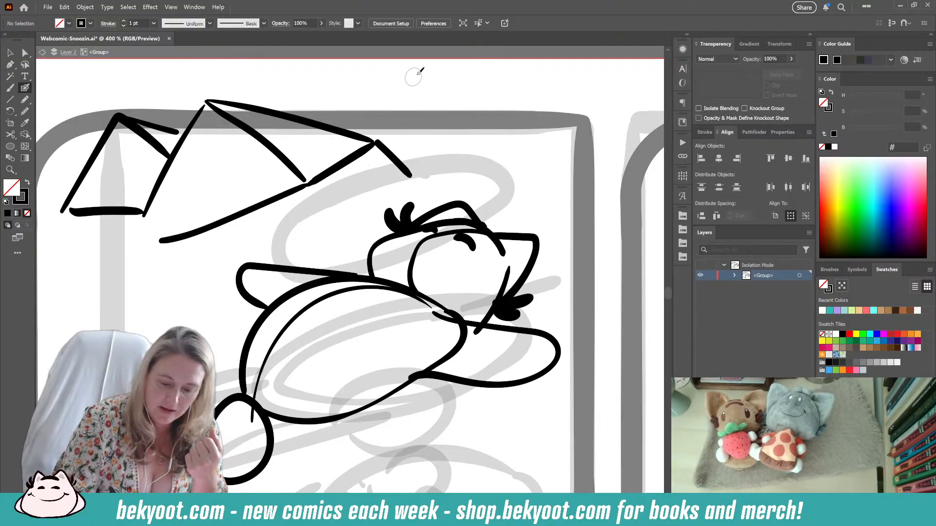
pyautogui.moveTo(419, 71)
pyautogui.mouseDown()
pyautogui.moveTo(409, 86)
pyautogui.moveTo(361, 104)
pyautogui.moveTo(368, 84)
pyautogui.mouseUp()
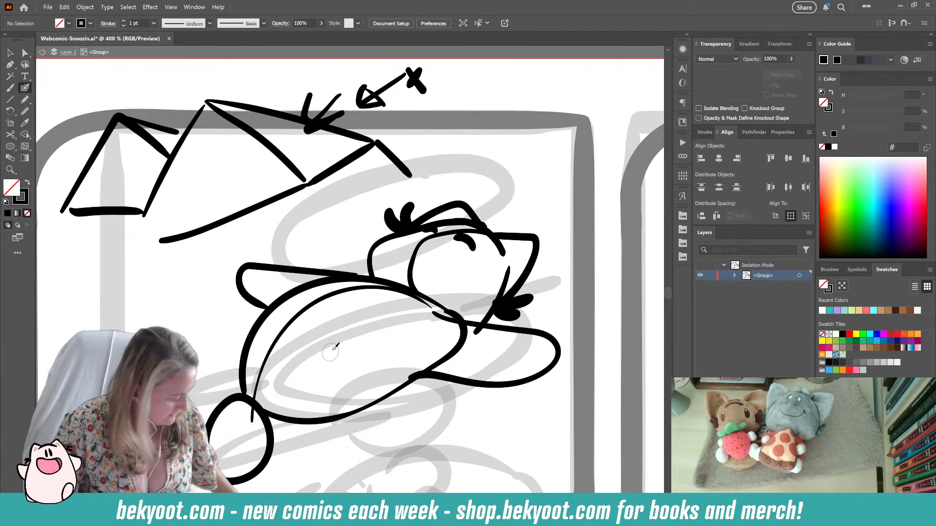
pyautogui.hotkey('ctrl', 'z')
pyautogui.hotkey('ctrl', 'z')
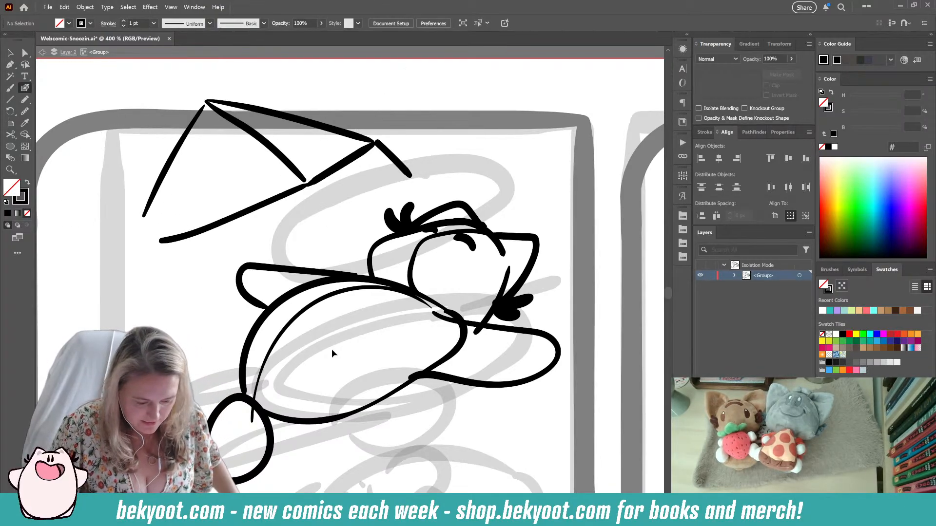
pyautogui.hotkey('ctrl', 'z')
pyautogui.hotkey('ctrl', 'z')
pyautogui.hotkey('ctrl', 'z')
pyautogui.hotkey('ctrl', 'z')
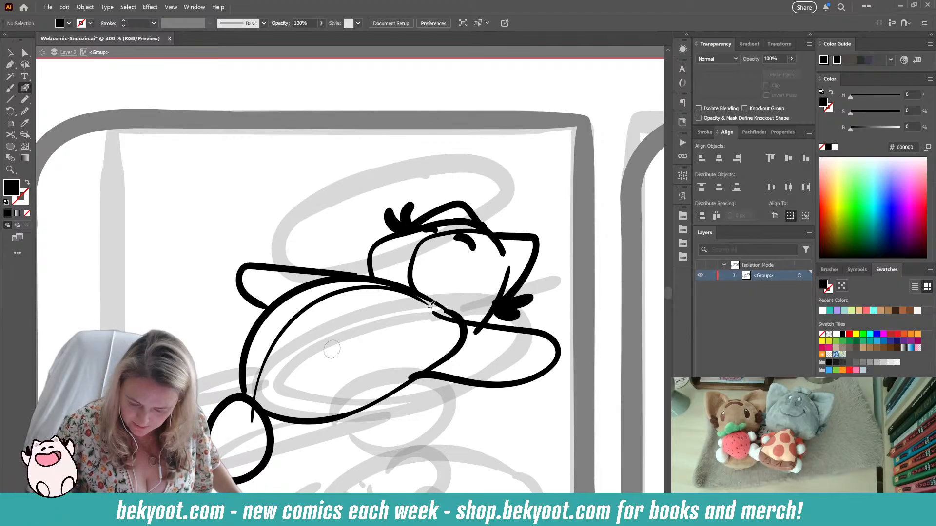
# - Ink a curved smile with a small end mark on the character's face and a short vertical line beneath it
pyautogui.moveTo(514, 194); pyautogui.dragTo(490, 166)
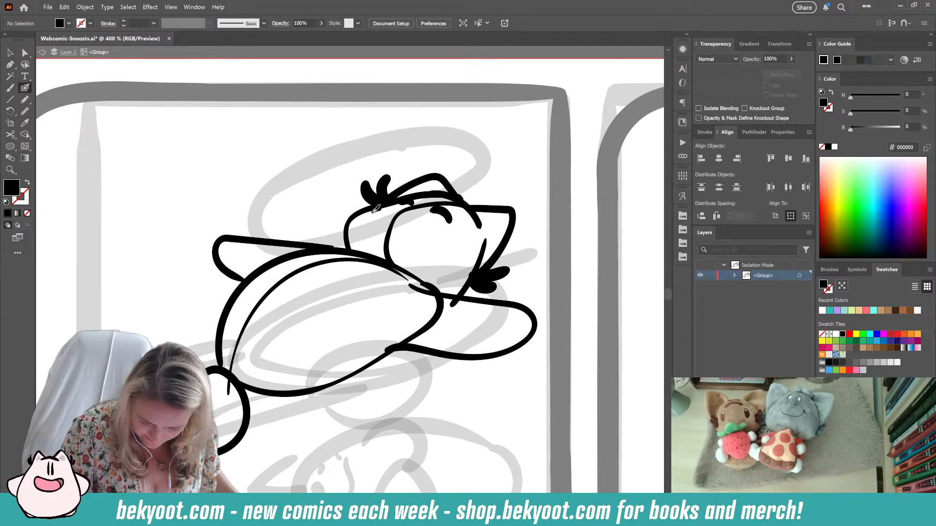
pyautogui.click(374, 212)
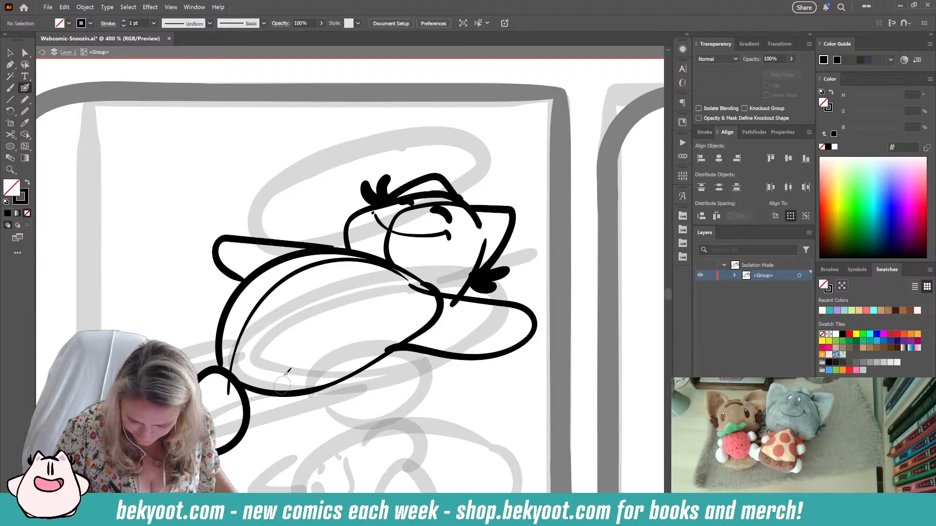
pyautogui.moveTo(457, 242); pyautogui.dragTo(458, 273)
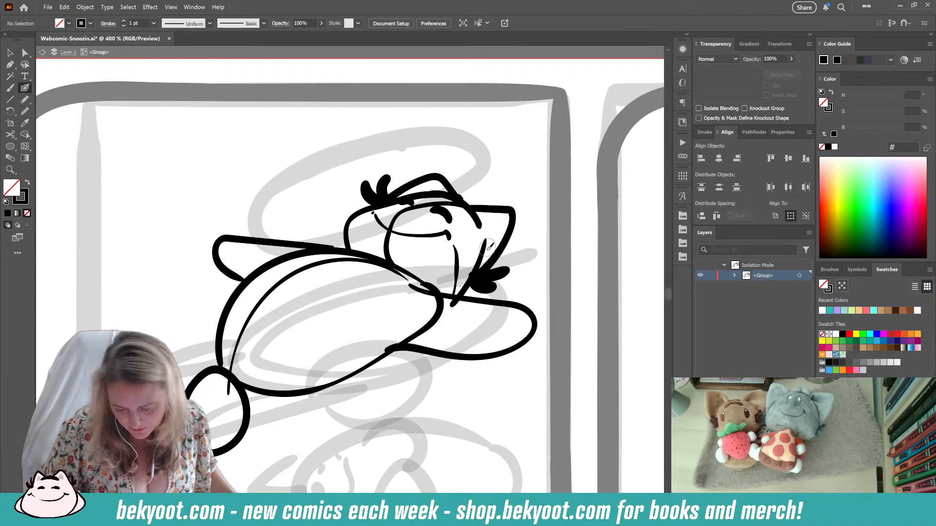
pyautogui.moveTo(455, 307); pyautogui.dragTo(485, 238)
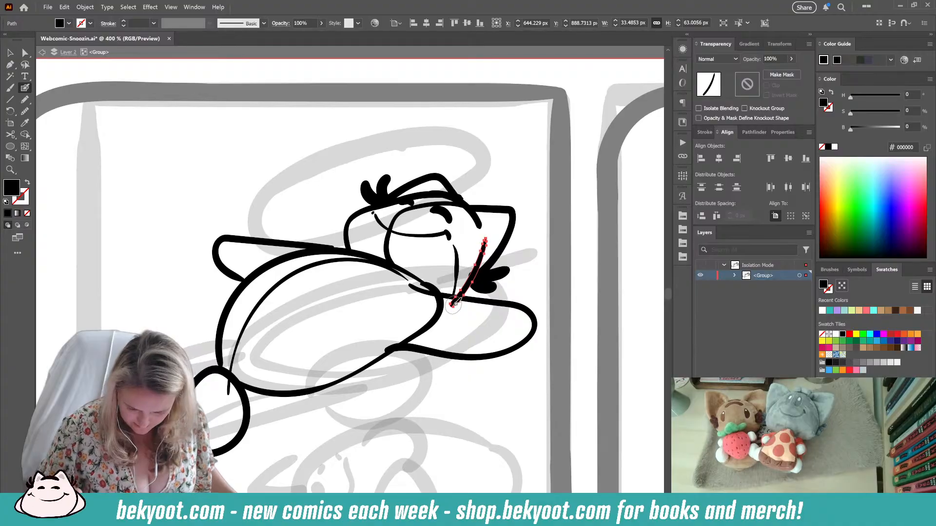
# - Delete the arm outline above the body and ink a shorter arm line with a rounded end in its place
pyautogui.keyDown('ctrl'); pyautogui.click(271, 243); pyautogui.keyUp('ctrl')
pyautogui.press('Delete')
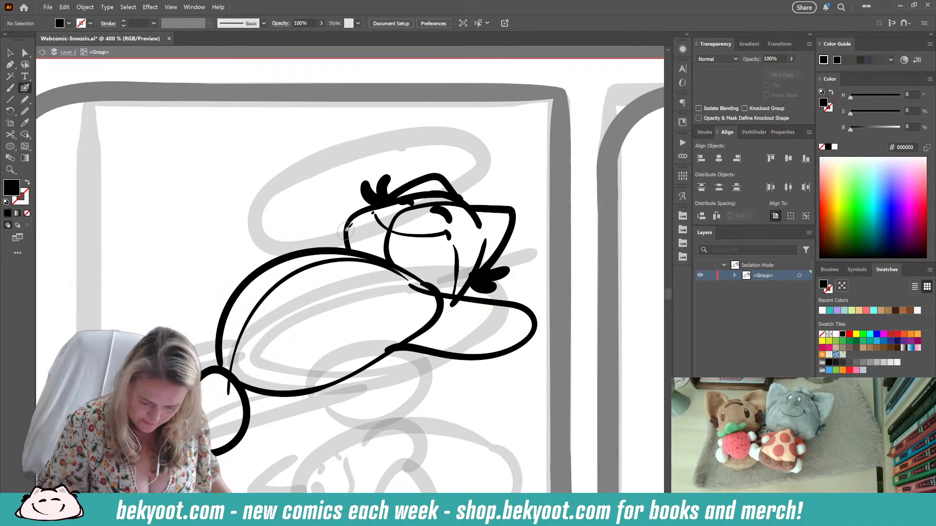
pyautogui.moveTo(319, 213)
pyautogui.mouseDown()
pyautogui.moveTo(284, 231)
pyautogui.moveTo(291, 253)
pyautogui.mouseUp()
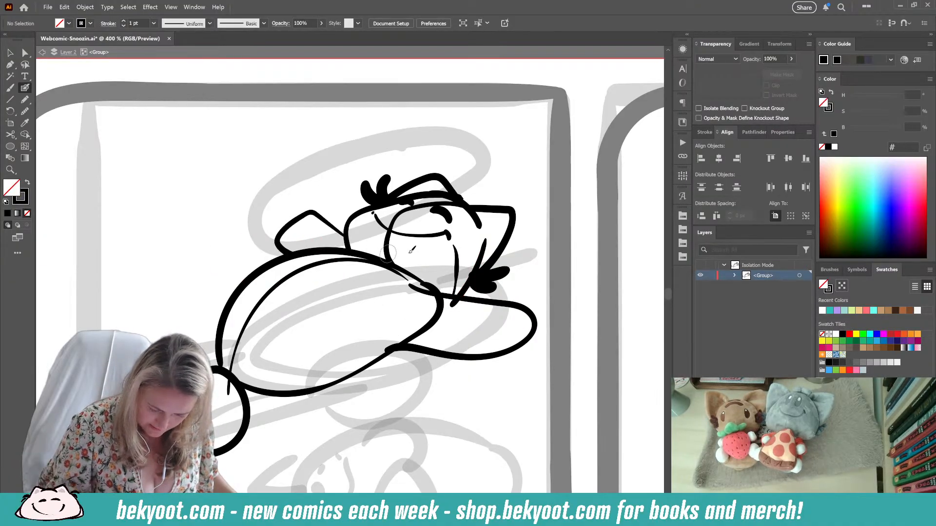
pyautogui.hotkey('ctrl', 'z')
pyautogui.moveTo(350, 241)
pyautogui.mouseDown()
pyautogui.moveTo(301, 226)
pyautogui.moveTo(276, 239)
pyautogui.moveTo(271, 257)
pyautogui.mouseUp()
pyautogui.hotkey('shift', 'x')
pyautogui.hotkey('ctrl', 'z')
pyautogui.moveTo(349, 247)
pyautogui.mouseDown()
pyautogui.moveTo(282, 237)
pyautogui.moveTo(246, 243)
pyautogui.moveTo(238, 263)
pyautogui.moveTo(245, 275)
pyautogui.mouseUp()
pyautogui.hotkey('shift', 'x')
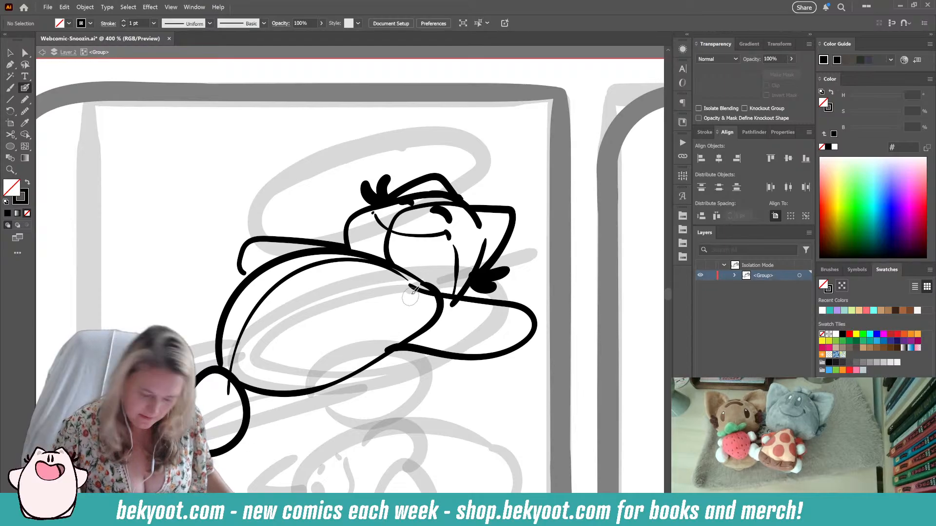
# - Move both foot ovals closer to the body and shift the arm under the head slightly outward
pyautogui.moveTo(274, 378); pyautogui.dragTo(327, 354)
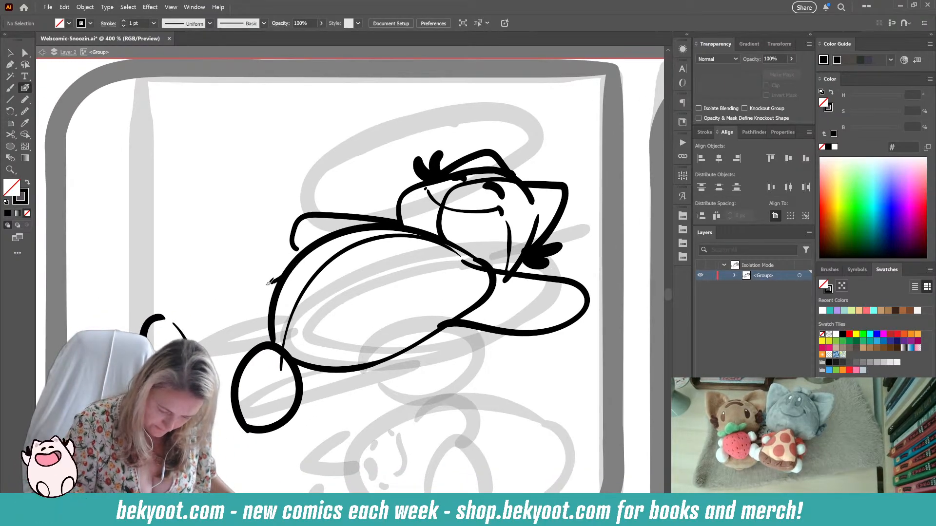
pyautogui.hotkey('ctrl', 'z')
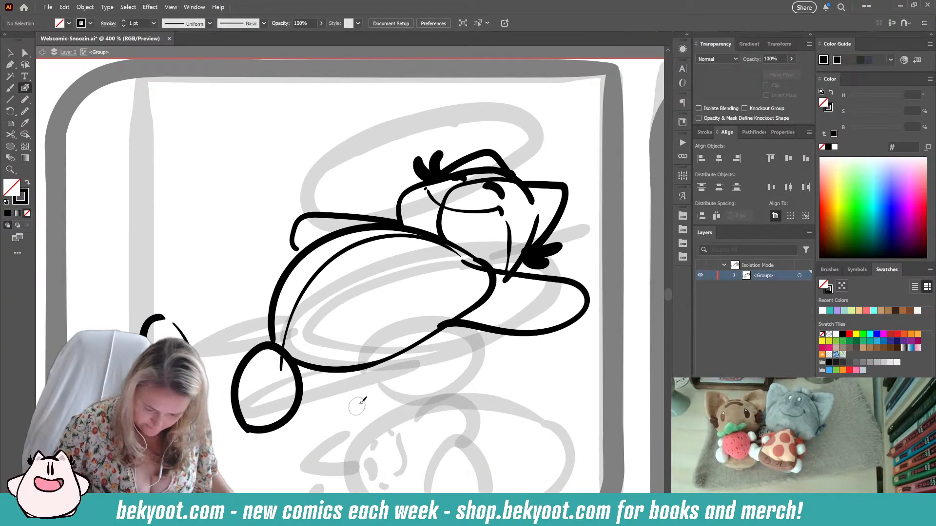
pyautogui.moveTo(355, 397); pyautogui.dragTo(289, 391)
pyautogui.moveTo(217, 348)
pyautogui.mouseDown()
pyautogui.moveTo(267, 406)
pyautogui.moveTo(227, 393)
pyautogui.mouseUp()
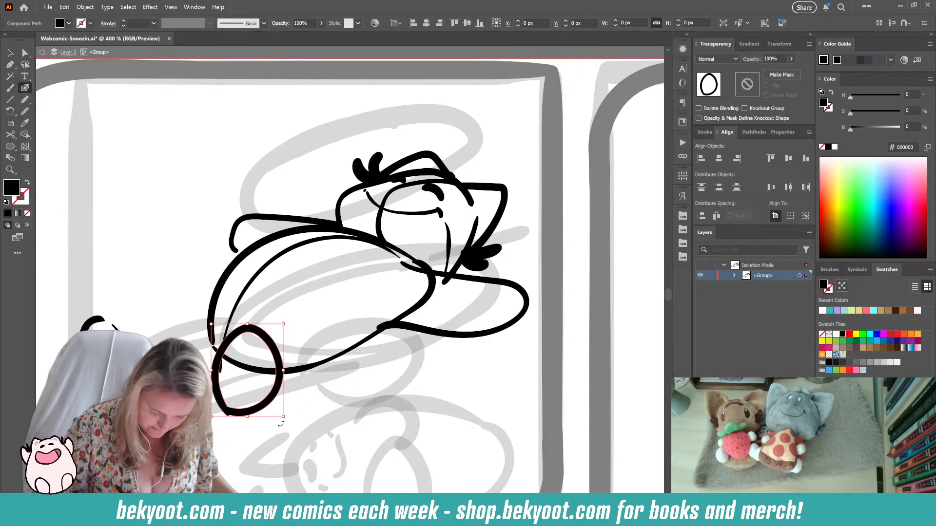
pyautogui.moveTo(133, 365); pyautogui.dragTo(147, 336)
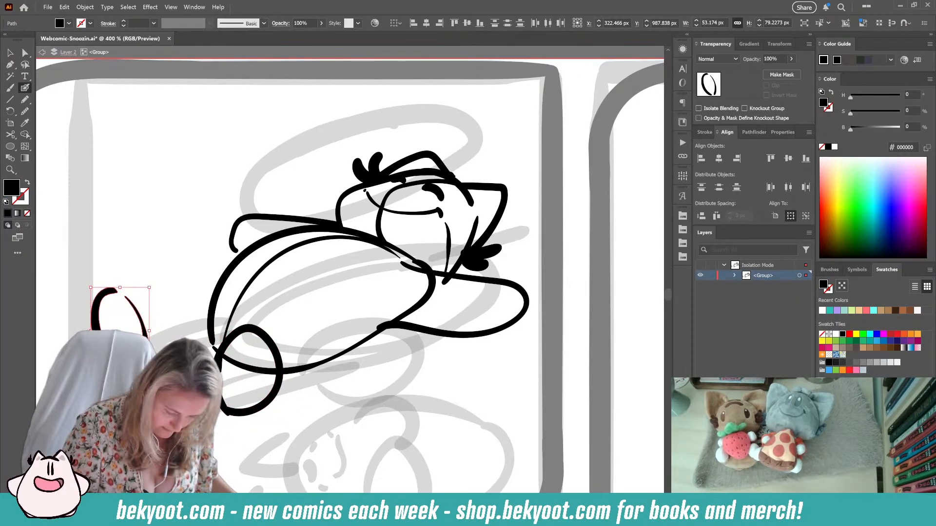
pyautogui.keyDown('ctrl'); pyautogui.click(326, 381); pyautogui.keyUp('ctrl')
pyautogui.moveTo(387, 361); pyautogui.dragTo(403, 368)
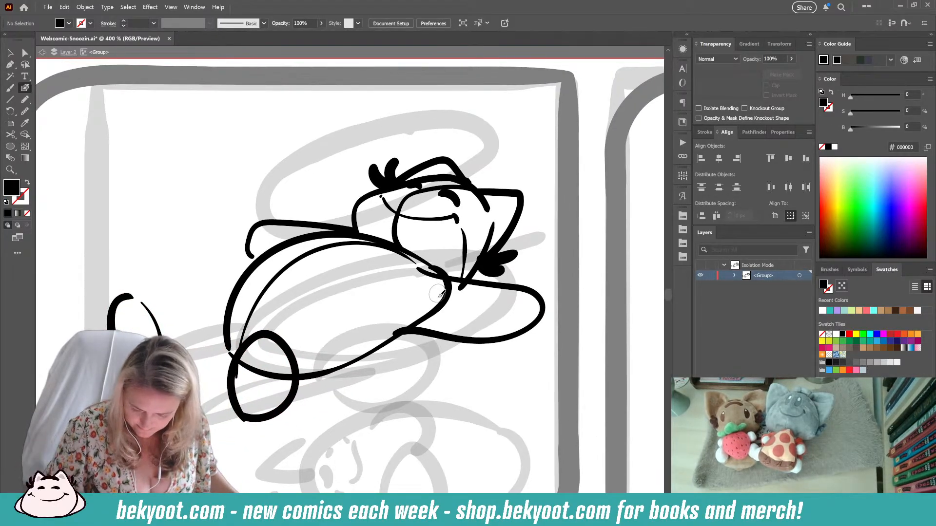
pyautogui.moveTo(439, 334); pyautogui.dragTo(446, 328)
pyautogui.keyDown('ctrl'); pyautogui.click(403, 376); pyautogui.keyUp('ctrl')
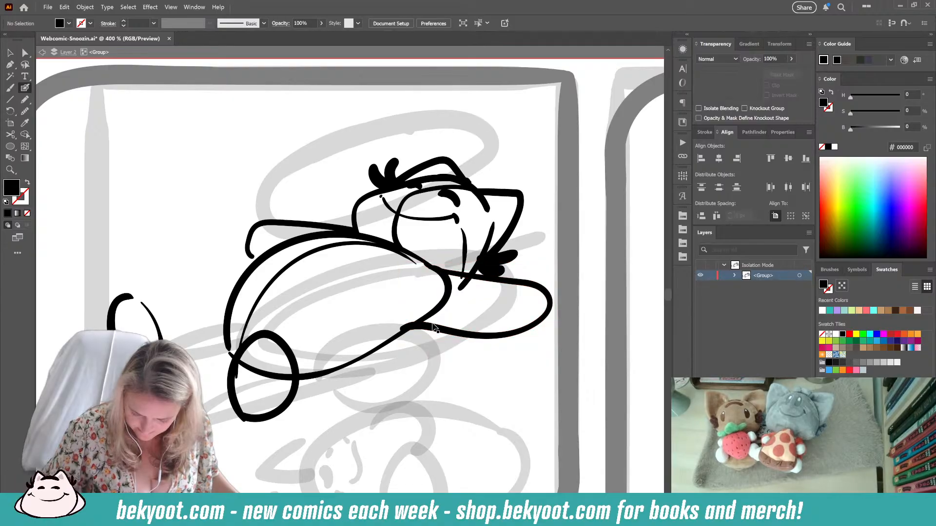
# - Replace the arm line above the body with a bent arm and a round hand resting on the chest
pyautogui.keyDown('ctrl'); pyautogui.click(353, 238); pyautogui.keyUp('ctrl')
pyautogui.press('Delete')
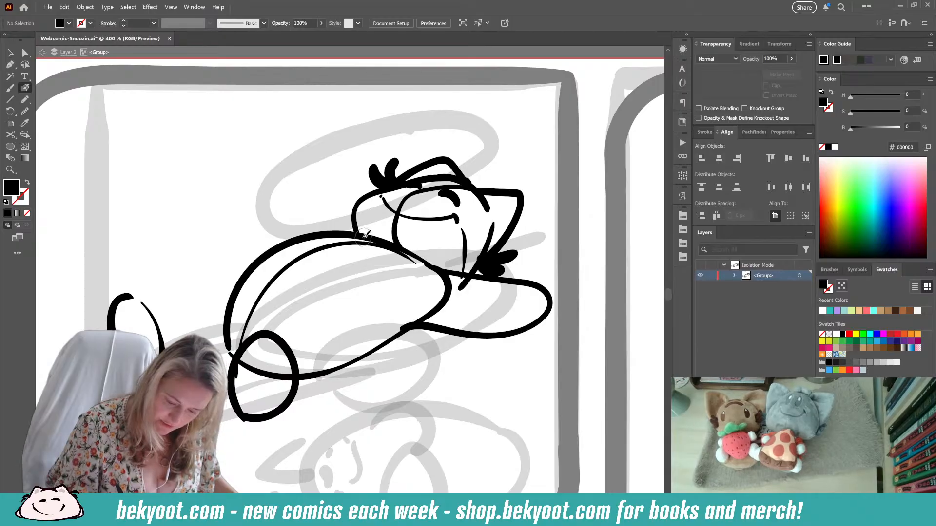
pyautogui.moveTo(310, 243)
pyautogui.mouseDown()
pyautogui.moveTo(321, 287)
pyautogui.moveTo(377, 267)
pyautogui.moveTo(344, 236)
pyautogui.moveTo(293, 281)
pyautogui.moveTo(251, 272)
pyautogui.moveTo(247, 245)
pyautogui.mouseUp()
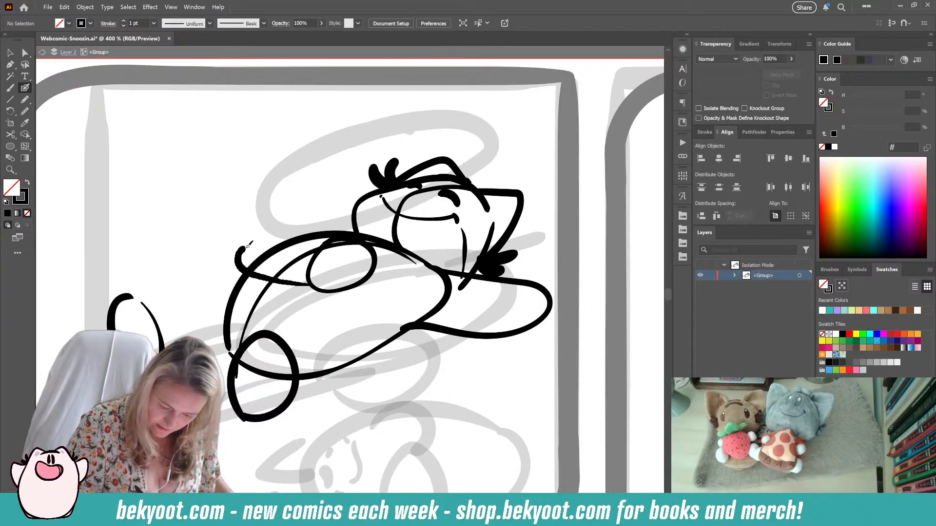
pyautogui.keyDown('ctrl'); pyautogui.click(303, 284); pyautogui.keyUp('ctrl')
pyautogui.keyDown('ctrl'); pyautogui.keyDown('shift'); pyautogui.click(368, 279); pyautogui.keyUp('shift'); pyautogui.keyUp('ctrl')
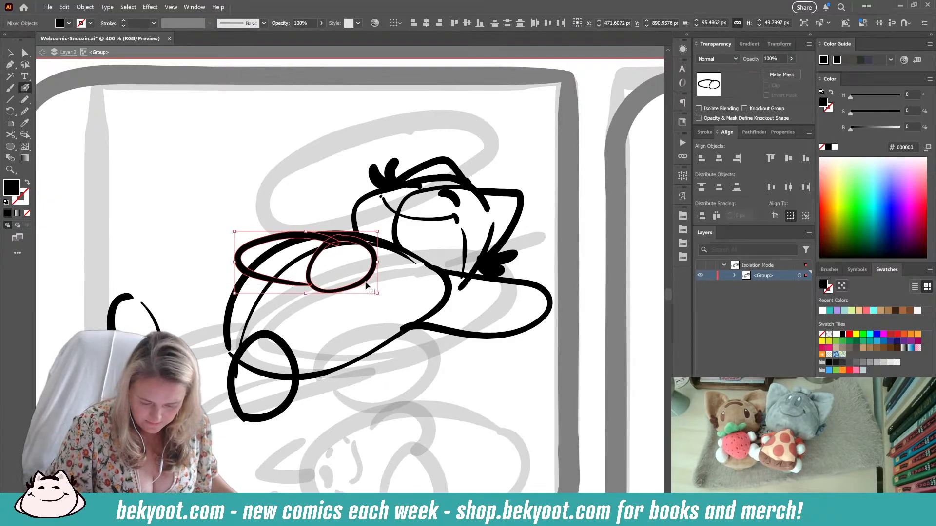
pyautogui.click(353, 253)
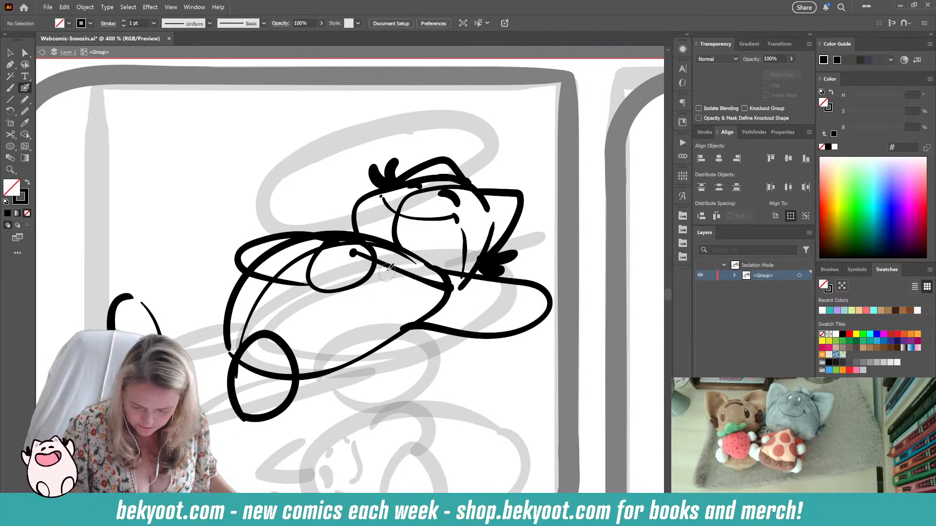
pyautogui.moveTo(338, 284); pyautogui.dragTo(232, 336)
pyautogui.hotkey('ctrl', 'z')
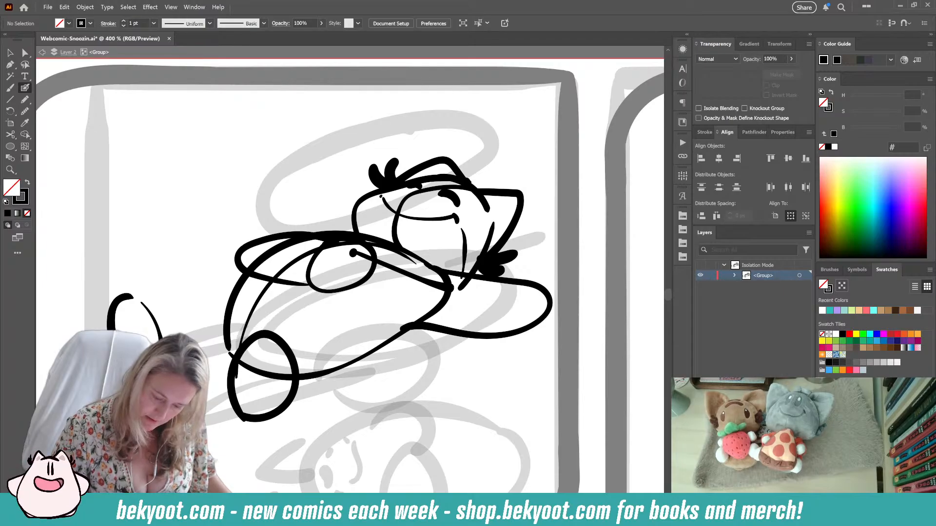
pyautogui.hotkey('ctrl', 'z')
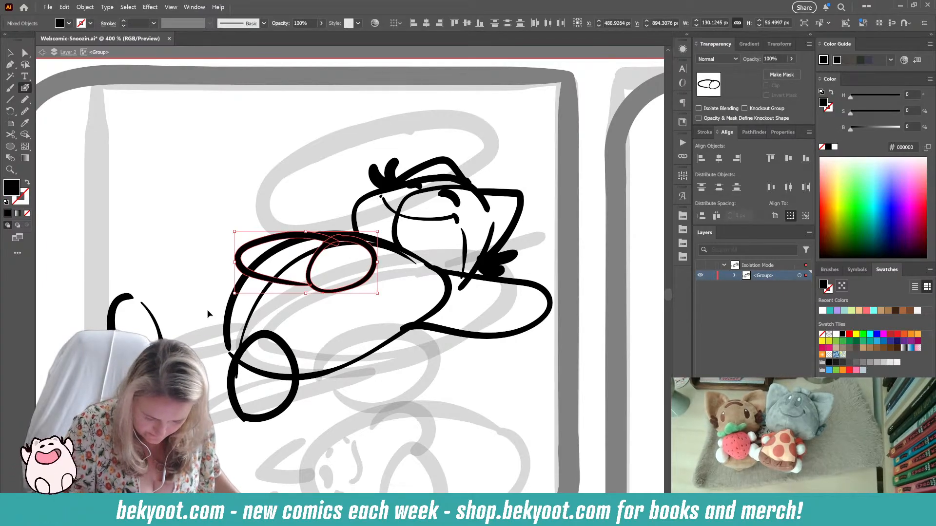
pyautogui.hotkey('ctrl', 'shift', 'a')
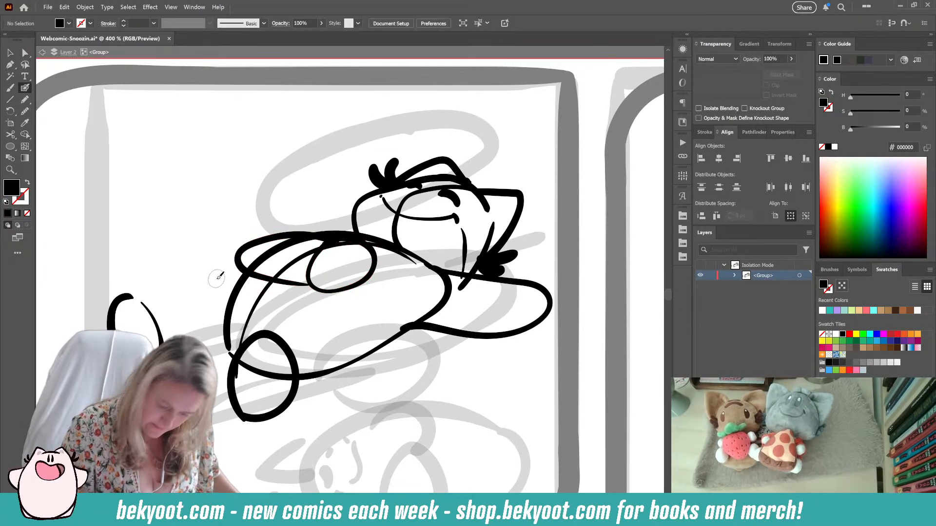
# - Erase the selected arm and hand strokes inside the body, keeping only the rounded elbow outside its outline
pyautogui.click(290, 285)
pyautogui.keyDown('ctrl'); pyautogui.keyDown('shift'); pyautogui.click(358, 272); pyautogui.keyUp('shift'); pyautogui.keyUp('ctrl')
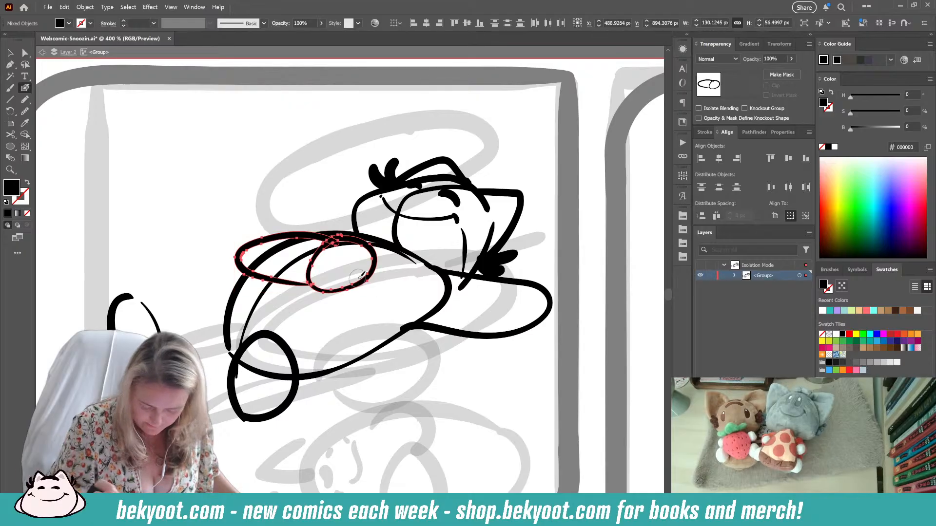
pyautogui.moveTo(378, 267)
pyautogui.mouseDown()
pyautogui.moveTo(341, 283)
pyautogui.moveTo(312, 273)
pyautogui.moveTo(351, 243)
pyautogui.moveTo(314, 251)
pyautogui.mouseUp()
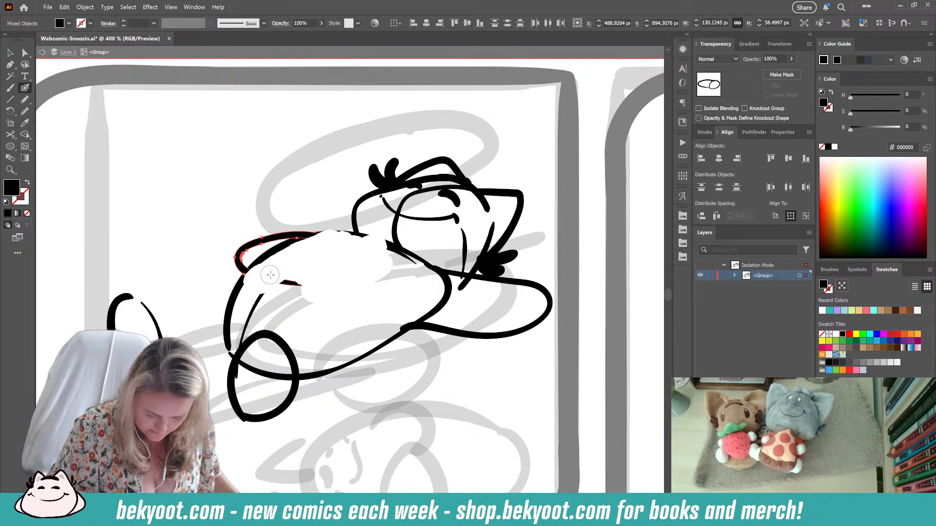
pyautogui.moveTo(270, 275); pyautogui.dragTo(322, 282)
pyautogui.keyDown('ctrl'); pyautogui.click(366, 408); pyautogui.keyUp('ctrl')
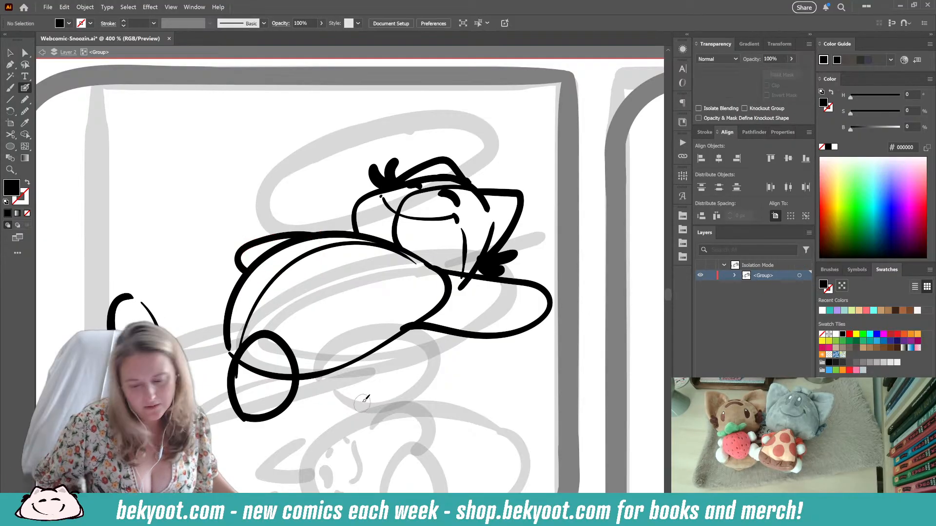
# - Ink the near leg as a long rounded curve from the near foot oval over the lower body
pyautogui.scroll(-1, 365, 400)
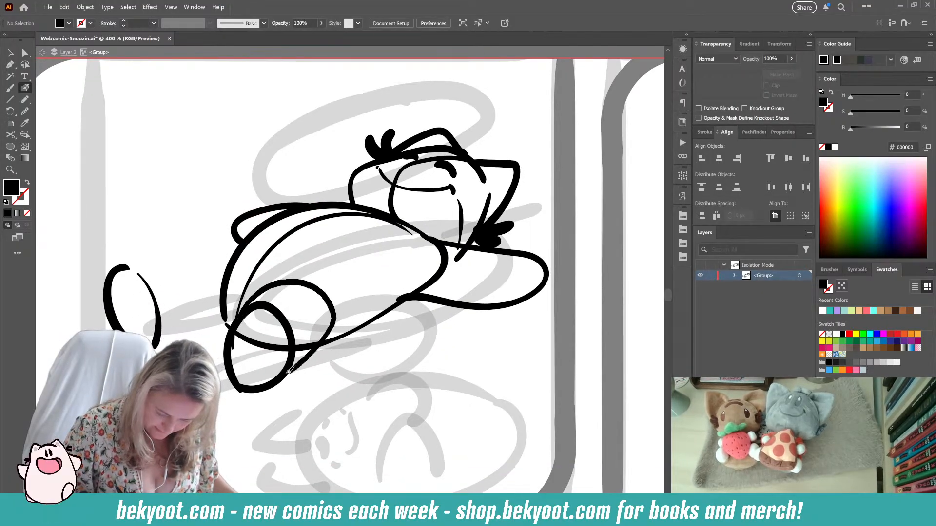
pyautogui.hotkey('shift', 'x')
pyautogui.hotkey('ctrl', 'z')
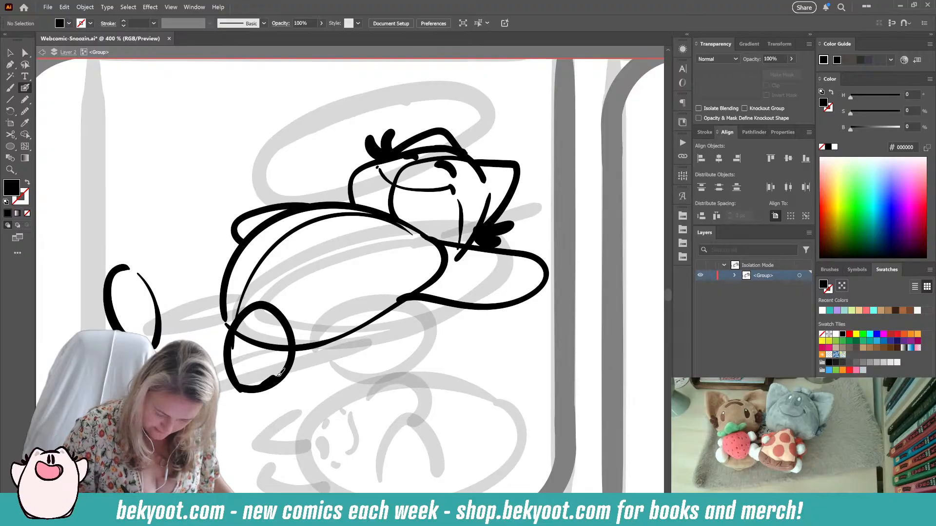
pyautogui.moveTo(296, 288); pyautogui.dragTo(261, 304)
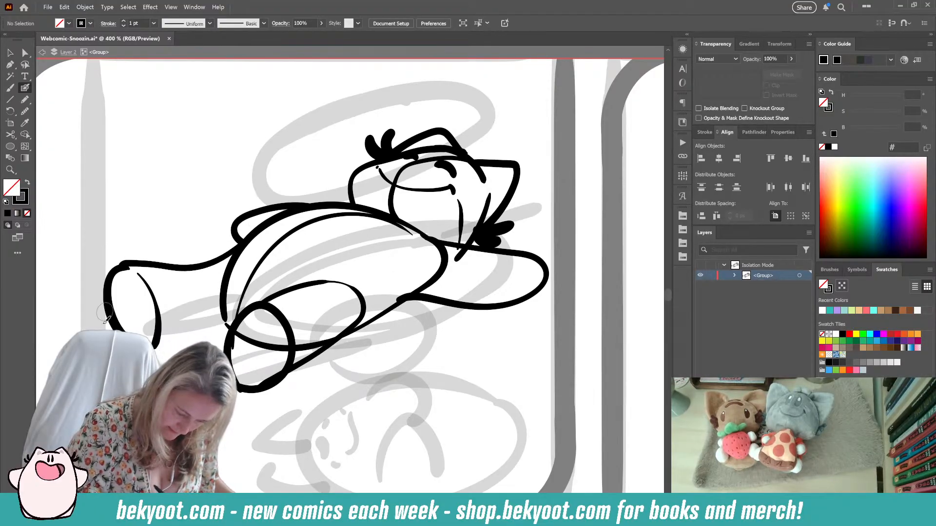
# - Undo the far leg's top line and move the far foot oval slightly closer to the body
pyautogui.hotkey('ctrl', 'z')
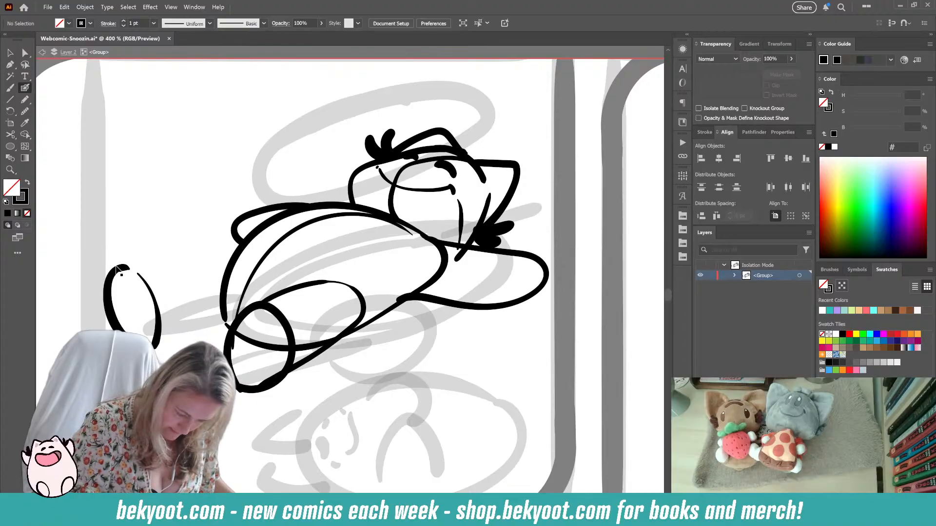
pyautogui.moveTo(116, 267); pyautogui.dragTo(134, 257)
pyautogui.hotkey('ctrl', 'z')
pyautogui.keyDown('ctrl'); pyautogui.keyDown('shift'); pyautogui.click(159, 321); pyautogui.keyUp('shift'); pyautogui.keyUp('ctrl')
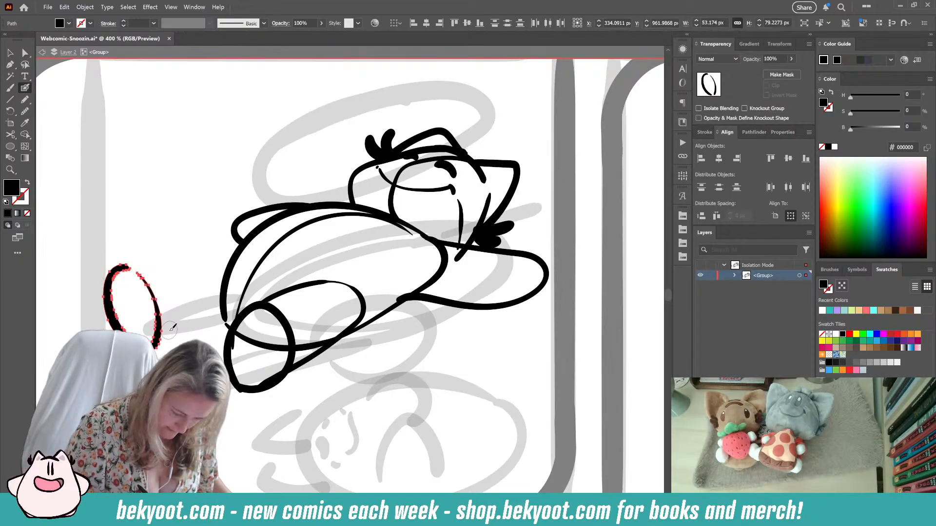
pyautogui.moveTo(158, 322); pyautogui.dragTo(178, 314)
pyautogui.keyDown('ctrl'); pyautogui.click(186, 320); pyautogui.keyUp('ctrl')
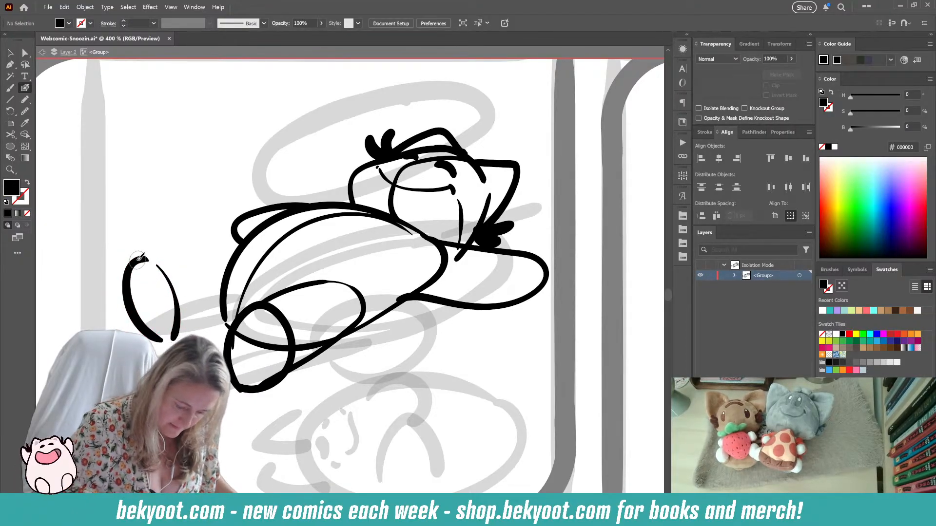
# - Ink the far leg's upper and lower lines from the far foot oval to the body
pyautogui.moveTo(138, 258)
pyautogui.mouseDown()
pyautogui.moveTo(210, 251)
pyautogui.moveTo(244, 234)
pyautogui.mouseUp()
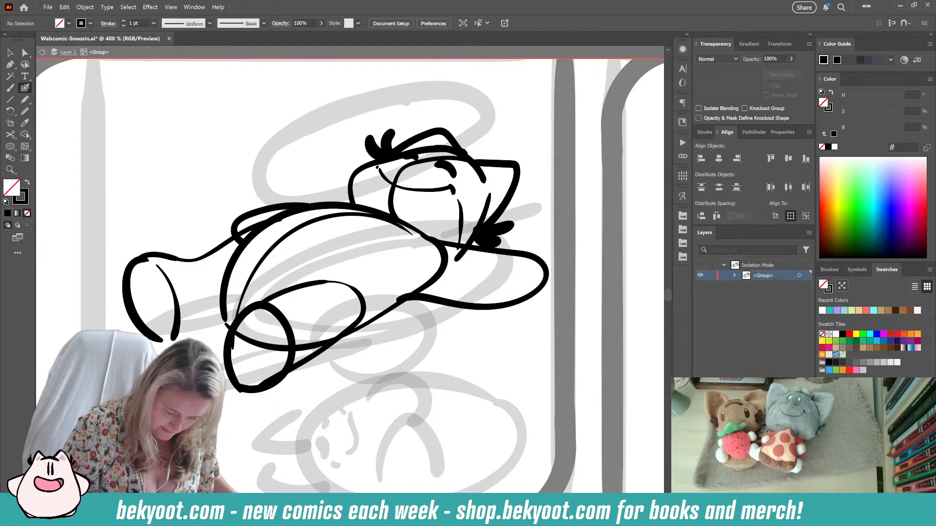
pyautogui.moveTo(171, 339); pyautogui.dragTo(225, 327)
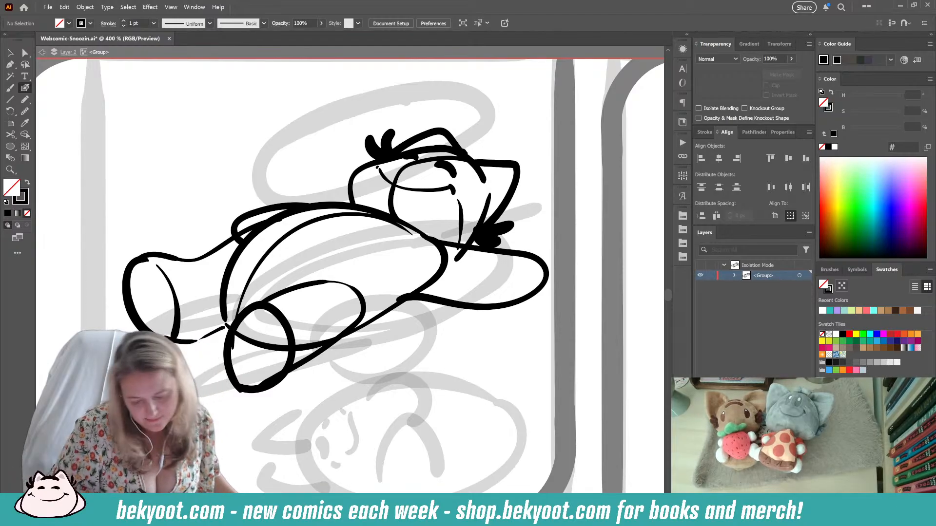
# - Shrink the far foot oval slightly and try moving it together with the leg's top line
pyautogui.keyDown('ctrl'); pyautogui.click(177, 294); pyautogui.keyUp('ctrl')
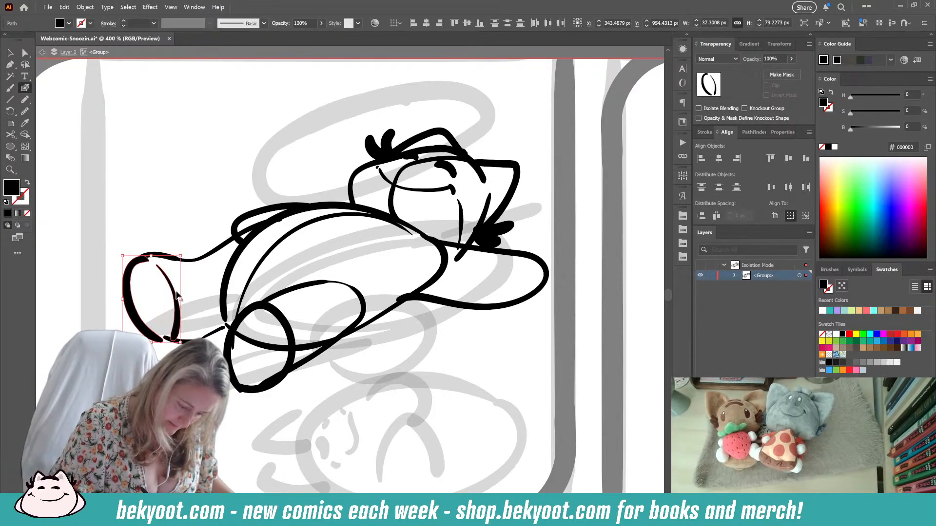
pyautogui.moveTo(123, 256); pyautogui.dragTo(131, 269)
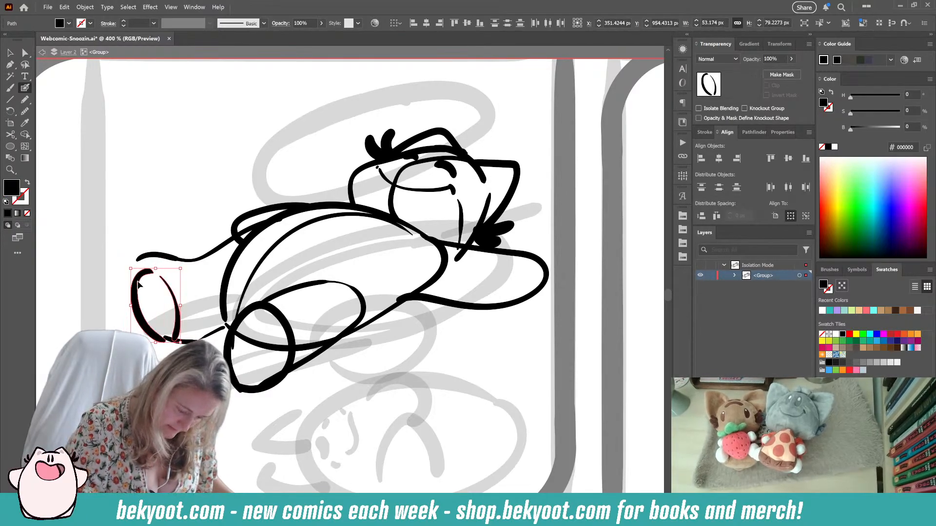
pyautogui.keyDown('ctrl'); pyautogui.keyDown('shift'); pyautogui.click(166, 257); pyautogui.keyUp('shift'); pyautogui.keyUp('ctrl')
pyautogui.moveTo(131, 218); pyautogui.dragTo(146, 230)
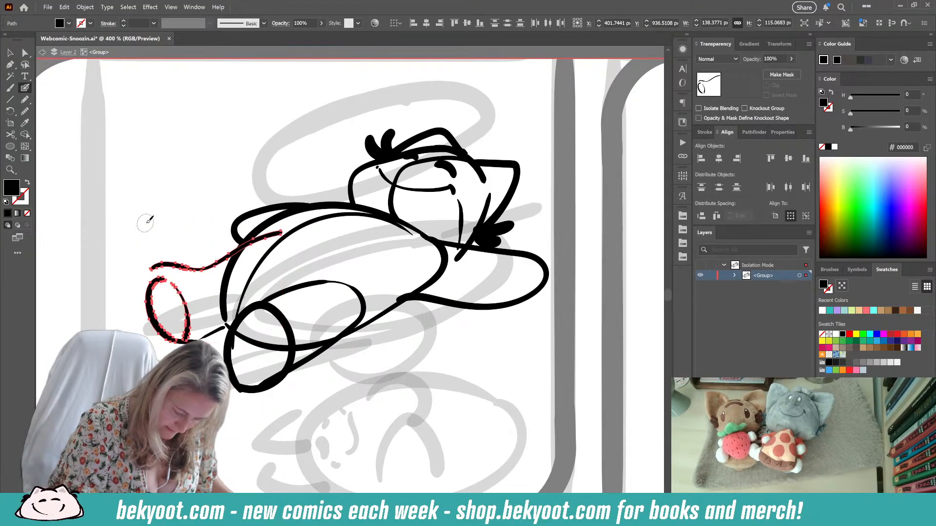
pyautogui.hotkey('ctrl', 'z')
pyautogui.keyDown('ctrl'); pyautogui.click(146, 224); pyautogui.keyUp('ctrl')
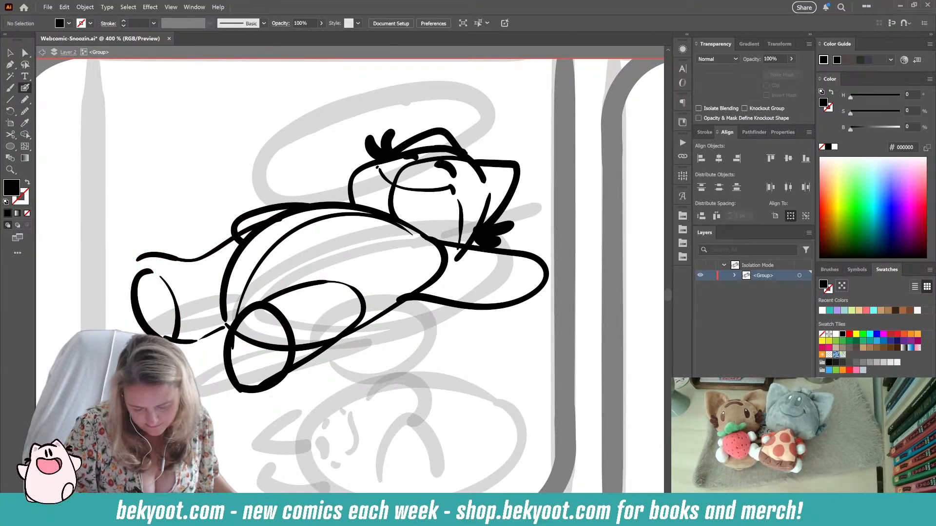
# - Stretch the near foot oval slightly taller by extending its upper edge
pyautogui.keyDown('ctrl'); pyautogui.click(281, 323); pyautogui.keyUp('ctrl')
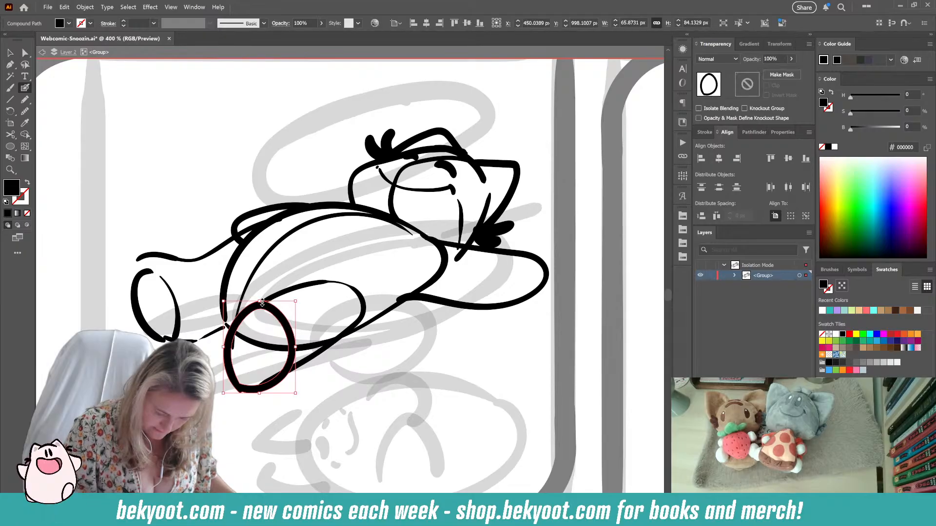
pyautogui.moveTo(260, 302); pyautogui.dragTo(260, 284)
pyautogui.keyDown('ctrl'); pyautogui.click(234, 417); pyautogui.keyUp('ctrl')
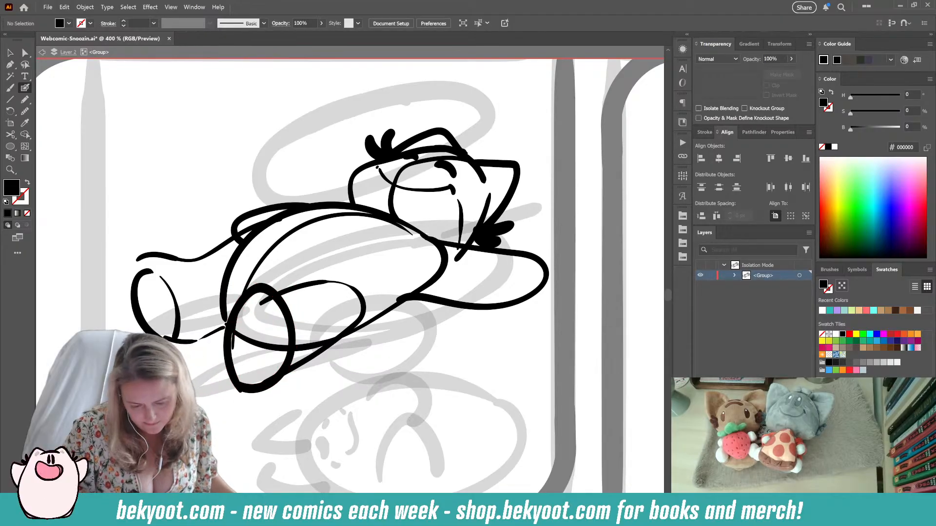
# - Replace the far leg's top line and foot oval with one continuous outline bending sharply at the ankle into a pointed foot
pyautogui.keyDown('ctrl'); pyautogui.click(182, 262); pyautogui.keyUp('ctrl')
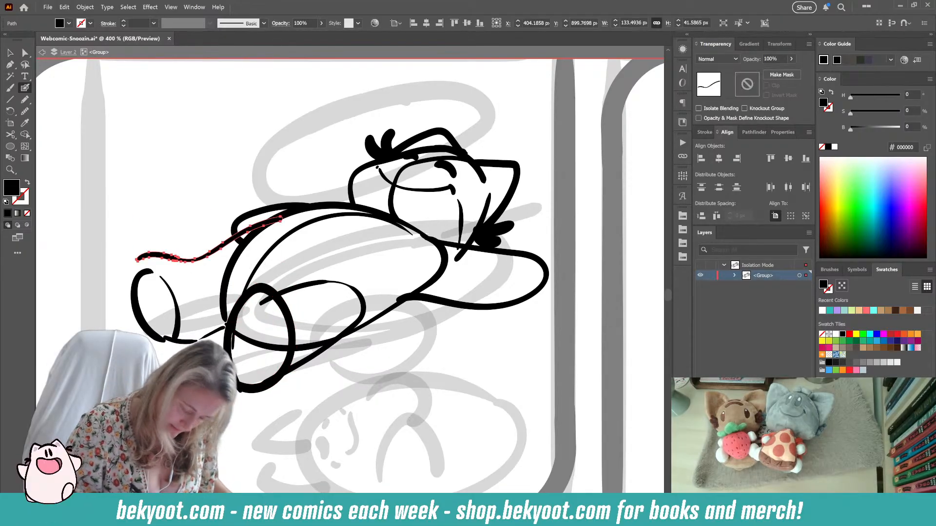
pyautogui.press('Delete')
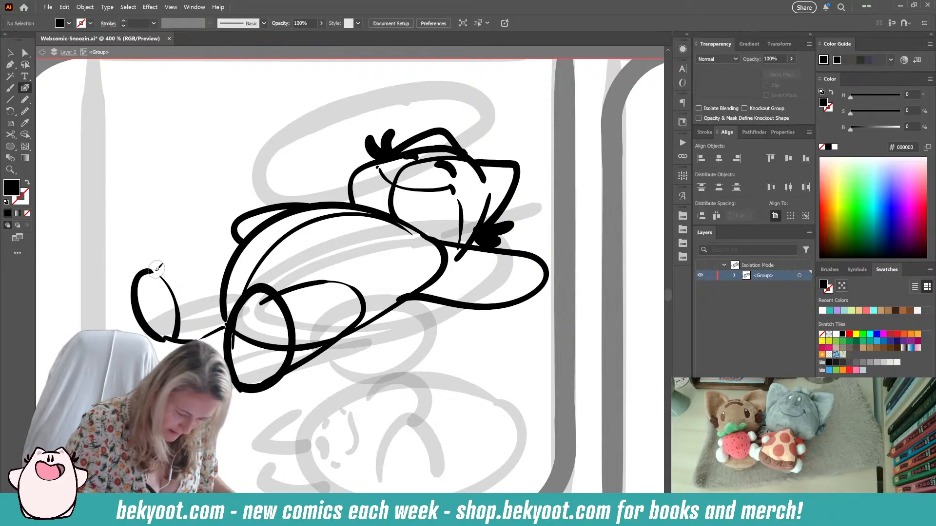
pyautogui.moveTo(161, 274); pyautogui.dragTo(190, 298)
pyautogui.hotkey('ctrl', 'z')
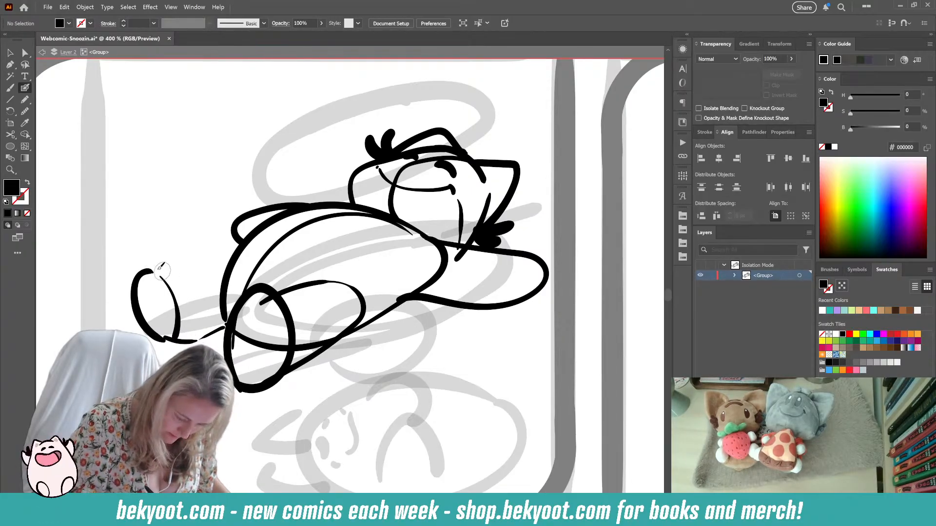
pyautogui.moveTo(276, 208)
pyautogui.mouseDown()
pyautogui.moveTo(168, 292)
pyautogui.moveTo(125, 295)
pyautogui.moveTo(144, 331)
pyautogui.mouseUp()
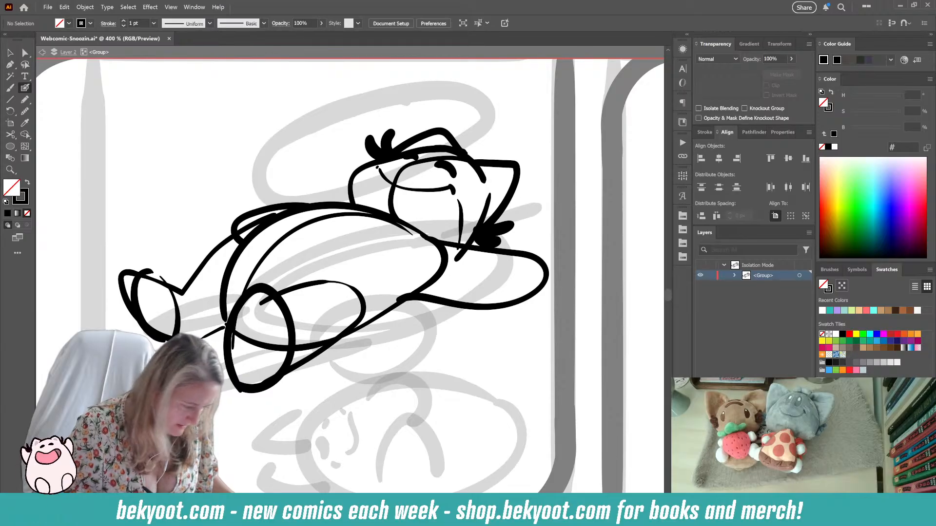
pyautogui.hotkey('ctrl', 'z')
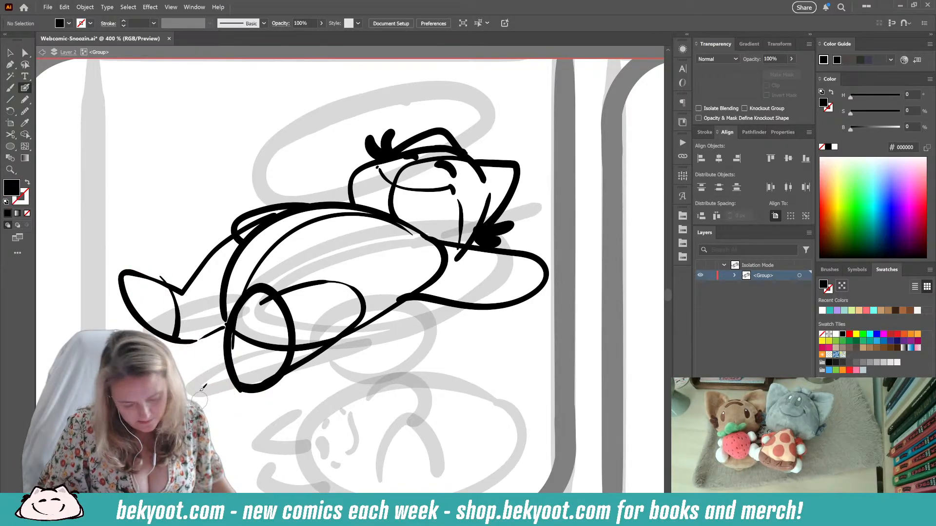
pyautogui.keyDown('ctrl'); pyautogui.click(179, 317); pyautogui.keyUp('ctrl')
pyautogui.press('Delete')
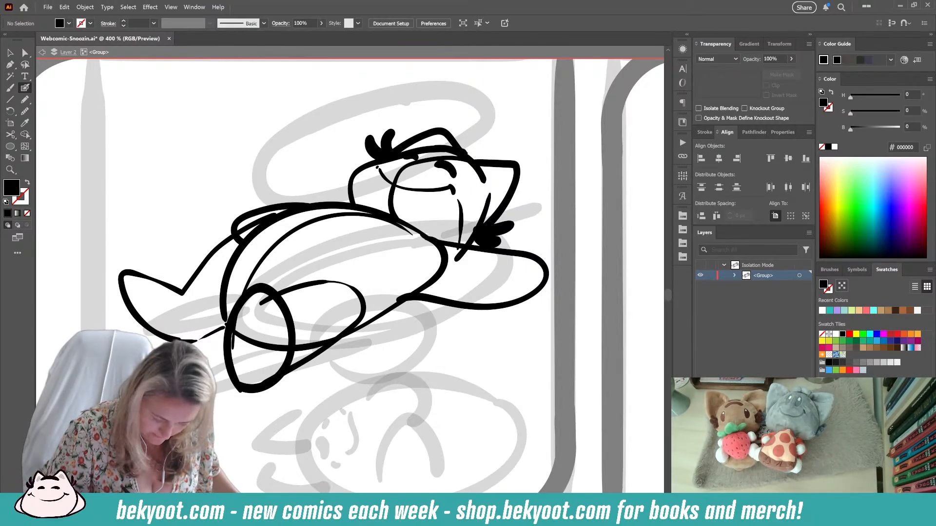
# - Rotate the far leg and foot outline very slightly and nudge it into place against the body
pyautogui.keyDown('ctrl'); pyautogui.click(173, 340); pyautogui.keyUp('ctrl')
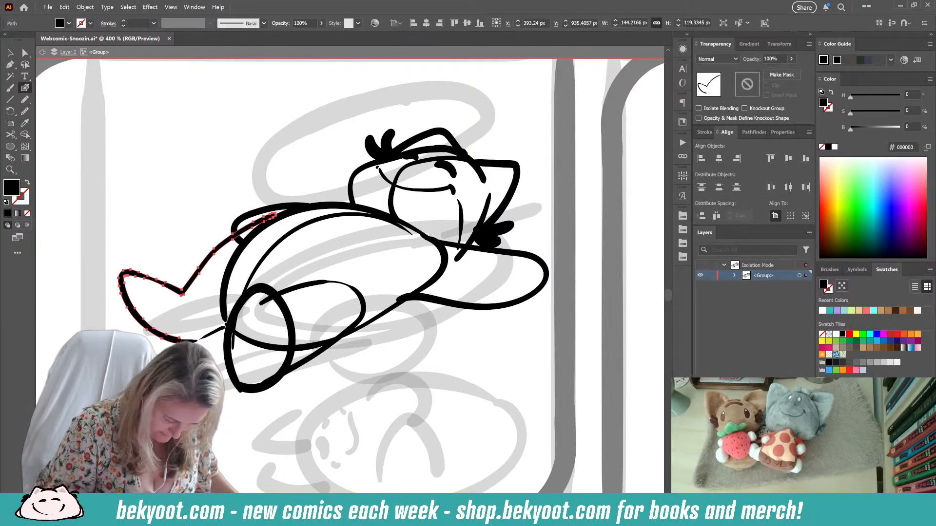
pyautogui.moveTo(281, 210); pyautogui.dragTo(282, 212)
pyautogui.moveTo(220, 249); pyautogui.dragTo(220, 251)
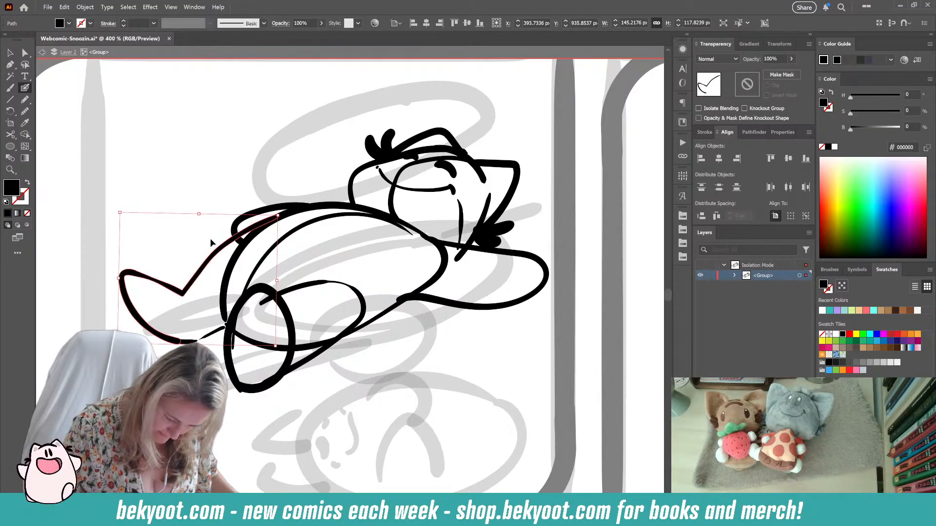
pyautogui.keyDown('ctrl'); pyautogui.click(212, 242); pyautogui.keyUp('ctrl')
# - Select the short lower stroke of the far leg and, in its place, the body's upper outline
pyautogui.moveTo(288, 294); pyautogui.dragTo(345, 286)
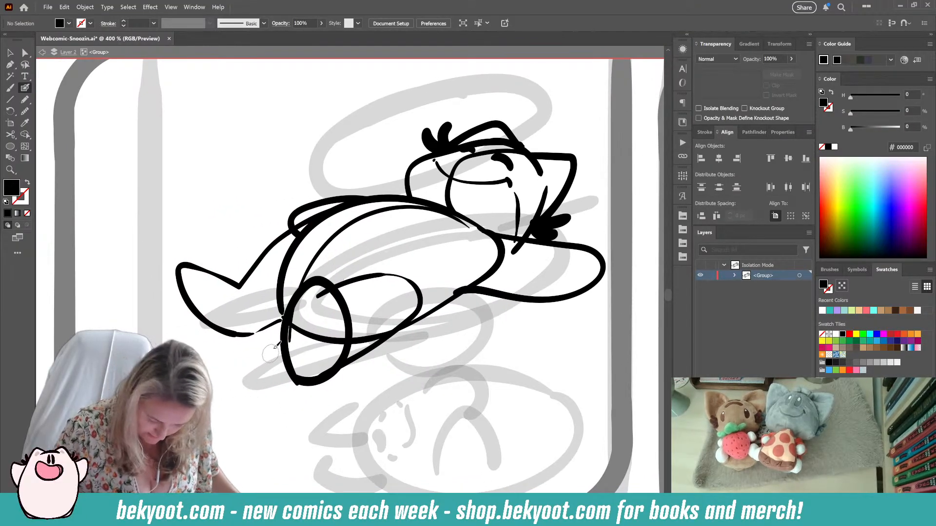
pyautogui.keyDown('ctrl'); pyautogui.click(237, 333); pyautogui.keyUp('ctrl')
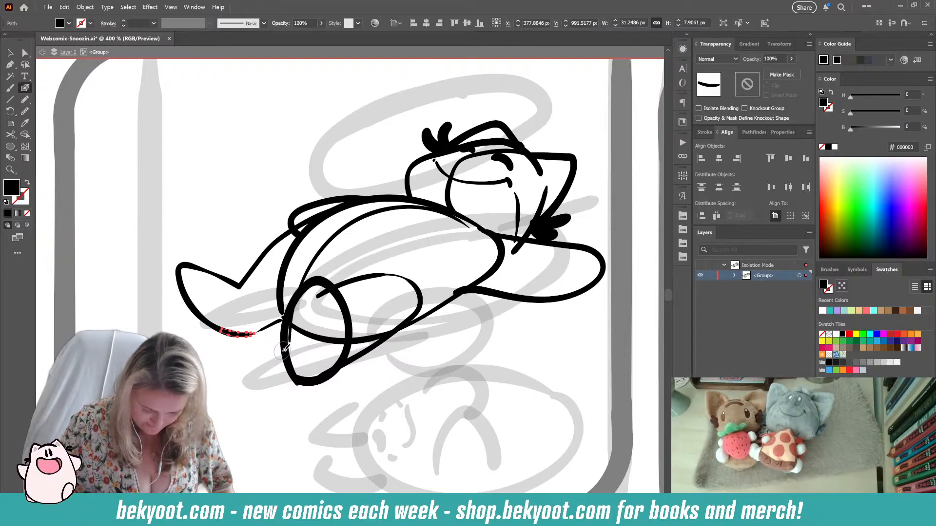
pyautogui.keyDown('ctrl'); pyautogui.click(281, 306); pyautogui.keyUp('ctrl')
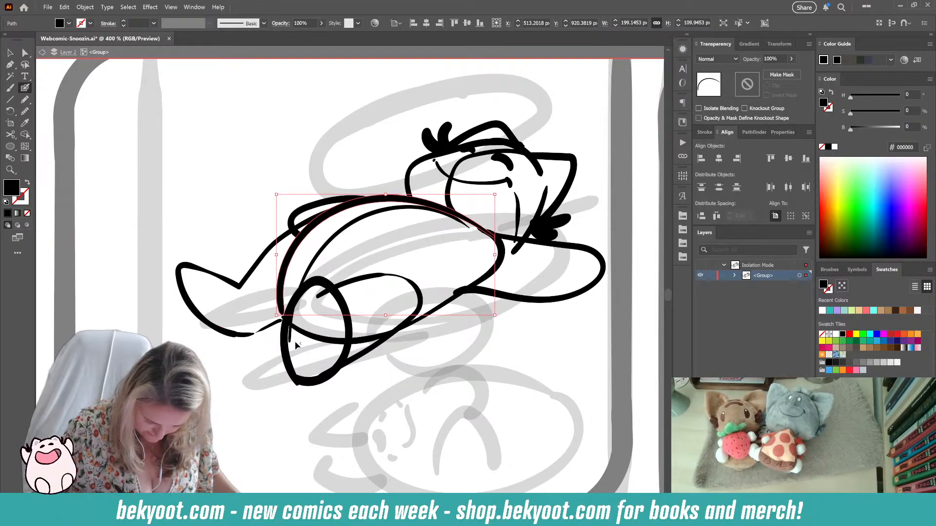
# - Select the thin line along the lower edge of the far leg and reduce its opacity to 31%
pyautogui.keyDown('ctrl'); pyautogui.click(270, 340); pyautogui.keyUp('ctrl')
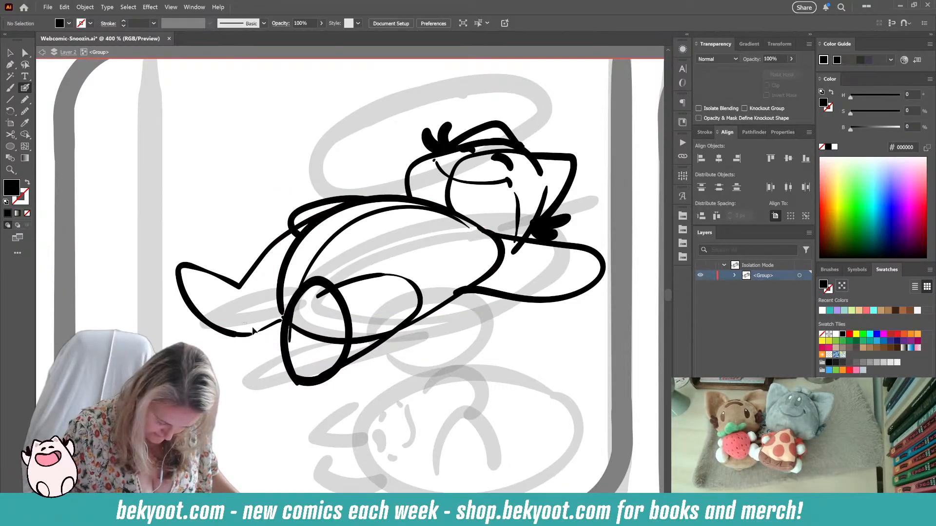
pyautogui.moveTo(253, 330); pyautogui.dragTo(256, 352)
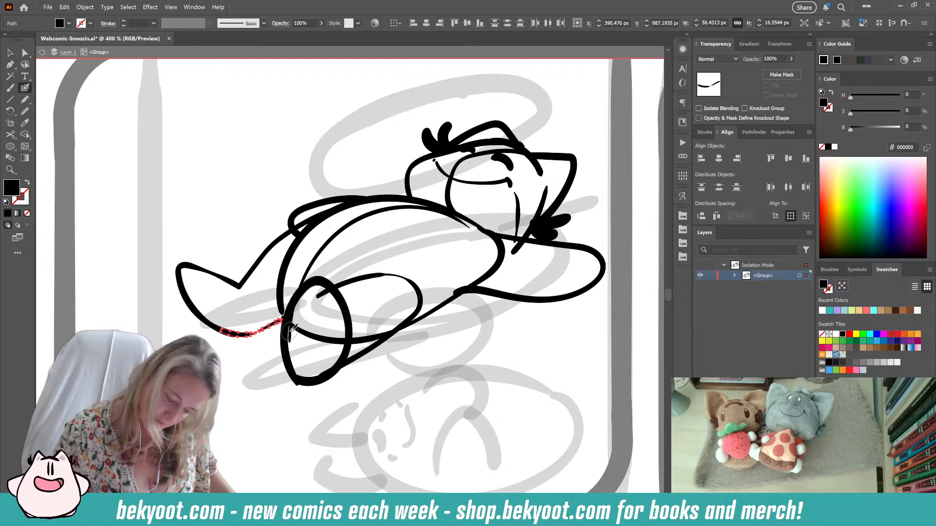
pyautogui.click(791, 59)
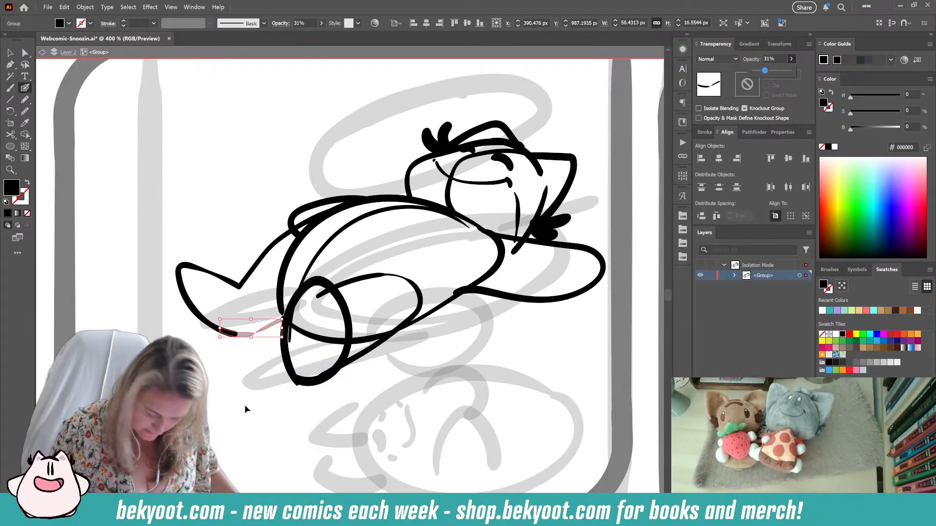
# - Redraw the lower edge of the far leg as a thick black stroke over the faded line, ending at the near foot
pyautogui.keyDown('ctrl'); pyautogui.click(226, 340); pyautogui.keyUp('ctrl')
pyautogui.keyDown('ctrl'); pyautogui.click(225, 337); pyautogui.keyUp('ctrl')
pyautogui.keyDown('ctrl'); pyautogui.click(227, 340); pyautogui.keyUp('ctrl')
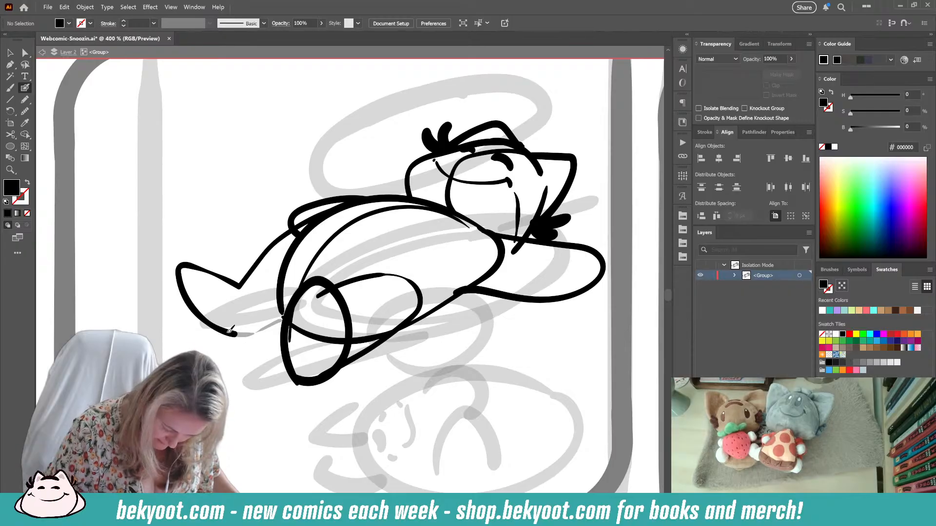
pyautogui.moveTo(232, 334); pyautogui.dragTo(270, 327)
pyautogui.moveTo(286, 317); pyautogui.dragTo(287, 317)
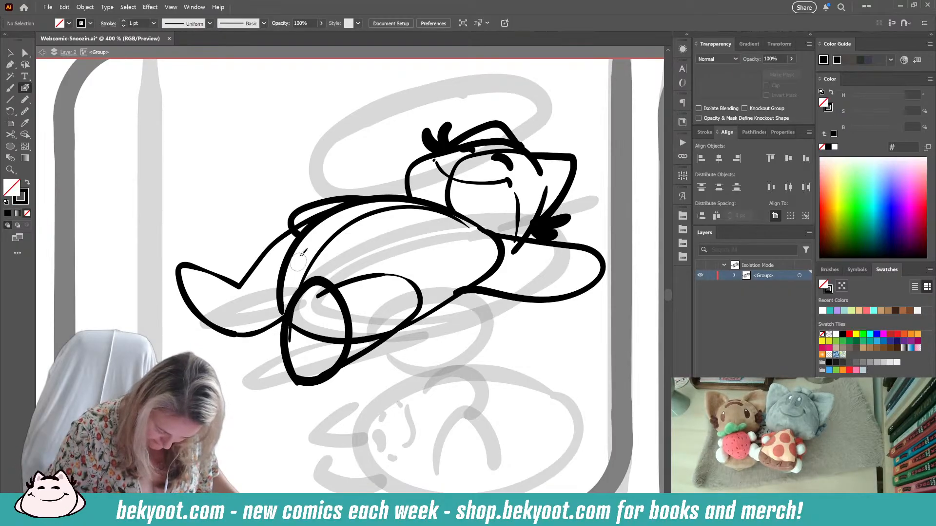
# - Go over the left end of the torso outline down to where it meets the far leg and near foot
pyautogui.keyDown('ctrl'); pyautogui.click(287, 265); pyautogui.keyUp('ctrl')
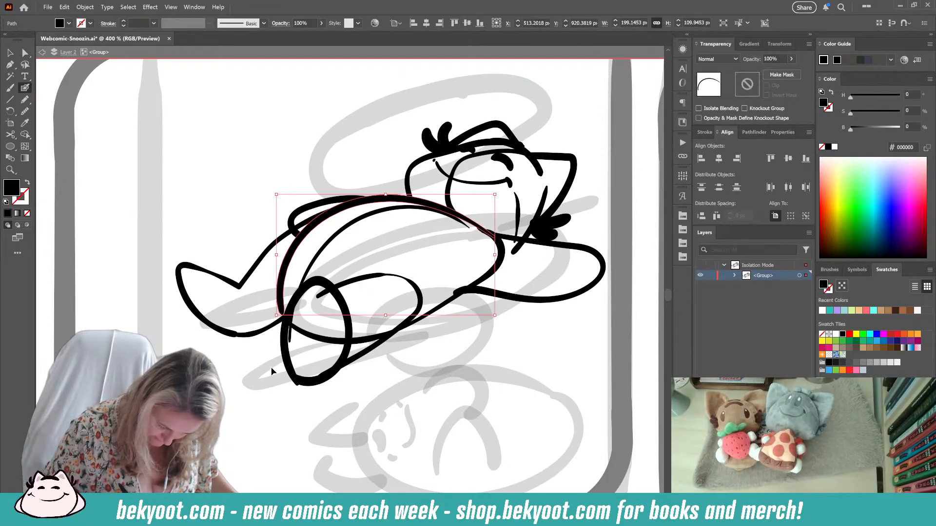
pyautogui.keyDown('ctrl'); pyautogui.click(273, 372); pyautogui.keyUp('ctrl')
pyautogui.moveTo(281, 281); pyautogui.dragTo(287, 320)
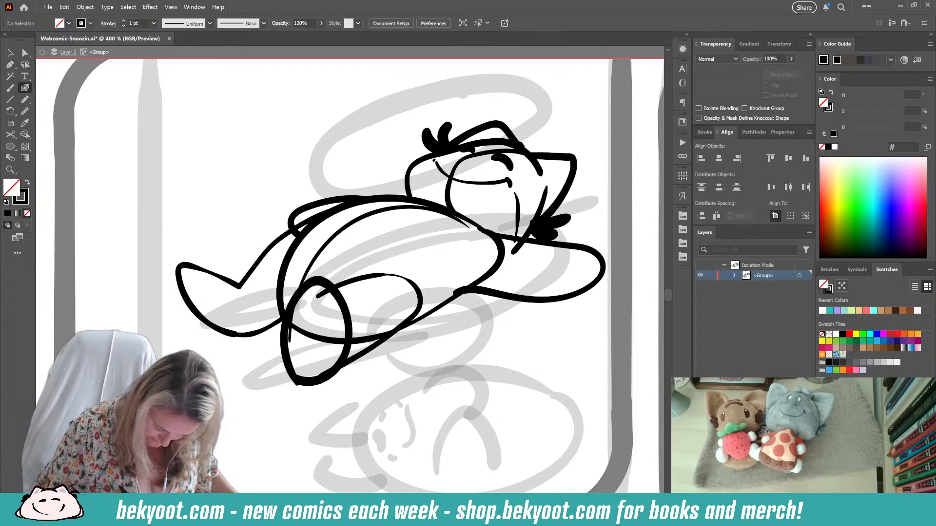
# - Delete the faded guide line underneath the new lower edge of the far leg
pyautogui.keyDown('ctrl'); pyautogui.click(245, 333); pyautogui.keyUp('ctrl')
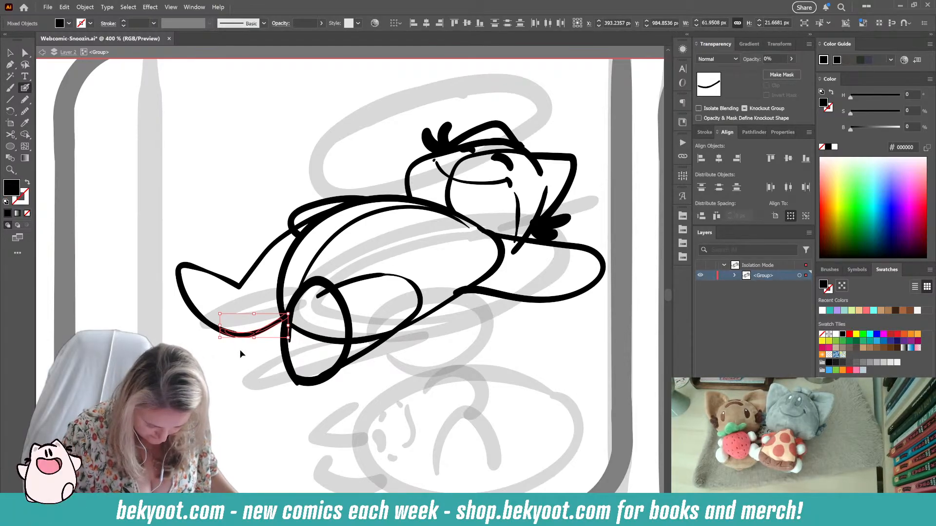
pyautogui.keyDown('ctrl'); pyautogui.click(255, 335); pyautogui.keyUp('ctrl')
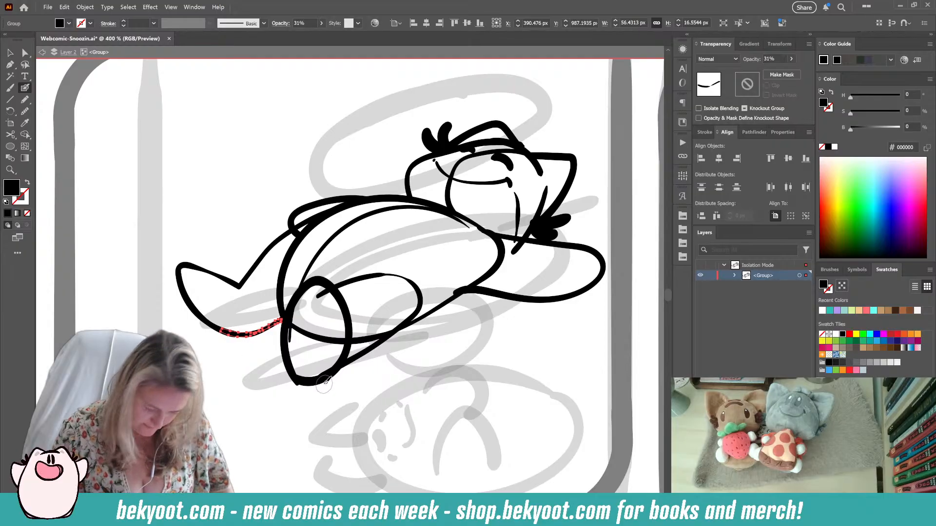
pyautogui.press('Delete')
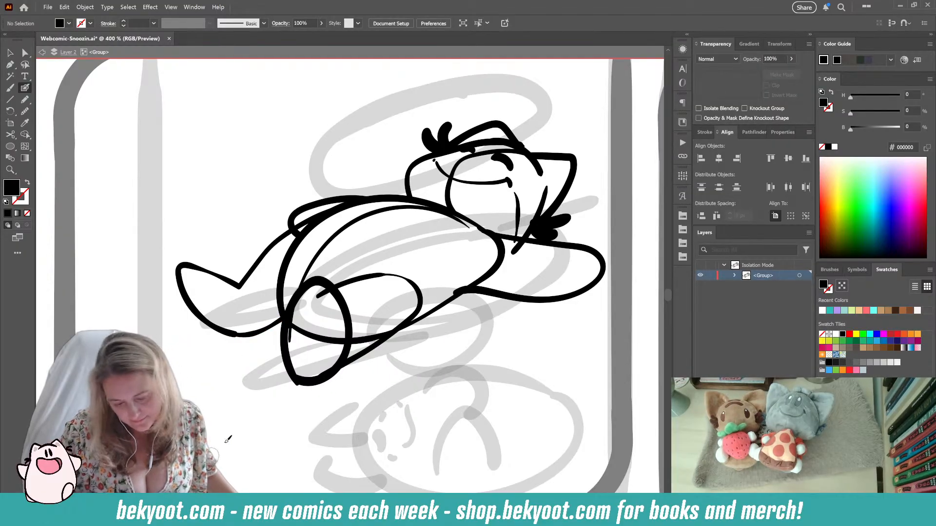
# - Erase the end of the far arm's outline where it overlaps the torso's upper edge
pyautogui.keyDown('ctrl'); pyautogui.click(362, 279); pyautogui.keyUp('ctrl')
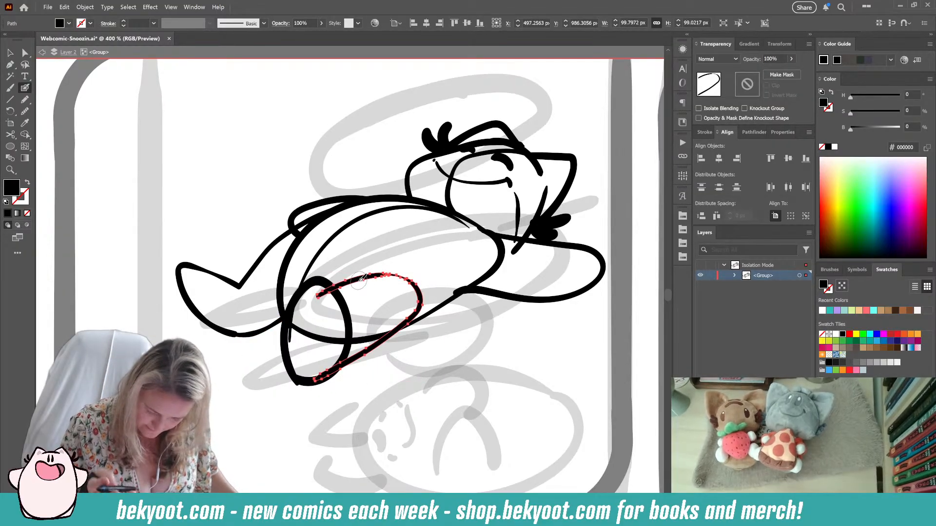
pyautogui.keyDown('ctrl'); pyautogui.click(396, 385); pyautogui.keyUp('ctrl')
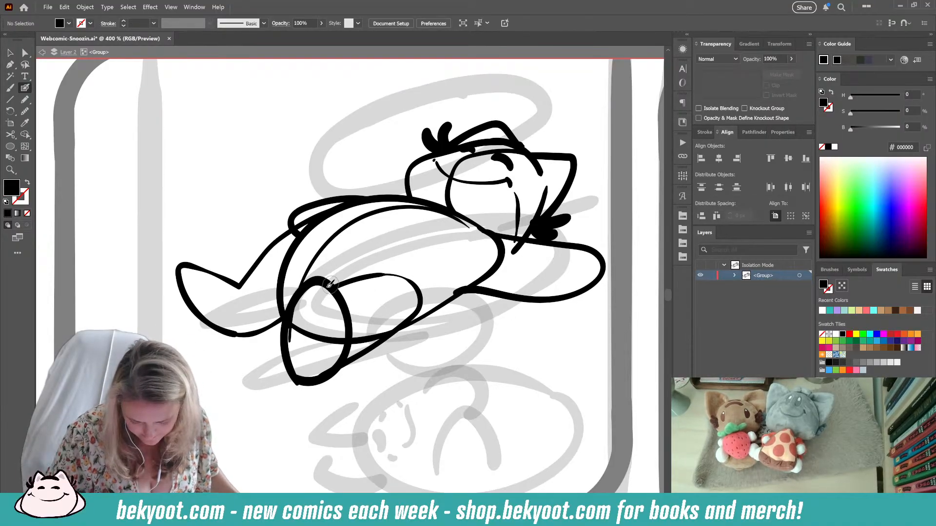
pyautogui.keyDown('ctrl'); pyautogui.click(289, 338); pyautogui.keyUp('ctrl')
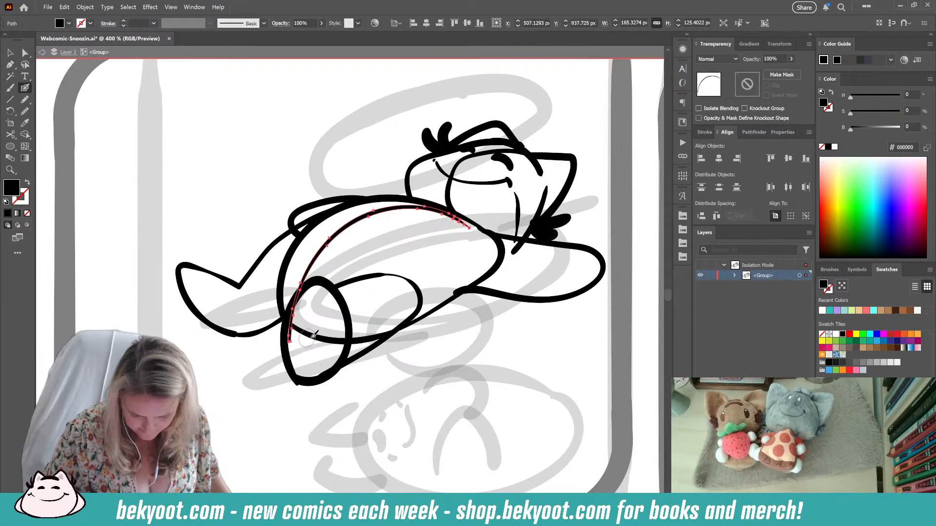
pyautogui.moveTo(300, 236); pyautogui.dragTo(373, 198)
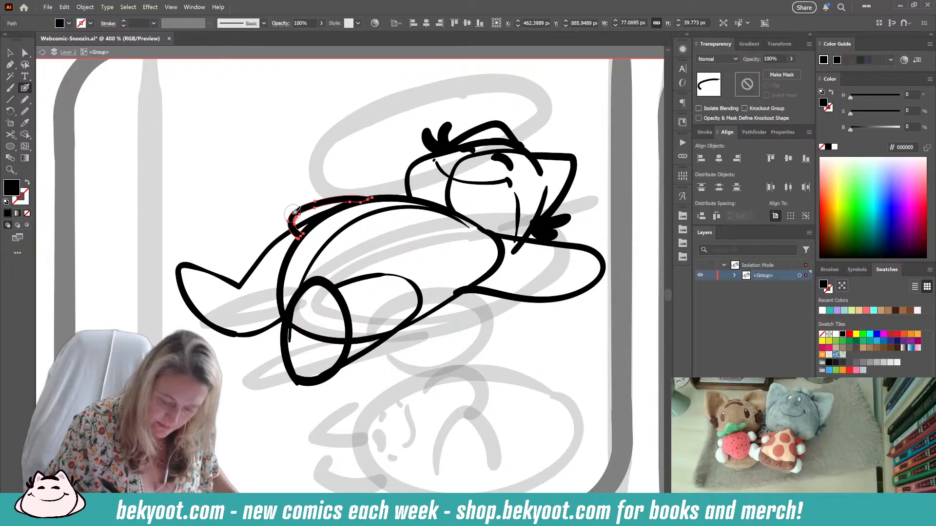
pyautogui.moveTo(306, 242)
pyautogui.mouseDown()
pyautogui.moveTo(297, 239)
pyautogui.moveTo(303, 231)
pyautogui.mouseUp()
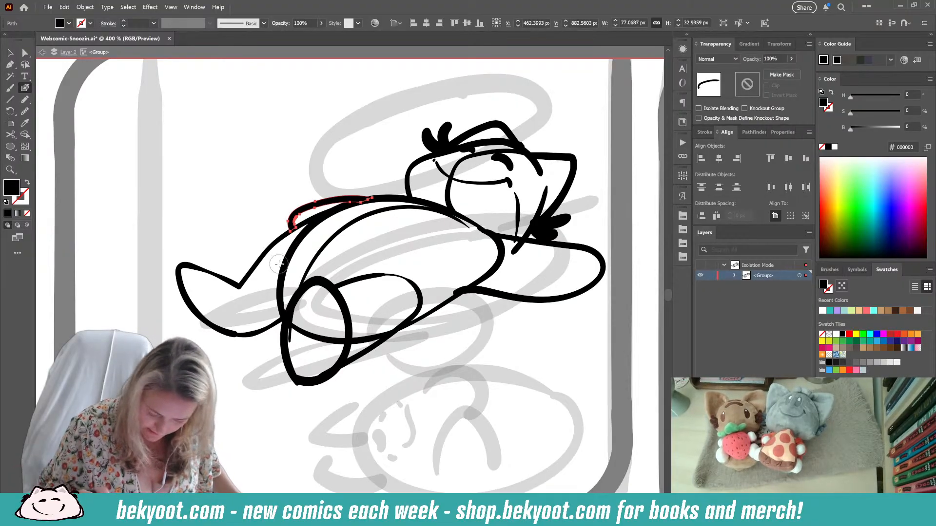
pyautogui.keyDown('ctrl'); pyautogui.click(371, 390); pyautogui.keyUp('ctrl')
pyautogui.moveTo(443, 339); pyautogui.dragTo(433, 377)
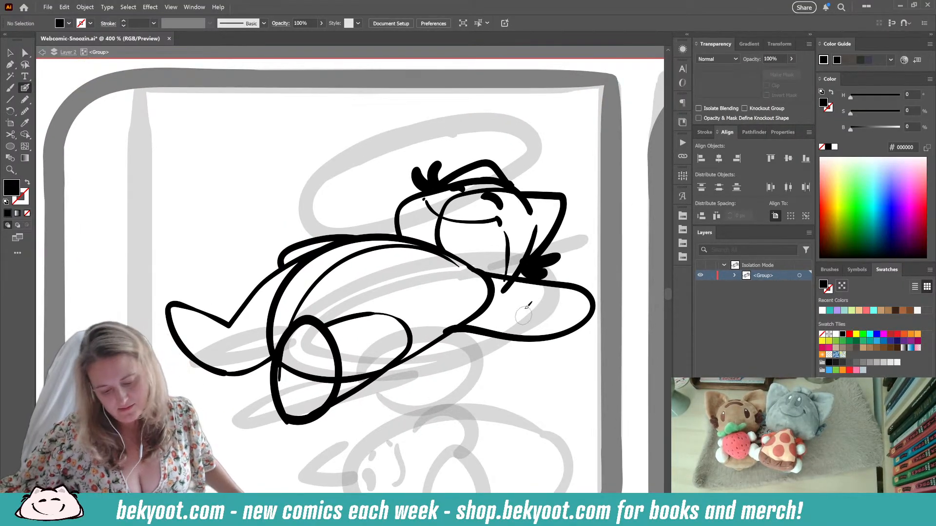
pyautogui.hotkey('ctrl', '1')
pyautogui.scroll(3, 392, 332)
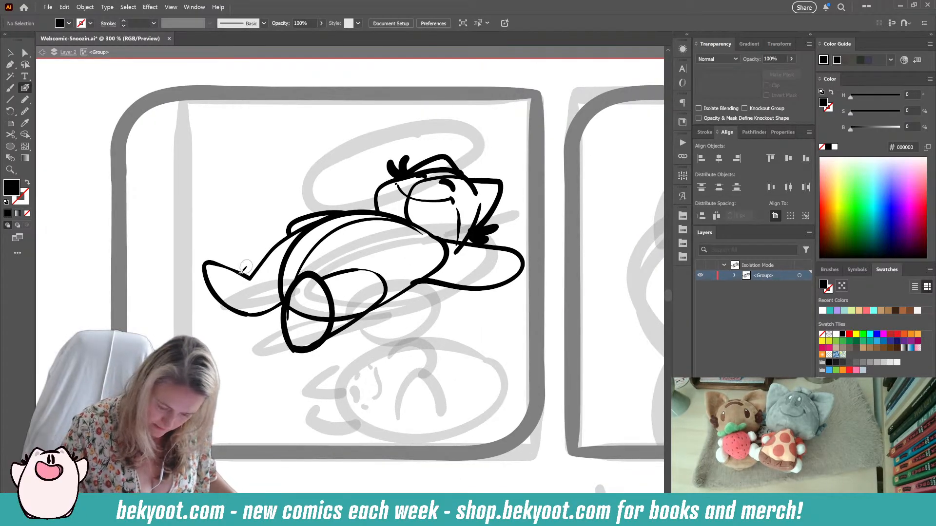
pyautogui.moveTo(287, 234)
pyautogui.mouseDown()
pyautogui.moveTo(245, 229)
pyautogui.moveTo(267, 259)
pyautogui.mouseUp()
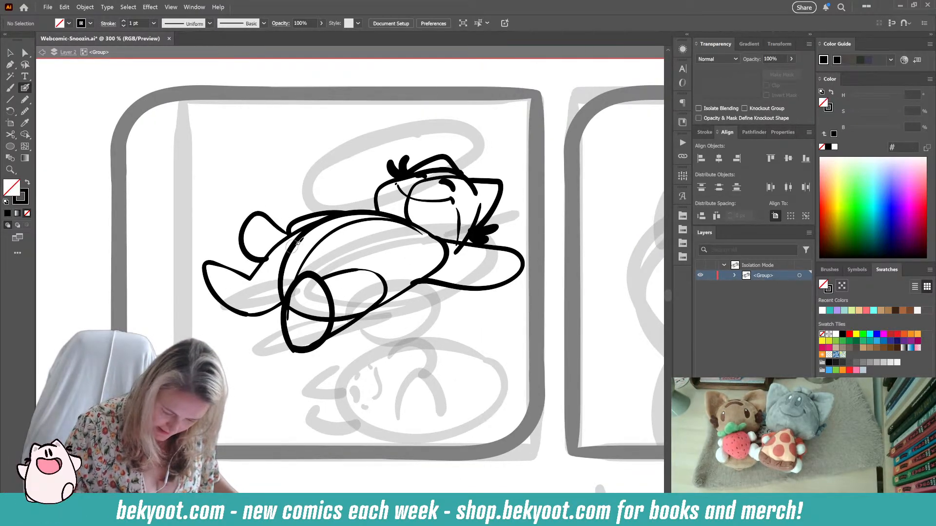
pyautogui.hotkey('ctrl', 'z')
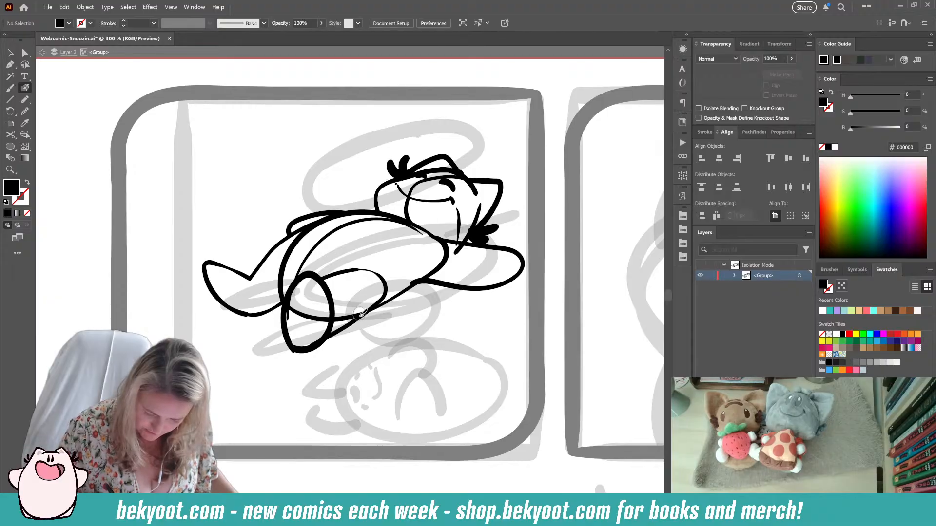
pyautogui.moveTo(360, 321)
pyautogui.mouseDown()
pyautogui.moveTo(421, 321)
pyautogui.moveTo(437, 276)
pyautogui.moveTo(408, 269)
pyautogui.moveTo(337, 307)
pyautogui.moveTo(360, 306)
pyautogui.moveTo(383, 273)
pyautogui.moveTo(461, 315)
pyautogui.mouseUp()
pyautogui.hotkey('ctrl', 'z')
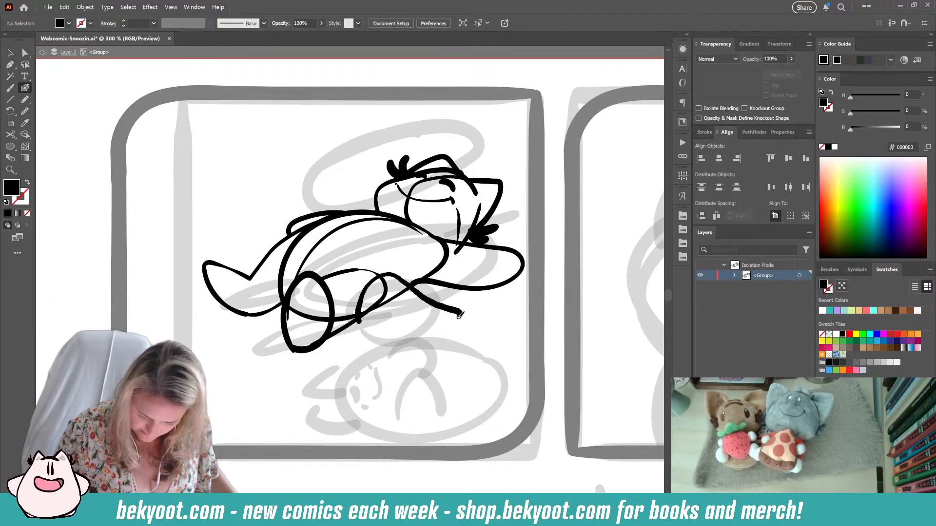
pyautogui.hotkey('ctrl', 'z')
# - Draw a rounded tail shape in front of the torso beside the near leg, with a curved stripe near its tip
pyautogui.moveTo(363, 319)
pyautogui.mouseDown()
pyautogui.moveTo(404, 270)
pyautogui.moveTo(459, 289)
pyautogui.moveTo(453, 327)
pyautogui.moveTo(363, 318)
pyautogui.moveTo(414, 276)
pyautogui.mouseUp()
pyautogui.moveTo(418, 329)
pyautogui.mouseDown()
pyautogui.moveTo(415, 303)
pyautogui.moveTo(448, 279)
pyautogui.mouseUp()
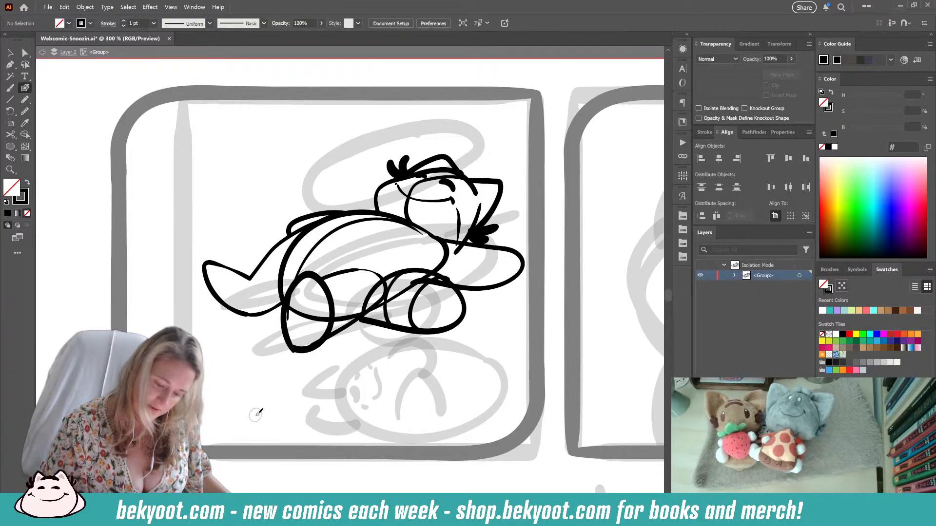
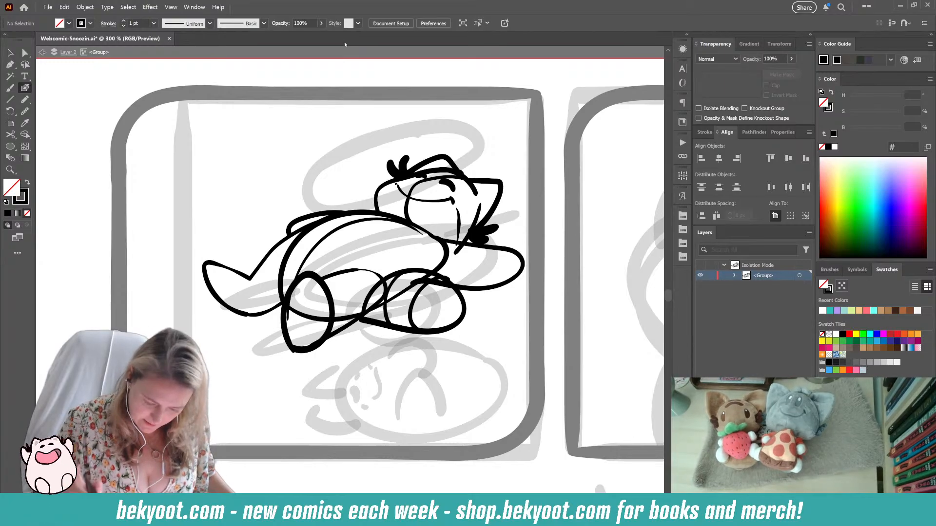
# - Erase the end of the torso outline that crosses the arm between the head and the tail shape
pyautogui.keyDown('ctrl'); pyautogui.click(399, 295); pyautogui.keyUp('ctrl')
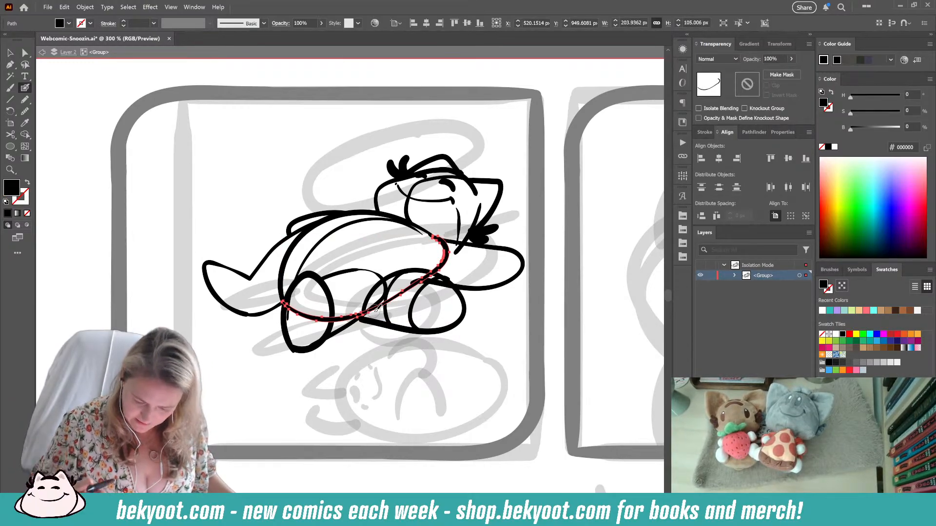
pyautogui.moveTo(450, 251); pyautogui.dragTo(414, 278)
pyautogui.keyDown('ctrl'); pyautogui.click(465, 271); pyautogui.keyUp('ctrl')
# - Trim the lower ends of the head lines where they overlap the arm, and delete the inner belly curve
pyautogui.keyDown('ctrl'); pyautogui.click(455, 253); pyautogui.keyUp('ctrl')
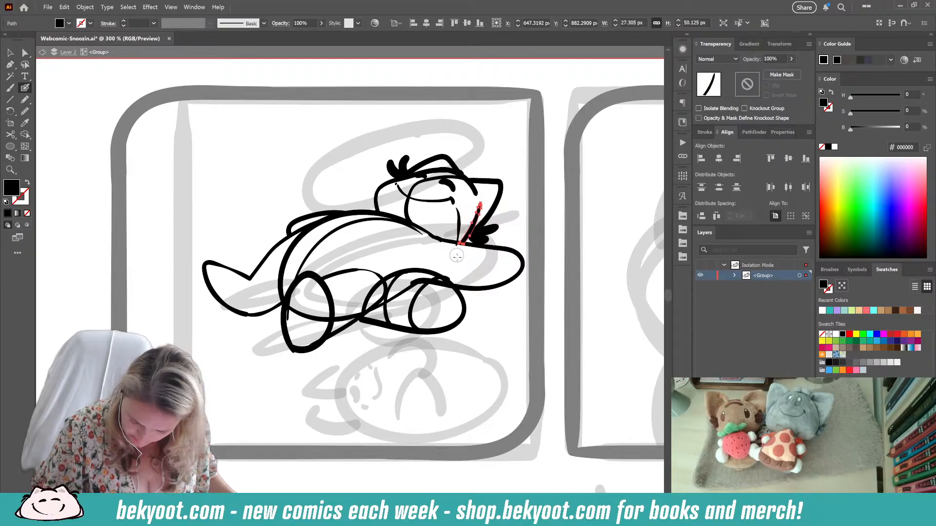
pyautogui.moveTo(456, 252); pyautogui.dragTo(458, 242)
pyautogui.keyDown('ctrl'); pyautogui.click(458, 214); pyautogui.keyUp('ctrl')
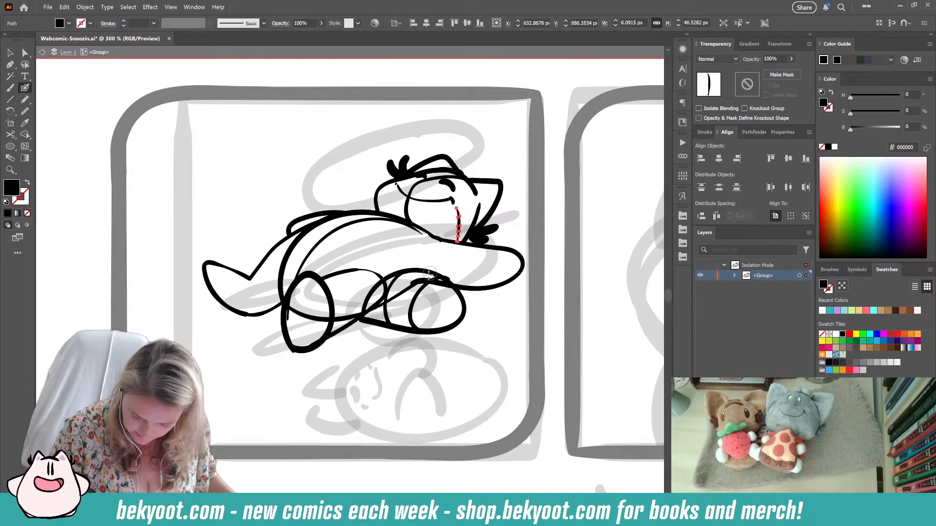
pyautogui.keyDown('ctrl'); pyautogui.click(326, 237); pyautogui.keyUp('ctrl')
pyautogui.press('Delete')
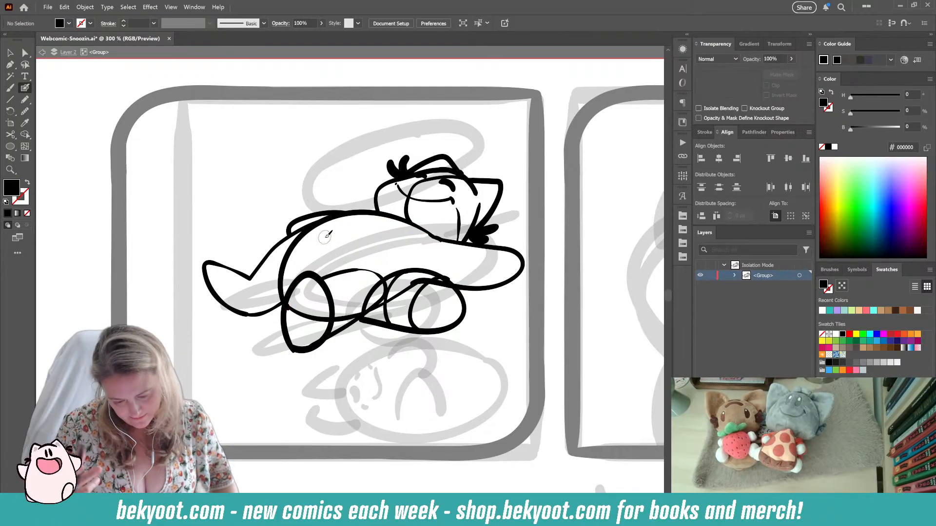
# - Erase the torso's underside line where it runs through the near foot, near leg and tail shape
pyautogui.keyDown('ctrl'); pyautogui.click(307, 317); pyautogui.keyUp('ctrl')
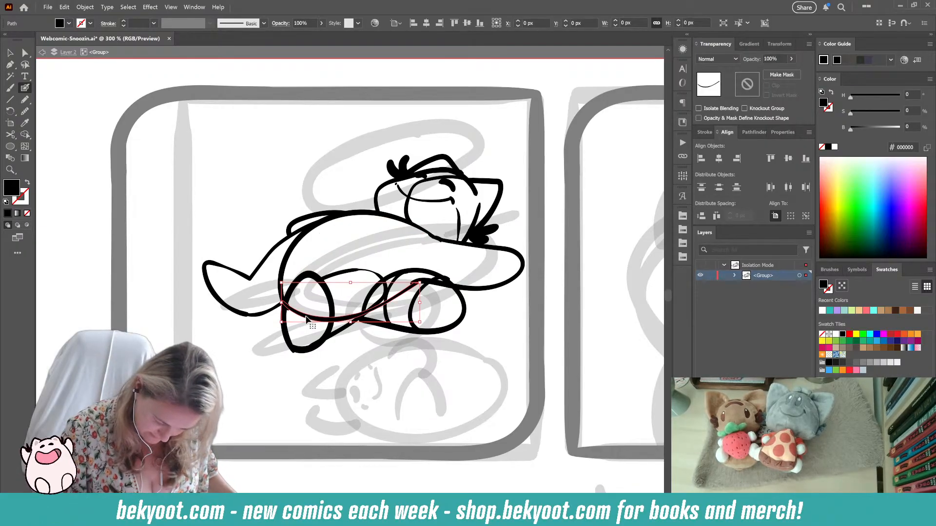
pyautogui.keyDown('ctrl'); pyautogui.keyDown('shift'); pyautogui.click(289, 257); pyautogui.keyUp('shift'); pyautogui.keyUp('ctrl')
pyautogui.keyDown('ctrl'); pyautogui.click(302, 298); pyautogui.keyUp('ctrl')
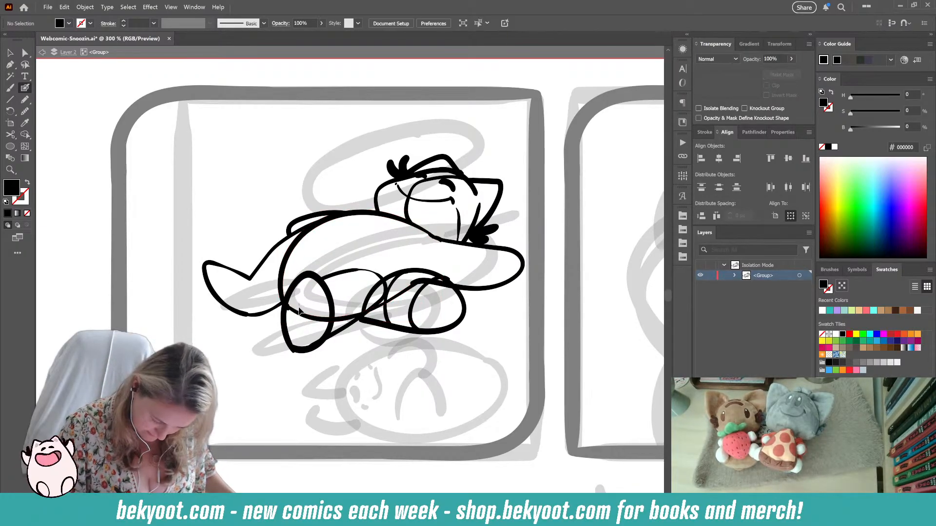
pyautogui.keyDown('ctrl'); pyautogui.click(293, 312); pyautogui.keyUp('ctrl')
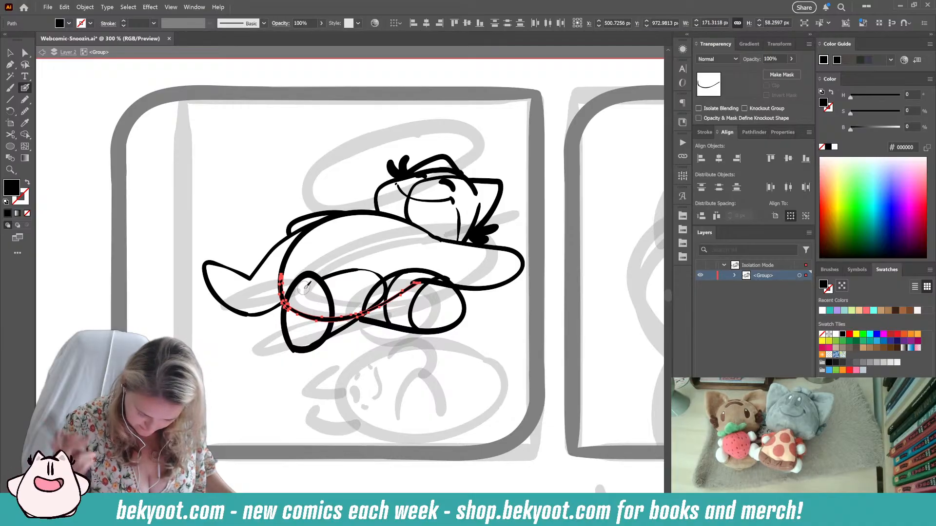
pyautogui.moveTo(307, 287)
pyautogui.mouseDown()
pyautogui.moveTo(292, 312)
pyautogui.moveTo(303, 300)
pyautogui.moveTo(323, 317)
pyautogui.moveTo(360, 312)
pyautogui.moveTo(417, 284)
pyautogui.moveTo(452, 294)
pyautogui.mouseUp()
pyautogui.keyDown('ctrl'); pyautogui.click(388, 366); pyautogui.keyUp('ctrl')
# - Trim the overlapping stroke ends at the upper edge of the tail shape, including the curved stripe near its tip
pyautogui.keyDown('ctrl'); pyautogui.click(441, 285); pyautogui.keyUp('ctrl')
pyautogui.keyDown('ctrl'); pyautogui.click(488, 326); pyautogui.keyUp('ctrl')
pyautogui.keyDown('ctrl'); pyautogui.click(448, 280); pyautogui.keyUp('ctrl')
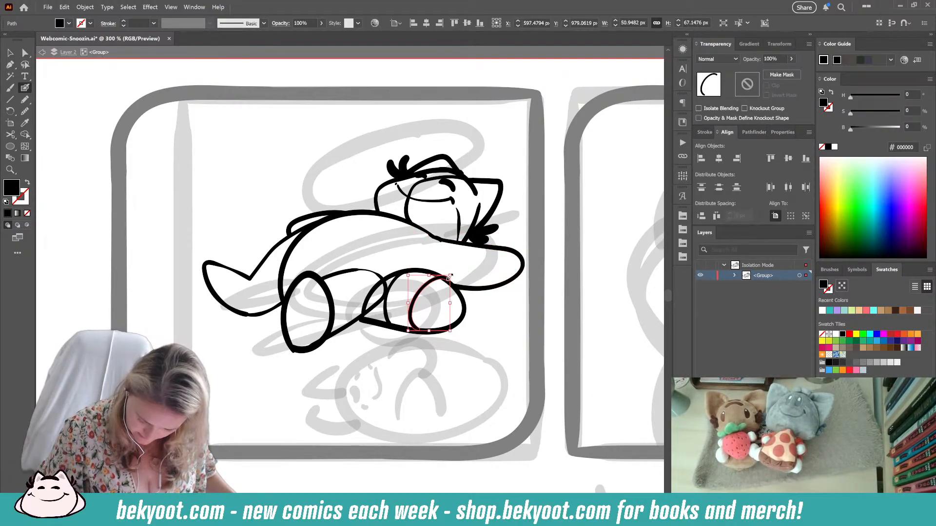
pyautogui.moveTo(449, 277); pyautogui.dragTo(447, 277)
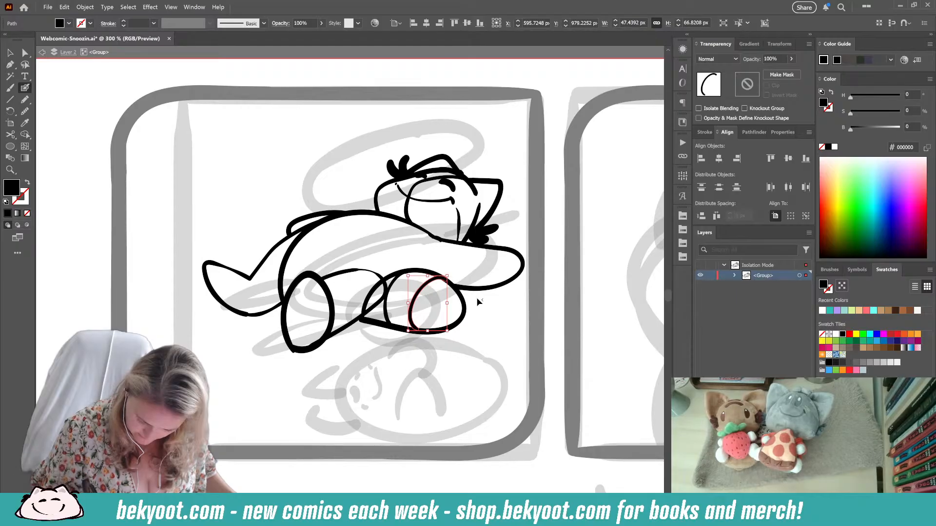
# - Erase the part of the near leg's outline that overlaps the tail shape
pyautogui.keyDown('ctrl'); pyautogui.click(375, 306); pyautogui.keyUp('ctrl')
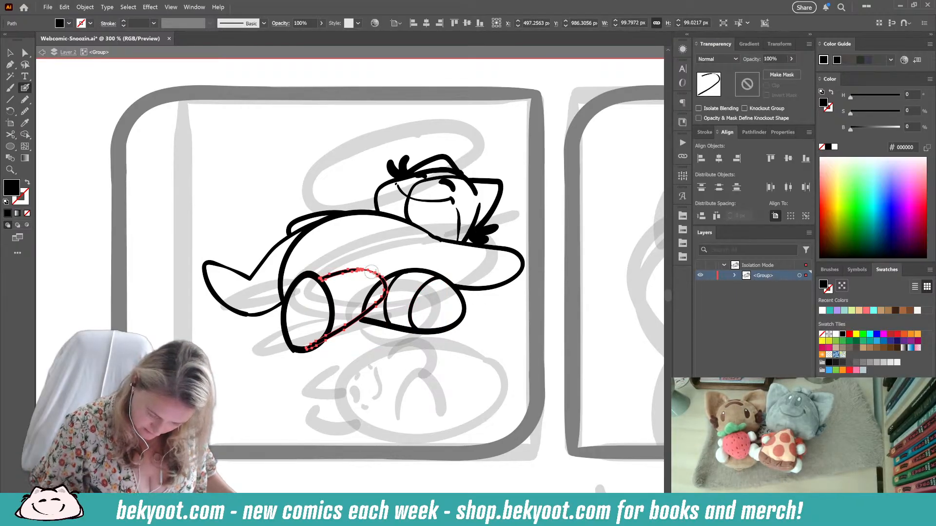
pyautogui.moveTo(372, 271)
pyautogui.mouseDown()
pyautogui.moveTo(391, 287)
pyautogui.moveTo(368, 330)
pyautogui.mouseUp()
pyautogui.keyDown('ctrl'); pyautogui.click(364, 353); pyautogui.keyUp('ctrl')
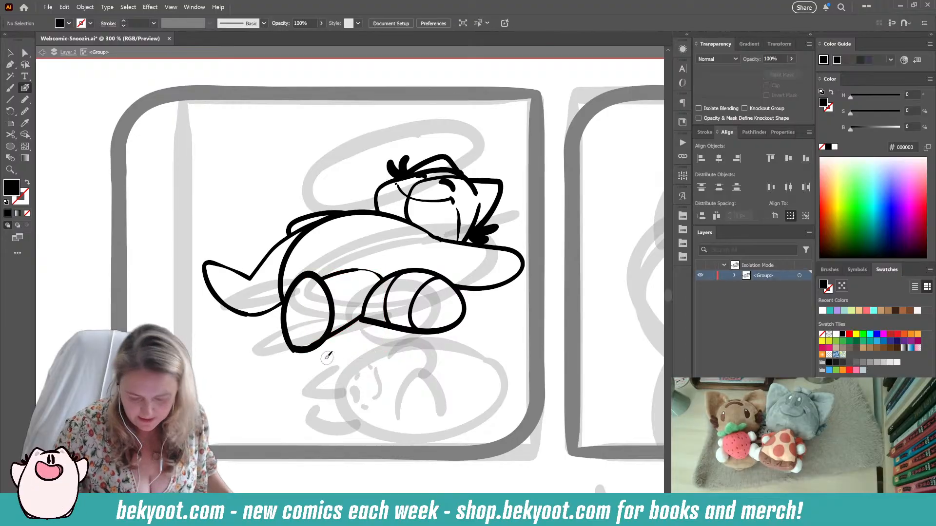
# - Delete the inner curved construction line that runs around the face inside the head
pyautogui.moveTo(329, 355); pyautogui.dragTo(332, 341)
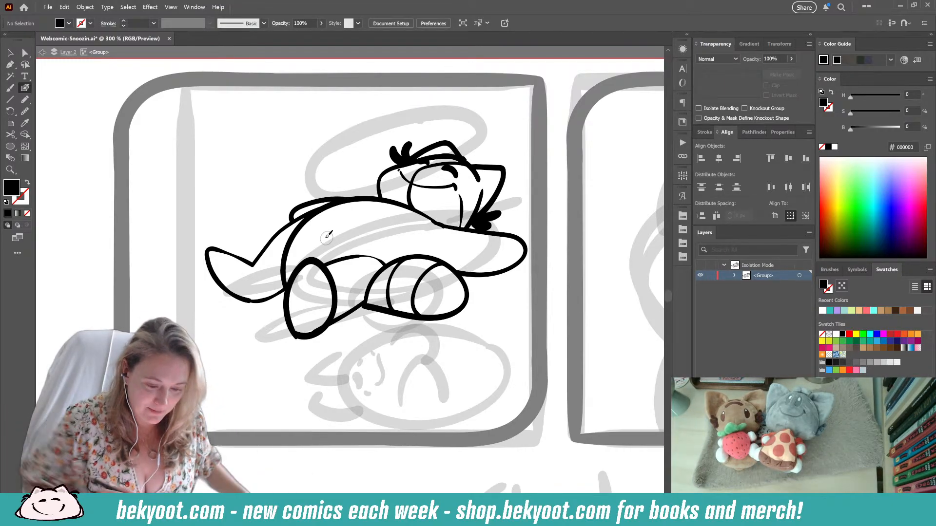
pyautogui.keyDown('ctrl'); pyautogui.click(411, 194); pyautogui.keyUp('ctrl')
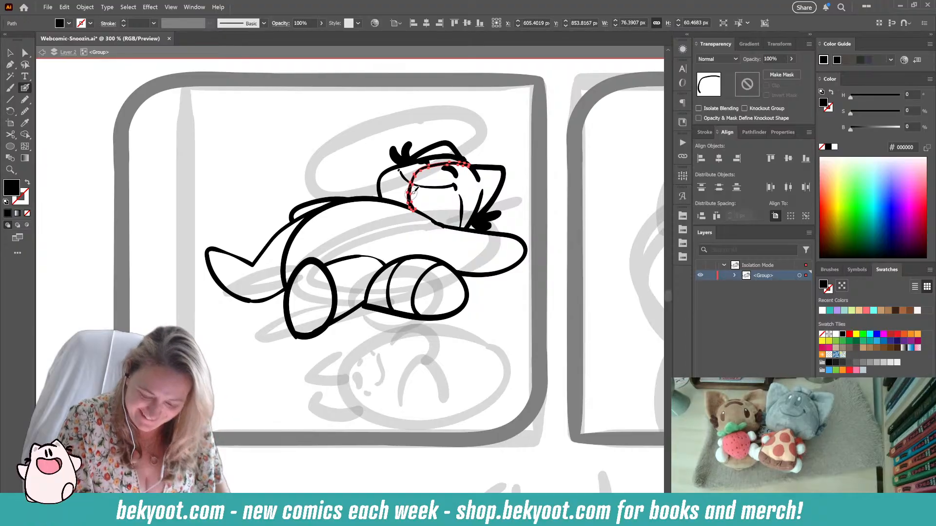
pyautogui.press('Delete')
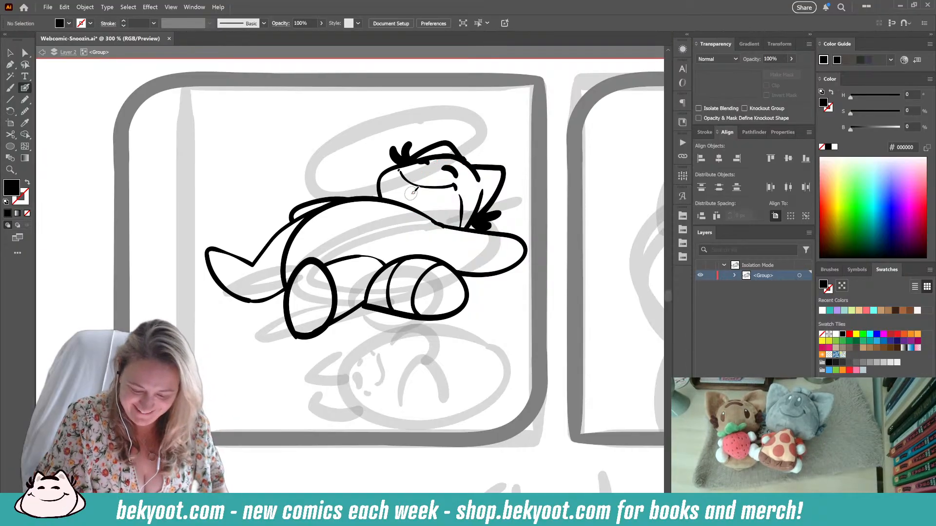
# - Delete the small leftover line fragment where the upper ear meets the top of the head
pyautogui.keyDown('ctrl'); pyautogui.click(469, 159); pyautogui.keyUp('ctrl')
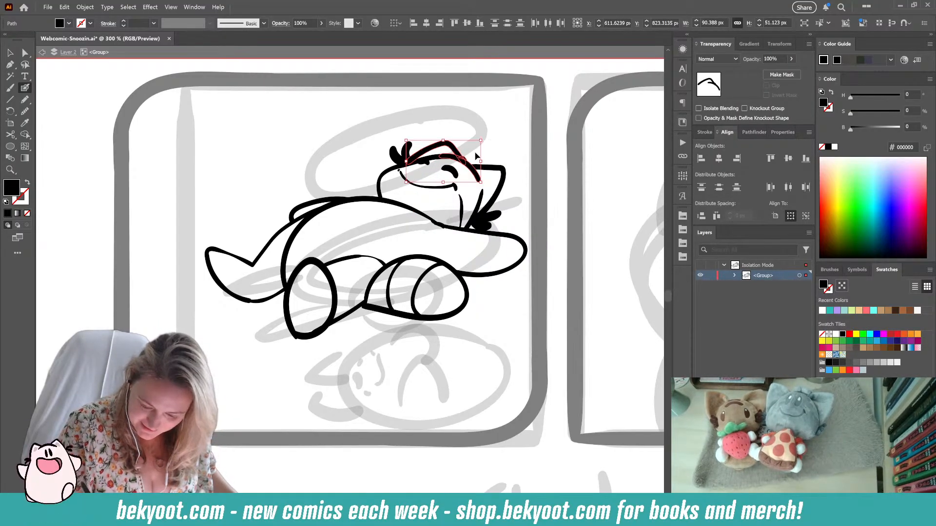
pyautogui.press('Delete')
pyautogui.keyDown('ctrl'); pyautogui.click(464, 157); pyautogui.keyUp('ctrl')
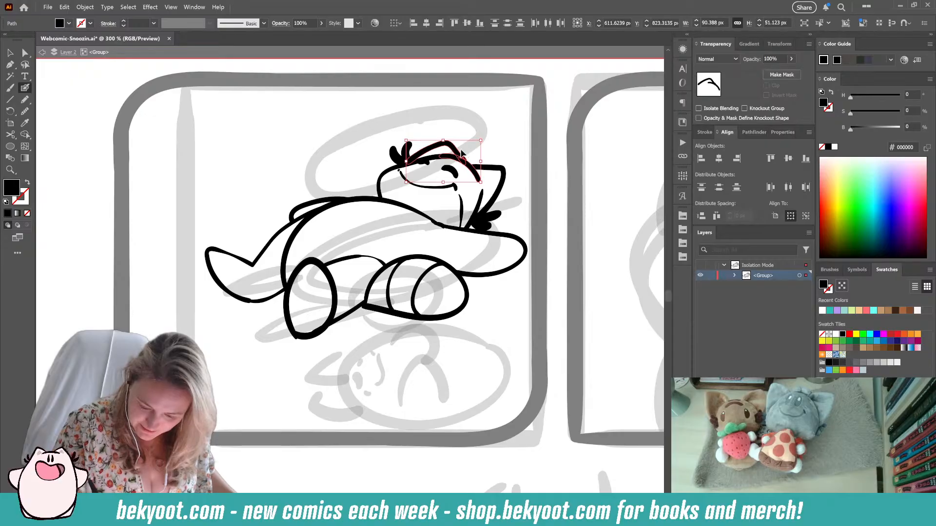
pyautogui.keyDown('ctrl'); pyautogui.click(470, 163); pyautogui.keyUp('ctrl')
pyautogui.keyDown('ctrl'); pyautogui.click(464, 159); pyautogui.keyUp('ctrl')
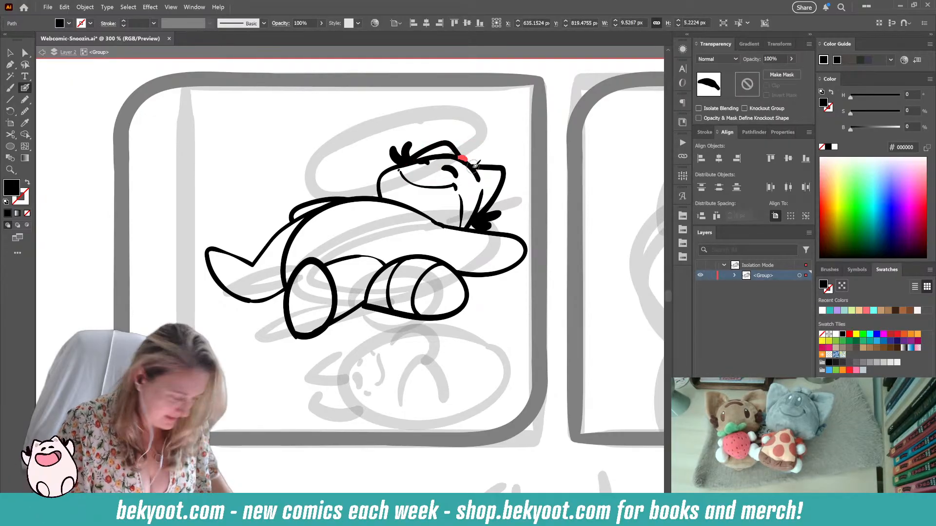
pyautogui.press('Delete')
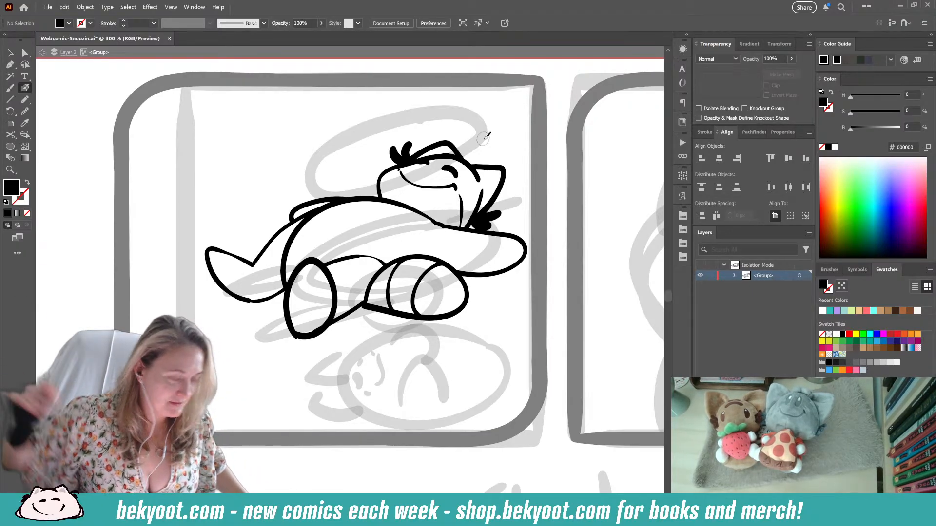
# - Draw a short black curve under the chin, where the head meets the outstretched arm
pyautogui.keyDown('ctrl'); pyautogui.click(449, 235); pyautogui.keyUp('ctrl')
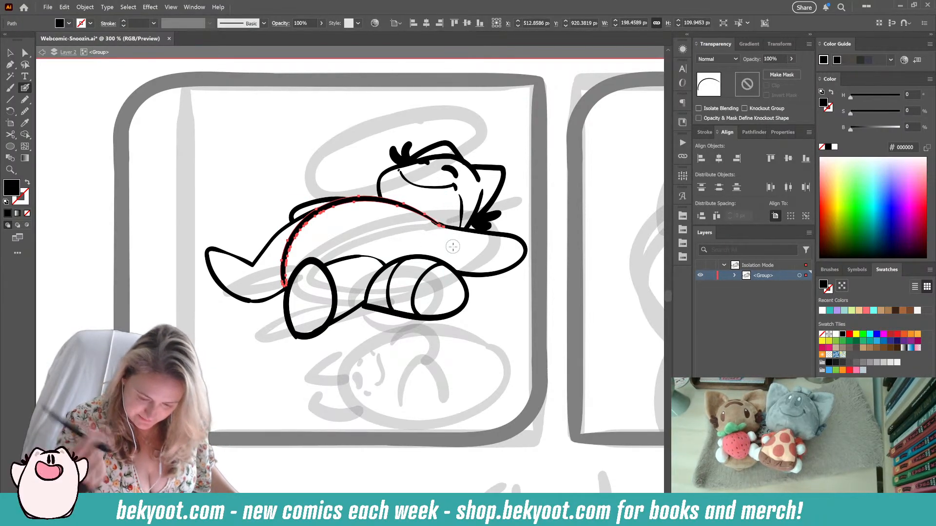
pyautogui.keyDown('ctrl'); pyautogui.click(536, 206); pyautogui.keyUp('ctrl')
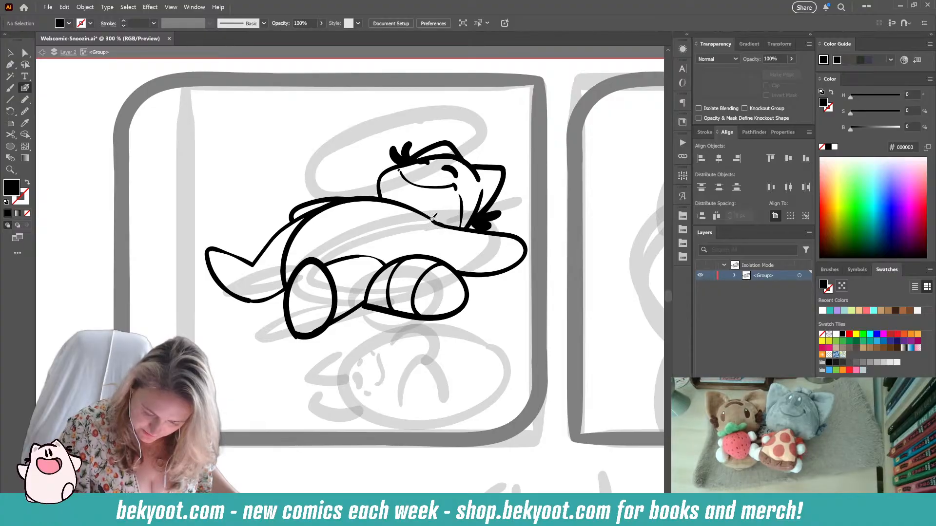
pyautogui.hotkey('shift', 'x')
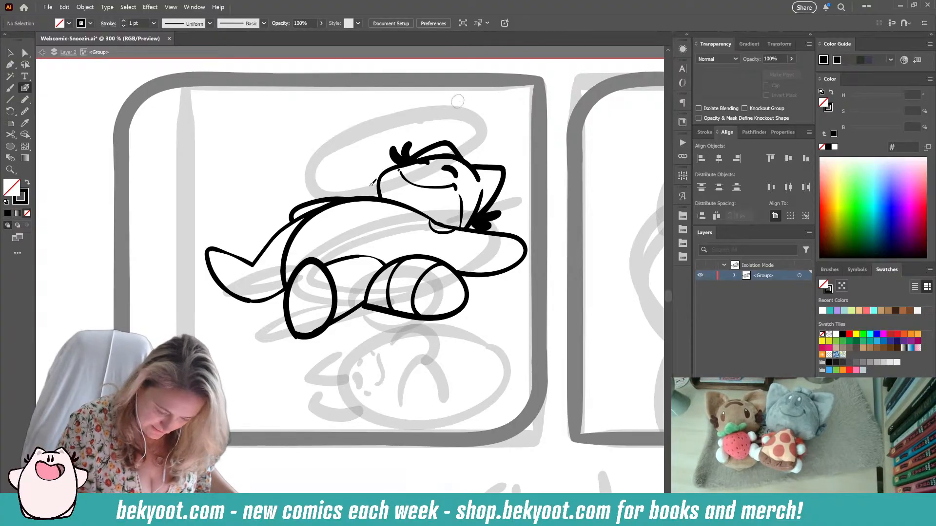
# - Trim the leg's lower line where it runs into the near foot, and slightly smooth the near foot's outline
pyautogui.moveTo(313, 336); pyautogui.dragTo(366, 300)
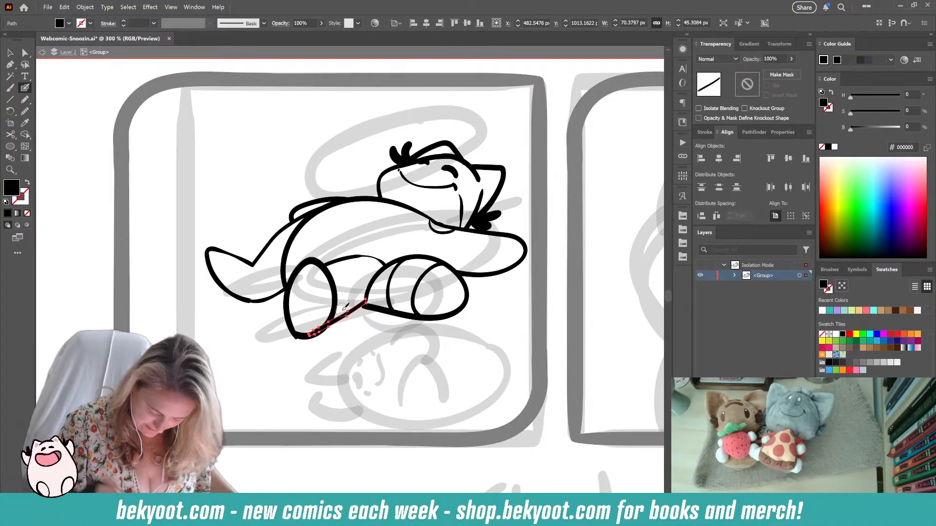
pyautogui.moveTo(311, 332); pyautogui.dragTo(315, 327)
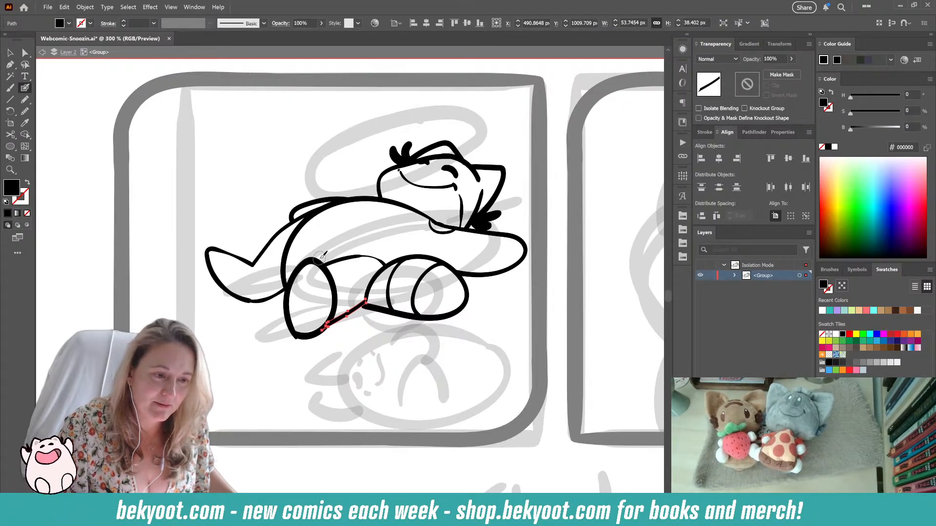
pyautogui.keyDown('ctrl'); pyautogui.click(306, 337); pyautogui.keyUp('ctrl')
pyautogui.hotkey('ctrl', 'alt', 's')
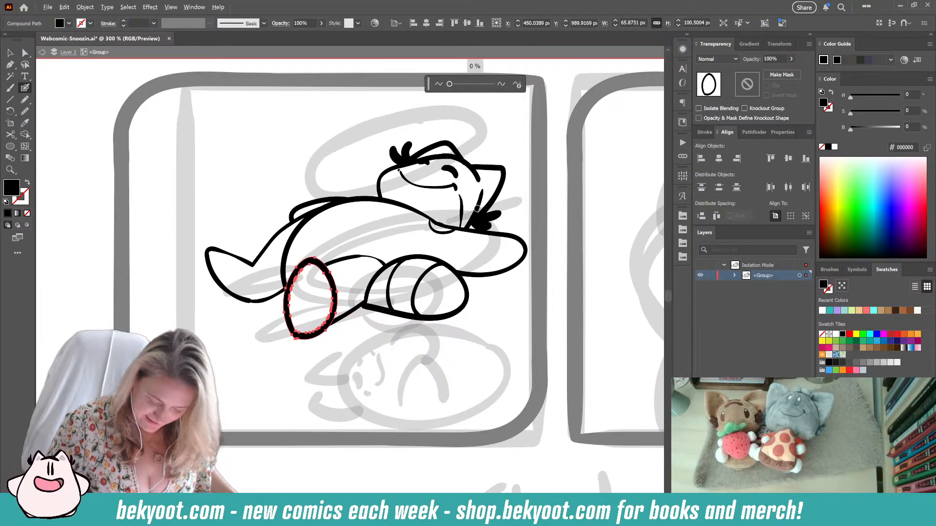
pyautogui.moveTo(449, 84); pyautogui.dragTo(453, 85)
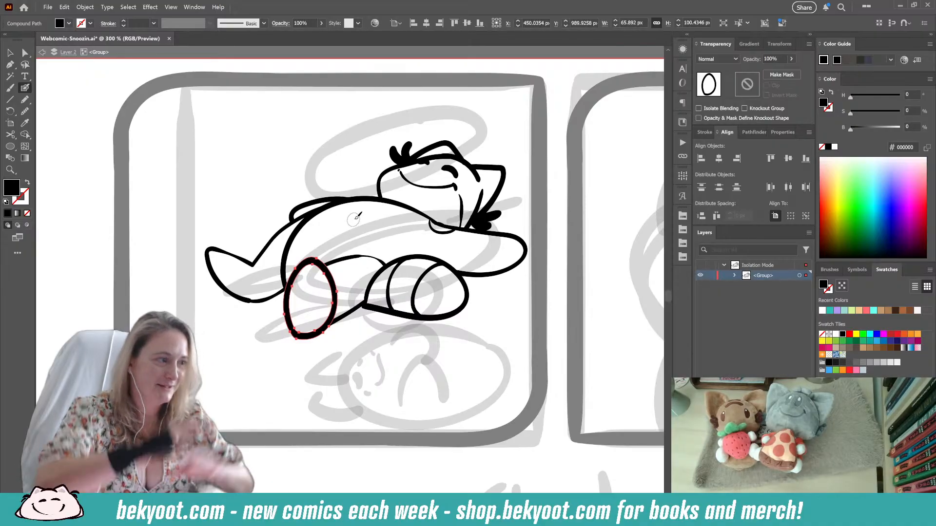
pyautogui.click(11, 53)
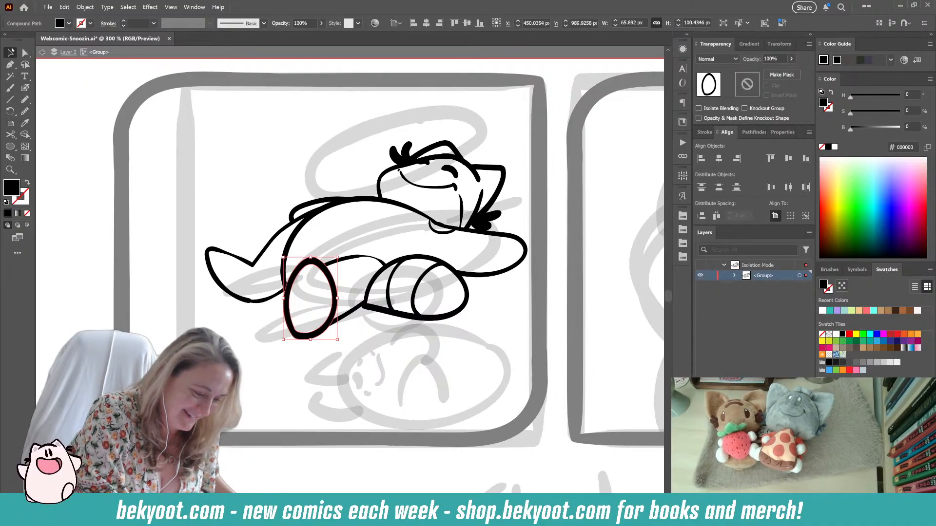
pyautogui.click(492, 121)
pyautogui.moveTo(517, 164)
pyautogui.mouseDown()
pyautogui.moveTo(510, 145)
pyautogui.moveTo(509, 154)
pyautogui.mouseUp()
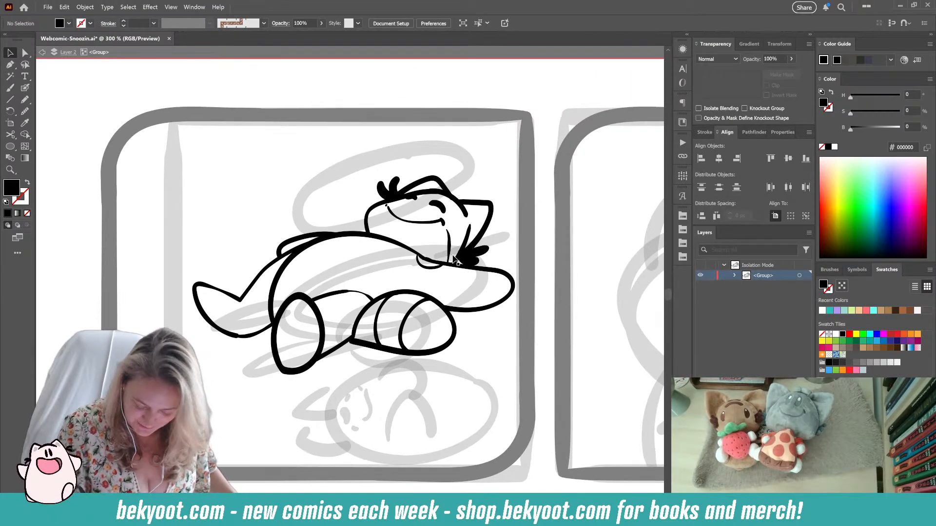
# - Set the opacity to 30% and draw black shadow shapes inside both ears with the Pencil tool
pyautogui.click(25, 100)
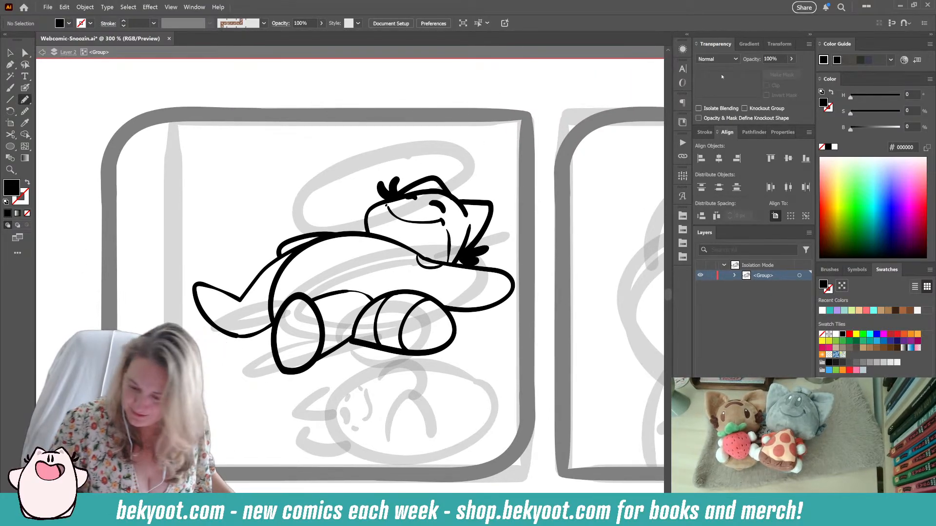
pyautogui.click(775, 59)
pyautogui.write('30')
pyautogui.press('Return')
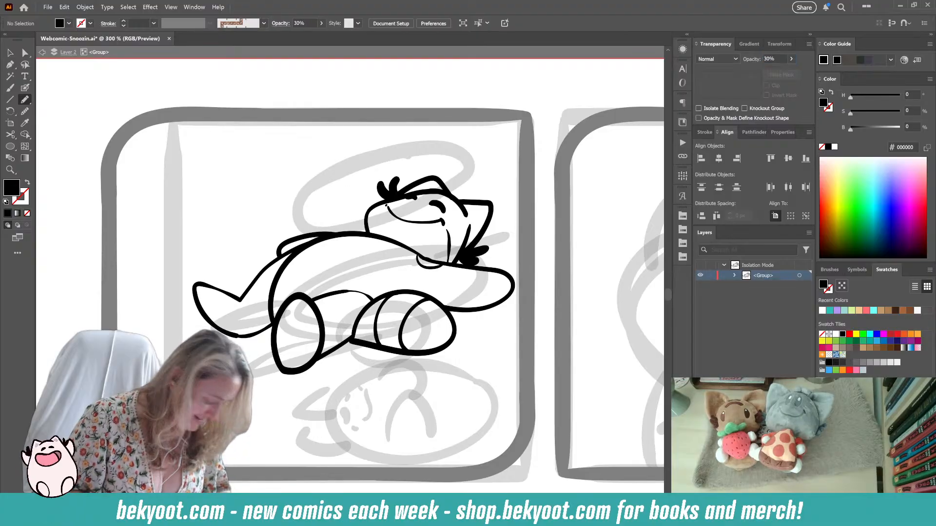
pyautogui.moveTo(482, 212)
pyautogui.mouseDown()
pyautogui.moveTo(471, 233)
pyautogui.moveTo(466, 211)
pyautogui.mouseUp()
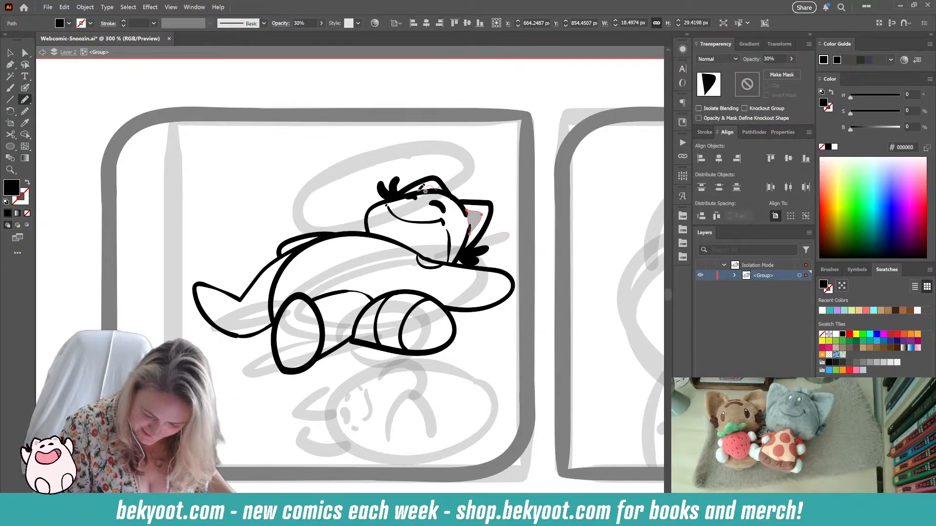
pyautogui.moveTo(412, 193); pyautogui.dragTo(438, 189)
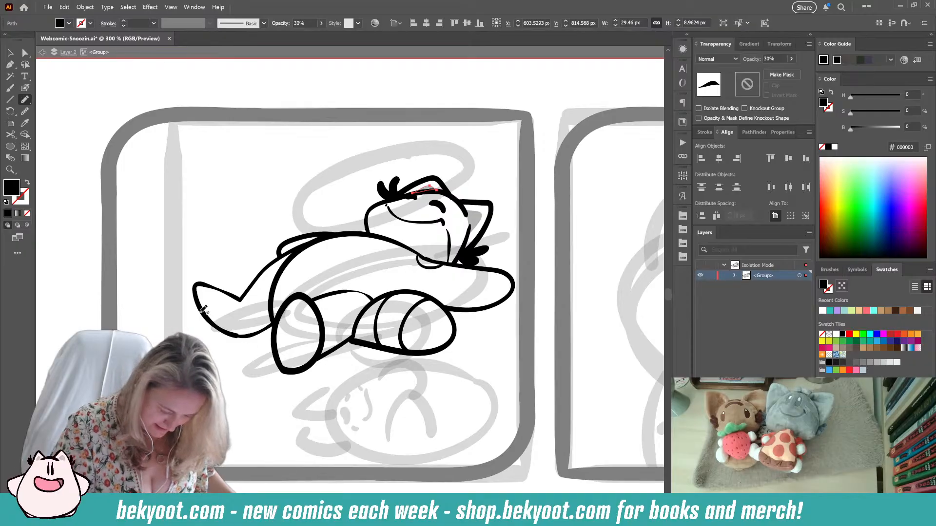
pyautogui.moveTo(198, 299)
pyautogui.mouseDown()
pyautogui.moveTo(226, 310)
pyautogui.moveTo(275, 278)
pyautogui.moveTo(293, 298)
pyautogui.moveTo(277, 322)
pyautogui.moveTo(247, 335)
pyautogui.moveTo(226, 332)
pyautogui.moveTo(198, 299)
pyautogui.mouseUp()
pyautogui.keyDown('ctrl'); pyautogui.click(232, 390); pyautogui.keyUp('ctrl')
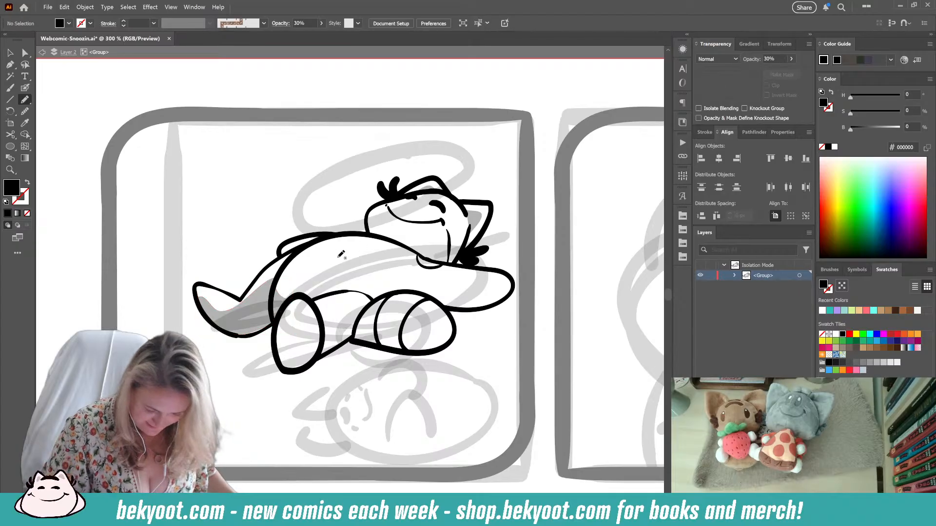
pyautogui.hotkey('ctrl', 'z')
pyautogui.hotkey('ctrl', 'z')
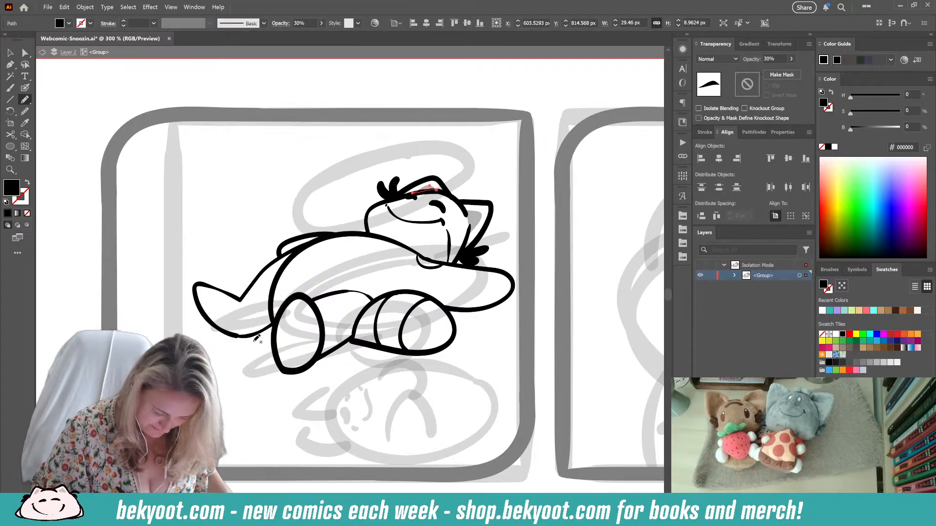
# - Draw 30% opacity shadow shapes along the undersides of the tail, feet and legs
pyautogui.moveTo(206, 315)
pyautogui.mouseDown()
pyautogui.moveTo(293, 301)
pyautogui.moveTo(286, 322)
pyautogui.moveTo(307, 328)
pyautogui.moveTo(368, 311)
pyautogui.moveTo(383, 328)
pyautogui.moveTo(456, 324)
pyautogui.moveTo(451, 345)
pyautogui.moveTo(345, 341)
pyautogui.moveTo(299, 367)
pyautogui.moveTo(276, 358)
pyautogui.moveTo(277, 319)
pyautogui.moveTo(242, 336)
pyautogui.moveTo(204, 313)
pyautogui.mouseUp()
pyautogui.hotkey('ctrl', 'shift', 'a')
pyautogui.moveTo(363, 373)
pyautogui.mouseDown()
pyautogui.moveTo(409, 372)
pyautogui.moveTo(398, 345)
pyautogui.mouseUp()
pyautogui.hotkey('shift', 'b')
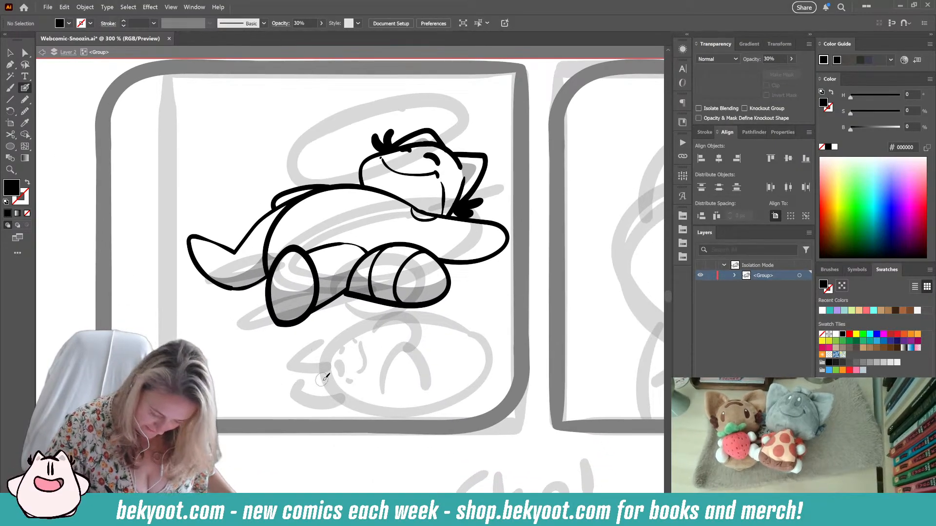
pyautogui.moveTo(334, 360)
pyautogui.mouseDown()
pyautogui.moveTo(341, 412)
pyautogui.moveTo(342, 357)
pyautogui.mouseUp()
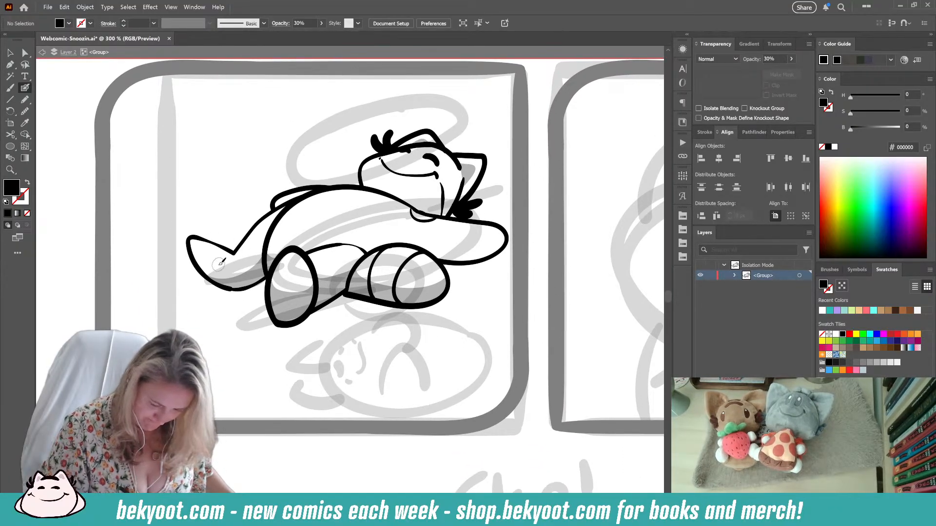
pyautogui.moveTo(304, 376)
pyautogui.mouseDown()
pyautogui.moveTo(295, 400)
pyautogui.moveTo(314, 397)
pyautogui.mouseUp()
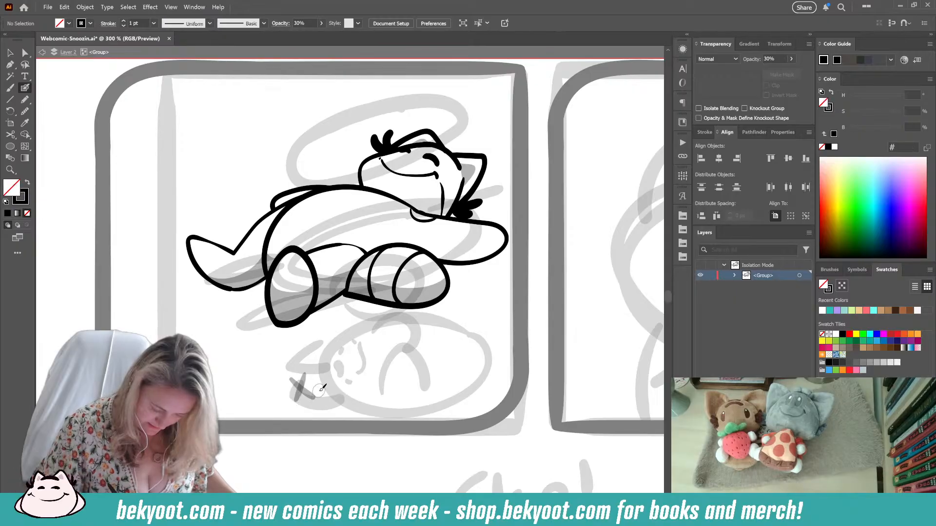
pyautogui.hotkey('ctrl', 'z')
pyautogui.hotkey('ctrl', 'z')
# - Restore 100% opacity by sampling the near foot's outline, and paint a small black X beside the rough oval below the character
pyautogui.keyDown('ctrl'); pyautogui.click(299, 268); pyautogui.keyUp('ctrl')
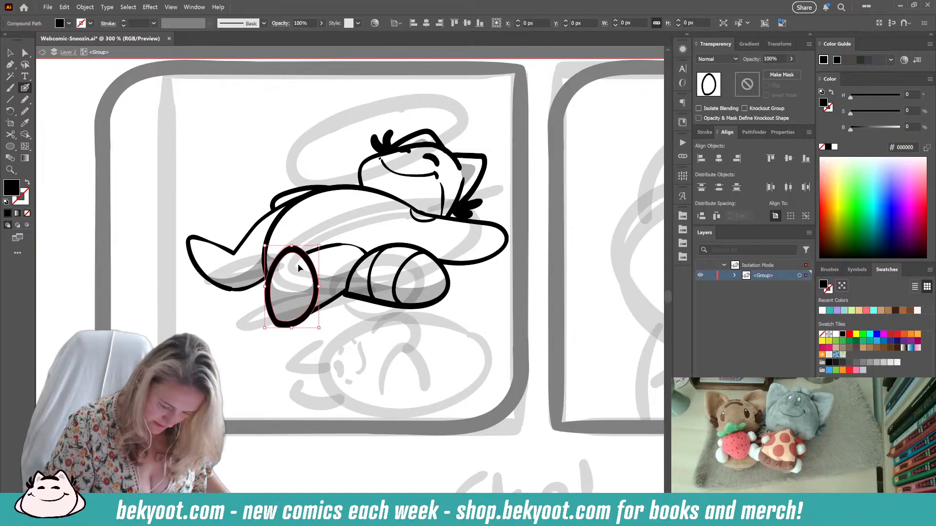
pyautogui.keyDown('ctrl'); pyautogui.click(239, 403); pyautogui.keyUp('ctrl')
pyautogui.moveTo(313, 362); pyautogui.dragTo(303, 389)
pyautogui.moveTo(296, 370); pyautogui.dragTo(319, 384)
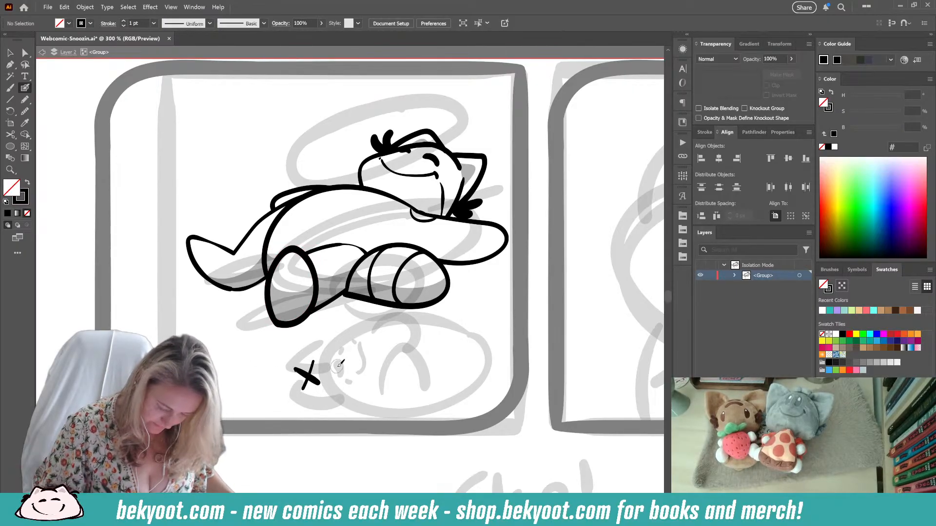
# - Group all the linework and shading of the lying character, then return to the Blob Brush
pyautogui.press('v')
pyautogui.moveTo(171, 111)
pyautogui.mouseDown()
pyautogui.moveTo(374, 199)
pyautogui.moveTo(513, 319)
pyautogui.mouseUp()
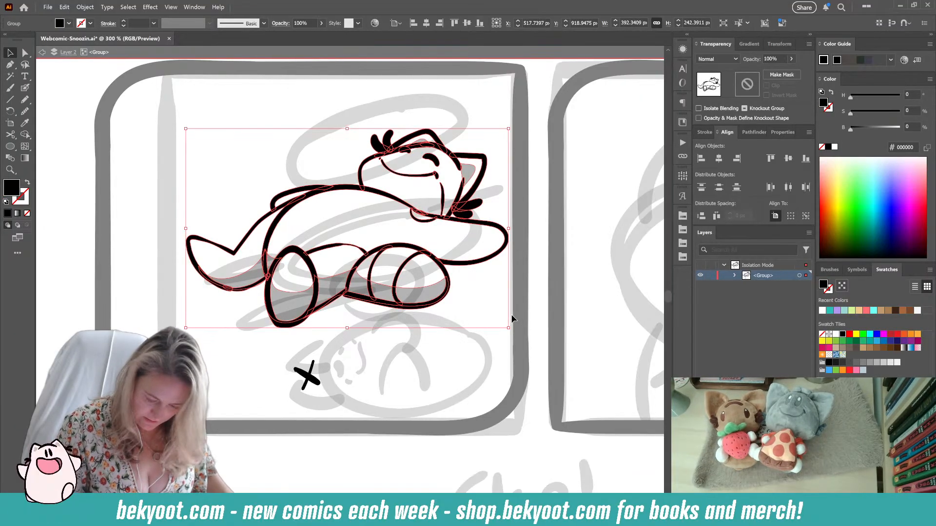
pyautogui.click(340, 370)
pyautogui.click(25, 88)
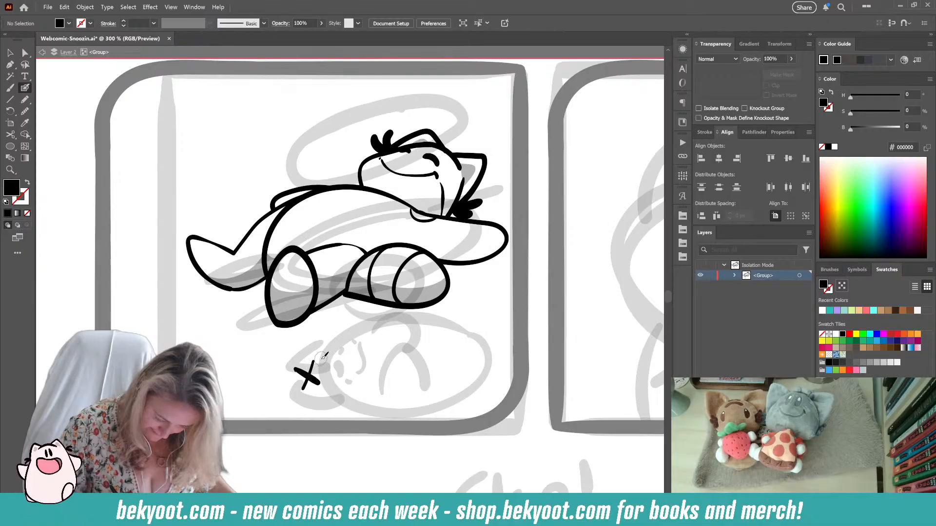
pyautogui.moveTo(322, 356); pyautogui.dragTo(339, 390)
pyautogui.hotkey('ctrl', 'z')
pyautogui.moveTo(322, 357)
pyautogui.mouseDown()
pyautogui.moveTo(338, 388)
pyautogui.moveTo(325, 384)
pyautogui.moveTo(327, 395)
pyautogui.moveTo(352, 404)
pyautogui.mouseUp()
pyautogui.hotkey('ctrl', 'z')
pyautogui.hotkey('ctrl', 'z')
# - Ink the outline of the large oval body below the lying character in black, following the grey sketch
pyautogui.moveTo(333, 360); pyautogui.dragTo(328, 365)
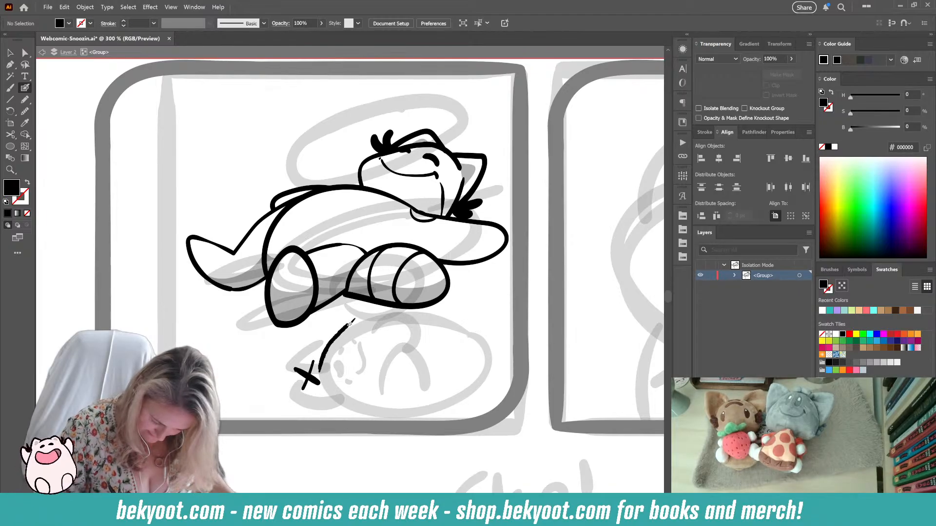
pyautogui.moveTo(350, 323); pyautogui.dragTo(368, 316)
pyautogui.hotkey('shift', 'x')
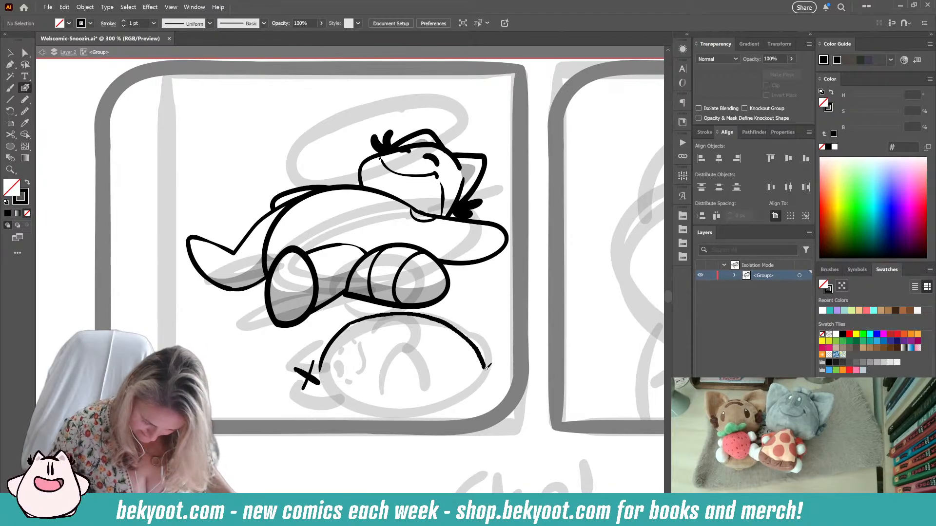
pyautogui.moveTo(449, 399); pyautogui.dragTo(388, 400)
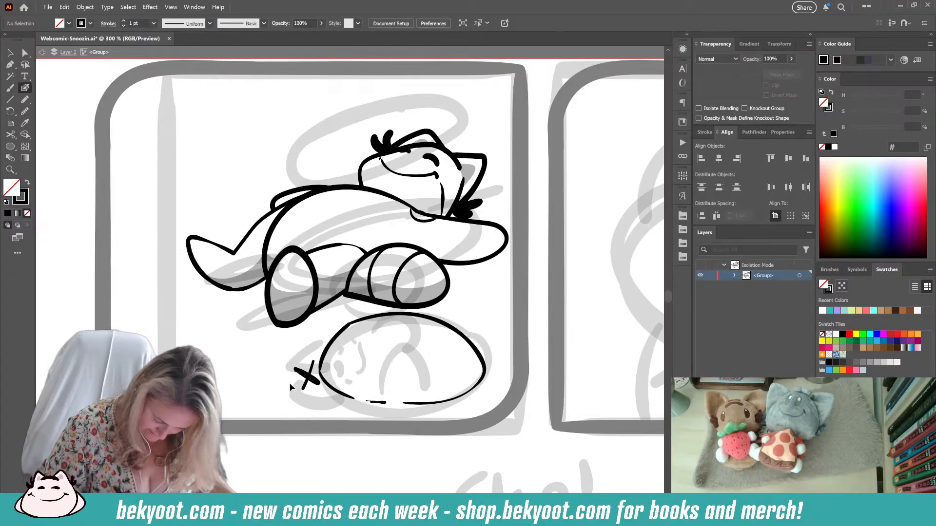
# - Delete the small black X, then group the oval body outline and isolate that group for editing
pyautogui.keyDown('ctrl'); pyautogui.click(307, 378); pyautogui.keyUp('ctrl')
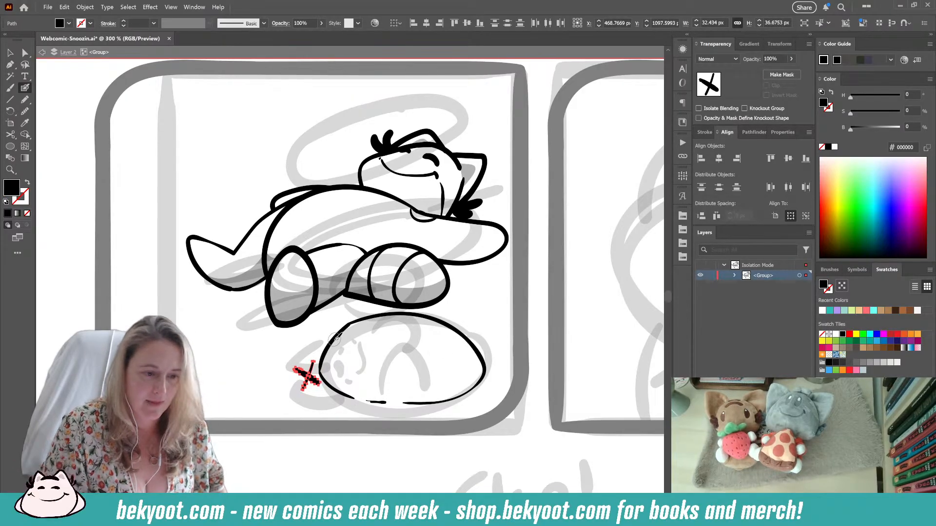
pyautogui.press('Delete')
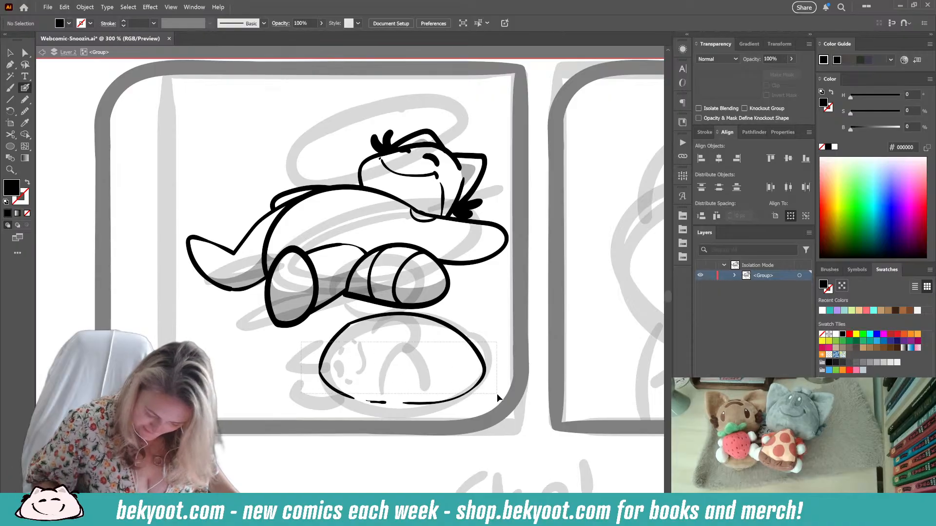
pyautogui.keyDown('ctrl'); pyautogui.click(374, 396); pyautogui.keyUp('ctrl')
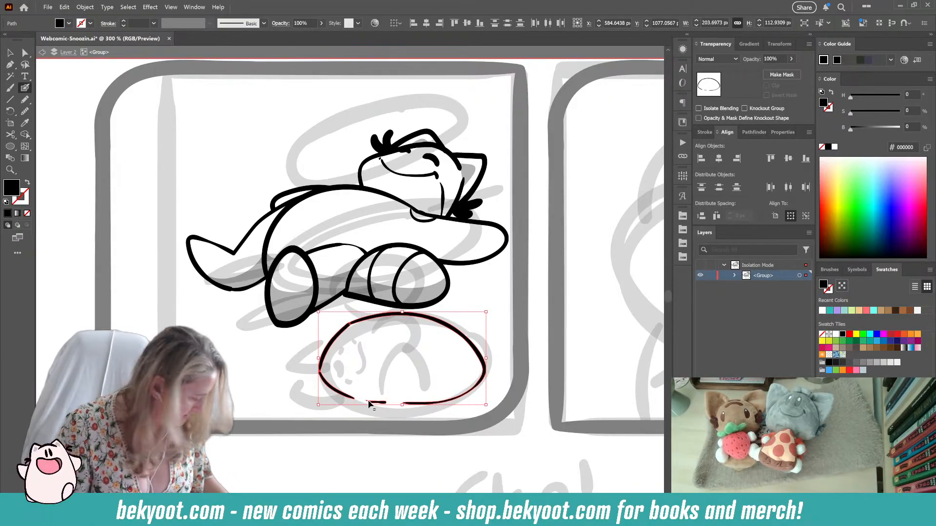
pyautogui.hotkey('ctrl', 'g')
pyautogui.doubleClick(459, 335)
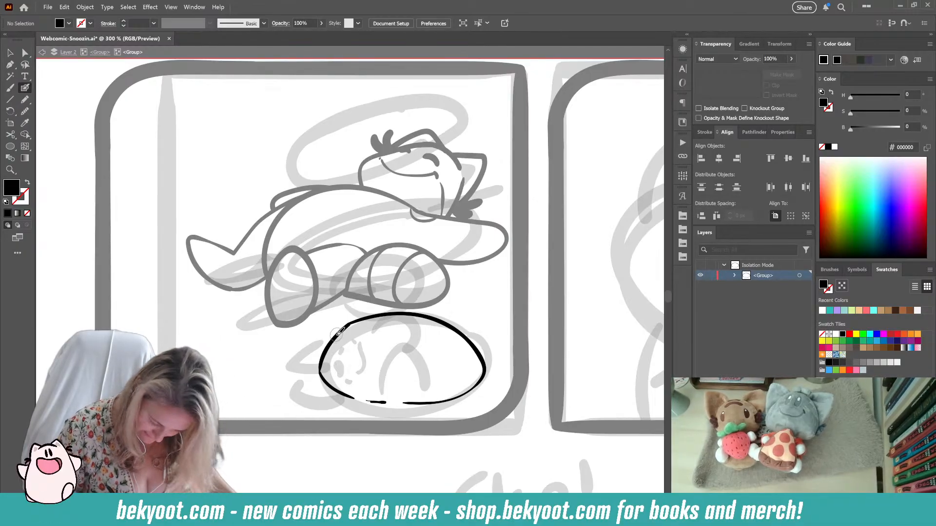
# - Ink the pointed ears, fur tuft, closed eye, rounded foot and pointed tail onto the oval body
pyautogui.moveTo(316, 350); pyautogui.dragTo(323, 390)
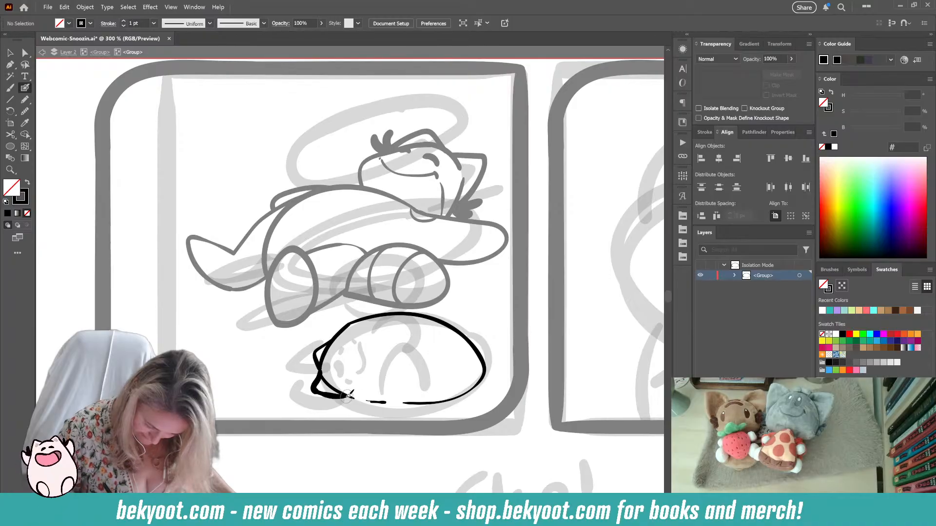
pyautogui.moveTo(347, 399); pyautogui.dragTo(349, 398)
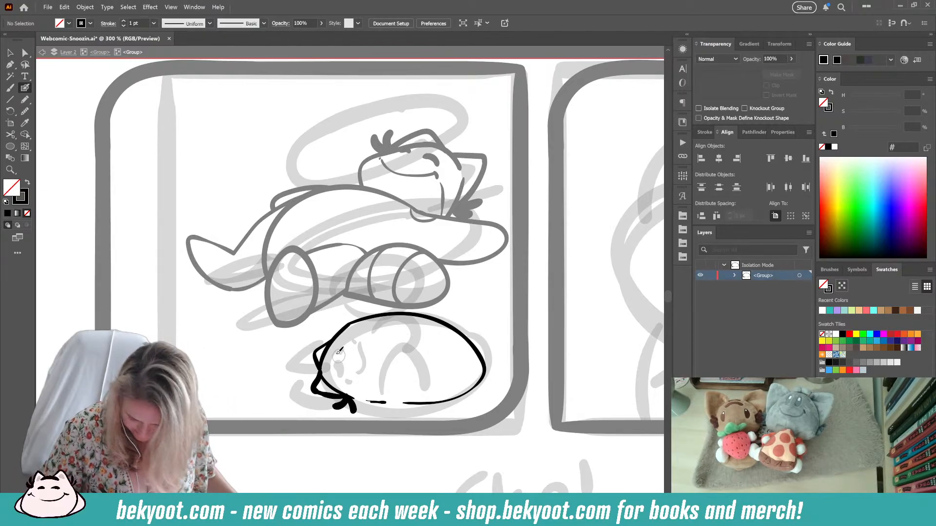
pyautogui.moveTo(338, 356); pyautogui.dragTo(335, 346)
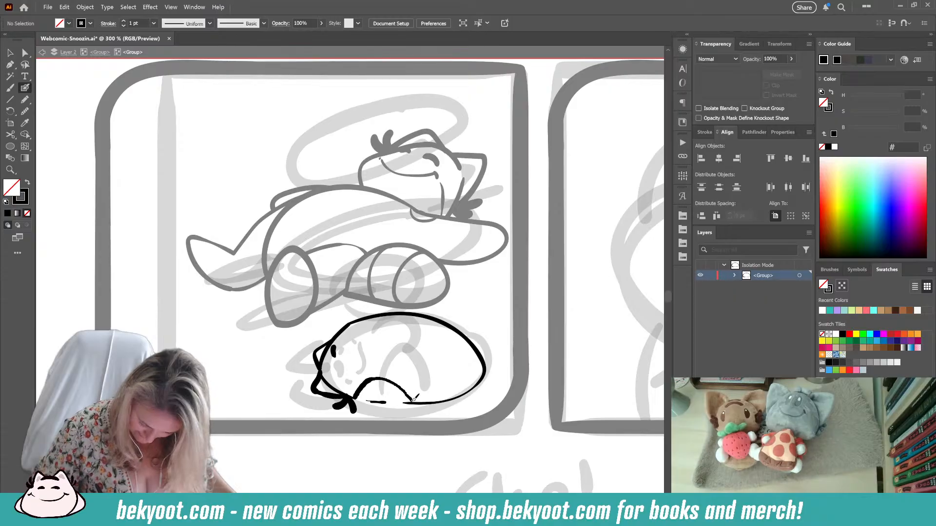
pyautogui.moveTo(369, 407); pyautogui.dragTo(355, 400)
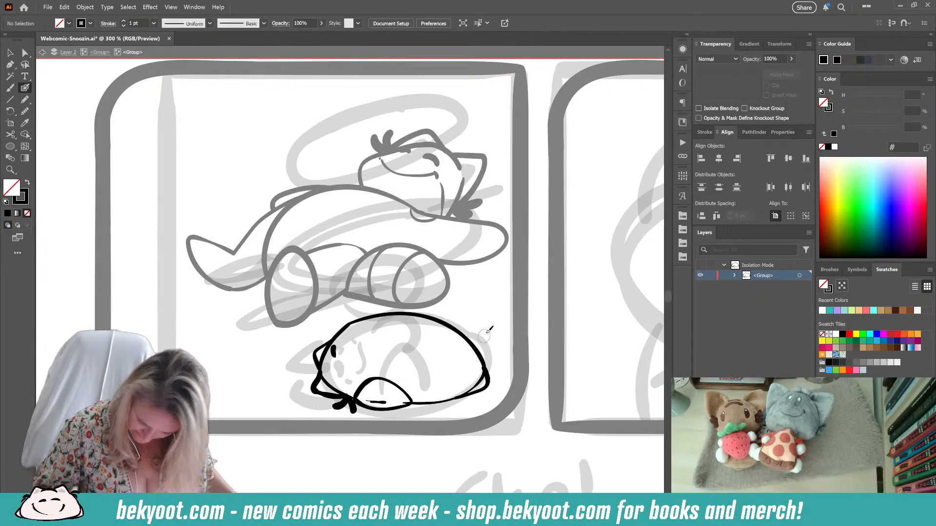
pyautogui.hotkey('ctrl', 'z')
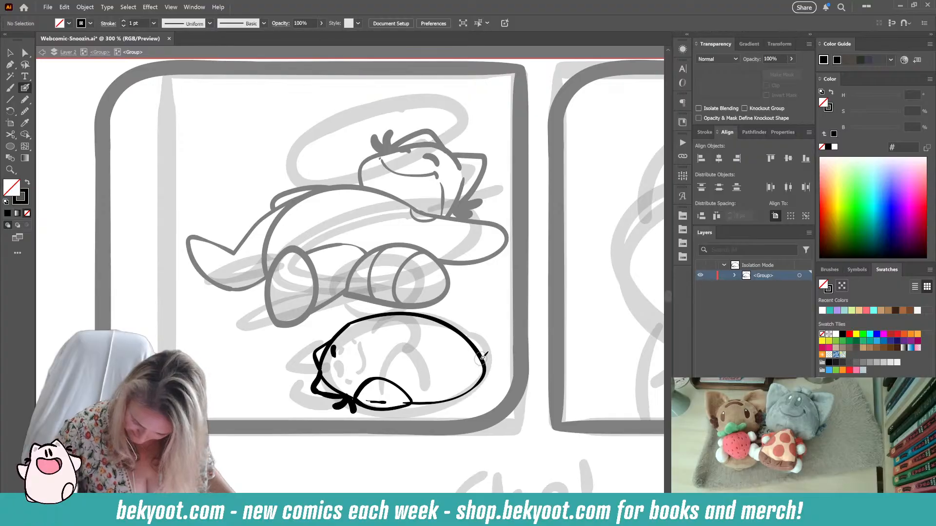
pyautogui.moveTo(455, 398)
pyautogui.mouseDown()
pyautogui.moveTo(435, 402)
pyautogui.moveTo(471, 395)
pyautogui.mouseUp()
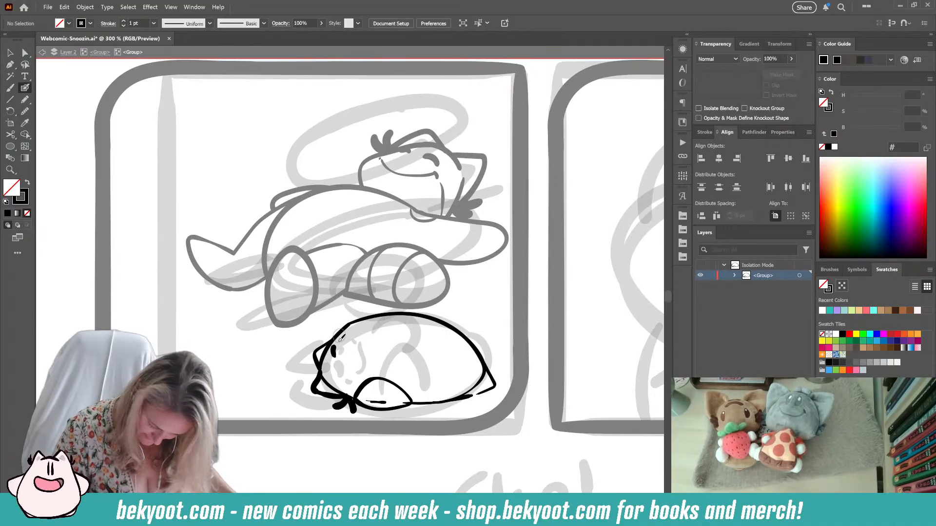
# - Draw the small curved mouth and remove the leftover dash of body outline inside the foot
pyautogui.moveTo(340, 366); pyautogui.dragTo(336, 302)
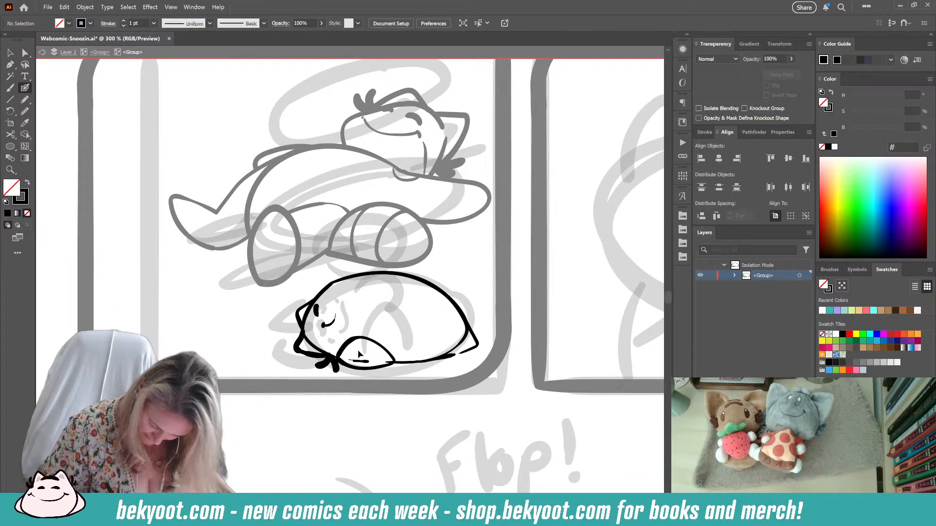
pyautogui.moveTo(367, 366); pyautogui.dragTo(369, 358)
pyautogui.hotkey('ctrl', 'z')
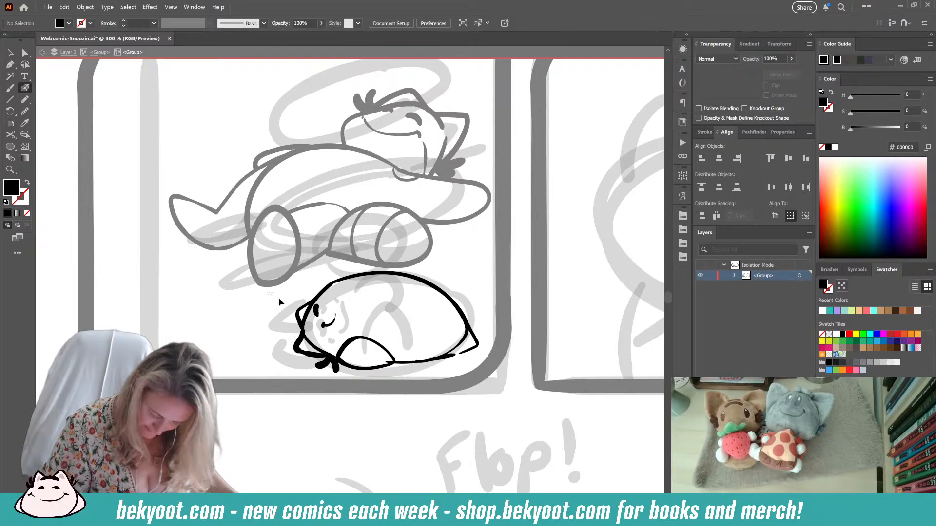
# - Select all the lower character's linework, rotate it slightly counterclockwise and move it up toward the lying character
pyautogui.moveTo(279, 297); pyautogui.dragTo(478, 369)
pyautogui.moveTo(484, 270); pyautogui.dragTo(464, 296)
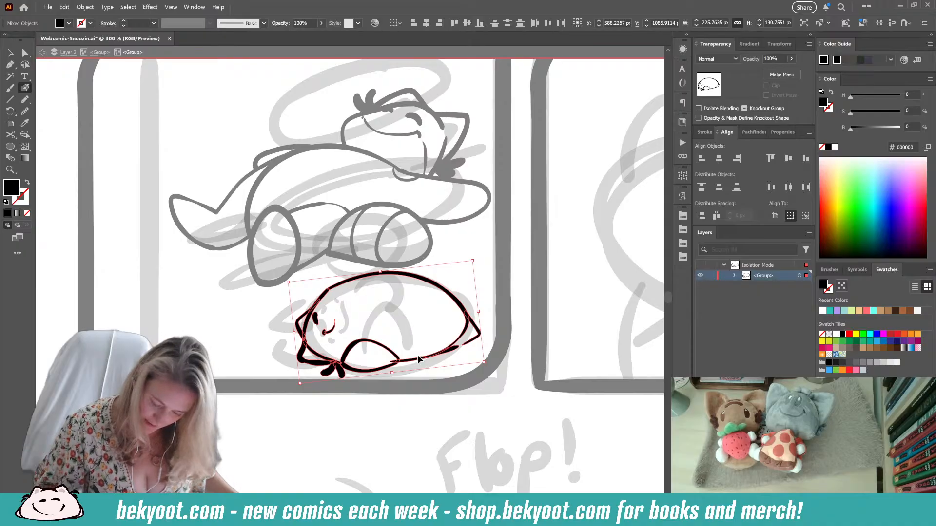
pyautogui.moveTo(415, 359); pyautogui.dragTo(408, 345)
pyautogui.keyDown('ctrl'); pyautogui.click(344, 402); pyautogui.keyUp('ctrl')
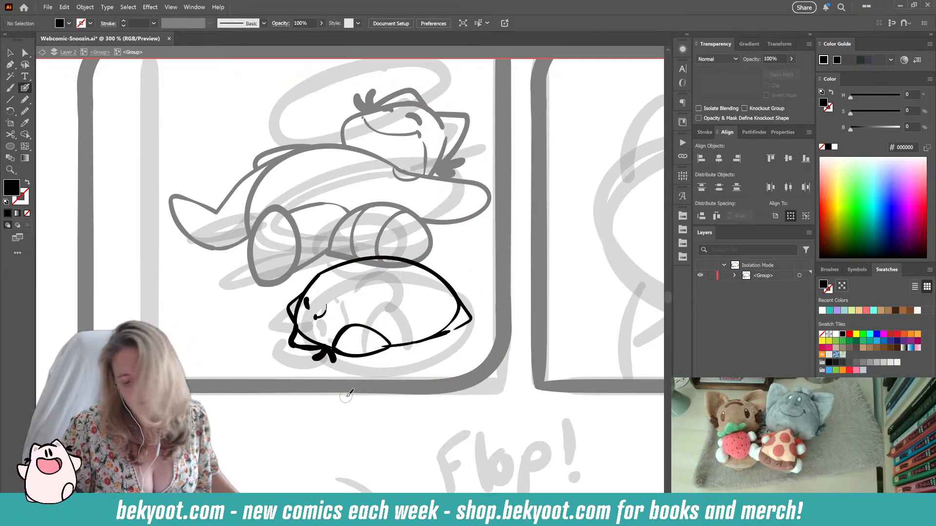
# - Open a gap in the body outline above the head and paint a small black fur tuft beside the upper ear
pyautogui.keyDown('ctrl'); pyautogui.click(317, 277); pyautogui.keyUp('ctrl')
pyautogui.moveTo(320, 275)
pyautogui.mouseDown()
pyautogui.moveTo(292, 302)
pyautogui.moveTo(291, 319)
pyautogui.mouseUp()
pyautogui.keyDown('ctrl'); pyautogui.click(305, 274); pyautogui.keyUp('ctrl')
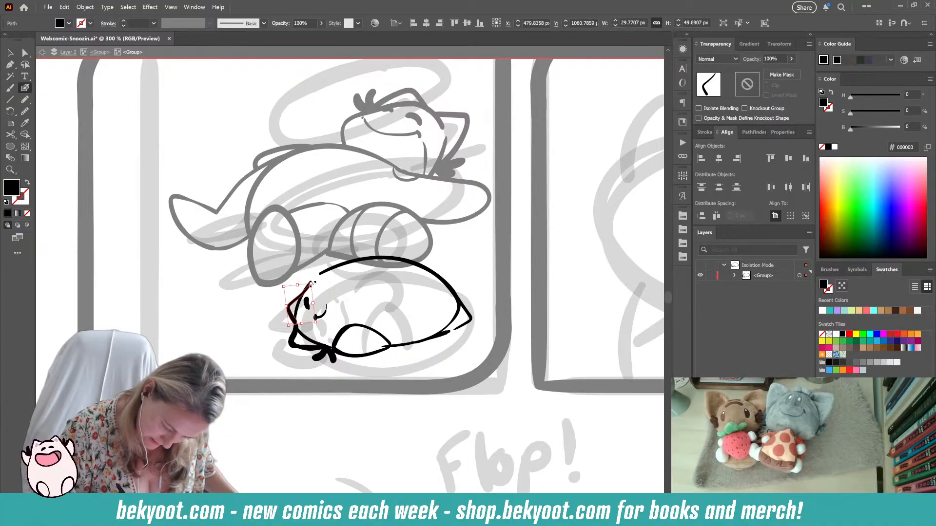
pyautogui.keyDown('ctrl'); pyautogui.click(299, 293); pyautogui.keyUp('ctrl')
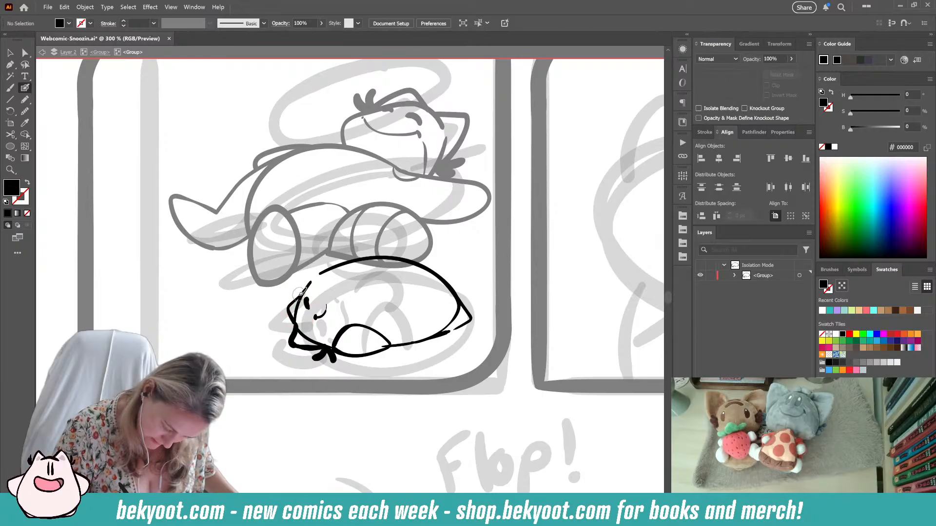
pyautogui.hotkey('shift', 'x')
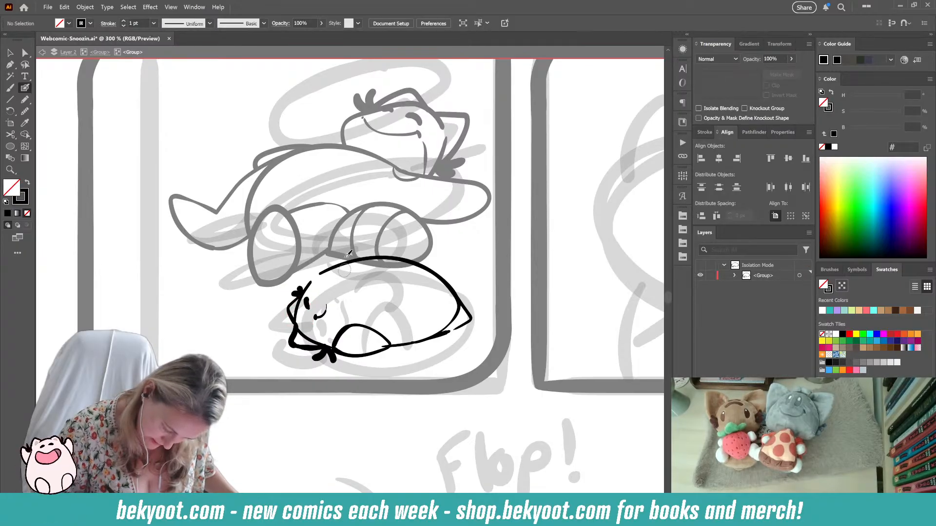
# - Smooth the two strokes of the lower fur tuft and reshape the tuft slightly outward
pyautogui.keyDown('ctrl'); pyautogui.click(321, 359); pyautogui.keyUp('ctrl')
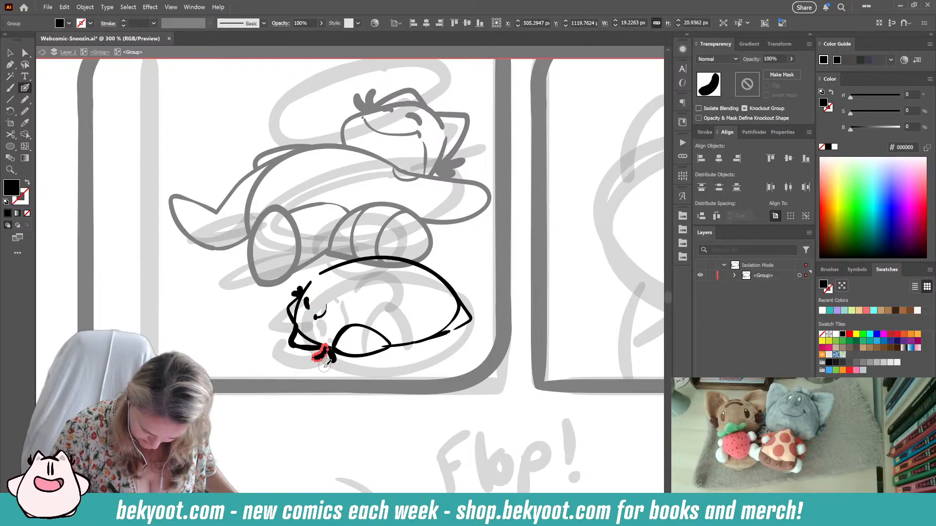
pyautogui.press('ctrl')
pyautogui.keyDown('ctrl'); pyautogui.keyDown('shift'); pyautogui.click(332, 362); pyautogui.keyUp('shift'); pyautogui.keyUp('ctrl')
pyautogui.hotkey('ctrl', 'shift', 's')
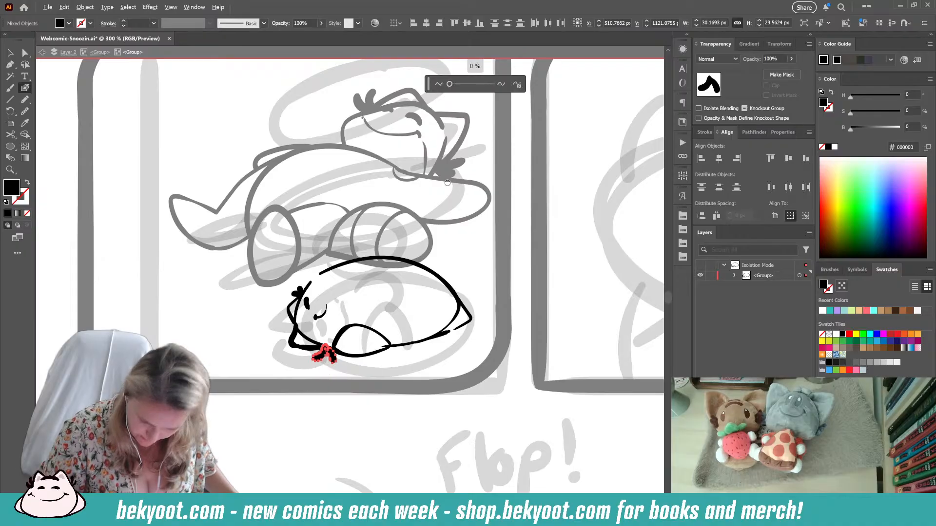
pyautogui.moveTo(450, 86); pyautogui.dragTo(454, 86)
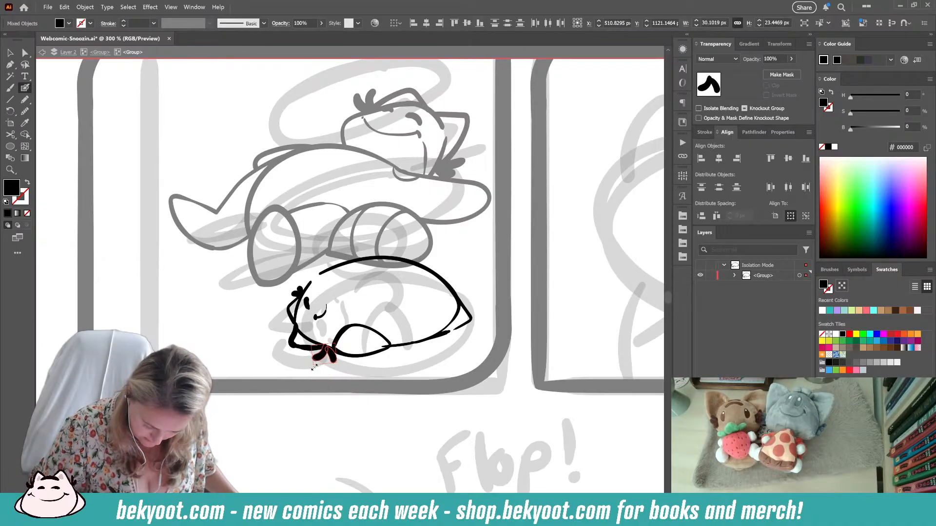
pyautogui.moveTo(314, 366); pyautogui.dragTo(308, 371)
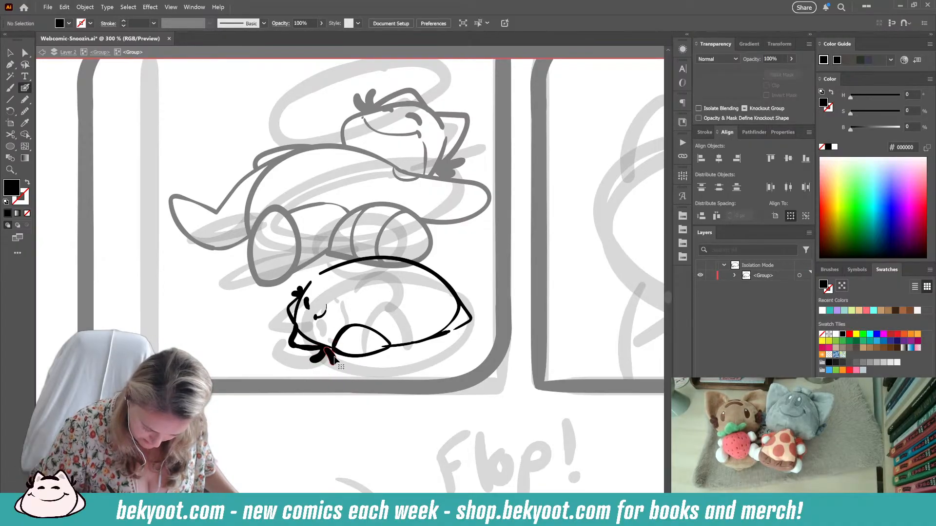
pyautogui.click(332, 358)
pyautogui.keyDown('ctrl'); pyautogui.click(344, 376); pyautogui.keyUp('ctrl')
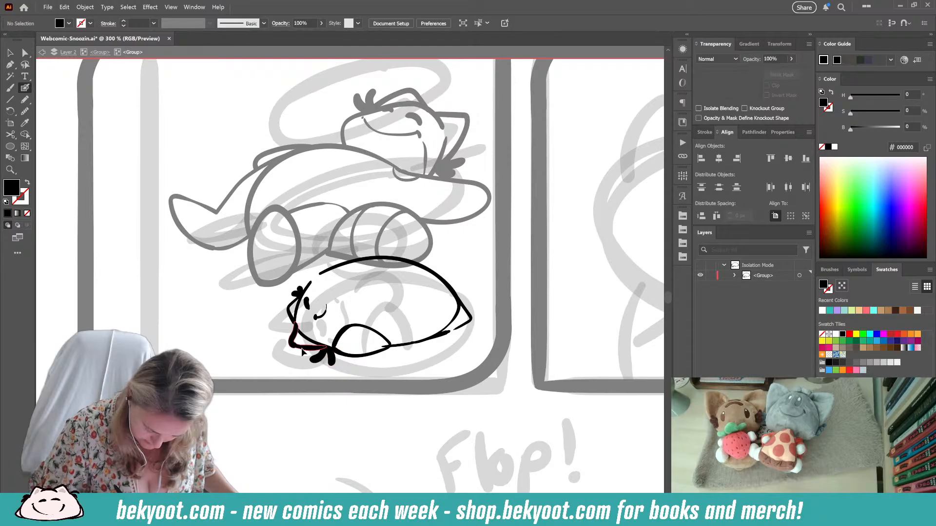
# - Smooth the outline of the lower ear
pyautogui.keyDown('ctrl'); pyautogui.click(311, 349); pyautogui.keyUp('ctrl')
pyautogui.press('F5')
pyautogui.moveTo(448, 83); pyautogui.dragTo(458, 85)
pyautogui.keyDown('ctrl'); pyautogui.click(291, 360); pyautogui.keyUp('ctrl')
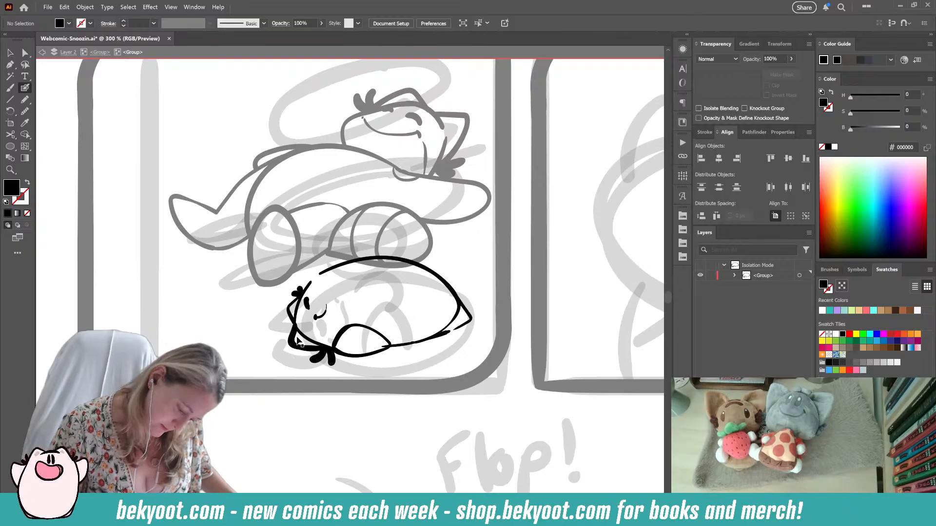
# - Set the opacity of the lower ear's outline to 30%
pyautogui.keyDown('ctrl'); pyautogui.click(298, 340); pyautogui.keyUp('ctrl')
pyautogui.click(751, 59)
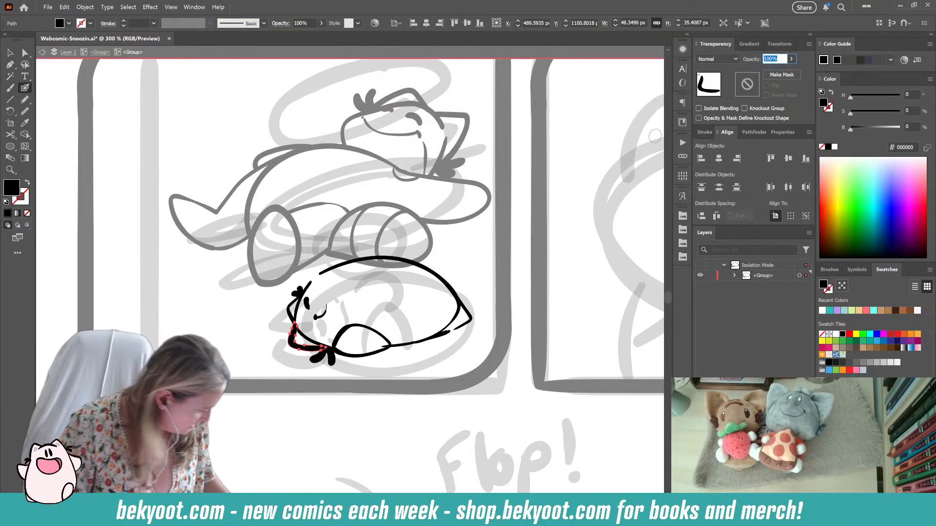
pyautogui.write('2')
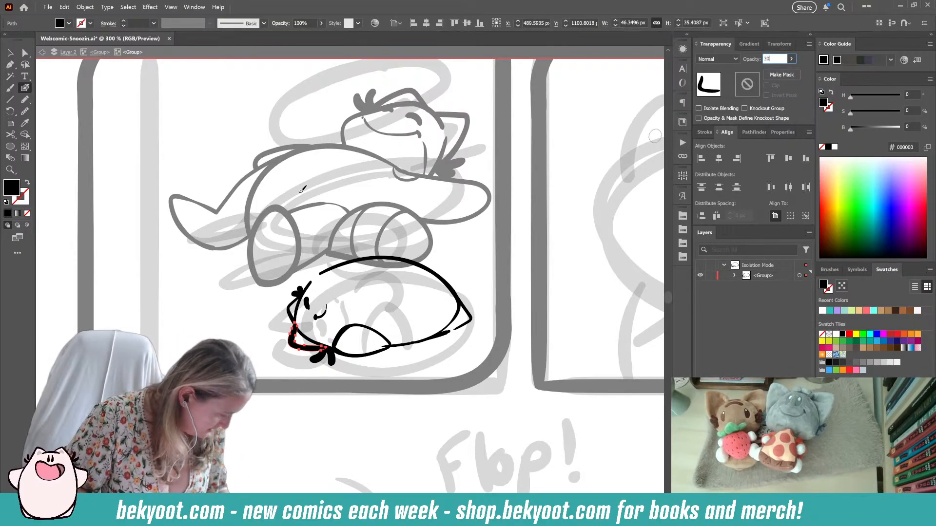
pyautogui.write('0')
pyautogui.press('Return')
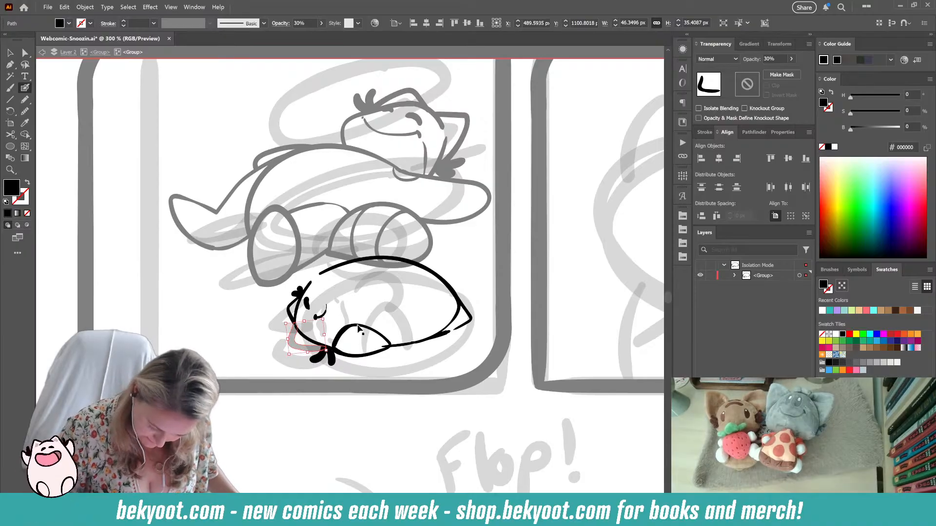
pyautogui.keyDown('ctrl'); pyautogui.click(358, 326); pyautogui.keyUp('ctrl')
pyautogui.keyDown('ctrl'); pyautogui.click(361, 406); pyautogui.keyUp('ctrl')
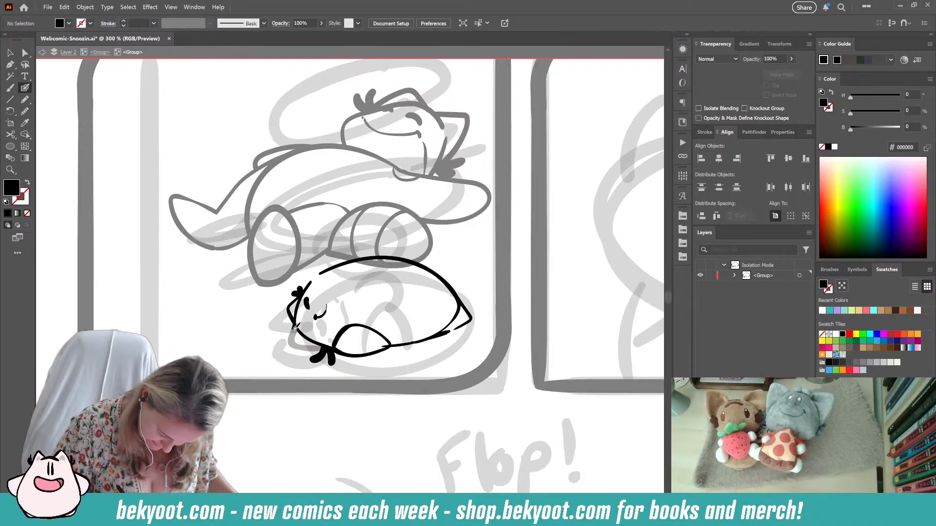
# - Redraw the lower ear in solid black and replace the head contour beside it with a short thick stroke
pyautogui.moveTo(295, 328)
pyautogui.mouseDown()
pyautogui.moveTo(306, 347)
pyautogui.moveTo(343, 351)
pyautogui.mouseUp()
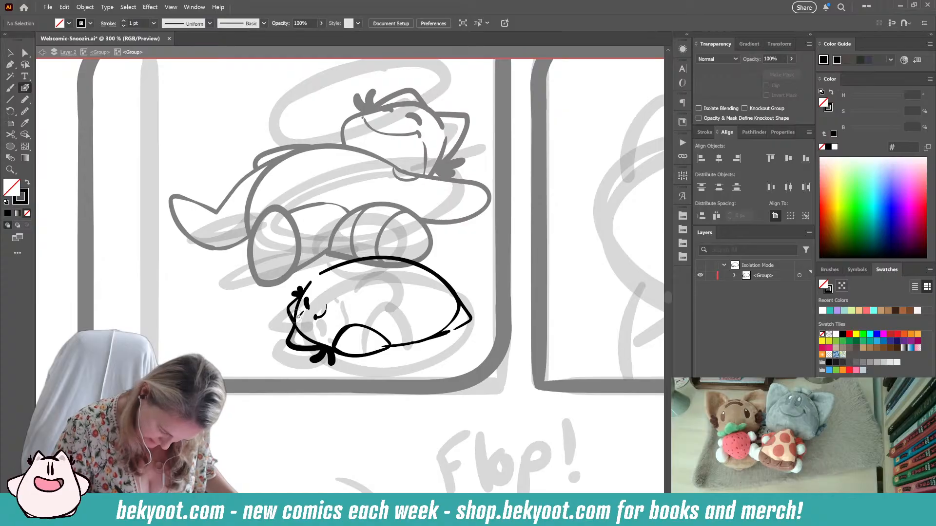
pyautogui.moveTo(296, 312); pyautogui.dragTo(330, 364)
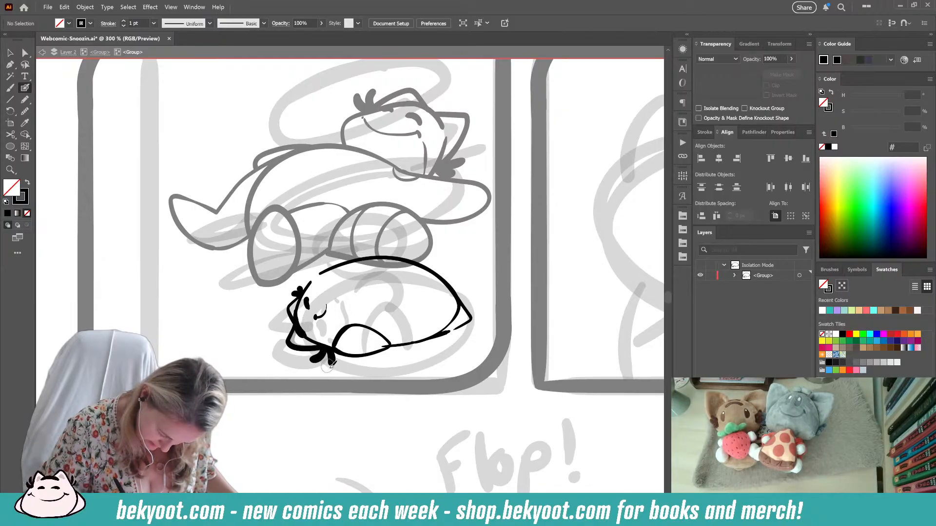
pyautogui.keyDown('ctrl'); pyautogui.click(313, 340); pyautogui.keyUp('ctrl')
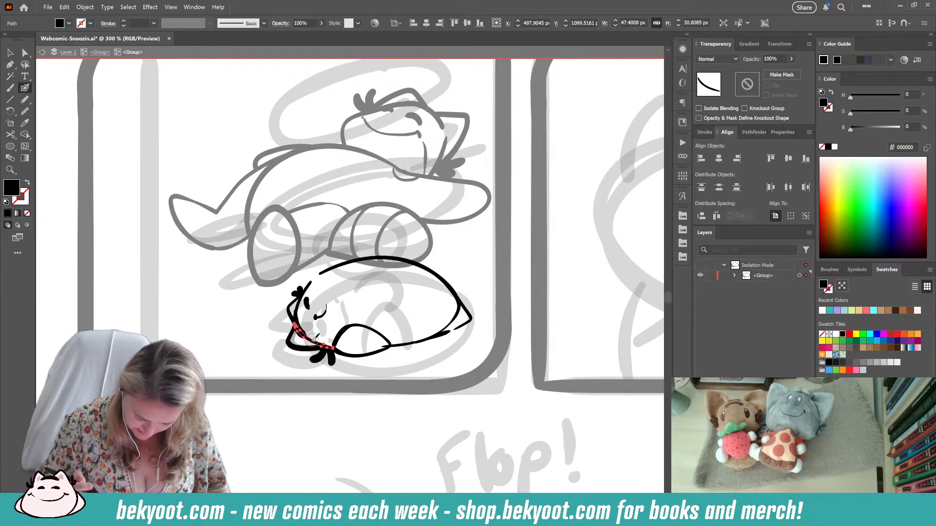
pyautogui.moveTo(294, 310); pyautogui.dragTo(302, 336)
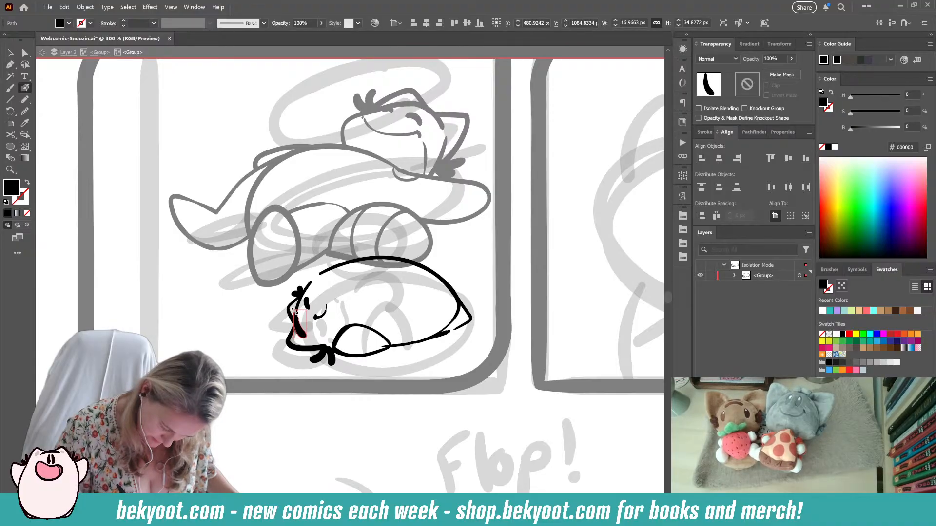
pyautogui.keyDown('ctrl'); pyautogui.click(259, 336); pyautogui.keyUp('ctrl')
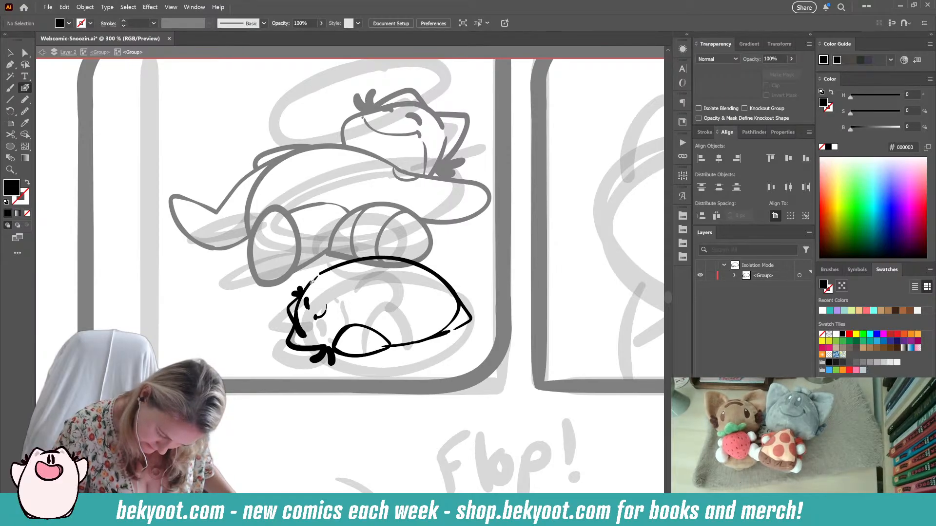
# - Try replacing the small oval character's pointed tail with a rounded one
pyautogui.hotkey('shift', 'x')
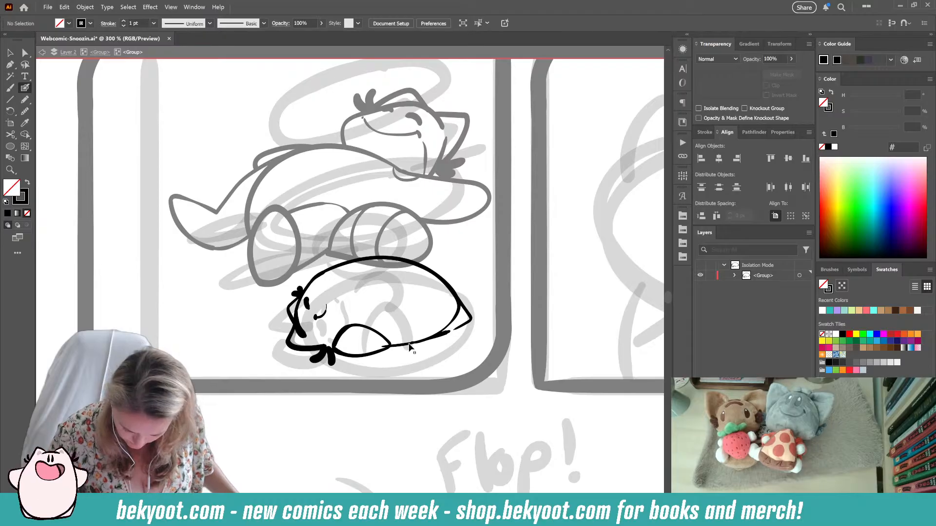
pyautogui.hotkey('shift', 'x')
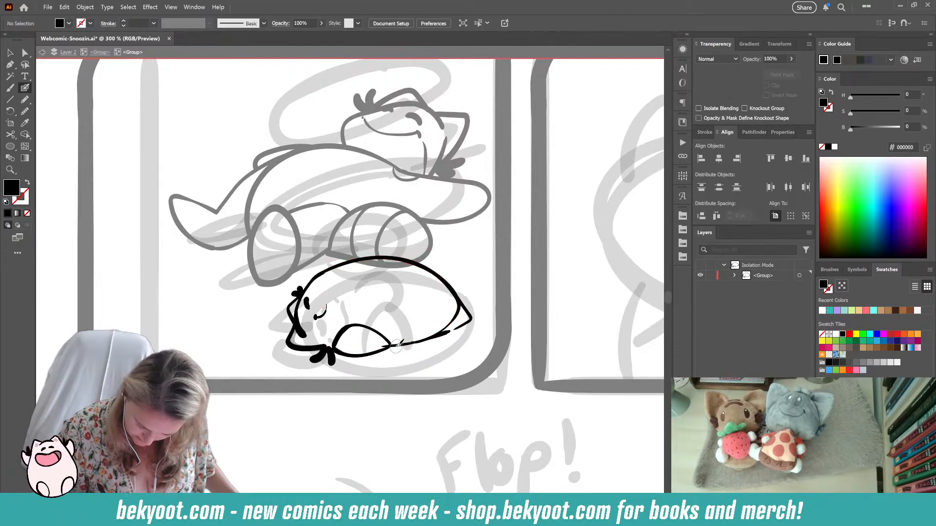
pyautogui.moveTo(398, 345); pyautogui.dragTo(319, 273)
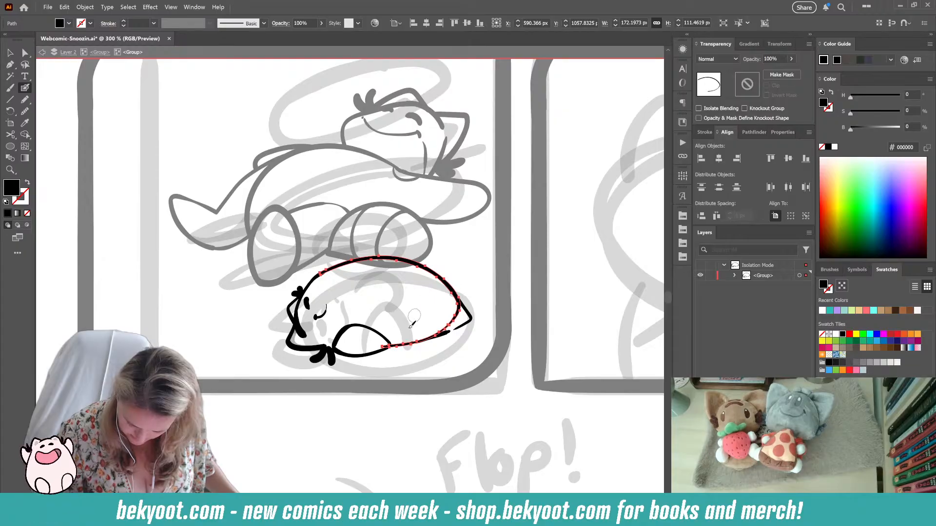
pyautogui.moveTo(397, 344); pyautogui.dragTo(461, 300)
pyautogui.hotkey('shift', 'x')
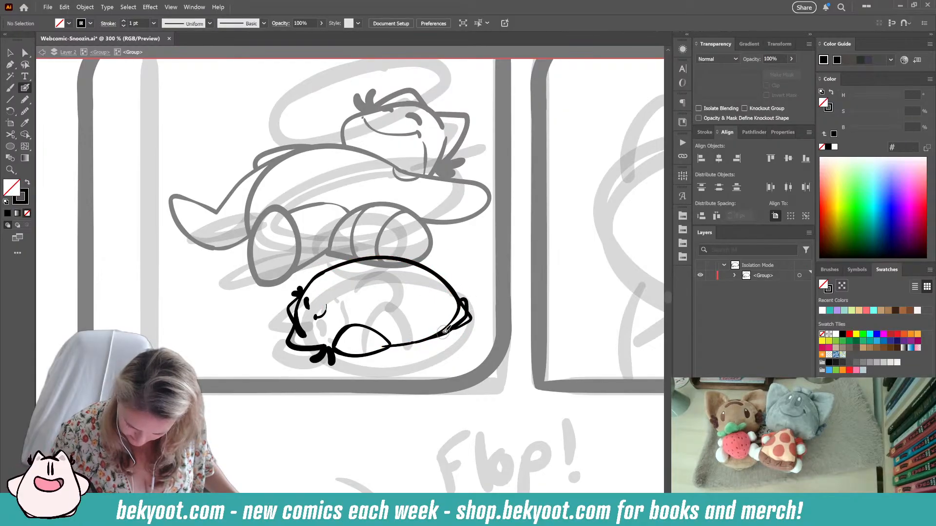
pyautogui.press('Delete')
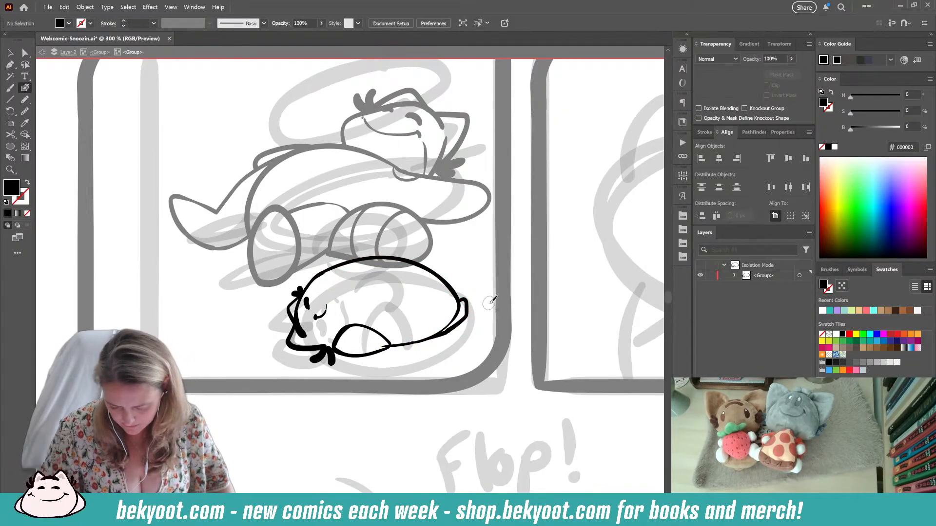
# - Delete the small character's pointed tail and redraw it as a narrow rounded loop hugging the rear of the body
pyautogui.moveTo(460, 299); pyautogui.dragTo(449, 334)
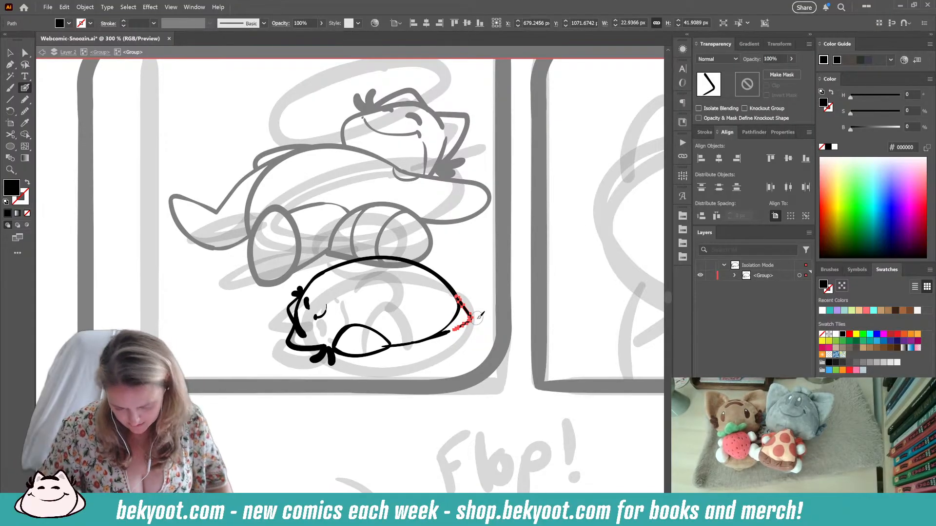
pyautogui.press('Delete')
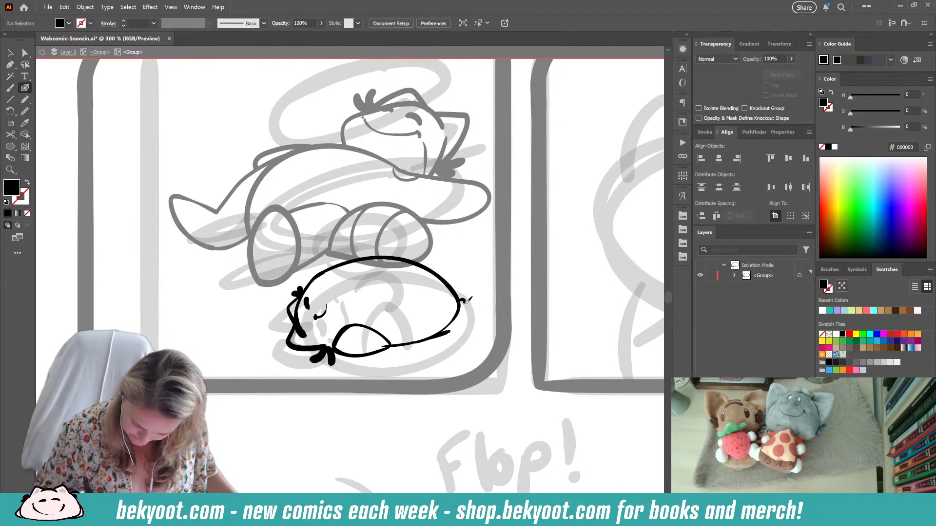
pyautogui.moveTo(457, 325); pyautogui.dragTo(396, 350)
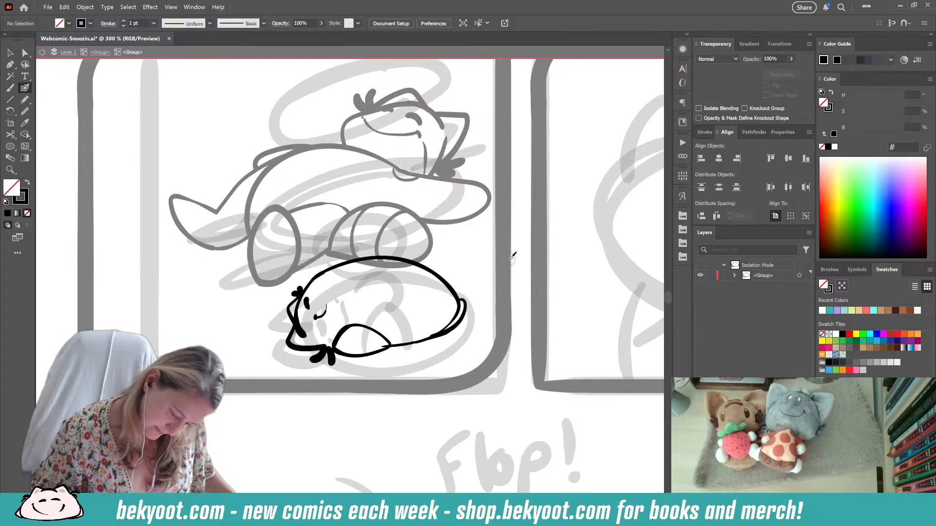
pyautogui.keyDown('ctrl'); pyautogui.click(458, 329); pyautogui.keyUp('ctrl')
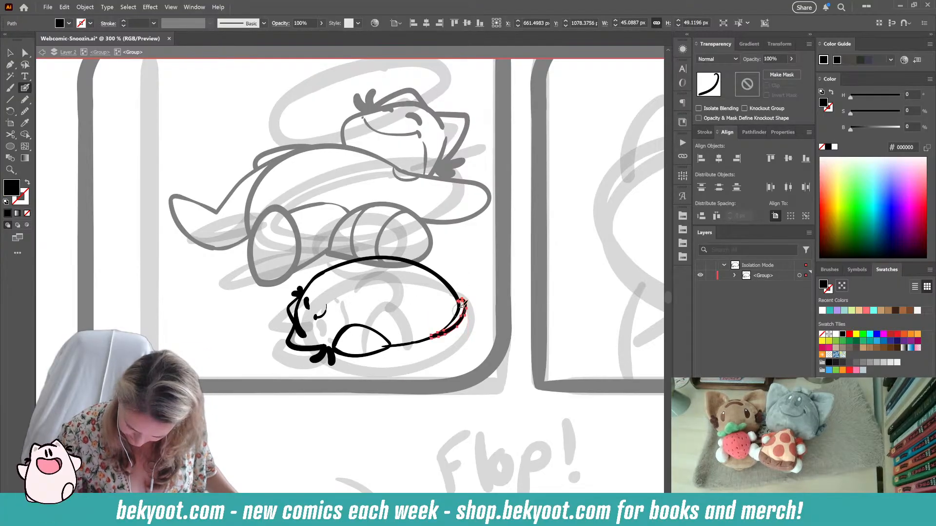
pyautogui.press('Delete')
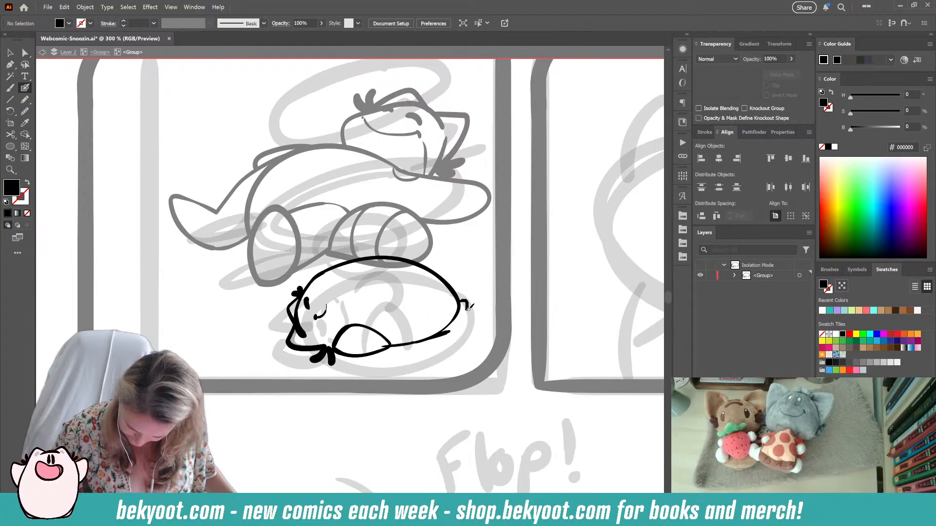
pyautogui.moveTo(439, 334); pyautogui.dragTo(414, 342)
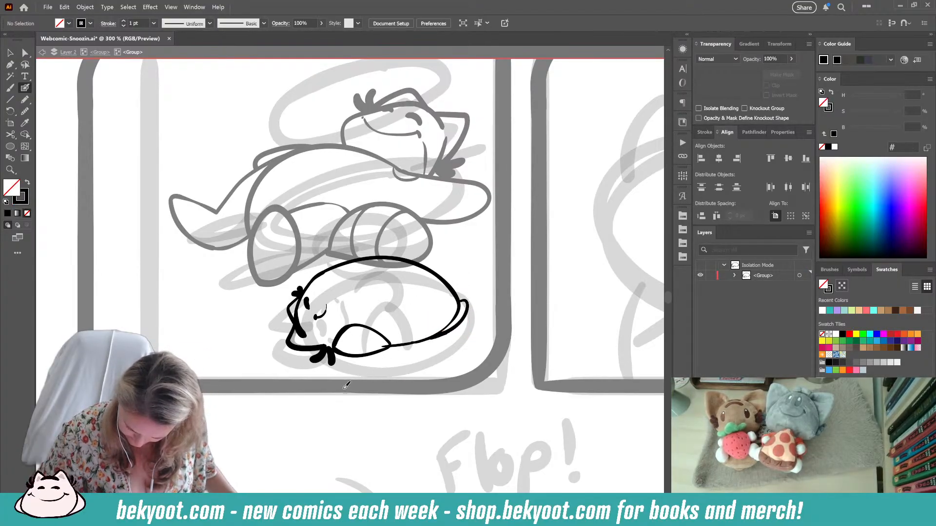
# - Trim the small character's belly line back towards the tail and redraw the stretch beside the foot as a short broken line
pyautogui.keyDown('ctrl'); pyautogui.click(404, 348); pyautogui.keyUp('ctrl')
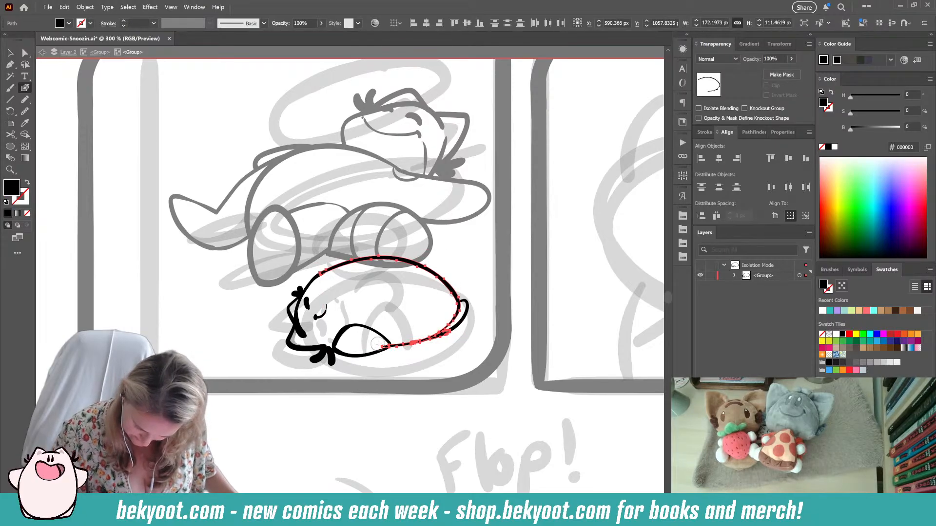
pyautogui.moveTo(380, 344)
pyautogui.mouseDown()
pyautogui.moveTo(411, 340)
pyautogui.moveTo(443, 318)
pyautogui.moveTo(428, 332)
pyautogui.mouseUp()
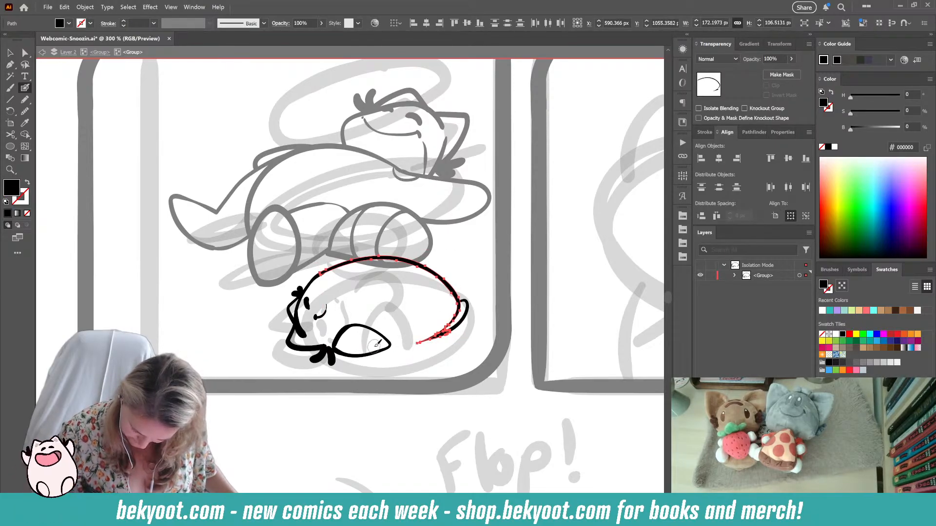
pyautogui.keyDown('ctrl'); pyautogui.click(437, 361); pyautogui.keyUp('ctrl')
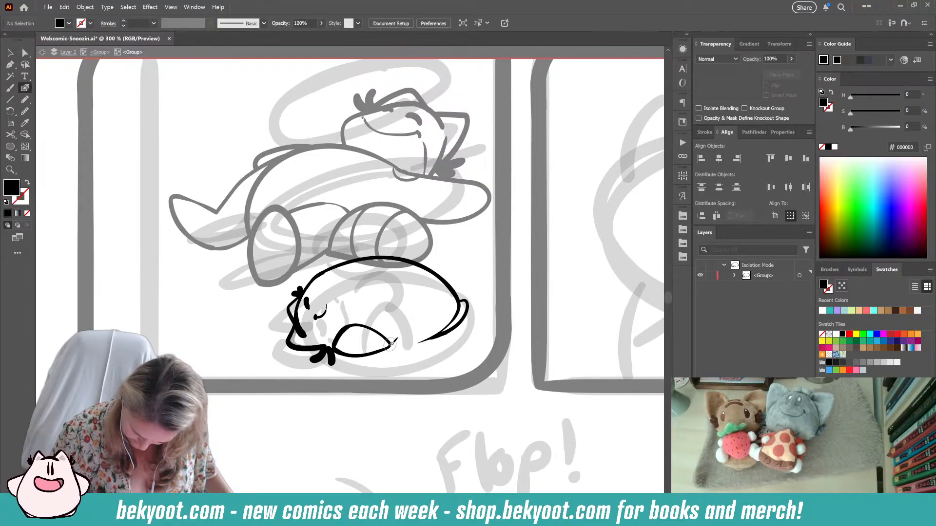
pyautogui.hotkey('shift', 'x')
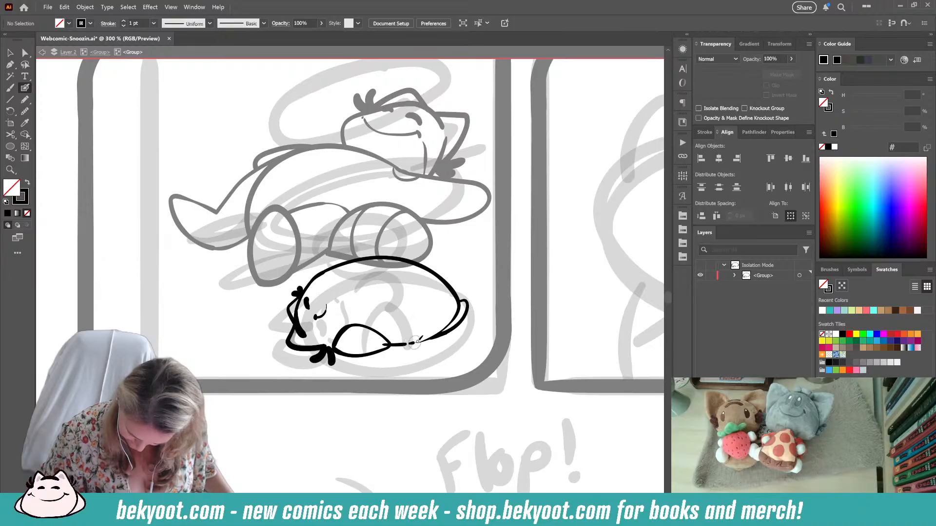
pyautogui.moveTo(384, 347); pyautogui.dragTo(407, 345)
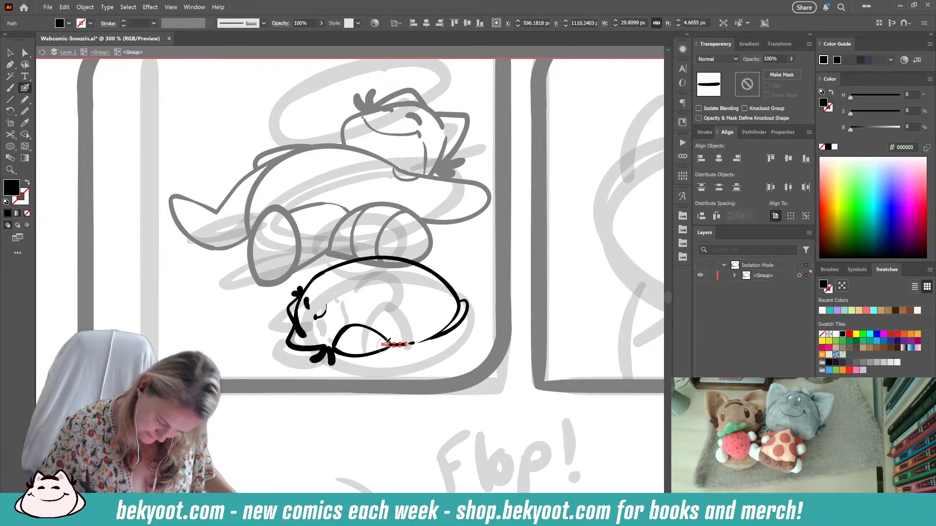
# - Try adding vertical curved stripes inside the small character's foot and undo them
pyautogui.moveTo(356, 328); pyautogui.dragTo(354, 352)
pyautogui.hotkey('ctrl', 'z')
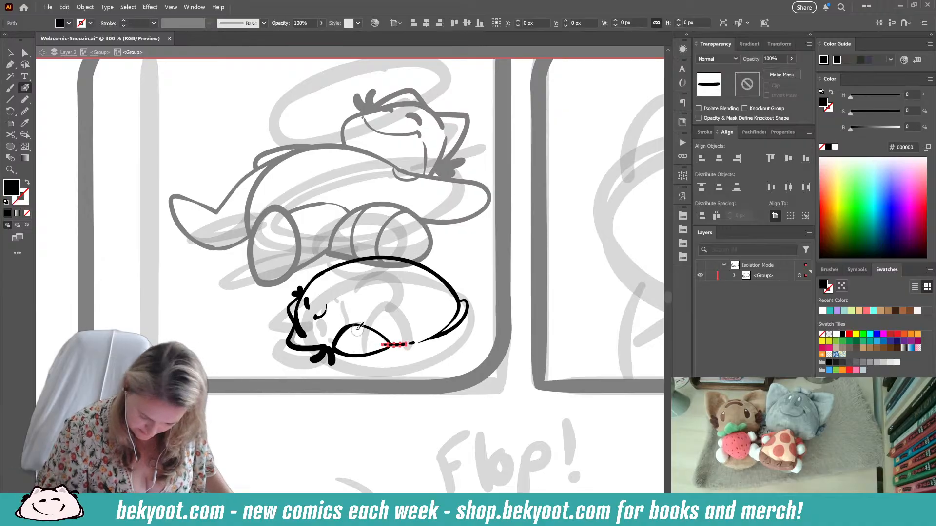
pyautogui.hotkey('ctrl', 'shift', 'a')
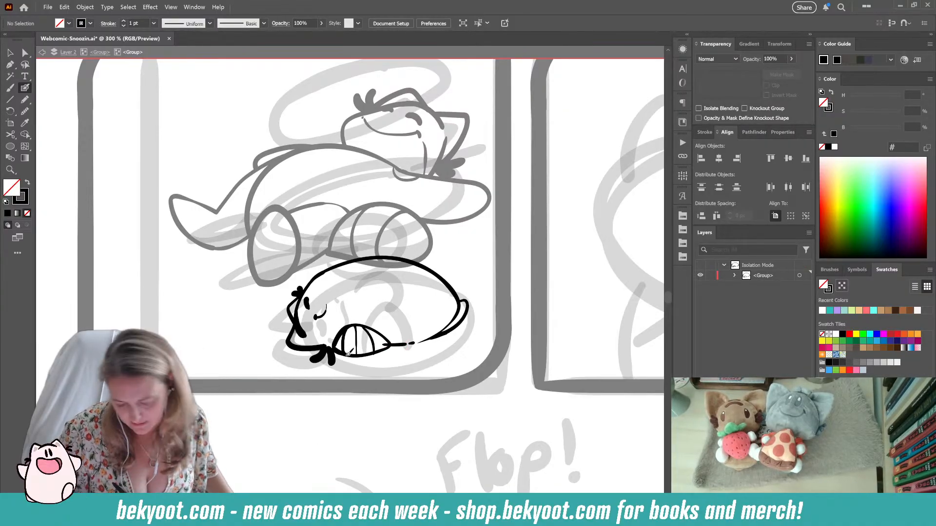
pyautogui.hotkey('ctrl', 'z')
pyautogui.hotkey('ctrl', 'z')
pyautogui.hotkey('ctrl', 'z')
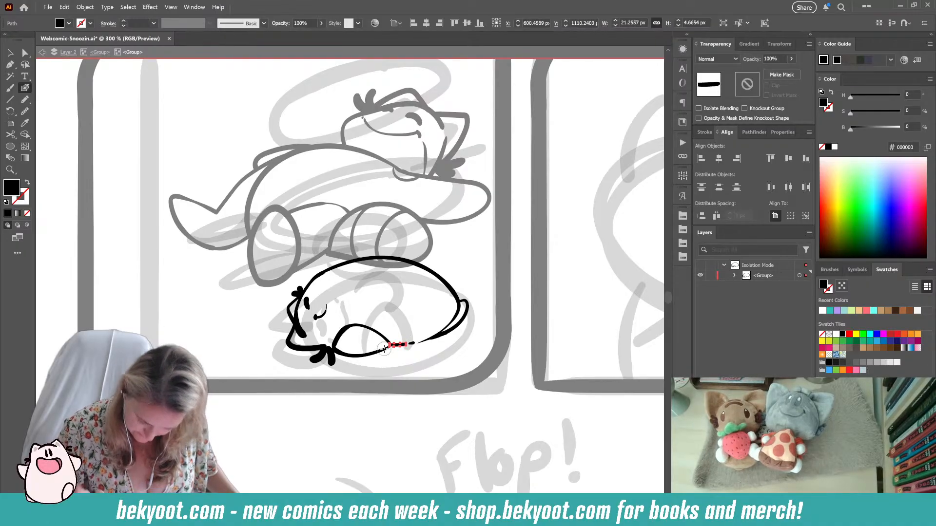
pyautogui.hotkey('ctrl', 'shift', 'a')
# - Try inking a rounded body with a small pointed tail emerging from the panel's left border and undo the strokes
pyautogui.moveTo(338, 407); pyautogui.dragTo(387, 413)
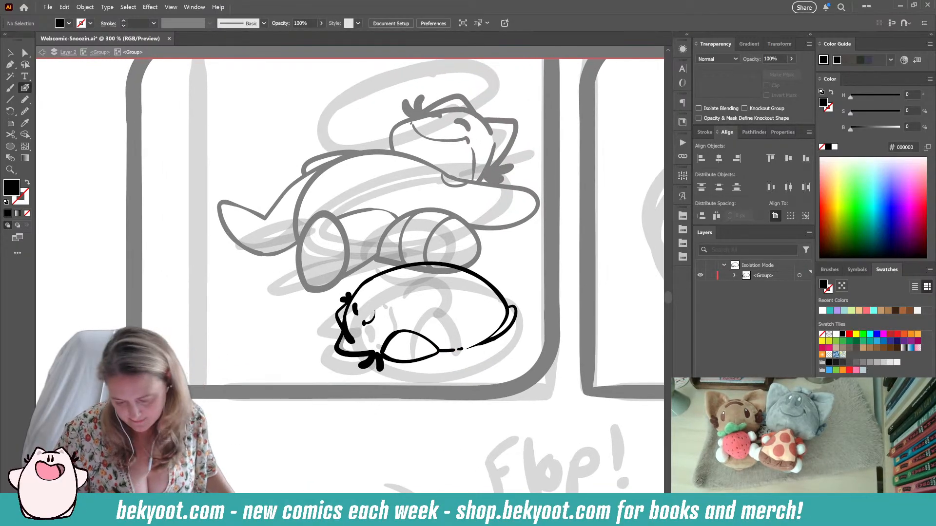
pyautogui.moveTo(287, 375); pyautogui.dragTo(393, 368)
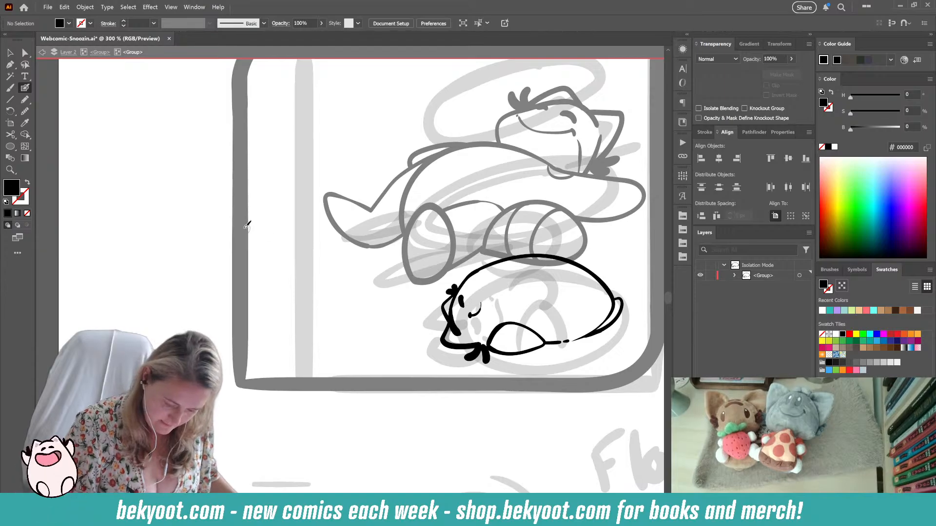
pyautogui.moveTo(245, 227); pyautogui.dragTo(291, 269)
pyautogui.hotkey('ctrl', 'z')
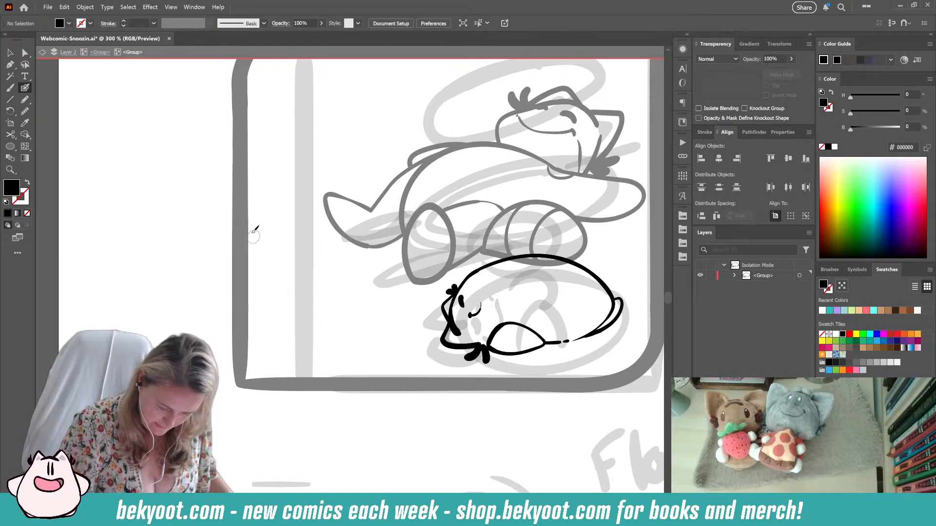
pyautogui.moveTo(244, 219)
pyautogui.mouseDown()
pyautogui.moveTo(276, 263)
pyautogui.moveTo(240, 320)
pyautogui.mouseUp()
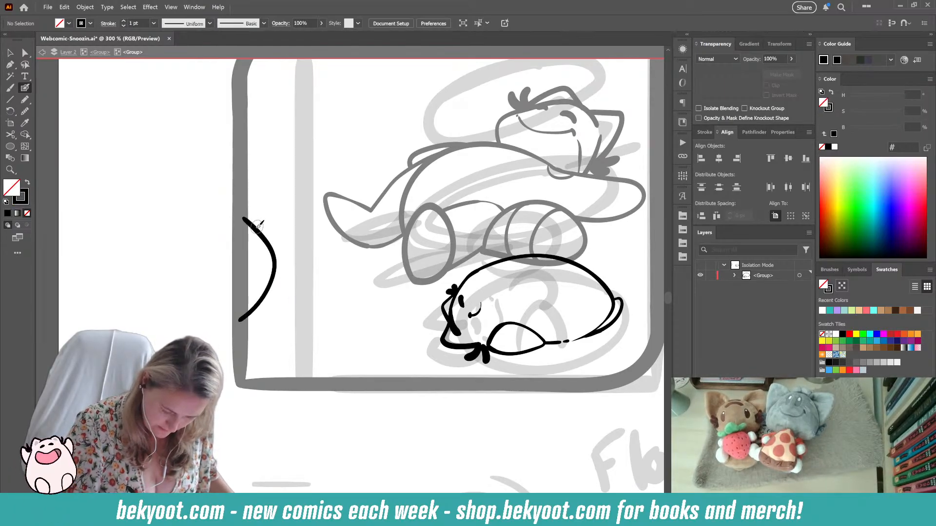
pyautogui.moveTo(272, 235)
pyautogui.mouseDown()
pyautogui.moveTo(289, 250)
pyautogui.moveTo(273, 279)
pyautogui.mouseUp()
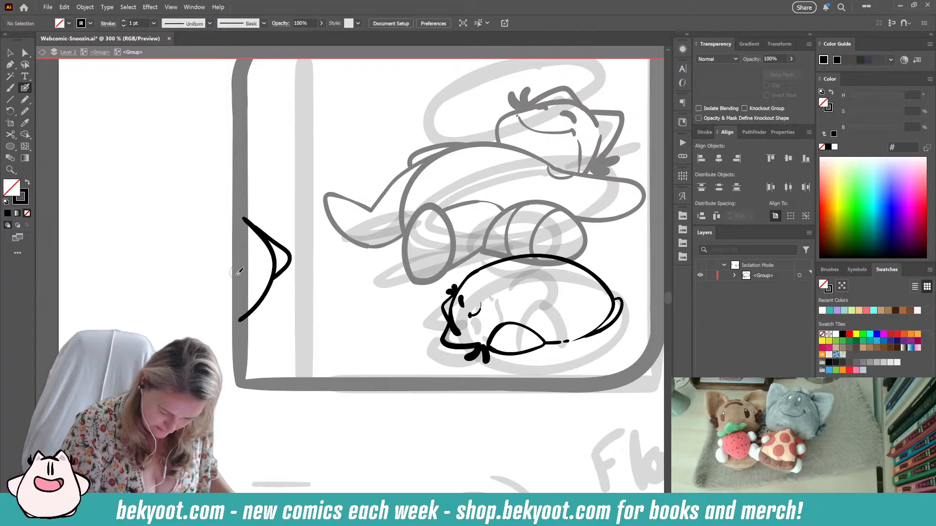
pyautogui.hotkey('ctrl', 'z')
pyautogui.hotkey('ctrl', 'z')
pyautogui.hotkey('ctrl', 'z')
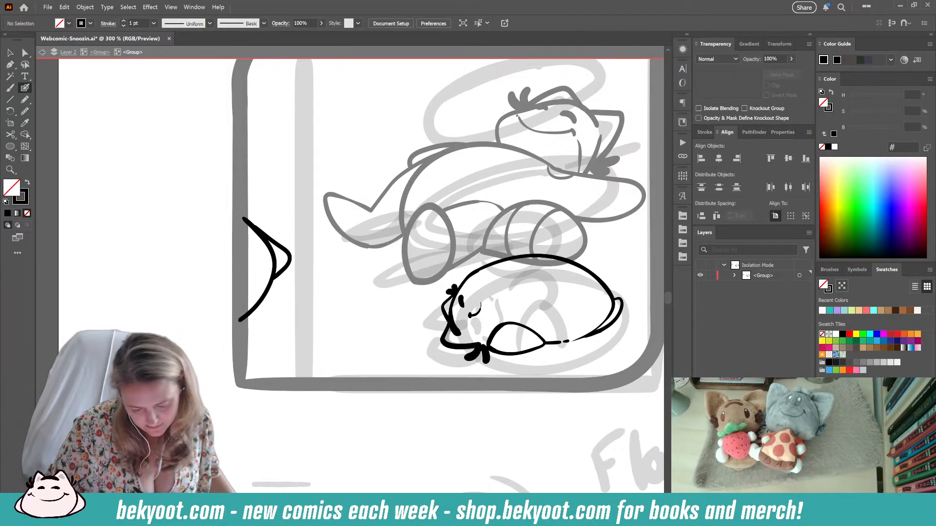
pyautogui.moveTo(312, 337); pyautogui.dragTo(344, 338)
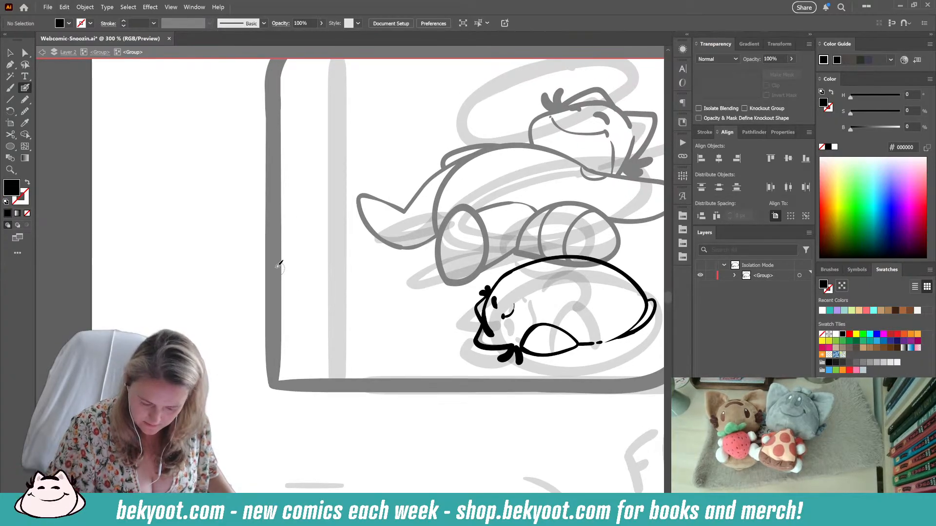
pyautogui.moveTo(303, 273)
pyautogui.mouseDown()
pyautogui.moveTo(385, 352)
pyautogui.moveTo(375, 380)
pyautogui.mouseUp()
pyautogui.moveTo(367, 319)
pyautogui.mouseDown()
pyautogui.moveTo(393, 336)
pyautogui.moveTo(232, 393)
pyautogui.moveTo(346, 349)
pyautogui.mouseUp()
pyautogui.hotkey('ctrl', 'z')
pyautogui.hotkey('ctrl', 'z')
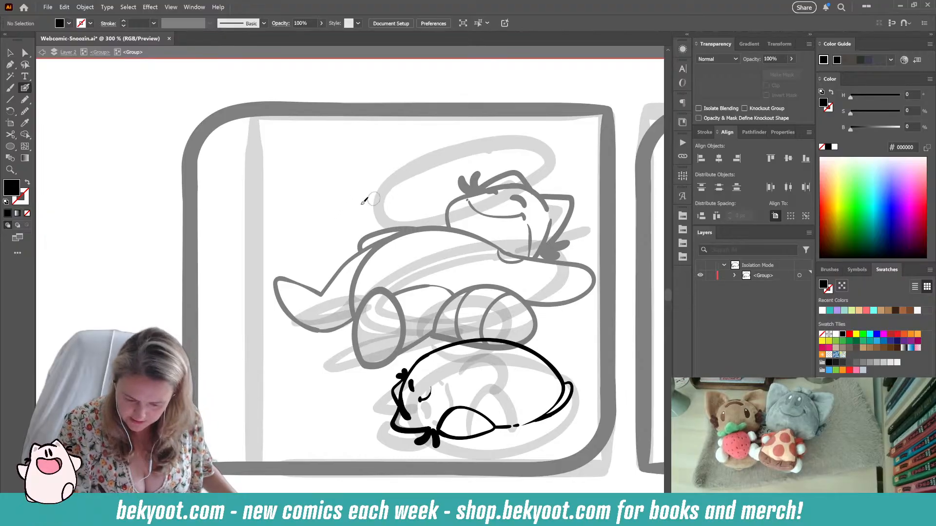
# - Ink a new character behind the lying one's legs with two pointed ears, a sloping back and a small tail
pyautogui.moveTo(354, 196)
pyautogui.mouseDown()
pyautogui.moveTo(409, 194)
pyautogui.moveTo(416, 184)
pyautogui.moveTo(429, 216)
pyautogui.mouseUp()
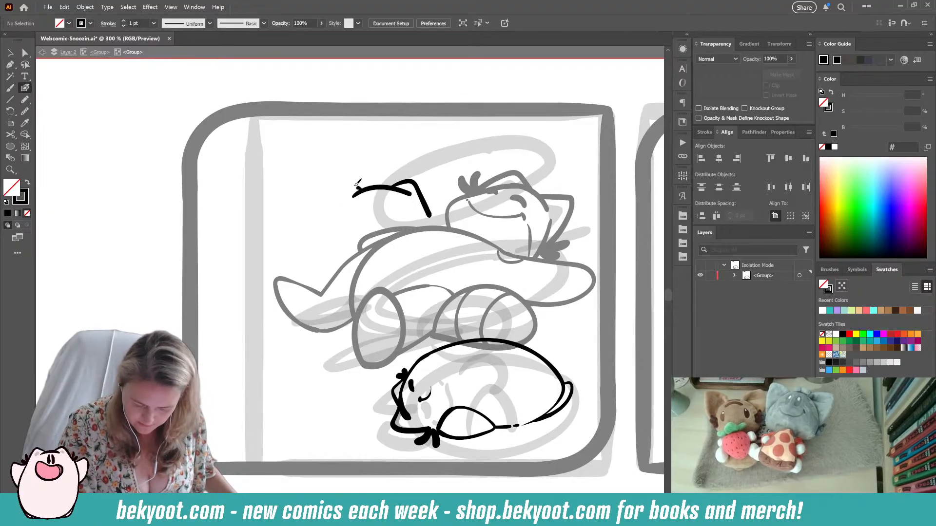
pyautogui.moveTo(362, 193)
pyautogui.mouseDown()
pyautogui.moveTo(341, 208)
pyautogui.moveTo(295, 232)
pyautogui.moveTo(298, 270)
pyautogui.mouseUp()
pyautogui.moveTo(304, 239); pyautogui.dragTo(299, 245)
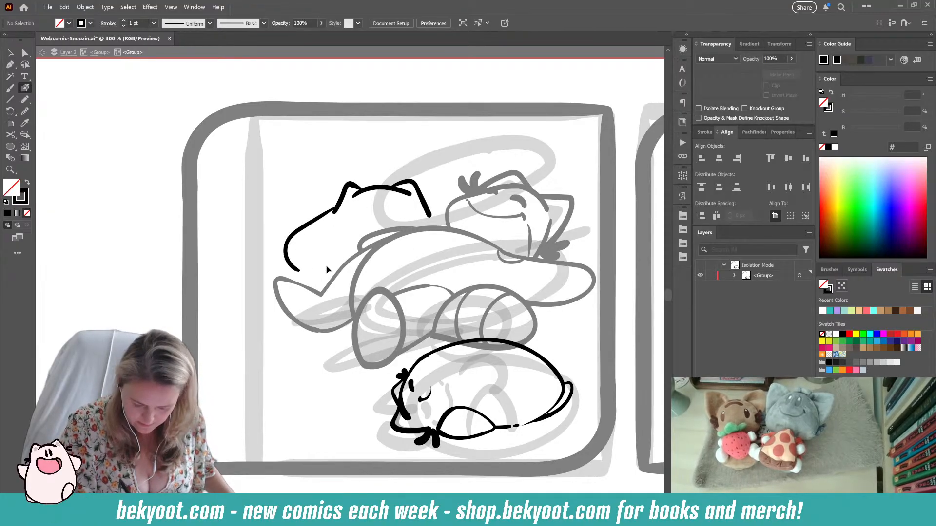
pyautogui.hotkey('ctrl', 'z')
pyautogui.moveTo(335, 211)
pyautogui.mouseDown()
pyautogui.moveTo(293, 264)
pyautogui.moveTo(298, 284)
pyautogui.mouseUp()
pyautogui.moveTo(295, 245)
pyautogui.mouseDown()
pyautogui.moveTo(285, 263)
pyautogui.moveTo(294, 282)
pyautogui.mouseUp()
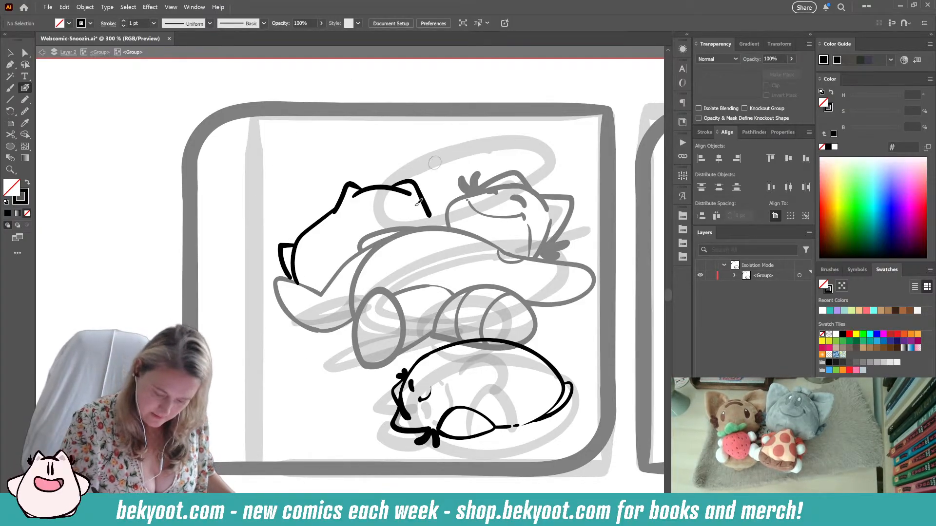
# - Draw small clusters of short slanted dashes on the floor between the panel's left border and the small oval character
pyautogui.moveTo(303, 377); pyautogui.dragTo(304, 368)
pyautogui.moveTo(308, 376)
pyautogui.mouseDown()
pyautogui.moveTo(311, 366)
pyautogui.moveTo(283, 375)
pyautogui.mouseUp()
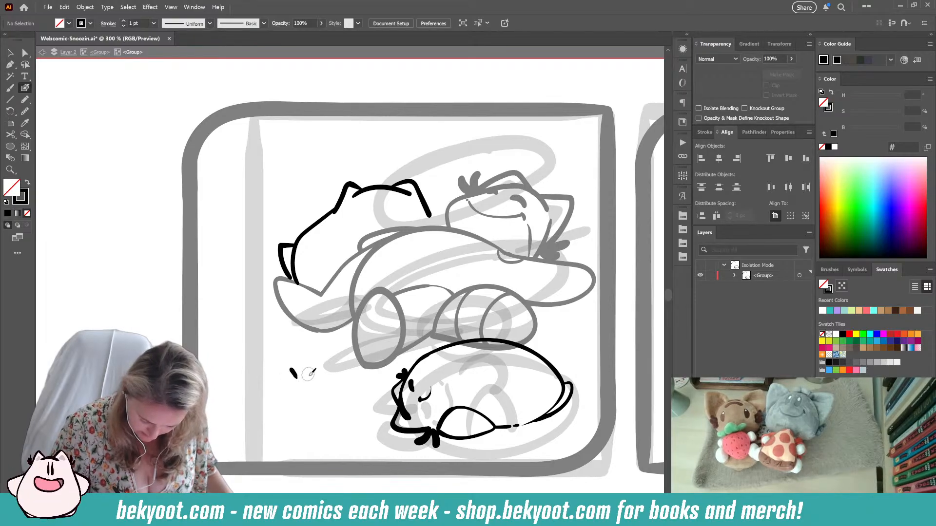
pyautogui.hotkey('ctrl', 'z')
pyautogui.moveTo(319, 384); pyautogui.dragTo(324, 381)
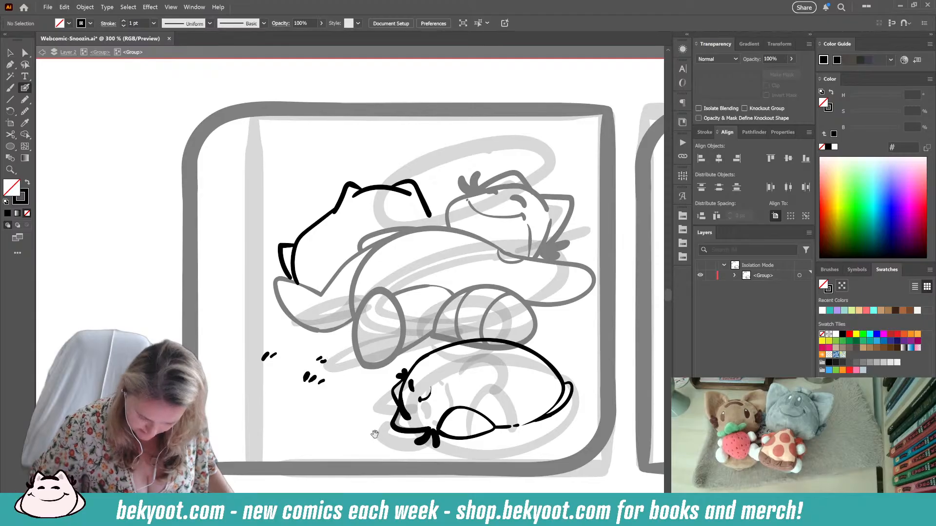
# - Group the strokes of the eared character behind the lying one and cut them out of the small character's group
pyautogui.moveTo(374, 435); pyautogui.dragTo(310, 422)
pyautogui.moveTo(505, 346); pyautogui.dragTo(463, 331)
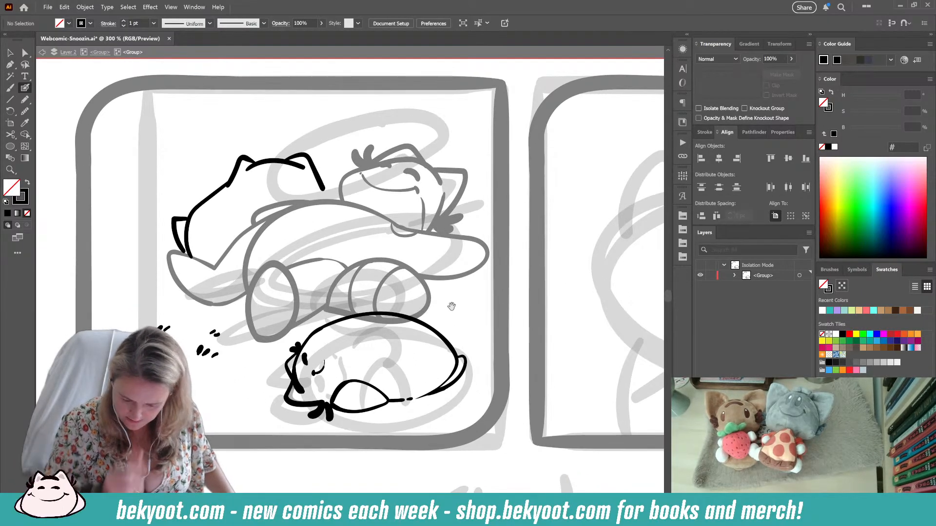
pyautogui.moveTo(334, 340); pyautogui.dragTo(408, 355)
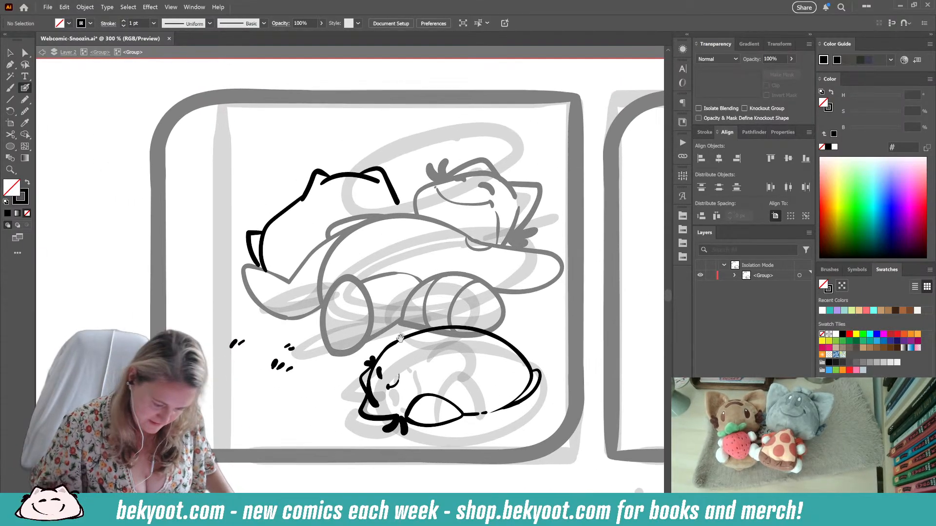
pyautogui.moveTo(261, 223); pyautogui.dragTo(276, 241)
pyautogui.moveTo(305, 159); pyautogui.dragTo(390, 184)
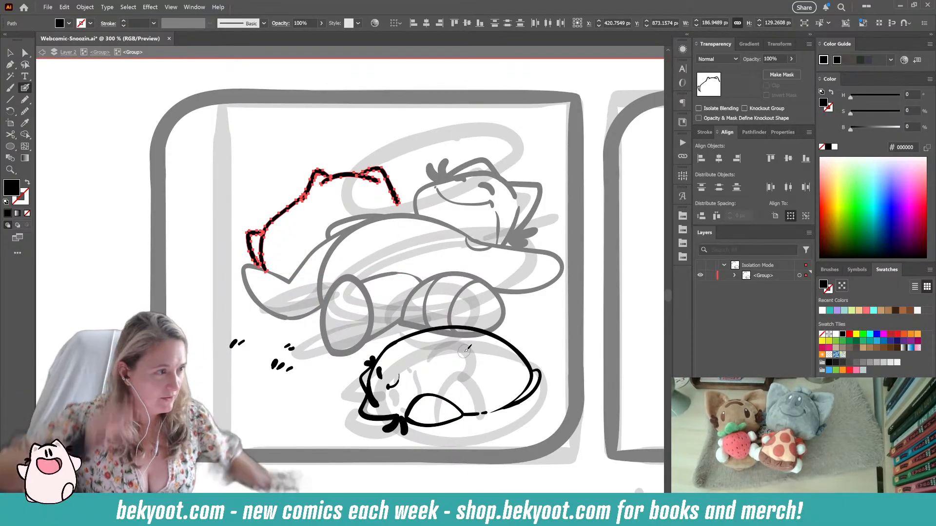
pyautogui.hotkey('ctrl', 'g')
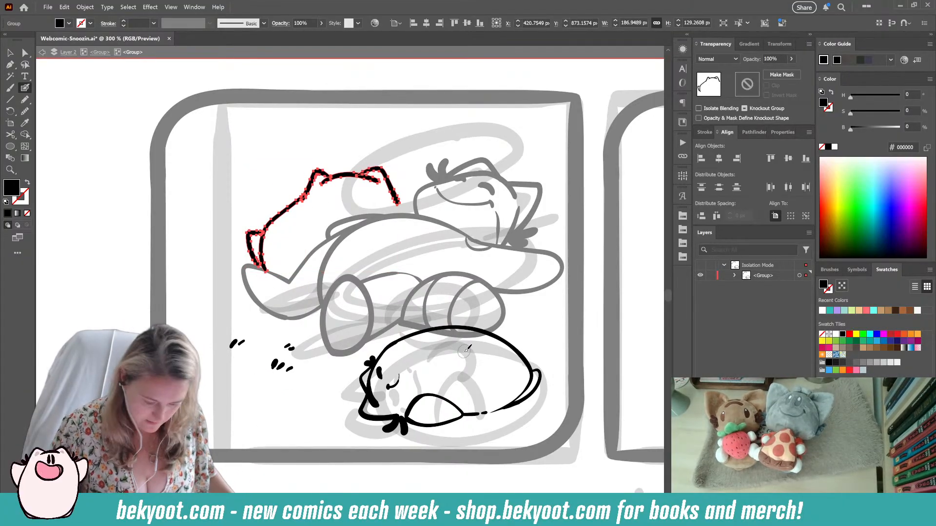
pyautogui.press('Delete')
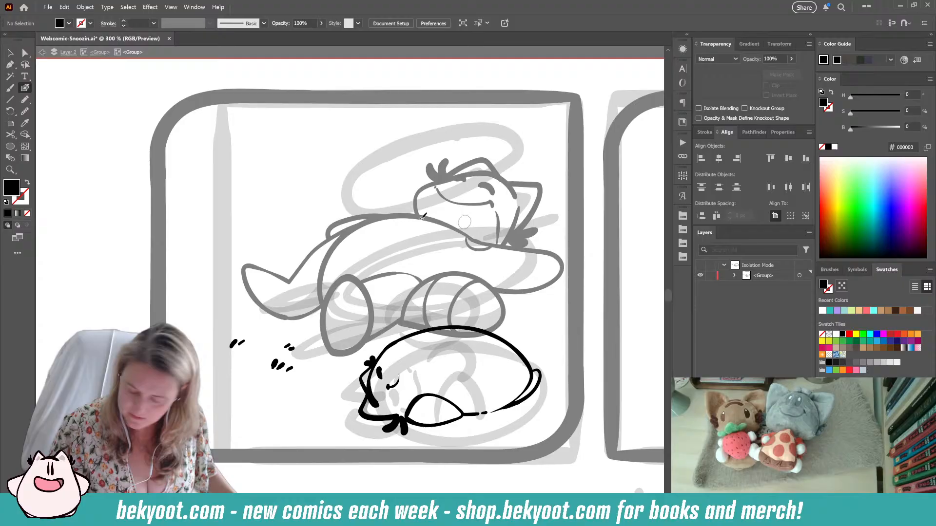
# - Return to the parent group and nudge the small oval character and floor dashes slightly down
pyautogui.click(100, 52)
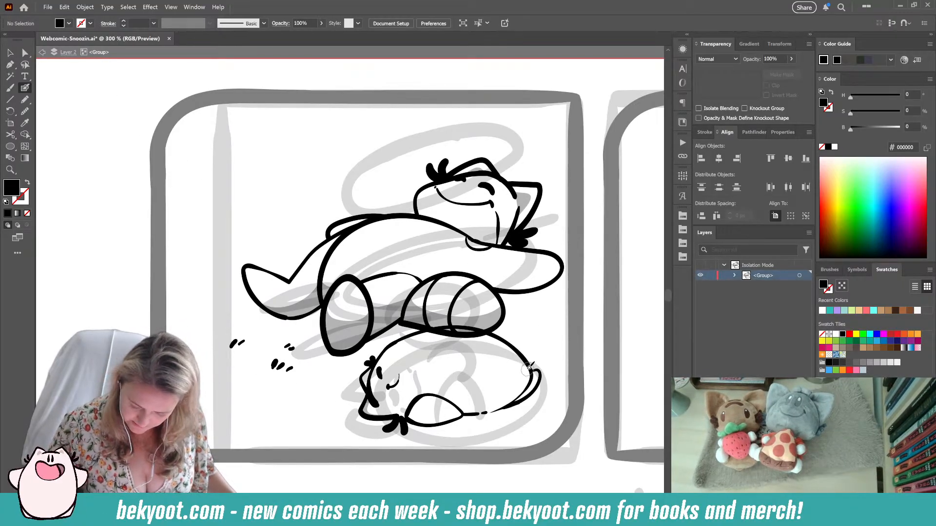
pyautogui.click(529, 367)
pyautogui.moveTo(546, 323); pyautogui.dragTo(543, 327)
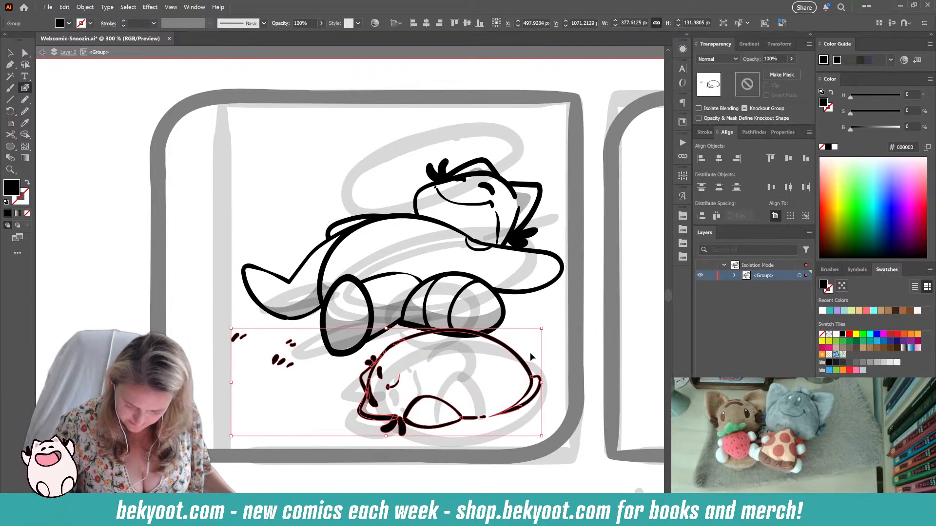
# - Paste the eared outline in place inside the lying character's group and set its opacity to 30%
pyautogui.keyDown('ctrl'); pyautogui.click(346, 482); pyautogui.keyUp('ctrl')
pyautogui.keyDown('ctrl'); pyautogui.click(482, 245); pyautogui.keyUp('ctrl')
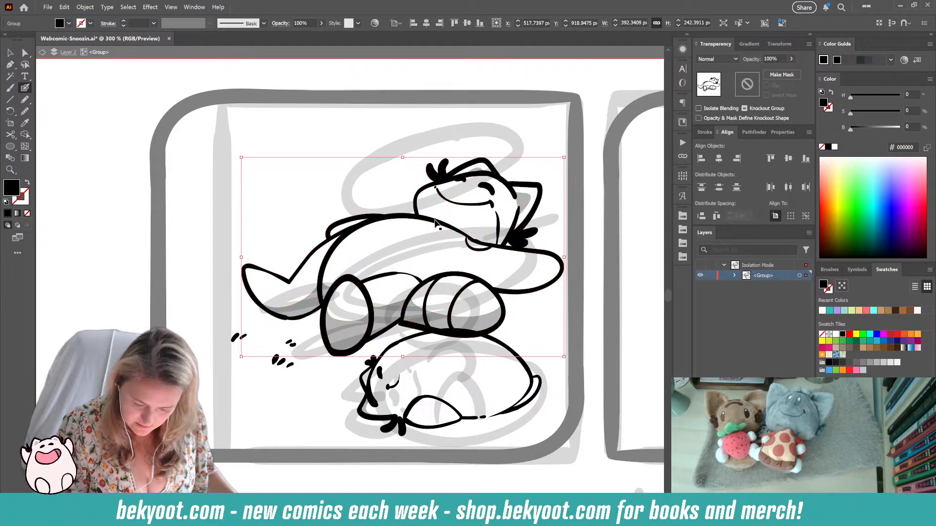
pyautogui.keyDown('ctrl'); pyautogui.doubleClick(408, 226); pyautogui.keyUp('ctrl')
pyautogui.hotkey('ctrl', 'f')
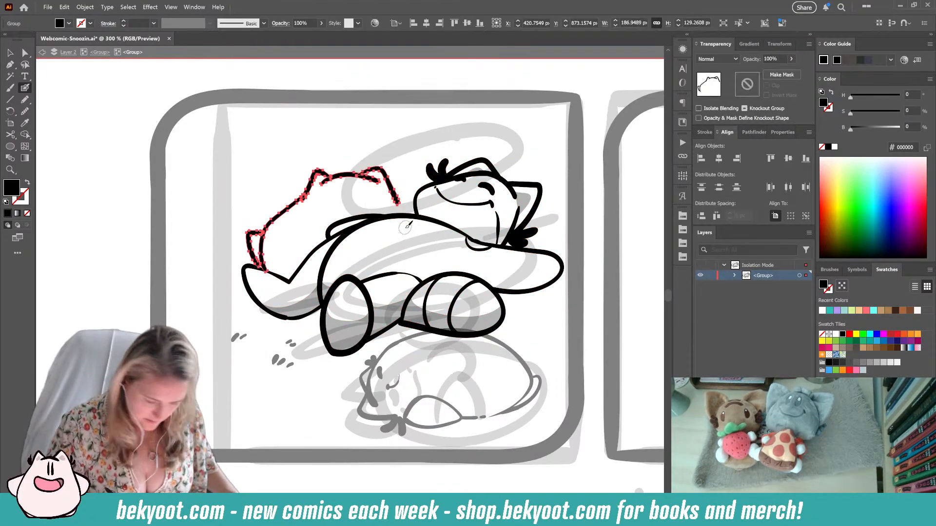
pyautogui.click(782, 58)
pyautogui.write('30')
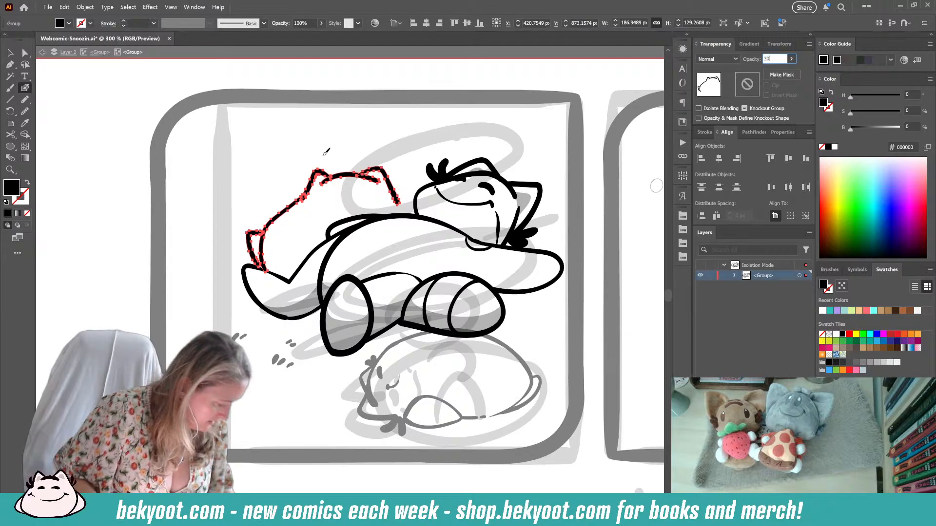
pyautogui.press('Return')
pyautogui.keyDown('ctrl'); pyautogui.click(347, 230); pyautogui.keyUp('ctrl')
pyautogui.keyDown('ctrl'); pyautogui.click(356, 247); pyautogui.keyUp('ctrl')
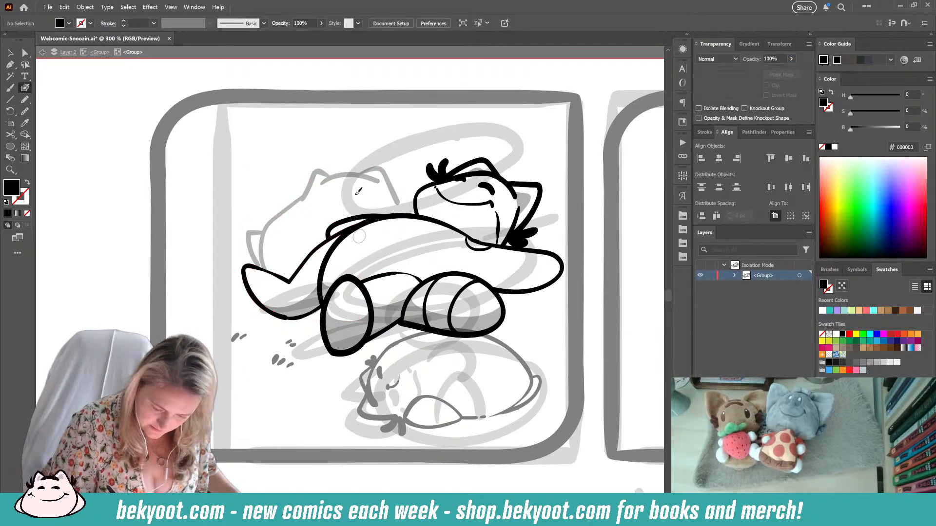
# - Ink the back character's head, two pointed ears and a fur tuft below the right ear over the faded outline
pyautogui.moveTo(328, 179)
pyautogui.mouseDown()
pyautogui.moveTo(371, 176)
pyautogui.moveTo(366, 169)
pyautogui.moveTo(376, 162)
pyautogui.moveTo(401, 198)
pyautogui.mouseUp()
pyautogui.hotkey('shift', 'x')
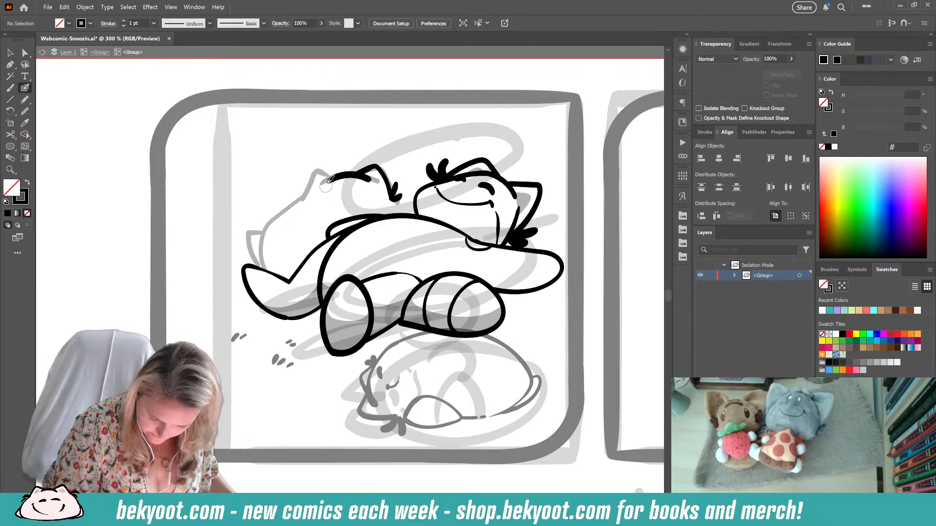
pyautogui.moveTo(325, 168); pyautogui.dragTo(310, 179)
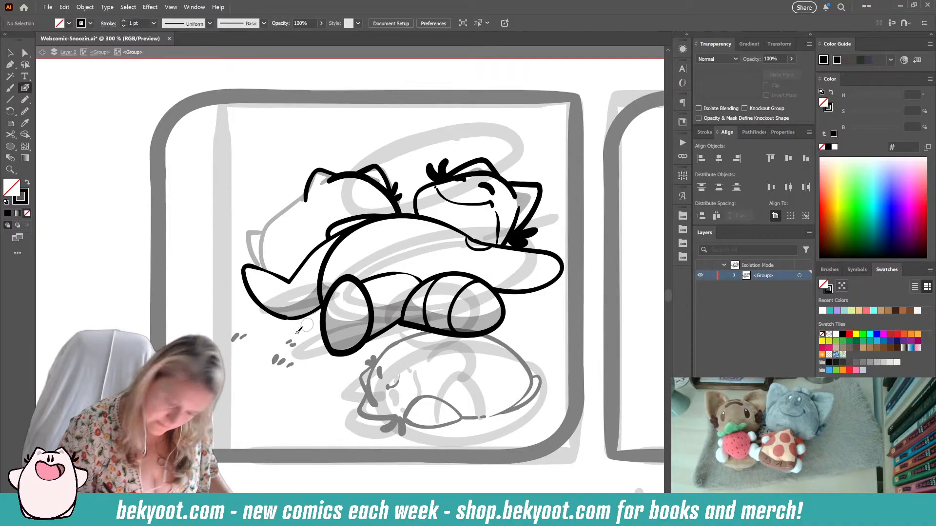
pyautogui.hotkey('ctrl', 'z')
pyautogui.keyDown('ctrl'); pyautogui.click(369, 179); pyautogui.keyUp('ctrl')
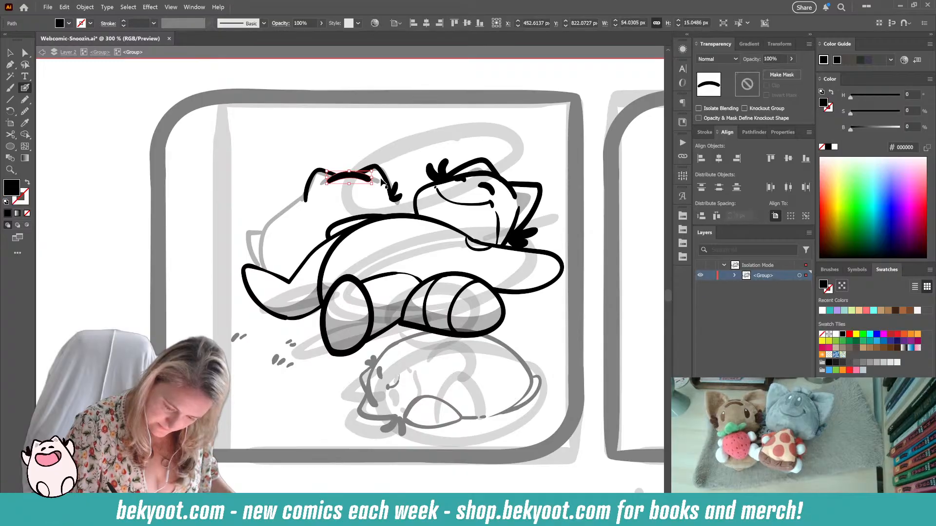
pyautogui.keyDown('ctrl'); pyautogui.click(405, 154); pyautogui.keyUp('ctrl')
pyautogui.hotkey('shift', 'x')
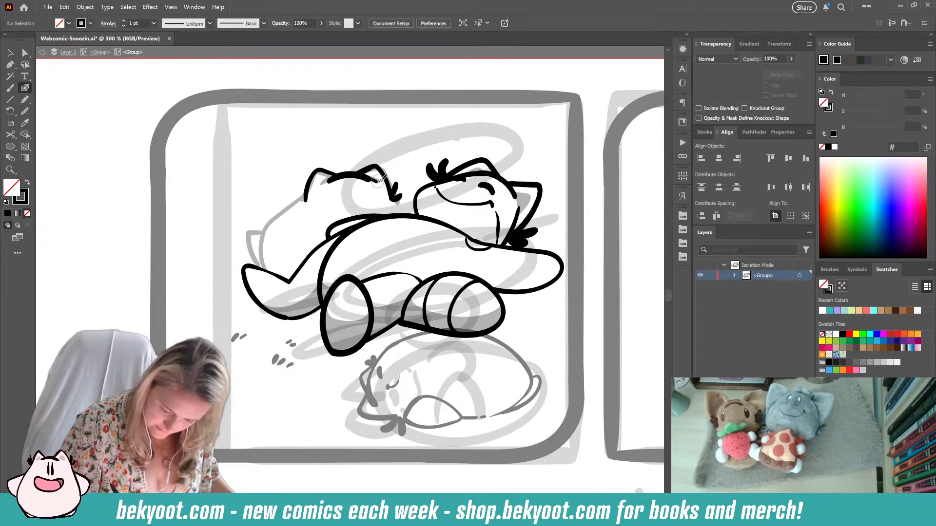
pyautogui.hotkey('shift', 'x')
pyautogui.moveTo(393, 199); pyautogui.dragTo(395, 214)
pyautogui.hotkey('shift', 'x')
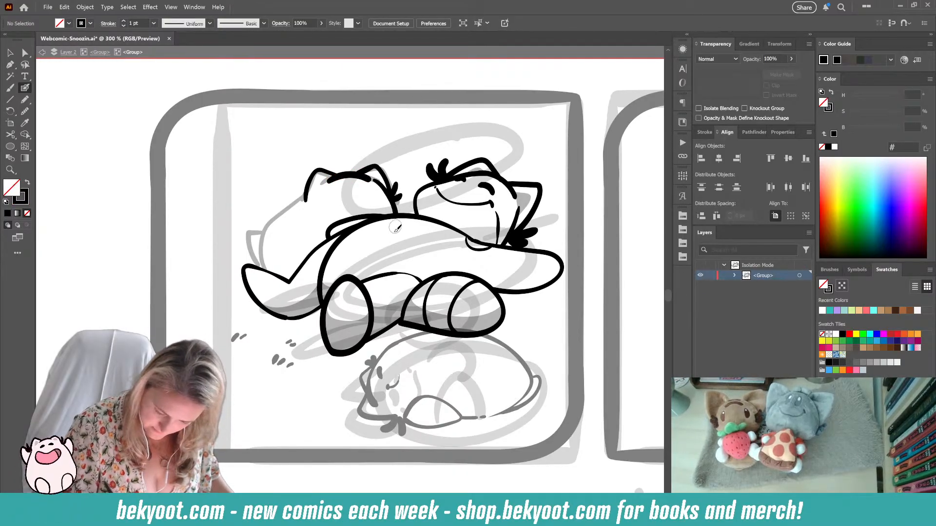
# - Ink fur tufts below the back character's left ear, its sloping back and a small bump above the lying character's foot
pyautogui.moveTo(304, 203)
pyautogui.mouseDown()
pyautogui.moveTo(299, 178)
pyautogui.moveTo(302, 204)
pyautogui.moveTo(290, 192)
pyautogui.moveTo(298, 187)
pyautogui.moveTo(292, 198)
pyautogui.mouseUp()
pyautogui.hotkey('ctrl', 'z')
pyautogui.hotkey('ctrl', 'z')
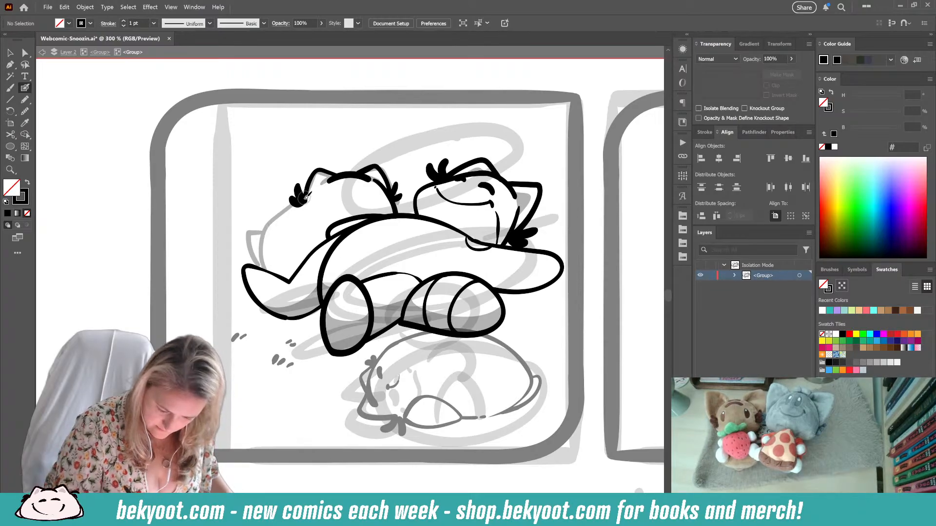
pyautogui.moveTo(306, 197); pyautogui.dragTo(260, 268)
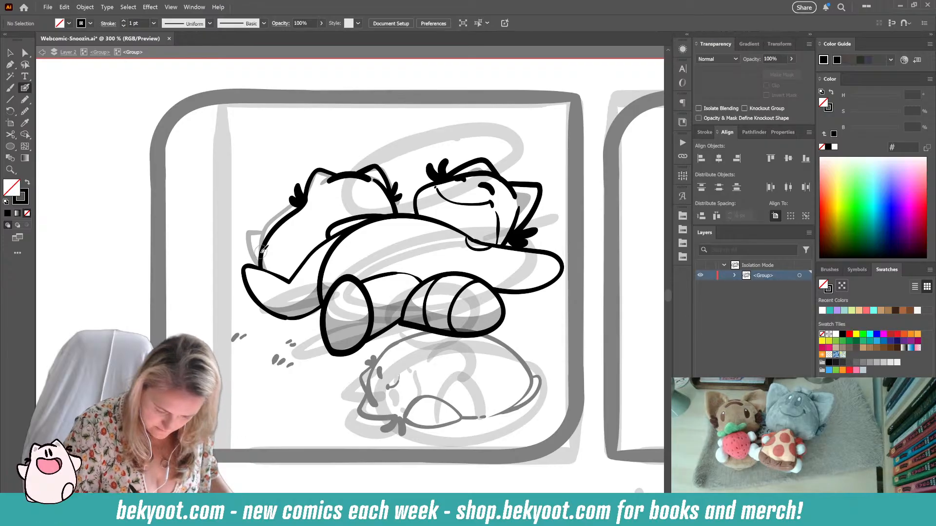
pyautogui.moveTo(254, 251); pyautogui.dragTo(258, 276)
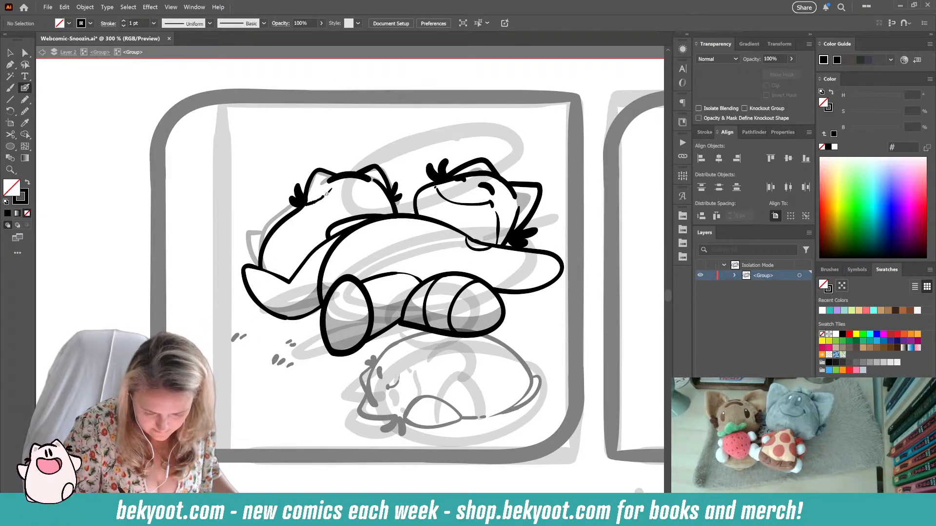
# - Shorten the stroke along the top of the back character's head at both ends and delete the faded guide outline
pyautogui.moveTo(328, 181)
pyautogui.mouseDown()
pyautogui.moveTo(371, 178)
pyautogui.moveTo(328, 178)
pyautogui.mouseUp()
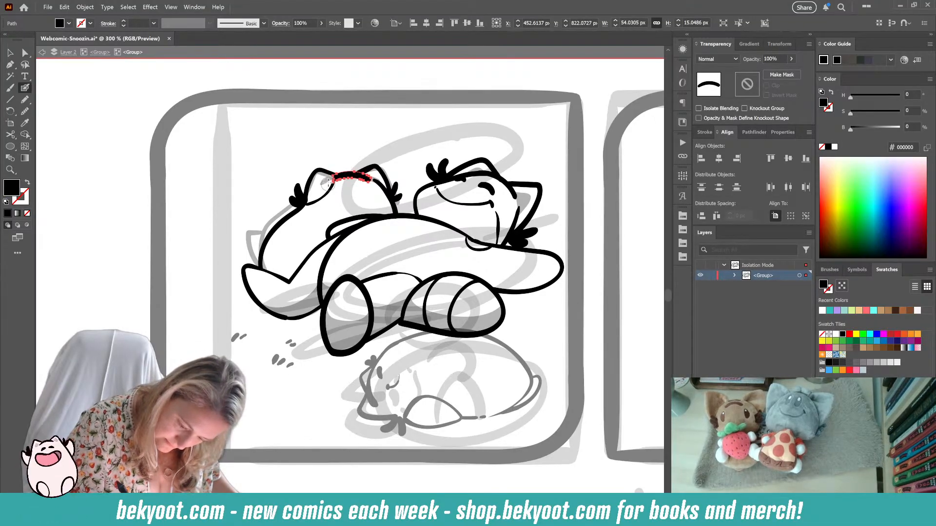
pyautogui.keyDown('ctrl'); pyautogui.click(248, 360); pyautogui.keyUp('ctrl')
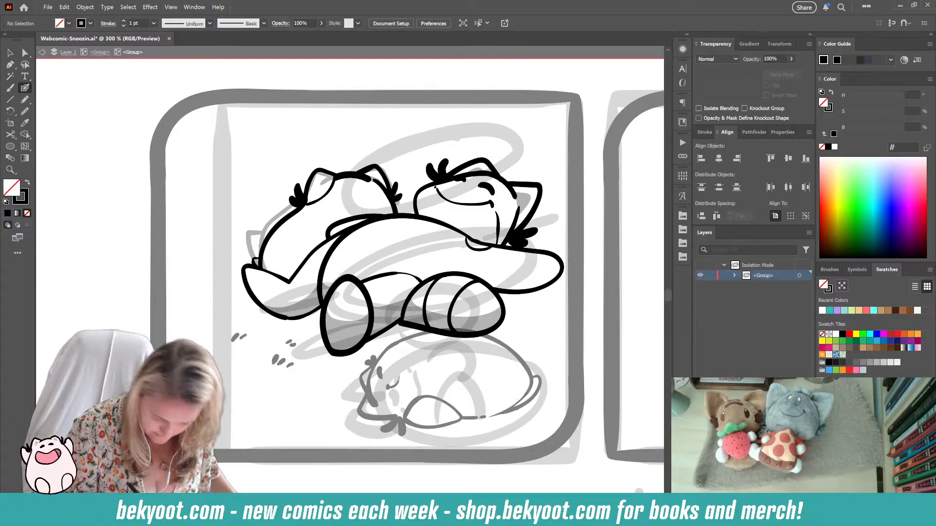
pyautogui.hotkey('shift', 'x')
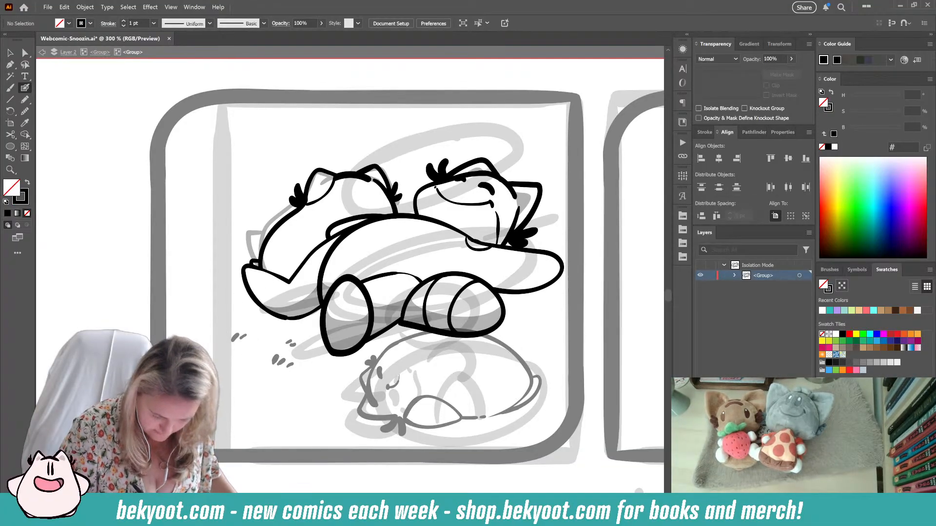
pyautogui.keyDown('ctrl'); pyautogui.click(366, 185); pyautogui.keyUp('ctrl')
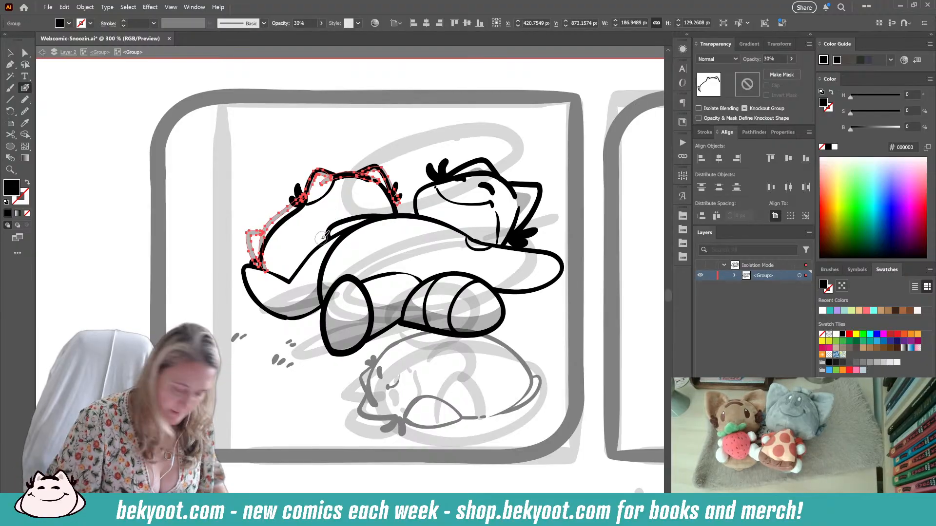
pyautogui.press('Delete')
pyautogui.keyDown('ctrl'); pyautogui.click(365, 179); pyautogui.keyUp('ctrl')
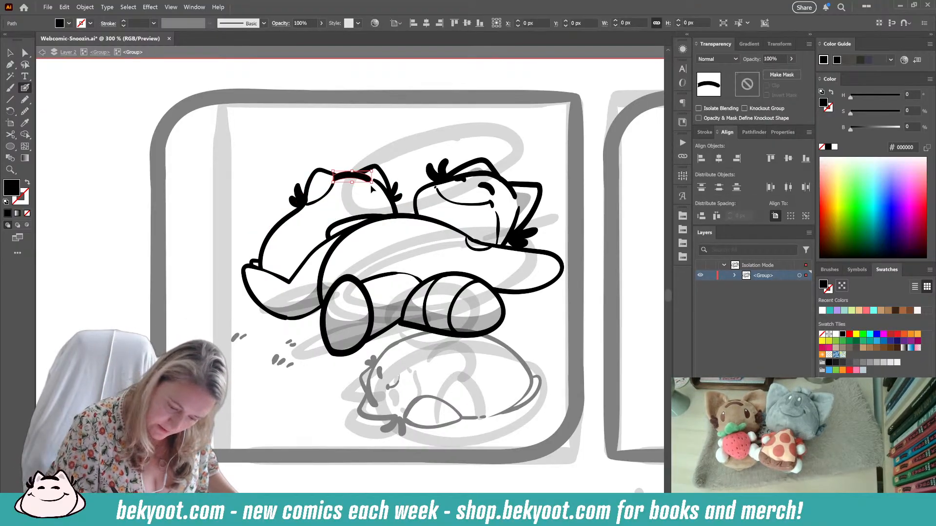
pyautogui.moveTo(371, 183); pyautogui.dragTo(367, 179)
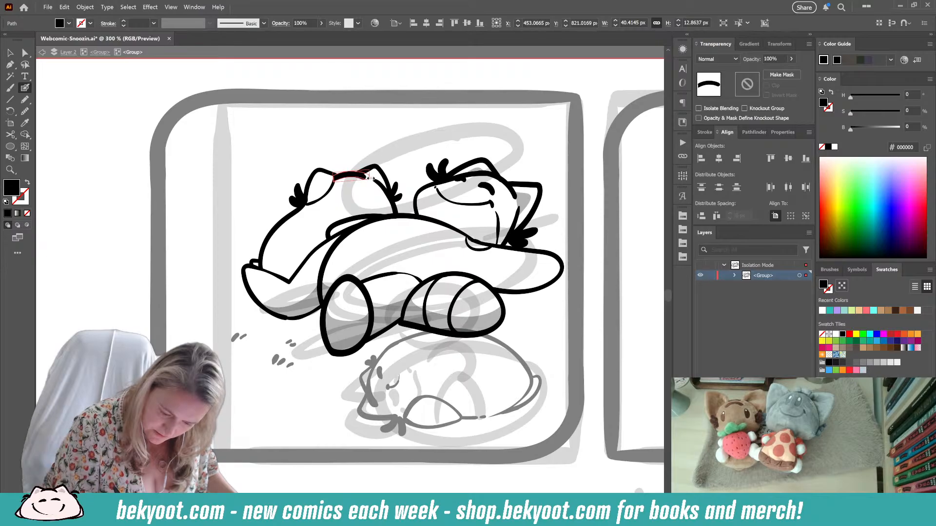
pyautogui.keyDown('ctrl'); pyautogui.click(370, 165); pyautogui.keyUp('ctrl')
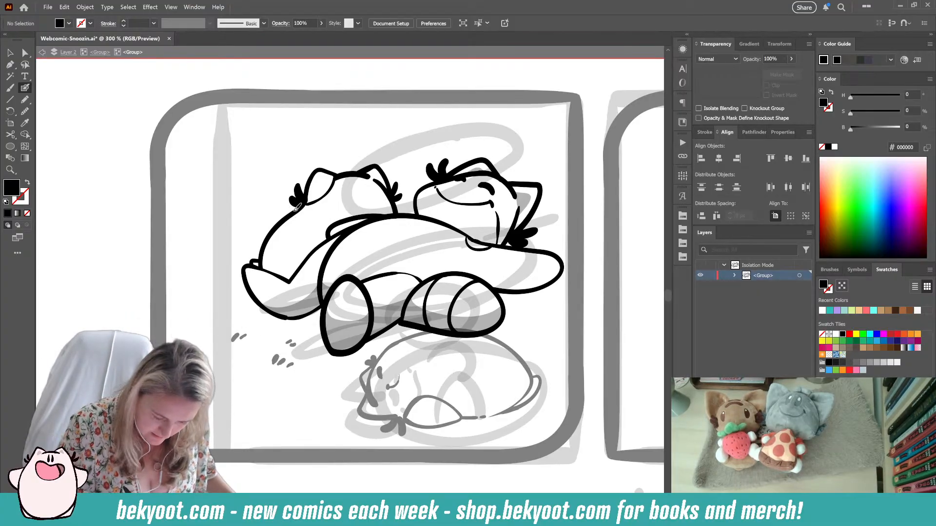
# - Try inking a second curved line along the back character's sloping back and undo the strokes
pyautogui.moveTo(295, 210)
pyautogui.mouseDown()
pyautogui.moveTo(241, 304)
pyautogui.moveTo(294, 208)
pyautogui.moveTo(271, 227)
pyautogui.mouseUp()
pyautogui.hotkey('ctrl', 'z')
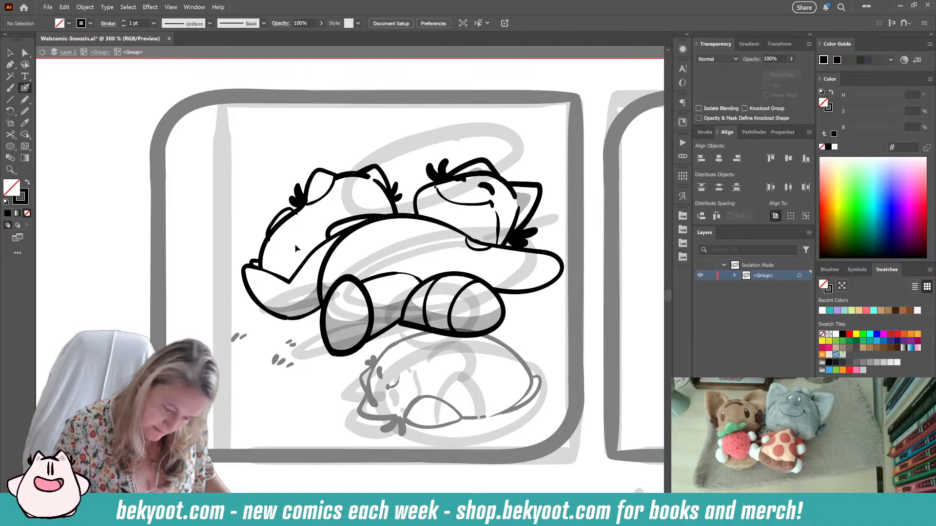
pyautogui.hotkey('ctrl', 'z')
pyautogui.moveTo(283, 213); pyautogui.dragTo(264, 241)
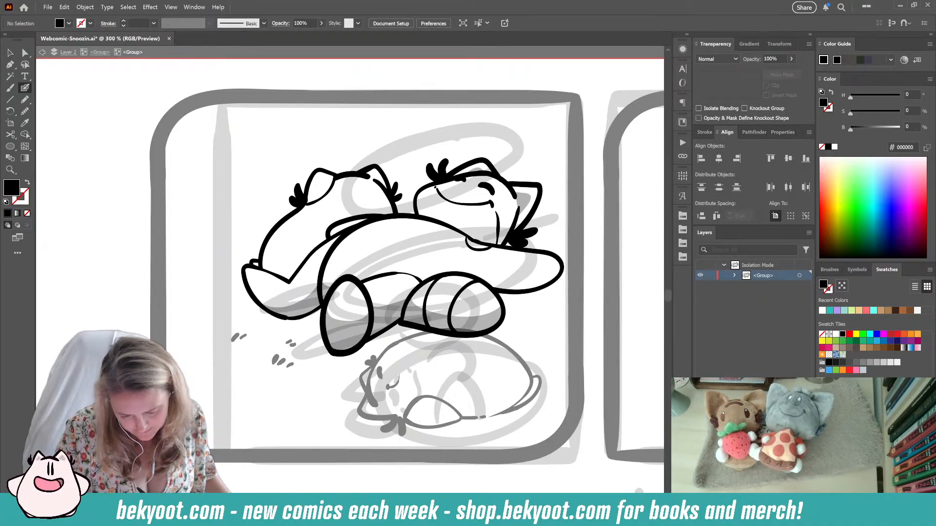
# - Delete the short curved line above the lying character's belly and ink a short line joining the two heads
pyautogui.keyDown('ctrl'); pyautogui.click(354, 224); pyautogui.keyUp('ctrl')
pyautogui.press('Delete')
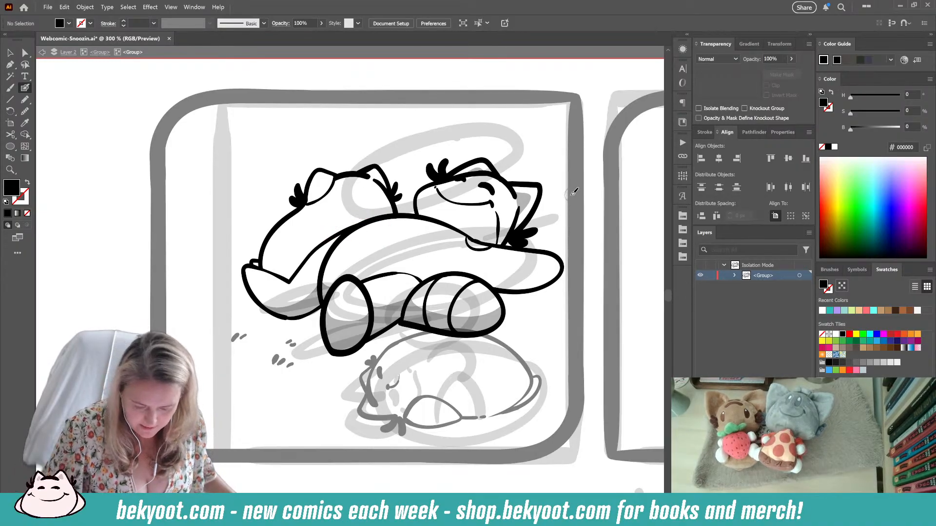
pyautogui.moveTo(417, 212); pyautogui.dragTo(396, 210)
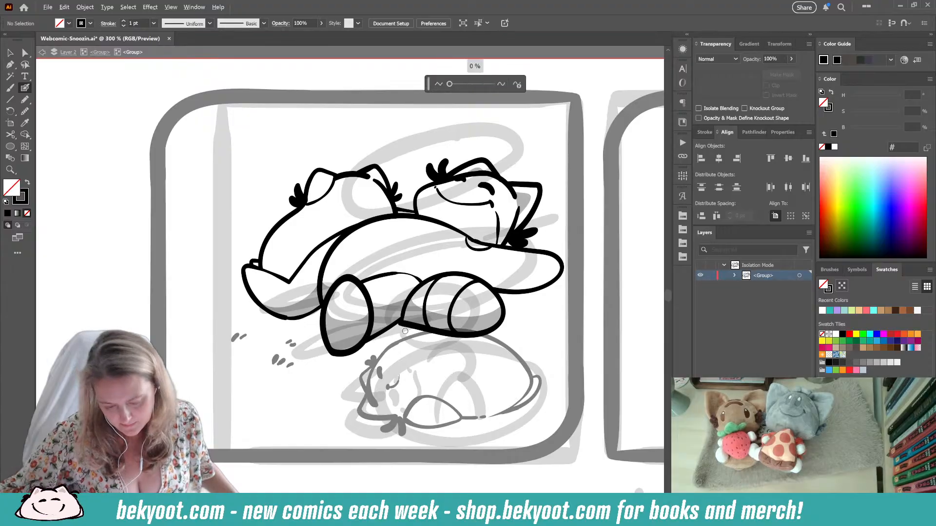
# - Shade the inside of the lying character's ear and the underside of its outstretched arm with 30% black Pencil shapes
pyautogui.scroll(-1, 405, 341)
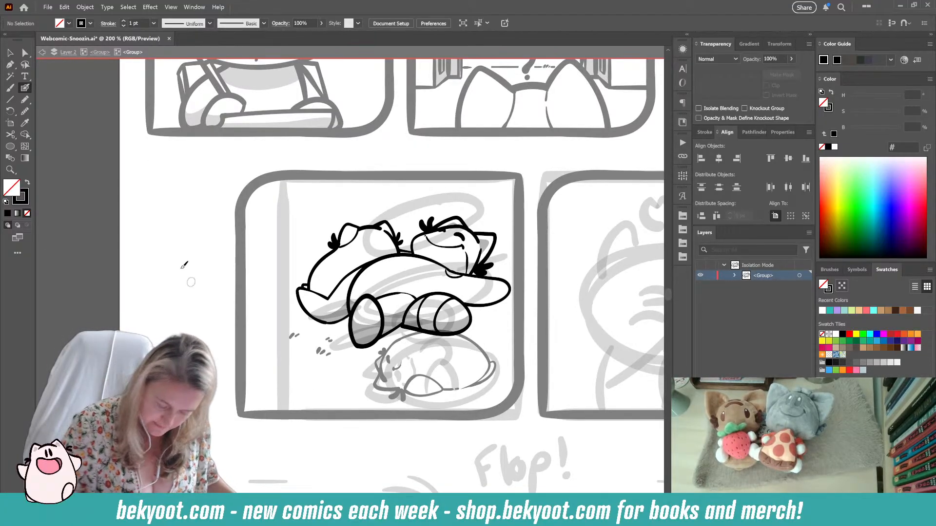
pyautogui.click(25, 100)
pyautogui.moveTo(487, 240); pyautogui.dragTo(481, 254)
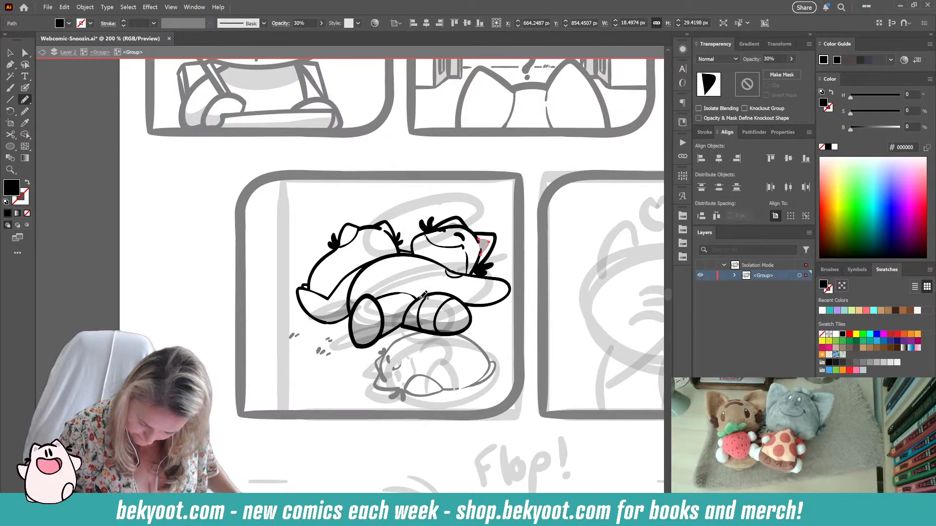
pyautogui.moveTo(425, 295)
pyautogui.mouseDown()
pyautogui.moveTo(510, 293)
pyautogui.moveTo(488, 305)
pyautogui.mouseUp()
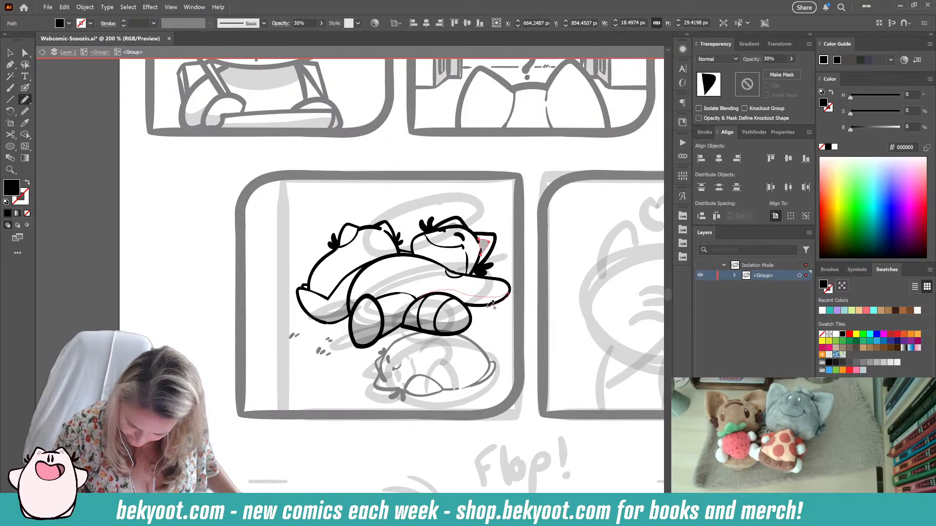
pyautogui.moveTo(433, 296); pyautogui.dragTo(420, 298)
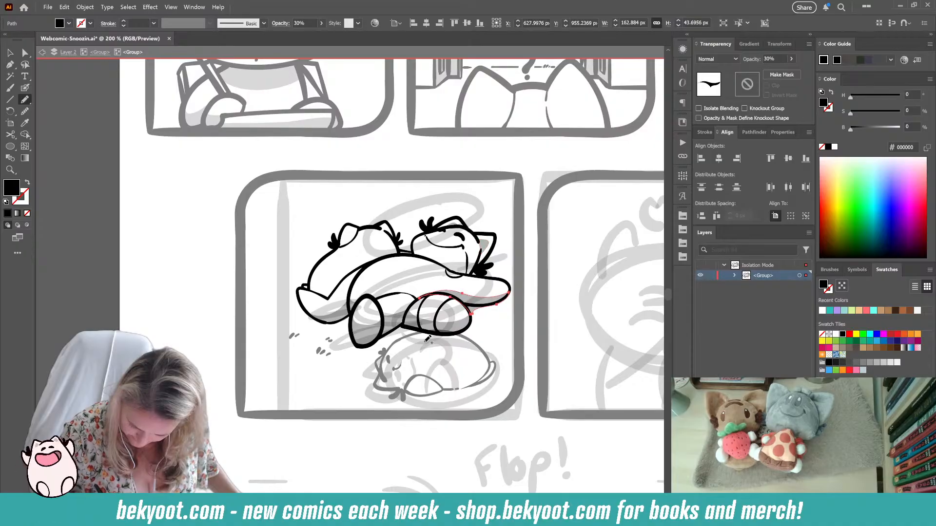
pyautogui.hotkey('ctrl', 'shift', 'a')
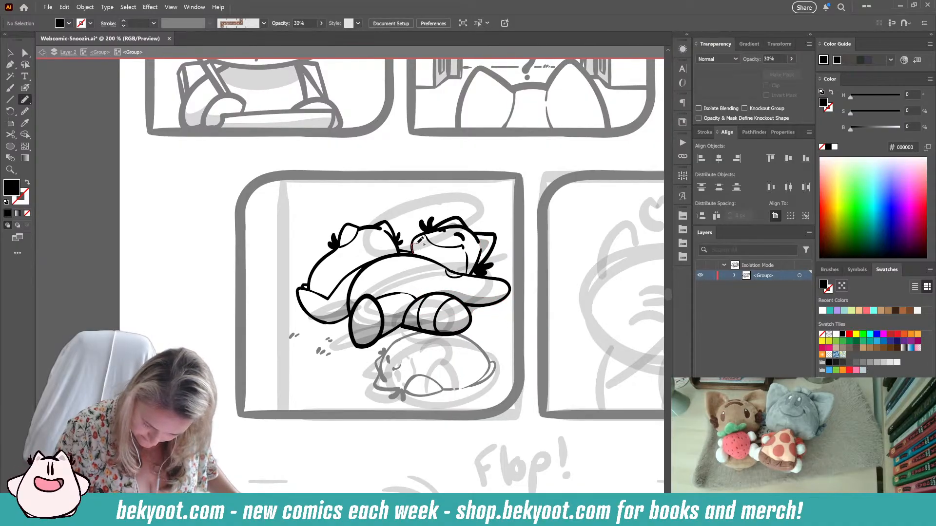
# - Shade the lower part of the lying character's face and the back character's body with 30% black Pencil shapes
pyautogui.moveTo(418, 242)
pyautogui.mouseDown()
pyautogui.moveTo(455, 271)
pyautogui.moveTo(415, 256)
pyautogui.moveTo(415, 240)
pyautogui.moveTo(465, 257)
pyautogui.mouseUp()
pyautogui.keyDown('ctrl'); pyautogui.click(504, 209); pyautogui.keyUp('ctrl')
pyautogui.hotkey('ctrl', 'z')
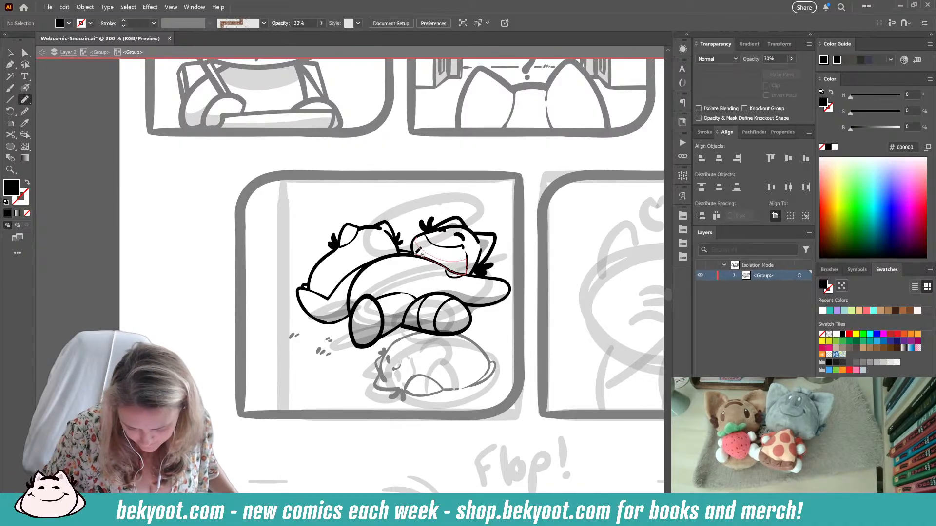
pyautogui.moveTo(415, 253); pyautogui.dragTo(421, 236)
pyautogui.keyDown('ctrl'); pyautogui.click(409, 224); pyautogui.keyUp('ctrl')
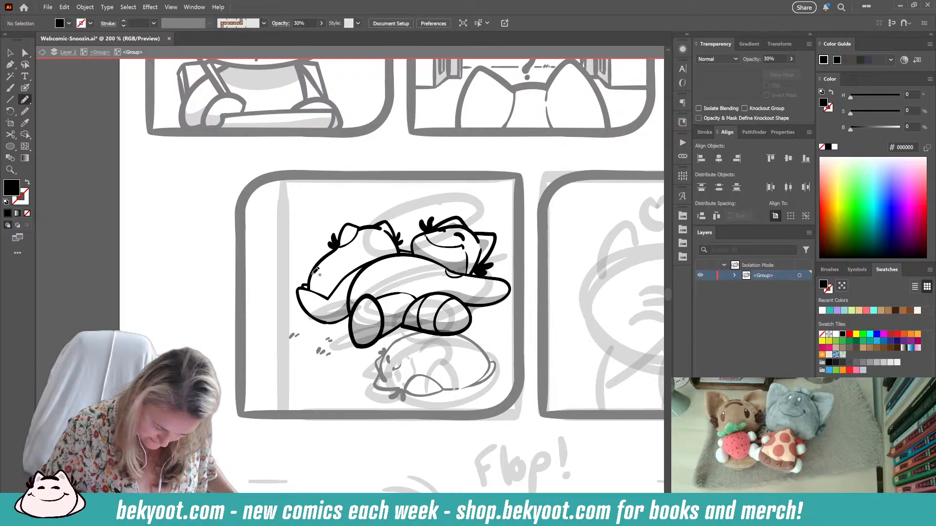
pyautogui.moveTo(316, 272)
pyautogui.mouseDown()
pyautogui.moveTo(397, 242)
pyautogui.moveTo(400, 252)
pyautogui.moveTo(359, 270)
pyautogui.moveTo(328, 298)
pyautogui.moveTo(313, 278)
pyautogui.mouseUp()
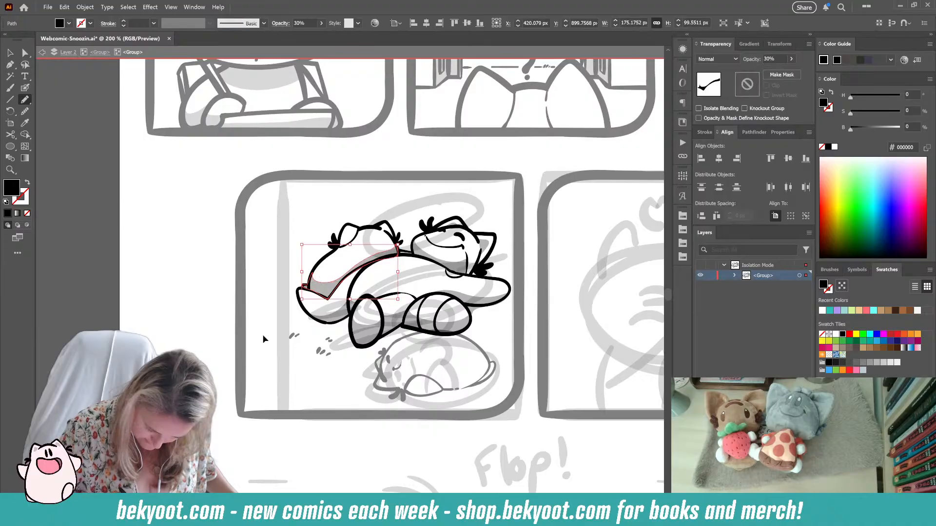
pyautogui.keyDown('ctrl'); pyautogui.click(264, 335); pyautogui.keyUp('ctrl')
# - Draw jagged 30% black Pencil shadow patches on the ground below the characters' feet and in the open floor area
pyautogui.moveTo(323, 371); pyautogui.dragTo(328, 325)
pyautogui.moveTo(319, 274)
pyautogui.mouseDown()
pyautogui.moveTo(302, 273)
pyautogui.moveTo(356, 290)
pyautogui.moveTo(304, 278)
pyautogui.mouseUp()
pyautogui.hotkey('ctrl', 'z')
pyautogui.keyDown('ctrl'); pyautogui.click(336, 338); pyautogui.keyUp('ctrl')
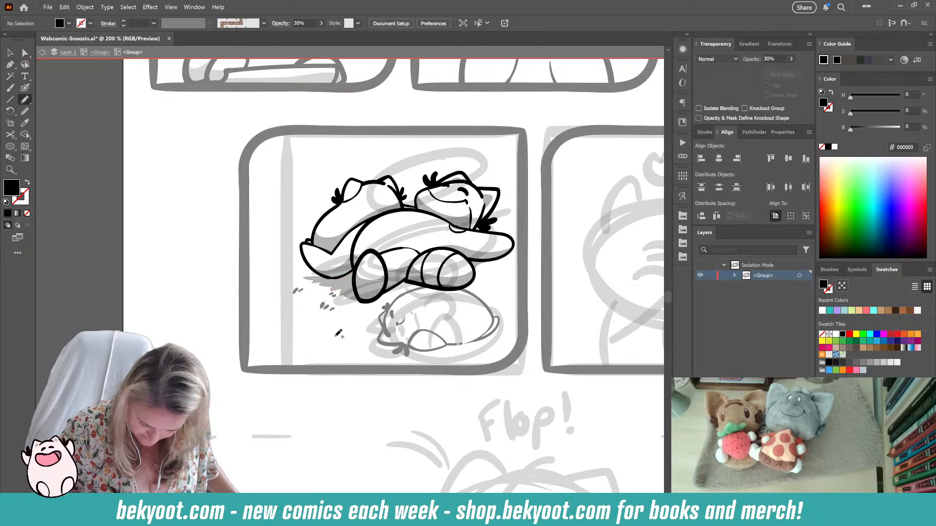
pyautogui.moveTo(358, 306)
pyautogui.mouseDown()
pyautogui.moveTo(344, 318)
pyautogui.moveTo(368, 306)
pyautogui.mouseUp()
pyautogui.moveTo(310, 319)
pyautogui.mouseDown()
pyautogui.moveTo(287, 337)
pyautogui.moveTo(327, 323)
pyautogui.mouseUp()
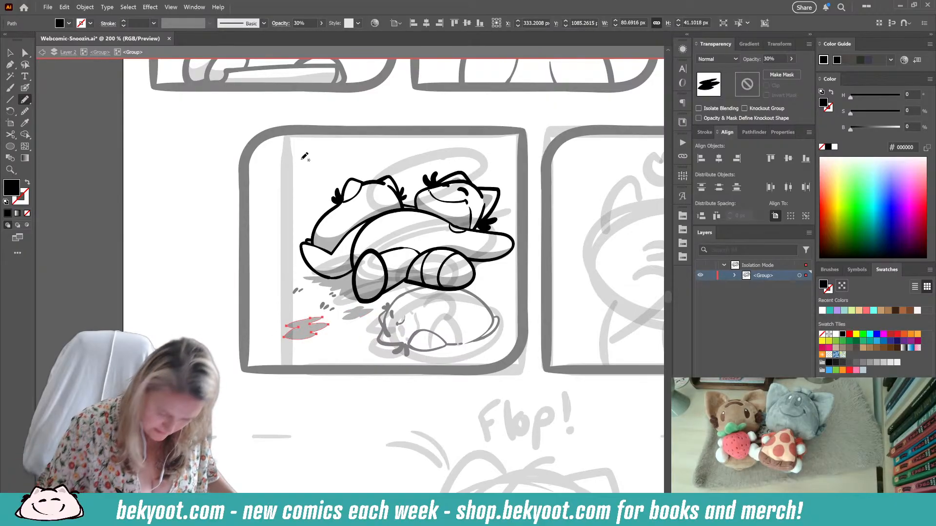
# - Set the opacity of the three ground shadow patches to 15%
pyautogui.click(10, 53)
pyautogui.keyDown('shift'); pyautogui.click(361, 316); pyautogui.keyUp('shift')
pyautogui.keyDown('shift'); pyautogui.click(344, 292); pyautogui.keyUp('shift')
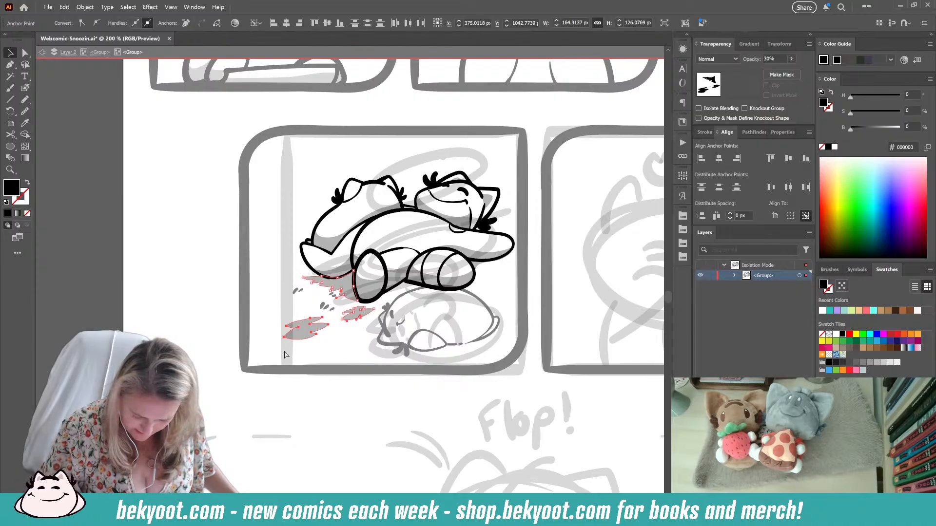
pyautogui.click(774, 59)
pyautogui.write('15')
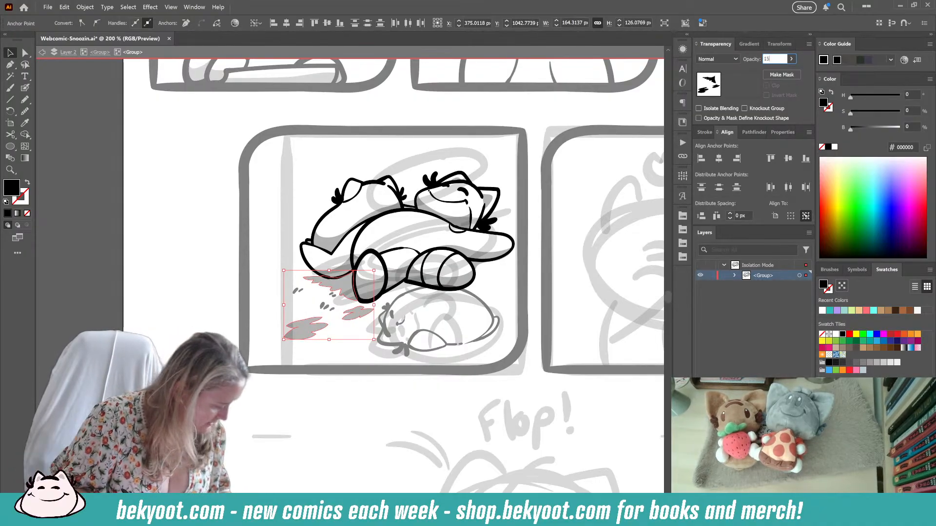
pyautogui.press('Return')
pyautogui.click(320, 356)
# - Scatter short 15% black Blob Brush dashes over the ground around the sleeping characters and exit the inner group
pyautogui.hotkey('shift', 'b')
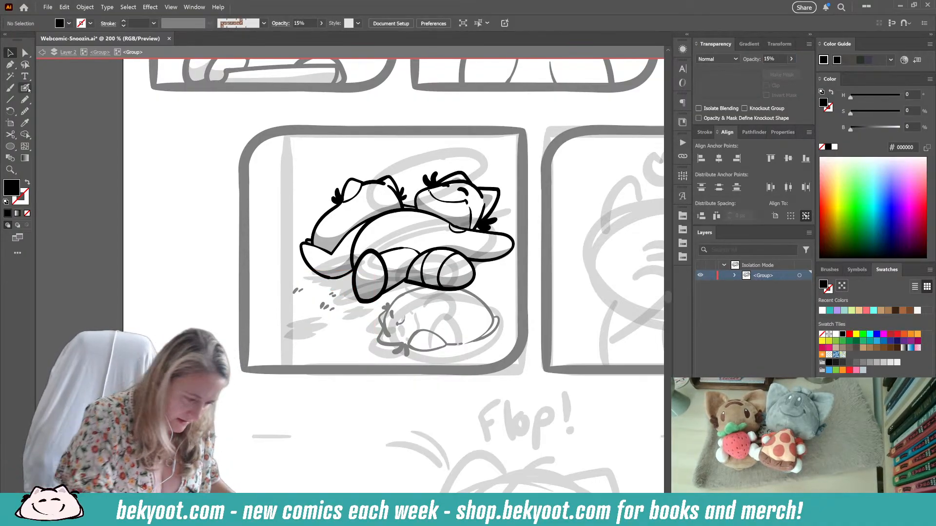
pyautogui.hotkey('shift', 'x')
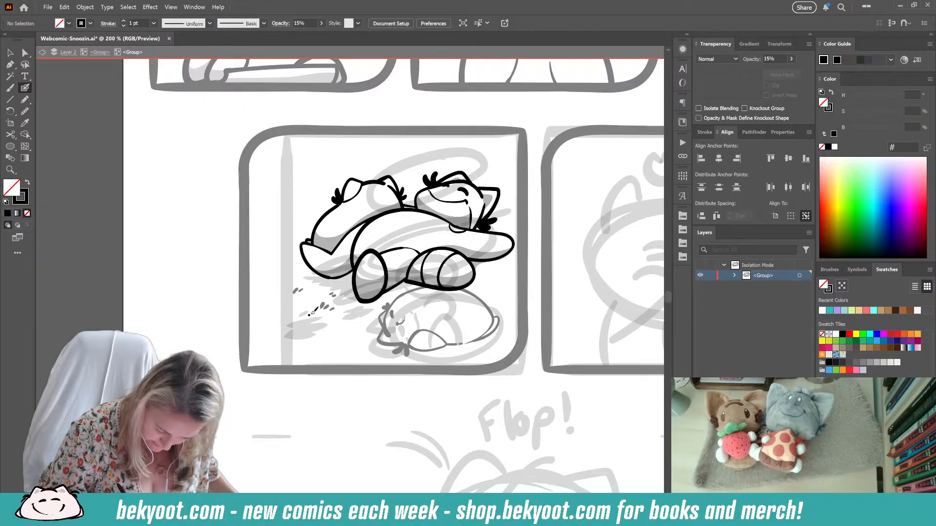
pyautogui.moveTo(330, 318)
pyautogui.mouseDown()
pyautogui.moveTo(344, 316)
pyautogui.moveTo(349, 333)
pyautogui.moveTo(359, 333)
pyautogui.mouseUp()
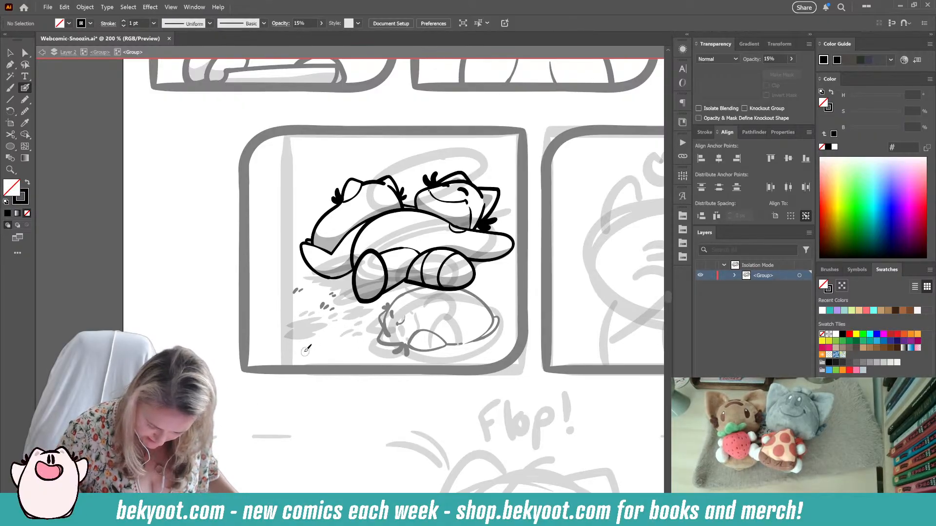
pyautogui.moveTo(305, 355); pyautogui.dragTo(324, 348)
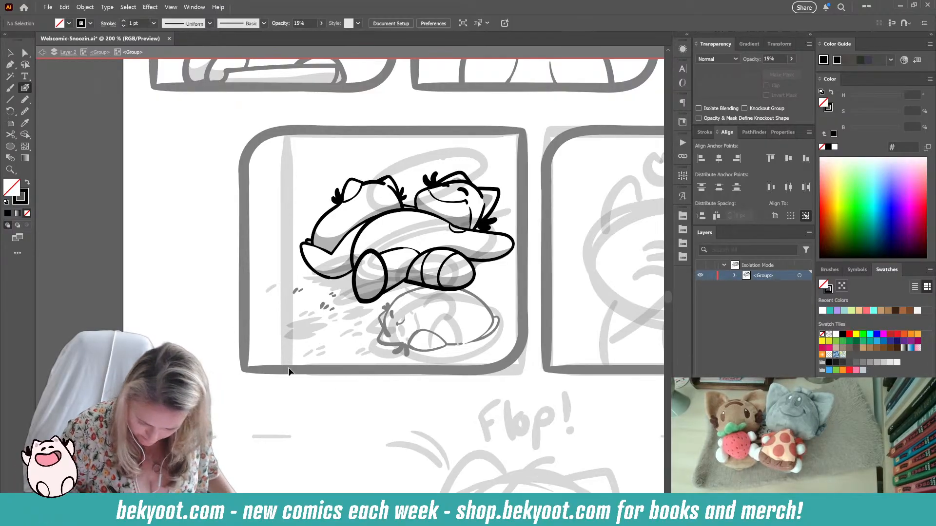
pyautogui.hotkey('ctrl', 'z')
pyautogui.hotkey('ctrl', 'z')
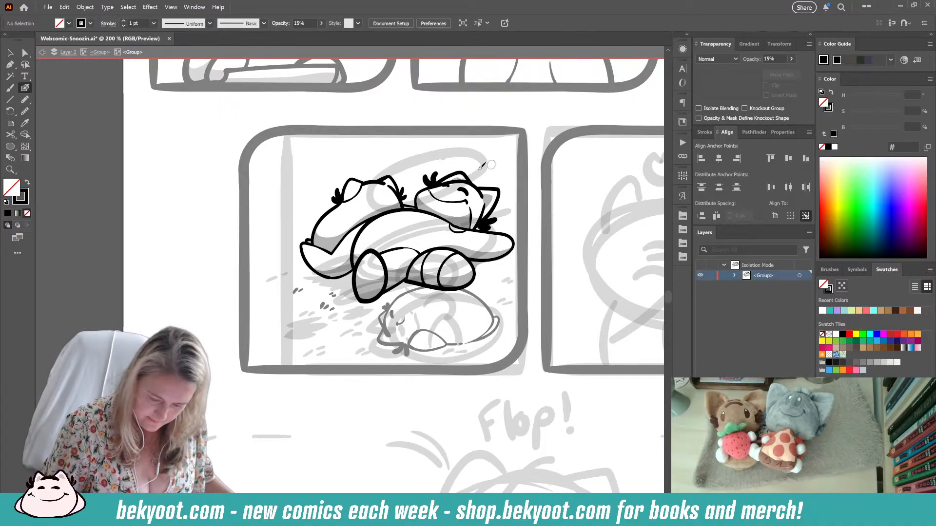
pyautogui.press('Escape')
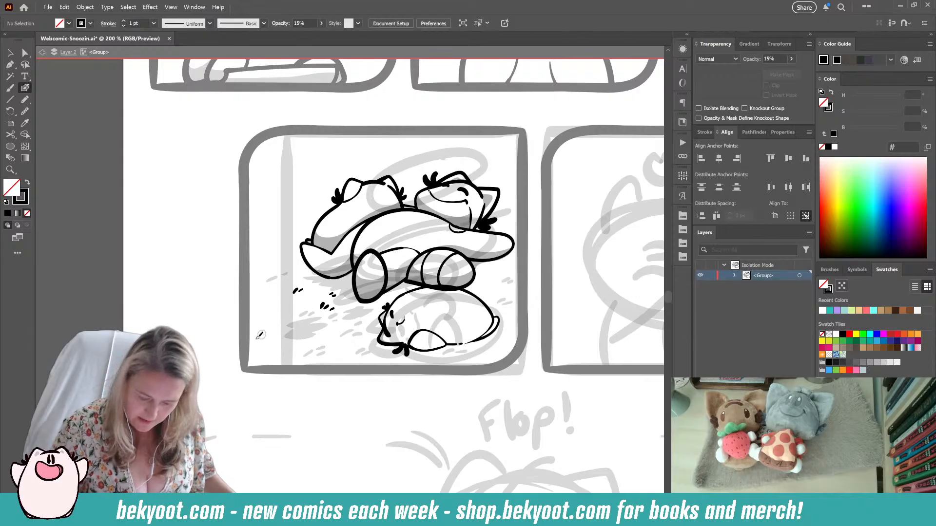
# - Ink a curved Blob Brush stroke bulging in from the sleeping panel's left border and set its opacity to 100%
pyautogui.scroll(5, 291, 296)
pyautogui.hscroll(4, 291, 296)
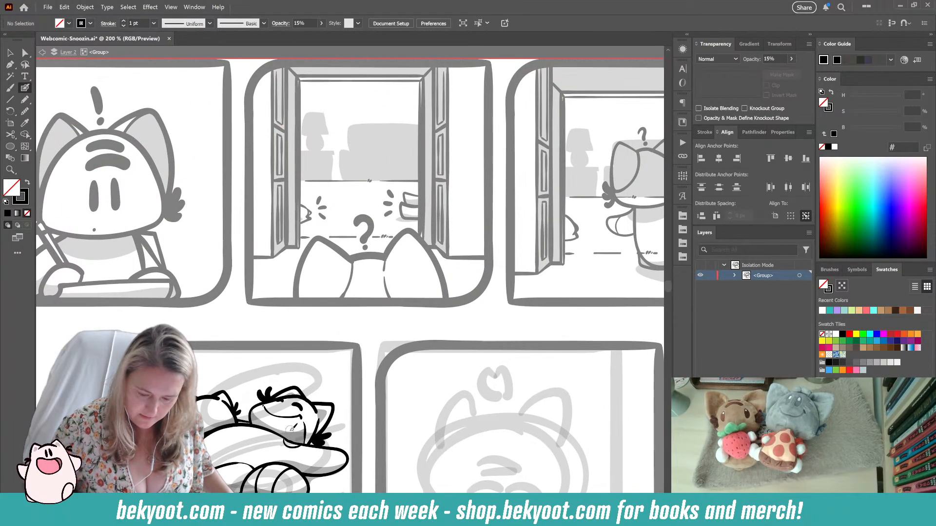
pyautogui.hotkey('ctrl', '1')
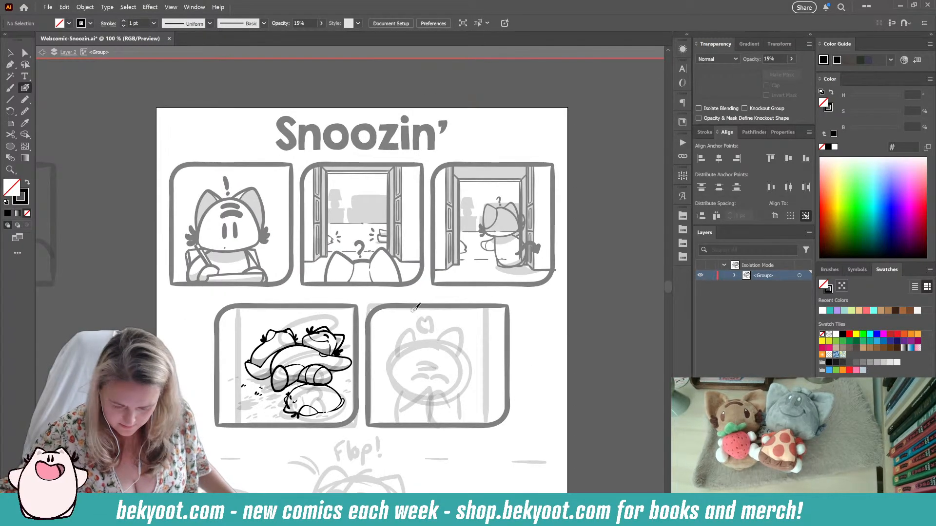
pyautogui.moveTo(279, 411)
pyautogui.mouseDown()
pyautogui.moveTo(363, 352)
pyautogui.moveTo(332, 335)
pyautogui.mouseUp()
pyautogui.scroll(2, 337, 356)
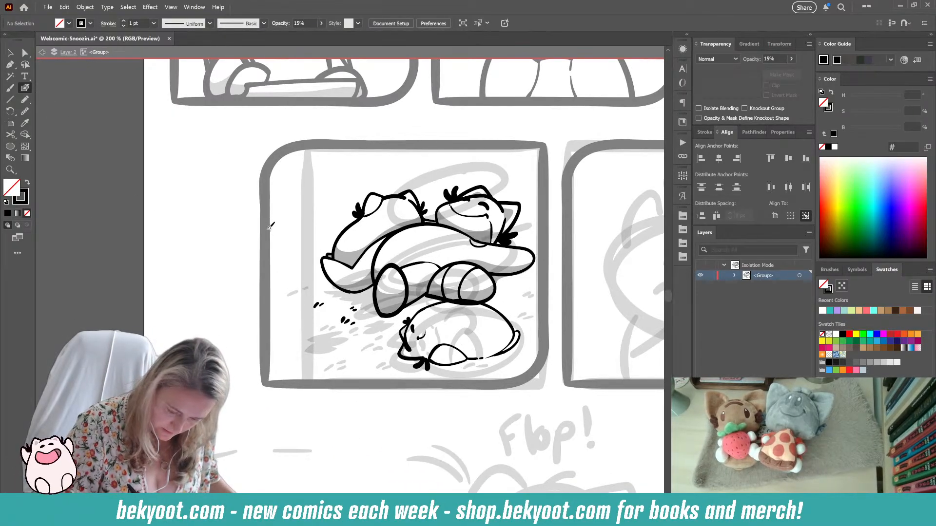
pyautogui.moveTo(266, 241)
pyautogui.mouseDown()
pyautogui.moveTo(296, 275)
pyautogui.moveTo(270, 312)
pyautogui.mouseUp()
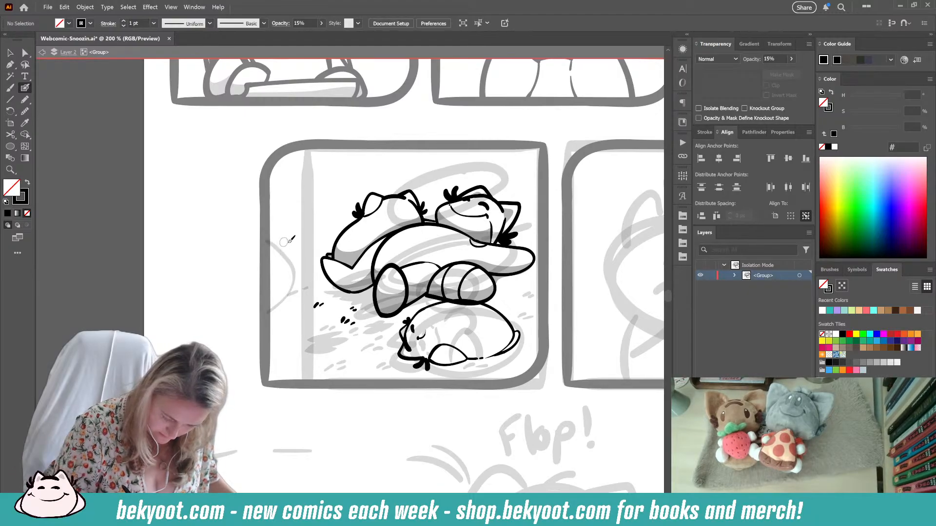
pyautogui.click(791, 58)
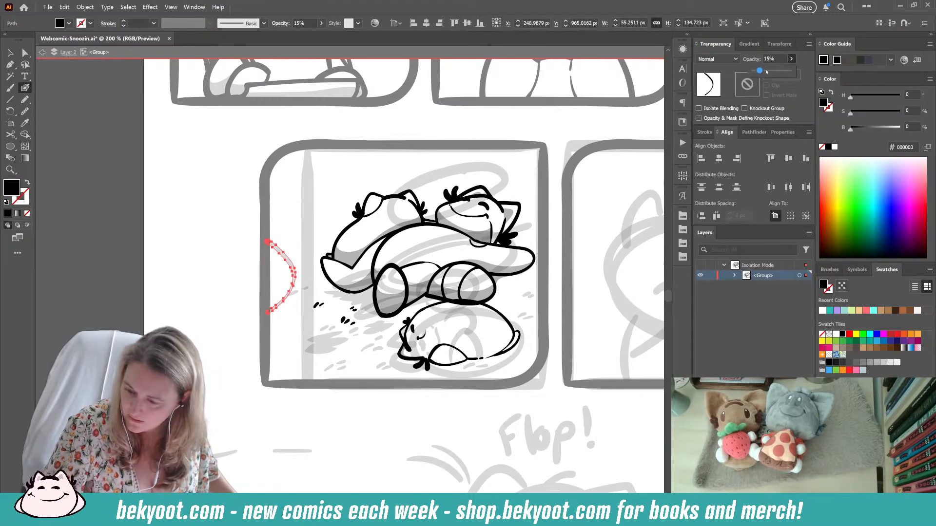
pyautogui.moveTo(766, 71); pyautogui.dragTo(824, 72)
pyautogui.keyDown('ctrl'); pyautogui.click(252, 282); pyautogui.keyUp('ctrl')
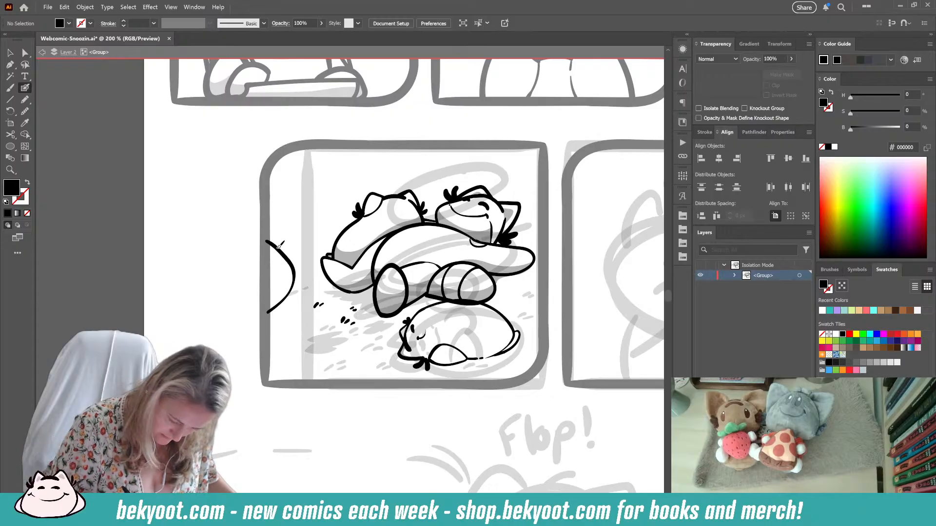
# - Try inking a pointed tip and a small rounded shape onto the curve at the panel's left border
pyautogui.moveTo(278, 251); pyautogui.dragTo(293, 263)
pyautogui.hotkey('shift', 'x')
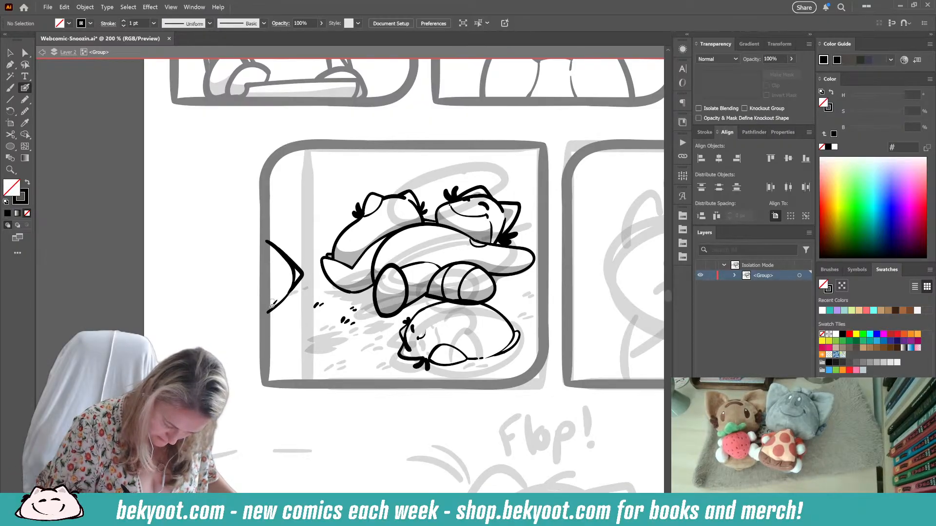
pyautogui.moveTo(268, 312); pyautogui.dragTo(295, 298)
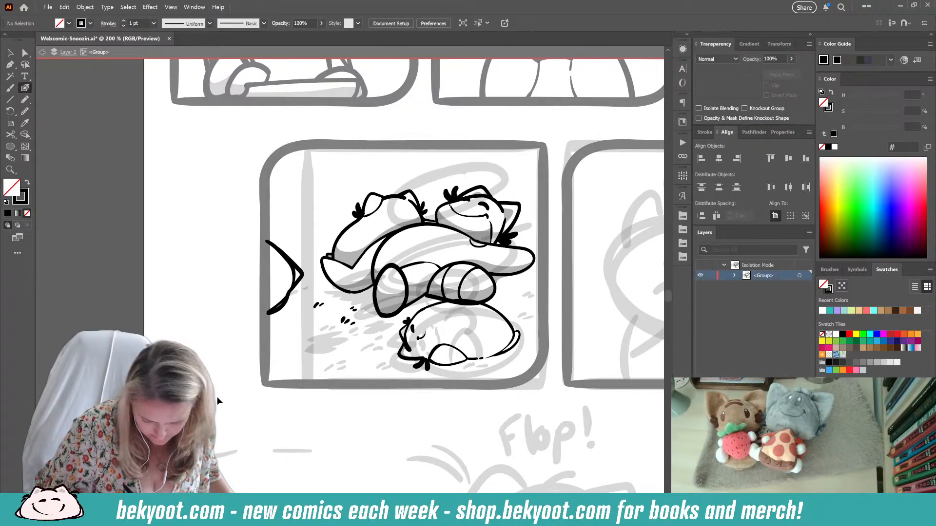
pyautogui.hotkey('ctrl', 'z')
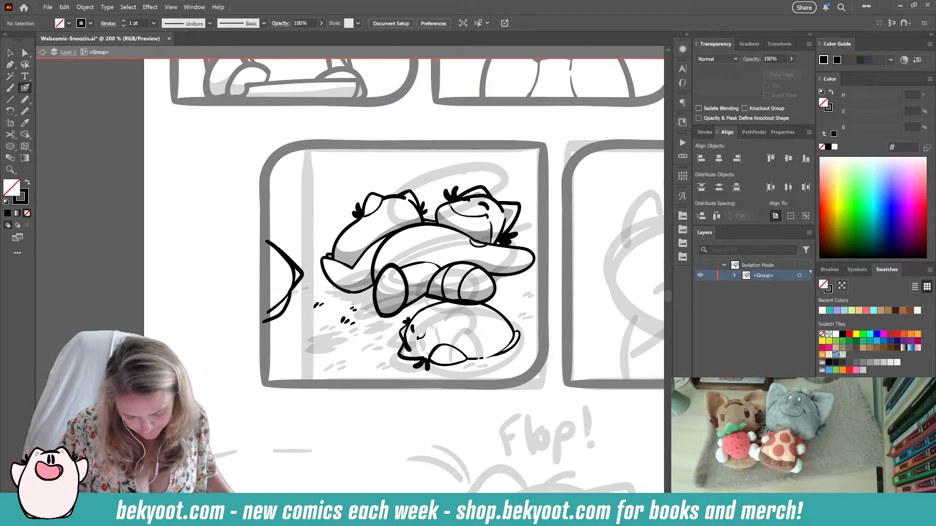
pyautogui.hotkey('ctrl', 'z')
pyautogui.moveTo(291, 293)
pyautogui.mouseDown()
pyautogui.moveTo(282, 313)
pyautogui.moveTo(293, 280)
pyautogui.moveTo(267, 315)
pyautogui.mouseUp()
pyautogui.hotkey('ctrl', 'z')
pyautogui.moveTo(291, 256)
pyautogui.mouseDown()
pyautogui.moveTo(303, 267)
pyautogui.moveTo(294, 284)
pyautogui.mouseUp()
# - Delete the pointed tip, the rounded shape and the curved stroke at the panel's left border
pyautogui.keyDown('ctrl'); pyautogui.click(302, 274); pyautogui.keyUp('ctrl')
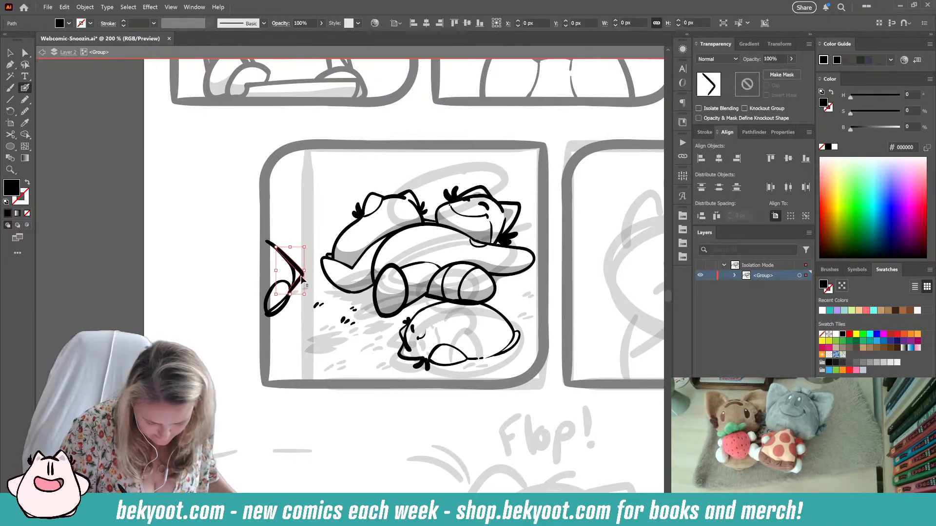
pyautogui.press('Delete')
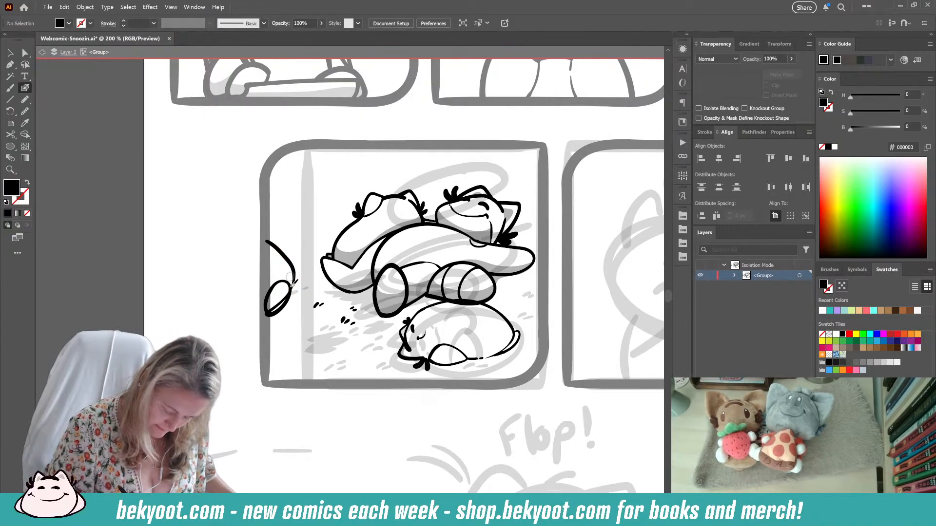
pyautogui.keyDown('ctrl'); pyautogui.click(285, 303); pyautogui.keyUp('ctrl')
pyautogui.press('Delete')
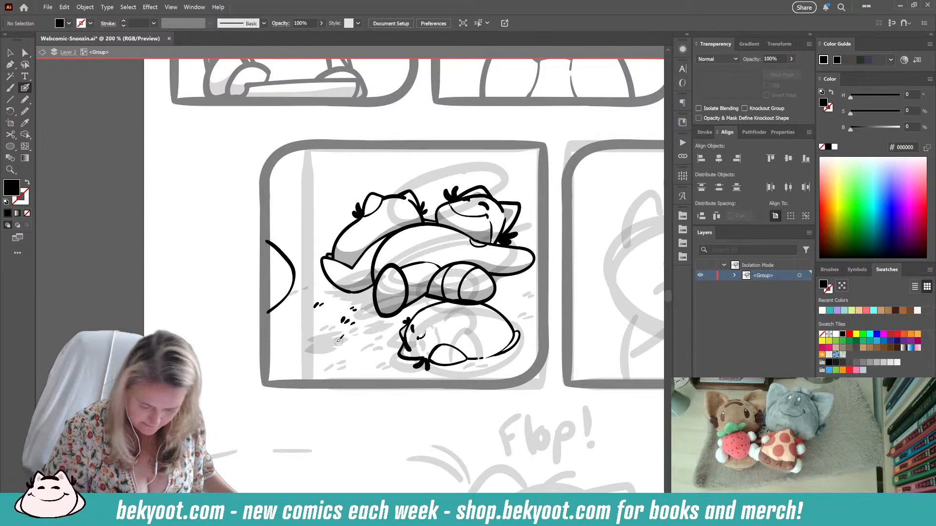
pyautogui.keyDown('ctrl'); pyautogui.click(287, 263); pyautogui.keyUp('ctrl')
pyautogui.press('Delete')
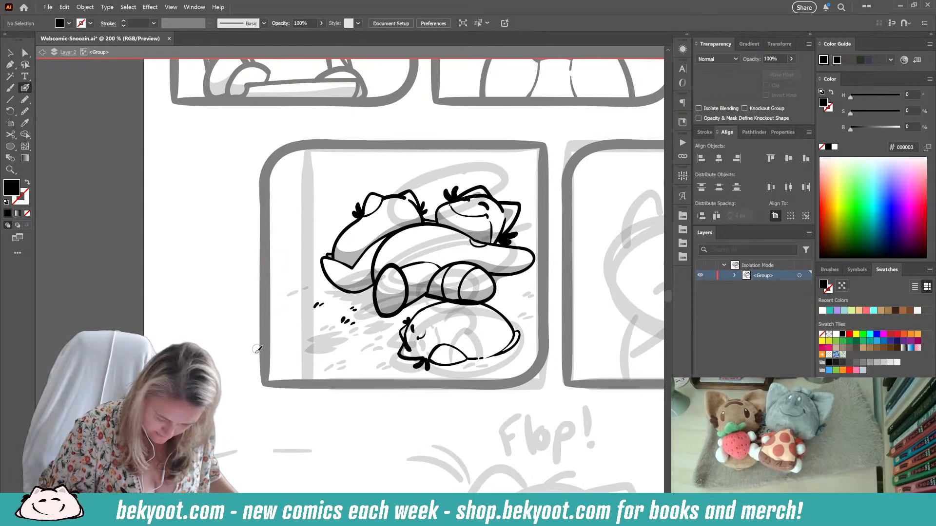
# - Ink a new character's head peeking in at the panel's lower-left corner, with a curved head line, two ears and short brow marks
pyautogui.moveTo(277, 333)
pyautogui.mouseDown()
pyautogui.moveTo(304, 340)
pyautogui.moveTo(310, 352)
pyautogui.moveTo(278, 340)
pyautogui.moveTo(310, 346)
pyautogui.moveTo(314, 355)
pyautogui.moveTo(292, 342)
pyautogui.moveTo(310, 357)
pyautogui.mouseUp()
pyautogui.hotkey('ctrl', 'z')
pyautogui.hotkey('ctrl', 'z')
pyautogui.hotkey('ctrl', 'z')
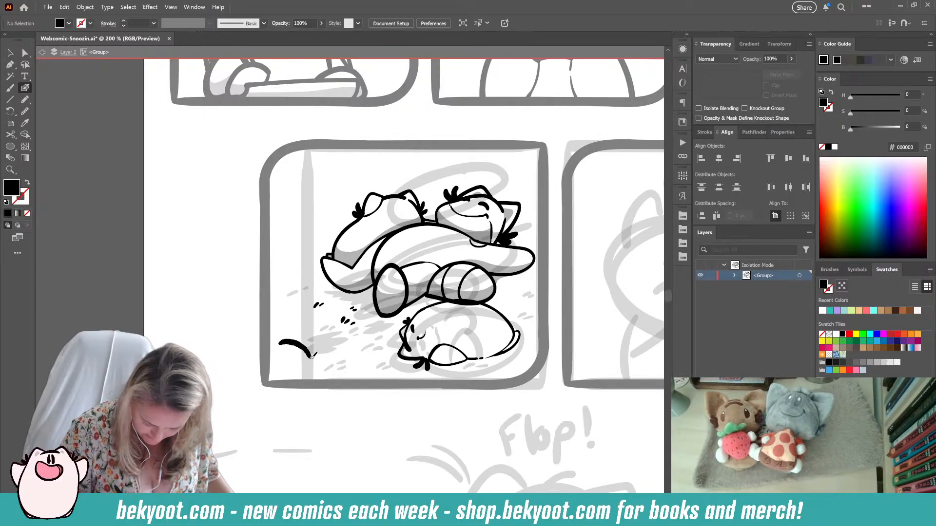
pyautogui.hotkey('shift', 'x')
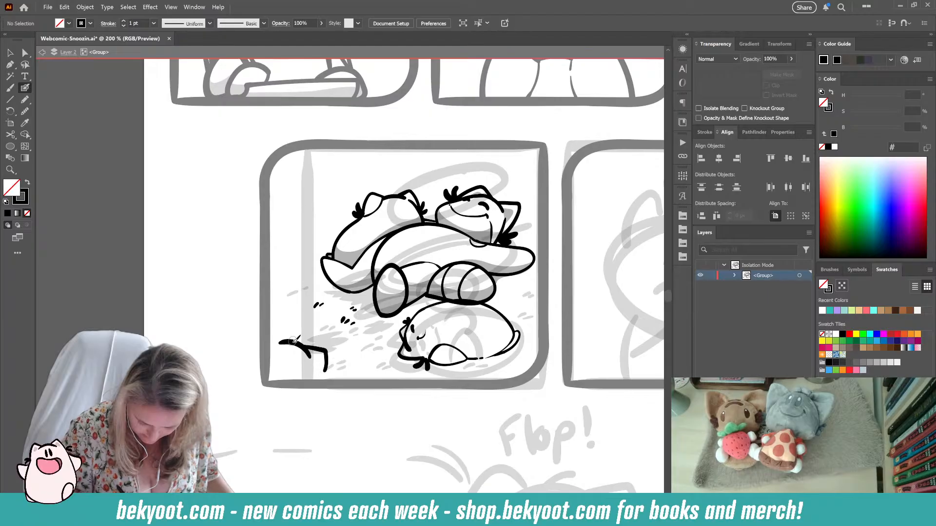
pyautogui.hotkey('ctrl', 'z')
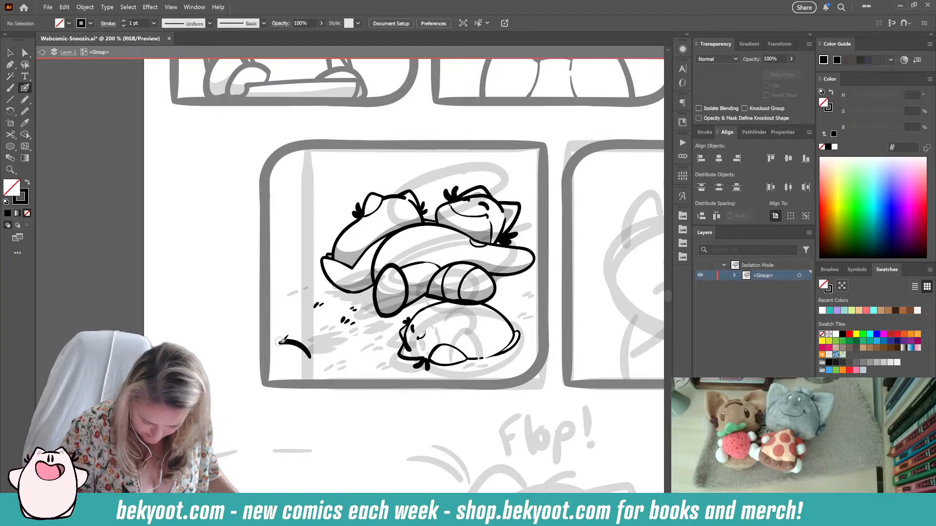
pyautogui.moveTo(285, 341); pyautogui.dragTo(264, 349)
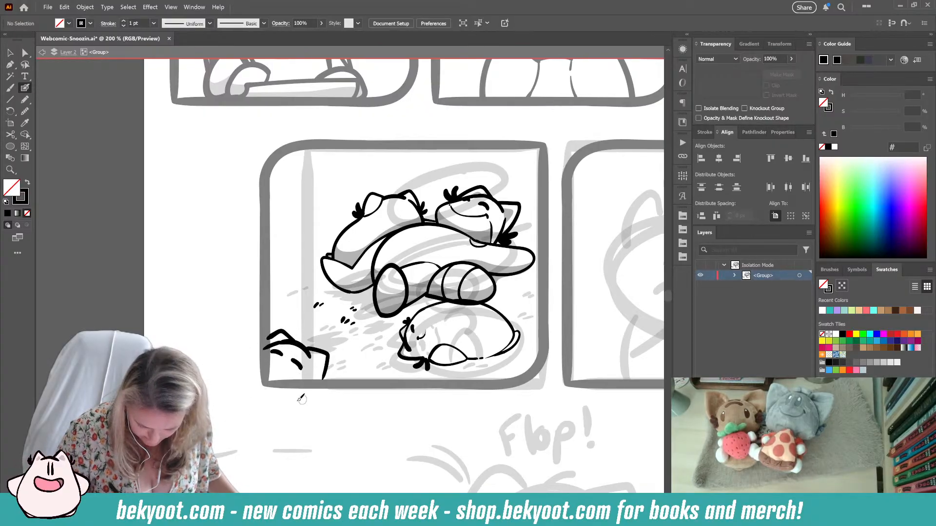
# - Replace the corner character's right ear with a rounder one ending in a black fur tuft, and delete the short line at its left
pyautogui.keyDown('ctrl'); pyautogui.click(328, 358); pyautogui.keyUp('ctrl')
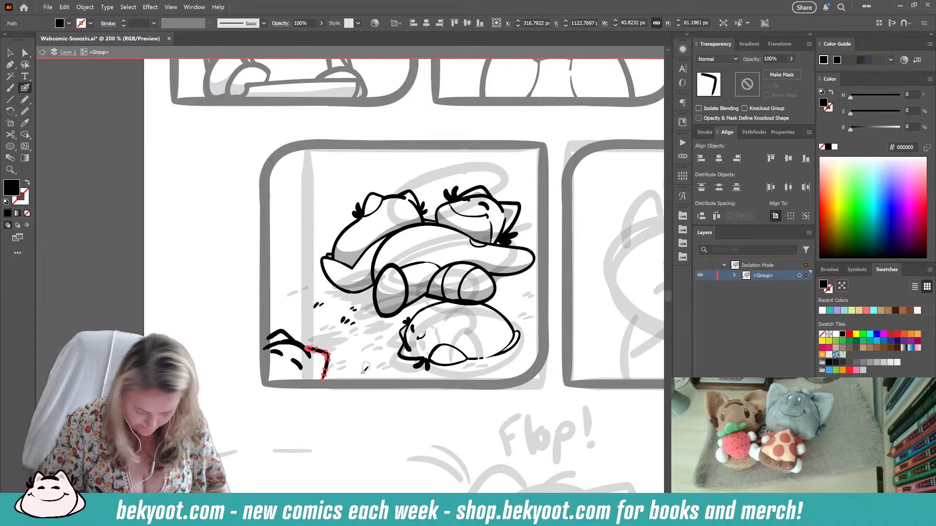
pyautogui.press('Delete')
pyautogui.keyDown('ctrl'); pyautogui.click(269, 344); pyautogui.keyUp('ctrl')
pyautogui.press('Delete')
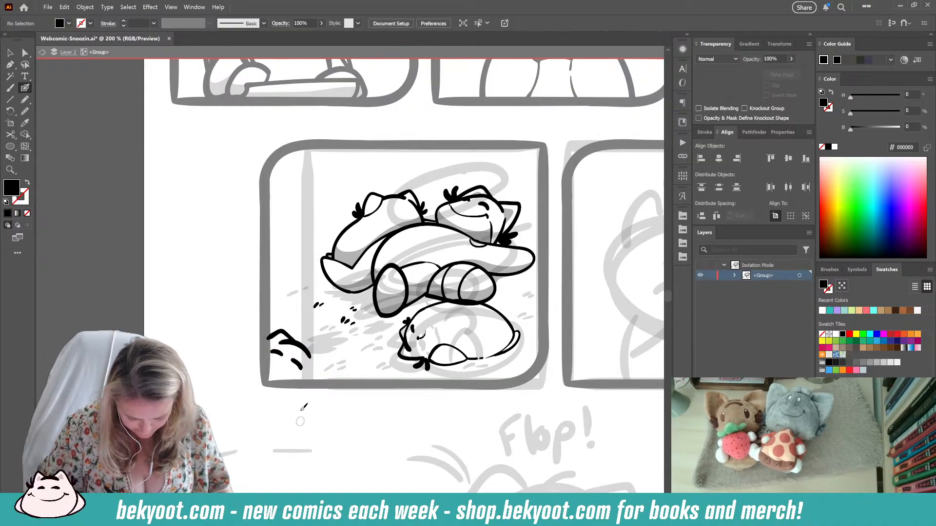
pyautogui.moveTo(300, 359)
pyautogui.mouseDown()
pyautogui.moveTo(327, 362)
pyautogui.moveTo(318, 380)
pyautogui.mouseUp()
pyautogui.hotkey('ctrl', 'z')
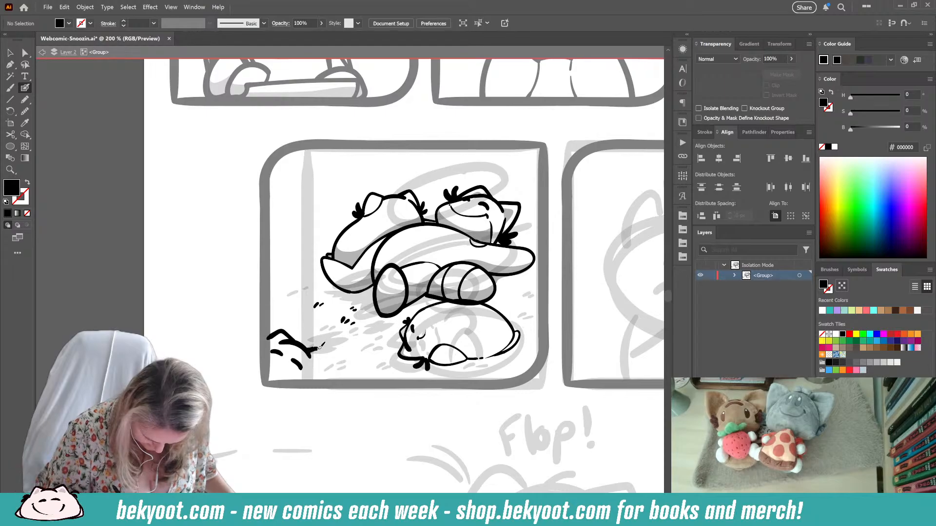
pyautogui.moveTo(321, 346)
pyautogui.mouseDown()
pyautogui.moveTo(328, 375)
pyautogui.moveTo(340, 369)
pyautogui.mouseUp()
pyautogui.hotkey('shift', 'x')
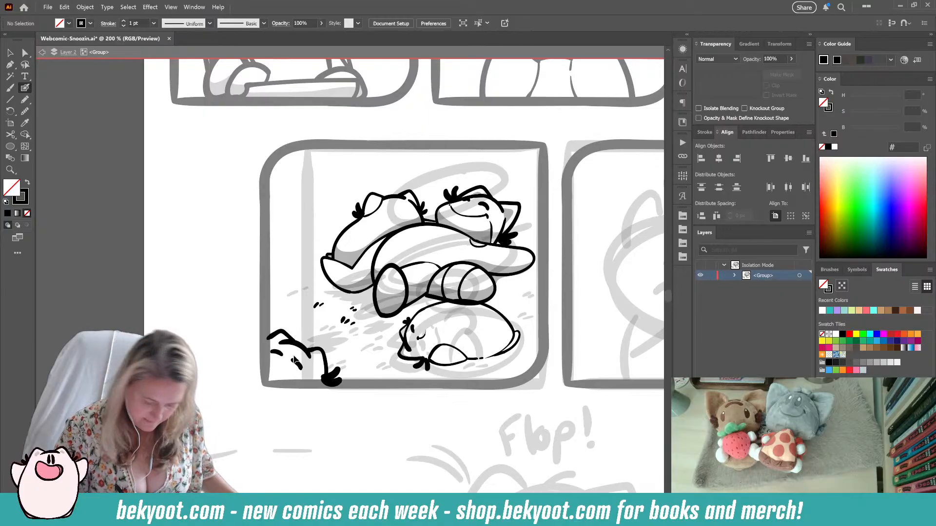
# - Try removing the left ear and both brow marks from the character peeking in at the panel's lower-left corner
pyautogui.keyDown('ctrl'); pyautogui.click(298, 344); pyautogui.keyUp('ctrl')
pyautogui.moveTo(293, 338); pyautogui.dragTo(310, 354)
pyautogui.keyDown('ctrl'); pyautogui.click(317, 334); pyautogui.keyUp('ctrl')
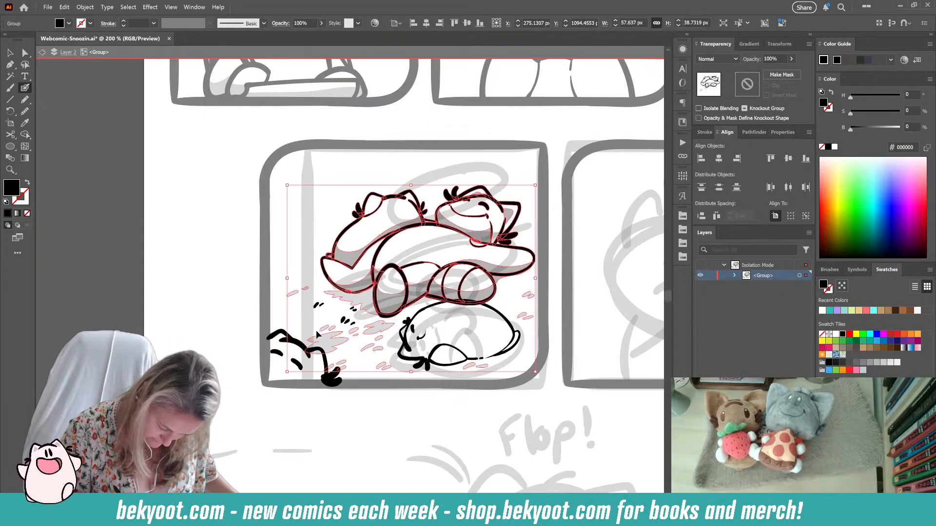
pyautogui.keyDown('ctrl'); pyautogui.click(323, 429); pyautogui.keyUp('ctrl')
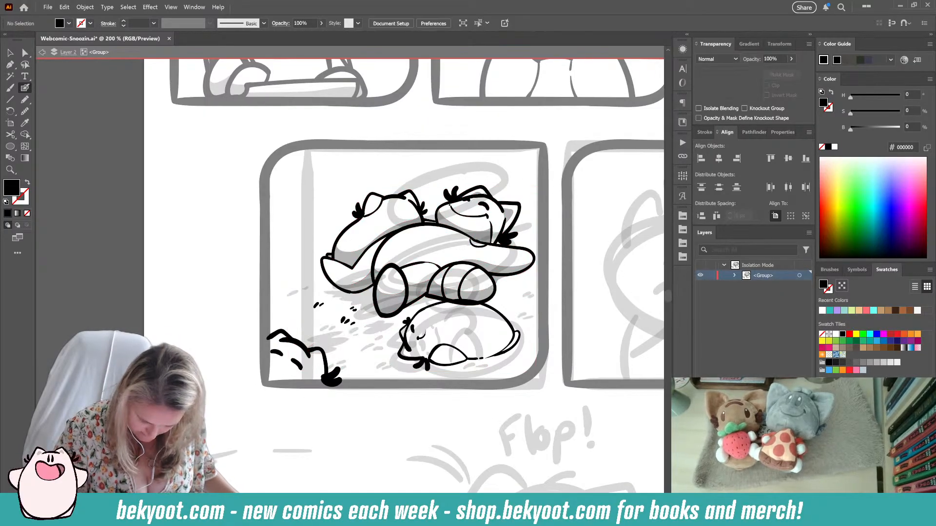
pyautogui.keyDown('ctrl'); pyautogui.click(284, 334); pyautogui.keyUp('ctrl')
pyautogui.press('Delete')
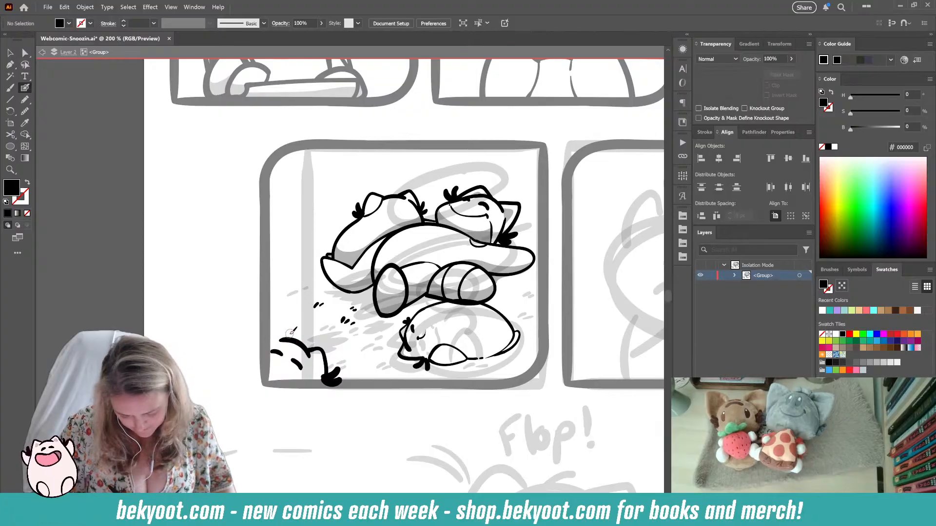
pyautogui.moveTo(272, 361); pyautogui.dragTo(291, 354)
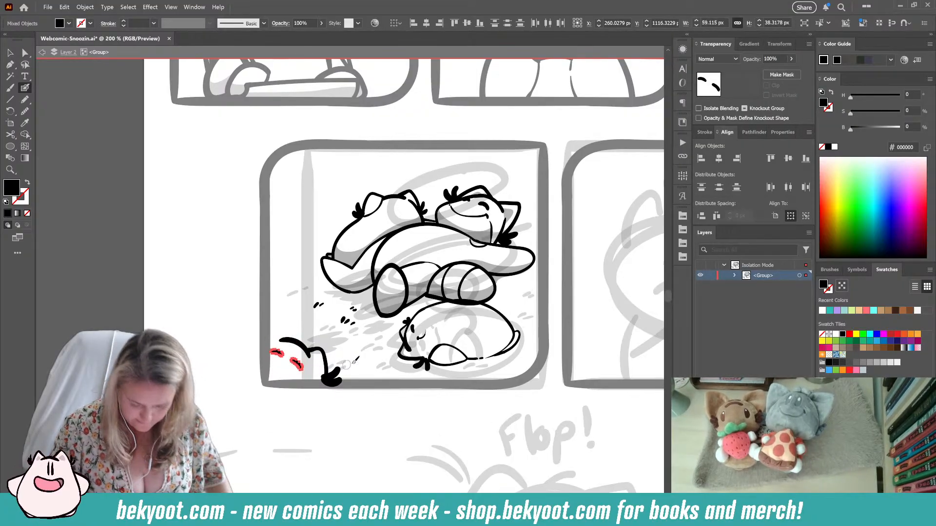
pyautogui.press('Delete')
# - Try replacing the corner character's right ear with a single curved line running down to its black fur tuft
pyautogui.keyDown('ctrl'); pyautogui.click(322, 355); pyautogui.keyUp('ctrl')
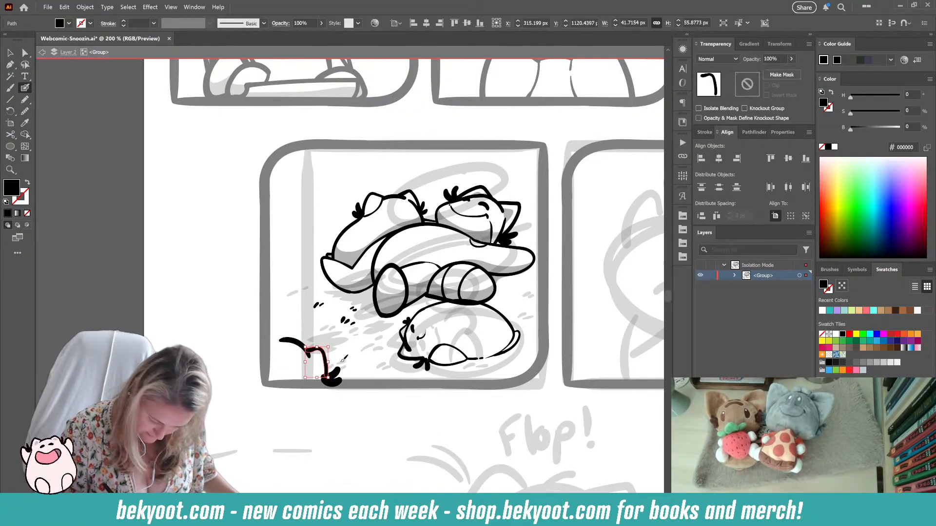
pyautogui.press('Delete')
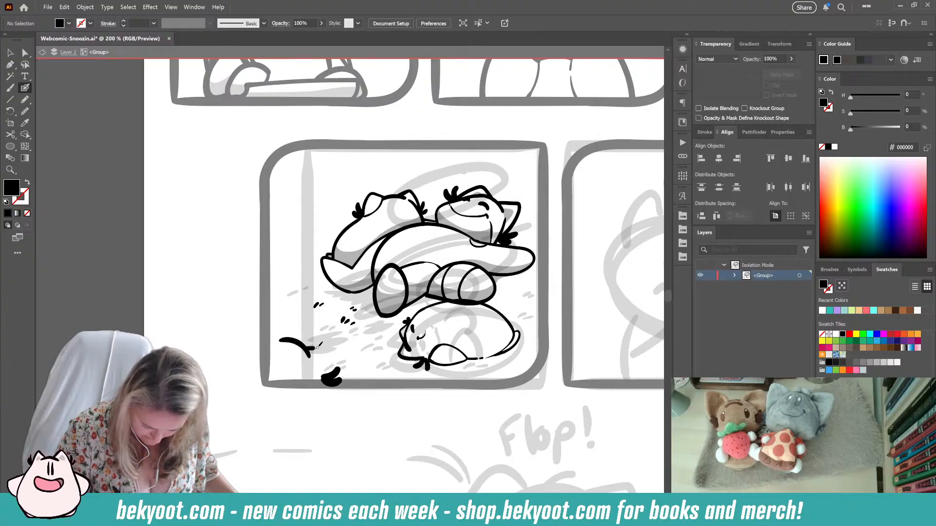
pyautogui.moveTo(330, 352)
pyautogui.mouseDown()
pyautogui.moveTo(315, 350)
pyautogui.moveTo(326, 381)
pyautogui.mouseUp()
pyautogui.hotkey('shift', 'x')
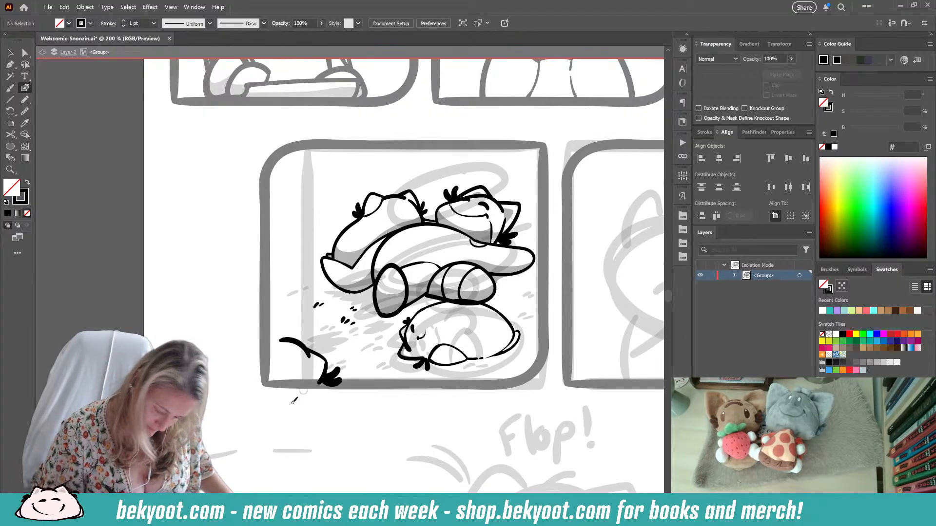
# - Undo the corner character's redrawn ear line and the deletions of its ears and brow marks
pyautogui.hotkey('ctrl', 'z')
pyautogui.hotkey('ctrl', 'z')
pyautogui.hotkey('ctrl', 'z')
pyautogui.hotkey('ctrl', 'z')
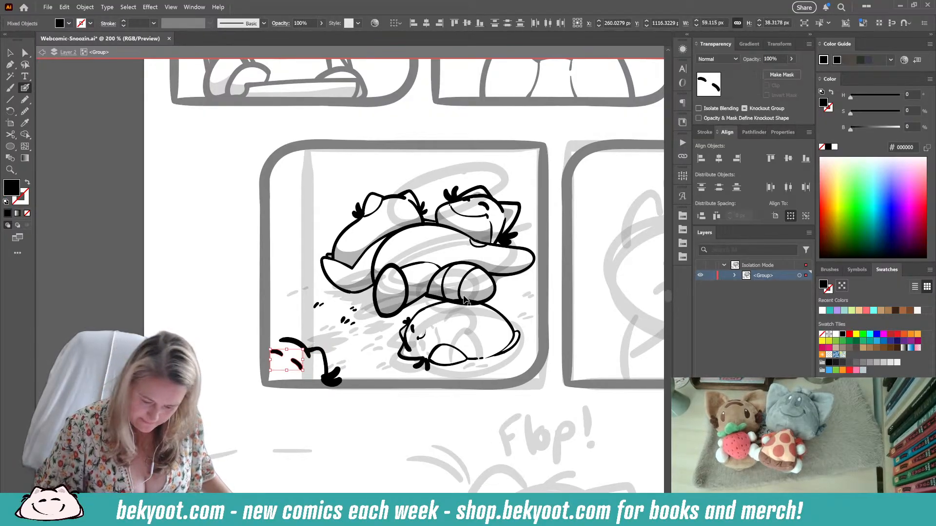
pyautogui.hotkey('ctrl', 'z')
pyautogui.hotkey('ctrl', 'z')
pyautogui.hotkey('ctrl', 'z')
pyautogui.hotkey('ctrl', 'z')
# - Delete the entire peeking character, including its ears, brows and fur tuft, from the panel's lower-left corner
pyautogui.moveTo(246, 323); pyautogui.dragTo(275, 349)
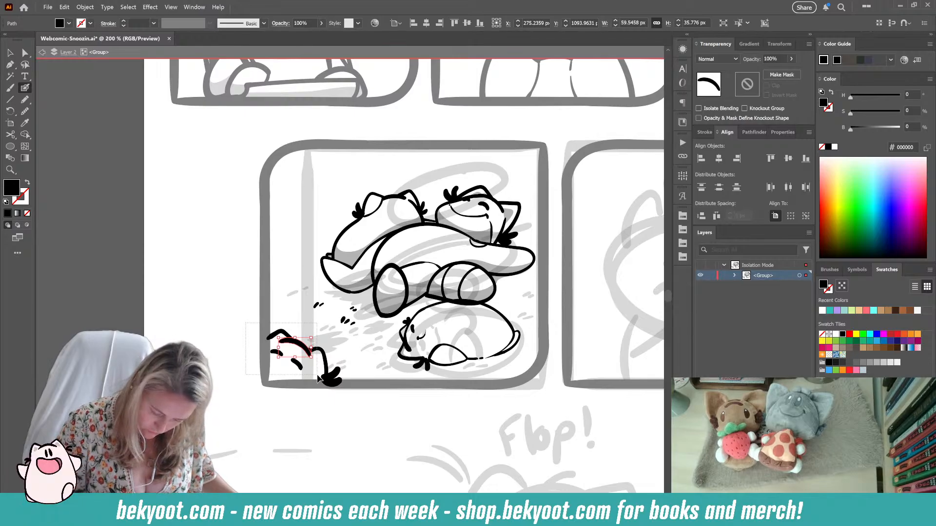
pyautogui.moveTo(318, 380); pyautogui.dragTo(341, 378)
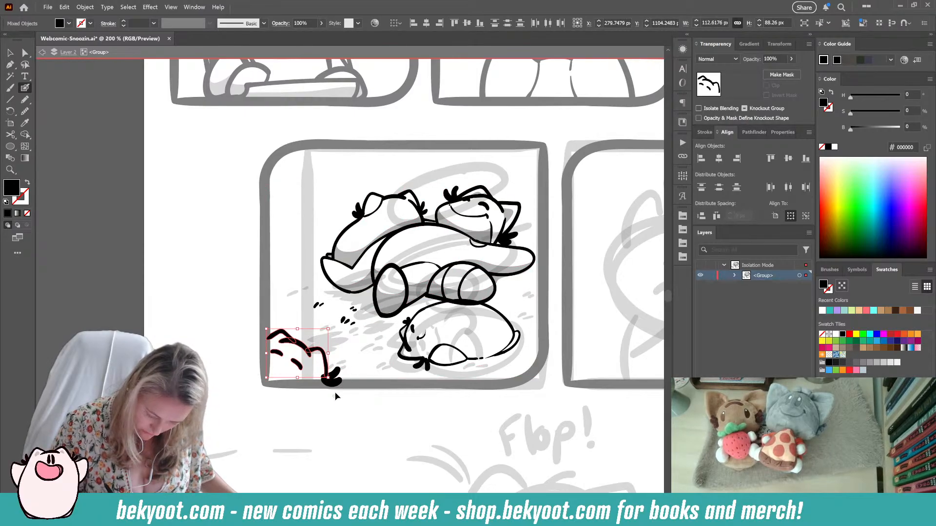
pyautogui.press('Delete')
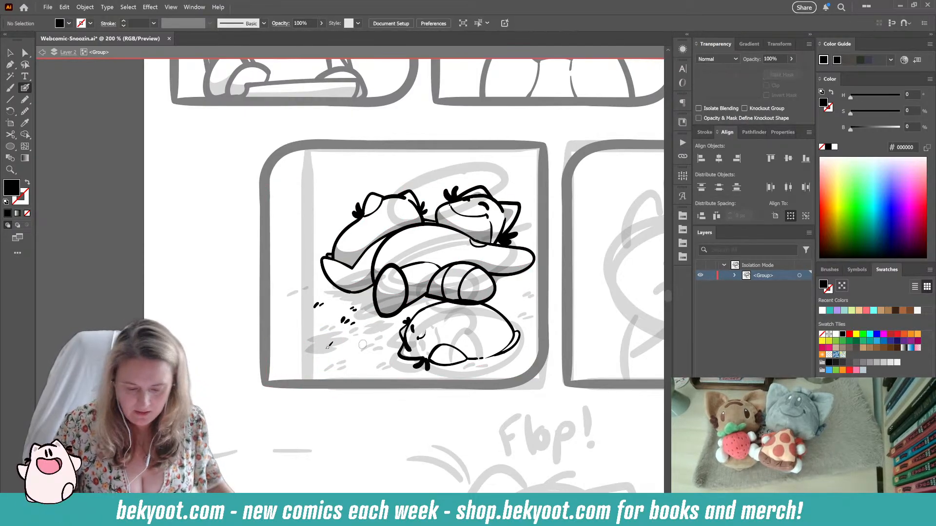
# - Scale the group of the two large sleeping characters and their ground marks up to about 536 px wide
pyautogui.press('v')
pyautogui.click(335, 267)
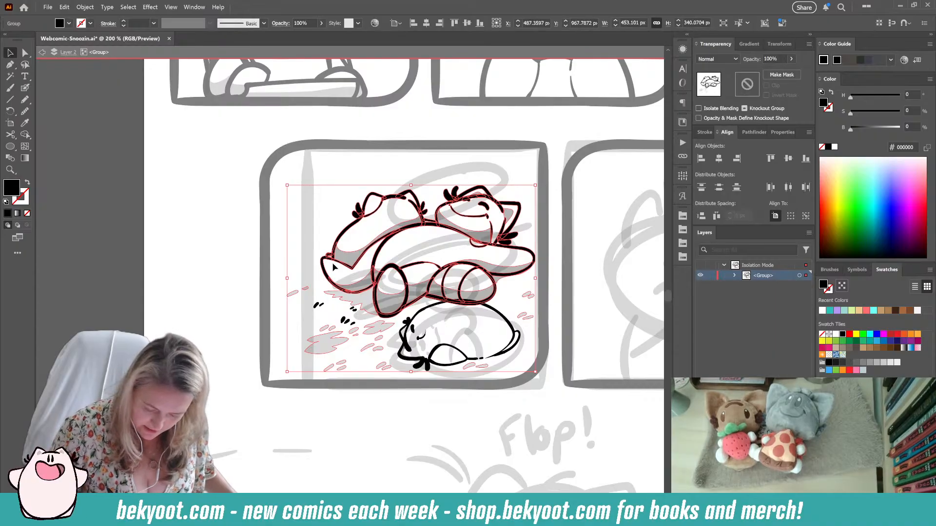
pyautogui.moveTo(288, 185); pyautogui.dragTo(242, 148)
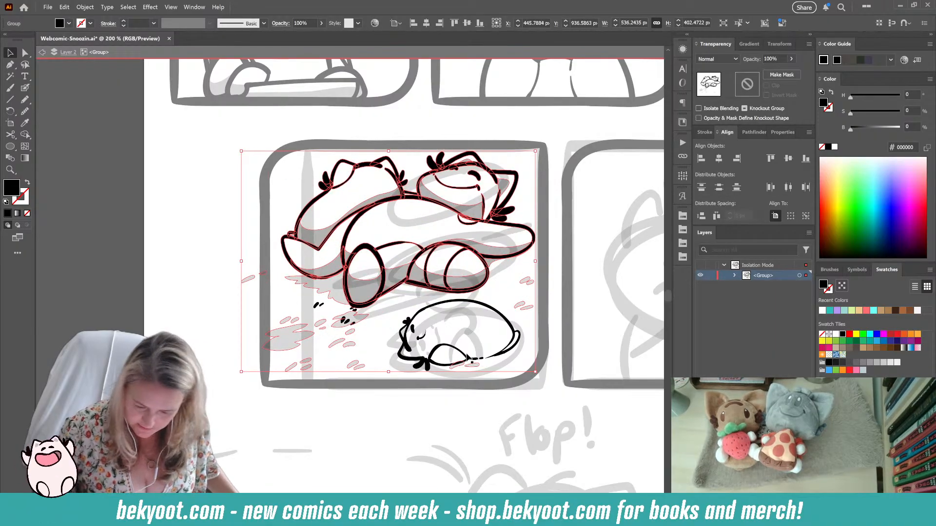
pyautogui.moveTo(474, 285); pyautogui.dragTo(480, 280)
pyautogui.moveTo(522, 247); pyautogui.dragTo(516, 250)
pyautogui.click(384, 412)
# - Lower the enlarged sleeping pair in the panel, and shift it slightly right together with the small sleeping character
pyautogui.moveTo(428, 408); pyautogui.dragTo(412, 410)
pyautogui.moveTo(475, 293); pyautogui.dragTo(464, 291)
pyautogui.keyDown('shift'); pyautogui.click(497, 331); pyautogui.keyUp('shift')
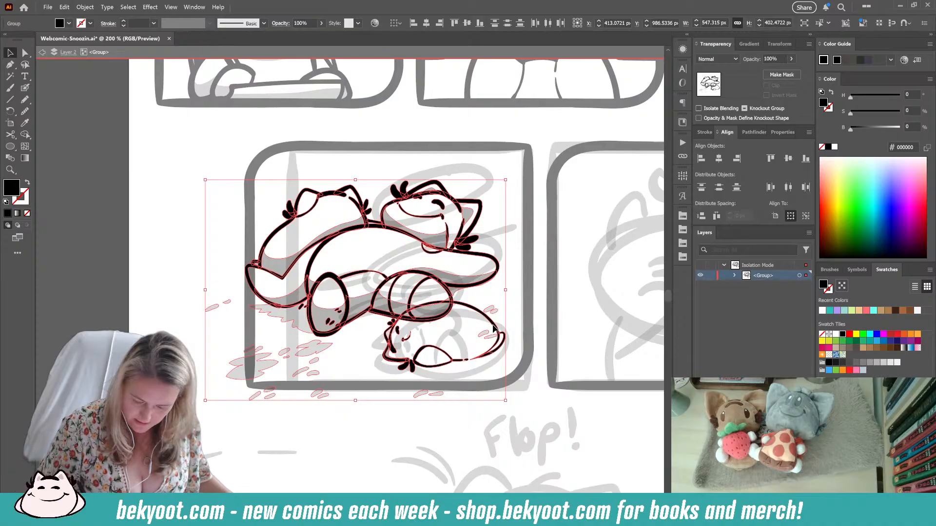
pyautogui.moveTo(494, 328); pyautogui.dragTo(515, 323)
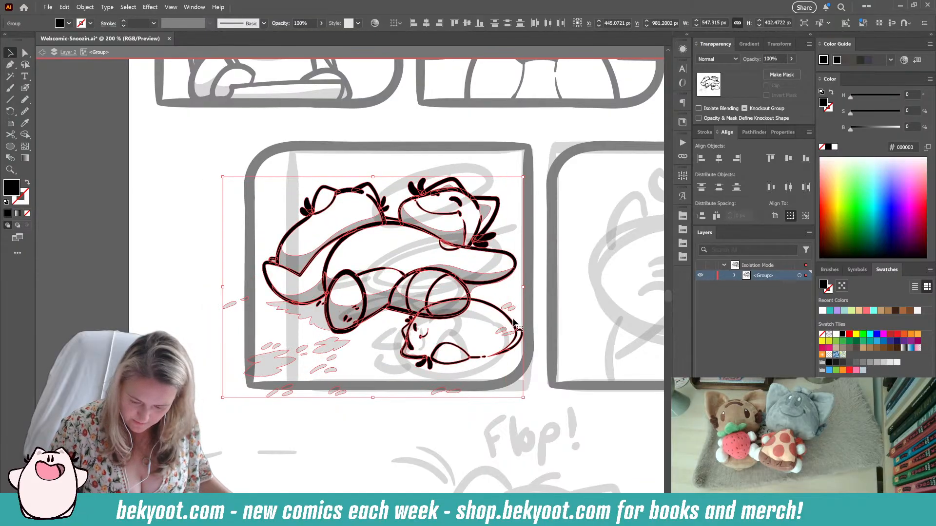
pyautogui.click(316, 442)
pyautogui.scroll(-1, 356, 320)
pyautogui.scroll(-2, 359, 321)
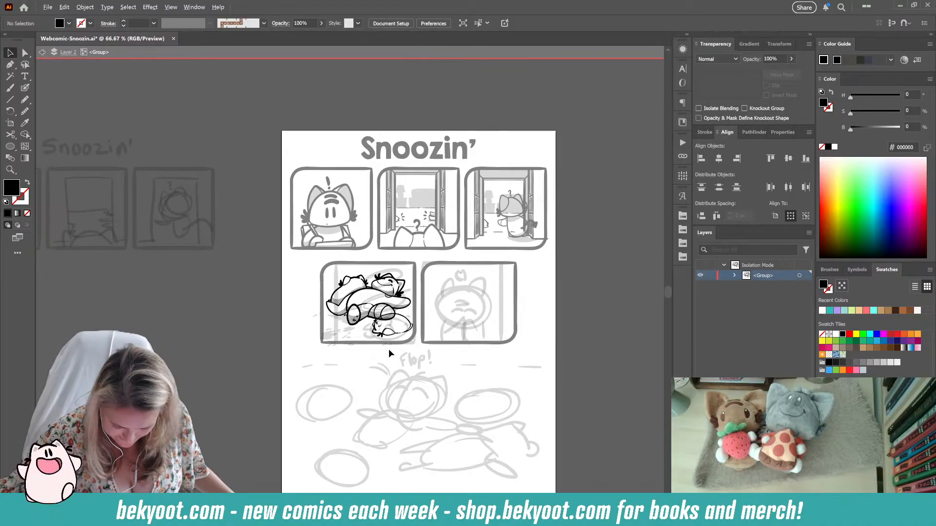
# - Remove the short black ground ticks from the small sleeping character's group
pyautogui.scroll(2, 388, 349)
pyautogui.click(425, 331)
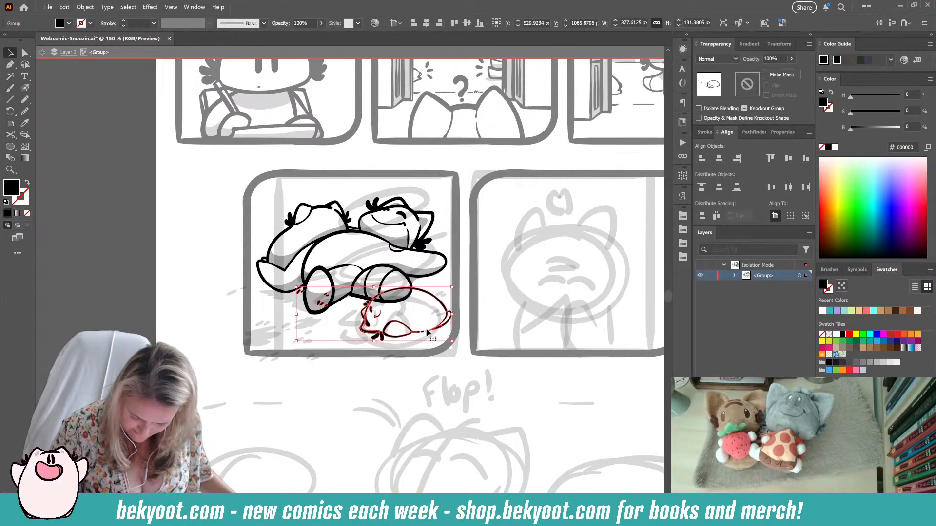
pyautogui.doubleClick(369, 313)
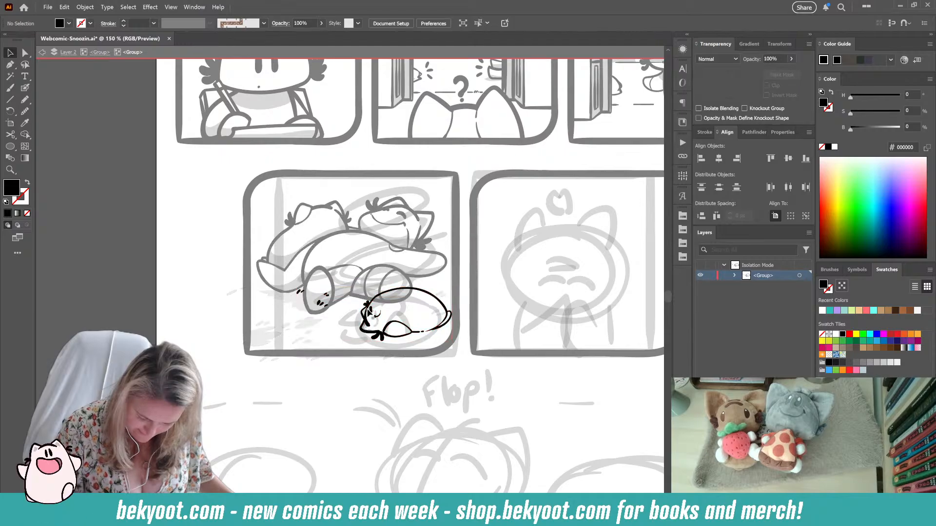
pyautogui.click(415, 334)
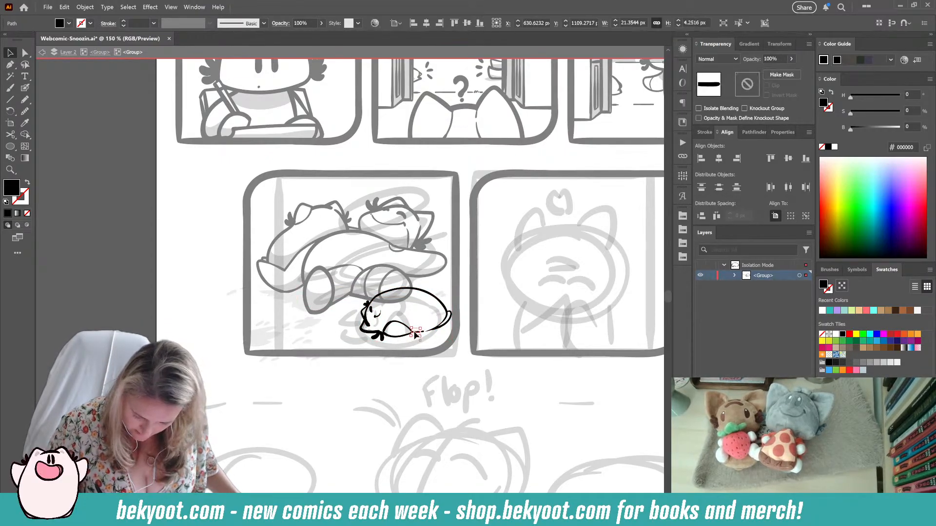
pyautogui.click(100, 52)
# - Rotate the small sleeping character slightly and move it left beneath the larger pair
pyautogui.click(363, 339)
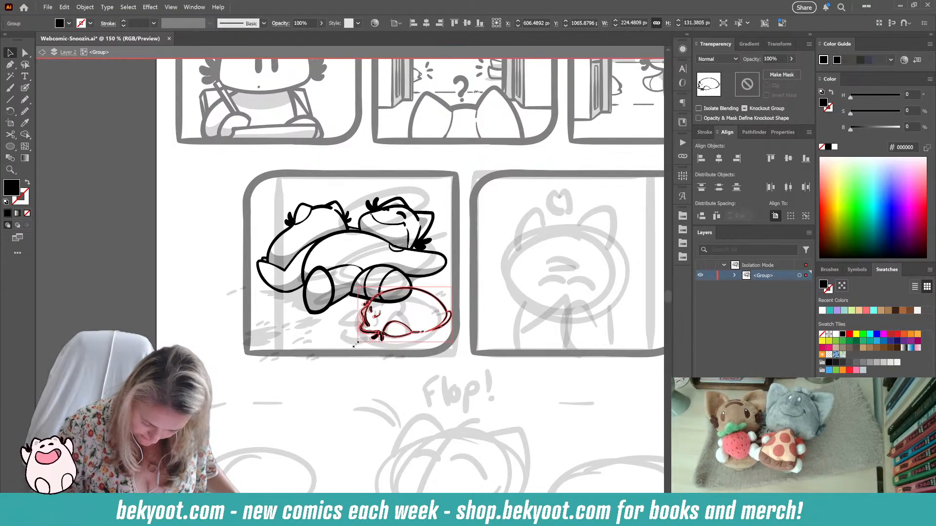
pyautogui.moveTo(459, 289); pyautogui.dragTo(460, 293)
pyautogui.moveTo(425, 334); pyautogui.dragTo(417, 336)
pyautogui.click(373, 384)
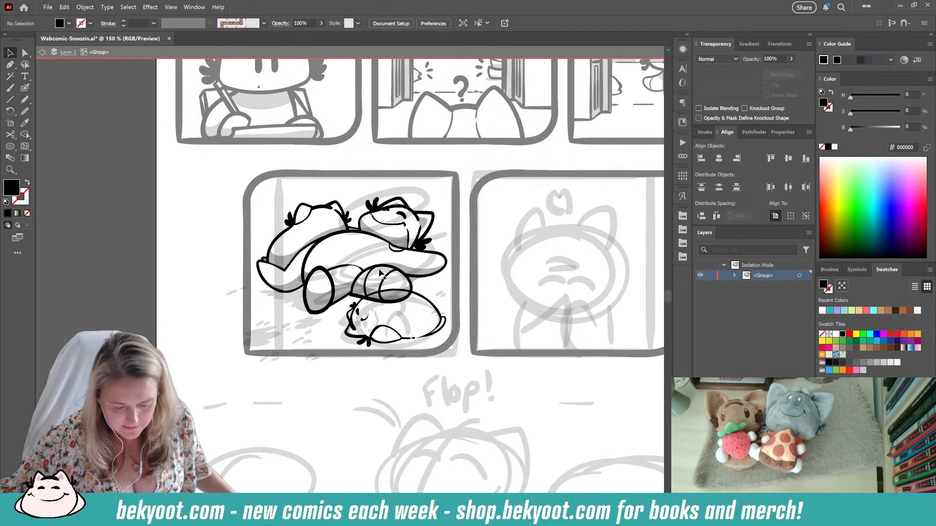
# - Leave group isolation, erase the ground marks spilling past the sleeping panel's left and bottom borders, and save the file
pyautogui.scroll(-1, 348, 298)
pyautogui.hscroll(3, 267, 359)
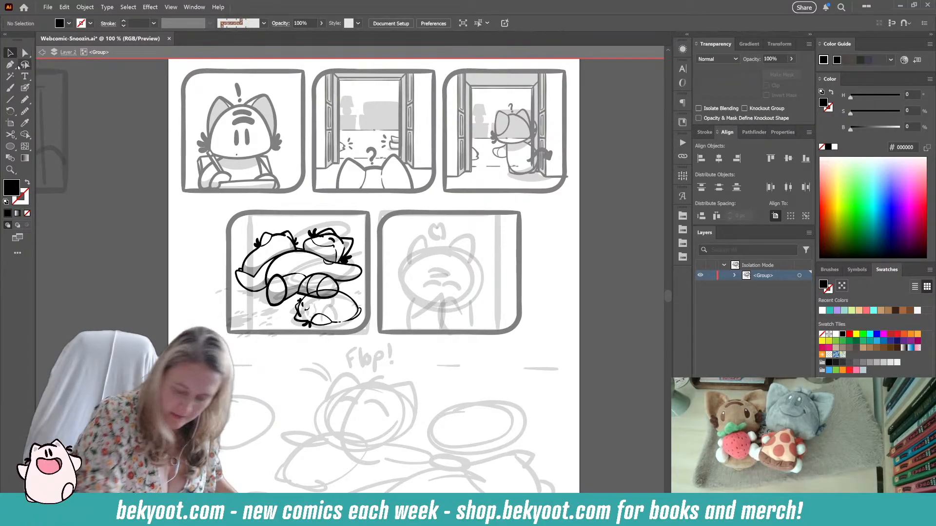
pyautogui.doubleClick(552, 230)
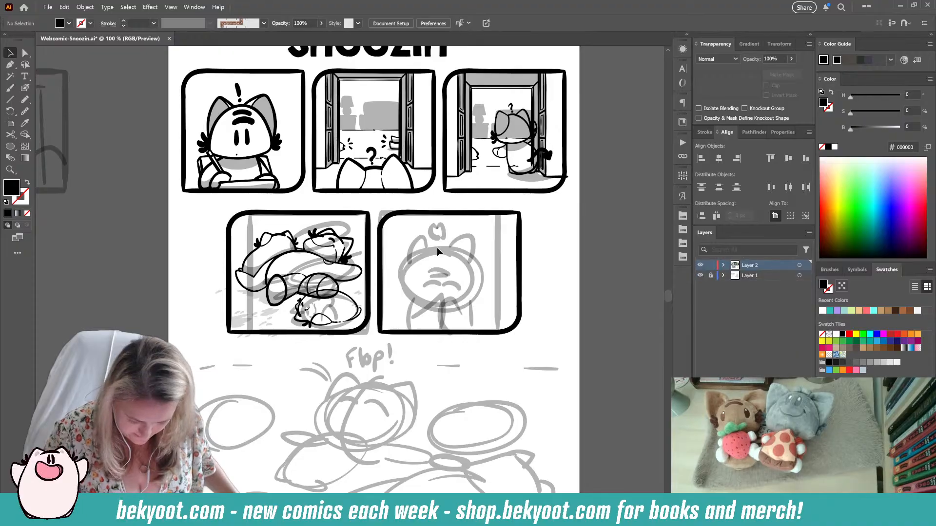
pyautogui.click(222, 294)
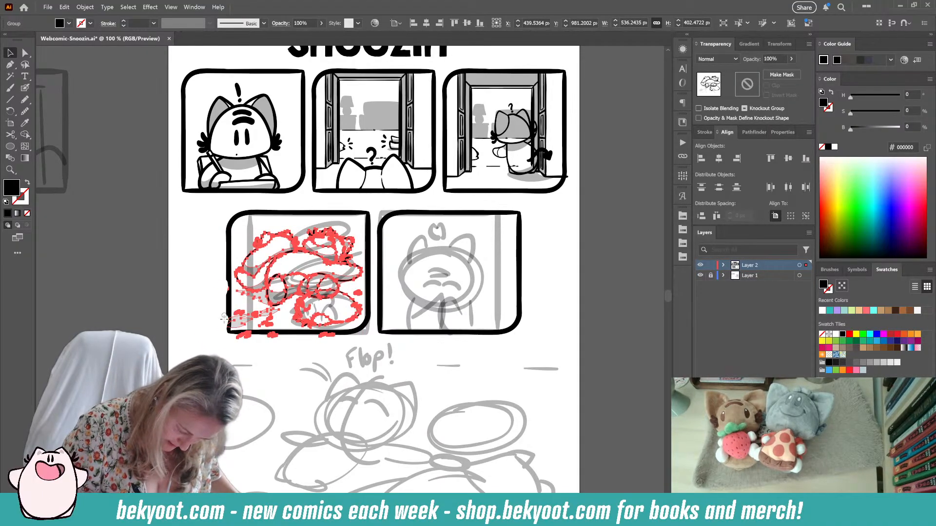
pyautogui.moveTo(233, 338); pyautogui.dragTo(332, 337)
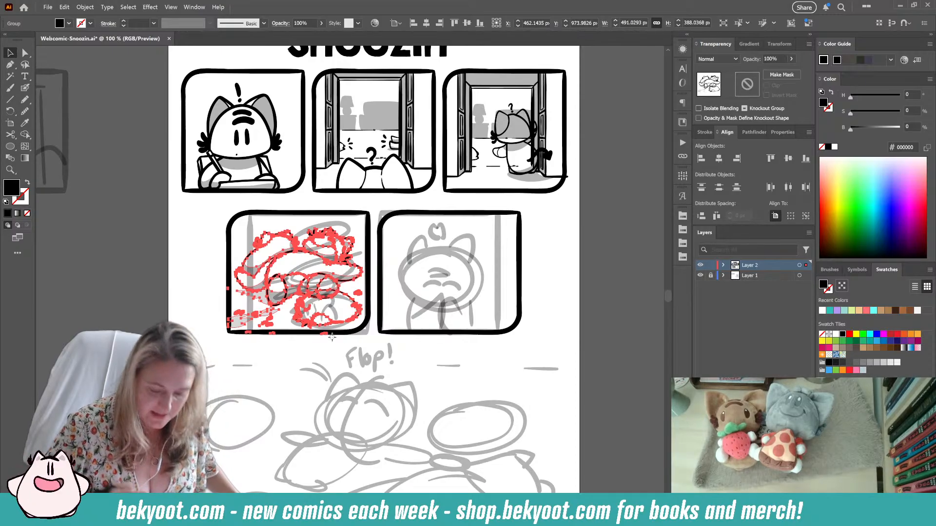
pyautogui.press('v')
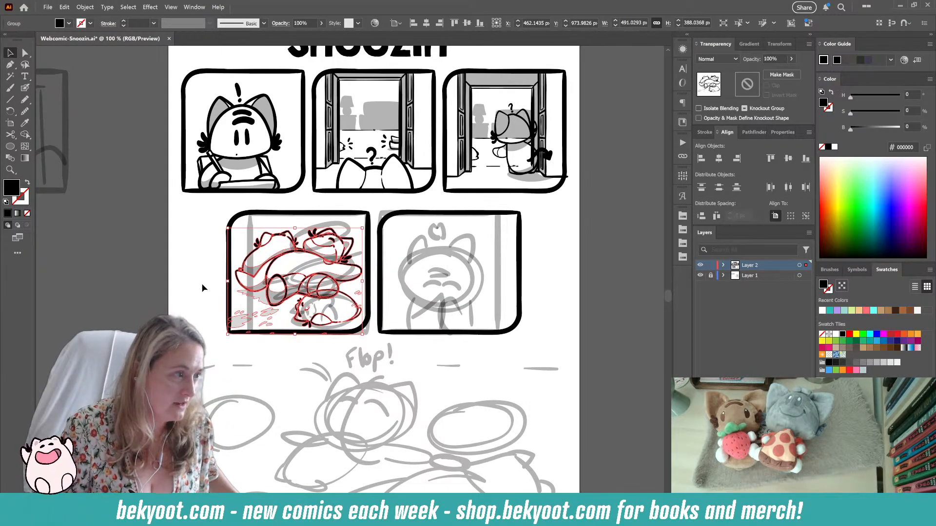
pyautogui.click(558, 248)
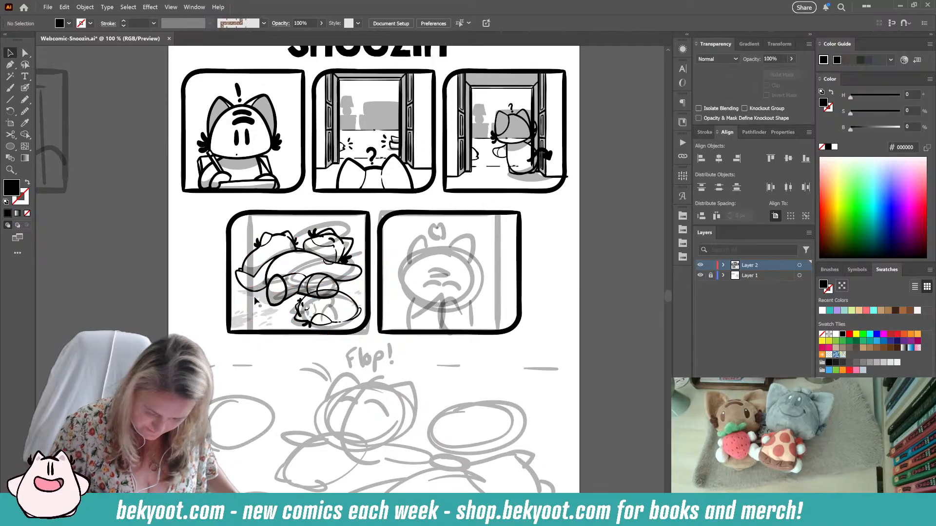
pyautogui.hotkey('shift', 'b')
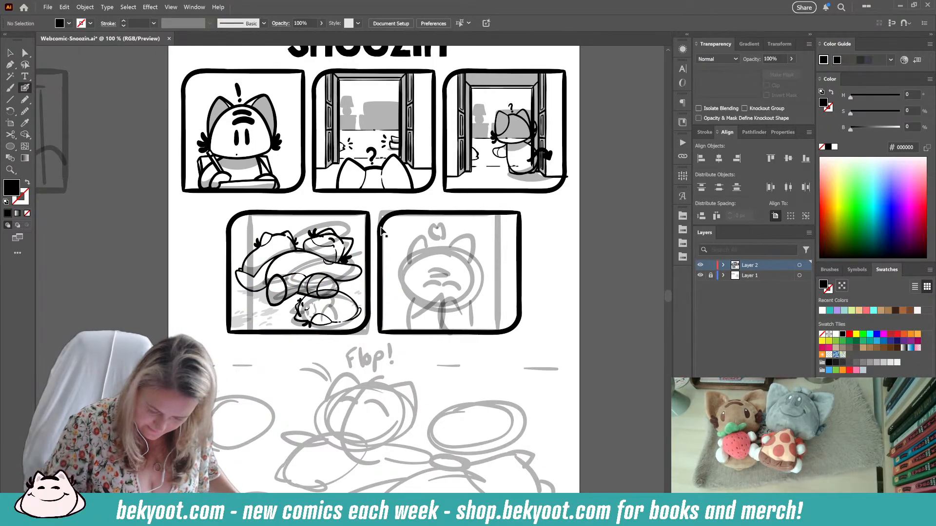
pyautogui.hotkey('ctrl', 's')
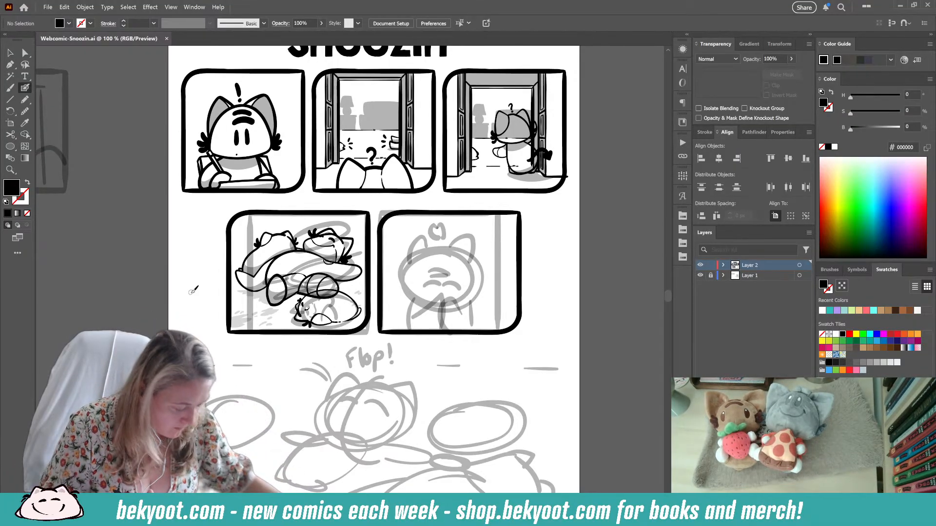
# - Ink the character's rounded, dome-shaped head outline in black over the face sketch in the second panel of the lower row
pyautogui.press('alt')
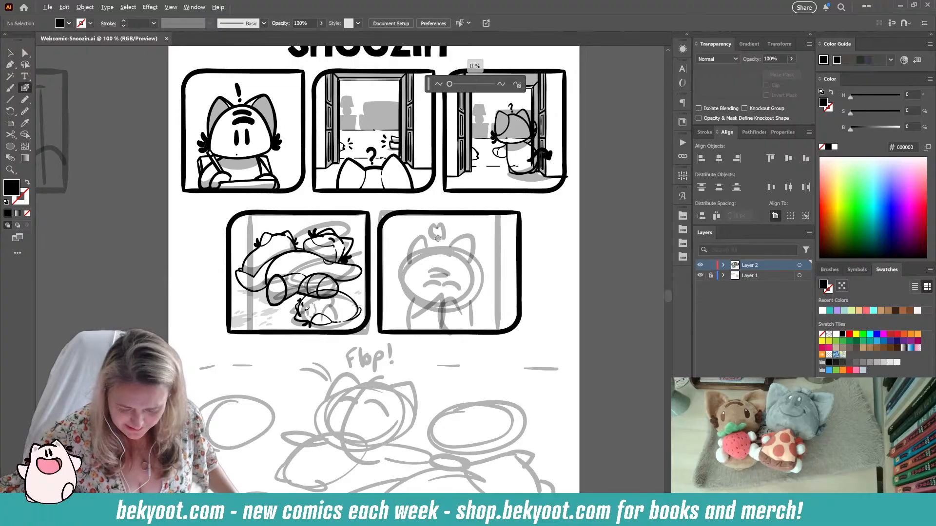
pyautogui.scroll(-1, 448, 239)
pyautogui.moveTo(453, 235); pyautogui.dragTo(415, 241)
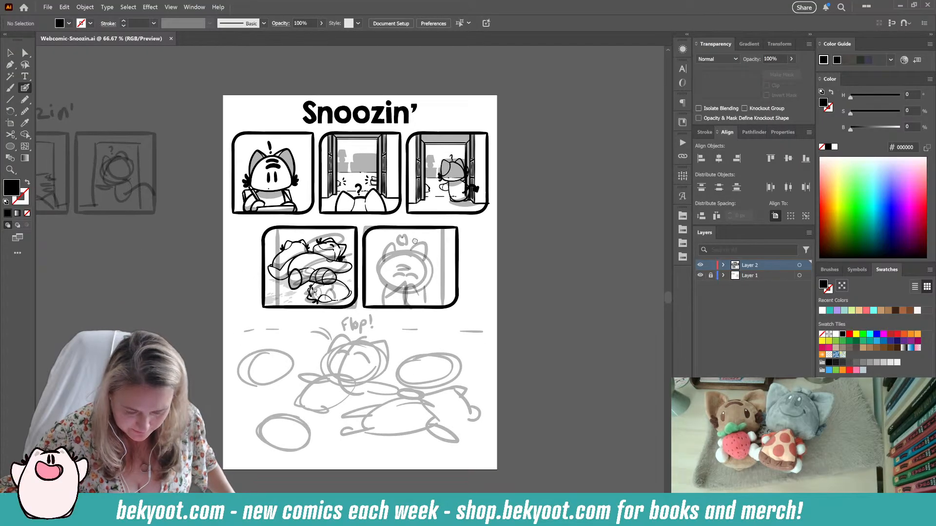
pyautogui.scroll(3, 410, 254)
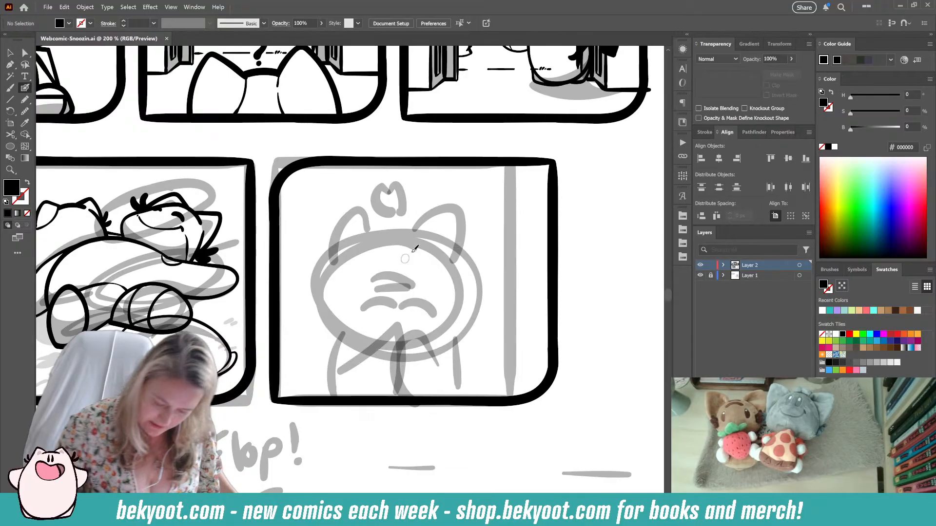
pyautogui.moveTo(414, 271); pyautogui.dragTo(421, 223)
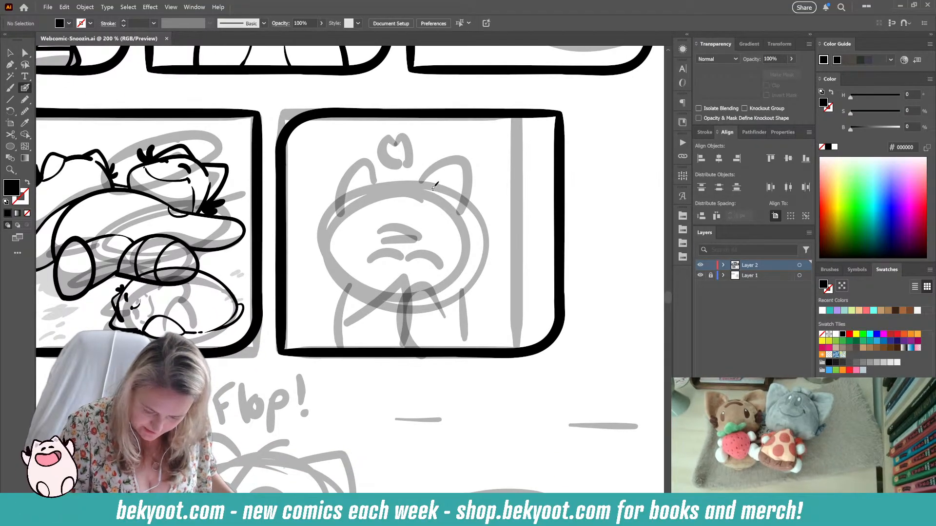
pyautogui.moveTo(433, 190)
pyautogui.mouseDown()
pyautogui.moveTo(403, 185)
pyautogui.moveTo(373, 203)
pyautogui.moveTo(359, 231)
pyautogui.moveTo(423, 176)
pyautogui.moveTo(387, 180)
pyautogui.moveTo(357, 205)
pyautogui.moveTo(341, 248)
pyautogui.moveTo(435, 187)
pyautogui.moveTo(395, 180)
pyautogui.moveTo(358, 206)
pyautogui.moveTo(339, 240)
pyautogui.moveTo(338, 275)
pyautogui.moveTo(406, 177)
pyautogui.moveTo(361, 198)
pyautogui.moveTo(340, 230)
pyautogui.mouseUp()
pyautogui.hotkey('ctrl', 'z')
pyautogui.hotkey('ctrl', 'z')
pyautogui.hotkey('ctrl', 'z')
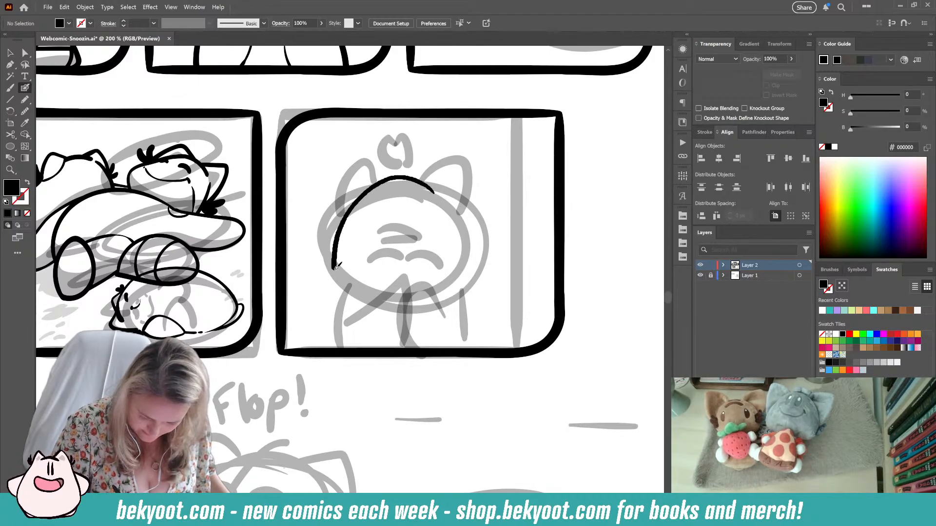
pyautogui.moveTo(360, 282)
pyautogui.mouseDown()
pyautogui.moveTo(421, 290)
pyautogui.moveTo(470, 269)
pyautogui.moveTo(464, 216)
pyautogui.moveTo(416, 177)
pyautogui.moveTo(389, 176)
pyautogui.moveTo(400, 183)
pyautogui.moveTo(355, 203)
pyautogui.moveTo(337, 237)
pyautogui.moveTo(337, 281)
pyautogui.moveTo(398, 291)
pyautogui.mouseUp()
pyautogui.hotkey('ctrl', 'z')
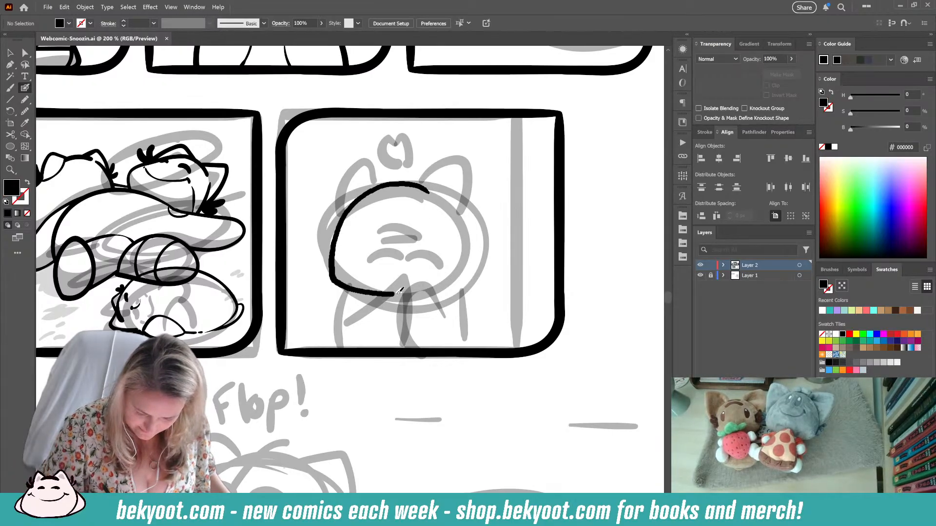
pyautogui.hotkey('ctrl', 'z')
pyautogui.moveTo(425, 191)
pyautogui.mouseDown()
pyautogui.moveTo(408, 181)
pyautogui.moveTo(374, 185)
pyautogui.moveTo(344, 215)
pyautogui.moveTo(330, 280)
pyautogui.moveTo(401, 298)
pyautogui.moveTo(461, 278)
pyautogui.moveTo(452, 221)
pyautogui.moveTo(396, 180)
pyautogui.mouseUp()
pyautogui.hotkey('shift', 'x')
pyautogui.keyDown('ctrl'); pyautogui.click(464, 243); pyautogui.keyUp('ctrl')
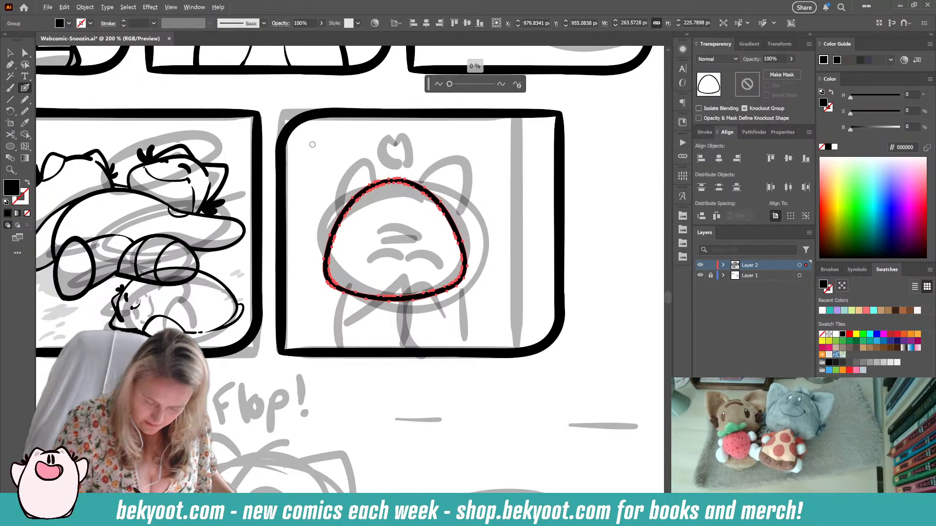
pyautogui.keyDown('ctrl'); pyautogui.click(497, 200); pyautogui.keyUp('ctrl')
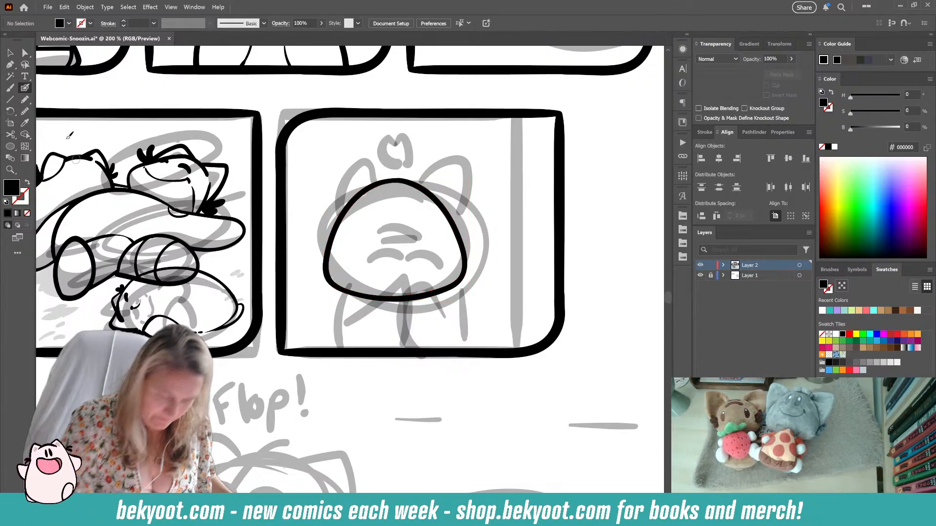
# - Enlarge the head outline slightly and shift it to the right within the panel
pyautogui.click(11, 53)
pyautogui.click(466, 226)
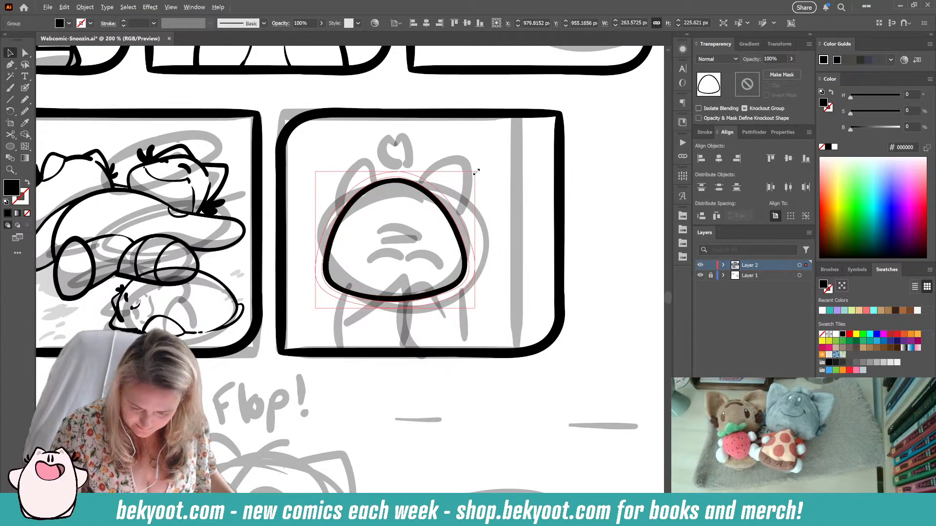
pyautogui.moveTo(449, 207); pyautogui.dragTo(472, 199)
pyautogui.click(511, 227)
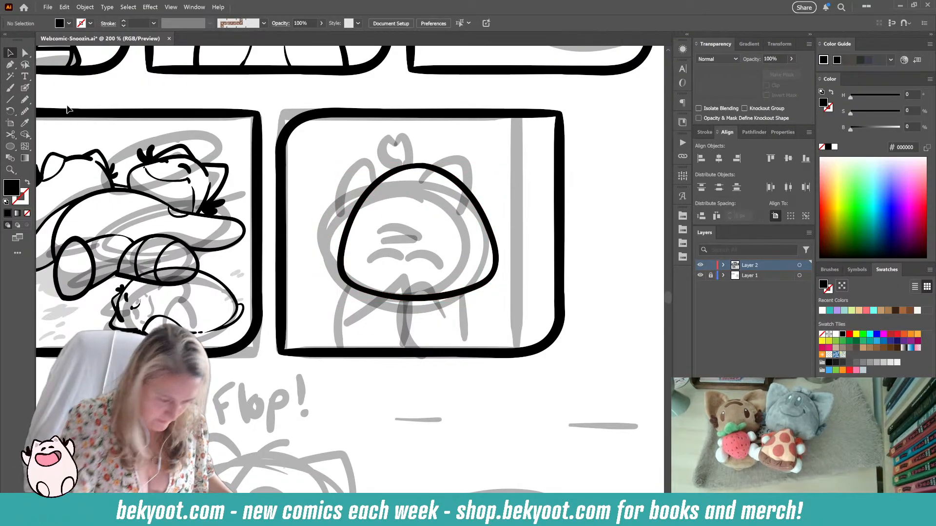
# - Draw a curved vertical centre guide through the head, group it with the head outline, and isolate that group for editing
pyautogui.click(25, 87)
pyautogui.moveTo(413, 150); pyautogui.dragTo(401, 341)
pyautogui.hotkey('shift', 'x')
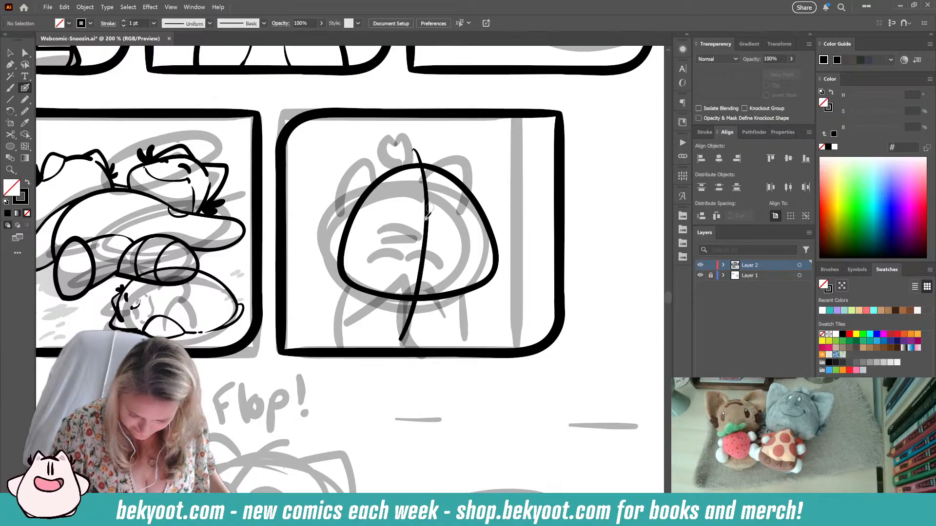
pyautogui.keyDown('ctrl'); pyautogui.click(426, 216); pyautogui.keyUp('ctrl')
pyautogui.keyDown('ctrl'); pyautogui.keyDown('shift'); pyautogui.click(471, 193); pyautogui.keyUp('shift'); pyautogui.keyUp('ctrl')
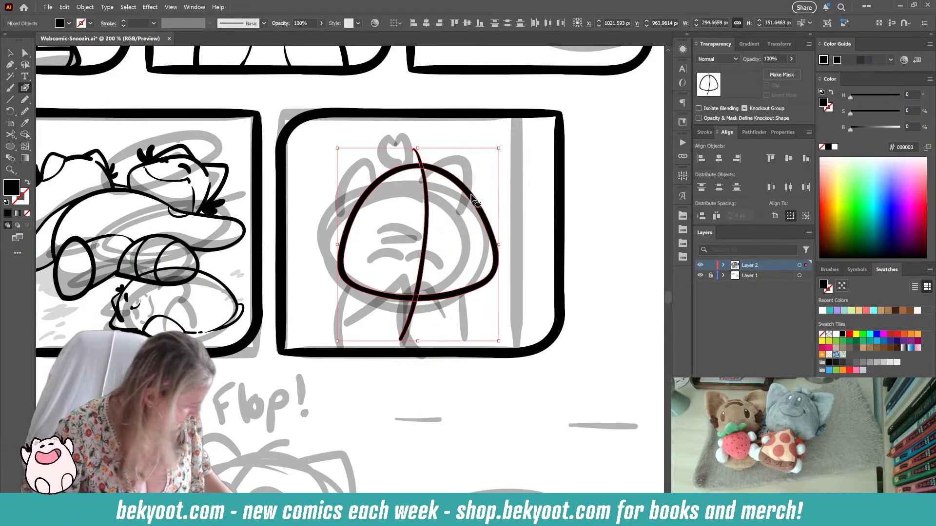
pyautogui.hotkey('ctrl', 'g')
pyautogui.keyDown('ctrl'); pyautogui.doubleClick(487, 222); pyautogui.keyUp('ctrl')
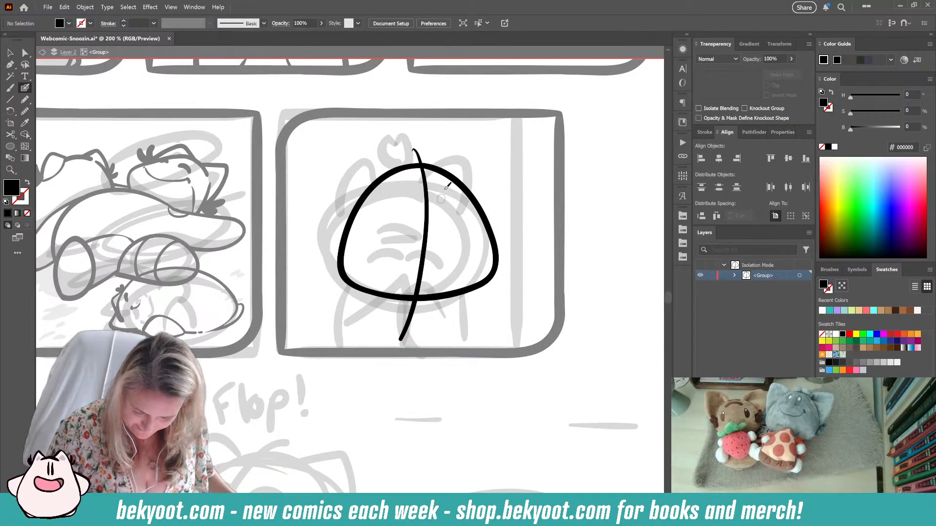
# - Ink the face with two short closed-eye arcs beside the centre guide, two thick forehead stripes and a small smile corner
pyautogui.moveTo(387, 245)
pyautogui.mouseDown()
pyautogui.moveTo(453, 241)
pyautogui.moveTo(457, 251)
pyautogui.moveTo(464, 241)
pyautogui.moveTo(415, 245)
pyautogui.moveTo(419, 232)
pyautogui.moveTo(399, 246)
pyautogui.mouseUp()
pyautogui.hotkey('ctrl', 'z')
pyautogui.hotkey('ctrl', 'z')
pyautogui.hotkey('ctrl', 'z')
pyautogui.keyDown('ctrl'); pyautogui.click(399, 245); pyautogui.keyUp('ctrl')
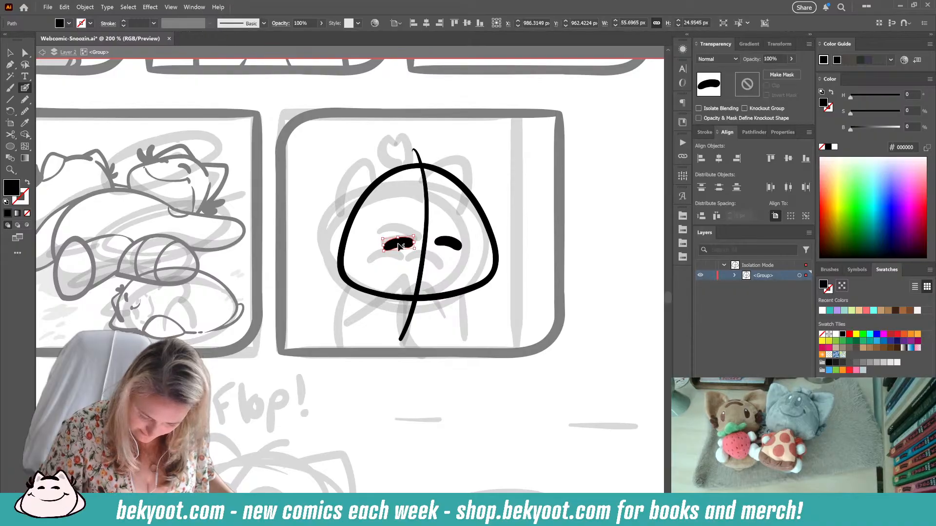
pyautogui.keyDown('ctrl'); pyautogui.click(503, 200); pyautogui.keyUp('ctrl')
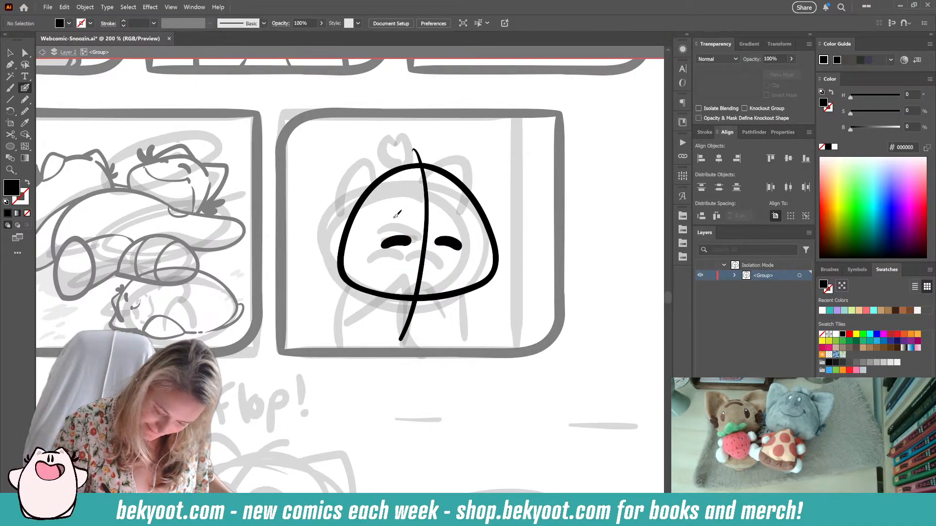
pyautogui.moveTo(393, 218)
pyautogui.mouseDown()
pyautogui.moveTo(421, 204)
pyautogui.moveTo(451, 222)
pyautogui.mouseUp()
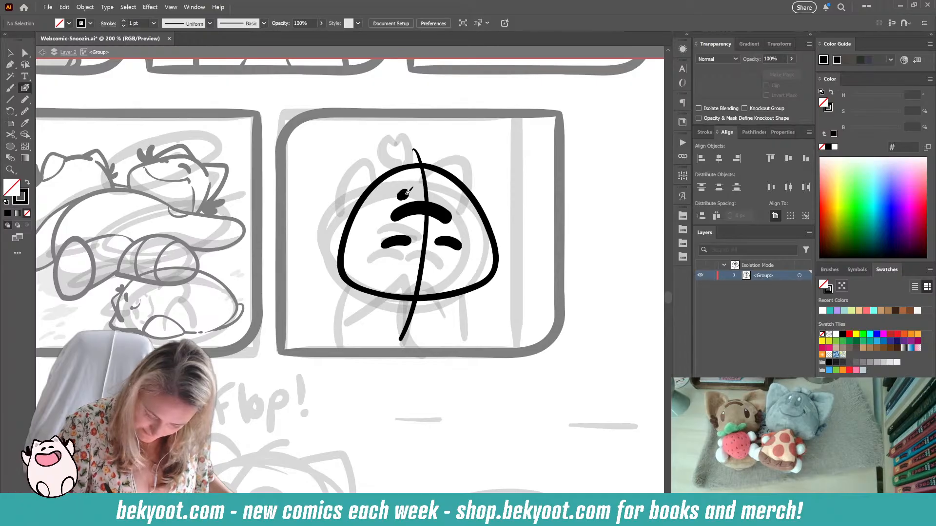
pyautogui.moveTo(407, 192)
pyautogui.mouseDown()
pyautogui.moveTo(433, 187)
pyautogui.moveTo(446, 197)
pyautogui.mouseUp()
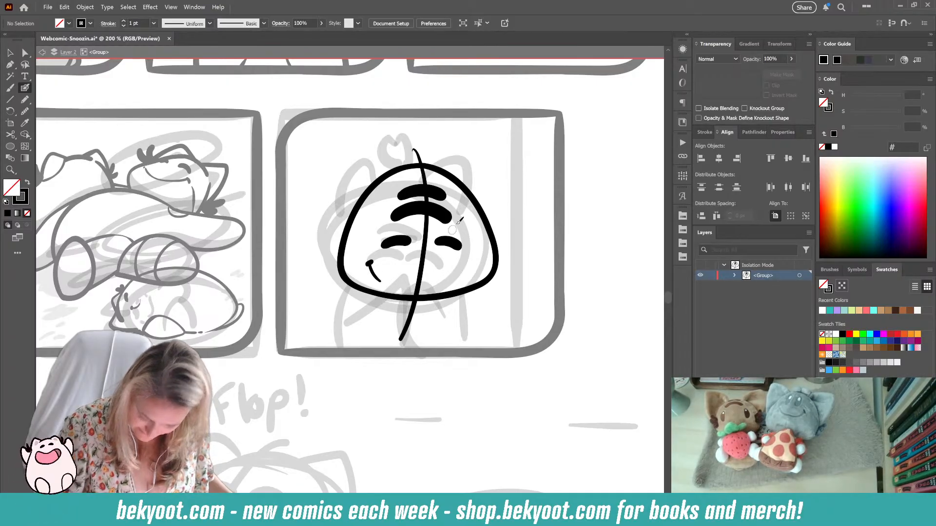
# - Ink the outlines of both pointed ears, running from the top of the head down to its sides
pyautogui.moveTo(401, 168); pyautogui.dragTo(378, 147)
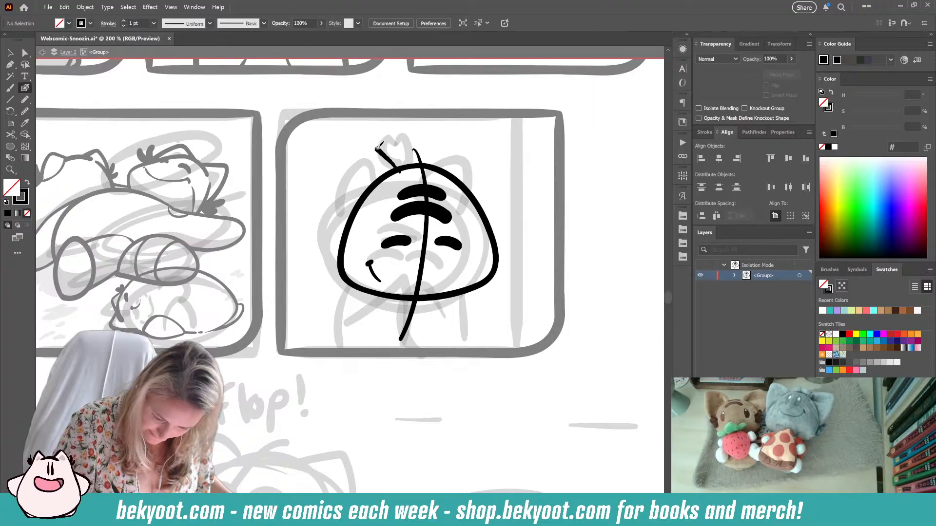
pyautogui.moveTo(342, 179)
pyautogui.mouseDown()
pyautogui.moveTo(333, 241)
pyautogui.moveTo(343, 258)
pyautogui.mouseUp()
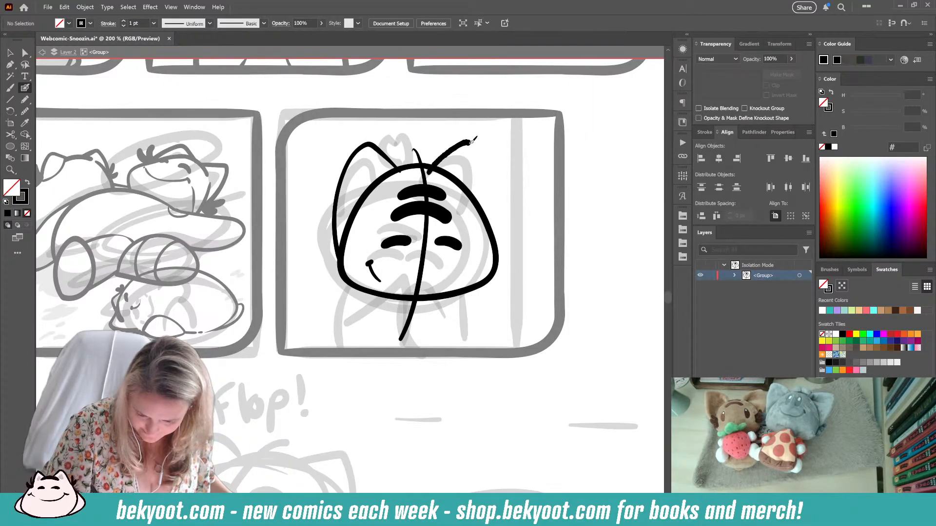
pyautogui.moveTo(489, 163)
pyautogui.mouseDown()
pyautogui.moveTo(502, 215)
pyautogui.moveTo(498, 262)
pyautogui.mouseUp()
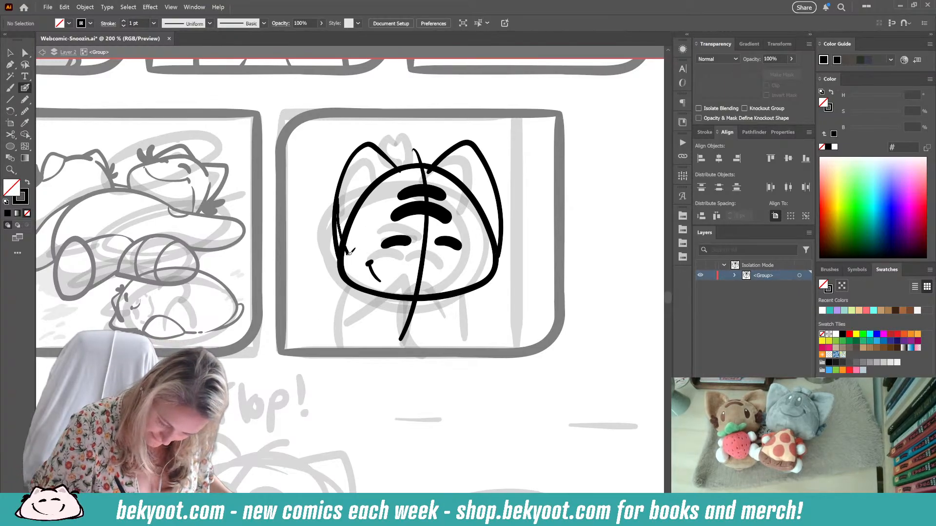
# - Try inner lines on the left ear, then delete that ear's outline
pyautogui.moveTo(348, 254); pyautogui.dragTo(344, 261)
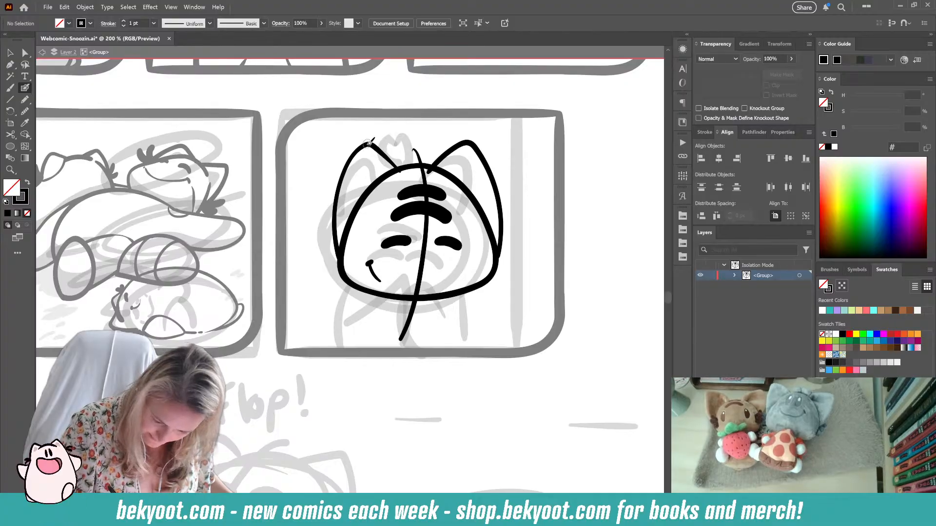
pyautogui.moveTo(369, 142); pyautogui.dragTo(390, 184)
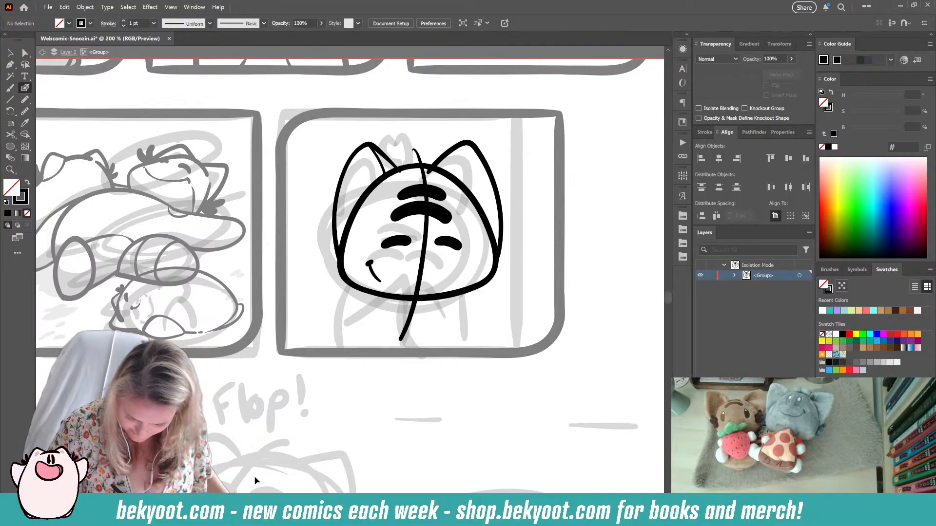
pyautogui.keyDown('ctrl'); pyautogui.click(389, 158); pyautogui.keyUp('ctrl')
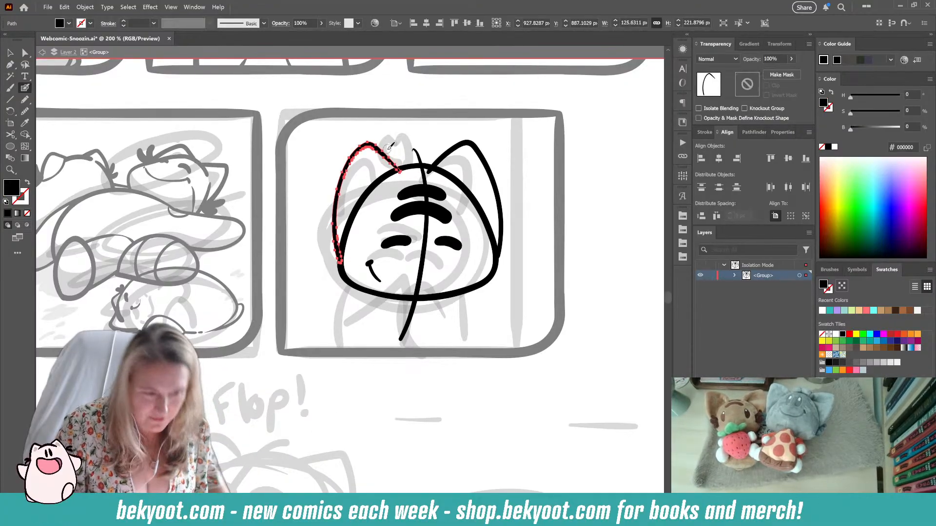
pyautogui.press('Delete')
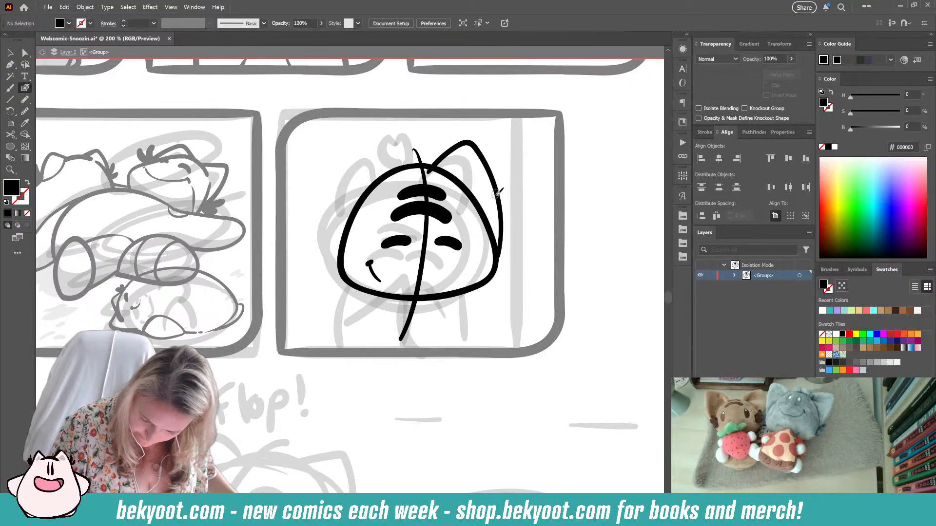
# - Ink a short inner fold line along the inside edge of the right ear
pyautogui.hotkey('shift', 'x')
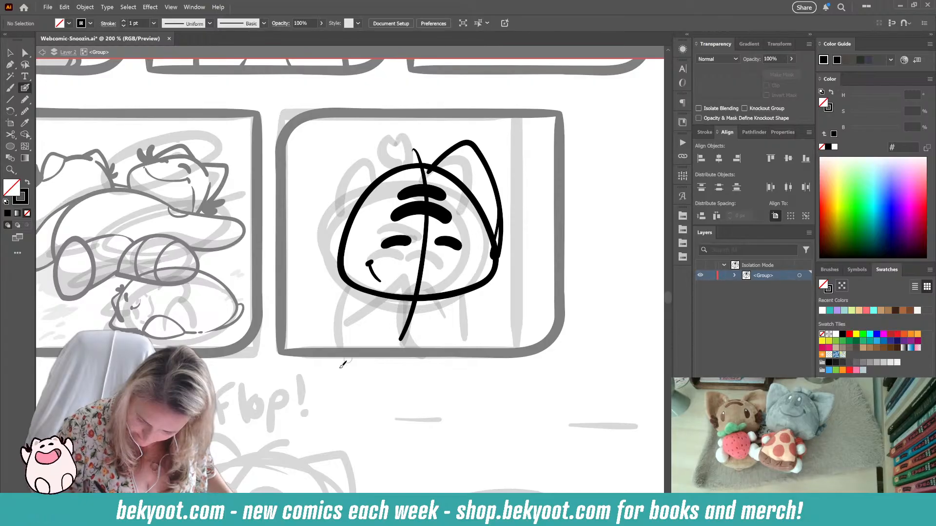
pyautogui.hotkey('shift', 'x')
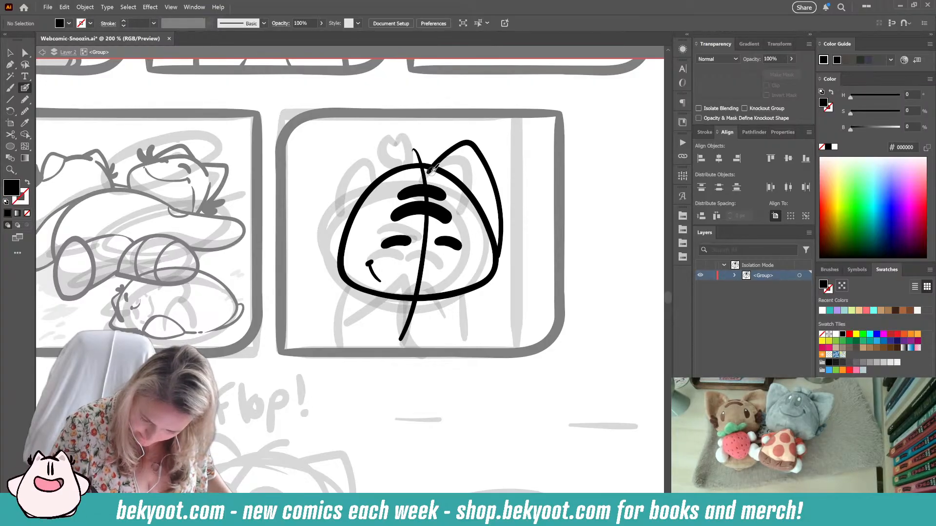
pyautogui.hotkey('shift', 'x')
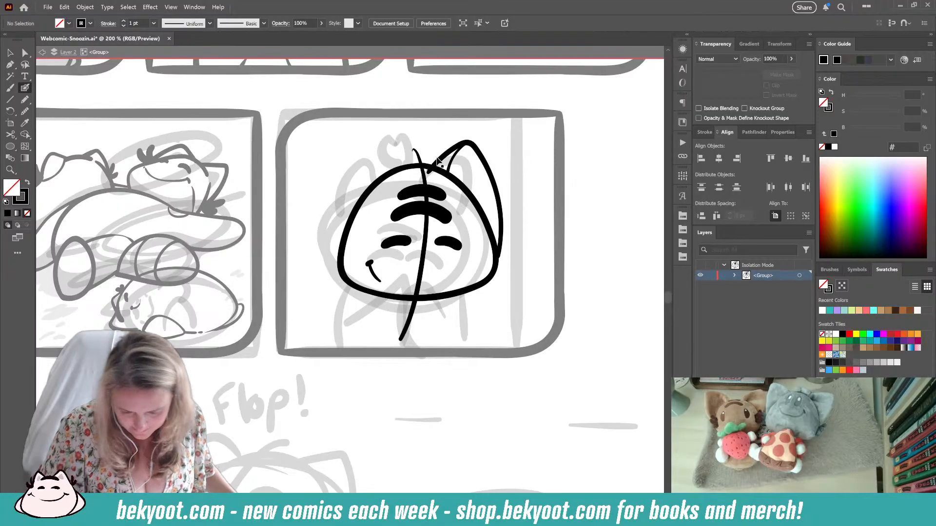
pyautogui.moveTo(438, 163)
pyautogui.mouseDown()
pyautogui.moveTo(445, 149)
pyautogui.moveTo(433, 172)
pyautogui.mouseUp()
pyautogui.keyDown('ctrl'); pyautogui.click(523, 285); pyautogui.keyUp('ctrl')
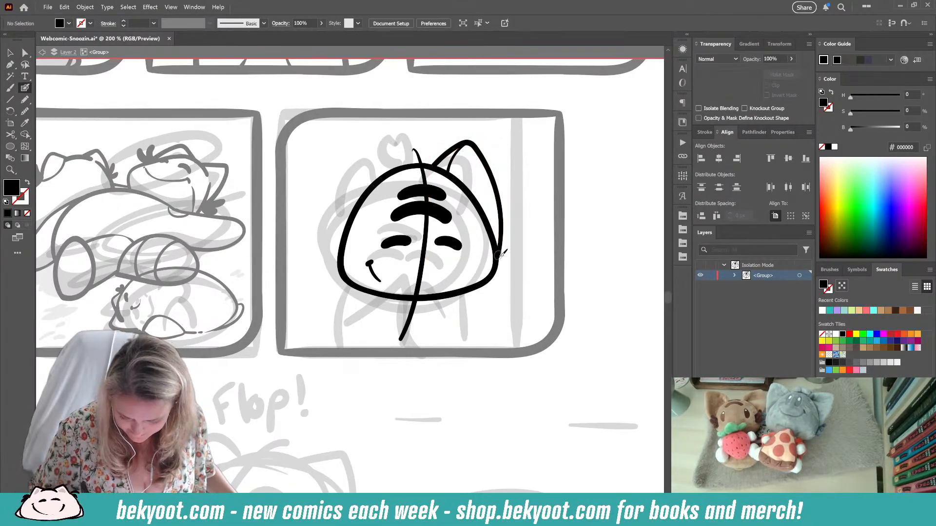
# - Ink a solid black fur tuft on the right cheek where the ear meets the head
pyautogui.moveTo(497, 258)
pyautogui.mouseDown()
pyautogui.moveTo(518, 246)
pyautogui.moveTo(516, 267)
pyautogui.mouseUp()
pyautogui.hotkey('ctrl', 'z')
pyautogui.hotkey('ctrl', 'z')
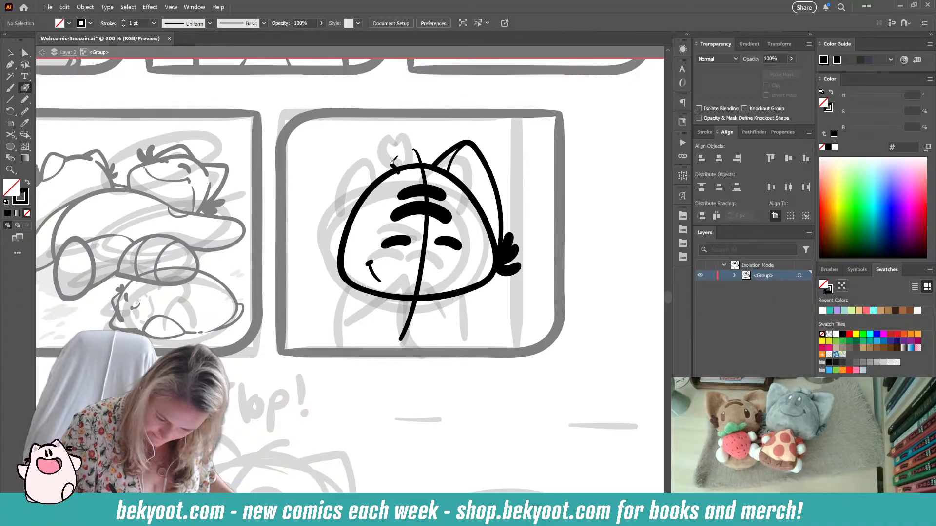
# - Redraw the left ear with its inner line, nudge it right against the head, and ink a fur tuft on the left cheek
pyautogui.moveTo(392, 162)
pyautogui.mouseDown()
pyautogui.moveTo(367, 142)
pyautogui.moveTo(344, 158)
pyautogui.moveTo(328, 219)
pyautogui.moveTo(342, 266)
pyautogui.mouseUp()
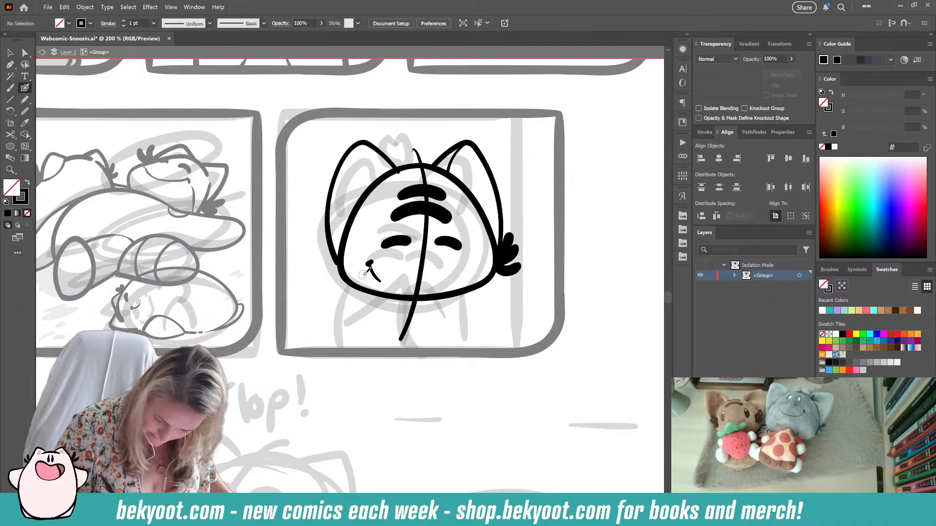
pyautogui.moveTo(327, 196)
pyautogui.mouseDown()
pyautogui.moveTo(342, 235)
pyautogui.moveTo(336, 220)
pyautogui.mouseUp()
pyautogui.press('Right')
pyautogui.press('Right')
pyautogui.press('Right')
pyautogui.press('Right')
pyautogui.press('Right')
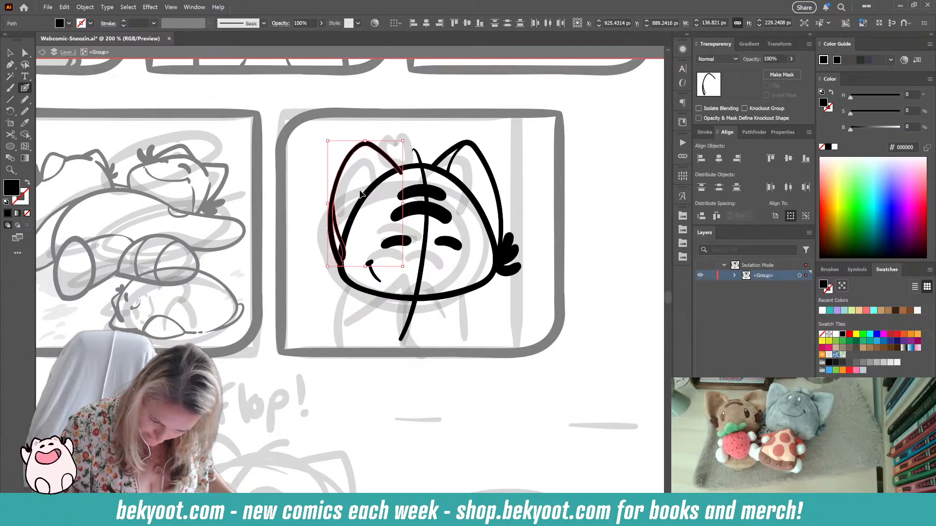
pyautogui.moveTo(365, 140); pyautogui.dragTo(365, 143)
pyautogui.hotkey('ctrl', 'z')
pyautogui.keyDown('ctrl'); pyautogui.click(285, 224); pyautogui.keyUp('ctrl')
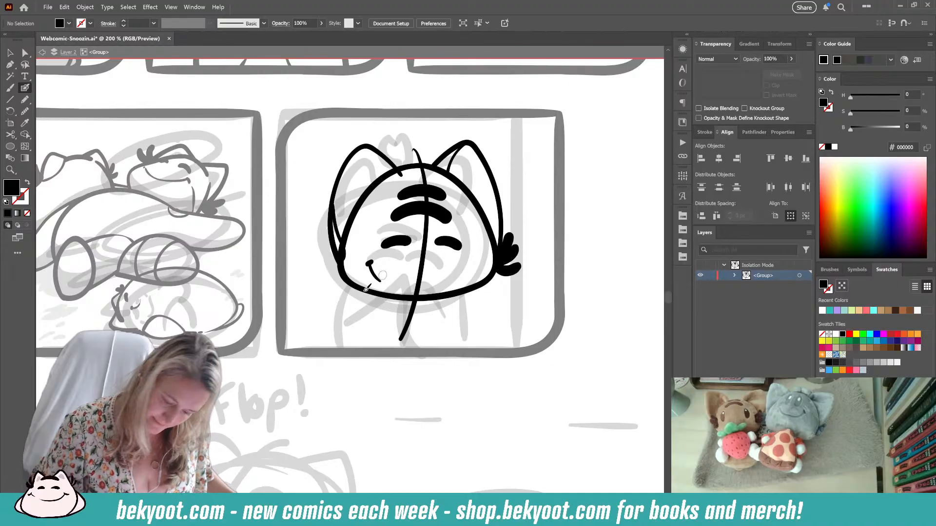
pyautogui.moveTo(339, 257)
pyautogui.mouseDown()
pyautogui.moveTo(328, 235)
pyautogui.moveTo(343, 259)
pyautogui.moveTo(326, 255)
pyautogui.moveTo(339, 255)
pyautogui.moveTo(322, 278)
pyautogui.mouseUp()
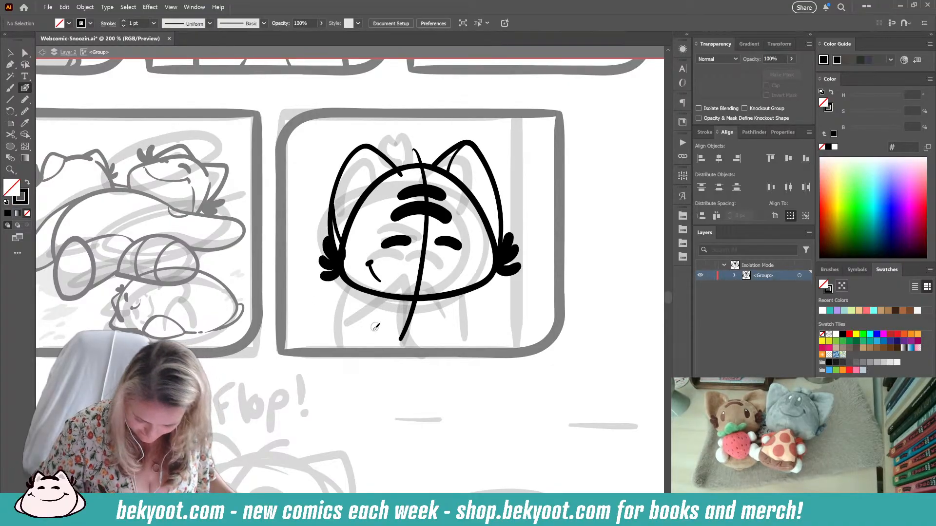
# - Ink the raised paw outline overlapping the chin along the sketch, and try a line for the left side of the body
pyautogui.moveTo(363, 335)
pyautogui.mouseDown()
pyautogui.moveTo(416, 271)
pyautogui.moveTo(436, 301)
pyautogui.moveTo(420, 344)
pyautogui.mouseUp()
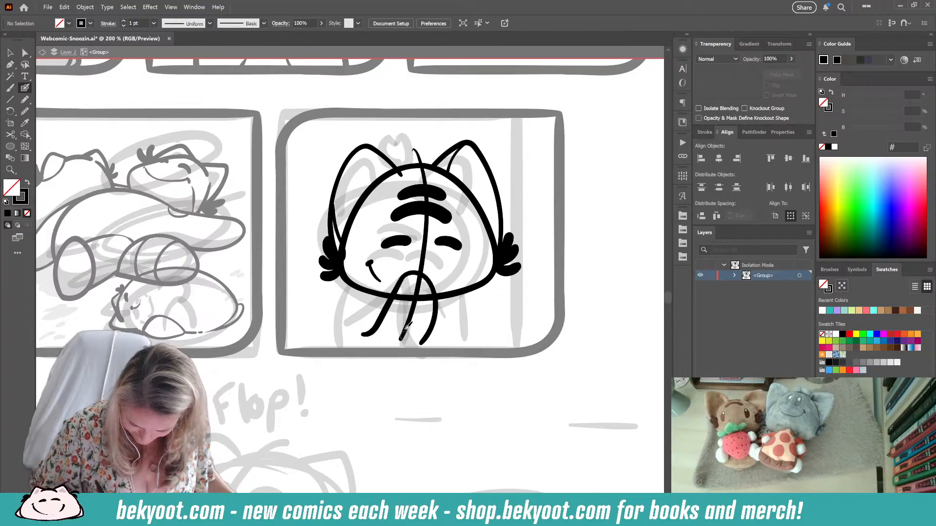
pyautogui.hotkey('ctrl', 'z')
pyautogui.moveTo(363, 321)
pyautogui.mouseDown()
pyautogui.moveTo(393, 307)
pyautogui.moveTo(414, 267)
pyautogui.moveTo(429, 271)
pyautogui.moveTo(441, 298)
pyautogui.moveTo(419, 352)
pyautogui.mouseUp()
pyautogui.moveTo(373, 290); pyautogui.dragTo(335, 351)
pyautogui.hotkey('ctrl', 'z')
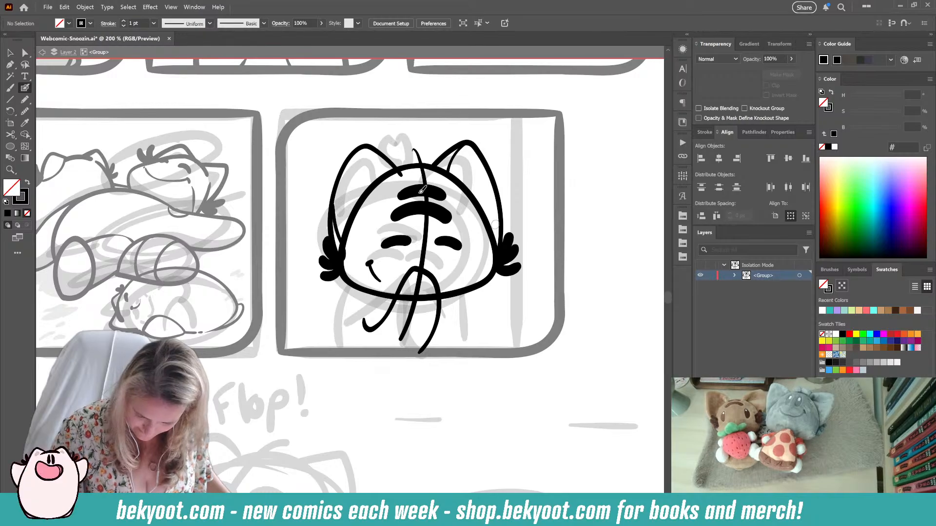
# - Ink the left and right sides of the body, running from under the head to the bottom panel border
pyautogui.moveTo(402, 174)
pyautogui.mouseDown()
pyautogui.moveTo(363, 207)
pyautogui.moveTo(344, 257)
pyautogui.mouseUp()
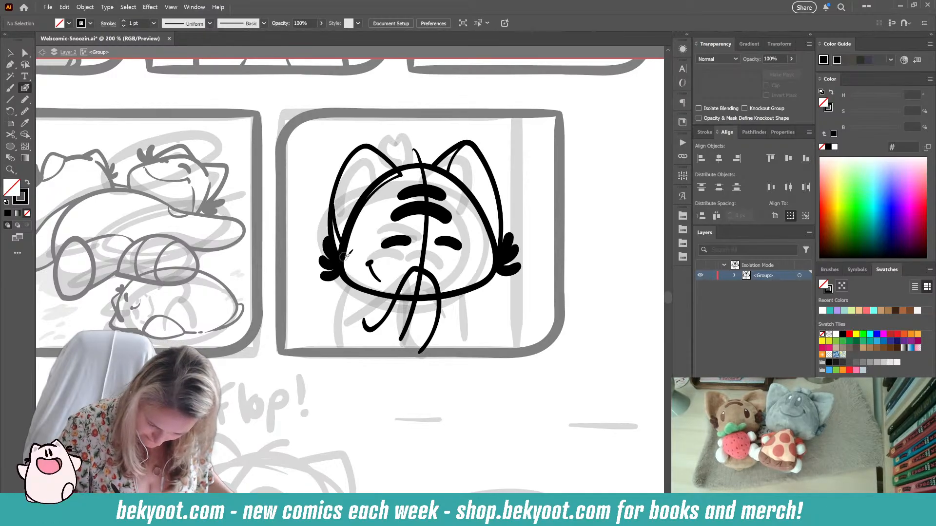
pyautogui.hotkey('ctrl', 'z')
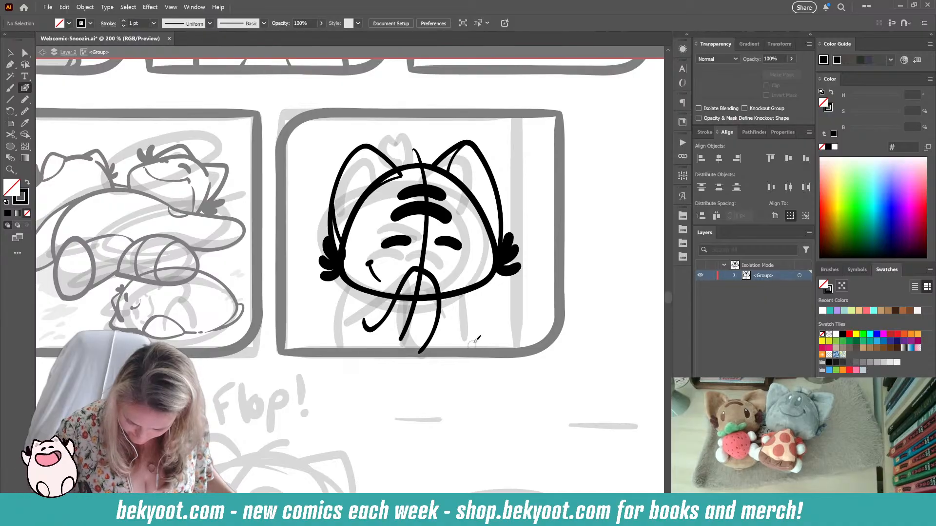
pyautogui.moveTo(458, 292); pyautogui.dragTo(487, 352)
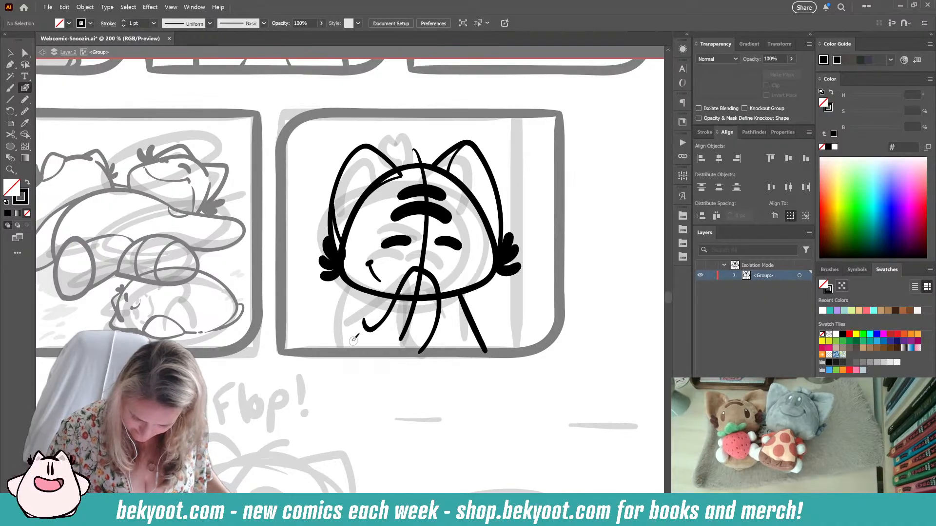
pyautogui.moveTo(371, 295); pyautogui.dragTo(335, 350)
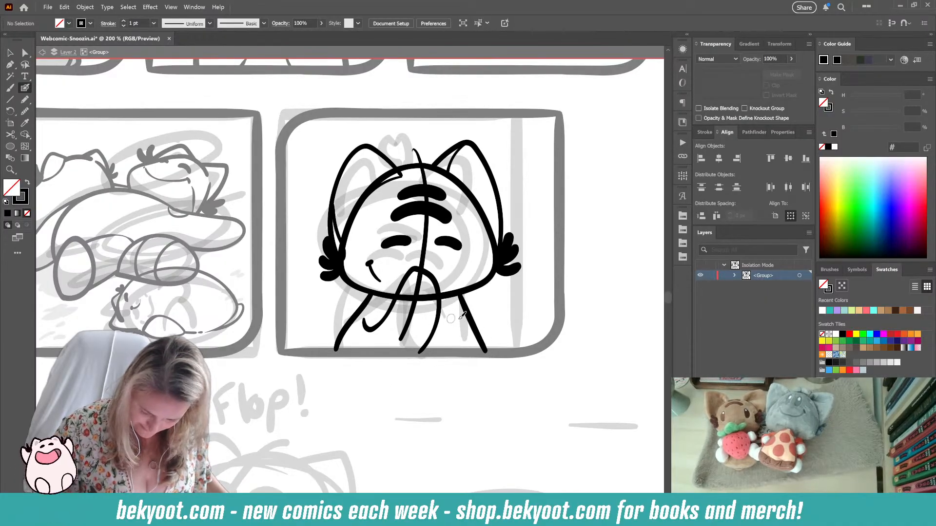
# - Ink the second raised paw beside the first, with a short wrist line and a thin curve beneath the chin
pyautogui.moveTo(482, 341)
pyautogui.mouseDown()
pyautogui.moveTo(464, 283)
pyautogui.moveTo(434, 272)
pyautogui.mouseUp()
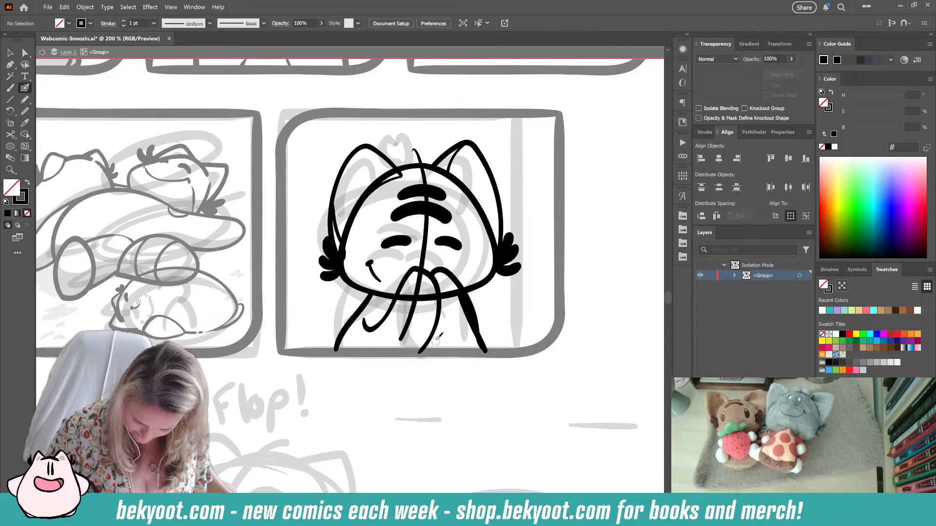
pyautogui.moveTo(432, 336); pyautogui.dragTo(440, 353)
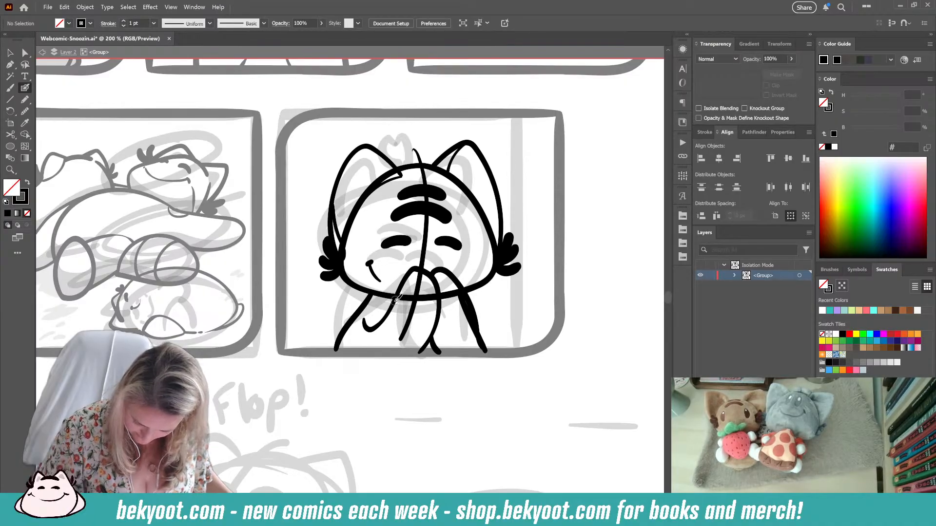
pyautogui.moveTo(417, 318); pyautogui.dragTo(444, 313)
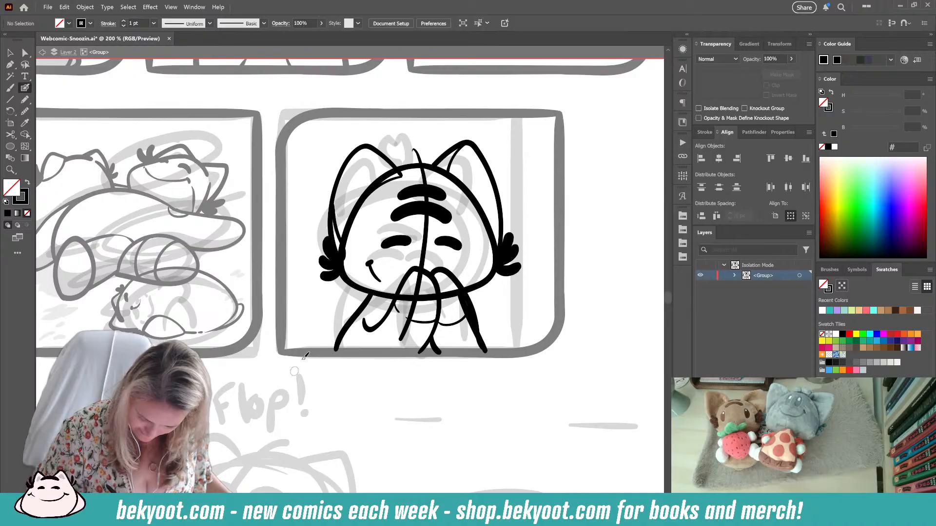
# - Adjust the angle and position of the left closed eye and the left ear so they fit the head better
pyautogui.moveTo(385, 245); pyautogui.dragTo(415, 241)
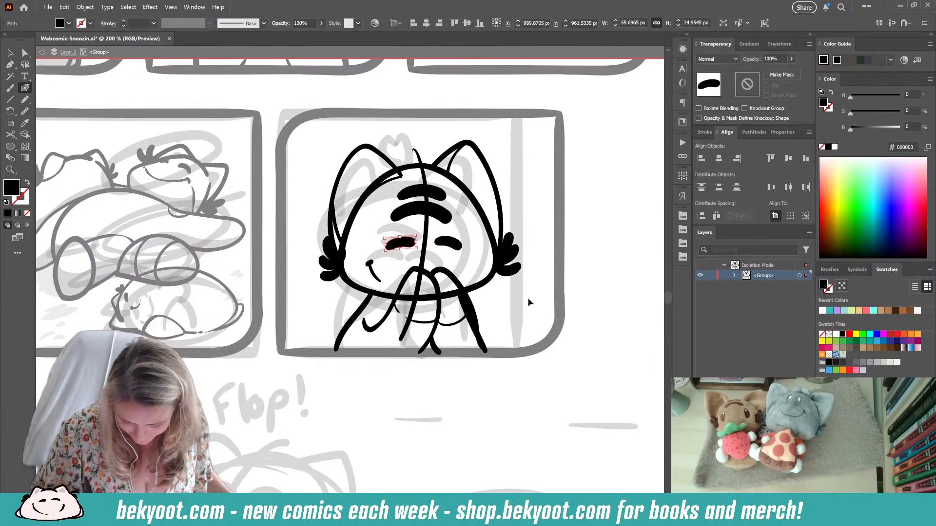
pyautogui.hotkey('ctrl', 'shift', 'a')
pyautogui.moveTo(327, 197); pyautogui.dragTo(400, 176)
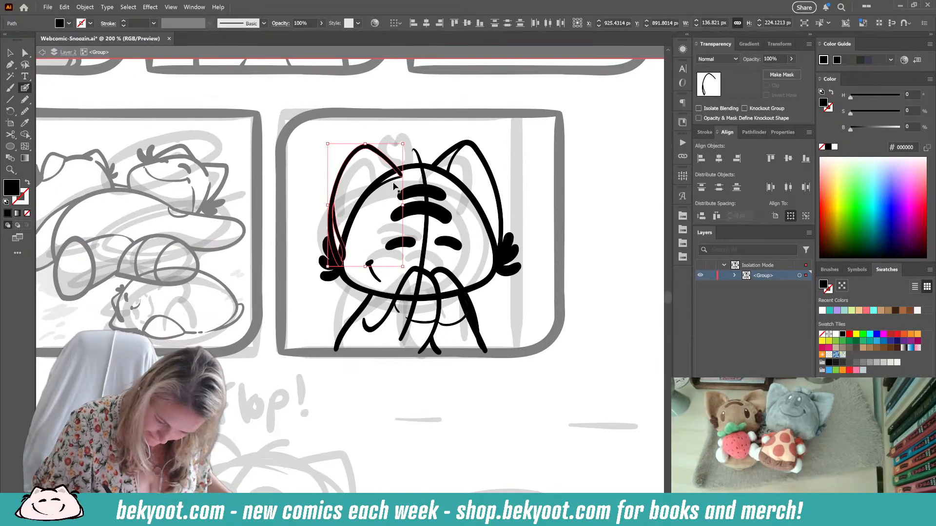
pyautogui.hotkey('ctrl', 'shift', 'a')
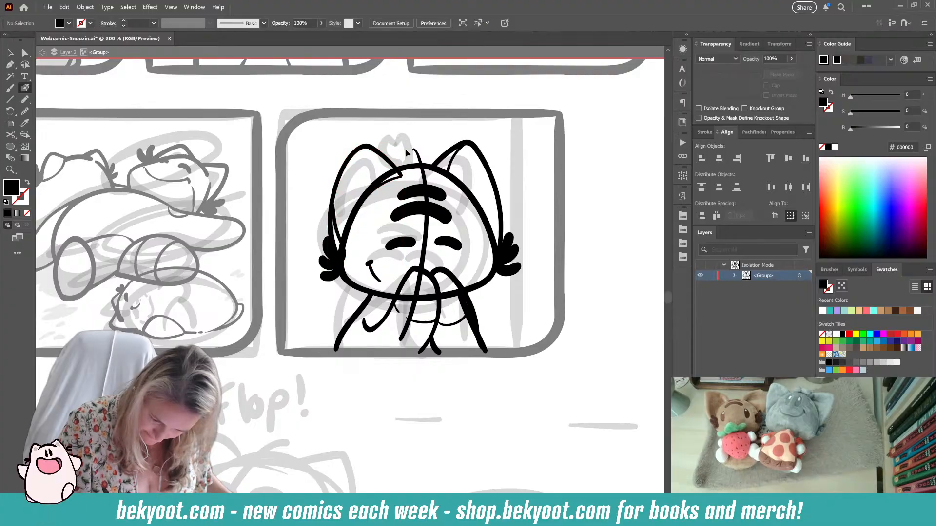
pyautogui.moveTo(331, 264)
pyautogui.mouseDown()
pyautogui.moveTo(402, 145)
pyautogui.moveTo(341, 195)
pyautogui.moveTo(348, 252)
pyautogui.mouseUp()
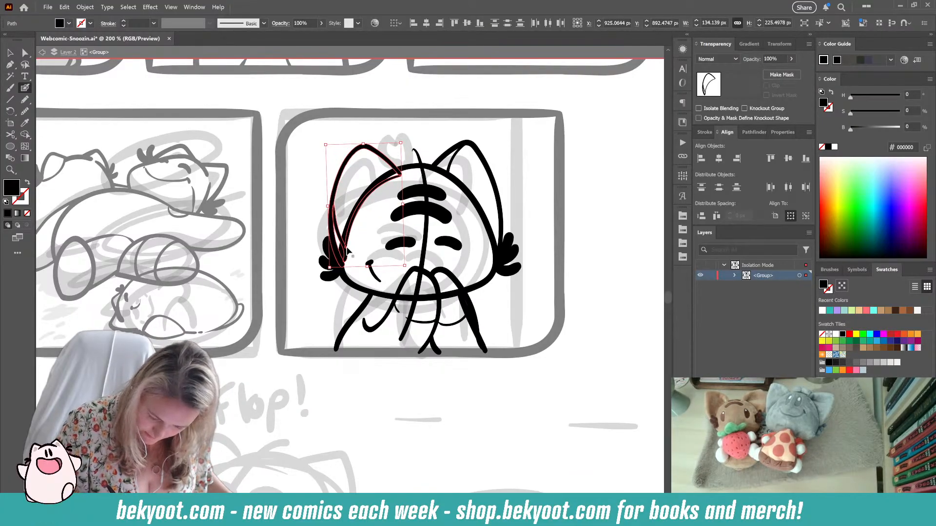
pyautogui.hotkey('ctrl', 'shift', 'a')
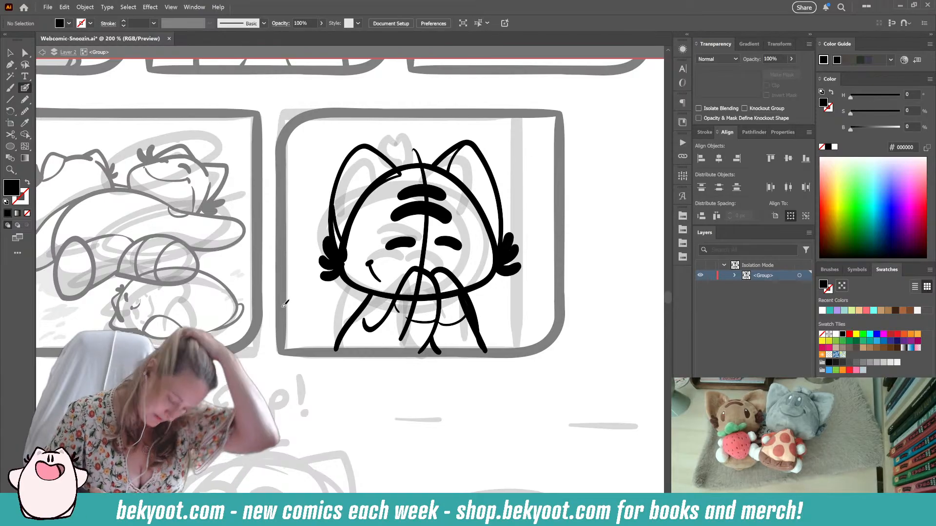
# - Delete the left body line and redraw it flaring wider towards the bottom panel border
pyautogui.keyDown('ctrl'); pyautogui.click(357, 317); pyautogui.keyUp('ctrl')
pyautogui.press('Delete')
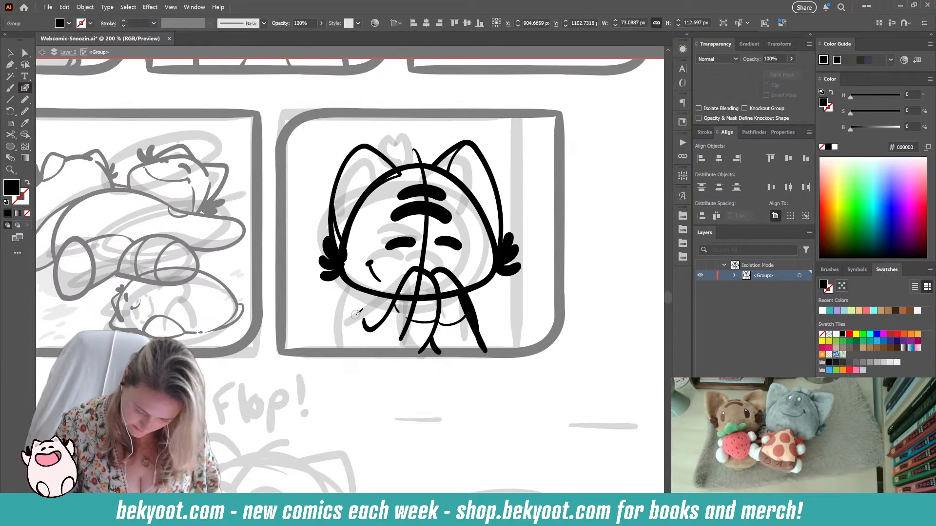
pyautogui.moveTo(376, 296); pyautogui.dragTo(339, 345)
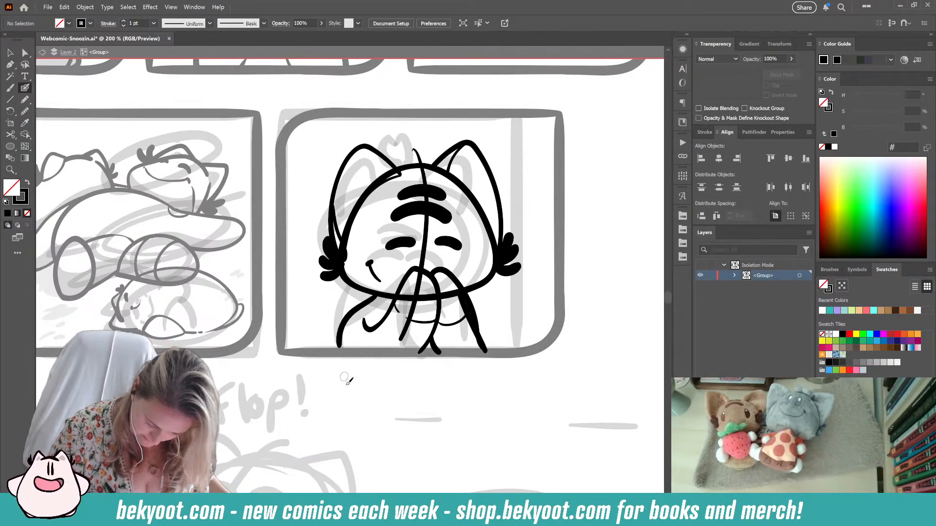
pyautogui.hotkey('ctrl', 'z')
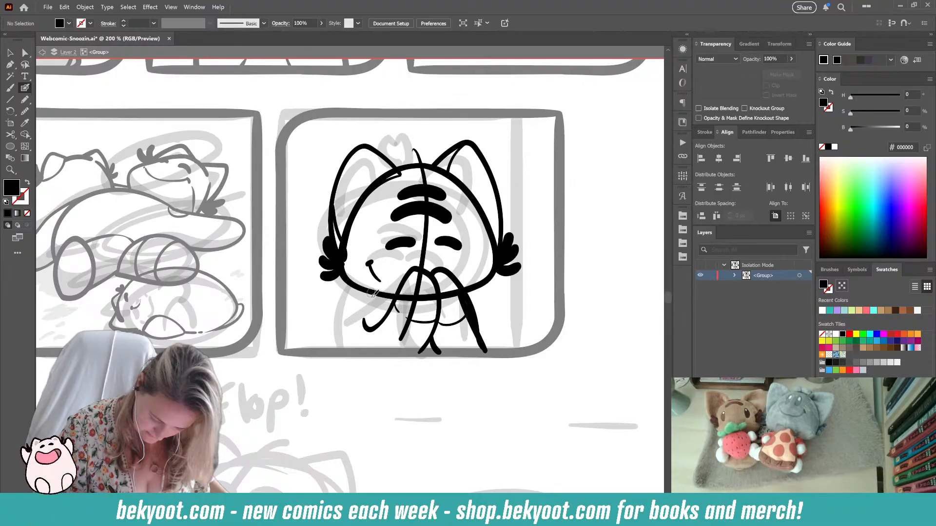
pyautogui.moveTo(364, 302); pyautogui.dragTo(339, 348)
pyautogui.hotkey('ctrl', 'z')
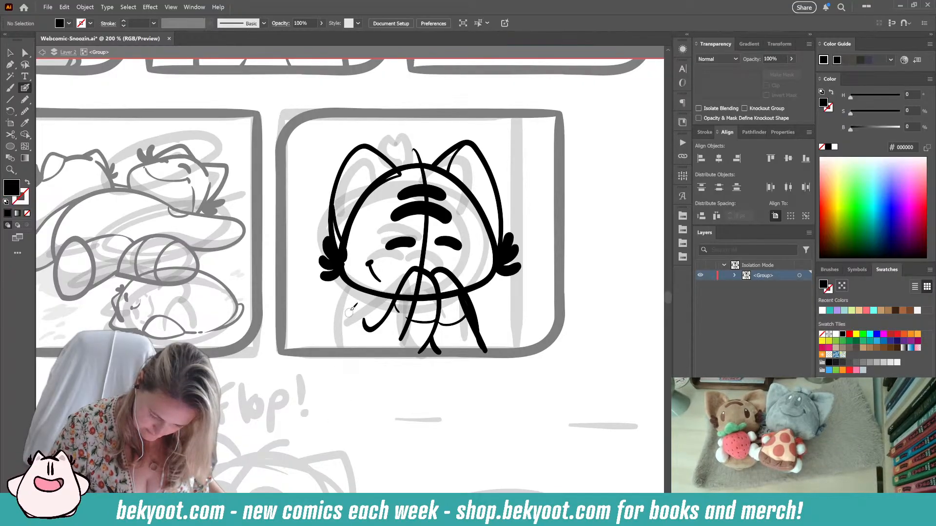
pyautogui.moveTo(369, 292)
pyautogui.mouseDown()
pyautogui.moveTo(349, 294)
pyautogui.moveTo(326, 334)
pyautogui.moveTo(332, 353)
pyautogui.mouseUp()
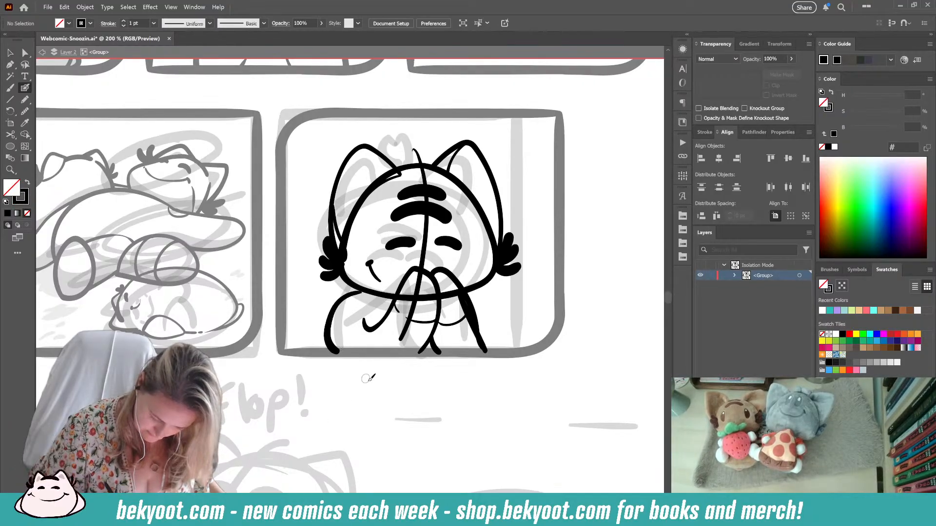
pyautogui.hotkey('ctrl', 'z')
pyautogui.moveTo(369, 292)
pyautogui.mouseDown()
pyautogui.moveTo(341, 314)
pyautogui.moveTo(323, 354)
pyautogui.mouseUp()
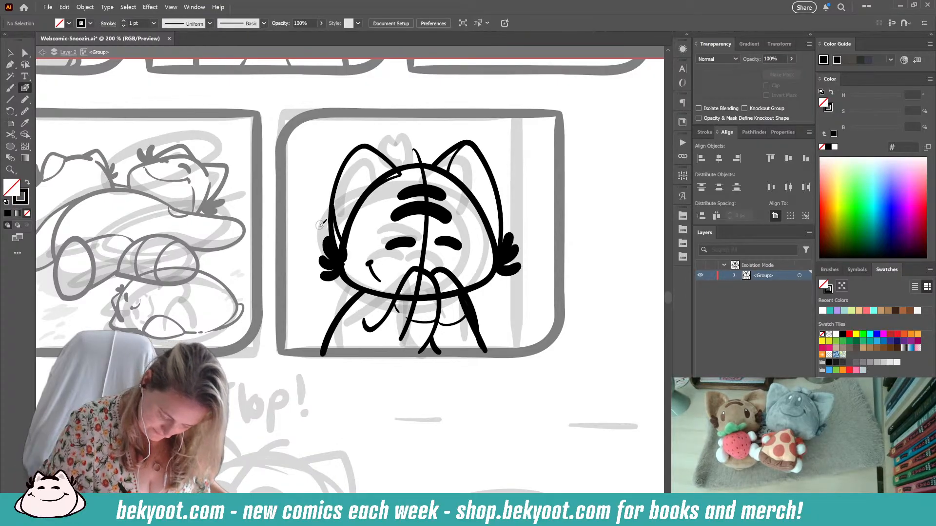
# - Ink small motion marks outside both cheek tufts and a solid heart on the tip of the hair above the head
pyautogui.moveTo(316, 232); pyautogui.dragTo(306, 248)
pyautogui.moveTo(518, 238); pyautogui.dragTo(532, 252)
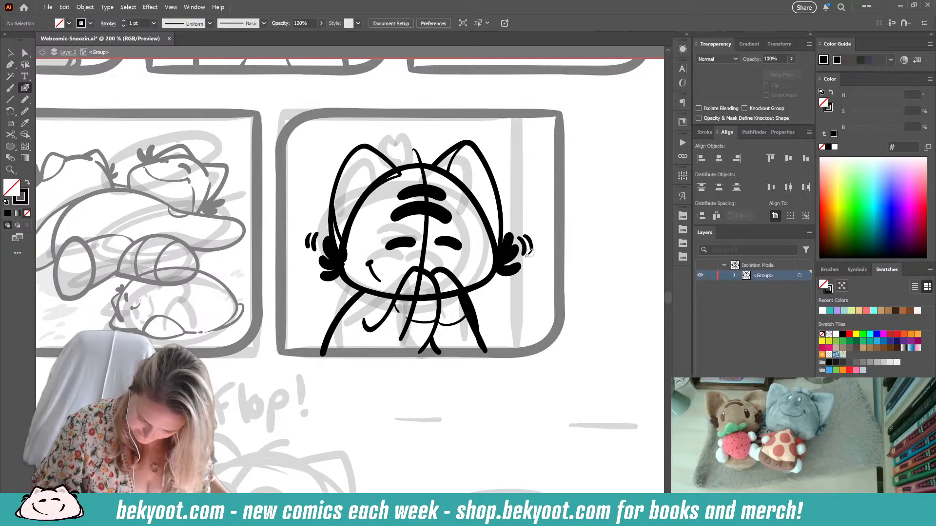
pyautogui.moveTo(408, 135)
pyautogui.mouseDown()
pyautogui.moveTo(417, 147)
pyautogui.moveTo(423, 135)
pyautogui.mouseUp()
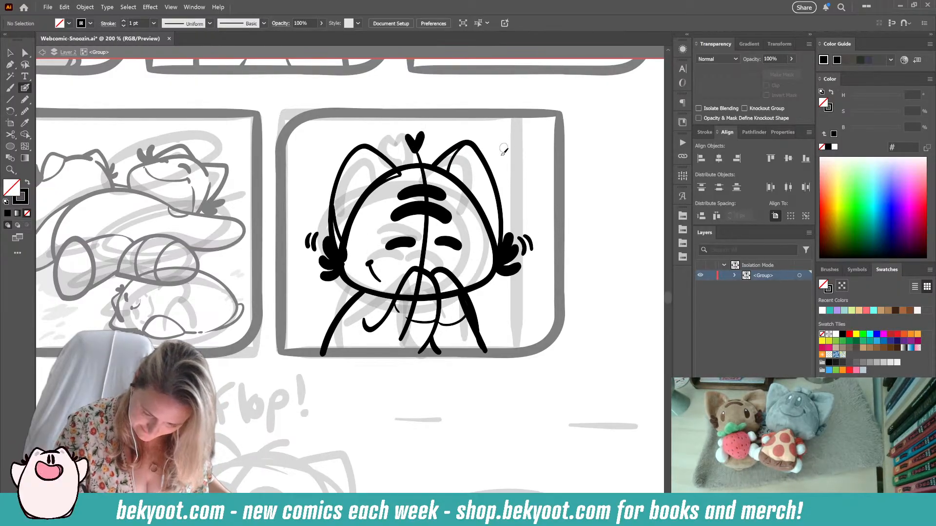
# - Hand-letter "hee hee" on two staggered lines beside the right ear, redoing uneven letters
pyautogui.moveTo(493, 137)
pyautogui.mouseDown()
pyautogui.moveTo(494, 157)
pyautogui.moveTo(528, 157)
pyautogui.moveTo(517, 186)
pyautogui.moveTo(542, 184)
pyautogui.moveTo(533, 183)
pyautogui.mouseUp()
pyautogui.hotkey('ctrl', 'z')
pyautogui.hotkey('ctrl', 'z')
pyautogui.hotkey('ctrl', 'z')
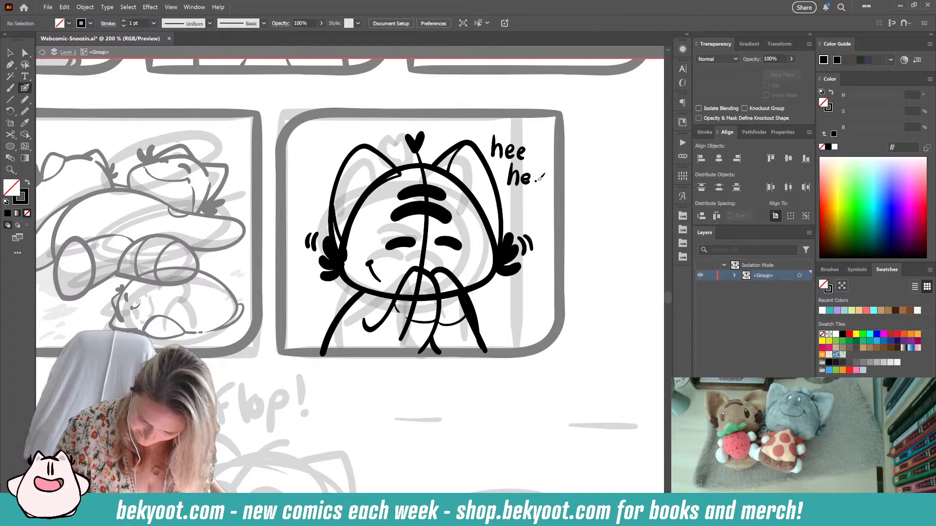
pyautogui.hotkey('ctrl', 'z')
pyautogui.hotkey('ctrl', 'z')
pyautogui.hotkey('ctrl', 'z')
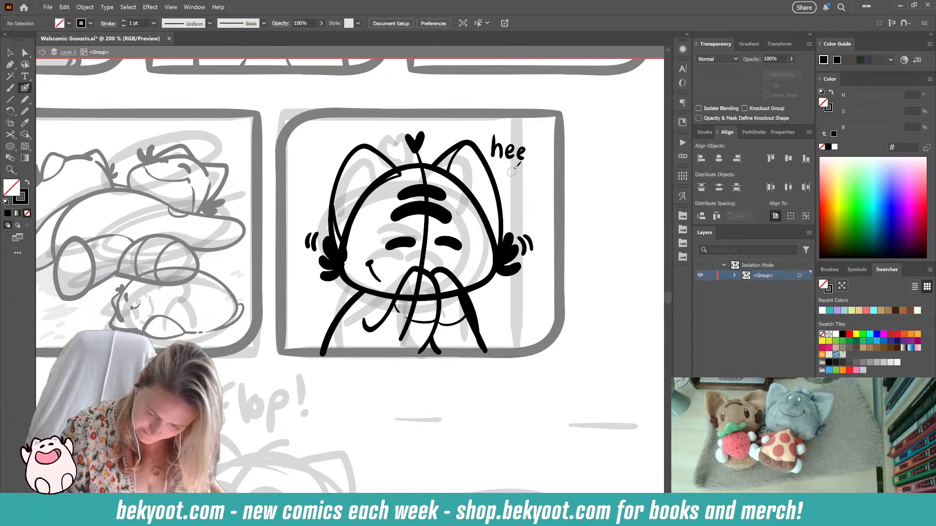
pyautogui.moveTo(511, 166)
pyautogui.mouseDown()
pyautogui.moveTo(518, 184)
pyautogui.moveTo(542, 186)
pyautogui.mouseUp()
pyautogui.hotkey('ctrl', 'z')
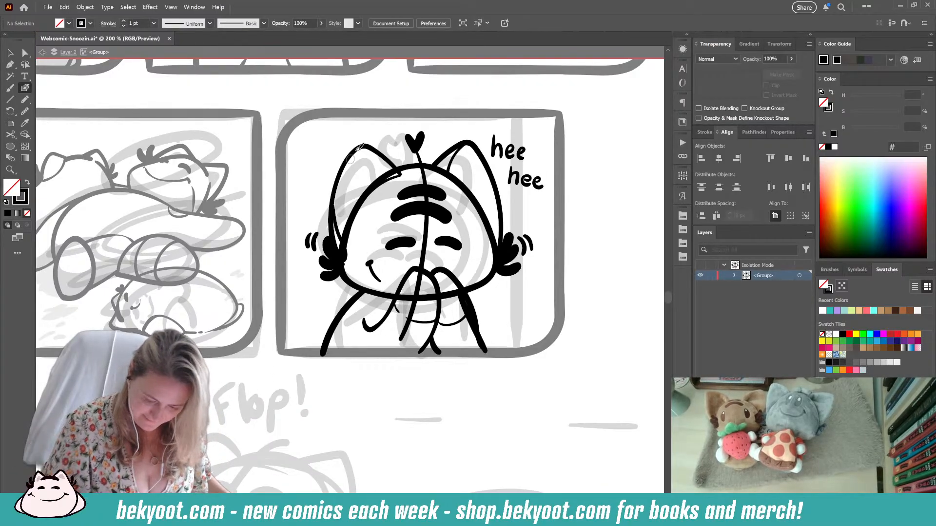
# - Replace the left body line with a gently curved stroke closer to the arm and scale it slightly to meet the chin
pyautogui.hotkey('shift', 'x')
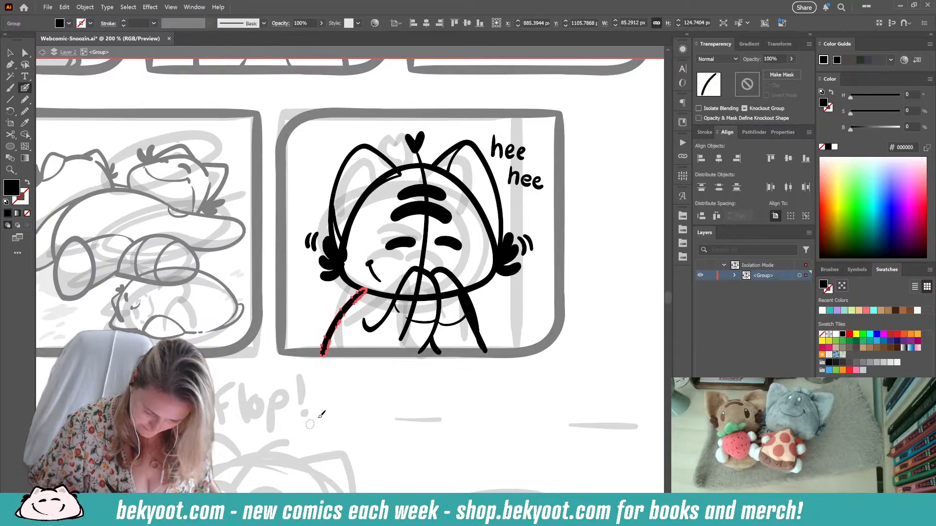
pyautogui.moveTo(366, 291); pyautogui.dragTo(310, 357)
pyautogui.hotkey('ctrl', 'z')
pyautogui.moveTo(363, 287)
pyautogui.mouseDown()
pyautogui.moveTo(336, 332)
pyautogui.moveTo(326, 360)
pyautogui.mouseUp()
pyautogui.hotkey('ctrl', 'z')
pyautogui.moveTo(377, 288)
pyautogui.mouseDown()
pyautogui.moveTo(344, 322)
pyautogui.moveTo(329, 356)
pyautogui.mouseUp()
pyautogui.keyDown('ctrl'); pyautogui.click(352, 318); pyautogui.keyUp('ctrl')
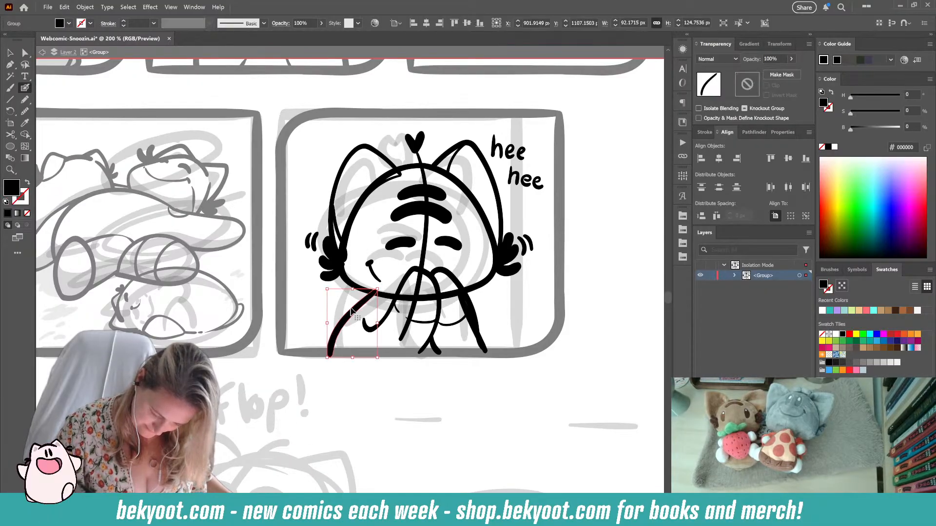
pyautogui.moveTo(374, 289); pyautogui.dragTo(380, 290)
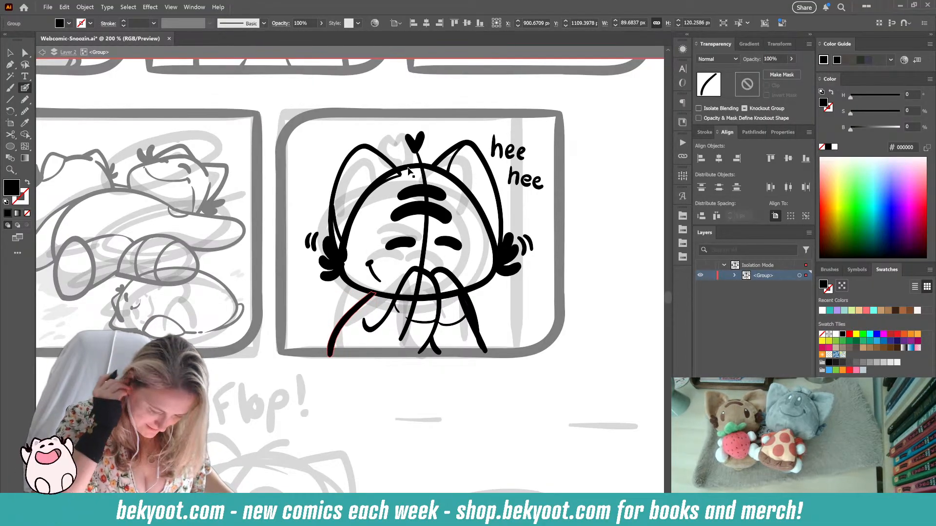
# - Enlarge the two forehead stripes together to about 120 px wide and smooth their outlines slightly
pyautogui.keyDown('ctrl'); pyautogui.click(399, 243); pyautogui.keyUp('ctrl')
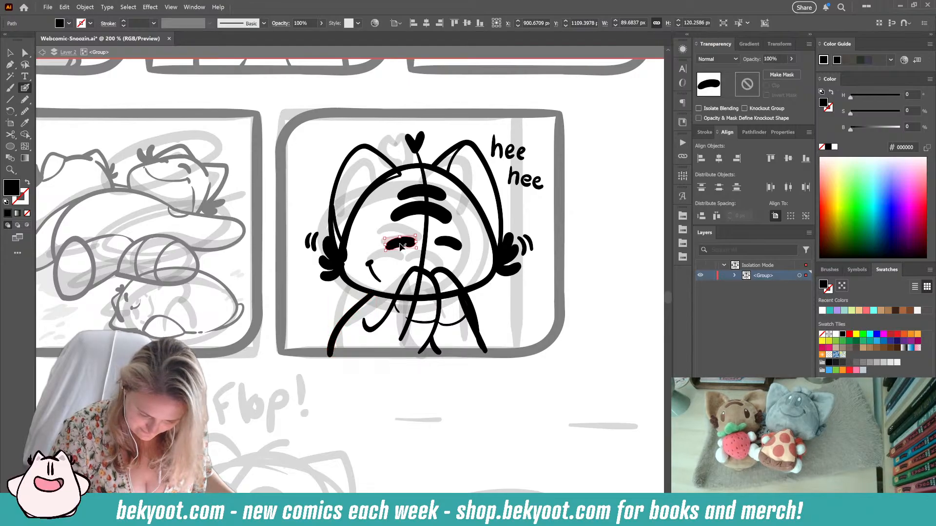
pyautogui.keyDown('ctrl'); pyautogui.click(442, 207); pyautogui.keyUp('ctrl')
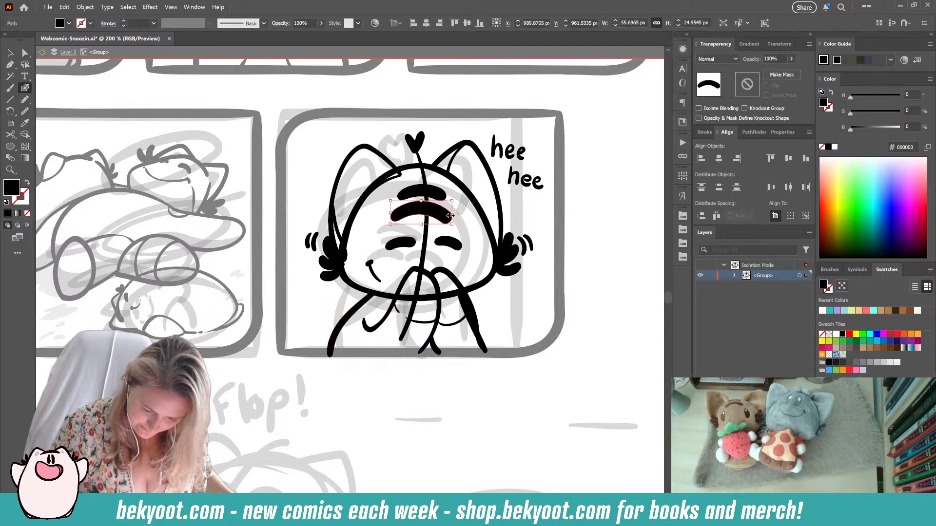
pyautogui.keyDown('ctrl'); pyautogui.keyDown('shift'); pyautogui.click(439, 194); pyautogui.keyUp('shift'); pyautogui.keyUp('ctrl')
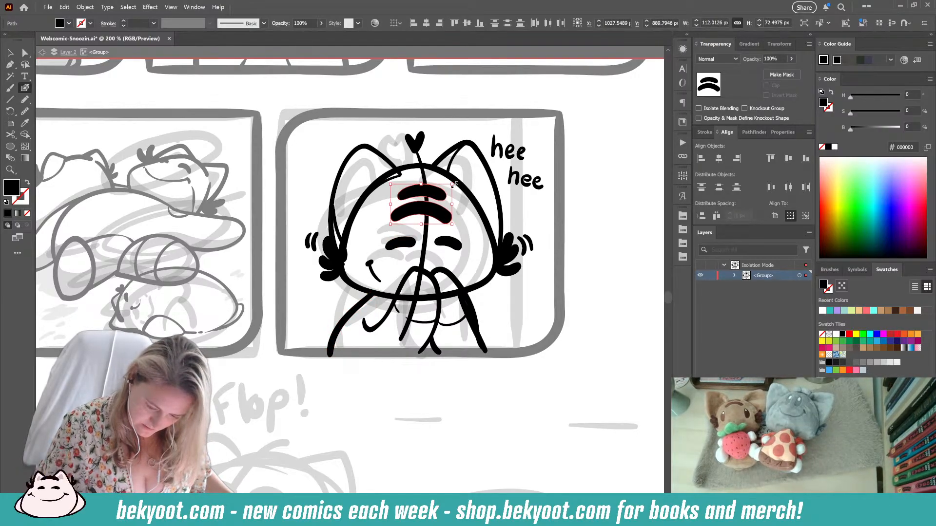
pyautogui.moveTo(455, 184)
pyautogui.mouseDown()
pyautogui.moveTo(463, 178)
pyautogui.moveTo(443, 147)
pyautogui.mouseUp()
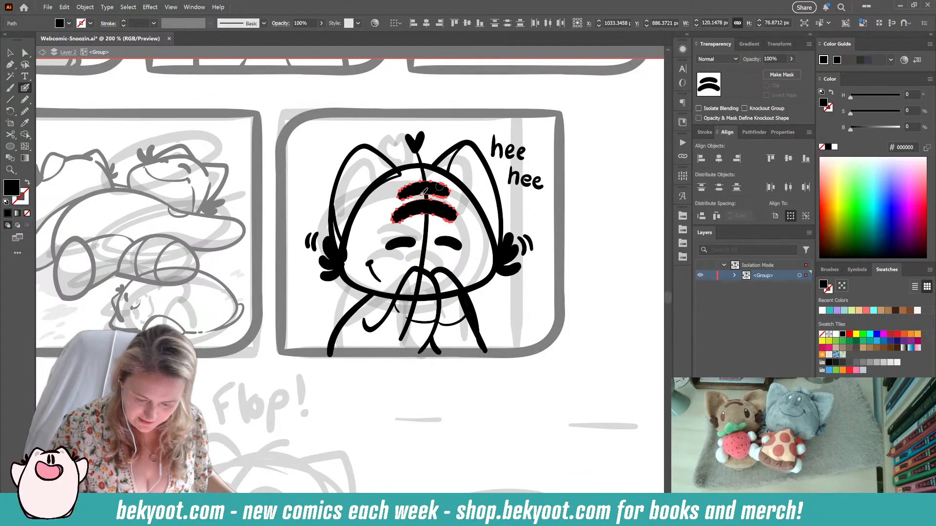
pyautogui.press('F2')
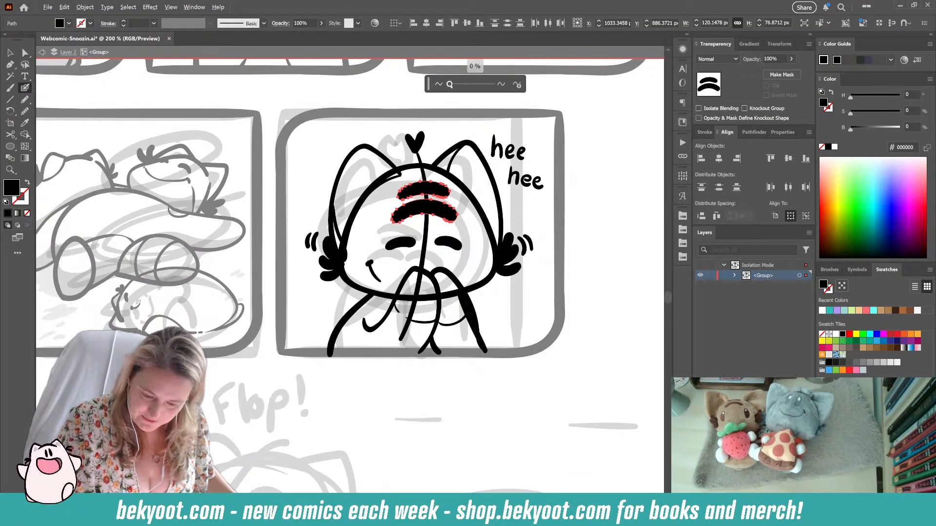
pyautogui.moveTo(450, 85); pyautogui.dragTo(452, 86)
pyautogui.keyDown('ctrl'); pyautogui.click(565, 188); pyautogui.keyUp('ctrl')
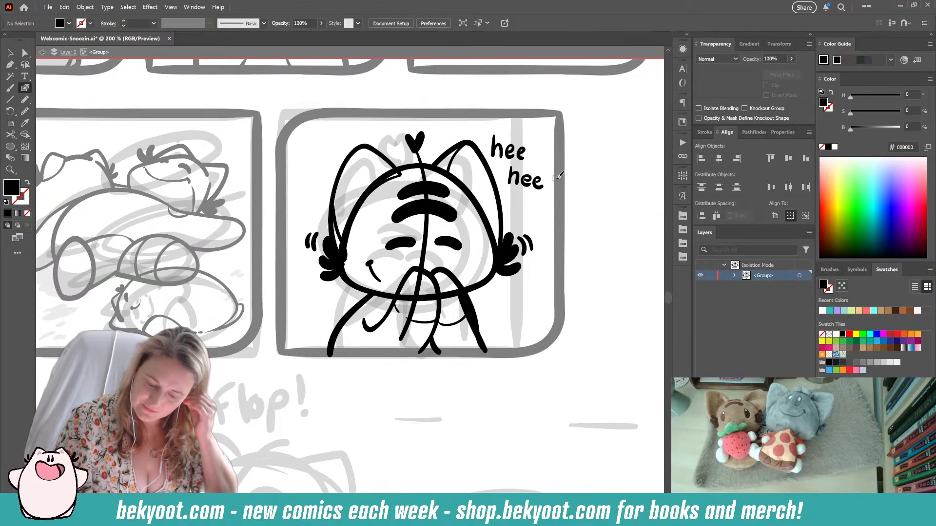
# - Erase the part of the head outline that doubles the left ear's inner line, from the ear's top to the cheek tuft
pyautogui.keyDown('ctrl'); pyautogui.click(386, 197); pyautogui.keyUp('ctrl')
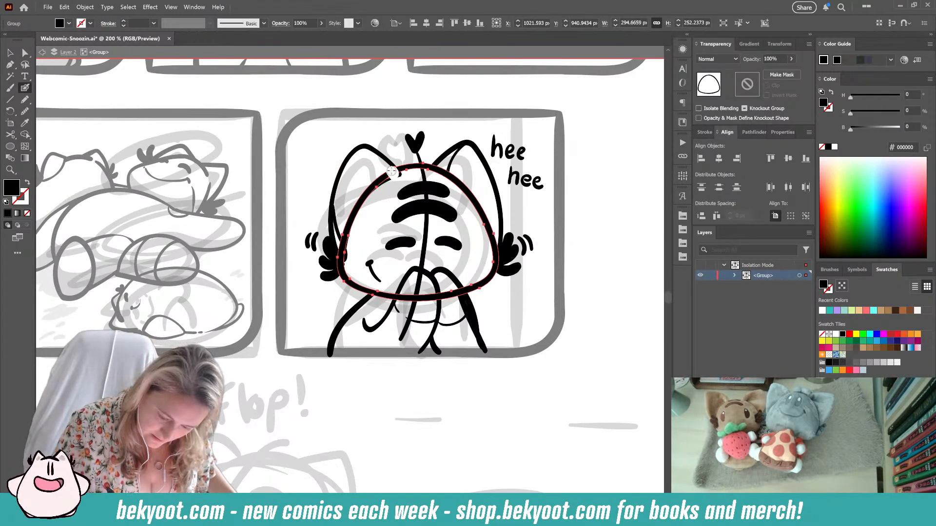
pyautogui.moveTo(392, 171)
pyautogui.mouseDown()
pyautogui.moveTo(355, 209)
pyautogui.moveTo(346, 253)
pyautogui.mouseUp()
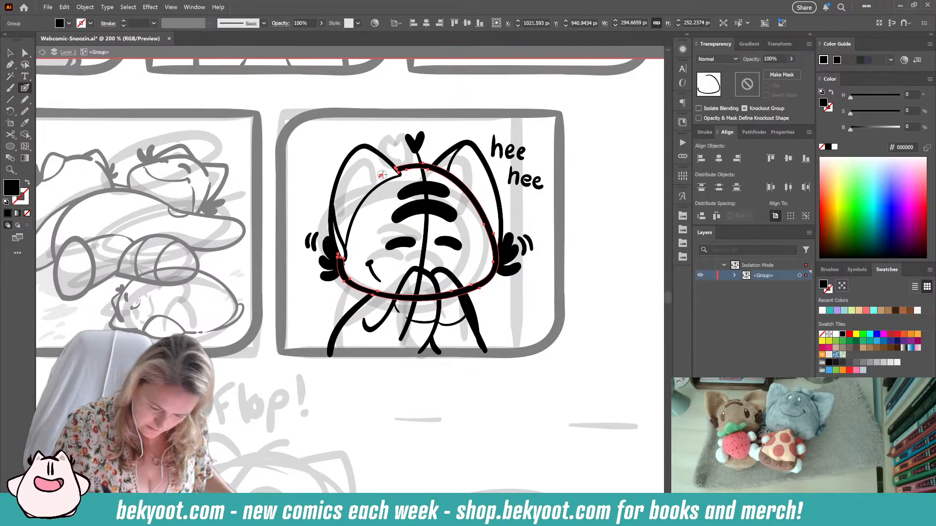
pyautogui.keyDown('ctrl'); pyautogui.click(367, 379); pyautogui.keyUp('ctrl')
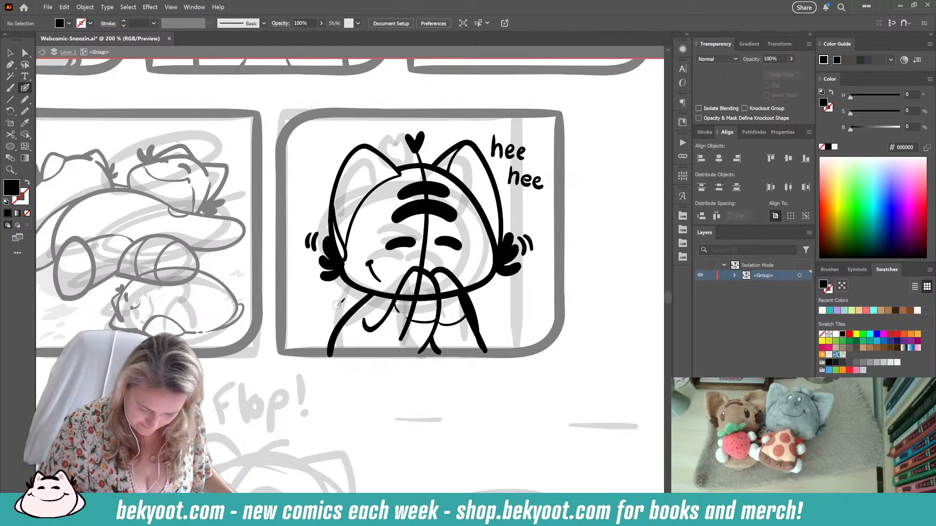
# - Draw a pair of short shake lines beside each of the giggling cat's arms, outside the body lines
pyautogui.hotkey('shift', 'x')
pyautogui.moveTo(327, 307); pyautogui.dragTo(322, 320)
pyautogui.moveTo(337, 307); pyautogui.dragTo(330, 317)
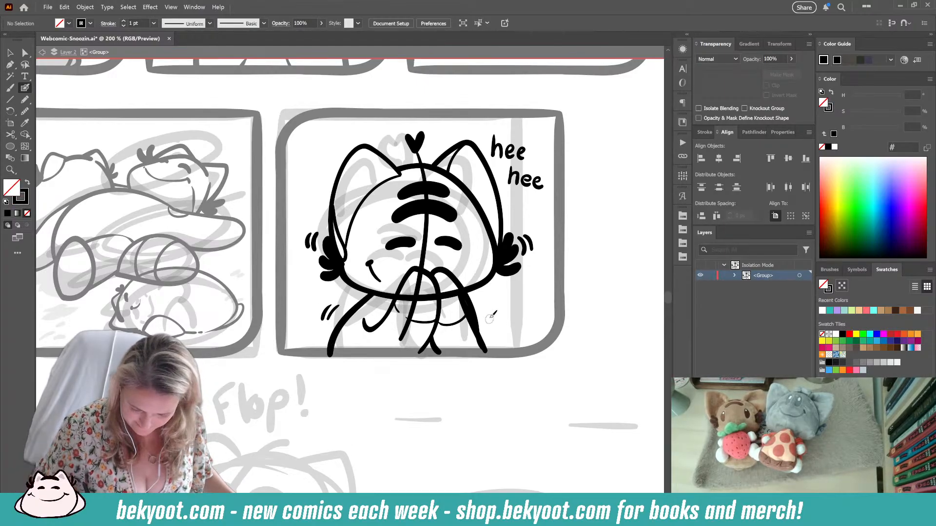
pyautogui.moveTo(487, 308); pyautogui.dragTo(496, 326)
# - Hand-letter a slanted "hee hee" on two staggered lines beside the cat's left ear, redoing uneven letters
pyautogui.moveTo(373, 354); pyautogui.dragTo(367, 374)
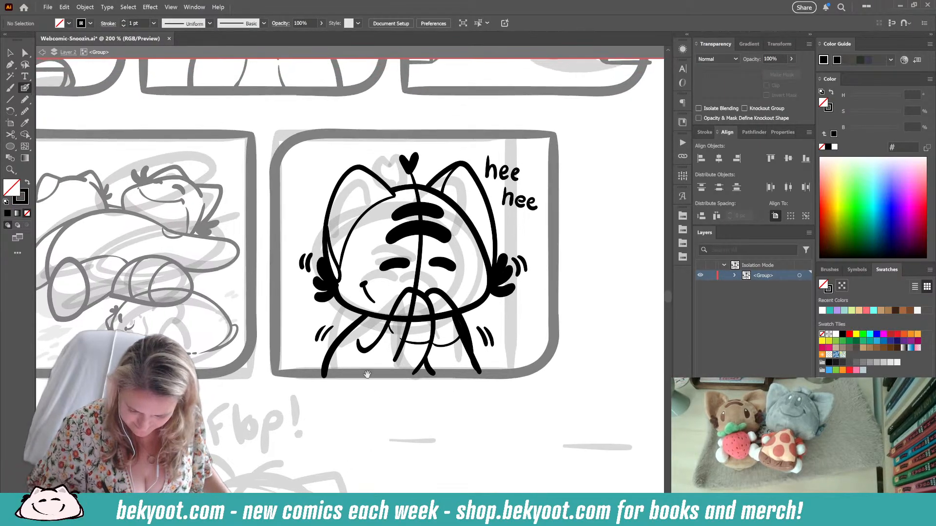
pyautogui.moveTo(291, 199); pyautogui.dragTo(301, 202)
pyautogui.hotkey('ctrl', 'z')
pyautogui.hotkey('ctrl', 'z')
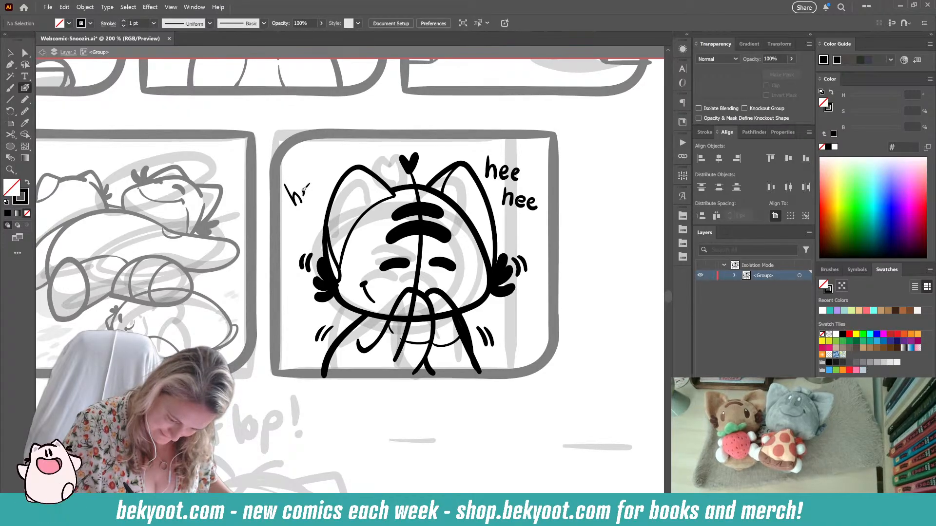
pyautogui.hotkey('ctrl', 'z')
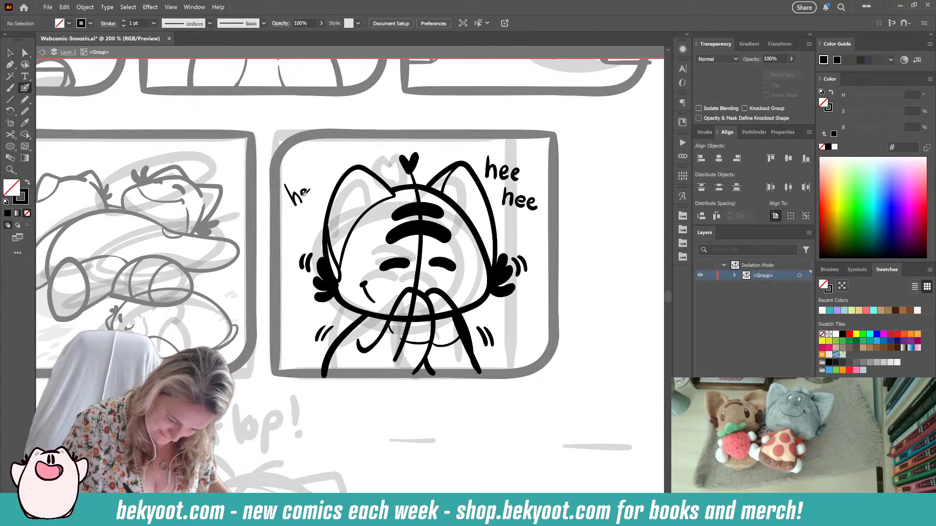
pyautogui.moveTo(317, 191); pyautogui.dragTo(301, 232)
pyautogui.moveTo(300, 228)
pyautogui.mouseDown()
pyautogui.moveTo(323, 207)
pyautogui.moveTo(324, 219)
pyautogui.mouseUp()
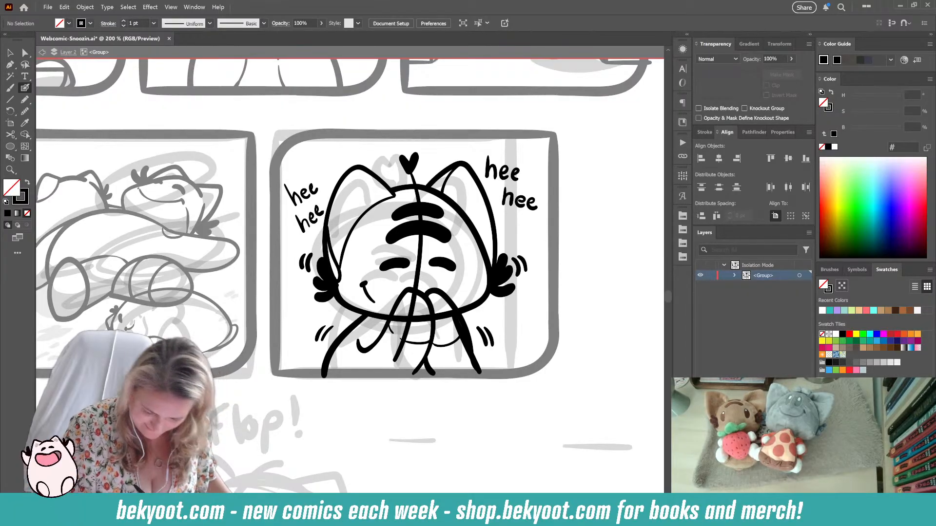
# - Hand-letter "heh" above the left ear and group the letters of "heh" and of the left "hee hee"
pyautogui.moveTo(314, 155)
pyautogui.mouseDown()
pyautogui.moveTo(318, 167)
pyautogui.moveTo(343, 163)
pyautogui.mouseUp()
pyautogui.hotkey('ctrl', 'g')
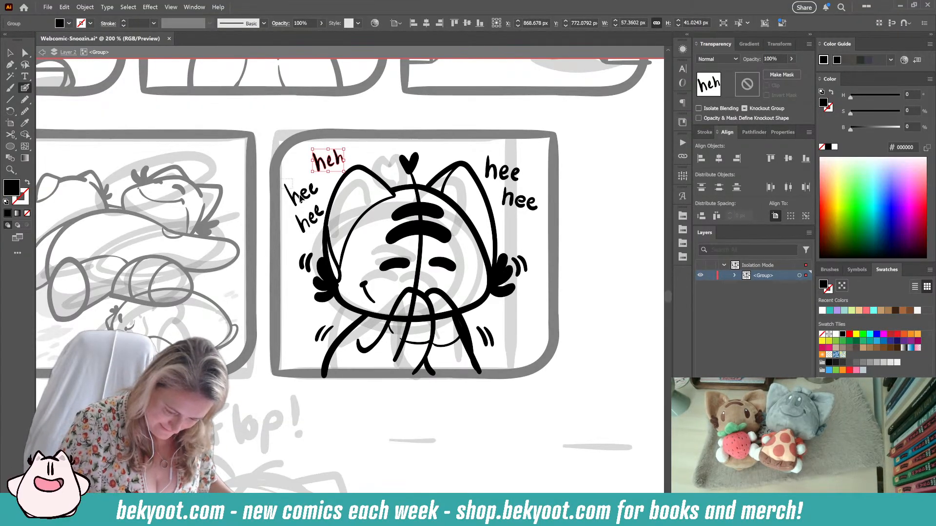
pyautogui.moveTo(318, 226); pyautogui.dragTo(323, 232)
pyautogui.hotkey('ctrl', 'g')
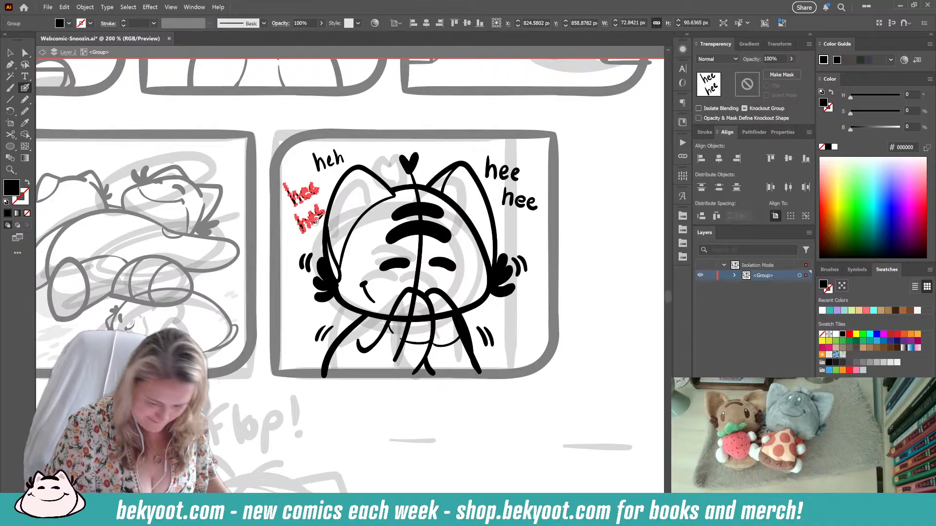
pyautogui.keyDown('ctrl'); pyautogui.click(409, 398); pyautogui.keyUp('ctrl')
# - Delete the long vertical centre line running from the heart through the cat's face
pyautogui.moveTo(395, 397); pyautogui.dragTo(373, 380)
pyautogui.keyDown('ctrl'); pyautogui.click(398, 251); pyautogui.keyUp('ctrl')
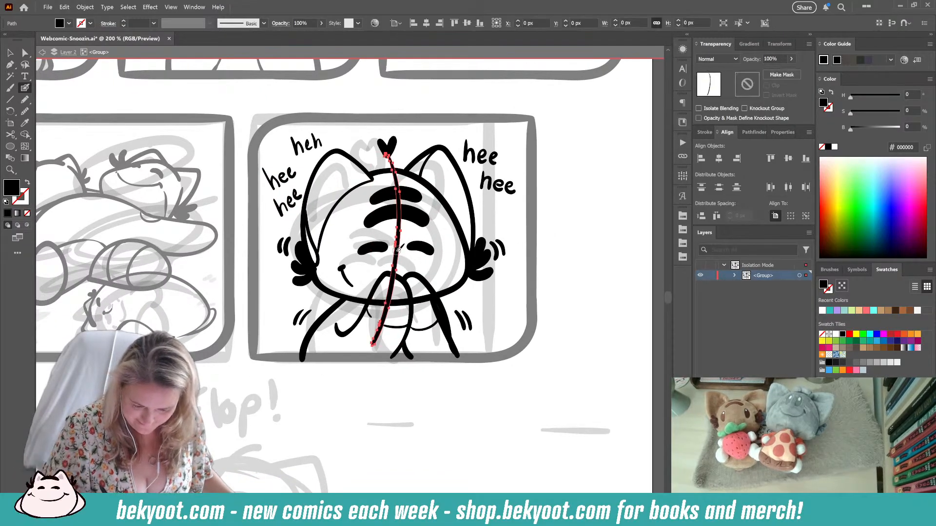
pyautogui.press('Delete')
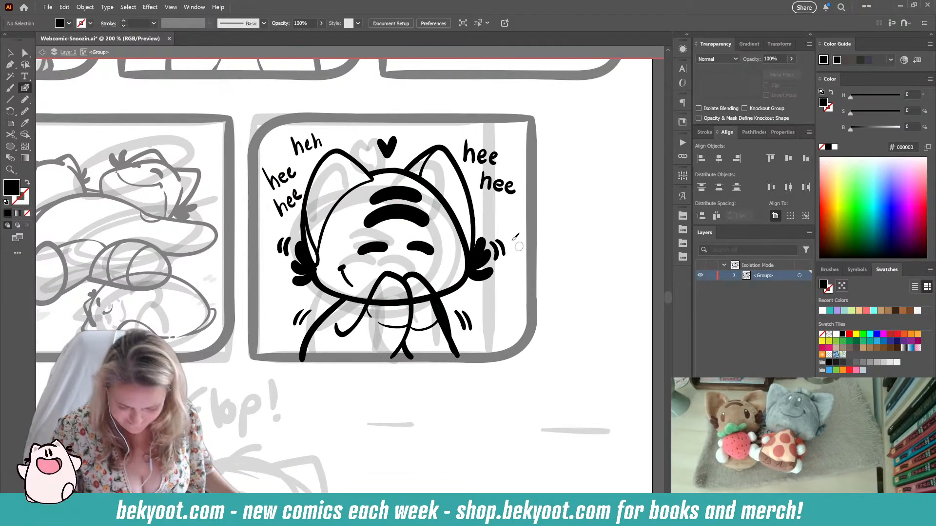
# - Erase the chin outline where it crosses the paws and the upper end of the right body line overlapping the paw
pyautogui.keyDown('ctrl'); pyautogui.click(384, 300); pyautogui.keyUp('ctrl')
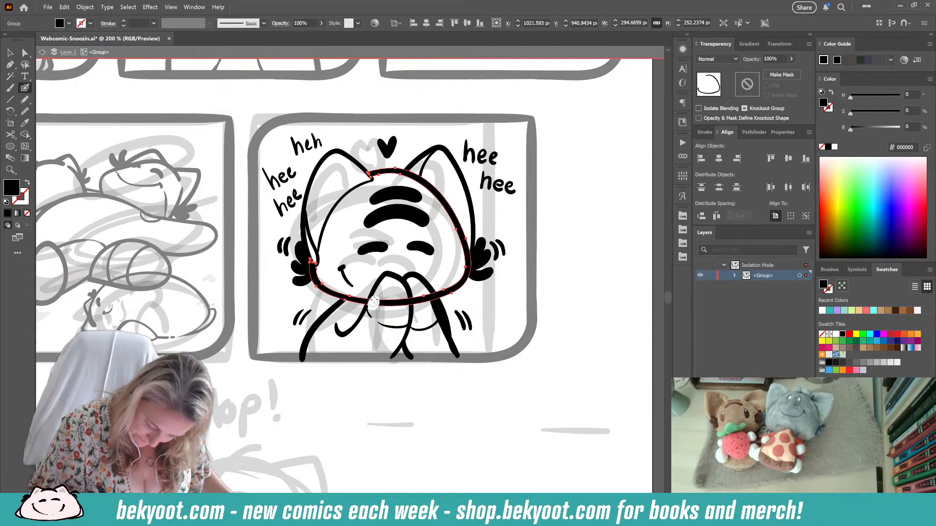
pyautogui.moveTo(373, 303); pyautogui.dragTo(433, 297)
pyautogui.keyDown('ctrl'); pyautogui.click(452, 355); pyautogui.keyUp('ctrl')
pyautogui.keyDown('ctrl'); pyautogui.click(429, 309); pyautogui.keyUp('ctrl')
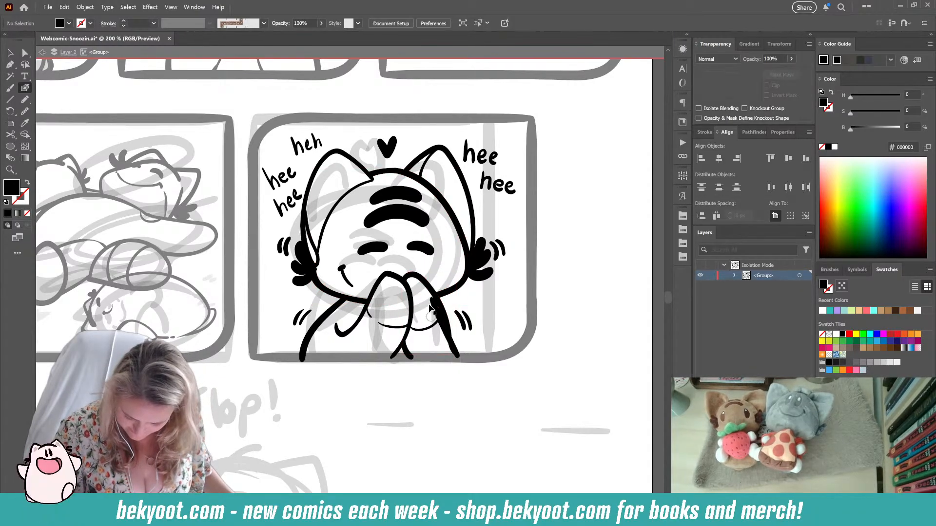
pyautogui.keyDown('ctrl'); pyautogui.click(431, 306); pyautogui.keyUp('ctrl')
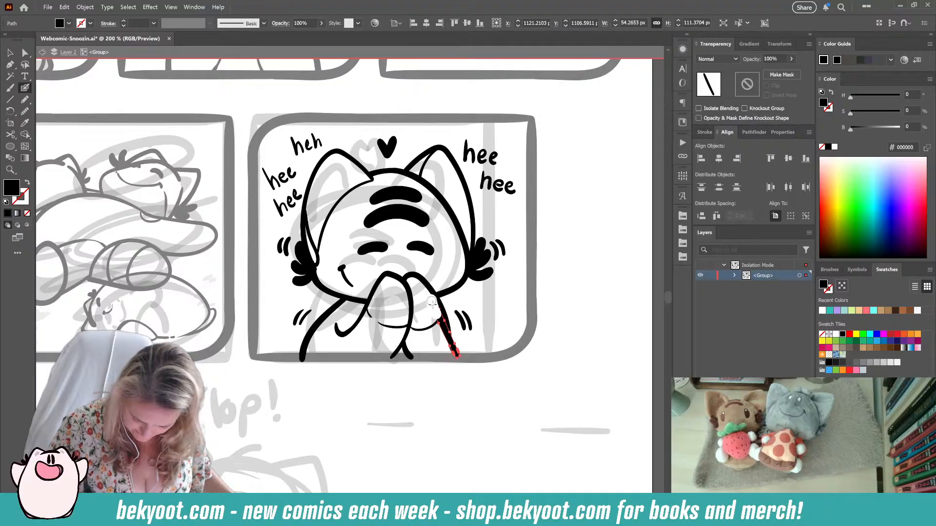
pyautogui.moveTo(431, 302)
pyautogui.mouseDown()
pyautogui.moveTo(446, 355)
pyautogui.moveTo(489, 361)
pyautogui.mouseUp()
pyautogui.keyDown('ctrl'); pyautogui.click(425, 396); pyautogui.keyUp('ctrl')
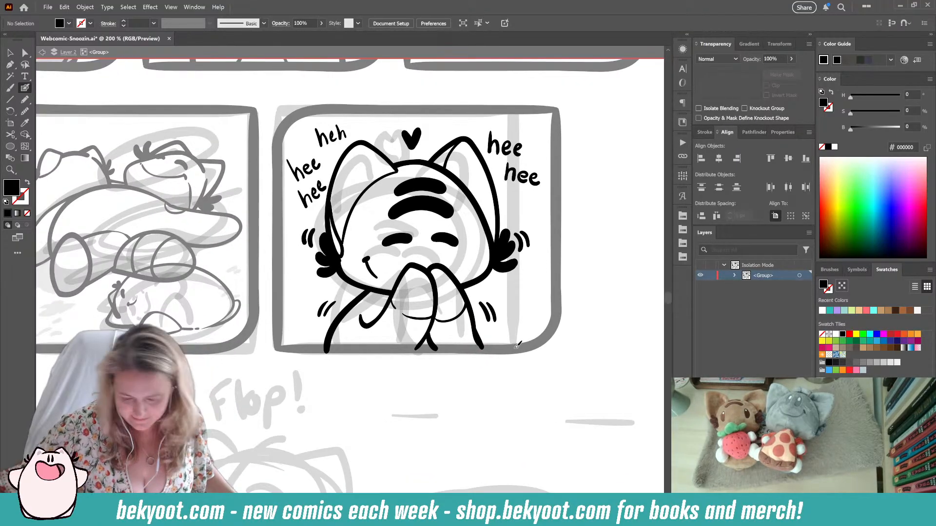
# - Shade both ears and the small area under the chin beside the left paw with black Pencil shapes at 30% opacity
pyautogui.scroll(-2, 431, 287)
pyautogui.click(24, 100)
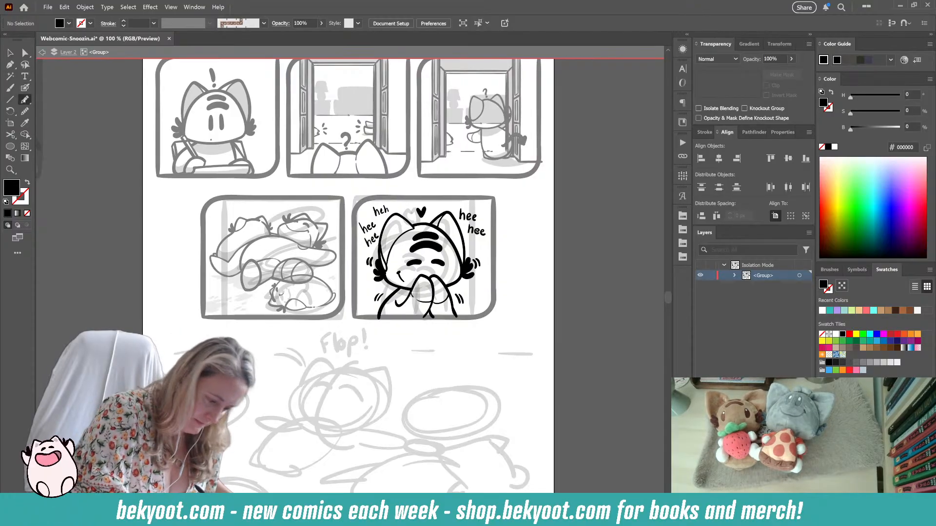
pyautogui.click(775, 59)
pyautogui.write('3')
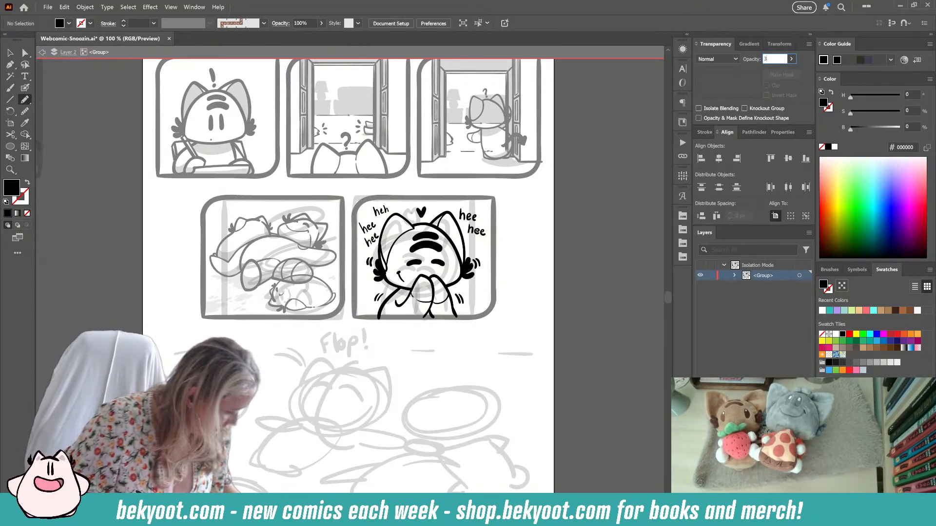
pyautogui.write('0')
pyautogui.press('Return')
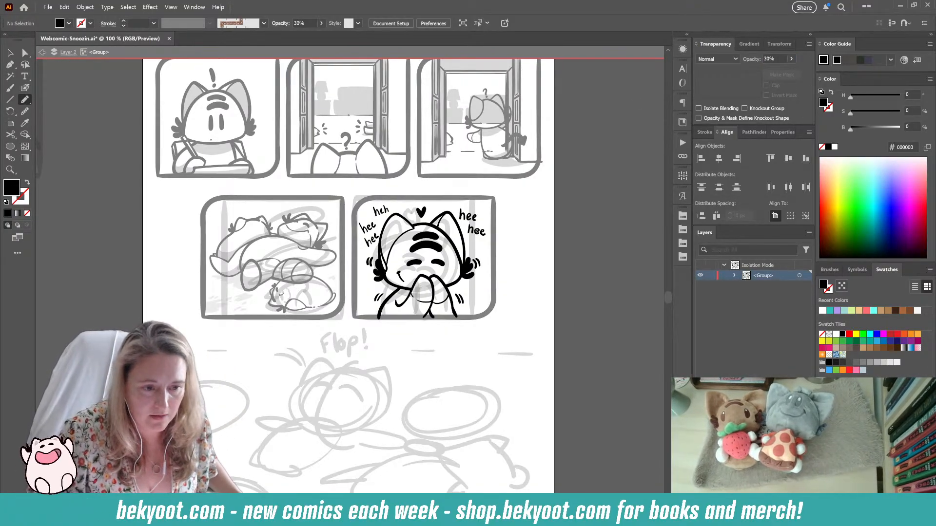
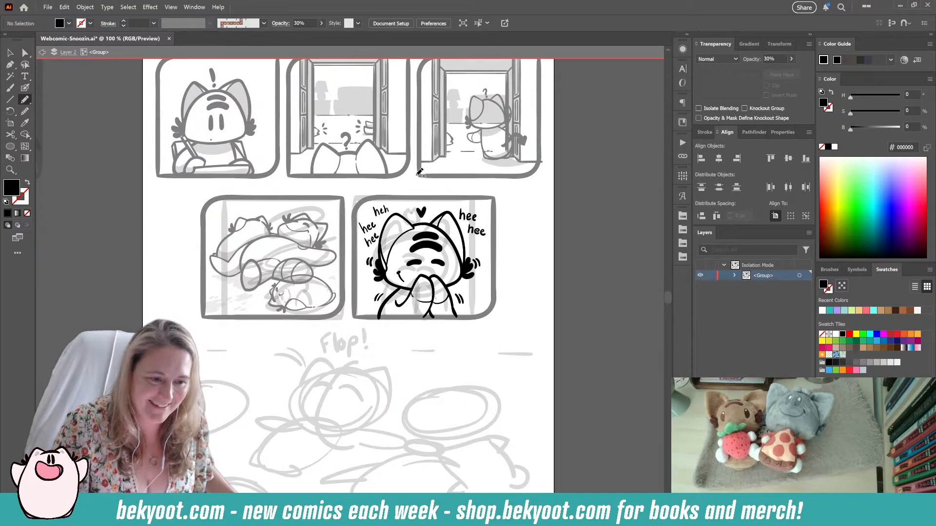
pyautogui.moveTo(439, 224); pyautogui.dragTo(446, 213)
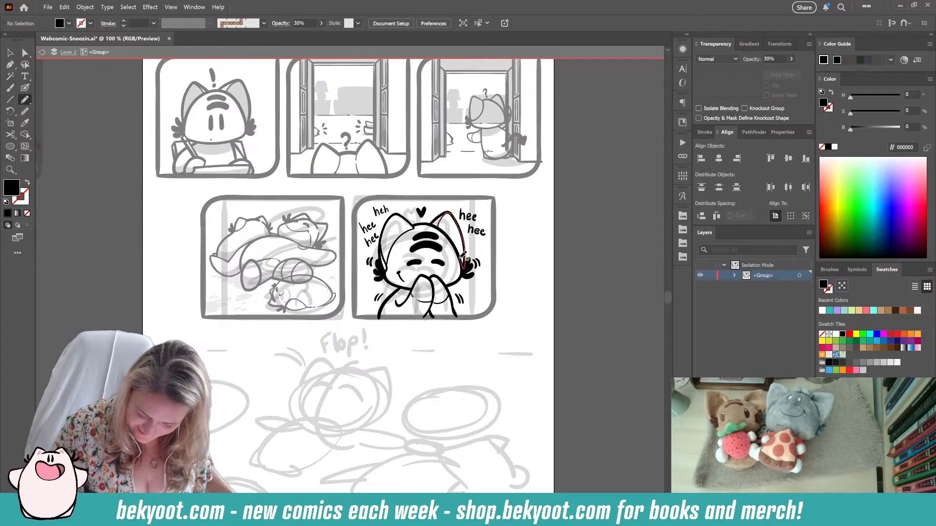
pyautogui.moveTo(451, 233); pyautogui.dragTo(442, 227)
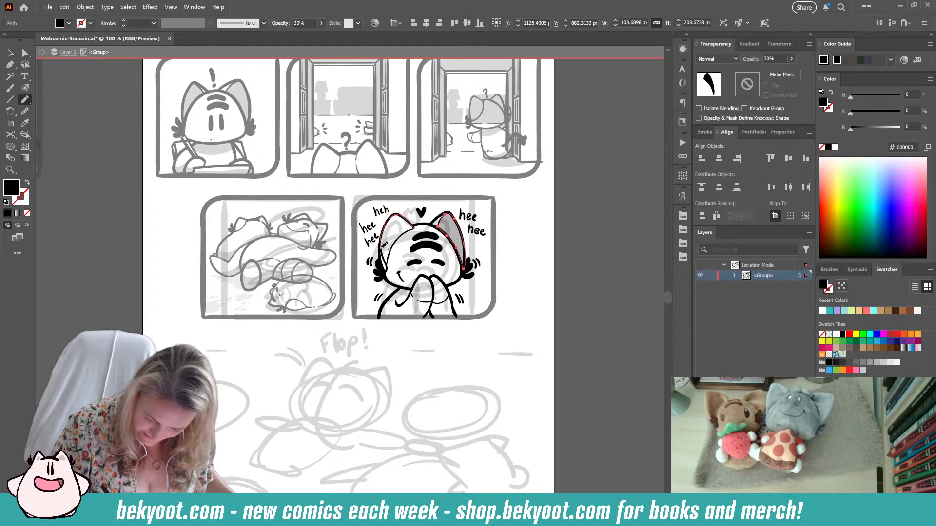
pyautogui.moveTo(407, 232); pyautogui.dragTo(414, 228)
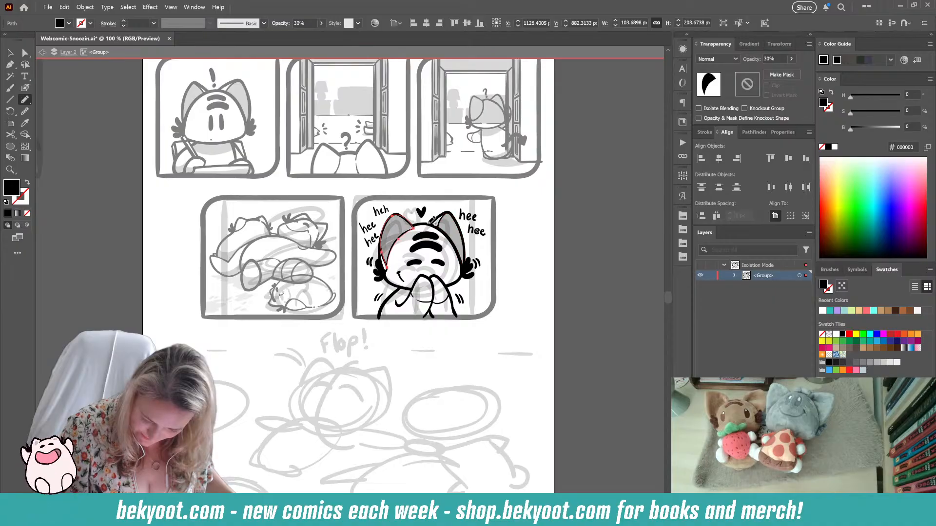
pyautogui.keyDown('ctrl'); pyautogui.click(395, 343); pyautogui.keyUp('ctrl')
pyautogui.moveTo(401, 289)
pyautogui.mouseDown()
pyautogui.moveTo(393, 301)
pyautogui.moveTo(406, 298)
pyautogui.moveTo(397, 300)
pyautogui.moveTo(400, 290)
pyautogui.mouseUp()
pyautogui.keyDown('ctrl'); pyautogui.click(398, 319); pyautogui.keyUp('ctrl')
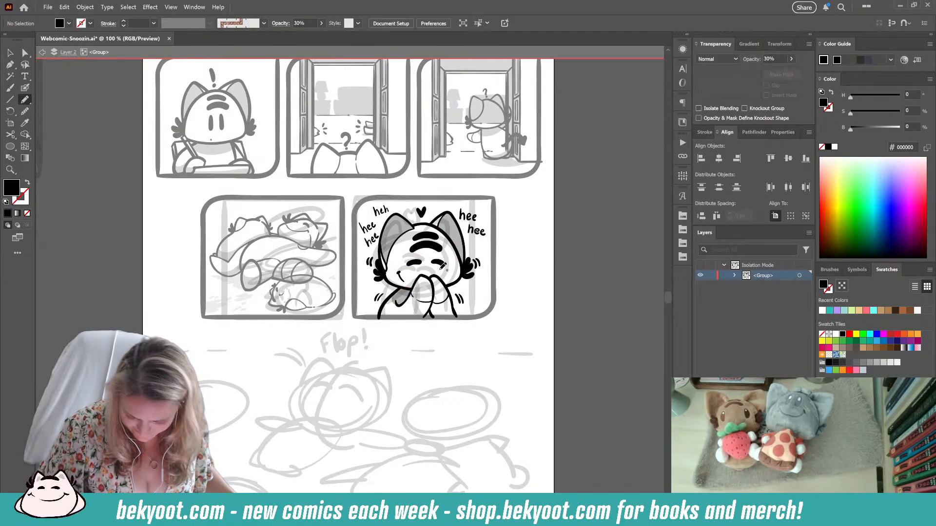
# - Exit the group's isolation and move the rough sketches of the fourth and fifth panels off the artboard, below the other discarded roughs
pyautogui.moveTo(416, 341); pyautogui.dragTo(395, 331)
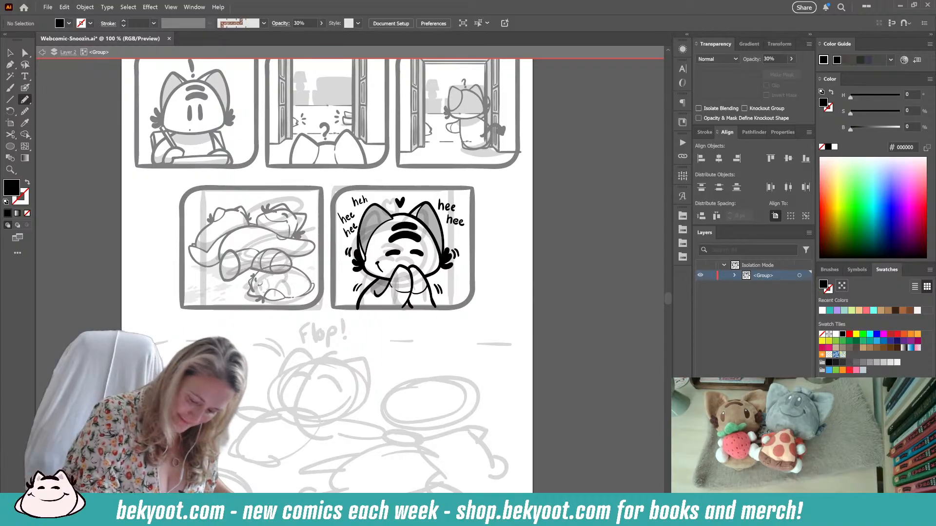
pyautogui.press('v')
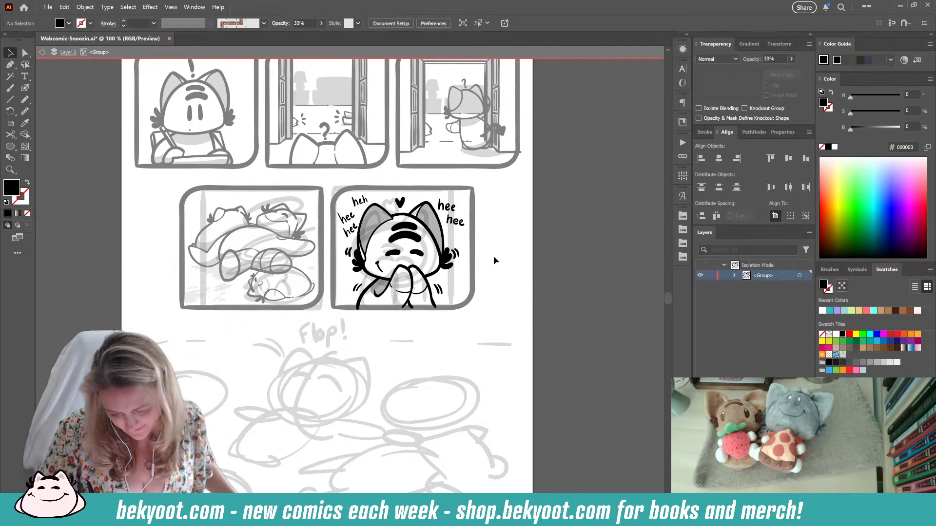
pyautogui.doubleClick(493, 256)
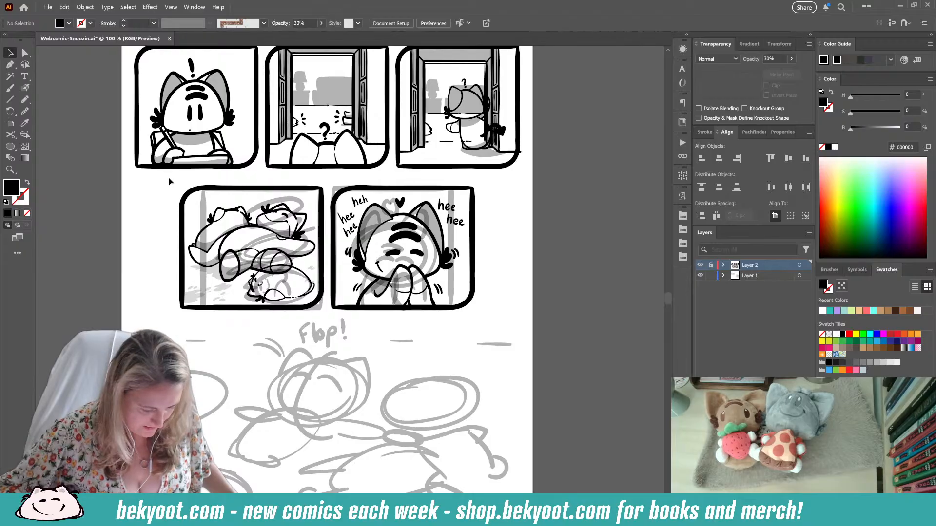
pyautogui.moveTo(167, 174); pyautogui.dragTo(478, 319)
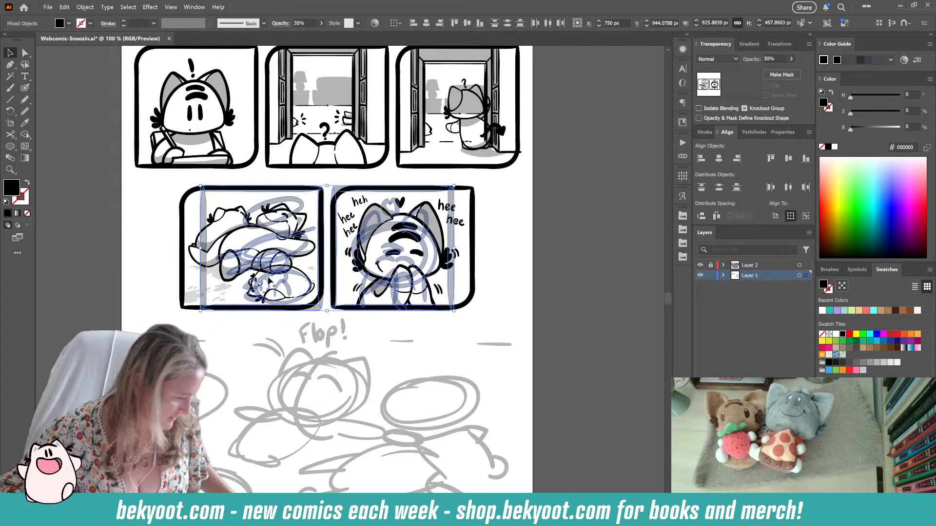
pyautogui.hotkey('ctrl', '-')
pyautogui.hotkey('ctrl', '-')
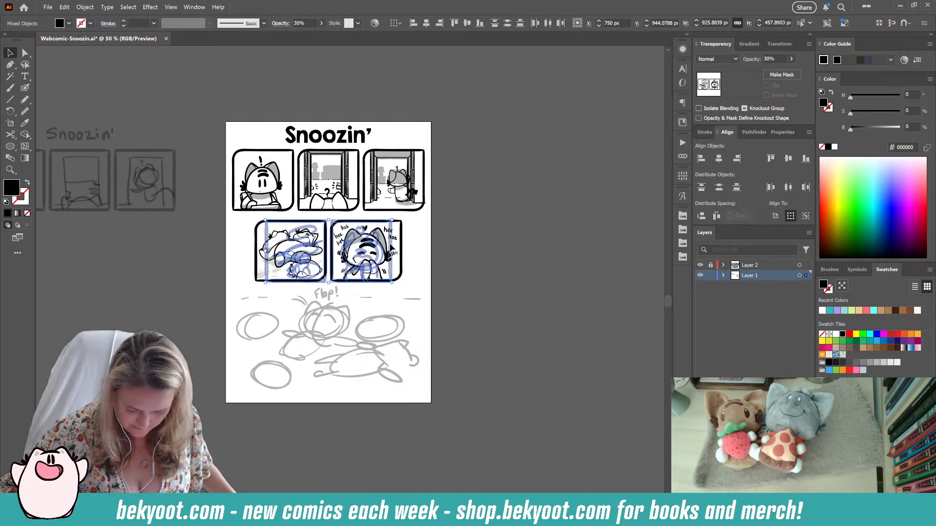
pyautogui.moveTo(390, 248); pyautogui.dragTo(150, 249)
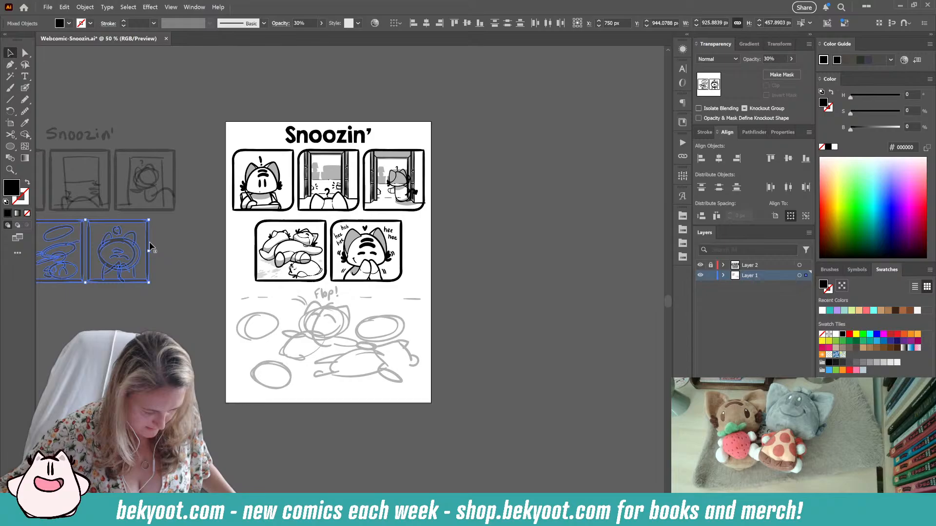
pyautogui.click(464, 278)
# - Lock Layer 1, unlock and activate Layer 2, and save the file
pyautogui.scroll(2, 380, 294)
pyautogui.moveTo(292, 294); pyautogui.dragTo(338, 240)
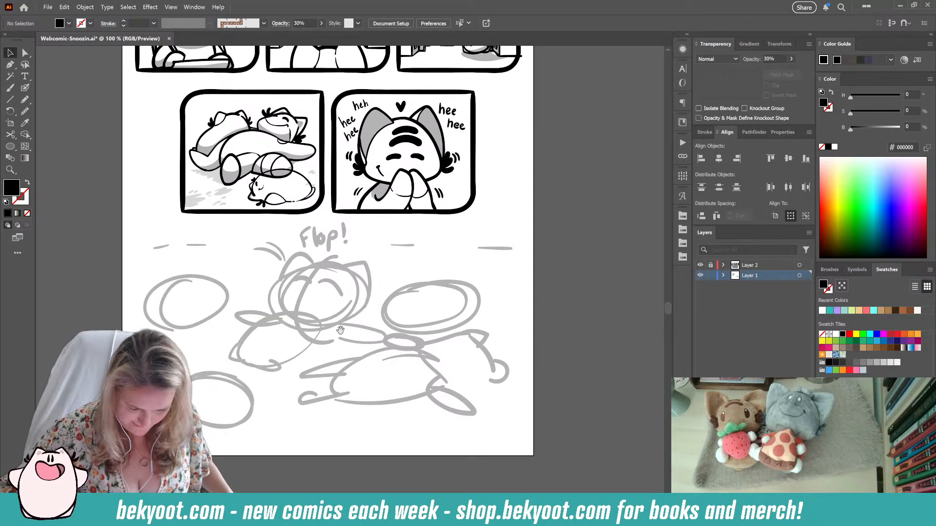
pyautogui.moveTo(341, 330); pyautogui.dragTo(353, 299)
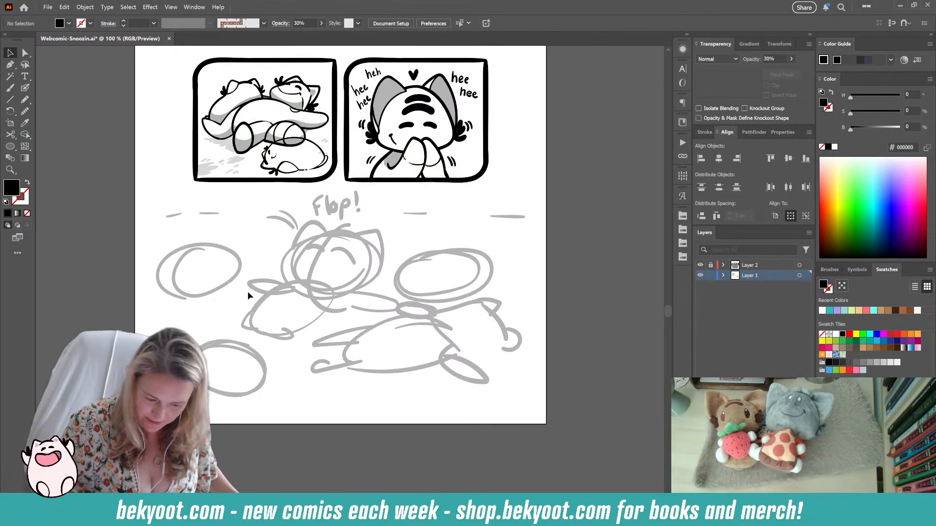
pyautogui.click(710, 277)
pyautogui.click(749, 267)
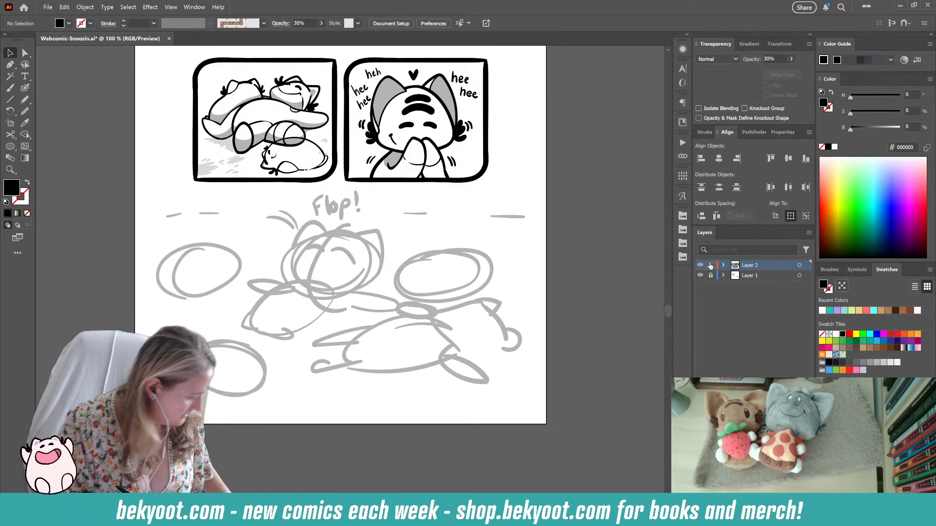
pyautogui.hotkey('ctrl', 's')
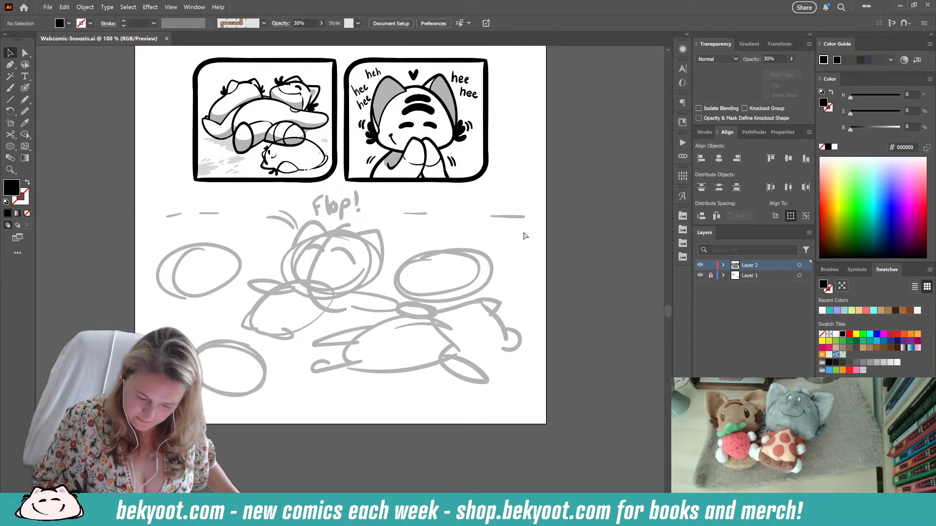
pyautogui.moveTo(324, 393); pyautogui.dragTo(351, 362)
pyautogui.click(25, 88)
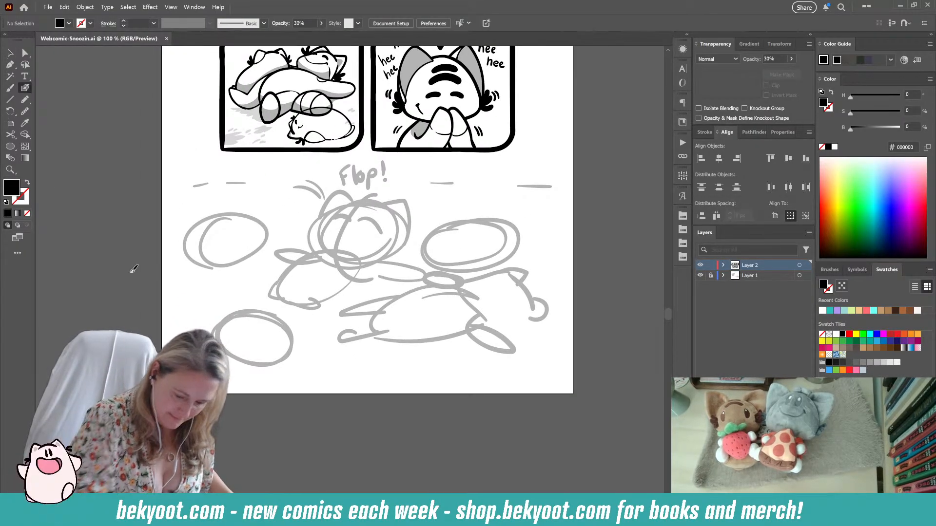
pyautogui.moveTo(312, 340); pyautogui.dragTo(343, 358)
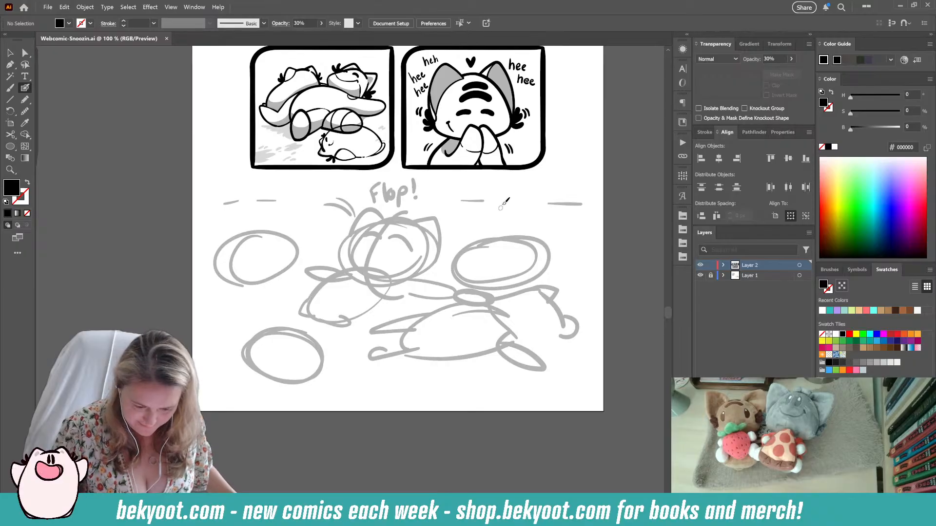
pyautogui.moveTo(476, 217); pyautogui.dragTo(414, 318)
pyautogui.moveTo(532, 180); pyautogui.dragTo(497, 229)
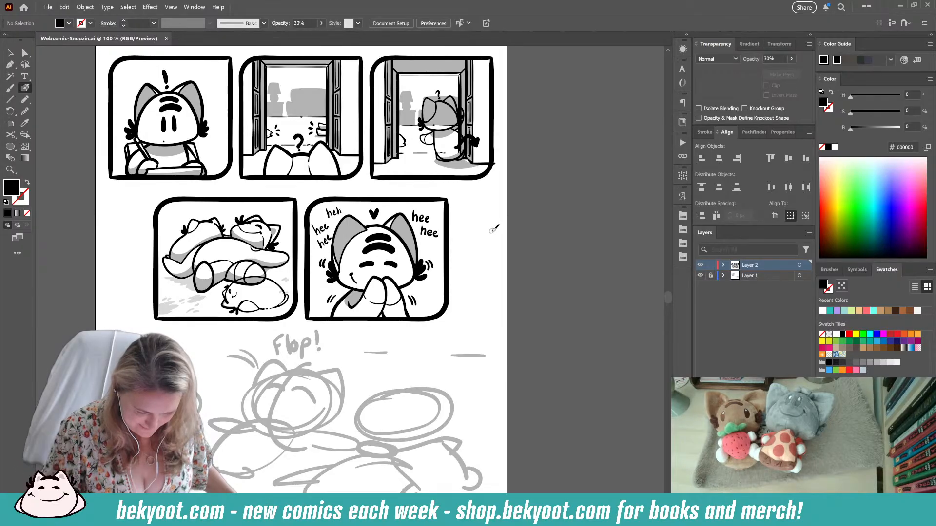
pyautogui.scroll(-5, 494, 228)
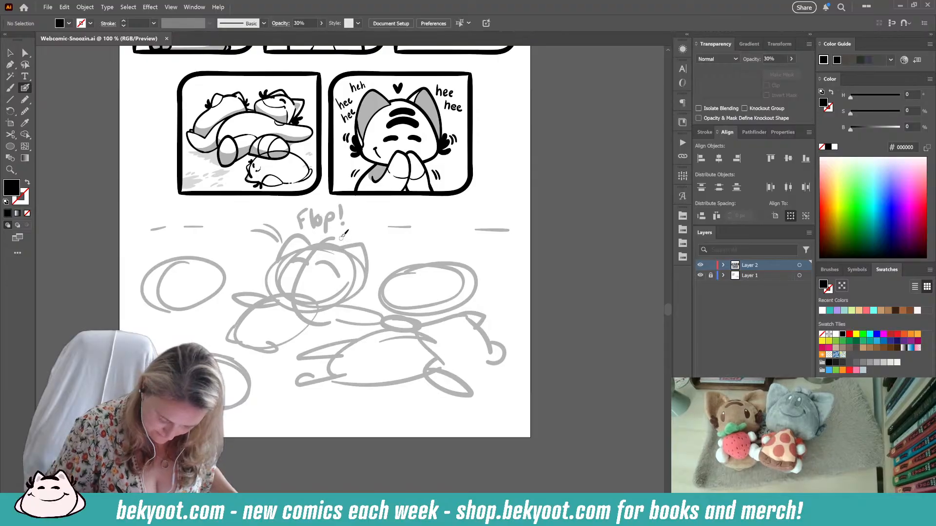
pyautogui.press('Return')
pyautogui.press('Return')
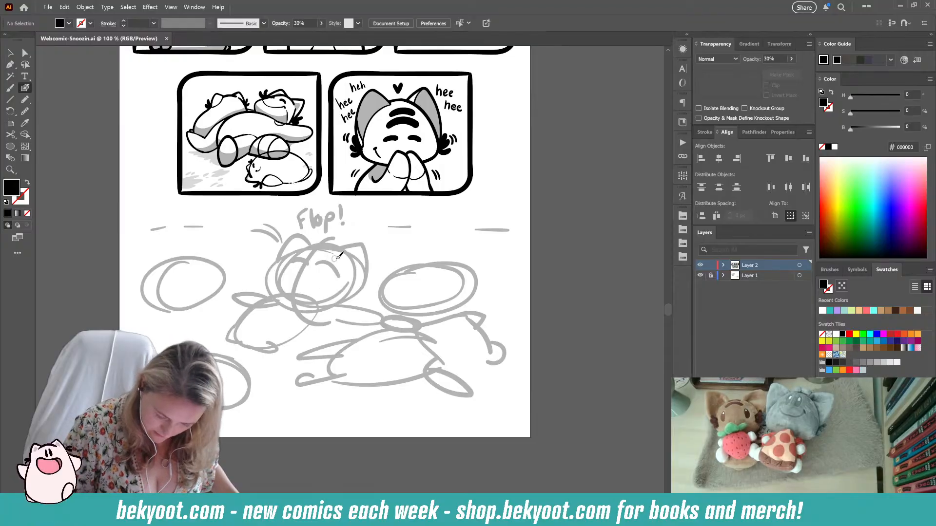
pyautogui.moveTo(244, 215); pyautogui.dragTo(281, 242)
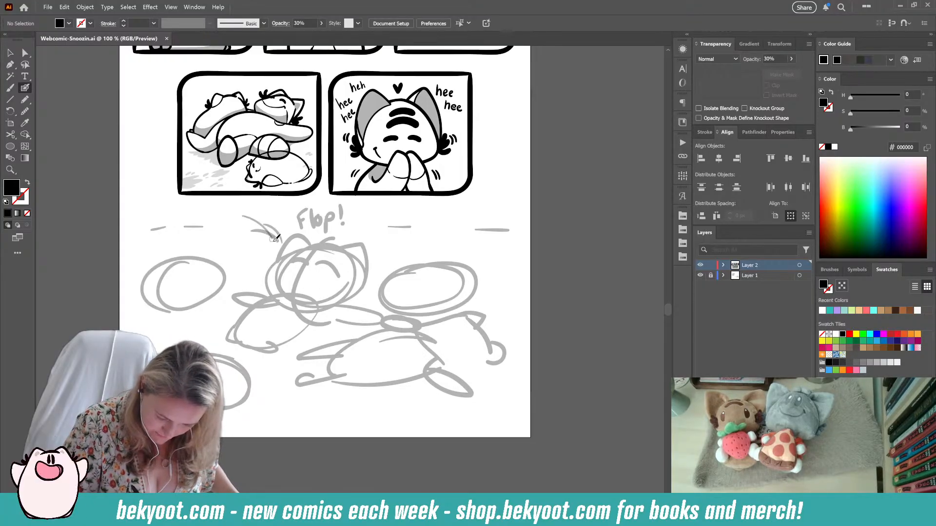
pyautogui.hotkey('shift', 'x')
pyautogui.hotkey('ctrl', 'z')
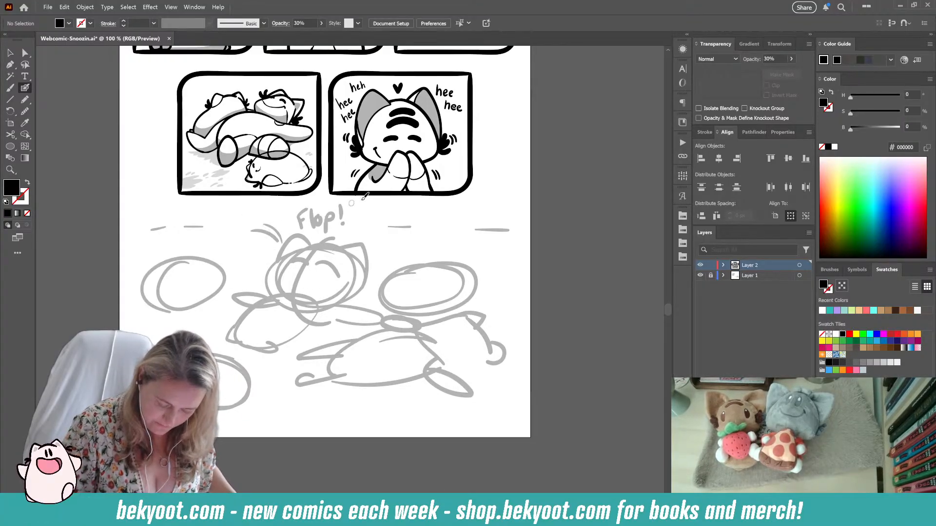
# - Reset the drawing opacity to 100% by picking up the appearance of the fifth panel's frame, then clear the selection
pyautogui.keyDown('ctrl'); pyautogui.click(347, 194); pyautogui.keyUp('ctrl')
pyautogui.keyDown('ctrl'); pyautogui.click(374, 206); pyautogui.keyUp('ctrl')
pyautogui.moveTo(494, 221); pyautogui.dragTo(487, 310)
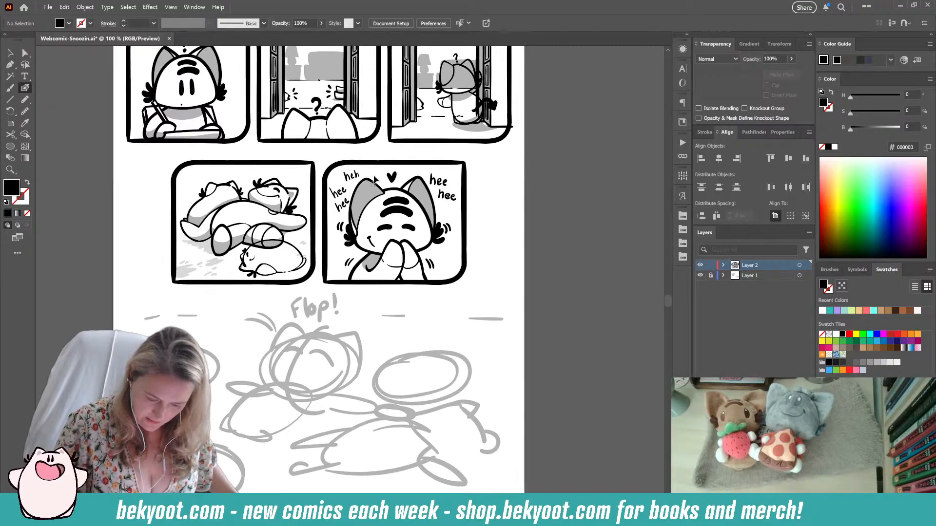
# - Ungroup the frames of the fourth and fifth panels and group the fifth panel's artwork with its own frame
pyautogui.keyDown('ctrl'); pyautogui.click(325, 169); pyautogui.keyUp('ctrl')
pyautogui.keyDown('ctrl'); pyautogui.keyDown('shift'); pyautogui.click(312, 170); pyautogui.keyUp('shift'); pyautogui.keyUp('ctrl')
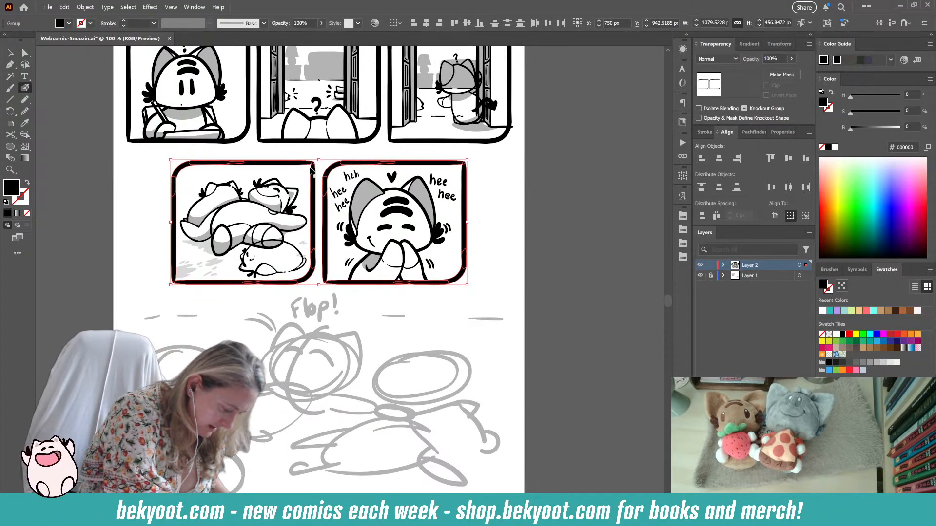
pyautogui.click(505, 220)
pyautogui.moveTo(491, 189); pyautogui.dragTo(432, 215)
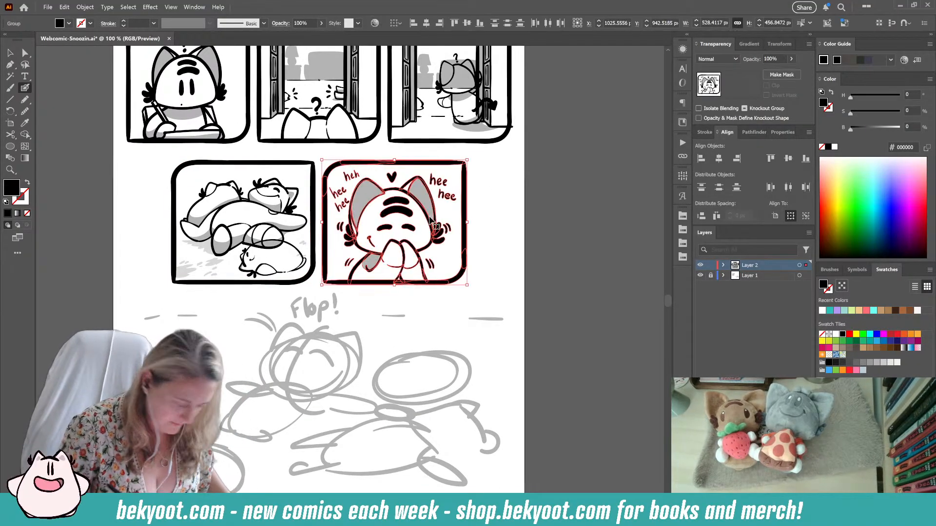
pyautogui.moveTo(174, 205); pyautogui.dragTo(209, 235)
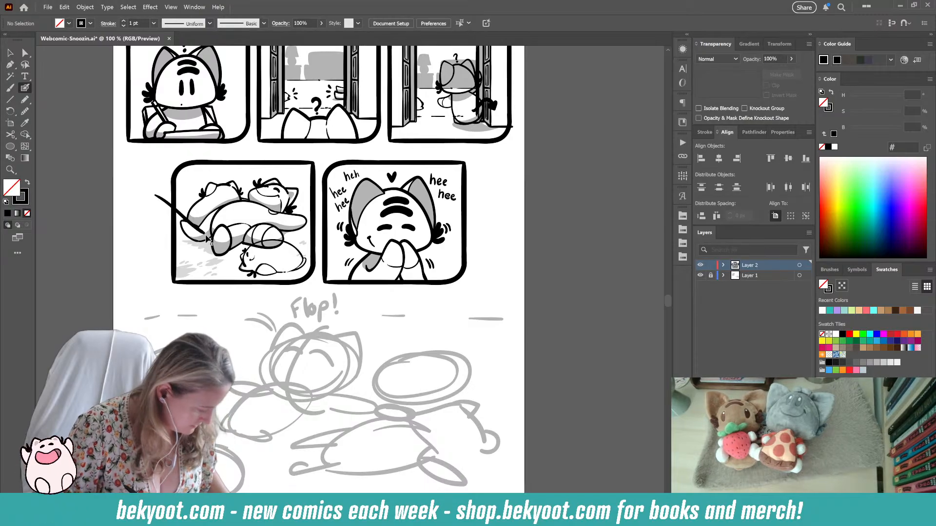
pyautogui.hotkey('ctrl', 'z')
# - Group the fourth panel's sleeping-cats artwork together with its frame
pyautogui.click(10, 53)
pyautogui.click(104, 224)
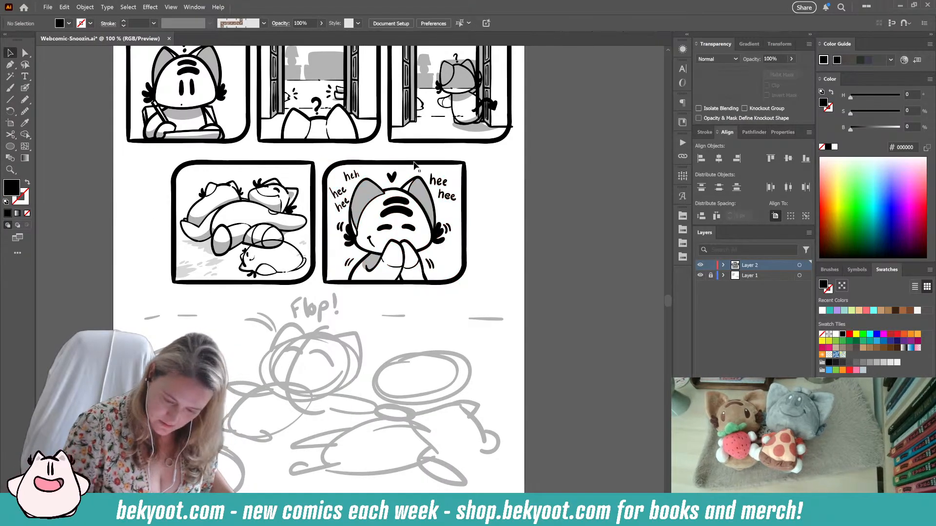
pyautogui.click(412, 166)
pyautogui.click(185, 217)
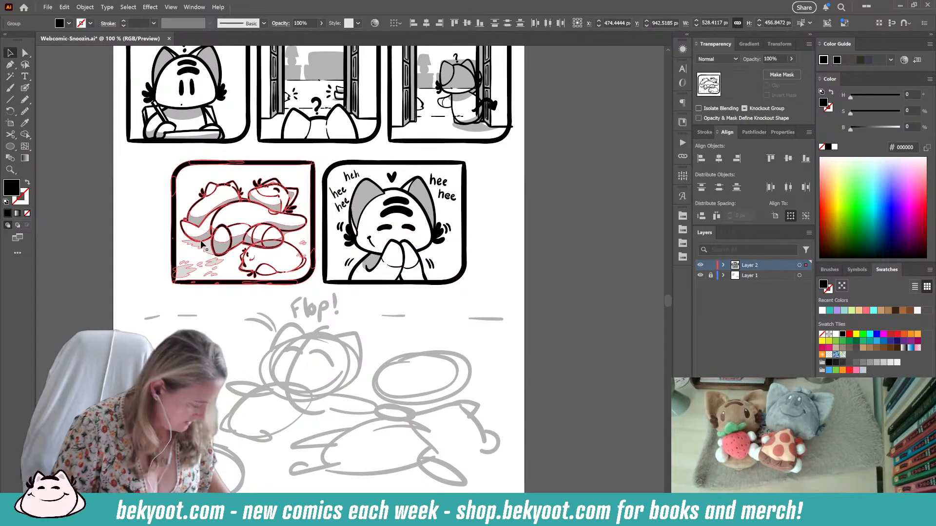
# - Ungroup the three panel frames in the comic's top row
pyautogui.scroll(4, 513, 166)
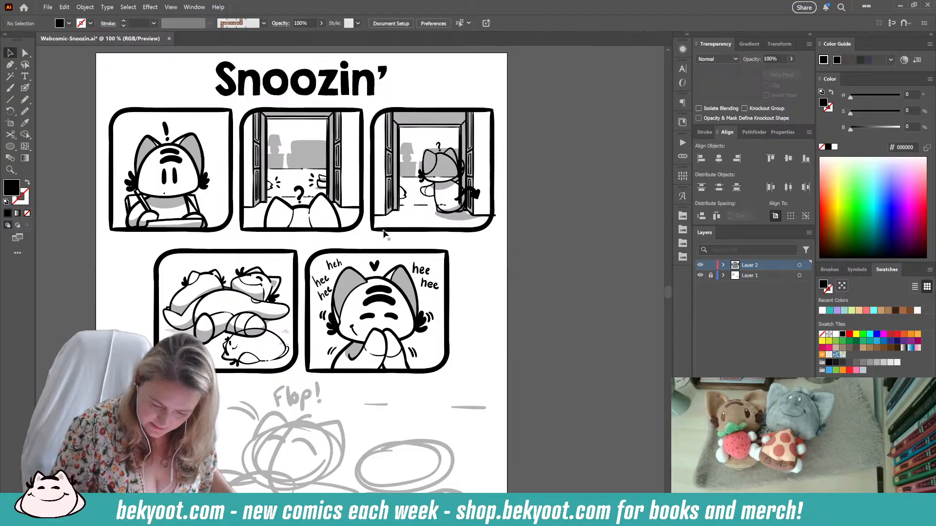
pyautogui.click(429, 168)
pyautogui.keyDown('shift'); pyautogui.click(245, 167); pyautogui.keyUp('shift')
pyautogui.keyDown('shift'); pyautogui.click(230, 166); pyautogui.keyUp('shift')
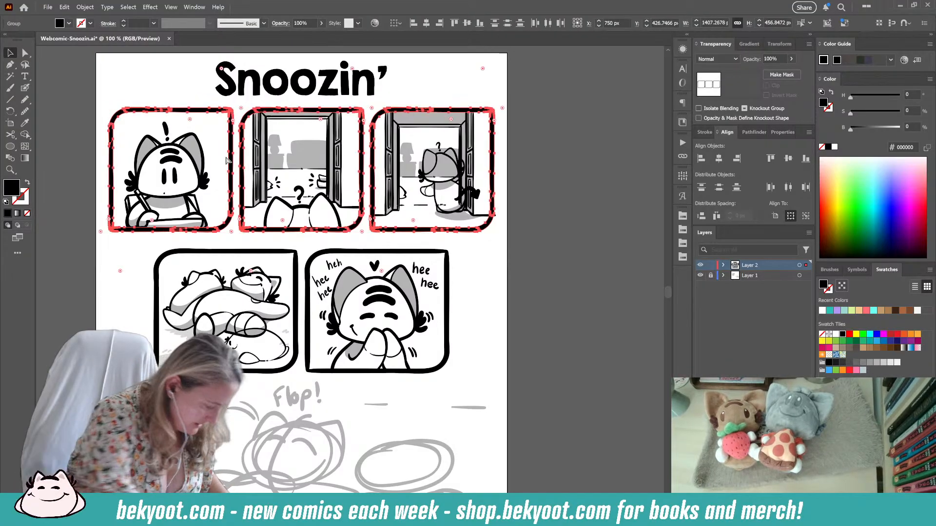
pyautogui.click(92, 279)
# - Group each of the three top-row panels separately with its own frame, and activate the Blob Brush for the "Flop!" scene
pyautogui.moveTo(90, 160); pyautogui.dragTo(151, 197)
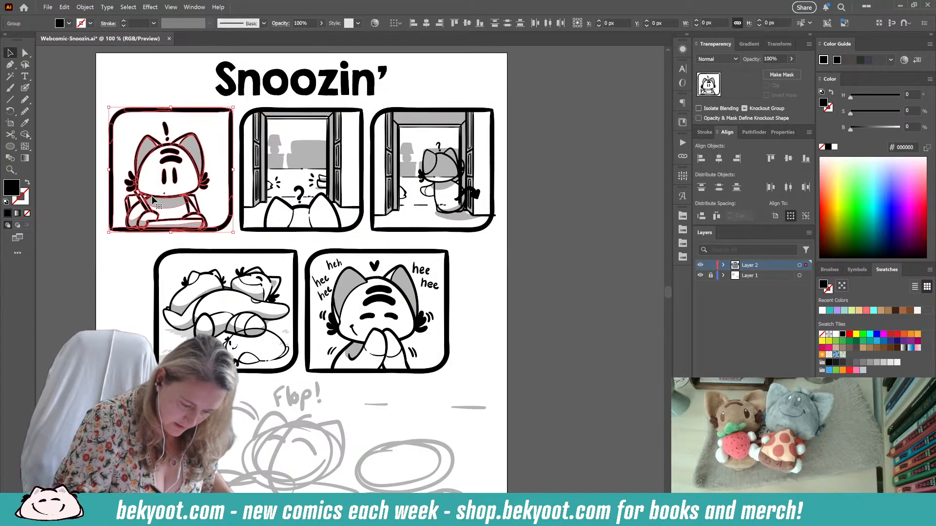
pyautogui.hotkey('ctrl', 'g')
pyautogui.moveTo(498, 193); pyautogui.dragTo(426, 182)
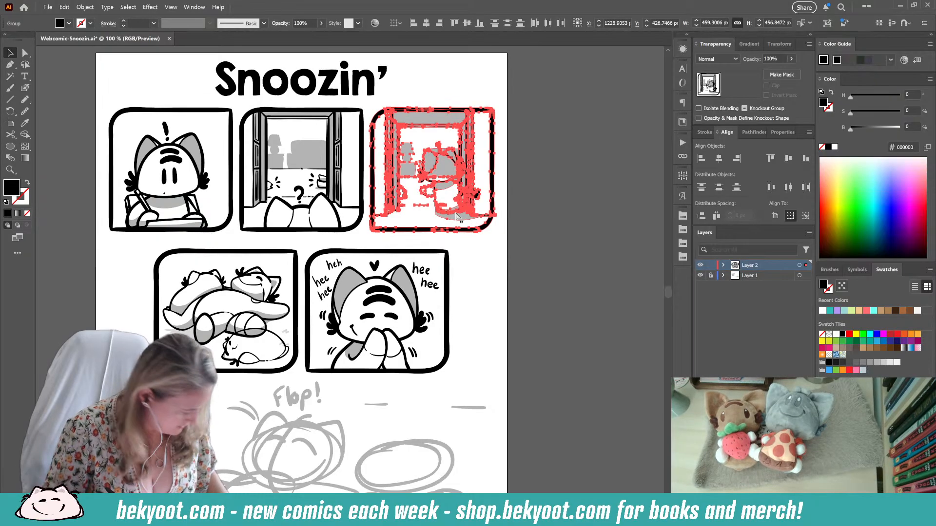
pyautogui.hotkey('ctrl', 'g')
pyautogui.moveTo(322, 210); pyautogui.dragTo(341, 168)
pyautogui.hotkey('ctrl', 'g')
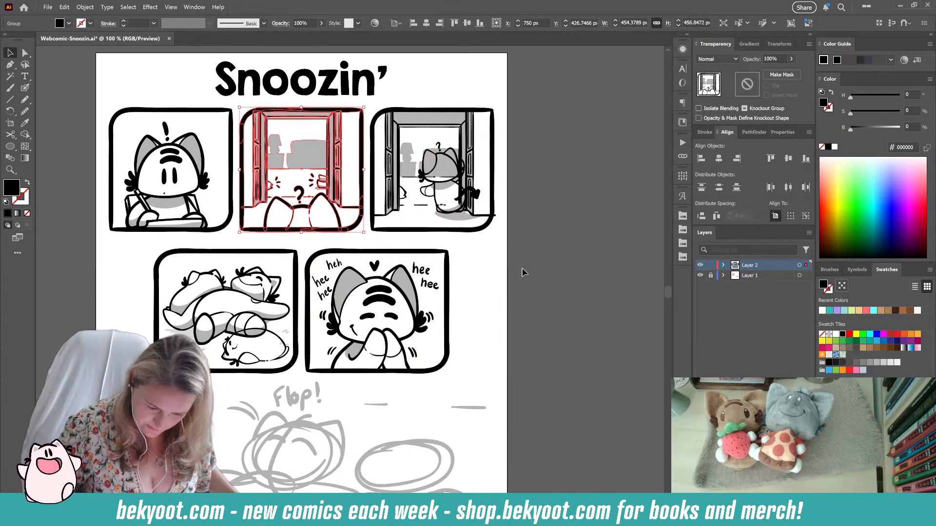
pyautogui.click(524, 271)
pyautogui.moveTo(463, 327); pyautogui.dragTo(460, 135)
pyautogui.hotkey('shift', 'b')
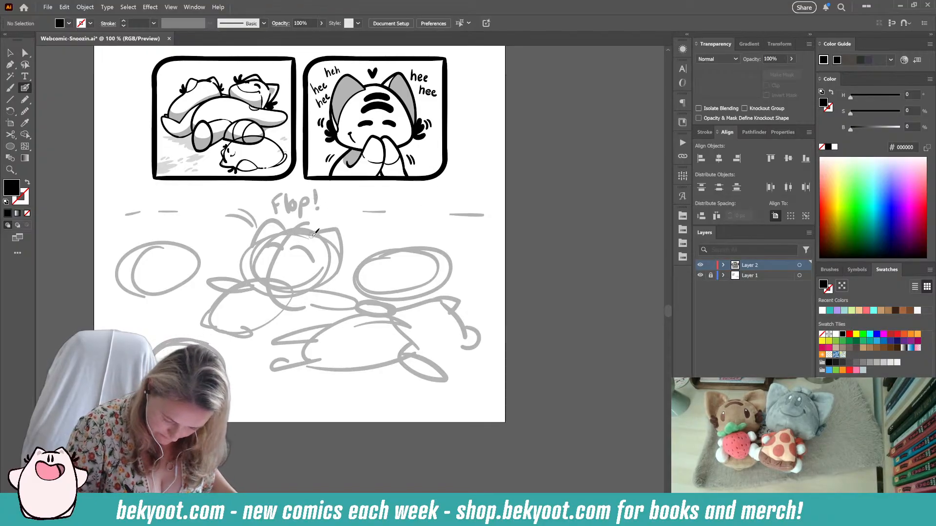
pyautogui.moveTo(246, 262); pyautogui.dragTo(244, 267)
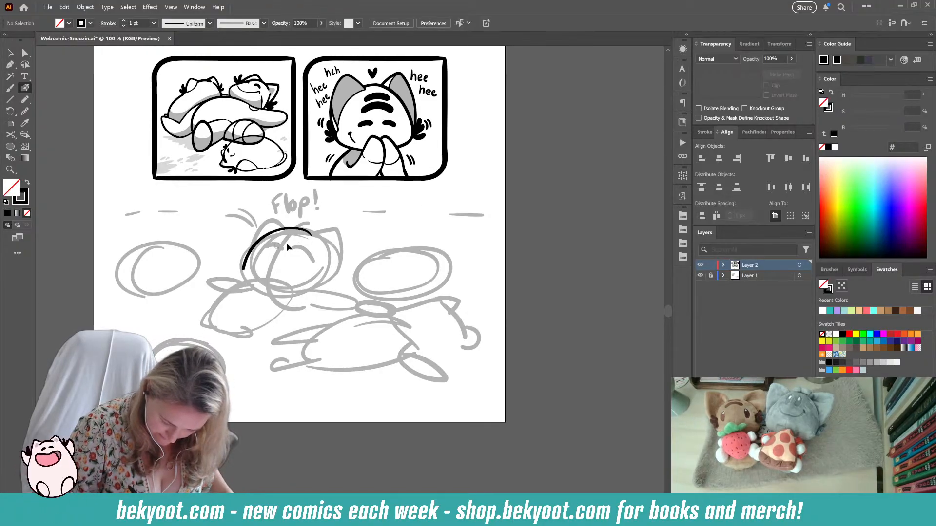
pyautogui.hotkey('ctrl', 'z')
pyautogui.moveTo(307, 236)
pyautogui.mouseDown()
pyautogui.moveTo(279, 230)
pyautogui.moveTo(246, 263)
pyautogui.moveTo(280, 282)
pyautogui.moveTo(310, 282)
pyautogui.mouseUp()
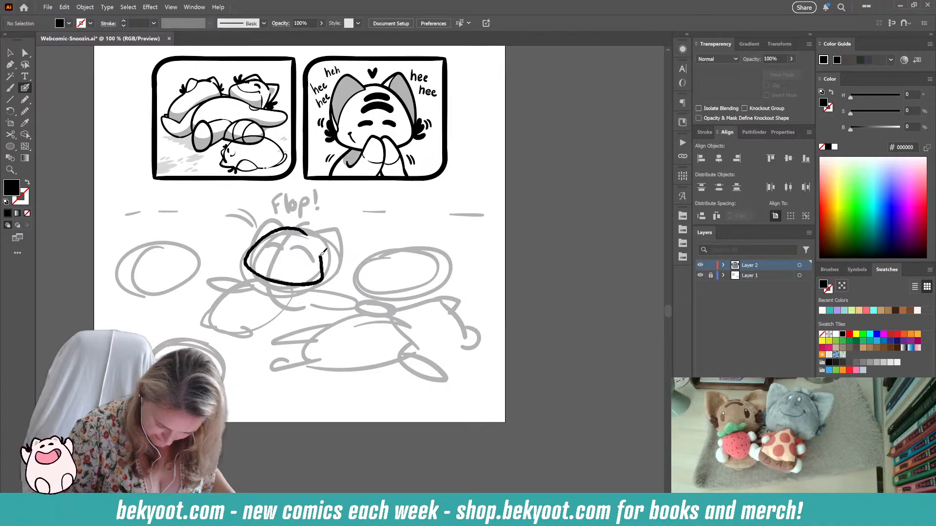
pyautogui.hotkey('shift', 'x')
pyautogui.moveTo(321, 286); pyautogui.dragTo(324, 281)
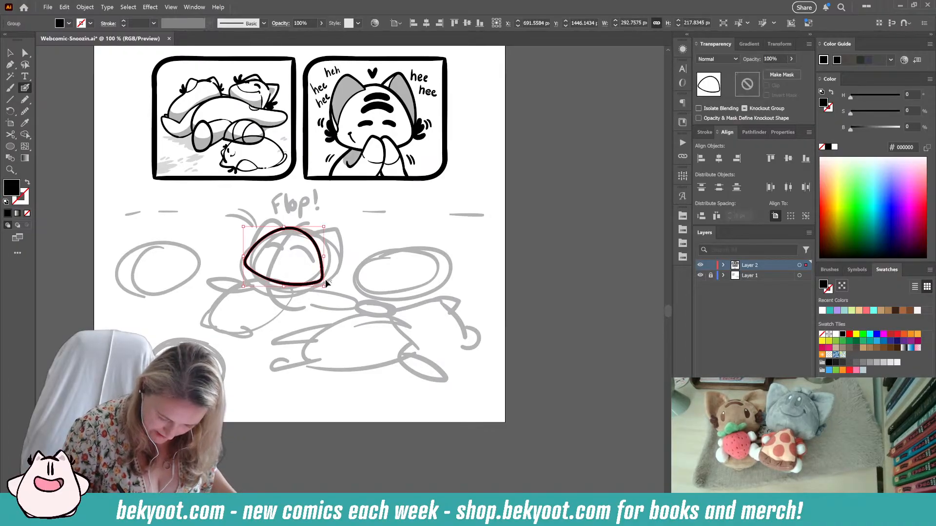
pyautogui.moveTo(317, 226); pyautogui.dragTo(334, 215)
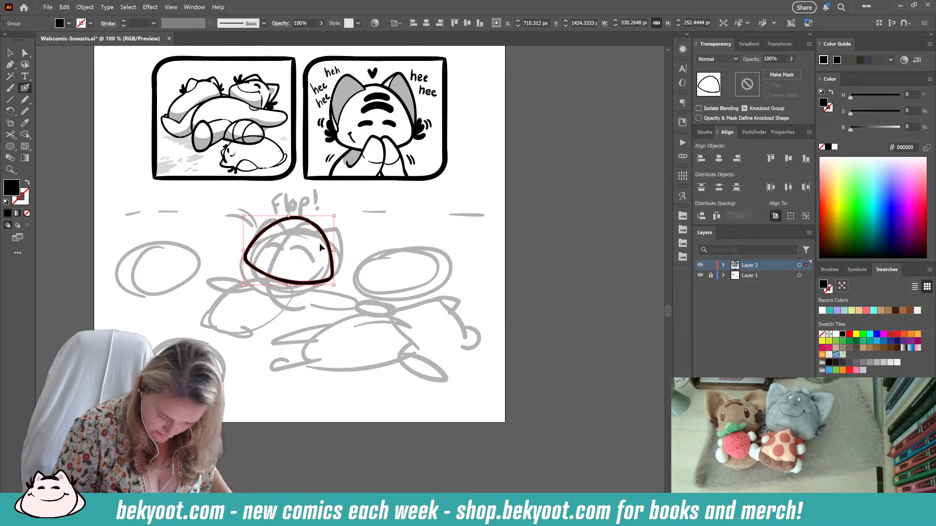
pyautogui.press('Delete')
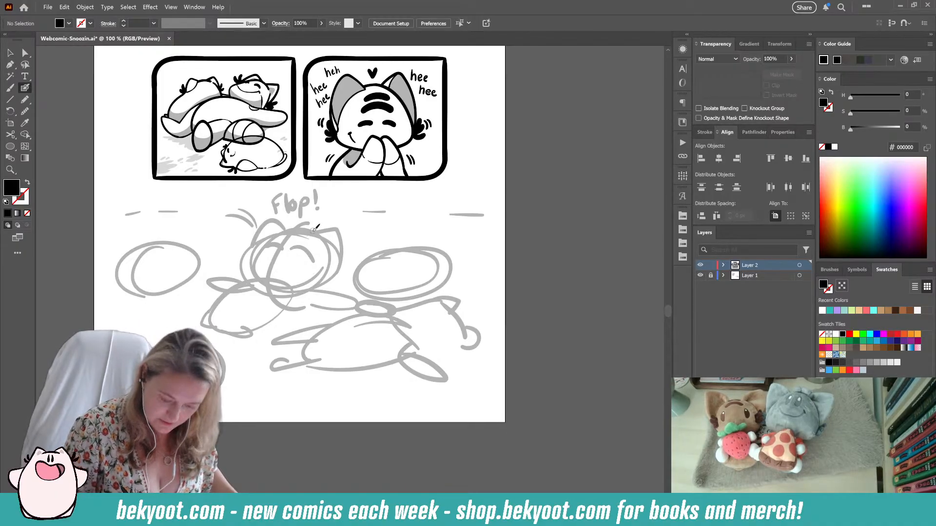
pyautogui.moveTo(317, 236); pyautogui.dragTo(276, 231)
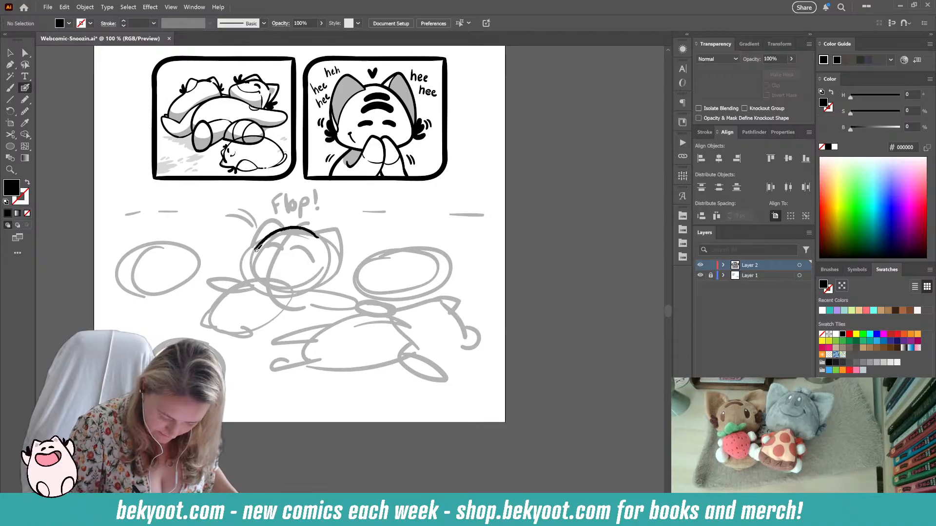
pyautogui.moveTo(252, 271); pyautogui.dragTo(252, 272)
pyautogui.hotkey('ctrl', 'z')
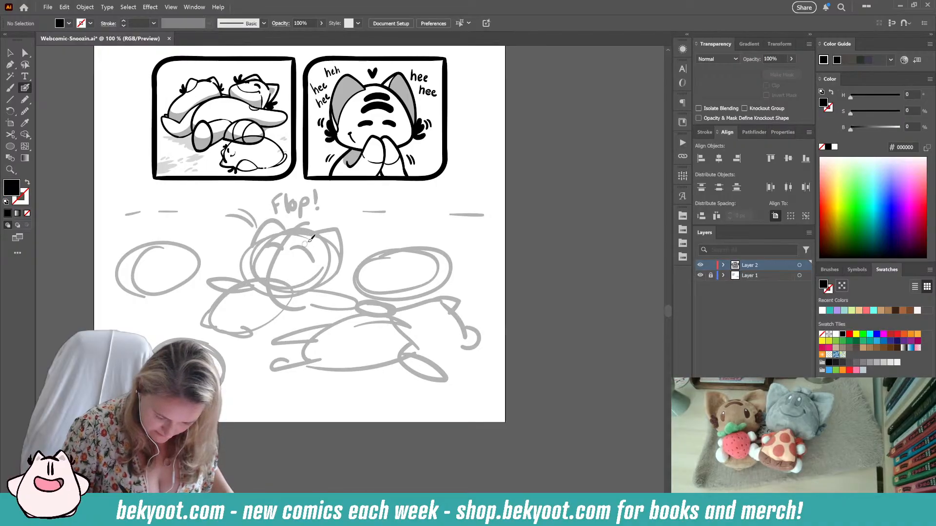
# - Ink the rounded head outline below "Flop!" with the Blob Brush, simplify its path, and add a curved vertical guideline across the face
pyautogui.moveTo(321, 237); pyautogui.dragTo(276, 229)
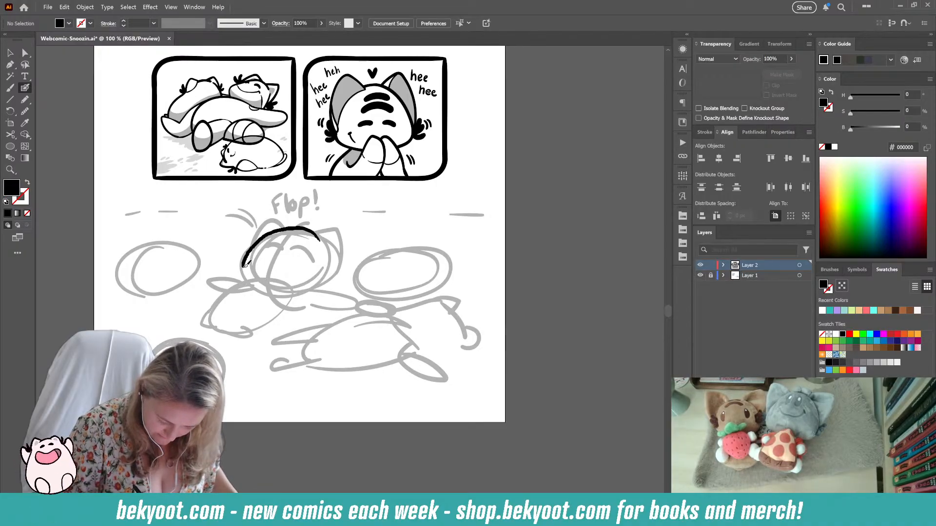
pyautogui.moveTo(303, 289); pyautogui.dragTo(323, 283)
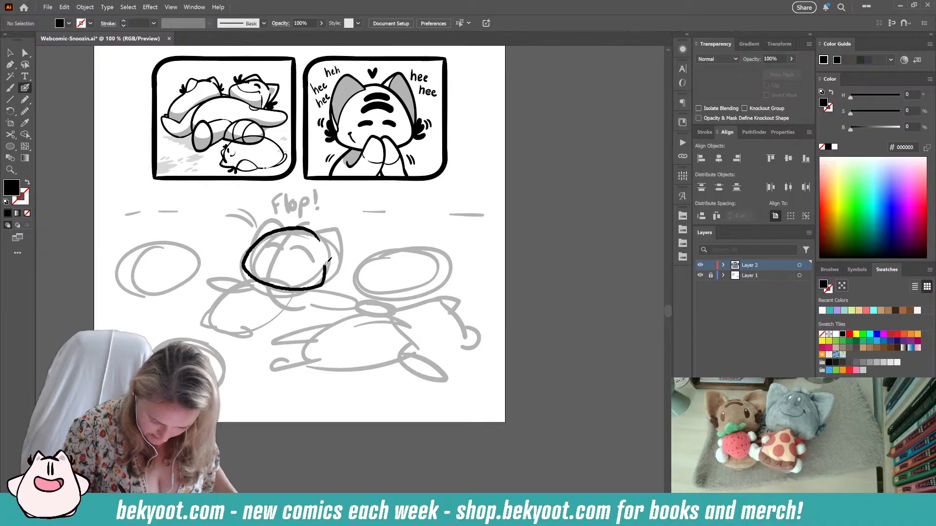
pyautogui.moveTo(316, 233); pyautogui.dragTo(304, 227)
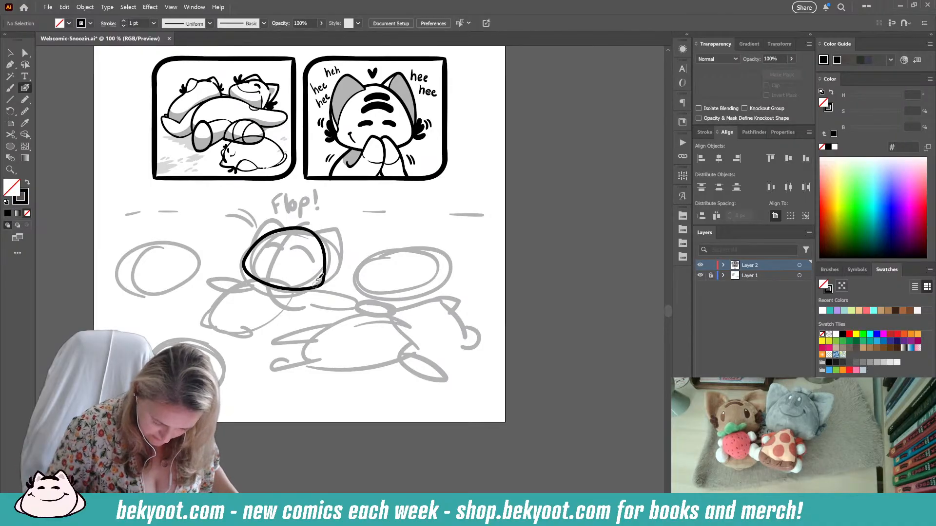
pyautogui.keyDown('ctrl'); pyautogui.click(315, 234); pyautogui.keyUp('ctrl')
pyautogui.hotkey('ctrl', 'alt', 's')
pyautogui.moveTo(449, 85); pyautogui.dragTo(453, 85)
pyautogui.keyDown('ctrl'); pyautogui.click(342, 207); pyautogui.keyUp('ctrl')
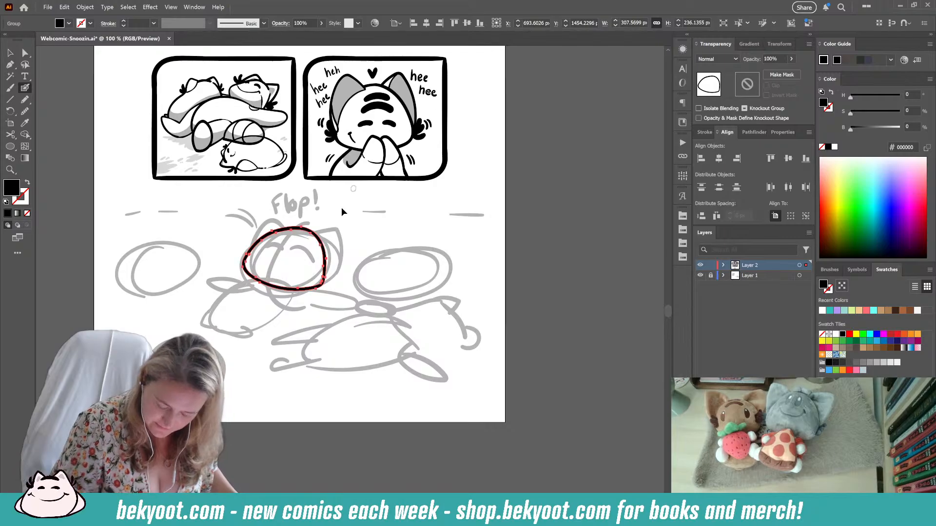
pyautogui.moveTo(292, 229); pyautogui.dragTo(269, 302)
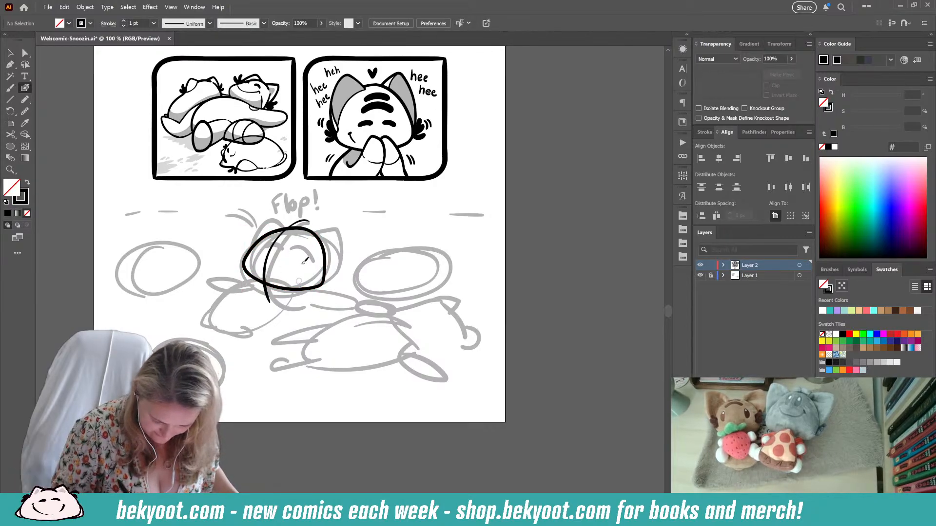
pyautogui.moveTo(308, 221); pyautogui.dragTo(271, 303)
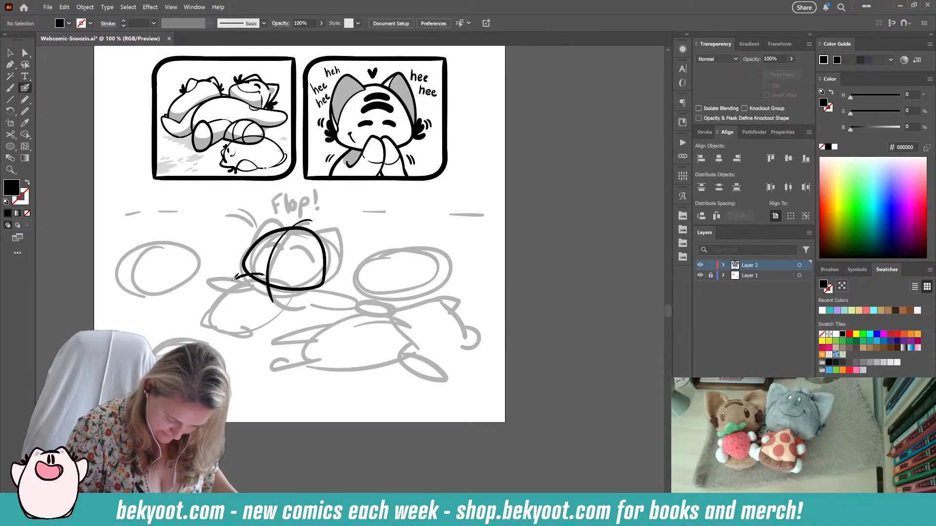
# - Ink the tilted oval body outline overlapping the underside of the head, redrawing it until it follows the sketch
pyautogui.moveTo(234, 279); pyautogui.dragTo(208, 305)
pyautogui.hotkey('ctrl', 'z')
pyautogui.moveTo(264, 272)
pyautogui.mouseDown()
pyautogui.moveTo(213, 284)
pyautogui.moveTo(201, 303)
pyautogui.moveTo(221, 331)
pyautogui.mouseUp()
pyautogui.hotkey('ctrl', 'z')
pyautogui.moveTo(258, 271)
pyautogui.mouseDown()
pyautogui.moveTo(219, 285)
pyautogui.moveTo(208, 311)
pyautogui.moveTo(223, 330)
pyautogui.moveTo(247, 333)
pyautogui.moveTo(308, 279)
pyautogui.mouseUp()
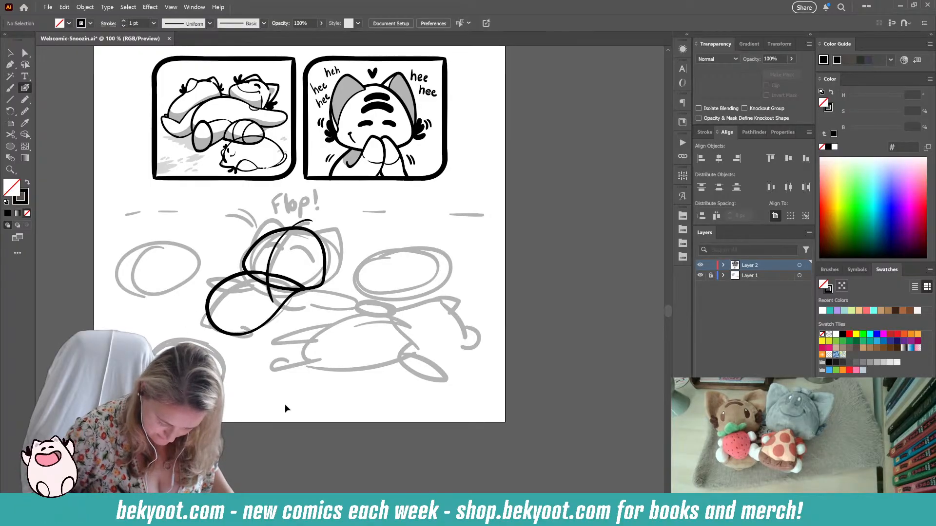
pyautogui.hotkey('ctrl', 'z')
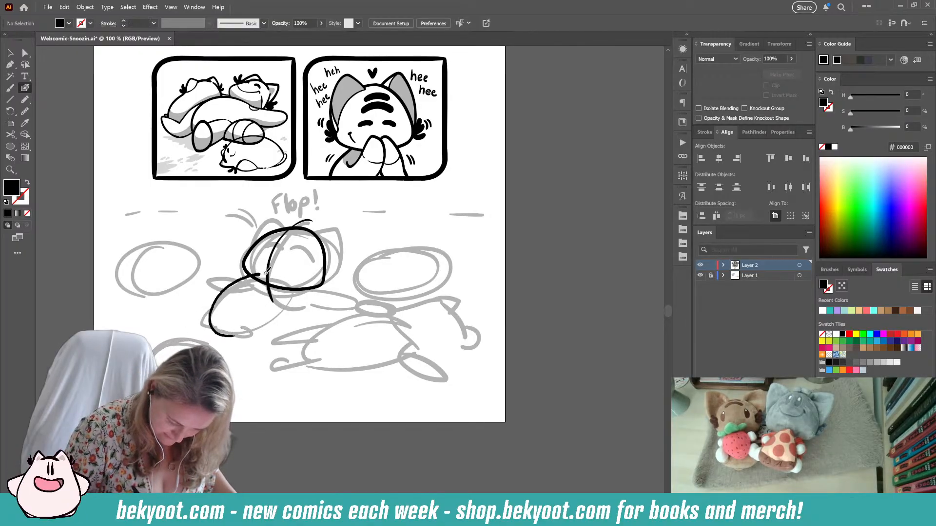
pyautogui.moveTo(267, 271)
pyautogui.mouseDown()
pyautogui.moveTo(305, 292)
pyautogui.moveTo(304, 310)
pyautogui.moveTo(279, 330)
pyautogui.moveTo(241, 337)
pyautogui.mouseUp()
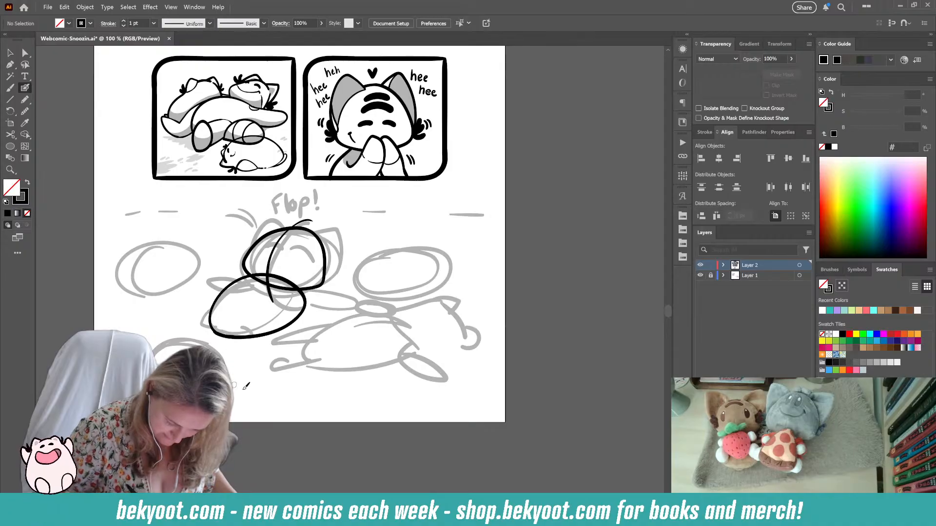
# - Simplify the tilted oval body outline below the head and smooth its lower curve, leaving it deselected
pyautogui.keyDown('ctrl'); pyautogui.click(241, 338); pyautogui.keyUp('ctrl')
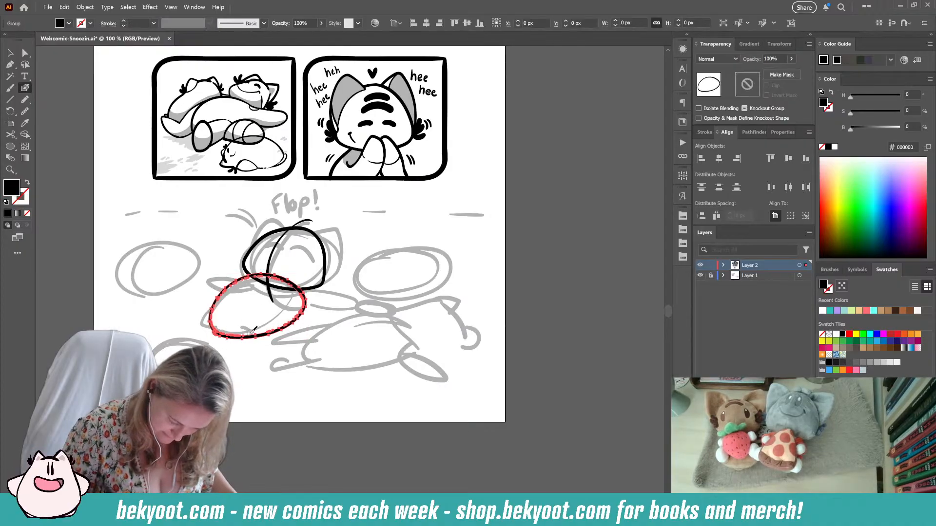
pyautogui.press('F2')
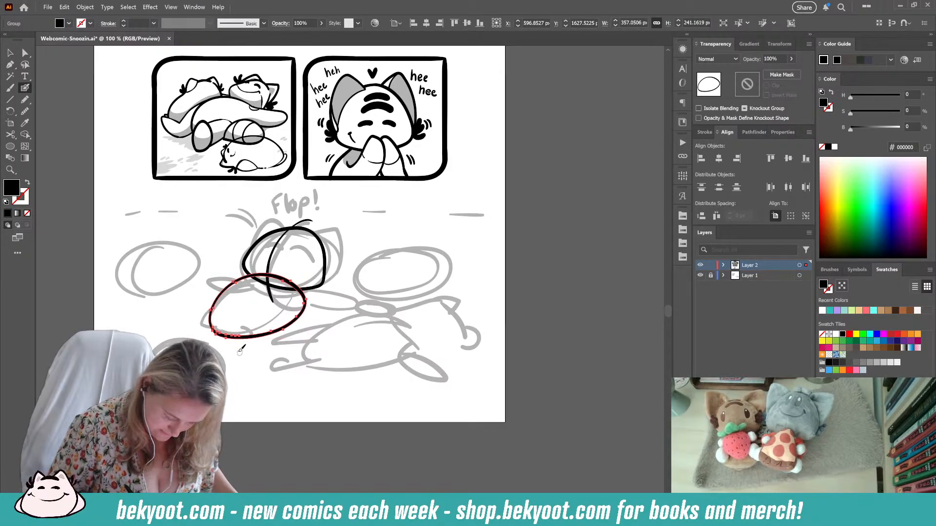
pyautogui.click(25, 111)
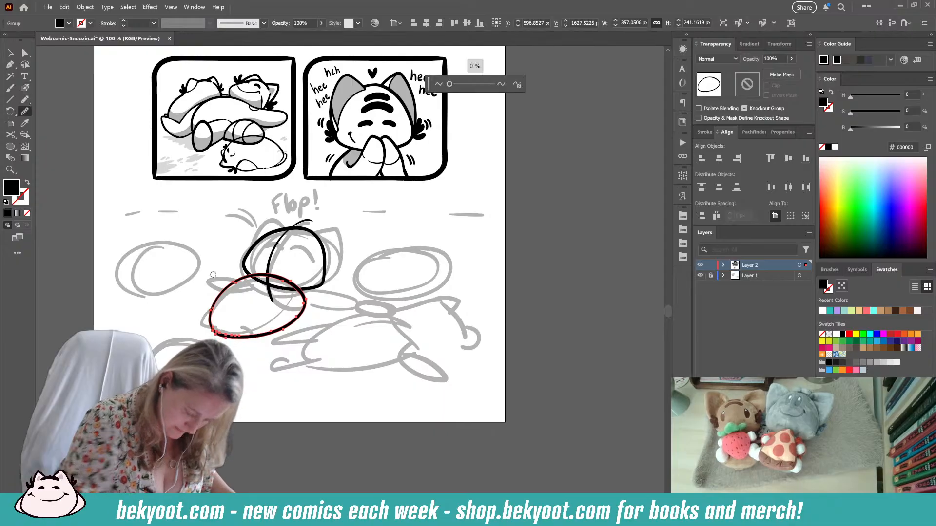
pyautogui.moveTo(211, 307); pyautogui.dragTo(245, 340)
pyautogui.hotkey('ctrl', 'z')
pyautogui.moveTo(212, 308); pyautogui.dragTo(245, 340)
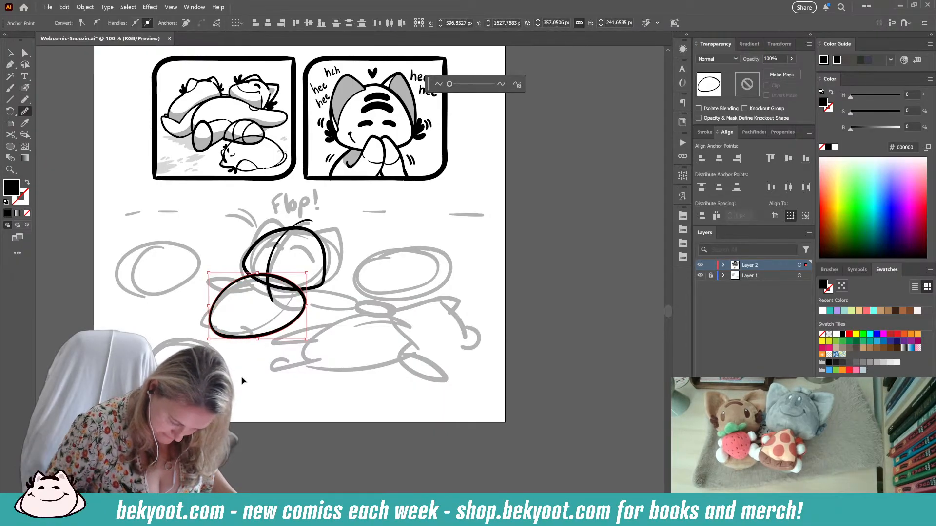
pyautogui.hotkey('ctrl', 'shift', 'a')
pyautogui.hotkey('shift', 'b')
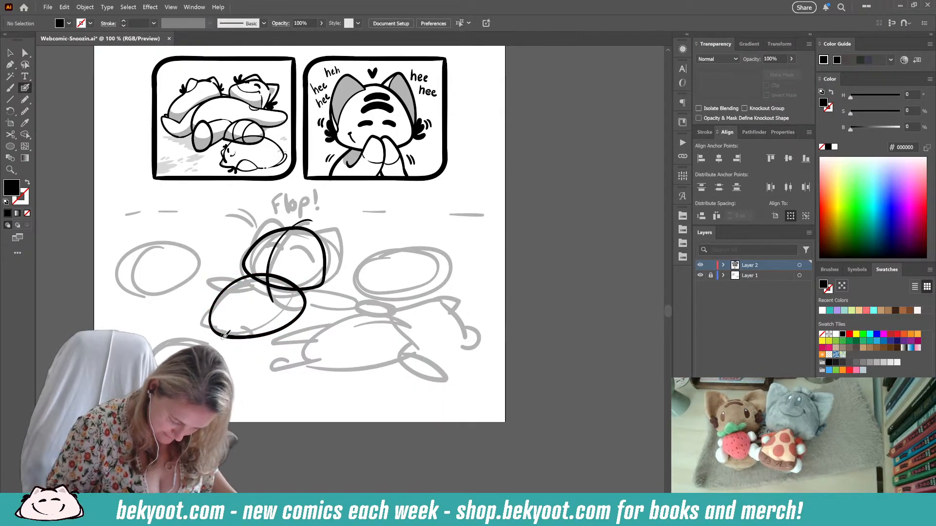
# - Ink a curved guideline down the oval body and outline the two arms extending to either side with the Blob Brush
pyautogui.moveTo(262, 278); pyautogui.dragTo(232, 336)
pyautogui.hotkey('ctrl', 'z')
pyautogui.moveTo(260, 279)
pyautogui.mouseDown()
pyautogui.moveTo(236, 312)
pyautogui.moveTo(236, 337)
pyautogui.mouseUp()
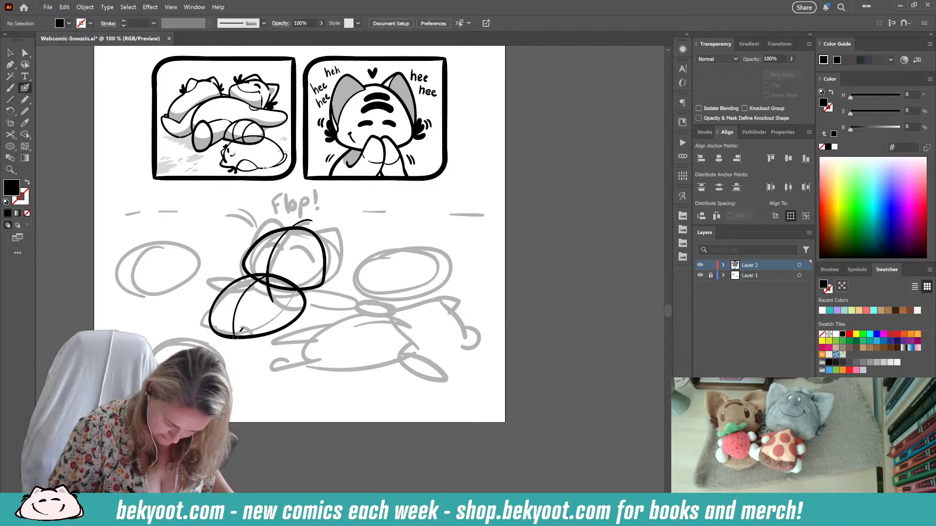
pyautogui.hotkey('shift', 'x')
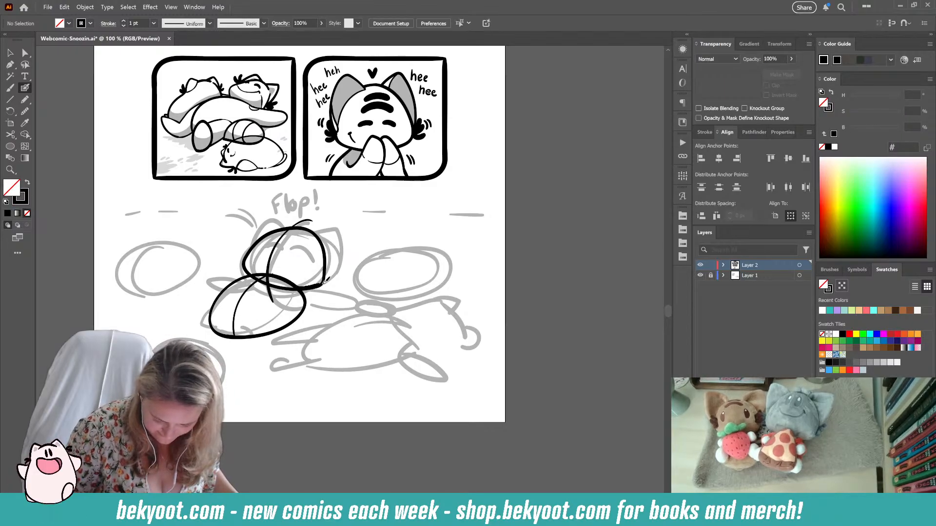
pyautogui.moveTo(326, 282)
pyautogui.mouseDown()
pyautogui.moveTo(354, 282)
pyautogui.moveTo(353, 293)
pyautogui.moveTo(339, 306)
pyautogui.moveTo(291, 298)
pyautogui.mouseUp()
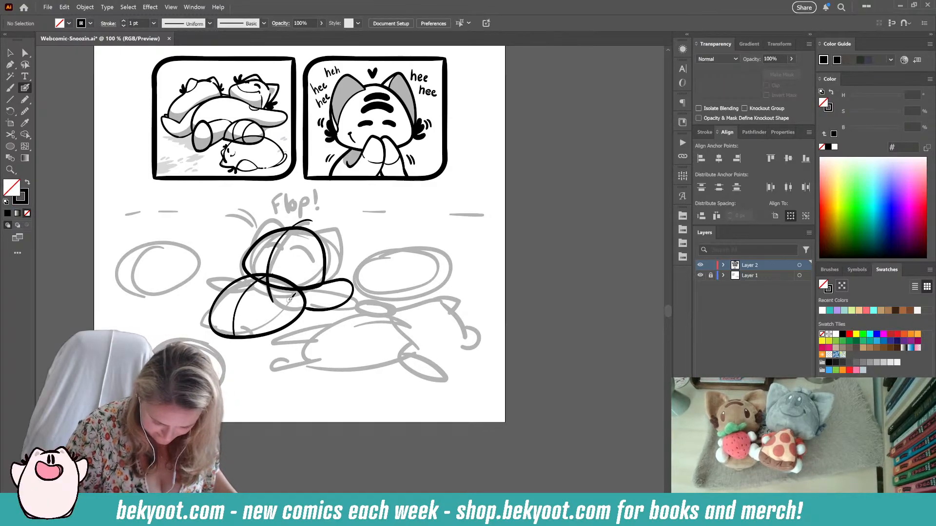
pyautogui.moveTo(249, 272)
pyautogui.mouseDown()
pyautogui.moveTo(205, 278)
pyautogui.moveTo(228, 288)
pyautogui.mouseUp()
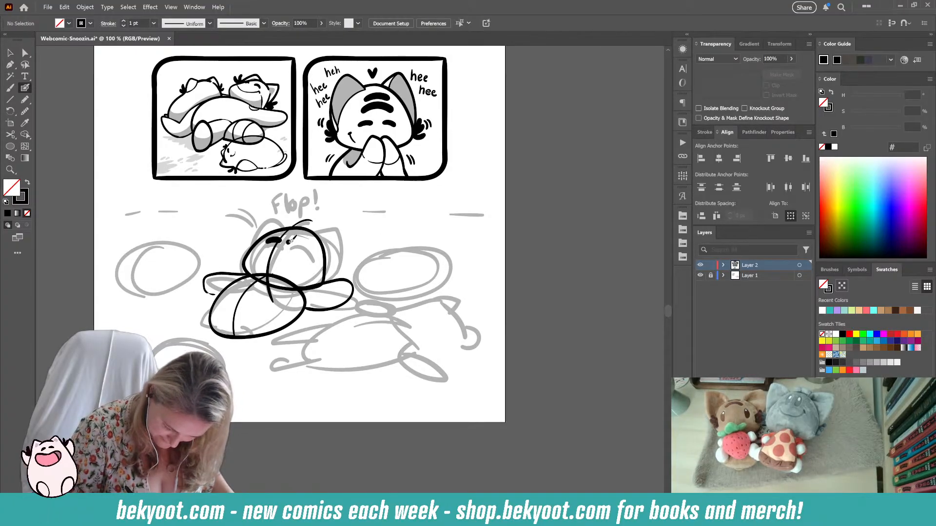
pyautogui.moveTo(291, 241); pyautogui.dragTo(303, 246)
pyautogui.hotkey('ctrl', 'z')
pyautogui.hotkey('ctrl', 'z')
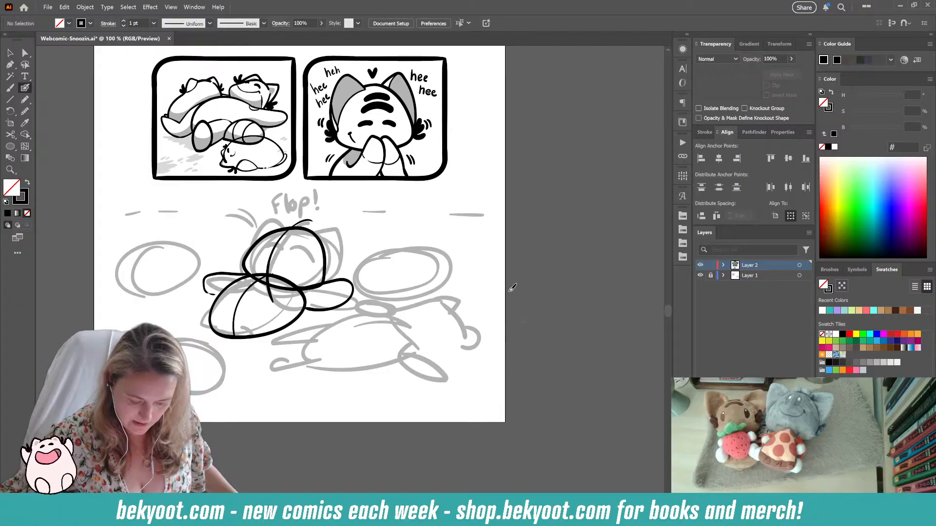
# - Save the Webcomic-Snoozin document
pyautogui.hotkey('ctrl', 's')
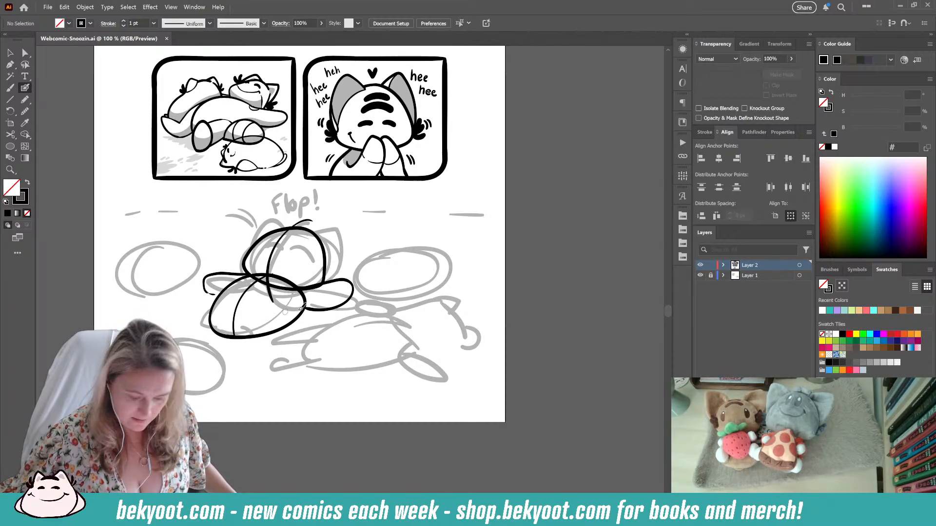
# - Paste the copied Photoshop screenshot of the plush cut-out into the empty canvas beside the artboard and deselect it
pyautogui.scroll(-2, 465, 277)
pyautogui.moveTo(441, 238); pyautogui.dragTo(134, 213)
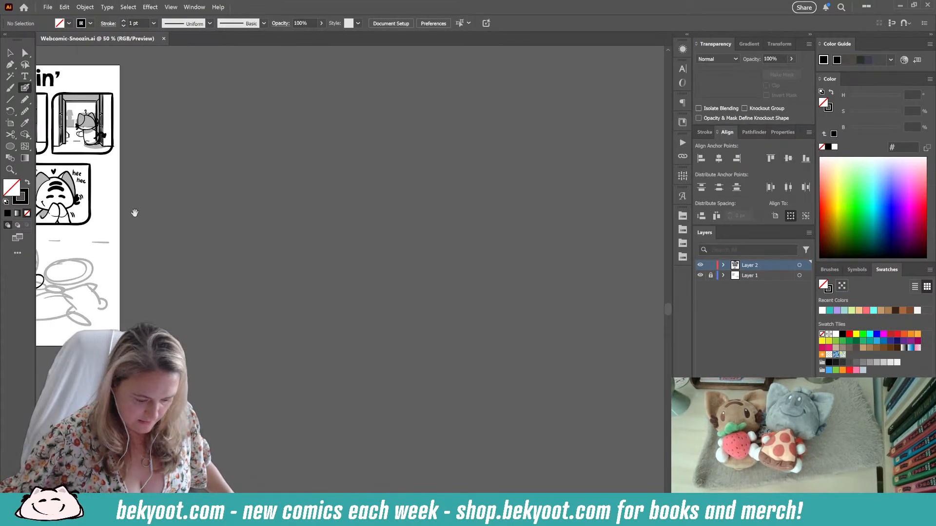
pyautogui.hotkey('ctrl', 'v')
pyautogui.hotkey('ctrl', '=')
pyautogui.hotkey('ctrl', '=')
pyautogui.hotkey('ctrl', '=')
pyautogui.hotkey('ctrl', '=')
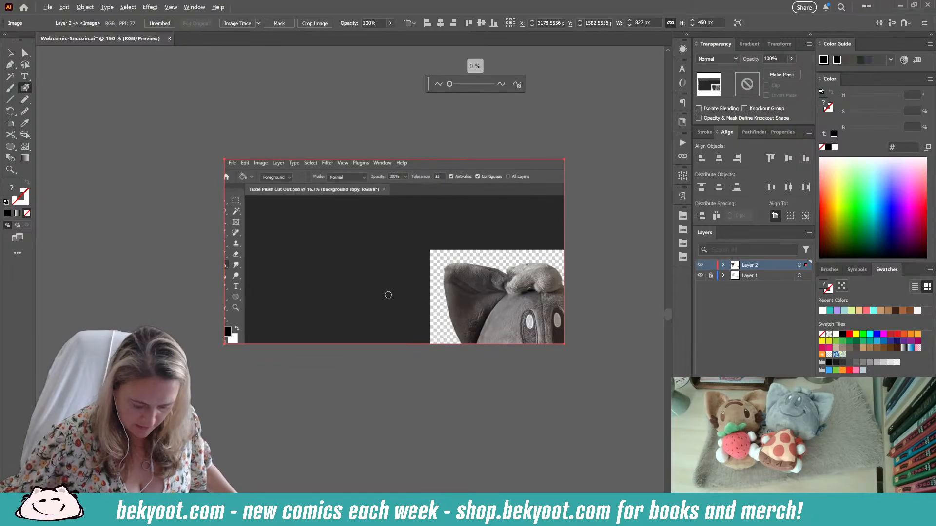
pyautogui.moveTo(438, 303); pyautogui.dragTo(328, 256)
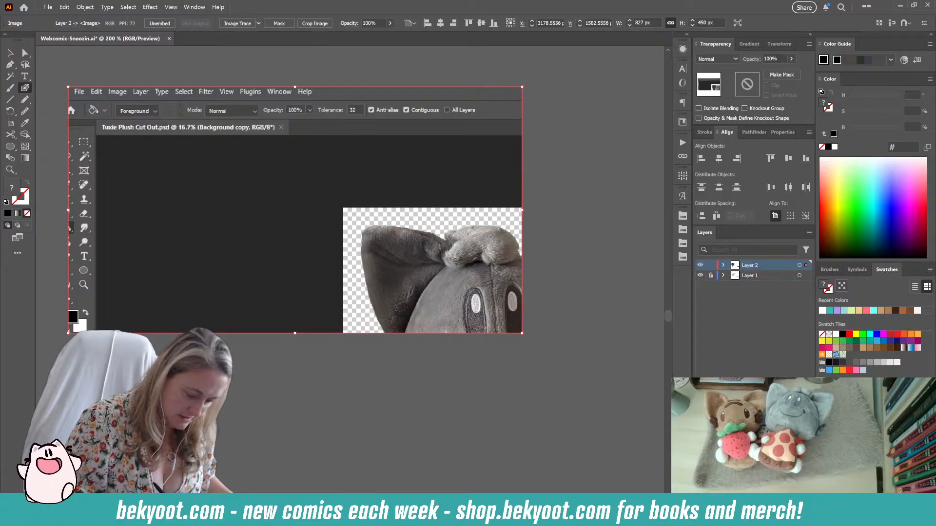
pyautogui.hotkey('ctrl', 'shift', 'a')
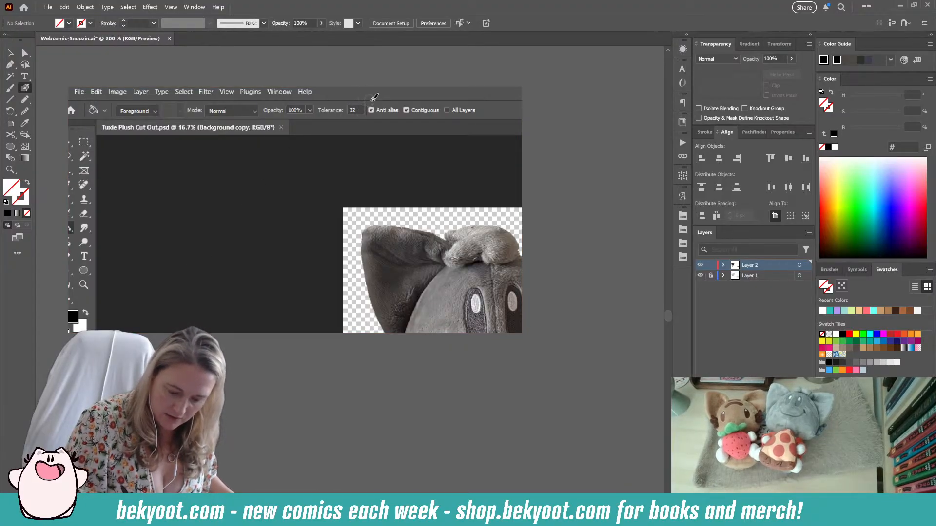
# - Circle the Tolerance setting in the pasted screenshot, undo that mark, and circle the Anti-alias option instead
pyautogui.moveTo(337, 96)
pyautogui.mouseDown()
pyautogui.moveTo(368, 129)
pyautogui.moveTo(322, 100)
pyautogui.mouseUp()
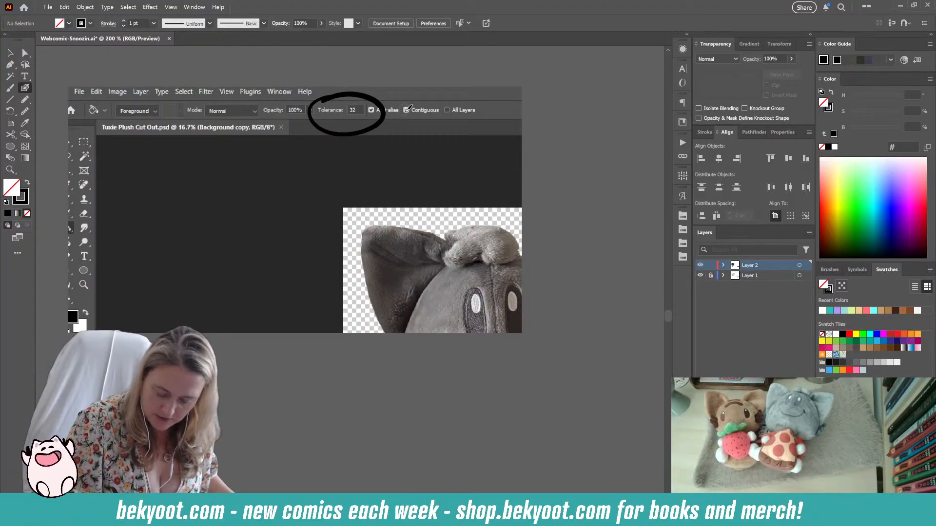
pyautogui.hotkey('ctrl', 'z')
pyautogui.moveTo(388, 112)
pyautogui.mouseDown()
pyautogui.moveTo(369, 122)
pyautogui.moveTo(396, 102)
pyautogui.mouseUp()
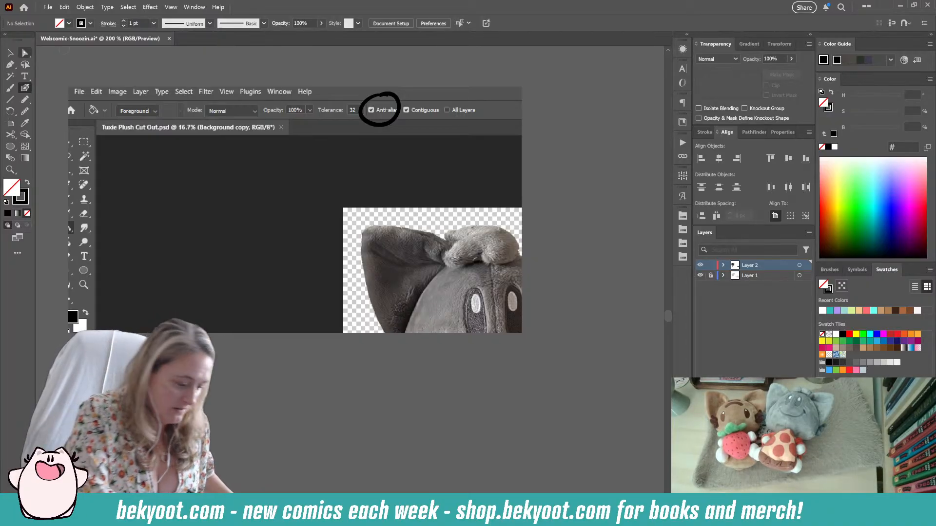
# - Delete the circle around the Anti-alias option and the pasted Photoshop screenshot
pyautogui.click(10, 53)
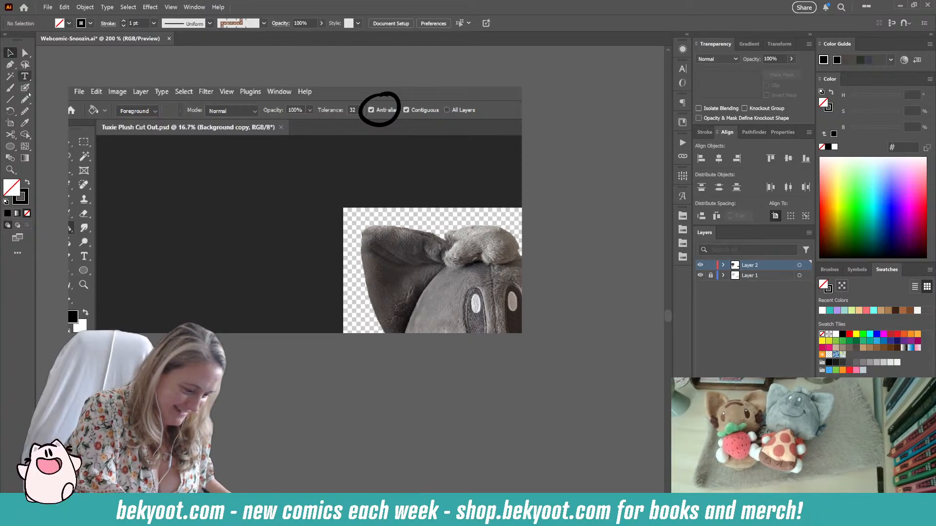
pyautogui.click(379, 92)
pyautogui.press('Delete')
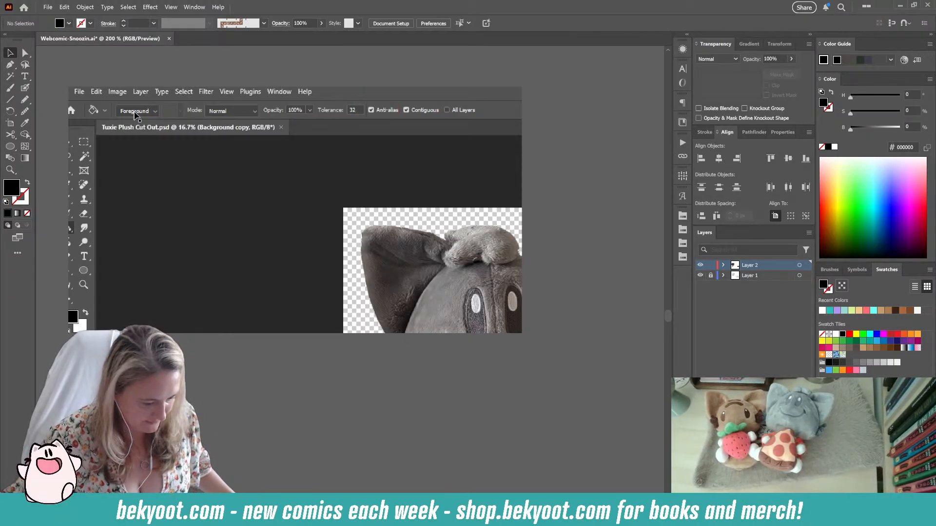
pyautogui.click(244, 148)
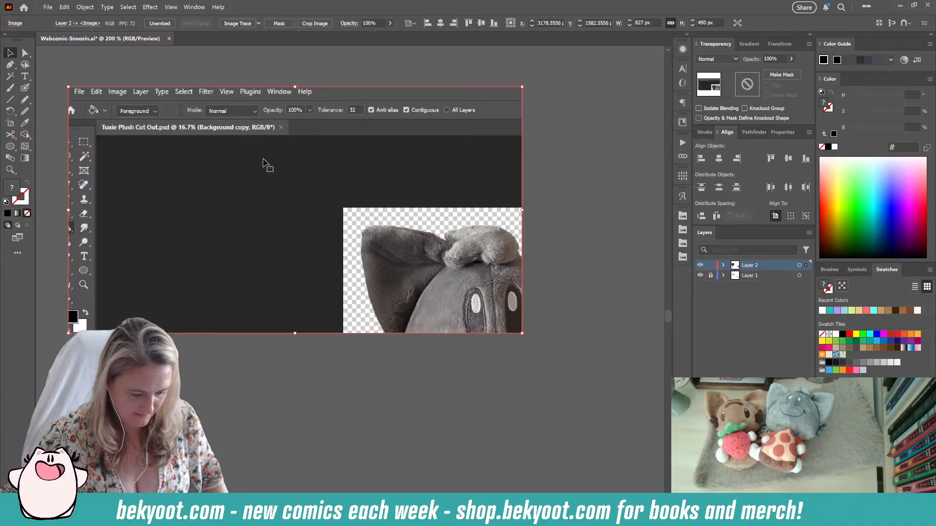
pyautogui.press('Delete')
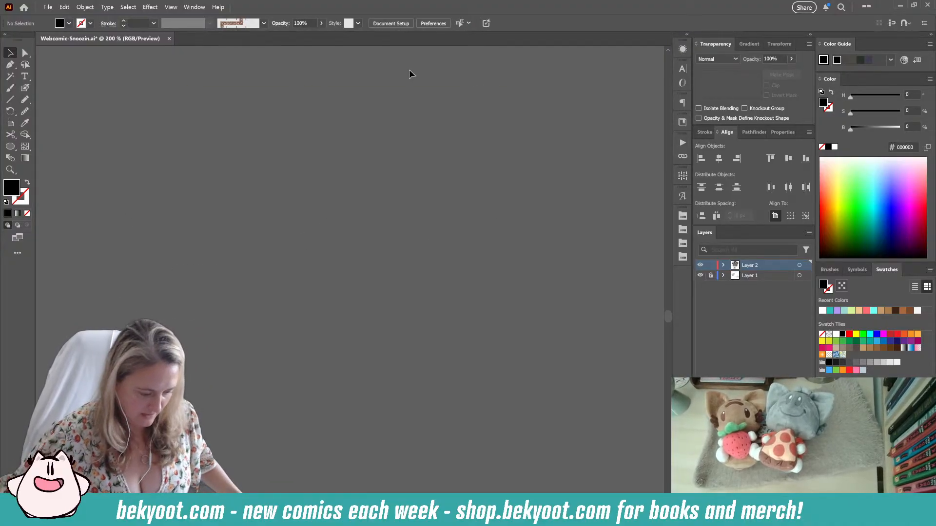
# - Select the inked head and body outlines, guidelines and both arms of the "Flop!" figure together
pyautogui.scroll(-3, 307, 176)
pyautogui.moveTo(127, 148); pyautogui.dragTo(483, 219)
pyautogui.scroll(3, 484, 219)
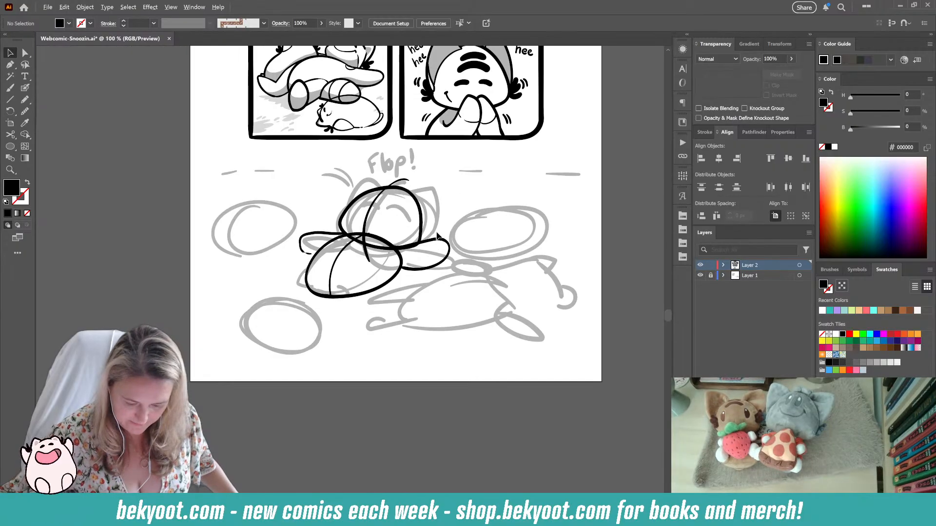
pyautogui.click(10, 53)
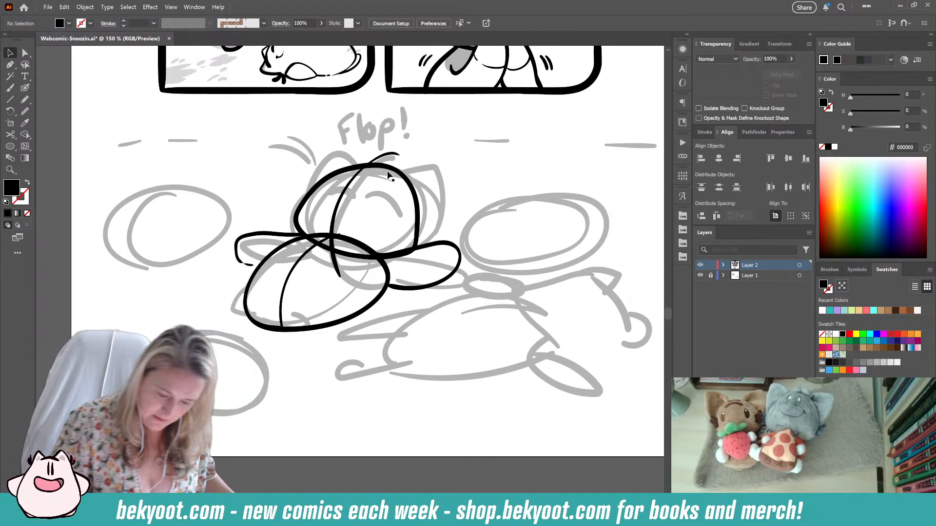
pyautogui.click(385, 191)
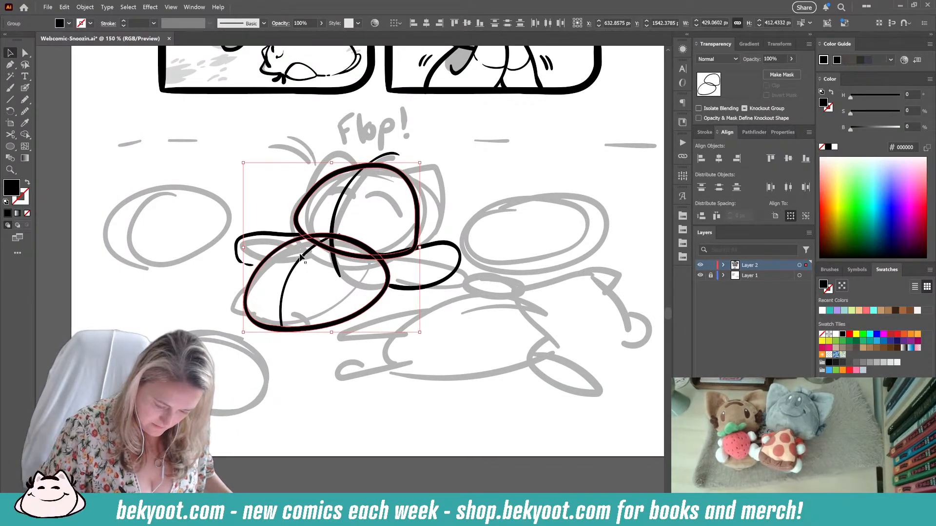
pyautogui.keyDown('shift'); pyautogui.click(251, 264); pyautogui.keyUp('shift')
pyautogui.keyDown('shift'); pyautogui.click(340, 215); pyautogui.keyUp('shift')
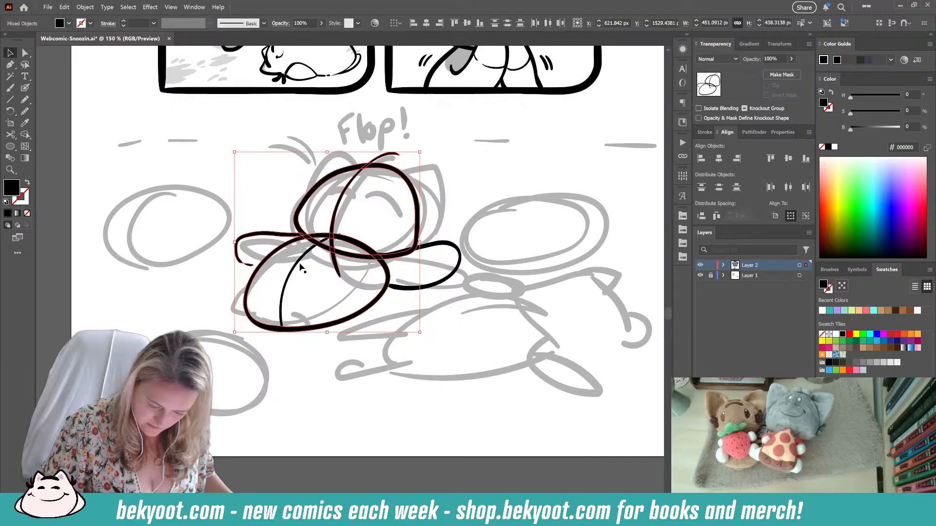
pyautogui.keyDown('shift'); pyautogui.click(460, 259); pyautogui.keyUp('shift')
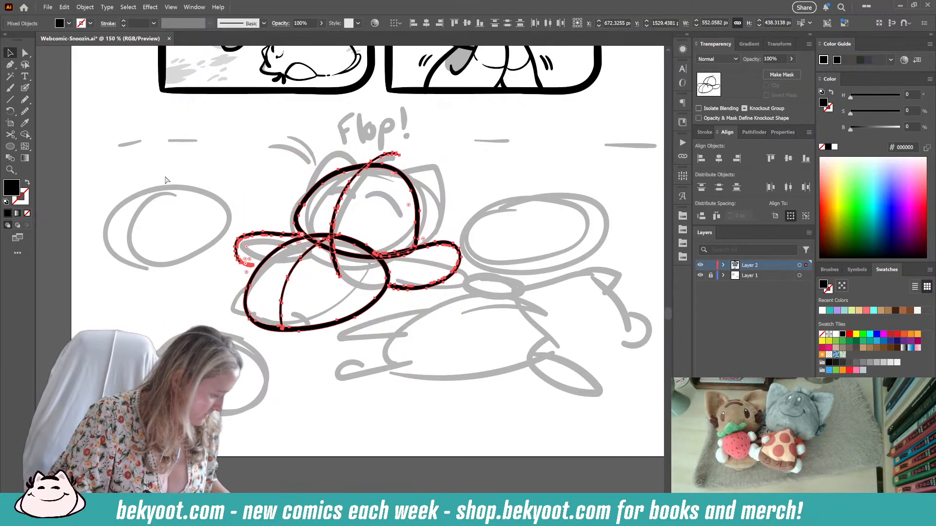
# - Group the selected head and body line art, set up the Blob Brush, and enter the group's isolation mode
pyautogui.hotkey('ctrl', 'g')
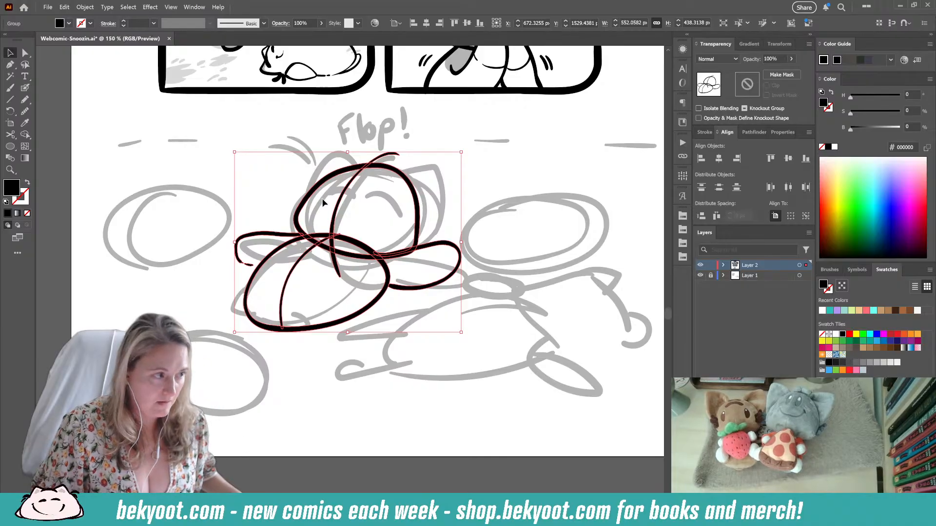
pyautogui.click(25, 89)
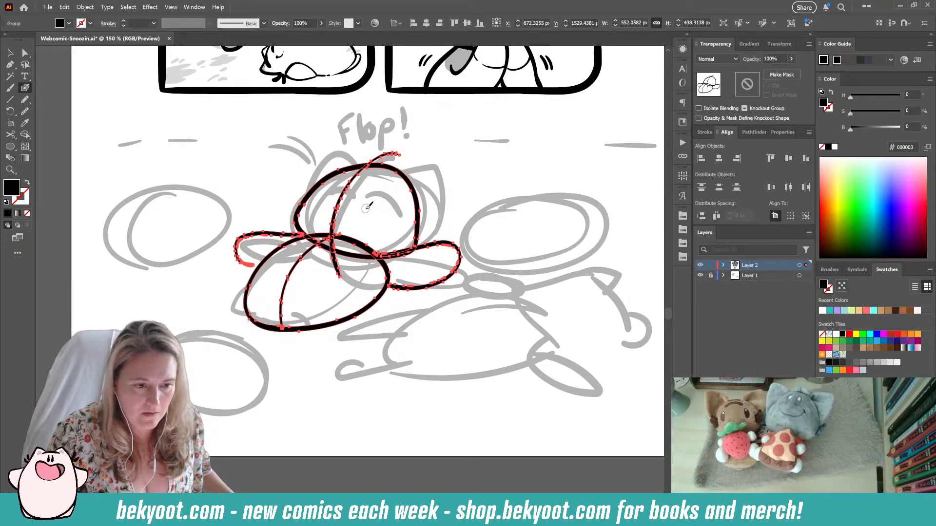
pyautogui.press('ctrl')
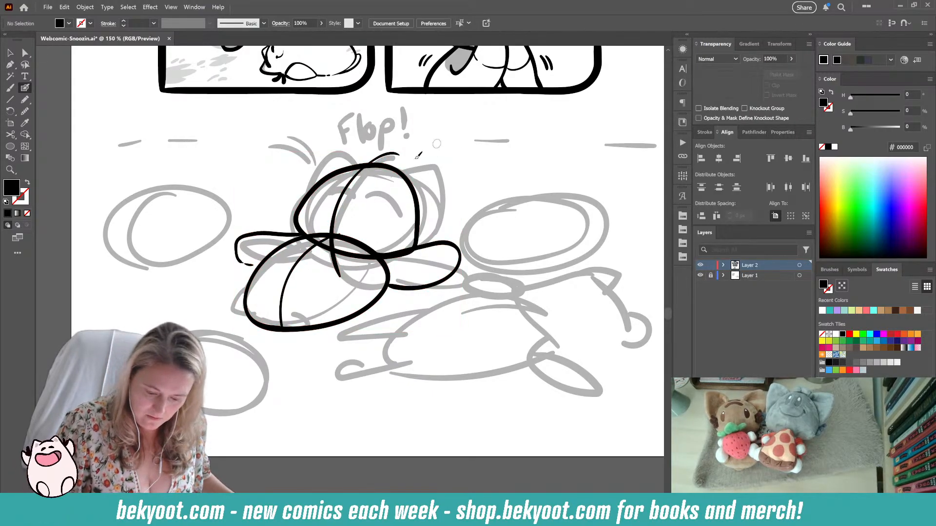
pyautogui.doubleClick(411, 189)
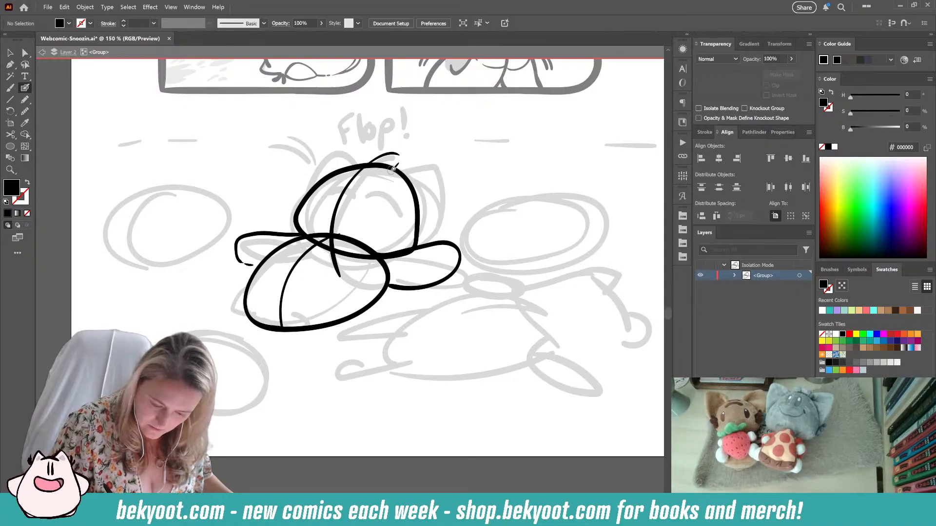
# - Draw the cat's two ears on the head outline, redoing the left ear stroke
pyautogui.moveTo(397, 169)
pyautogui.mouseDown()
pyautogui.moveTo(447, 185)
pyautogui.moveTo(448, 218)
pyautogui.moveTo(418, 246)
pyautogui.moveTo(414, 223)
pyautogui.mouseUp()
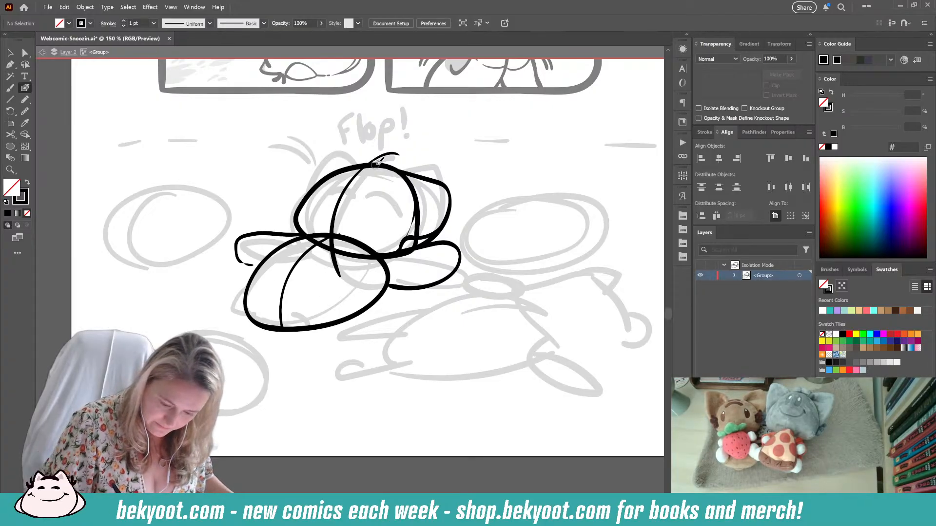
pyautogui.moveTo(339, 153)
pyautogui.mouseDown()
pyautogui.moveTo(316, 170)
pyautogui.moveTo(301, 204)
pyautogui.mouseUp()
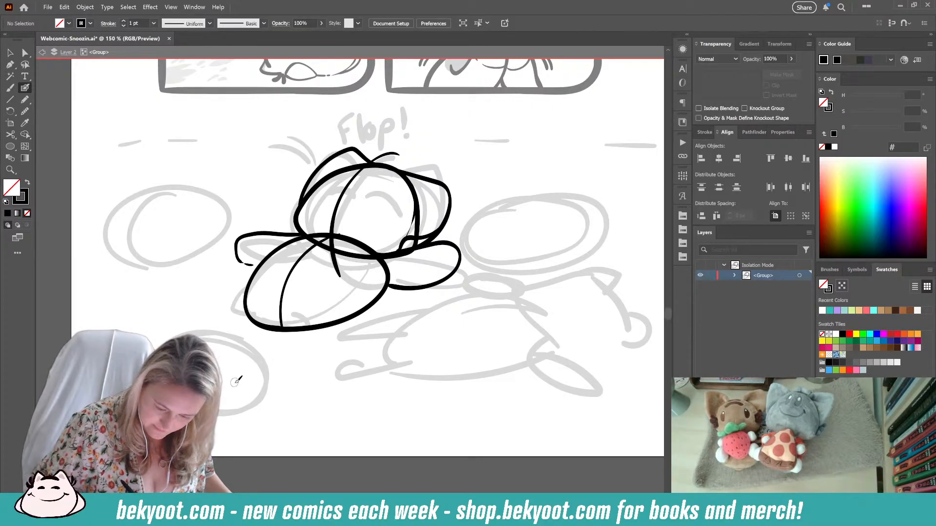
pyautogui.hotkey('ctrl', 'z')
pyautogui.moveTo(383, 165)
pyautogui.mouseDown()
pyautogui.moveTo(357, 148)
pyautogui.moveTo(340, 155)
pyautogui.moveTo(295, 212)
pyautogui.mouseUp()
pyautogui.moveTo(397, 165); pyautogui.dragTo(374, 168)
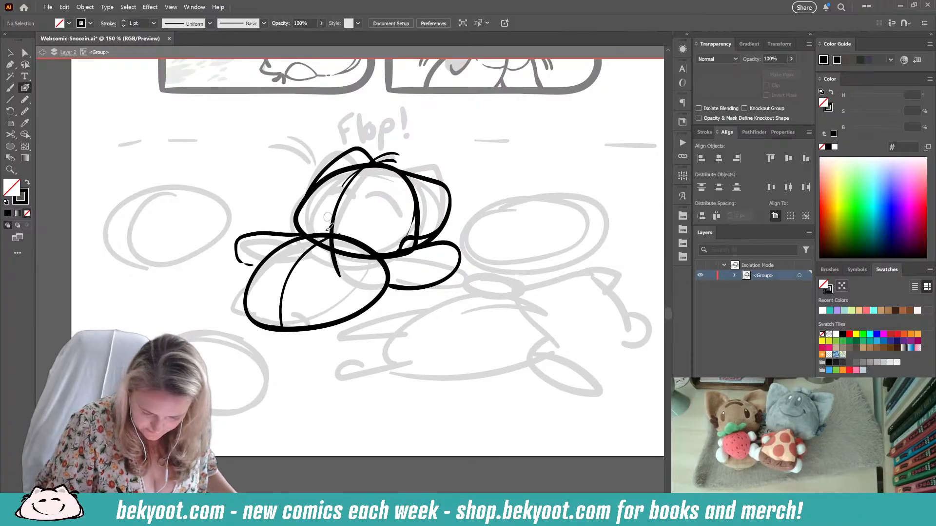
# - Ink solid black fur tufts on both cheeks of the cat's head
pyautogui.hotkey('ctrl', 'z')
pyautogui.moveTo(305, 198)
pyautogui.mouseDown()
pyautogui.moveTo(308, 170)
pyautogui.moveTo(303, 200)
pyautogui.moveTo(299, 180)
pyautogui.moveTo(287, 204)
pyautogui.mouseUp()
pyautogui.hotkey('ctrl', 'z')
pyautogui.hotkey('ctrl', 'z')
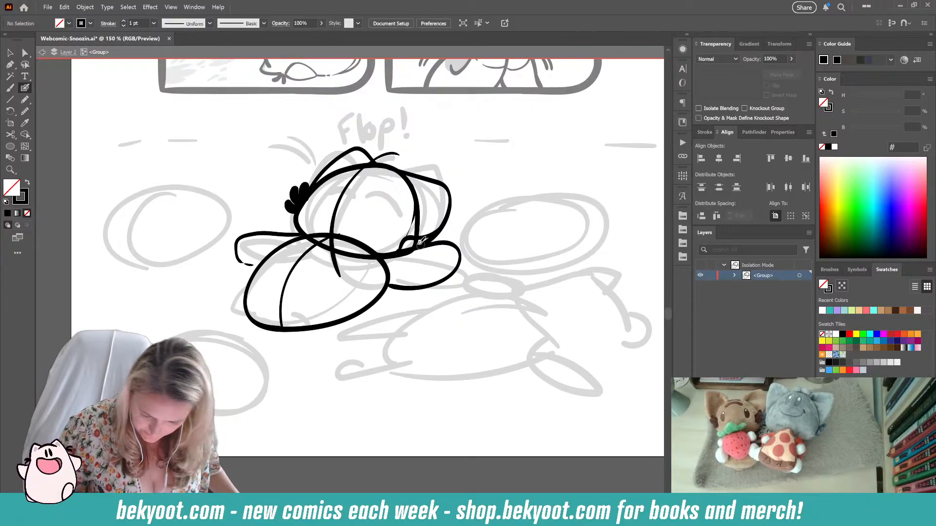
pyautogui.moveTo(398, 247)
pyautogui.mouseDown()
pyautogui.moveTo(409, 232)
pyautogui.moveTo(415, 237)
pyautogui.moveTo(394, 252)
pyautogui.mouseUp()
pyautogui.hotkey('ctrl', 'z')
pyautogui.hotkey('ctrl', 'z')
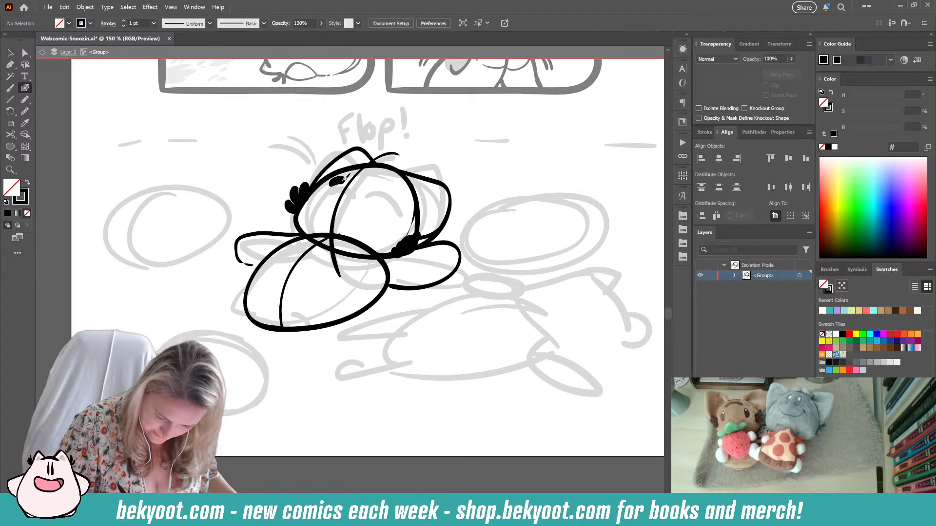
# - Draw the cat's thick closed eyes, the black forehead patch, and a curved smile
pyautogui.moveTo(361, 183)
pyautogui.mouseDown()
pyautogui.moveTo(374, 179)
pyautogui.moveTo(386, 191)
pyautogui.moveTo(373, 181)
pyautogui.moveTo(383, 187)
pyautogui.moveTo(378, 166)
pyautogui.moveTo(393, 176)
pyautogui.mouseUp()
pyautogui.hotkey('ctrl', 'z')
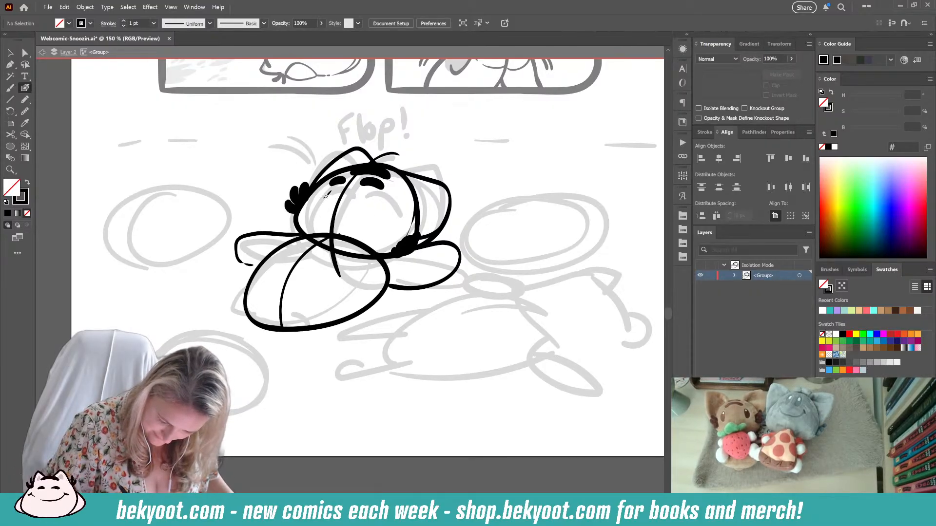
pyautogui.moveTo(349, 213)
pyautogui.mouseDown()
pyautogui.moveTo(379, 216)
pyautogui.moveTo(391, 203)
pyautogui.mouseUp()
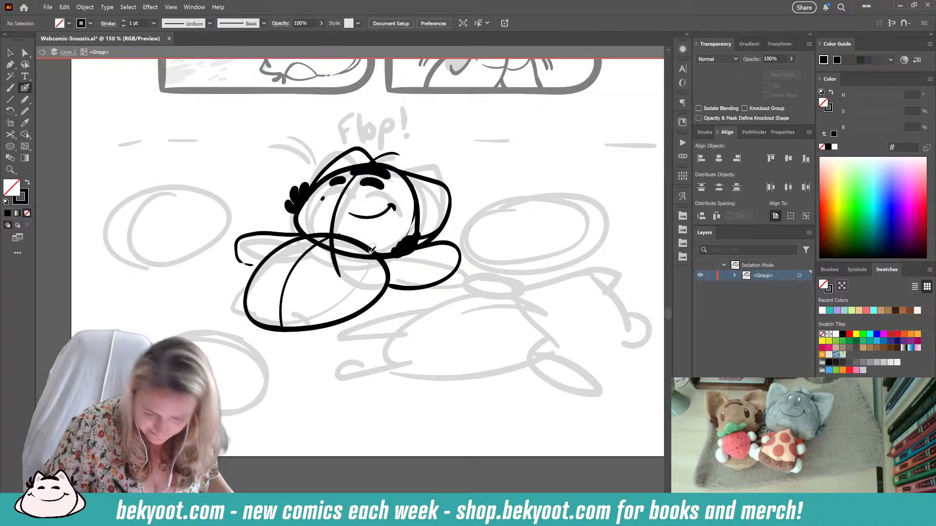
pyautogui.hotkey('ctrl', 'z')
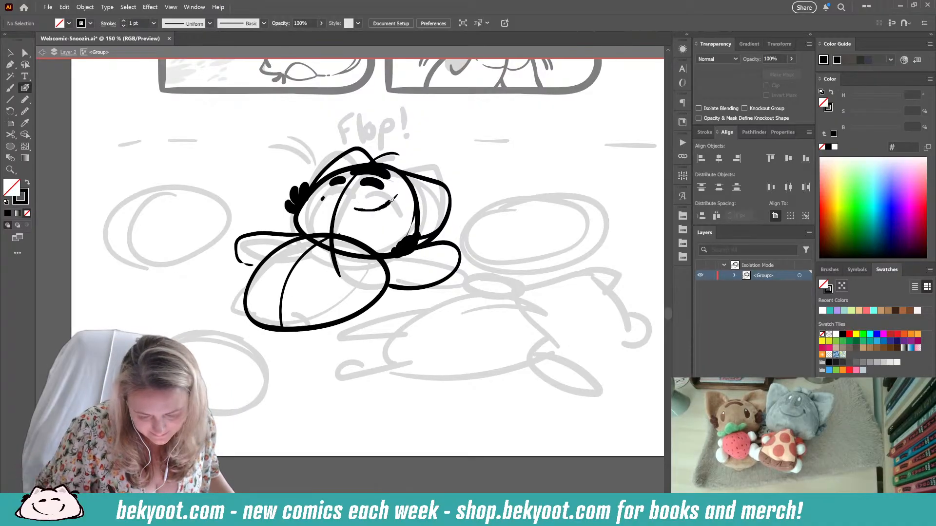
pyautogui.hotkey('ctrl', 'z')
pyautogui.moveTo(354, 213)
pyautogui.mouseDown()
pyautogui.moveTo(373, 217)
pyautogui.moveTo(393, 206)
pyautogui.mouseUp()
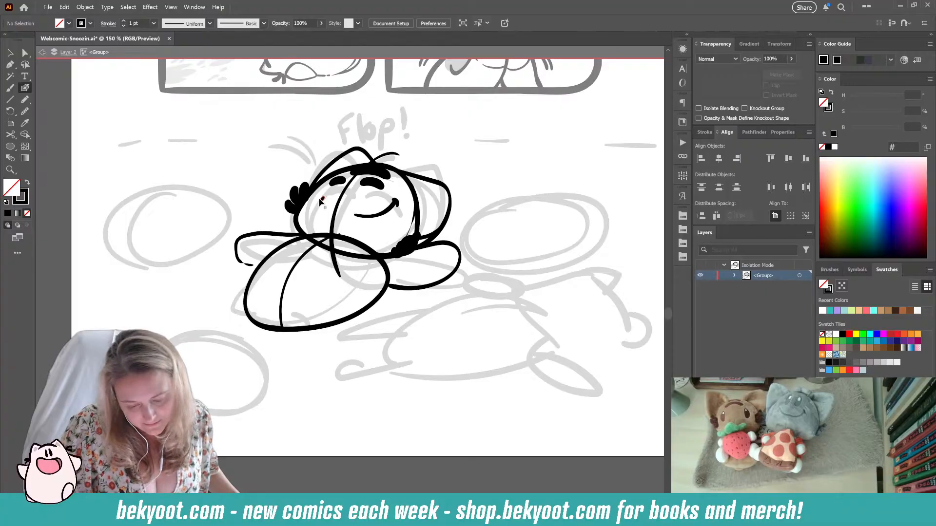
# - Draw the paw line across the right arm, the pointed left foot, and the rounded foot on the body's lower edge
pyautogui.hotkey('shift', 'x')
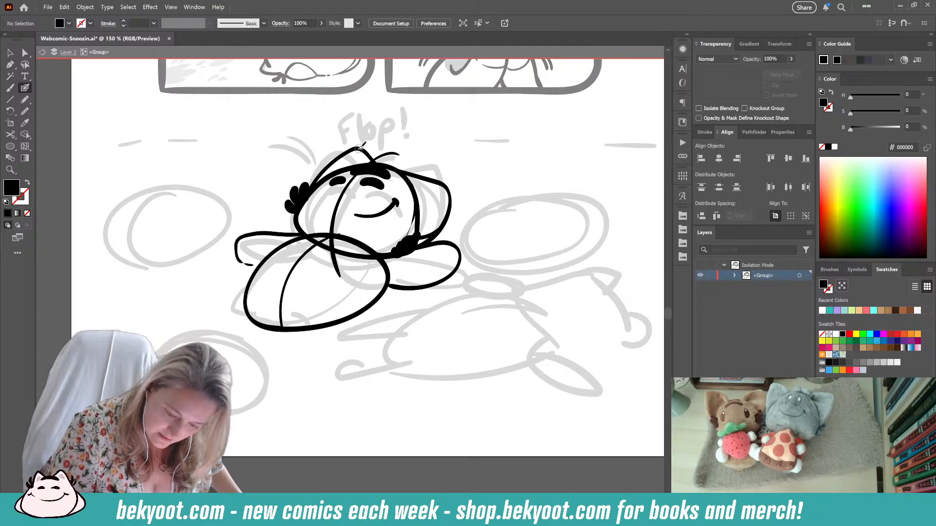
pyautogui.hotkey('shift', 'x')
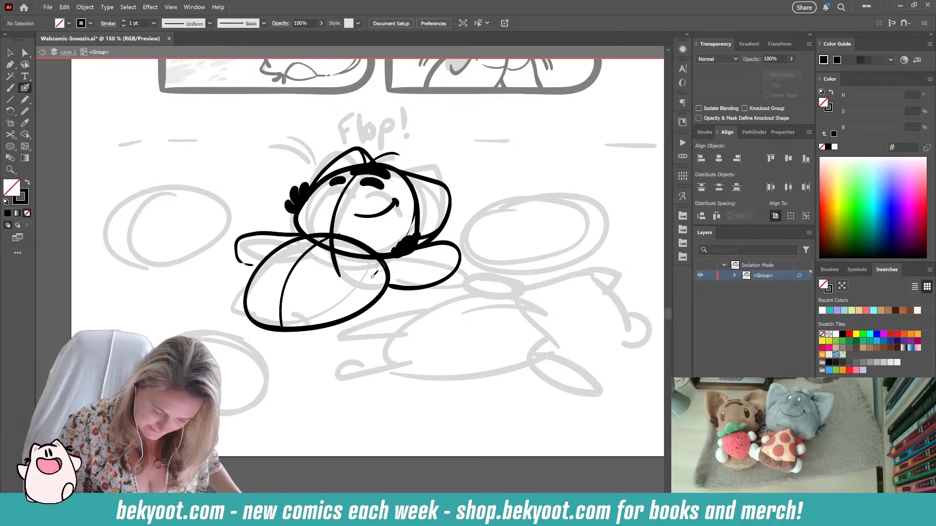
pyautogui.moveTo(417, 249); pyautogui.dragTo(415, 286)
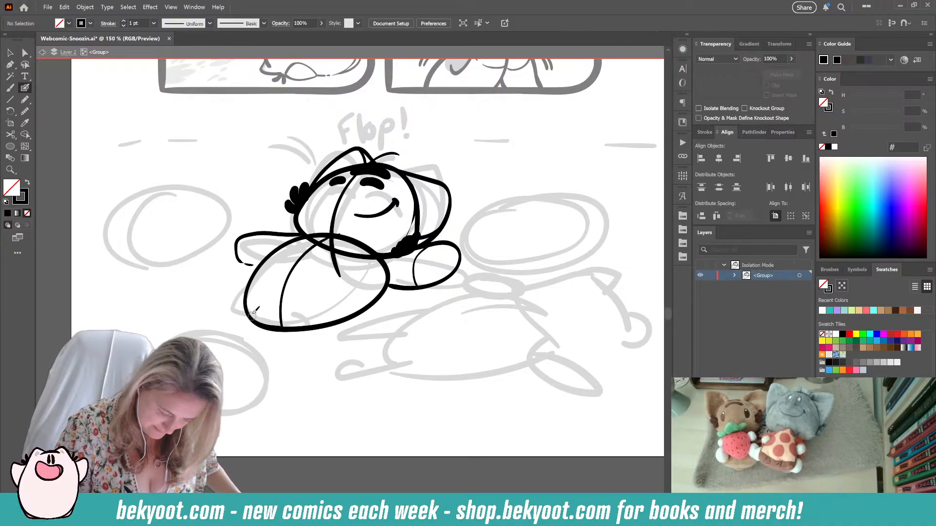
pyautogui.moveTo(246, 289)
pyautogui.mouseDown()
pyautogui.moveTo(244, 324)
pyautogui.moveTo(256, 330)
pyautogui.mouseUp()
pyautogui.moveTo(273, 329)
pyautogui.mouseDown()
pyautogui.moveTo(305, 291)
pyautogui.moveTo(338, 316)
pyautogui.mouseUp()
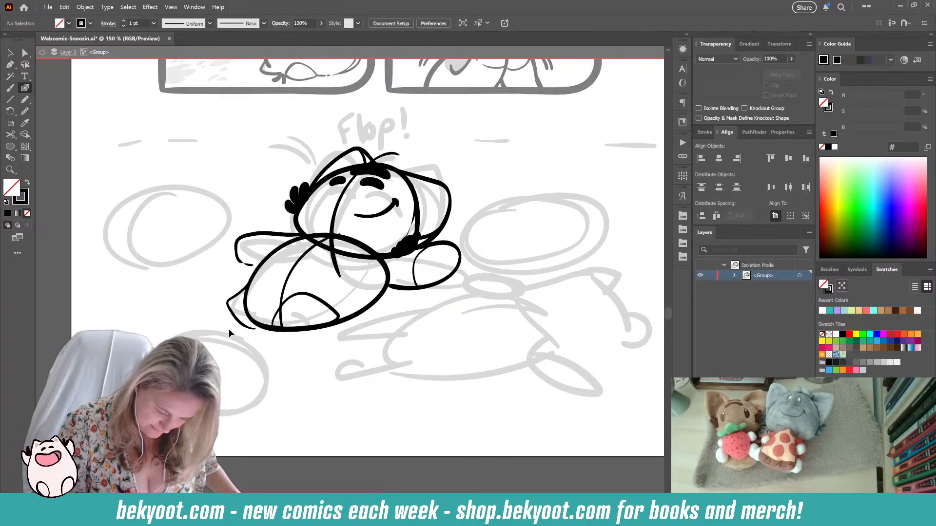
# - Adjust the pointed left foot and shift the body's lower outline slightly downward
pyautogui.moveTo(254, 278); pyautogui.dragTo(253, 329)
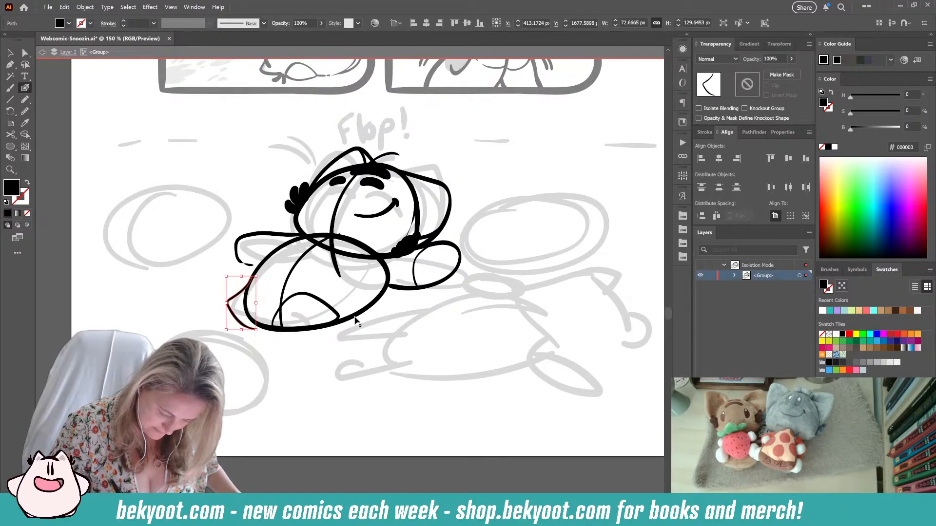
pyautogui.keyDown('ctrl'); pyautogui.click(313, 328); pyautogui.keyUp('ctrl')
pyautogui.moveTo(318, 335); pyautogui.dragTo(318, 341)
pyautogui.keyDown('ctrl'); pyautogui.click(316, 351); pyautogui.keyUp('ctrl')
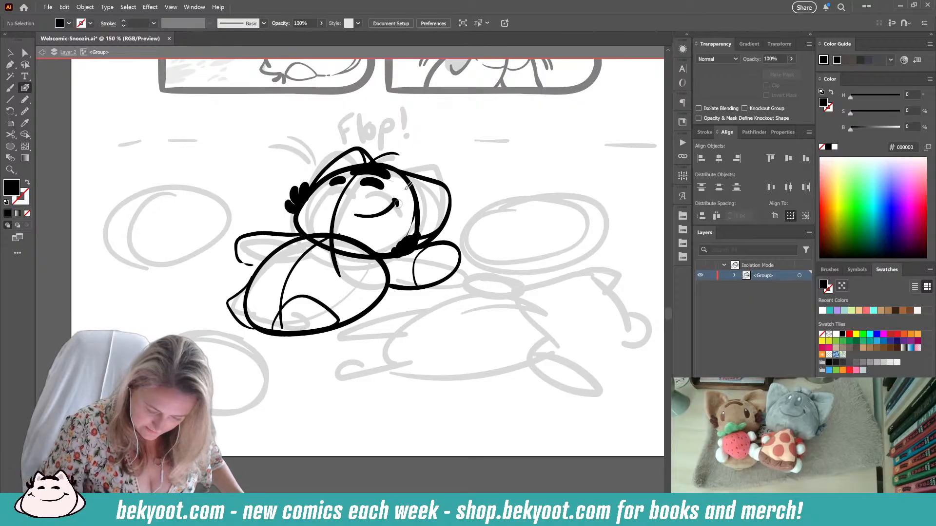
# - Extend the right arm's lower line into the body and add paw lines to the left arm
pyautogui.hotkey('shift', 'x')
pyautogui.moveTo(388, 283)
pyautogui.mouseDown()
pyautogui.moveTo(367, 292)
pyautogui.moveTo(409, 288)
pyautogui.mouseUp()
pyautogui.hotkey('ctrl', 'z')
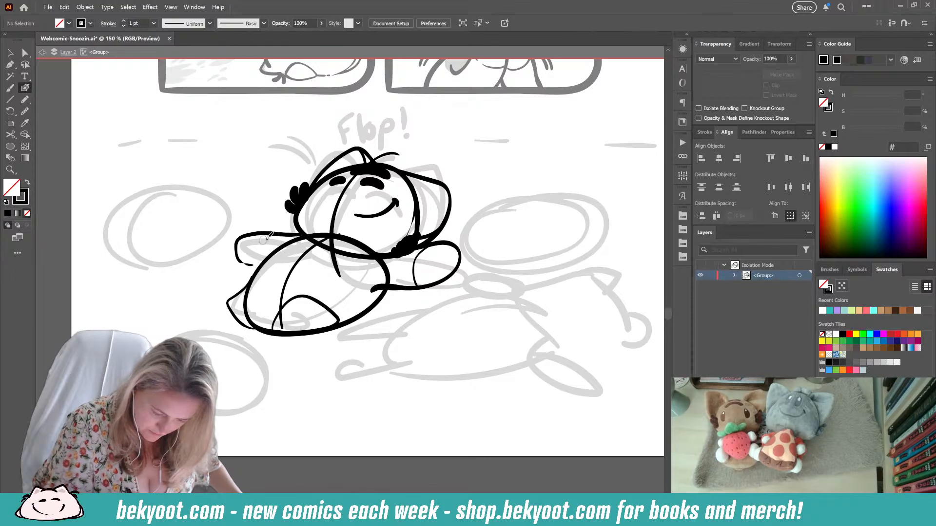
pyautogui.moveTo(266, 234); pyautogui.dragTo(250, 264)
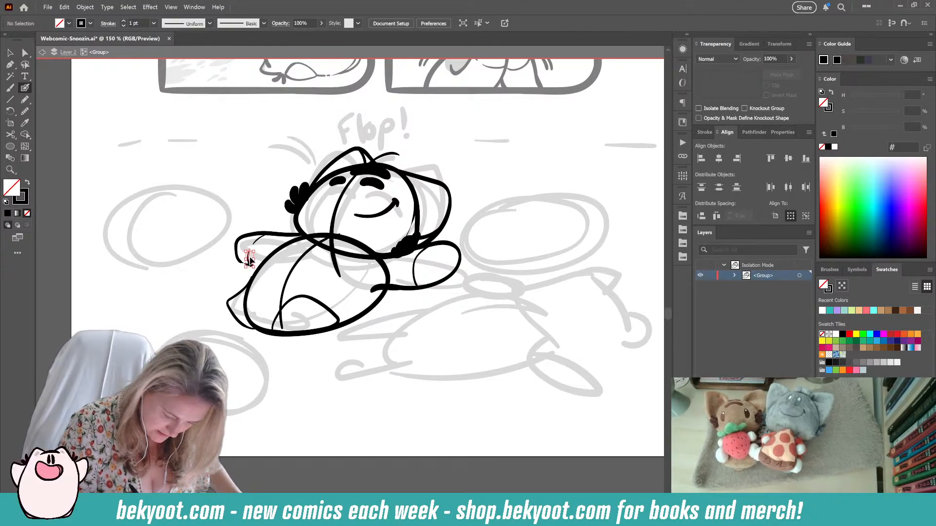
# - Adjust the head outline and move the left cheek tuft slightly outward from the face
pyautogui.keyDown('ctrl'); pyautogui.click(243, 258); pyautogui.keyUp('ctrl')
pyautogui.moveTo(364, 255); pyautogui.dragTo(366, 266)
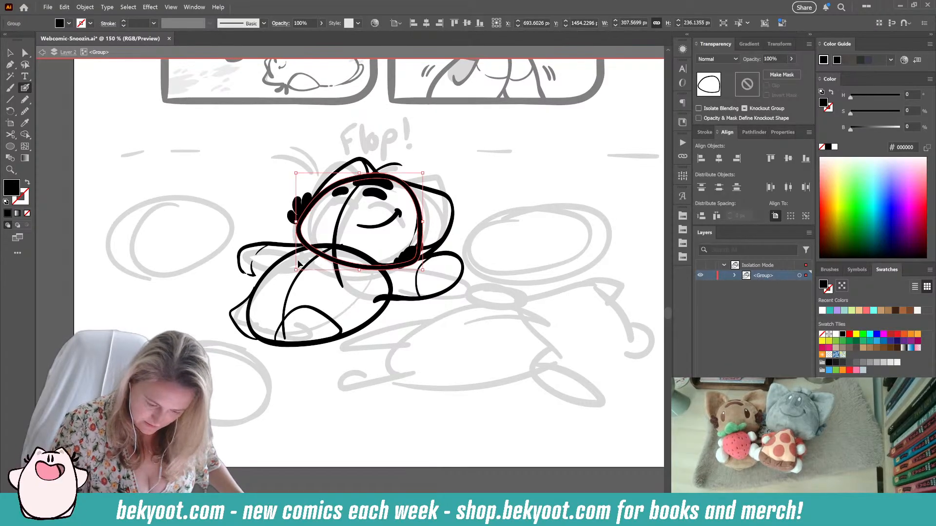
pyautogui.moveTo(295, 221); pyautogui.dragTo(306, 190)
pyautogui.keyDown('ctrl'); pyautogui.click(285, 174); pyautogui.keyUp('ctrl')
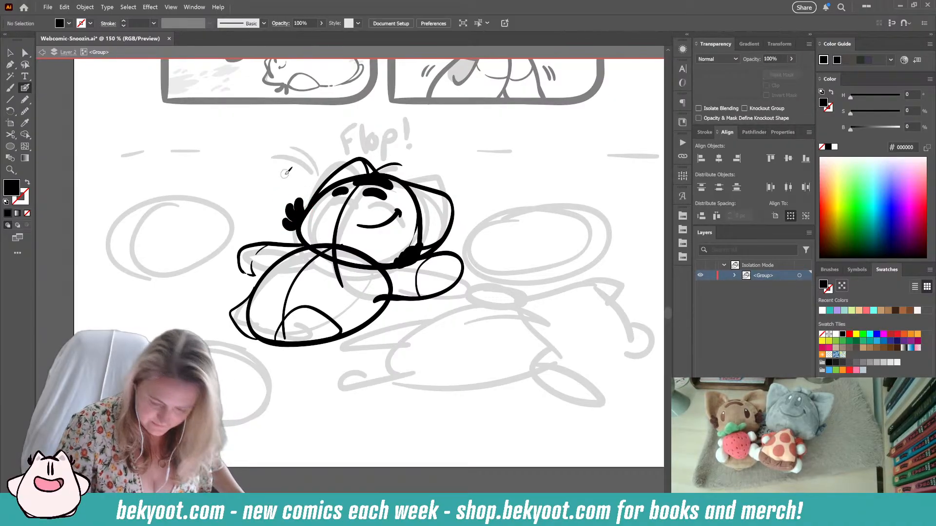
# - Shift both closed eyes slightly down and to the left on the cat's face
pyautogui.moveTo(430, 303); pyautogui.dragTo(433, 282)
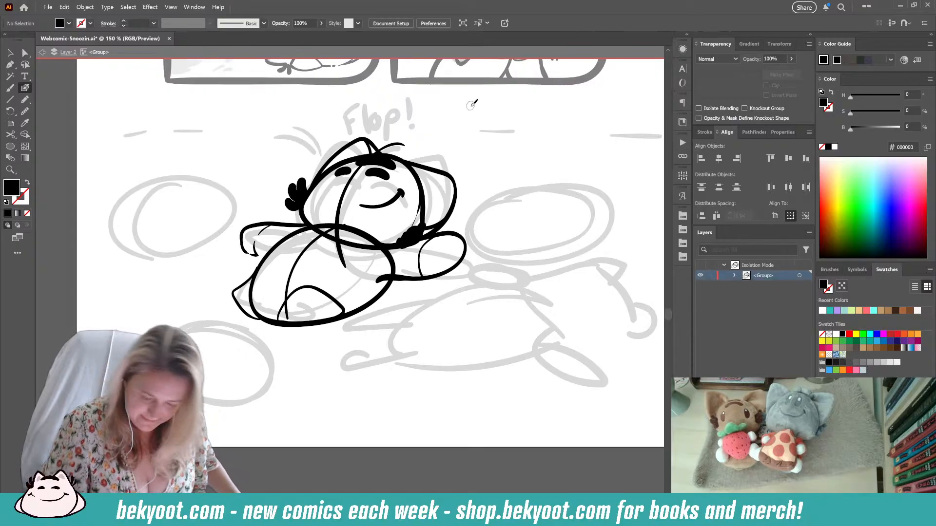
pyautogui.moveTo(422, 213); pyautogui.dragTo(424, 211)
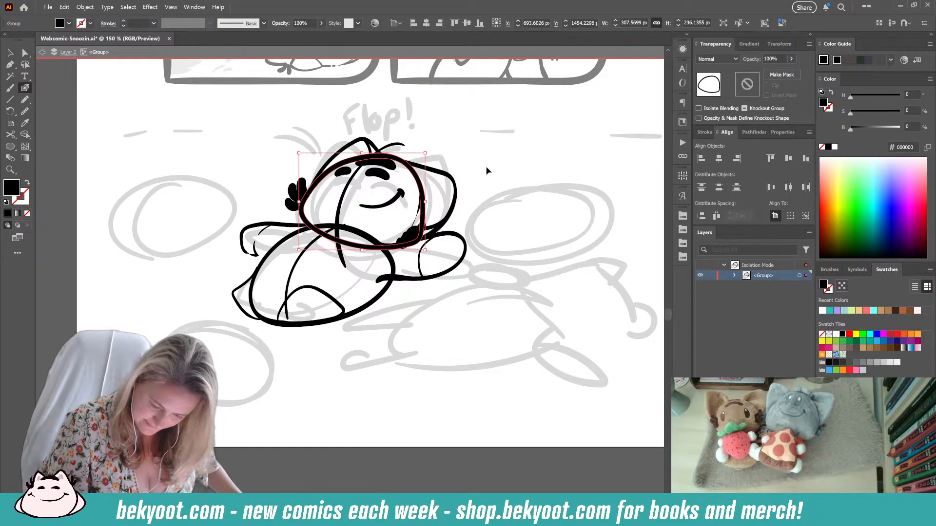
pyautogui.keyDown('ctrl'); pyautogui.click(488, 171); pyautogui.keyUp('ctrl')
pyautogui.moveTo(345, 173); pyautogui.dragTo(370, 176)
pyautogui.keyDown('ctrl'); pyautogui.click(448, 135); pyautogui.keyUp('ctrl')
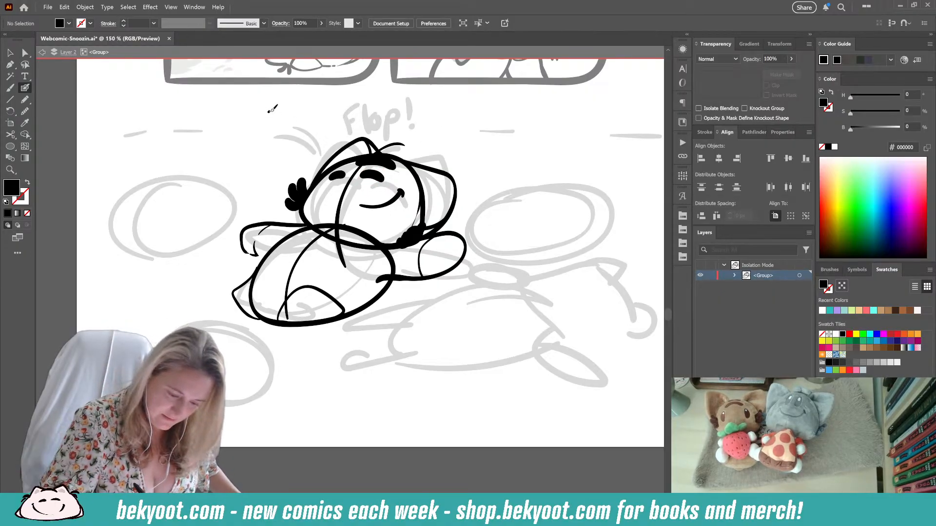
# - Draw curved motion lines above the cat's left ear
pyautogui.moveTo(268, 111); pyautogui.dragTo(326, 149)
pyautogui.moveTo(294, 103)
pyautogui.mouseDown()
pyautogui.moveTo(333, 151)
pyautogui.moveTo(320, 156)
pyautogui.moveTo(301, 136)
pyautogui.moveTo(320, 153)
pyautogui.mouseUp()
pyautogui.hotkey('ctrl', 'z')
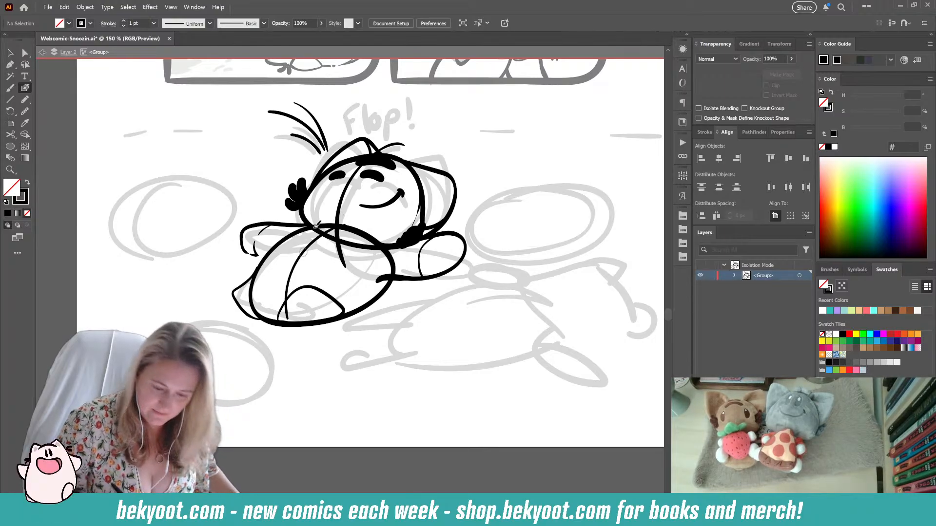
# - Hand-letter the sound effect "flop!!" above the cat's head, redoing strokes as needed
pyautogui.moveTo(339, 122)
pyautogui.mouseDown()
pyautogui.moveTo(348, 132)
pyautogui.moveTo(338, 108)
pyautogui.moveTo(340, 125)
pyautogui.moveTo(352, 130)
pyautogui.mouseUp()
pyautogui.moveTo(360, 119)
pyautogui.mouseDown()
pyautogui.moveTo(354, 128)
pyautogui.moveTo(371, 132)
pyautogui.mouseUp()
pyautogui.hotkey('ctrl', 'z')
pyautogui.hotkey('ctrl', 'z')
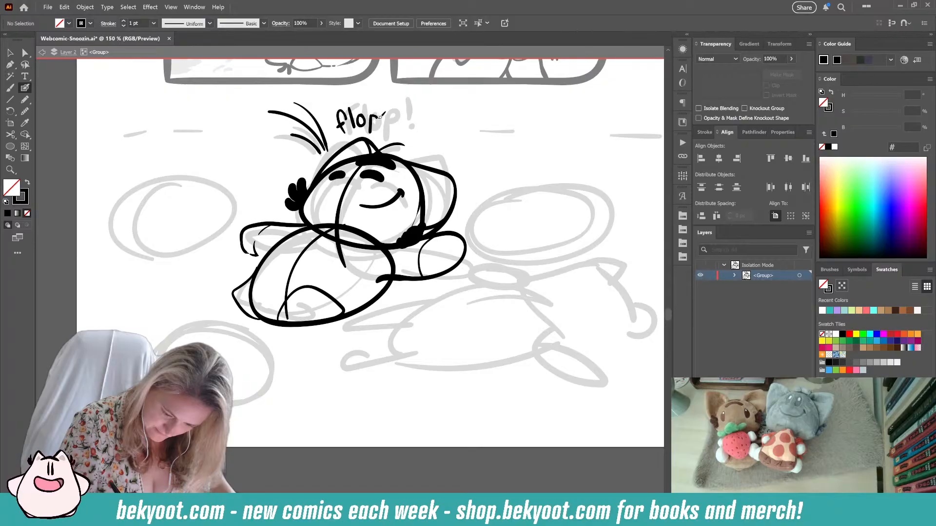
pyautogui.moveTo(393, 104); pyautogui.dragTo(386, 128)
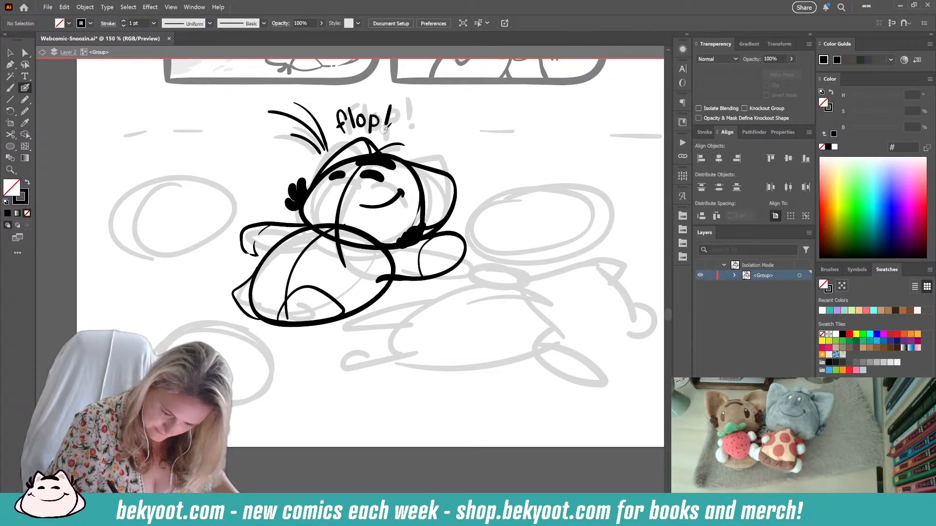
pyautogui.click(392, 130)
pyautogui.hotkey('ctrl', 'z')
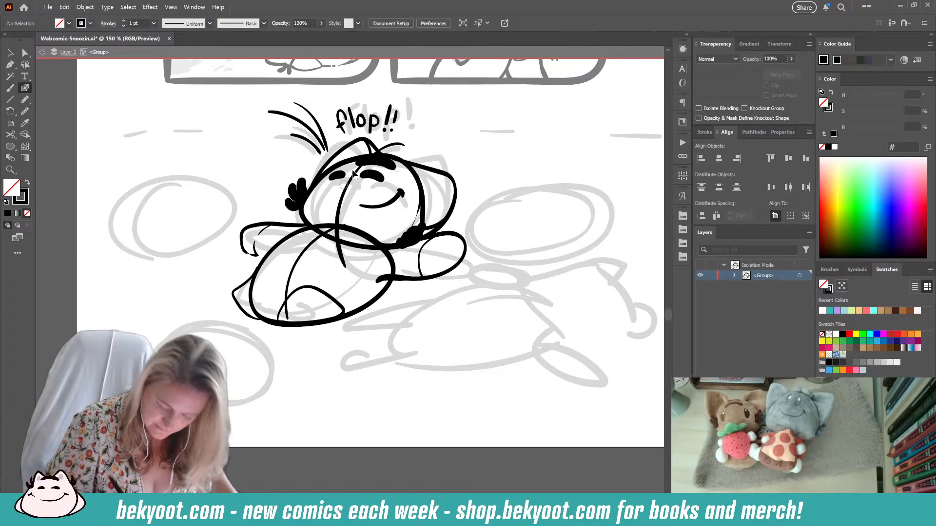
pyautogui.hotkey('ctrl', 'z')
pyautogui.moveTo(392, 126)
pyautogui.mouseDown()
pyautogui.moveTo(396, 116)
pyautogui.moveTo(392, 128)
pyautogui.mouseUp()
pyautogui.hotkey('ctrl', 'z')
pyautogui.hotkey('ctrl', 'z')
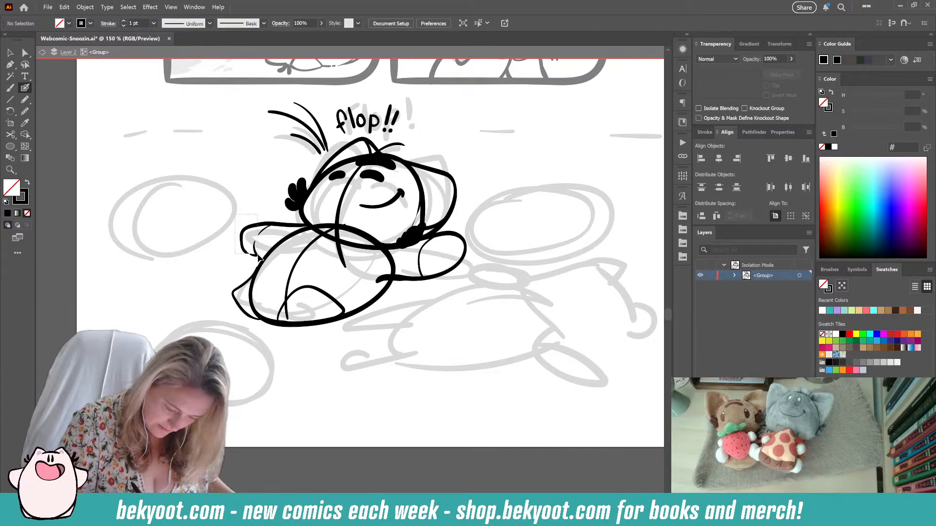
# - Delete the left arm outline together with its leftover paw strokes
pyautogui.moveTo(258, 258); pyautogui.dragTo(258, 249)
pyautogui.press('Delete')
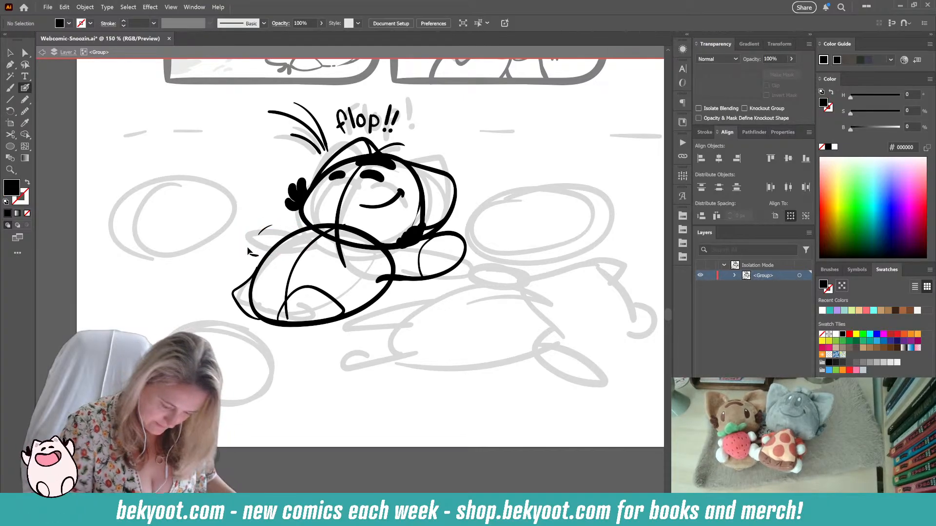
pyautogui.keyDown('ctrl'); pyautogui.click(252, 255); pyautogui.keyUp('ctrl')
pyautogui.keyDown('ctrl'); pyautogui.keyDown('shift'); pyautogui.click(264, 230); pyautogui.keyUp('shift'); pyautogui.keyUp('ctrl')
pyautogui.press('Delete')
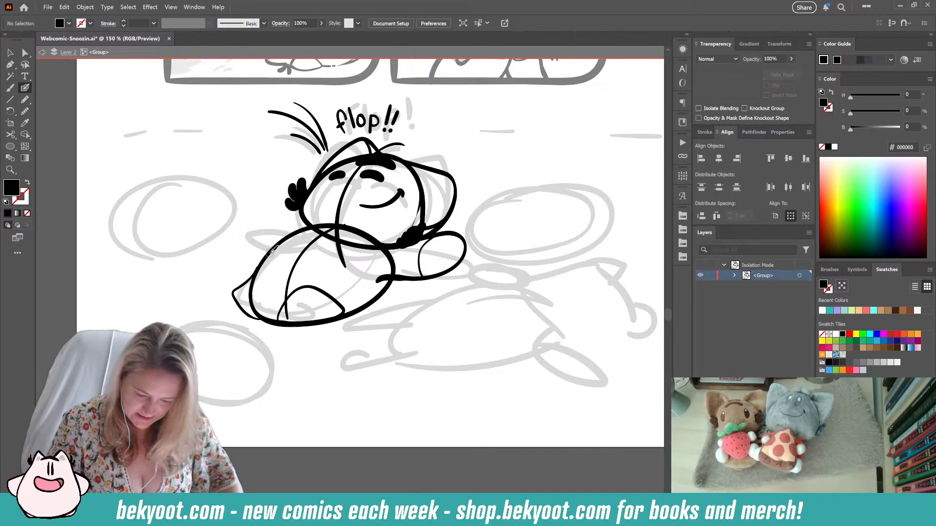
# - Ink the cat's raised left arm as a rounded outline beside the head, joining the black hair tufts to the body
pyautogui.moveTo(294, 190)
pyautogui.mouseDown()
pyautogui.moveTo(262, 200)
pyautogui.moveTo(271, 227)
pyautogui.moveTo(313, 234)
pyautogui.moveTo(269, 223)
pyautogui.moveTo(286, 225)
pyautogui.moveTo(297, 192)
pyautogui.mouseUp()
pyautogui.moveTo(315, 375); pyautogui.dragTo(279, 368)
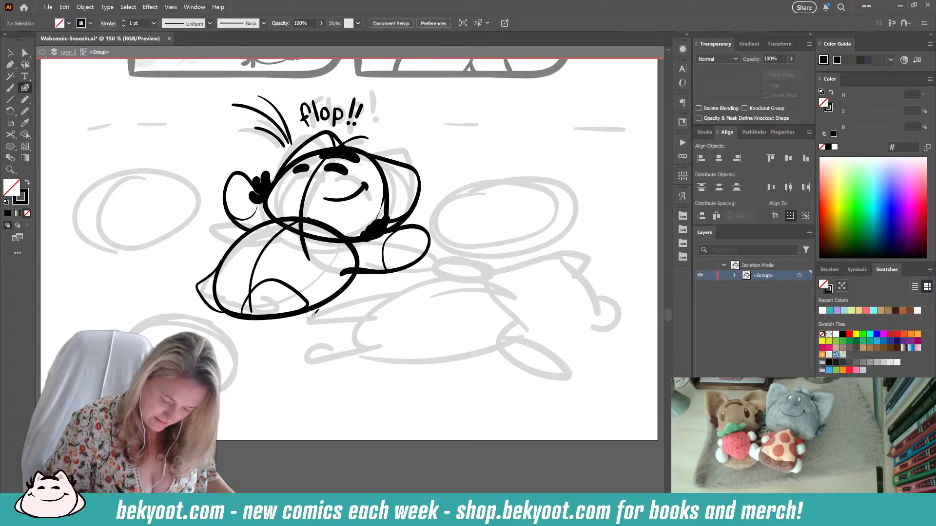
pyautogui.moveTo(225, 257); pyautogui.dragTo(228, 225)
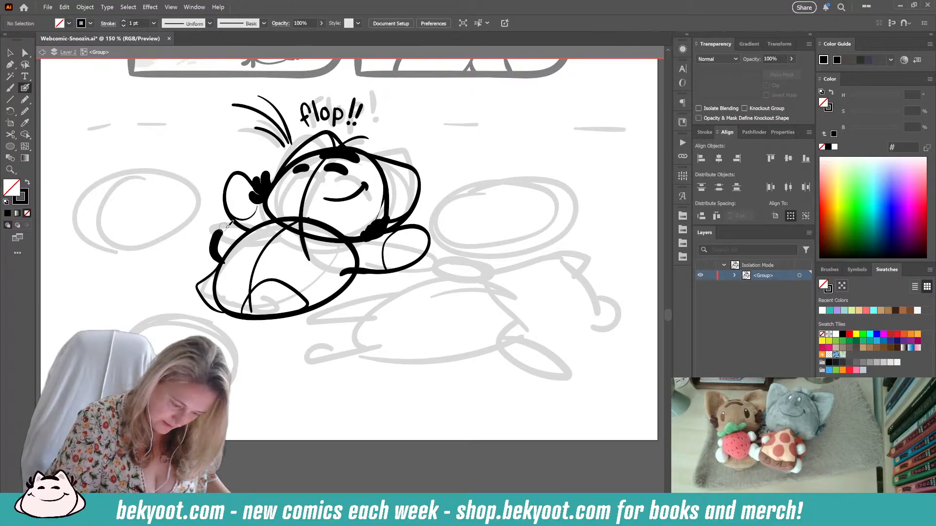
pyautogui.moveTo(233, 272)
pyautogui.mouseDown()
pyautogui.moveTo(222, 257)
pyautogui.moveTo(212, 218)
pyautogui.moveTo(203, 253)
pyautogui.moveTo(238, 260)
pyautogui.moveTo(208, 253)
pyautogui.mouseUp()
pyautogui.hotkey('ctrl', 'z')
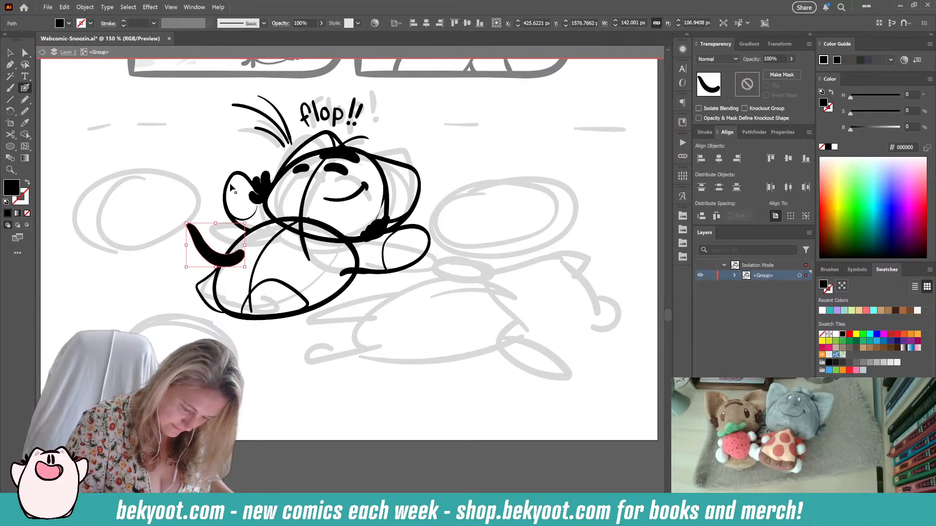
pyautogui.hotkey('ctrl', 'z')
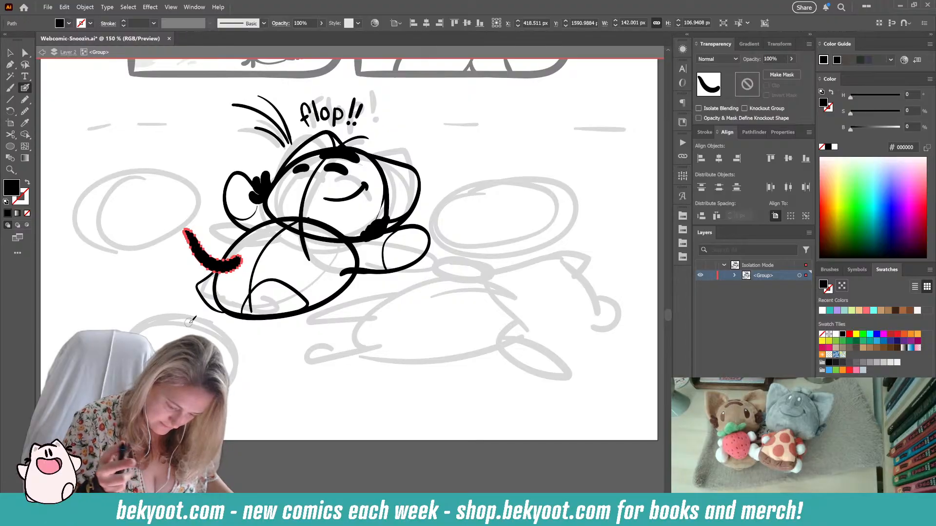
pyautogui.hotkey('ctrl', 'z')
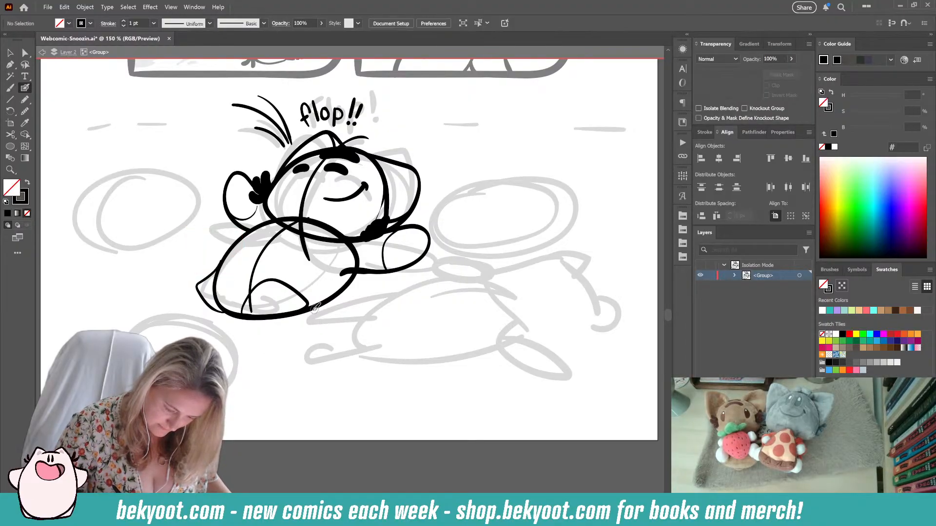
pyautogui.moveTo(308, 310)
pyautogui.mouseDown()
pyautogui.moveTo(340, 296)
pyautogui.moveTo(388, 317)
pyautogui.mouseUp()
pyautogui.hotkey('ctrl', 'z')
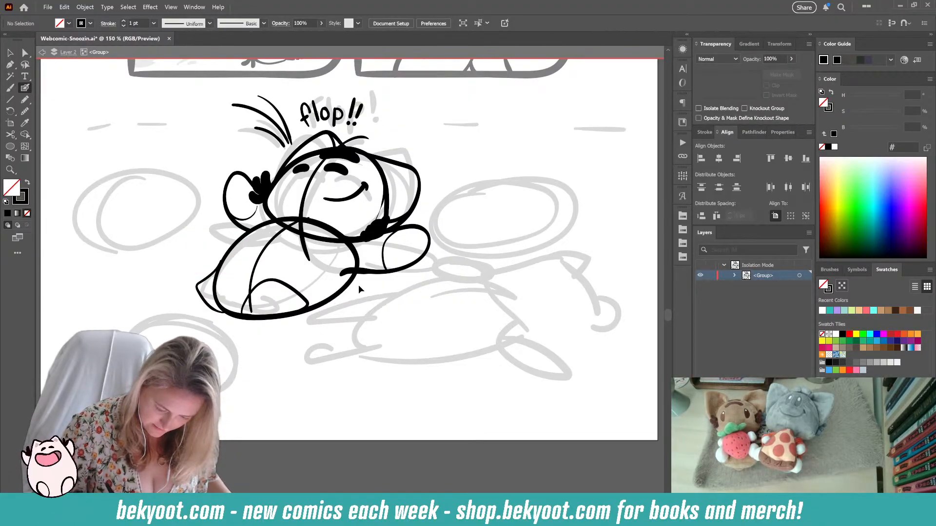
pyautogui.moveTo(307, 302); pyautogui.dragTo(389, 276)
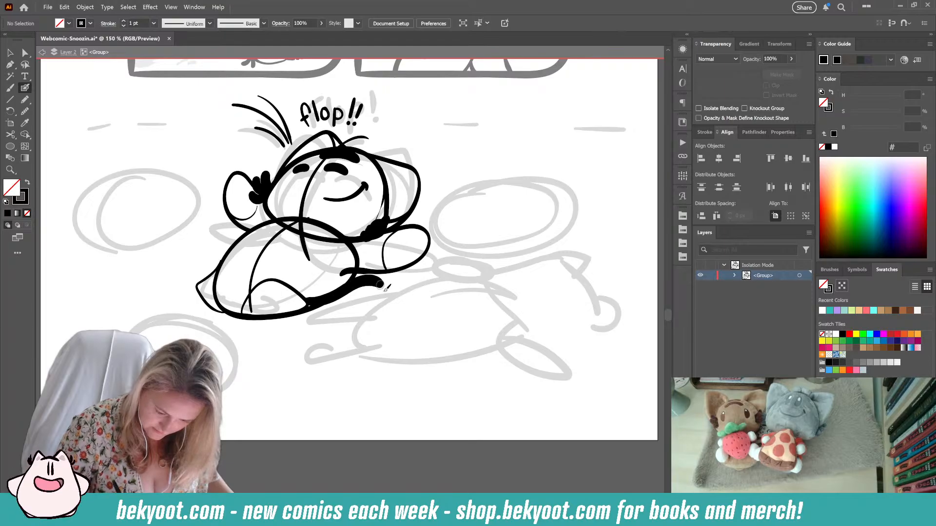
pyautogui.hotkey('ctrl', 'z')
pyautogui.moveTo(299, 281)
pyautogui.mouseDown()
pyautogui.moveTo(322, 300)
pyautogui.moveTo(372, 277)
pyautogui.mouseUp()
pyautogui.hotkey('ctrl', 'z')
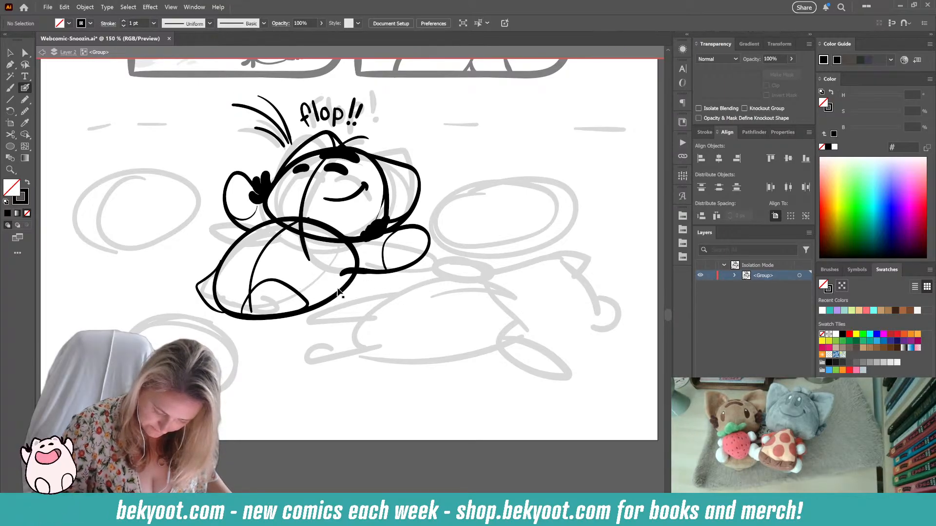
# - Draw a thick curved tail with a solid black heart-shaped tip extending from the body's lower right
pyautogui.moveTo(305, 290)
pyautogui.mouseDown()
pyautogui.moveTo(381, 307)
pyautogui.moveTo(407, 291)
pyautogui.moveTo(393, 333)
pyautogui.moveTo(371, 308)
pyautogui.moveTo(404, 300)
pyautogui.moveTo(395, 319)
pyautogui.moveTo(385, 314)
pyautogui.moveTo(409, 315)
pyautogui.moveTo(405, 299)
pyautogui.moveTo(412, 300)
pyautogui.moveTo(409, 318)
pyautogui.moveTo(383, 305)
pyautogui.mouseUp()
pyautogui.keyDown('ctrl'); pyautogui.click(314, 295); pyautogui.keyUp('ctrl')
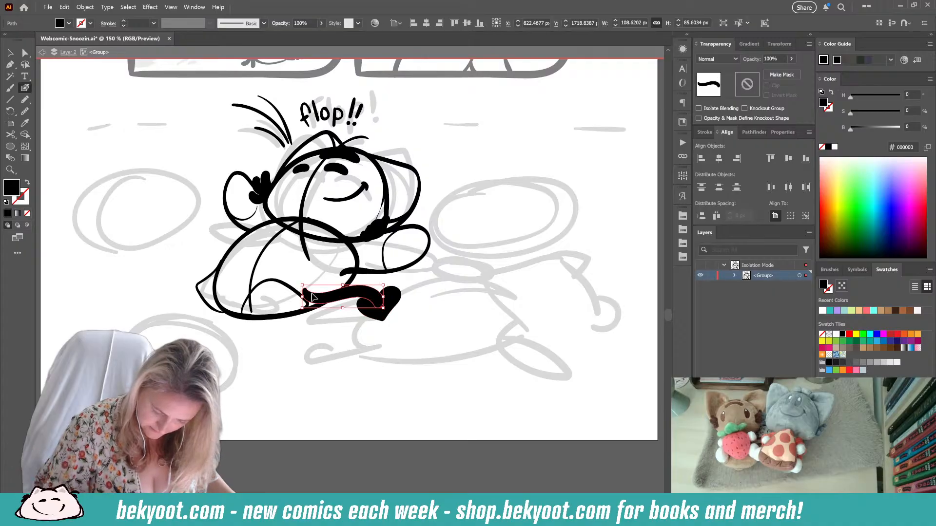
pyautogui.moveTo(307, 289)
pyautogui.mouseDown()
pyautogui.moveTo(329, 290)
pyautogui.moveTo(317, 300)
pyautogui.moveTo(324, 322)
pyautogui.moveTo(366, 325)
pyautogui.mouseUp()
pyautogui.keyDown('ctrl'); pyautogui.click(286, 366); pyautogui.keyUp('ctrl')
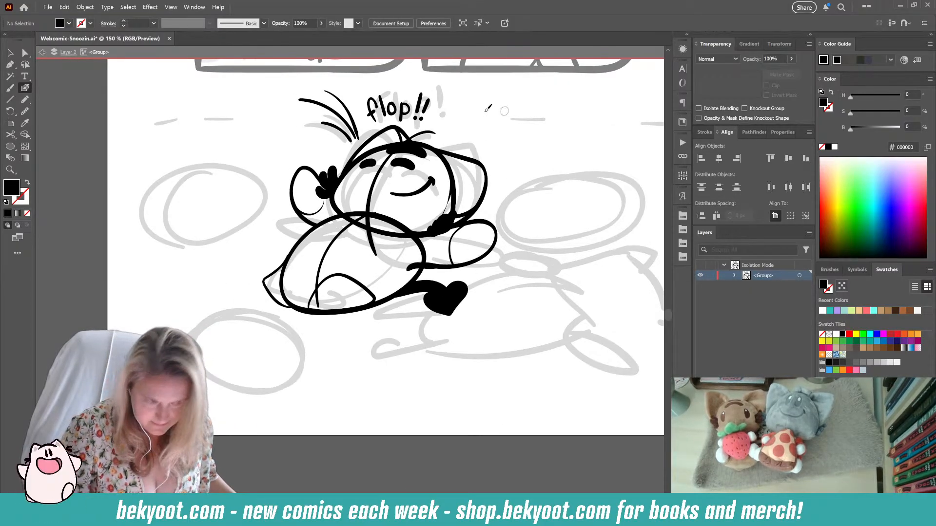
# - Thicken the outline of the pointed foot at the body's lower left
pyautogui.moveTo(266, 300); pyautogui.dragTo(217, 284)
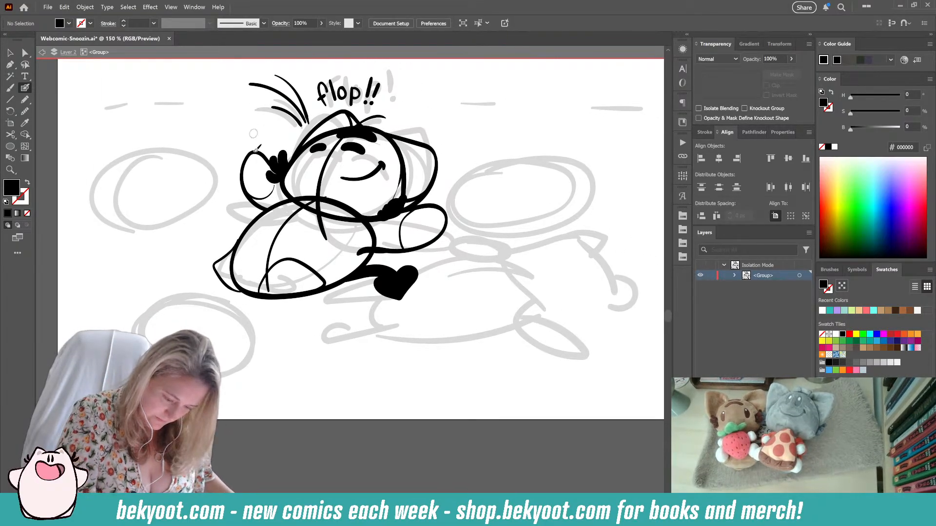
pyautogui.moveTo(240, 242); pyautogui.dragTo(241, 292)
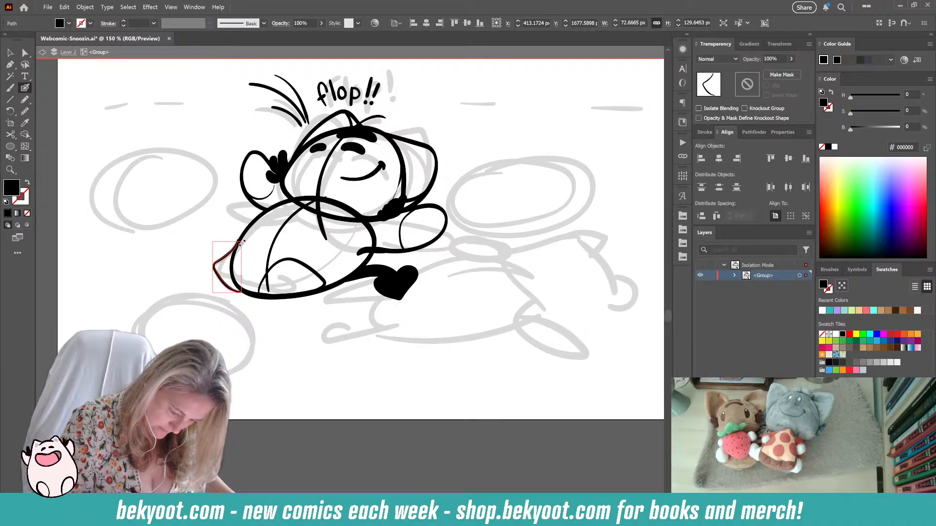
pyautogui.moveTo(231, 241); pyautogui.dragTo(287, 296)
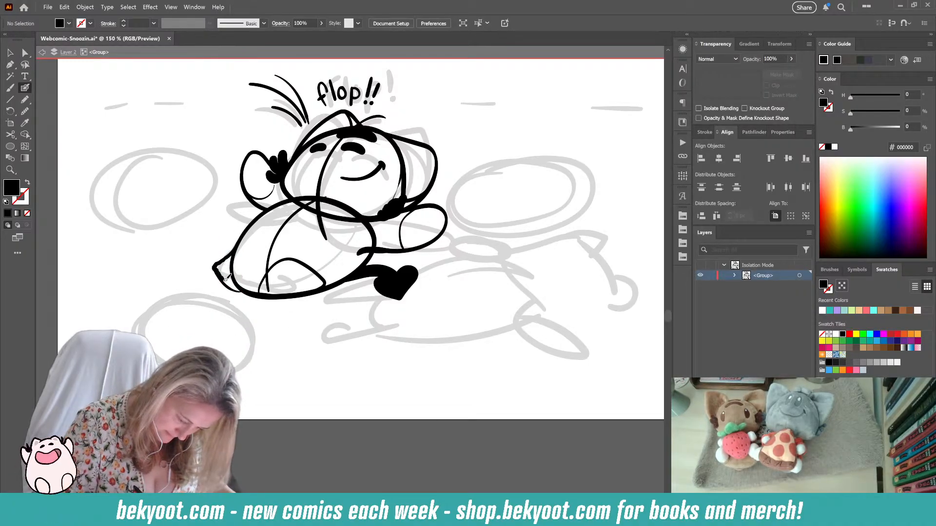
pyautogui.hotkey('shift', 'x')
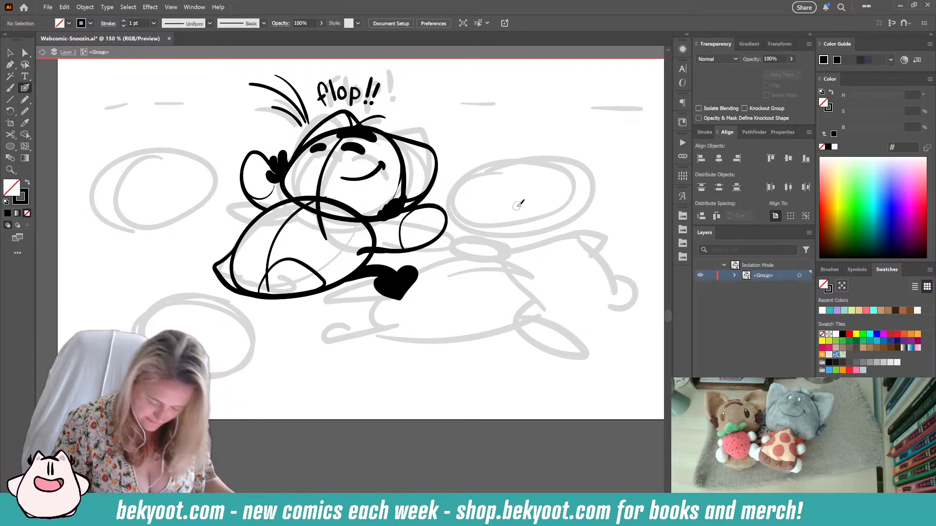
# - Narrow the arched foot outline inside the lower body slightly by moving its left edge inward
pyautogui.keyDown('ctrl'); pyautogui.click(263, 296); pyautogui.keyUp('ctrl')
pyautogui.moveTo(257, 278); pyautogui.dragTo(266, 278)
pyautogui.keyDown('ctrl'); pyautogui.click(255, 321); pyautogui.keyUp('ctrl')
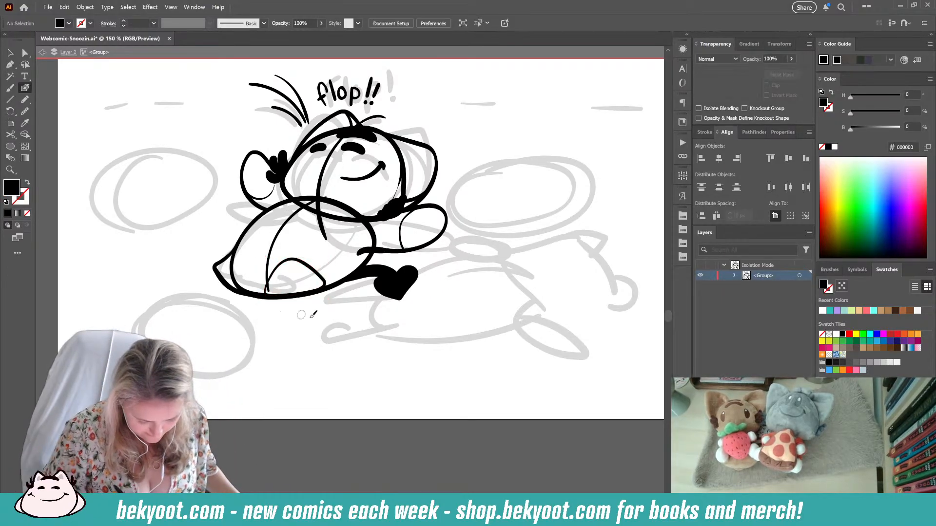
pyautogui.moveTo(347, 352); pyautogui.dragTo(319, 404)
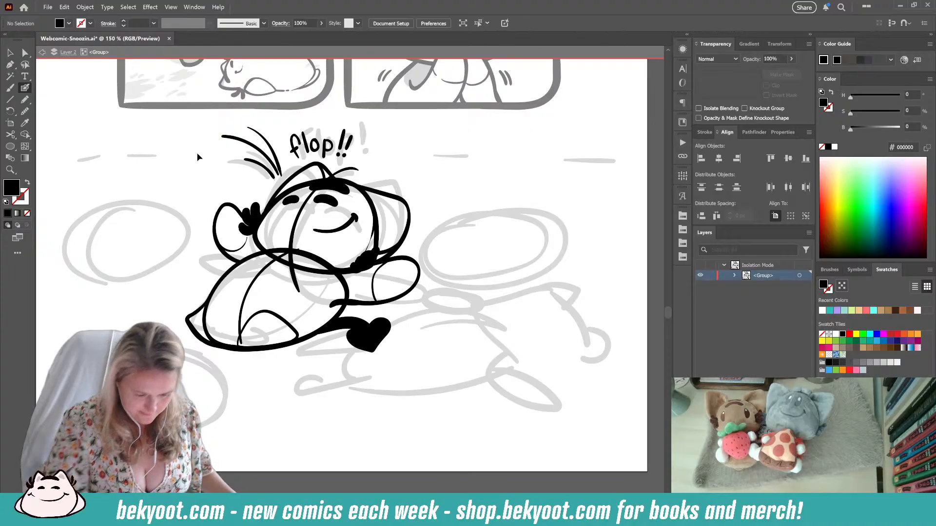
# - Delete the curved centre guide lines running through the cat's body and face
pyautogui.press('v')
pyautogui.moveTo(186, 136); pyautogui.dragTo(385, 206)
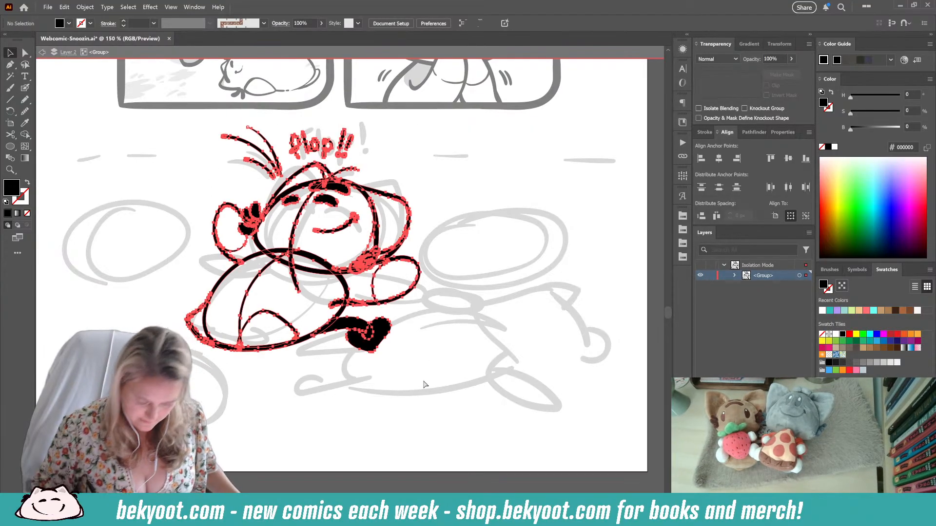
pyautogui.moveTo(425, 121); pyautogui.dragTo(433, 132)
pyautogui.click(469, 170)
pyautogui.moveTo(379, 381); pyautogui.dragTo(351, 374)
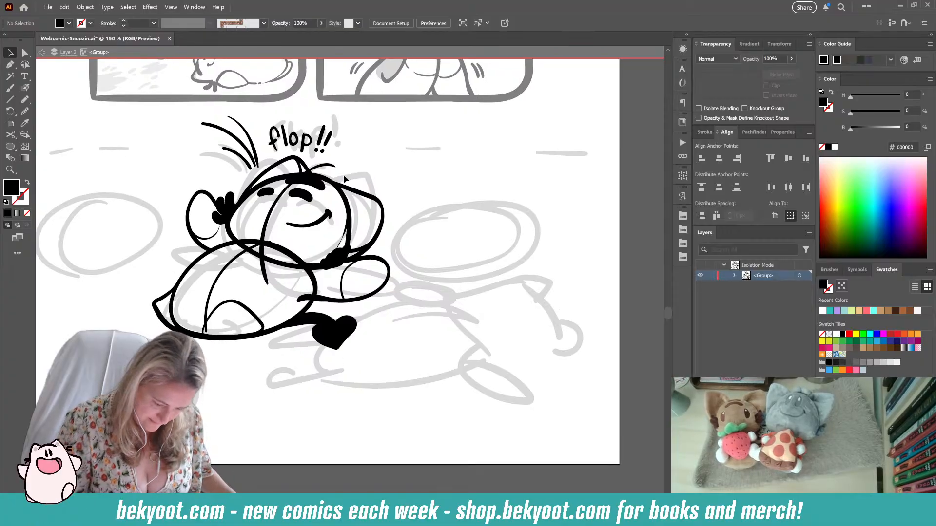
pyautogui.click(227, 271)
pyautogui.press('Delete')
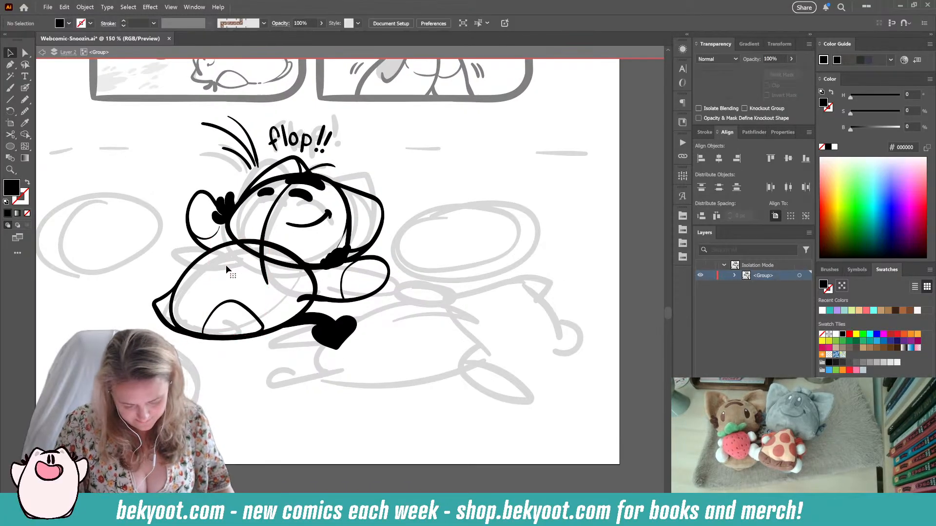
pyautogui.click(267, 277)
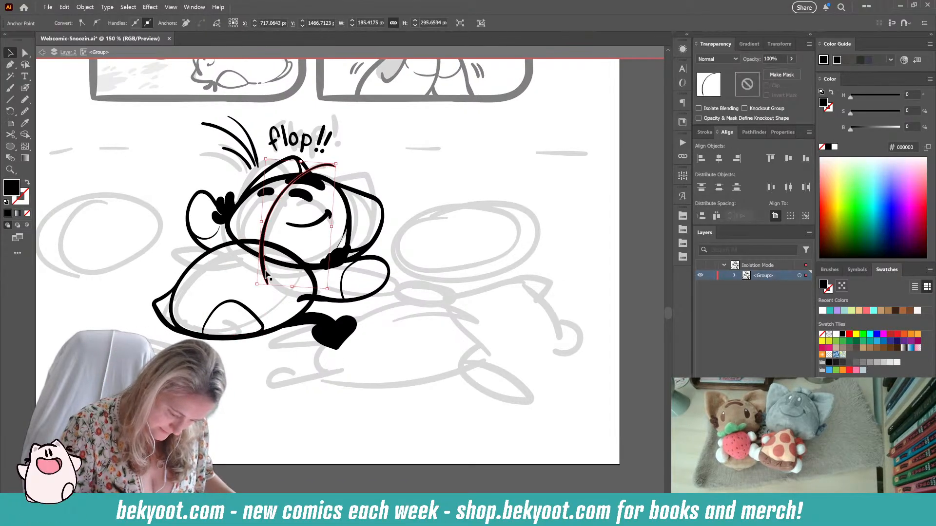
pyautogui.press('Delete')
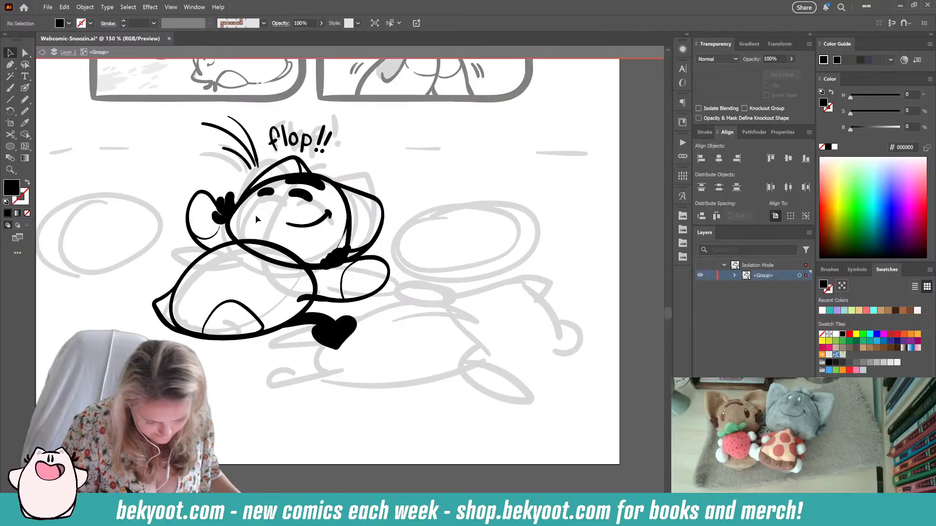
pyautogui.hotkey('shift', 'b')
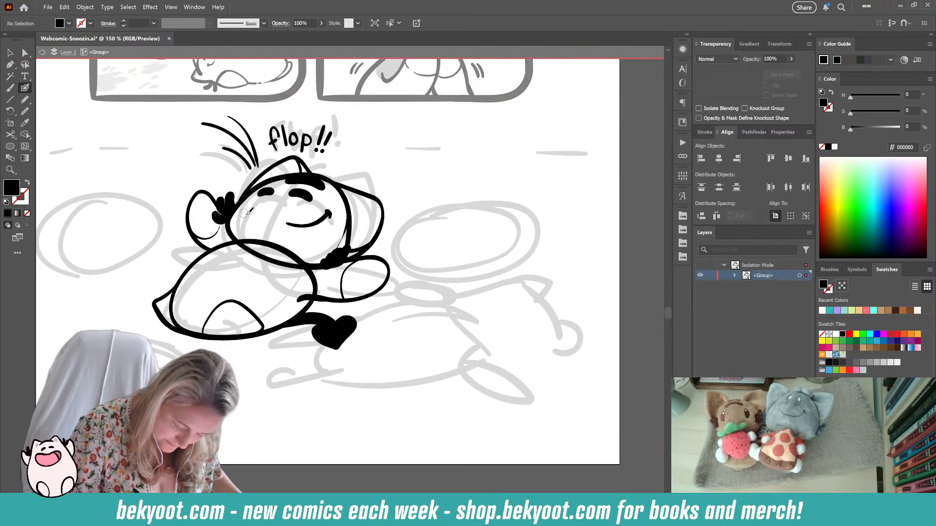
pyautogui.hotkey('shift', 'x')
pyautogui.moveTo(241, 212)
pyautogui.mouseDown()
pyautogui.moveTo(246, 219)
pyautogui.moveTo(251, 210)
pyautogui.mouseUp()
pyautogui.hotkey('shift', 'x')
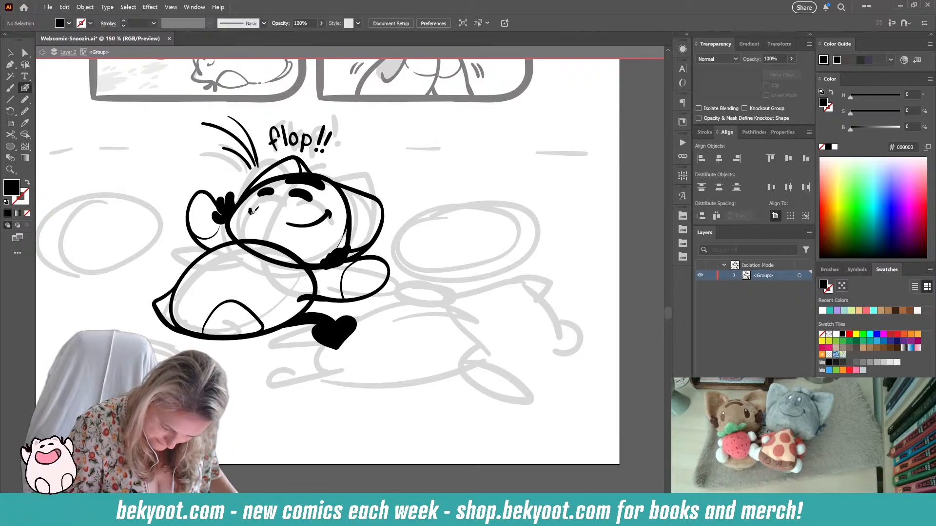
pyautogui.hotkey('shift', 'x')
pyautogui.hotkey('shift', 'x')
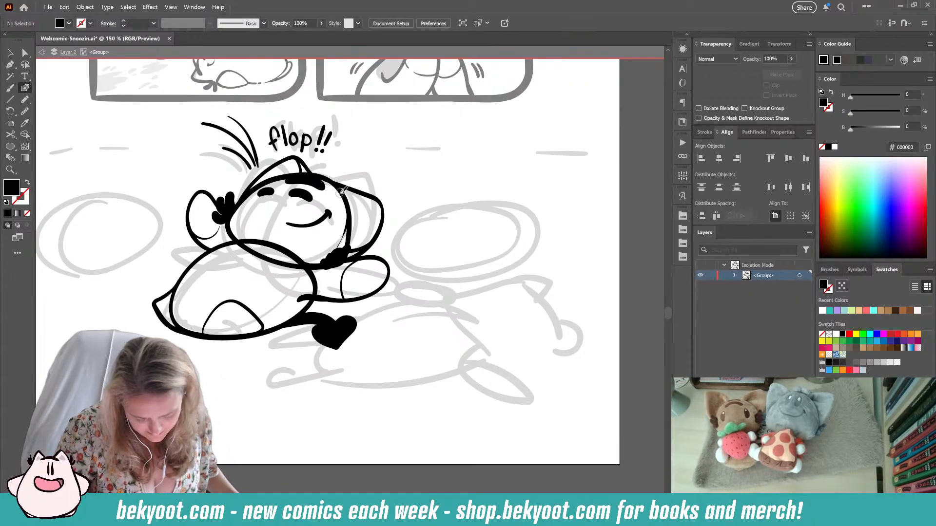
# - Erase the part of the head outline that overlaps the top of the body
pyautogui.keyDown('ctrl'); pyautogui.click(267, 259); pyautogui.keyUp('ctrl')
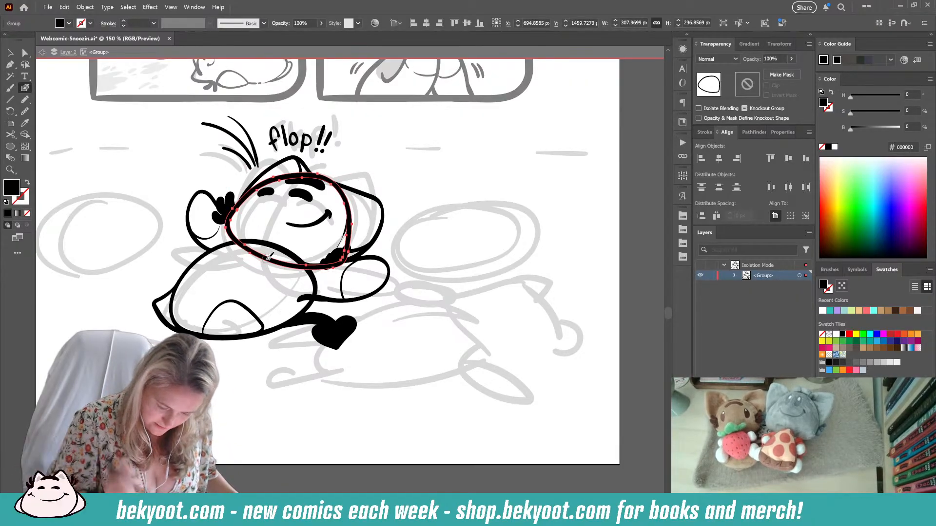
pyautogui.moveTo(236, 247); pyautogui.dragTo(303, 268)
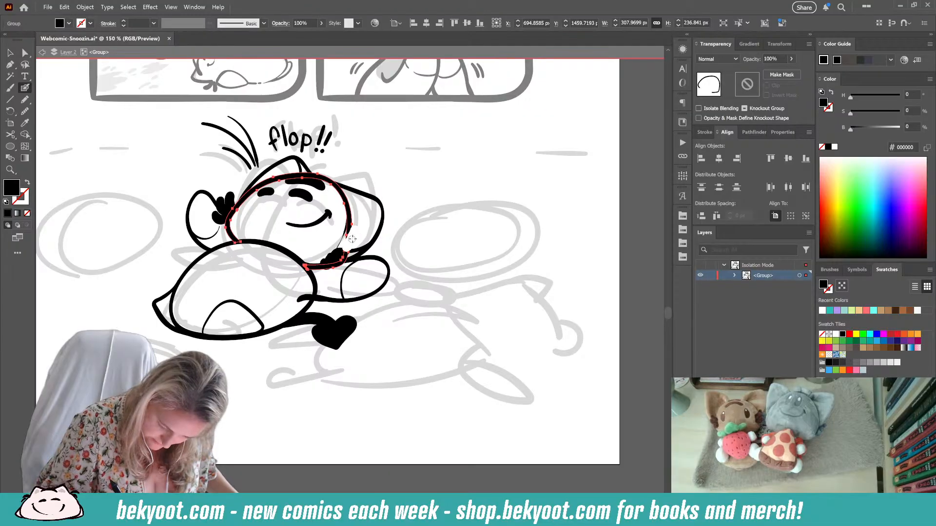
pyautogui.moveTo(352, 239)
pyautogui.mouseDown()
pyautogui.moveTo(351, 187)
pyautogui.moveTo(355, 227)
pyautogui.mouseUp()
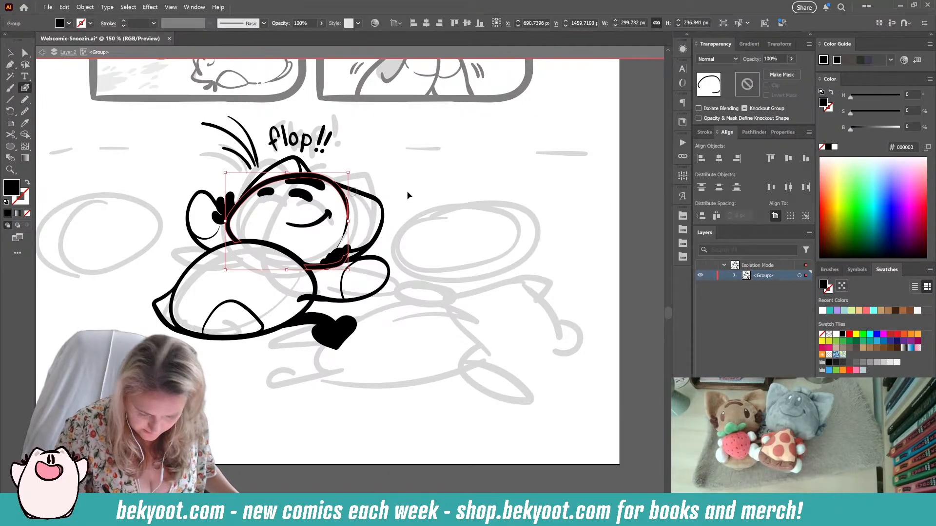
pyautogui.hotkey('ctrl', 'shift', 'a')
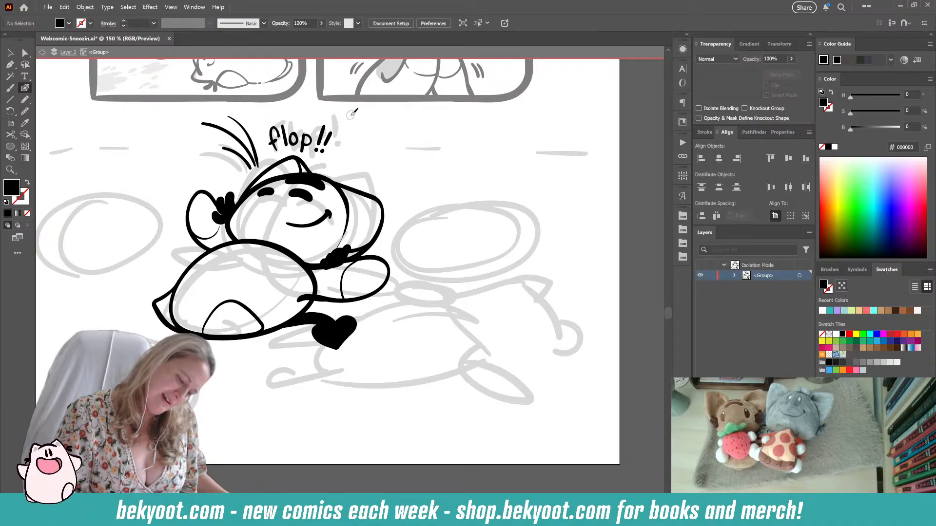
pyautogui.hotkey('ctrl', 'z')
pyautogui.hotkey('ctrl', 'z')
pyautogui.hotkey('ctrl', 'shift', 'a')
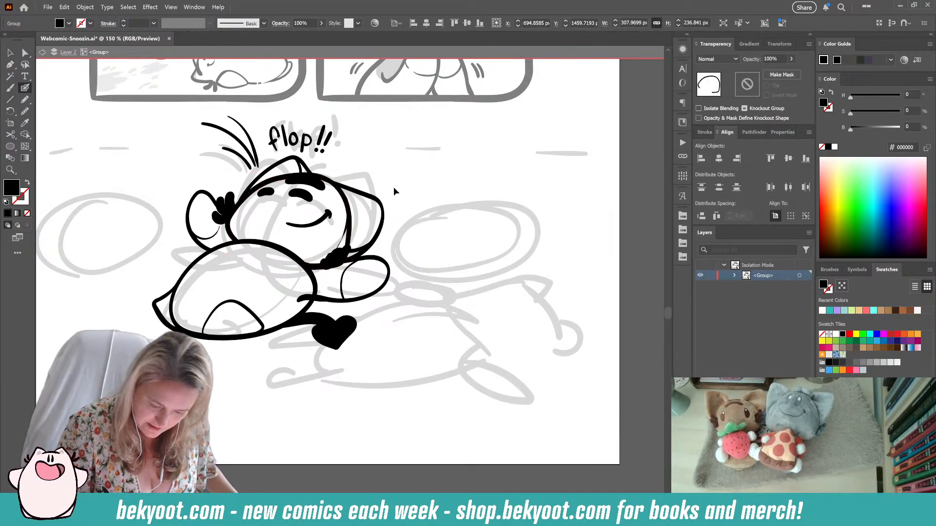
# - Redraw the cat's right ear as a narrower upright pointed shape with a thick outer edge, and delete the old ear outline
pyautogui.keyDown('ctrl'); pyautogui.click(380, 233); pyautogui.keyUp('ctrl')
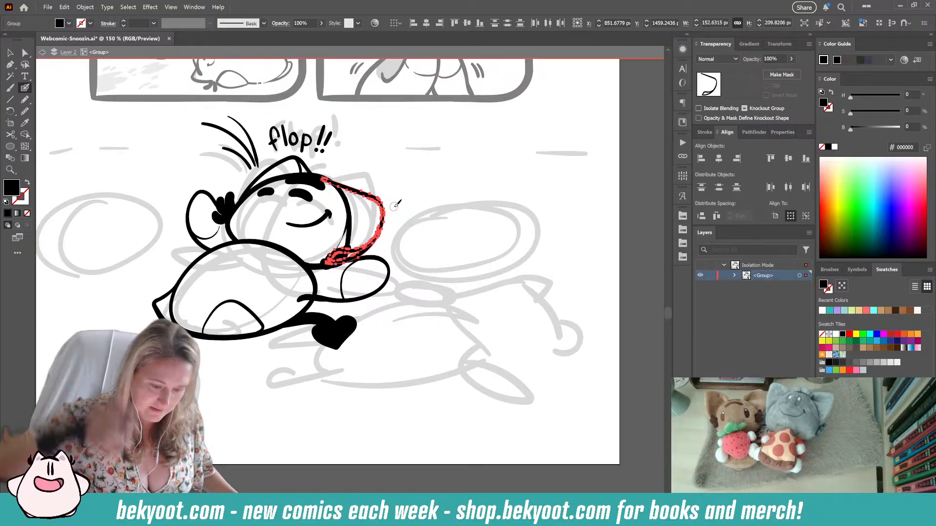
pyautogui.moveTo(336, 265)
pyautogui.mouseDown()
pyautogui.moveTo(324, 174)
pyautogui.moveTo(356, 166)
pyautogui.moveTo(370, 193)
pyautogui.moveTo(337, 254)
pyautogui.moveTo(380, 247)
pyautogui.mouseUp()
pyautogui.hotkey('shift', 'x')
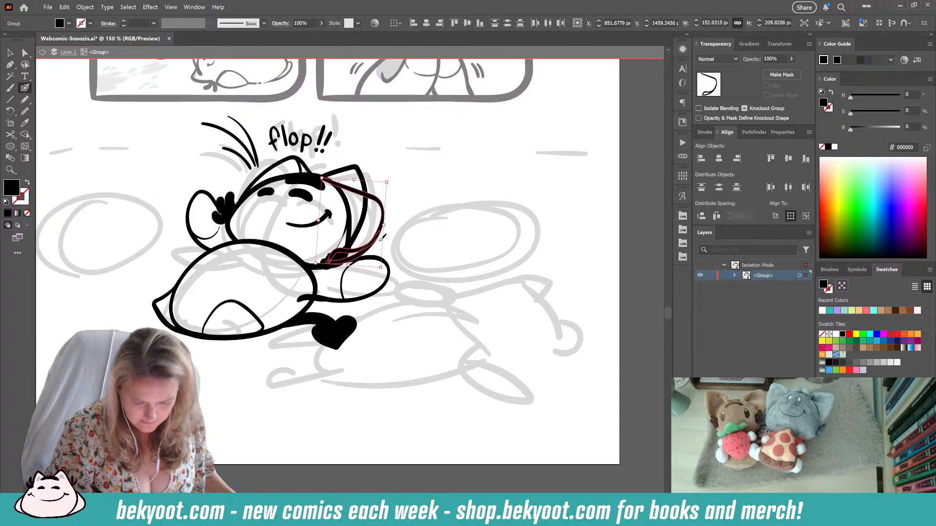
pyautogui.press('Delete')
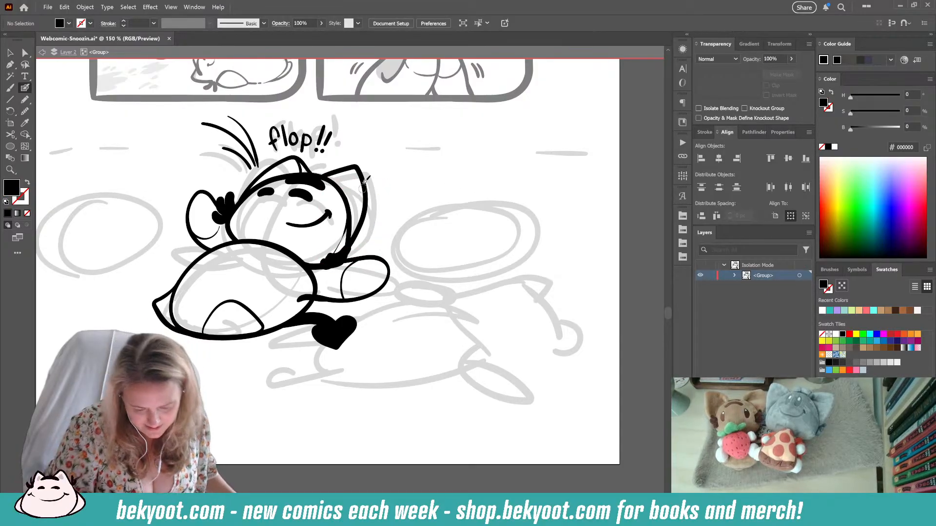
pyautogui.moveTo(360, 167)
pyautogui.mouseDown()
pyautogui.moveTo(367, 230)
pyautogui.moveTo(347, 255)
pyautogui.mouseUp()
pyautogui.hotkey('shift', 'x')
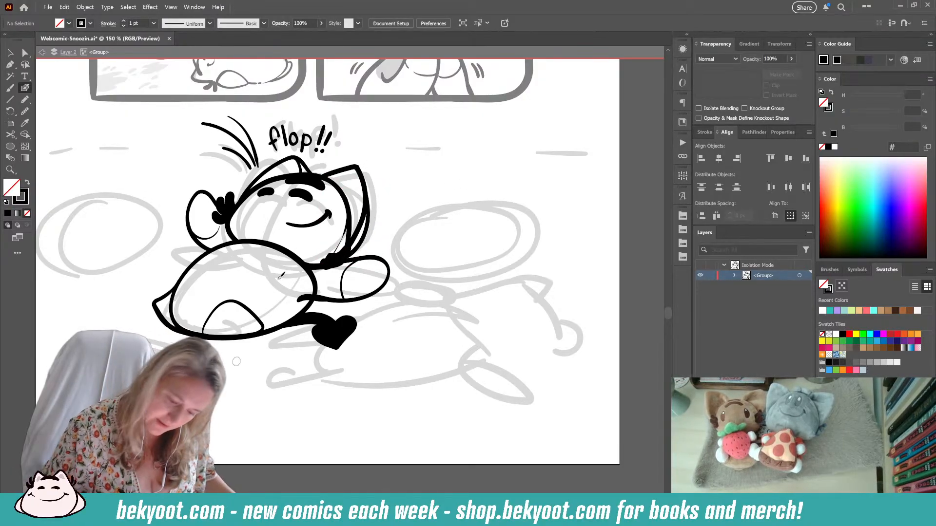
# - Delete the solid black cheek tuft and the stray curve overlapping the right side of the cat's head outline
pyautogui.keyDown('ctrl'); pyautogui.click(349, 237); pyautogui.keyUp('ctrl')
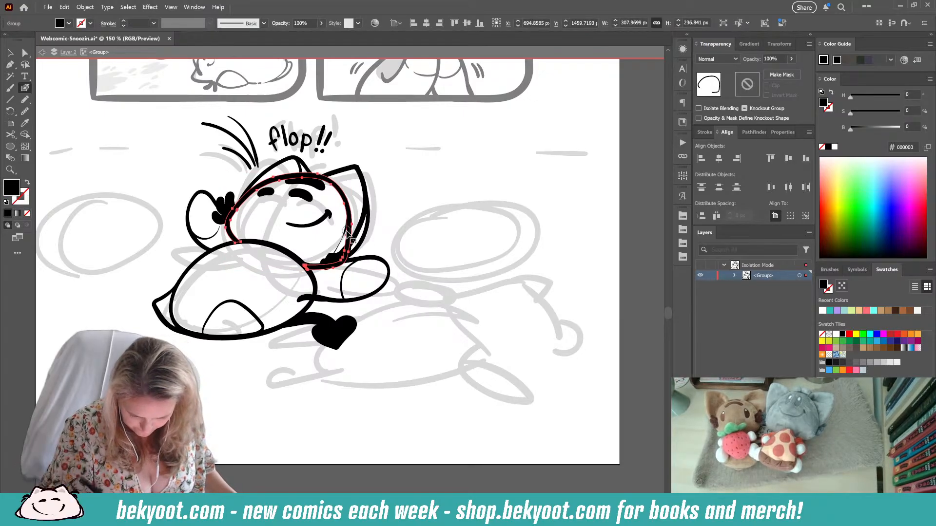
pyautogui.keyDown('ctrl'); pyautogui.click(381, 238); pyautogui.keyUp('ctrl')
pyautogui.keyDown('ctrl'); pyautogui.click(339, 247); pyautogui.keyUp('ctrl')
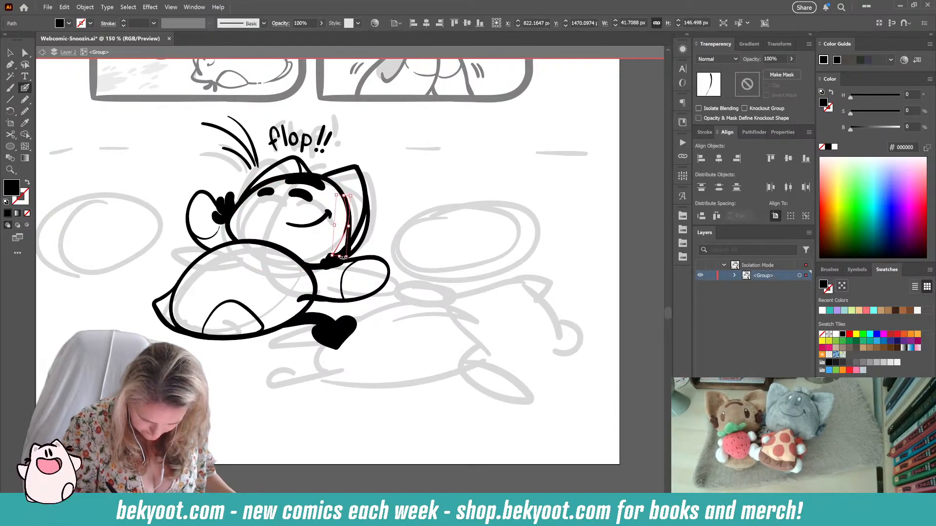
pyautogui.press('Delete')
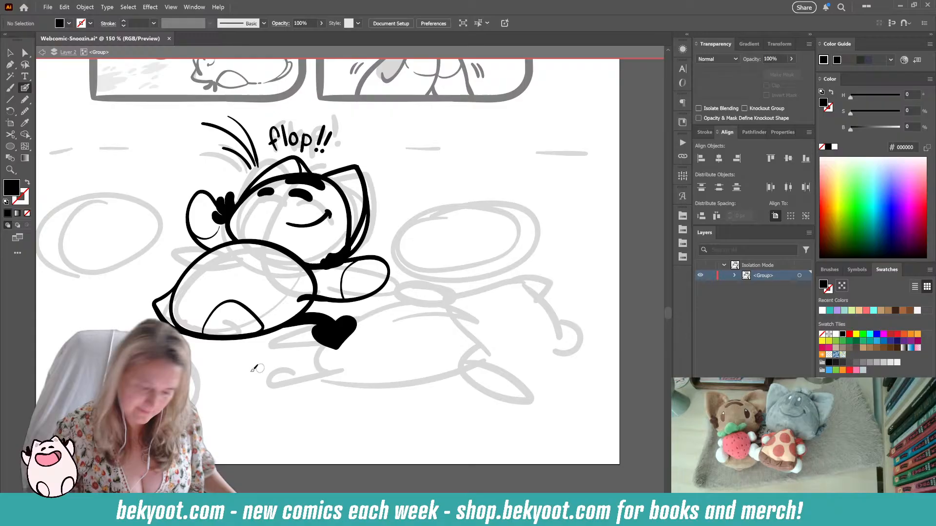
pyautogui.keyDown('ctrl'); pyautogui.click(335, 262); pyautogui.keyUp('ctrl')
pyautogui.press('Delete')
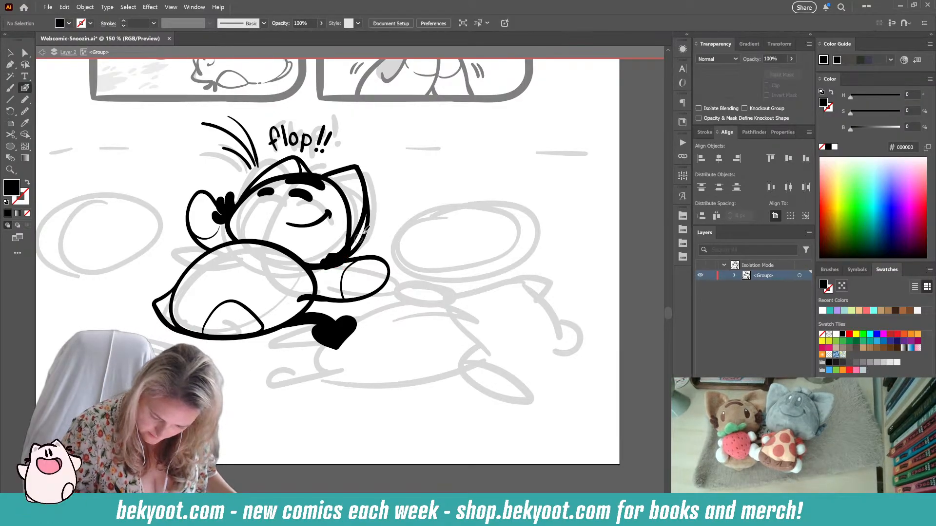
pyautogui.keyDown('ctrl'); pyautogui.click(328, 262); pyautogui.keyUp('ctrl')
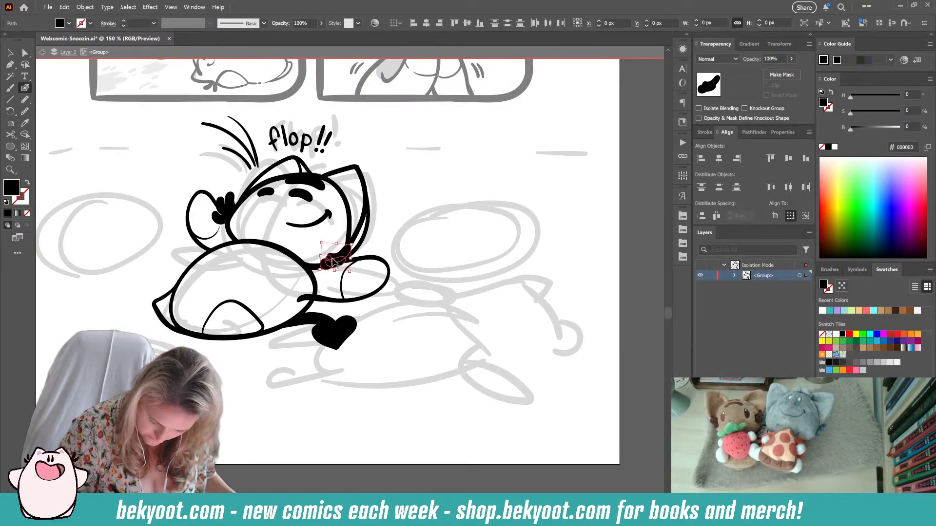
pyautogui.press('Delete')
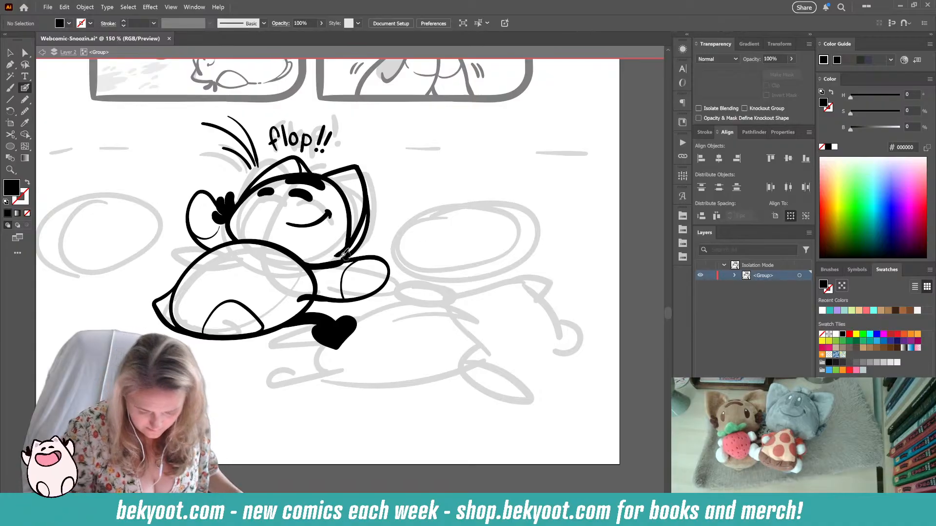
# - Redraw the cheek fur at the head's lower right as a thick tuft with several rounded spikes
pyautogui.hotkey('shift', 'x')
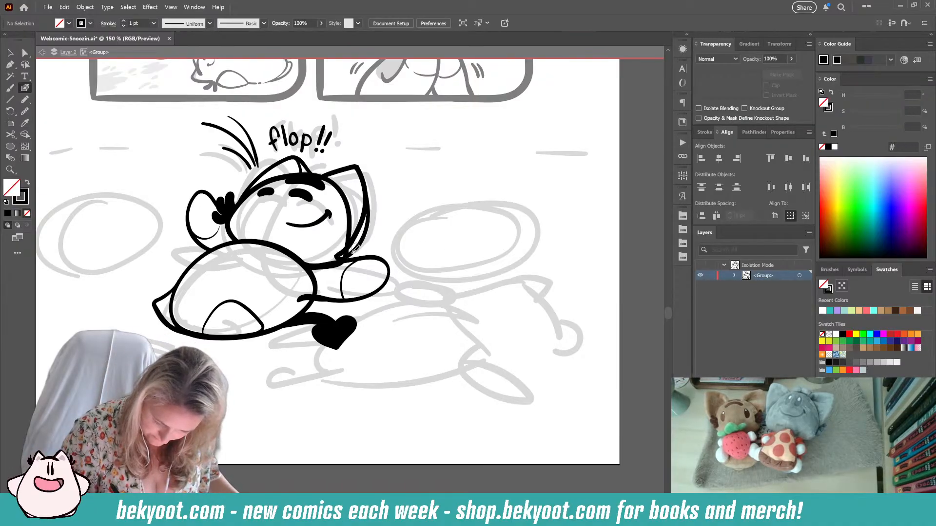
pyautogui.moveTo(348, 254)
pyautogui.mouseDown()
pyautogui.moveTo(358, 246)
pyautogui.moveTo(333, 257)
pyautogui.mouseUp()
pyautogui.hotkey('ctrl', 'z')
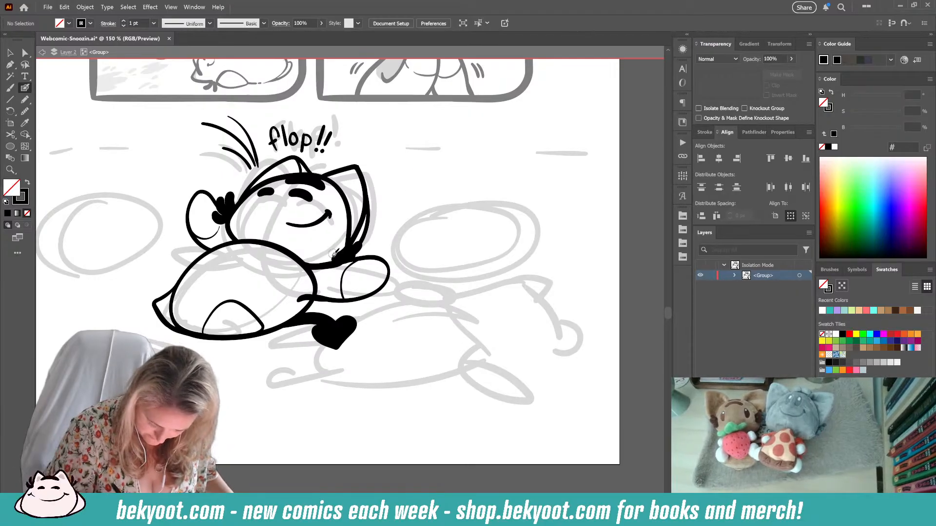
pyautogui.moveTo(334, 253); pyautogui.dragTo(334, 241)
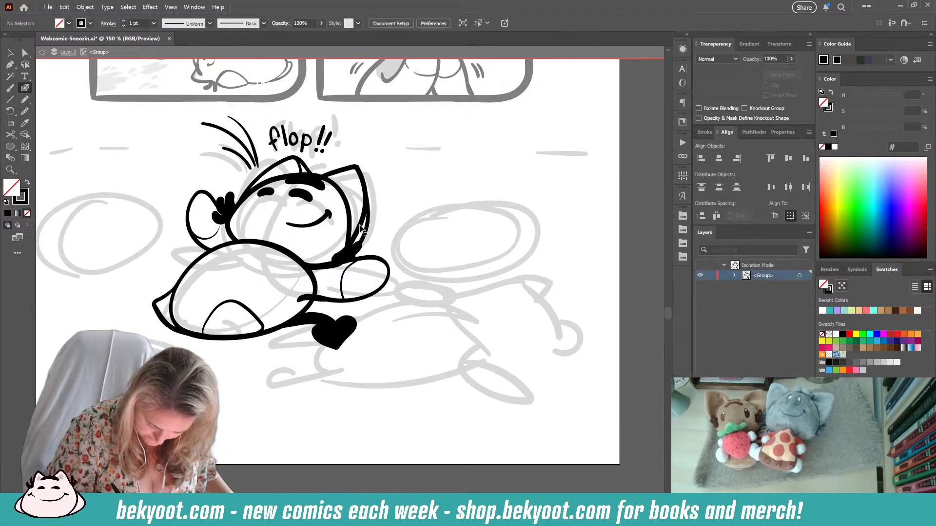
pyautogui.hotkey('ctrl', 'z')
pyautogui.moveTo(334, 256)
pyautogui.mouseDown()
pyautogui.moveTo(352, 234)
pyautogui.moveTo(363, 243)
pyautogui.mouseUp()
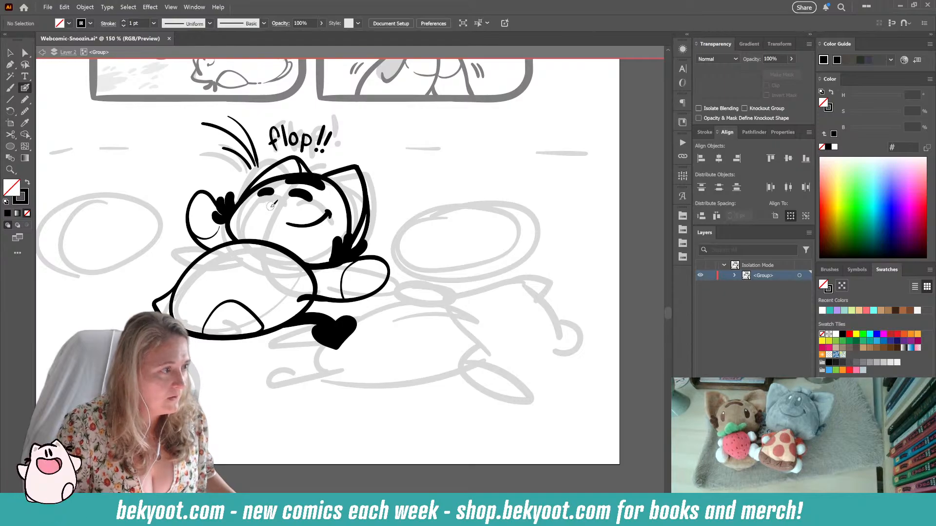
# - Erase the part of the body outline that crosses the base of the outstretched arm
pyautogui.keyDown('ctrl'); pyautogui.click(318, 284); pyautogui.keyUp('ctrl')
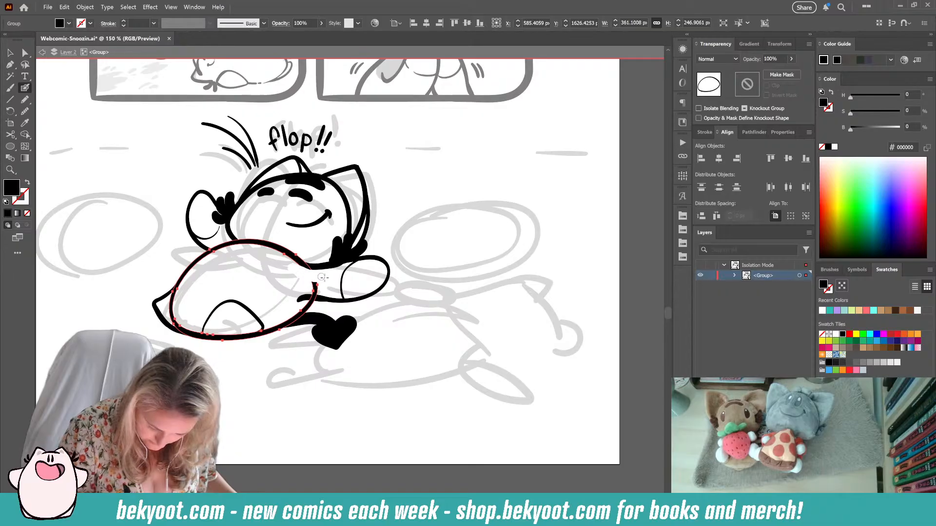
pyautogui.moveTo(325, 288)
pyautogui.mouseDown()
pyautogui.moveTo(311, 293)
pyautogui.moveTo(320, 293)
pyautogui.mouseUp()
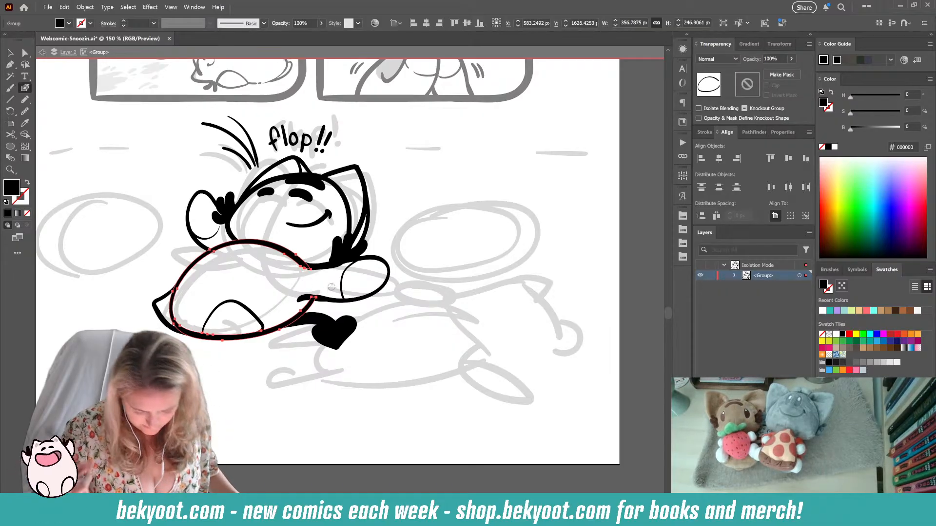
pyautogui.keyDown('ctrl'); pyautogui.click(242, 372); pyautogui.keyUp('ctrl')
# - Draw two short motion marks just above the paw of the outstretched arm
pyautogui.moveTo(301, 354); pyautogui.dragTo(397, 326)
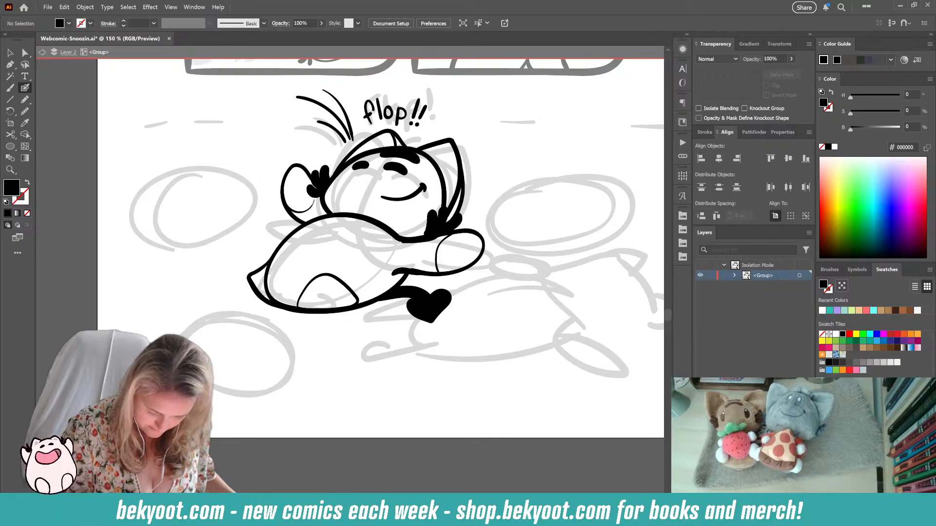
pyautogui.moveTo(393, 357); pyautogui.dragTo(207, 347)
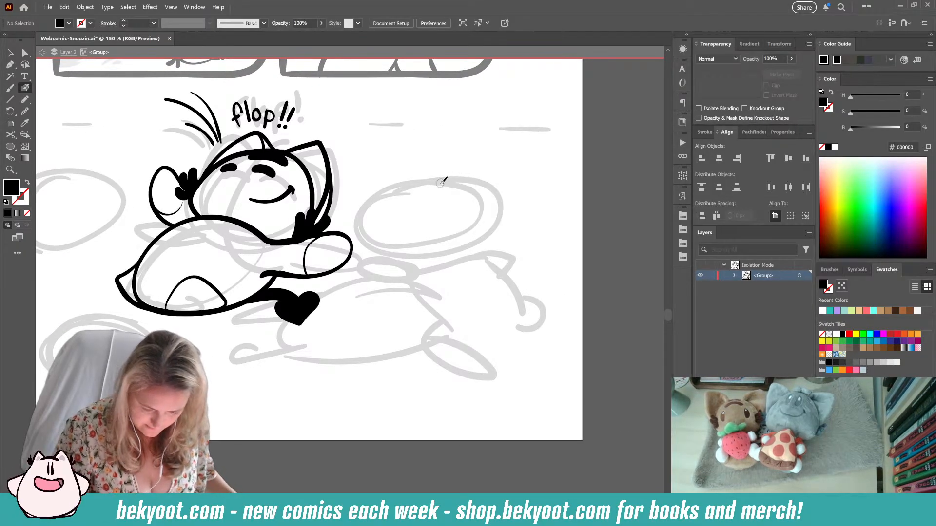
pyautogui.moveTo(340, 220); pyautogui.dragTo(344, 227)
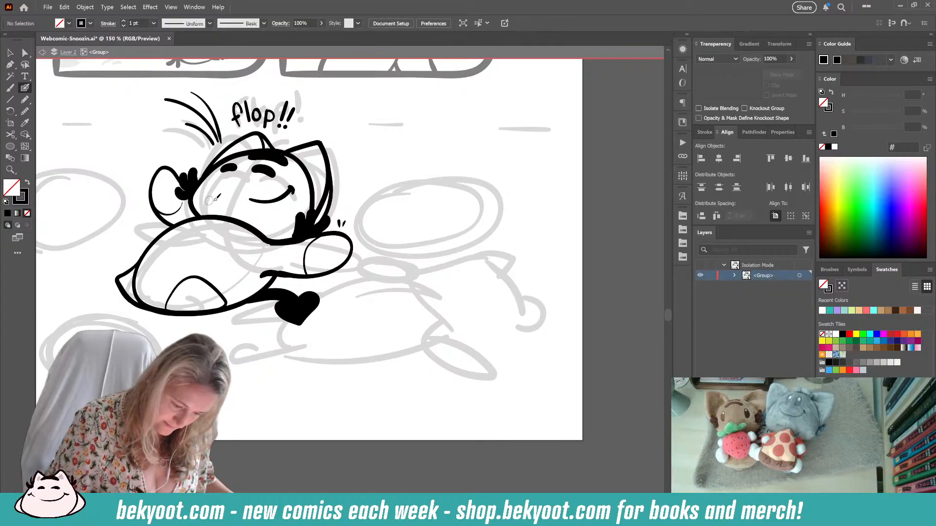
# - Delete the cat's wide smile and try a new mouth starting from the left side of the face
pyautogui.moveTo(245, 189); pyautogui.dragTo(297, 206)
pyautogui.press('Delete')
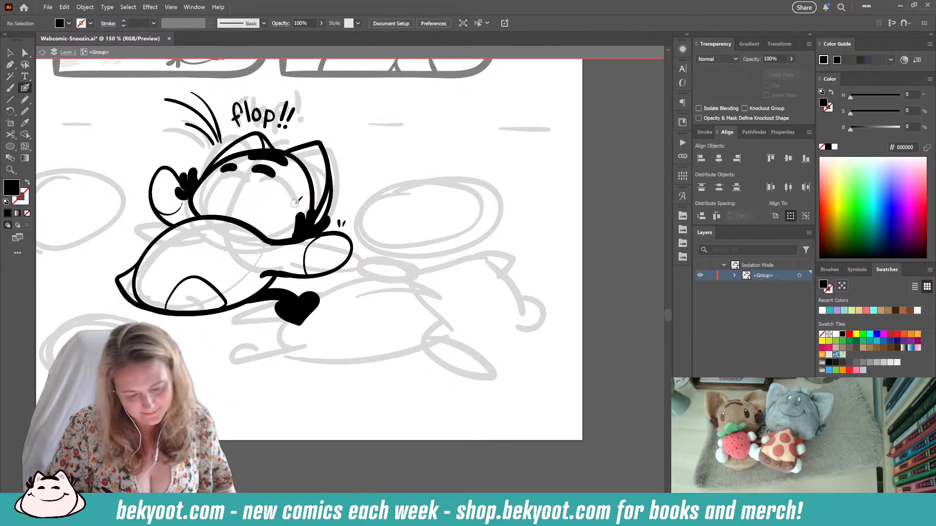
pyautogui.moveTo(207, 183); pyautogui.dragTo(274, 195)
pyautogui.hotkey('ctrl', 'z')
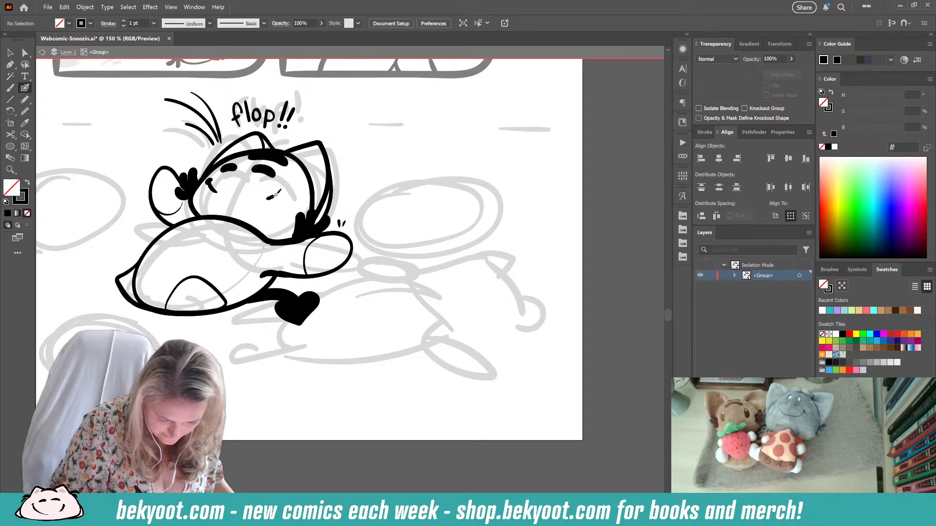
pyautogui.hotkey('ctrl', 'z')
pyautogui.hotkey('ctrl', 'z')
pyautogui.hotkey('ctrl', 'z')
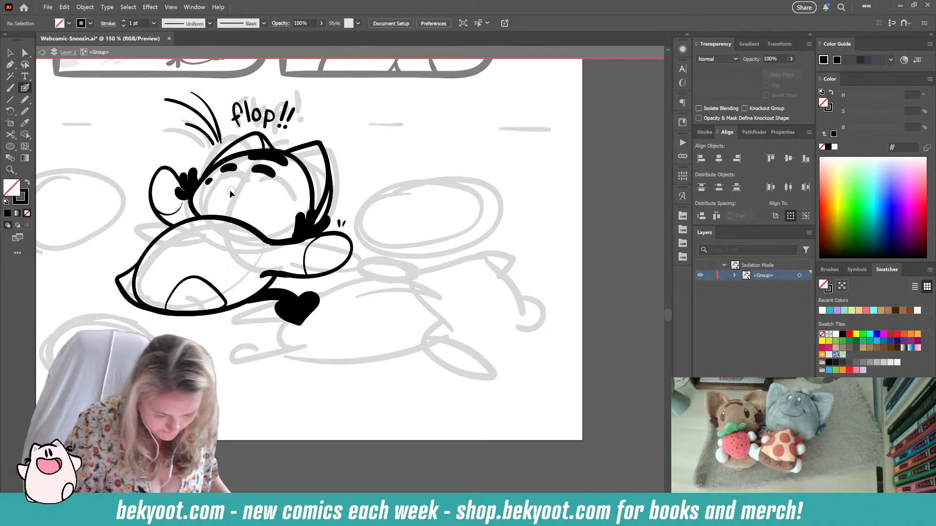
# - Draw a short curved smile with an upturned corner on the right side of the cat's face
pyautogui.hotkey('shift', 'x')
pyautogui.moveTo(231, 195); pyautogui.dragTo(237, 193)
pyautogui.moveTo(254, 193); pyautogui.dragTo(238, 196)
pyautogui.hotkey('ctrl', 'z')
pyautogui.hotkey('ctrl', 'z')
pyautogui.moveTo(261, 198); pyautogui.dragTo(279, 186)
pyautogui.hotkey('ctrl', 'z')
pyautogui.hotkey('ctrl', 'z')
pyautogui.hotkey('shift', 'x')
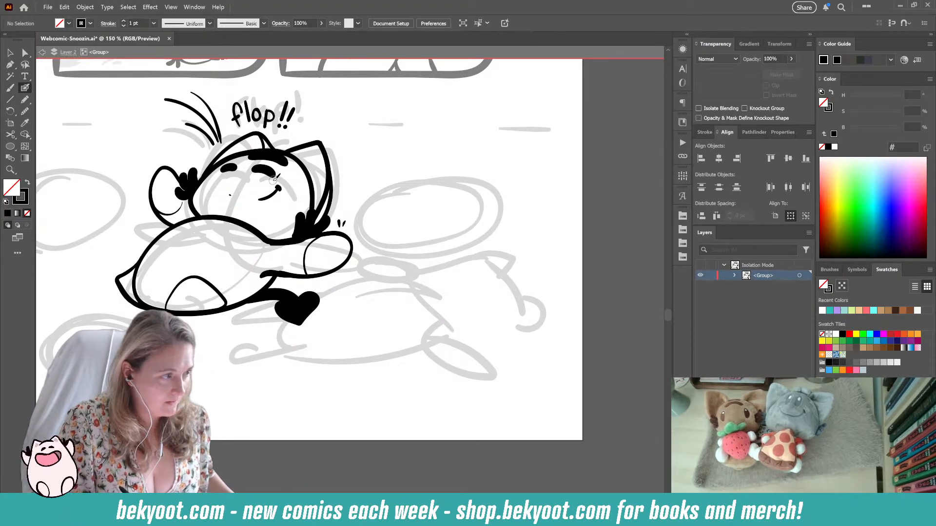
# - Draw a short thick arc inside the sketched oval to the right of the cat
pyautogui.moveTo(276, 361); pyautogui.dragTo(327, 363)
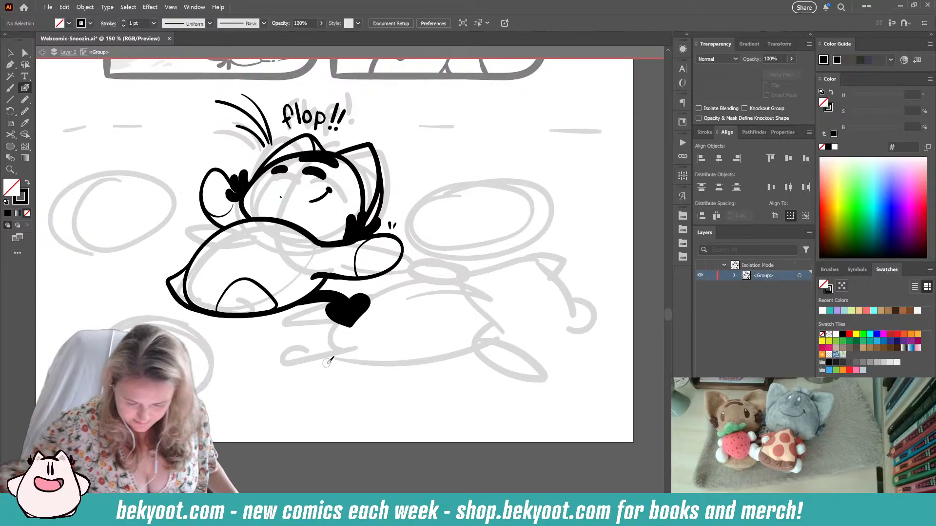
pyautogui.scroll(-1, 444, 226)
pyautogui.moveTo(262, 355); pyautogui.dragTo(228, 399)
pyautogui.moveTo(397, 228); pyautogui.dragTo(387, 258)
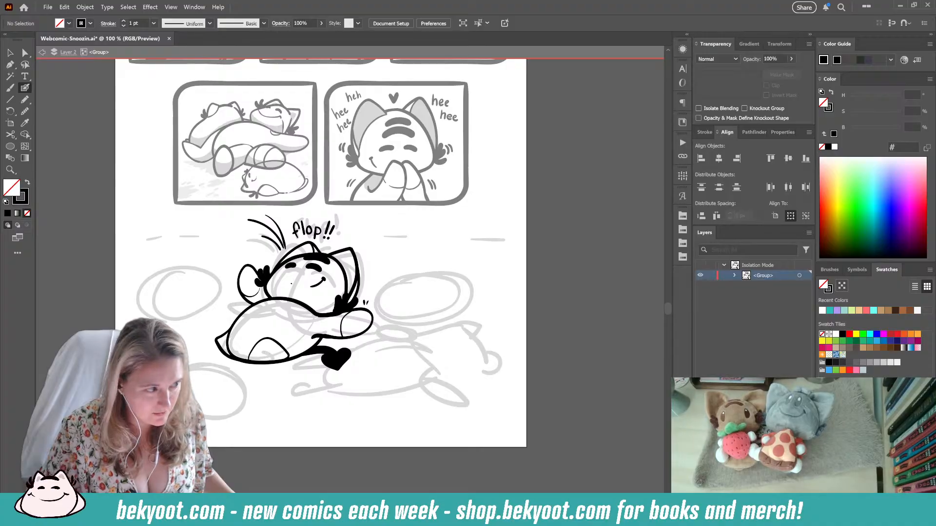
pyautogui.moveTo(307, 402); pyautogui.dragTo(267, 345)
pyautogui.moveTo(373, 217)
pyautogui.mouseDown()
pyautogui.moveTo(391, 293)
pyautogui.moveTo(388, 227)
pyautogui.mouseUp()
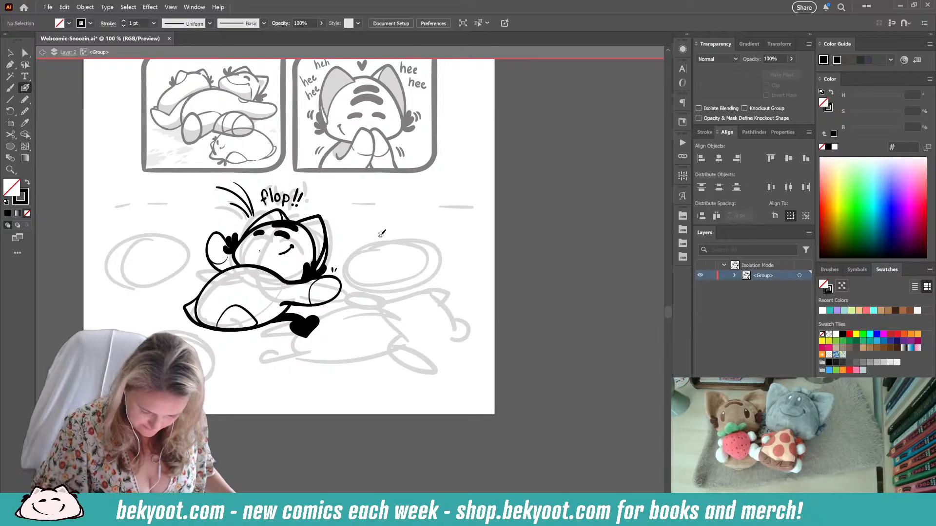
pyautogui.moveTo(395, 252); pyautogui.dragTo(426, 270)
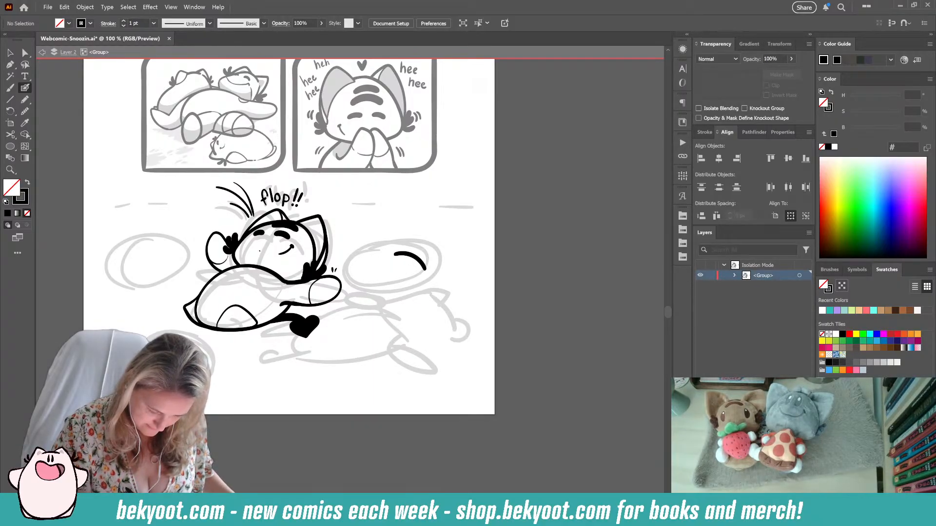
# - Ink a dome-shaped body outline with a flat base over the sketched oval left of the cat
pyautogui.moveTo(210, 366); pyautogui.dragTo(322, 343)
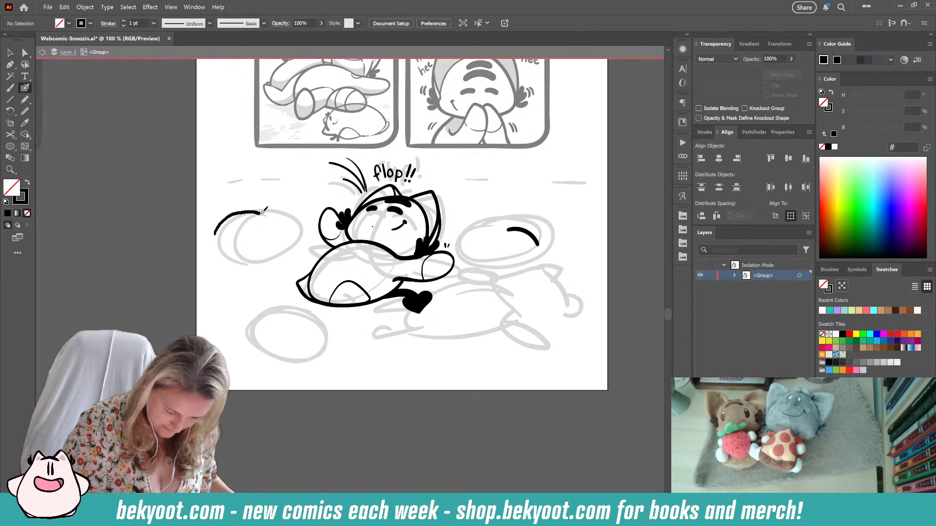
pyautogui.moveTo(265, 210)
pyautogui.mouseDown()
pyautogui.moveTo(291, 246)
pyautogui.moveTo(269, 263)
pyautogui.moveTo(221, 261)
pyautogui.moveTo(212, 244)
pyautogui.moveTo(230, 214)
pyautogui.mouseUp()
pyautogui.hotkey('ctrl', 'z')
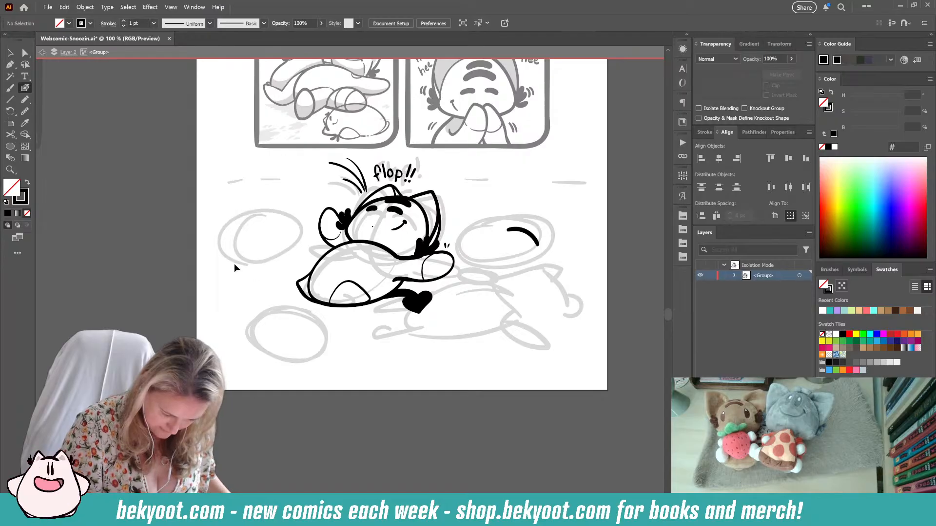
pyautogui.moveTo(220, 254)
pyautogui.mouseDown()
pyautogui.moveTo(219, 235)
pyautogui.moveTo(265, 205)
pyautogui.moveTo(284, 213)
pyautogui.moveTo(261, 203)
pyautogui.moveTo(223, 218)
pyautogui.moveTo(216, 247)
pyautogui.moveTo(261, 264)
pyautogui.moveTo(294, 242)
pyautogui.moveTo(290, 259)
pyautogui.mouseUp()
pyautogui.hotkey('ctrl', 'z')
pyautogui.hotkey('ctrl', 'z')
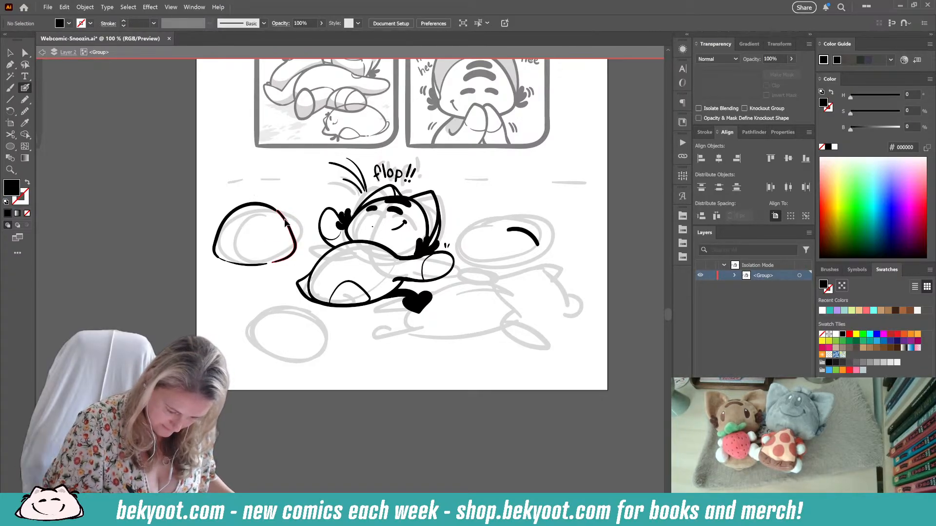
# - Add two rounded feet along the dome's base and a small pointed bump on its right side
pyautogui.keyDown('ctrl'); pyautogui.click(286, 221); pyautogui.keyUp('ctrl')
pyautogui.keyDown('ctrl'); pyautogui.click(288, 208); pyautogui.keyUp('ctrl')
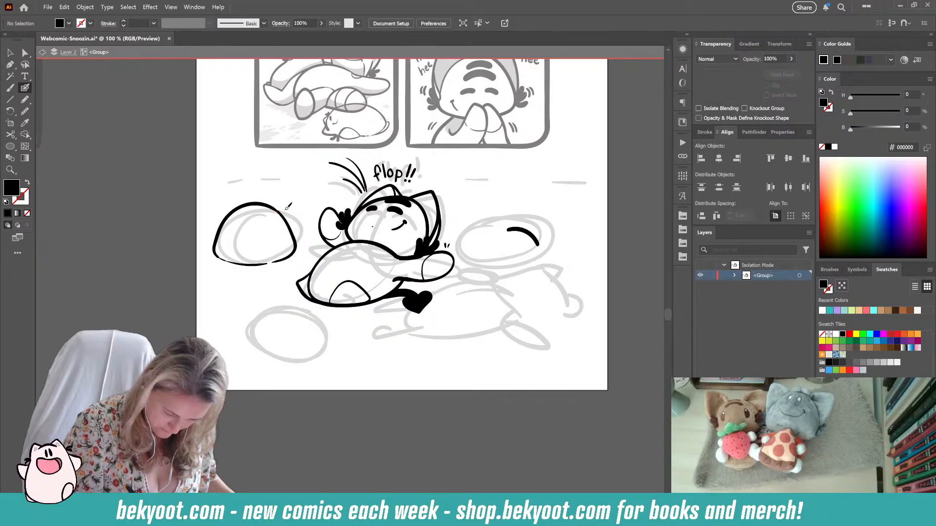
pyautogui.moveTo(247, 263)
pyautogui.mouseDown()
pyautogui.moveTo(244, 239)
pyautogui.moveTo(251, 261)
pyautogui.moveTo(288, 235)
pyautogui.moveTo(293, 250)
pyautogui.moveTo(282, 213)
pyautogui.moveTo(298, 230)
pyautogui.mouseUp()
pyautogui.hotkey('shift', 'x')
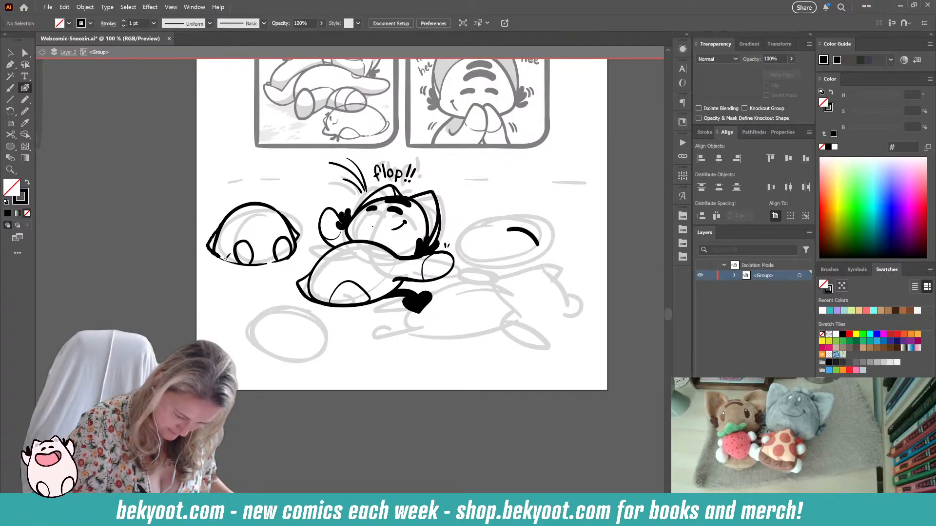
# - Try to draw a matching pointed bump on the dome's lower left side
pyautogui.hotkey('ctrl', 'z')
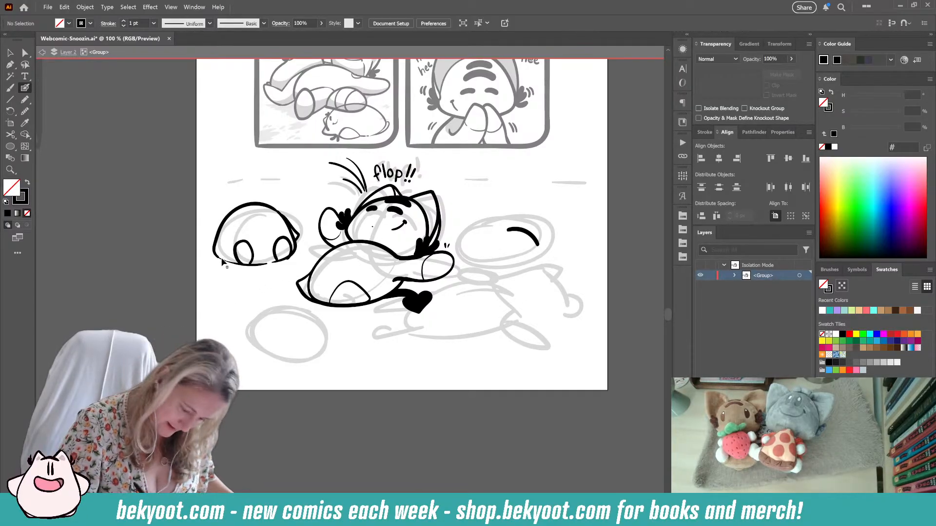
pyautogui.moveTo(233, 261); pyautogui.dragTo(222, 248)
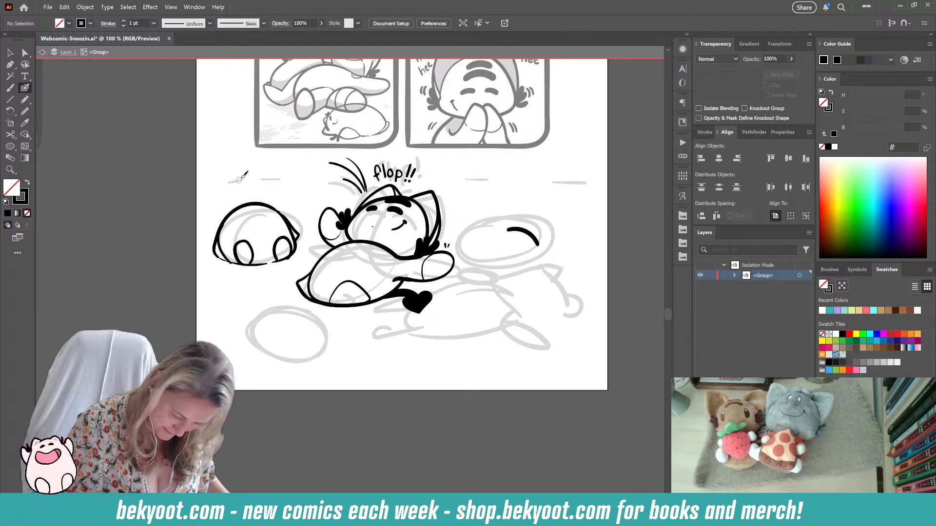
pyautogui.hotkey('ctrl', 'z')
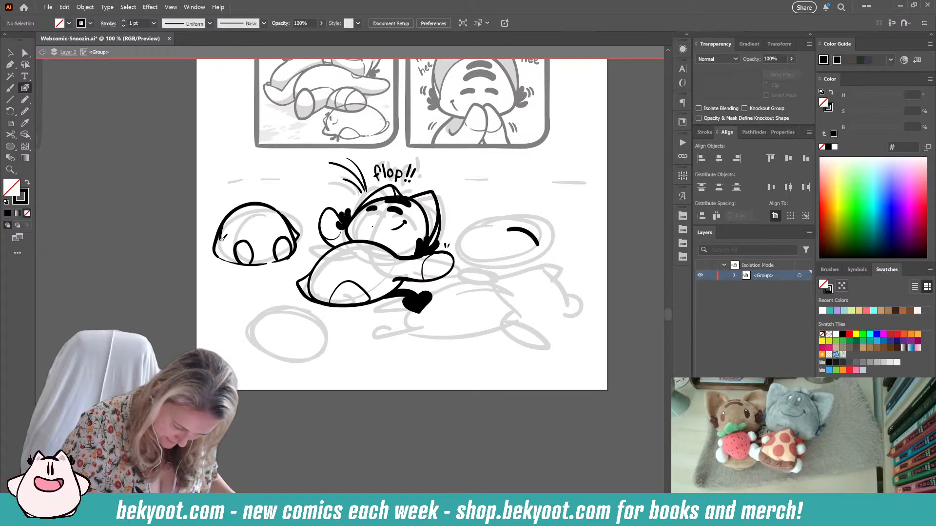
pyautogui.hotkey('ctrl', 'z')
# - Move the pointed bump off the dome's right side and lower the top of the dome outline
pyautogui.keyDown('ctrl'); pyautogui.click(253, 205); pyautogui.keyUp('ctrl')
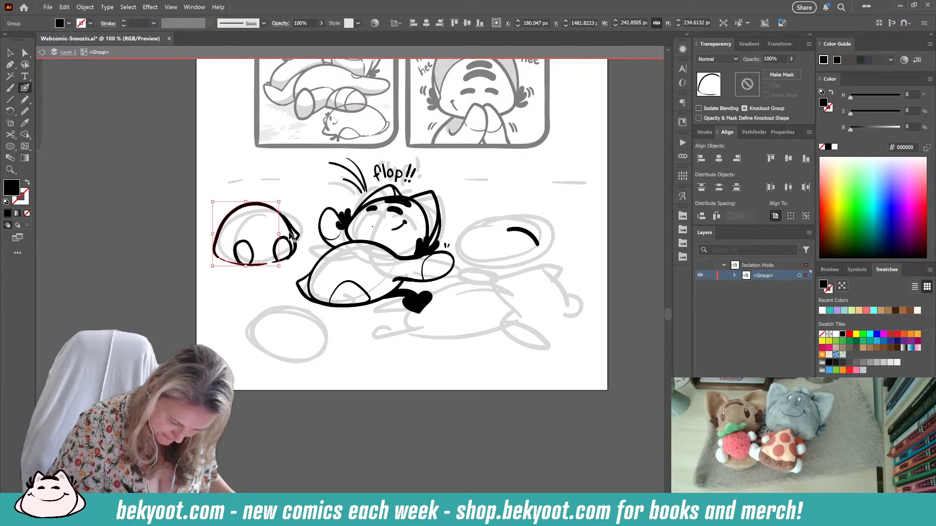
pyautogui.keyDown('ctrl'); pyautogui.keyDown('shift'); pyautogui.click(290, 231); pyautogui.keyUp('shift'); pyautogui.keyUp('ctrl')
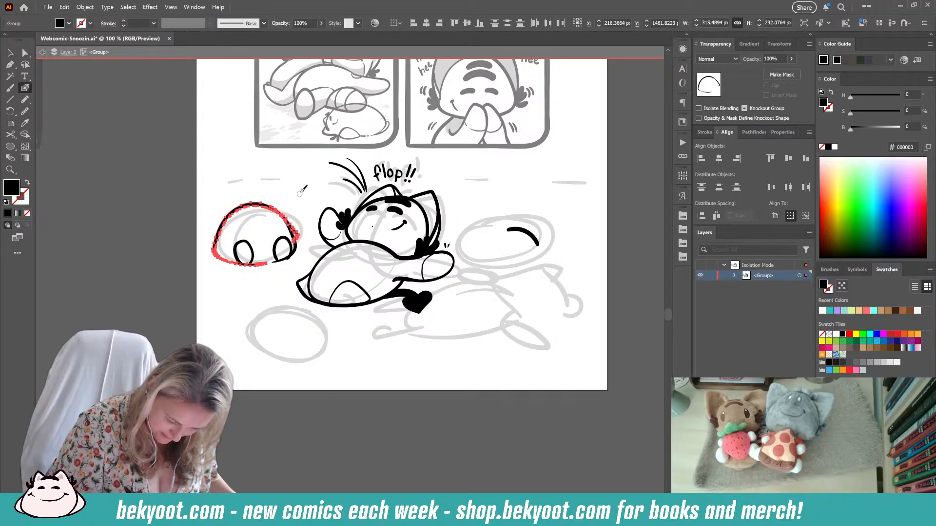
pyautogui.moveTo(300, 204); pyautogui.dragTo(256, 209)
pyautogui.keyDown('ctrl'); pyautogui.click(256, 306); pyautogui.keyUp('ctrl')
pyautogui.keyDown('ctrl'); pyautogui.click(277, 216); pyautogui.keyUp('ctrl')
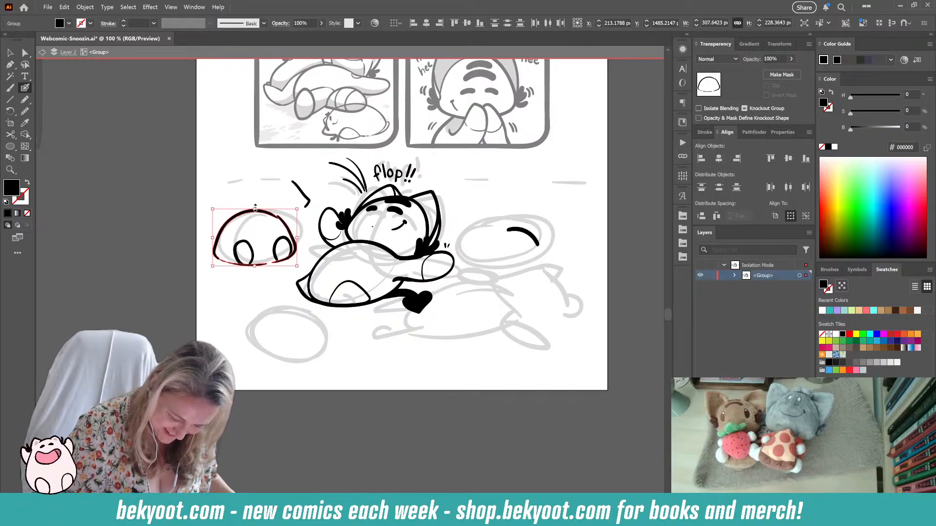
# - Widen the dome's left outline slightly to meet the right side, and smooth it a little
pyautogui.keyDown('ctrl'); pyautogui.click(263, 182); pyautogui.keyUp('ctrl')
pyautogui.keyDown('ctrl'); pyautogui.click(255, 210); pyautogui.keyUp('ctrl')
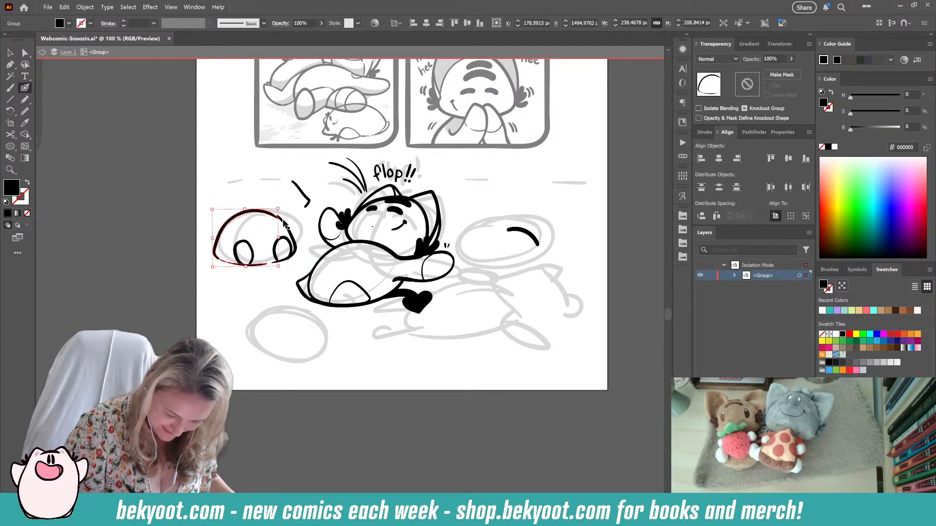
pyautogui.moveTo(278, 238); pyautogui.dragTo(281, 238)
pyautogui.keyDown('ctrl'); pyautogui.click(267, 246); pyautogui.keyUp('ctrl')
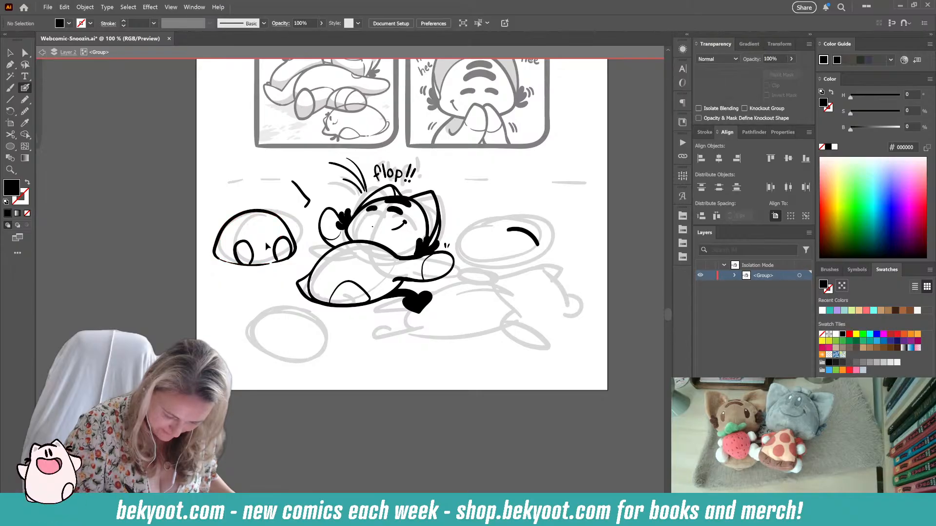
pyautogui.keyDown('ctrl'); pyautogui.click(251, 212); pyautogui.keyUp('ctrl')
pyautogui.hotkey('ctrl', 'shift', 's')
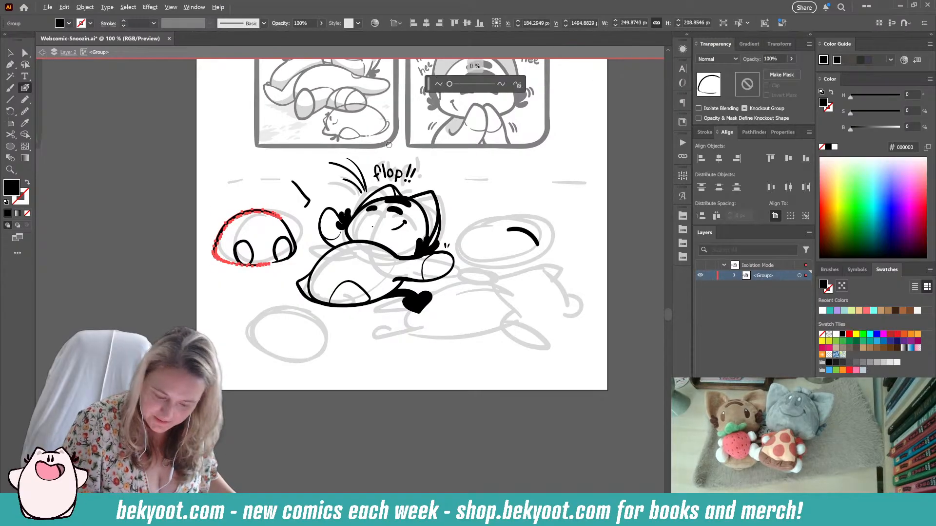
pyautogui.moveTo(448, 85); pyautogui.dragTo(453, 86)
pyautogui.keyDown('ctrl'); pyautogui.click(206, 307); pyautogui.keyUp('ctrl')
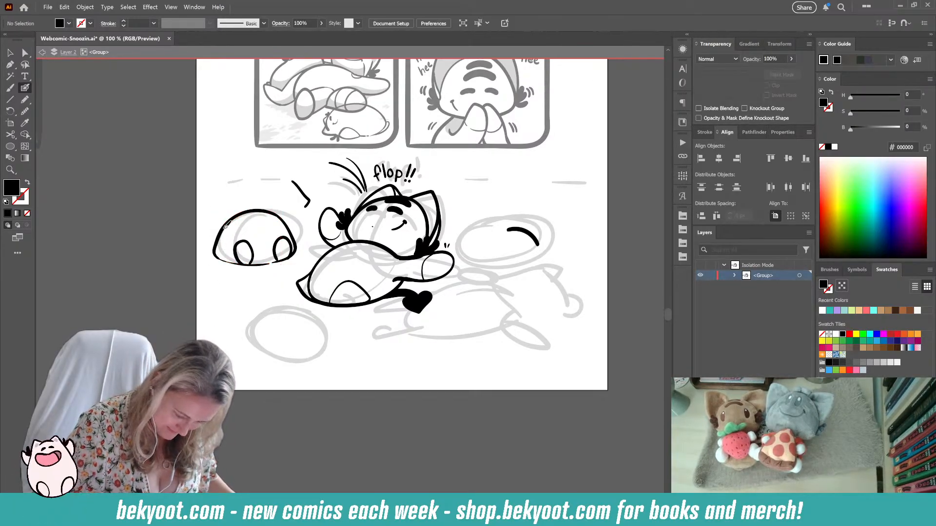
# - Ink a curved stroke inside the dome's lower left edge and erase the outer lower-left outline and base
pyautogui.moveTo(220, 234); pyautogui.dragTo(227, 258)
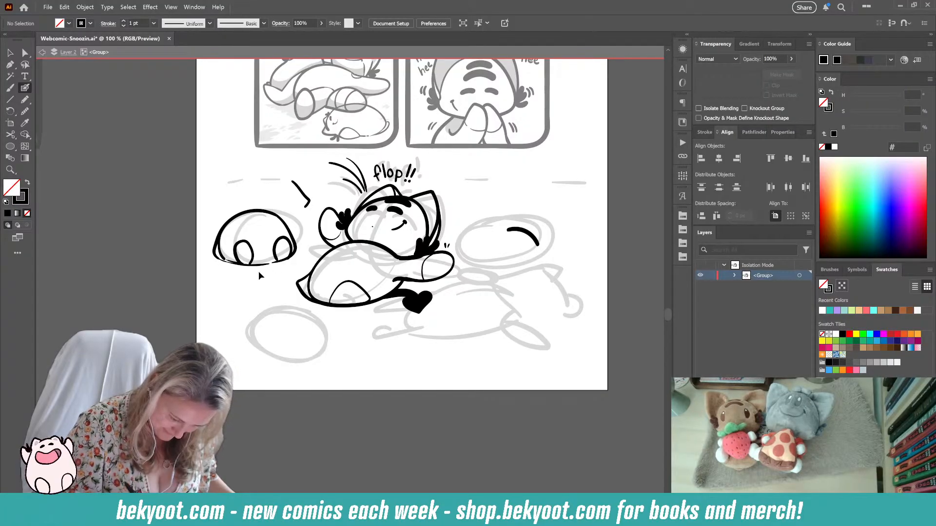
pyautogui.keyDown('ctrl'); pyautogui.click(216, 253); pyautogui.keyUp('ctrl')
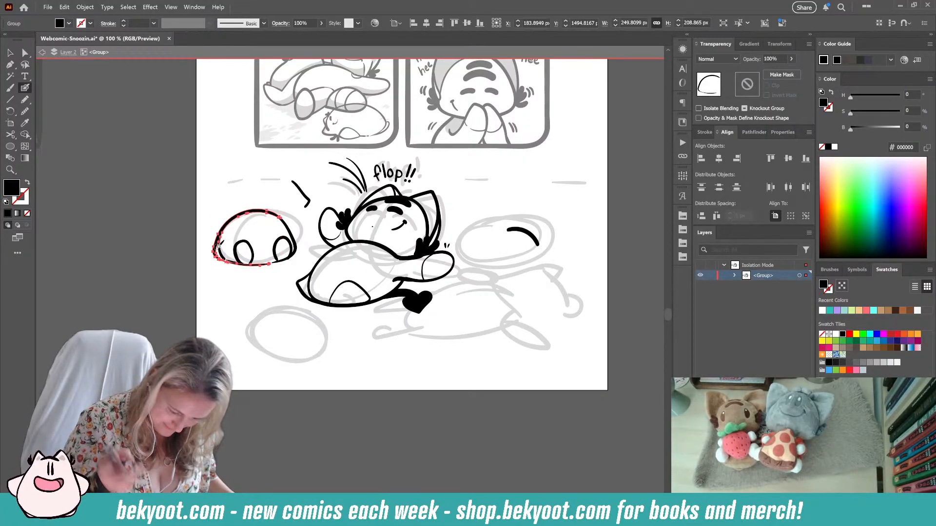
pyautogui.moveTo(283, 265)
pyautogui.mouseDown()
pyautogui.moveTo(224, 262)
pyautogui.moveTo(213, 248)
pyautogui.moveTo(216, 269)
pyautogui.moveTo(214, 229)
pyautogui.mouseUp()
pyautogui.hotkey('ctrl', 'z')
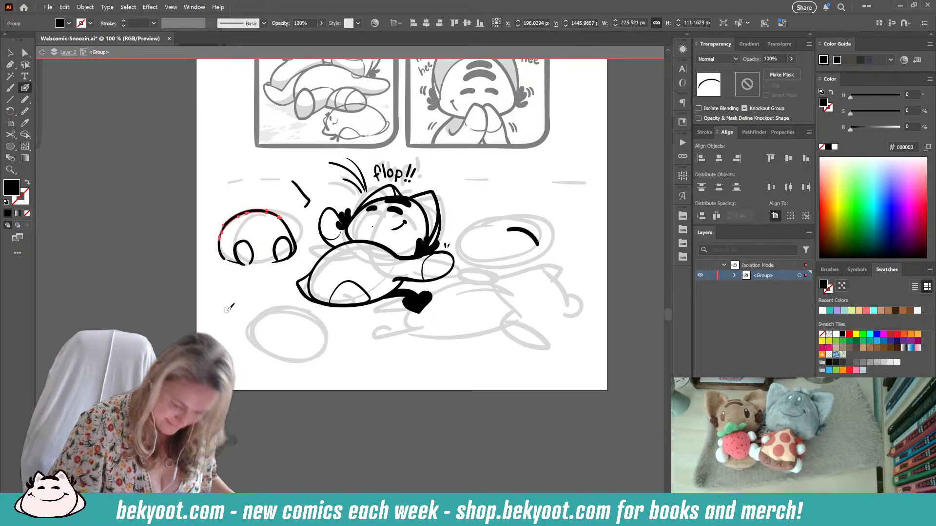
# - Smooth the dome's upper arc with the Smooth tool and return to the Blob Brush
pyautogui.keyDown('ctrl'); pyautogui.click(245, 236); pyautogui.keyUp('ctrl')
pyautogui.moveTo(245, 234); pyautogui.dragTo(269, 213)
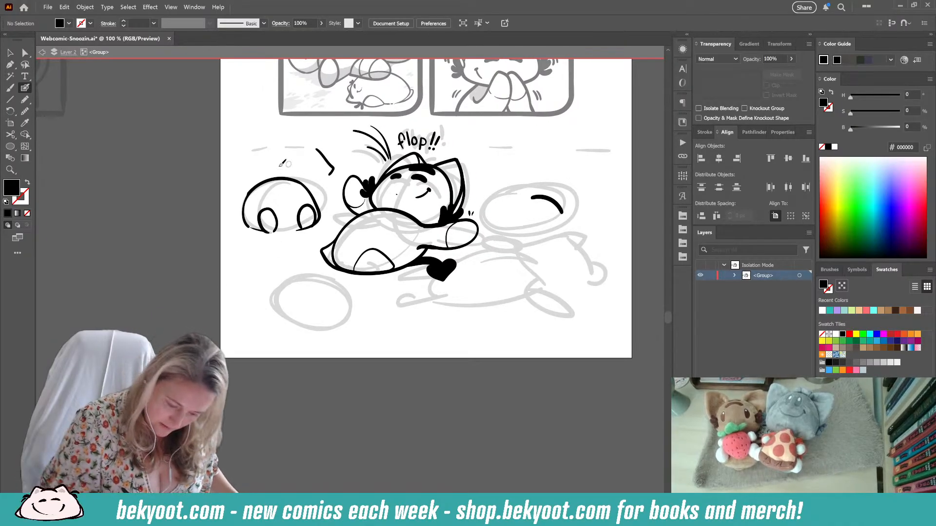
pyautogui.keyDown('ctrl'); pyautogui.click(249, 192); pyautogui.keyUp('ctrl')
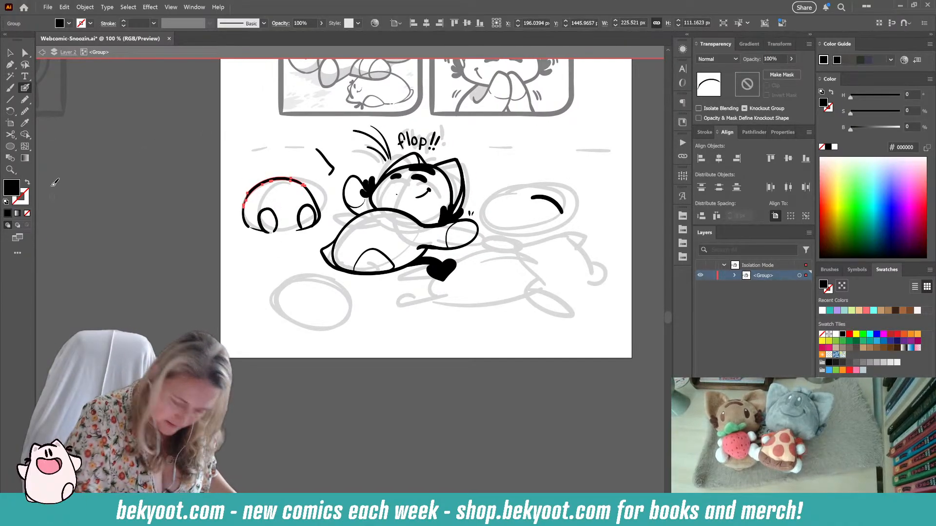
pyautogui.click(25, 111)
pyautogui.moveTo(249, 193); pyautogui.dragTo(300, 182)
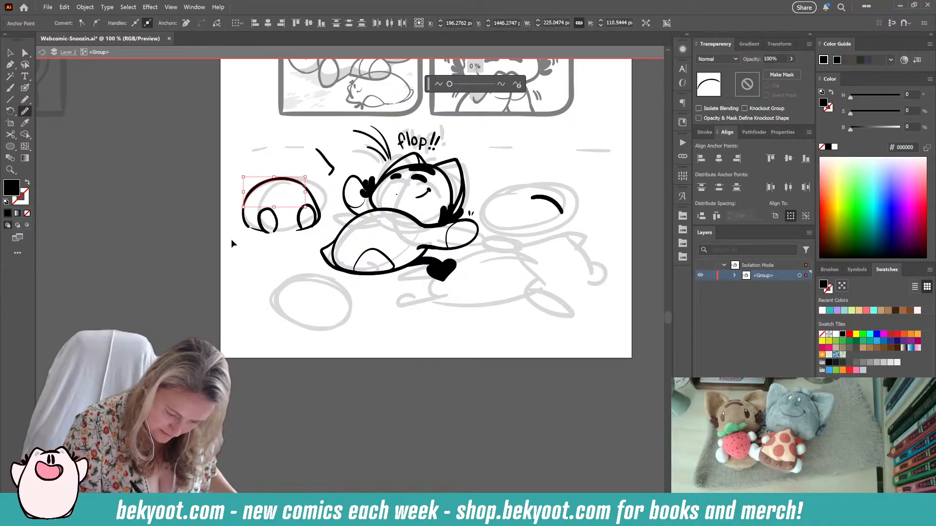
pyautogui.keyDown('ctrl'); pyautogui.click(232, 242); pyautogui.keyUp('ctrl')
pyautogui.hotkey('shift', 'b')
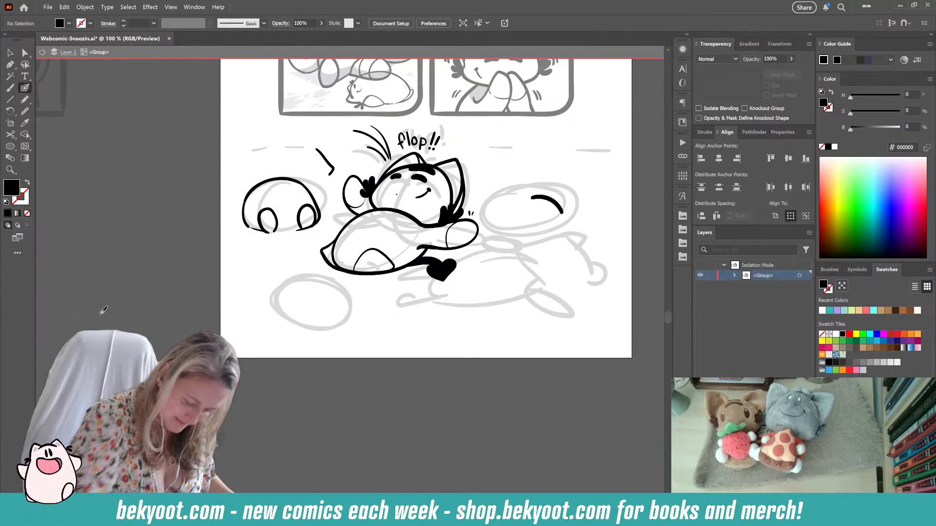
# - Ink a pointed bump on the dome's lower left, a base stroke below the left foot and the right foot's bottom curve
pyautogui.moveTo(250, 195)
pyautogui.mouseDown()
pyautogui.moveTo(235, 221)
pyautogui.moveTo(271, 232)
pyautogui.mouseUp()
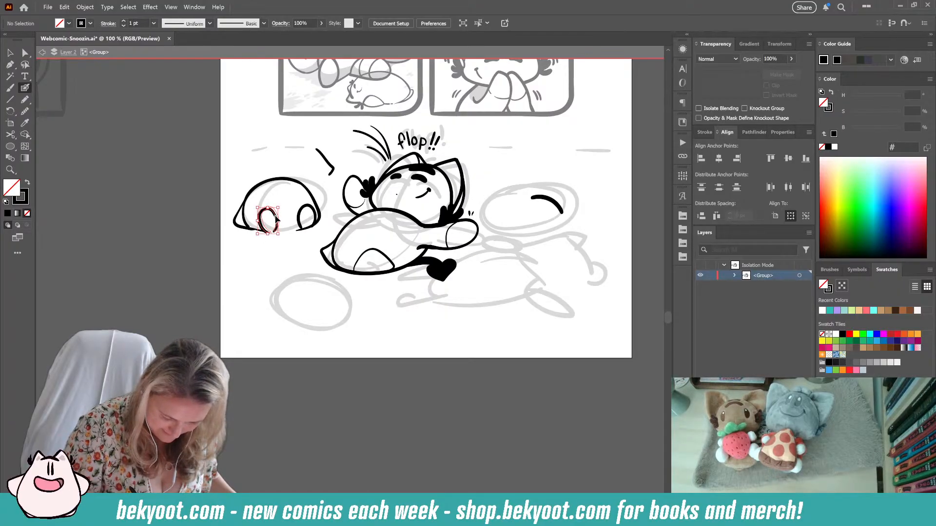
pyautogui.hotkey('shift', 'x')
pyautogui.hotkey('shift', 'x')
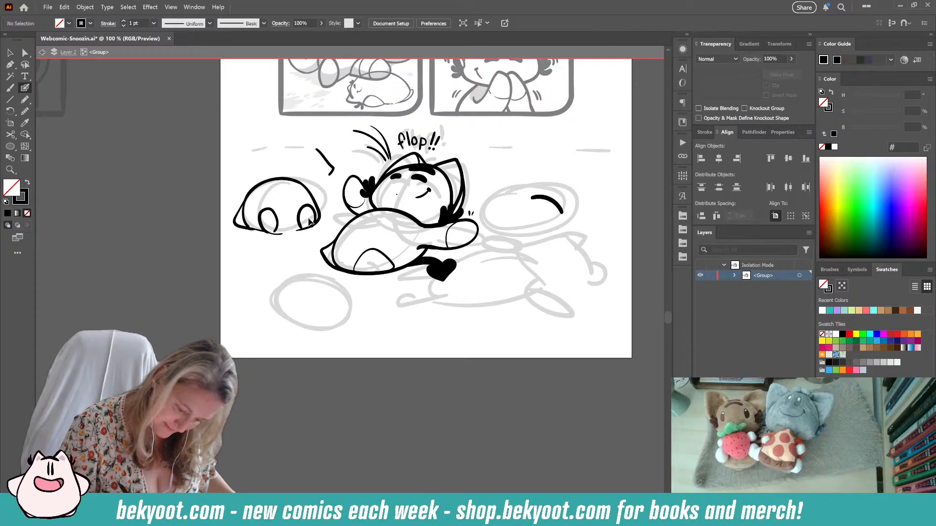
pyautogui.hotkey('shift', 'x')
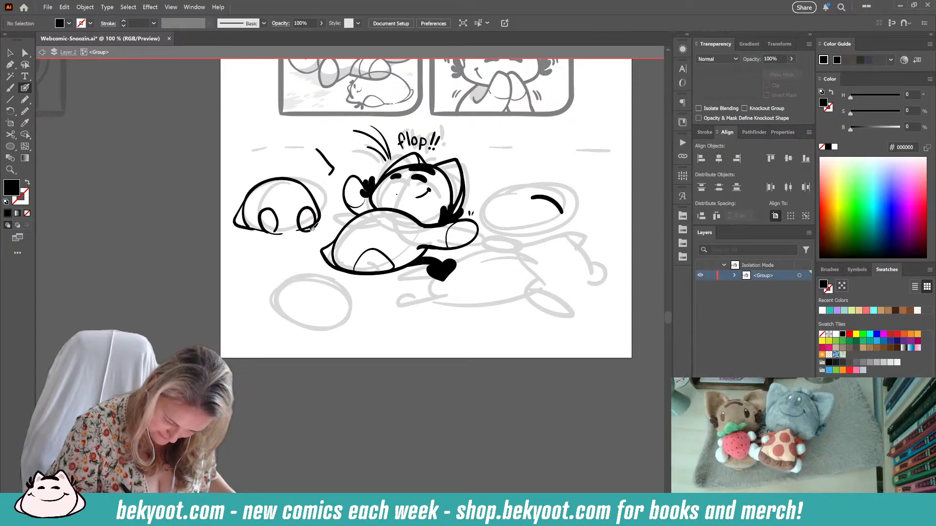
pyautogui.hotkey('shift', 'x')
# - Adjust the right foot's upper outline to line up with its bottom curve
pyautogui.keyDown('ctrl'); pyautogui.click(311, 229); pyautogui.keyUp('ctrl')
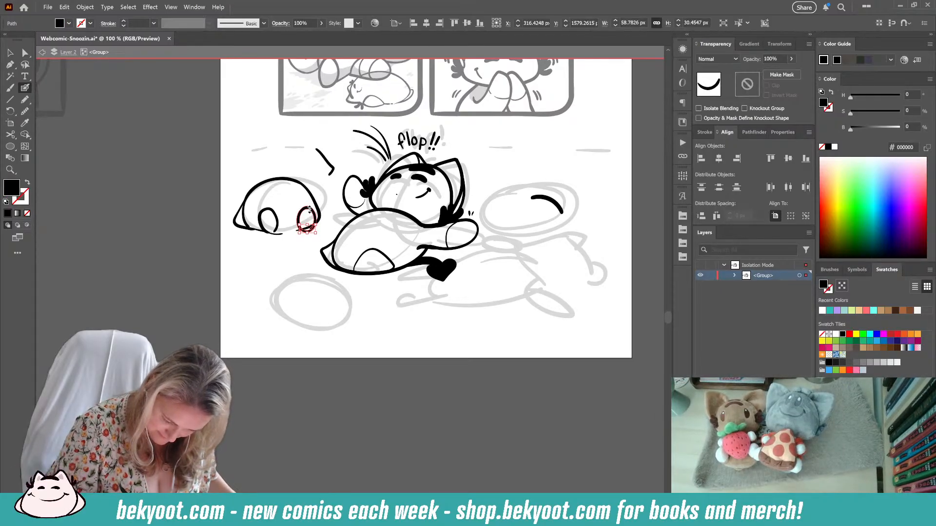
pyautogui.keyDown('ctrl'); pyautogui.click(306, 207); pyautogui.keyUp('ctrl')
pyautogui.moveTo(301, 213); pyautogui.dragTo(307, 215)
pyautogui.keyDown('ctrl'); pyautogui.click(290, 227); pyautogui.keyUp('ctrl')
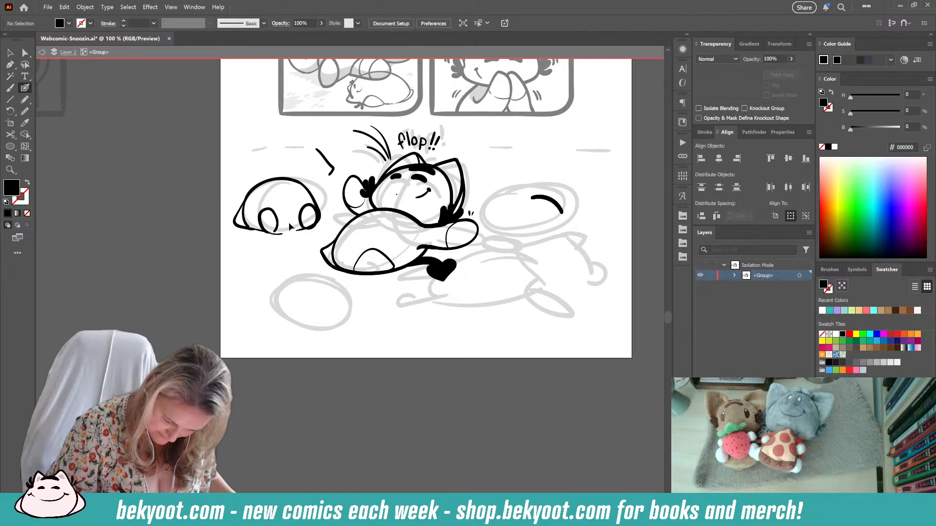
# - Replace the base stroke between the feet with a new one and ink a pointed bump on the dome's right side
pyautogui.keyDown('ctrl'); pyautogui.click(279, 236); pyautogui.keyUp('ctrl')
pyautogui.press('Delete')
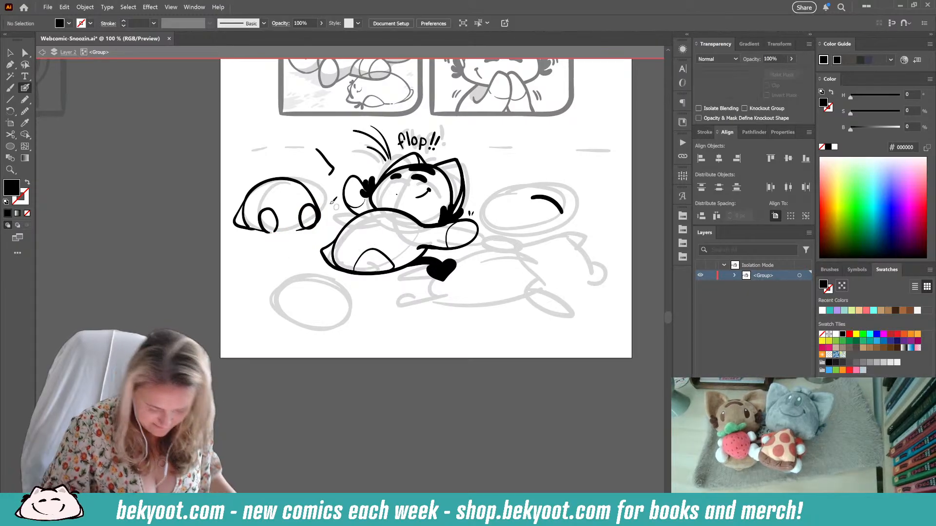
pyautogui.moveTo(268, 231); pyautogui.dragTo(286, 231)
pyautogui.hotkey('shift', 'x')
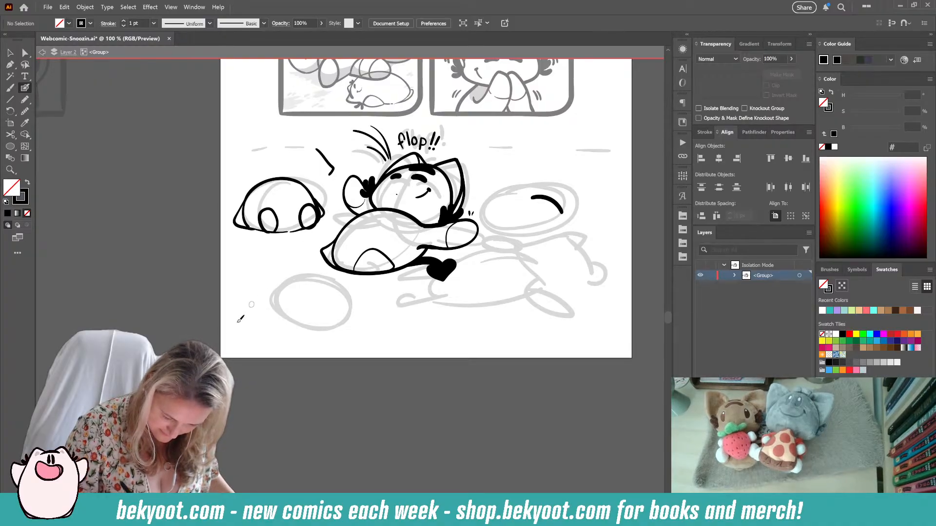
# - Trim the short base stroke and the dome's right outline where they overlap the right foot
pyautogui.keyDown('ctrl'); pyautogui.click(300, 230); pyautogui.keyUp('ctrl')
pyautogui.keyDown('ctrl'); pyautogui.click(299, 250); pyautogui.keyUp('ctrl')
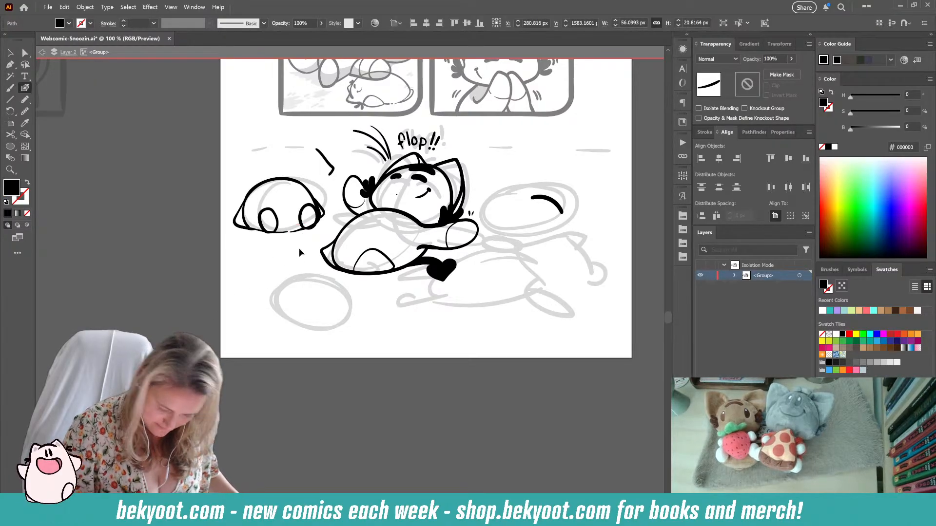
pyautogui.keyDown('ctrl'); pyautogui.click(300, 230); pyautogui.keyUp('ctrl')
pyautogui.moveTo(300, 230); pyautogui.dragTo(304, 227)
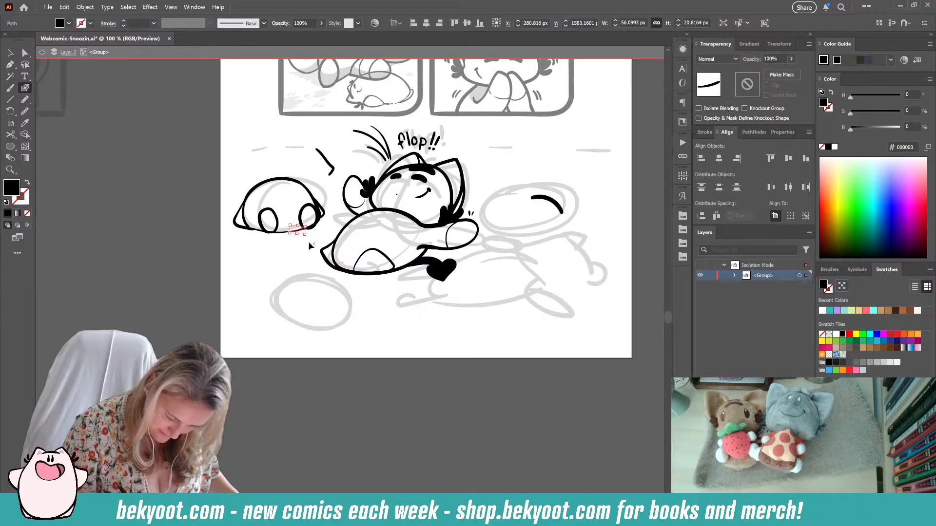
pyautogui.keyDown('ctrl'); pyautogui.click(310, 243); pyautogui.keyUp('ctrl')
pyautogui.keyDown('ctrl'); pyautogui.click(312, 228); pyautogui.keyUp('ctrl')
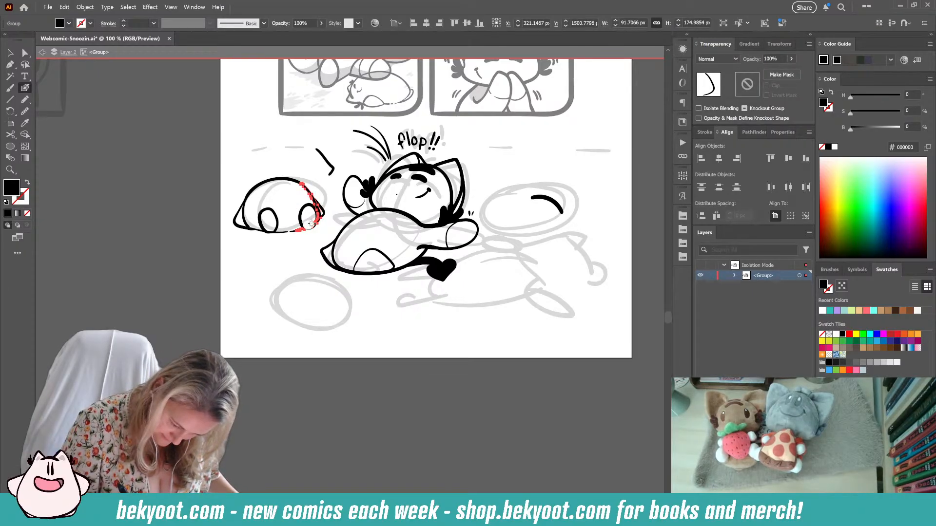
pyautogui.moveTo(303, 228); pyautogui.dragTo(316, 224)
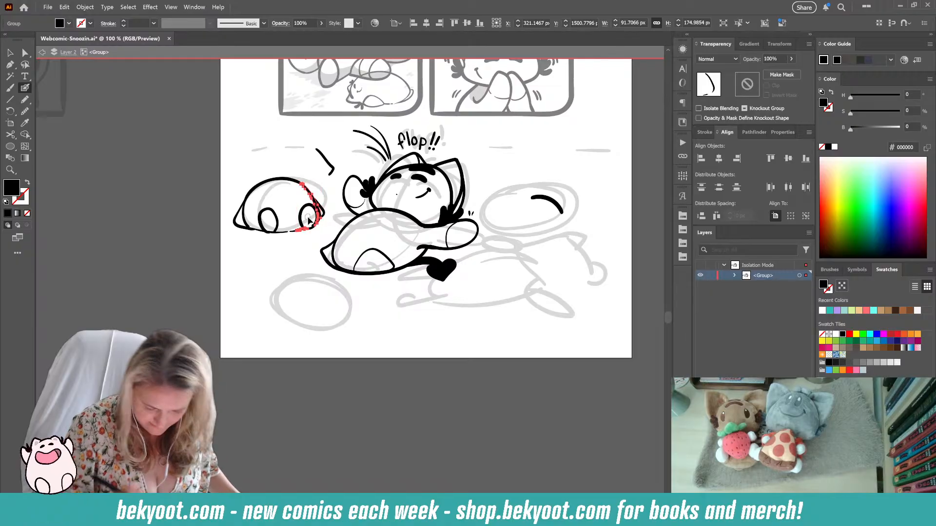
pyautogui.keyDown('ctrl'); pyautogui.click(318, 235); pyautogui.keyUp('ctrl')
pyautogui.keyDown('ctrl'); pyautogui.click(313, 228); pyautogui.keyUp('ctrl')
pyautogui.keyDown('ctrl'); pyautogui.click(312, 254); pyautogui.keyUp('ctrl')
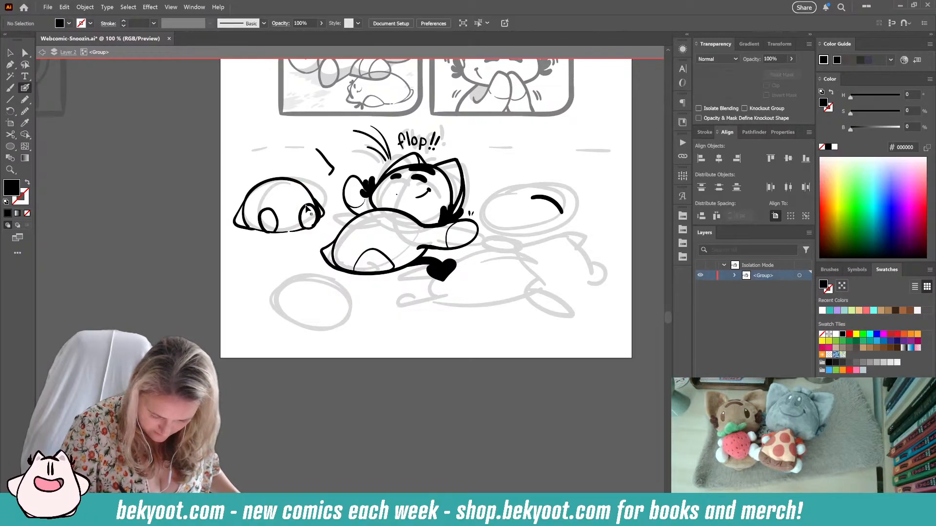
# - Smooth the right foot's upper outline by 2%
pyautogui.keyDown('ctrl'); pyautogui.click(315, 218); pyautogui.keyUp('ctrl')
pyautogui.hotkey('ctrl', 'alt', 's')
pyautogui.moveTo(449, 84); pyautogui.dragTo(452, 84)
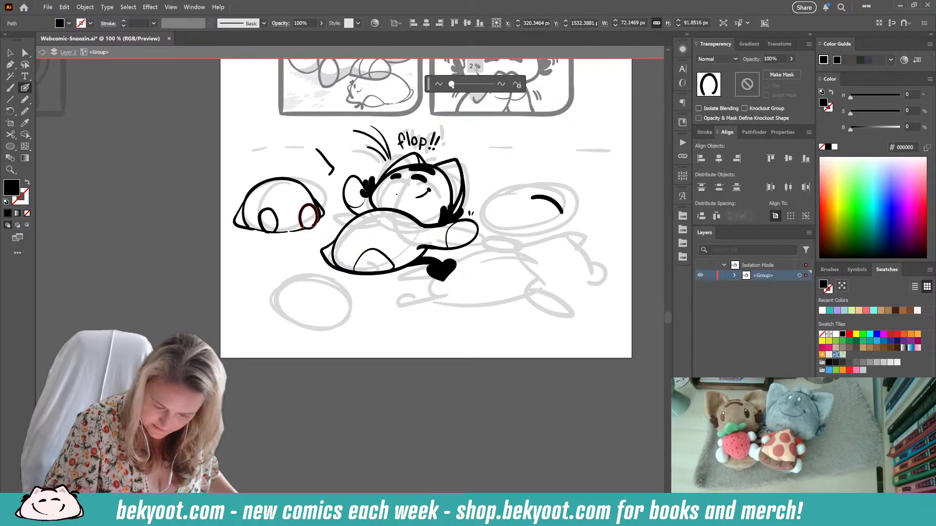
pyautogui.keyDown('ctrl'); pyautogui.click(294, 274); pyautogui.keyUp('ctrl')
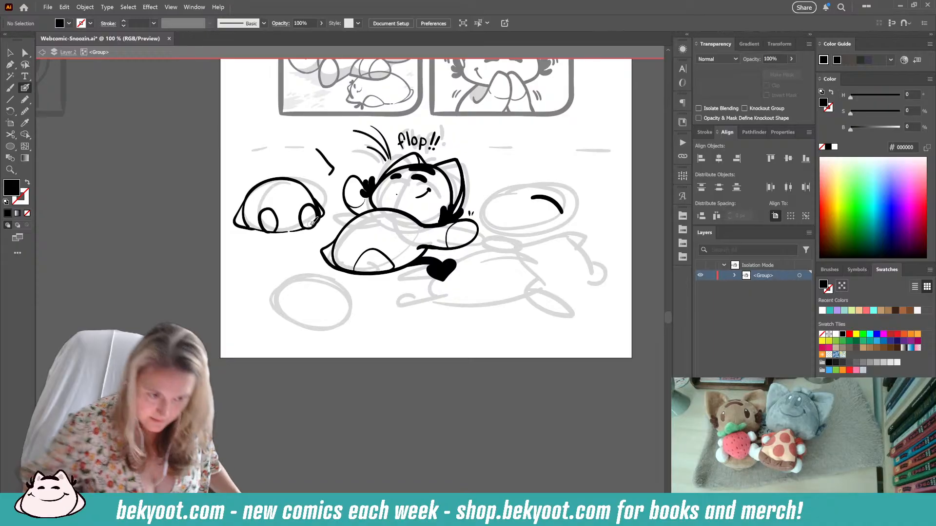
pyautogui.hotkey('ctrl', 'alt', 's')
# - Move the anchor point at the right foot's lower right end inward to blend with the bottom curve
pyautogui.scroll(3, 282, 217)
pyautogui.scroll(1, 282, 218)
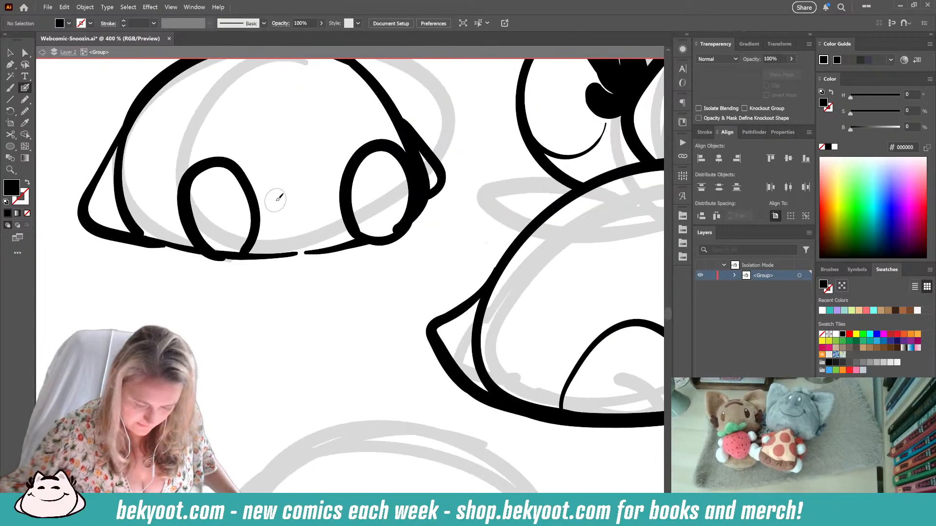
pyautogui.keyDown('ctrl'); pyautogui.click(401, 233); pyautogui.keyUp('ctrl')
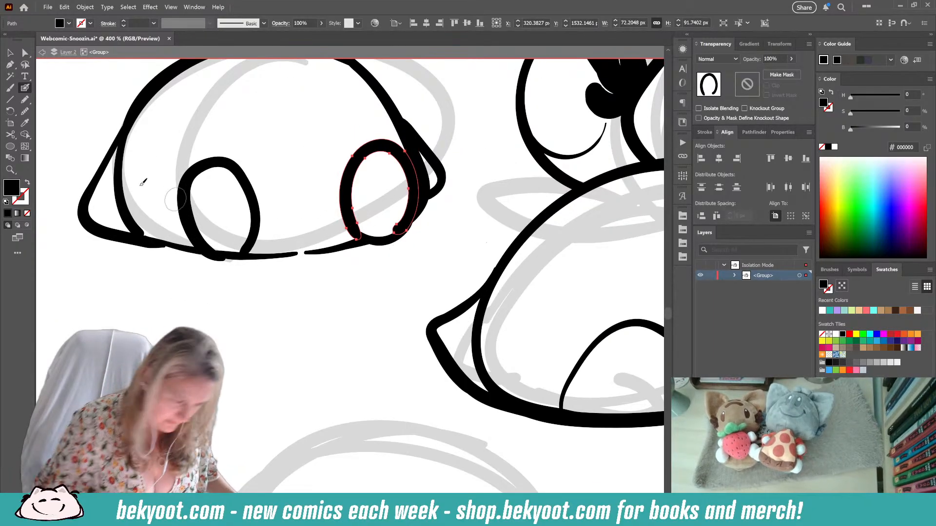
pyautogui.press('a')
pyautogui.moveTo(405, 231)
pyautogui.mouseDown()
pyautogui.moveTo(392, 239)
pyautogui.moveTo(401, 227)
pyautogui.moveTo(393, 231)
pyautogui.mouseUp()
pyautogui.click(388, 271)
# - Select the right foot's bottom curve and smooth it slightly
pyautogui.click(403, 231)
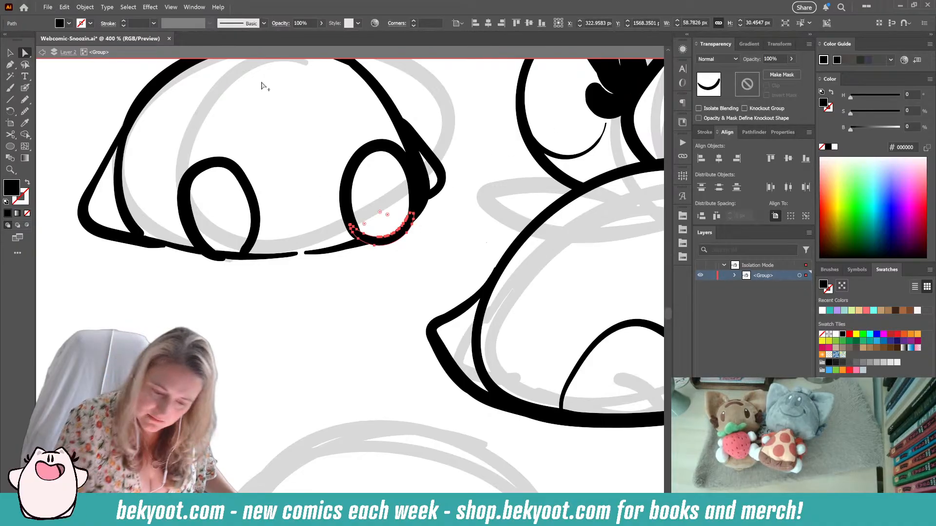
pyautogui.click(25, 88)
pyautogui.click(449, 85)
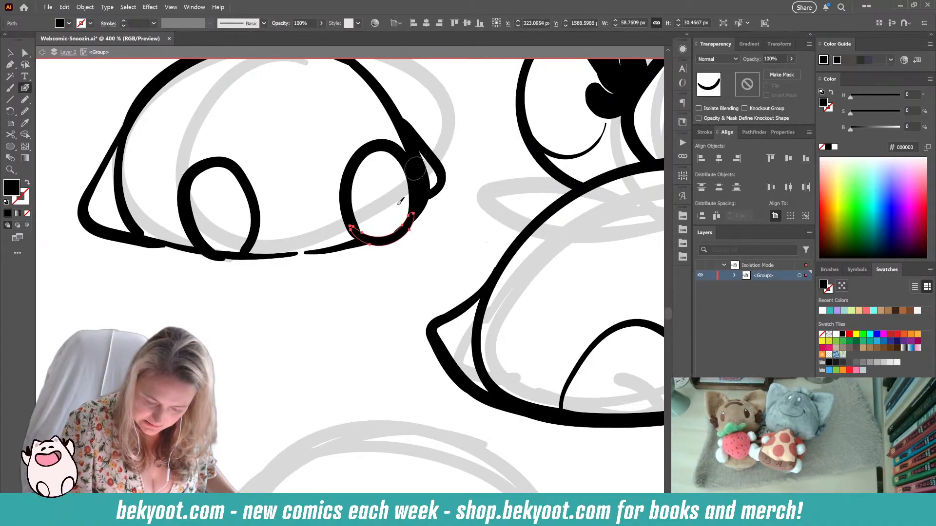
pyautogui.keyDown('ctrl'); pyautogui.click(386, 262); pyautogui.keyUp('ctrl')
# - Adjust the anchor points at the lower right end of the right foot's upper outline to blend into the bottom curve
pyautogui.click(25, 52)
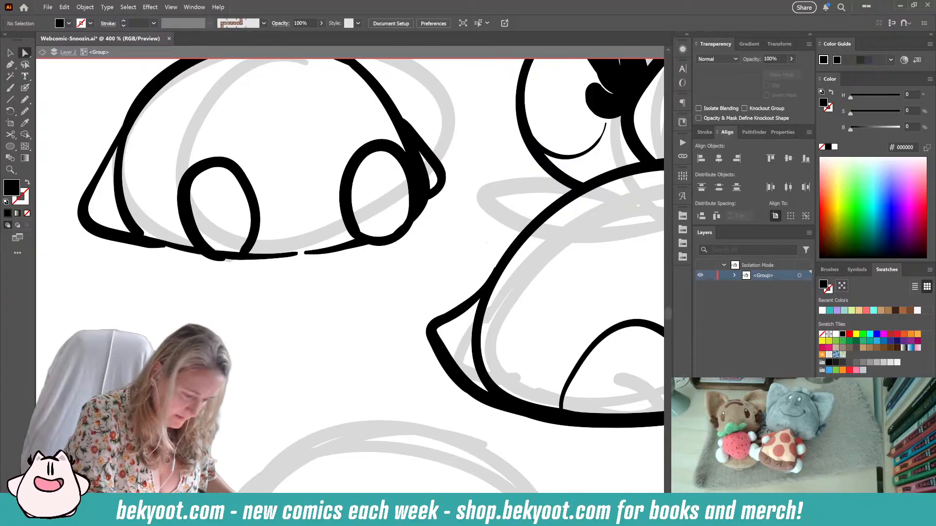
pyautogui.click(357, 224)
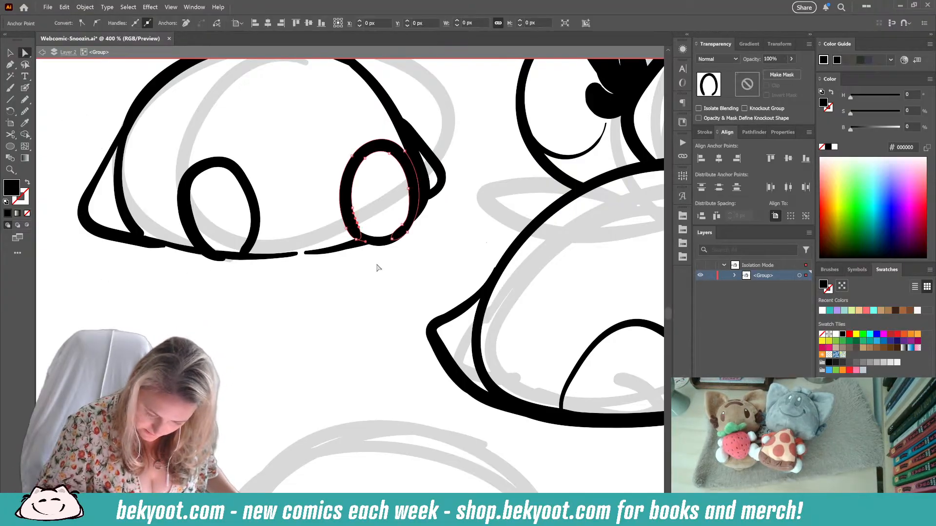
pyautogui.click(394, 237)
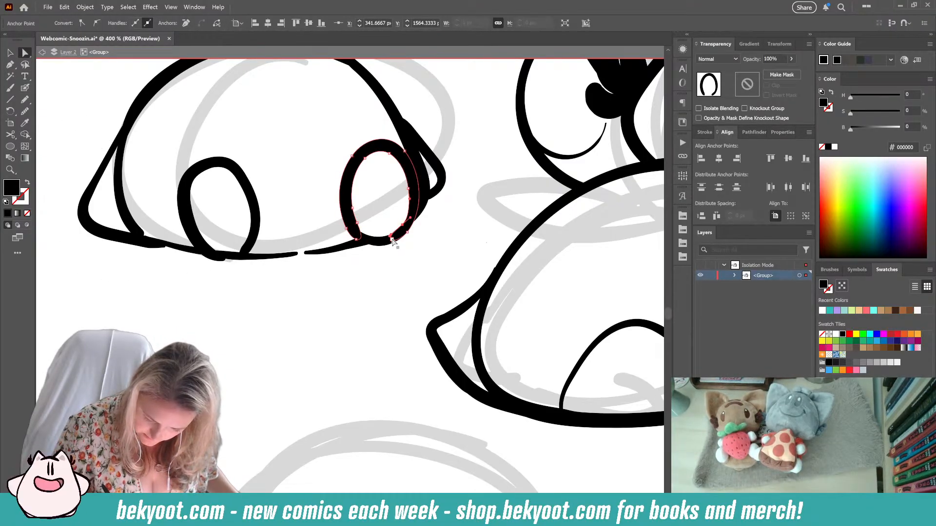
pyautogui.moveTo(392, 239); pyautogui.dragTo(401, 227)
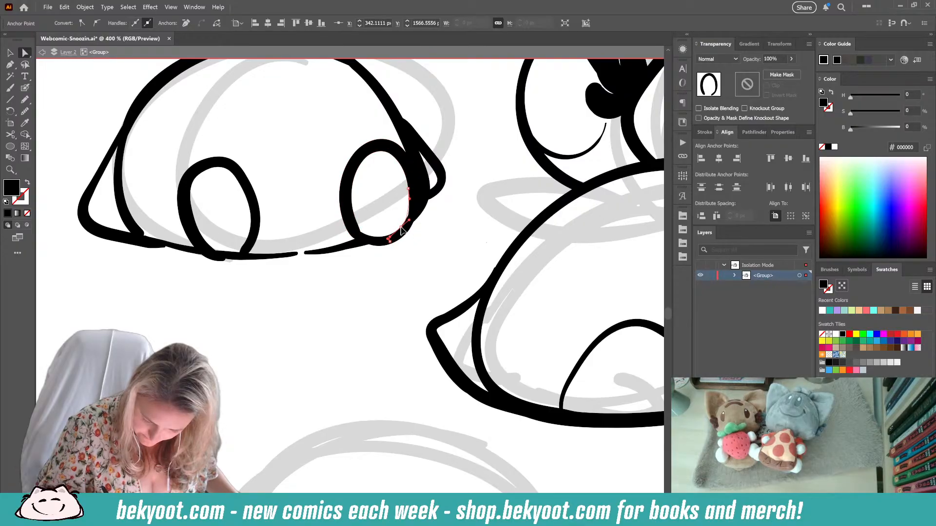
pyautogui.click(398, 252)
pyautogui.click(365, 238)
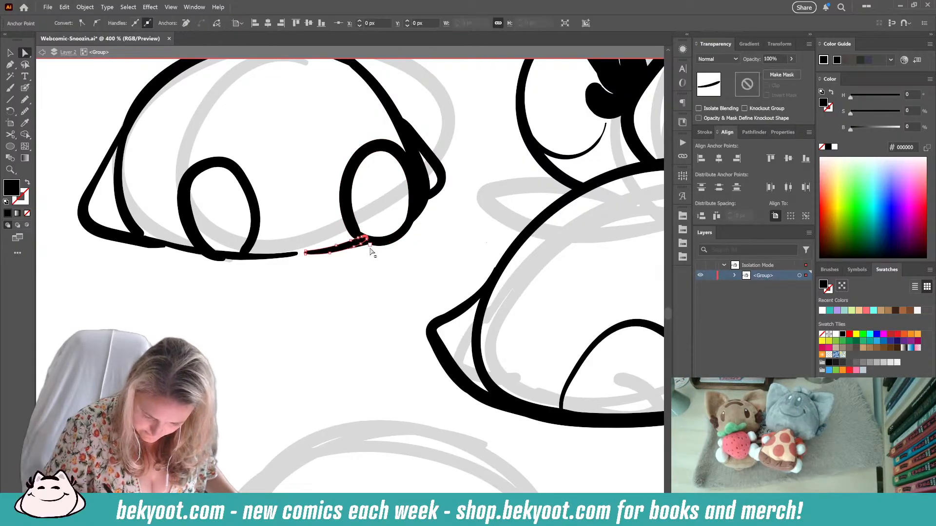
pyautogui.click(376, 257)
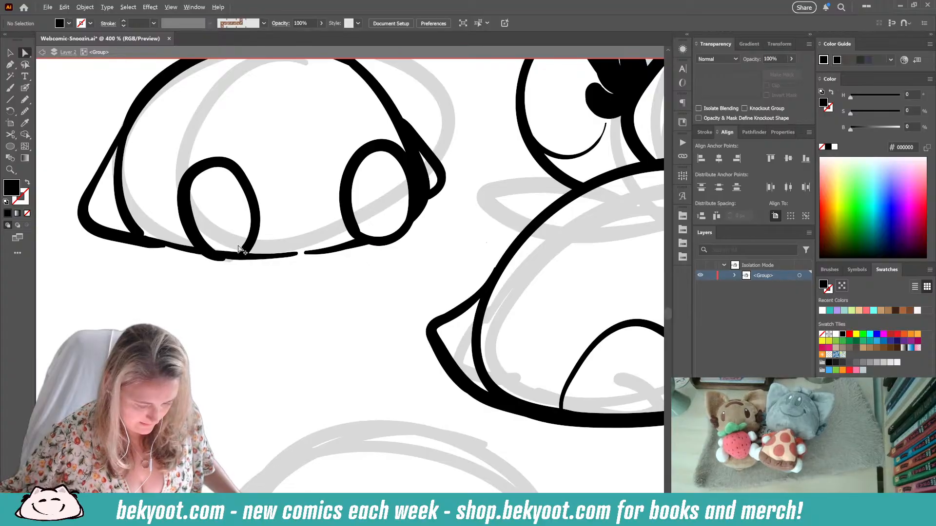
# - Delete the stray angled stroke above the dome-shaped character, next to the motion lines
pyautogui.scroll(-5, 239, 248)
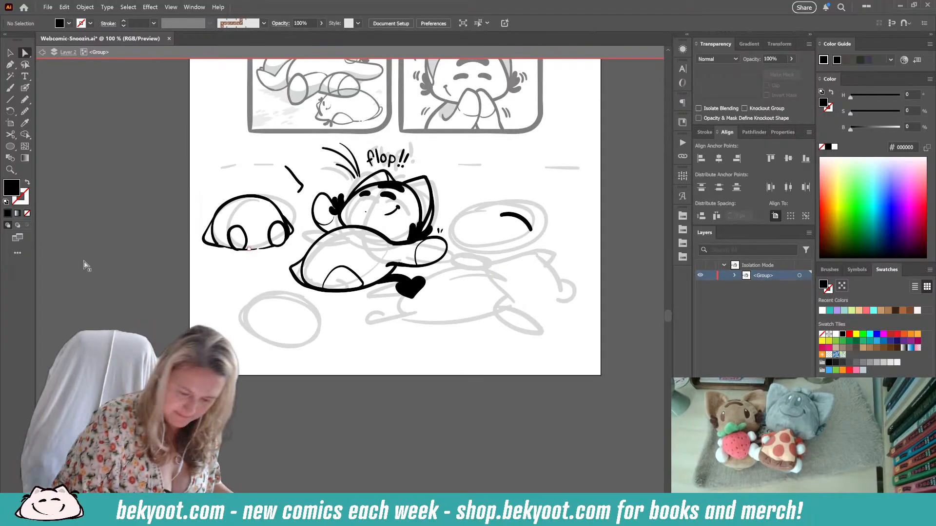
pyautogui.click(293, 178)
pyautogui.press('Delete')
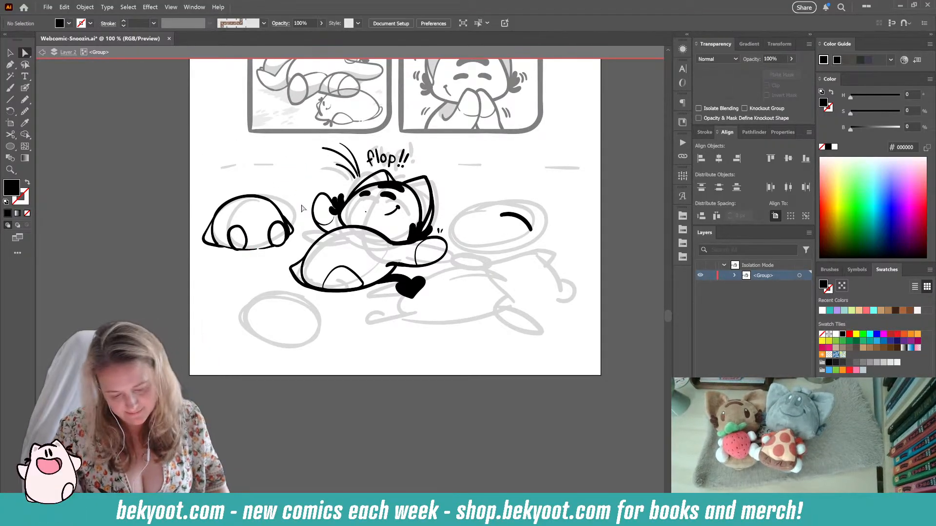
pyautogui.hotkey('shift', 'b')
pyautogui.hotkey('shift', 'e')
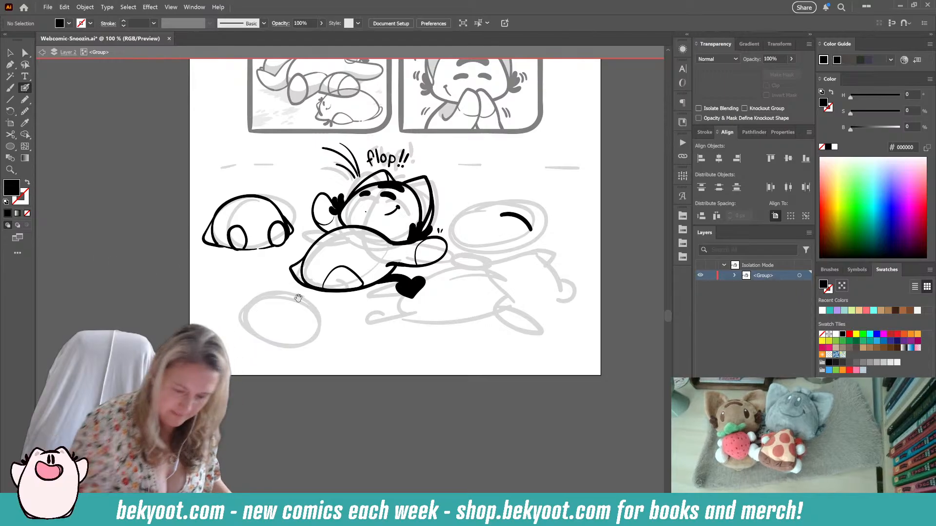
pyautogui.hotkey('shift', 'b')
pyautogui.moveTo(342, 139); pyautogui.dragTo(294, 176)
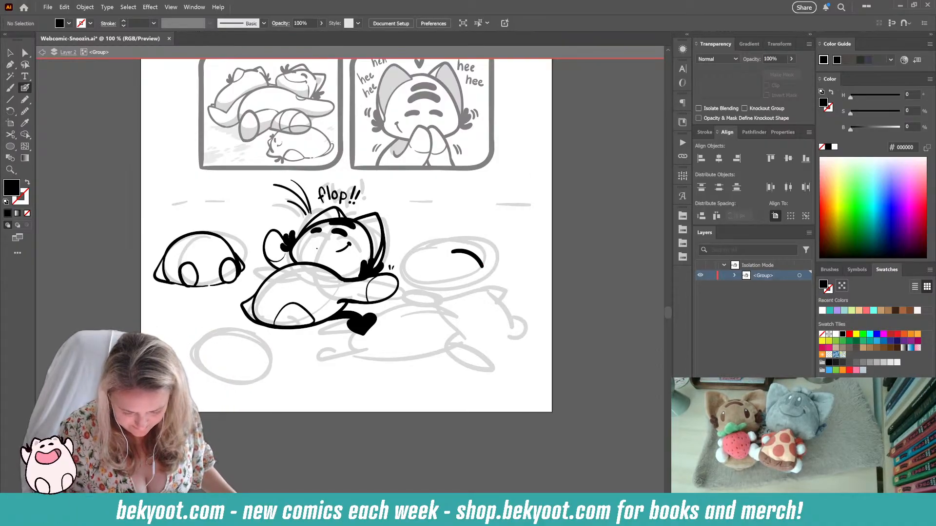
# - Select all strokes of the dome-shaped character and group them
pyautogui.press('v')
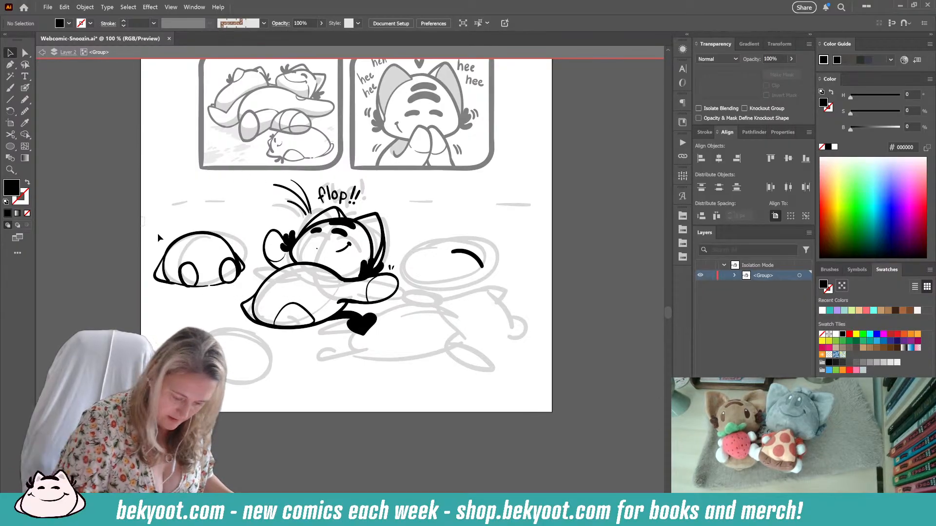
pyautogui.moveTo(157, 233); pyautogui.dragTo(246, 286)
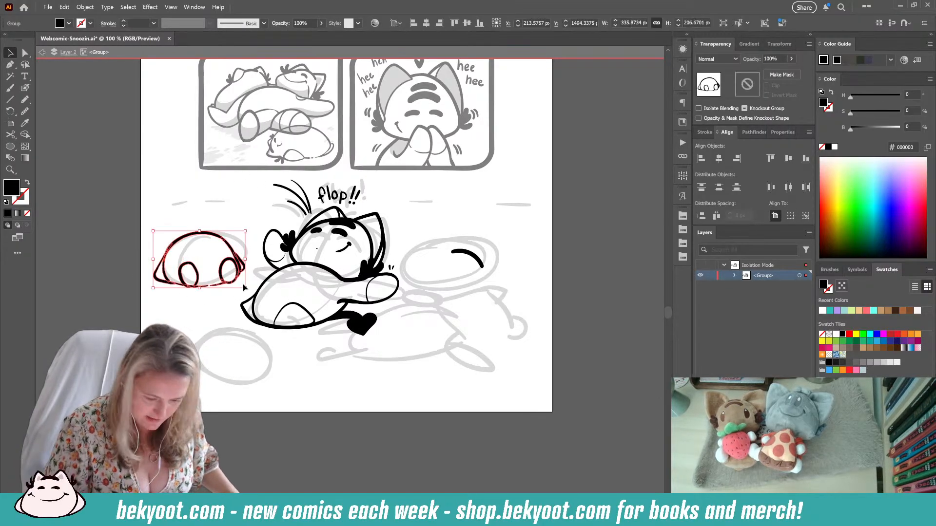
pyautogui.scroll(5, 242, 283)
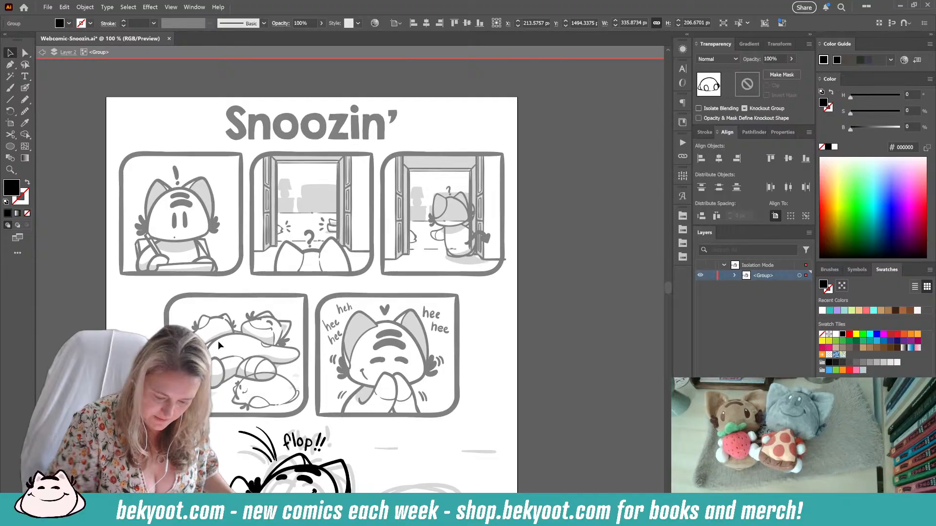
pyautogui.scroll(-5, 340, 213)
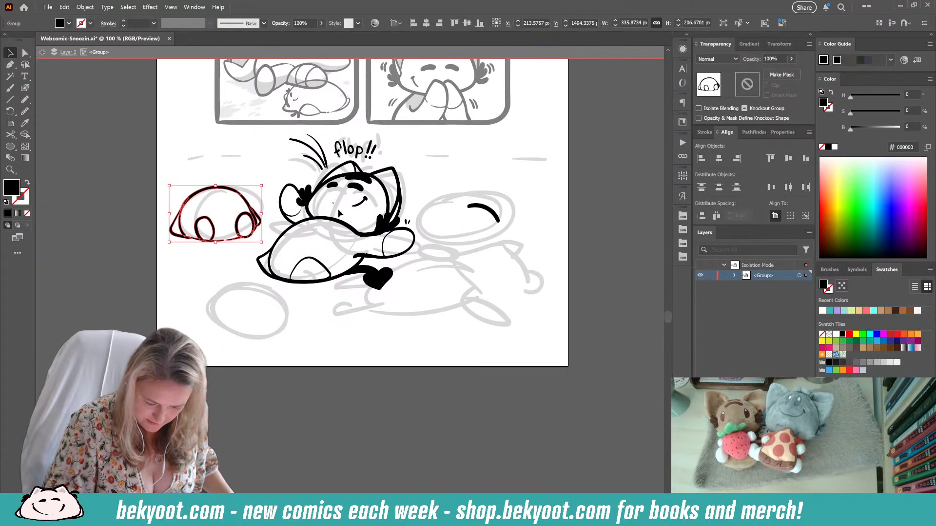
pyautogui.click(294, 235)
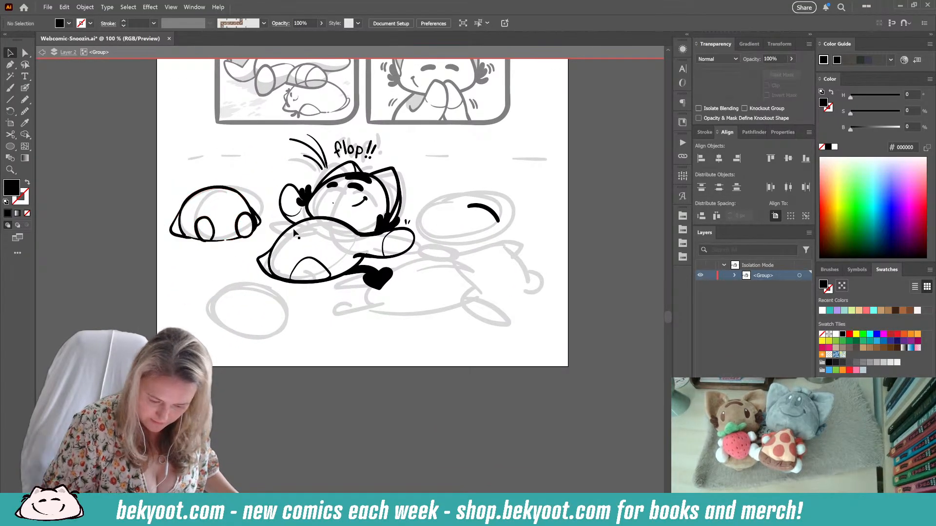
# - Group the flopping cat with its "flop!!" lettering and motion lines, and move it slightly toward the dome-shaped character
pyautogui.moveTo(260, 138); pyautogui.dragTo(429, 315)
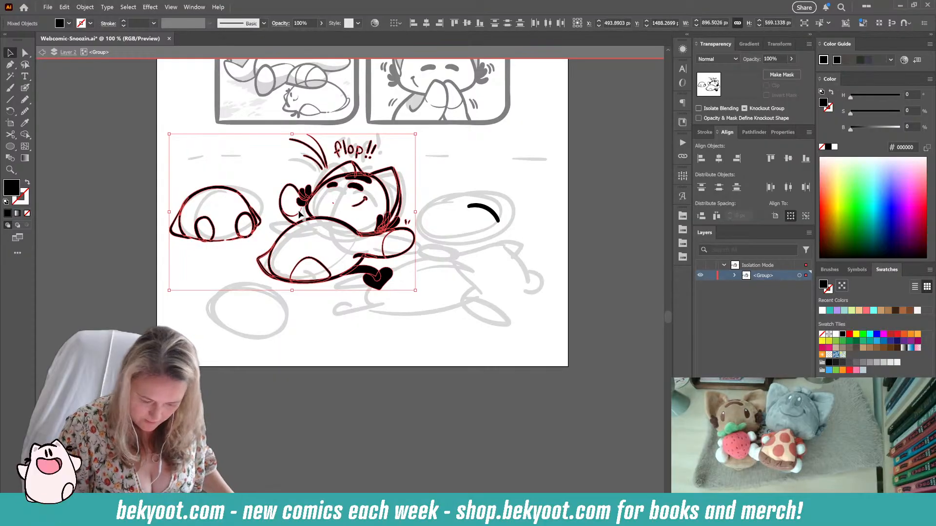
pyautogui.keyDown('shift'); pyautogui.click(257, 231); pyautogui.keyUp('shift')
pyautogui.moveTo(350, 276); pyautogui.dragTo(331, 274)
pyautogui.click(271, 338)
pyautogui.moveTo(408, 258); pyautogui.dragTo(396, 308)
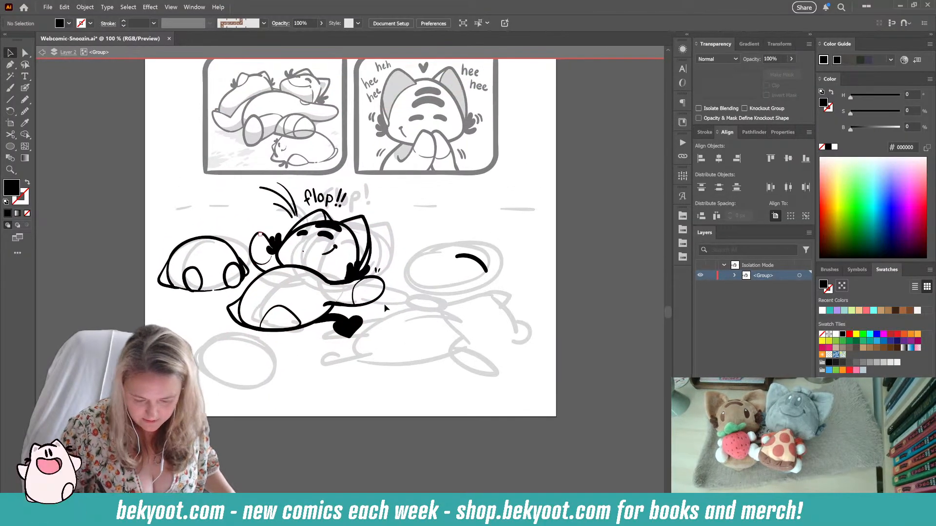
# - Resize the grouped flopping cat very slightly
pyautogui.click(384, 285)
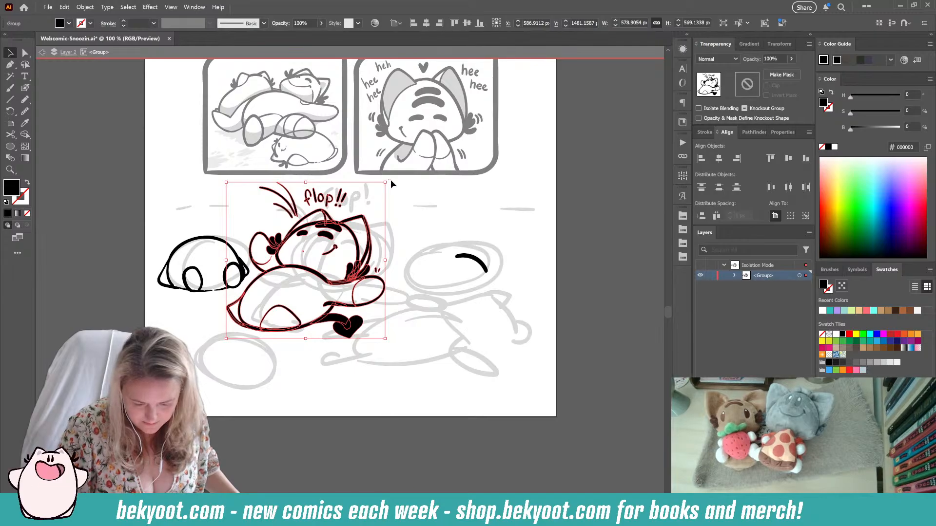
pyautogui.moveTo(391, 181)
pyautogui.mouseDown()
pyautogui.moveTo(376, 223)
pyautogui.moveTo(391, 180)
pyautogui.mouseUp()
pyautogui.click(404, 241)
pyautogui.moveTo(417, 334); pyautogui.dragTo(391, 361)
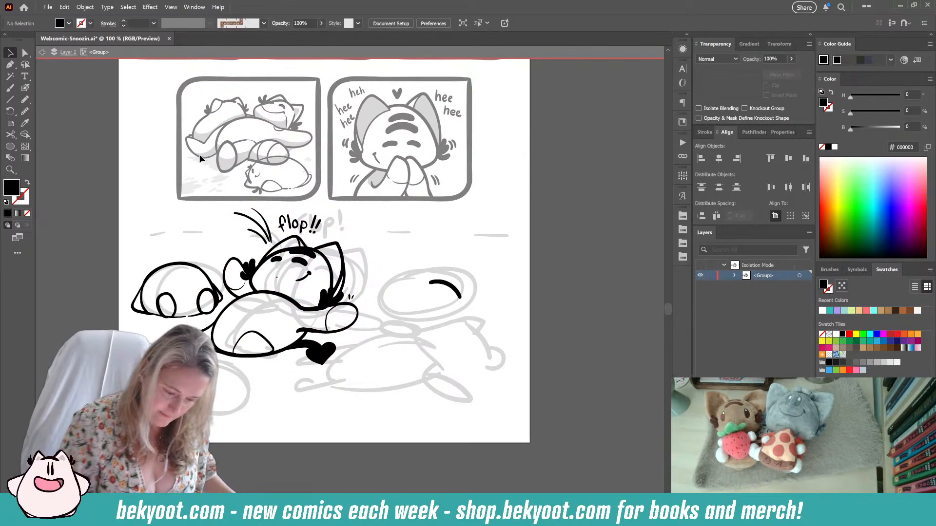
# - Copy the group of sleeping characters from inside the fourth comic panel and leave isolation mode
pyautogui.doubleClick(101, 205)
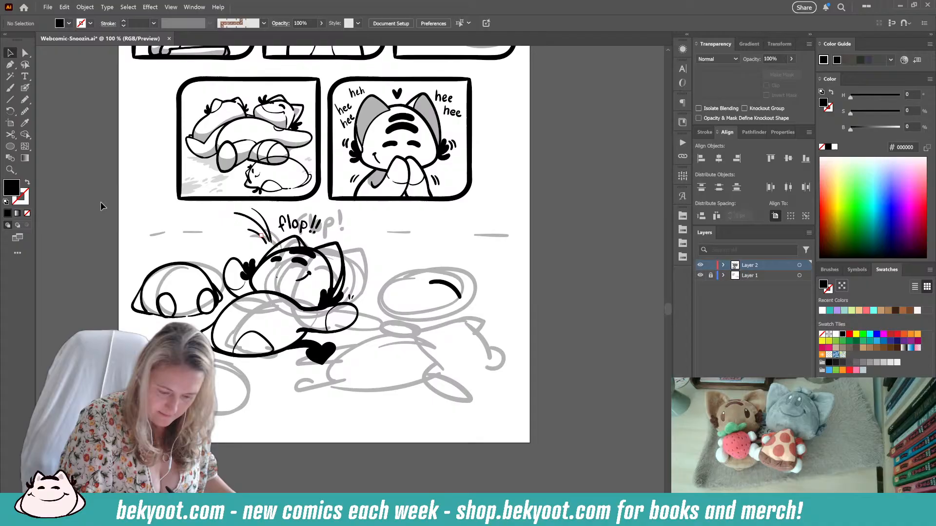
pyautogui.click(270, 151)
pyautogui.doubleClick(279, 161)
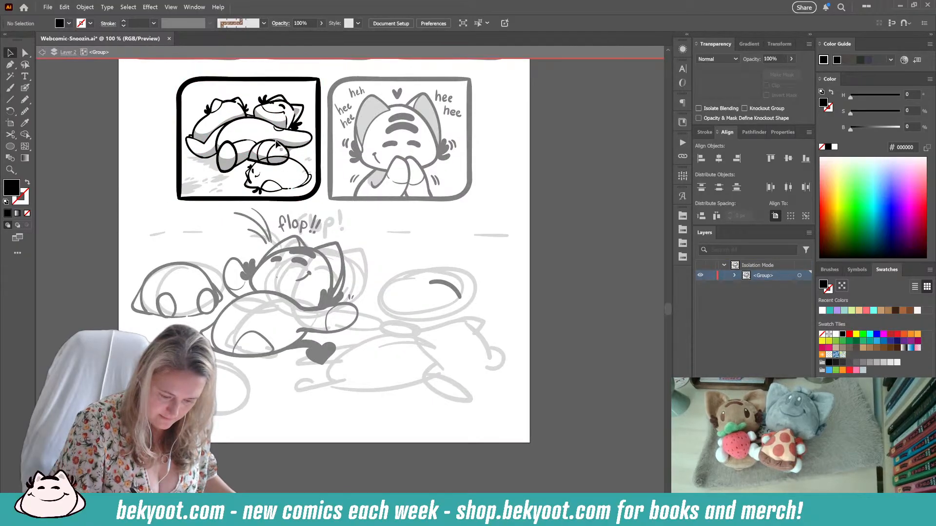
pyautogui.click(272, 183)
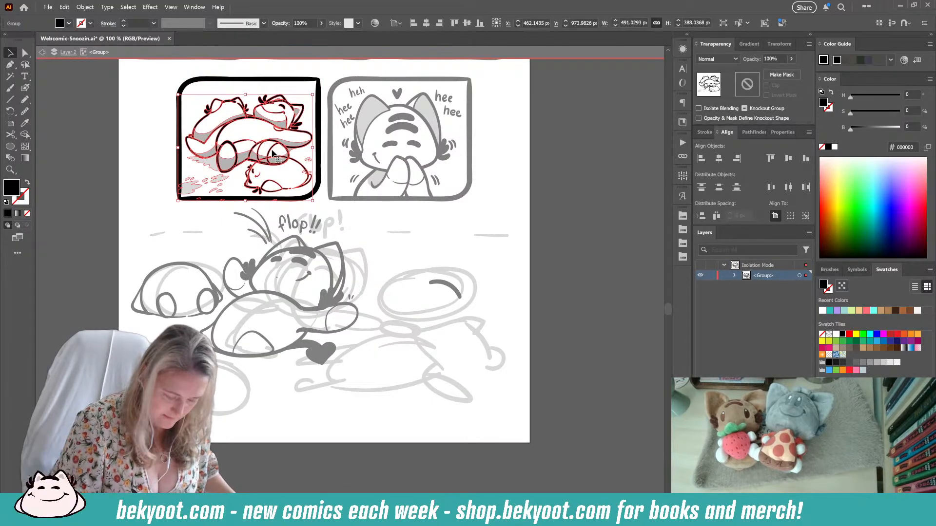
pyautogui.click(416, 275)
pyautogui.doubleClick(411, 271)
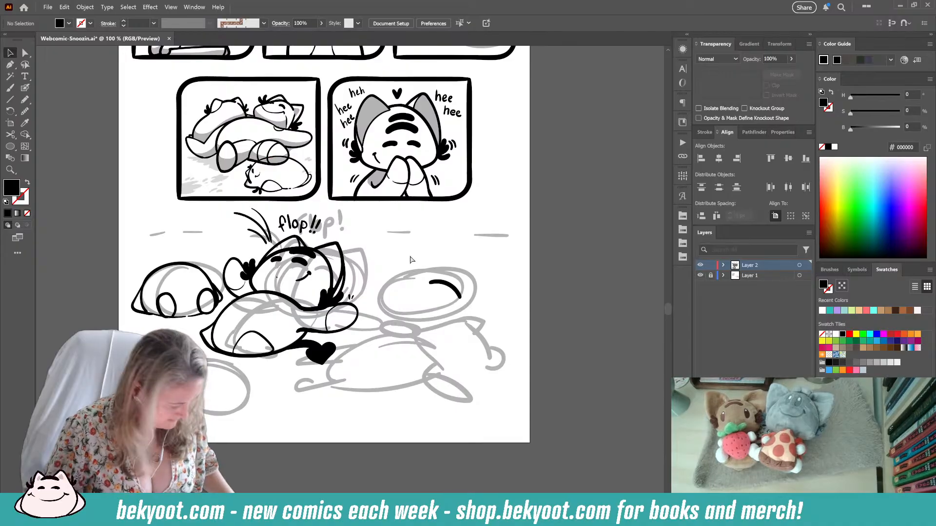
# - Paste the sleeping characters, enlarge them to about 795 by 628 px, and place them over the sketch beside the flopping cat
pyautogui.hotkey('ctrl', 'v')
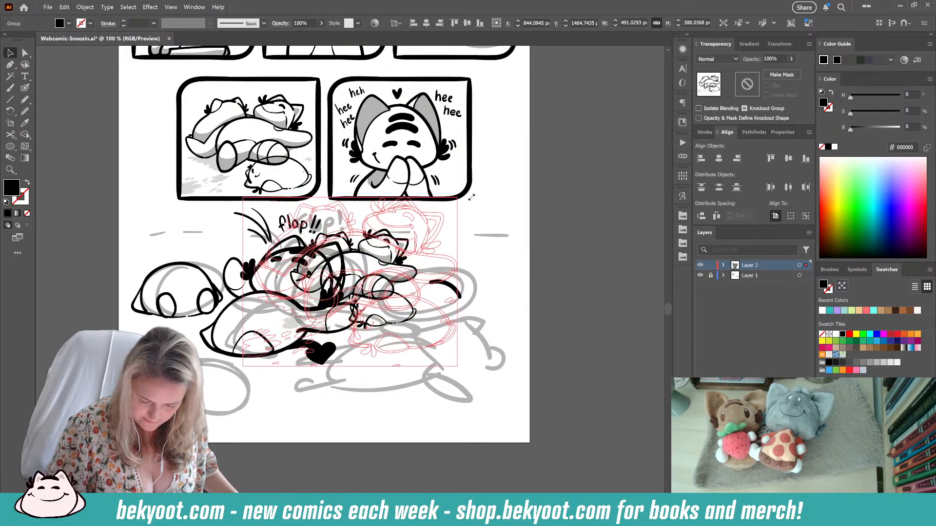
pyautogui.moveTo(472, 197); pyautogui.dragTo(474, 196)
pyautogui.moveTo(374, 246); pyautogui.dragTo(440, 322)
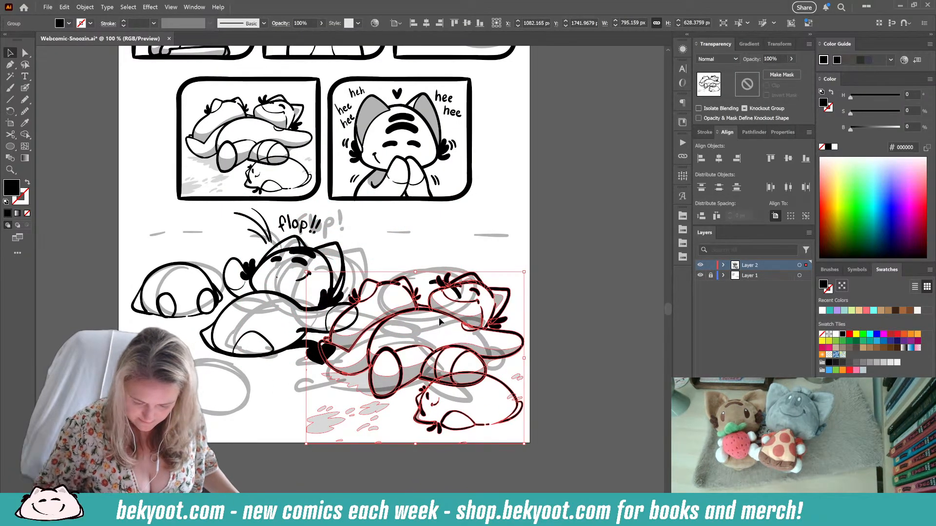
pyautogui.click(510, 224)
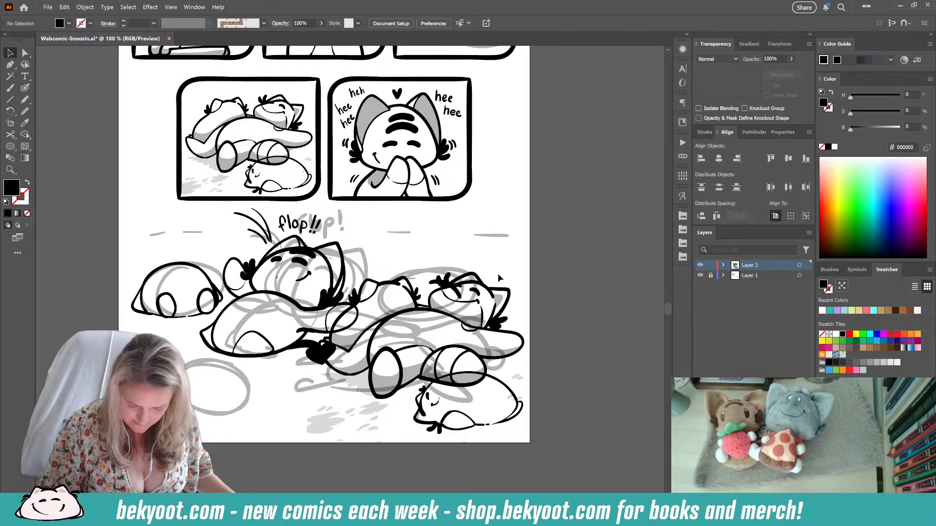
# - Delete the stray thick curved stroke over the pasted characters from the flopping cat's group, and leave isolation mode
pyautogui.click(461, 300)
pyautogui.doubleClick(459, 297)
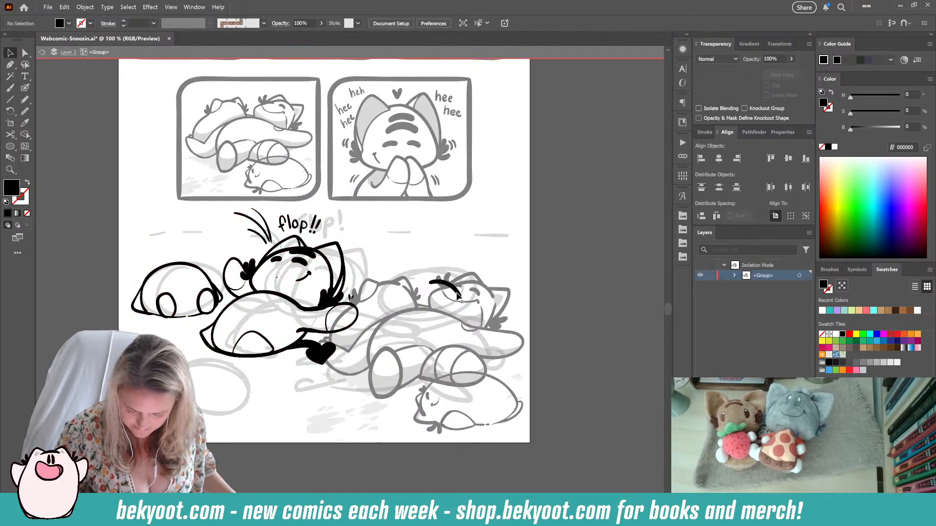
pyautogui.click(458, 295)
pyautogui.press('Delete')
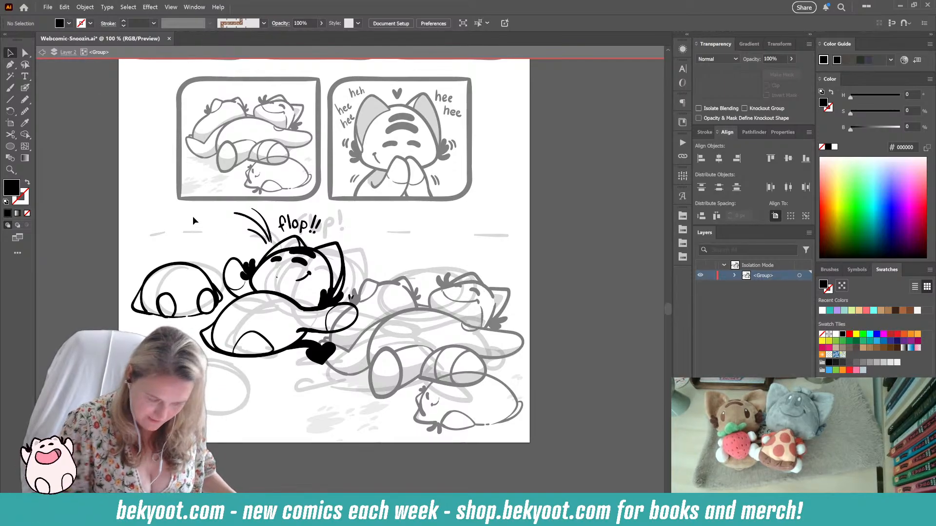
pyautogui.doubleClick(67, 277)
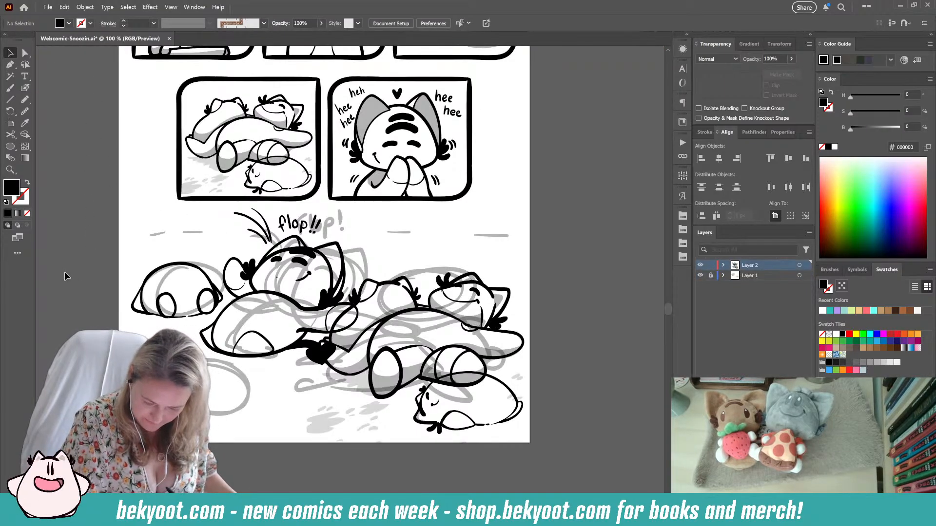
# - Group the pasted sleeping characters with the cat and dome artwork, and isolate the combined group for editing
pyautogui.click(335, 309)
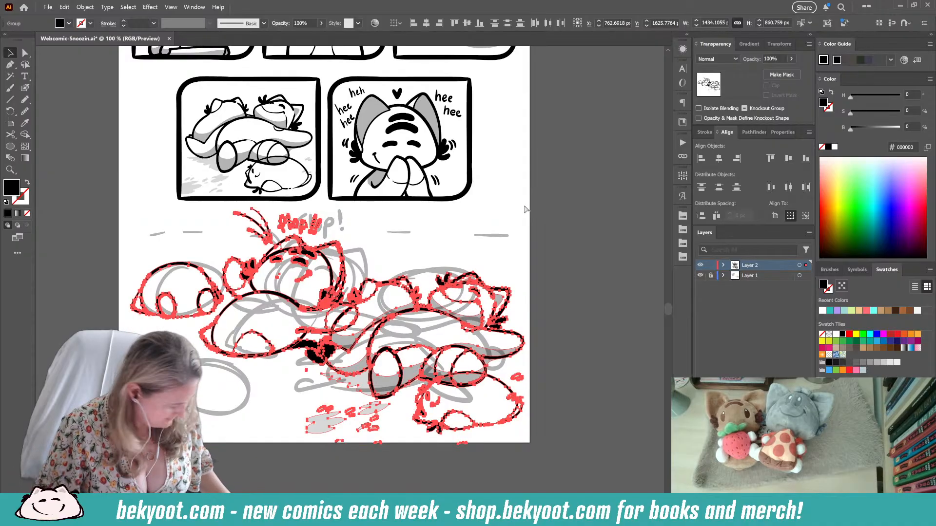
pyautogui.doubleClick(450, 297)
pyautogui.click(449, 297)
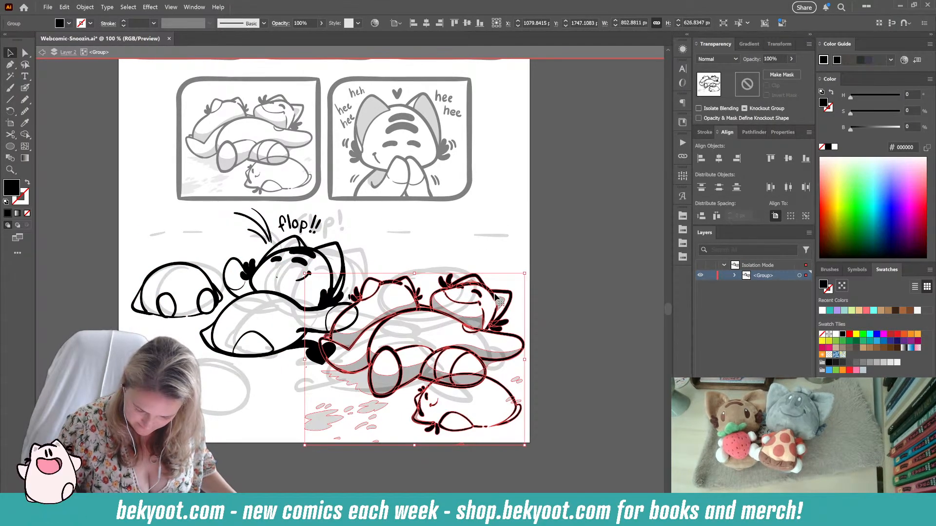
# - Isolate the cat and dome subgroup and move the flopping cat slightly up and closer to the dome-shaped character
pyautogui.click(275, 355)
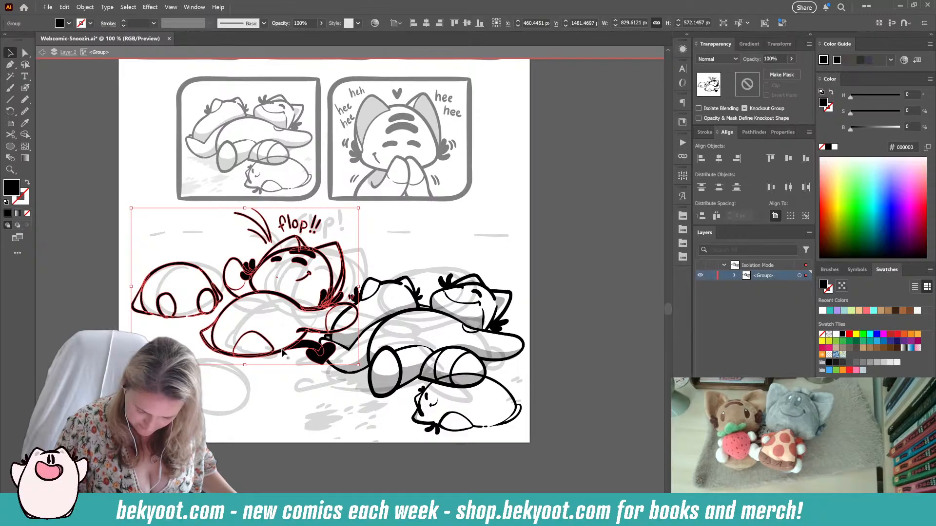
pyautogui.doubleClick(283, 352)
pyautogui.moveTo(286, 352); pyautogui.dragTo(281, 352)
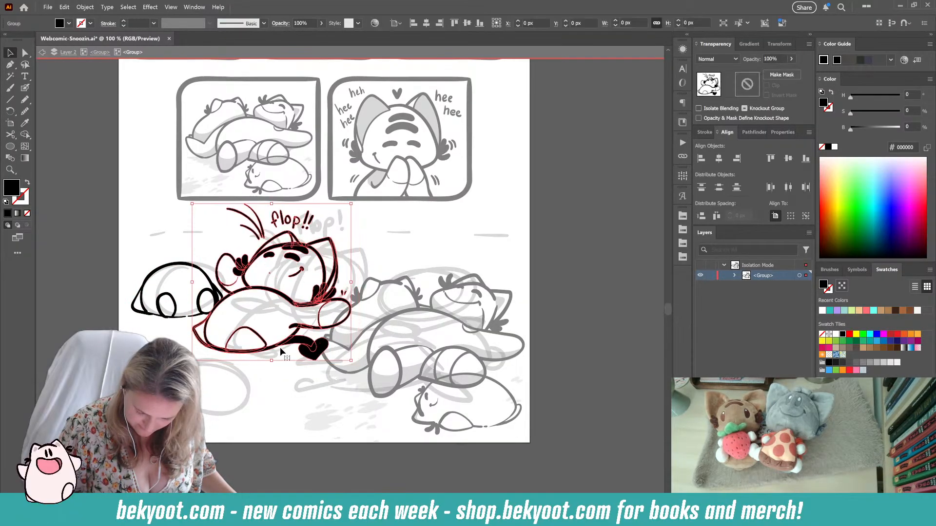
pyautogui.click(278, 386)
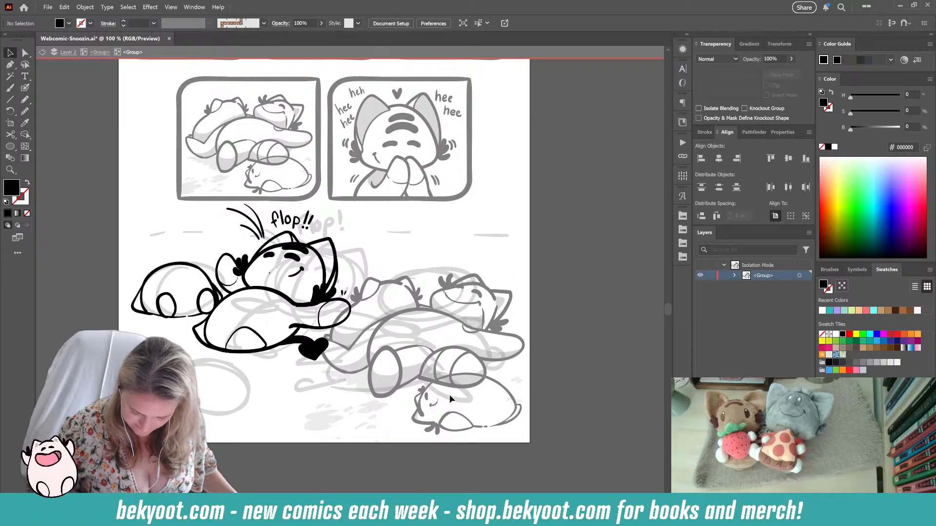
# - Return to the parent group and scale the pasted sleeping characters down to about 777 by 607 px
pyautogui.click(100, 52)
pyautogui.click(491, 292)
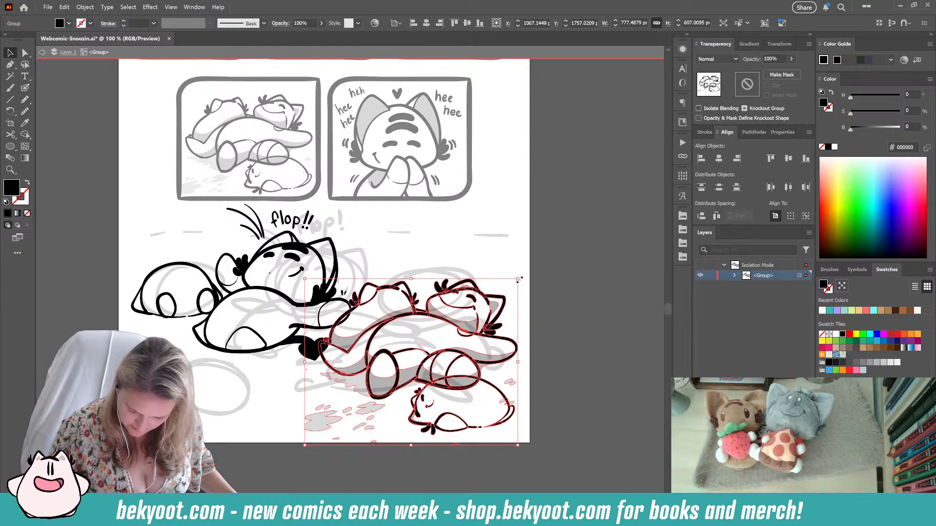
# - Scale the pasted sleeping characters down to about 754 by 589 px, keep them beside the flopping cat, and deselect
pyautogui.moveTo(520, 279); pyautogui.dragTo(513, 285)
pyautogui.moveTo(421, 328); pyautogui.dragTo(423, 323)
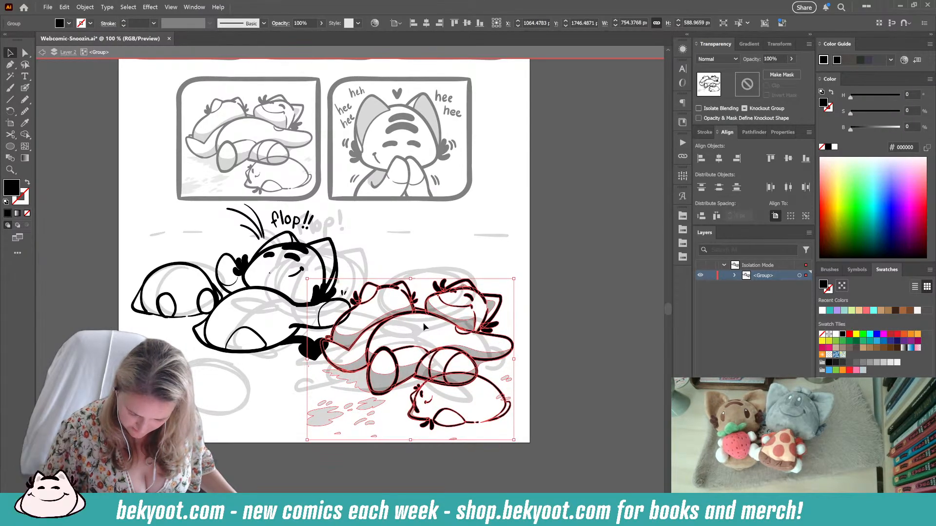
pyautogui.click(295, 419)
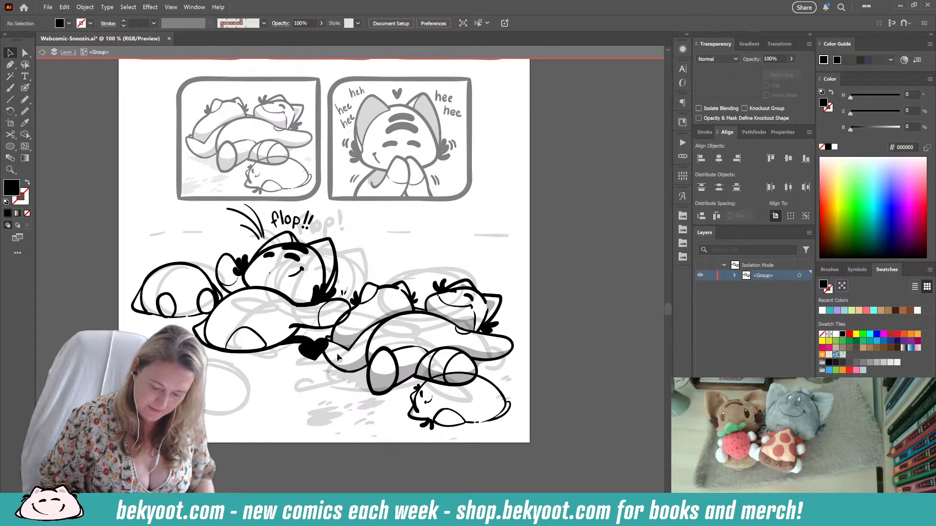
# - Draw small black hearts around the flopping cat, the dome-shaped character and the sleeping characters with the Blob Brush
pyautogui.hotkey('shift', 'b')
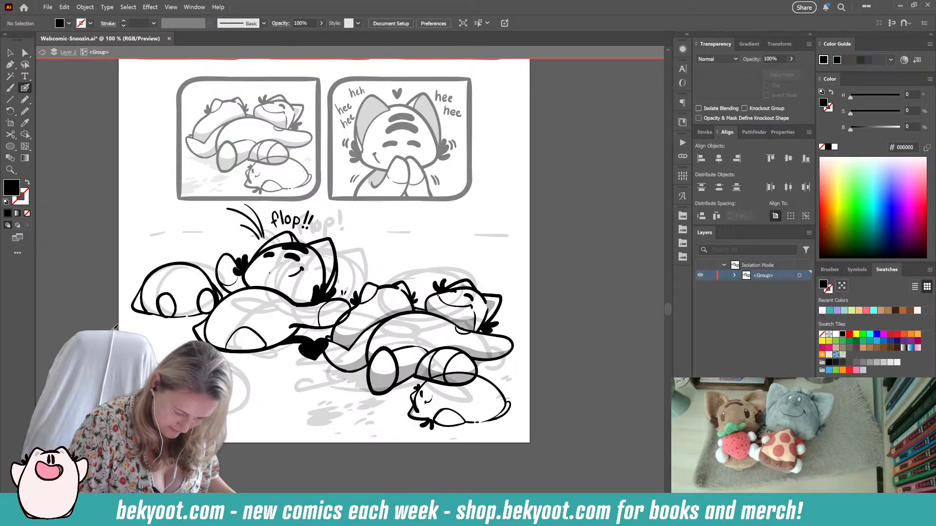
pyautogui.hotkey('shift', 'x')
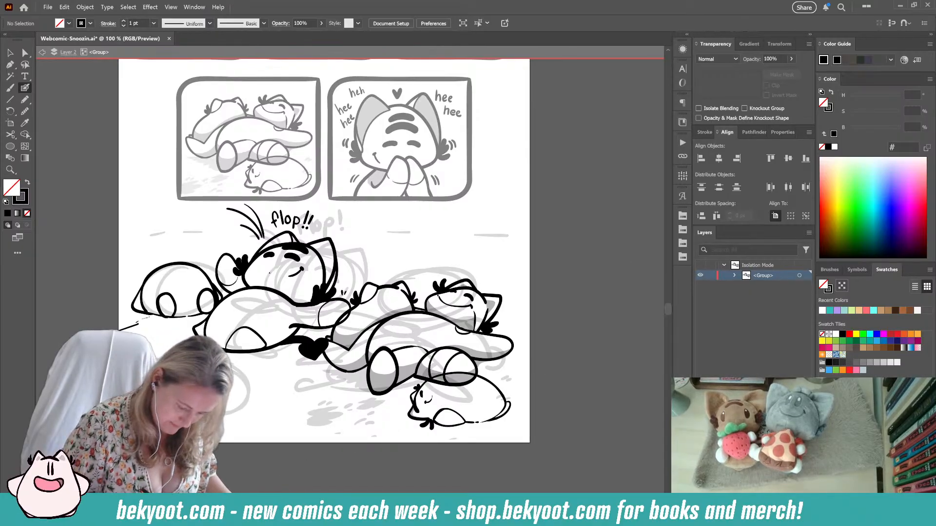
pyautogui.hotkey('shift', 'x')
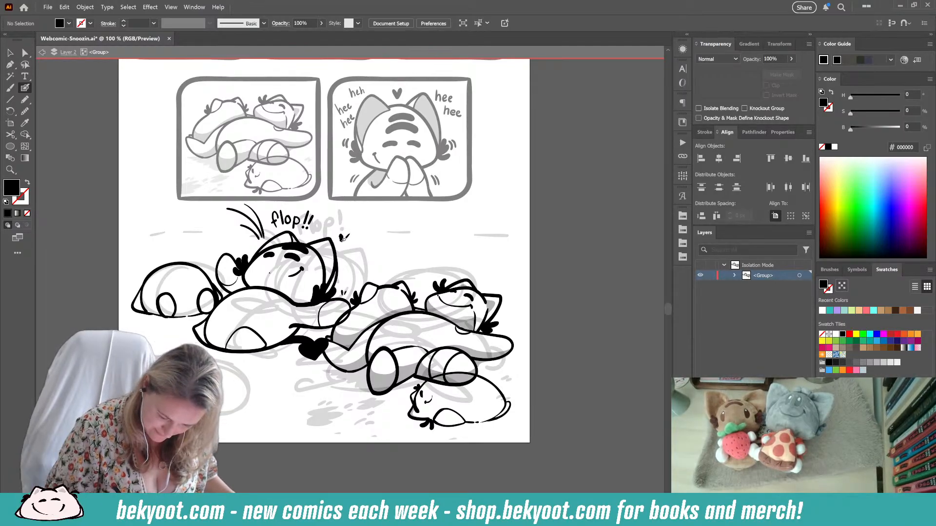
pyautogui.hotkey('shift', 'x')
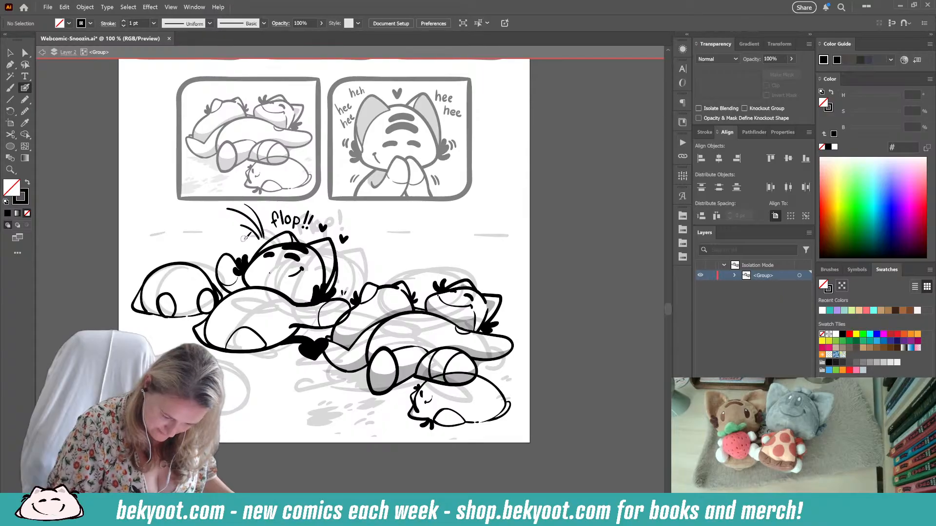
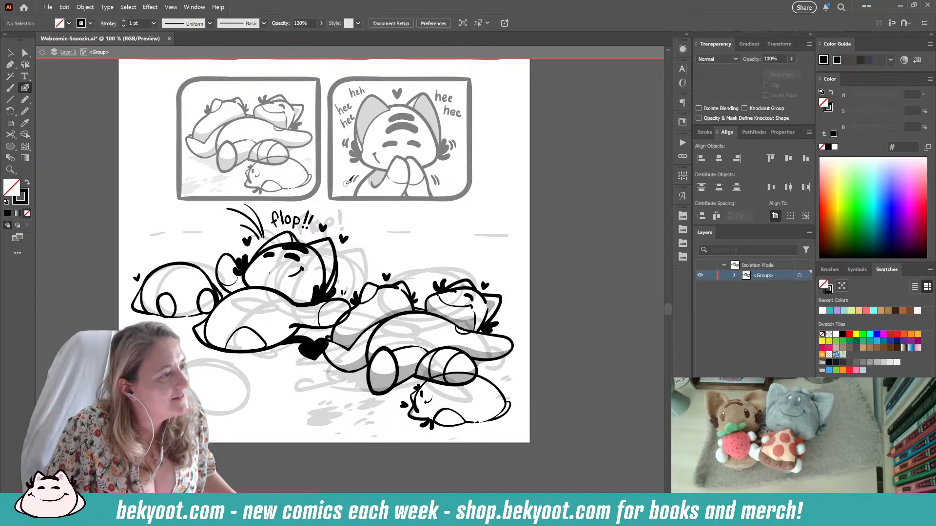
pyautogui.scroll(-2, 369, 304)
pyautogui.moveTo(369, 304); pyautogui.dragTo(379, 281)
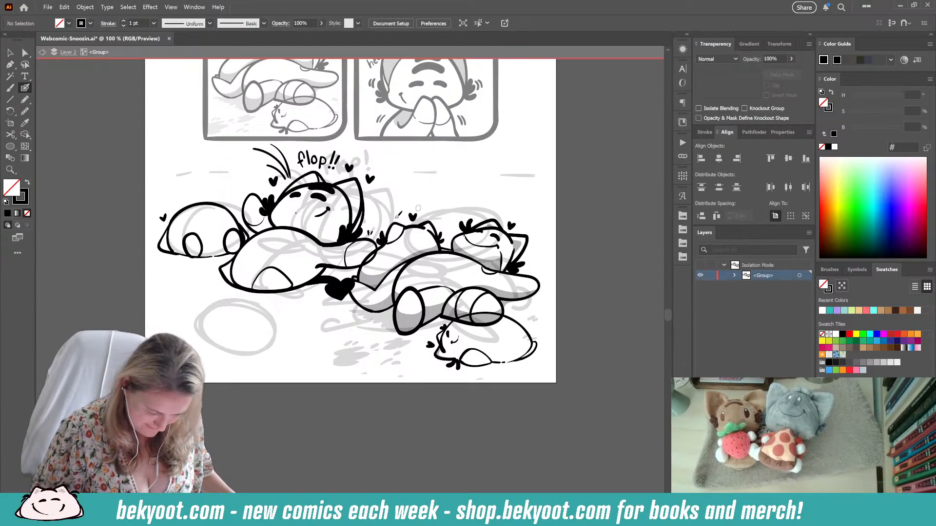
# - Inspect the cat and dome subgroup in isolation, return to the parent group, and ungroup it into separate characters
pyautogui.press('v')
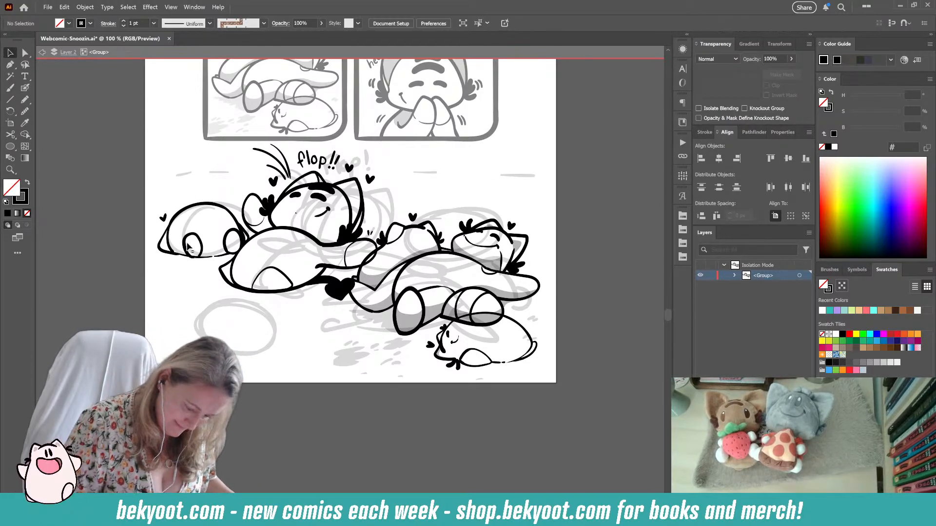
pyautogui.click(235, 264)
pyautogui.doubleClick(235, 265)
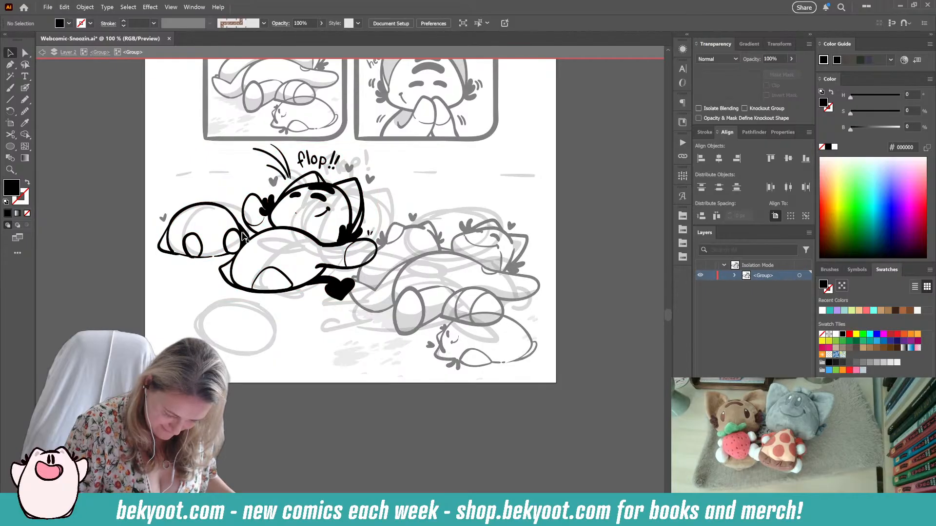
pyautogui.click(195, 314)
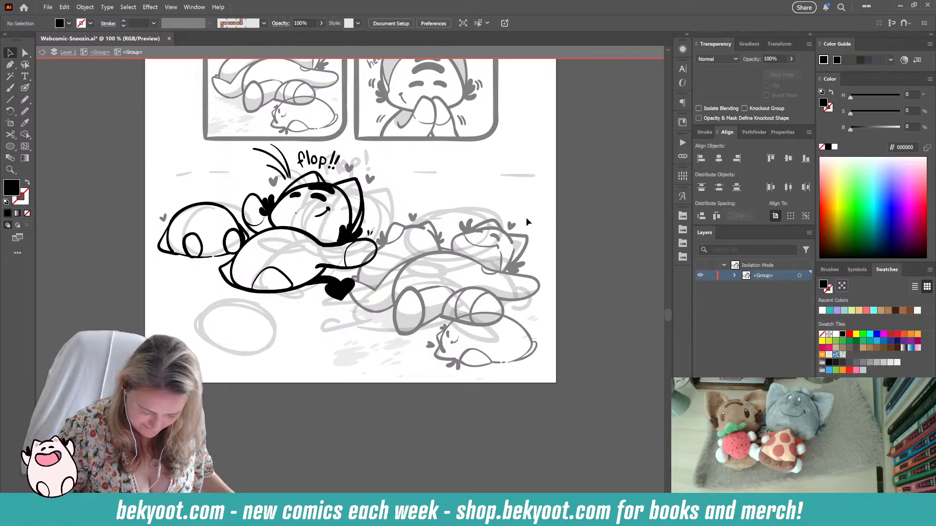
pyautogui.click(25, 100)
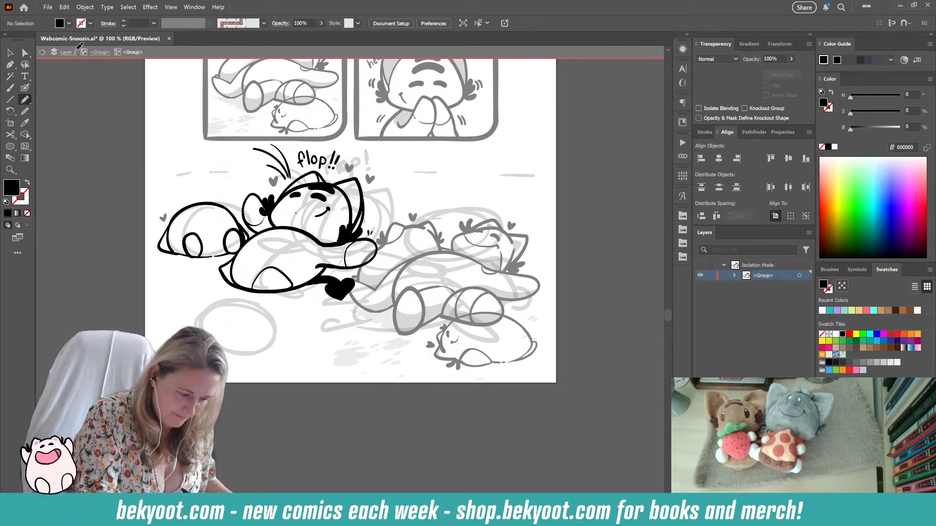
pyautogui.press('v')
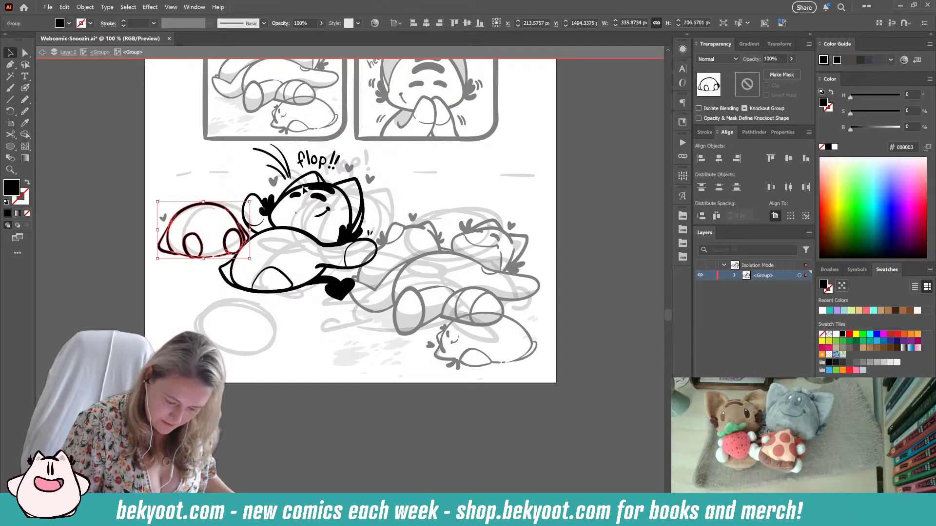
pyautogui.click(225, 267)
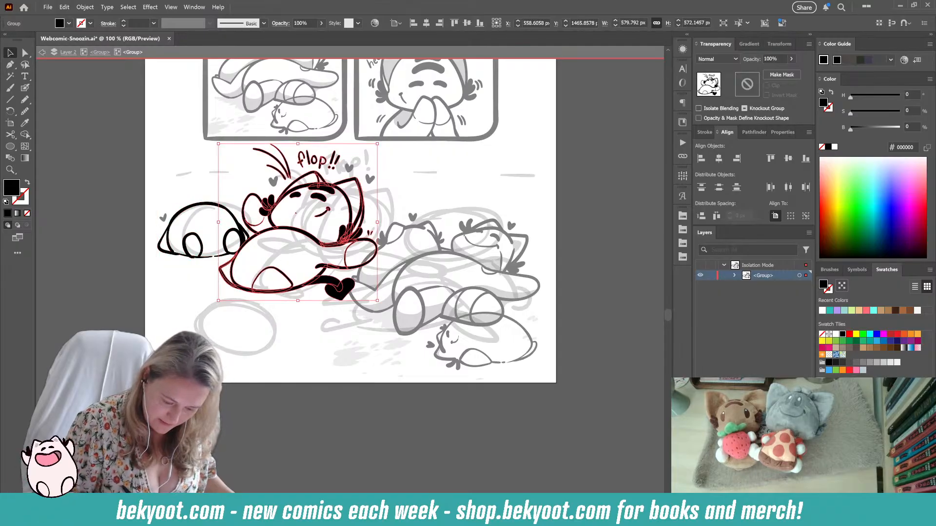
pyautogui.click(101, 52)
pyautogui.click(325, 185)
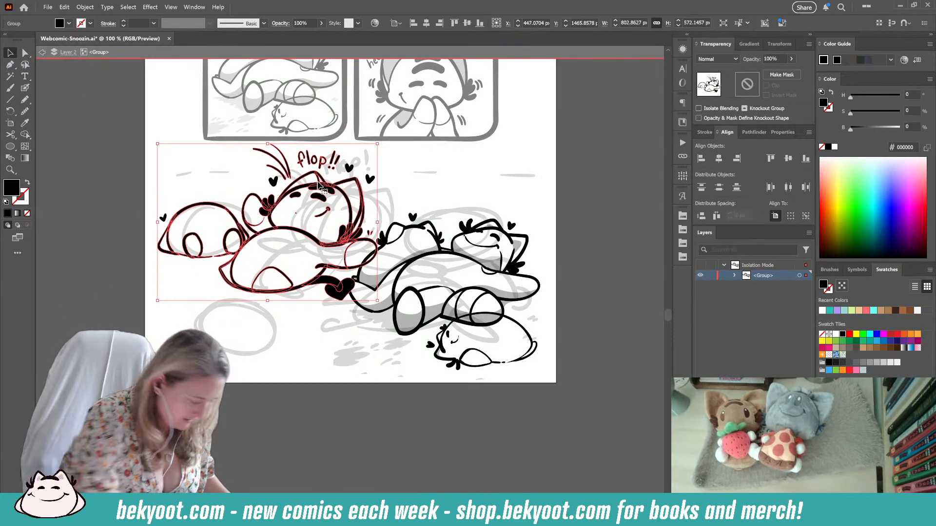
pyautogui.click(231, 392)
# - Inspect the pasted sleeping characters' subgroup, return to the parent group, ungroup it, and check its parts by selecting them
pyautogui.click(410, 234)
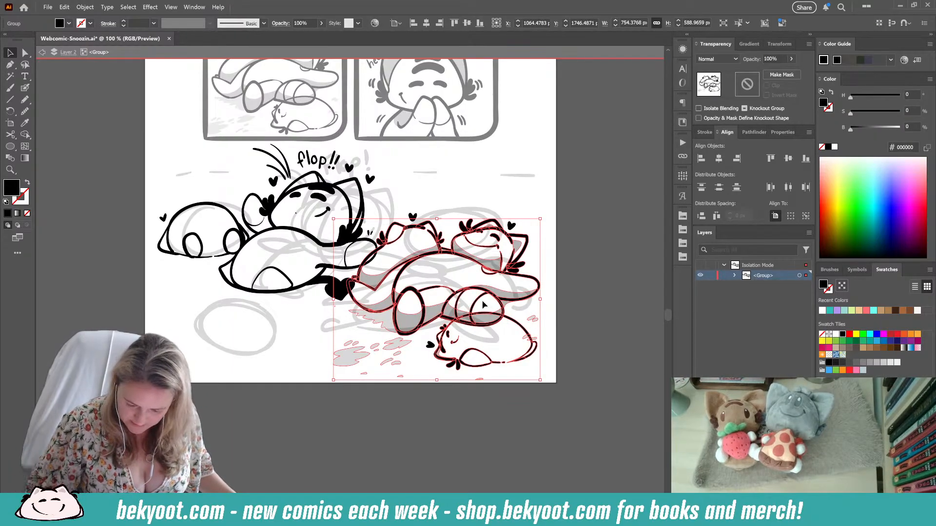
pyautogui.doubleClick(505, 313)
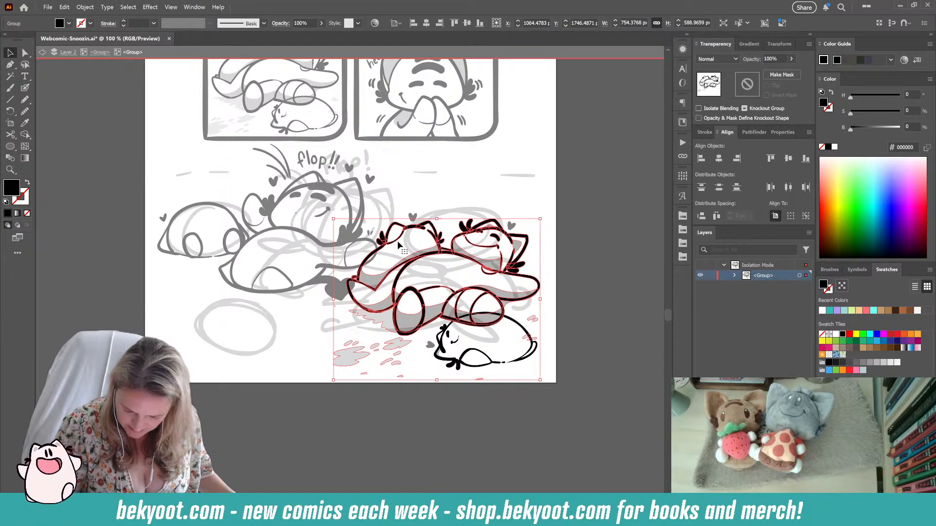
pyautogui.click(522, 335)
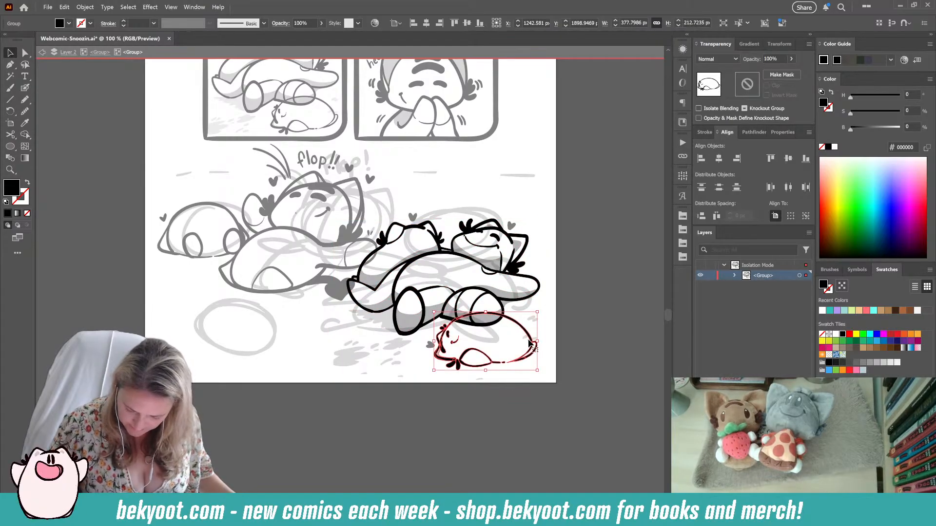
pyautogui.click(99, 52)
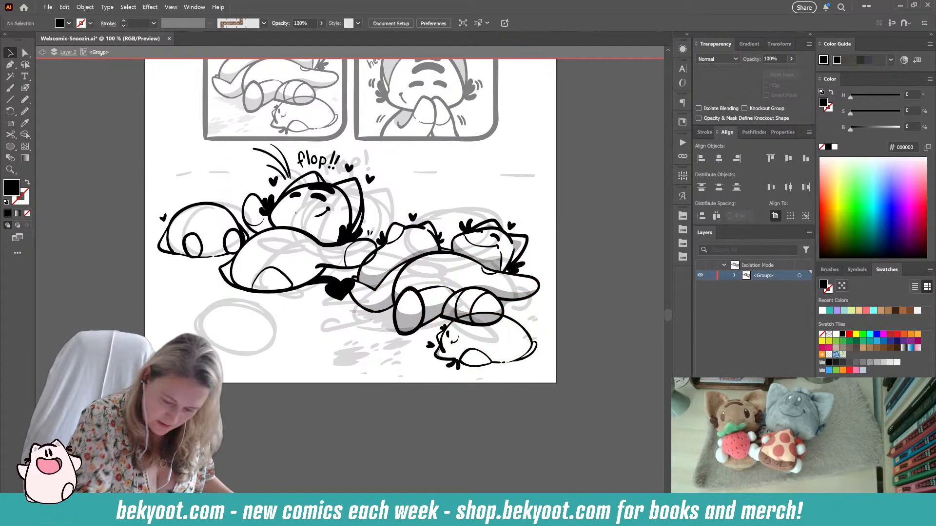
pyautogui.click(467, 235)
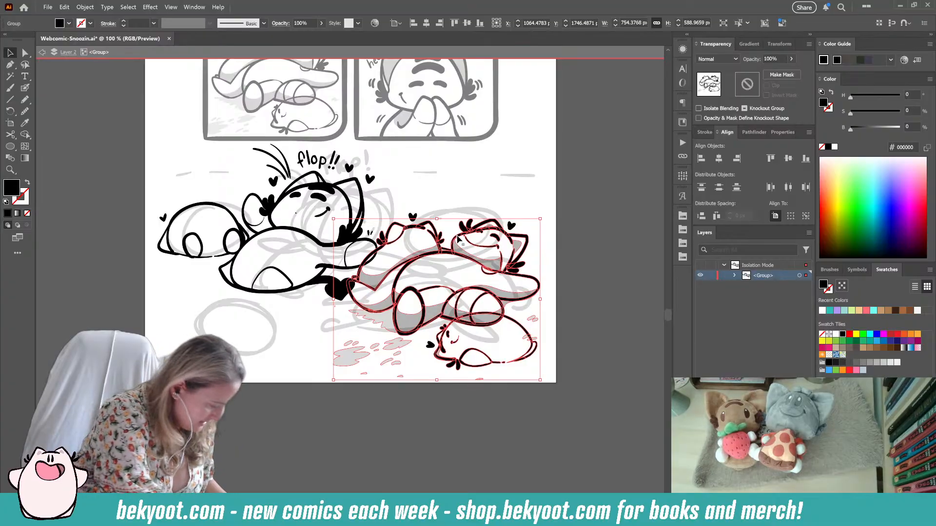
pyautogui.hotkey('ctrl', 'shift', 'g')
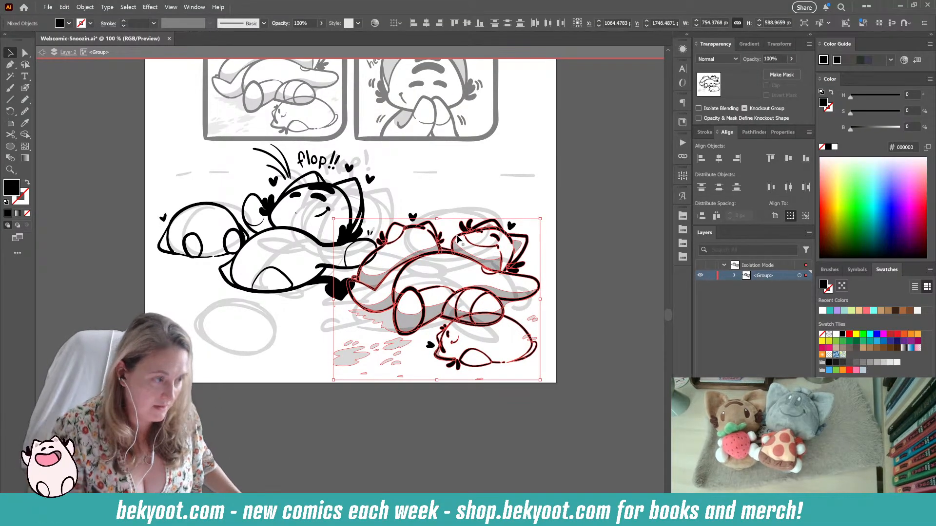
pyautogui.click(558, 167)
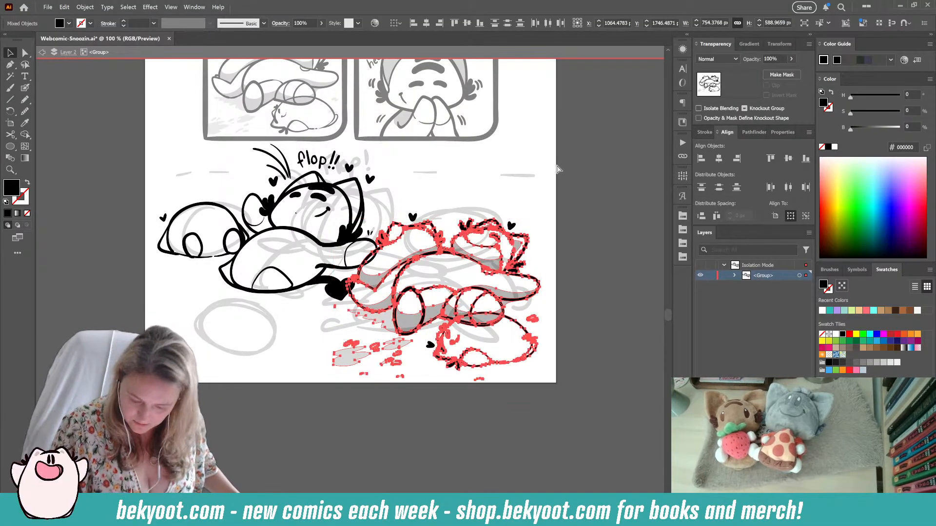
pyautogui.click(342, 294)
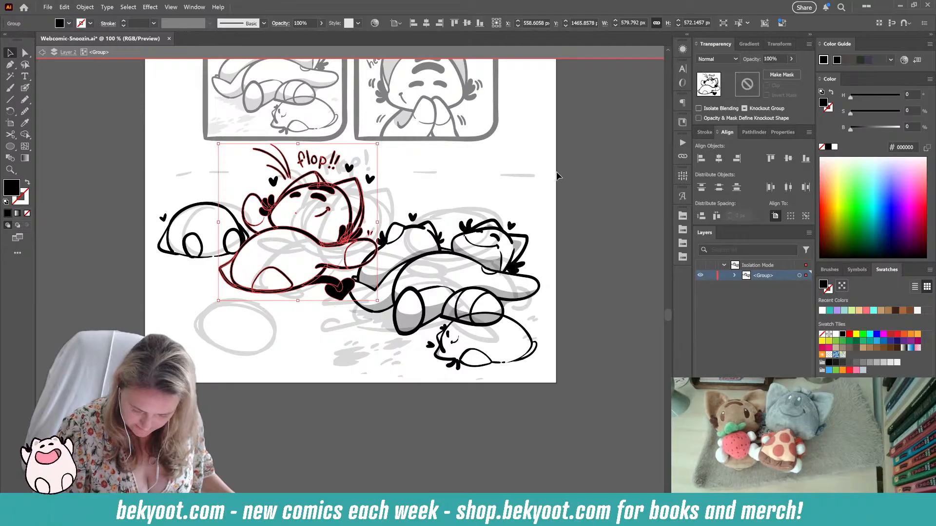
pyautogui.click(350, 360)
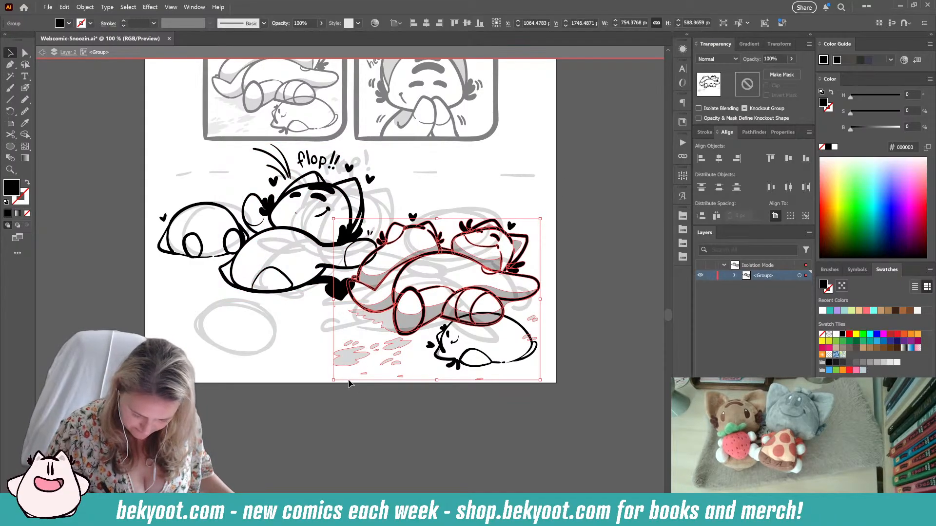
# - Sample the 15% opacity style of the floor shading and scribble two shading patches below the flopping cat with the Pencil
pyautogui.click(24, 99)
pyautogui.keyDown('ctrl'); pyautogui.click(87, 299); pyautogui.keyUp('ctrl')
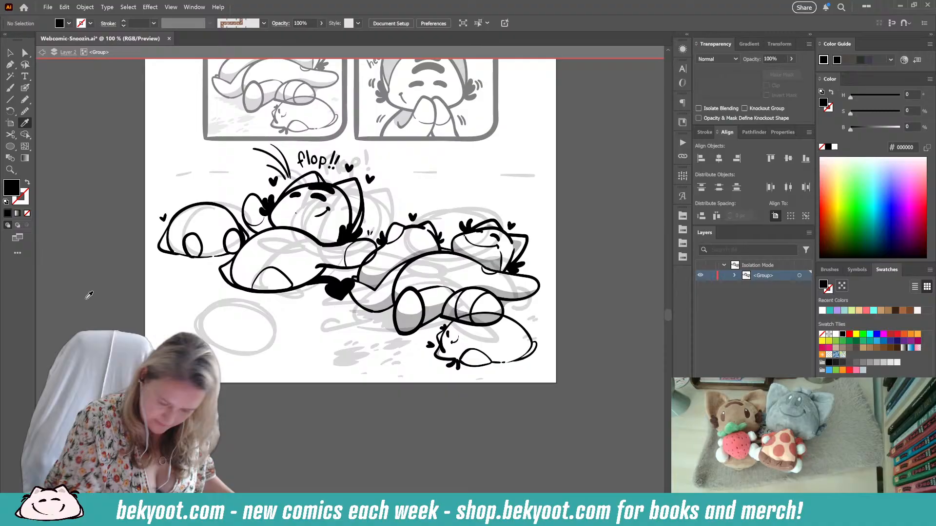
pyautogui.click(358, 354)
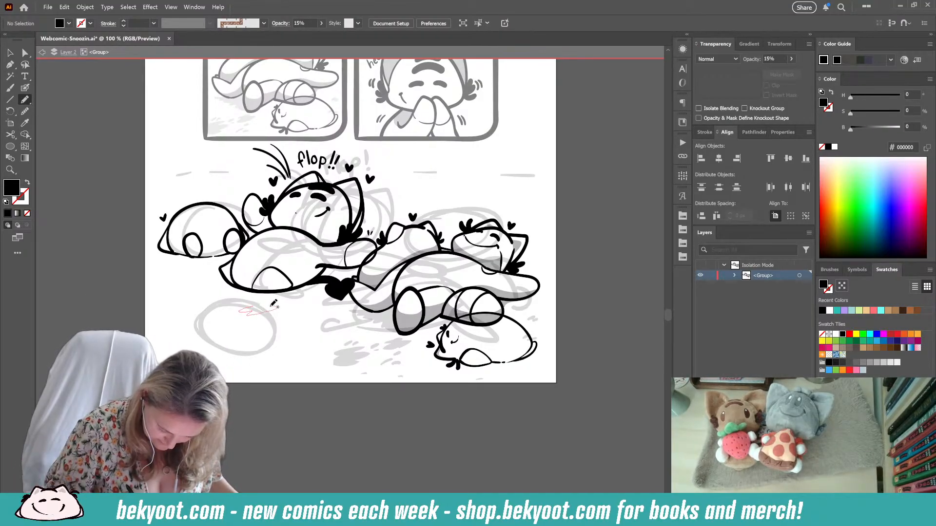
pyautogui.moveTo(256, 303); pyautogui.dragTo(258, 304)
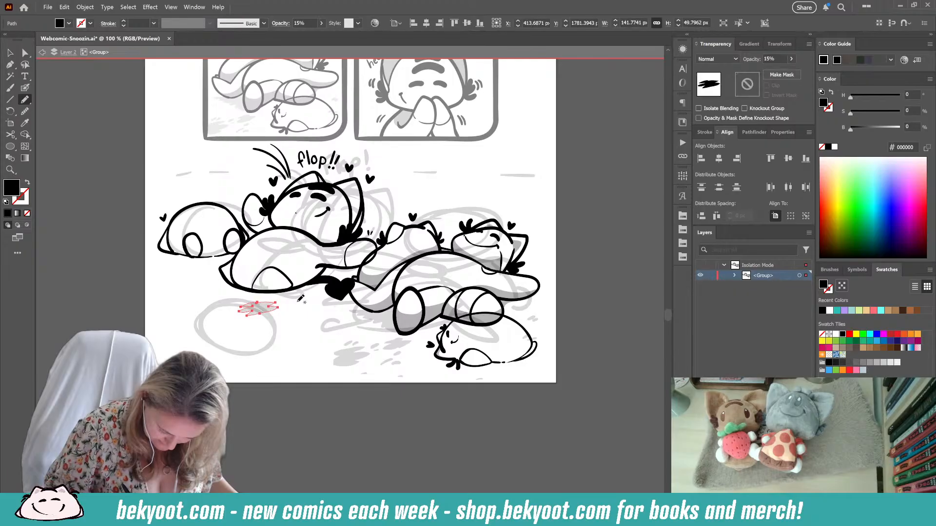
pyautogui.moveTo(312, 301); pyautogui.dragTo(318, 303)
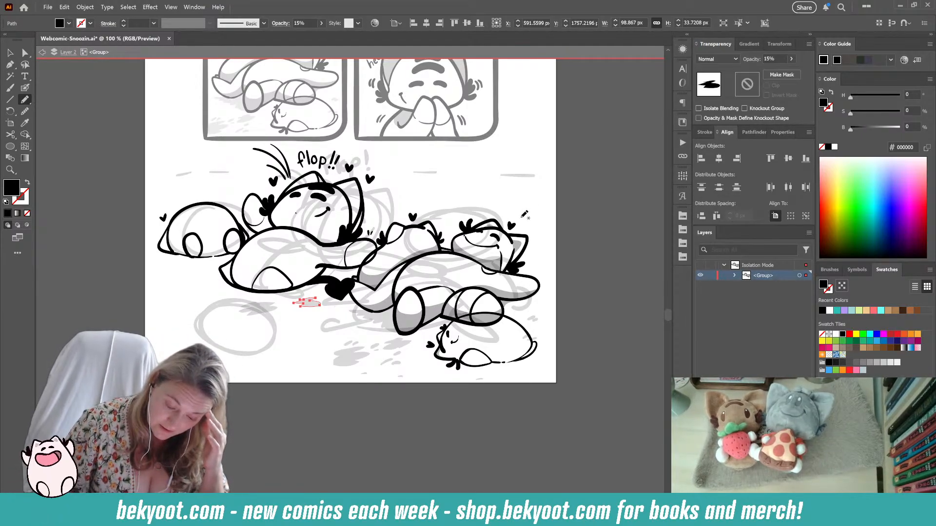
# - Draw a diagonal floor line at 15% opacity from below the page up to the small sleeping character's paw, redoing imperfect strokes
pyautogui.click(25, 88)
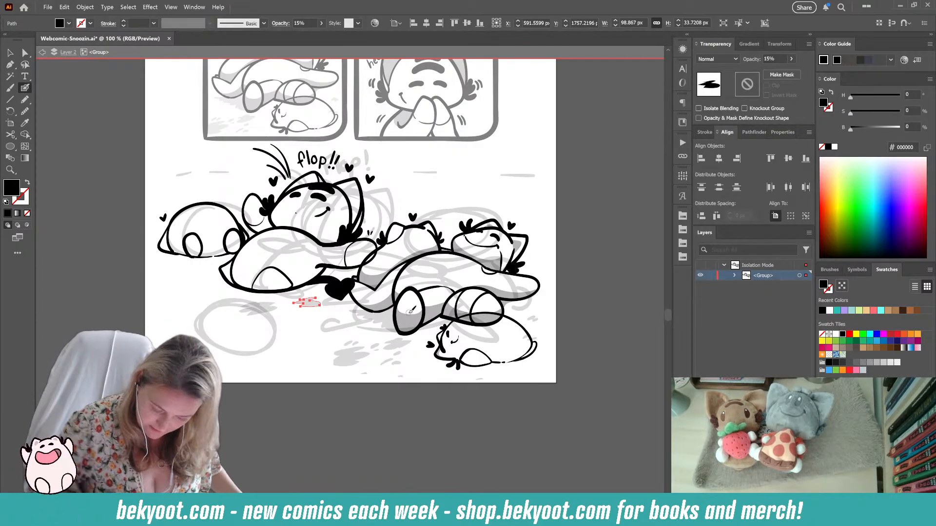
pyautogui.press('Delete')
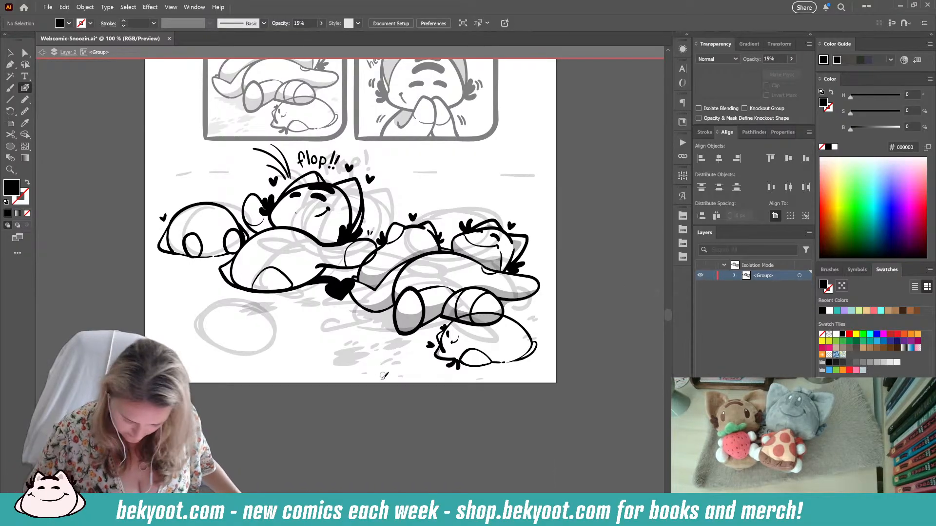
pyautogui.moveTo(397, 376); pyautogui.dragTo(408, 371)
pyautogui.hotkey('ctrl', 'z')
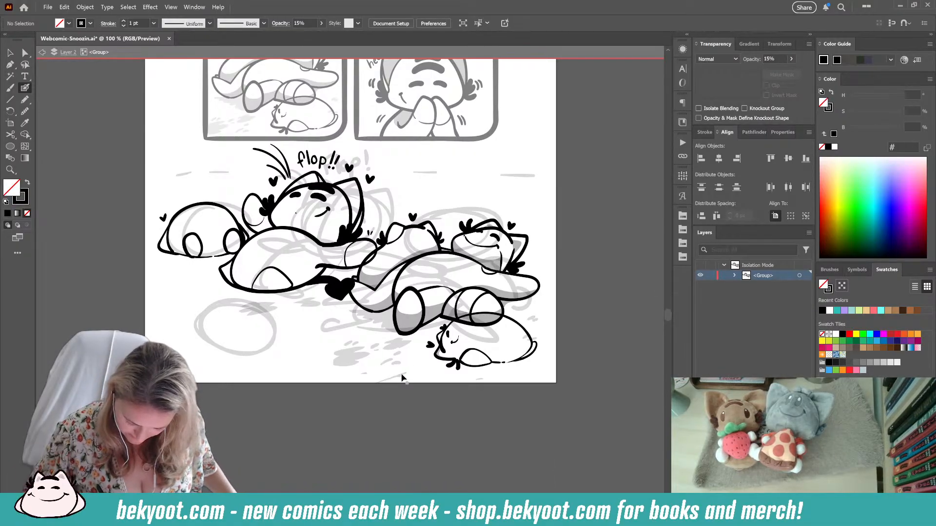
pyautogui.moveTo(366, 395); pyautogui.dragTo(425, 371)
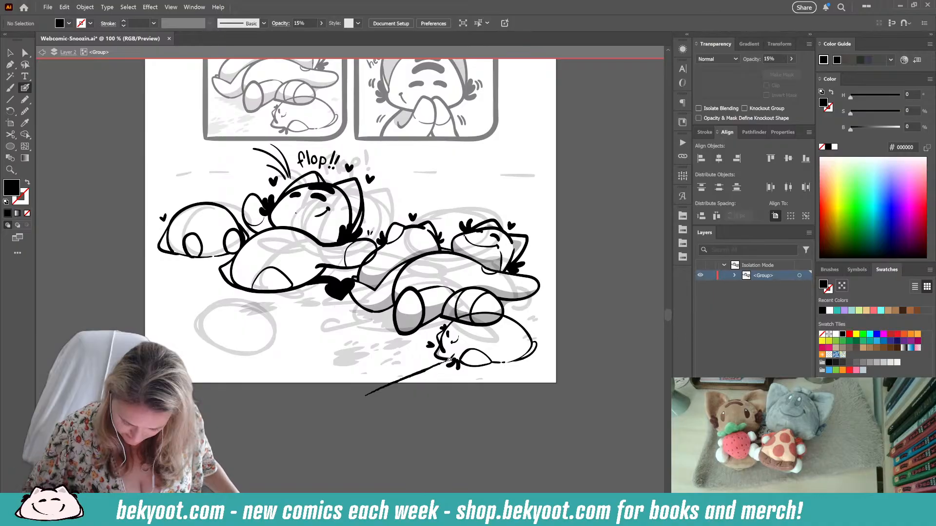
pyautogui.hotkey('ctrl', 'z')
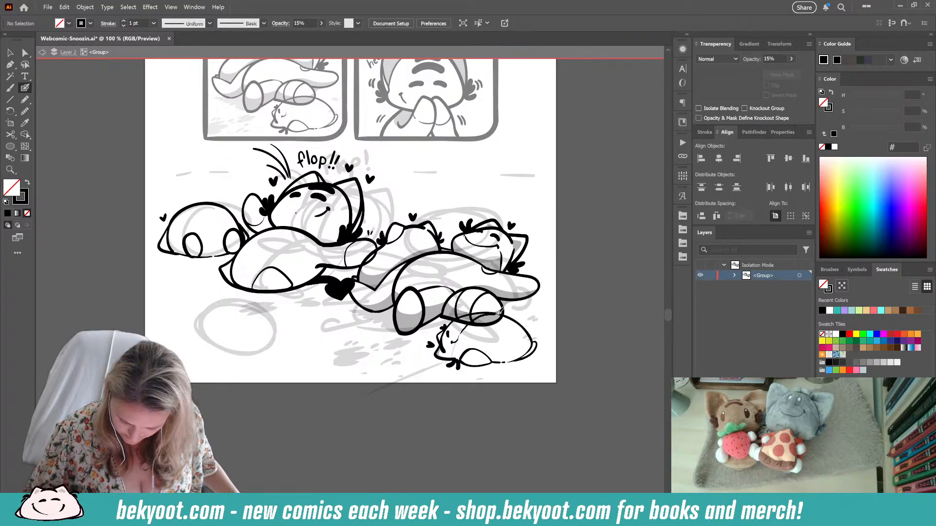
# - Redraw the 15% opacity floor line over the small sleeping character's back and past the page's right edge, and group it with the lower floor line
pyautogui.moveTo(524, 310); pyautogui.dragTo(571, 297)
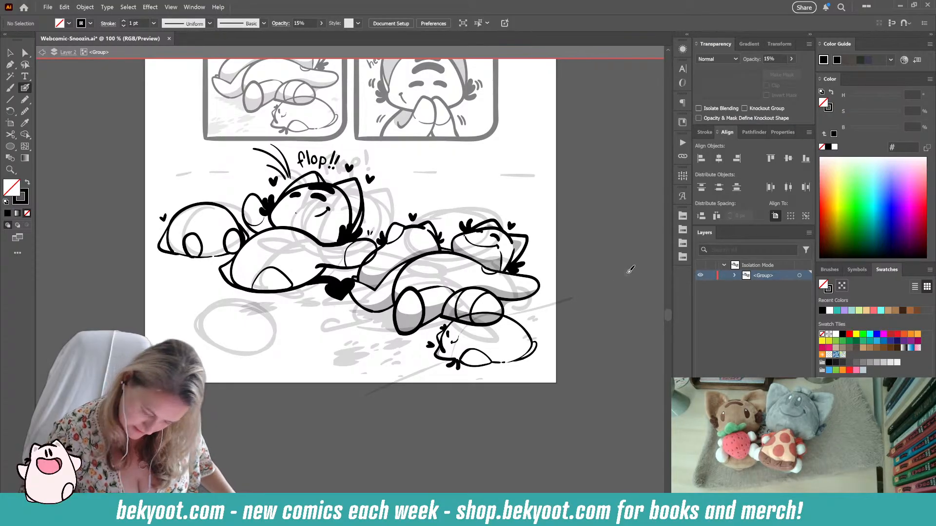
pyautogui.hotkey('ctrl', 'z')
pyautogui.moveTo(518, 319)
pyautogui.mouseDown()
pyautogui.moveTo(577, 294)
pyautogui.moveTo(556, 306)
pyautogui.mouseUp()
pyautogui.keyDown('ctrl'); pyautogui.keyDown('shift'); pyautogui.click(462, 334); pyautogui.keyUp('shift'); pyautogui.keyUp('ctrl')
pyautogui.keyDown('ctrl'); pyautogui.keyDown('shift'); pyautogui.click(454, 352); pyautogui.keyUp('shift'); pyautogui.keyUp('ctrl')
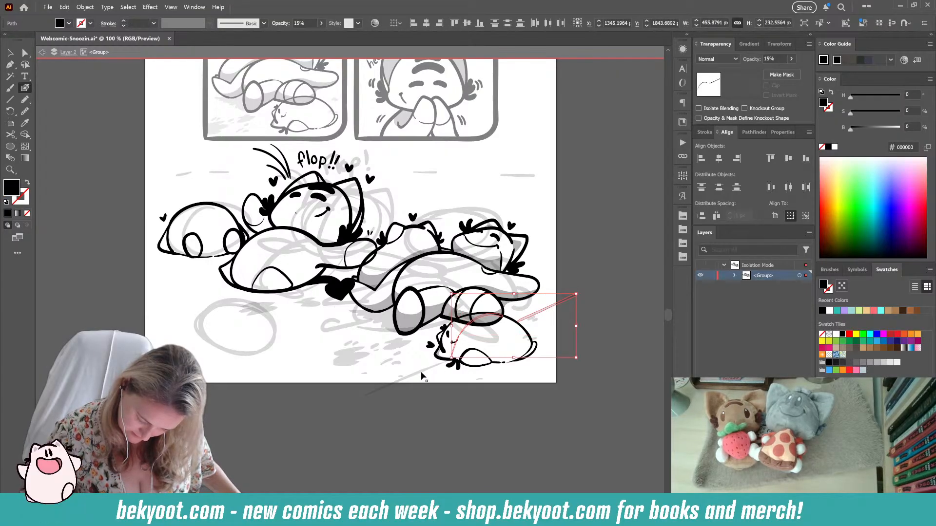
pyautogui.keyDown('ctrl'); pyautogui.keyDown('shift'); pyautogui.click(422, 372); pyautogui.keyUp('shift'); pyautogui.keyUp('ctrl')
pyautogui.hotkey('ctrl', 'g')
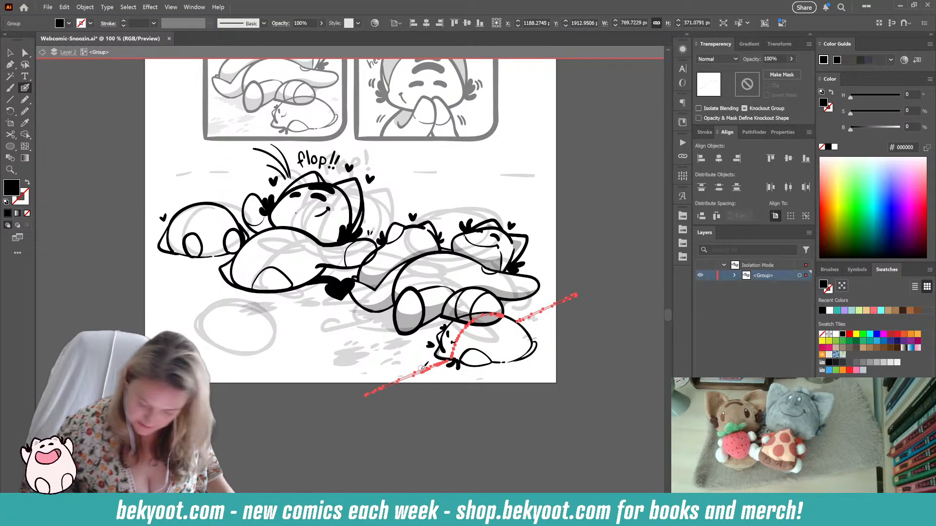
# - Inside the floor-line group, draw a line from beyond the page's left edge over the dome character, matching the existing line's 15% opacity style
pyautogui.keyDown('ctrl'); pyautogui.doubleClick(536, 312); pyautogui.keyUp('ctrl')
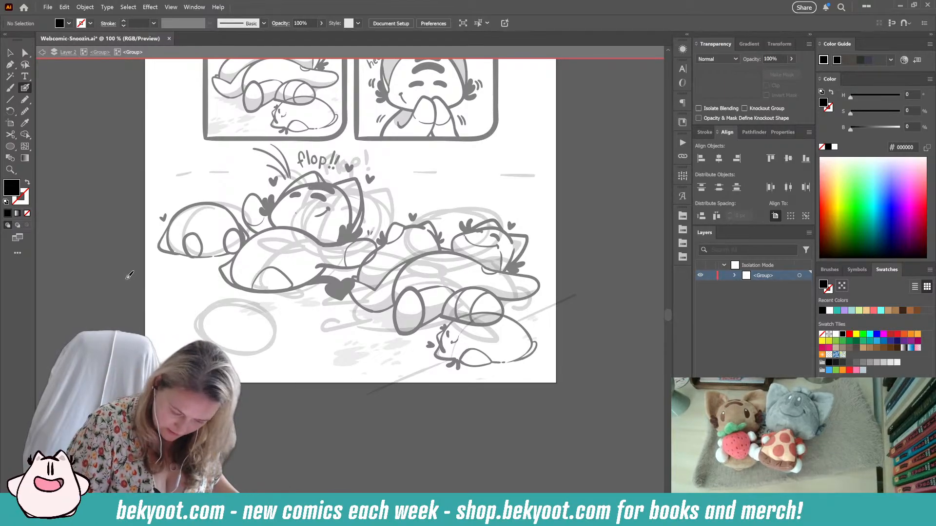
pyautogui.moveTo(151, 267)
pyautogui.mouseDown()
pyautogui.moveTo(170, 259)
pyautogui.moveTo(140, 262)
pyautogui.moveTo(173, 253)
pyautogui.moveTo(185, 210)
pyautogui.moveTo(221, 203)
pyautogui.moveTo(235, 216)
pyautogui.mouseUp()
pyautogui.hotkey('ctrl', 'z')
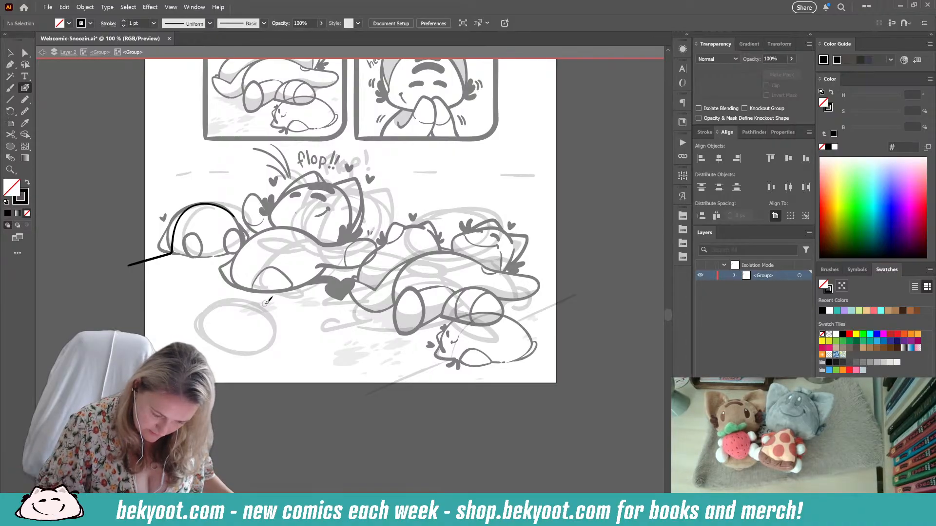
pyautogui.keyDown('ctrl'); pyautogui.click(165, 256); pyautogui.keyUp('ctrl')
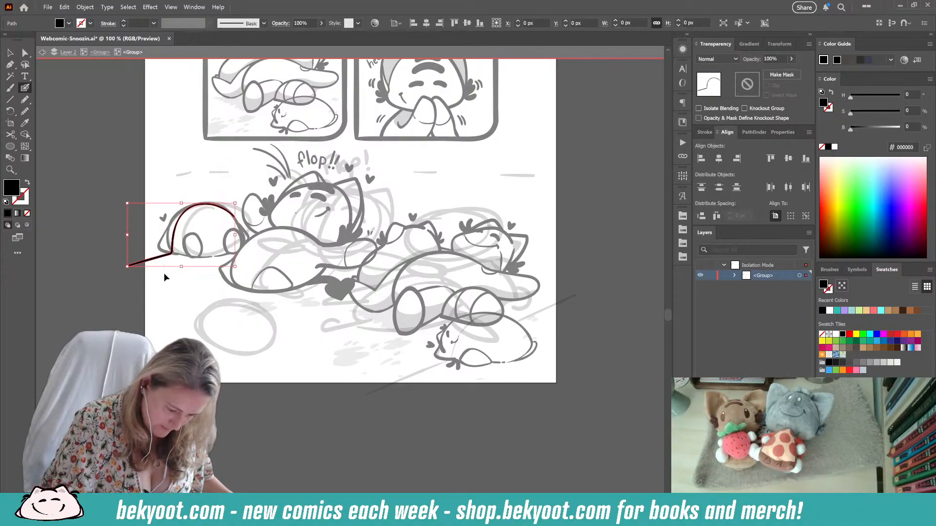
pyautogui.click(25, 122)
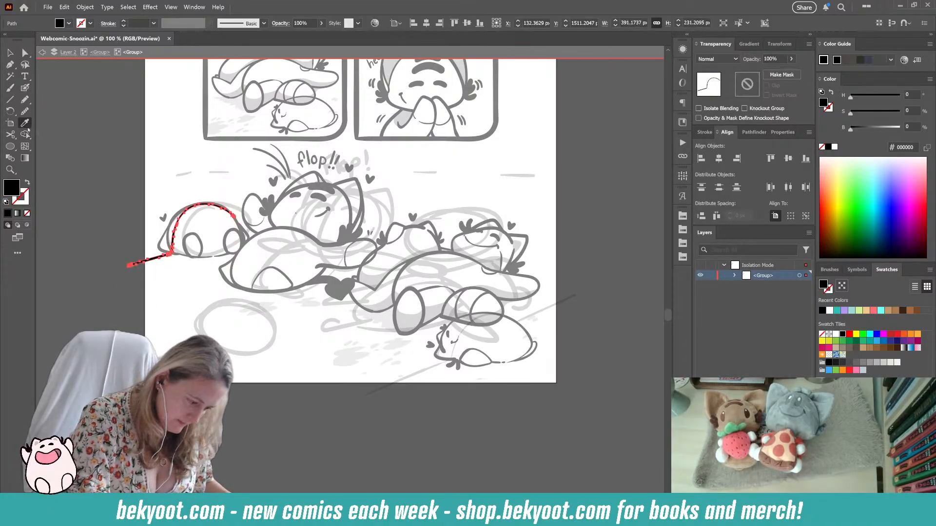
pyautogui.click(414, 375)
pyautogui.keyDown('ctrl'); pyautogui.click(267, 425); pyautogui.keyUp('ctrl')
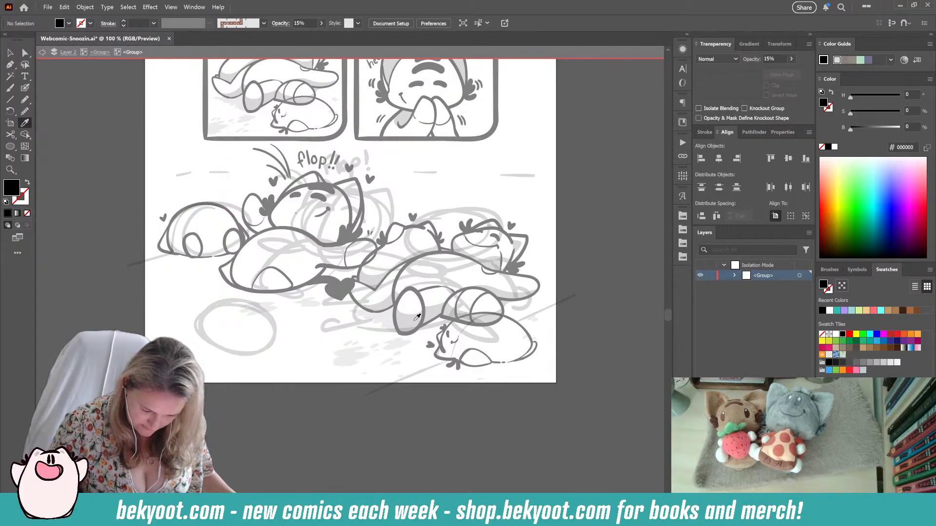
pyautogui.click(100, 52)
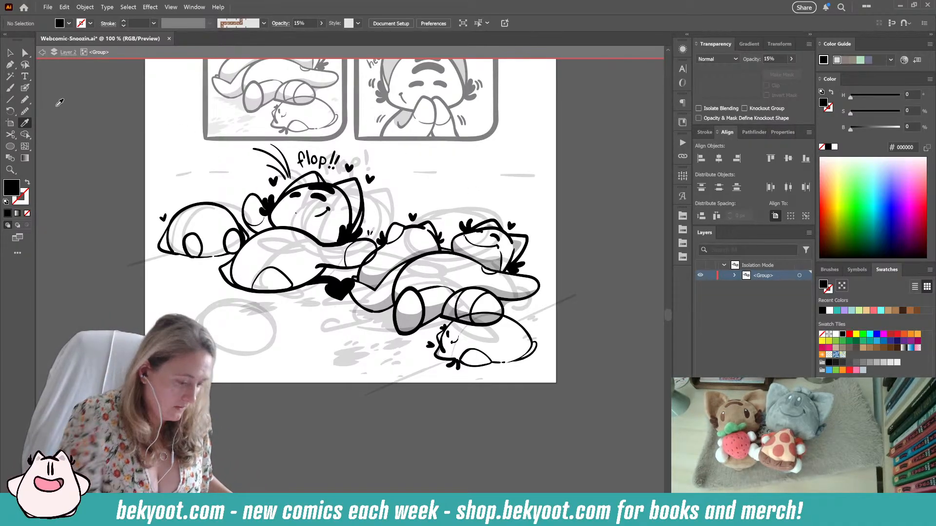
# - Isolate the sleeping characters' group, pick up the existing 30% opacity shading style, and pencil shading onto the back character with the Pencil
pyautogui.click(25, 100)
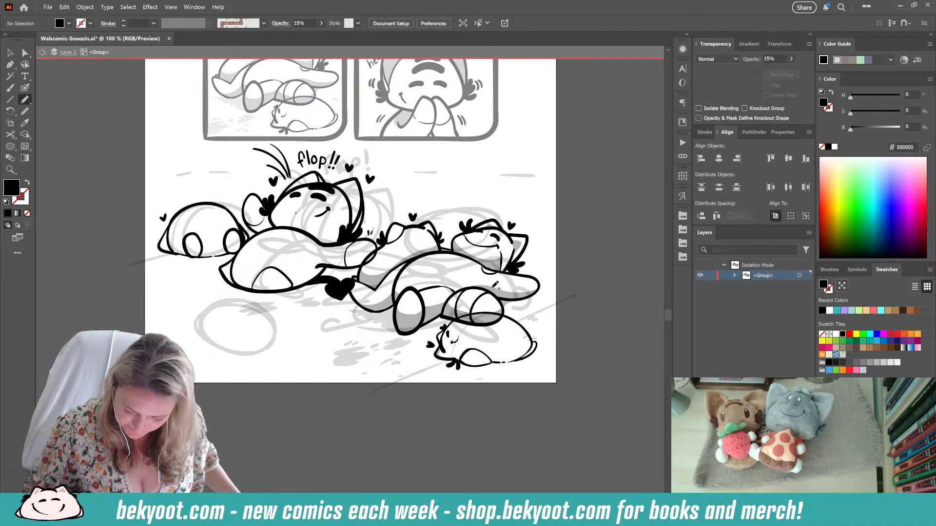
pyautogui.keyDown('ctrl'); pyautogui.click(416, 290); pyautogui.keyUp('ctrl')
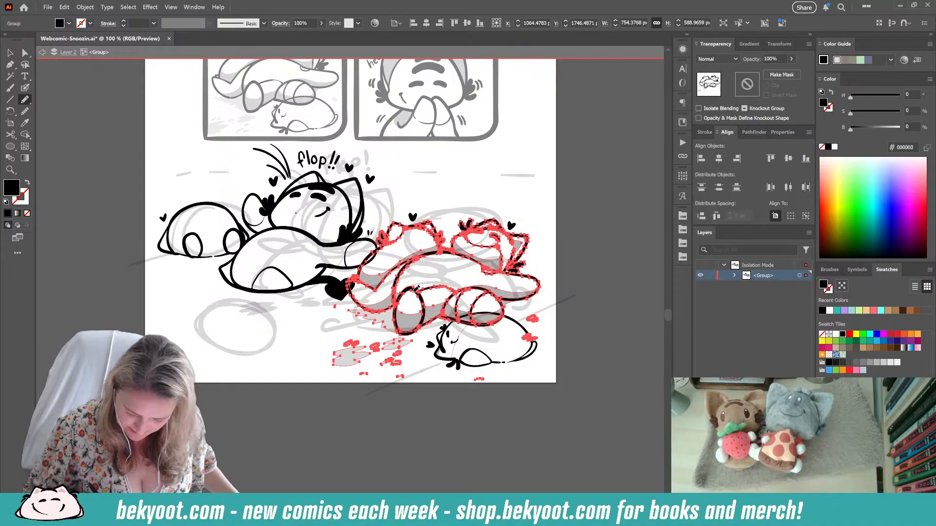
pyautogui.keyDown('ctrl'); pyautogui.doubleClick(410, 323); pyautogui.keyUp('ctrl')
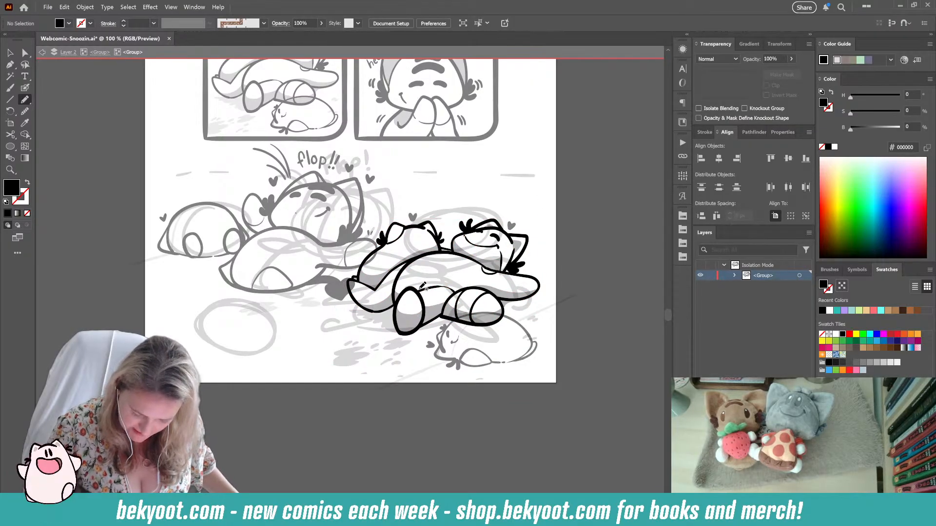
pyautogui.keyDown('ctrl'); pyautogui.click(376, 271); pyautogui.keyUp('ctrl')
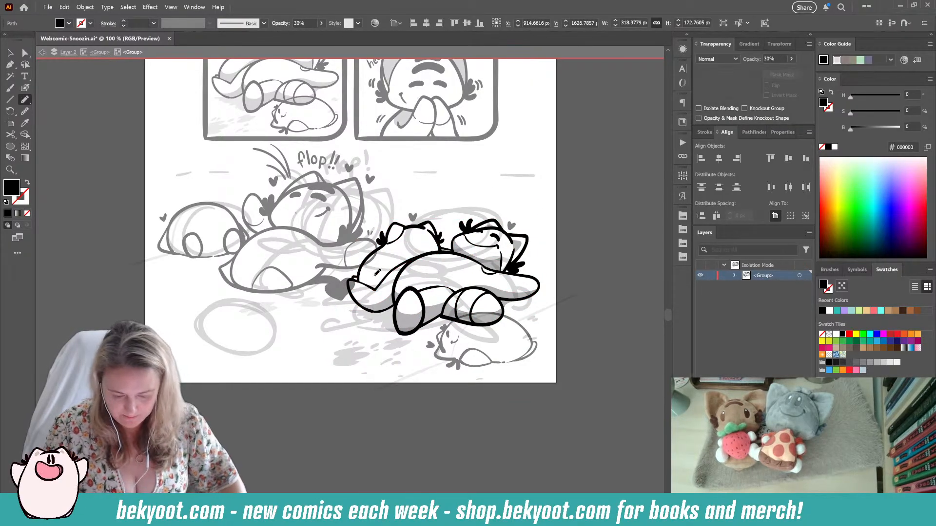
pyautogui.hotkey('ctrl', 'shift', 'a')
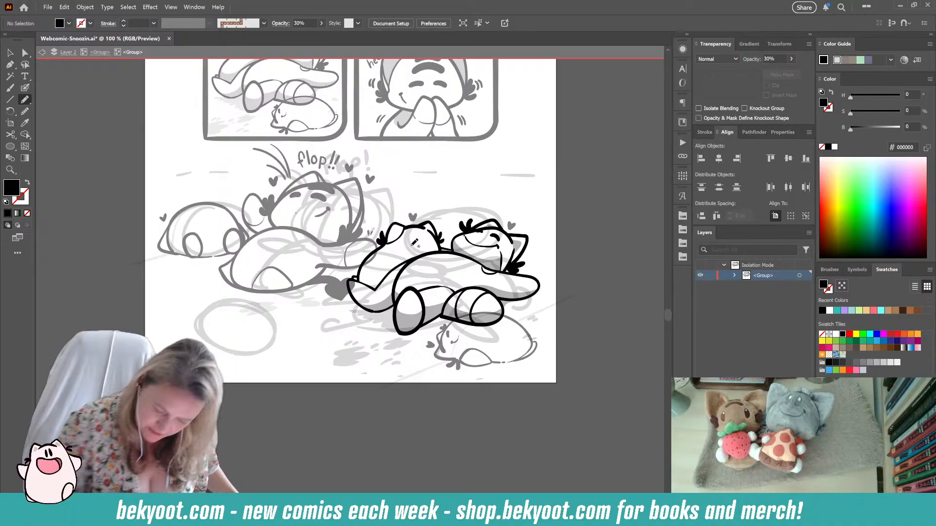
pyautogui.moveTo(427, 227)
pyautogui.mouseDown()
pyautogui.moveTo(422, 255)
pyautogui.moveTo(453, 251)
pyautogui.moveTo(432, 220)
pyautogui.mouseUp()
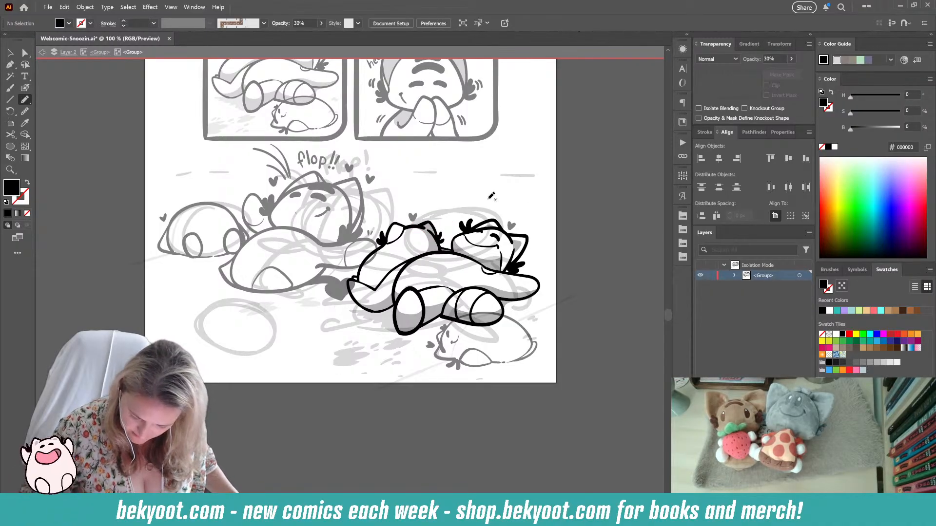
# - Check the 30% opacity shading under the front cat's chin and the anchor on its lower edge with Direct Selection
pyautogui.keyDown('ctrl'); pyautogui.click(484, 262); pyautogui.keyUp('ctrl')
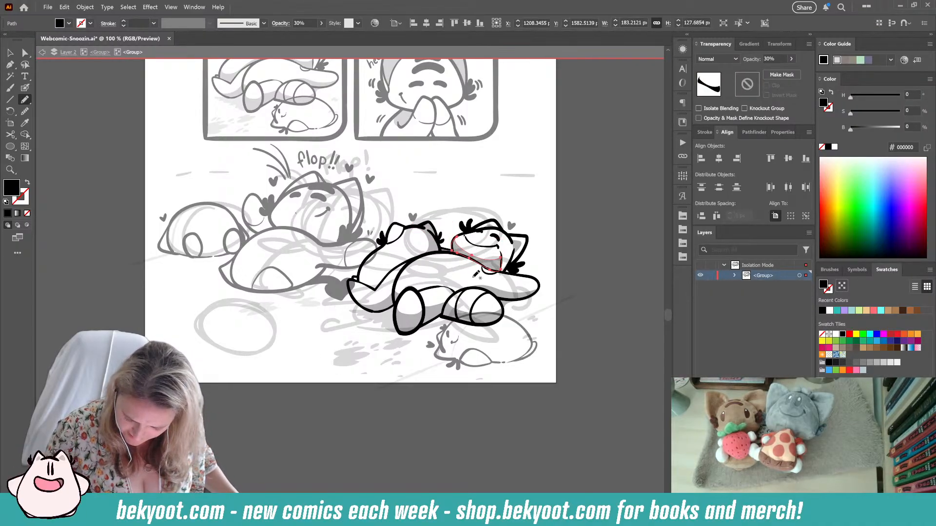
pyautogui.click(25, 52)
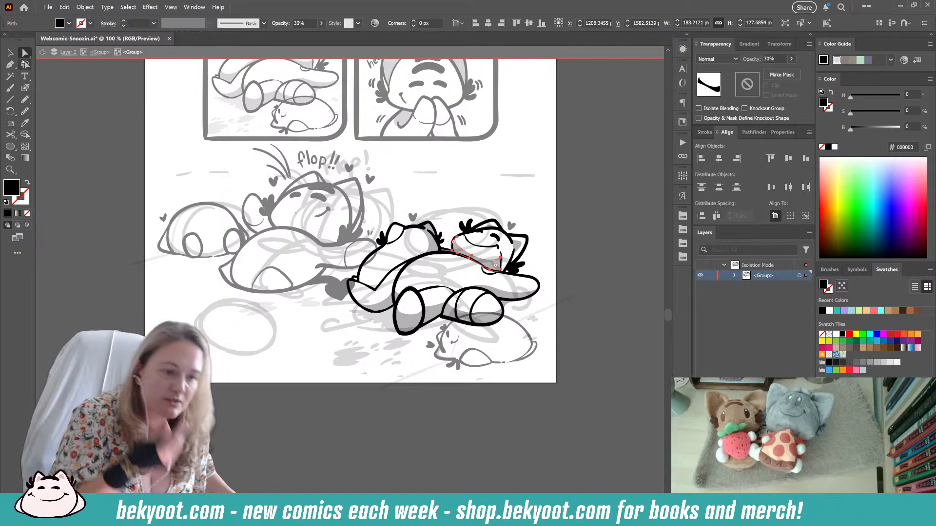
pyautogui.click(473, 258)
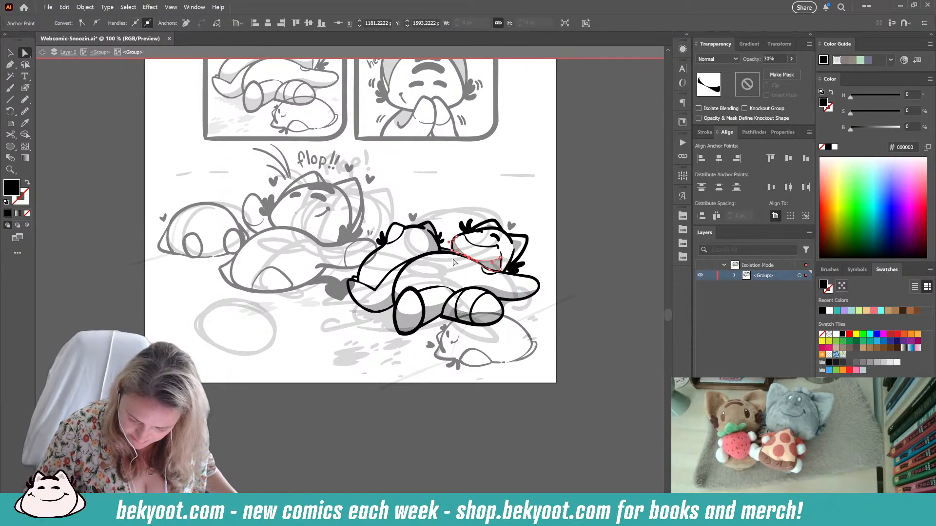
pyautogui.click(560, 253)
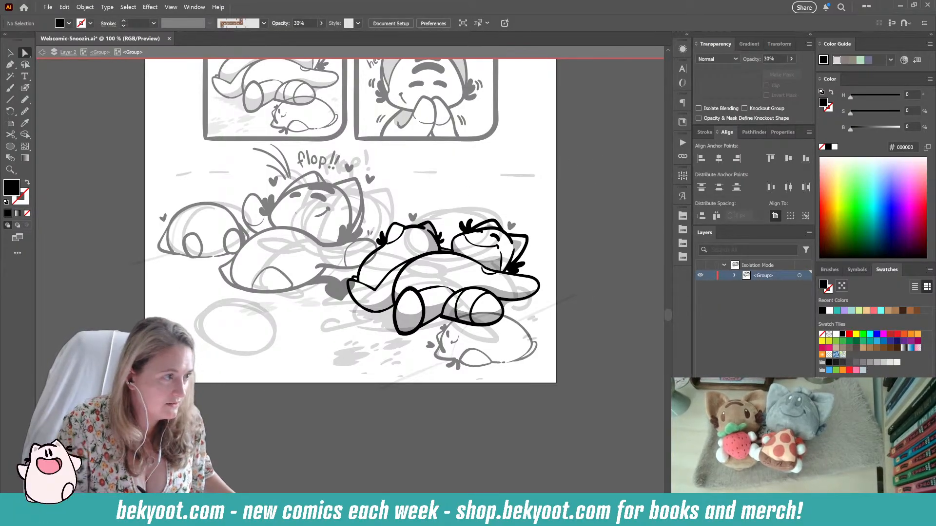
pyautogui.click(25, 88)
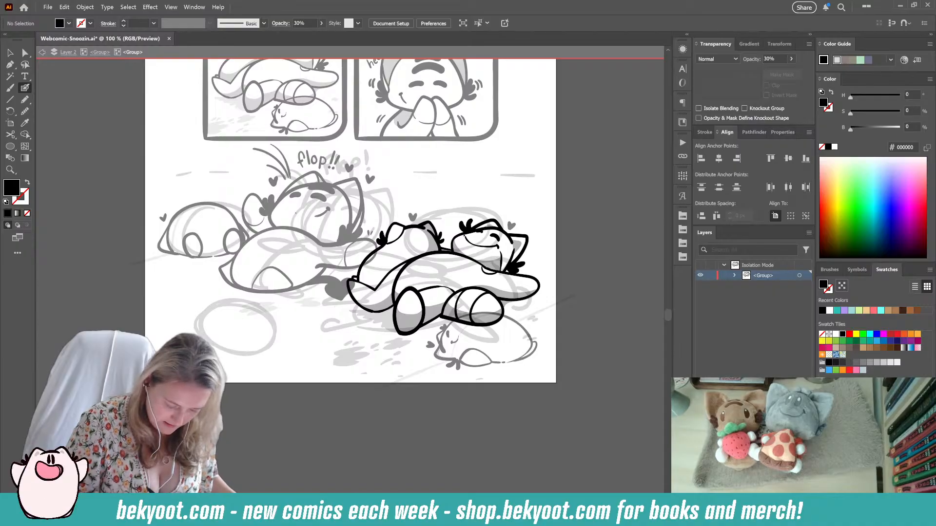
pyautogui.hotkey('shift', 'x')
pyautogui.moveTo(162, 300); pyautogui.dragTo(164, 321)
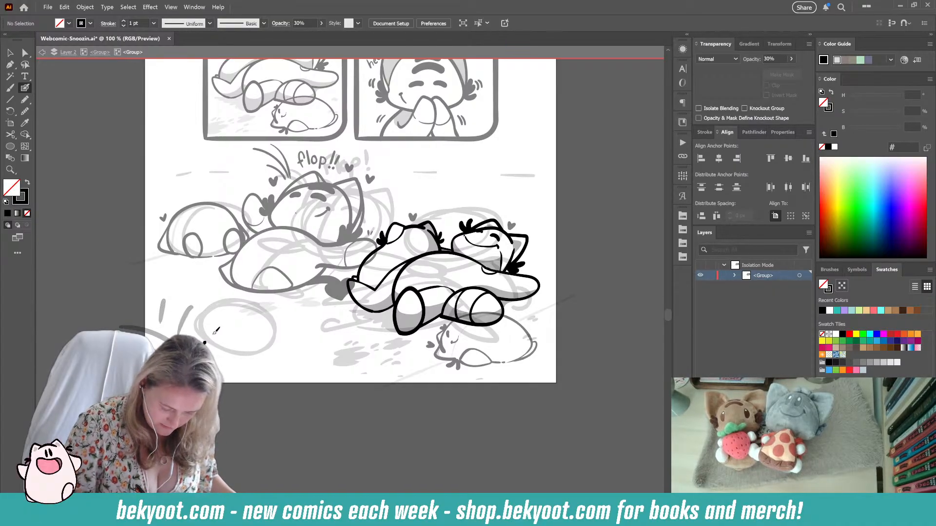
pyautogui.moveTo(231, 399); pyautogui.dragTo(250, 395)
pyautogui.hotkey('ctrl', 'z')
pyautogui.hotkey('ctrl', 'z')
pyautogui.hotkey('ctrl', 'z')
pyautogui.hotkey('ctrl', 'z')
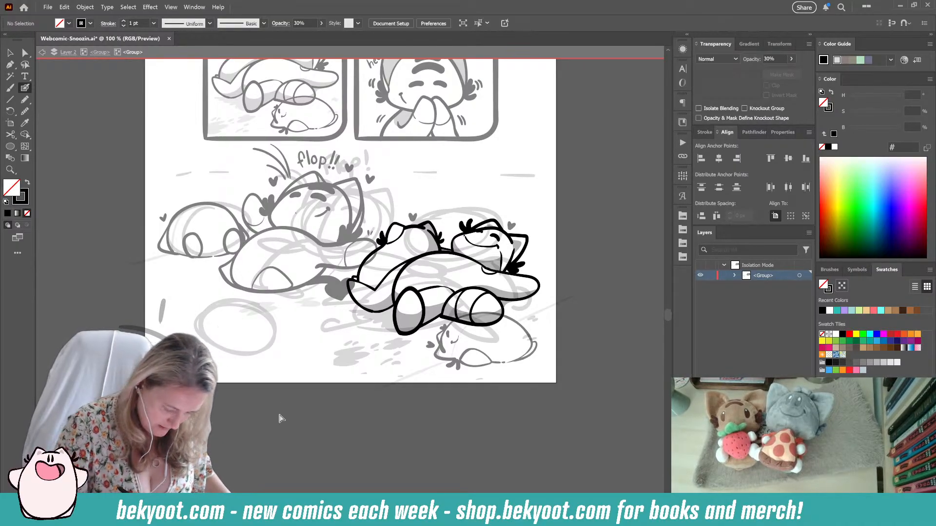
pyautogui.hotkey('shift', 'x')
pyautogui.press('n')
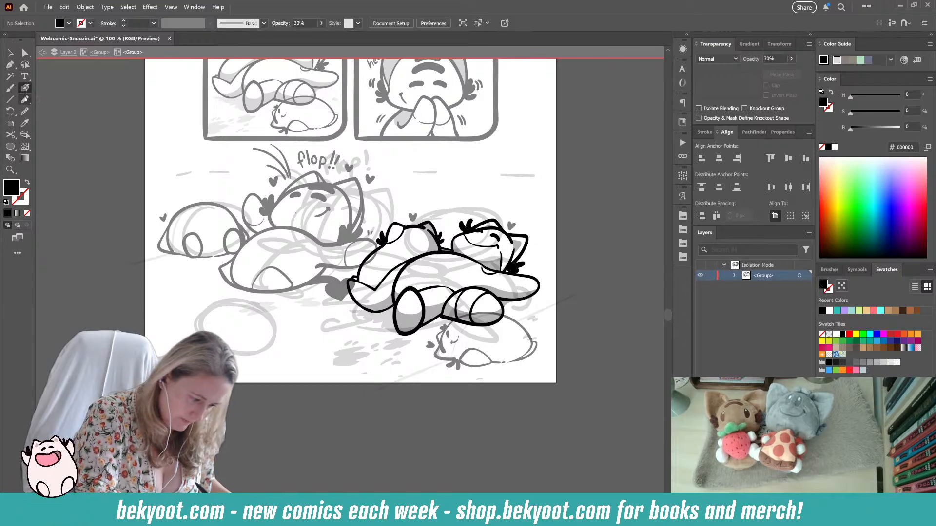
# - Delete the shading running beneath the front cat's feet and pencil a new 30% opacity patch between its two feet
pyautogui.keyDown('ctrl'); pyautogui.click(409, 319); pyautogui.keyUp('ctrl')
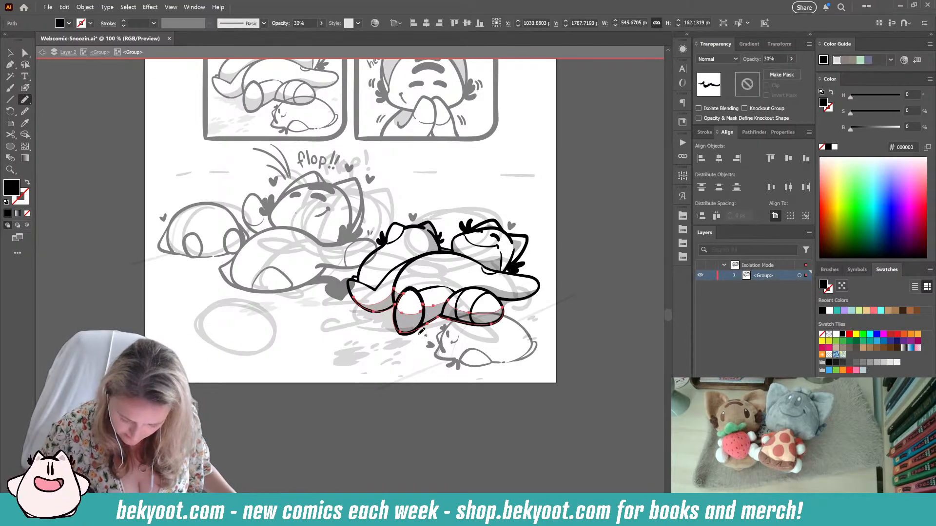
pyautogui.press('Delete')
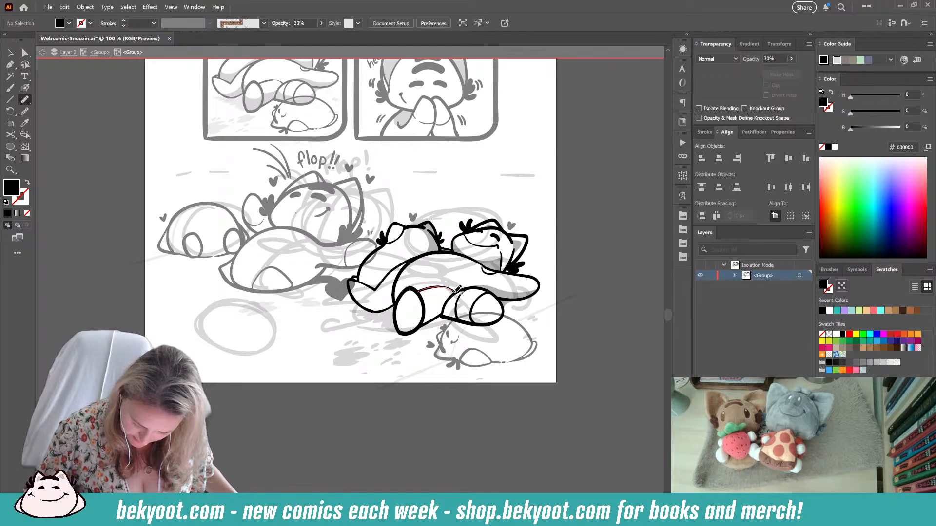
pyautogui.moveTo(454, 292)
pyautogui.mouseDown()
pyautogui.moveTo(423, 292)
pyautogui.moveTo(453, 290)
pyautogui.moveTo(441, 317)
pyautogui.moveTo(418, 331)
pyautogui.moveTo(418, 288)
pyautogui.mouseUp()
pyautogui.hotkey('ctrl', 'z')
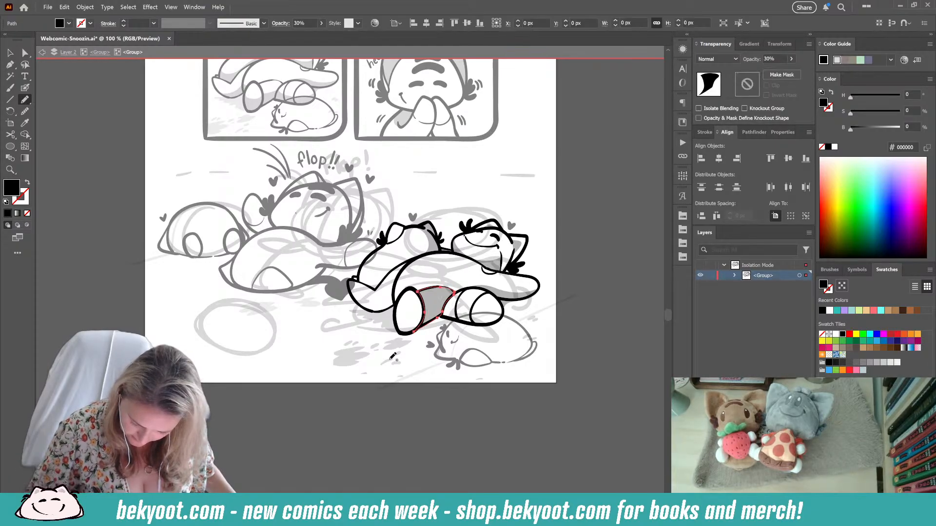
pyautogui.hotkey('ctrl', 'shift', 'a')
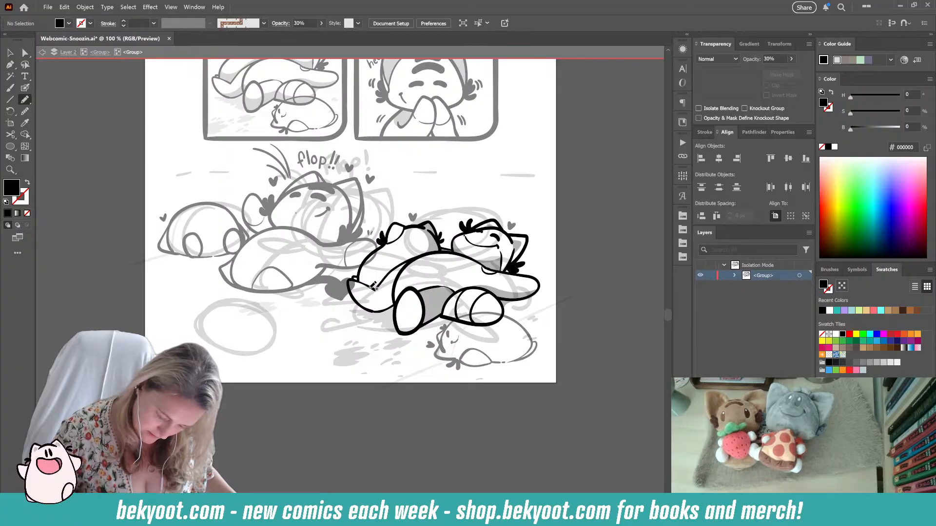
# - Pencil 30% opacity shading at the back character's tail and a curved patch along the front cat's far foot
pyautogui.moveTo(368, 286)
pyautogui.mouseDown()
pyautogui.moveTo(379, 293)
pyautogui.moveTo(389, 283)
pyautogui.mouseUp()
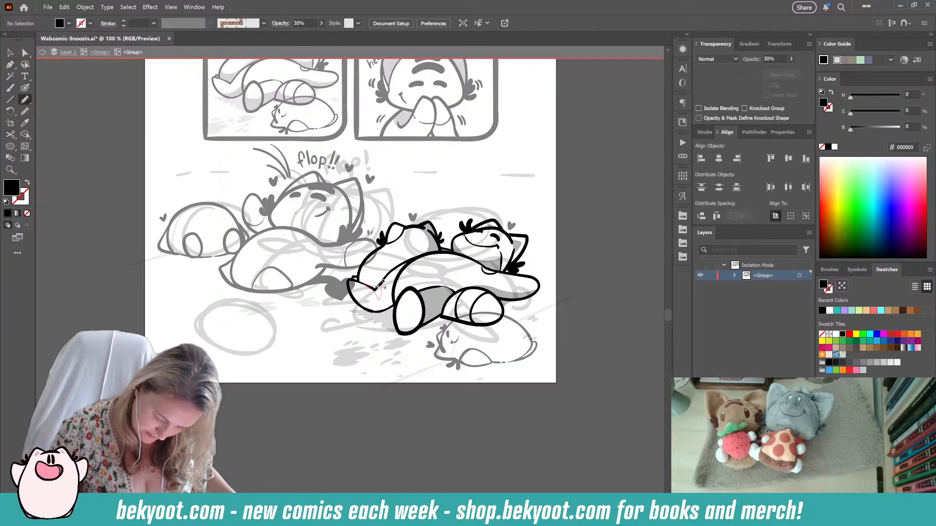
pyautogui.hotkey('ctrl', 'shift', 'a')
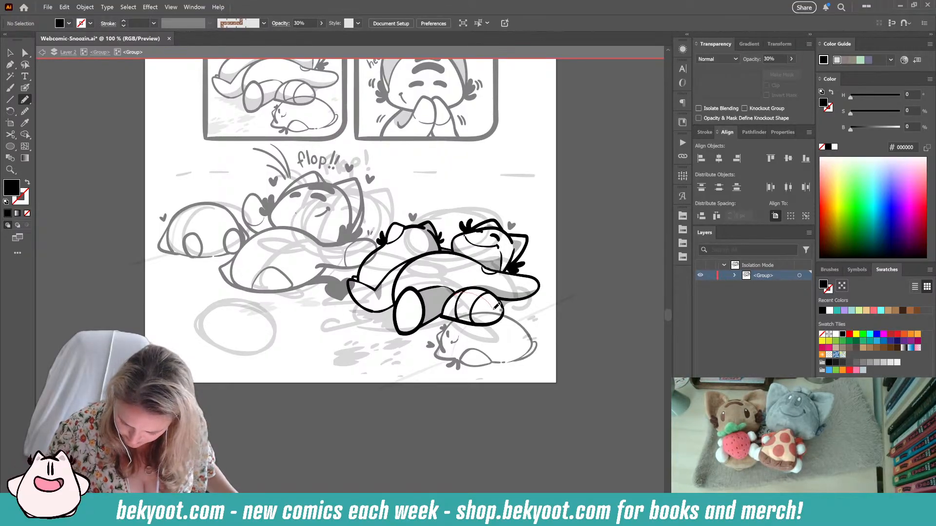
pyautogui.moveTo(472, 289)
pyautogui.mouseDown()
pyautogui.moveTo(493, 320)
pyautogui.moveTo(505, 314)
pyautogui.moveTo(486, 289)
pyautogui.moveTo(455, 294)
pyautogui.mouseUp()
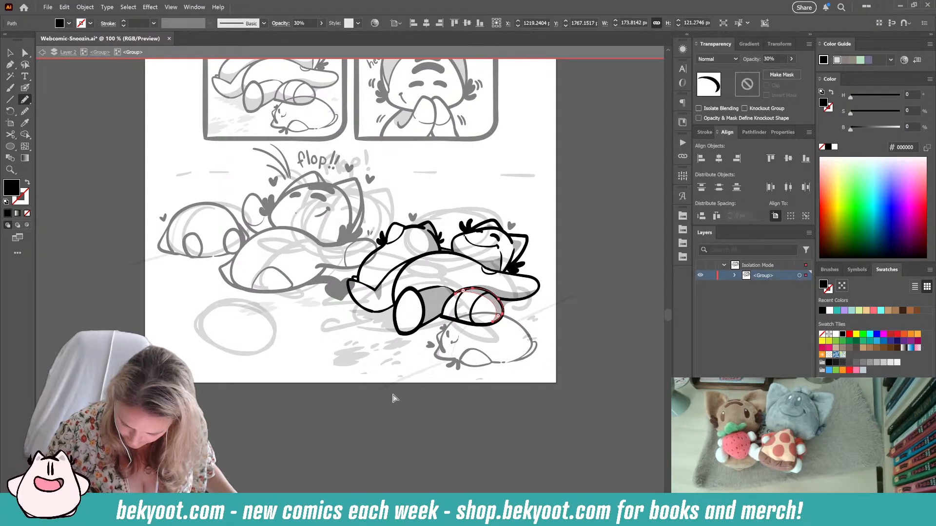
pyautogui.keyDown('ctrl'); pyautogui.click(392, 397); pyautogui.keyUp('ctrl')
# - Check the shading patch between the front cat's feet and its upper-edge anchors with Direct Selection, and return to the Pencil
pyautogui.keyDown('ctrl'); pyautogui.click(439, 298); pyautogui.keyUp('ctrl')
pyautogui.keyDown('ctrl'); pyautogui.click(441, 288); pyautogui.keyUp('ctrl')
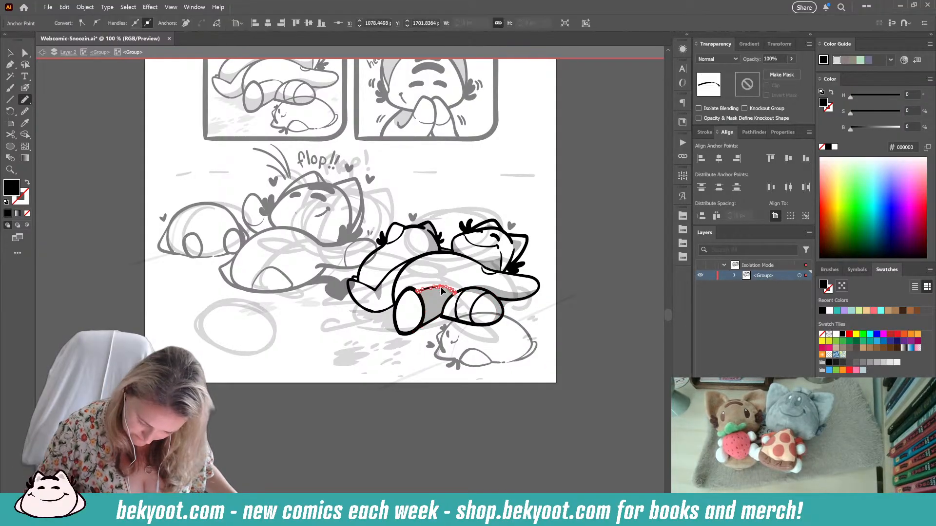
pyautogui.keyDown('ctrl'); pyautogui.click(434, 302); pyautogui.keyUp('ctrl')
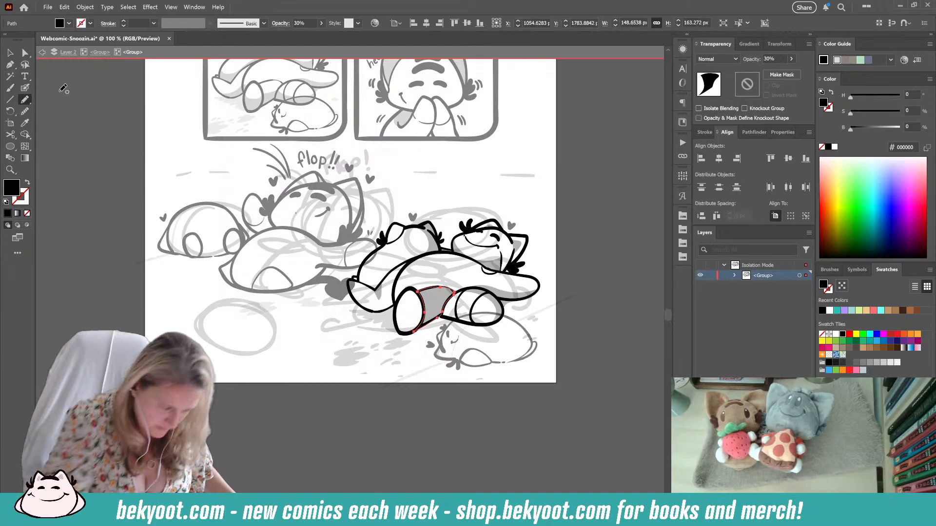
pyautogui.click(442, 288)
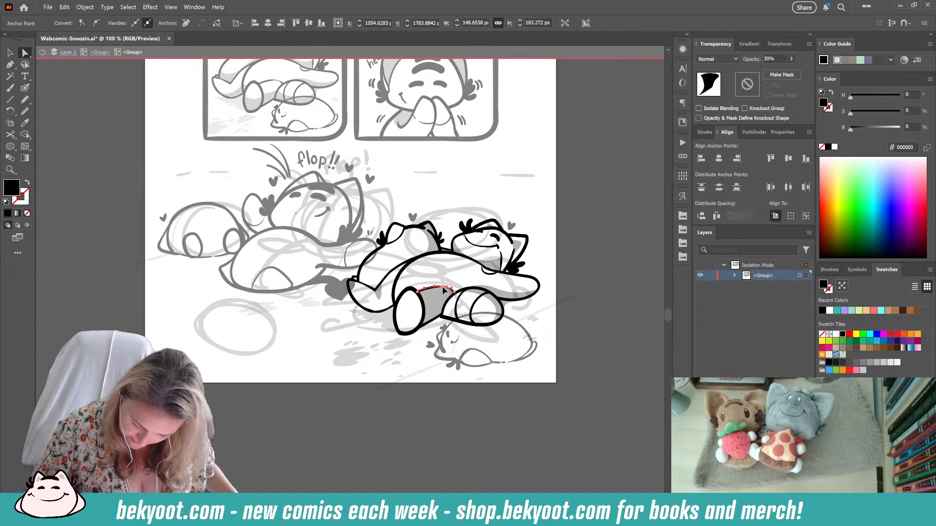
pyautogui.click(403, 401)
pyautogui.click(25, 88)
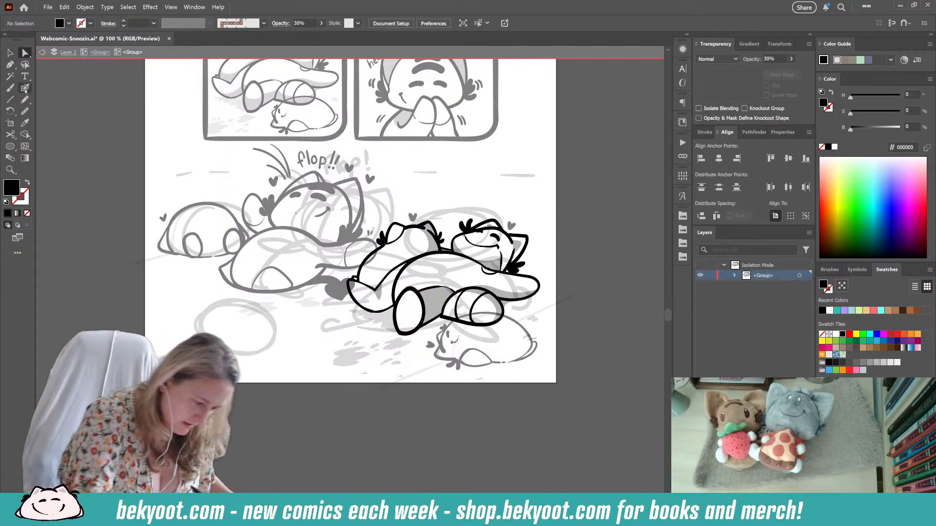
pyautogui.click(26, 100)
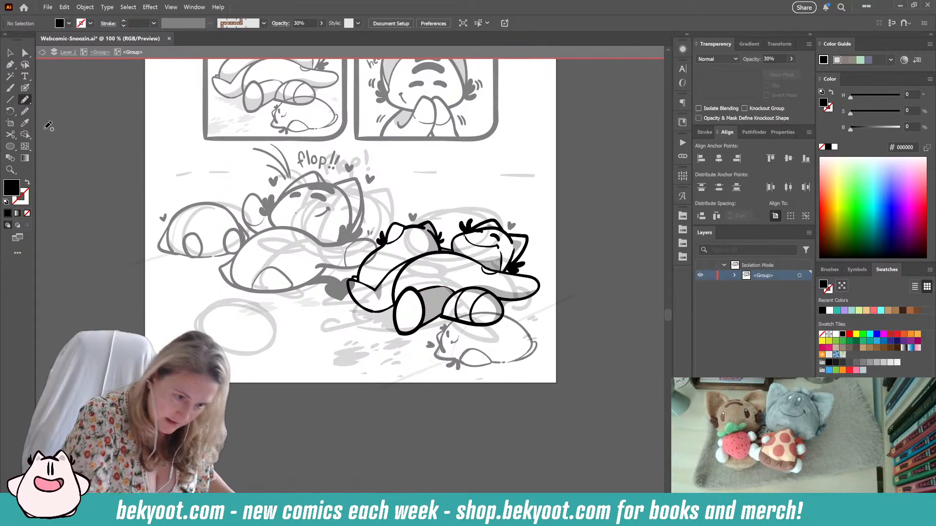
# - Pencil a 30% opacity shading patch from the front cat's cheek across its ear and down to the shoulder
pyautogui.keyDown('ctrl'); pyautogui.click(500, 268); pyautogui.keyUp('ctrl')
pyautogui.keyDown('ctrl'); pyautogui.click(549, 268); pyautogui.keyUp('ctrl')
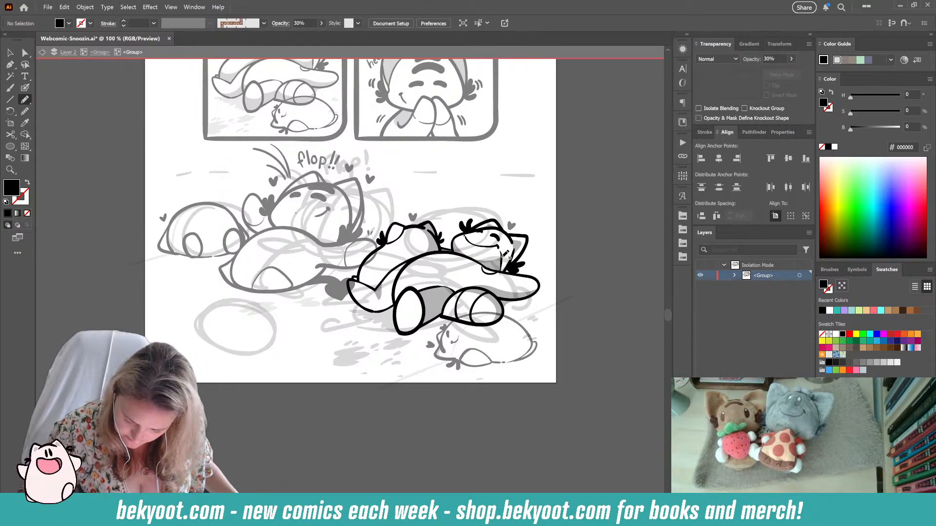
pyautogui.moveTo(522, 246); pyautogui.dragTo(503, 270)
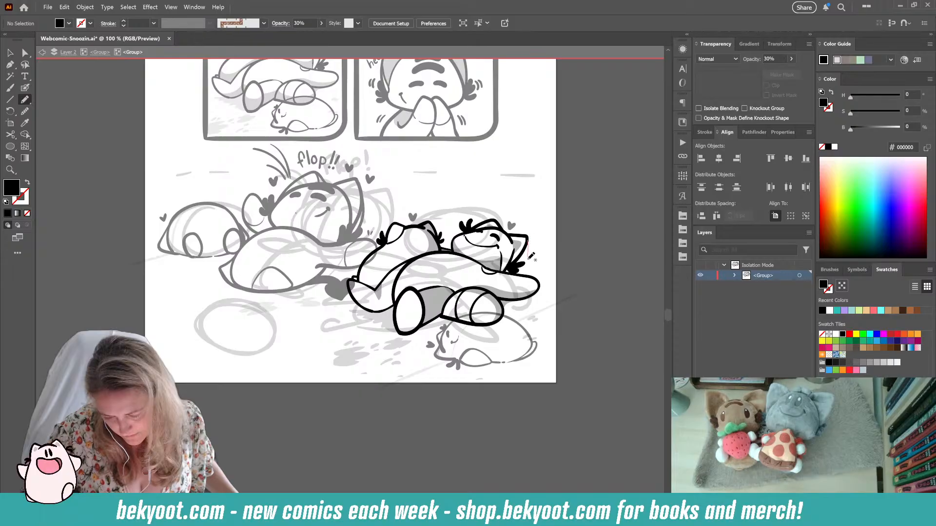
pyautogui.moveTo(529, 258)
pyautogui.mouseDown()
pyautogui.moveTo(542, 278)
pyautogui.moveTo(502, 272)
pyautogui.moveTo(506, 252)
pyautogui.moveTo(531, 240)
pyautogui.mouseUp()
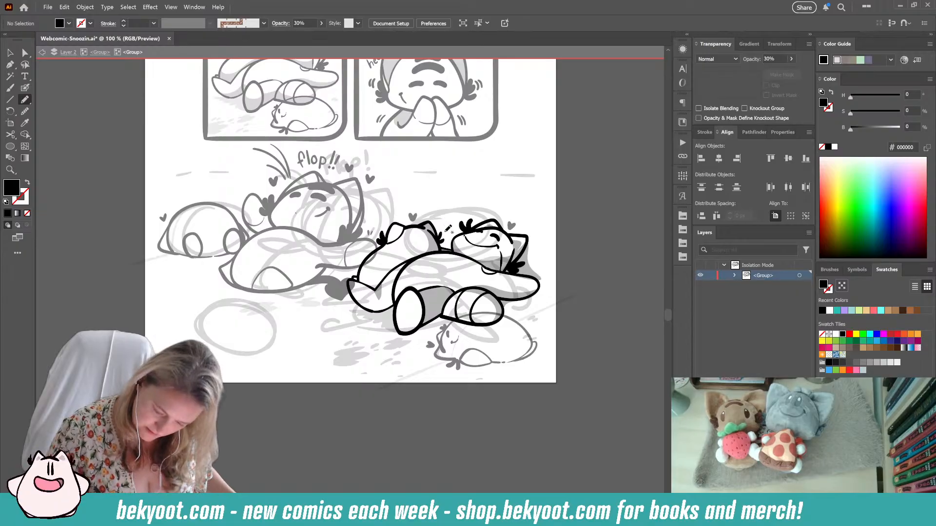
# - Pencil small 30% opacity shading patches at the back character's ear and tail tip, and along the underside between the front cat's feet
pyautogui.moveTo(443, 234)
pyautogui.mouseDown()
pyautogui.moveTo(458, 237)
pyautogui.moveTo(440, 234)
pyautogui.mouseUp()
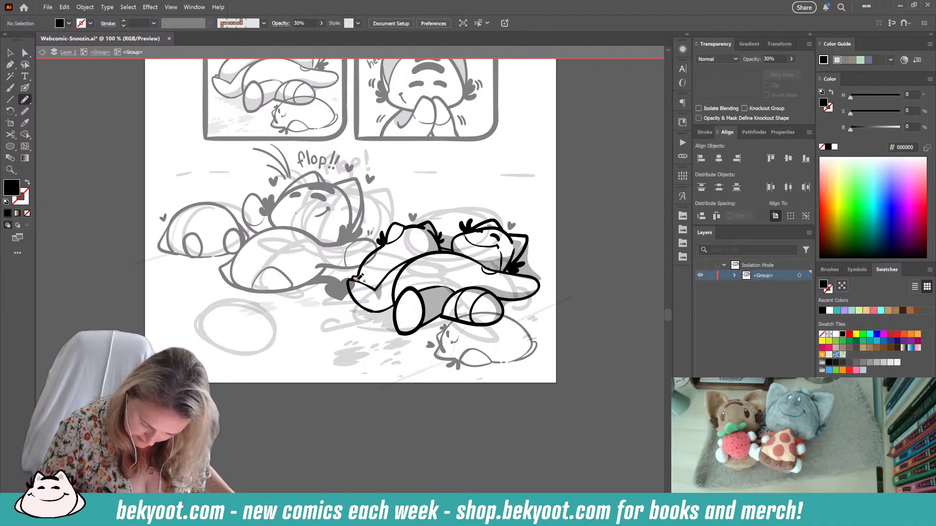
pyautogui.moveTo(354, 276); pyautogui.dragTo(359, 280)
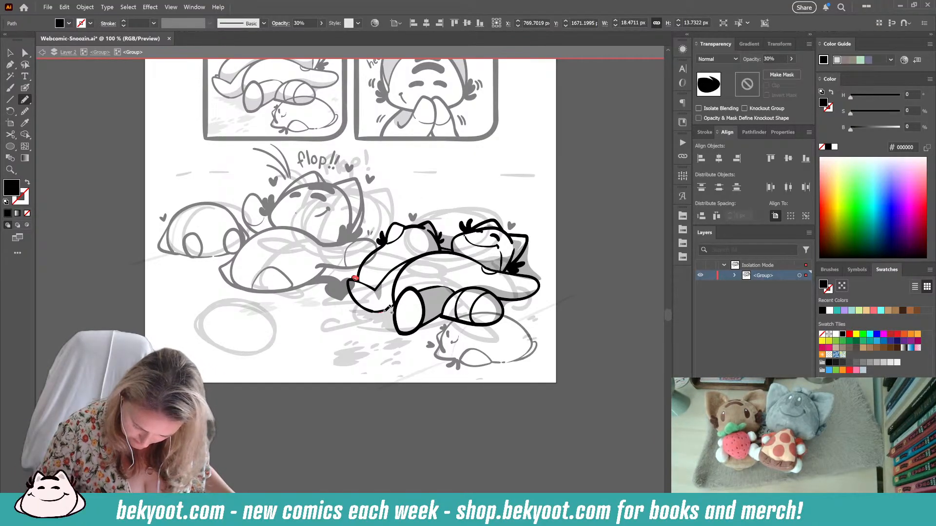
pyautogui.moveTo(393, 307); pyautogui.dragTo(441, 317)
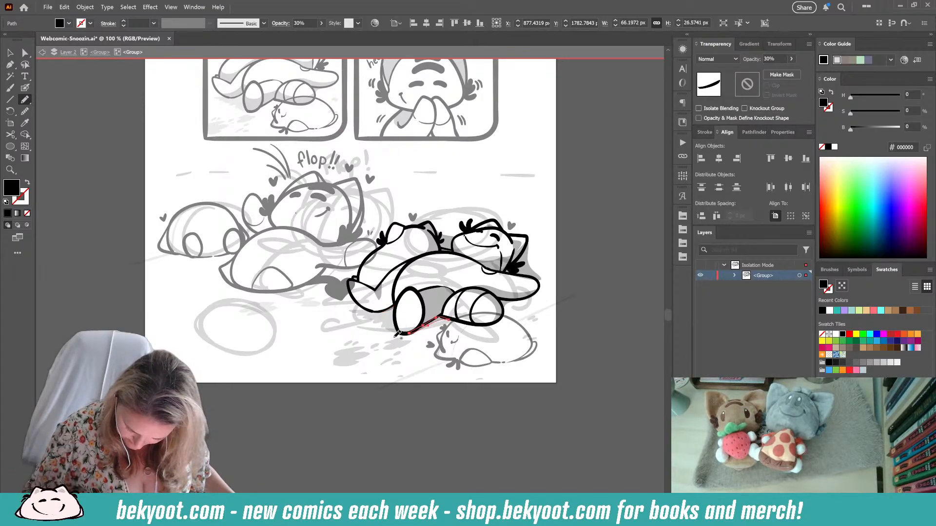
pyautogui.hotkey('ctrl', 'shift', 'a')
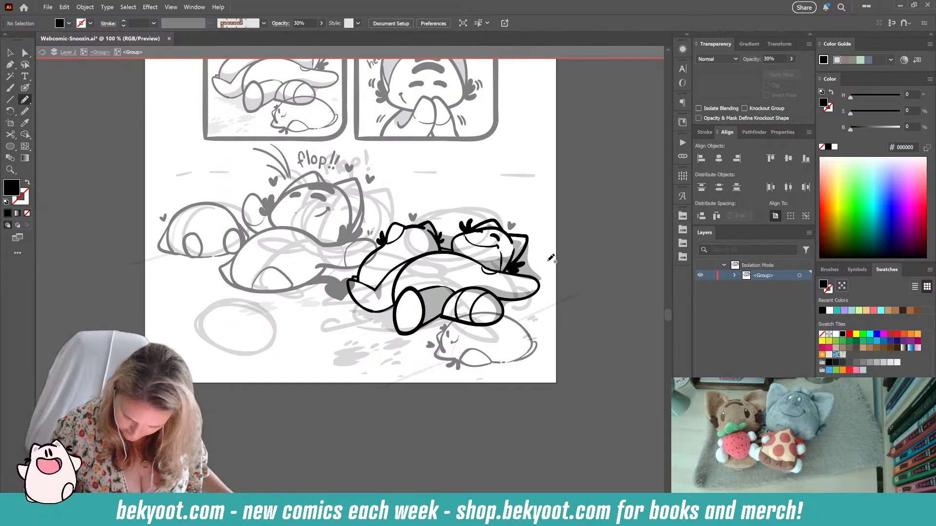
# - Refine the anchors of the shading patch at the front cat's ear with Direct Selection so it follows the ear tip and cheek tuft
pyautogui.moveTo(506, 268)
pyautogui.mouseDown()
pyautogui.moveTo(529, 266)
pyautogui.moveTo(521, 269)
pyautogui.mouseUp()
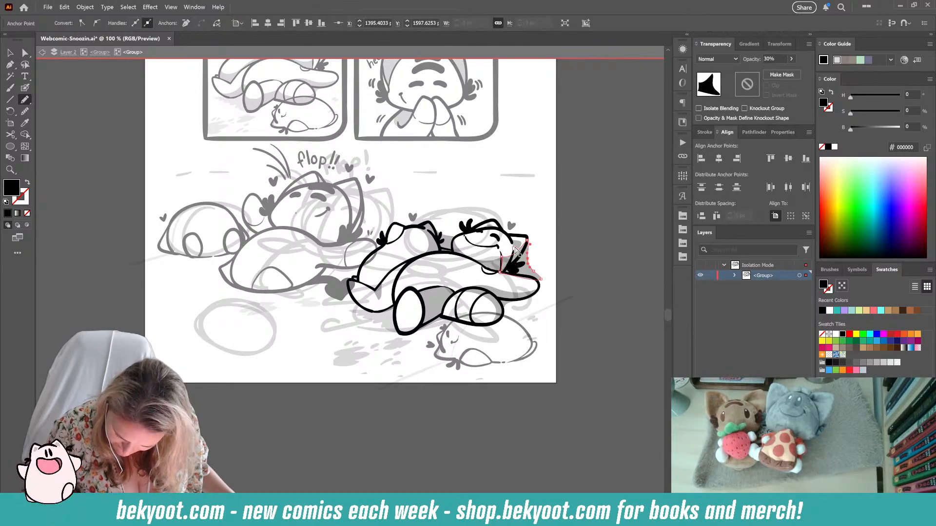
pyautogui.hotkey('ctrl', 'shift', 'a')
pyautogui.keyDown('ctrl'); pyautogui.click(526, 260); pyautogui.keyUp('ctrl')
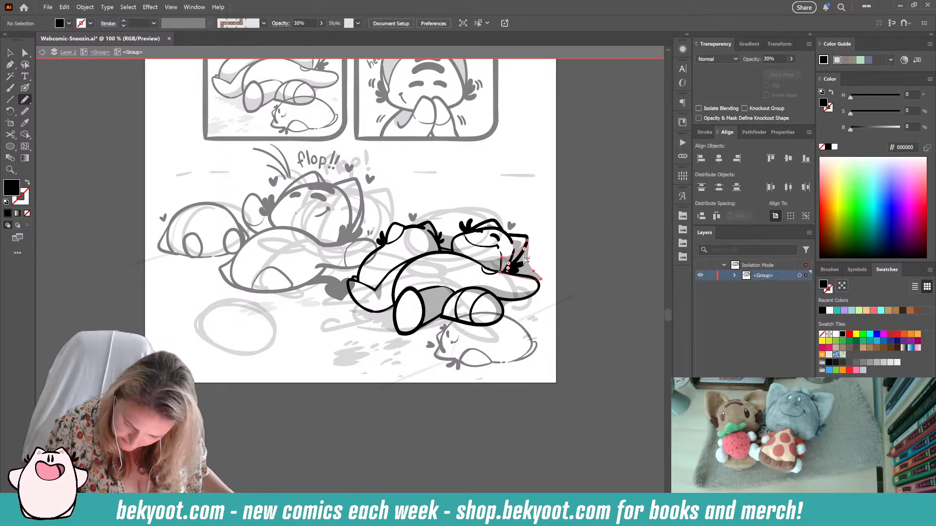
pyautogui.moveTo(524, 249)
pyautogui.mouseDown()
pyautogui.moveTo(528, 242)
pyautogui.moveTo(513, 256)
pyautogui.moveTo(533, 246)
pyautogui.mouseUp()
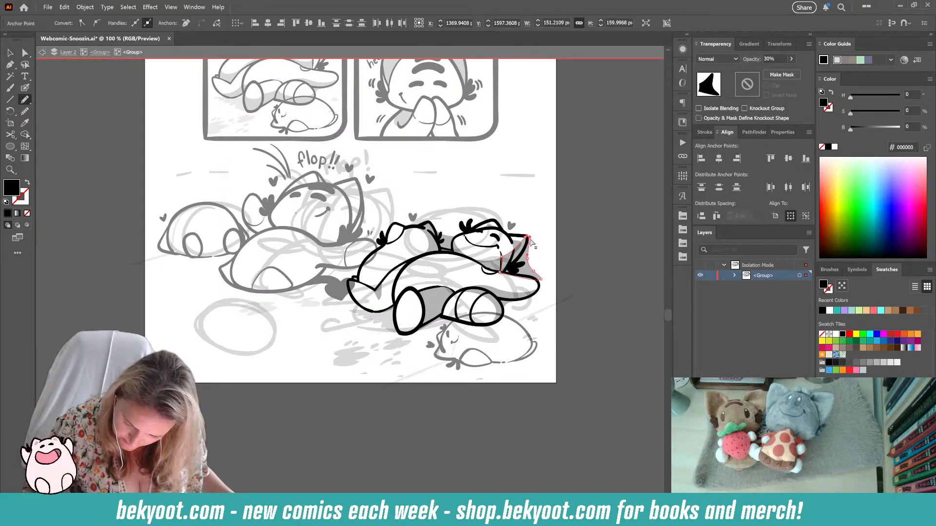
pyautogui.click(535, 239)
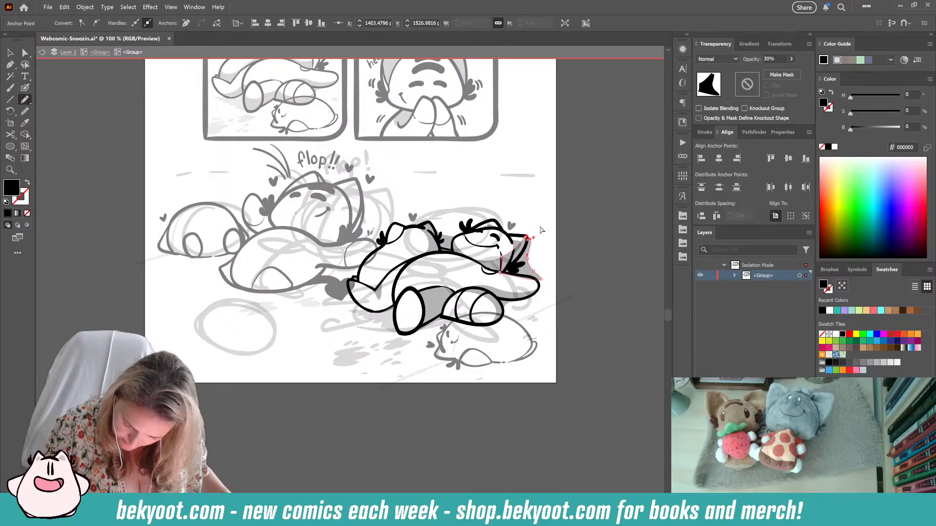
pyautogui.click(24, 53)
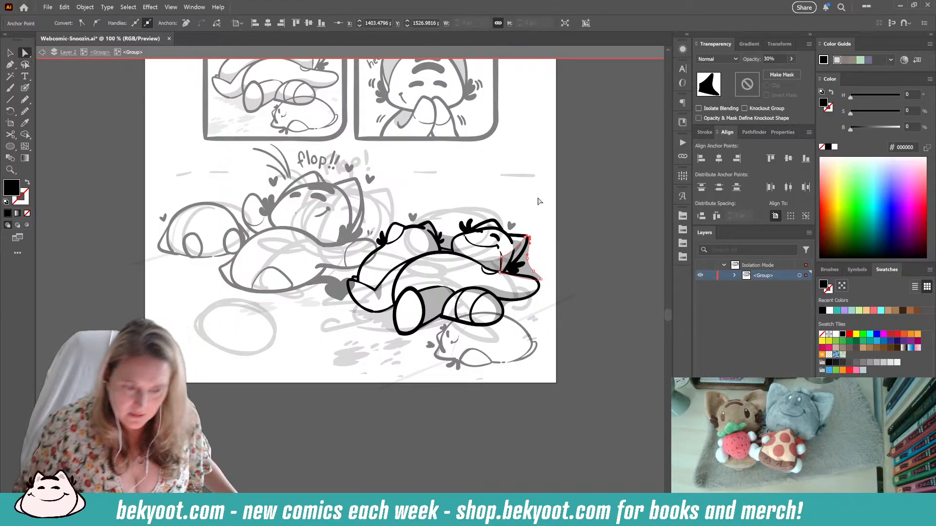
pyautogui.click(532, 225)
pyautogui.click(525, 263)
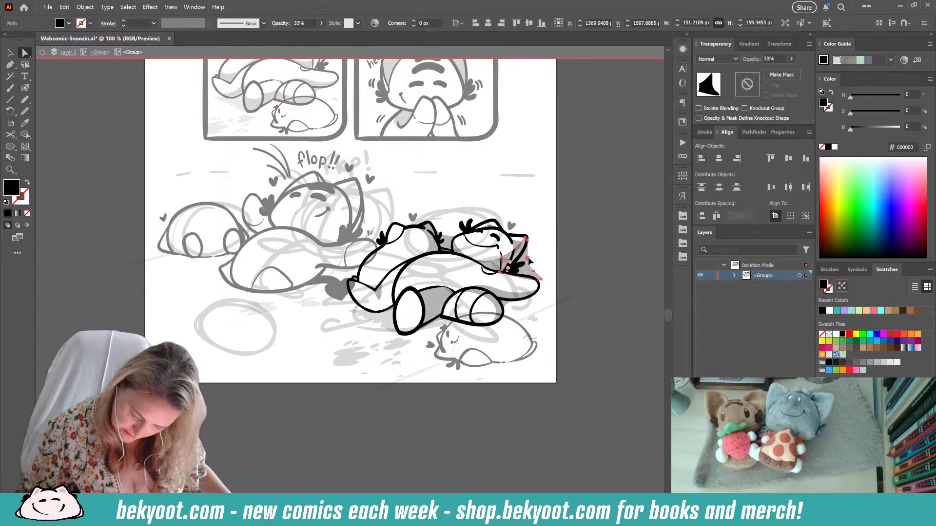
pyautogui.click(520, 263)
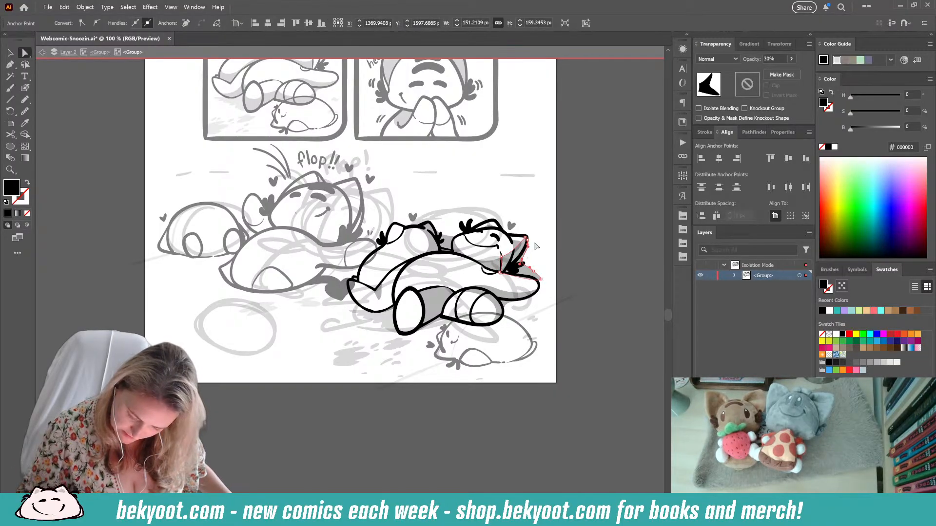
pyautogui.click(545, 231)
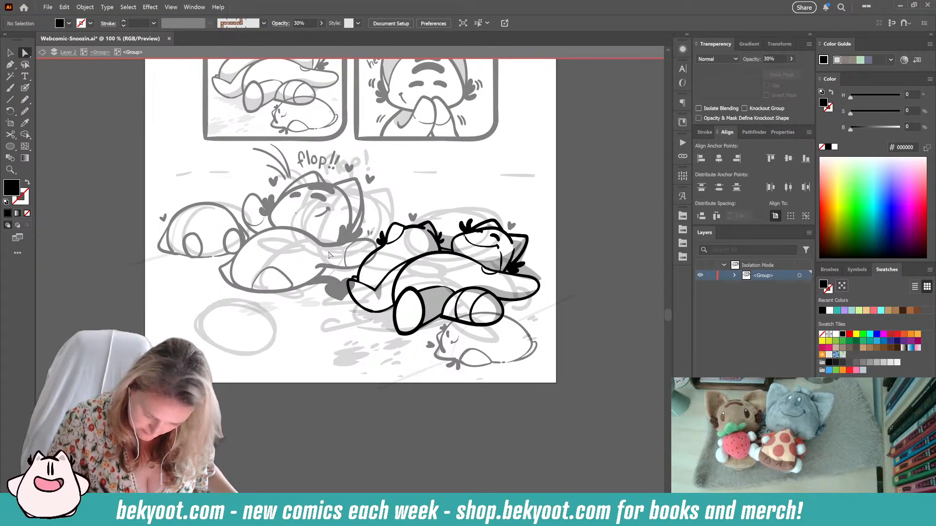
# - Pencil 30% opacity shading at the base of the back character's tail and leave the two characters' group
pyautogui.press('n')
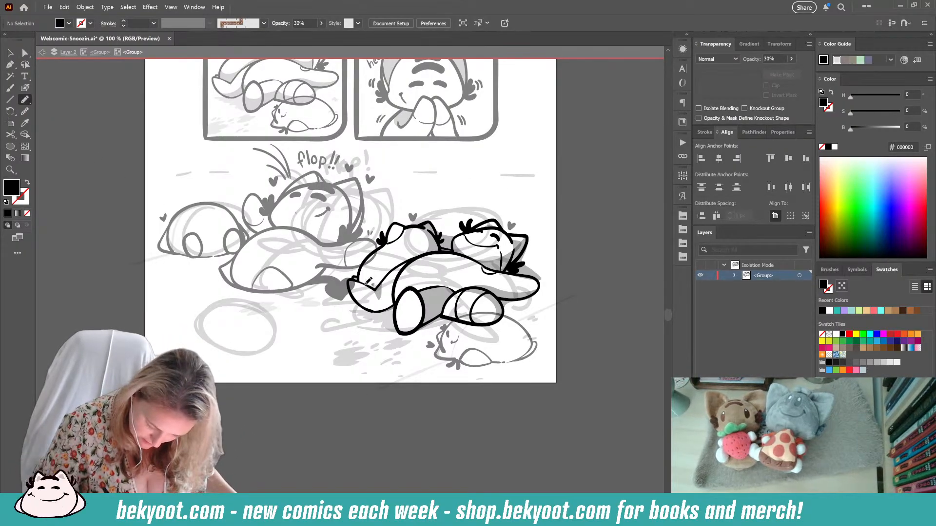
pyautogui.moveTo(373, 286)
pyautogui.mouseDown()
pyautogui.moveTo(381, 282)
pyautogui.moveTo(366, 285)
pyautogui.mouseUp()
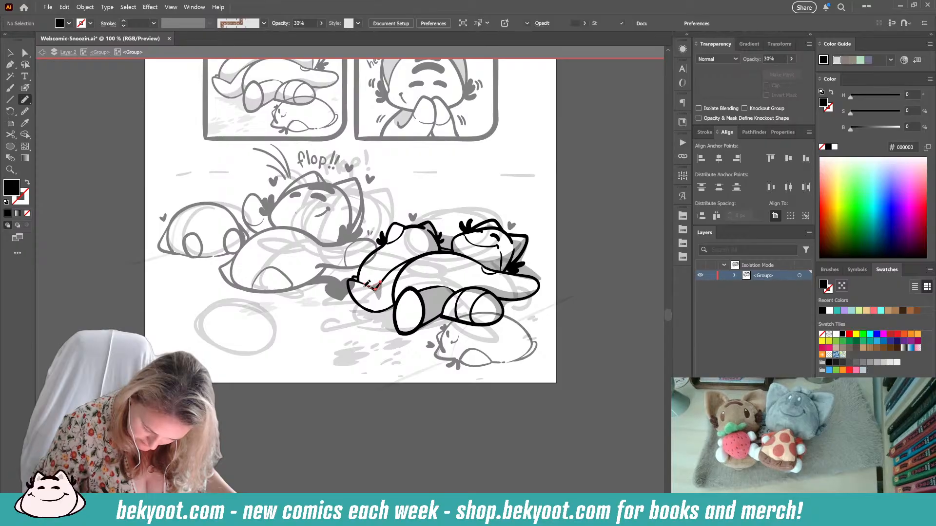
pyautogui.keyDown('ctrl'); pyautogui.click(339, 380); pyautogui.keyUp('ctrl')
pyautogui.moveTo(353, 382); pyautogui.dragTo(337, 371)
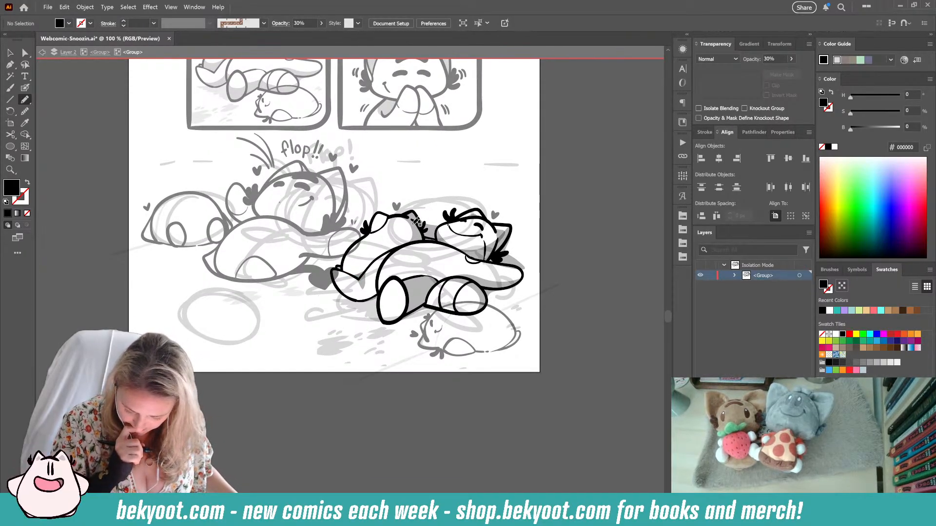
pyautogui.click(102, 52)
pyautogui.click(10, 52)
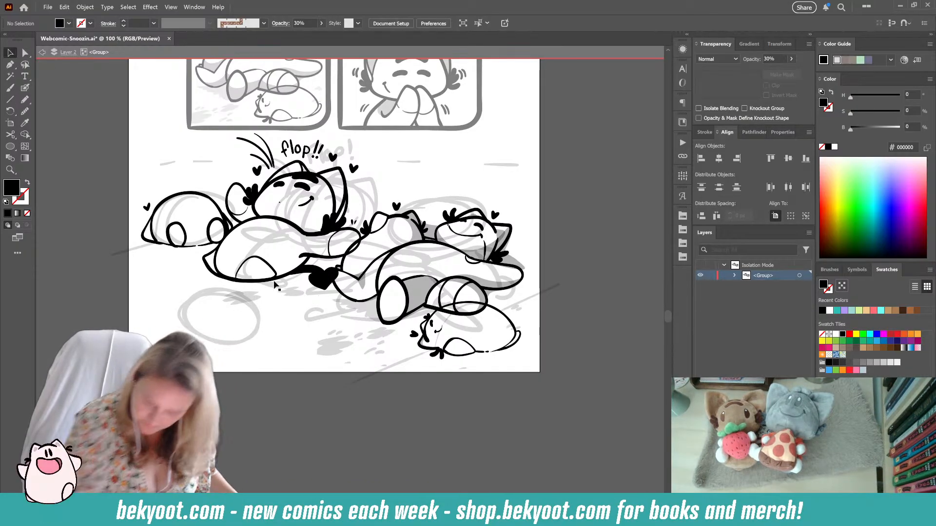
# - Open the small curled-up character's group, pencil a shading shape over its body behind the face, and set it to 30% opacity
pyautogui.click(494, 312)
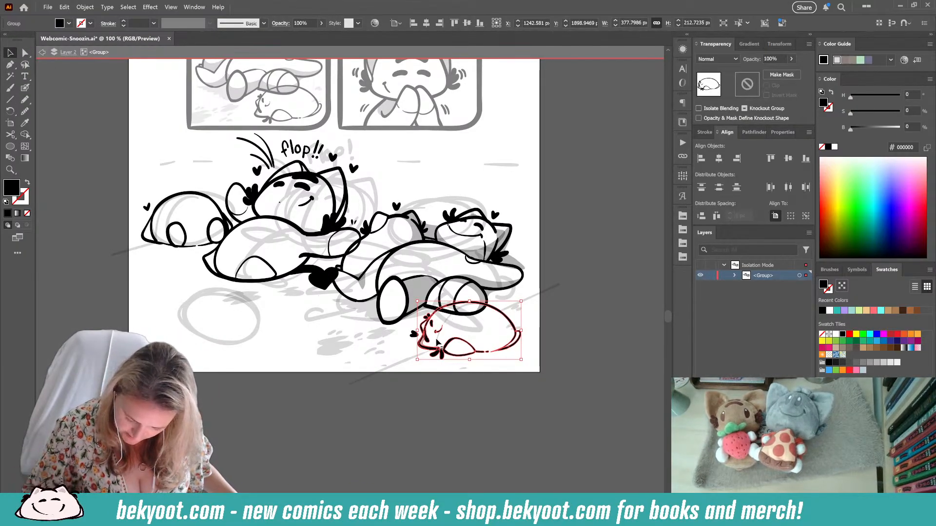
pyautogui.doubleClick(494, 316)
pyautogui.press('n')
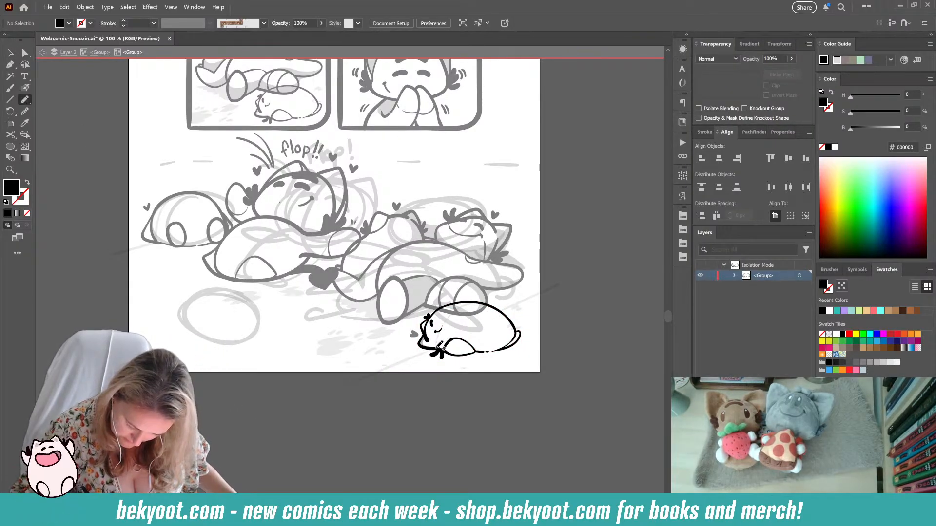
pyautogui.moveTo(440, 331); pyautogui.dragTo(462, 304)
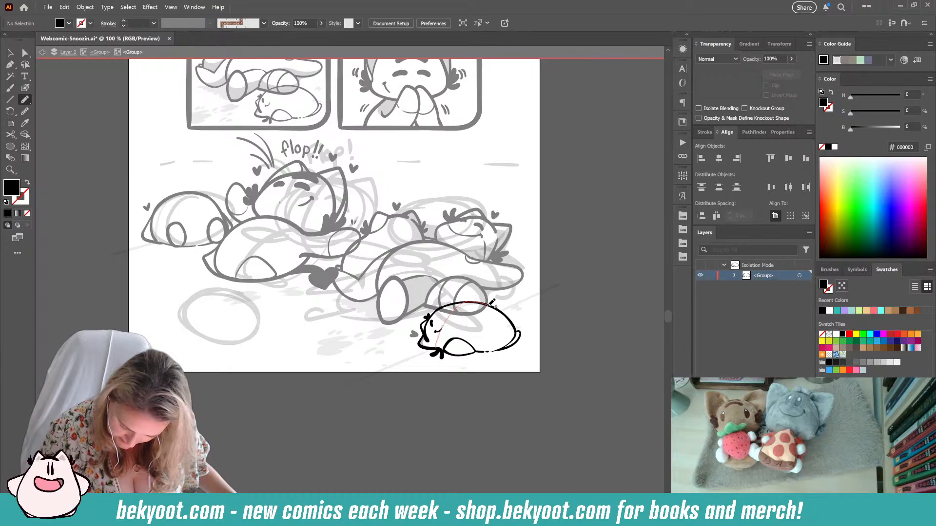
pyautogui.moveTo(518, 332); pyautogui.dragTo(519, 333)
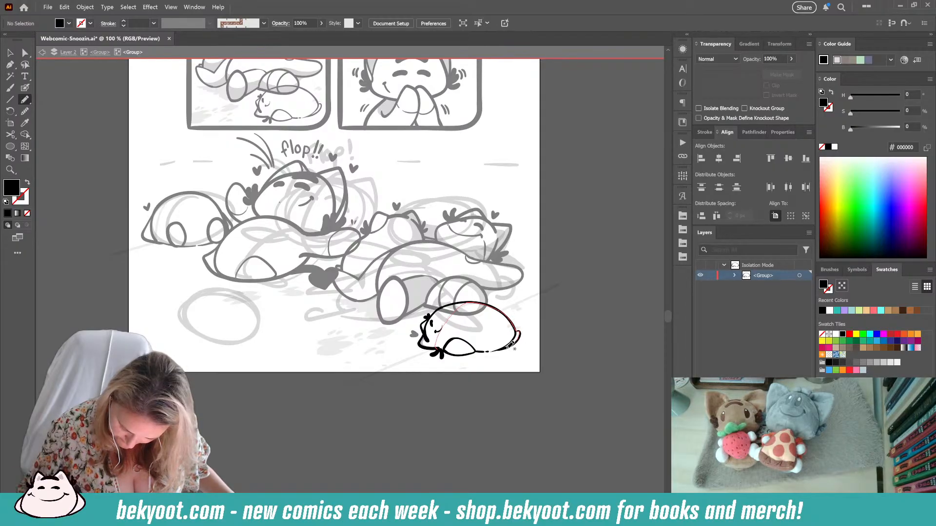
pyautogui.moveTo(473, 350); pyautogui.dragTo(438, 344)
pyautogui.doubleClick(781, 58)
pyautogui.write('30')
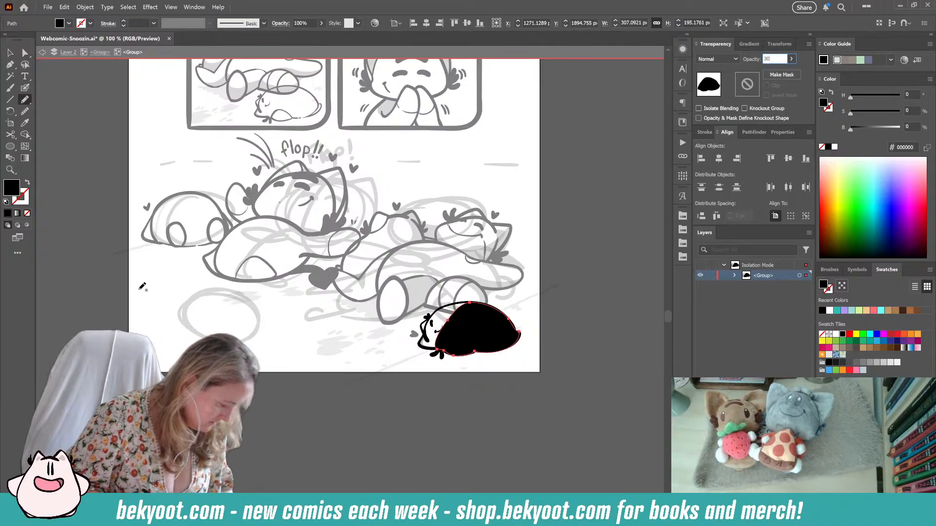
pyautogui.press('Return')
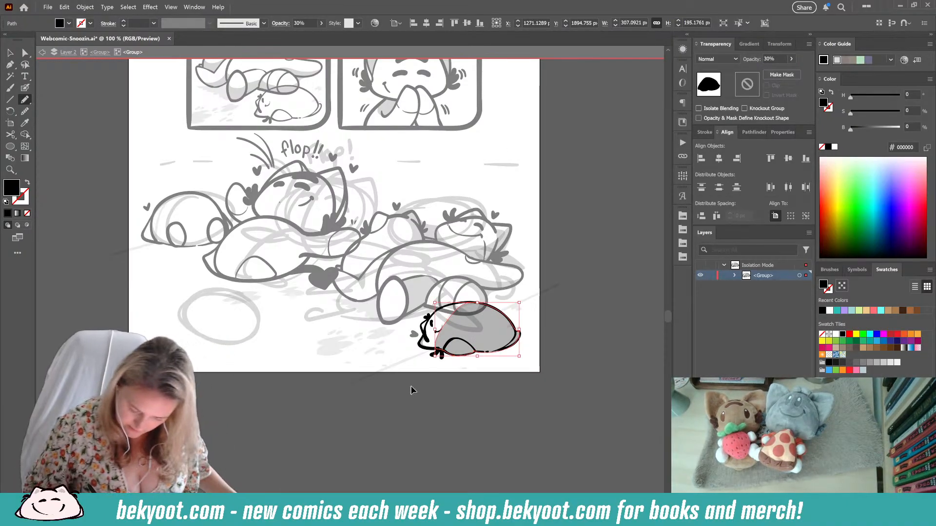
pyautogui.hotkey('ctrl', 'shift', 'a')
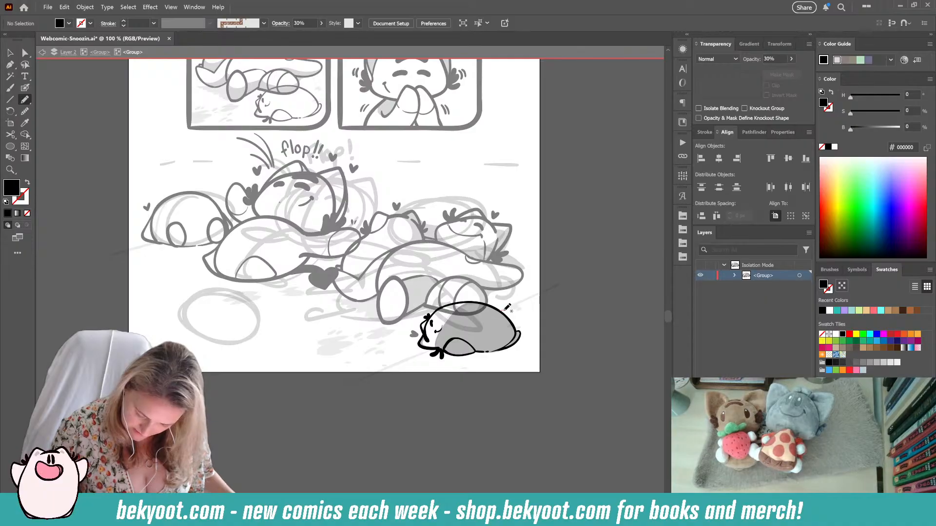
pyautogui.moveTo(504, 311)
pyautogui.mouseDown()
pyautogui.moveTo(521, 313)
pyautogui.moveTo(519, 332)
pyautogui.moveTo(512, 316)
pyautogui.mouseUp()
pyautogui.hotkey('ctrl', 'z')
pyautogui.hotkey('ctrl', 'z')
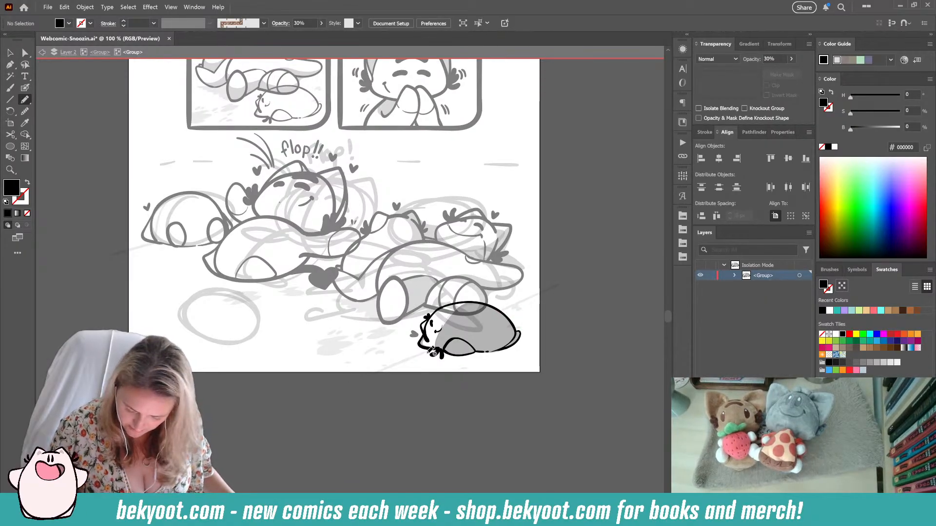
pyautogui.moveTo(435, 350); pyautogui.dragTo(366, 374)
pyautogui.hotkey('ctrl', 'z')
# - Pencil a 30% opacity floor shadow around the small character, from the slanted floor line to the page corner, and leave its group
pyautogui.moveTo(436, 350)
pyautogui.mouseDown()
pyautogui.moveTo(373, 377)
pyautogui.moveTo(553, 376)
pyautogui.moveTo(550, 289)
pyautogui.moveTo(507, 307)
pyautogui.mouseUp()
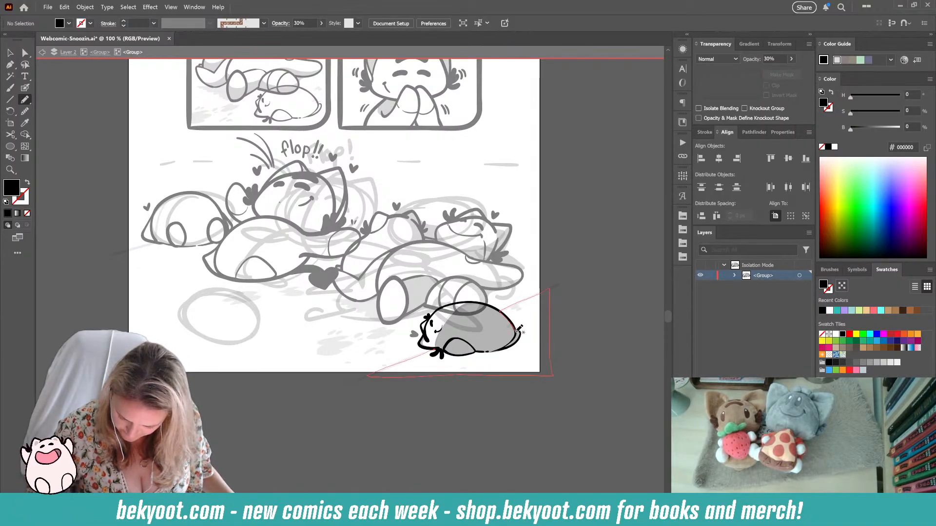
pyautogui.moveTo(518, 340); pyautogui.dragTo(370, 375)
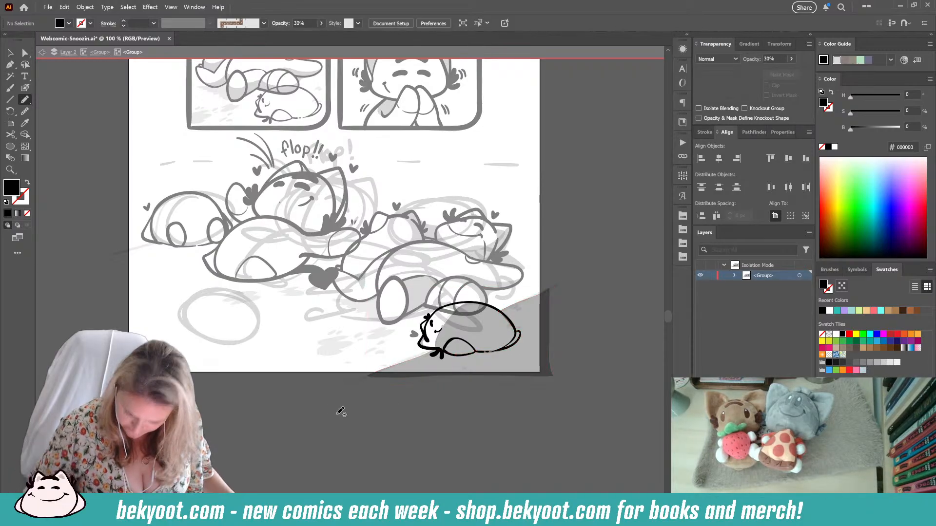
pyautogui.hscroll(-3, 343, 401)
pyautogui.click(10, 53)
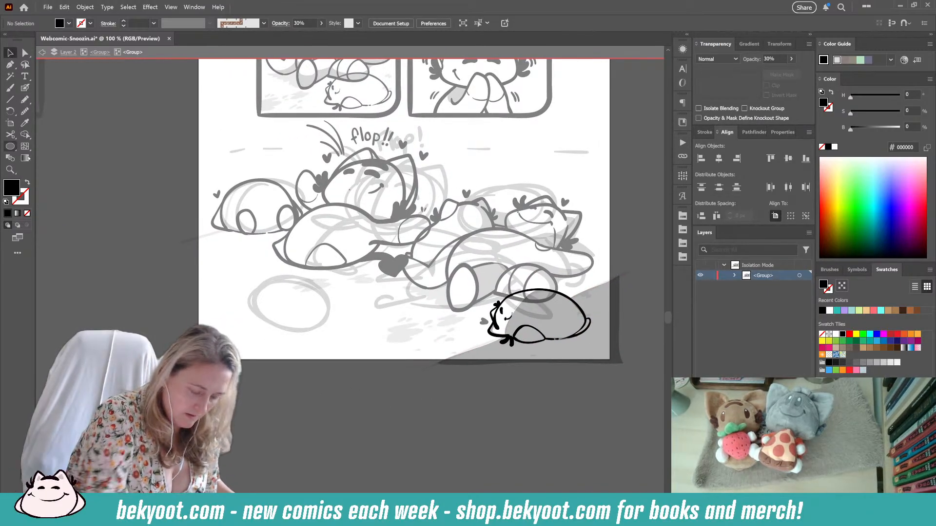
pyautogui.click(100, 52)
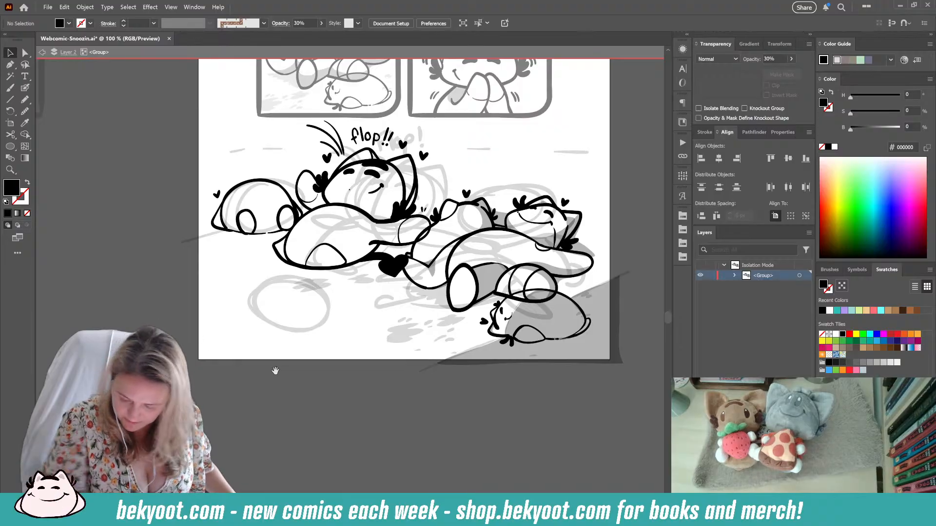
# - Open the leftmost rounded character's group and ready the Pencil tool for its shading
pyautogui.hscroll(3, 276, 372)
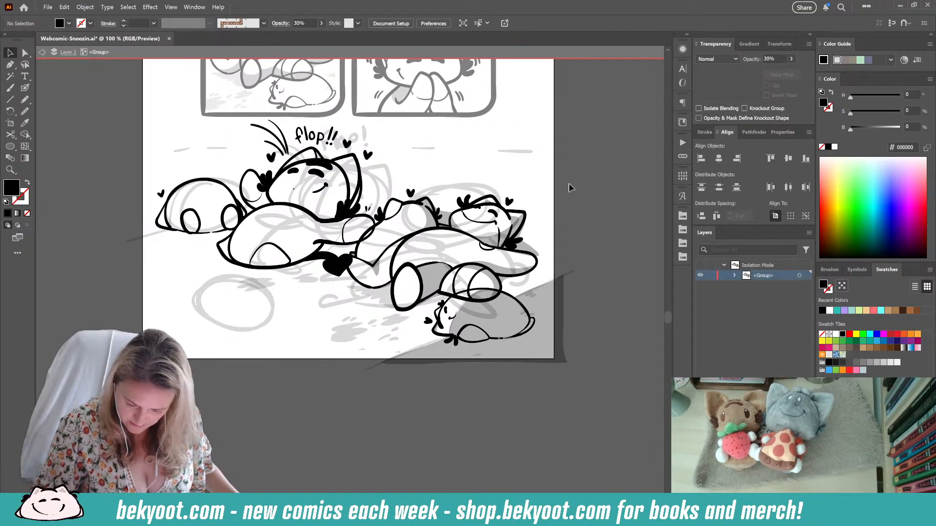
pyautogui.moveTo(281, 309); pyautogui.dragTo(376, 326)
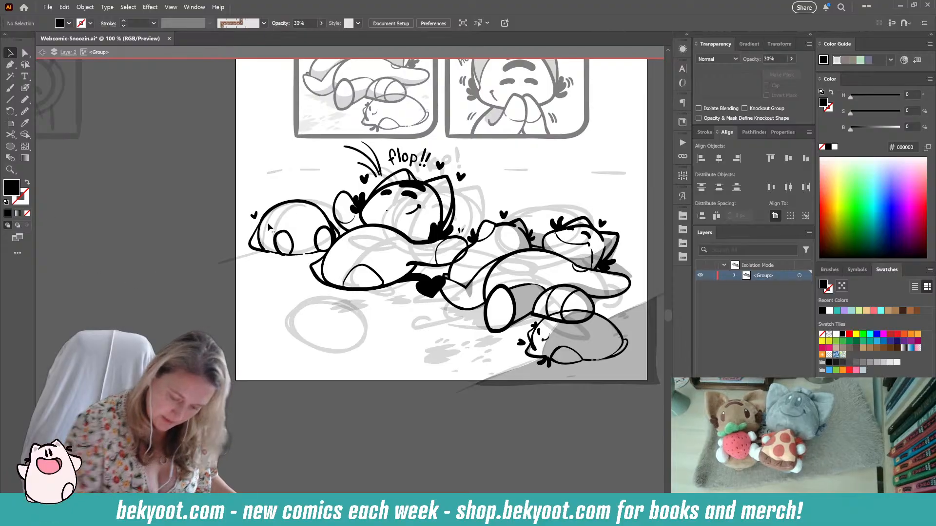
pyautogui.click(274, 248)
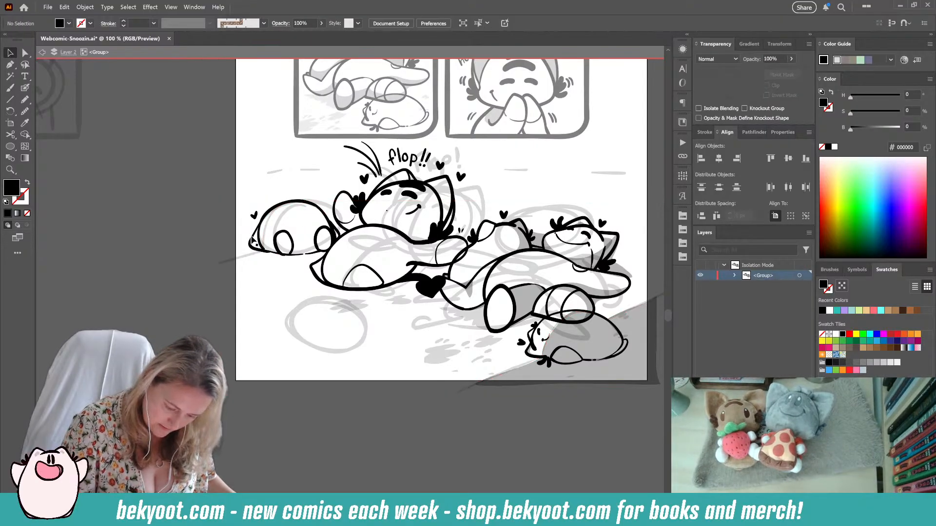
pyautogui.doubleClick(257, 239)
pyautogui.click(25, 101)
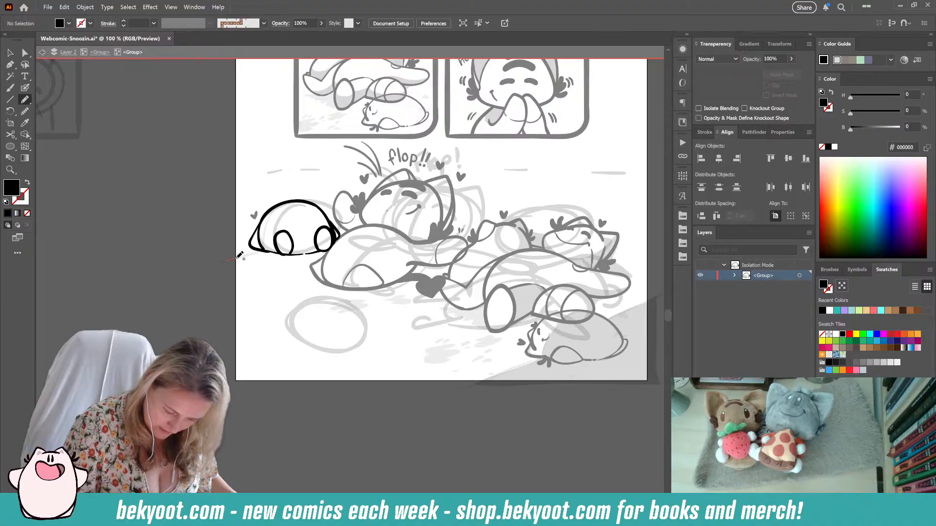
pyautogui.moveTo(239, 254)
pyautogui.mouseDown()
pyautogui.moveTo(268, 251)
pyautogui.moveTo(268, 221)
pyautogui.moveTo(293, 202)
pyautogui.moveTo(272, 208)
pyautogui.mouseUp()
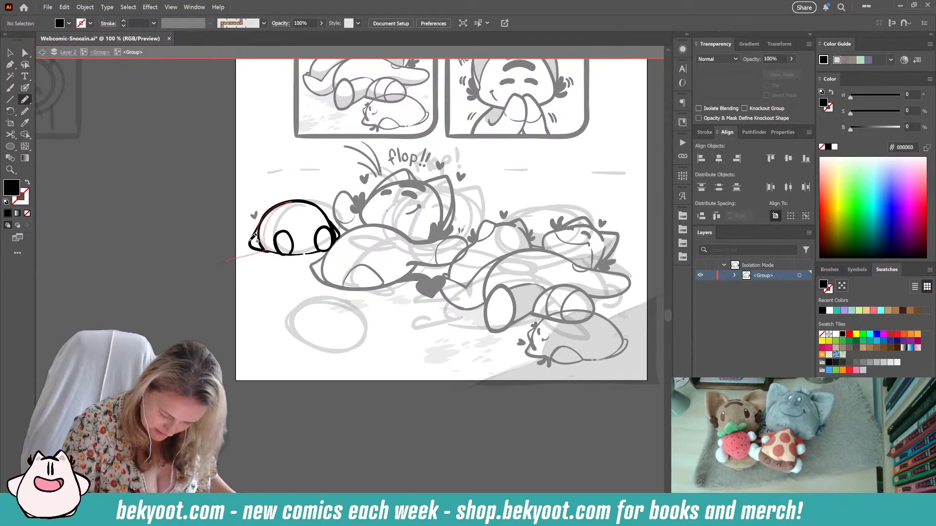
pyautogui.moveTo(255, 237); pyautogui.dragTo(255, 233)
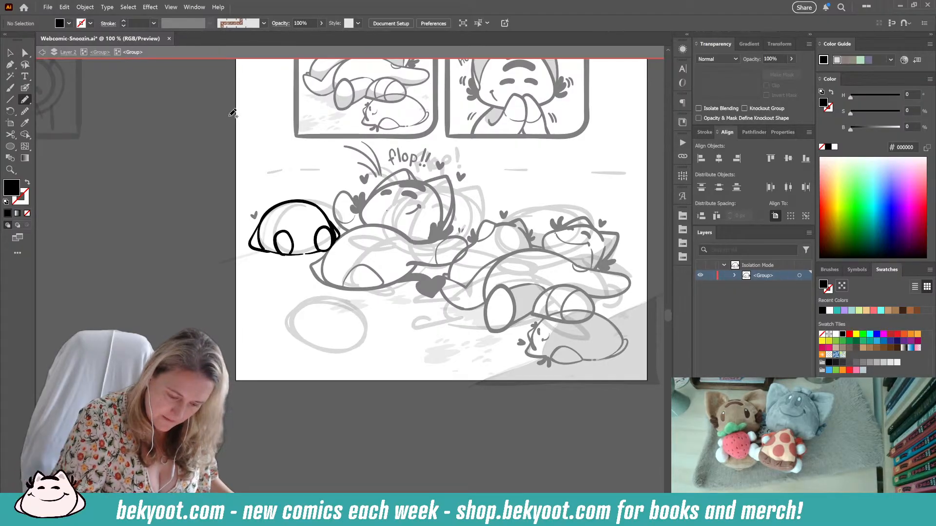
pyautogui.moveTo(229, 115)
pyautogui.mouseDown()
pyautogui.moveTo(296, 110)
pyautogui.moveTo(300, 136)
pyautogui.moveTo(364, 138)
pyautogui.mouseUp()
pyautogui.hotkey('ctrl', 'z')
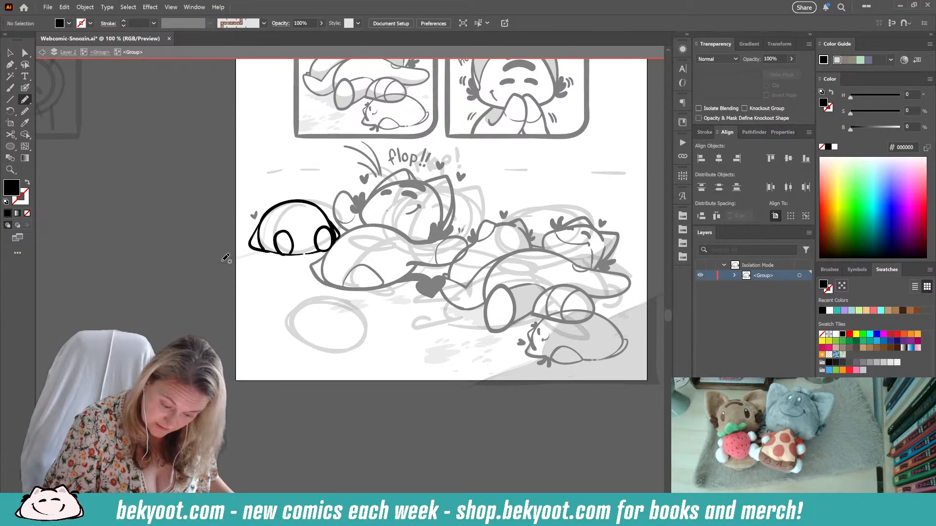
# - Pencil a shading shape along the outer left edge of the rounded character's body and set it to 30% opacity
pyautogui.moveTo(269, 250)
pyautogui.mouseDown()
pyautogui.moveTo(250, 241)
pyautogui.moveTo(288, 201)
pyautogui.mouseUp()
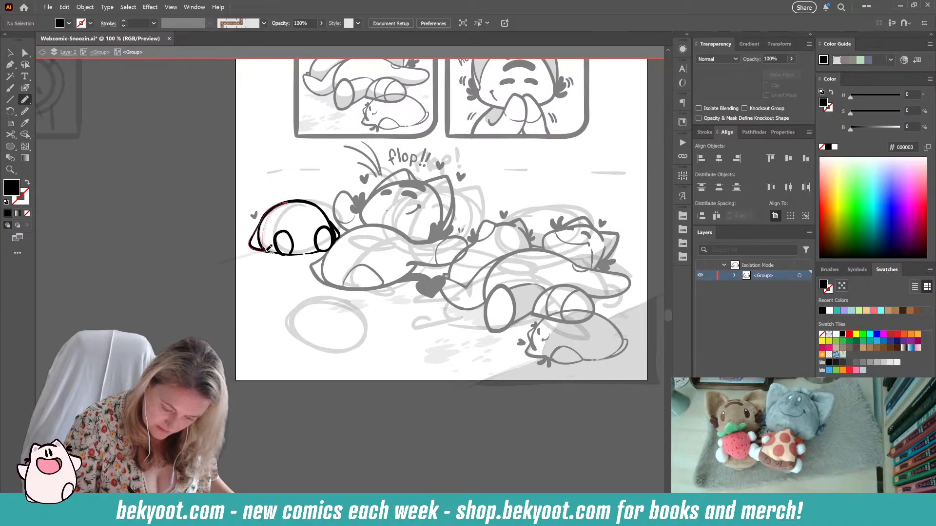
pyautogui.click(752, 59)
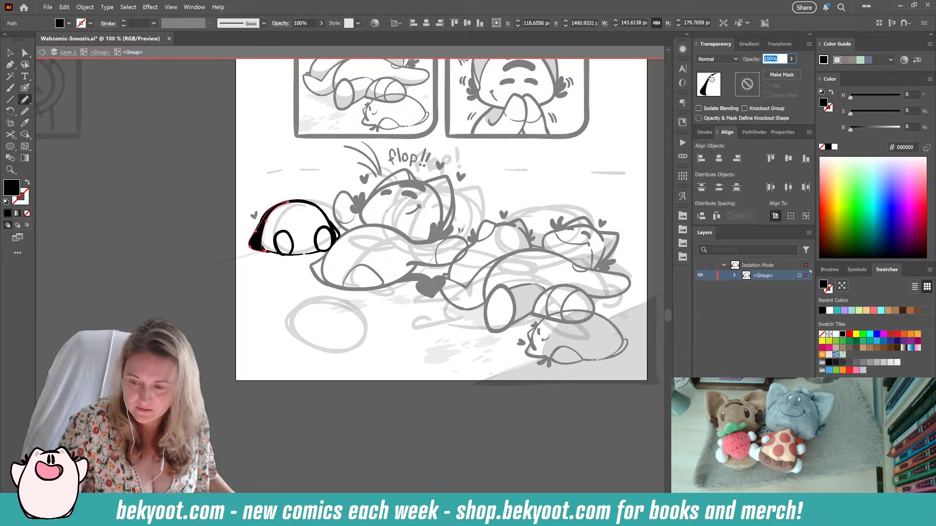
pyautogui.write('30')
pyautogui.press('Return')
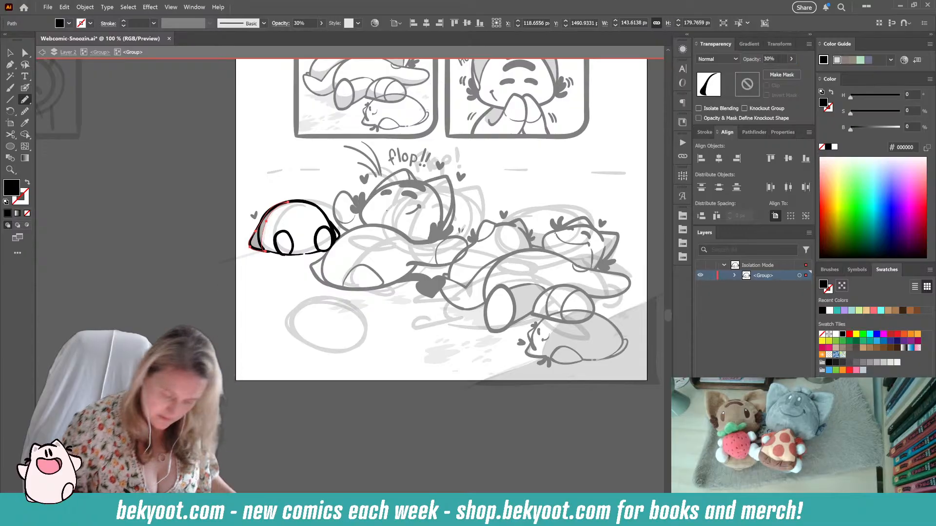
pyautogui.hotkey('ctrl', 'shift', 'a')
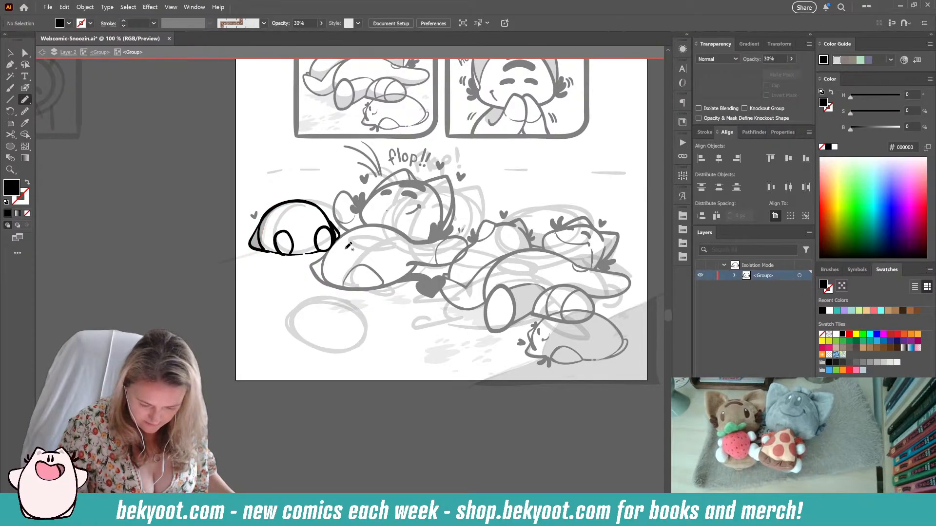
# - Refine the anchors of the rounded character's edge shading with Direct Selection so its inner curve and base follow the body
pyautogui.press('a')
pyautogui.click(263, 240)
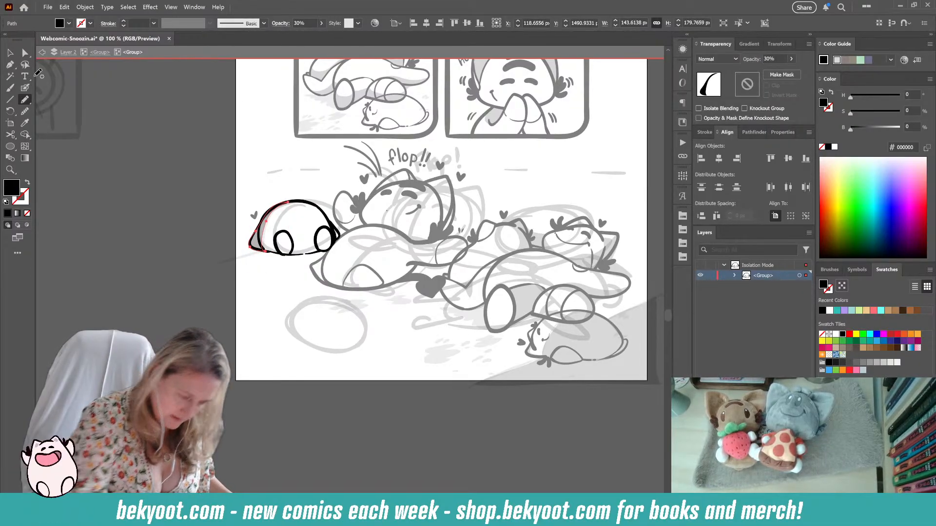
pyautogui.click(271, 223)
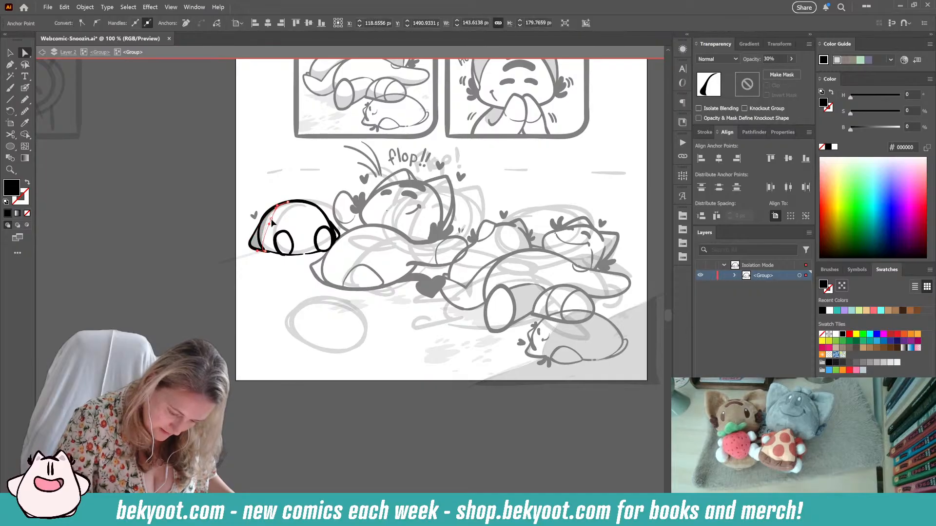
pyautogui.click(266, 251)
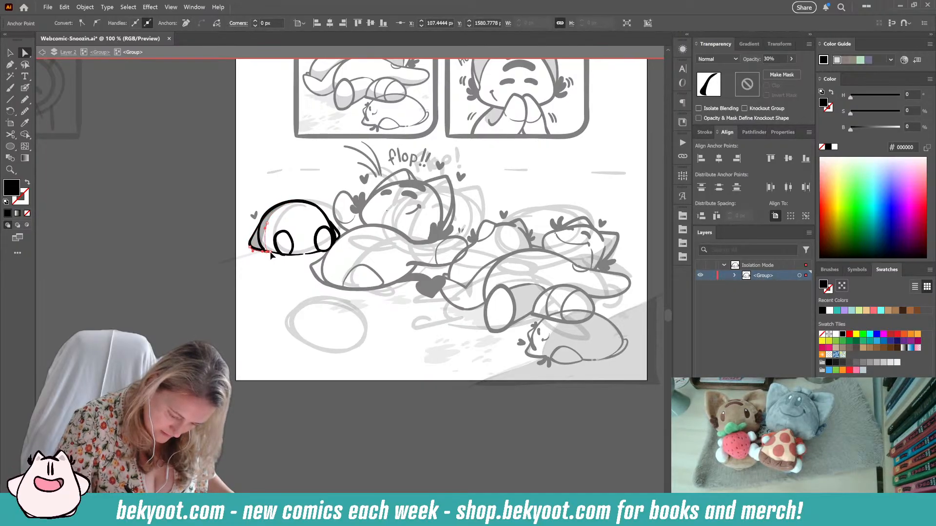
pyautogui.click(259, 294)
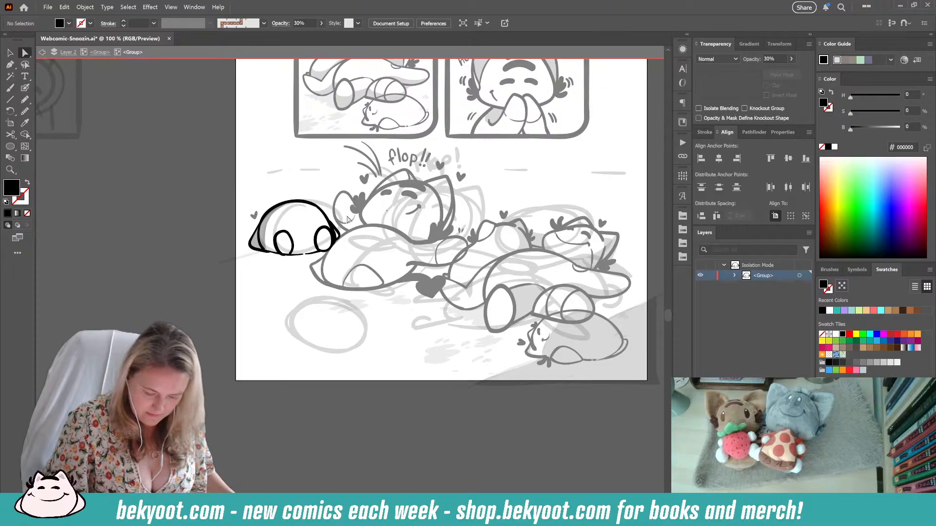
# - Pencil 30% opacity shading around the rounded character's feet and right body edge, and leave its group
pyautogui.click(25, 99)
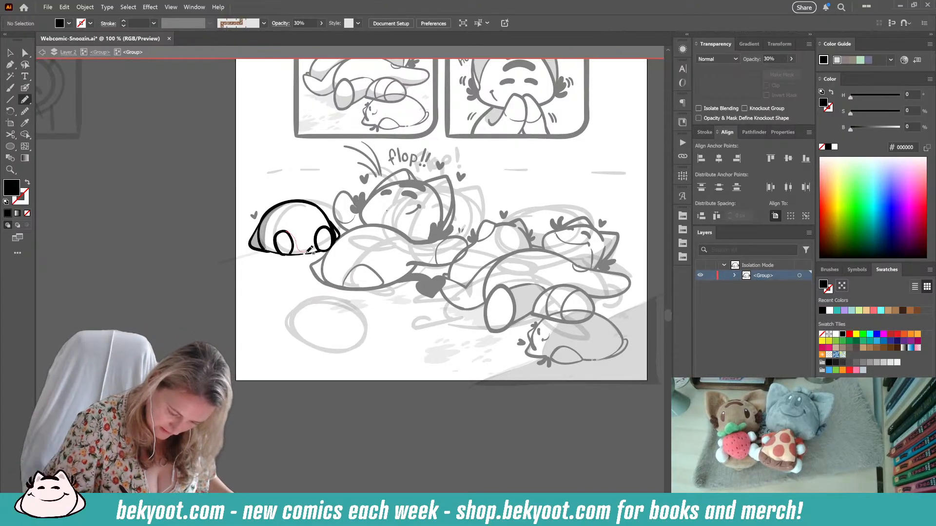
pyautogui.moveTo(309, 250)
pyautogui.mouseDown()
pyautogui.moveTo(318, 252)
pyautogui.moveTo(290, 246)
pyautogui.mouseUp()
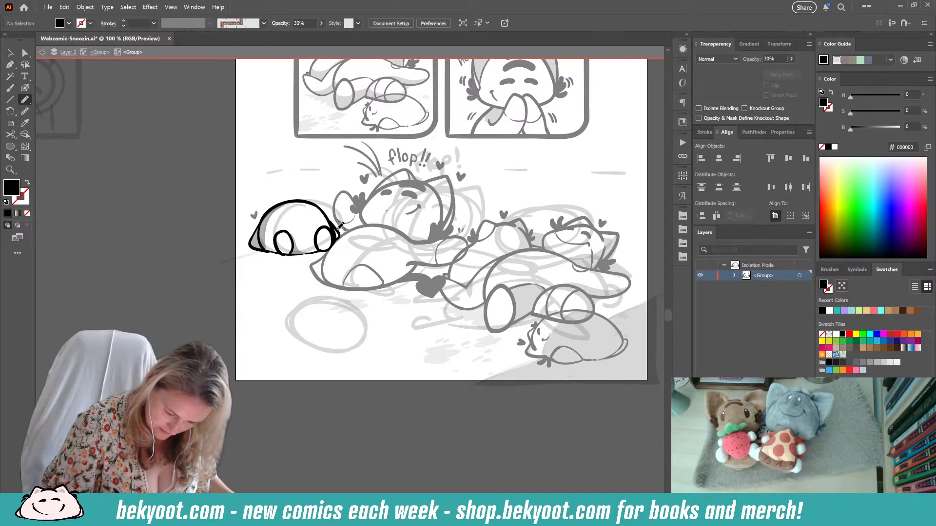
pyautogui.moveTo(323, 248)
pyautogui.mouseDown()
pyautogui.moveTo(329, 218)
pyautogui.moveTo(336, 248)
pyautogui.mouseUp()
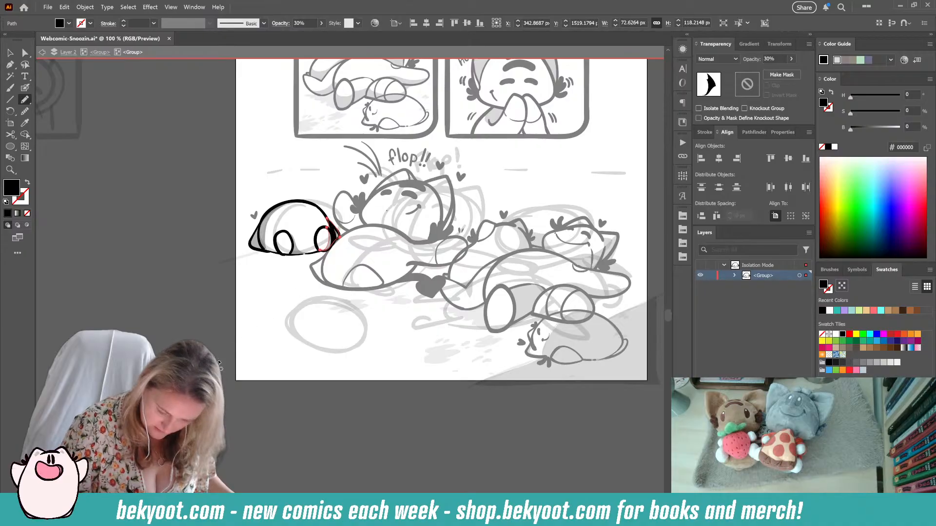
pyautogui.keyDown('ctrl'); pyautogui.click(211, 327); pyautogui.keyUp('ctrl')
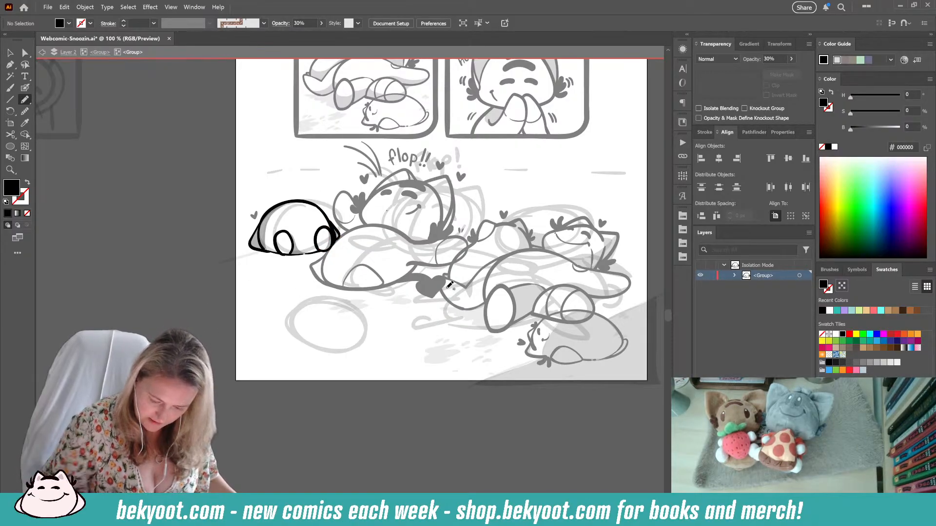
pyautogui.click(101, 52)
pyautogui.click(10, 52)
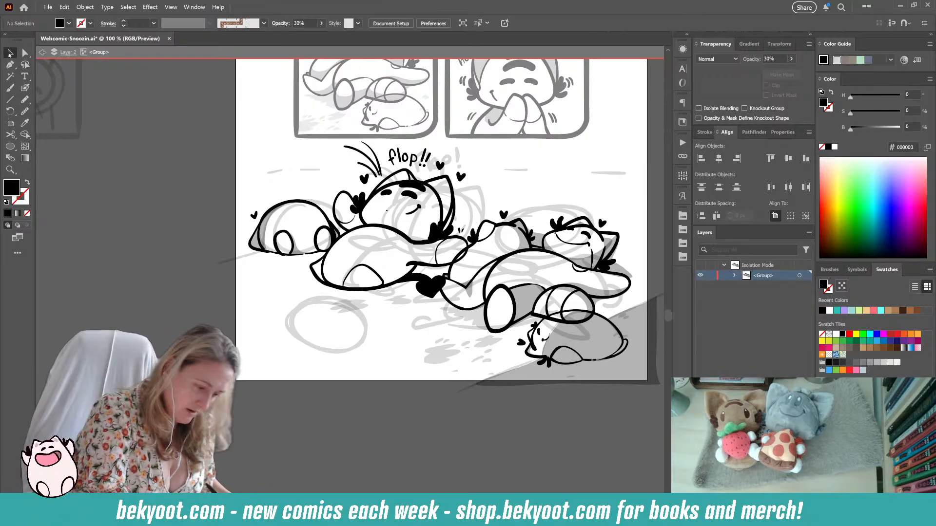
# - Open the central flopping character's group, sample the existing 30% shading, and pencil shading into its ears and under its chin
pyautogui.click(452, 213)
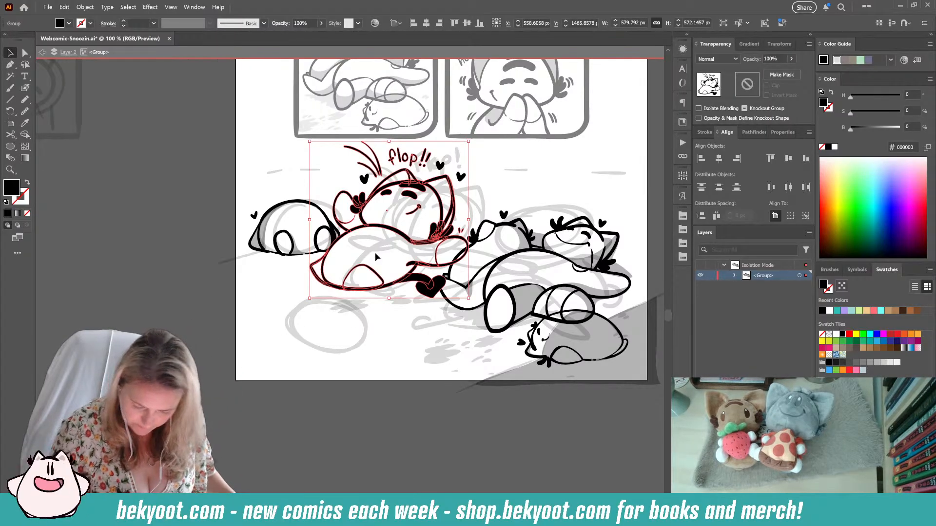
pyautogui.doubleClick(450, 223)
pyautogui.press('n')
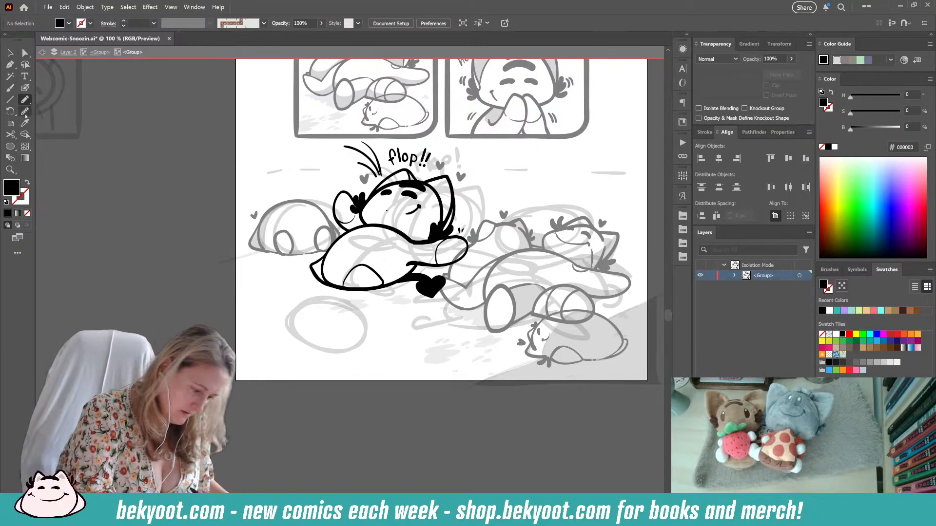
pyautogui.press('i')
pyautogui.click(524, 298)
pyautogui.press('n')
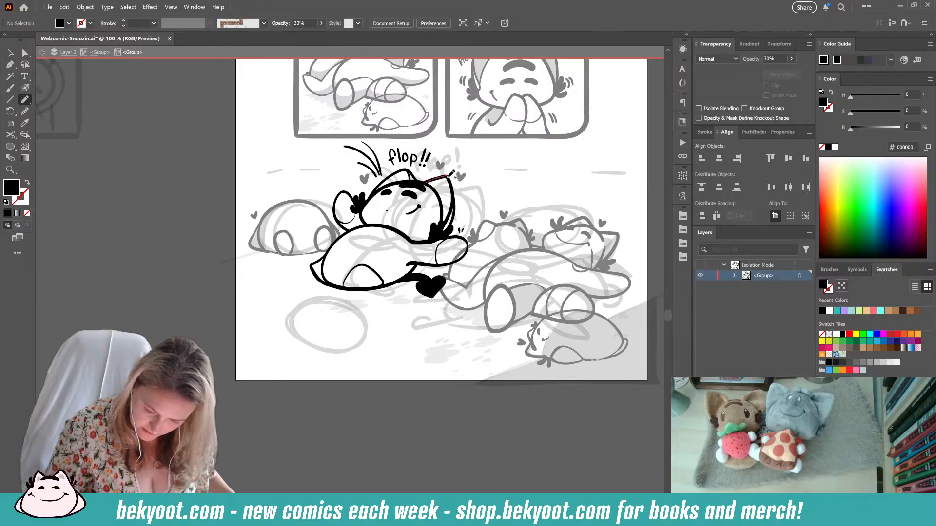
pyautogui.moveTo(455, 197)
pyautogui.mouseDown()
pyautogui.moveTo(448, 225)
pyautogui.moveTo(432, 187)
pyautogui.moveTo(410, 170)
pyautogui.moveTo(377, 191)
pyautogui.moveTo(410, 181)
pyautogui.mouseUp()
pyautogui.keyDown('ctrl'); pyautogui.click(388, 344); pyautogui.keyUp('ctrl')
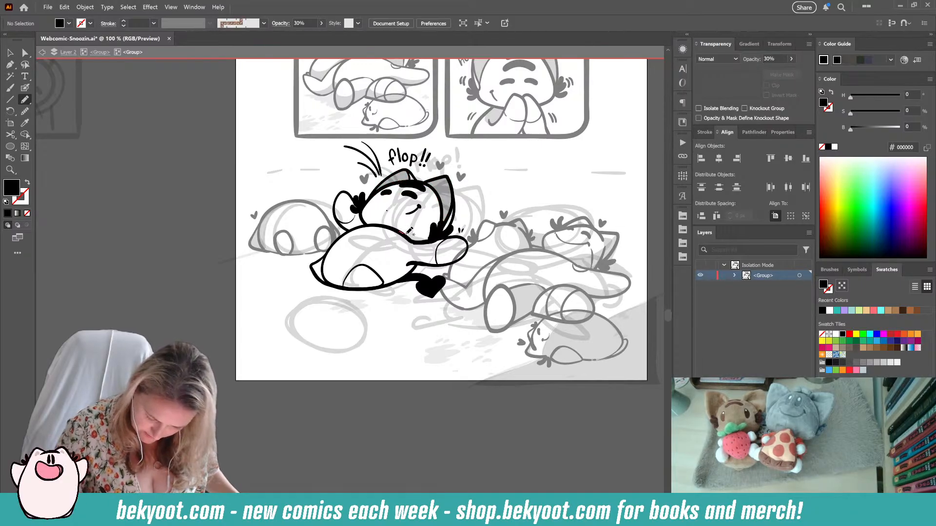
pyautogui.moveTo(410, 231)
pyautogui.mouseDown()
pyautogui.moveTo(437, 232)
pyautogui.moveTo(445, 222)
pyautogui.moveTo(419, 241)
pyautogui.moveTo(409, 235)
pyautogui.mouseUp()
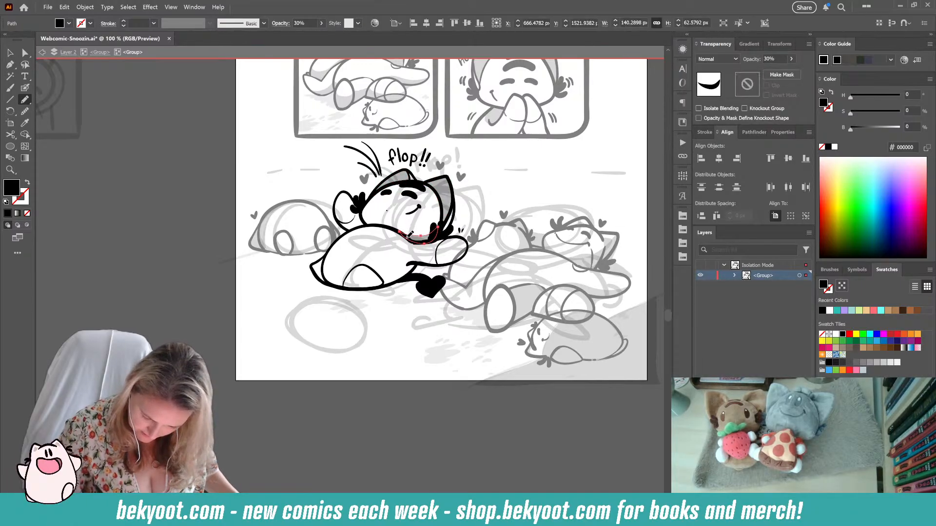
# - Draw a large 30% opacity arrow with the Blob Brush below the leftmost character, slanting up toward the flopping character
pyautogui.click(25, 88)
pyautogui.hotkey('ctrl', 'z')
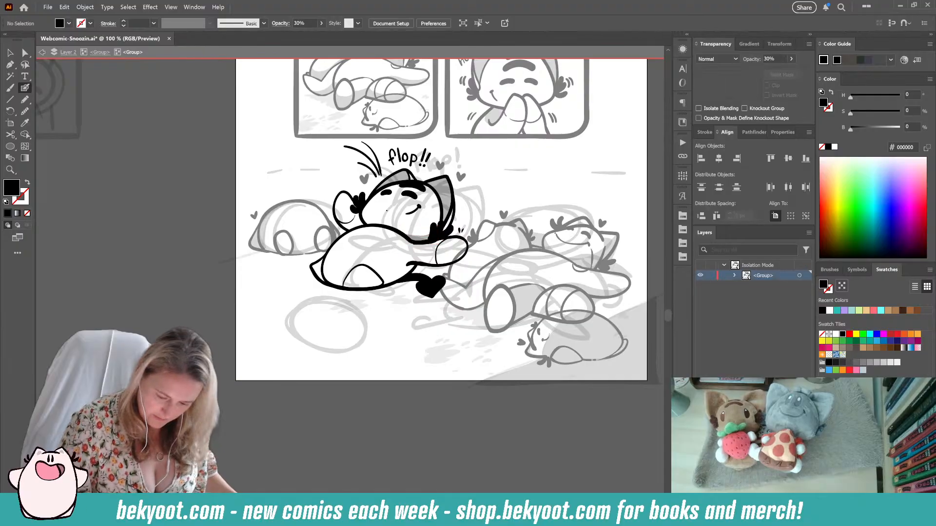
pyautogui.moveTo(268, 306); pyautogui.dragTo(279, 318)
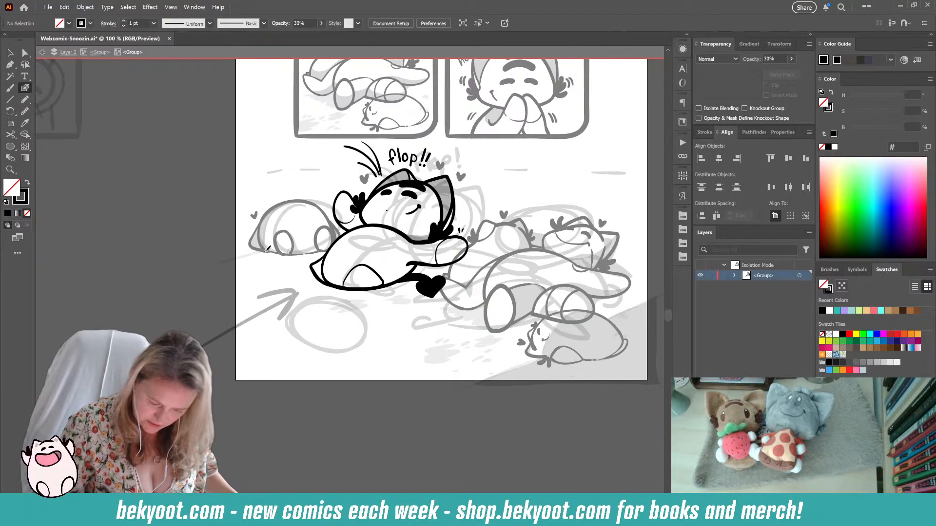
# - Pencil solid-filled 30% opacity shading between the flopping character's raised paw and cheek, and along its lower body by the foot
pyautogui.click(25, 100)
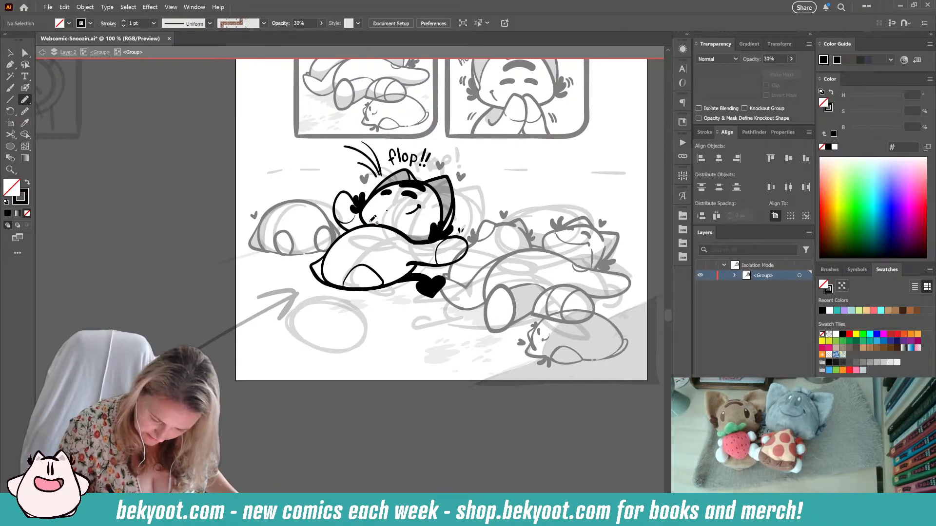
pyautogui.moveTo(343, 225); pyautogui.dragTo(381, 223)
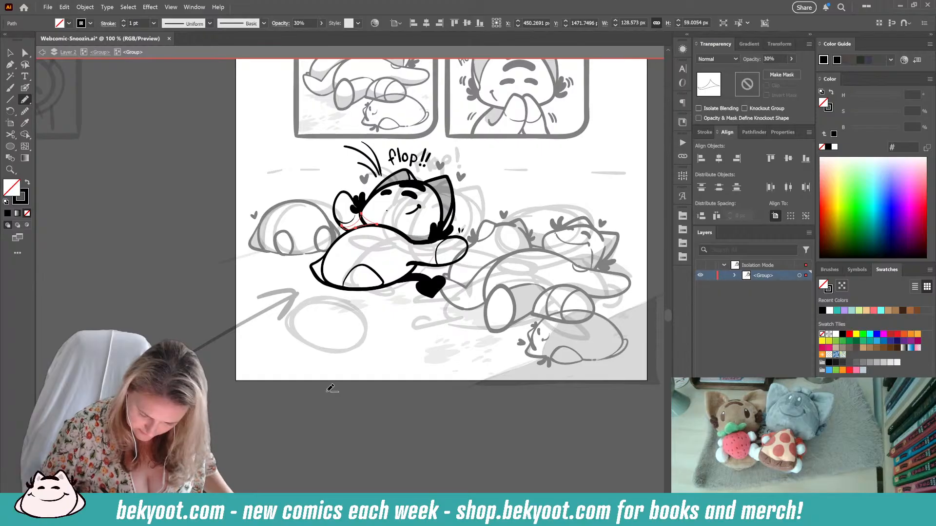
pyautogui.hotkey('shift', 'x')
pyautogui.keyDown('ctrl'); pyautogui.click(332, 406); pyautogui.keyUp('ctrl')
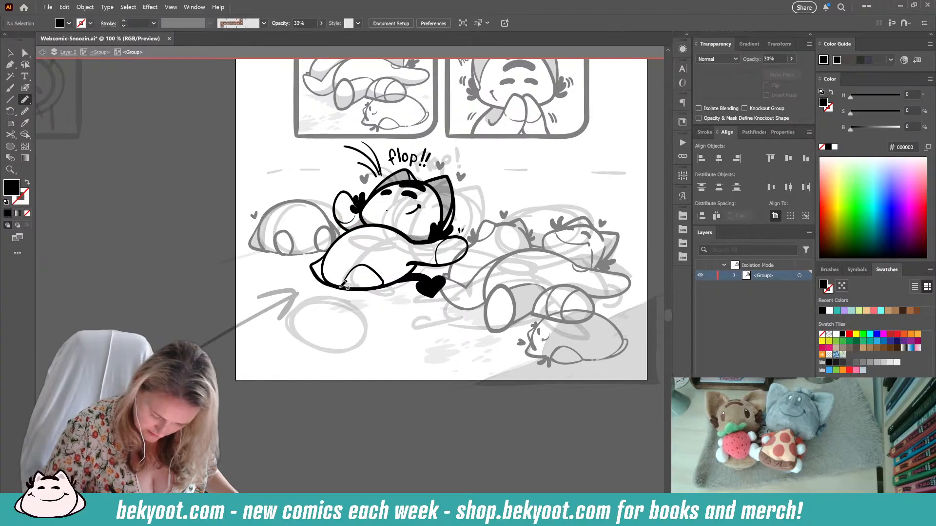
pyautogui.moveTo(342, 287)
pyautogui.mouseDown()
pyautogui.moveTo(382, 283)
pyautogui.moveTo(407, 265)
pyautogui.moveTo(445, 267)
pyautogui.moveTo(341, 287)
pyautogui.mouseUp()
pyautogui.keyDown('ctrl'); pyautogui.click(320, 397); pyautogui.keyUp('ctrl')
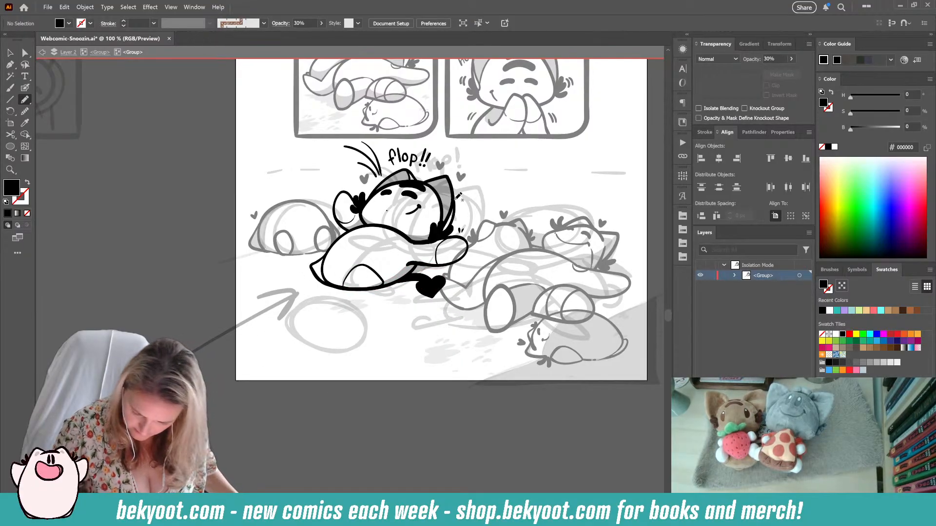
# - Pencil 30% opacity shading behind the flopping character's right cheek and over its outstretched arm, and exit group isolation
pyautogui.moveTo(445, 226); pyautogui.dragTo(457, 200)
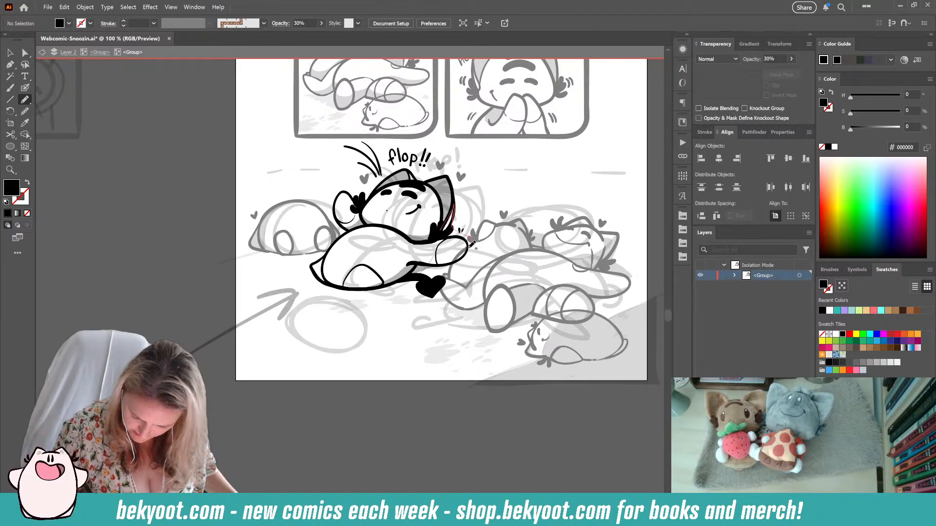
pyautogui.moveTo(469, 245)
pyautogui.mouseDown()
pyautogui.moveTo(456, 236)
pyautogui.moveTo(430, 240)
pyautogui.mouseUp()
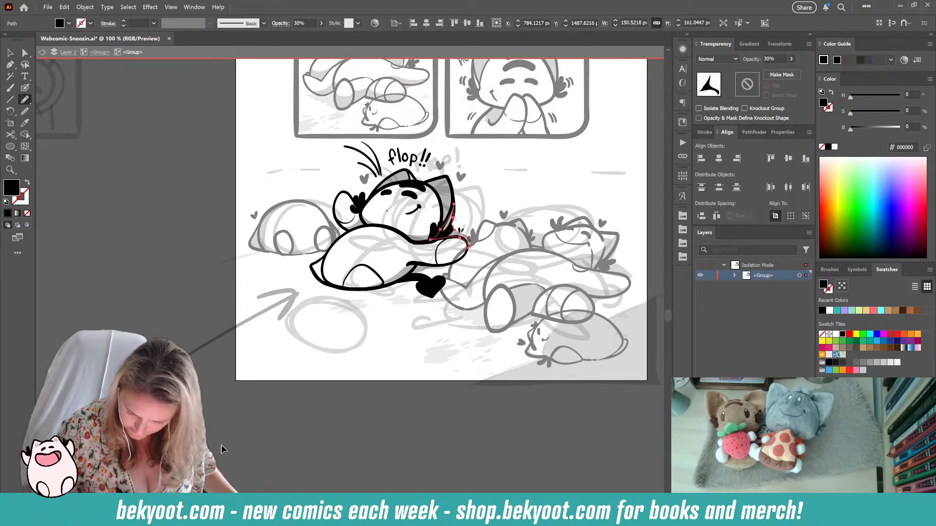
pyautogui.hotkey('ctrl', 'shift', 'a')
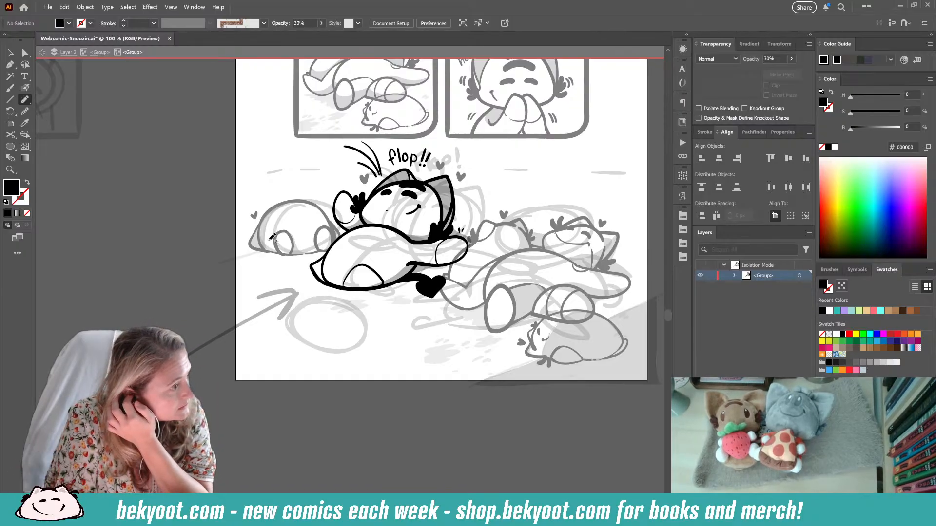
pyautogui.press('v')
pyautogui.doubleClick(140, 235)
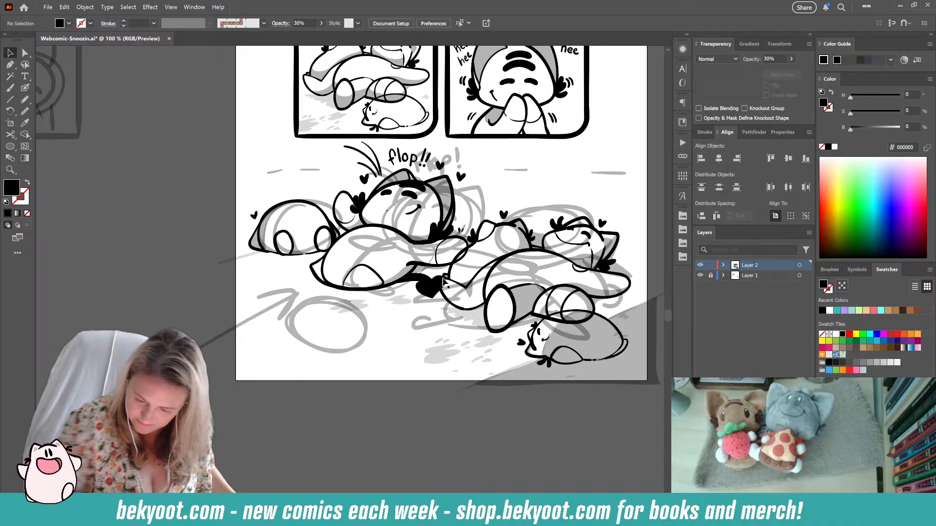
# - Lock Layer 2, unlock Layer 1, move the final scene's rough sketch off the artboard beside the other sketches, and relock Layer 1
pyautogui.scroll(-1, 446, 239)
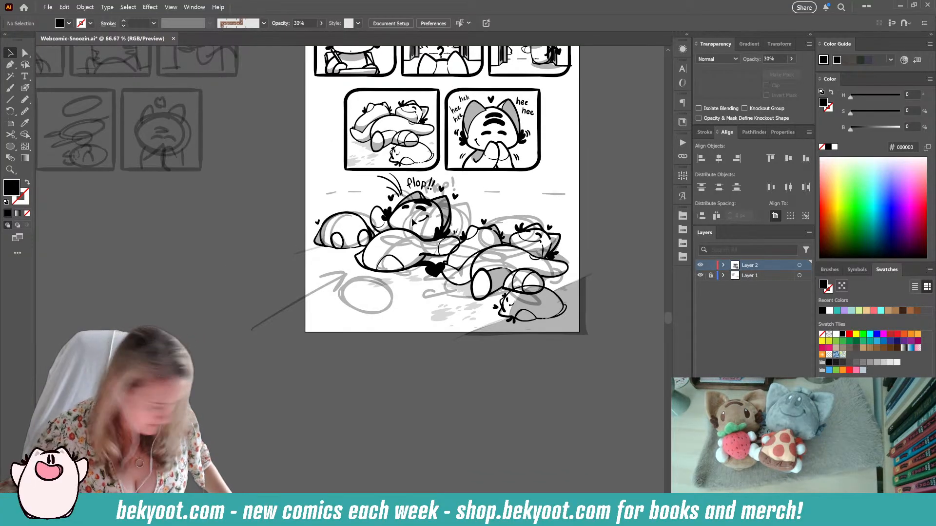
pyautogui.click(710, 265)
pyautogui.click(711, 275)
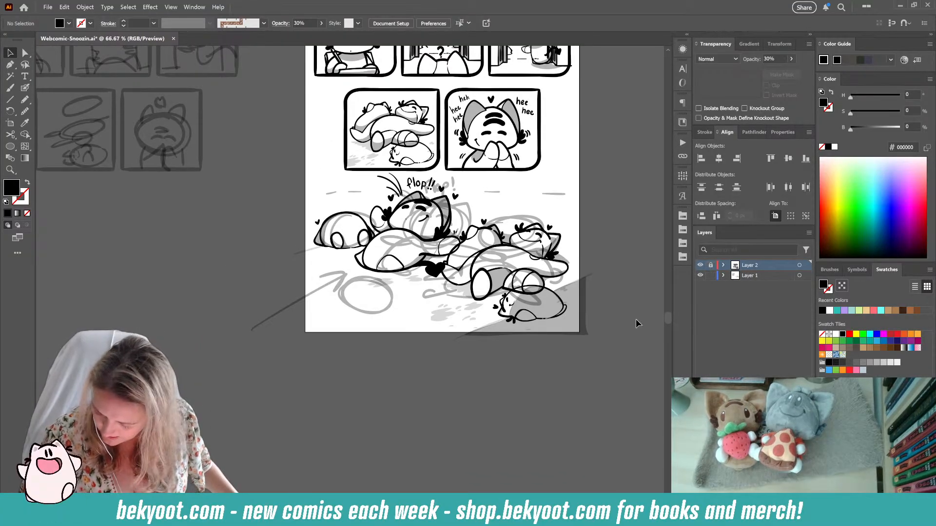
pyautogui.moveTo(558, 281); pyautogui.dragTo(144, 303)
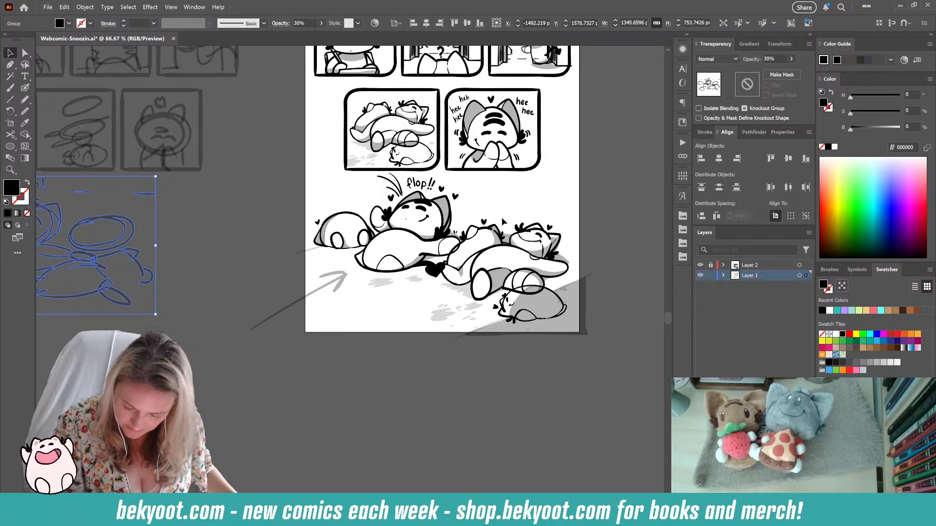
pyautogui.click(711, 276)
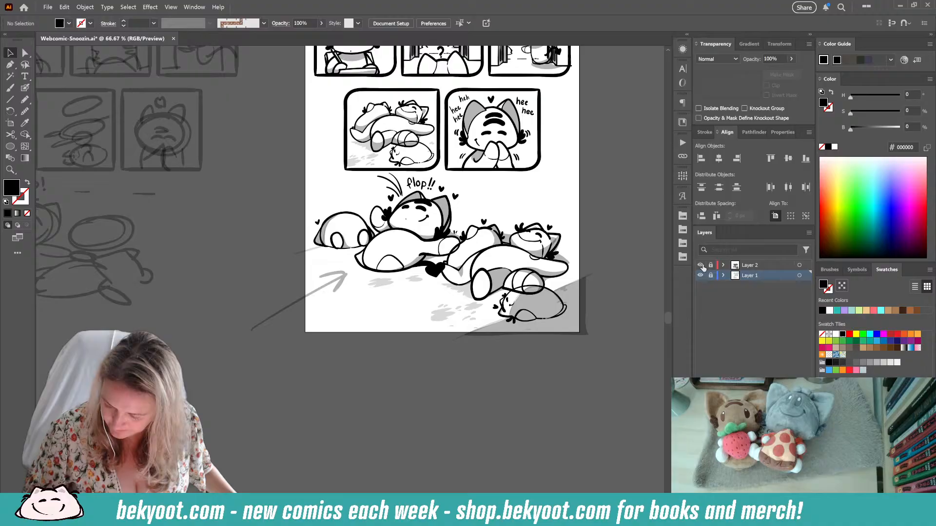
# - Unlock Layer 2, make it the active layer again, and save the comic file
pyautogui.click(753, 265)
pyautogui.moveTo(496, 133); pyautogui.dragTo(365, 255)
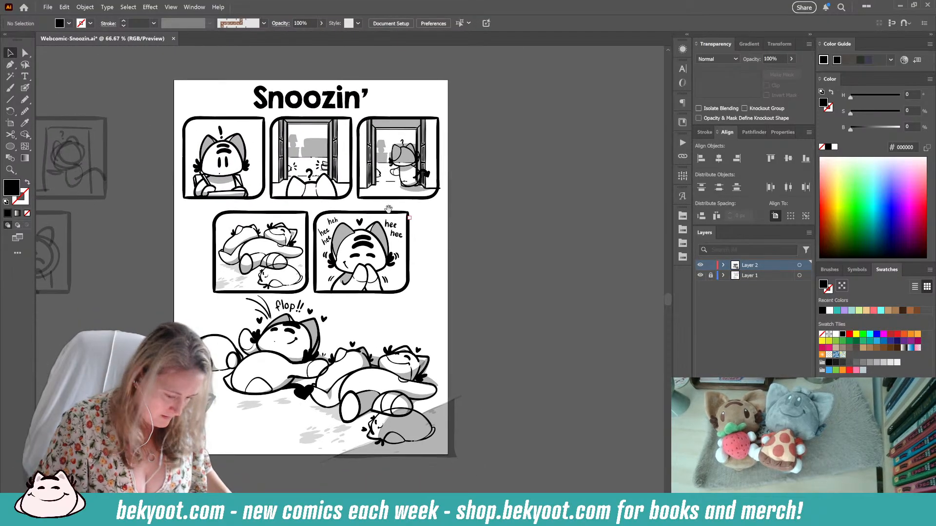
pyautogui.hotkey('ctrl', 's')
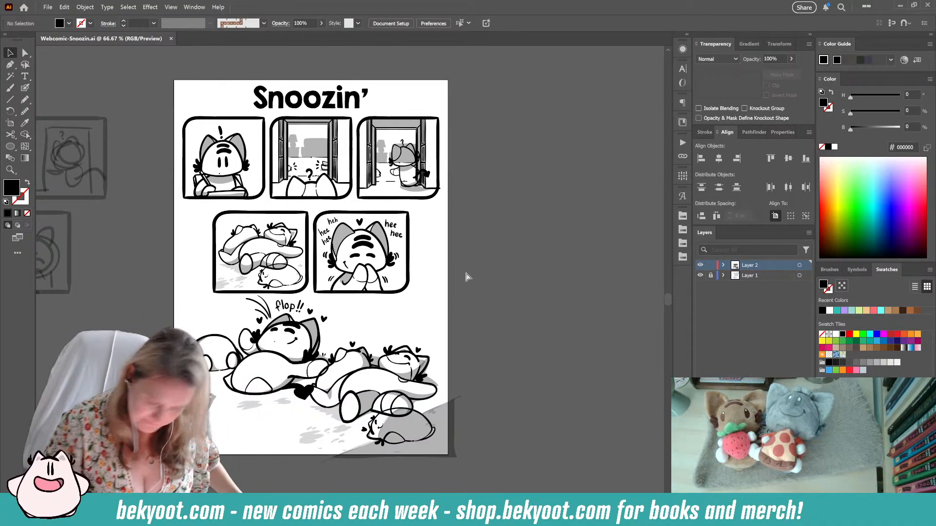
# - Recolor all the artwork on Layer 2 dark brown #3c2415 using the custom swatch library
pyautogui.moveTo(401, 230); pyautogui.dragTo(441, 214)
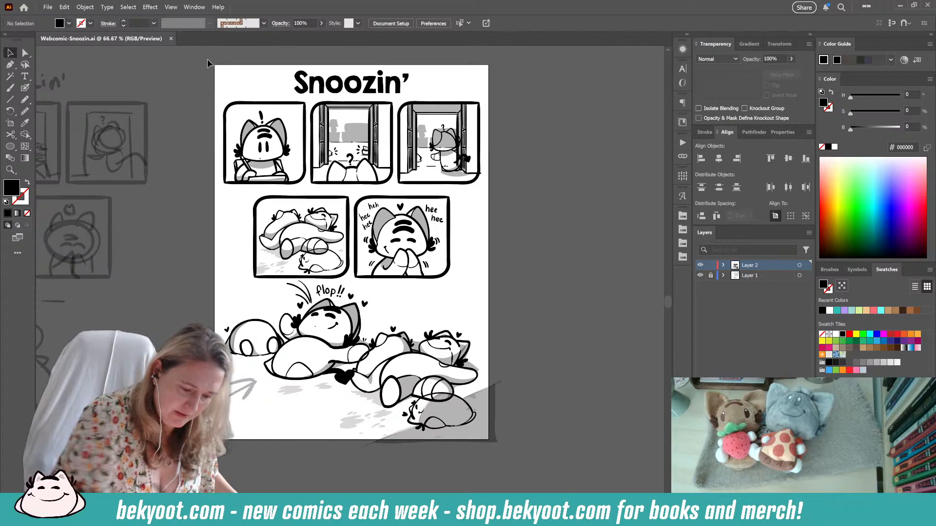
pyautogui.hotkey('ctrl', 'a')
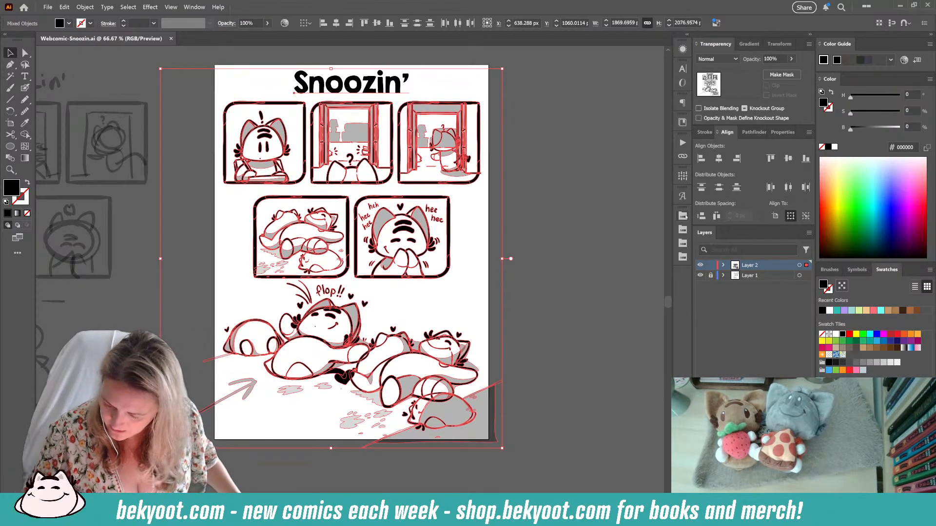
pyautogui.click(683, 216)
pyautogui.click(641, 252)
pyautogui.click(533, 151)
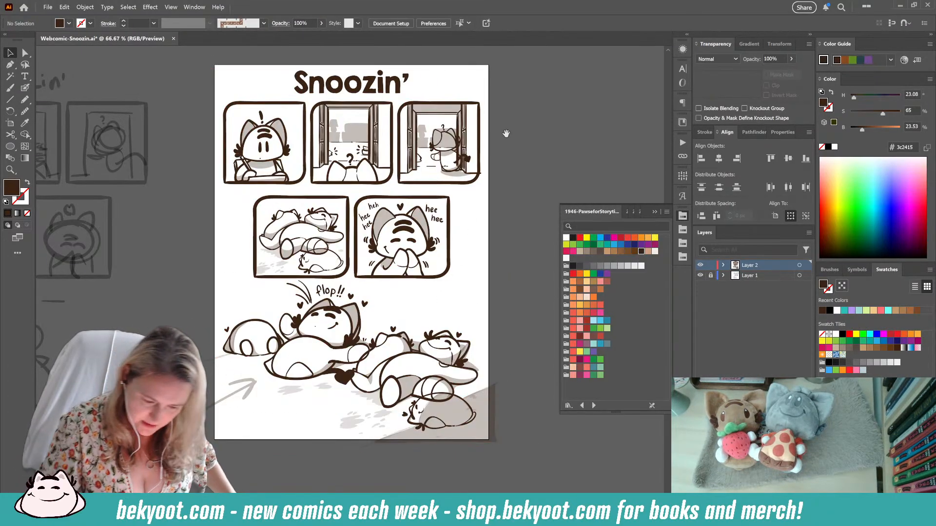
# - Recolor the "Snoozin'" title with the orange-red swatch #e06a44
pyautogui.moveTo(507, 134); pyautogui.dragTo(505, 140)
pyautogui.click(356, 91)
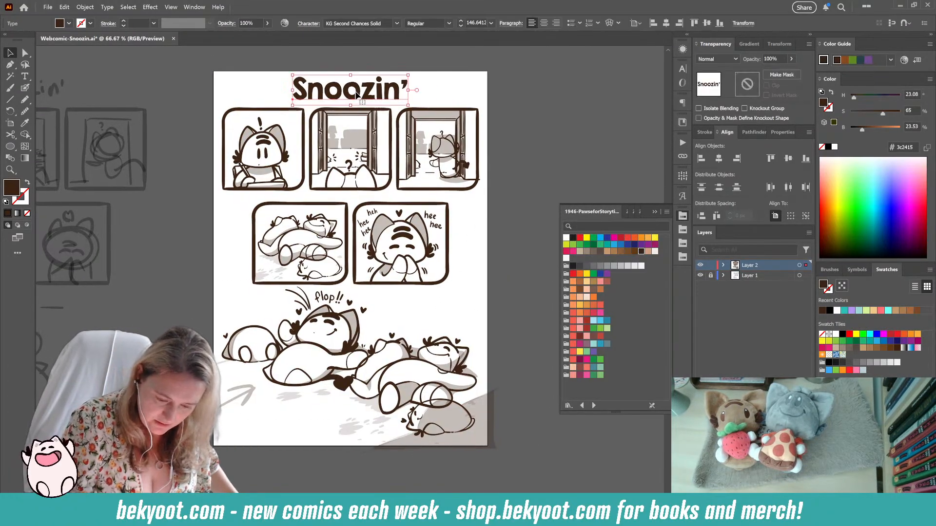
pyautogui.click(594, 298)
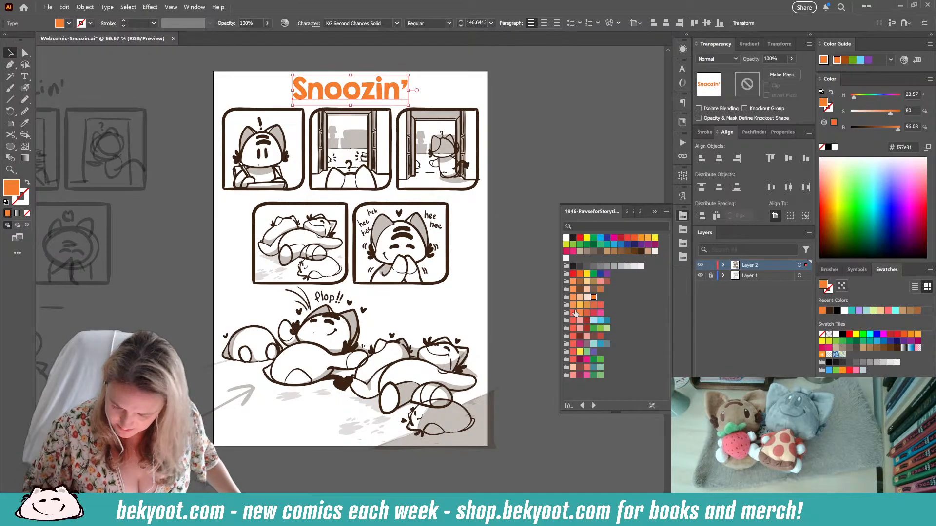
pyautogui.click(594, 306)
pyautogui.click(515, 223)
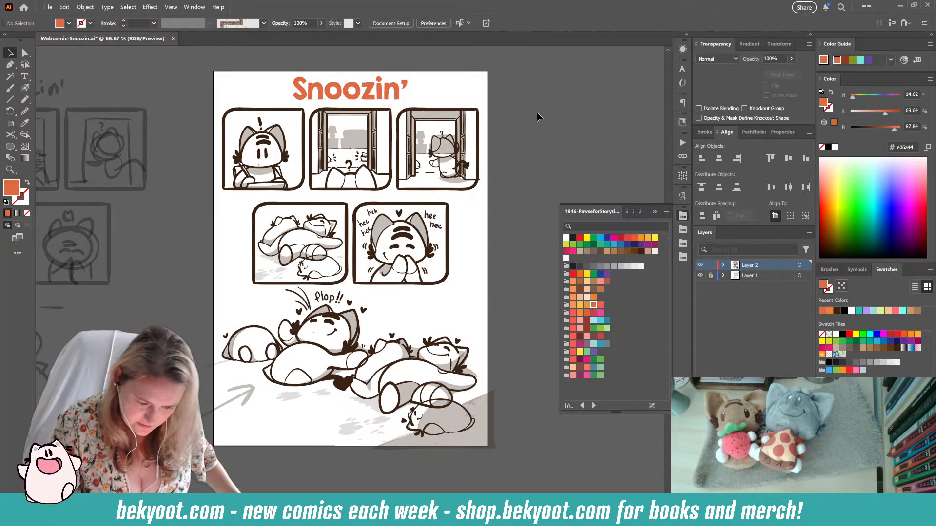
# - Isolate the first comic panel's group and the nested group of the character at the desk inside it
pyautogui.scroll(2, 241, 103)
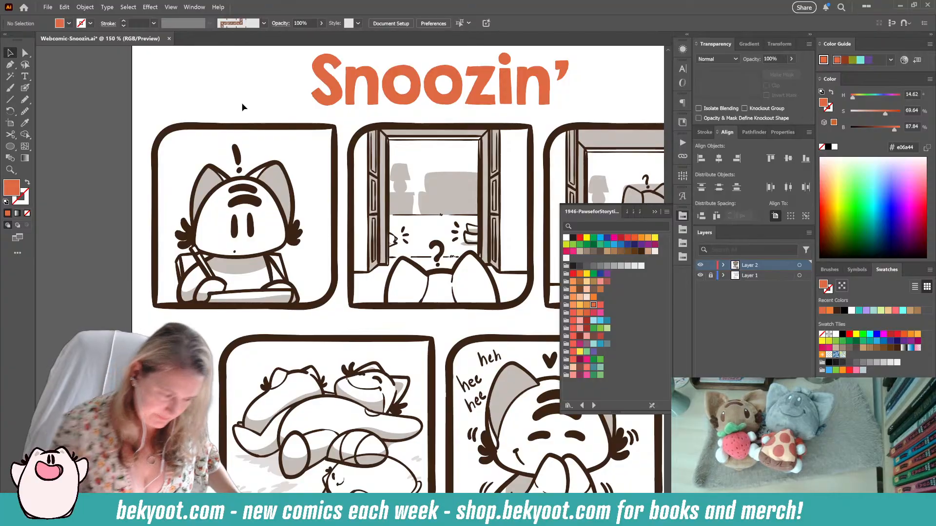
pyautogui.moveTo(225, 261); pyautogui.dragTo(259, 212)
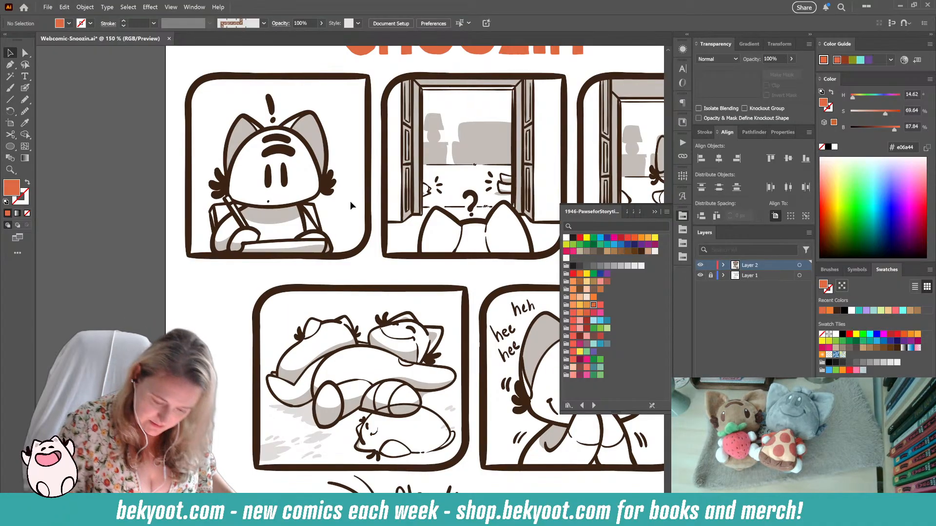
pyautogui.click(368, 228)
pyautogui.doubleClick(369, 217)
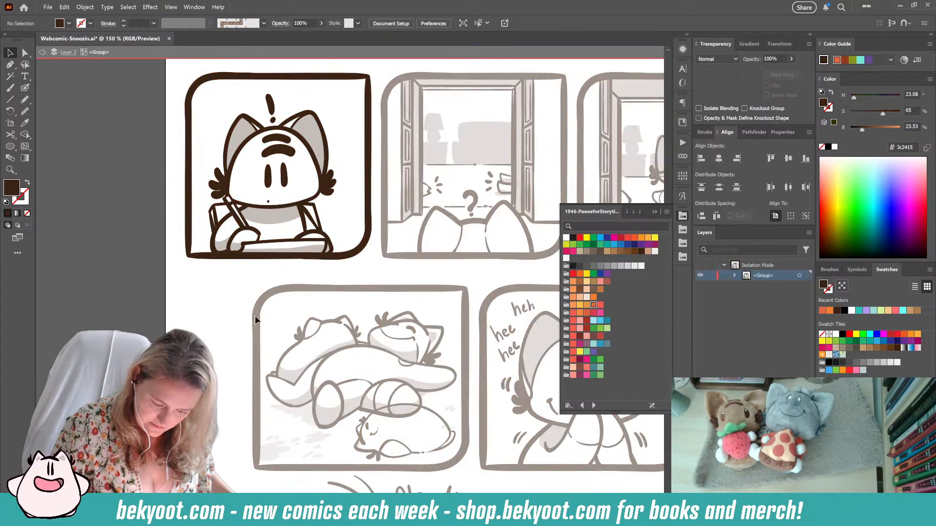
pyautogui.click(25, 99)
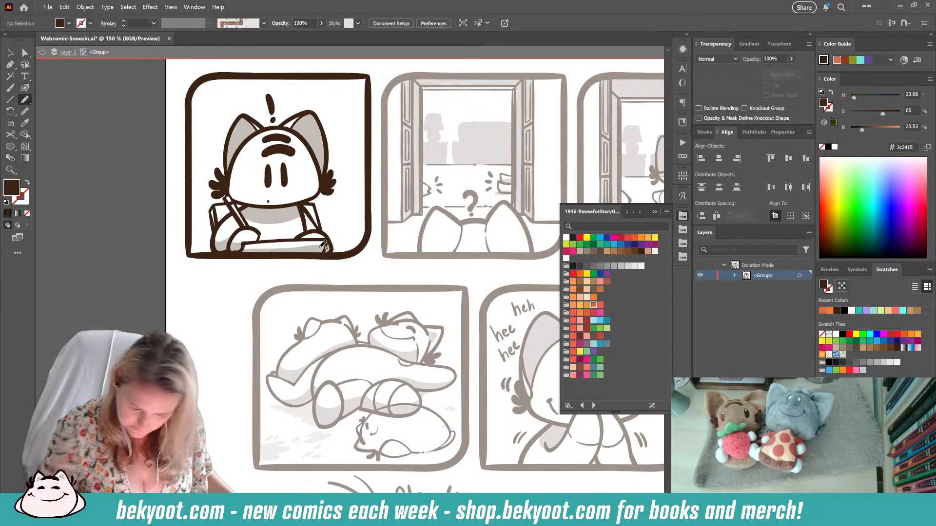
pyautogui.click(10, 53)
pyautogui.click(322, 229)
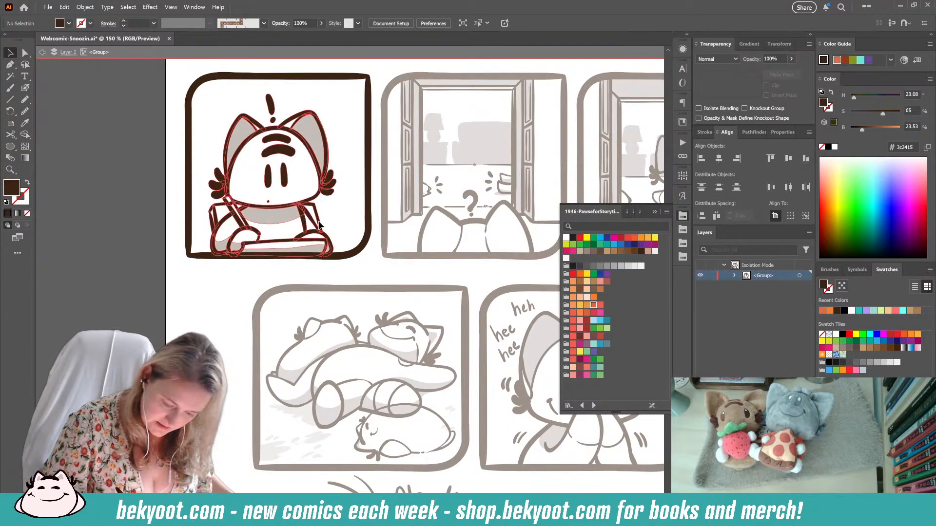
pyautogui.doubleClick(322, 229)
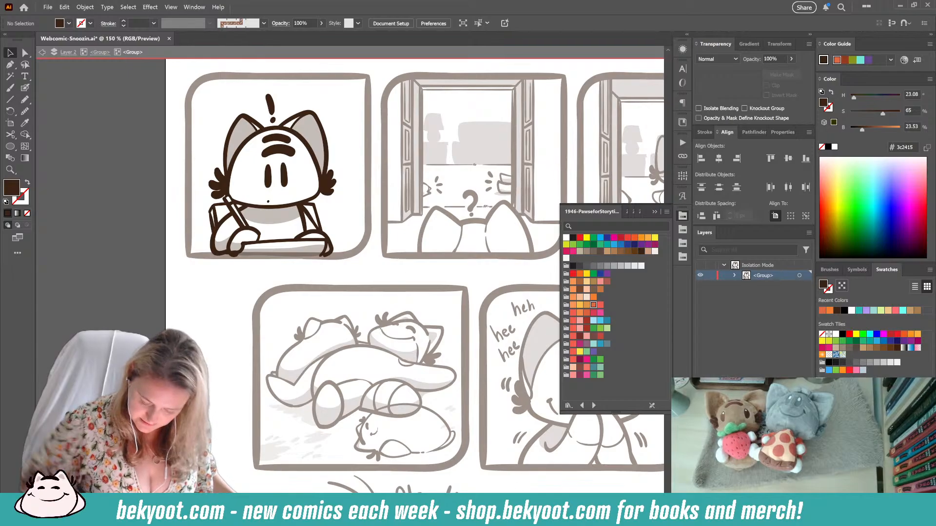
# - Paint cream #f5eee9 highlights in the first-panel character's eyes with the Blob Brush
pyautogui.click(655, 251)
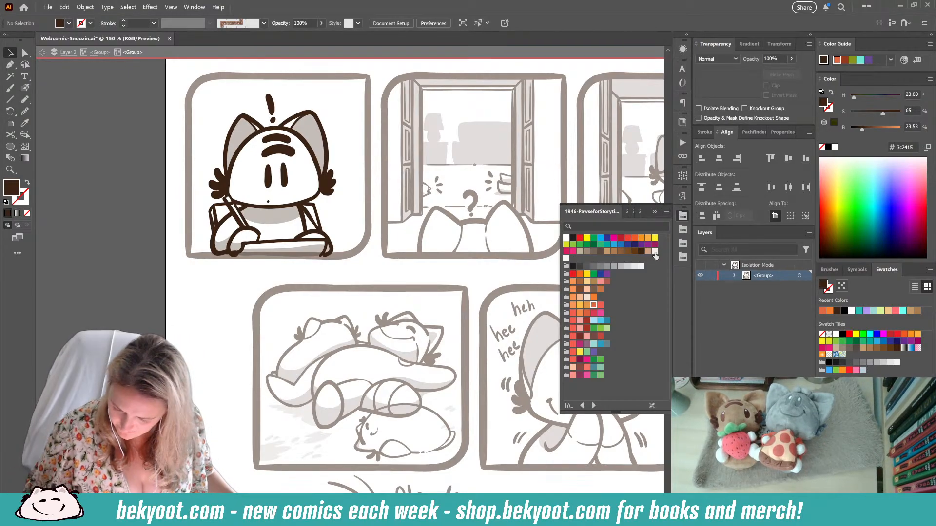
pyautogui.click(25, 89)
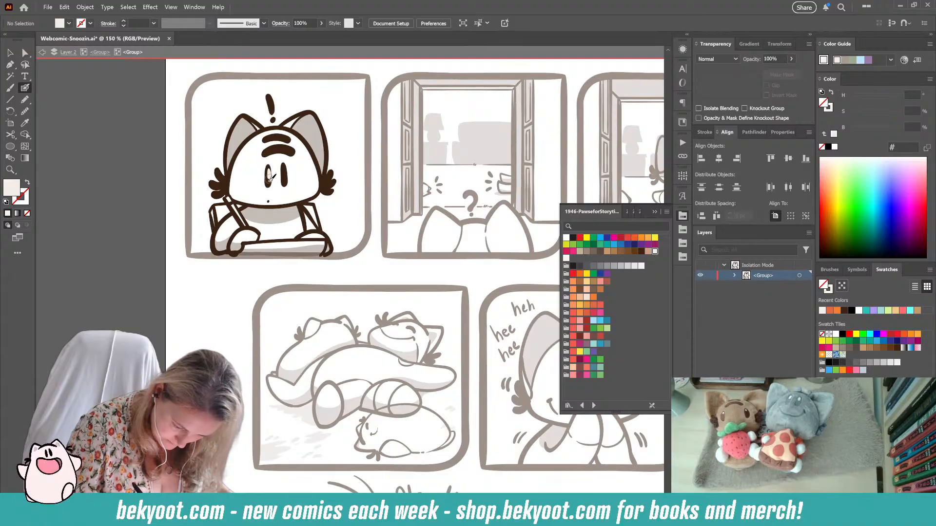
pyautogui.hotkey('shift', 'x')
pyautogui.hotkey('shift', 'x')
pyautogui.hotkey('shift', 'x')
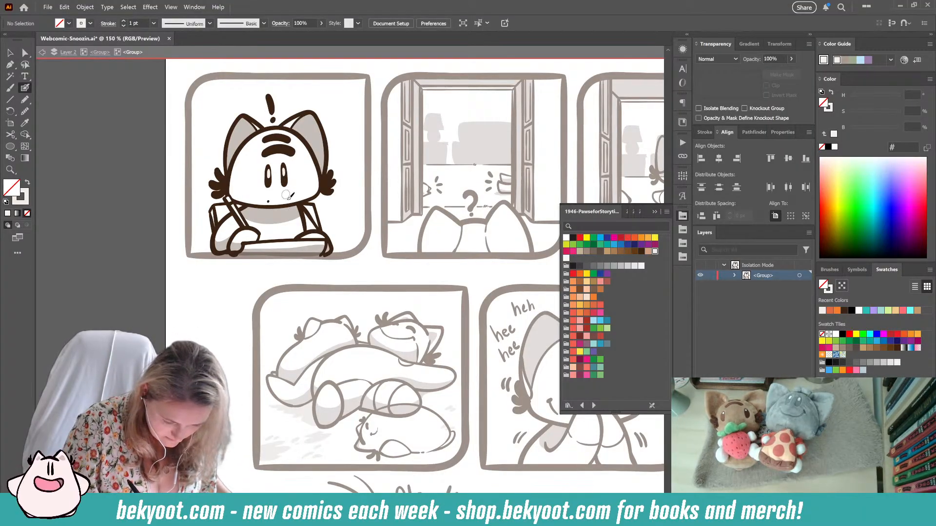
# - Fill both of the first-panel character's paws with cream #f5eee9 behind the linework using the Pencil tool
pyautogui.click(26, 100)
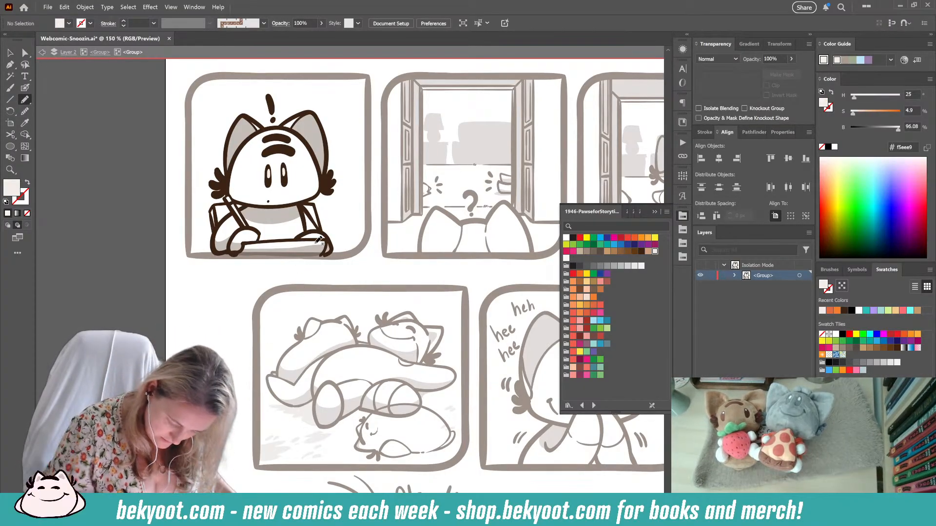
pyautogui.moveTo(303, 237)
pyautogui.mouseDown()
pyautogui.moveTo(319, 230)
pyautogui.moveTo(334, 237)
pyautogui.moveTo(327, 256)
pyautogui.moveTo(330, 240)
pyautogui.mouseUp()
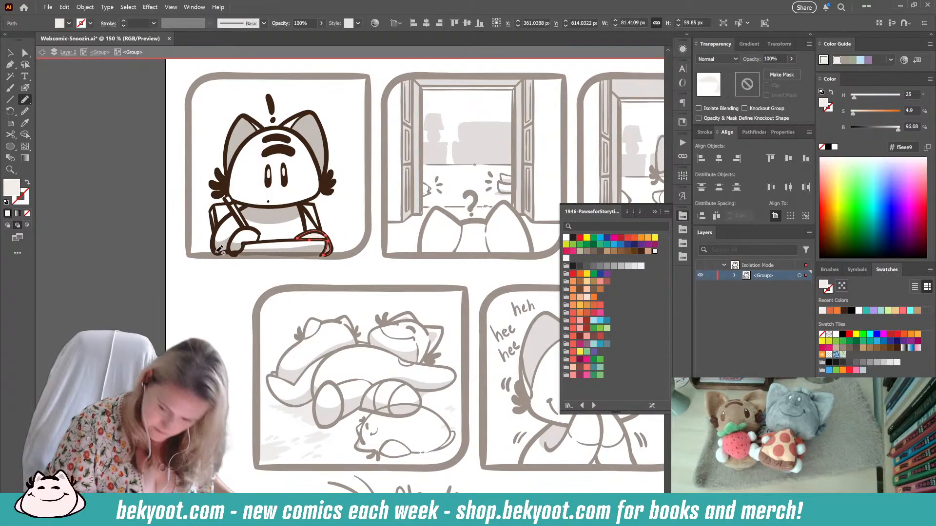
pyautogui.moveTo(263, 233)
pyautogui.mouseDown()
pyautogui.moveTo(232, 240)
pyautogui.moveTo(231, 254)
pyautogui.moveTo(256, 240)
pyautogui.mouseUp()
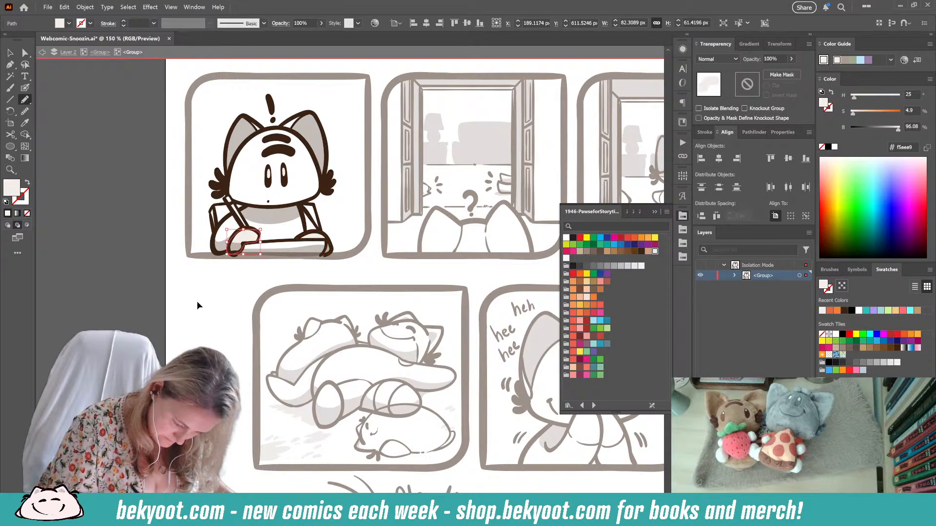
pyautogui.keyDown('ctrl'); pyautogui.click(199, 304); pyautogui.keyUp('ctrl')
# - Pencil a light grey #d1d3d4 fill behind the outline of the pad under the character's paws
pyautogui.click(628, 266)
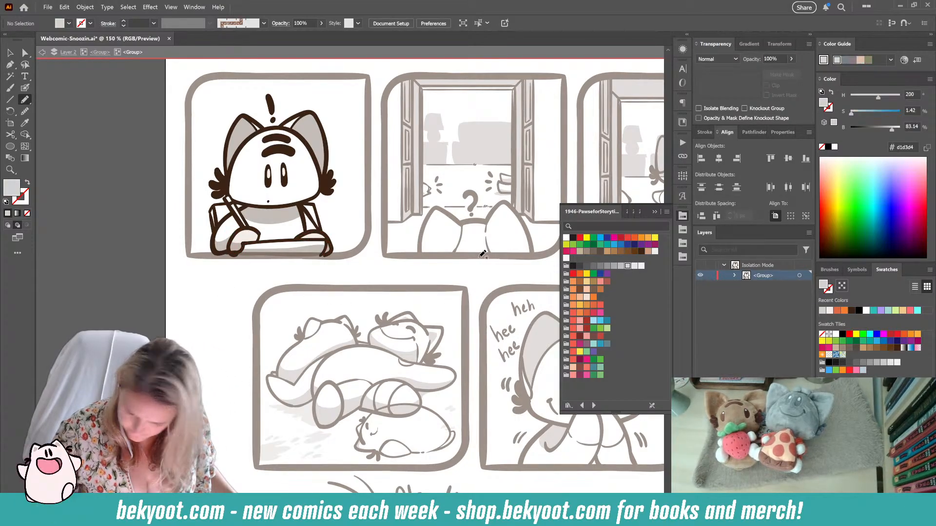
pyautogui.moveTo(325, 252)
pyautogui.mouseDown()
pyautogui.moveTo(328, 239)
pyautogui.moveTo(248, 240)
pyautogui.moveTo(240, 252)
pyautogui.moveTo(320, 254)
pyautogui.mouseUp()
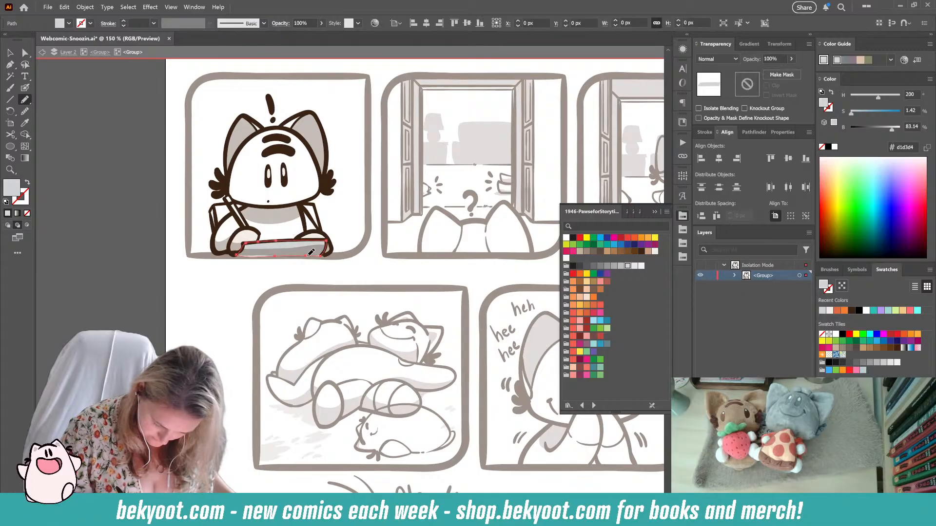
pyautogui.keyDown('ctrl'); pyautogui.click(210, 290); pyautogui.keyUp('ctrl')
# - Color the held pencil behind its outline, with yellow #fabe4d for the shaft and coral #f3776b for the tip
pyautogui.moveTo(263, 279); pyautogui.dragTo(251, 267)
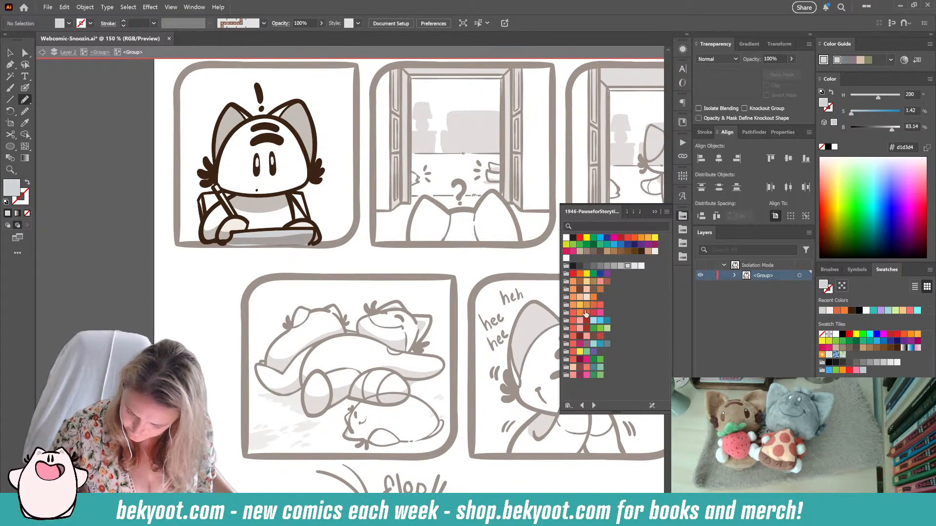
pyautogui.click(579, 305)
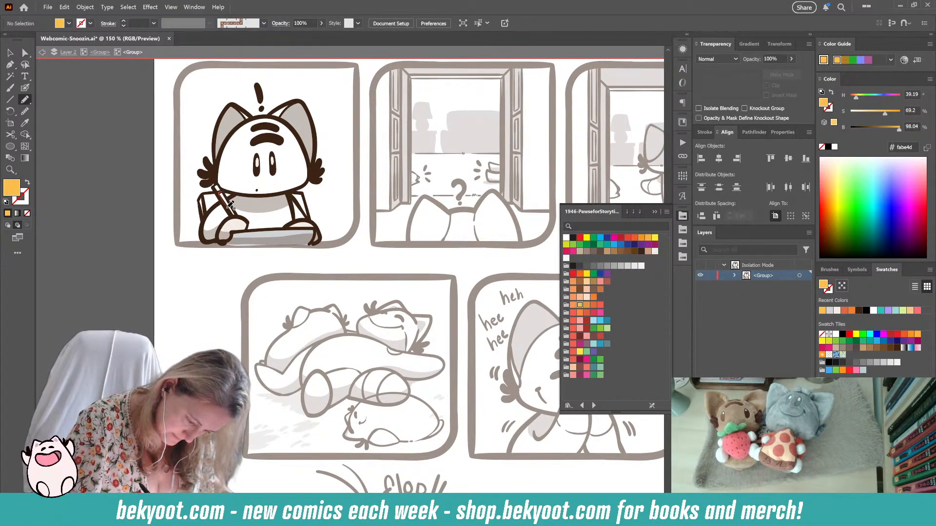
pyautogui.moveTo(231, 196); pyautogui.dragTo(218, 187)
pyautogui.keyDown('ctrl'); pyautogui.click(209, 287); pyautogui.keyUp('ctrl')
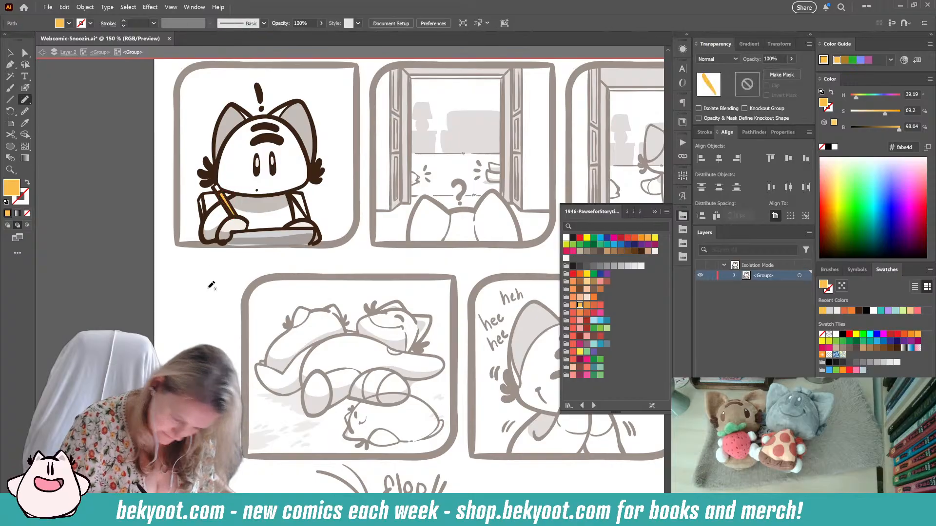
pyautogui.click(586, 367)
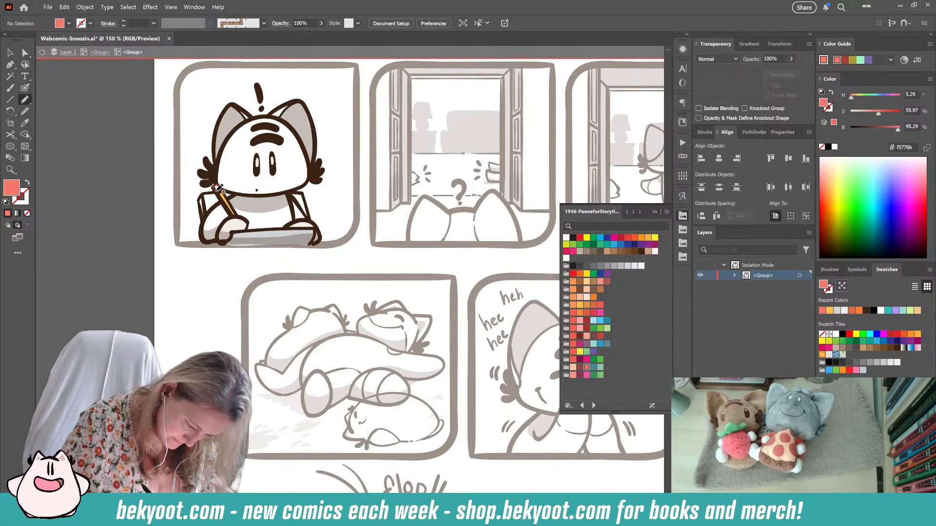
pyautogui.moveTo(216, 192); pyautogui.dragTo(217, 188)
pyautogui.keyDown('ctrl'); pyautogui.click(197, 272); pyautogui.keyUp('ctrl')
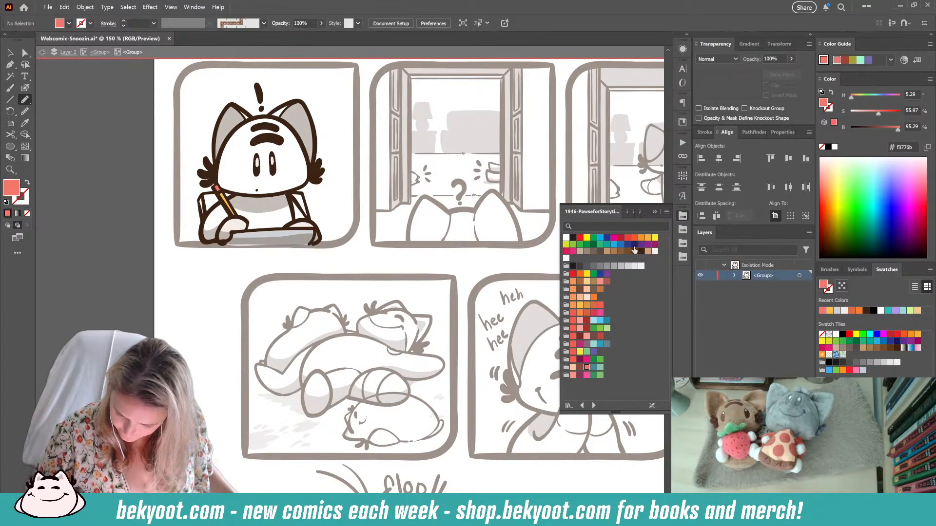
# - Fill the first-panel character's head, ears and body with light brown #cf9f80 by tracing its silhouette behind the linework
pyautogui.click(648, 251)
pyautogui.moveTo(268, 116)
pyautogui.mouseDown()
pyautogui.moveTo(292, 99)
pyautogui.moveTo(315, 127)
pyautogui.moveTo(315, 164)
pyautogui.moveTo(309, 183)
pyautogui.moveTo(291, 190)
pyautogui.moveTo(291, 225)
pyautogui.moveTo(244, 226)
pyautogui.moveTo(220, 239)
pyautogui.moveTo(204, 228)
pyautogui.mouseUp()
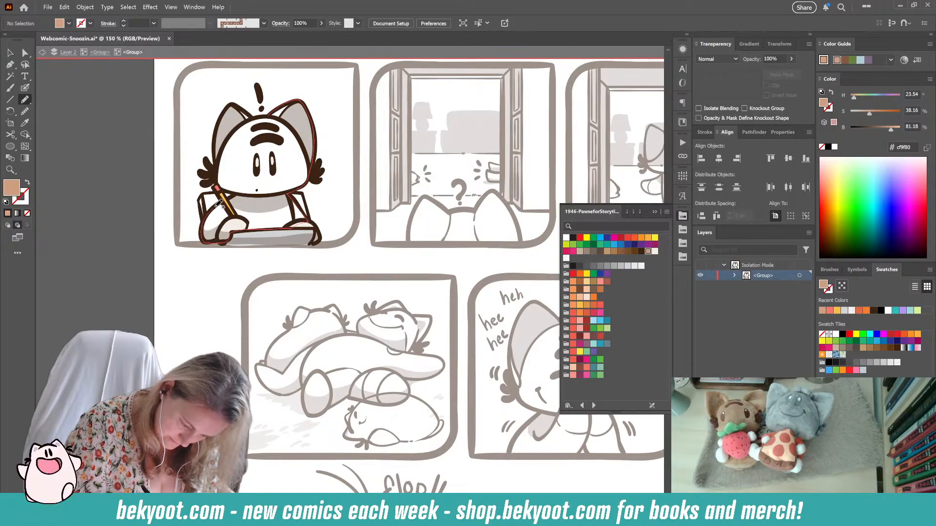
pyautogui.moveTo(220, 158)
pyautogui.mouseDown()
pyautogui.moveTo(231, 105)
pyautogui.moveTo(262, 111)
pyautogui.mouseUp()
pyautogui.hscroll(-2, 409, 277)
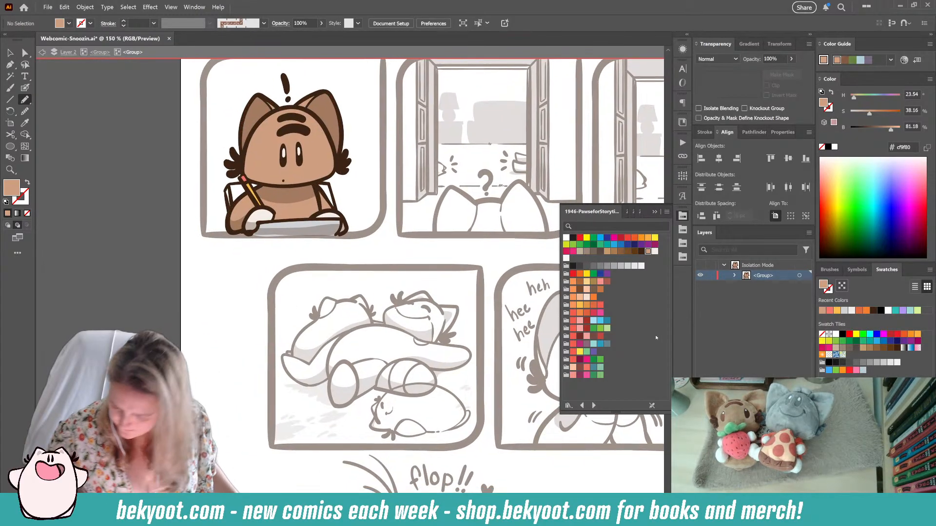
# - Pencil a blue-grey #66838c fill for the chair back behind the first-panel character
pyautogui.click(607, 344)
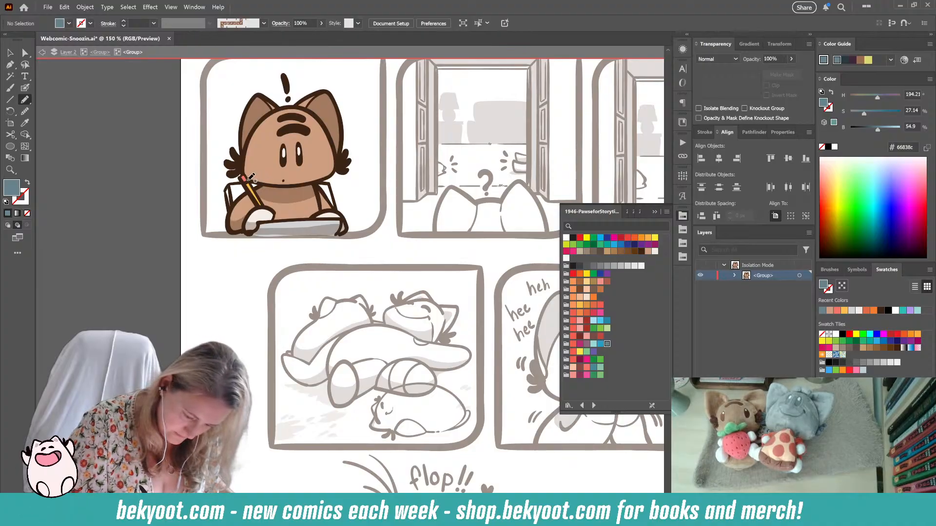
pyautogui.moveTo(249, 181)
pyautogui.mouseDown()
pyautogui.moveTo(228, 186)
pyautogui.moveTo(232, 215)
pyautogui.mouseUp()
pyautogui.hotkey('ctrl', 'z')
pyautogui.moveTo(338, 209)
pyautogui.mouseDown()
pyautogui.moveTo(329, 183)
pyautogui.moveTo(247, 180)
pyautogui.mouseUp()
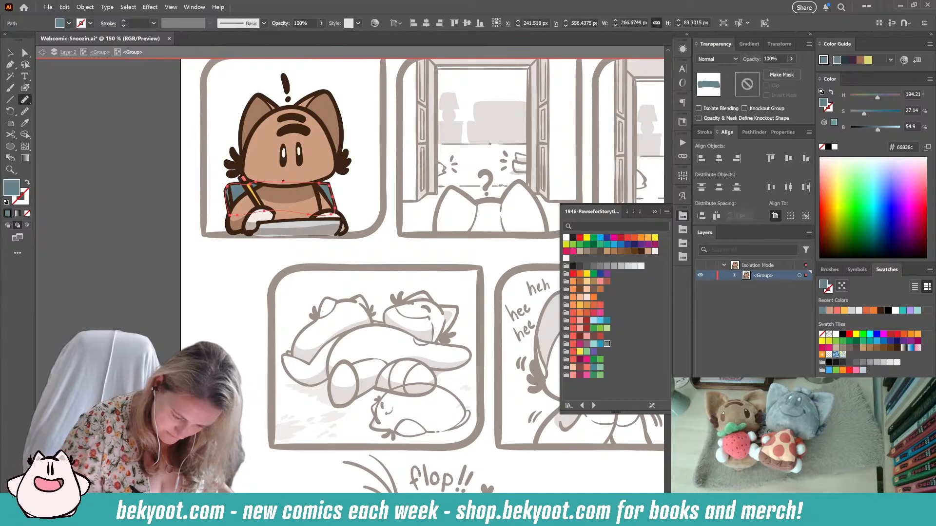
# - Enlarge the complete first-panel character artwork slightly so it fills more of its frame
pyautogui.press('a')
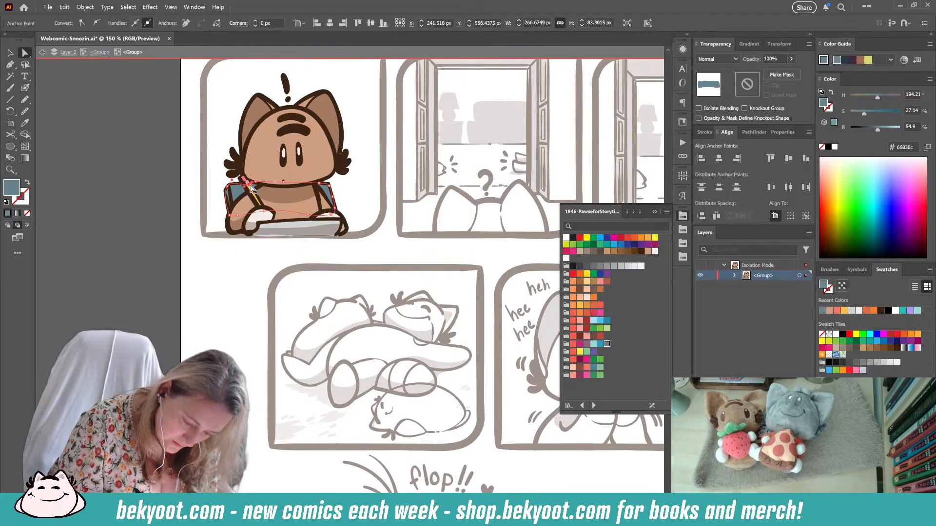
pyautogui.click(190, 259)
pyautogui.moveTo(213, 312); pyautogui.dragTo(173, 312)
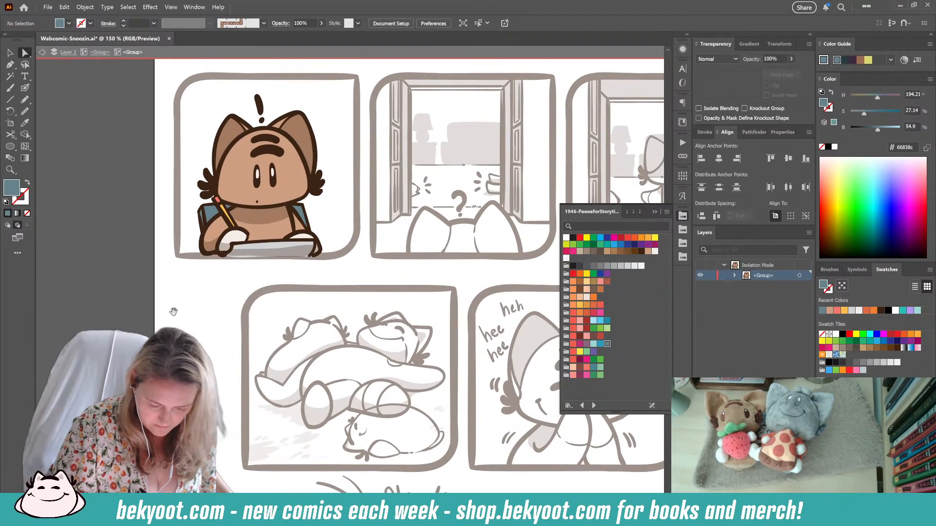
pyautogui.click(25, 99)
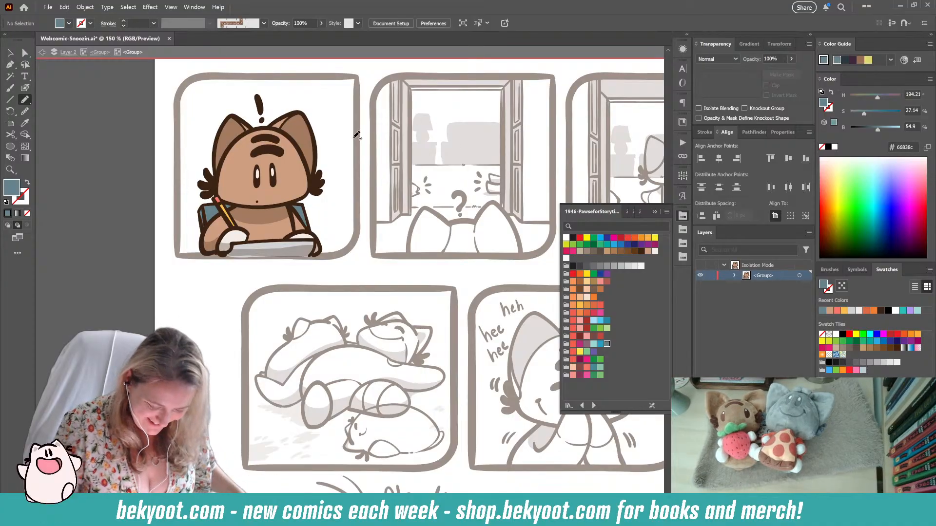
pyautogui.moveTo(184, 92); pyautogui.dragTo(359, 231)
pyautogui.moveTo(325, 94); pyautogui.dragTo(333, 87)
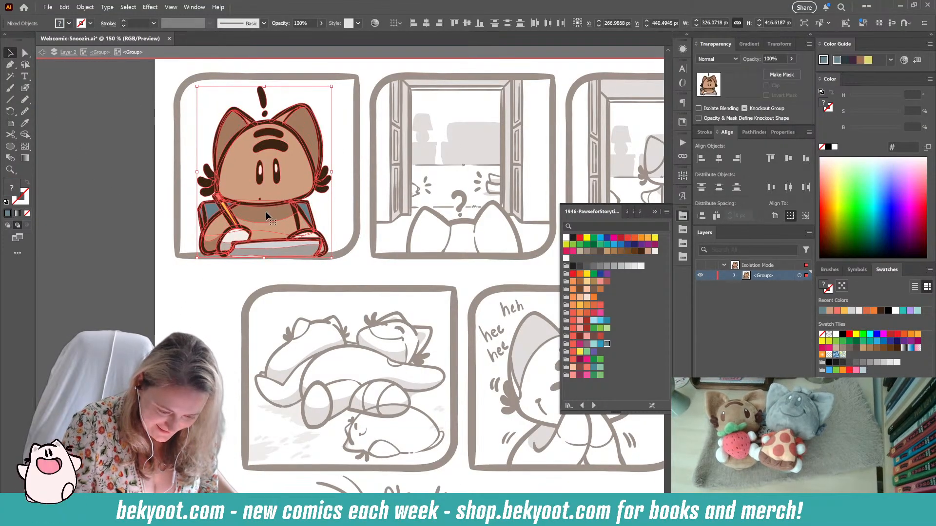
pyautogui.click(373, 190)
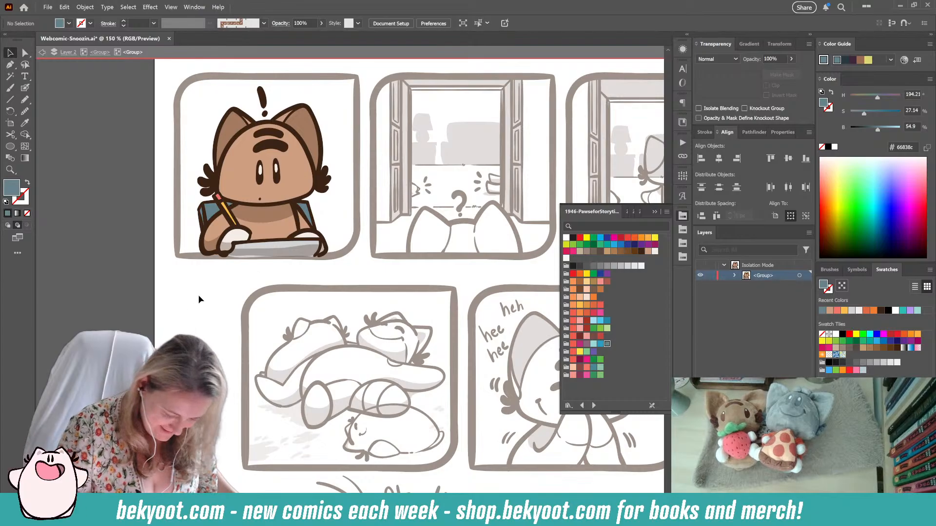
# - Adjust the light brown body fill's anchor point beside the first-panel character's pencil-holding paw
pyautogui.click(270, 239)
pyautogui.press('a')
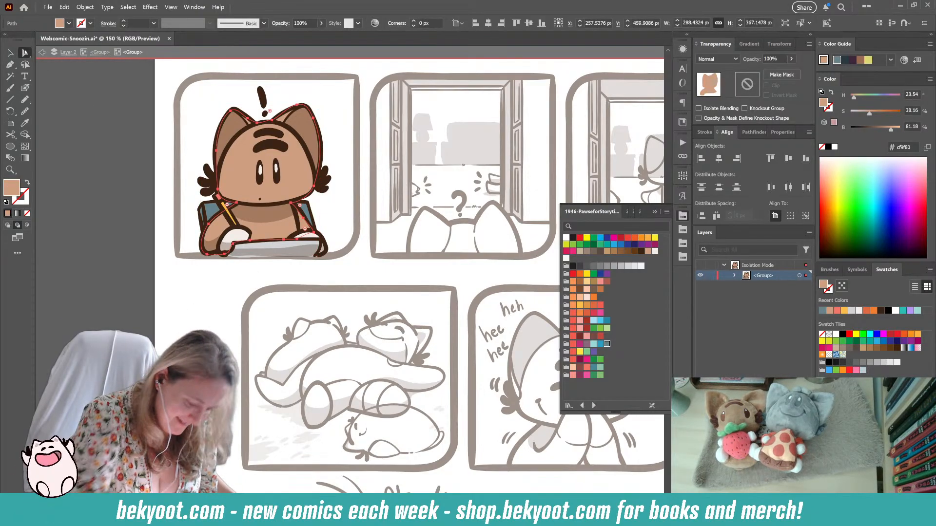
pyautogui.click(224, 255)
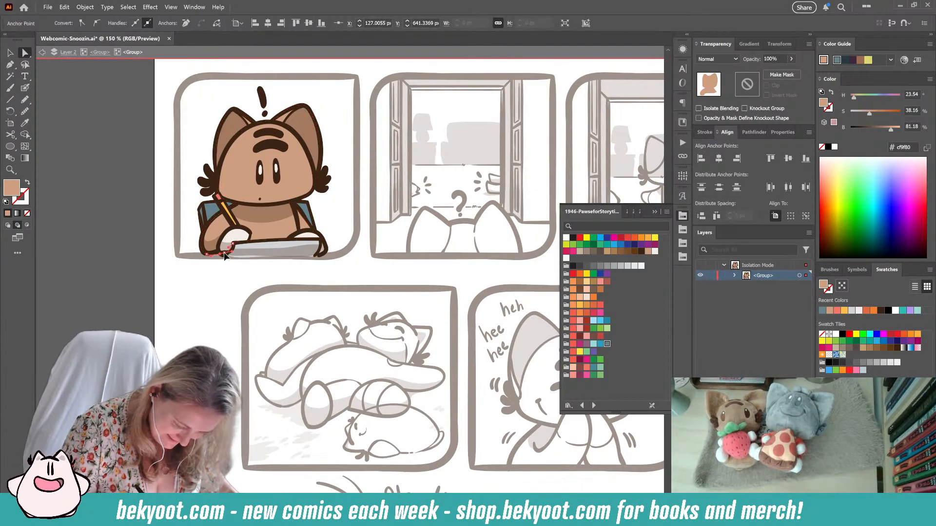
pyautogui.click(212, 268)
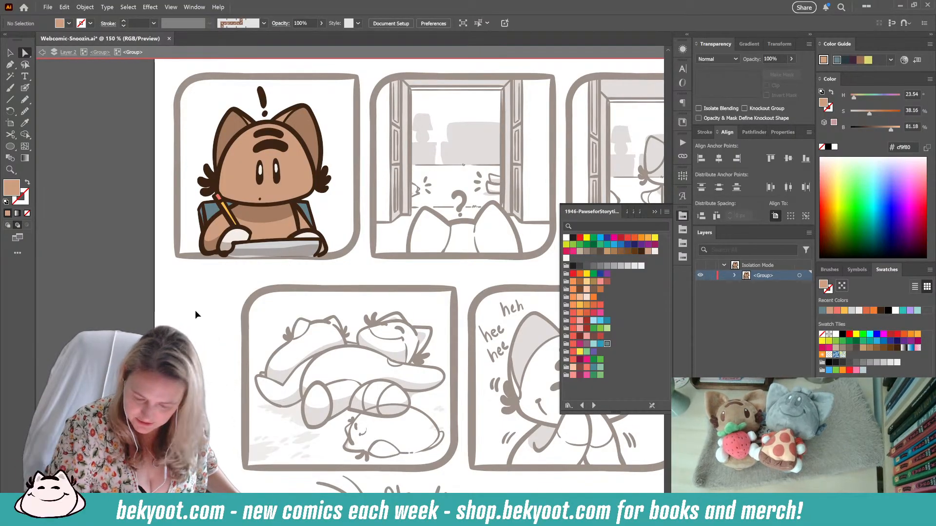
# - Pencil a pale teal #9dd8d4 background fill behind the first-panel character, following the panel's frame
pyautogui.moveTo(389, 278); pyautogui.dragTo(261, 268)
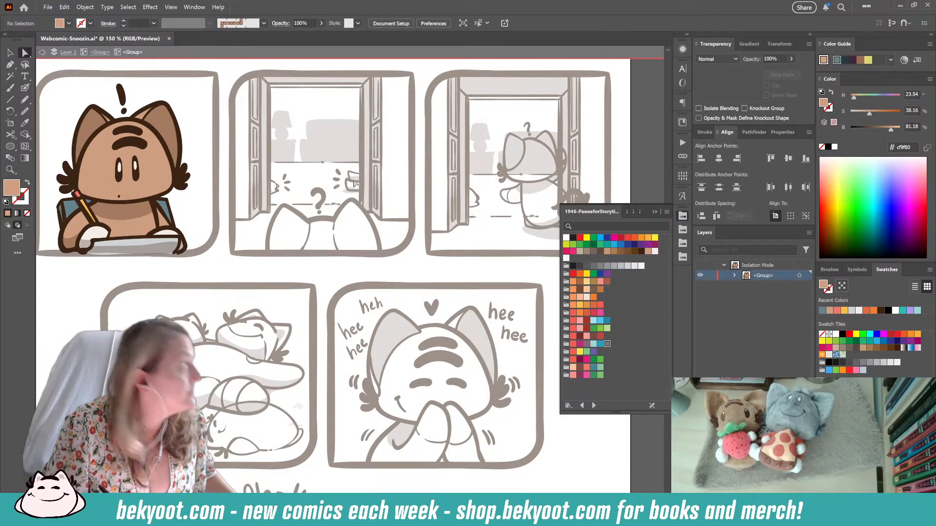
pyautogui.moveTo(144, 289); pyautogui.dragTo(244, 282)
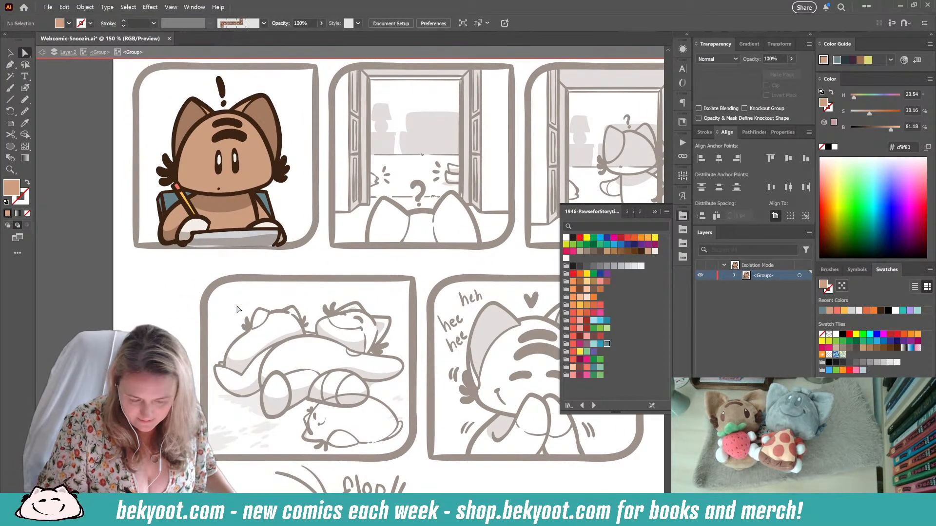
pyautogui.click(594, 343)
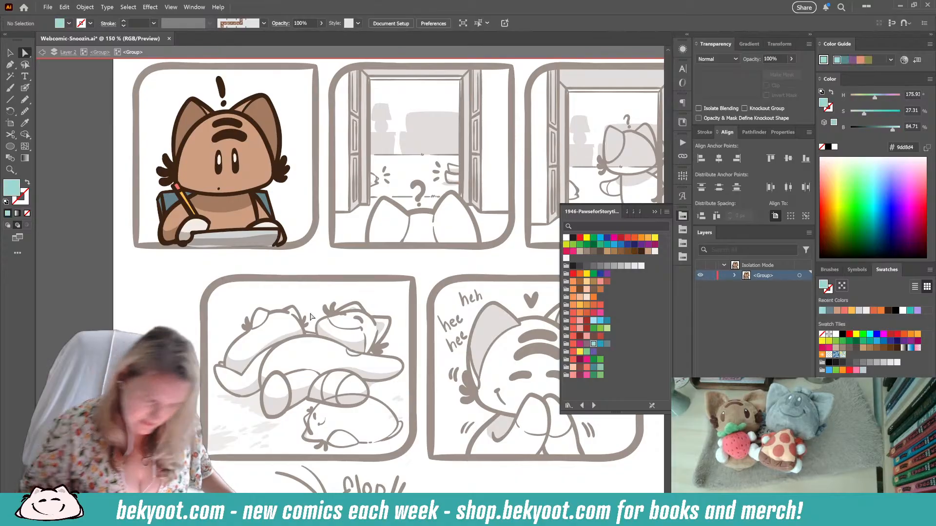
pyautogui.click(24, 99)
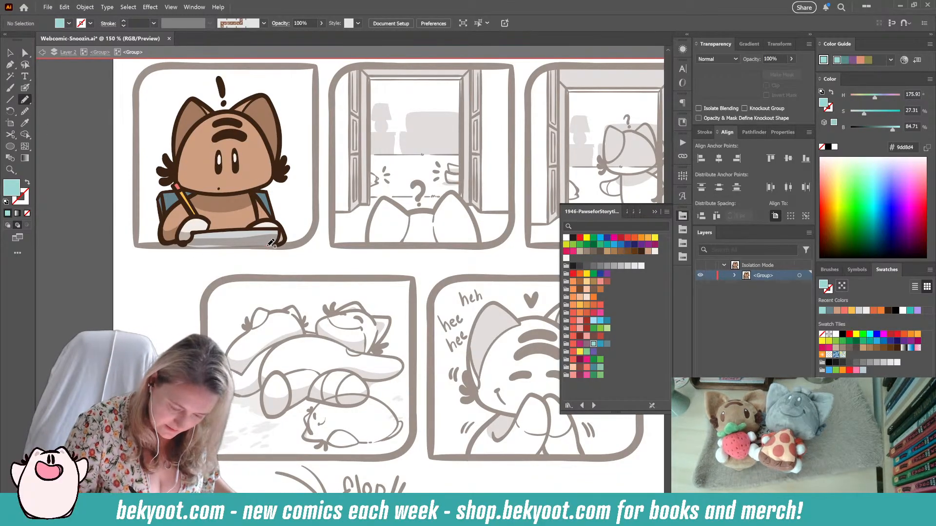
pyautogui.moveTo(318, 143); pyautogui.dragTo(318, 82)
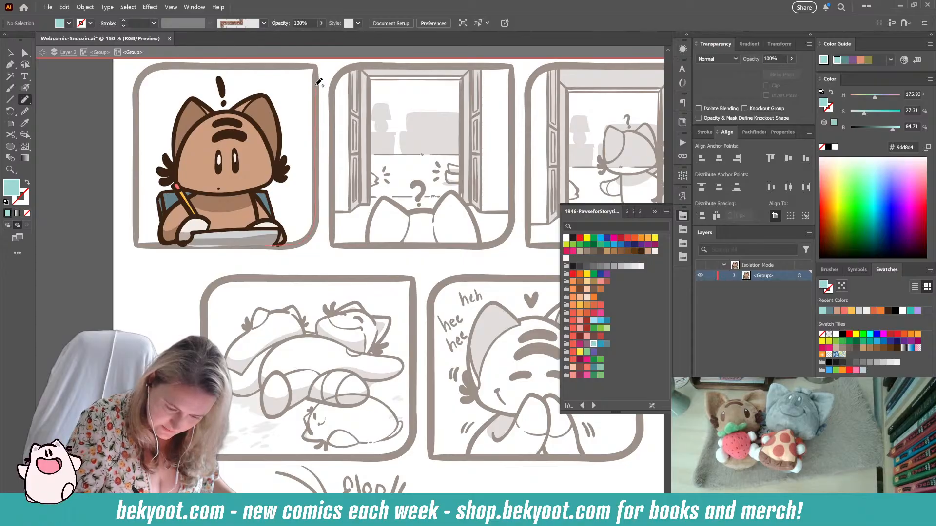
pyautogui.moveTo(212, 64); pyautogui.dragTo(153, 69)
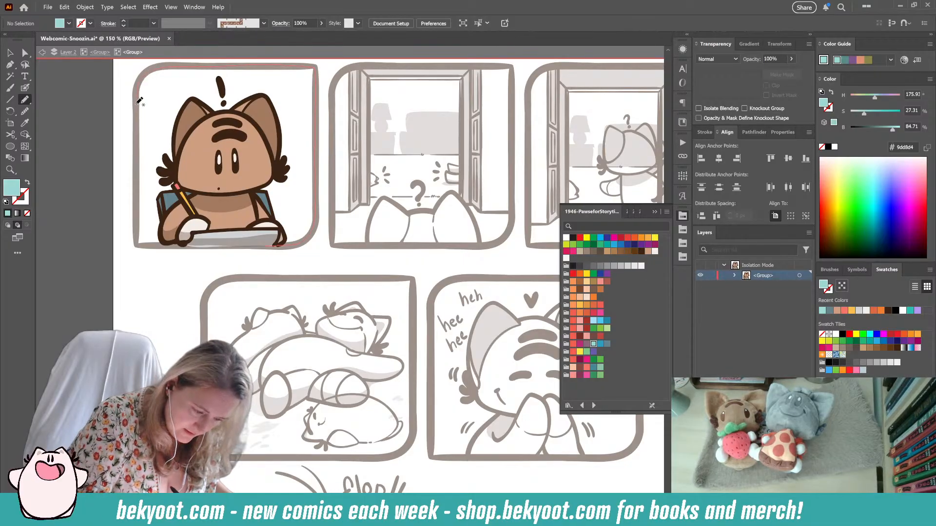
pyautogui.moveTo(140, 238); pyautogui.dragTo(264, 243)
pyautogui.press('a')
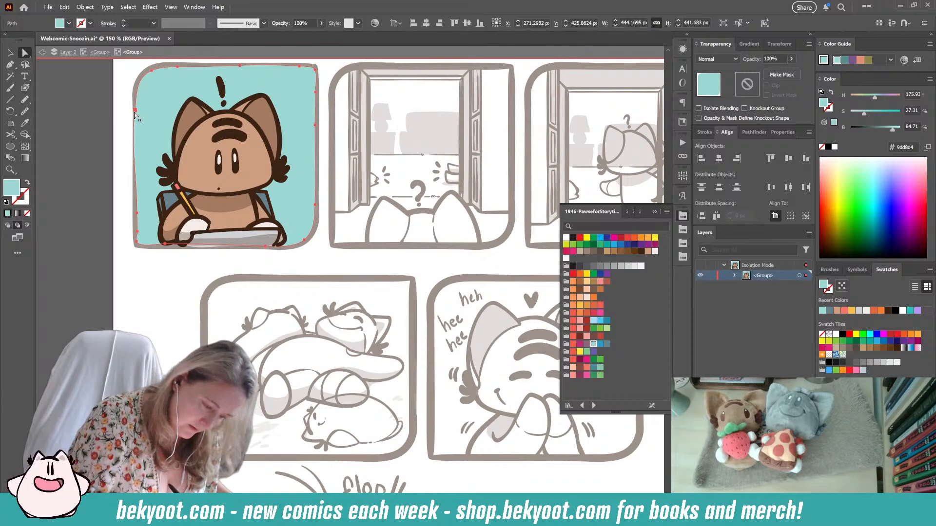
# - Move the teal background's anchor points along its left edge so they follow the panel frame
pyautogui.moveTo(135, 111); pyautogui.dragTo(138, 91)
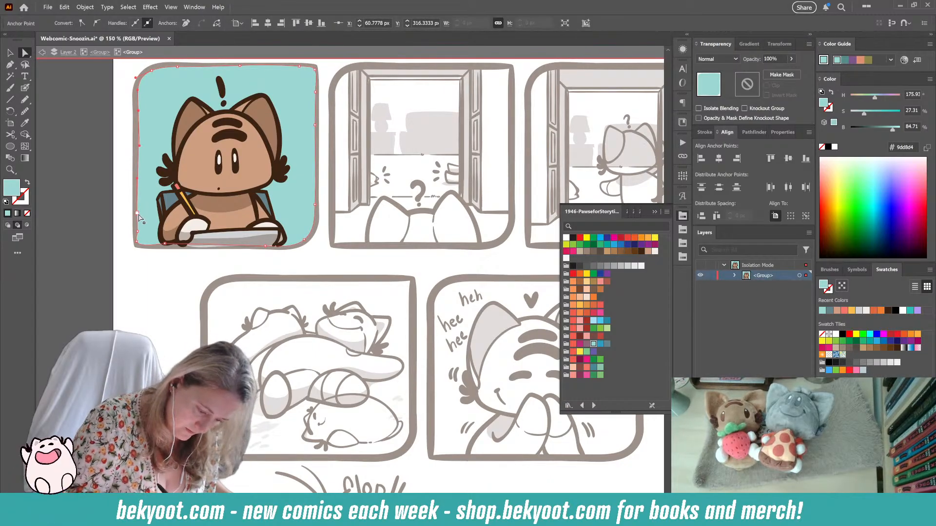
pyautogui.moveTo(137, 213); pyautogui.dragTo(139, 203)
pyautogui.moveTo(138, 111); pyautogui.dragTo(135, 117)
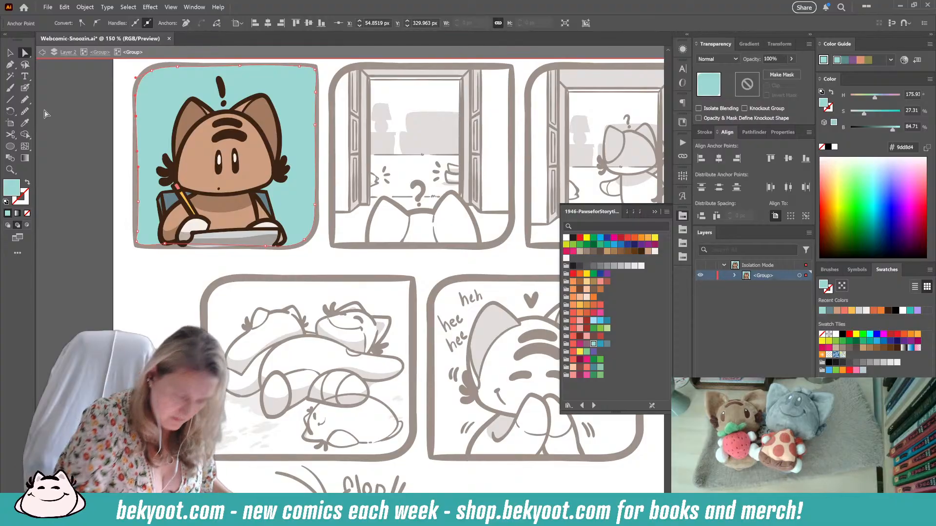
# - Dab small white Blob Brush dots in clusters around the character on the first panel's teal background
pyautogui.click(25, 88)
pyautogui.click(566, 238)
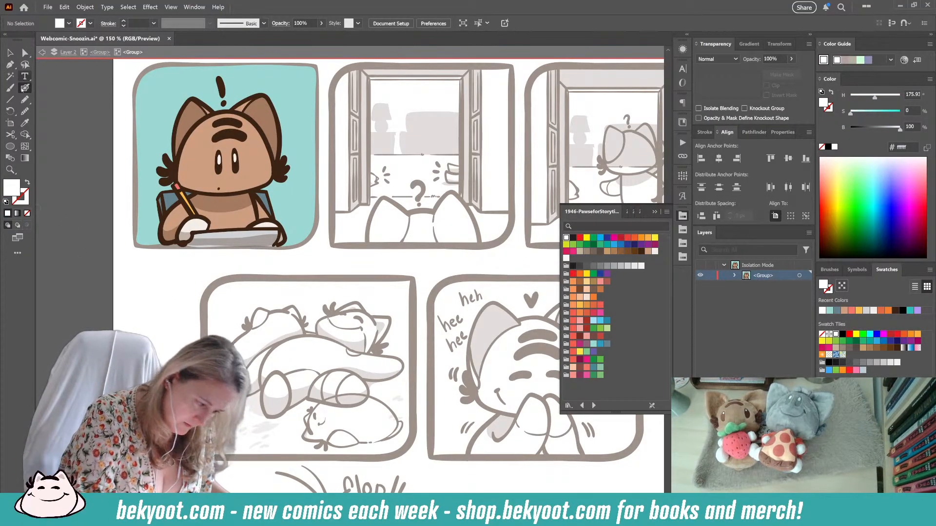
pyautogui.click(152, 136)
pyautogui.click(154, 131)
pyautogui.click(149, 128)
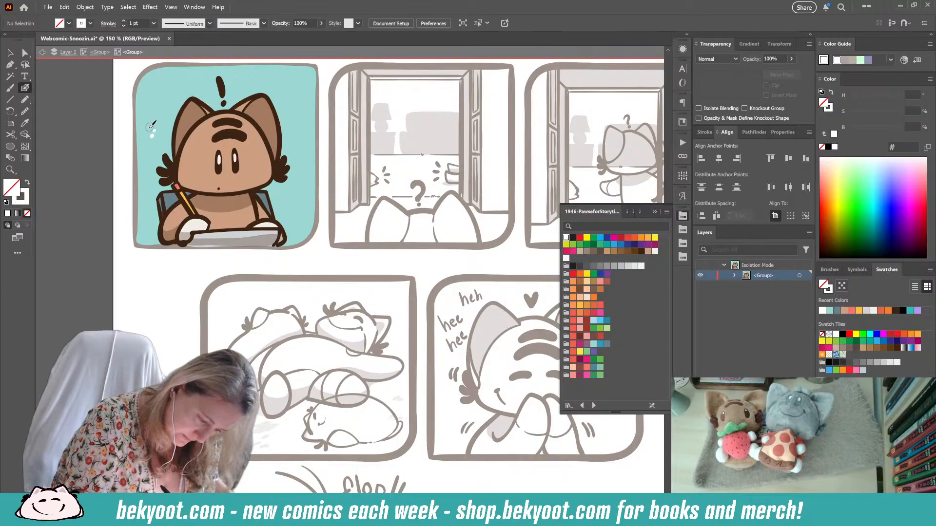
pyautogui.click(148, 209)
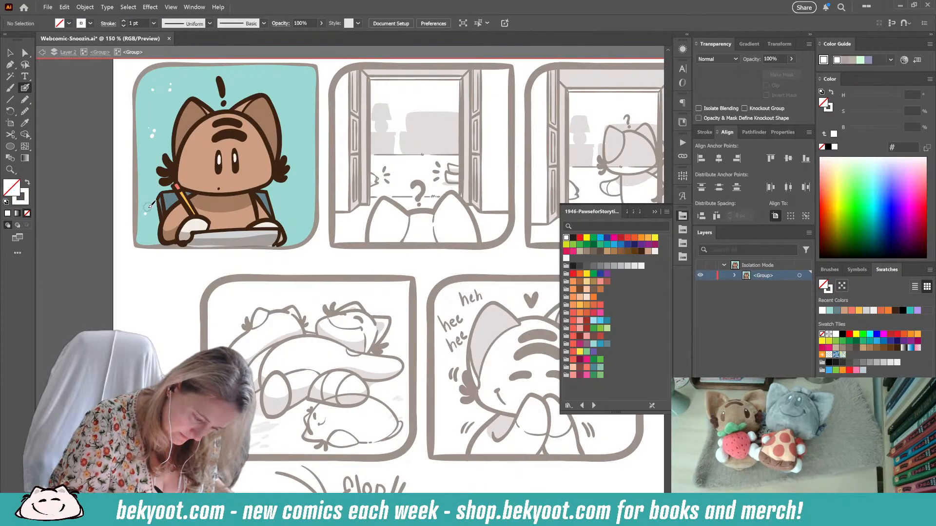
pyautogui.click(144, 214)
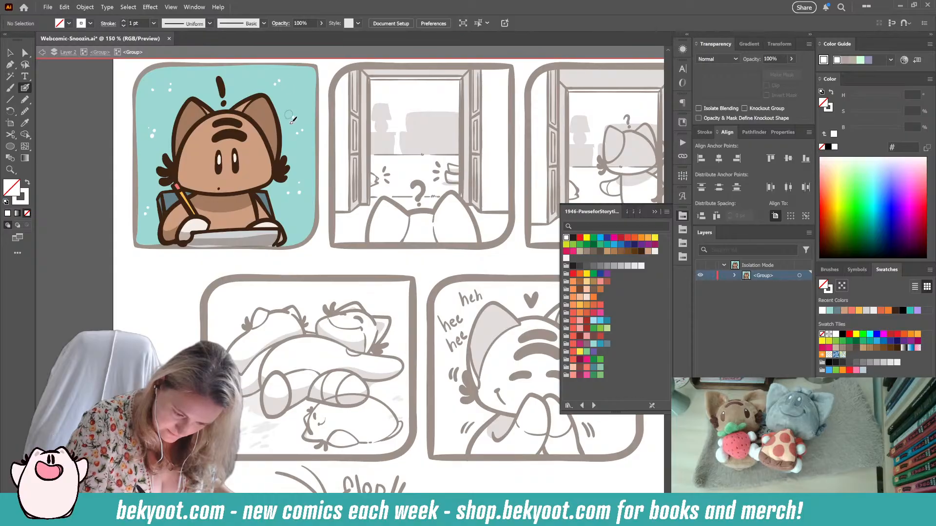
# - Leave the first panel's group and isolate the nested artwork group inside the second panel
pyautogui.click(9, 52)
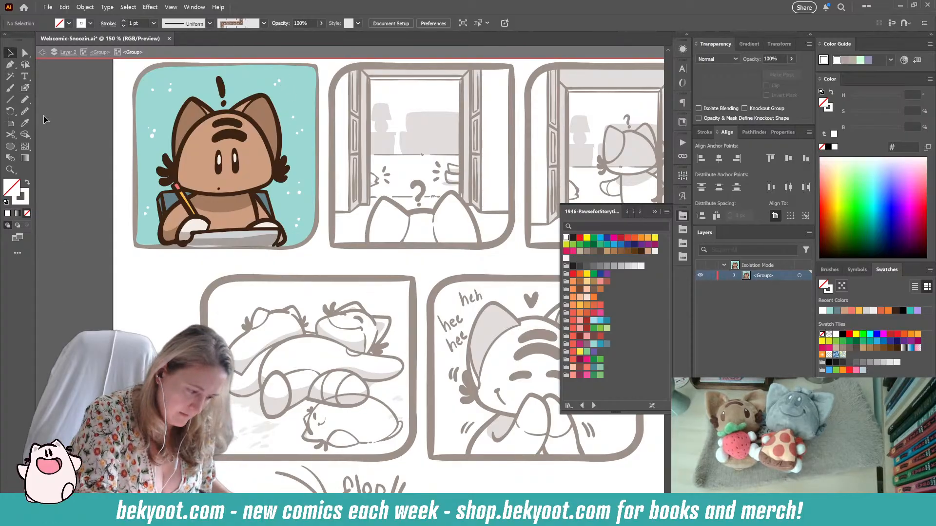
pyautogui.doubleClick(156, 271)
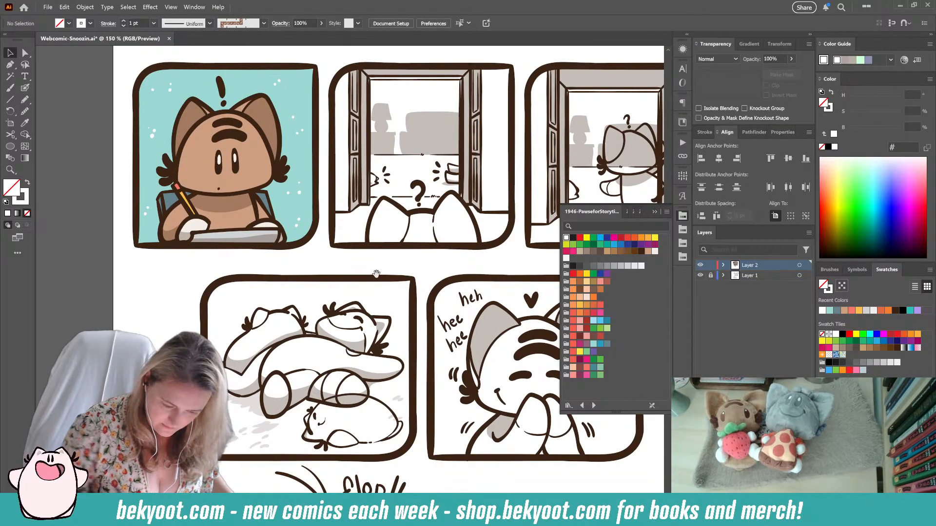
pyautogui.hscroll(3, 374, 180)
pyautogui.click(343, 216)
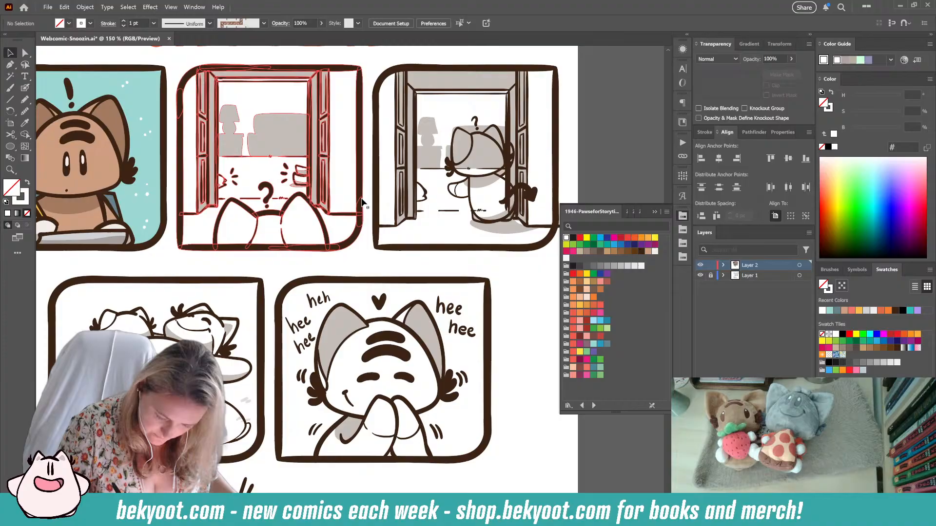
pyautogui.doubleClick(343, 217)
pyautogui.click(343, 217)
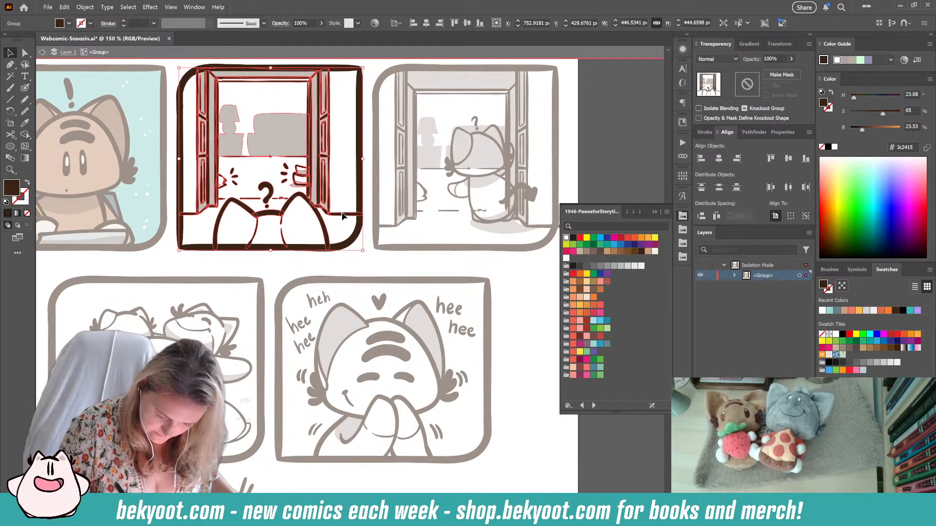
pyautogui.doubleClick(343, 217)
# - Pencil dark brown #3c2415 shading at 40% opacity over the second-panel character's head and ears
pyautogui.click(24, 99)
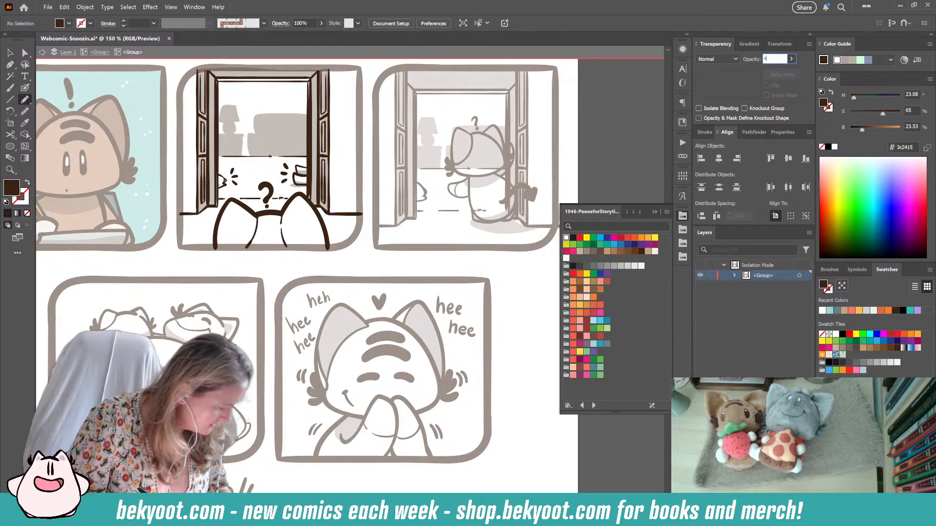
pyautogui.write('40')
pyautogui.press('Return')
pyautogui.moveTo(329, 246)
pyautogui.mouseDown()
pyautogui.moveTo(300, 193)
pyautogui.moveTo(277, 214)
pyautogui.moveTo(232, 198)
pyautogui.moveTo(214, 247)
pyautogui.moveTo(324, 247)
pyautogui.moveTo(299, 260)
pyautogui.mouseUp()
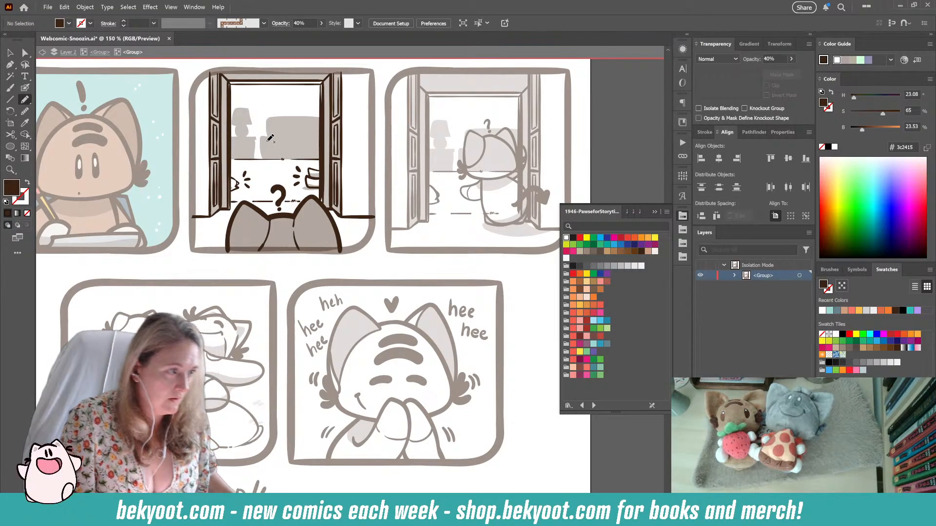
# - Pencil a light brown #cf9f80 fill at 100% opacity for the second-panel character's head and ears
pyautogui.moveTo(313, 267); pyautogui.dragTo(342, 264)
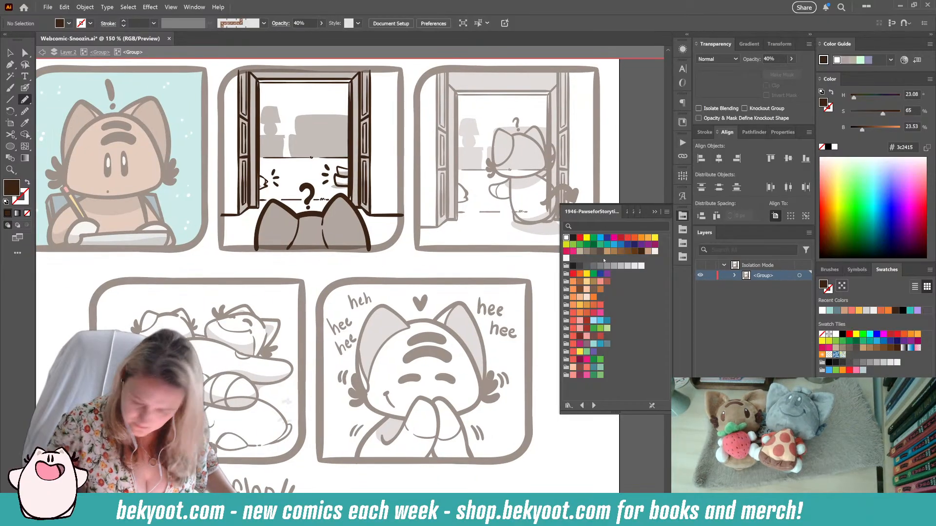
pyautogui.click(648, 251)
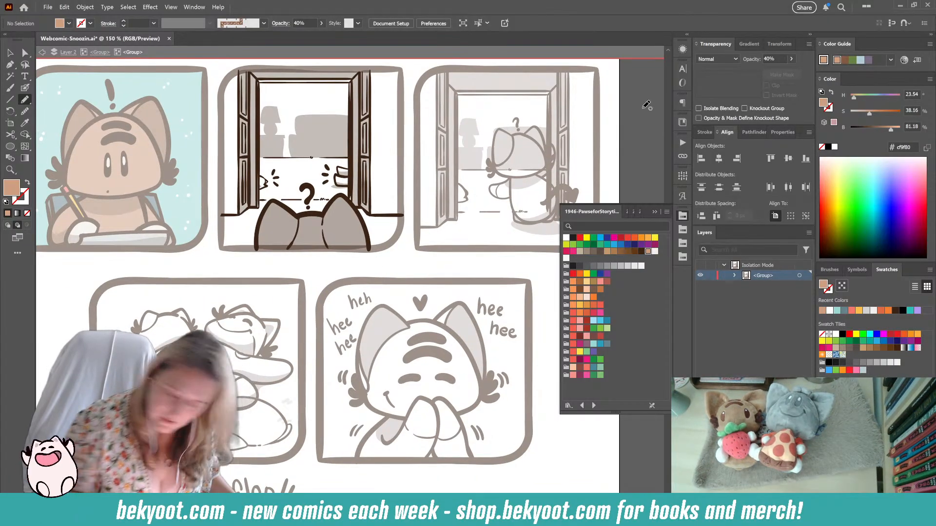
pyautogui.click(781, 58)
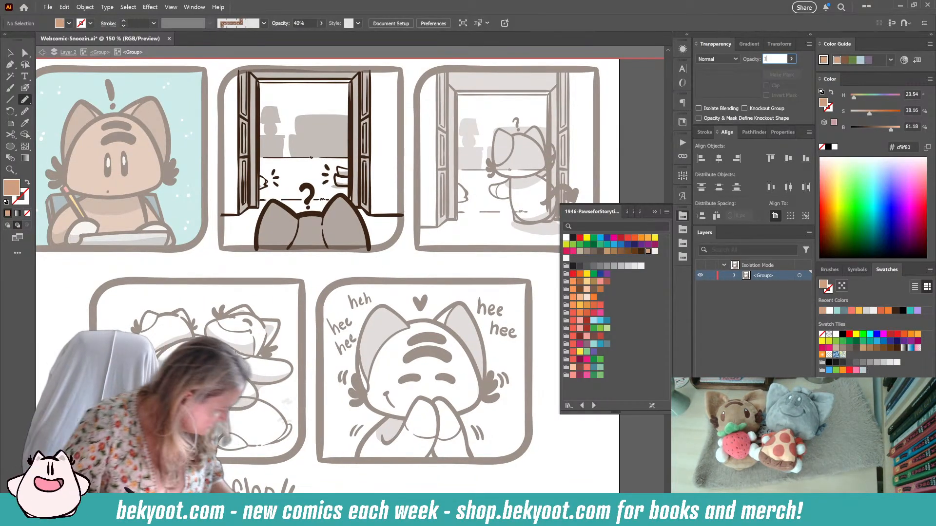
pyautogui.write('100')
pyautogui.press('Return')
pyautogui.moveTo(372, 250)
pyautogui.mouseDown()
pyautogui.moveTo(341, 195)
pyautogui.moveTo(323, 214)
pyautogui.moveTo(295, 217)
pyautogui.moveTo(274, 200)
pyautogui.moveTo(257, 235)
pyautogui.moveTo(258, 250)
pyautogui.moveTo(370, 249)
pyautogui.mouseUp()
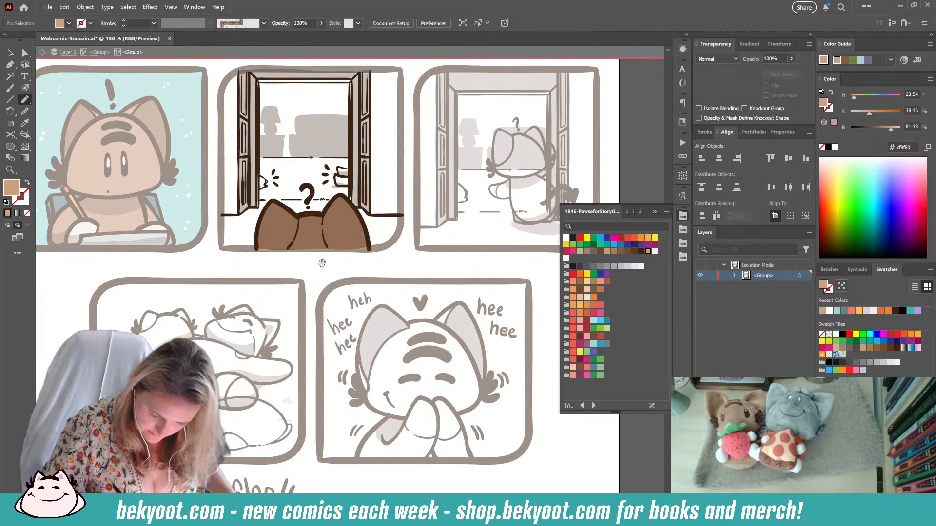
# - Pencil an off-white #f5eee9 fill on the small paw beside the right door in the second panel
pyautogui.moveTo(318, 263); pyautogui.dragTo(340, 286)
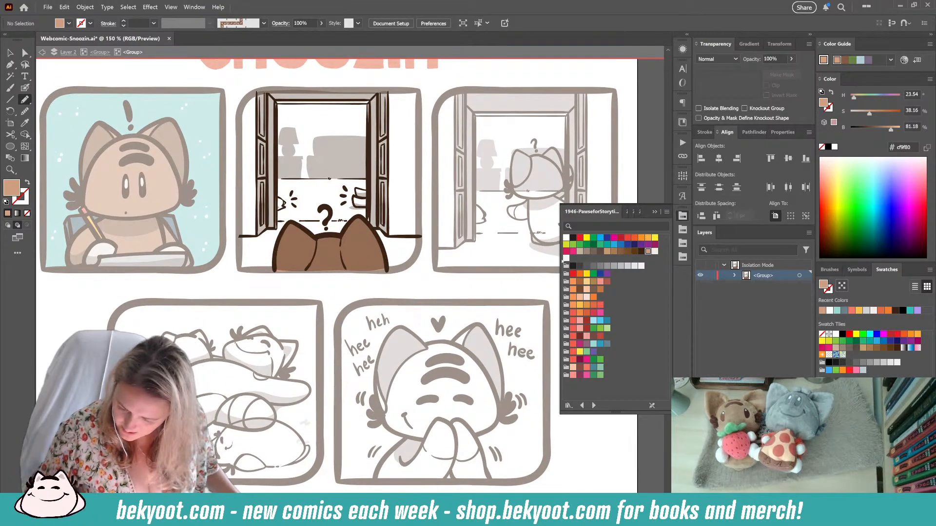
pyautogui.click(654, 251)
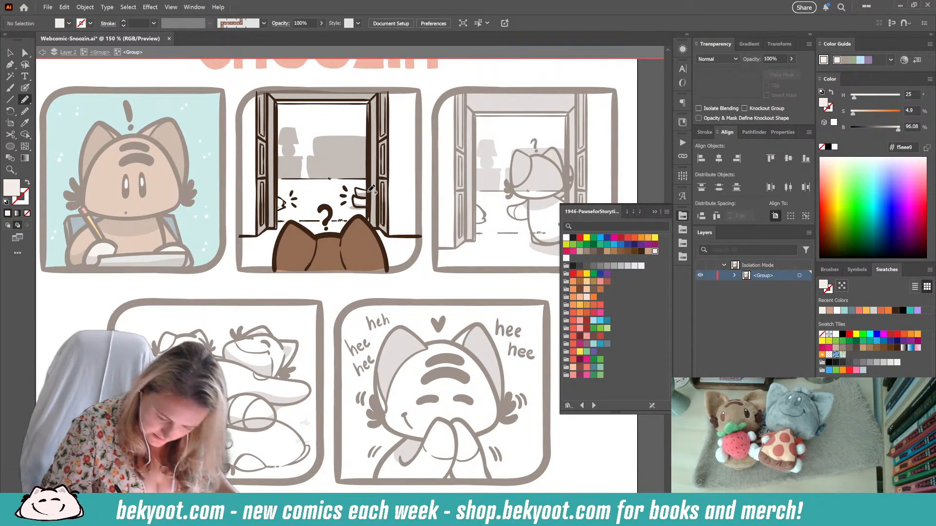
pyautogui.moveTo(368, 191)
pyautogui.mouseDown()
pyautogui.moveTo(356, 189)
pyautogui.moveTo(357, 198)
pyautogui.moveTo(368, 188)
pyautogui.mouseUp()
pyautogui.click(24, 52)
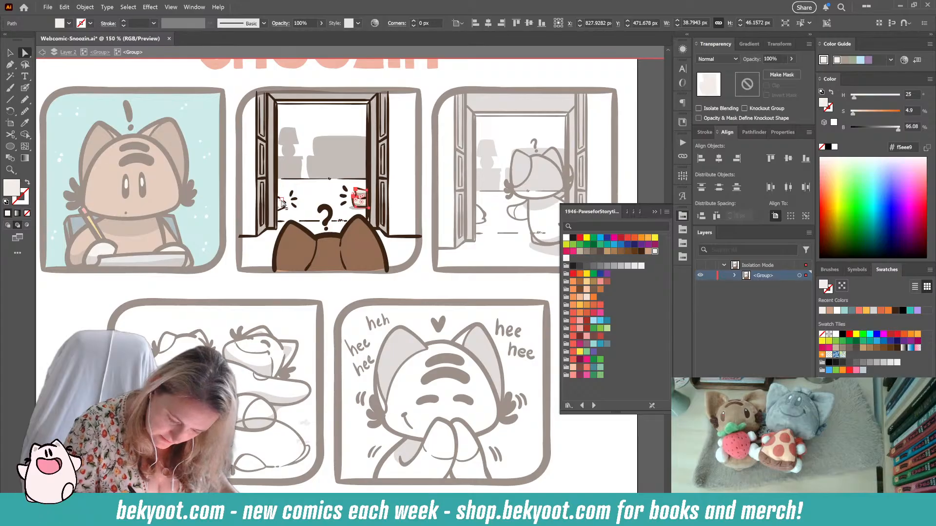
pyautogui.click(149, 284)
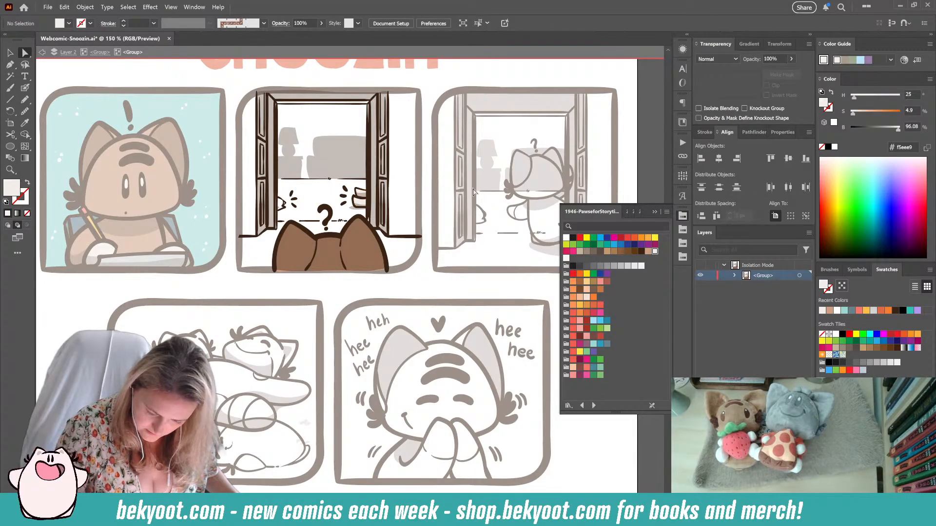
# - Pencil a near-white #f8f5f3 fill on the small paw beside the left door in the second panel
pyautogui.click(566, 257)
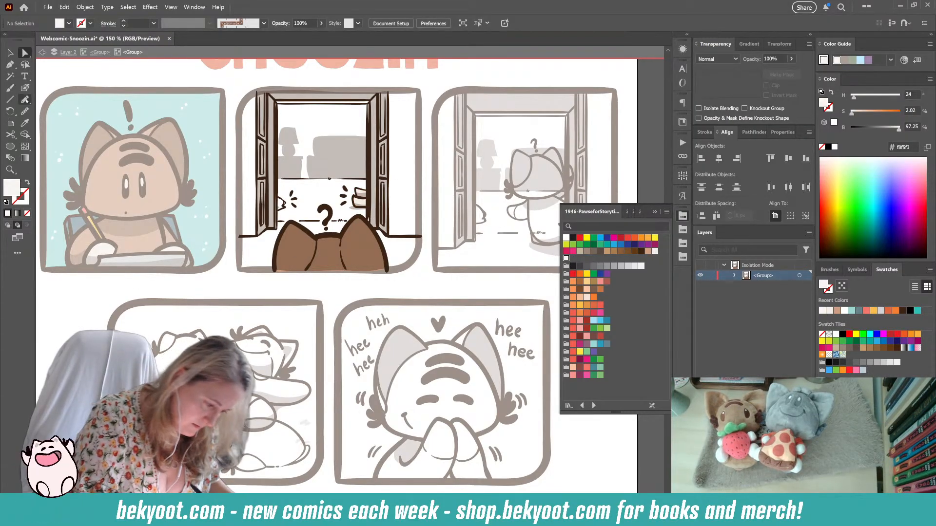
pyautogui.click(25, 99)
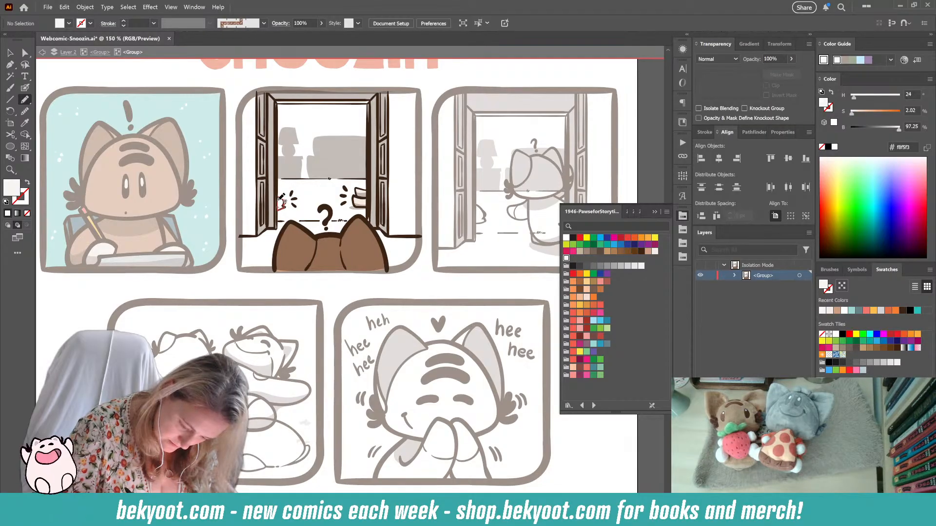
pyautogui.keyDown('ctrl'); pyautogui.click(236, 287); pyautogui.keyUp('ctrl')
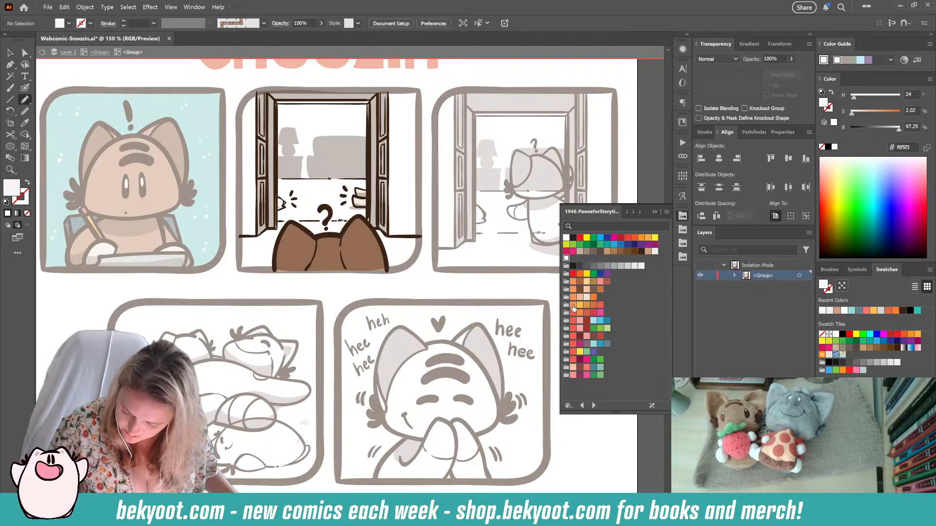
# - Draw an orange #f79558 floor rectangle about 219 by 102 px inside the second panel's doorway, reaching up to the back wall
pyautogui.click(575, 306)
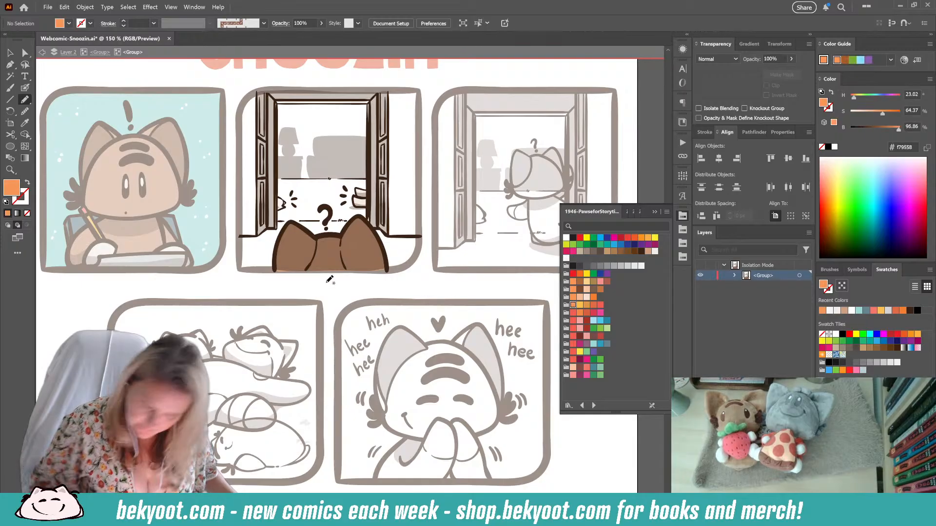
pyautogui.click(11, 147)
pyautogui.click(36, 182)
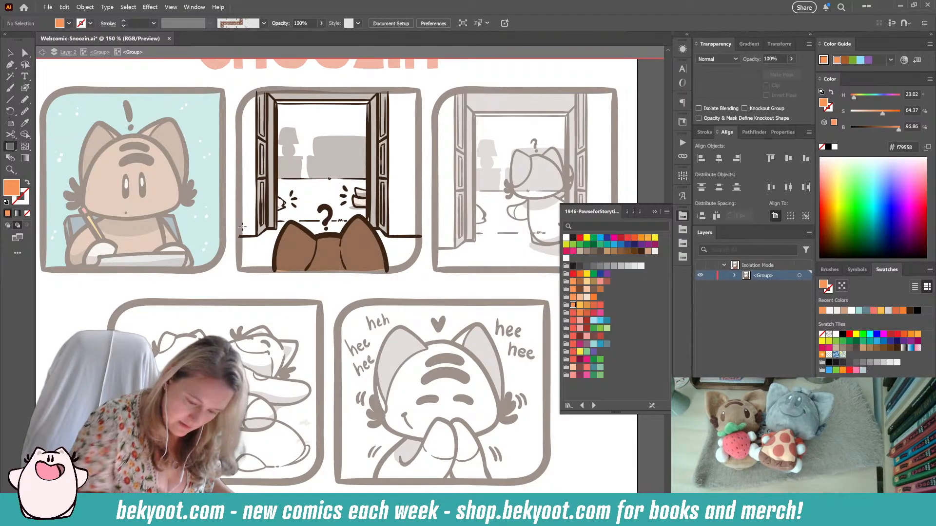
pyautogui.moveTo(278, 191)
pyautogui.mouseDown()
pyautogui.moveTo(331, 222)
pyautogui.moveTo(367, 222)
pyautogui.mouseUp()
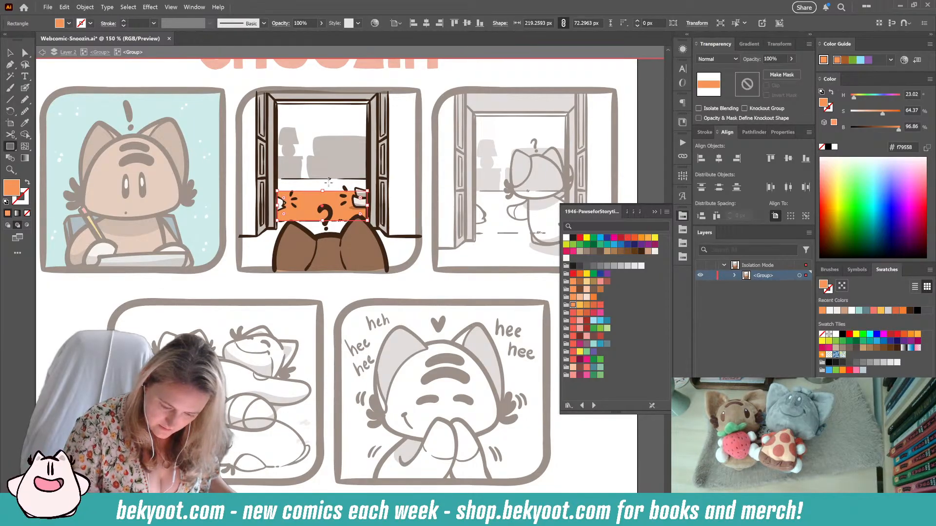
pyautogui.moveTo(323, 191); pyautogui.dragTo(325, 179)
pyautogui.keyDown('ctrl'); pyautogui.click(218, 283); pyautogui.keyUp('ctrl')
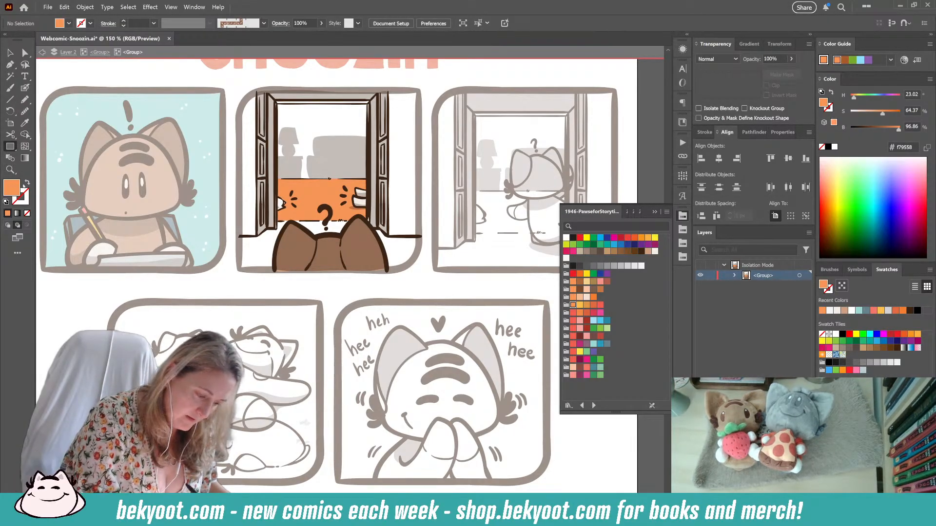
# - Pencil a yellow-orange #fabe4d rug shape about 224 by 59 px across the doorway floor in the second panel
pyautogui.click(25, 99)
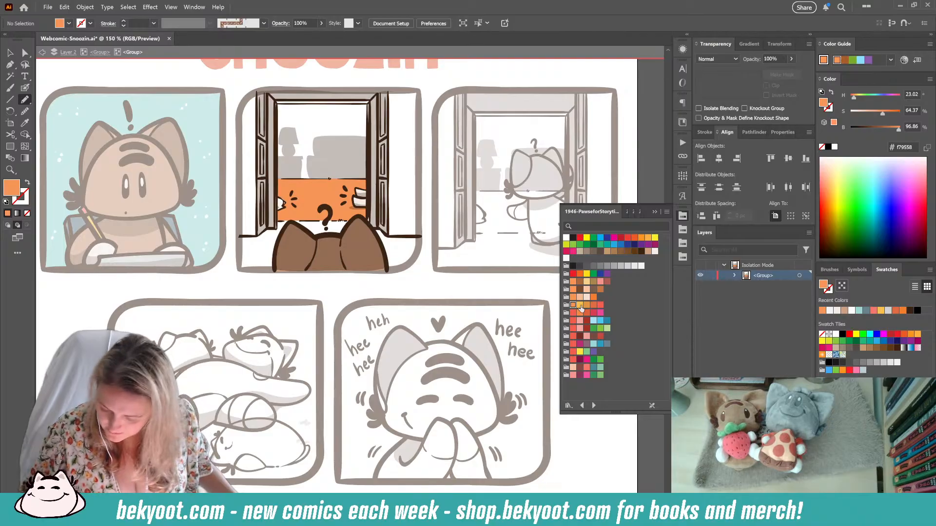
pyautogui.click(580, 306)
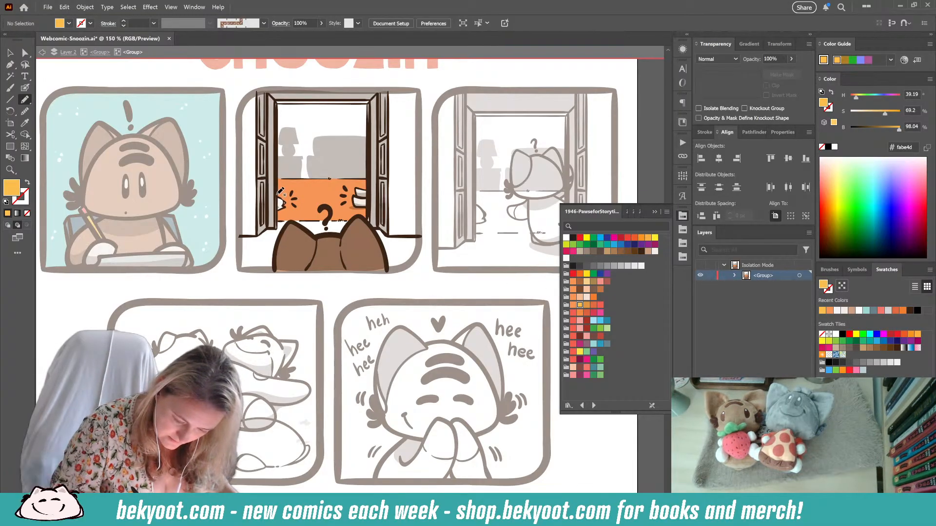
pyautogui.moveTo(314, 191); pyautogui.dragTo(371, 199)
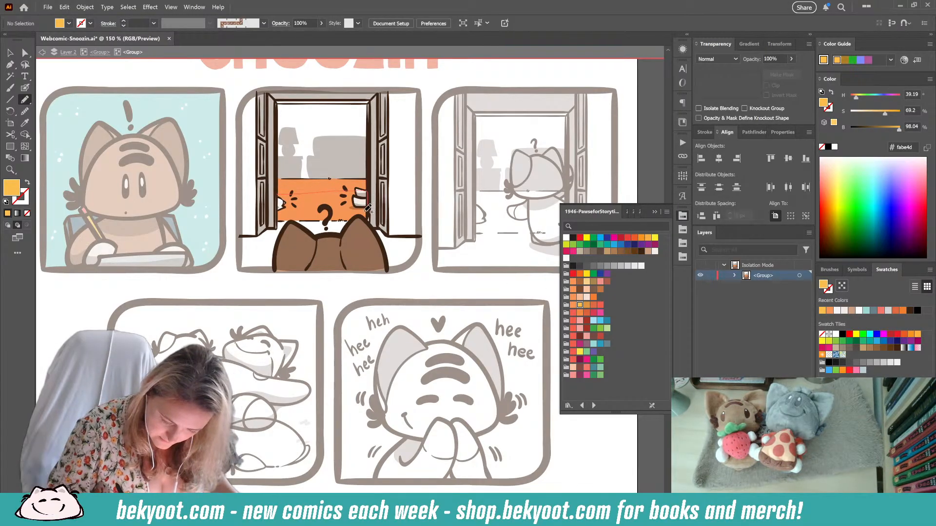
pyautogui.moveTo(282, 204); pyautogui.dragTo(280, 203)
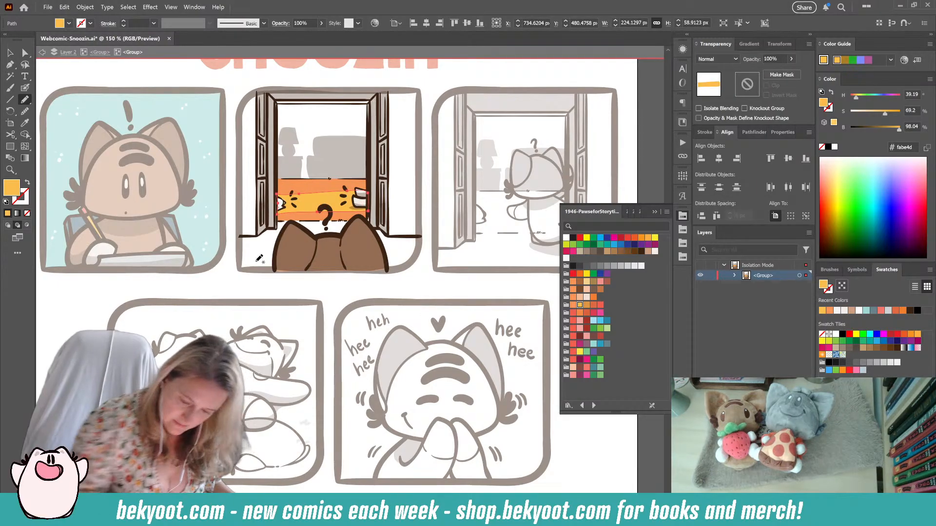
# - Recolor the doorway floor rectangle in the second panel to a muted mauve #9c828b by adjusting its hue, saturation and brightness
pyautogui.keyDown('ctrl'); pyautogui.click(343, 220); pyautogui.keyUp('ctrl')
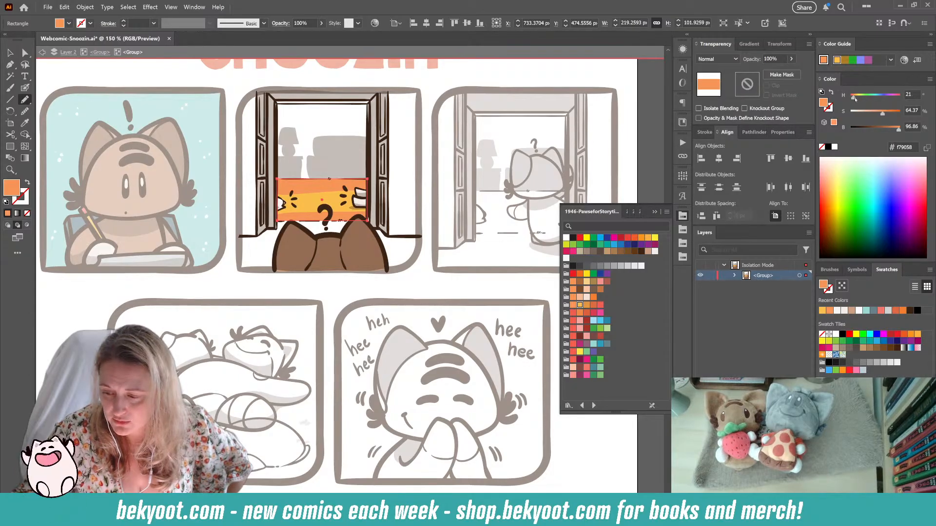
pyautogui.moveTo(855, 98); pyautogui.dragTo(853, 100)
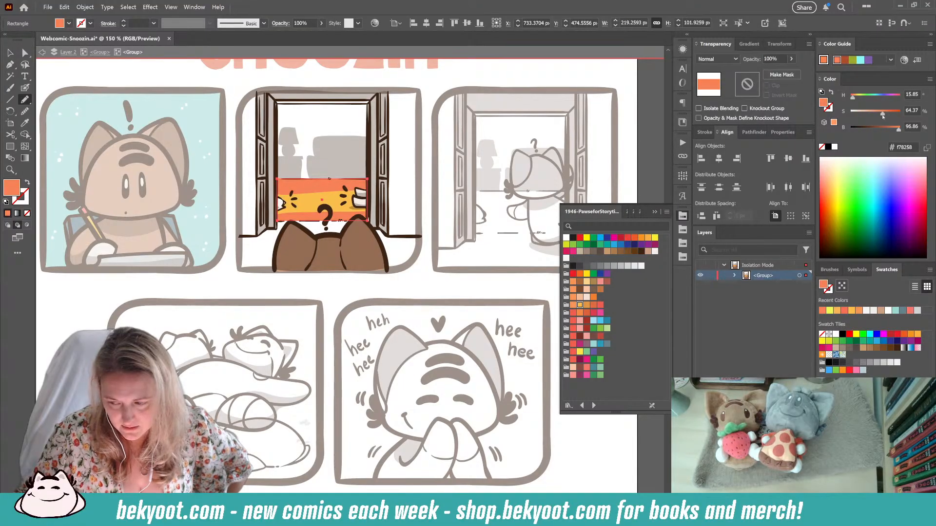
pyautogui.moveTo(898, 131); pyautogui.dragTo(869, 117)
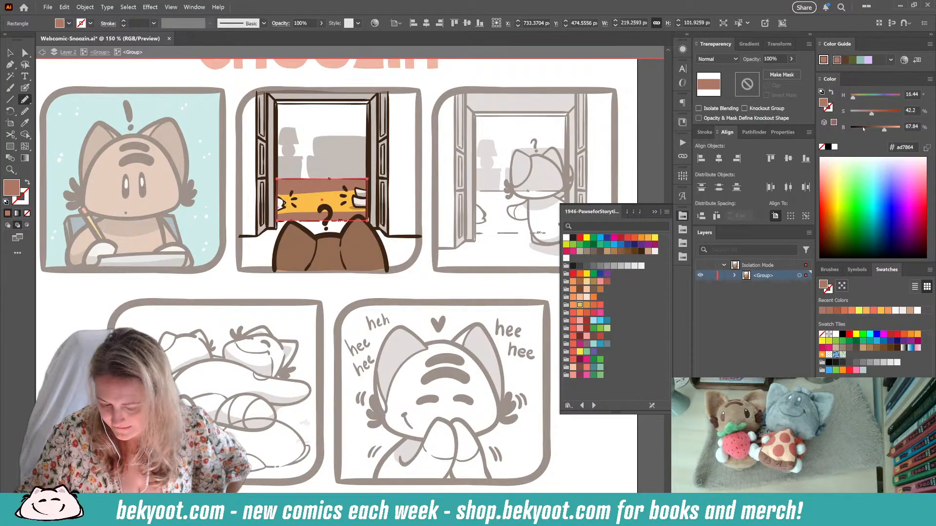
pyautogui.moveTo(872, 114); pyautogui.dragTo(850, 99)
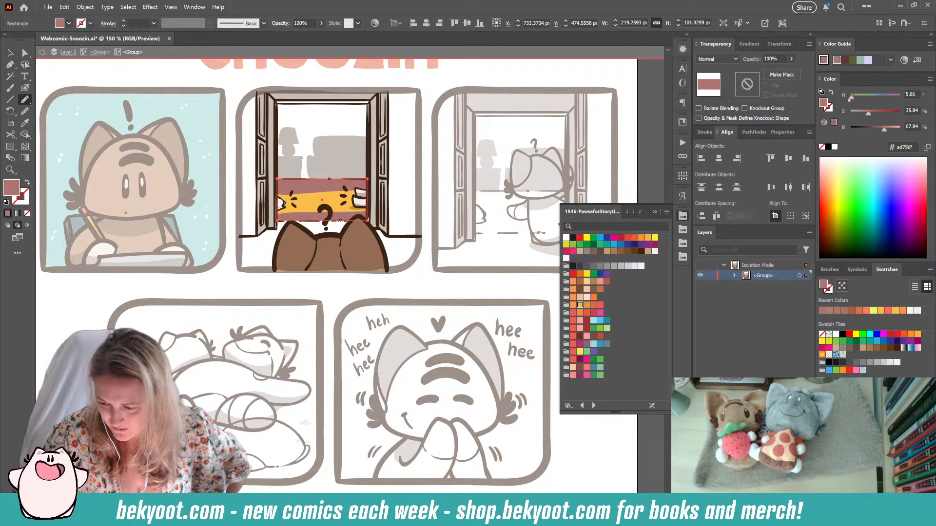
pyautogui.moveTo(858, 99); pyautogui.dragTo(895, 99)
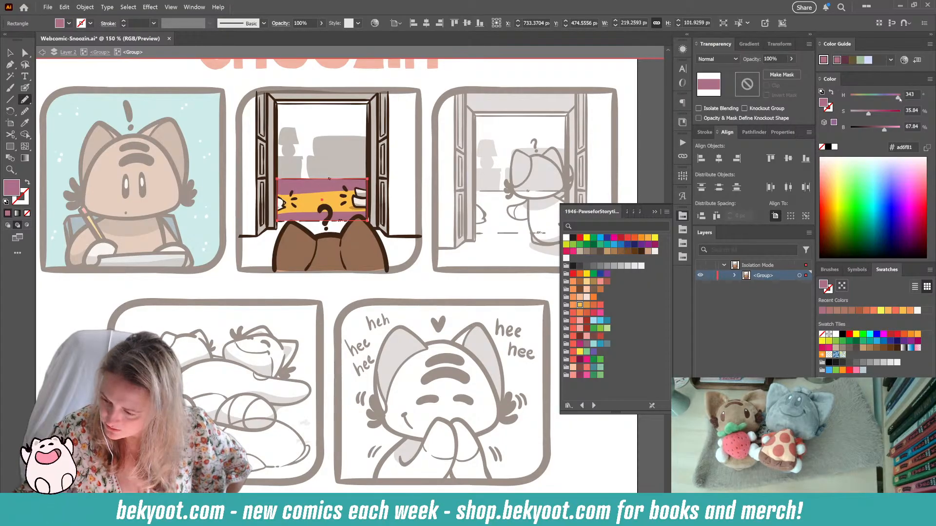
pyautogui.moveTo(868, 113); pyautogui.dragTo(882, 131)
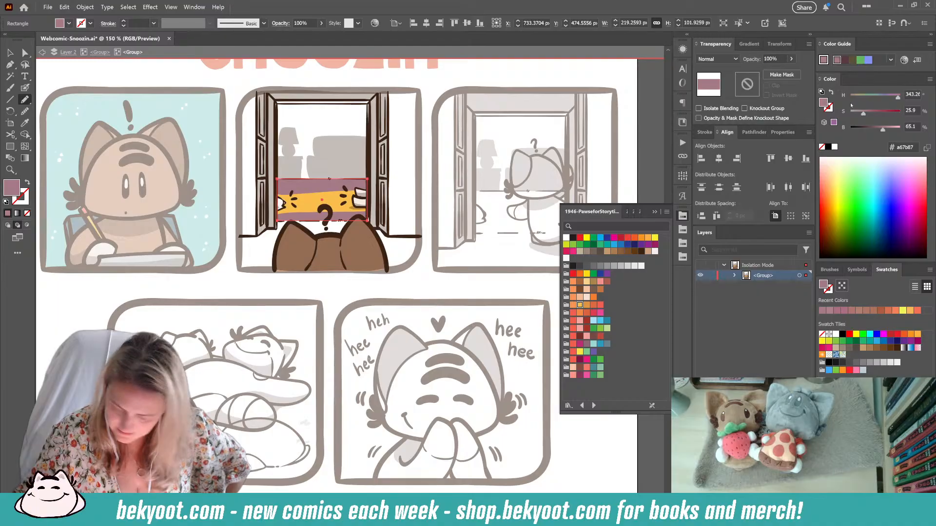
pyautogui.moveTo(899, 98); pyautogui.dragTo(880, 99)
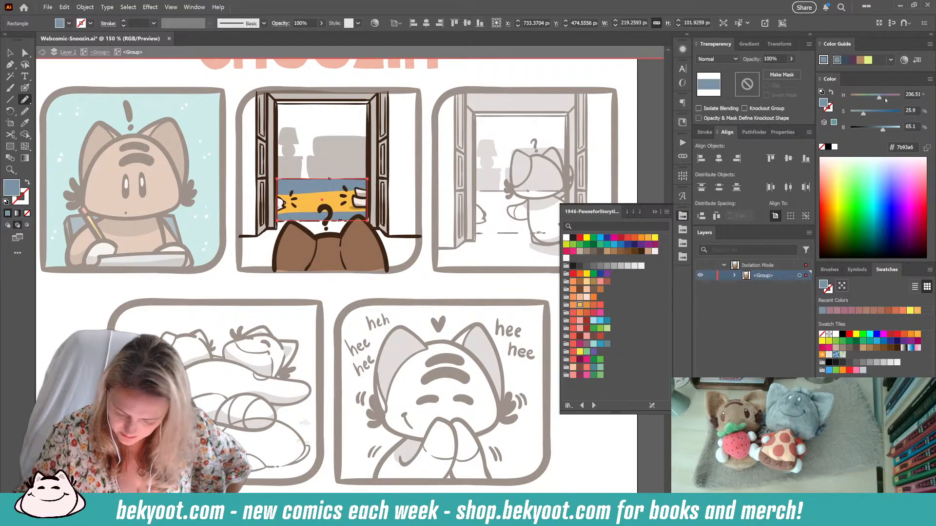
pyautogui.moveTo(878, 98); pyautogui.dragTo(880, 129)
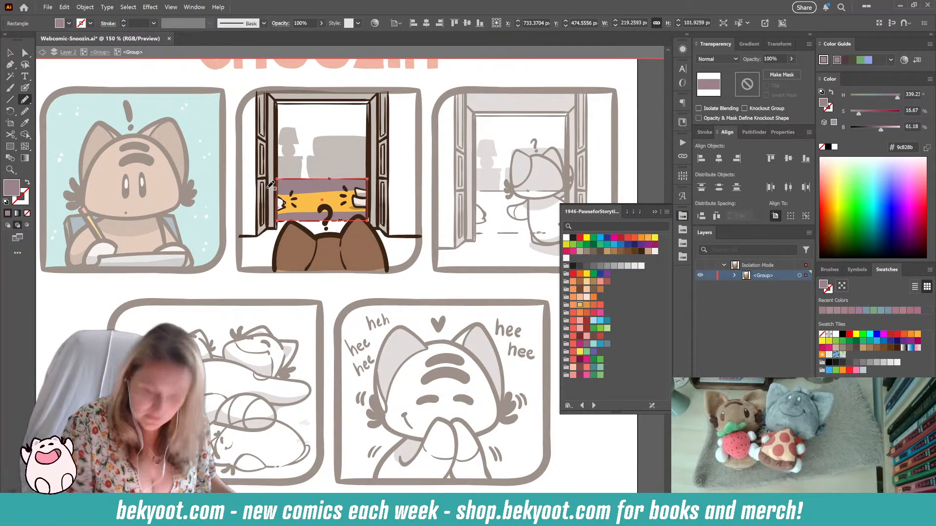
pyautogui.keyDown('ctrl'); pyautogui.click(315, 294); pyautogui.keyUp('ctrl')
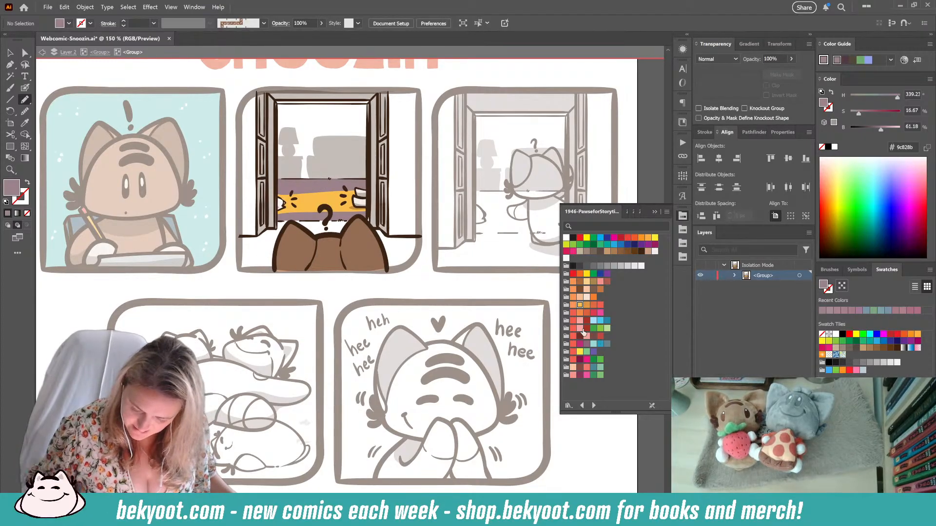
# - Draw a slate blue #66838c rectangle over the back wall inside the second panel's doorway
pyautogui.click(607, 344)
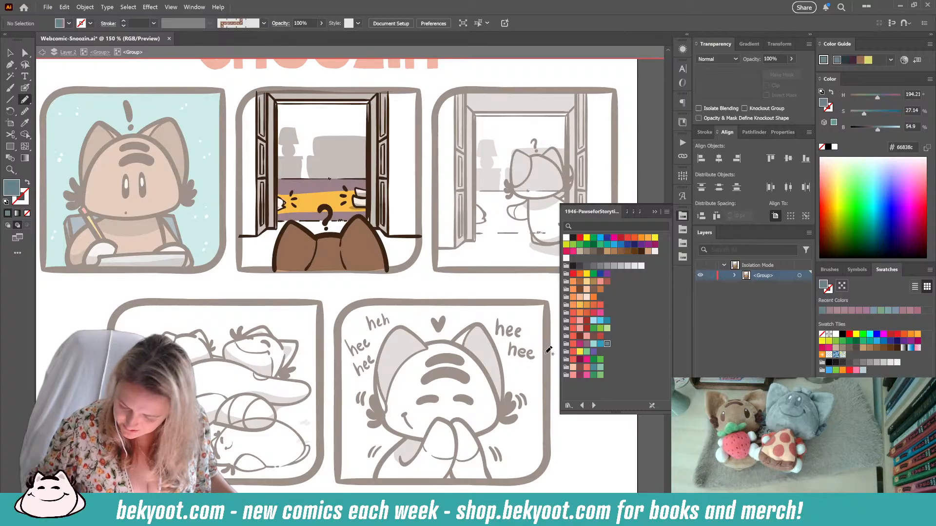
pyautogui.click(11, 146)
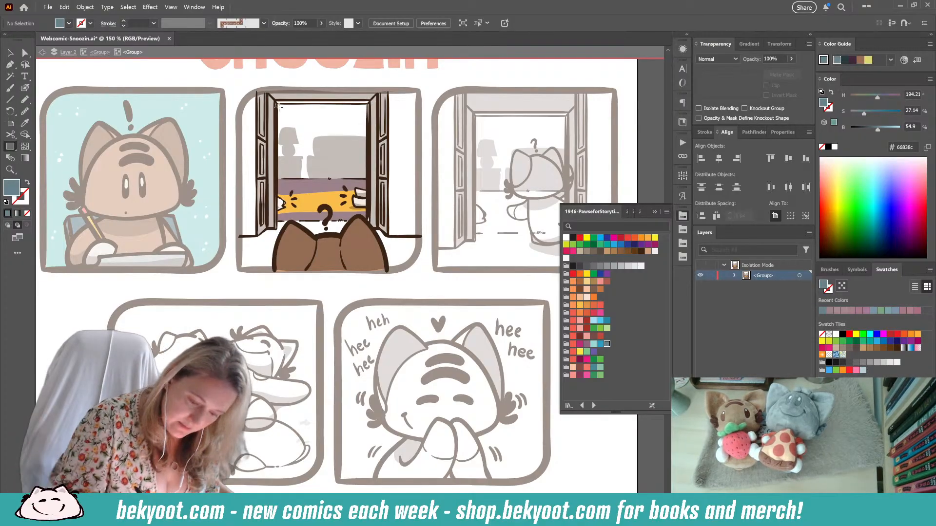
# - Cover the doorway's back wall with a blue-grey #66838c rectangle and recolour the mauve floor rectangle to the same blue-grey
pyautogui.moveTo(277, 104); pyautogui.dragTo(366, 179)
pyautogui.hotkey('ctrl', 'shift', 'a')
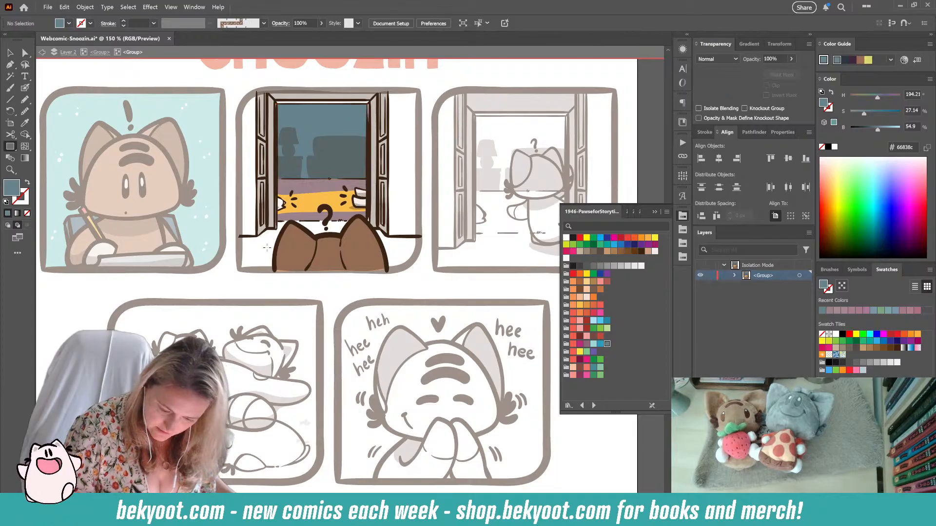
pyautogui.moveTo(277, 178); pyautogui.dragTo(367, 220)
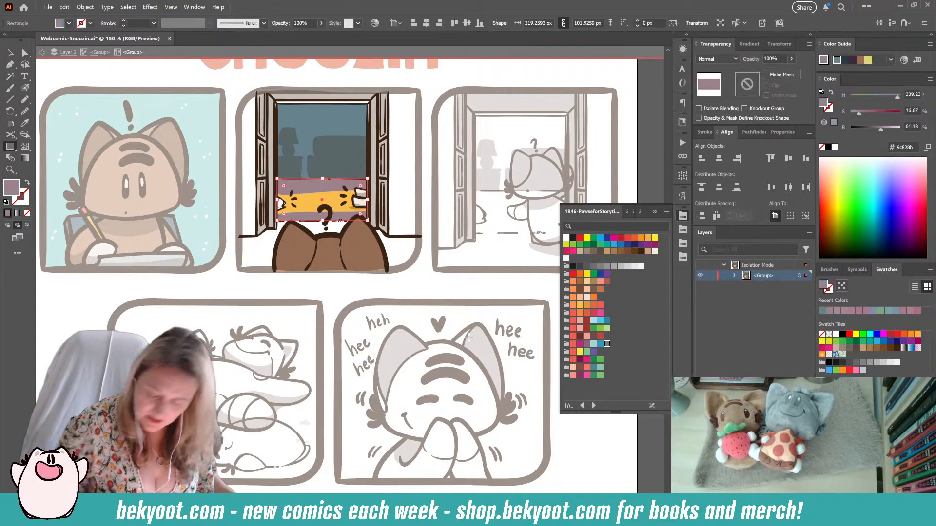
pyautogui.click(607, 345)
pyautogui.hotkey('ctrl', 'shift', 'a')
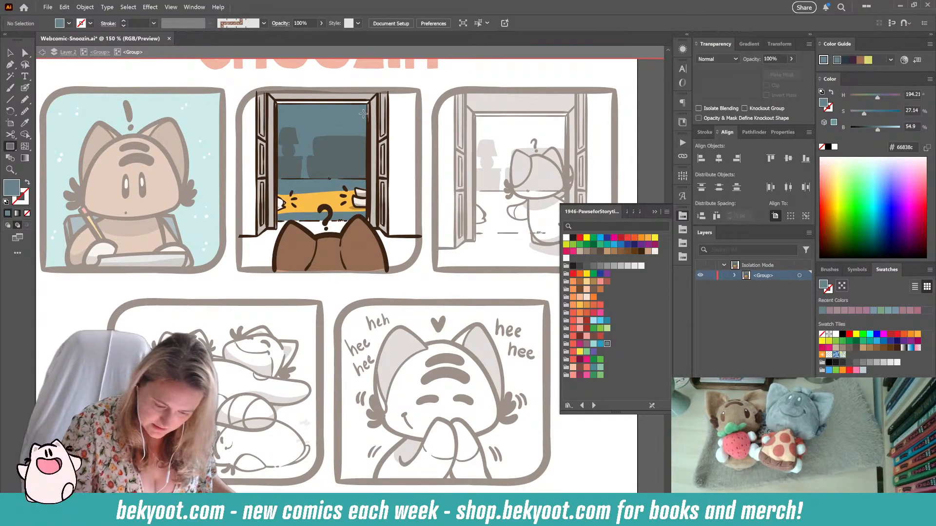
# - Recolour the orange strip on the floor inside the doorway to pale orange #f8d28a
pyautogui.keyDown('ctrl'); pyautogui.click(334, 201); pyautogui.keyUp('ctrl')
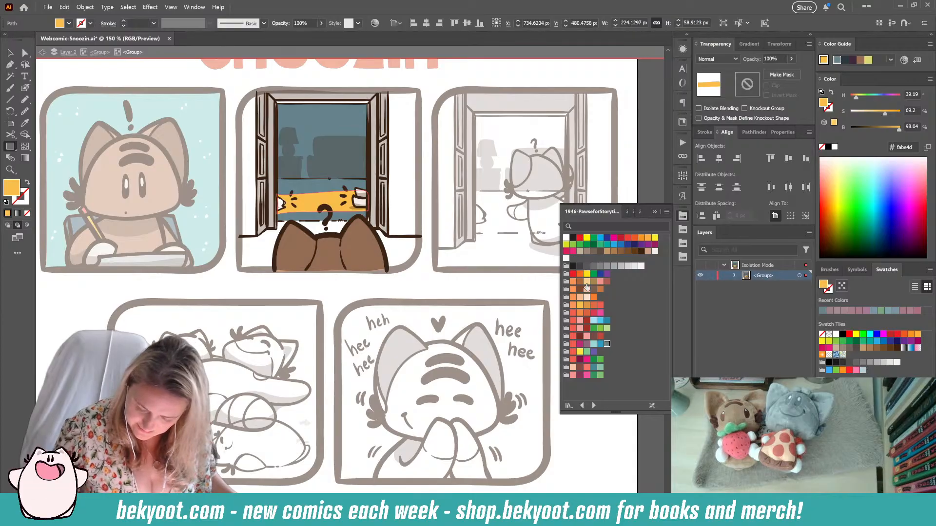
pyautogui.click(587, 282)
pyautogui.hotkey('ctrl', 'shift', 'a')
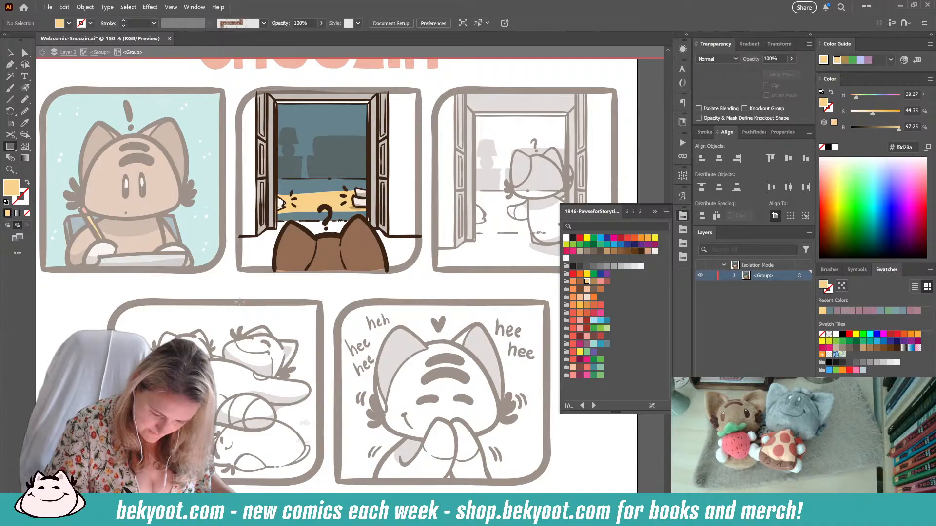
# - Draw a triangular light beam about 222 × 183 px across the doorway with the Pencil tool and set its blending mode to Overlay
pyautogui.click(25, 99)
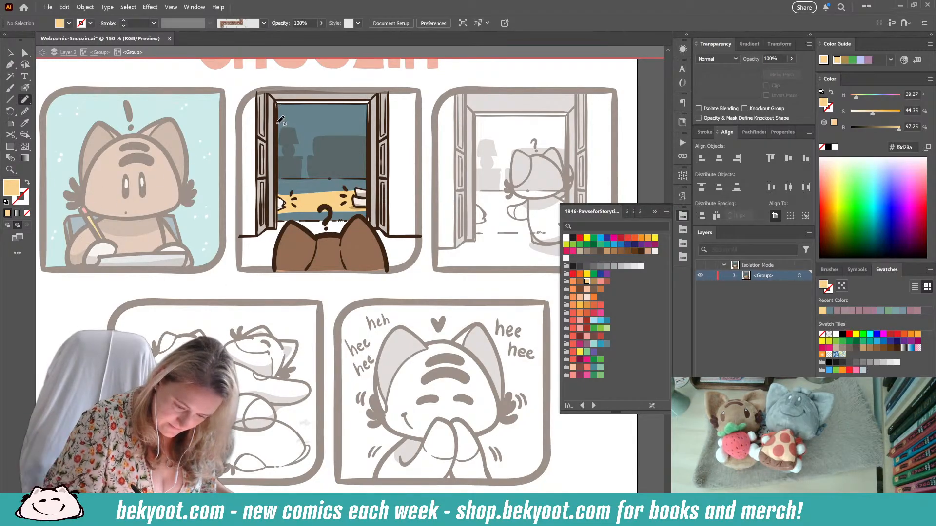
pyautogui.moveTo(303, 141)
pyautogui.mouseDown()
pyautogui.moveTo(366, 191)
pyautogui.moveTo(287, 196)
pyautogui.moveTo(277, 157)
pyautogui.moveTo(283, 115)
pyautogui.mouseUp()
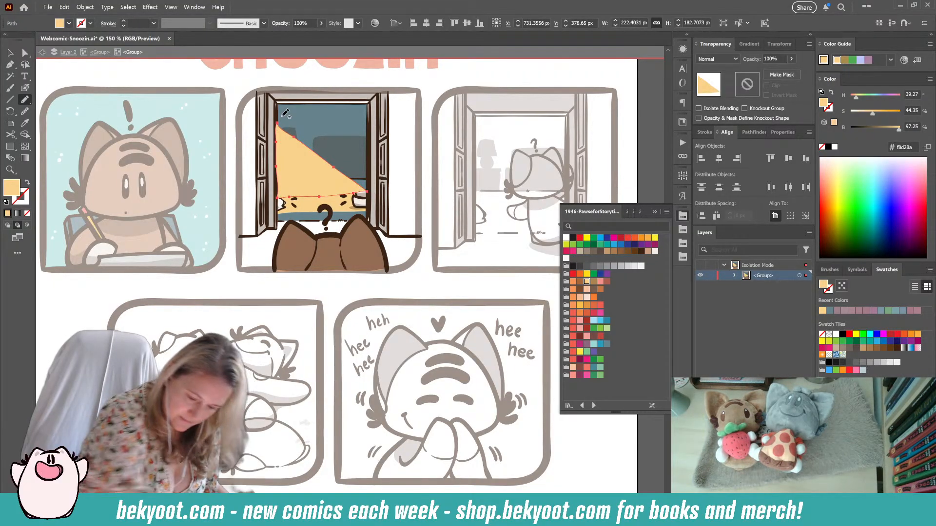
pyautogui.click(712, 59)
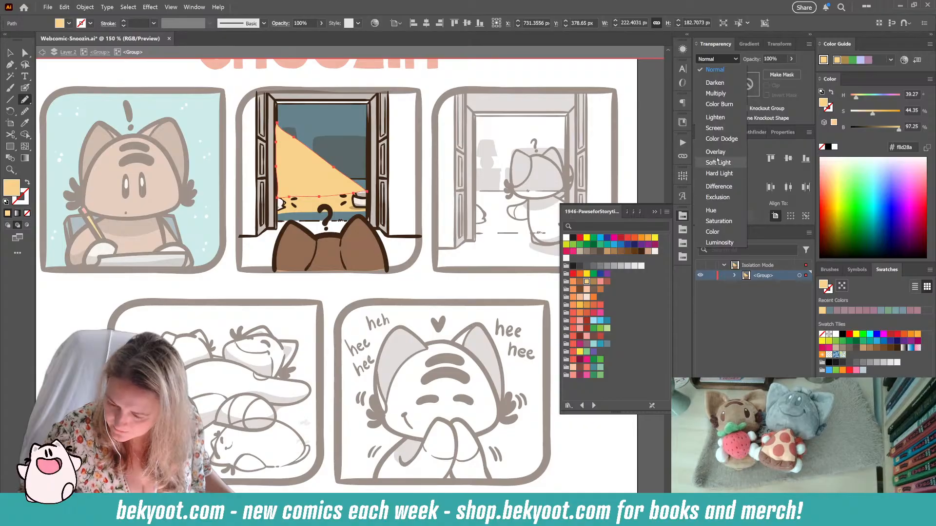
pyautogui.click(716, 151)
pyautogui.keyDown('ctrl'); pyautogui.click(325, 294); pyautogui.keyUp('ctrl')
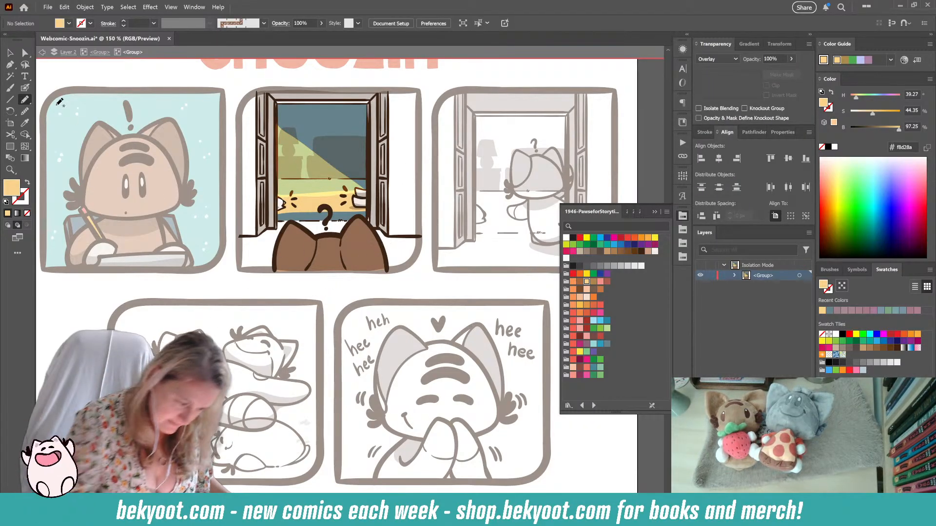
# - Move the light beam's lower anchor points down so the beam covers the pale orange strip on the floor
pyautogui.press('a')
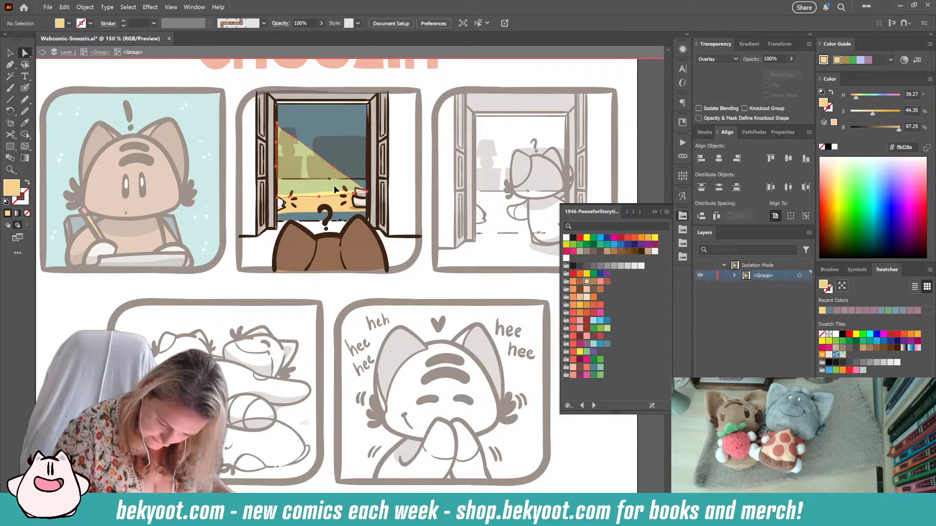
pyautogui.click(367, 191)
pyautogui.click(369, 193)
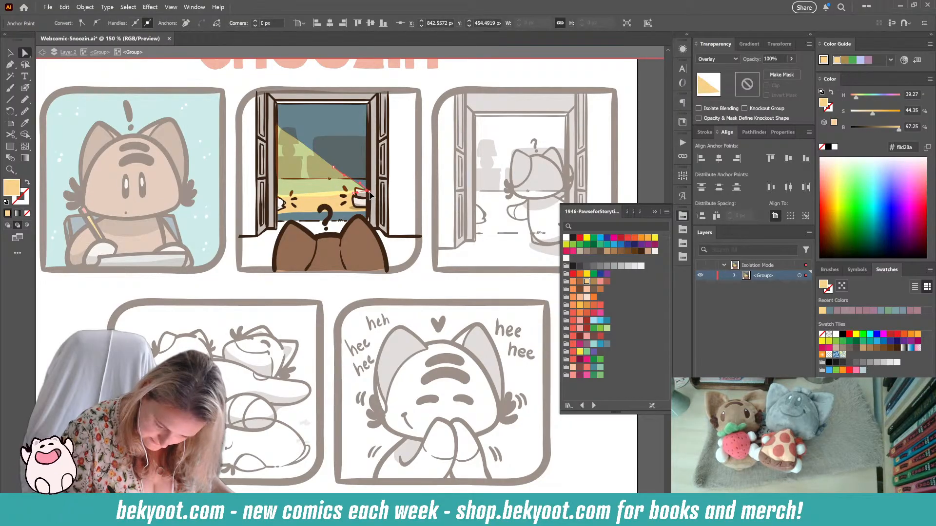
pyautogui.moveTo(369, 192); pyautogui.dragTo(371, 211)
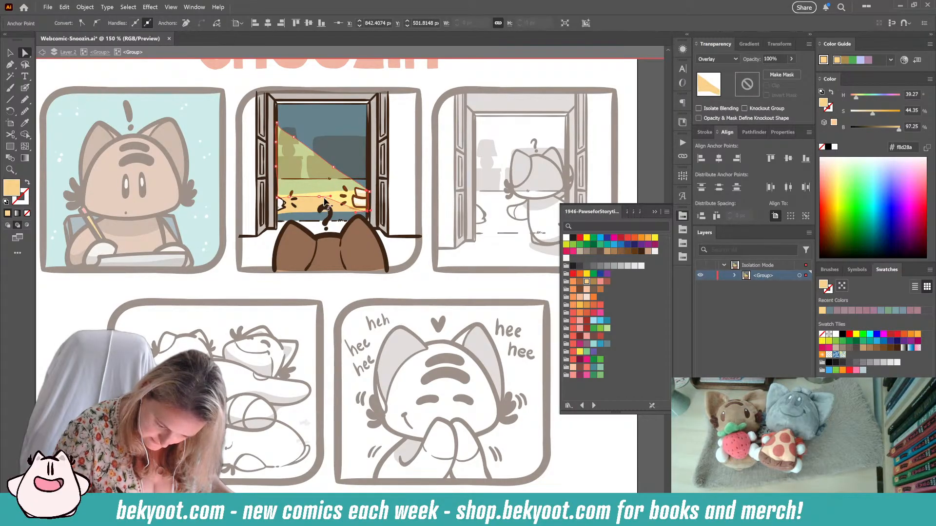
pyautogui.moveTo(319, 196); pyautogui.dragTo(277, 215)
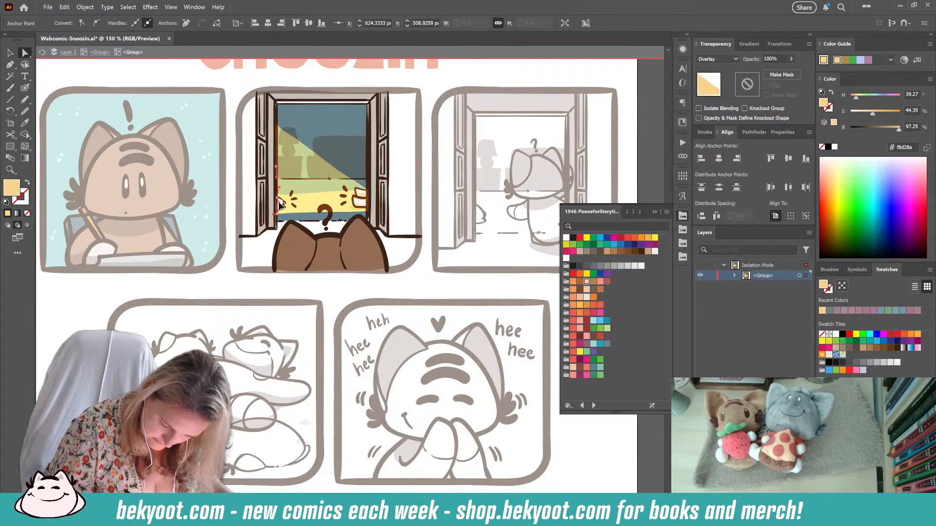
pyautogui.click(233, 289)
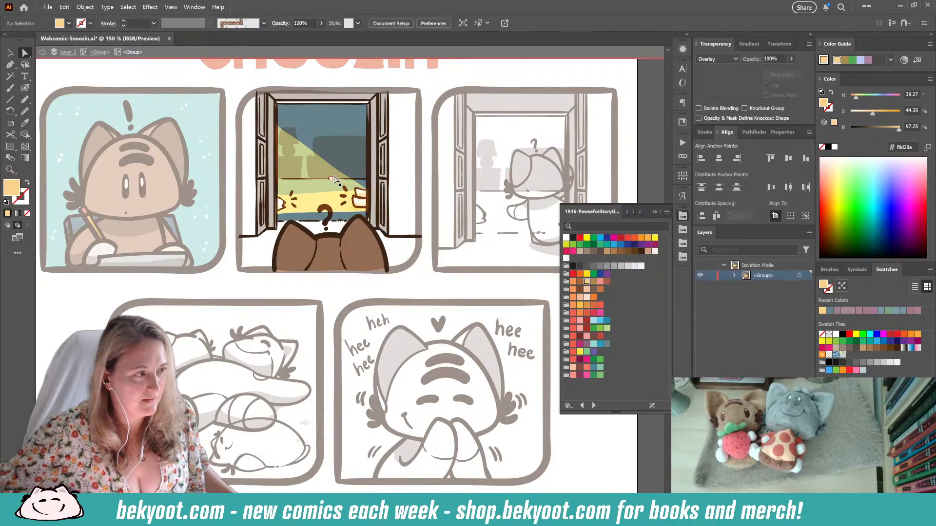
# - Examine the second panel's doorway up close, checking the question mark, the door shading and the artwork's edges
pyautogui.scroll(2, 287, 172)
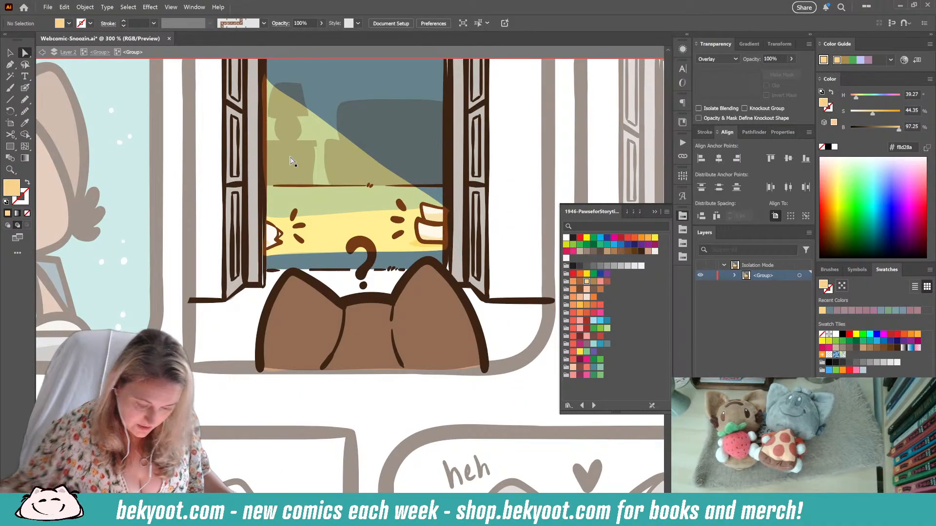
pyautogui.moveTo(267, 291); pyautogui.dragTo(243, 321)
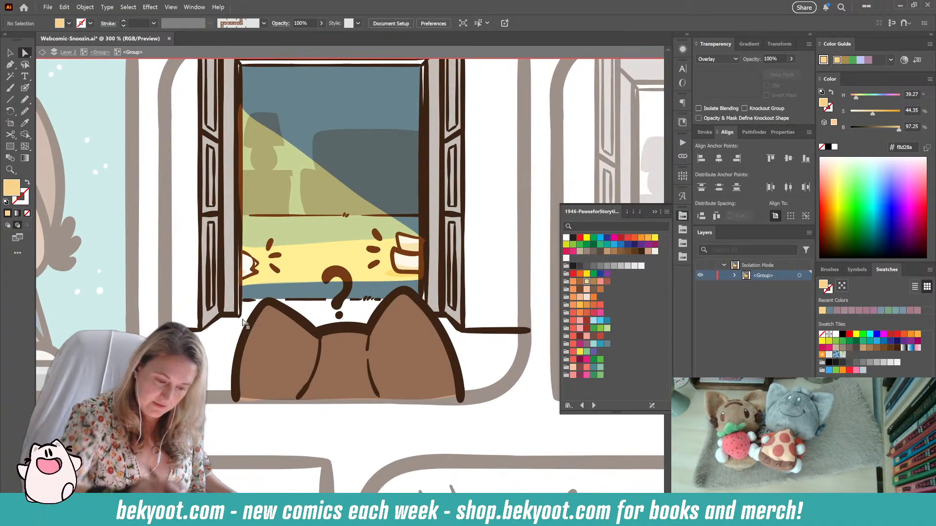
pyautogui.press('v')
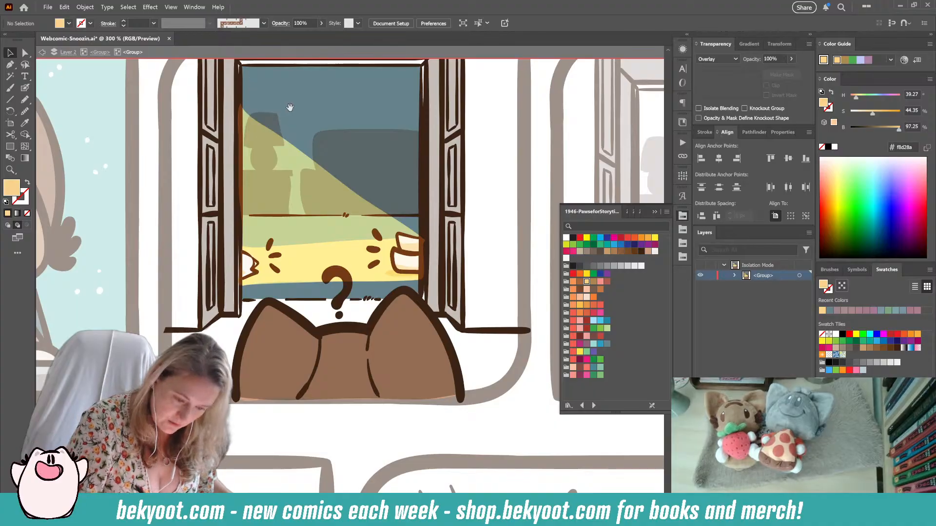
pyautogui.moveTo(285, 189); pyautogui.dragTo(261, 169)
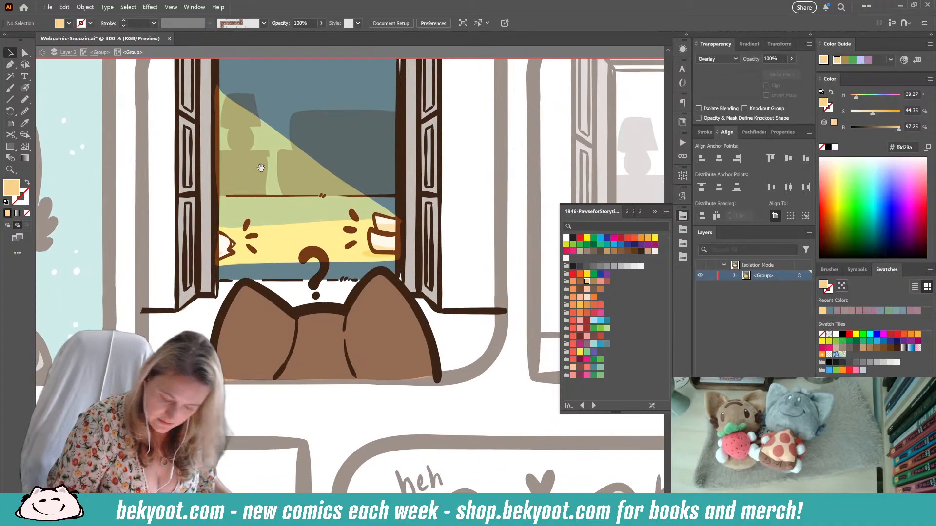
pyautogui.click(321, 279)
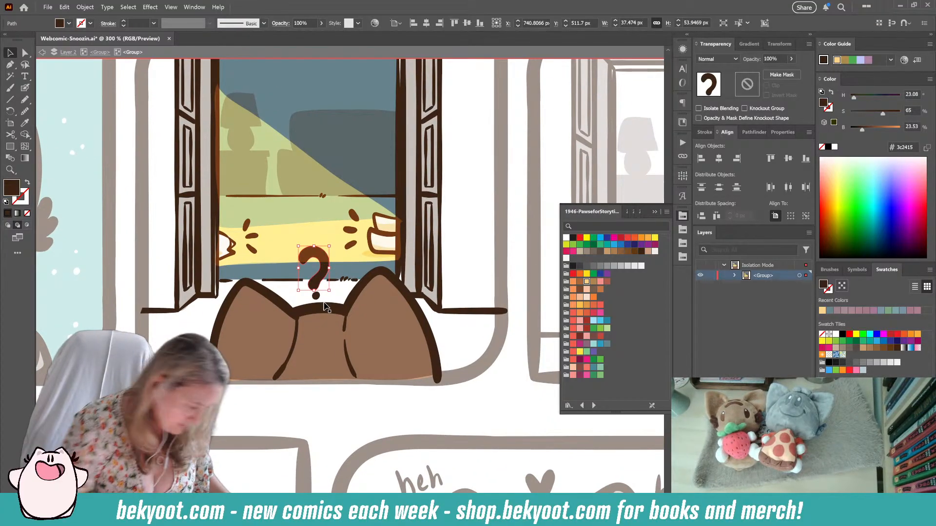
pyautogui.click(466, 329)
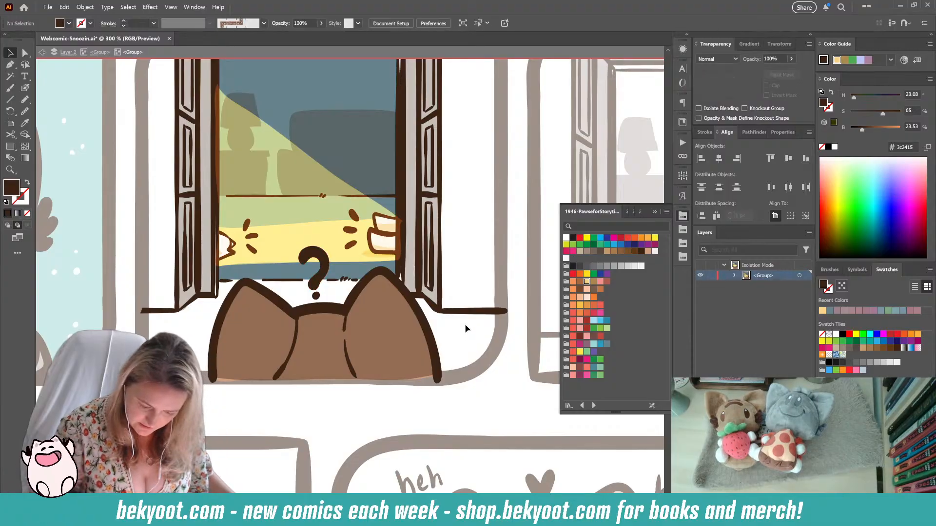
pyautogui.moveTo(312, 304); pyautogui.dragTo(308, 311)
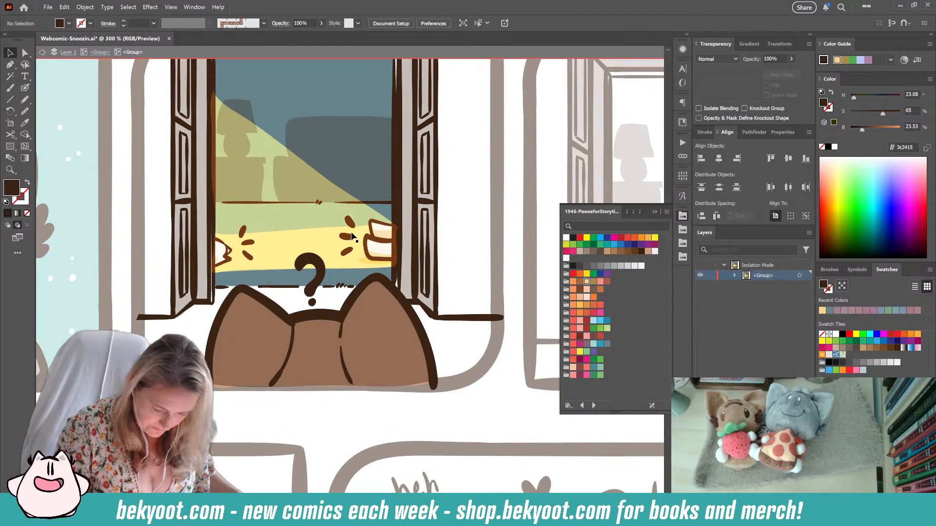
pyautogui.click(417, 285)
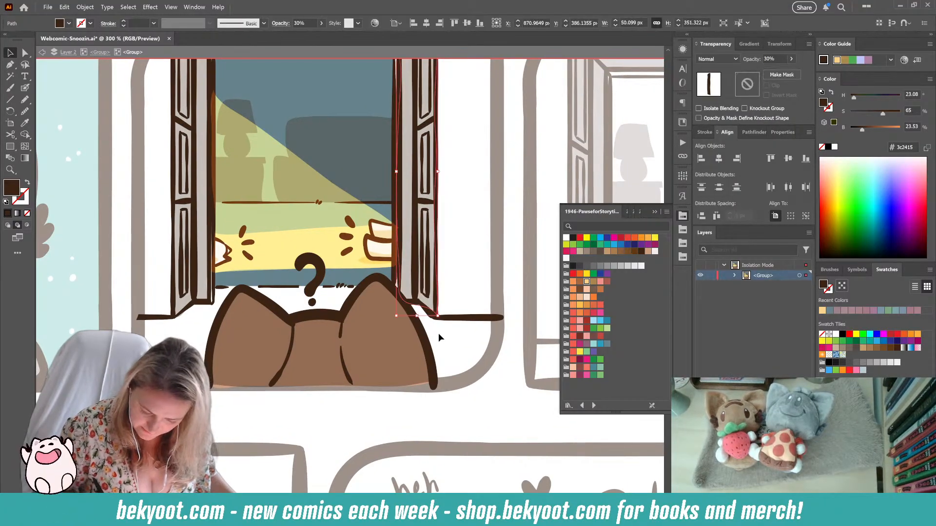
pyautogui.click(438, 332)
pyautogui.moveTo(294, 305); pyautogui.dragTo(293, 358)
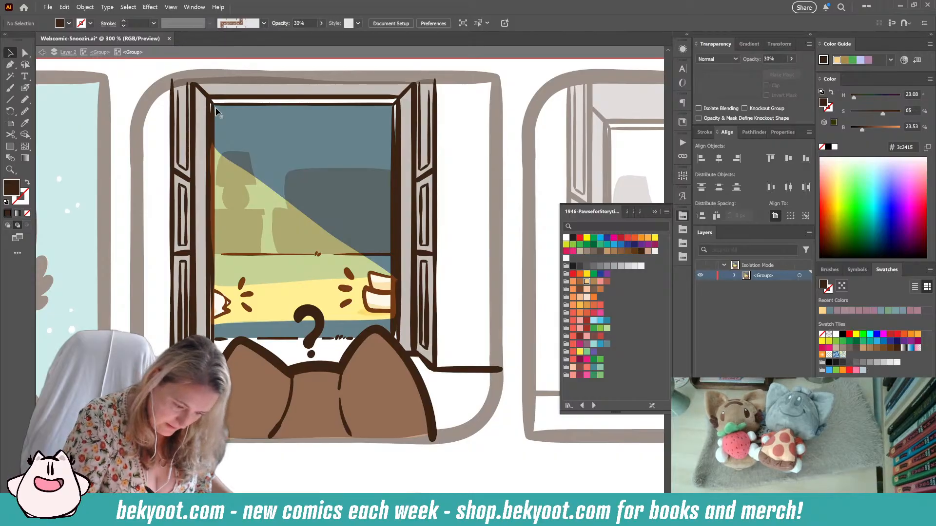
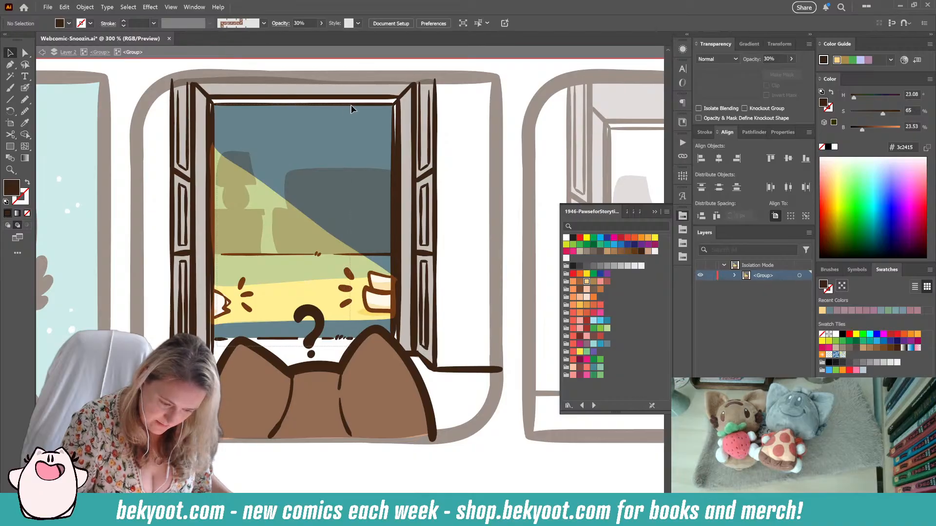
# - Group the room artwork inside the doorway, leaving out the cat's head, and send the group to the back
pyautogui.hotkey('ctrl', 'a')
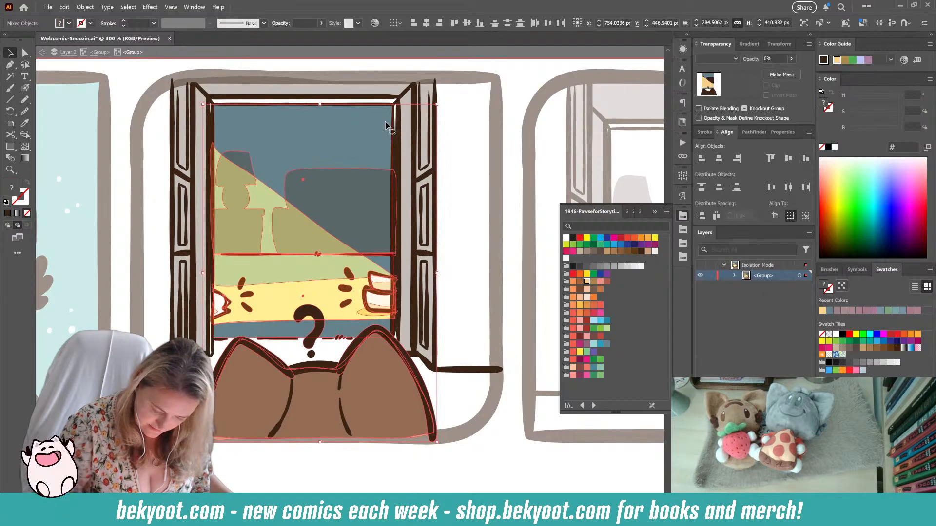
pyautogui.keyDown('shift'); pyautogui.click(224, 442); pyautogui.keyUp('shift')
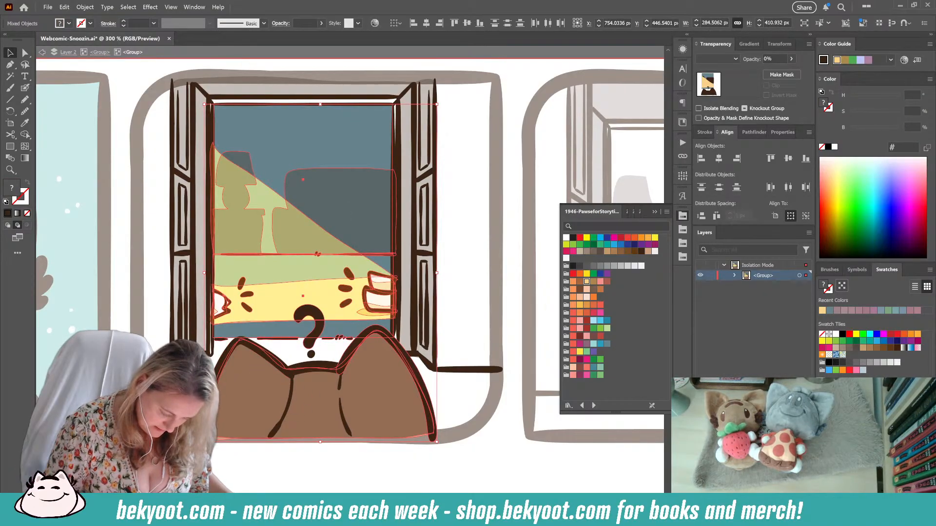
pyautogui.keyDown('shift'); pyautogui.click(227, 445); pyautogui.keyUp('shift')
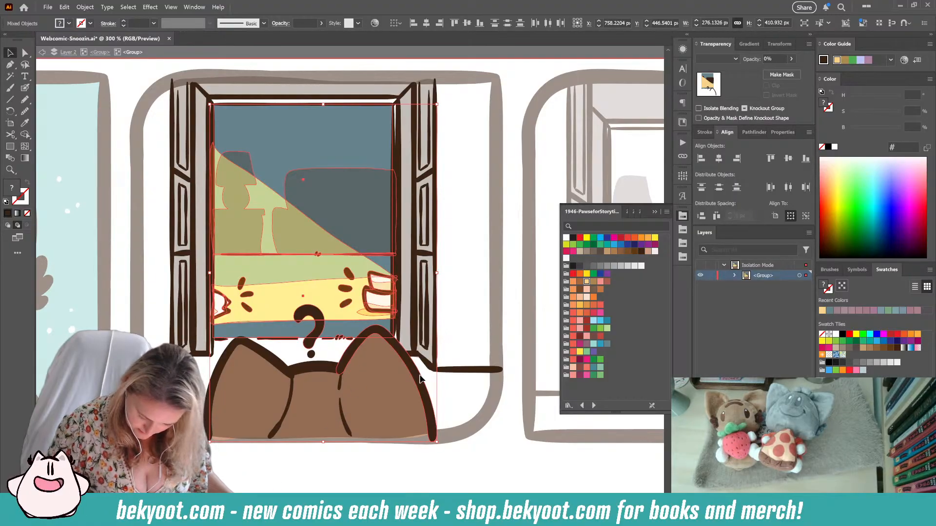
pyautogui.keyDown('shift'); pyautogui.click(420, 438); pyautogui.keyUp('shift')
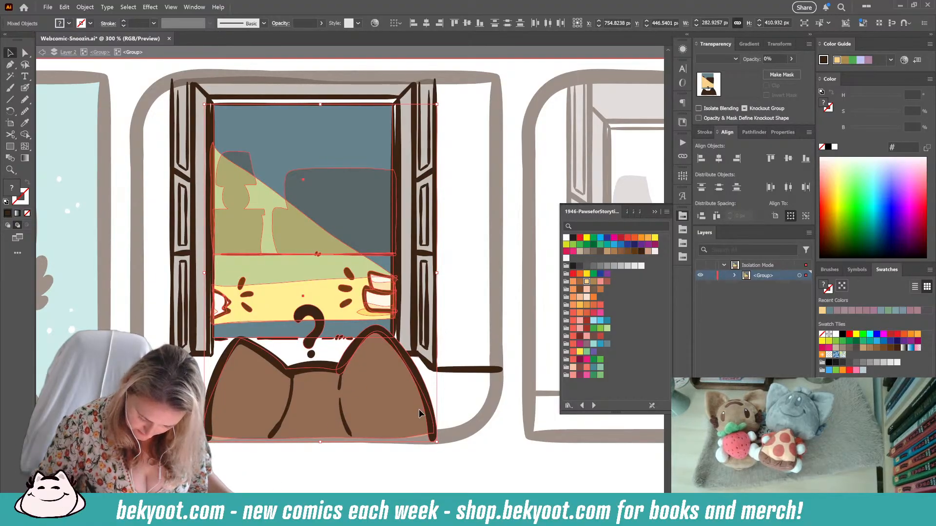
pyautogui.keyDown('shift'); pyautogui.click(425, 428); pyautogui.keyUp('shift')
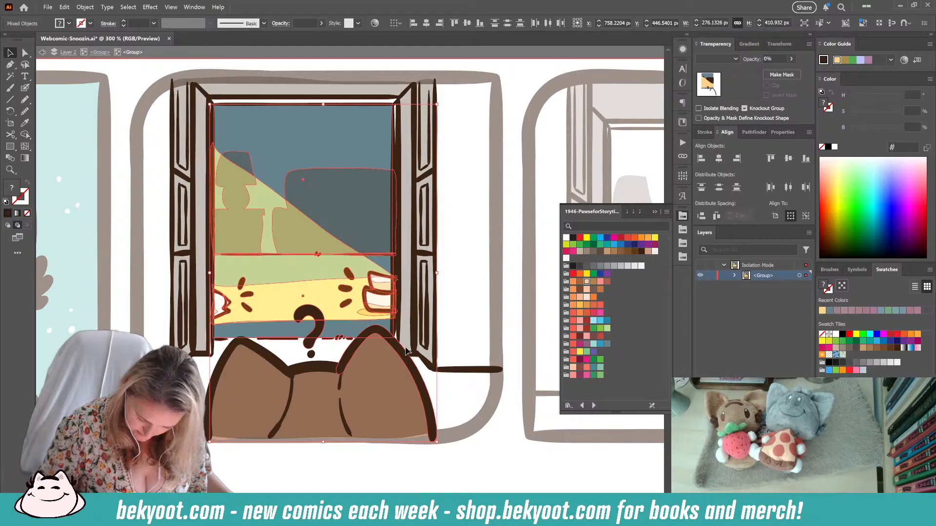
pyautogui.keyDown('shift'); pyautogui.click(418, 374); pyautogui.keyUp('shift')
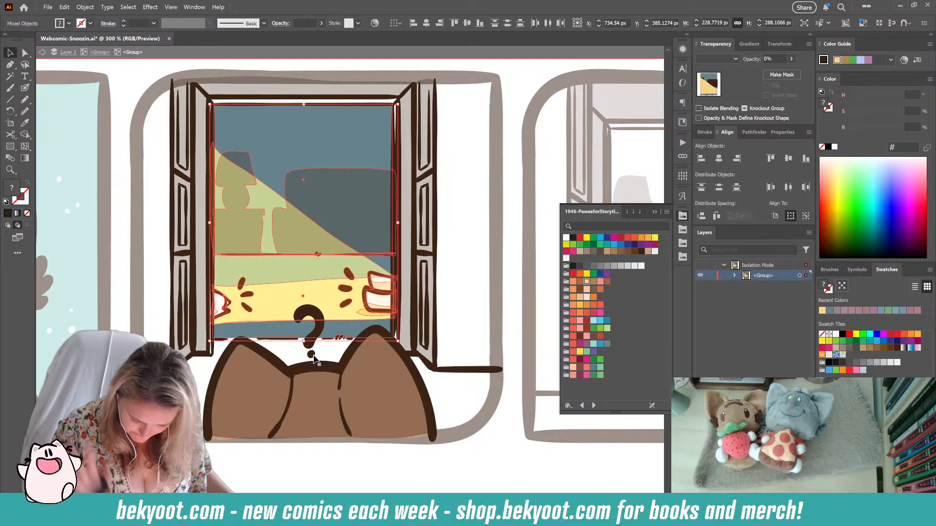
pyautogui.hotkey('ctrl', 'g')
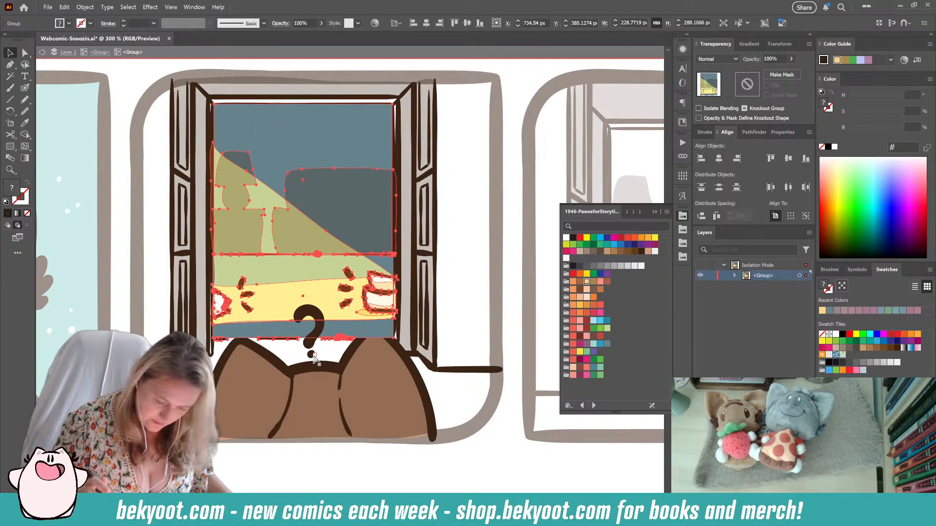
pyautogui.hotkey('ctrl', 'shift', '[')
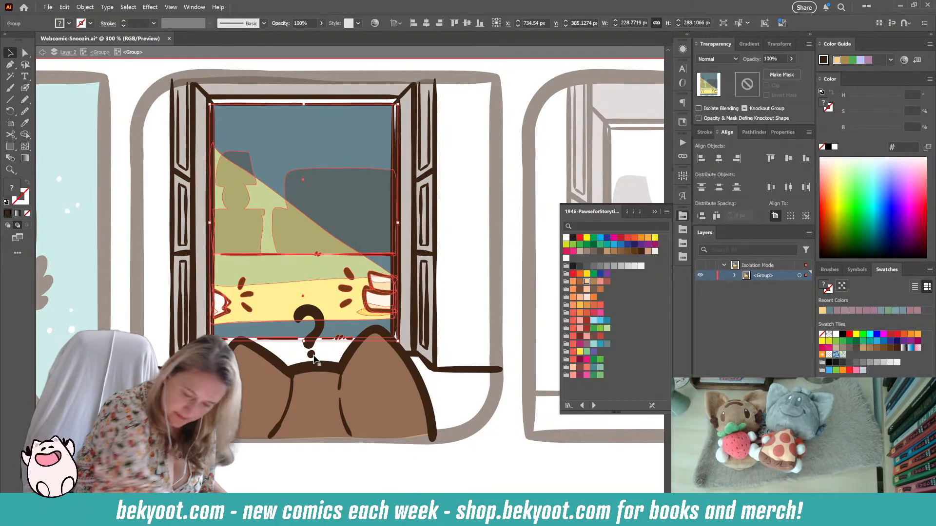
pyautogui.click(442, 386)
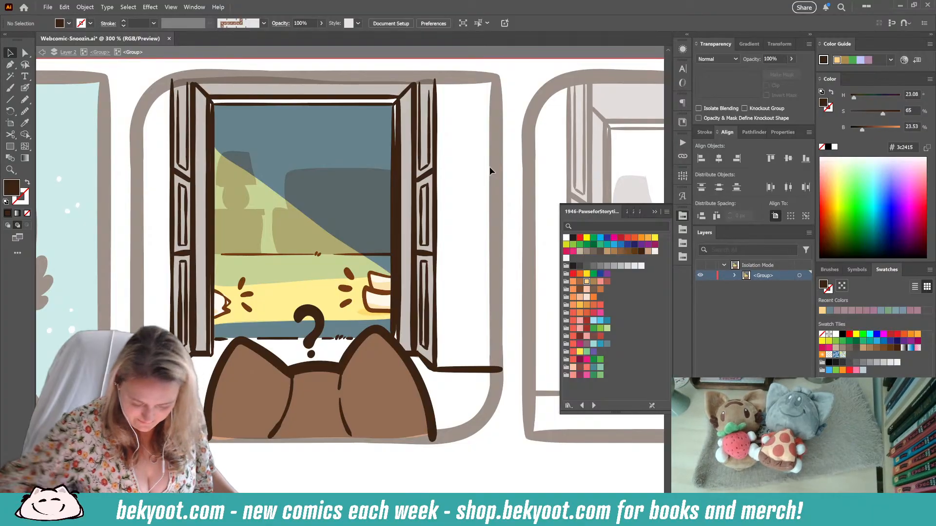
# - Draw a brown (#aa673c) floor shape with the Pencil tool behind the cat's head, from the doorway threshold to the second panel's lower border
pyautogui.scroll(-1, 432, 309)
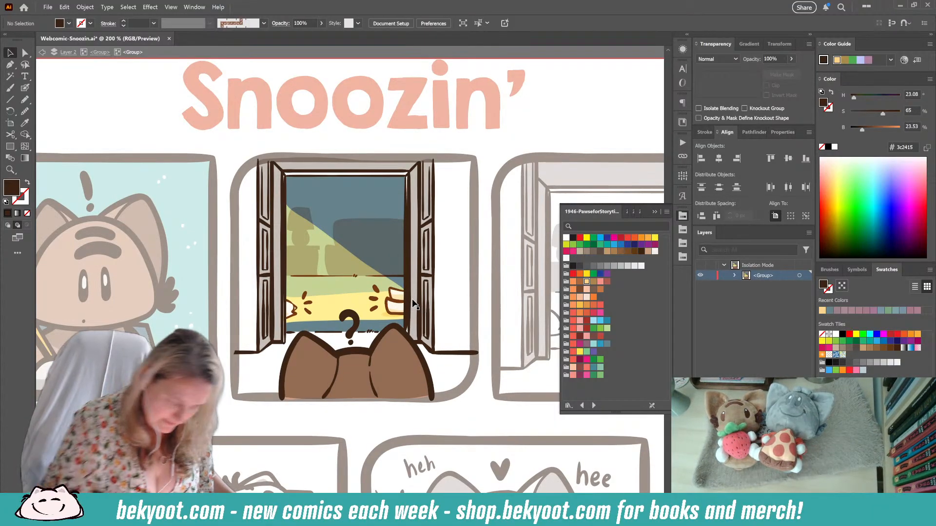
pyautogui.press('n')
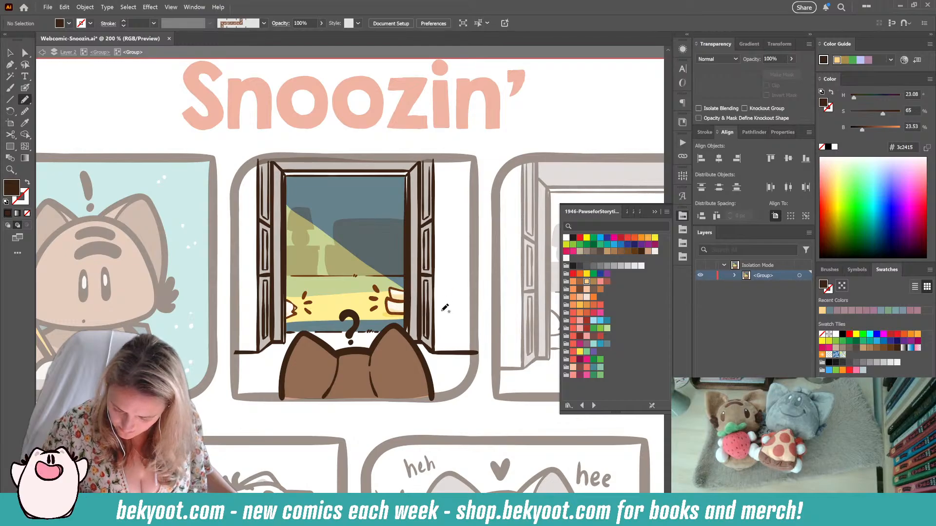
pyautogui.click(627, 266)
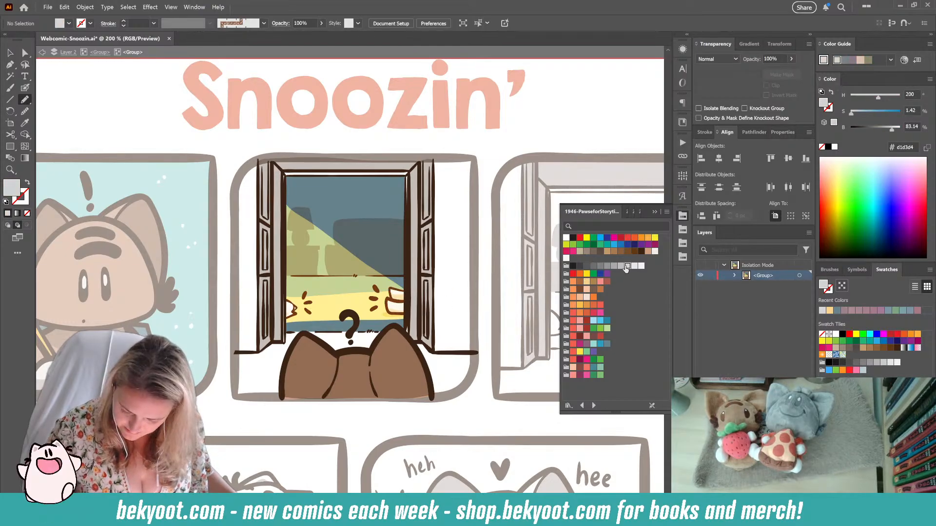
pyautogui.click(580, 282)
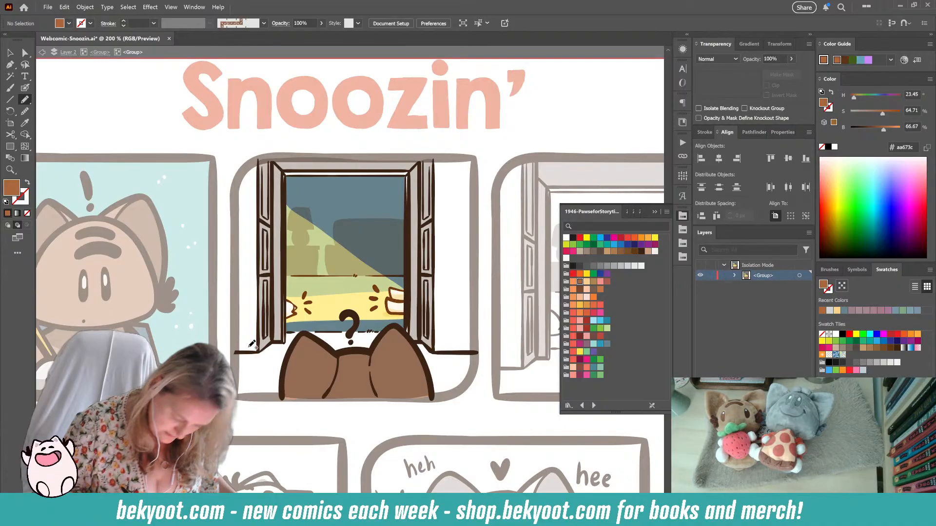
pyautogui.moveTo(235, 353); pyautogui.dragTo(254, 352)
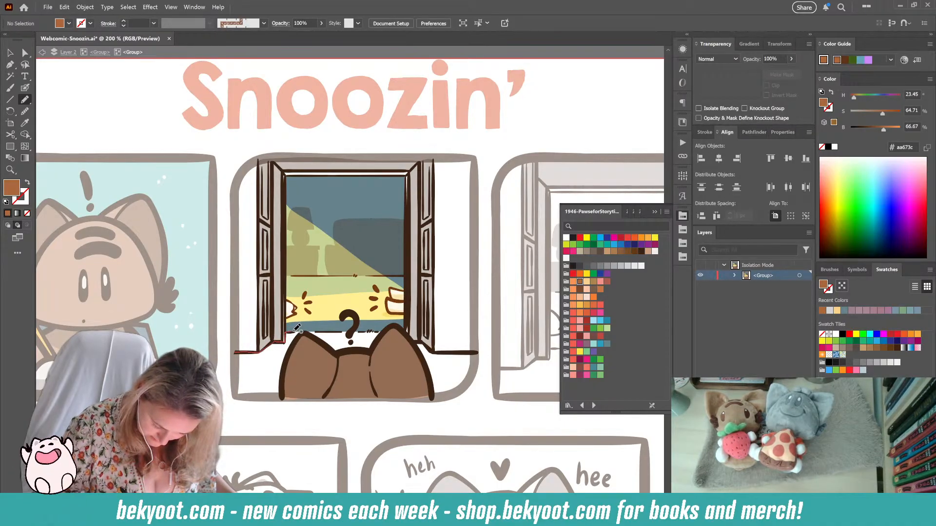
pyautogui.moveTo(297, 327)
pyautogui.mouseDown()
pyautogui.moveTo(401, 330)
pyautogui.moveTo(434, 352)
pyautogui.moveTo(472, 350)
pyautogui.mouseUp()
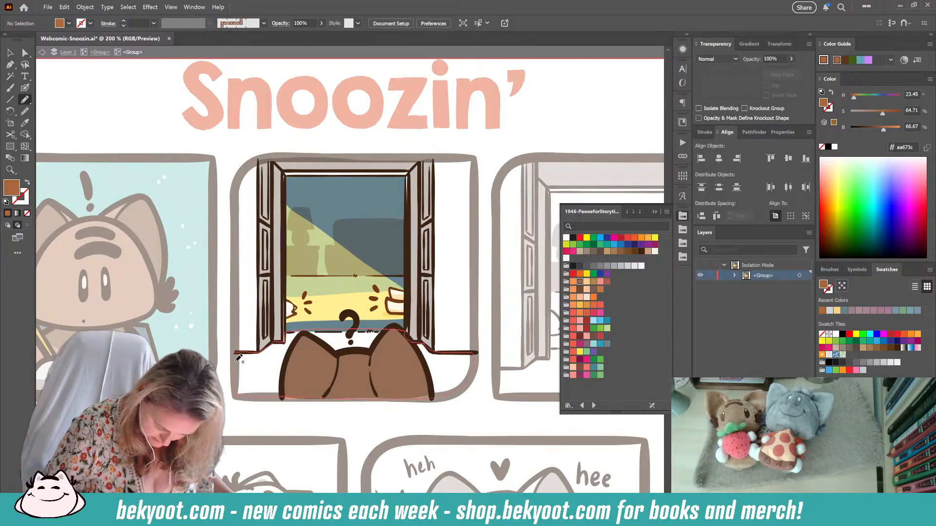
pyautogui.moveTo(239, 359); pyautogui.dragTo(236, 355)
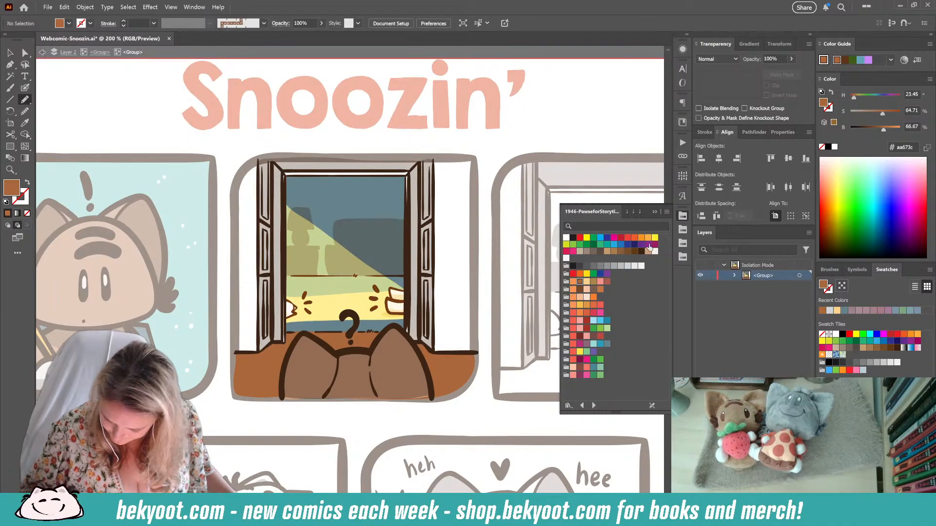
# - Draw a light grey (#bcbec0) wall shape about 445 × 359 px around the doorway with the Pencil tool, following the panel border
pyautogui.click(621, 266)
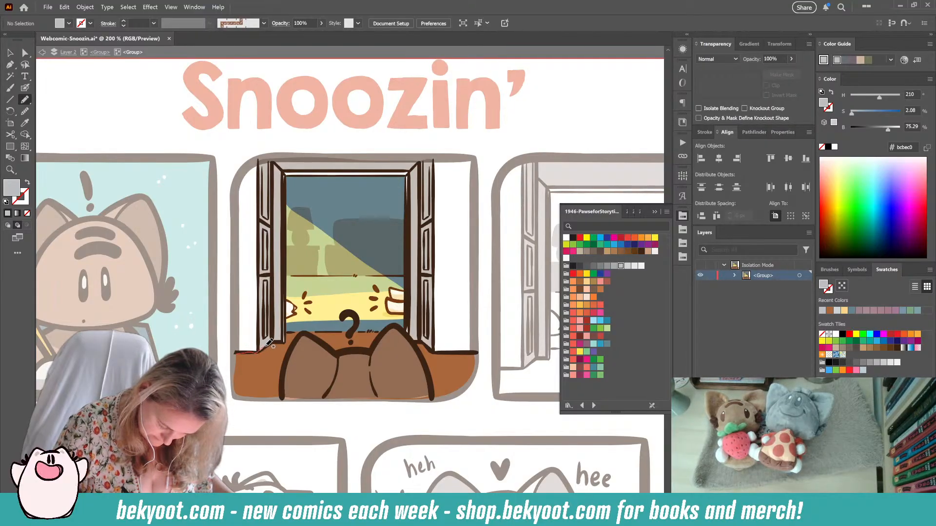
pyautogui.moveTo(266, 346)
pyautogui.mouseDown()
pyautogui.moveTo(238, 353)
pyautogui.moveTo(286, 344)
pyautogui.moveTo(288, 176)
pyautogui.moveTo(408, 177)
pyautogui.moveTo(409, 205)
pyautogui.mouseUp()
pyautogui.hotkey('ctrl', 'z')
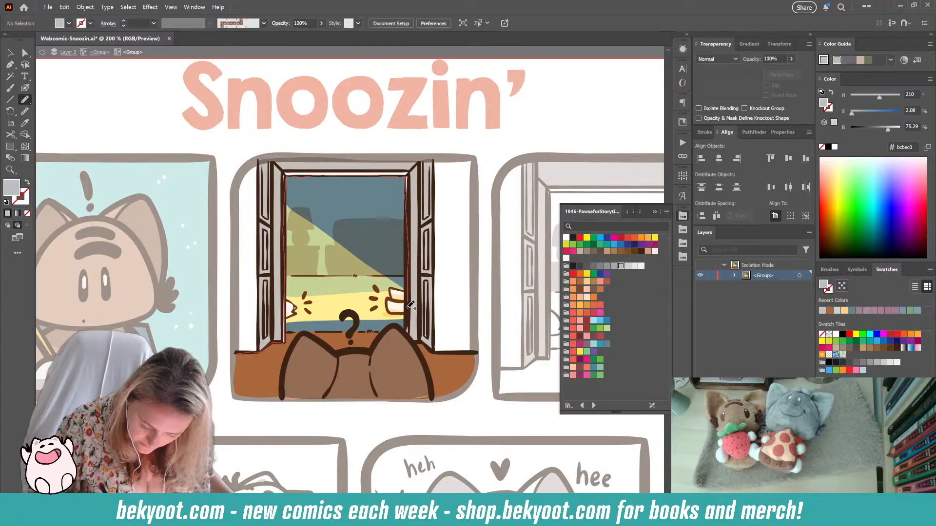
pyautogui.moveTo(411, 339)
pyautogui.mouseDown()
pyautogui.moveTo(463, 352)
pyautogui.moveTo(476, 340)
pyautogui.mouseUp()
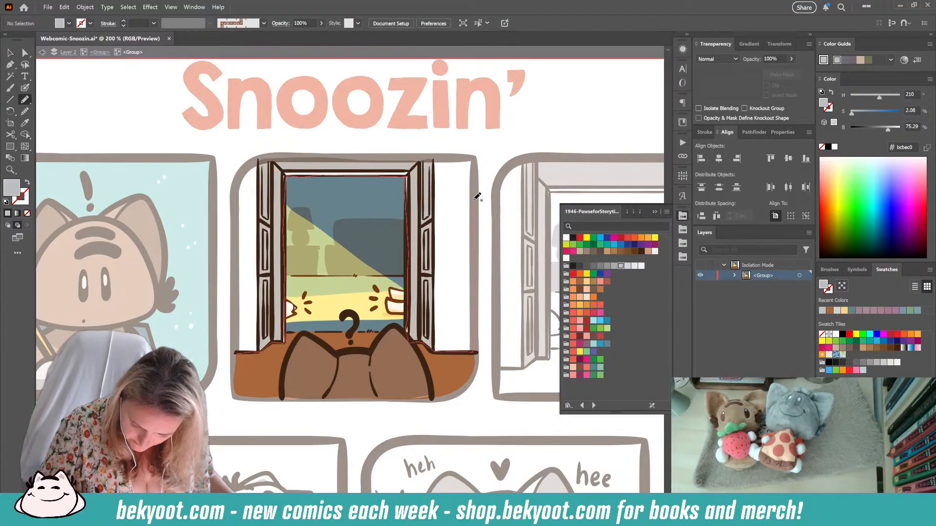
pyautogui.moveTo(478, 196); pyautogui.dragTo(476, 157)
pyautogui.moveTo(404, 155)
pyautogui.mouseDown()
pyautogui.moveTo(258, 161)
pyautogui.moveTo(245, 175)
pyautogui.moveTo(234, 207)
pyautogui.moveTo(236, 352)
pyautogui.mouseUp()
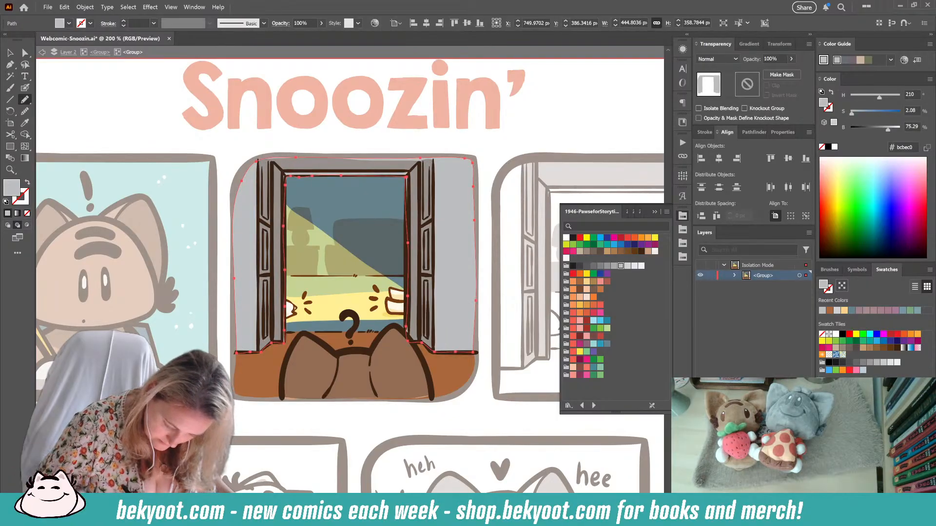
pyautogui.hotkey('ctrl', 'shift', 'a')
# - Recolour the wall shape around the doorway to light teal (#9dd8d4)
pyautogui.scroll(-2, 247, 244)
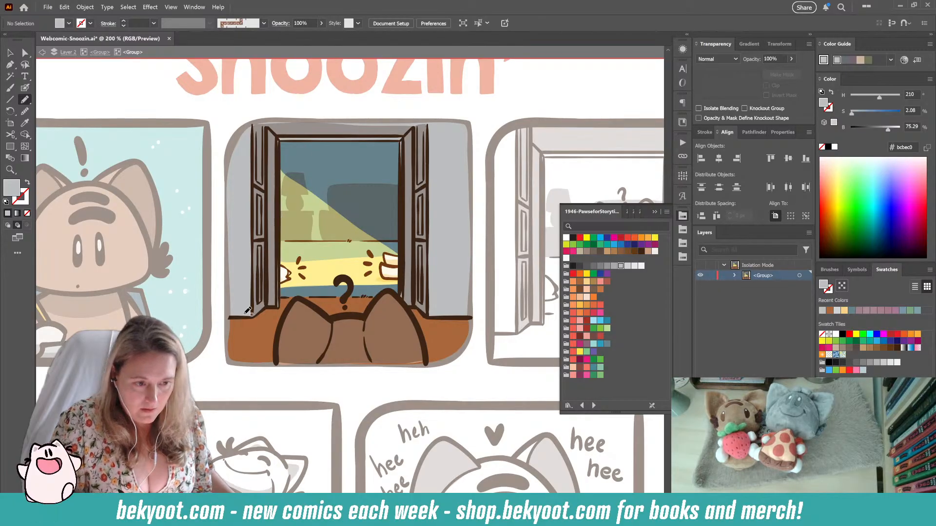
pyautogui.keyDown('ctrl'); pyautogui.click(457, 190); pyautogui.keyUp('ctrl')
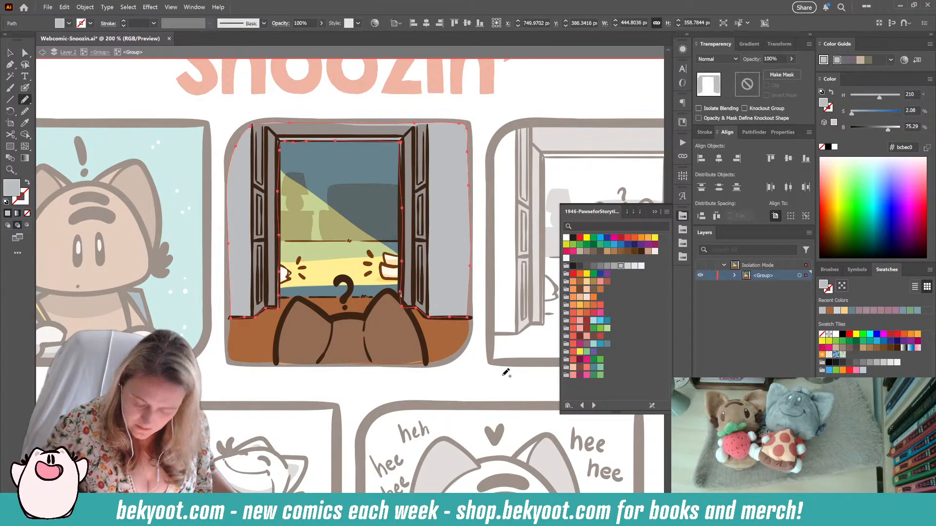
pyautogui.click(593, 344)
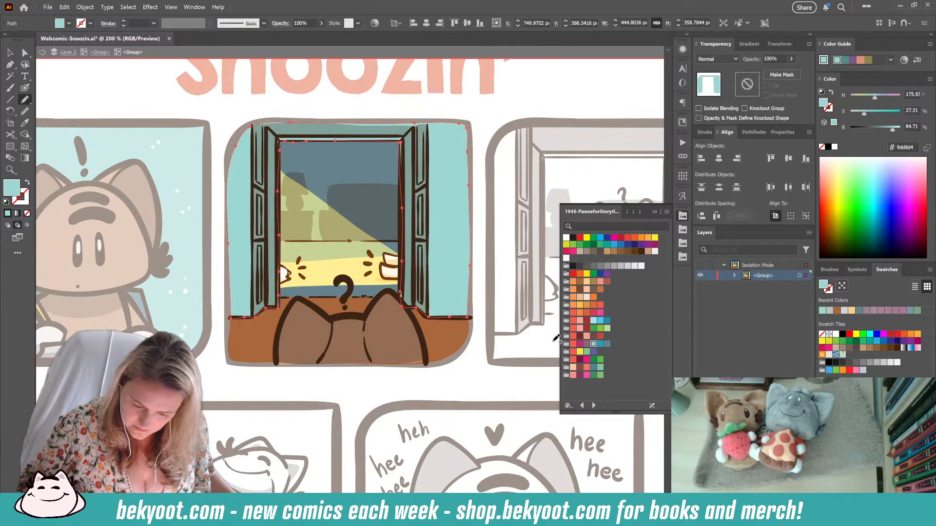
pyautogui.keyDown('ctrl'); pyautogui.click(353, 386); pyautogui.keyUp('ctrl')
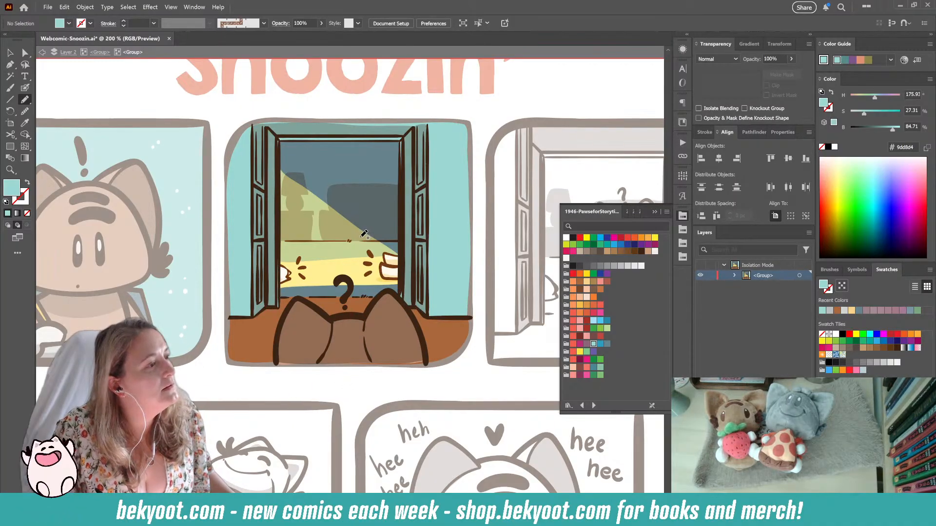
# - Set the opacity of the dark brown shading on both doors and the frame to 70%
pyautogui.click(26, 52)
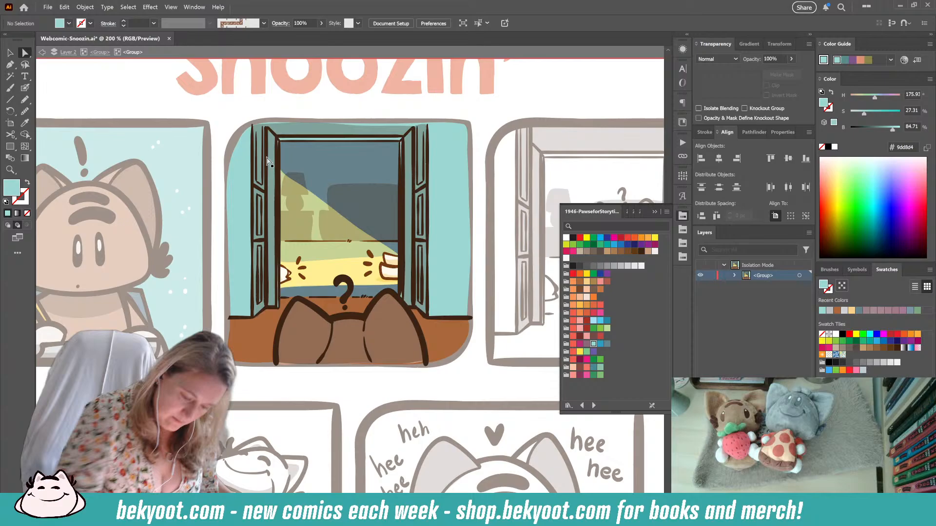
pyautogui.click(267, 224)
pyautogui.keyDown('shift'); pyautogui.click(414, 178); pyautogui.keyUp('shift')
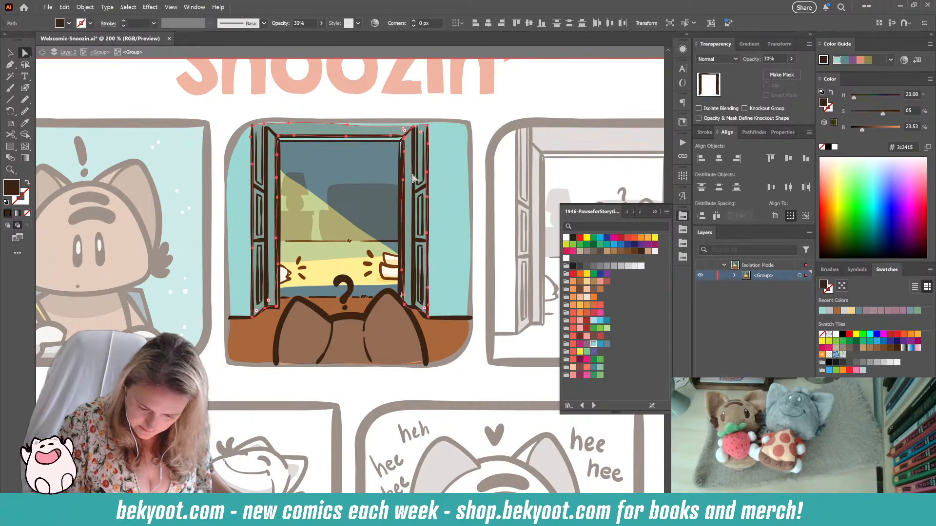
pyautogui.click(791, 58)
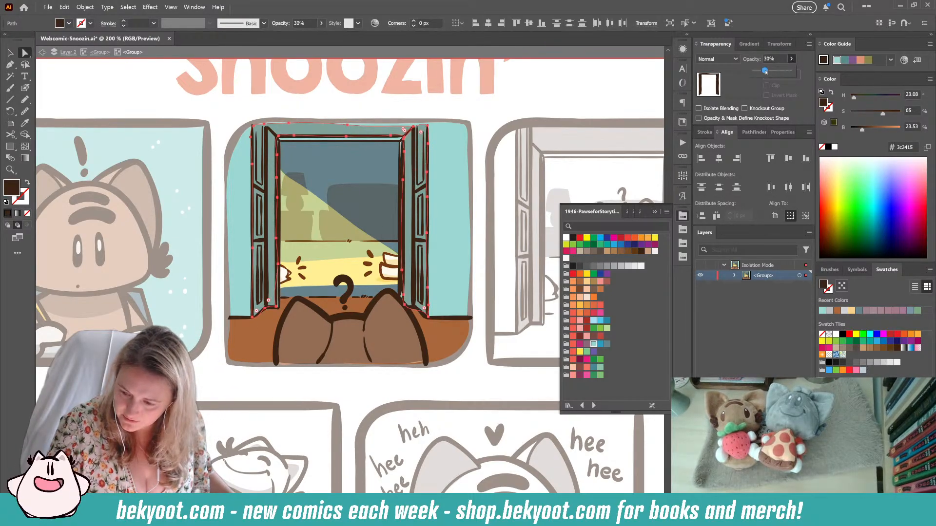
pyautogui.moveTo(775, 71); pyautogui.dragTo(778, 73)
pyautogui.click(493, 104)
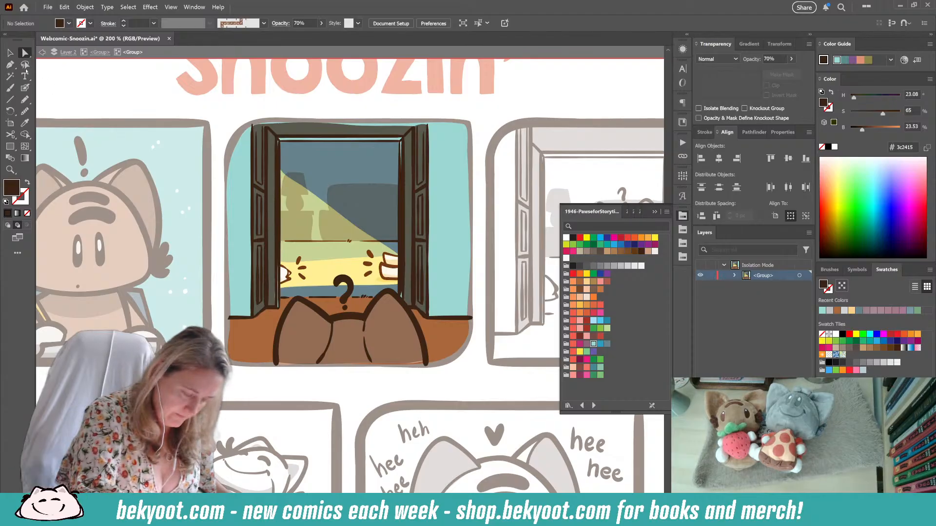
# - Inspect the door shading's anchor points along the left door's inner edge and base, and the floor shape's outline beneath it
pyautogui.click(279, 138)
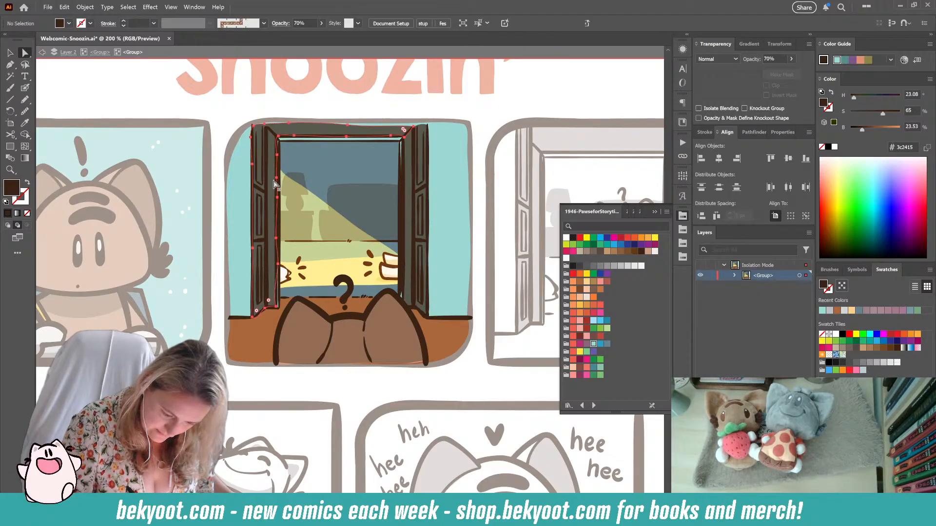
pyautogui.click(278, 138)
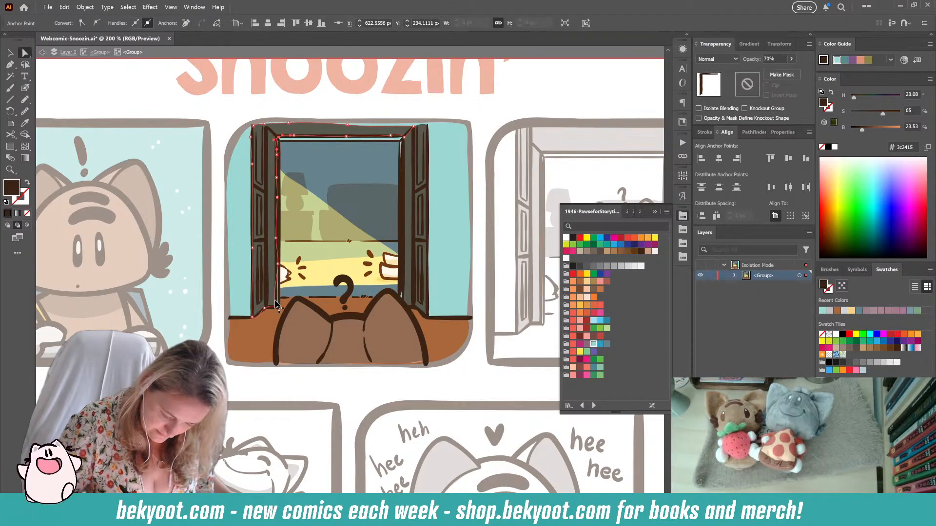
pyautogui.click(276, 267)
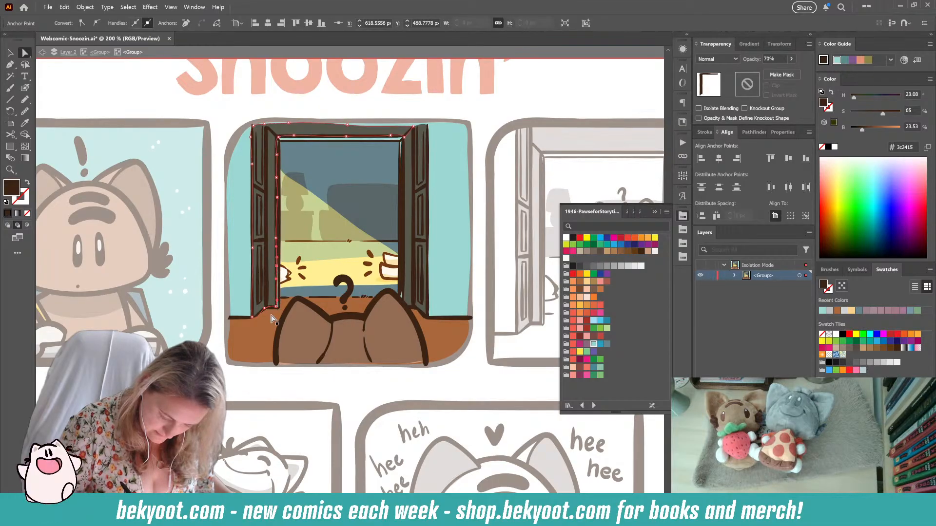
pyautogui.click(265, 310)
pyautogui.click(253, 319)
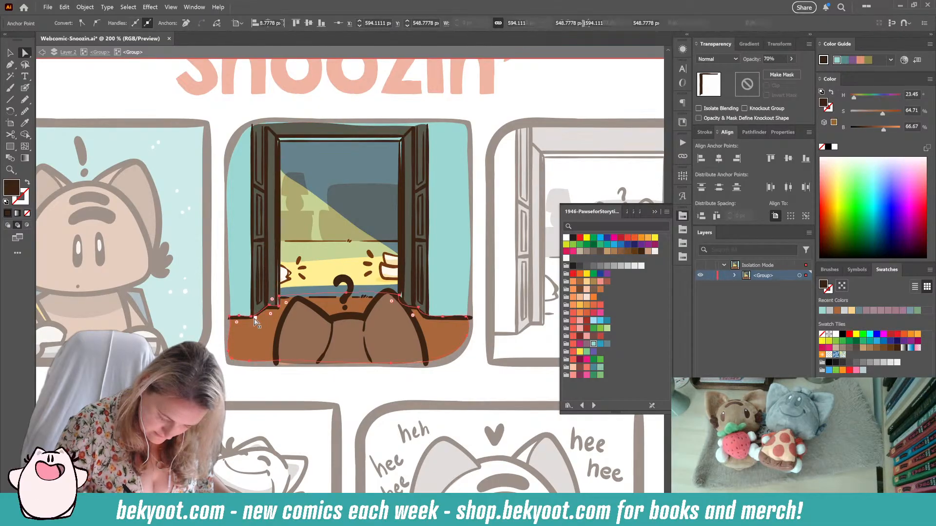
pyautogui.click(245, 390)
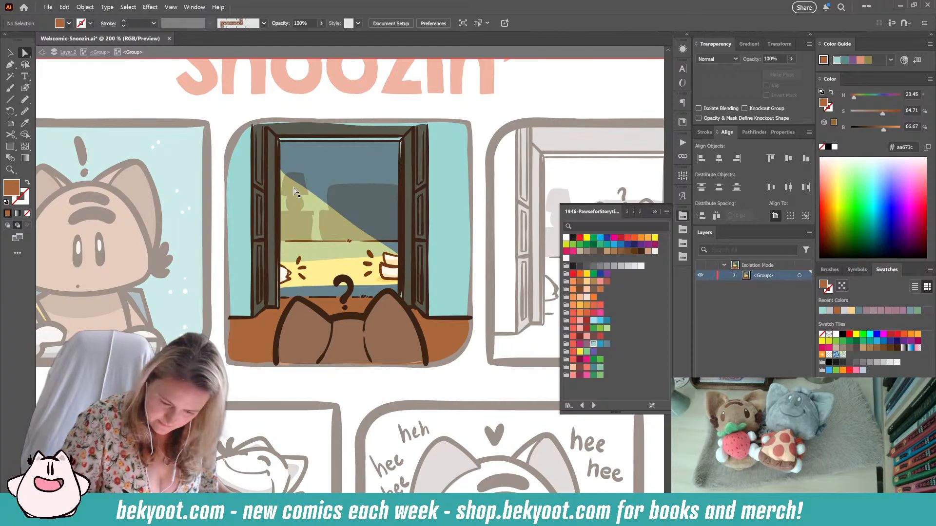
# - Pick up the door shading's dark brown fill, set 40% opacity, and draw a shade about 78 × 360 px over the wall right of the doorway
pyautogui.press('n')
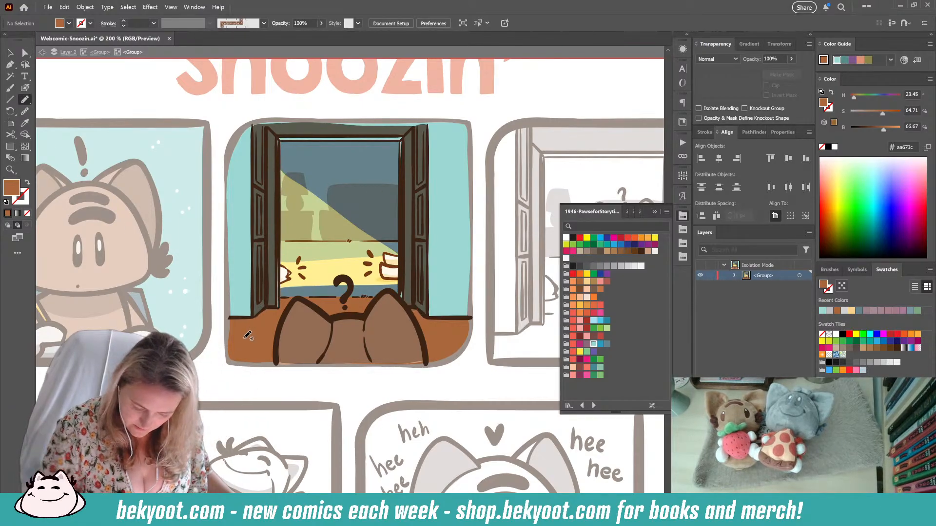
pyautogui.keyDown('ctrl'); pyautogui.click(246, 312); pyautogui.keyUp('ctrl')
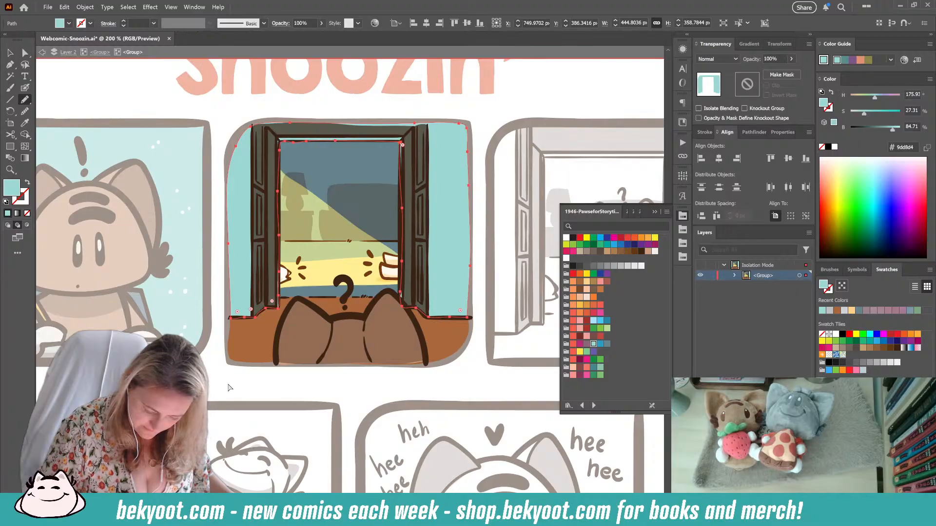
pyautogui.keyDown('ctrl'); pyautogui.click(229, 388); pyautogui.keyUp('ctrl')
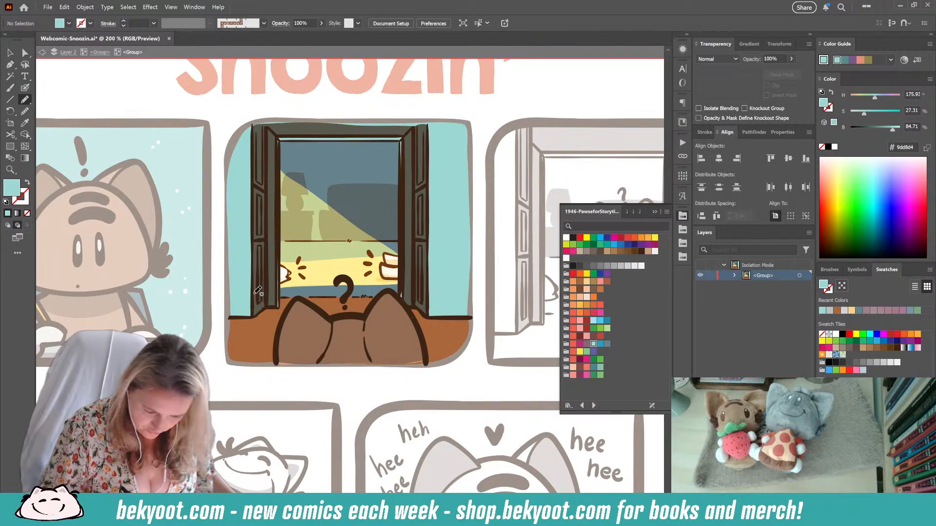
pyautogui.keyDown('ctrl'); pyautogui.click(298, 133); pyautogui.keyUp('ctrl')
pyautogui.keyDown('ctrl'); pyautogui.click(215, 393); pyautogui.keyUp('ctrl')
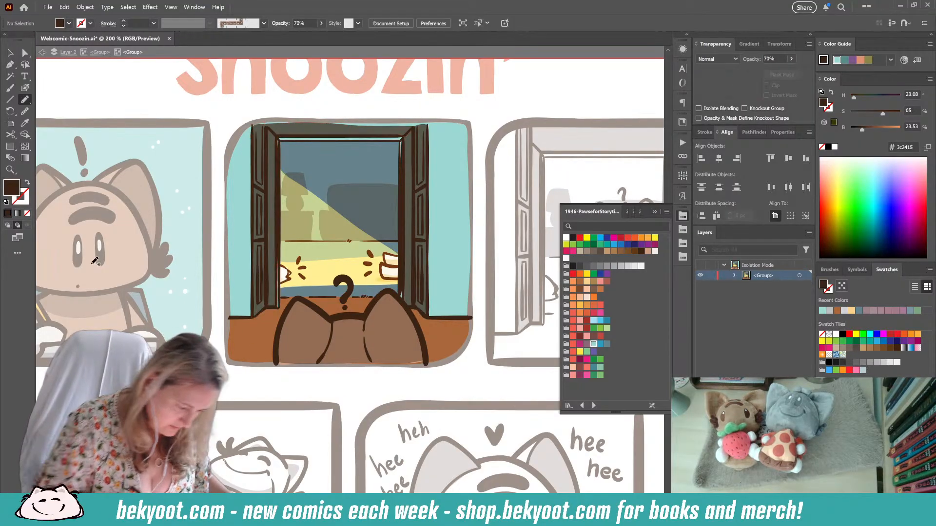
pyautogui.click(8, 225)
pyautogui.click(780, 56)
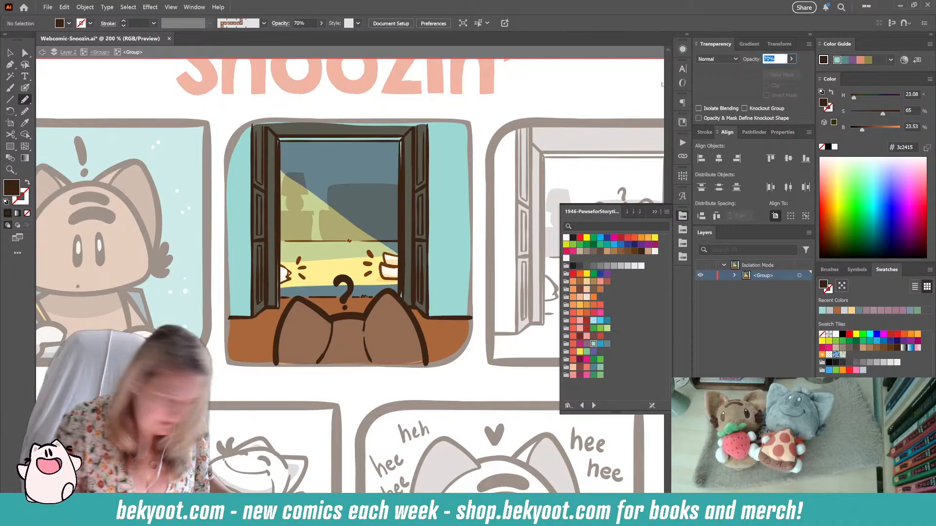
pyautogui.write('40')
pyautogui.press('Return')
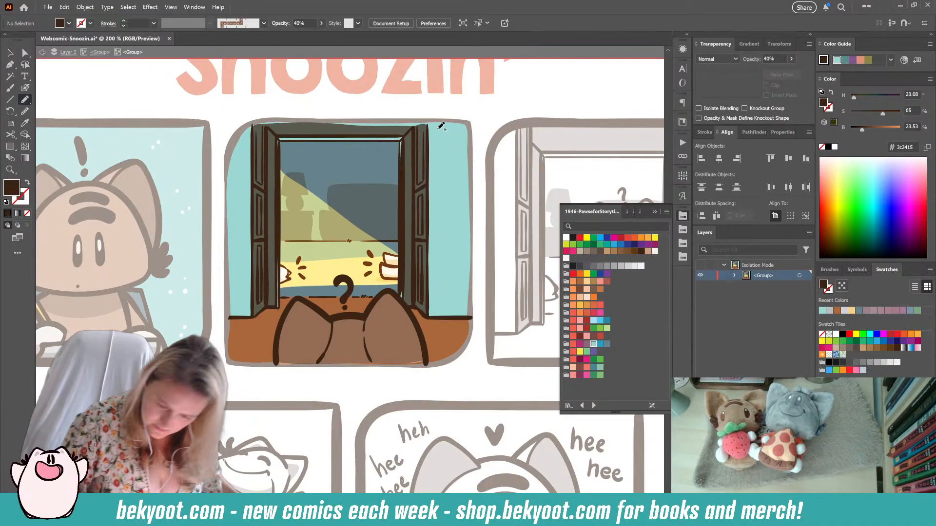
pyautogui.moveTo(438, 129)
pyautogui.mouseDown()
pyautogui.moveTo(429, 131)
pyautogui.moveTo(430, 315)
pyautogui.moveTo(456, 318)
pyautogui.moveTo(472, 307)
pyautogui.moveTo(473, 176)
pyautogui.mouseUp()
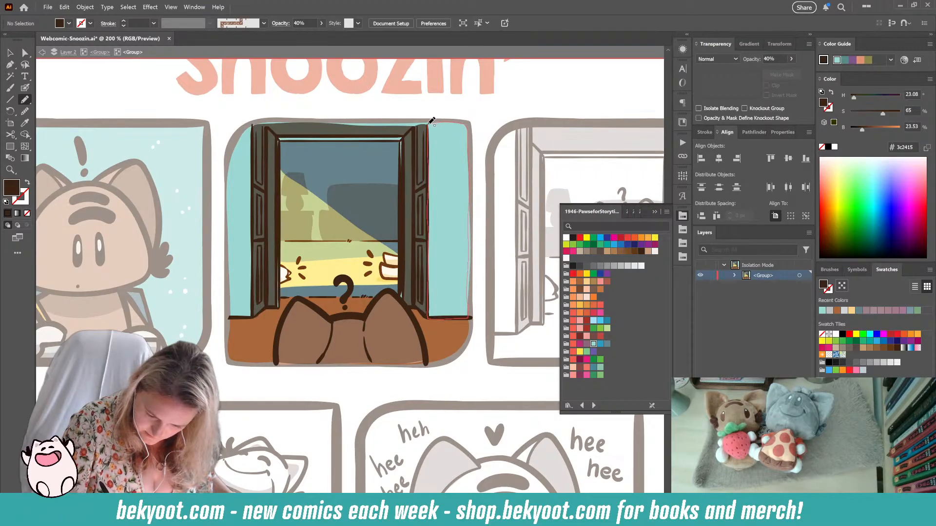
pyautogui.moveTo(432, 121); pyautogui.dragTo(429, 123)
# - Draw a matching dark brown shade at 40% opacity over the wall left of the doorway with the Pencil tool
pyautogui.moveTo(253, 126)
pyautogui.mouseDown()
pyautogui.moveTo(256, 316)
pyautogui.moveTo(236, 317)
pyautogui.mouseUp()
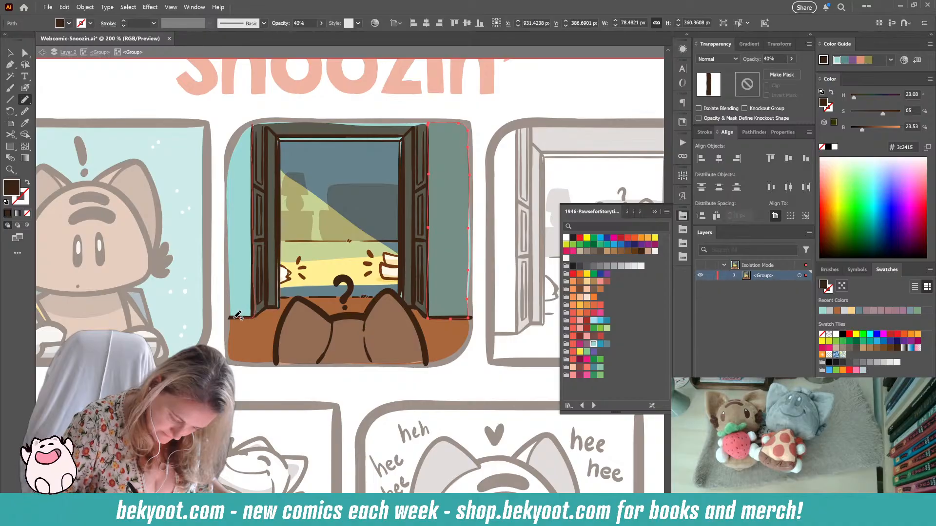
pyautogui.moveTo(231, 215)
pyautogui.mouseDown()
pyautogui.moveTo(227, 172)
pyautogui.moveTo(257, 123)
pyautogui.mouseUp()
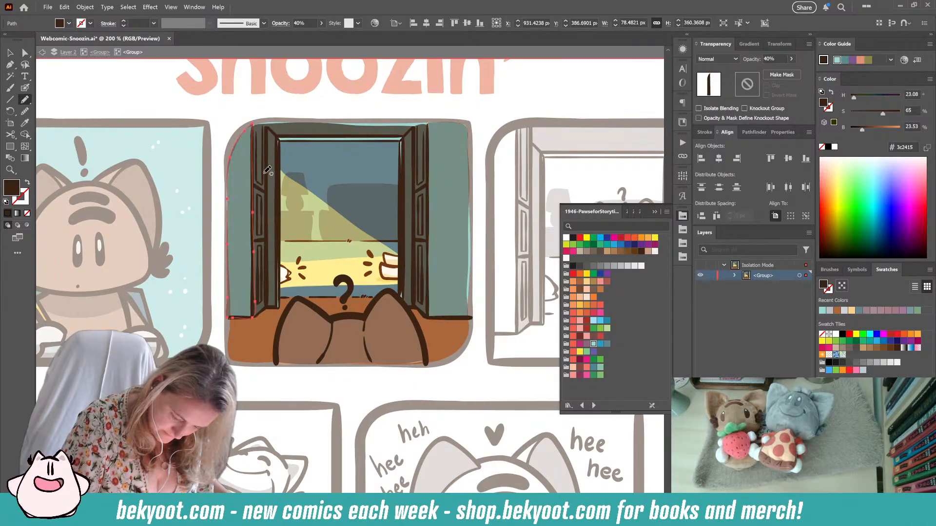
pyautogui.hotkey('ctrl', 'shift', 'a')
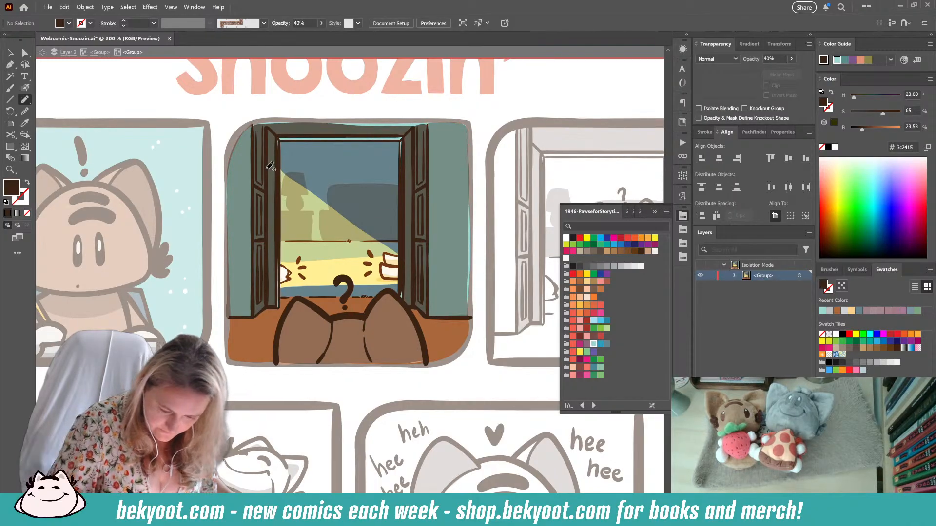
pyautogui.press('a')
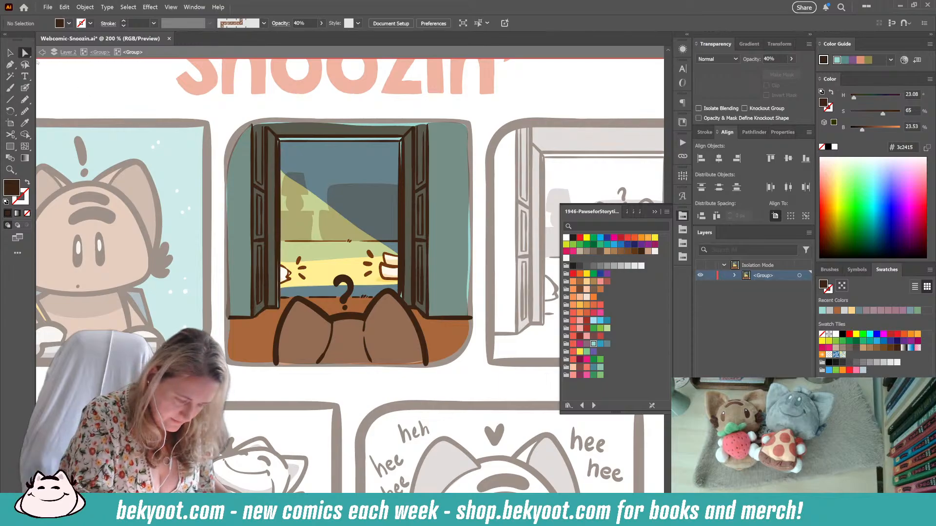
# - Nudge the anchor points along the top of the door frame shading and at the right door shading's upper outer corner
pyautogui.click(402, 130)
pyautogui.click(414, 128)
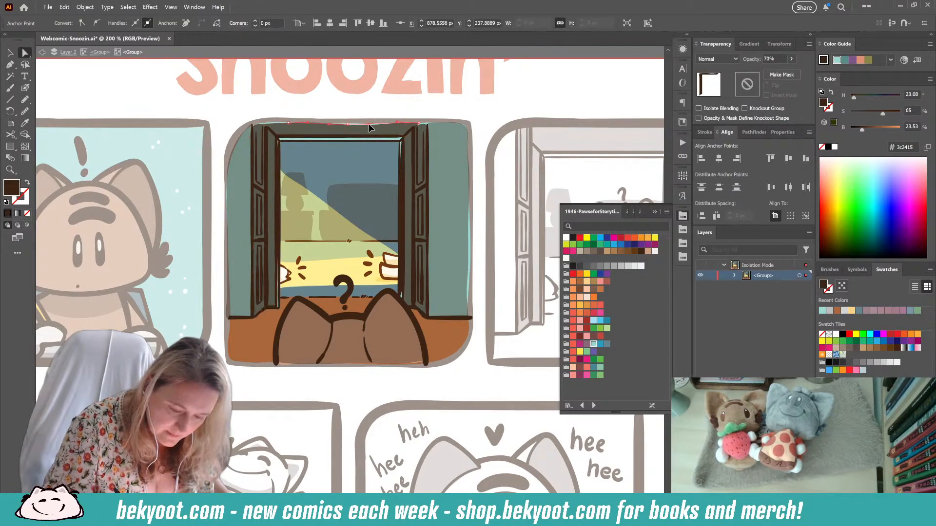
pyautogui.moveTo(285, 123); pyautogui.dragTo(288, 122)
pyautogui.moveTo(264, 124); pyautogui.dragTo(264, 122)
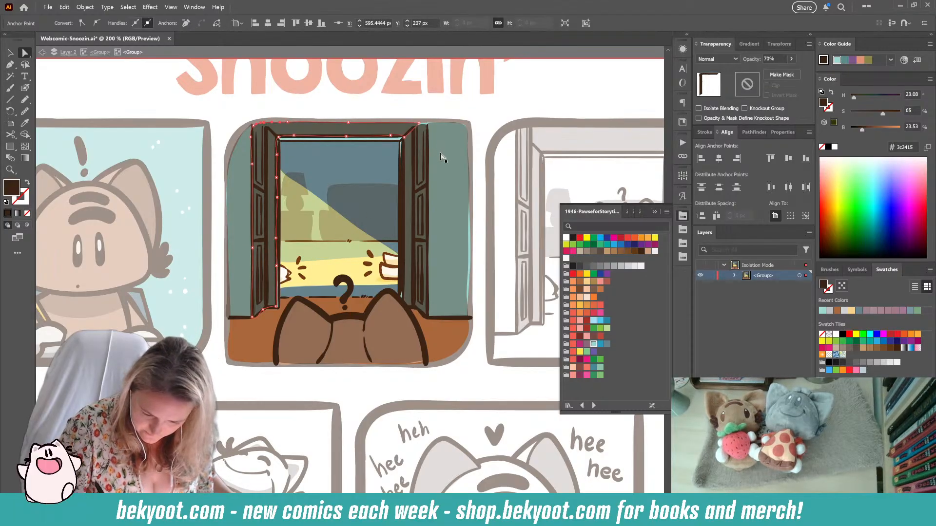
pyautogui.click(422, 133)
pyautogui.click(427, 126)
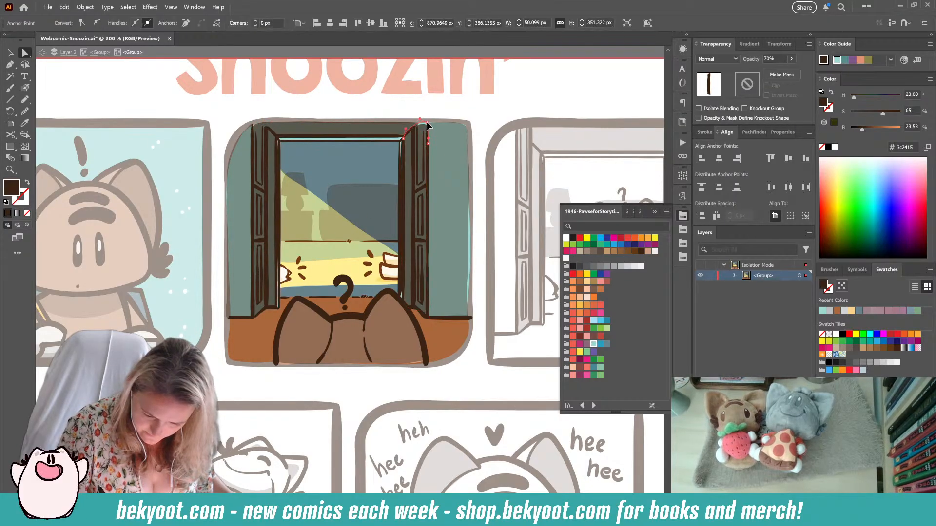
pyautogui.moveTo(428, 125); pyautogui.dragTo(428, 125)
# - Unite the frame shading and the right door shading into one shape with Pathfinder
pyautogui.keyDown('shift'); pyautogui.click(389, 130); pyautogui.keyUp('shift')
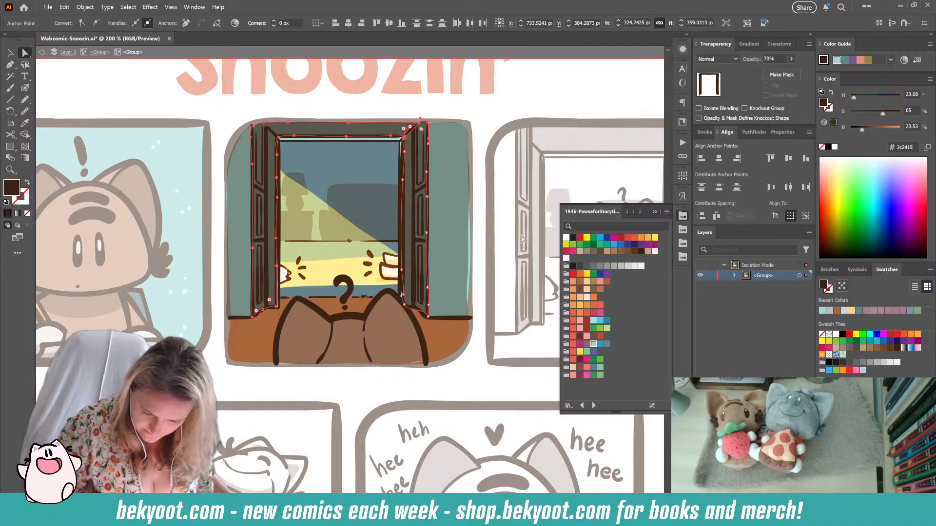
pyautogui.click(751, 132)
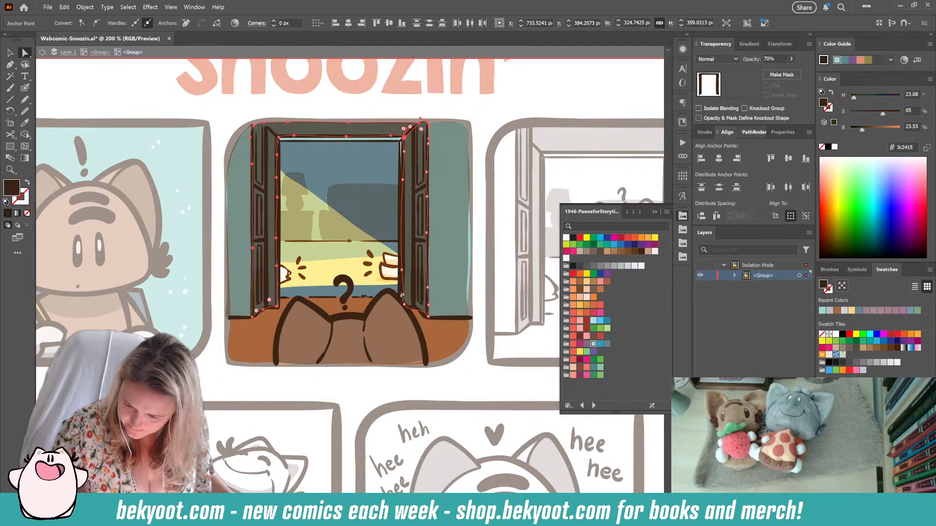
pyautogui.click(701, 159)
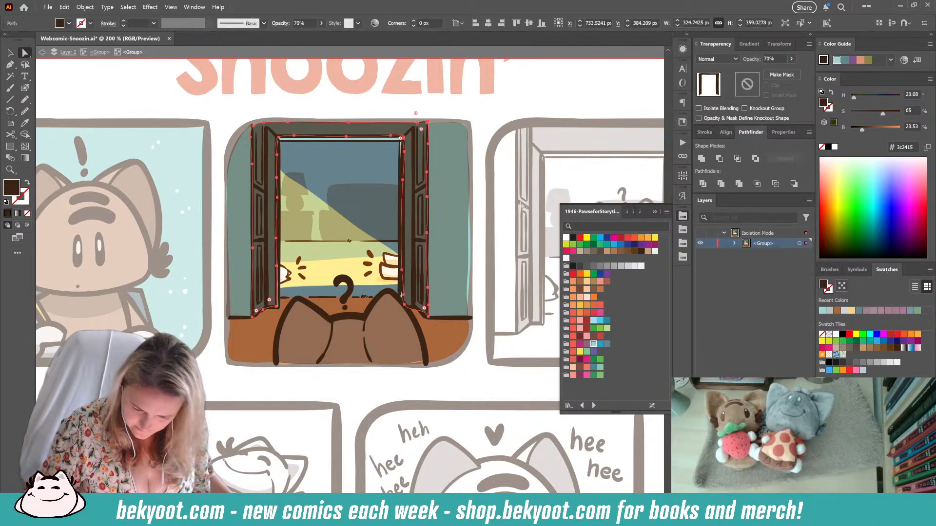
pyautogui.click(456, 125)
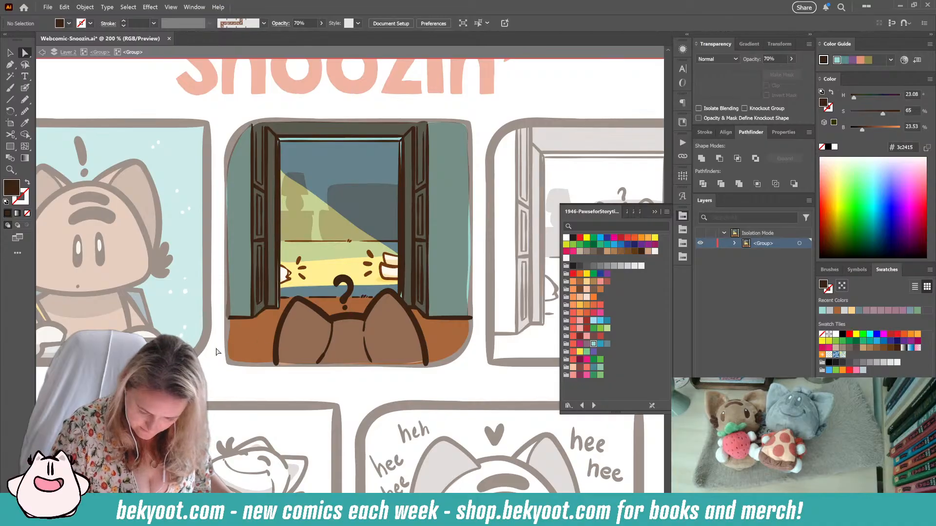
# - Set up the Blob Brush with a white fill, Overlay blending and 100% opacity
pyautogui.click(25, 88)
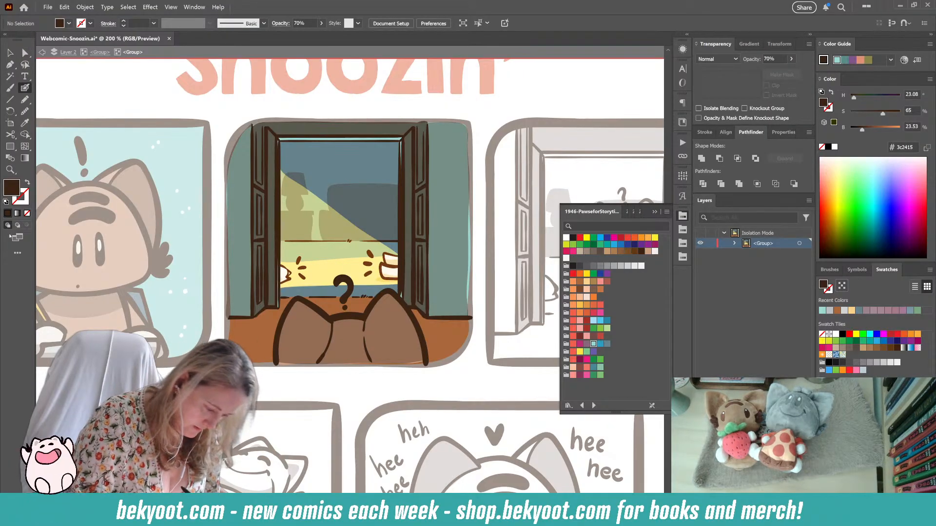
pyautogui.click(566, 237)
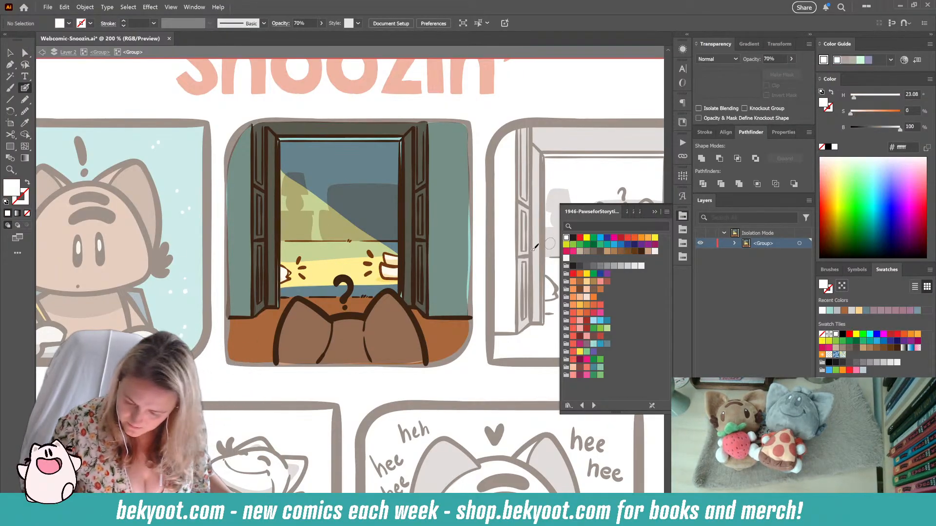
pyautogui.click(716, 59)
pyautogui.click(715, 153)
pyautogui.click(791, 58)
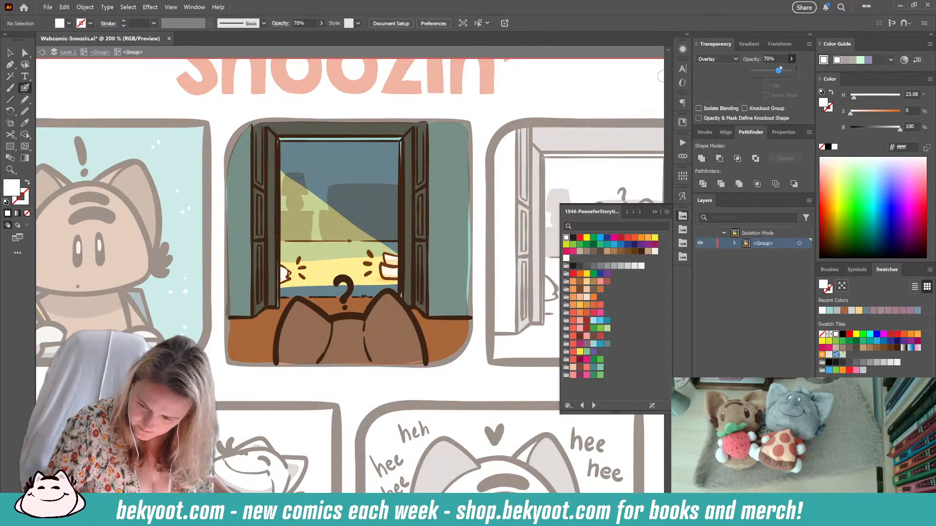
pyautogui.moveTo(788, 71); pyautogui.dragTo(794, 72)
pyautogui.moveTo(300, 217); pyautogui.dragTo(294, 218)
pyautogui.hotkey('shift', 'x')
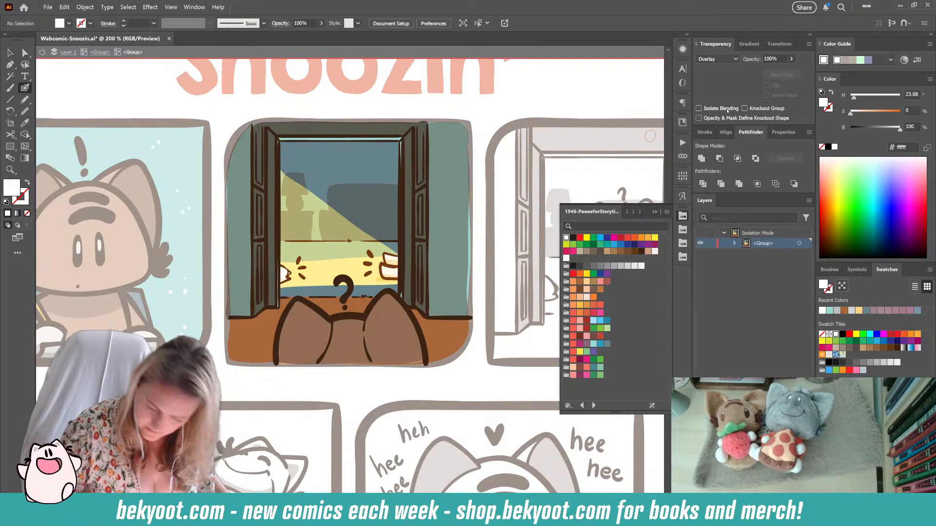
# - Paint white Overlay dust specks across the light beam, faint ones at 30% opacity and brighter ones at 100%
pyautogui.click(776, 59)
pyautogui.write('30')
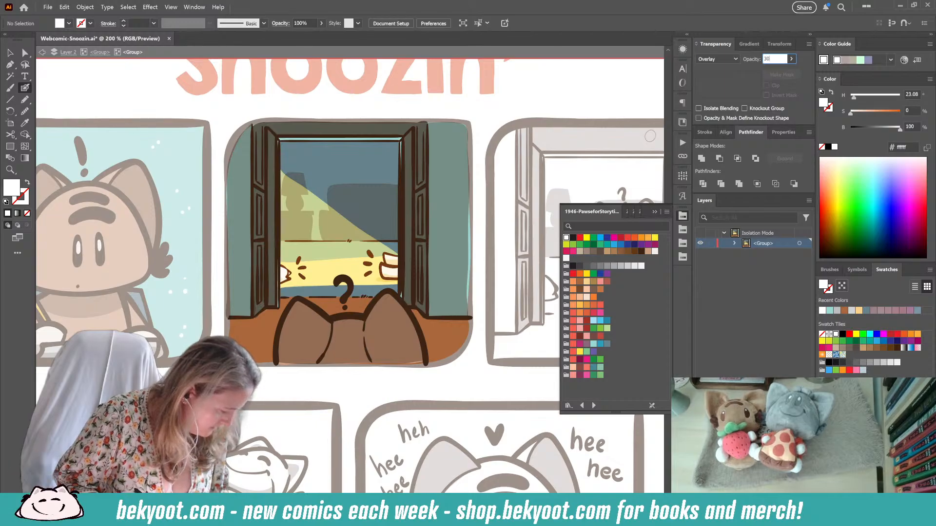
pyautogui.press('Return')
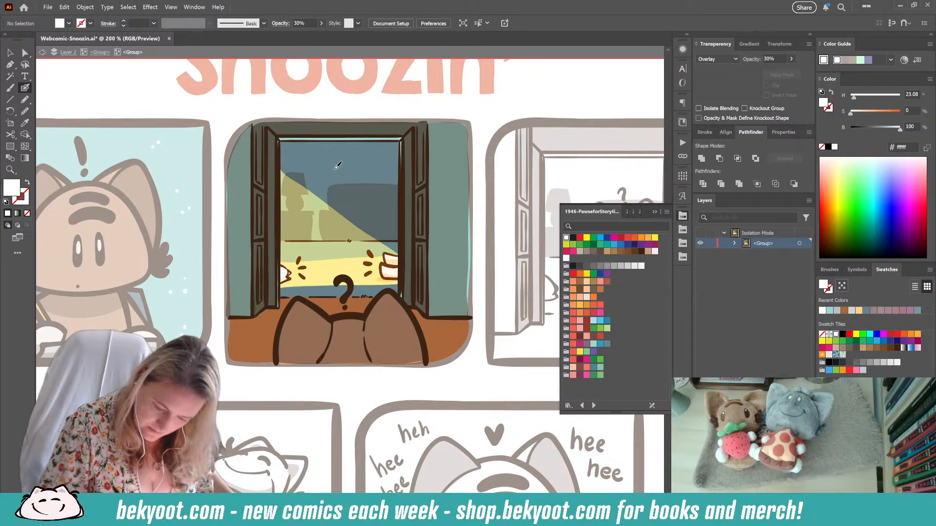
pyautogui.hotkey('shift', 'x')
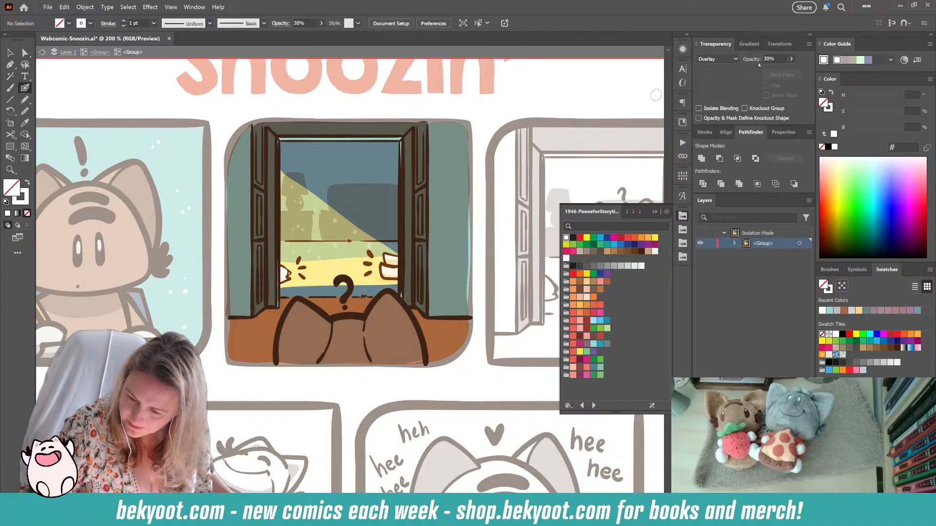
pyautogui.click(791, 59)
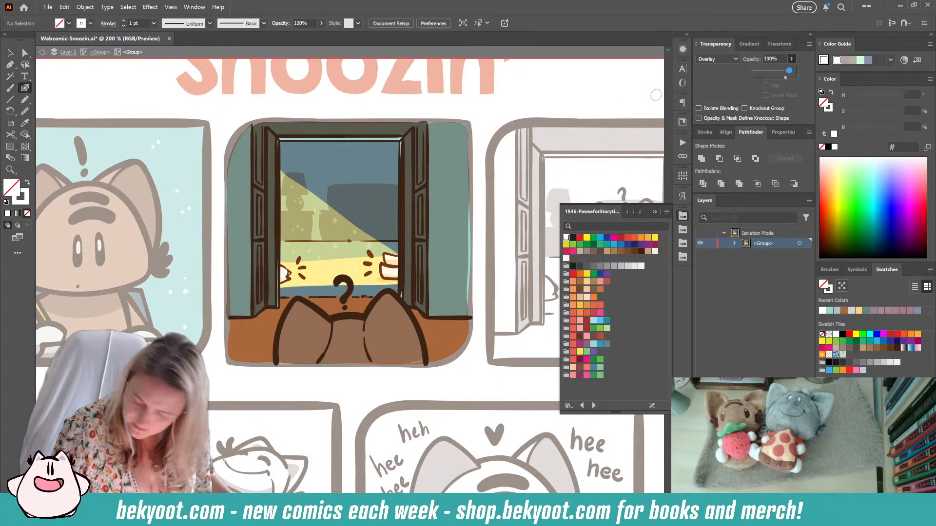
pyautogui.click(328, 247)
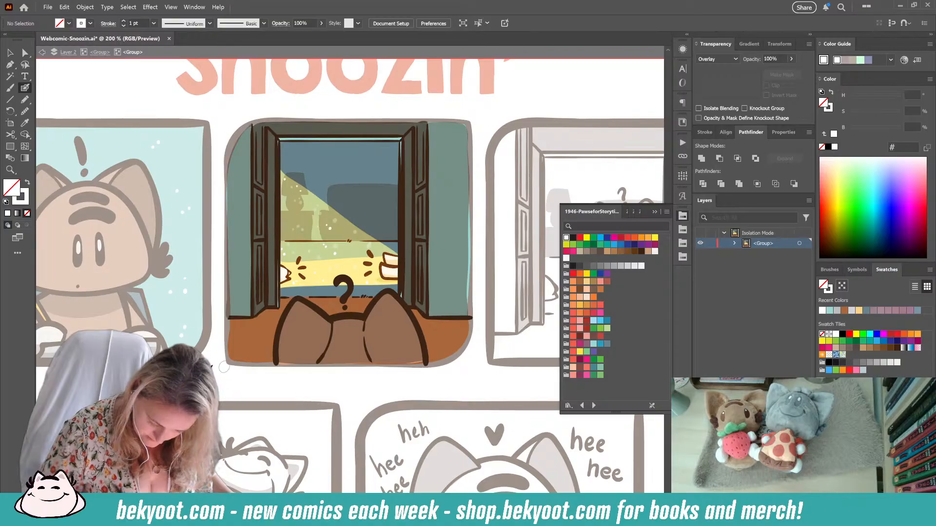
# - Pick up the light beam's pale orange colour and dab Overlay texture marks at 100% opacity along the blue strip below the beam
pyautogui.keyDown('ctrl'); pyautogui.click(324, 287); pyautogui.keyUp('ctrl')
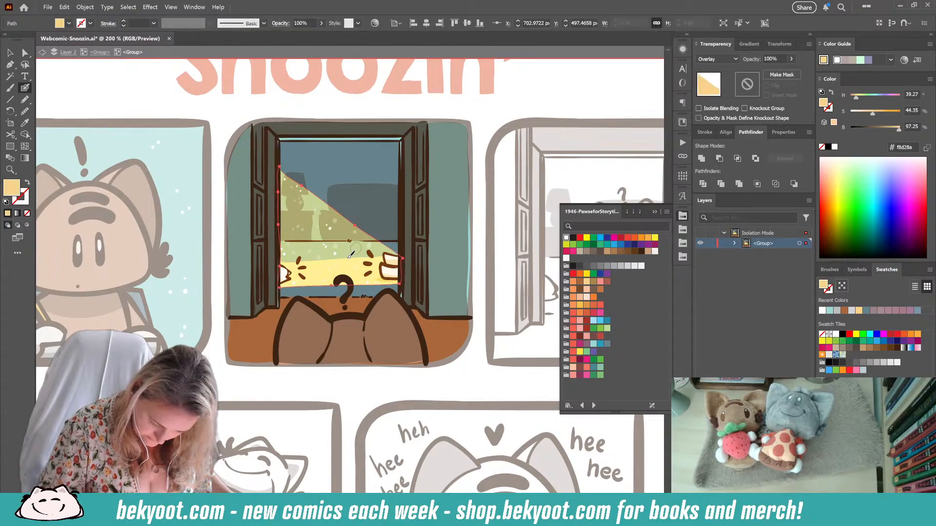
pyautogui.hotkey('ctrl', 'shift', 'a')
pyautogui.moveTo(289, 292); pyautogui.dragTo(309, 285)
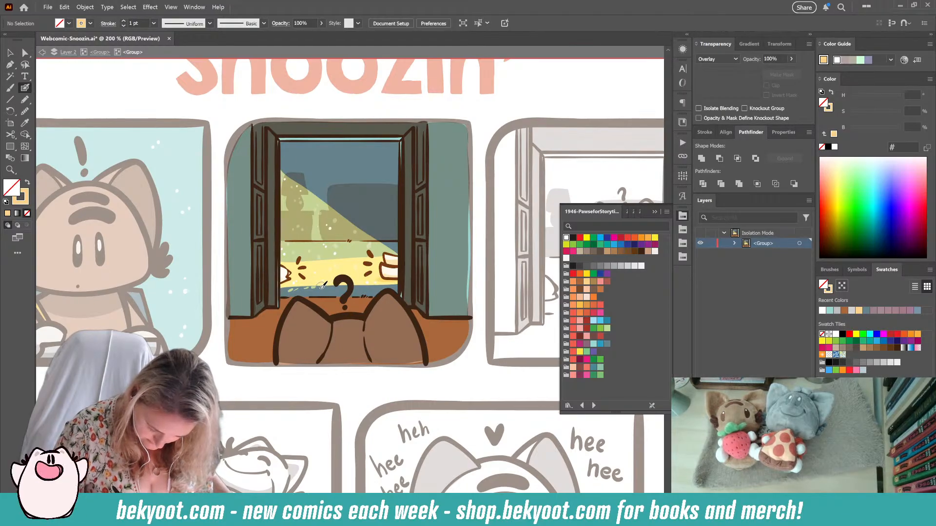
pyautogui.moveTo(323, 288); pyautogui.dragTo(328, 287)
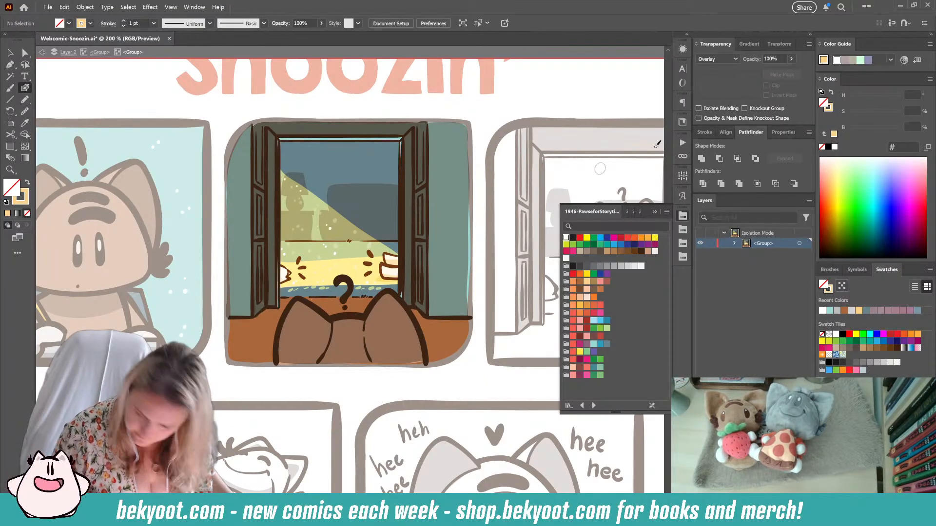
# - Set the brush opacity to 40% and paint pale orange Overlay marks on the doorway floor and along the door frame's inner edge
pyautogui.click(753, 61)
pyautogui.write('40')
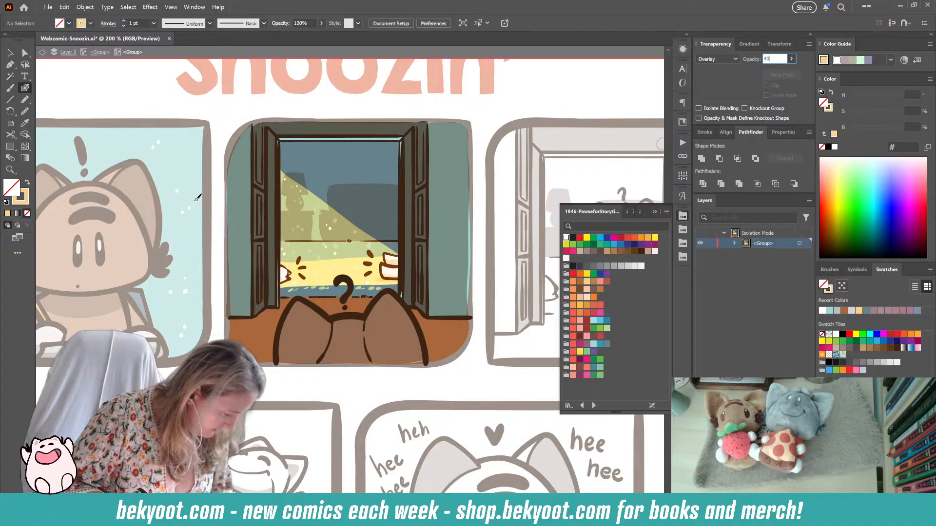
pyautogui.press('Return')
pyautogui.moveTo(288, 298); pyautogui.dragTo(371, 300)
pyautogui.click(290, 300)
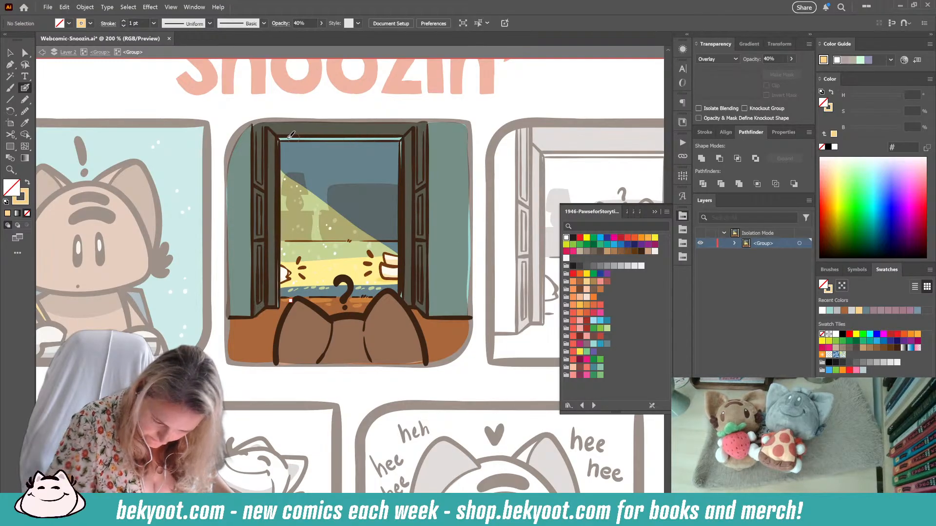
pyautogui.moveTo(278, 138)
pyautogui.mouseDown()
pyautogui.moveTo(396, 138)
pyautogui.moveTo(408, 291)
pyautogui.mouseUp()
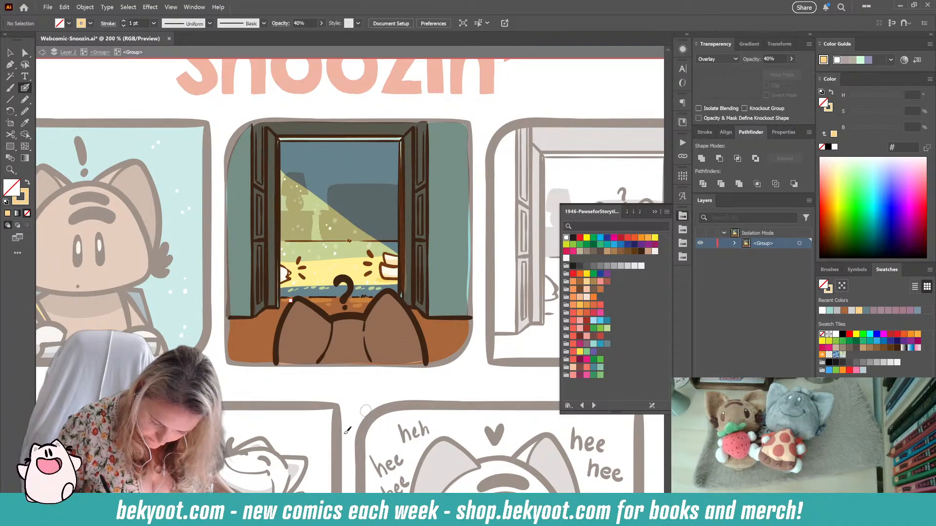
pyautogui.moveTo(281, 141); pyautogui.dragTo(283, 276)
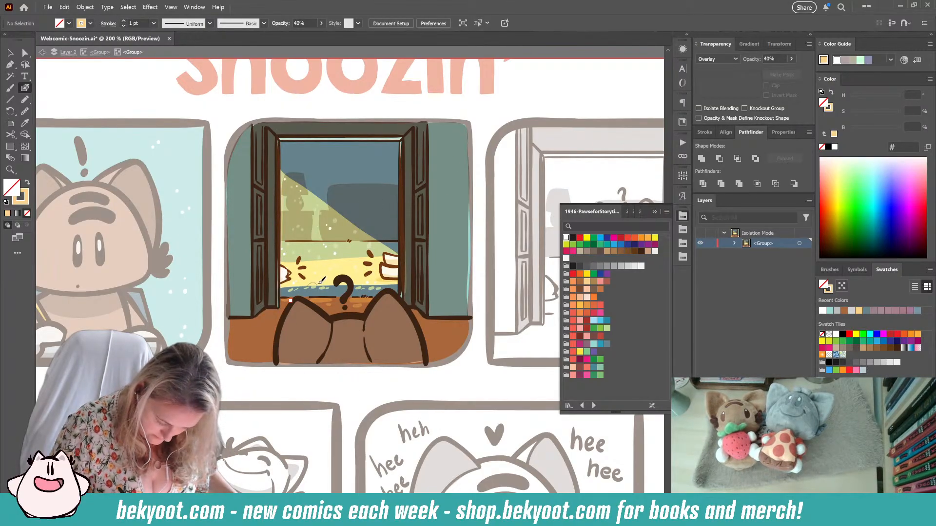
# - Pick up the wall shade's dark brown at 40% opacity and draw slanting floorboard lines on both sides of the cat
pyautogui.keyDown('ctrl'); pyautogui.click(249, 349); pyautogui.keyUp('ctrl')
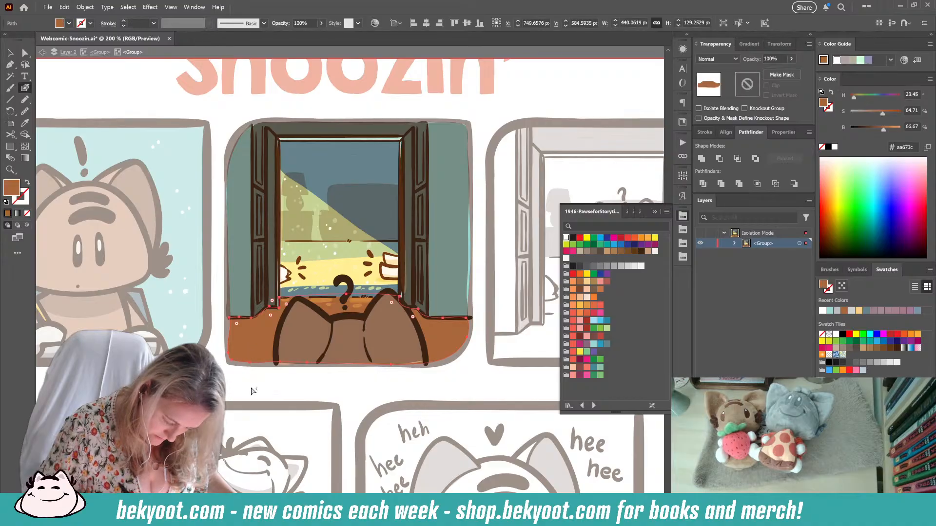
pyautogui.keyDown('ctrl'); pyautogui.click(252, 390); pyautogui.keyUp('ctrl')
pyautogui.keyDown('ctrl'); pyautogui.click(248, 273); pyautogui.keyUp('ctrl')
pyautogui.keyDown('ctrl'); pyautogui.click(240, 400); pyautogui.keyUp('ctrl')
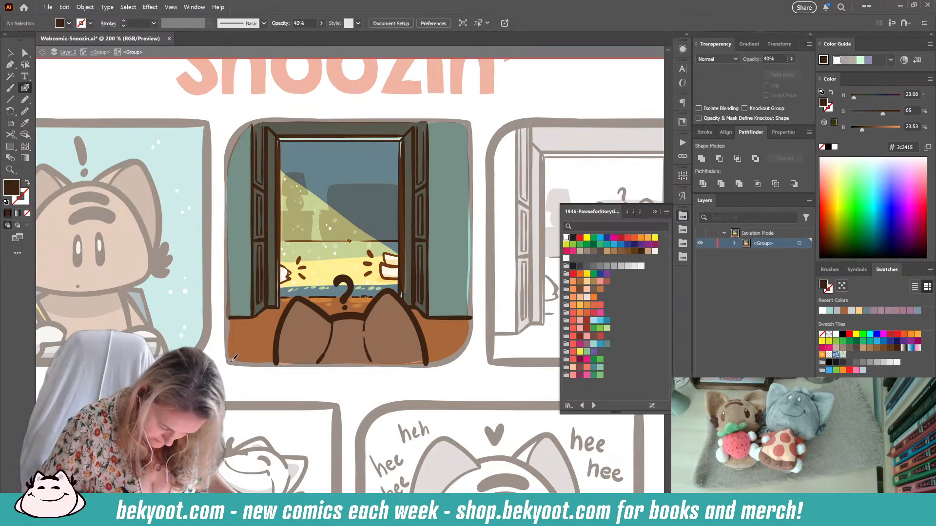
pyautogui.hotkey('shift', 'x')
pyautogui.moveTo(242, 352); pyautogui.dragTo(286, 303)
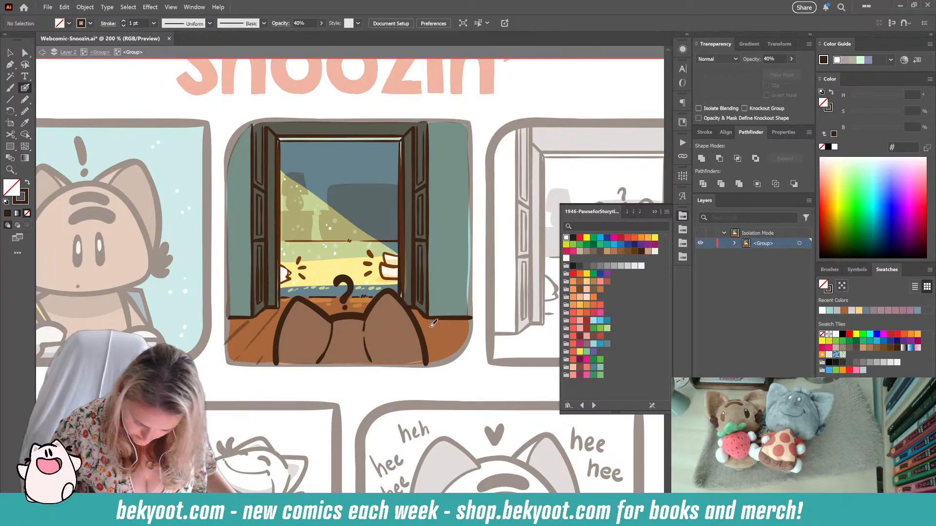
pyautogui.moveTo(431, 327)
pyautogui.mouseDown()
pyautogui.moveTo(456, 361)
pyautogui.moveTo(450, 325)
pyautogui.moveTo(473, 338)
pyautogui.mouseUp()
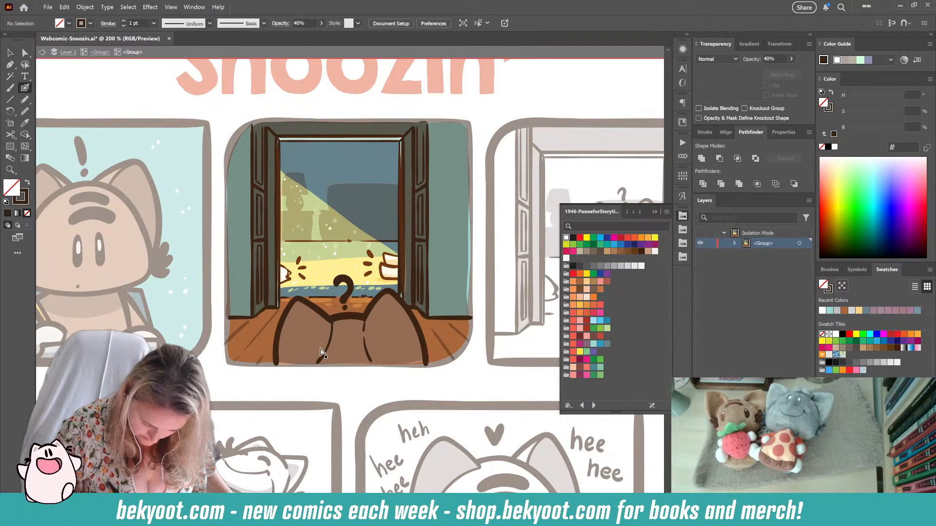
# - Select the slanting floorboard lines on both sides of the cat and group them
pyautogui.keyDown('ctrl'); pyautogui.click(237, 335); pyautogui.keyUp('ctrl')
pyautogui.keyDown('ctrl'); pyautogui.keyDown('shift'); pyautogui.click(251, 342); pyautogui.keyUp('shift'); pyautogui.keyUp('ctrl')
pyautogui.keyDown('ctrl'); pyautogui.keyDown('shift'); pyautogui.click(260, 362); pyautogui.keyUp('shift'); pyautogui.keyUp('ctrl')
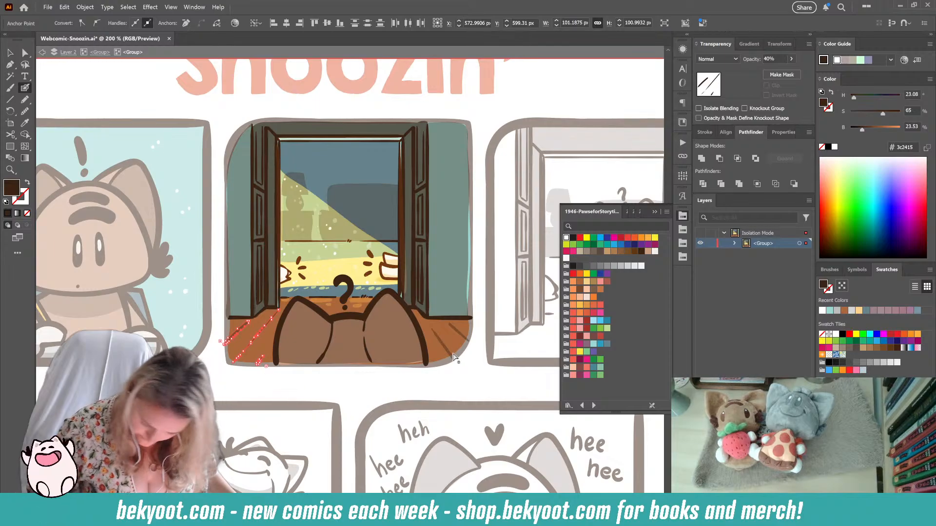
pyautogui.keyDown('ctrl'); pyautogui.keyDown('shift'); pyautogui.click(454, 359); pyautogui.keyUp('shift'); pyautogui.keyUp('ctrl')
pyautogui.keyDown('ctrl'); pyautogui.keyDown('shift'); pyautogui.click(460, 332); pyautogui.keyUp('shift'); pyautogui.keyUp('ctrl')
pyautogui.hotkey('ctrl', 'g')
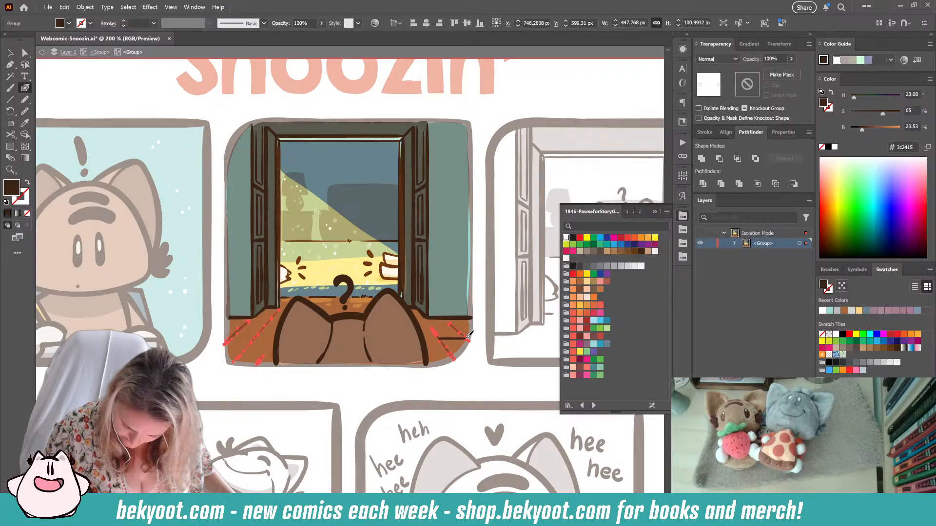
pyautogui.moveTo(468, 337); pyautogui.dragTo(469, 338)
pyautogui.hotkey('ctrl', 'z')
pyautogui.keyDown('ctrl'); pyautogui.click(445, 346); pyautogui.keyUp('ctrl')
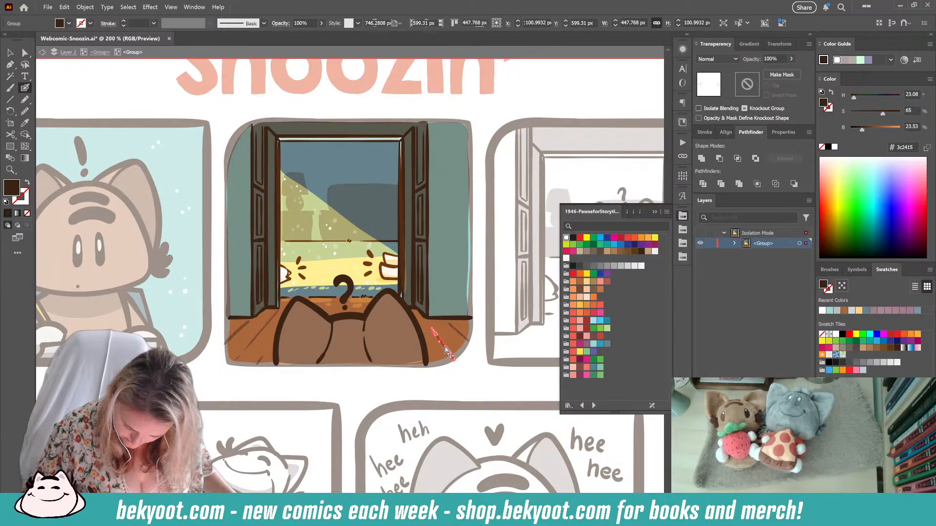
pyautogui.keyDown('ctrl'); pyautogui.click(457, 380); pyautogui.keyUp('ctrl')
# - Isolate the floorboard group and draw short horizontal dark brown board joints at 100% opacity between the slanting lines on both sides
pyautogui.press('v')
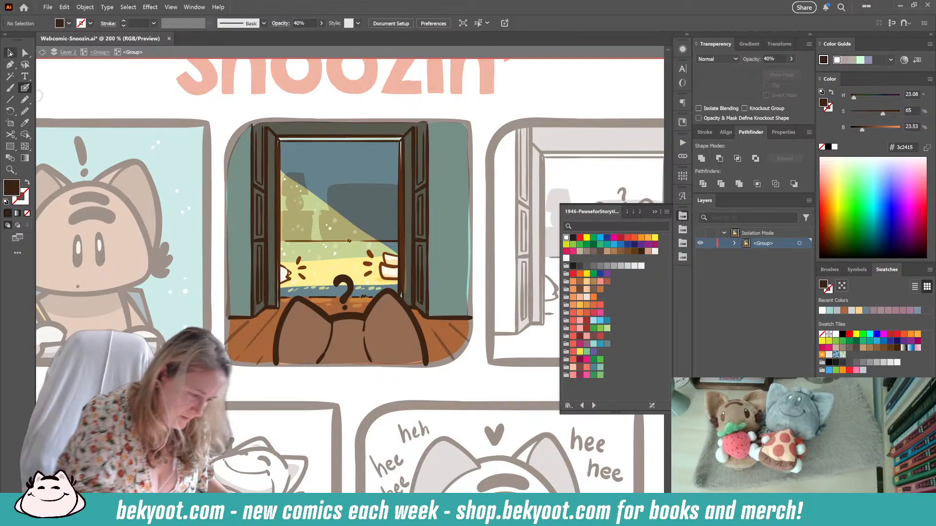
pyautogui.doubleClick(460, 331)
pyautogui.hotkey('shift', 'b')
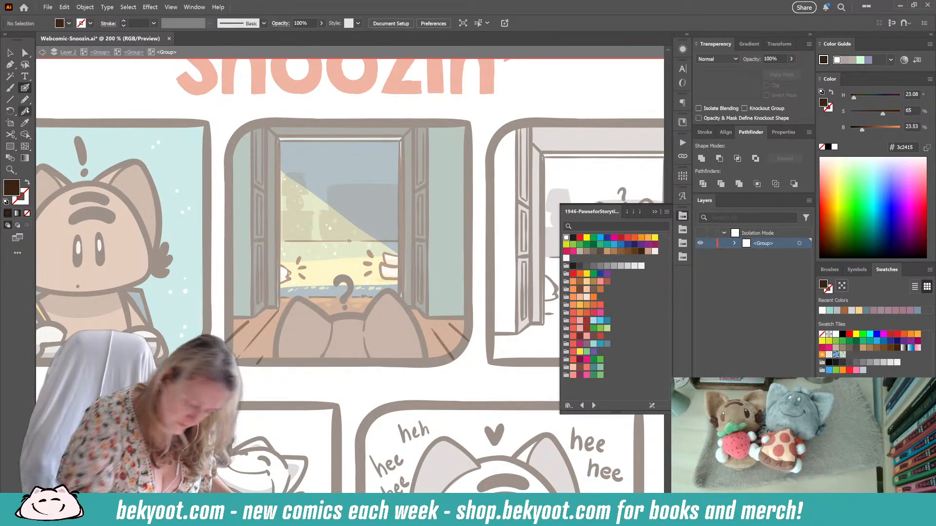
pyautogui.moveTo(453, 339); pyautogui.dragTo(454, 344)
pyautogui.hotkey('ctrl', 'z')
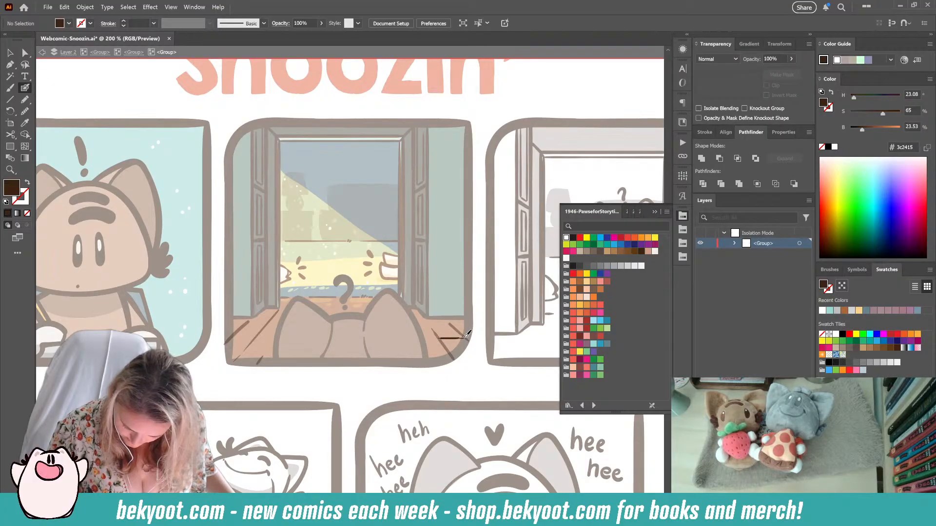
pyautogui.hotkey('shift', 'x')
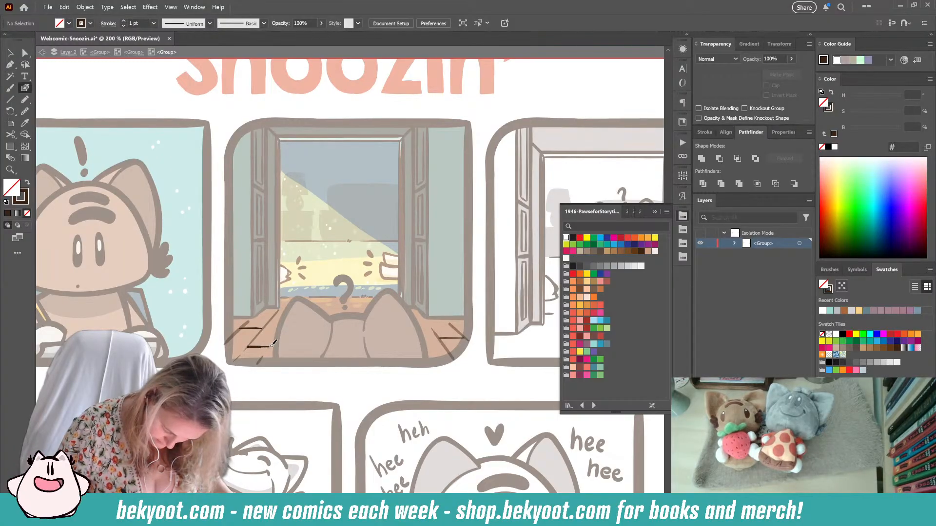
# - Unite the floorboard lines and board joints into one shape, and lower their group's opacity so the lines blend into the floor
pyautogui.hotkey('ctrl', 'a')
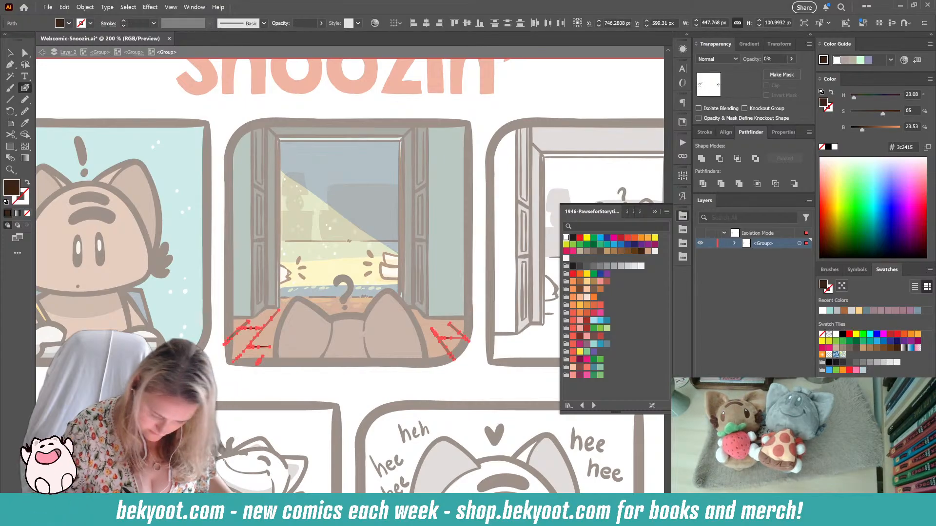
pyautogui.click(701, 158)
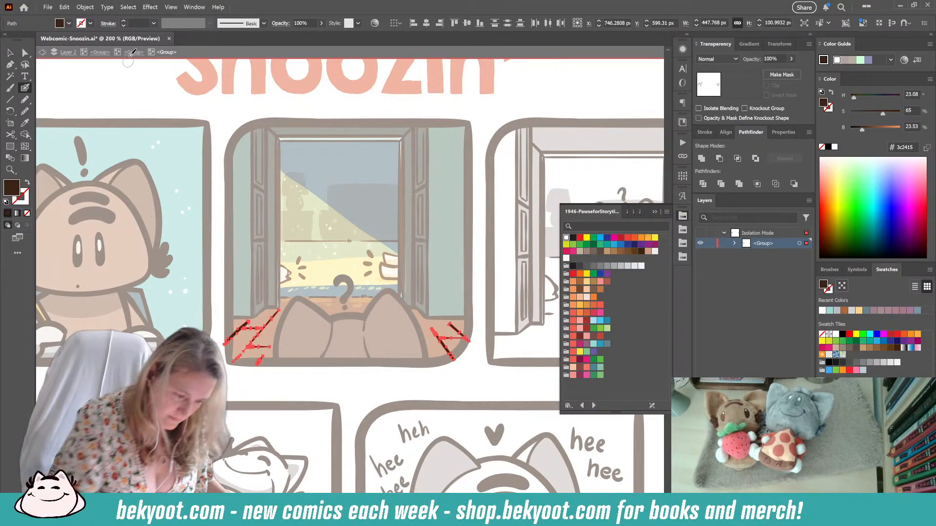
pyautogui.click(134, 52)
pyautogui.click(454, 364)
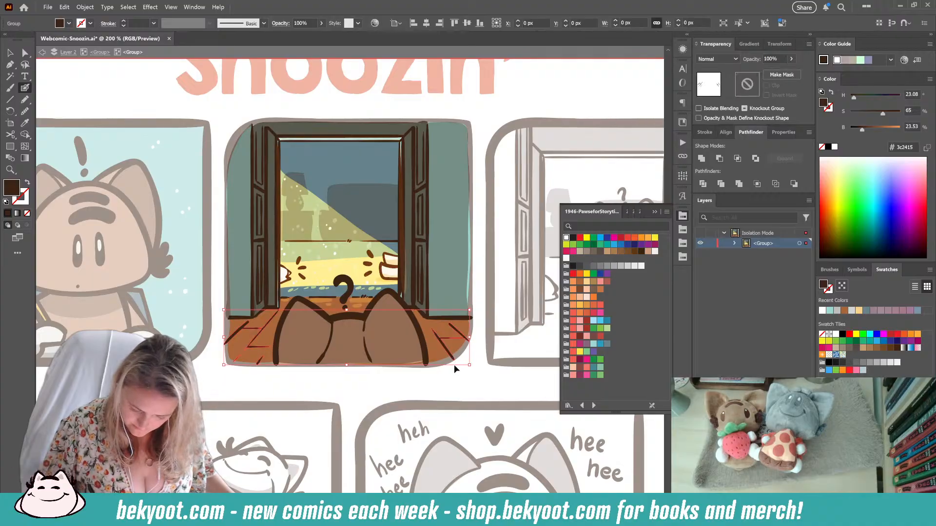
pyautogui.click(780, 60)
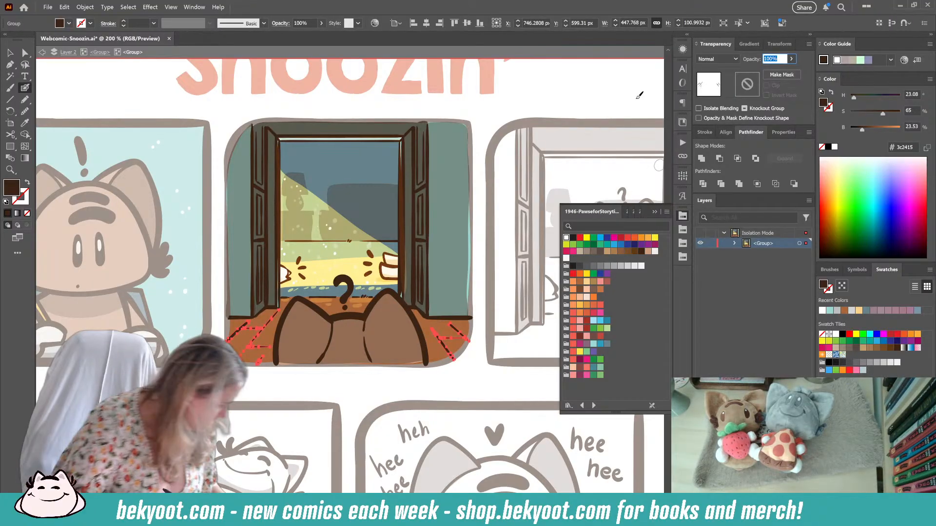
pyautogui.click(280, 375)
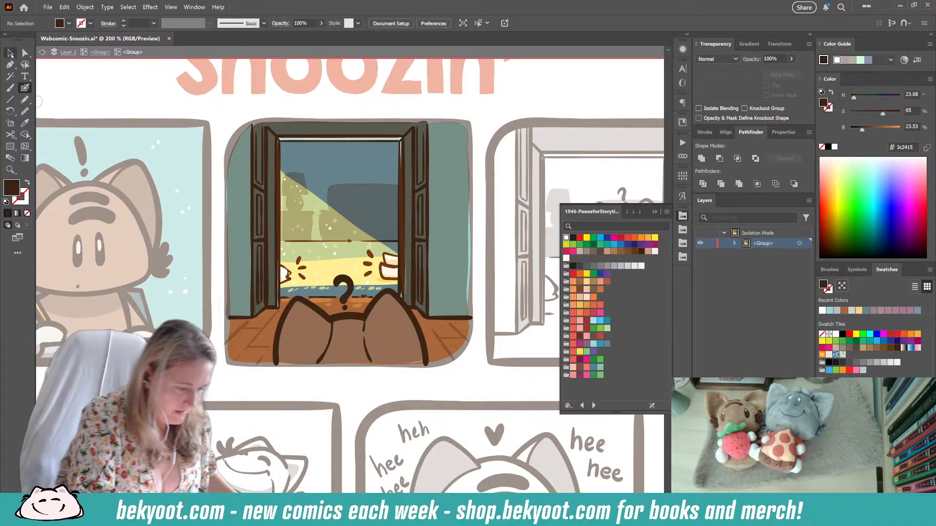
pyautogui.click(11, 53)
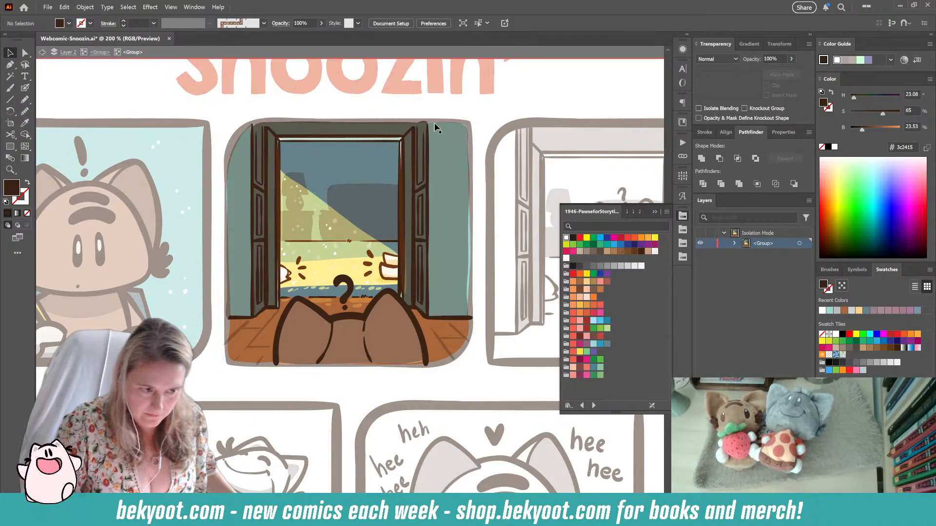
pyautogui.doubleClick(467, 118)
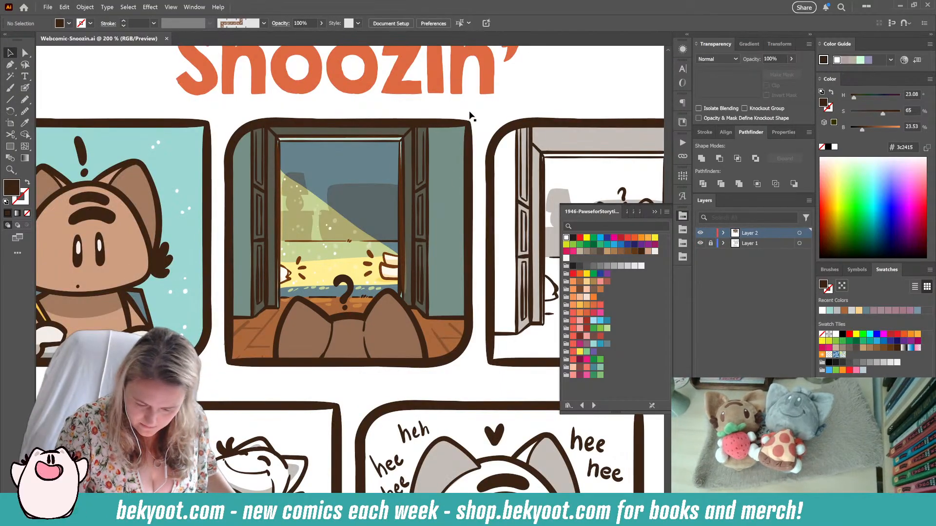
# - Isolate the third panel's inner room group and draw a horizontal dark brown line along the top of the doorway
pyautogui.scroll(-3, 342, 268)
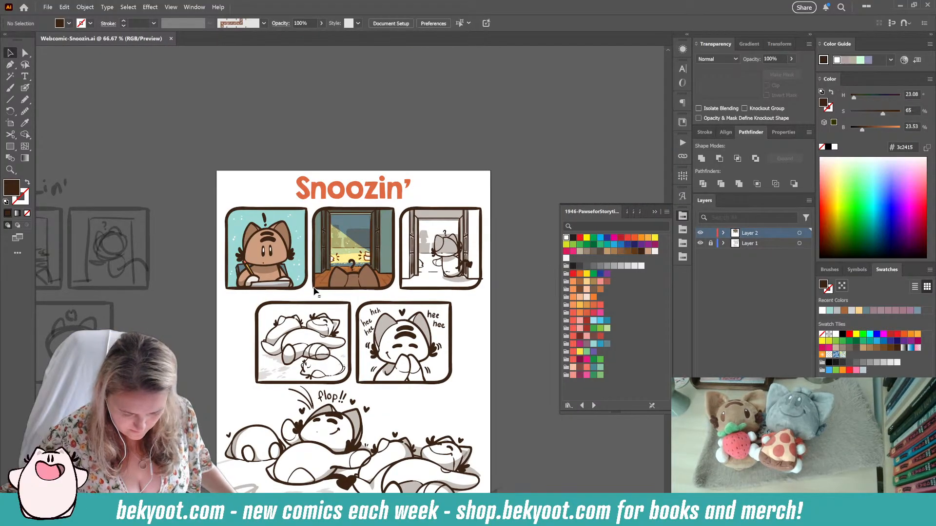
pyautogui.moveTo(296, 276); pyautogui.dragTo(286, 263)
pyautogui.scroll(1, 294, 236)
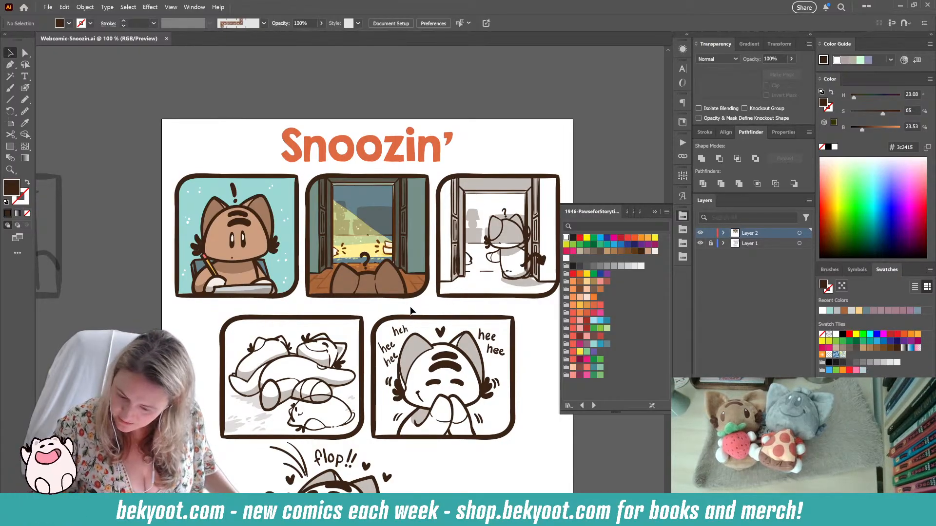
pyautogui.doubleClick(540, 208)
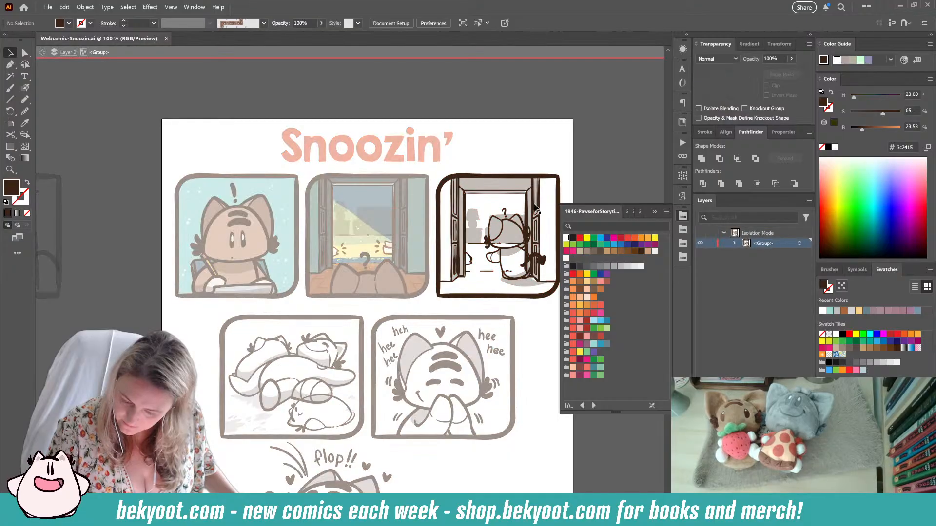
pyautogui.click(24, 88)
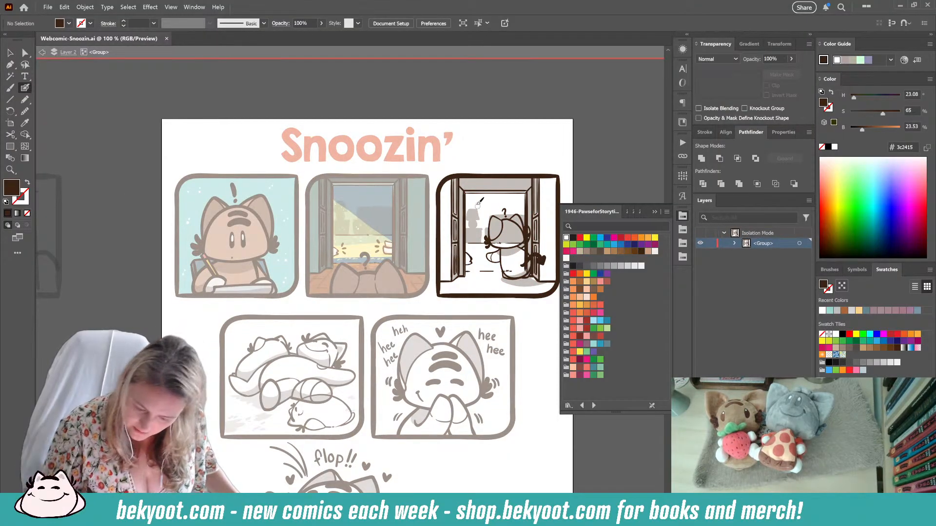
pyautogui.press('v')
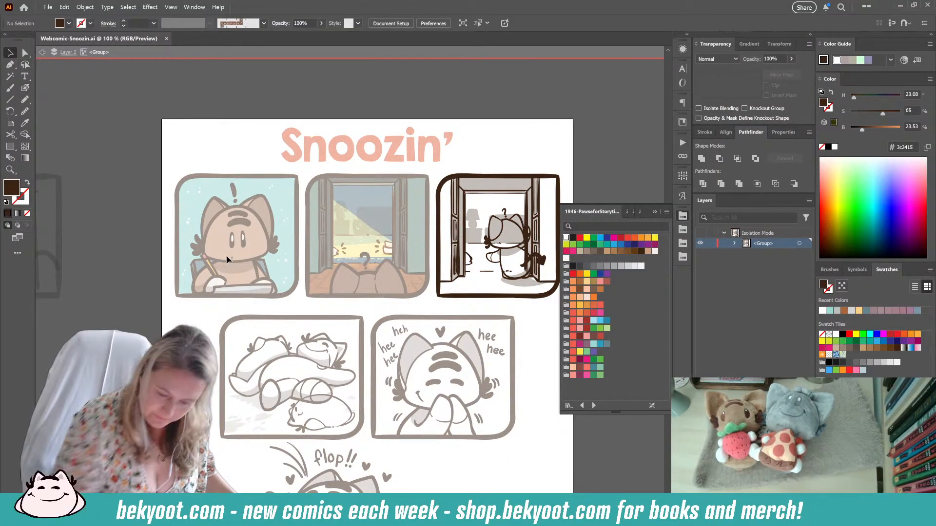
pyautogui.click(454, 257)
pyautogui.doubleClick(454, 257)
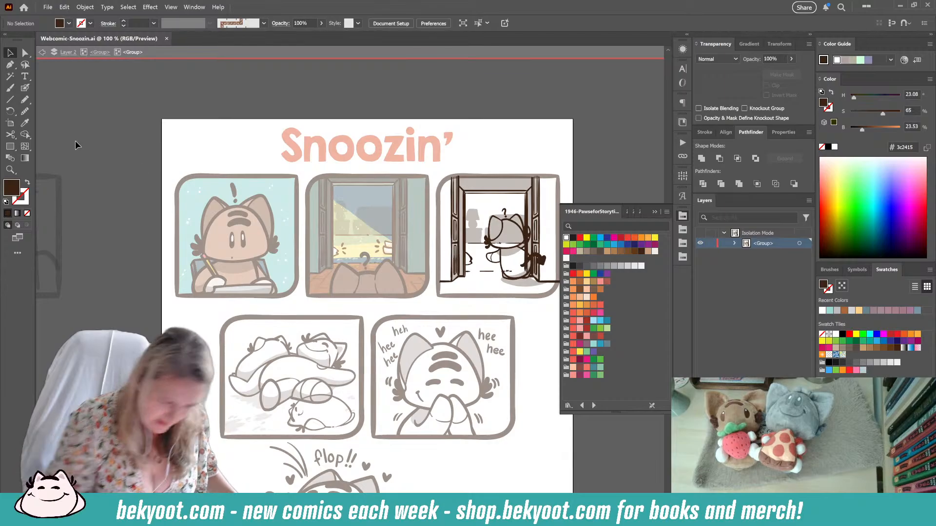
pyautogui.click(25, 88)
pyautogui.moveTo(458, 185); pyautogui.dragTo(537, 185)
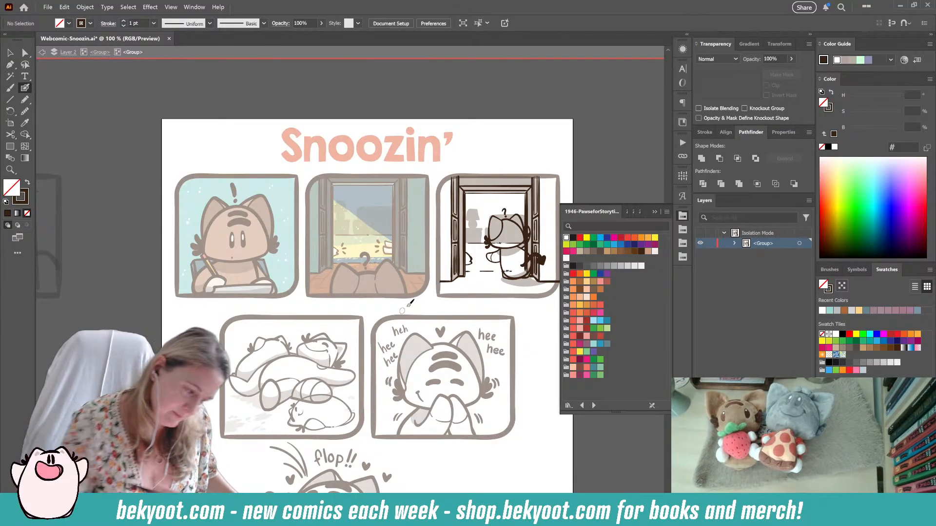
pyautogui.press('v')
pyautogui.moveTo(364, 311); pyautogui.dragTo(240, 311)
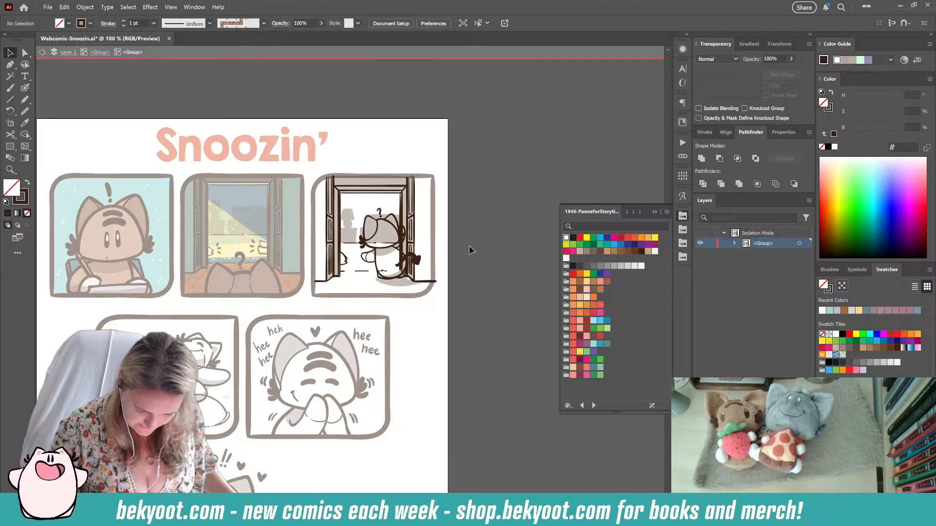
pyautogui.press('Escape')
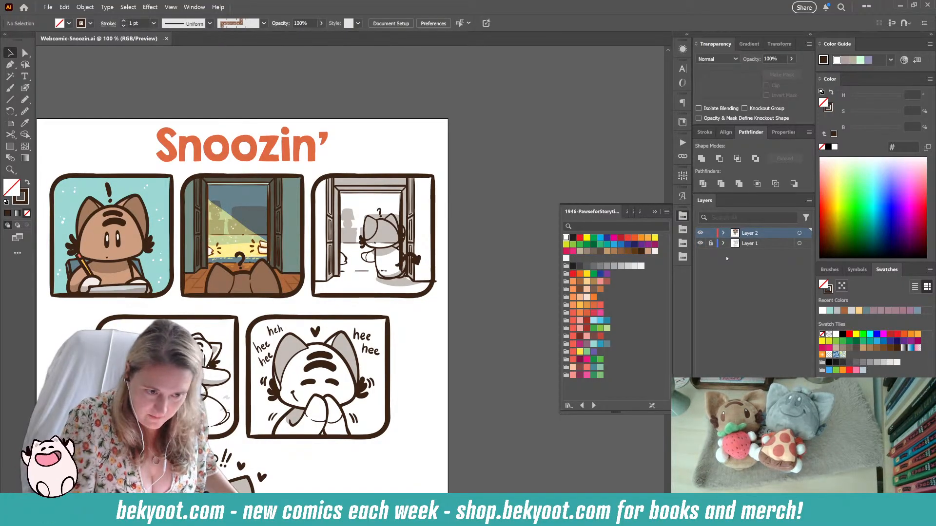
# - Recolour the first panel's background with the slate blue #66838c from the comic's colour library
pyautogui.scroll(-5, 448, 166)
pyautogui.hscroll(-3, 449, 165)
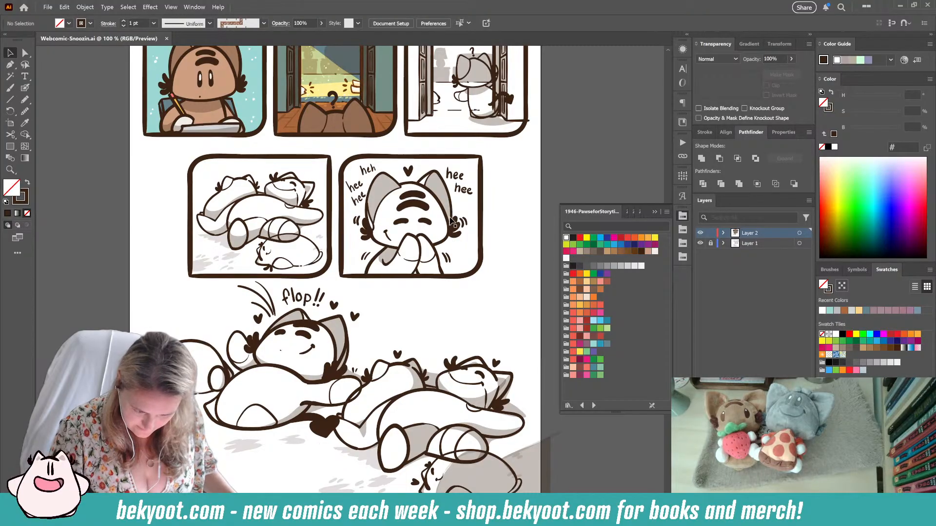
pyautogui.scroll(3, 451, 222)
pyautogui.hscroll(-1, 451, 222)
pyautogui.press('a')
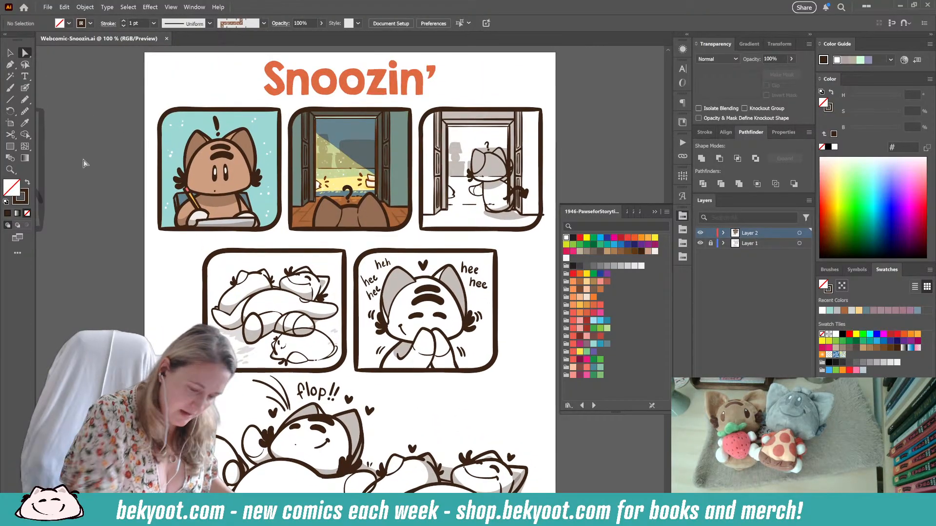
pyautogui.click(273, 136)
pyautogui.click(607, 344)
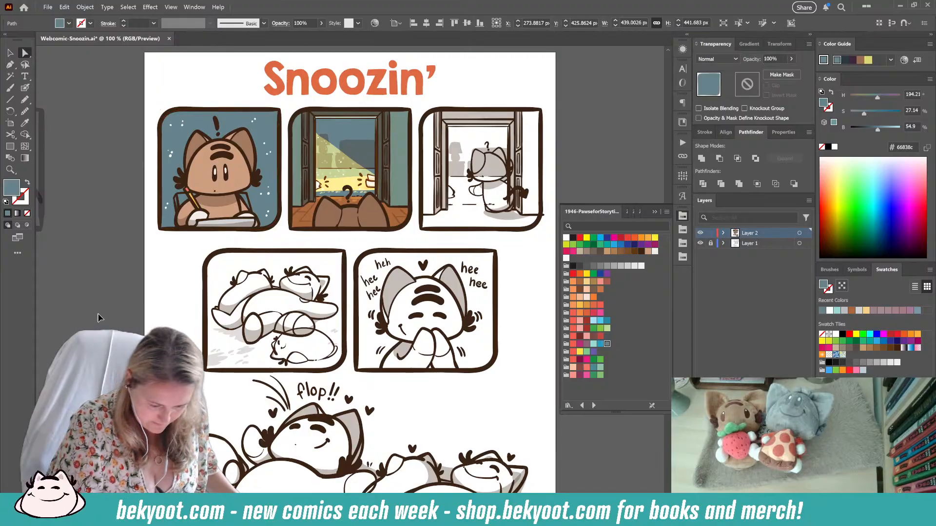
pyautogui.click(270, 174)
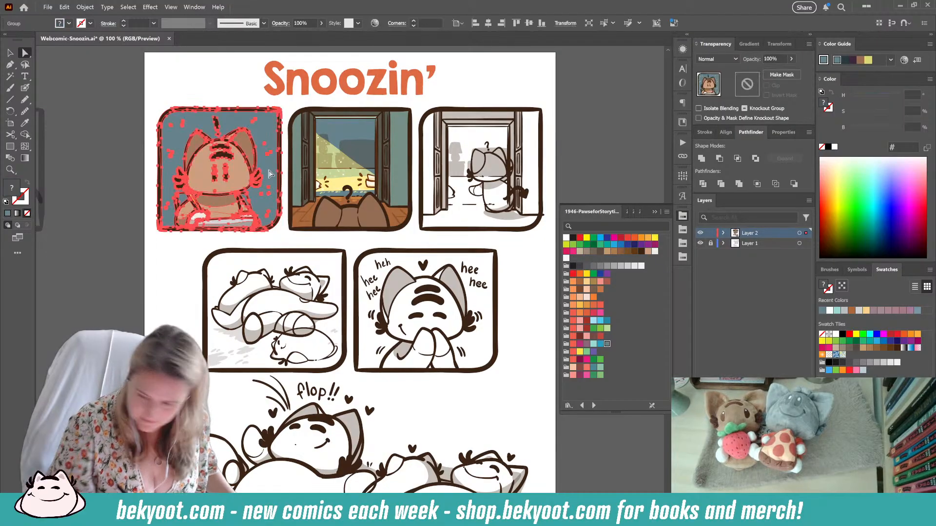
pyautogui.click(85, 172)
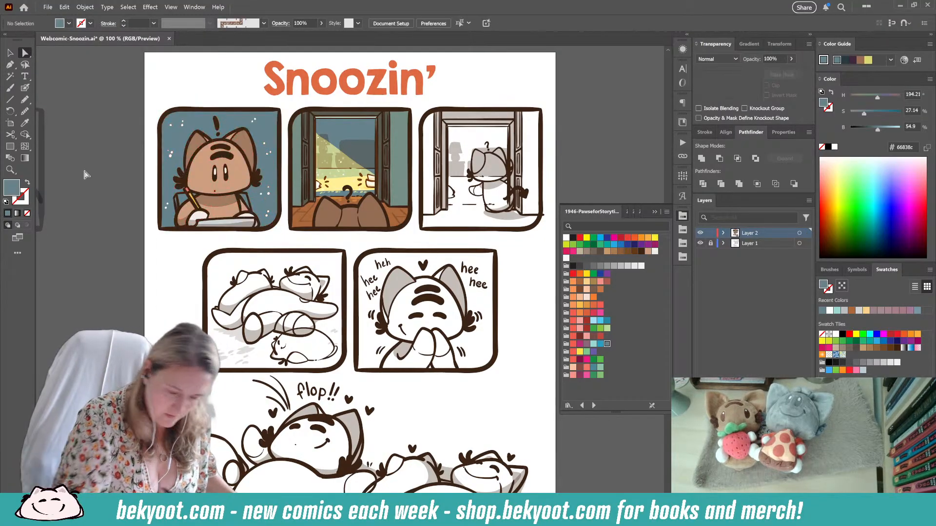
# - Try darker, bluer shades such as #435669 on the first panel's background, and restore the slate blue #66838c
pyautogui.click(273, 205)
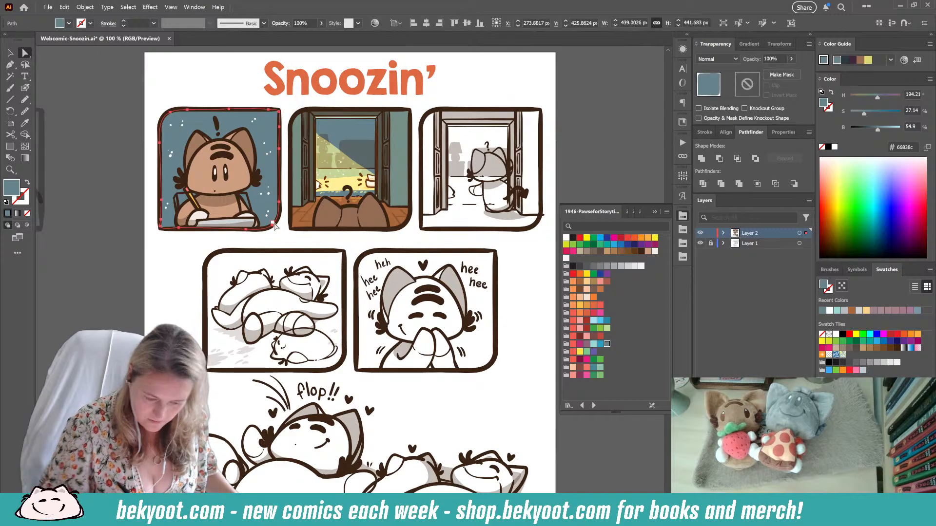
pyautogui.moveTo(877, 130); pyautogui.dragTo(868, 114)
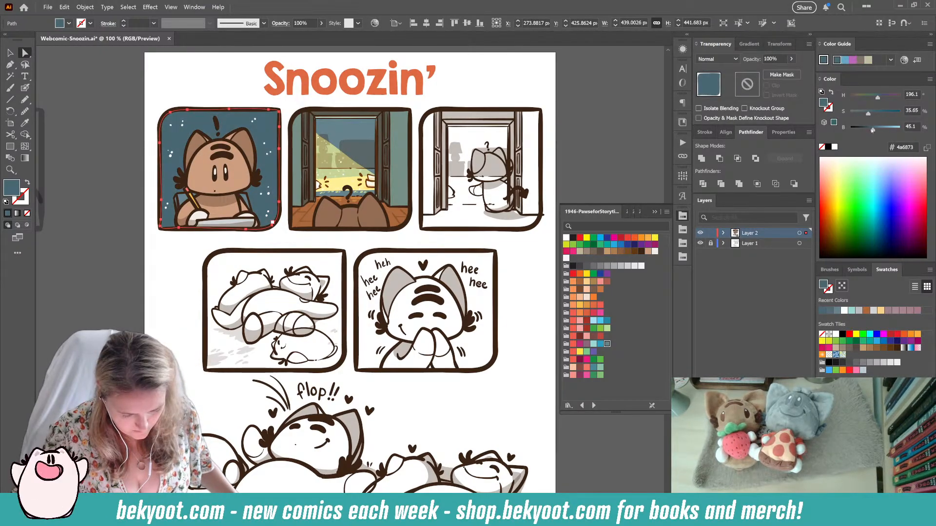
pyautogui.moveTo(873, 131); pyautogui.dragTo(871, 131)
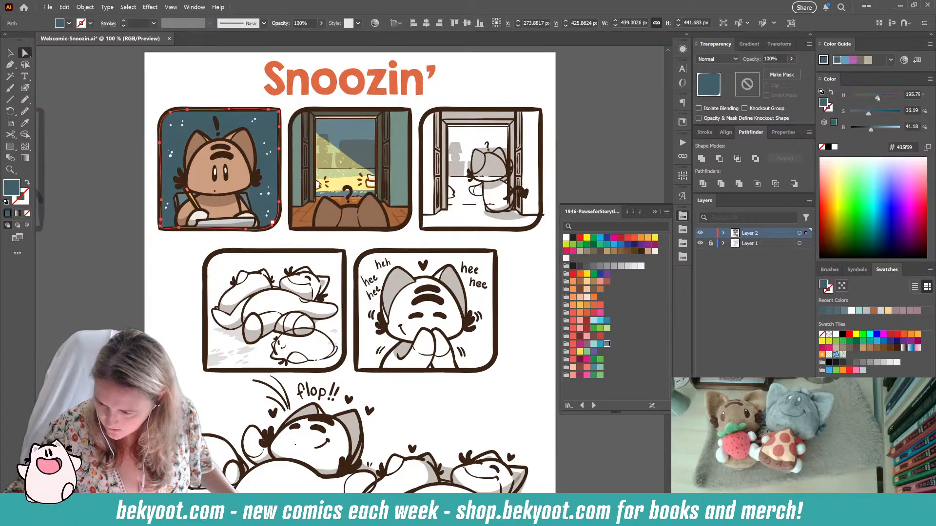
pyautogui.moveTo(880, 99); pyautogui.dragTo(880, 99)
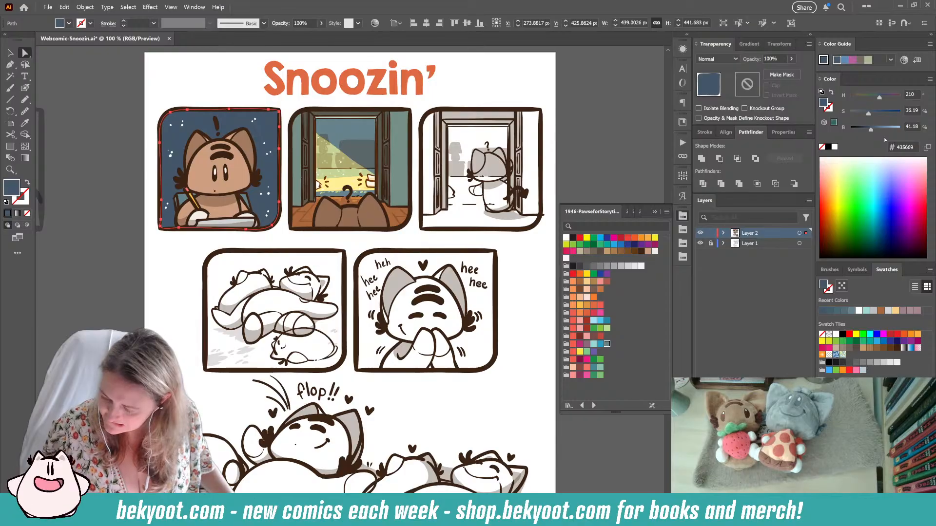
pyautogui.click(848, 311)
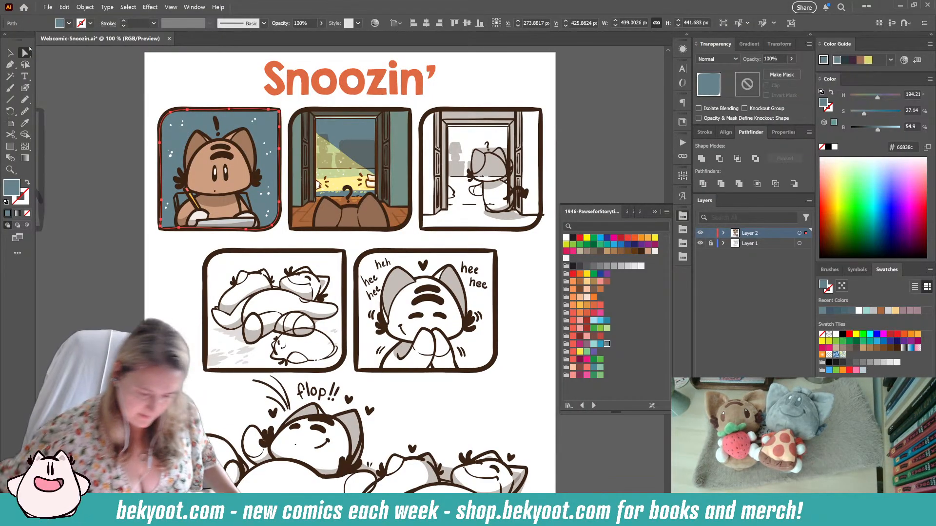
# - Recolour the chair behind the cat in the first panel with the light teal #9dd8d4
pyautogui.scroll(2, 109, 206)
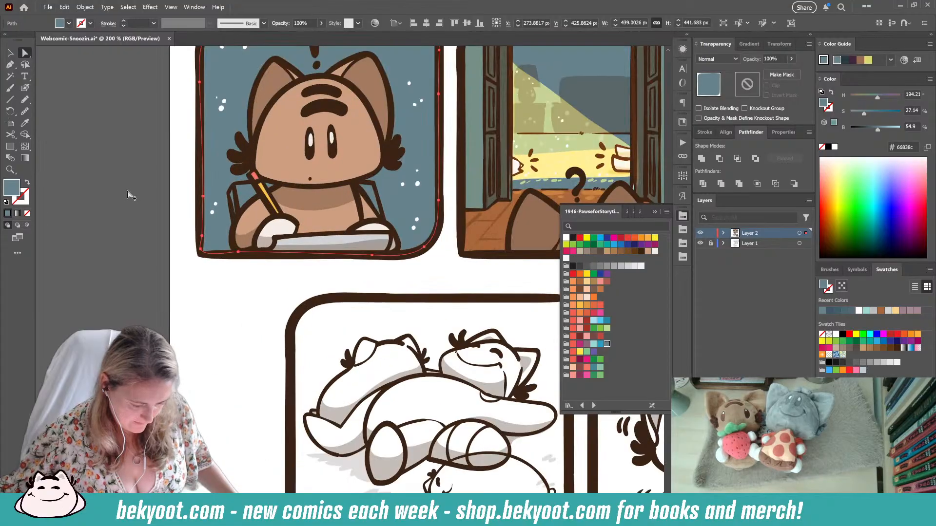
pyautogui.click(168, 235)
pyautogui.click(245, 198)
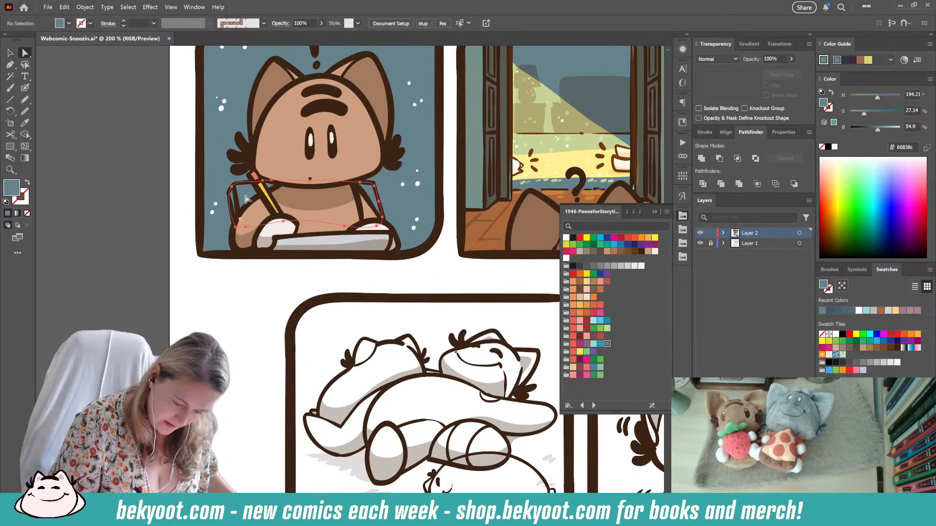
pyautogui.click(595, 345)
pyautogui.hotkey('ctrl', 'shift', 'a')
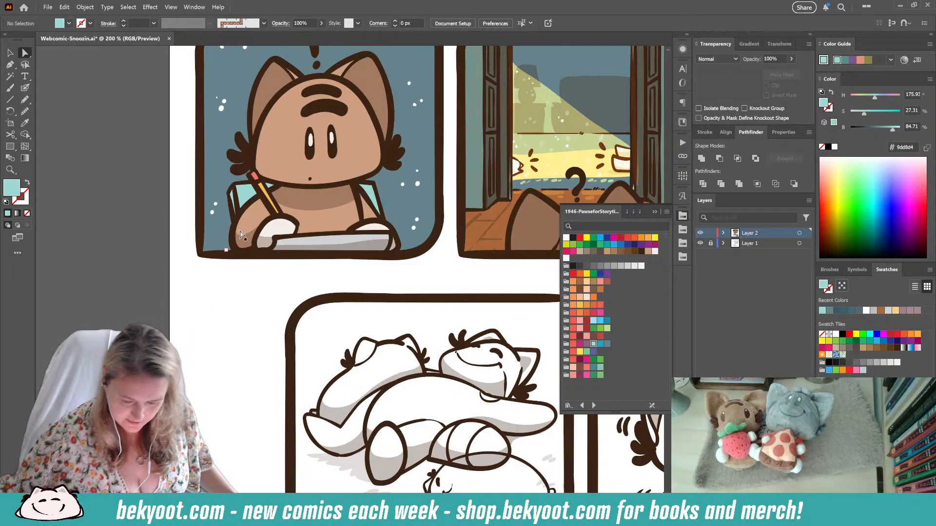
pyautogui.scroll(-3, 240, 235)
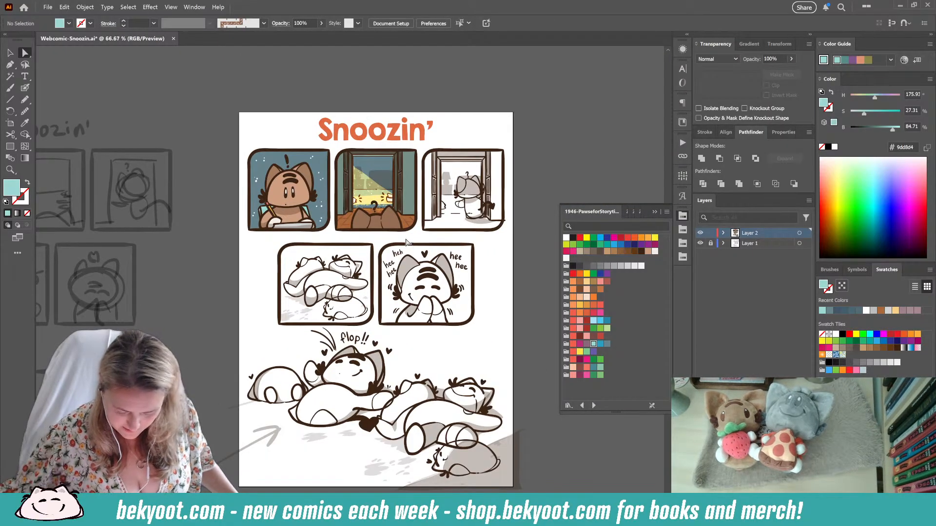
pyautogui.press('v')
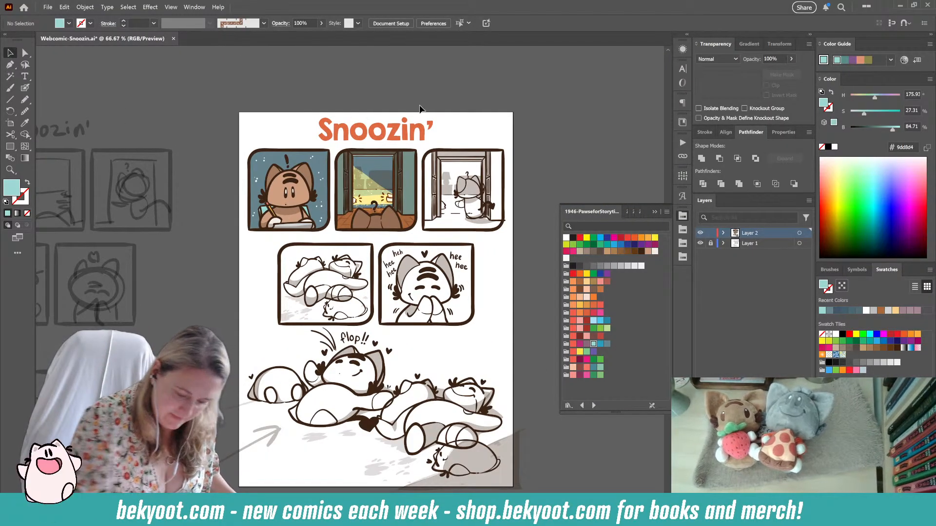
pyautogui.hscroll(3, 419, 109)
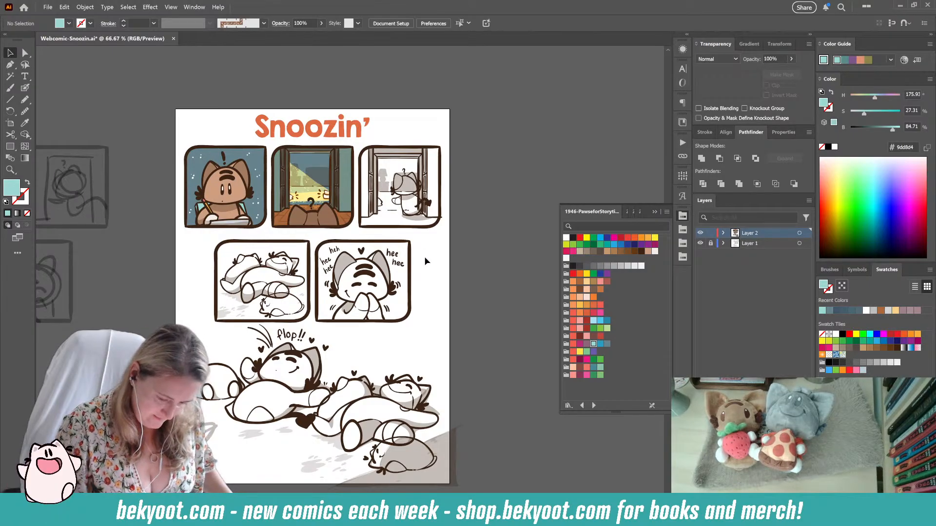
pyautogui.scroll(-2, 426, 262)
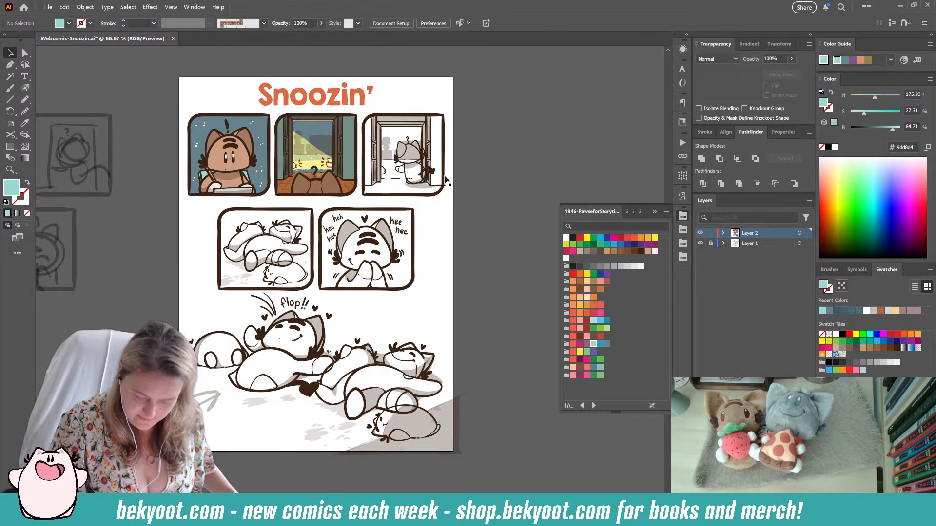
pyautogui.scroll(-2, 432, 215)
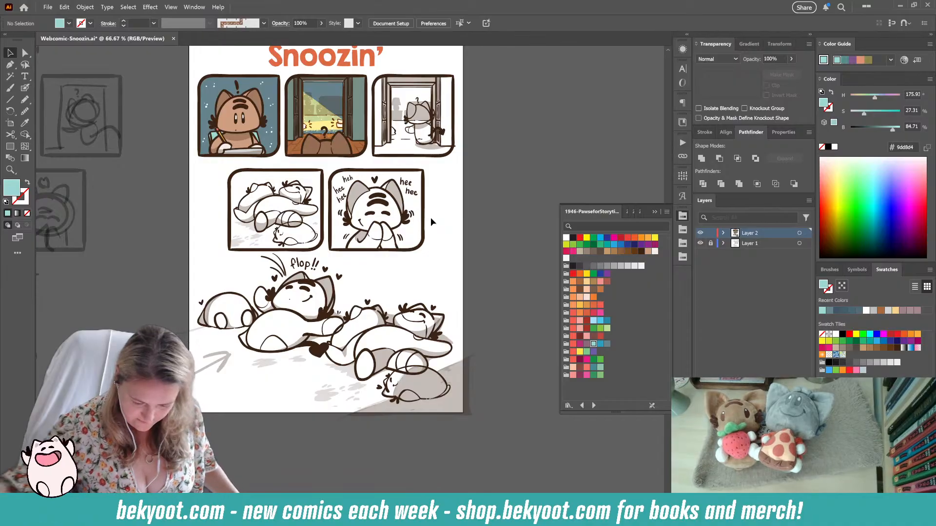
pyautogui.scroll(1, 438, 206)
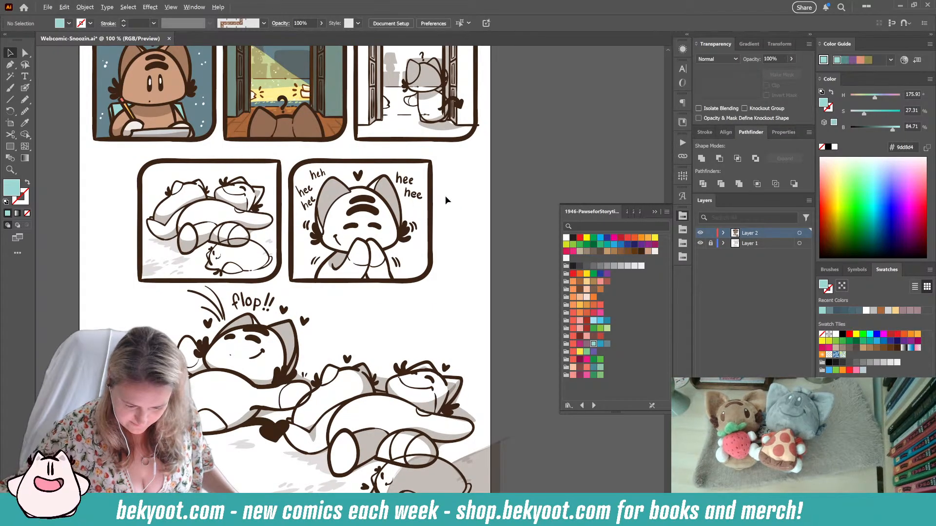
# - Isolate the nested cat group inside the third panel's artwork
pyautogui.moveTo(278, 346); pyautogui.dragTo(312, 368)
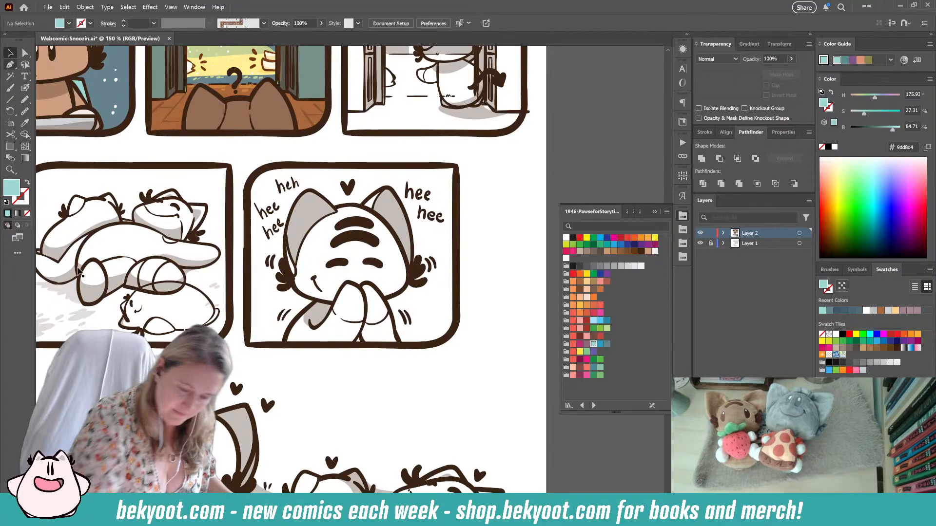
pyautogui.moveTo(437, 152); pyautogui.dragTo(387, 306)
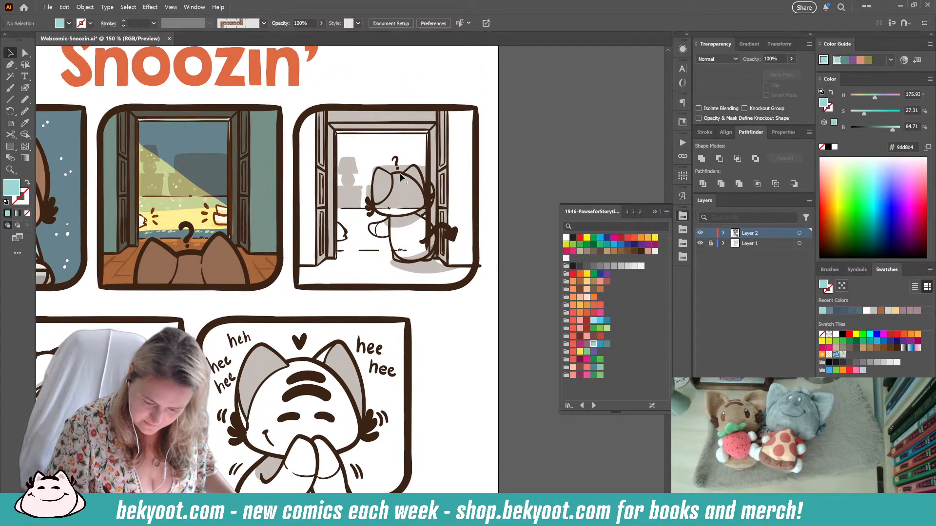
pyautogui.click(400, 176)
pyautogui.doubleClick(400, 175)
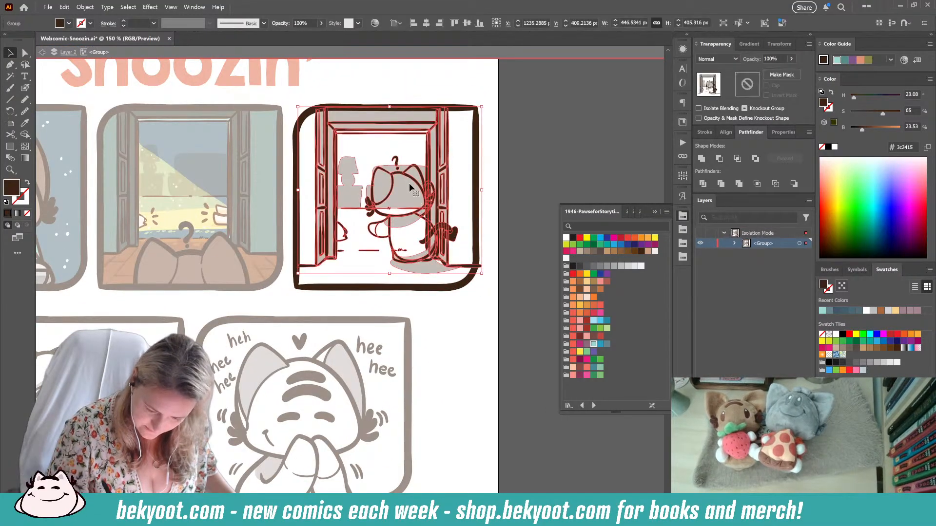
pyautogui.click(410, 180)
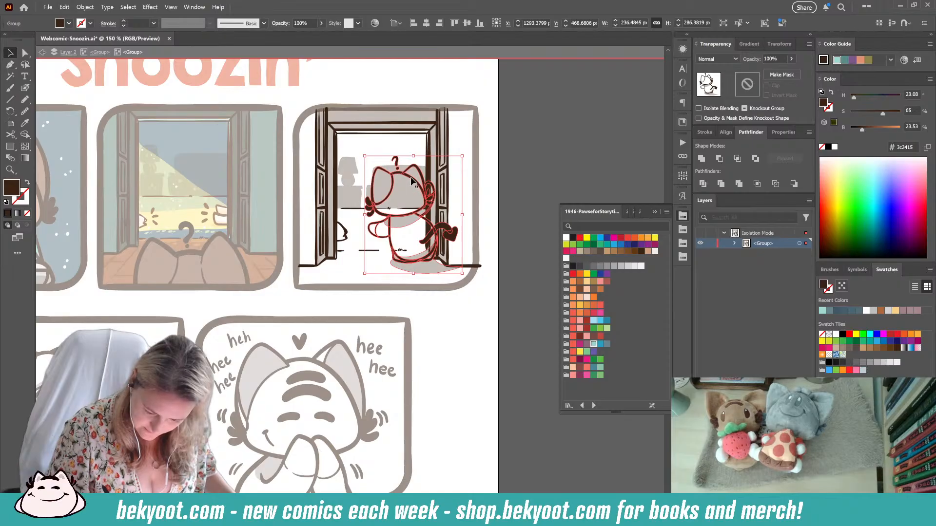
pyautogui.doubleClick(411, 181)
# - Draw off-white #f5eee9 fills with the Pencil tool over the third-panel cat's two paws and foot
pyautogui.click(25, 100)
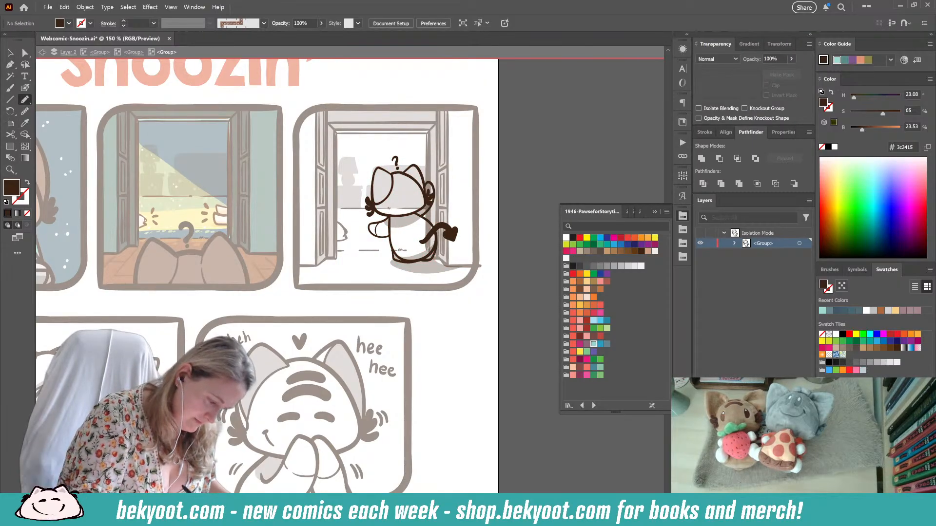
pyautogui.click(654, 251)
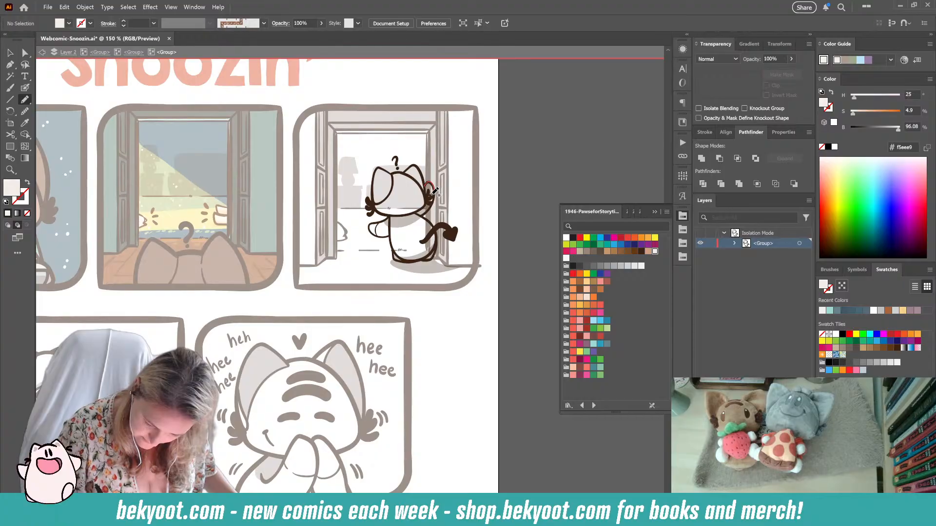
pyautogui.moveTo(429, 187); pyautogui.dragTo(429, 185)
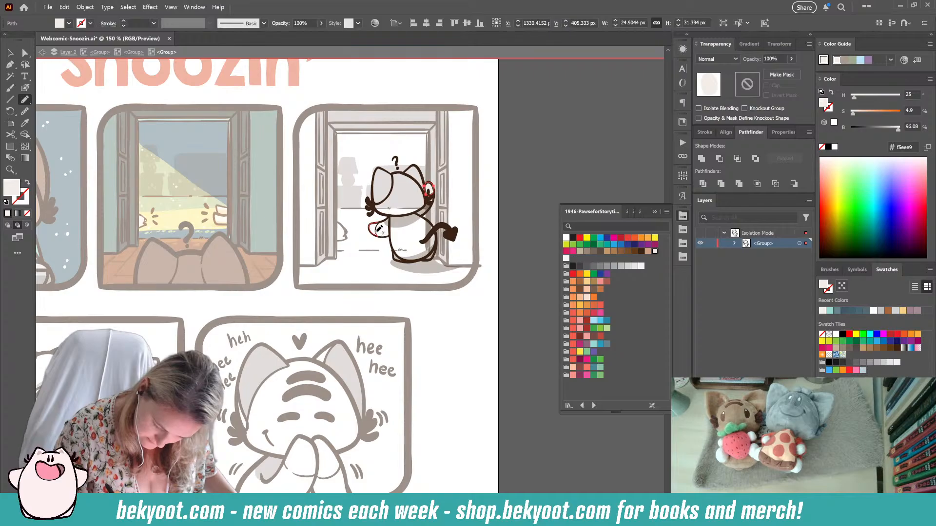
pyautogui.moveTo(384, 218); pyautogui.dragTo(378, 221)
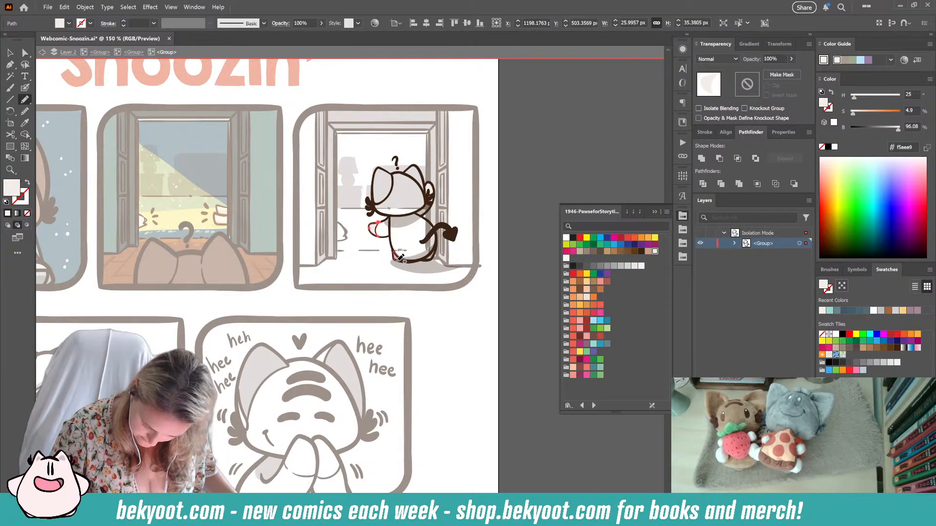
pyautogui.moveTo(408, 257); pyautogui.dragTo(410, 259)
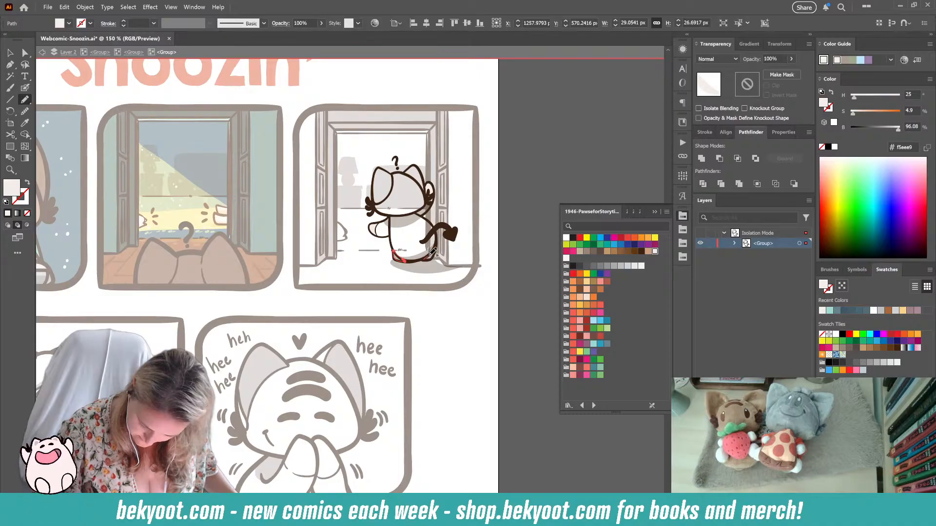
pyautogui.hotkey('ctrl', 'shift', 'a')
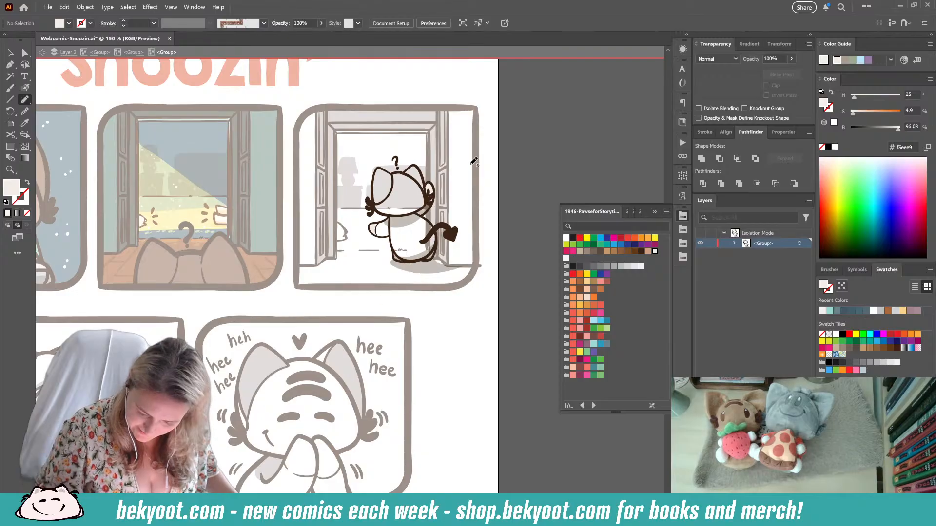
# - Draw a tan #cf9f80 fill over the cat's head and body, and fit its edge to the left ear, cheek and arm outlines
pyautogui.click(647, 251)
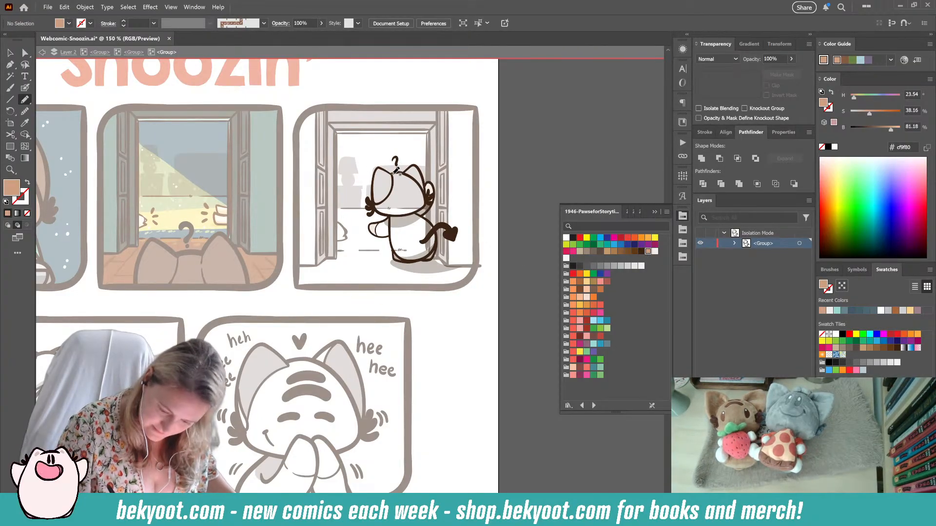
pyautogui.moveTo(394, 173)
pyautogui.mouseDown()
pyautogui.moveTo(380, 168)
pyautogui.moveTo(374, 201)
pyautogui.moveTo(394, 215)
pyautogui.moveTo(377, 235)
pyautogui.moveTo(390, 234)
pyautogui.moveTo(412, 262)
pyautogui.moveTo(442, 235)
pyautogui.moveTo(427, 216)
pyautogui.moveTo(435, 188)
pyautogui.moveTo(415, 164)
pyautogui.moveTo(396, 172)
pyautogui.mouseUp()
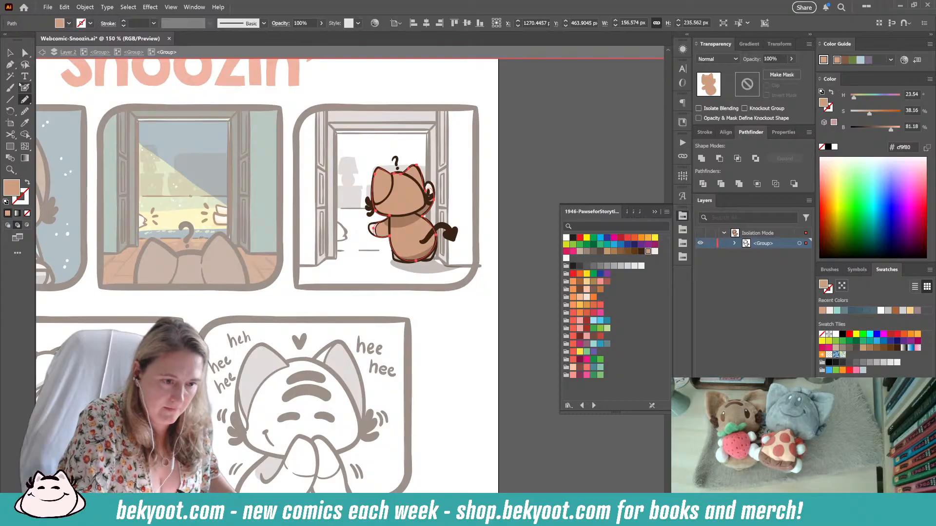
pyautogui.press('a')
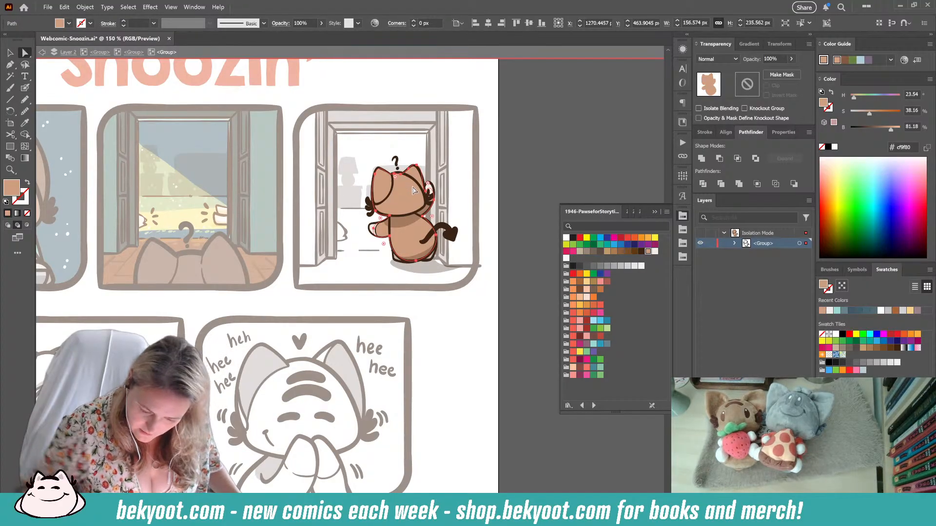
pyautogui.scroll(2, 413, 190)
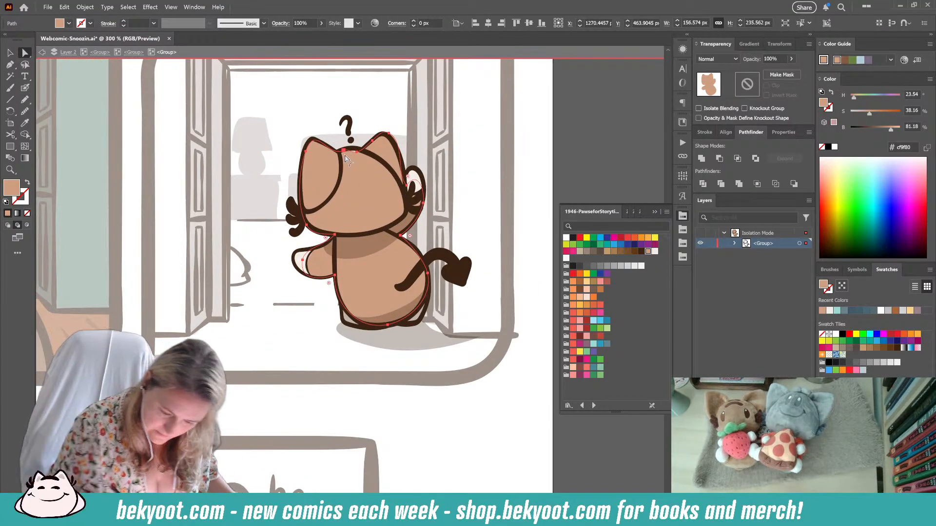
pyautogui.click(343, 151)
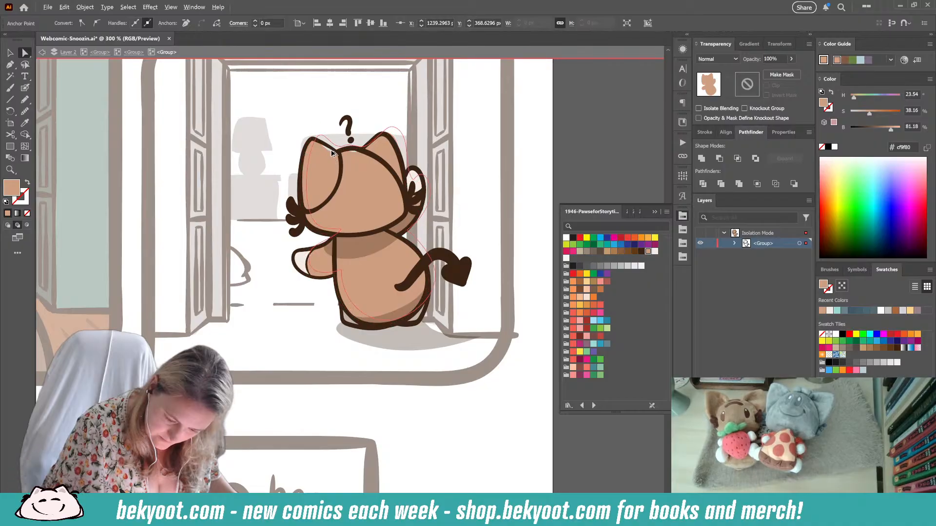
pyautogui.click(325, 157)
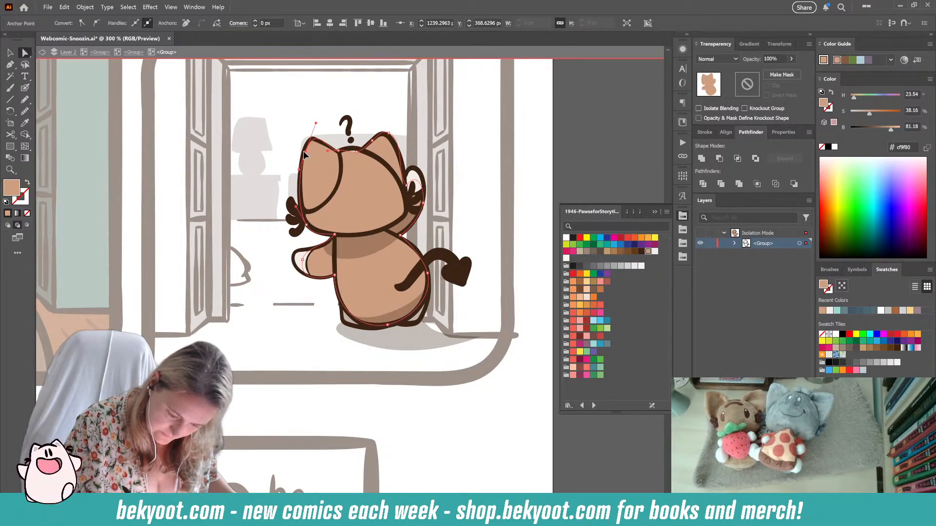
pyautogui.moveTo(305, 151)
pyautogui.mouseDown()
pyautogui.moveTo(326, 134)
pyautogui.moveTo(318, 140)
pyautogui.mouseUp()
pyautogui.click(305, 221)
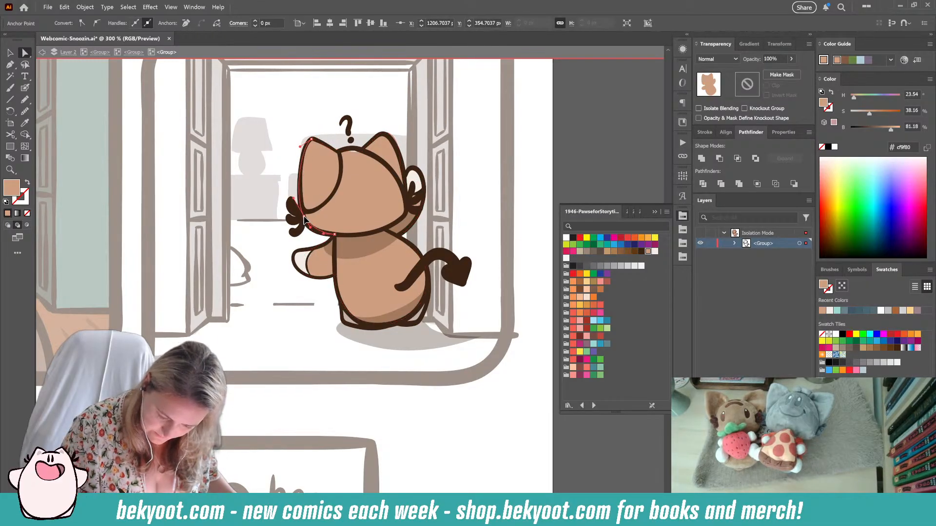
pyautogui.click(334, 235)
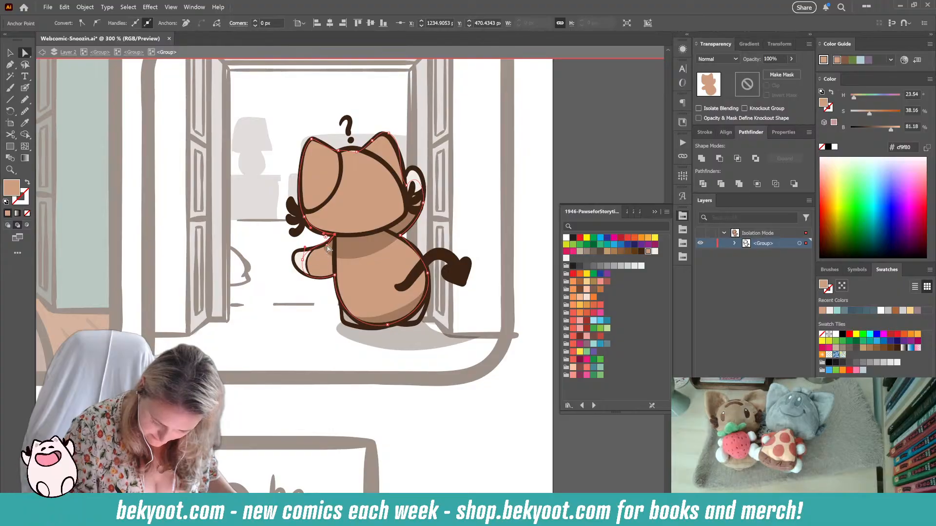
pyautogui.click(408, 236)
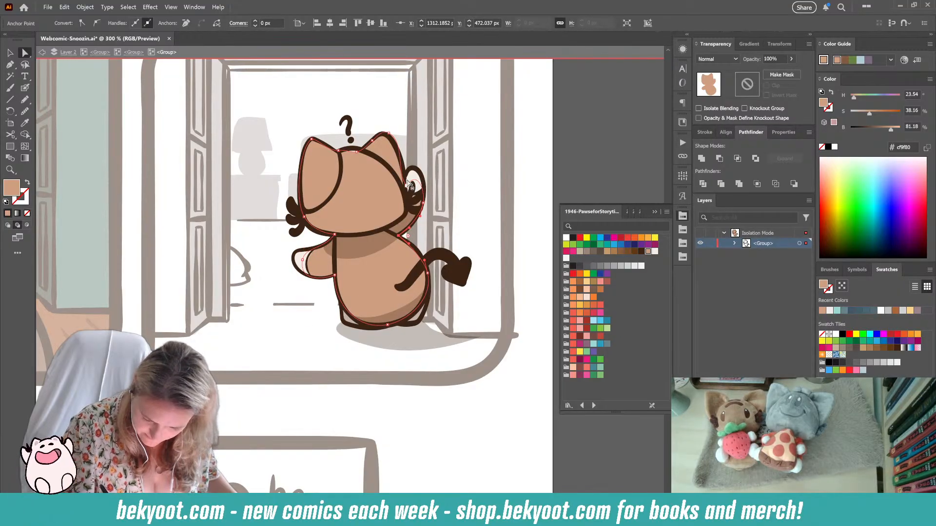
# - Adjust the tan fill's anchor points along the top of the cat's head and the right ear to follow the outline
pyautogui.click(358, 155)
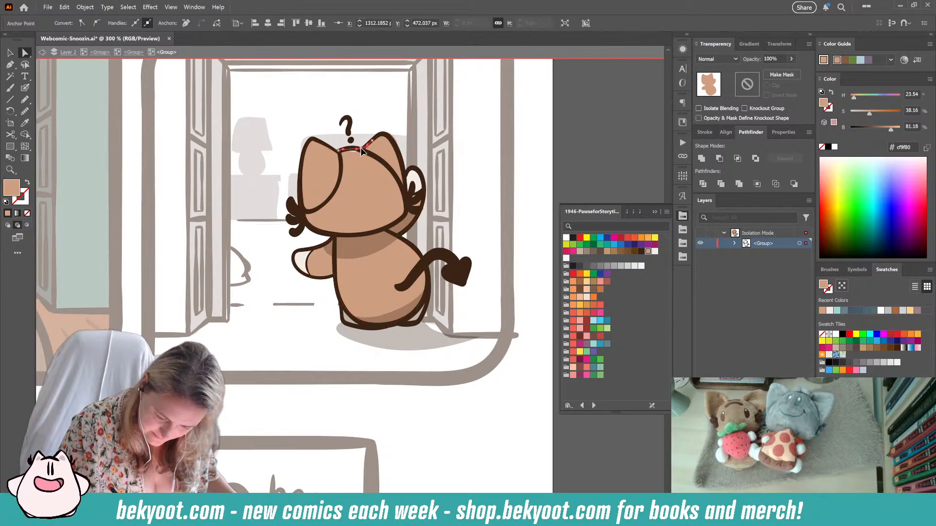
pyautogui.click(338, 152)
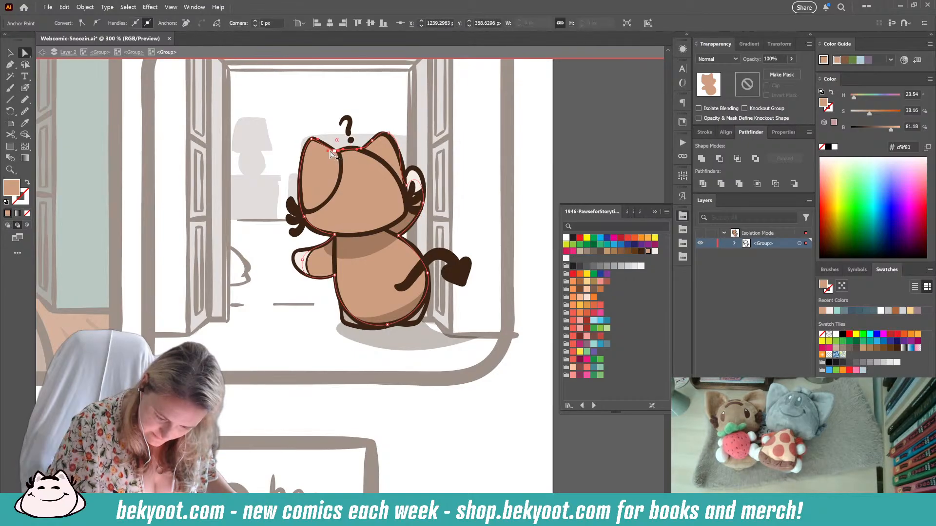
pyautogui.click(361, 149)
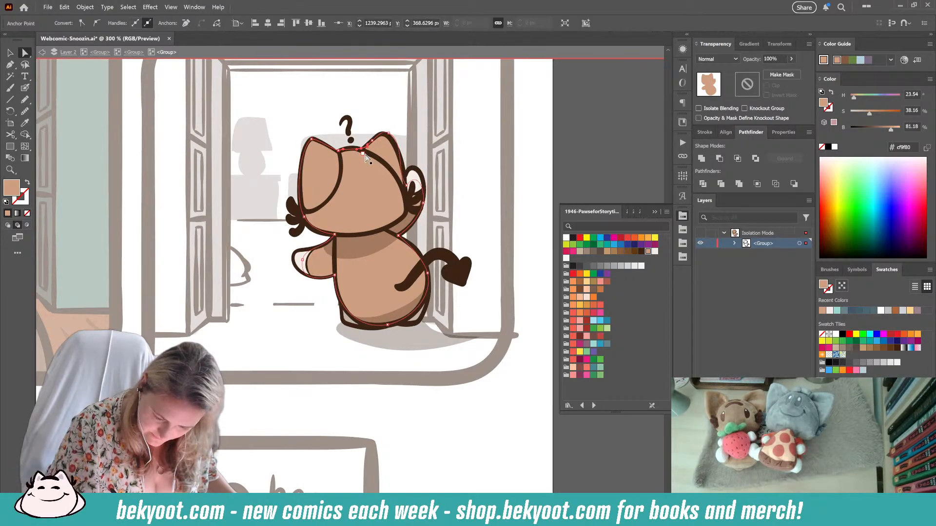
pyautogui.moveTo(368, 147); pyautogui.dragTo(391, 130)
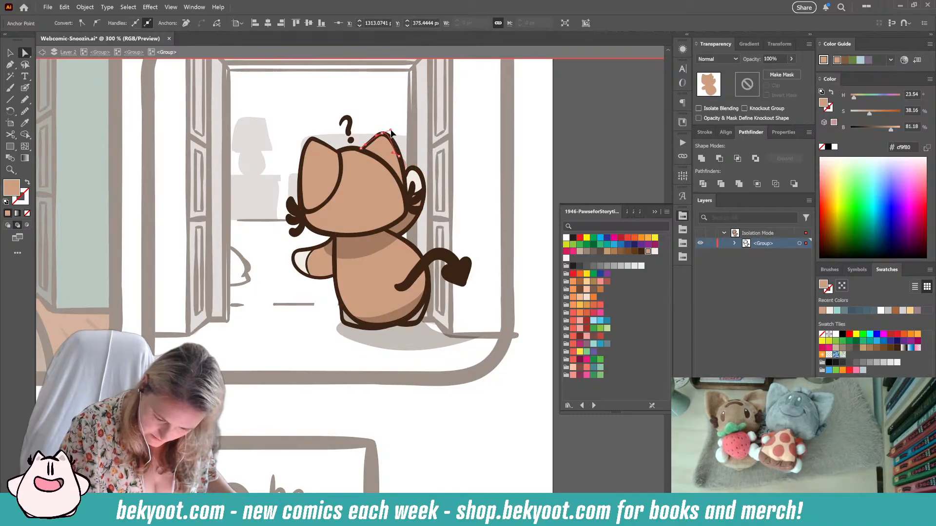
pyautogui.click(360, 150)
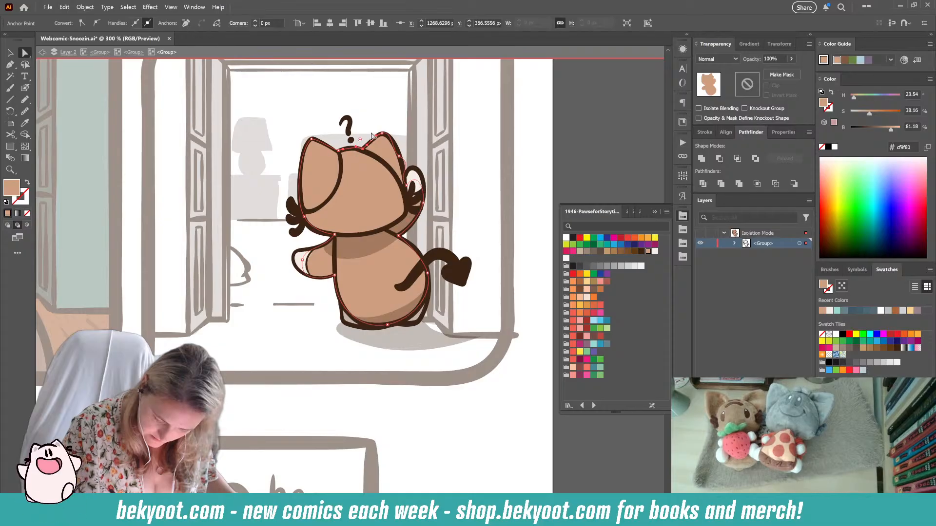
pyautogui.click(400, 157)
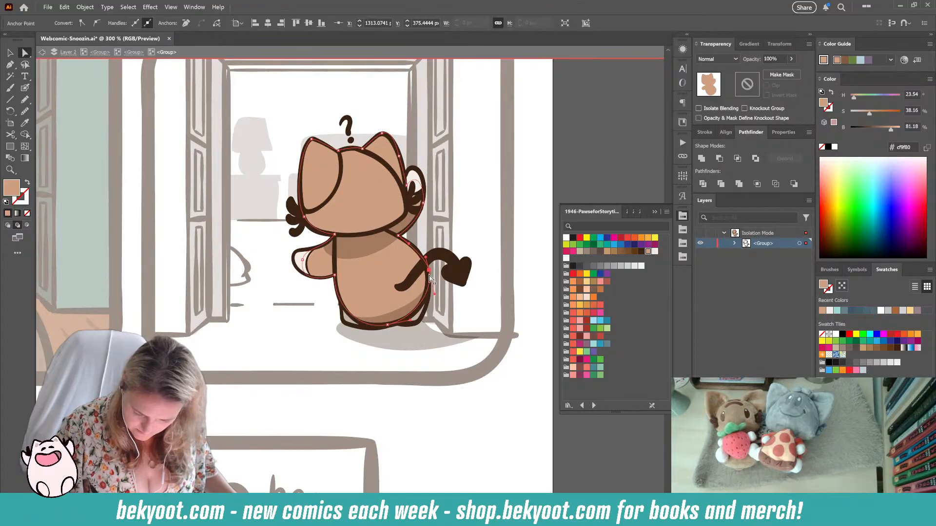
pyautogui.click(409, 387)
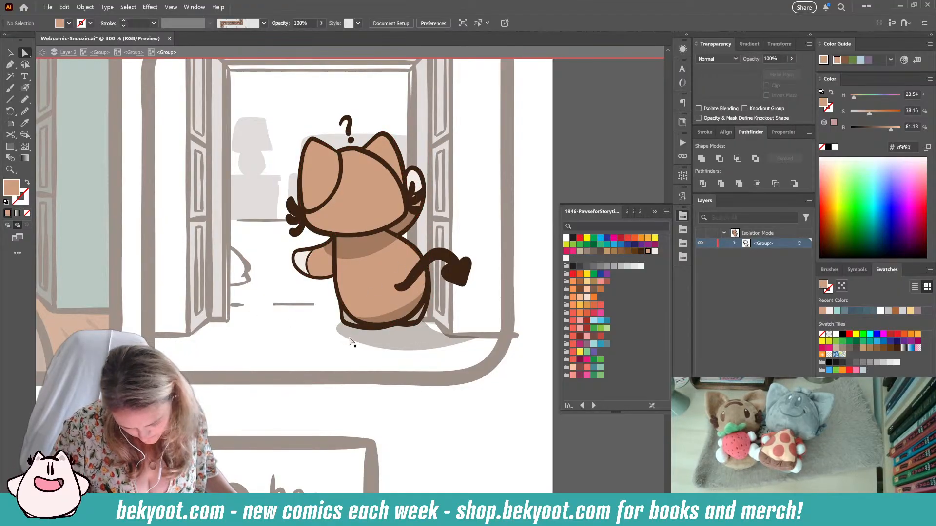
# - Delete the old translucent shadow shapes beneath the cat and on its upper back
pyautogui.click(303, 262)
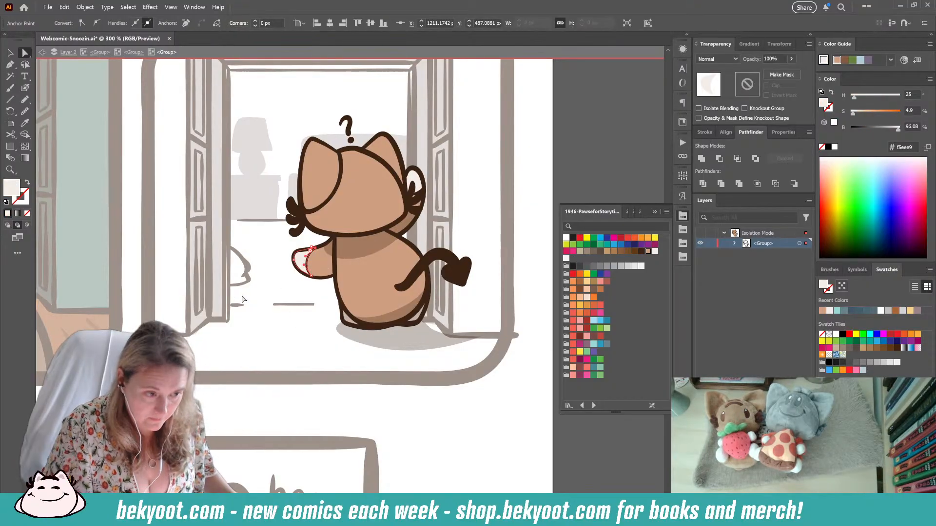
pyautogui.click(341, 349)
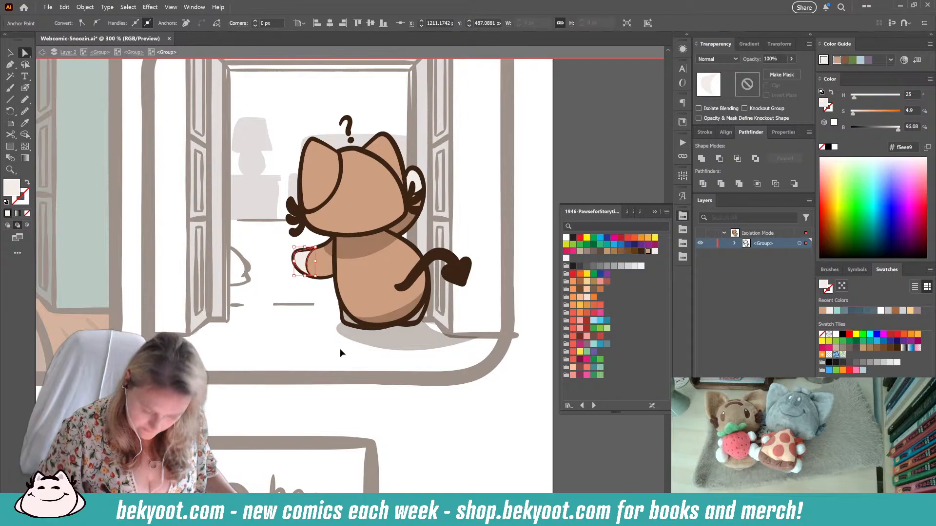
pyautogui.click(391, 318)
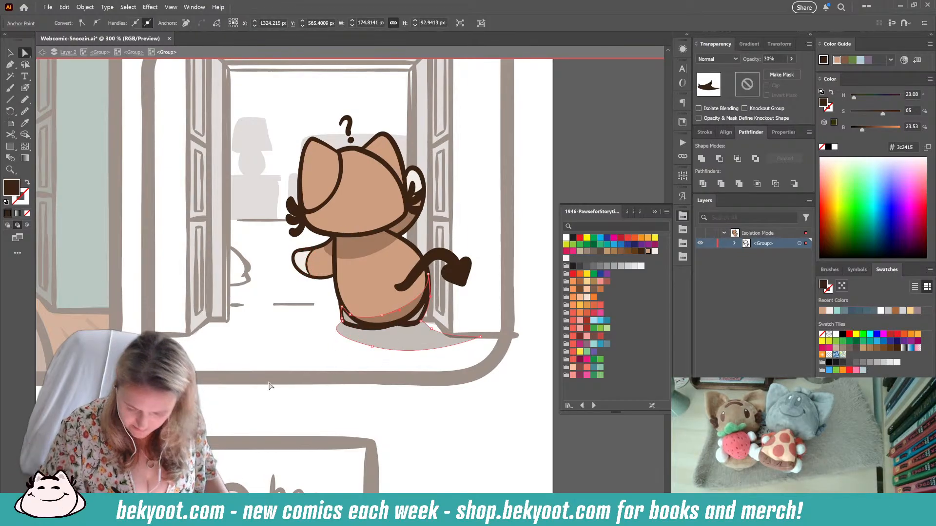
pyautogui.click(460, 235)
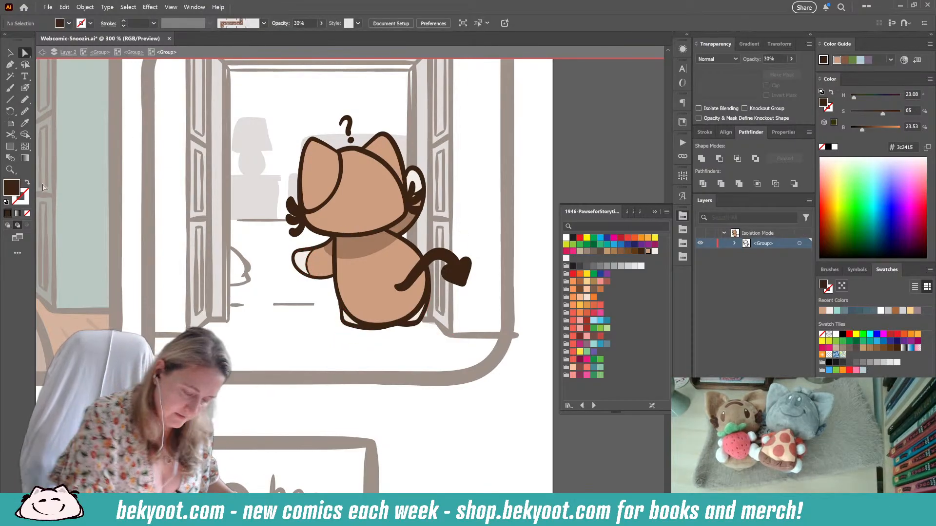
pyautogui.click(362, 253)
pyautogui.press('Delete')
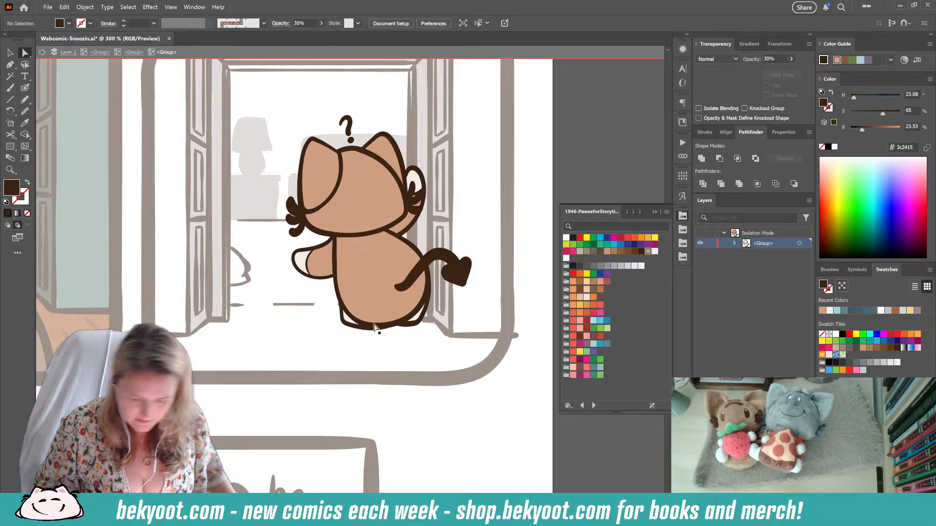
# - Draw a dark brown #3c2415 shadow shape at 60% opacity over the third-panel cat's head and body and the floor beneath it
pyautogui.press('n')
pyautogui.click(774, 59)
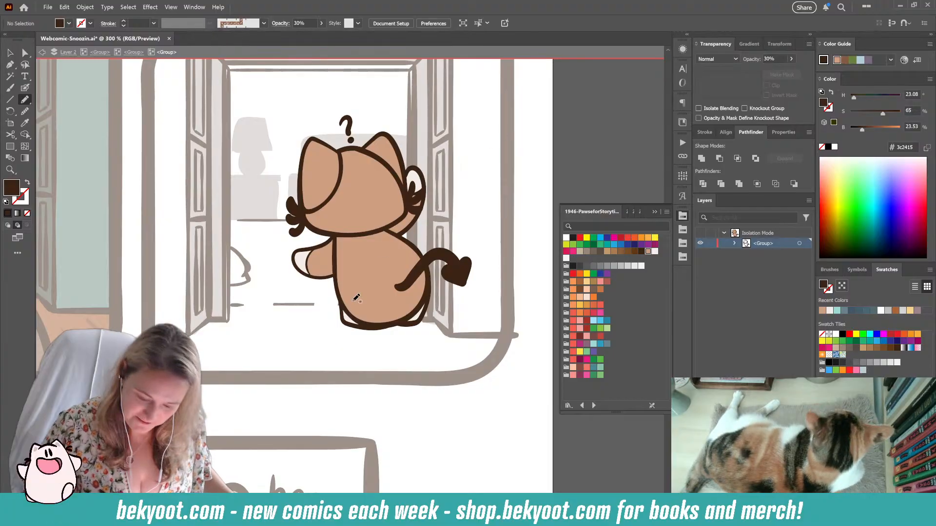
pyautogui.click(773, 59)
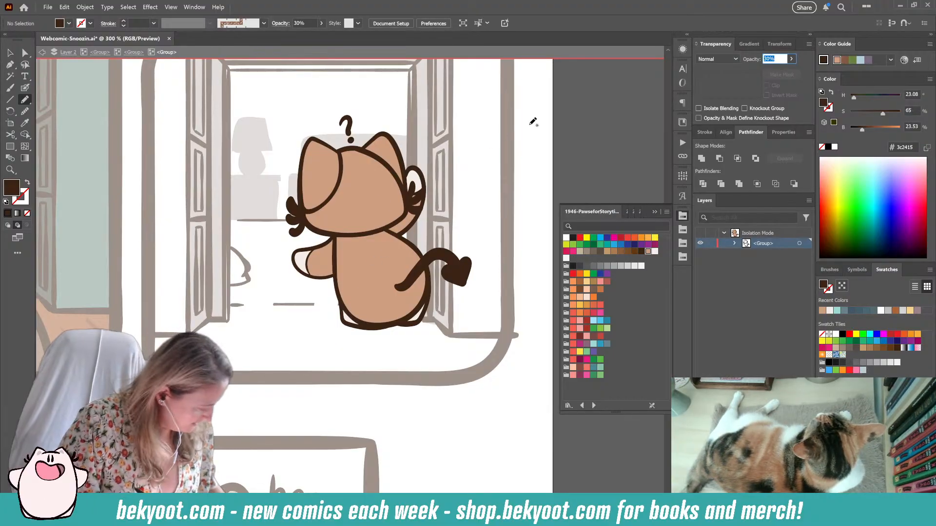
pyautogui.write('60')
pyautogui.press('Return')
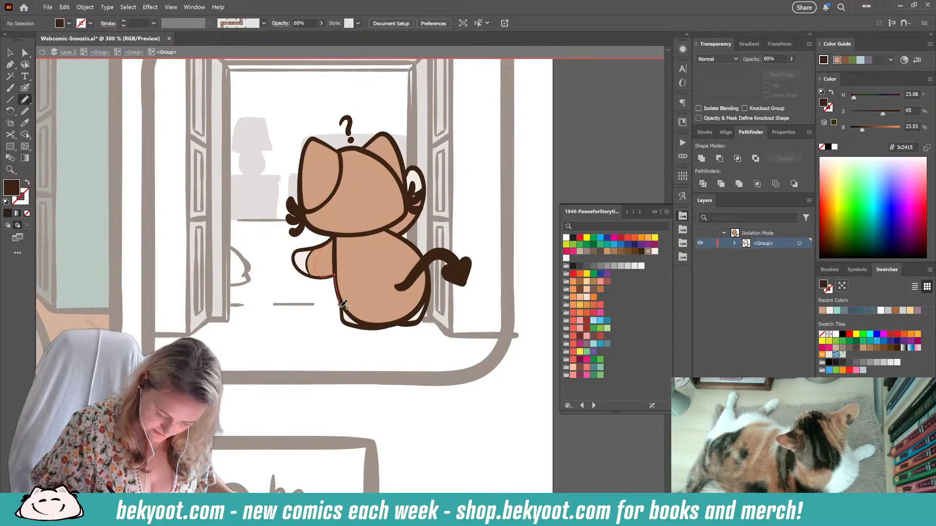
pyautogui.moveTo(341, 307)
pyautogui.mouseDown()
pyautogui.moveTo(344, 323)
pyautogui.moveTo(392, 343)
pyautogui.mouseUp()
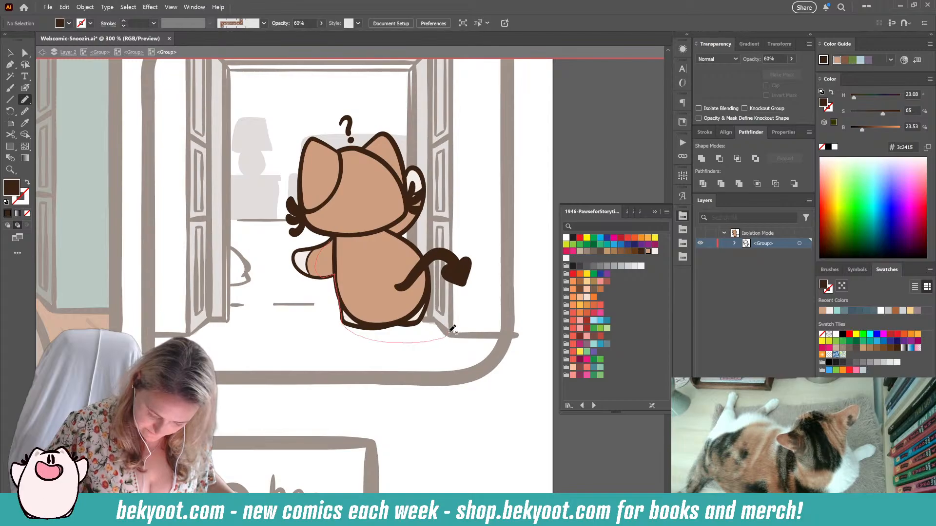
pyautogui.moveTo(452, 329)
pyautogui.mouseDown()
pyautogui.moveTo(453, 272)
pyautogui.moveTo(438, 253)
pyautogui.moveTo(428, 257)
pyautogui.mouseUp()
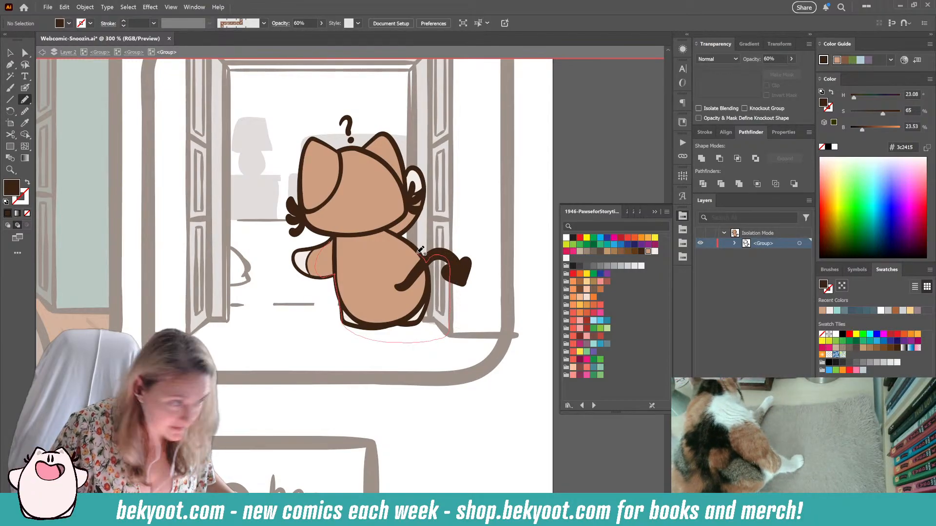
pyautogui.moveTo(418, 247)
pyautogui.mouseDown()
pyautogui.moveTo(398, 236)
pyautogui.moveTo(420, 210)
pyautogui.moveTo(424, 181)
pyautogui.moveTo(408, 167)
pyautogui.moveTo(404, 181)
pyautogui.moveTo(398, 153)
pyautogui.moveTo(398, 170)
pyautogui.moveTo(359, 150)
pyautogui.mouseUp()
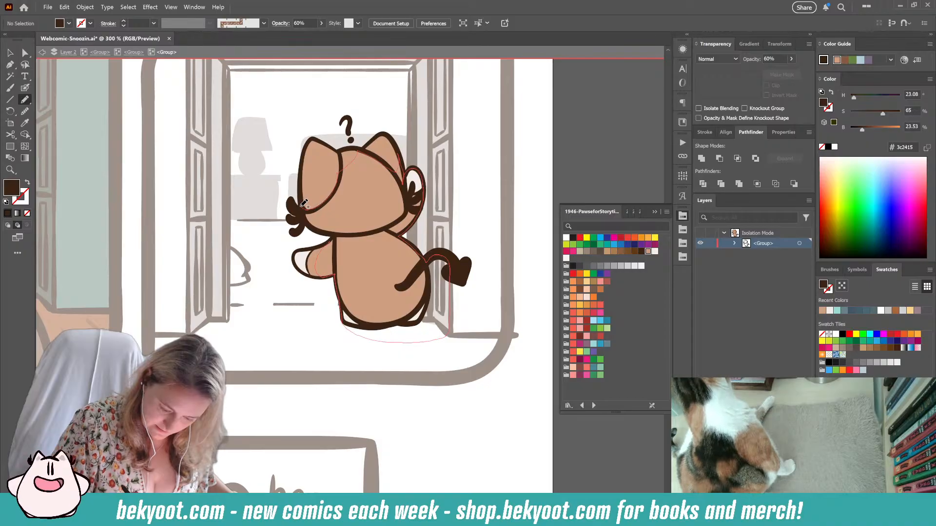
pyautogui.moveTo(304, 203); pyautogui.dragTo(337, 236)
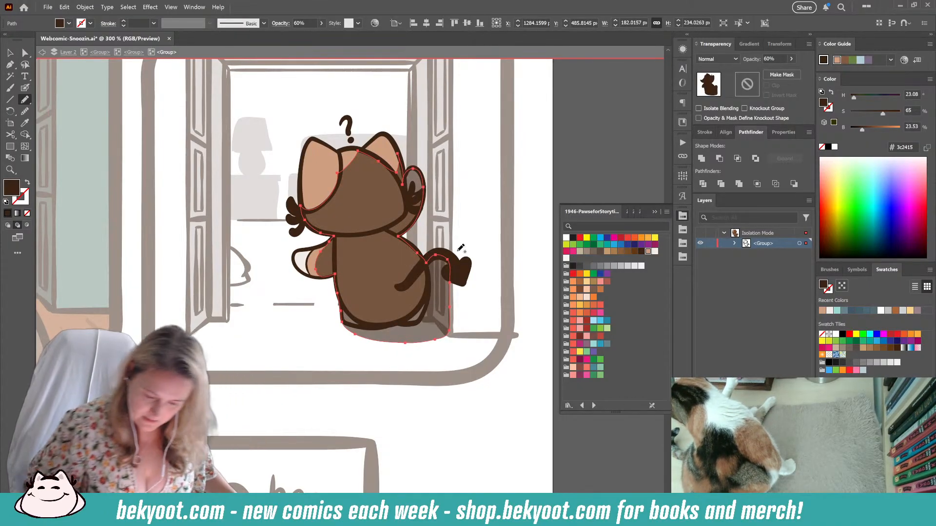
pyautogui.hotkey('ctrl', 'shift', 'a')
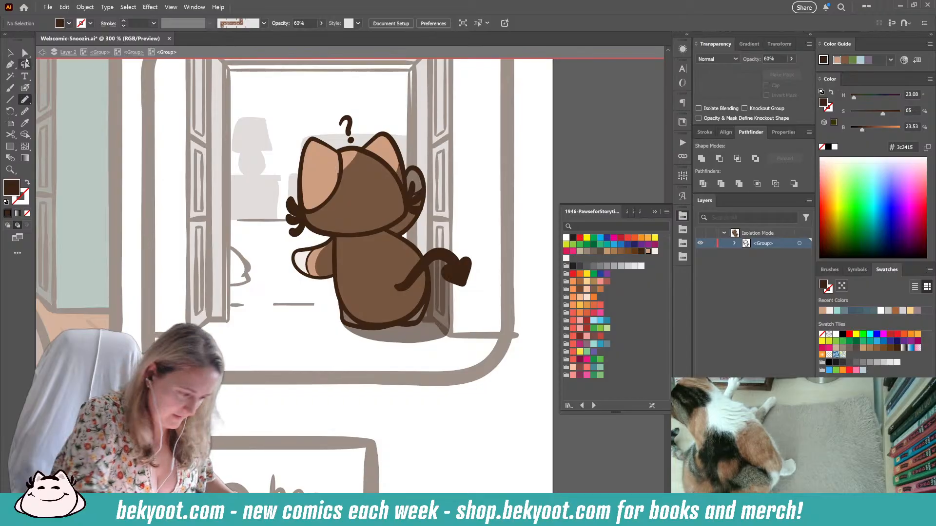
# - Adjust the shadow shape's anchor points around the cat's left ear and cheek to follow the head outline
pyautogui.press('a')
pyautogui.click(361, 179)
pyautogui.moveTo(338, 173); pyautogui.dragTo(338, 152)
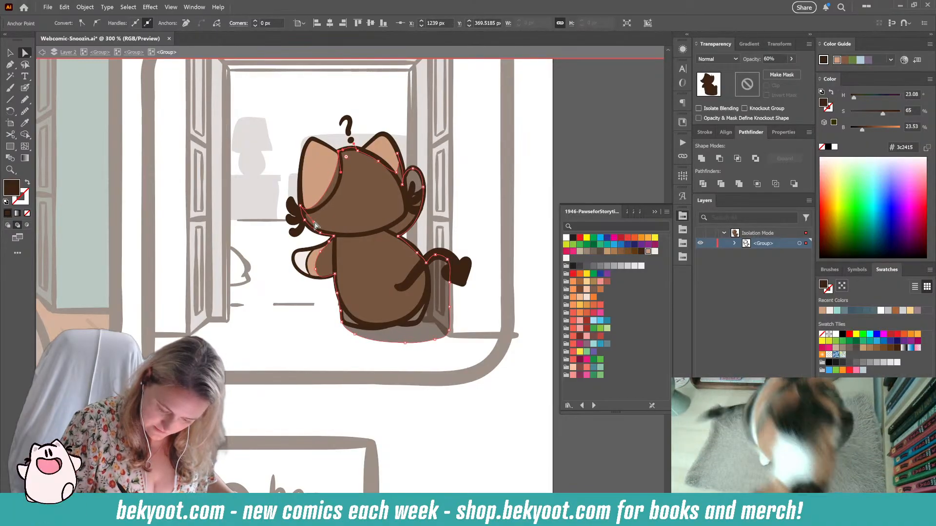
pyautogui.moveTo(313, 222); pyautogui.dragTo(322, 216)
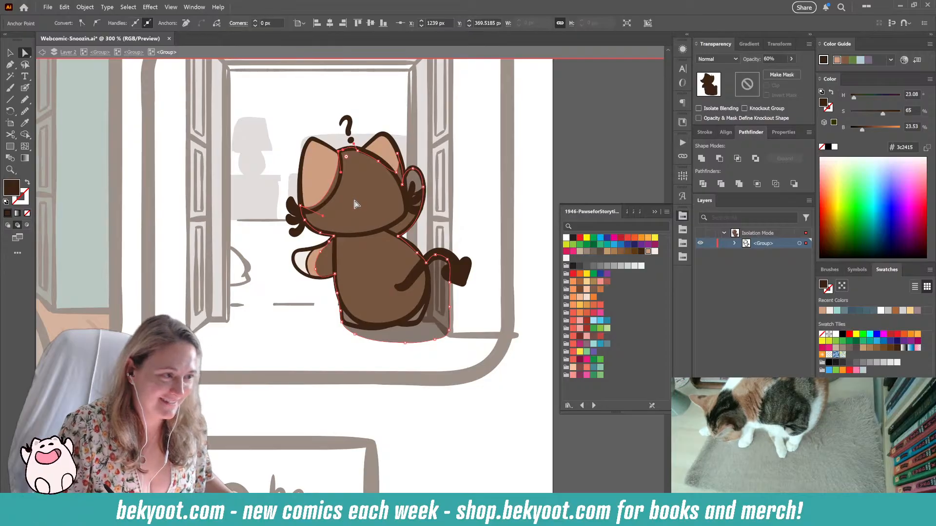
pyautogui.click(362, 235)
pyautogui.click(394, 393)
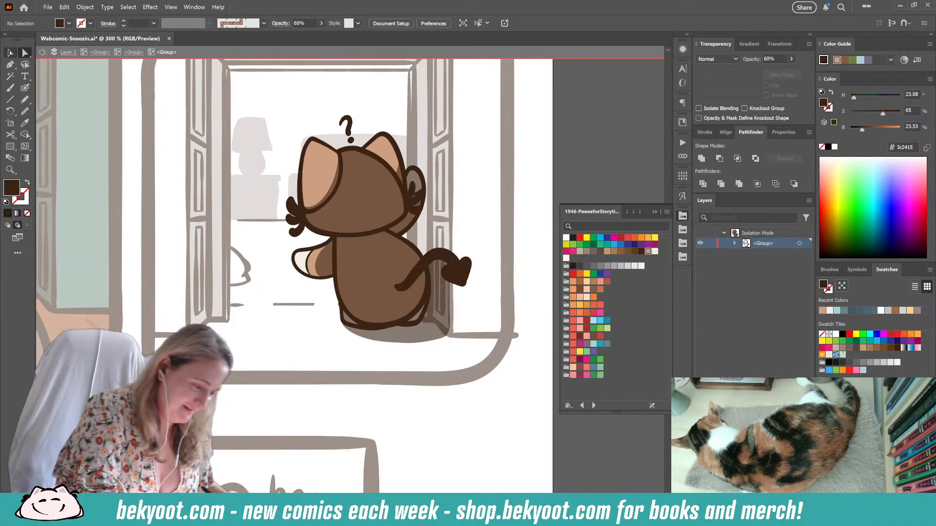
# - Leave the cat group and match the third panel's door frame and door shading to the second panel's 70% opacity dark brown
pyautogui.click(11, 52)
pyautogui.hscroll(-2, 312, 341)
pyautogui.scroll(-1, 312, 342)
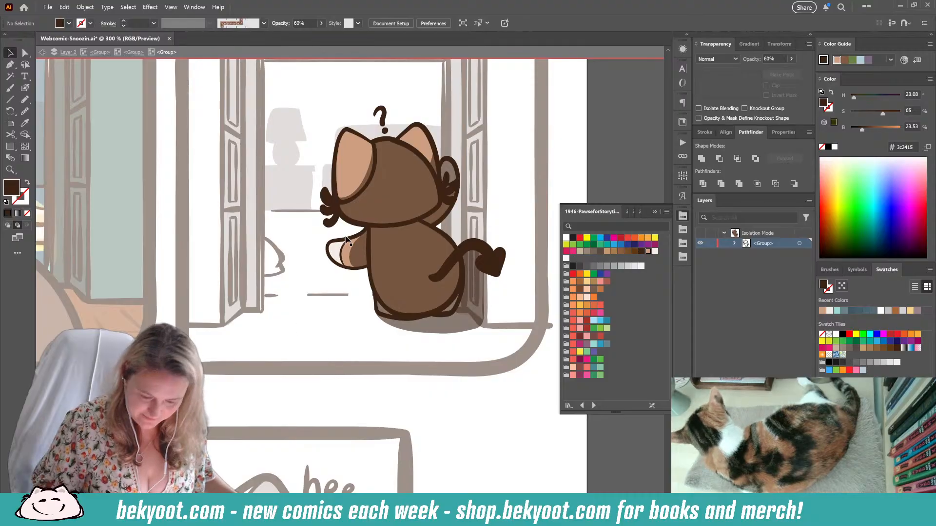
pyautogui.click(133, 52)
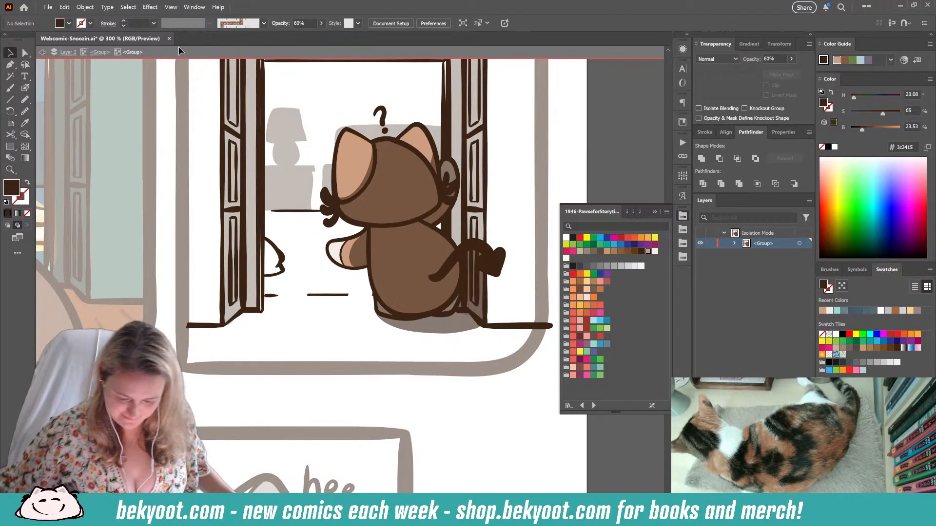
pyautogui.scroll(-1, 396, 308)
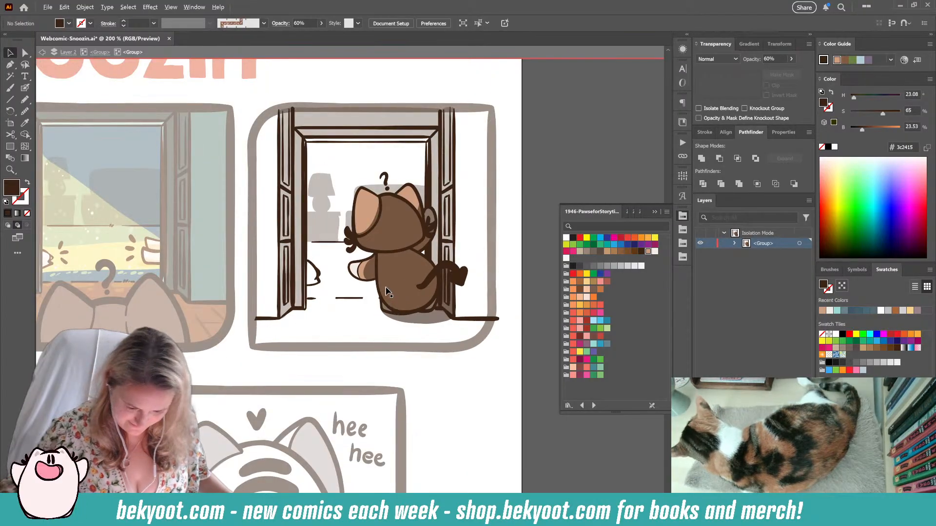
pyautogui.click(25, 52)
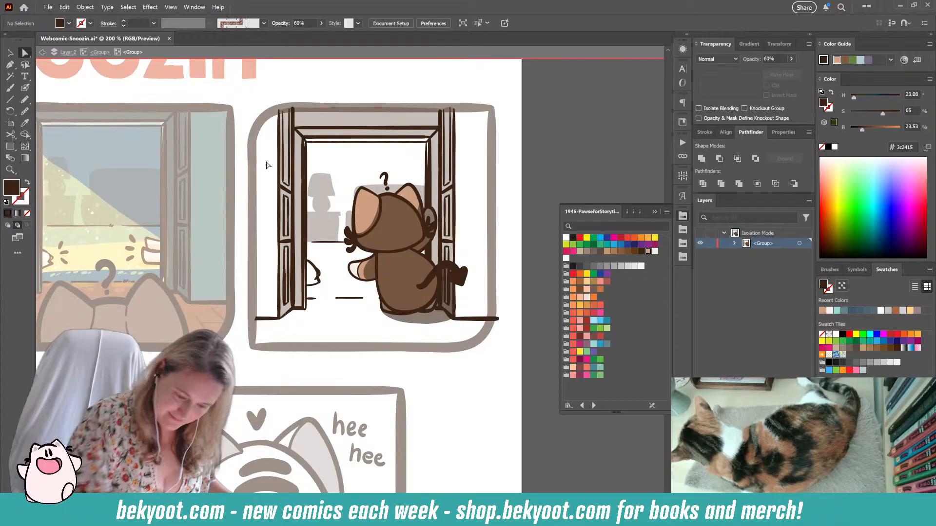
pyautogui.click(362, 119)
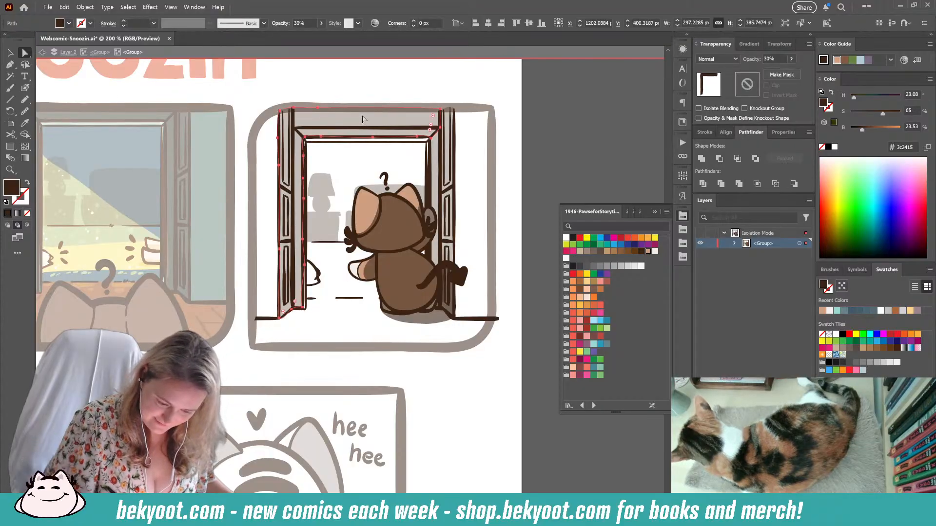
pyautogui.keyDown('shift'); pyautogui.click(435, 165); pyautogui.keyUp('shift')
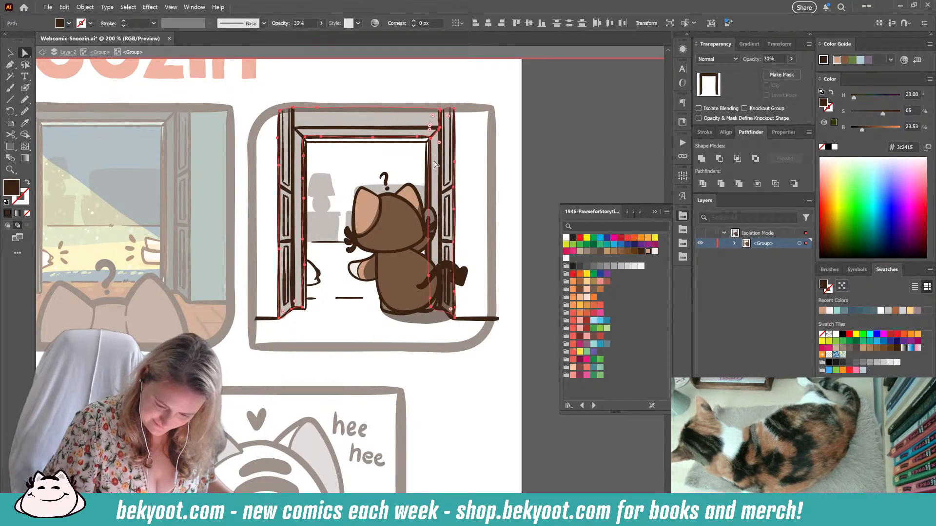
pyautogui.click(25, 122)
pyautogui.click(173, 120)
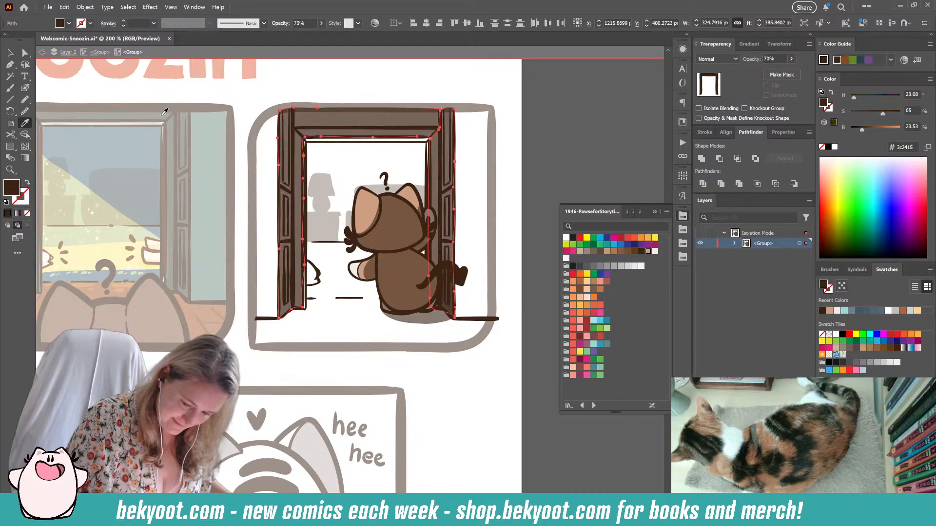
pyautogui.hotkey('ctrl', 'shift', 'a')
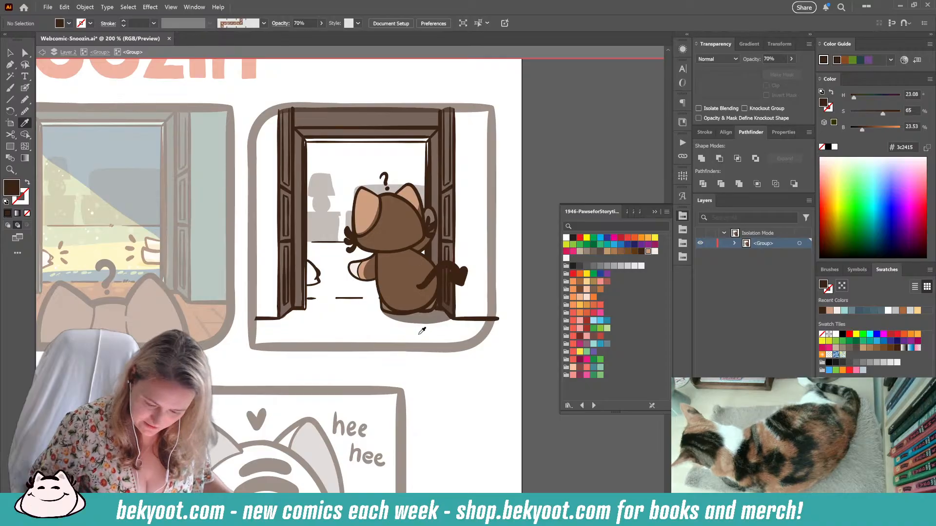
# - Group the lamp, furniture and background line art of the room behind the third panel's doorway
pyautogui.hscroll(-2, 446, 373)
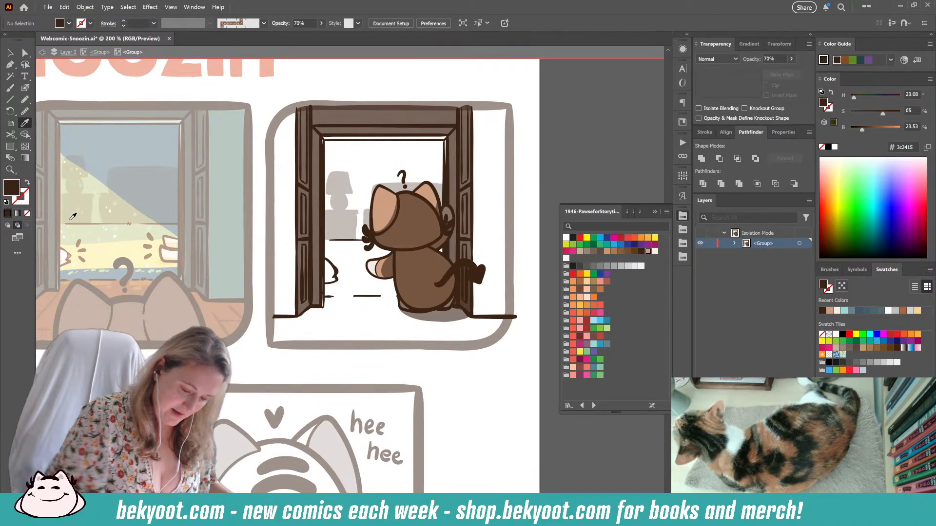
pyautogui.press('v')
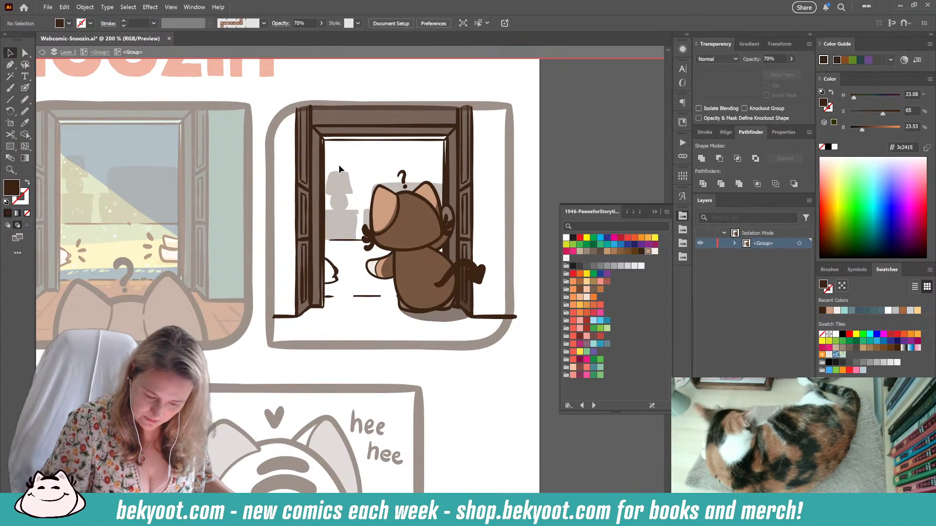
pyautogui.moveTo(330, 147); pyautogui.dragTo(437, 308)
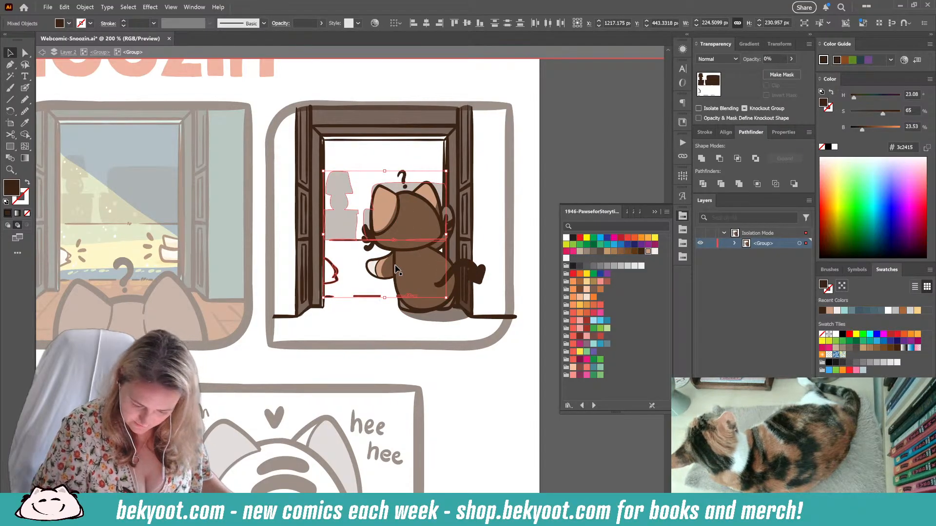
pyautogui.hotkey('ctrl', 'g')
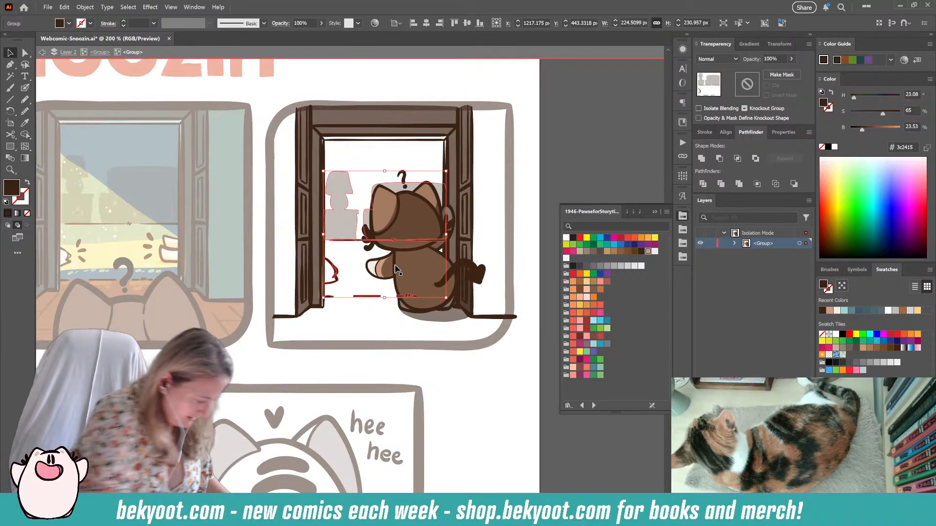
pyautogui.click(329, 347)
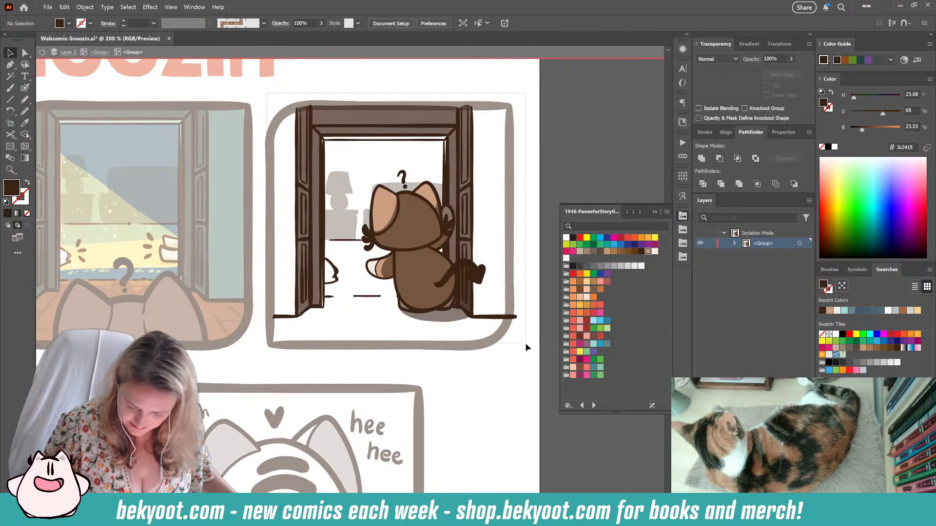
# - Group the third panel's foreground door frame, doors and cat artwork
pyautogui.moveTo(524, 344); pyautogui.dragTo(345, 211)
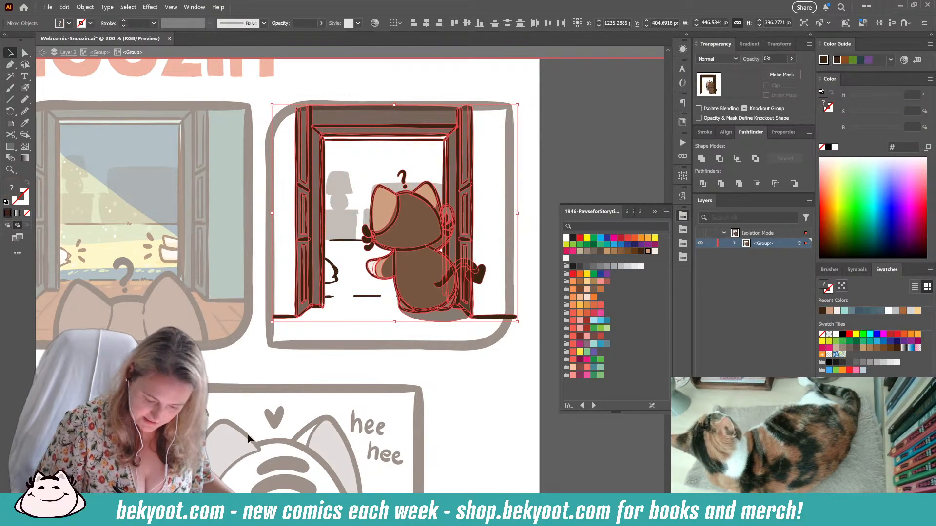
pyautogui.hotkey('ctrl', 'c')
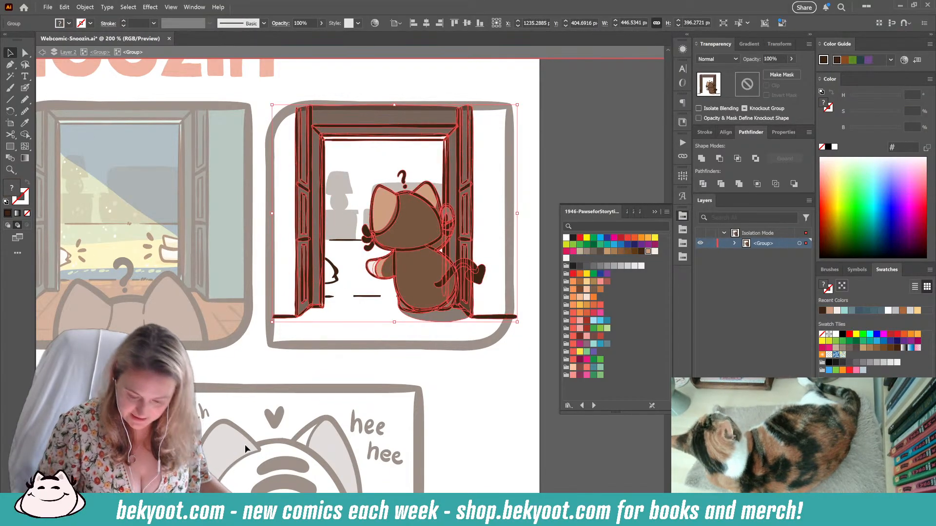
pyautogui.click(452, 331)
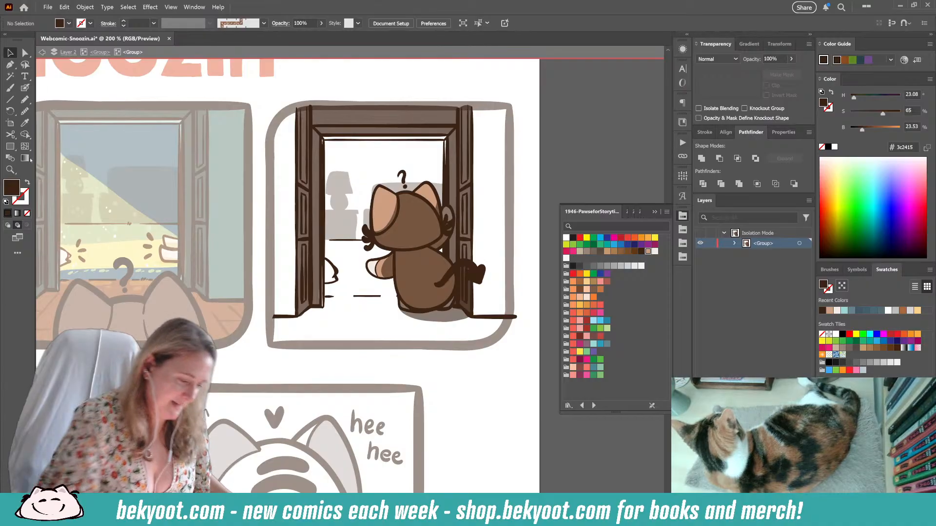
# - Draw dark brown floorboard seams with the Blob Brush, fanning out across the floor in front of the third panel's doorway
pyautogui.click(25, 87)
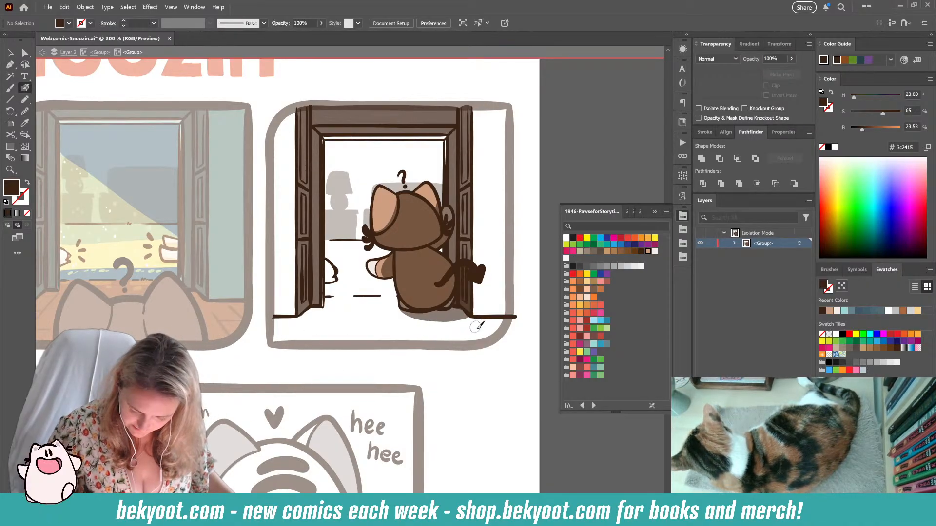
pyautogui.moveTo(474, 323); pyautogui.dragTo(491, 337)
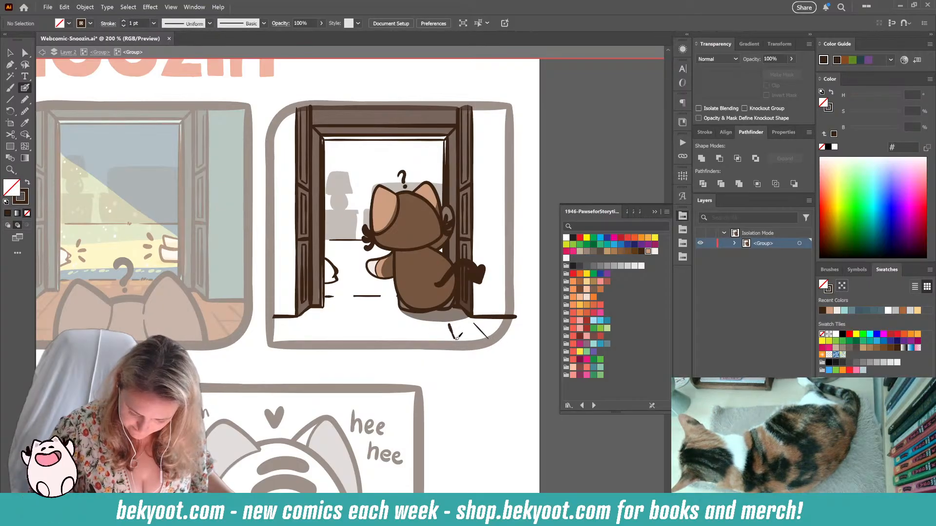
pyautogui.moveTo(386, 304); pyautogui.dragTo(388, 348)
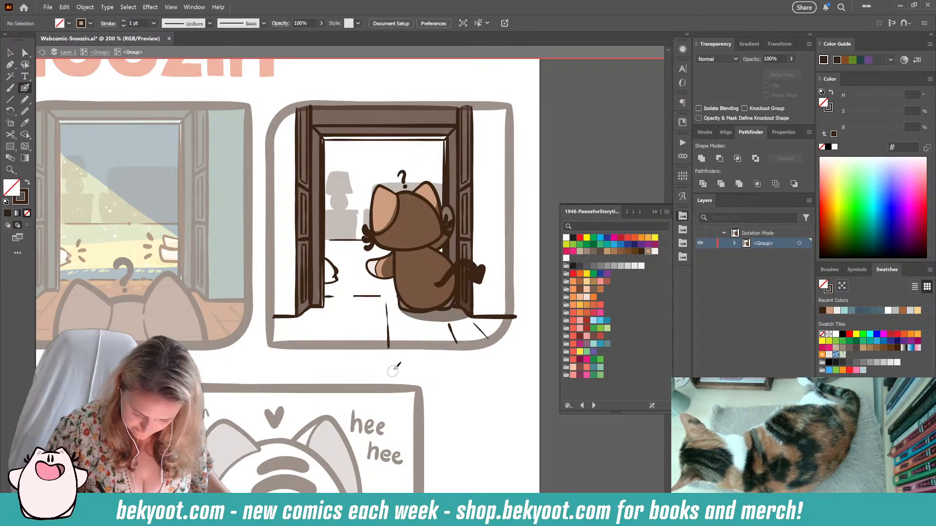
pyautogui.hotkey('ctrl', 'z')
pyautogui.moveTo(385, 303); pyautogui.dragTo(387, 343)
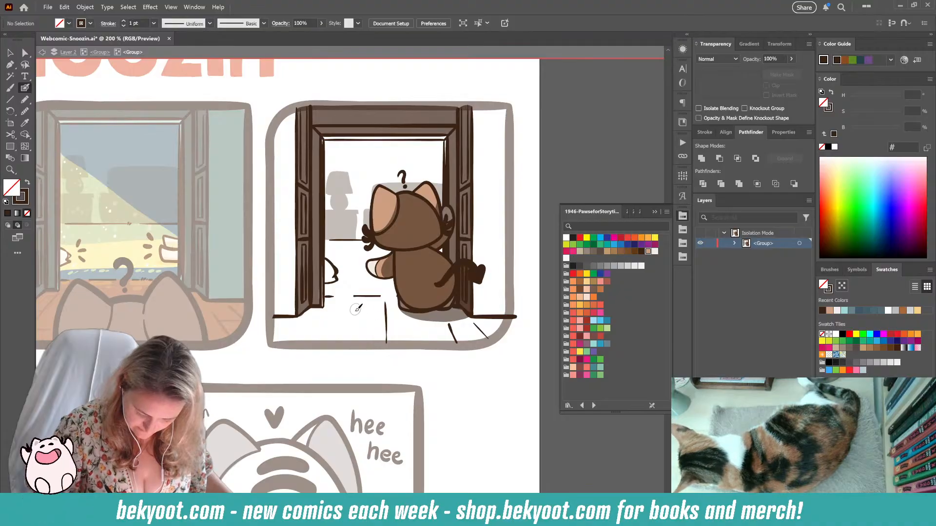
pyautogui.moveTo(358, 308); pyautogui.dragTo(336, 347)
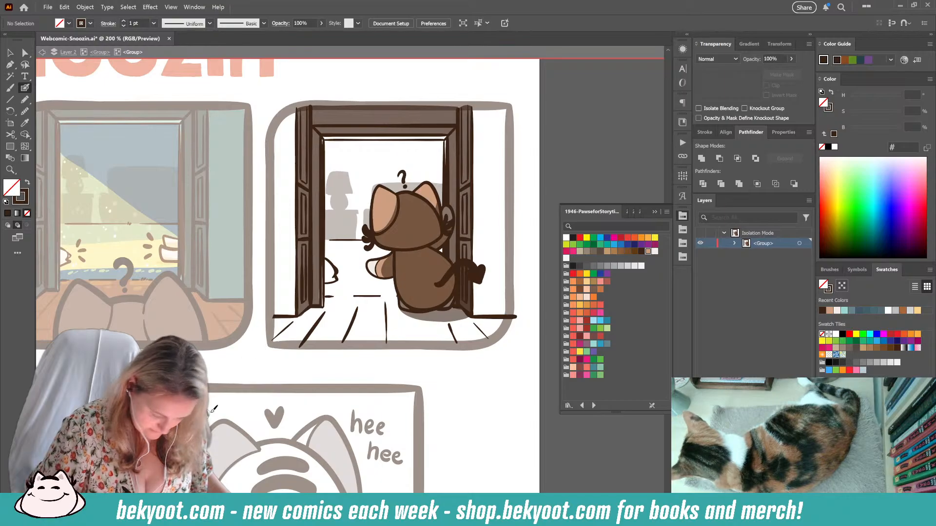
# - Add short cross joints and extra seams between the floorboard lines along the third panel's floor
pyautogui.moveTo(305, 362); pyautogui.dragTo(320, 334)
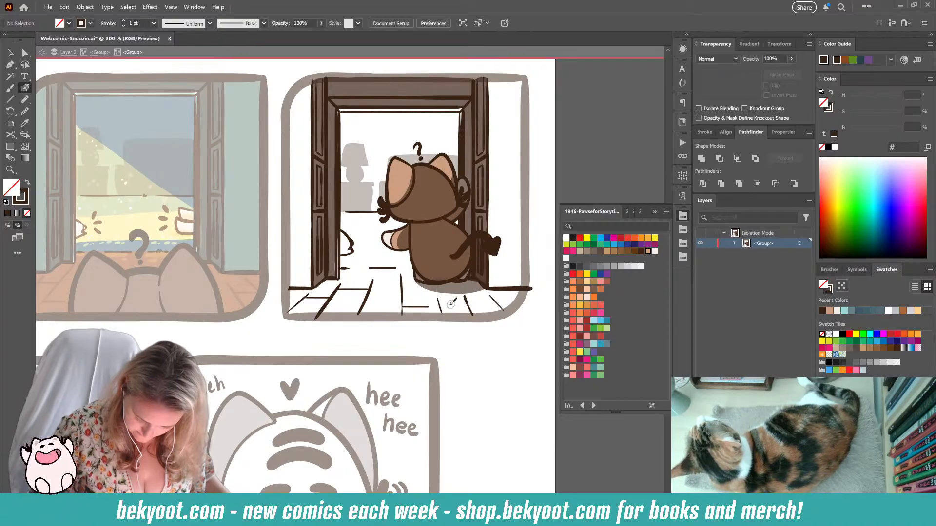
pyautogui.moveTo(467, 297); pyautogui.dragTo(491, 298)
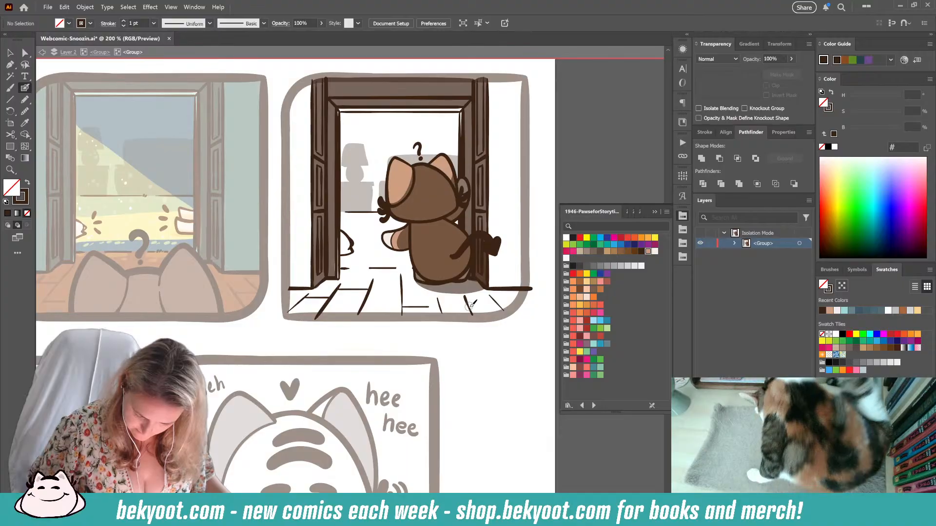
pyautogui.moveTo(496, 303); pyautogui.dragTo(521, 303)
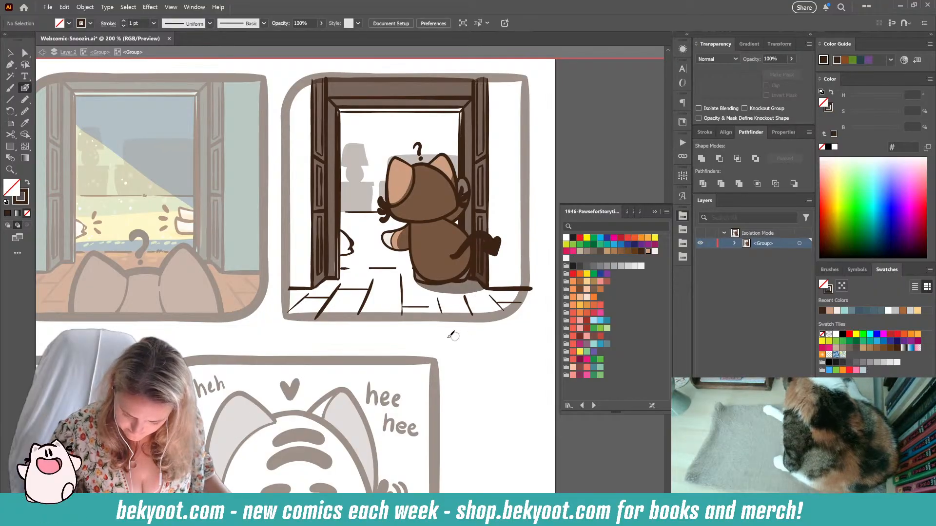
# - Delete the extra floorboard seam below the third panel's cat and group the remaining seams in front of the doorway
pyautogui.keyDown('ctrl'); pyautogui.click(468, 306); pyautogui.keyUp('ctrl')
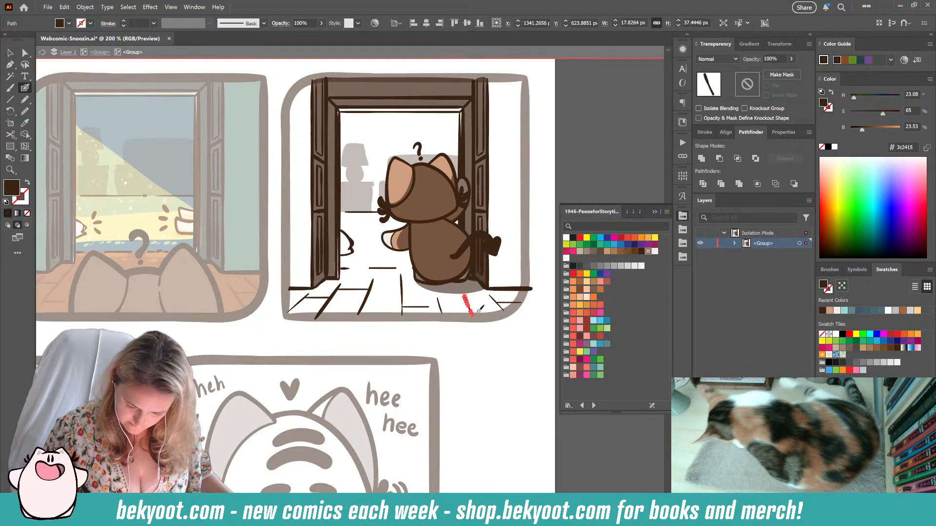
pyautogui.press('Delete')
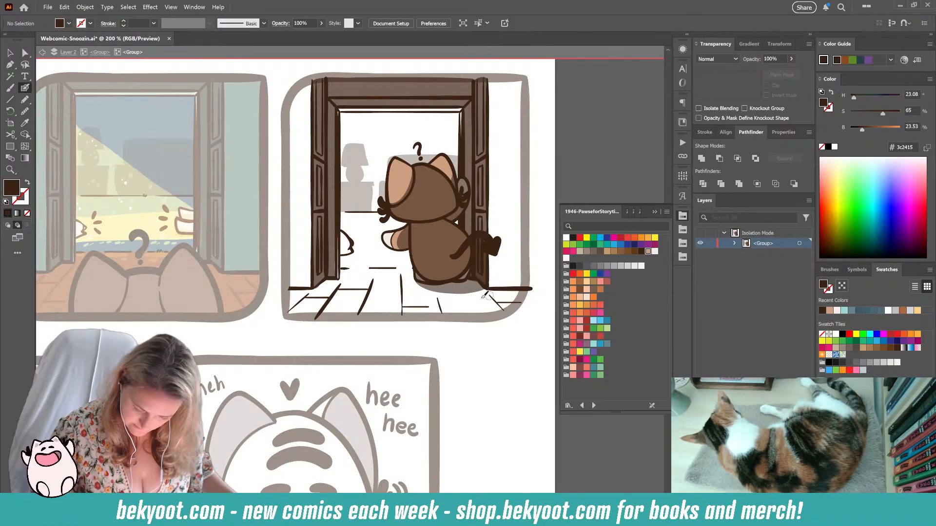
pyautogui.click(10, 53)
pyautogui.moveTo(290, 293); pyautogui.dragTo(429, 320)
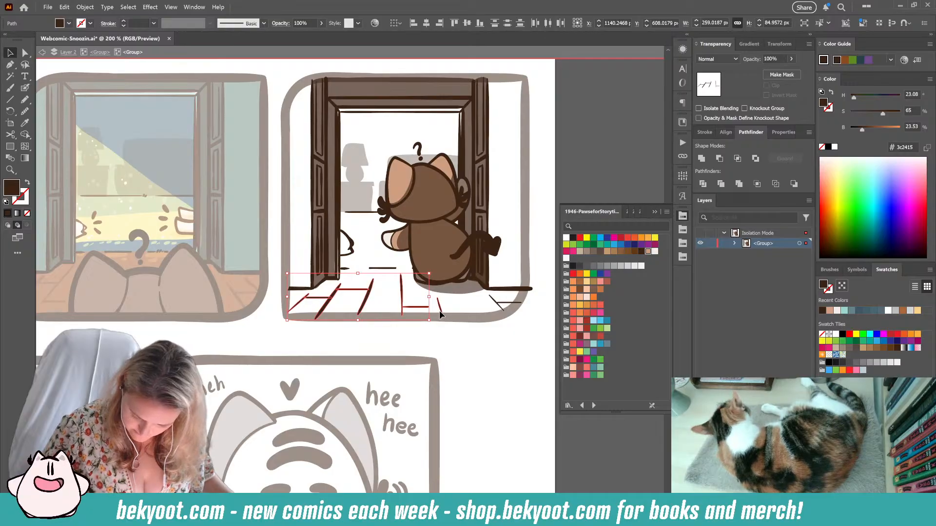
pyautogui.keyDown('shift'); pyautogui.click(439, 311); pyautogui.keyUp('shift')
pyautogui.keyDown('shift'); pyautogui.click(496, 303); pyautogui.keyUp('shift')
pyautogui.keyDown('shift'); pyautogui.click(507, 303); pyautogui.keyUp('shift')
pyautogui.hotkey('ctrl', 'g')
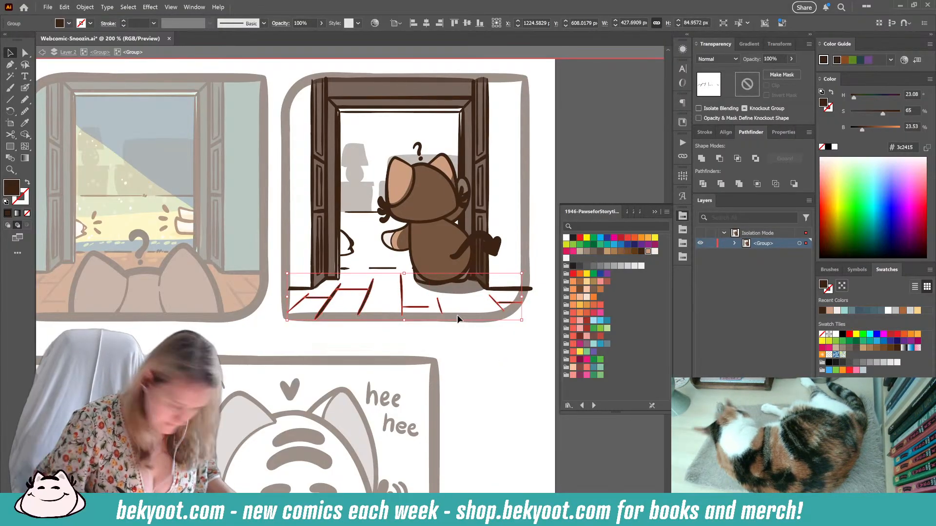
# - Set the opacity of the third panel's grouped floorboard seams to 30%
pyautogui.click(774, 58)
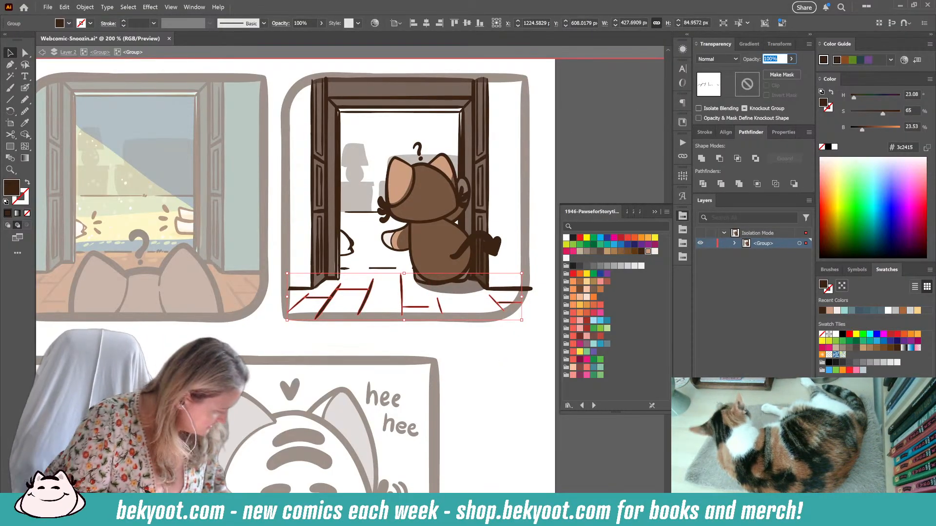
pyautogui.write('30')
pyautogui.press('Return')
pyautogui.click(388, 340)
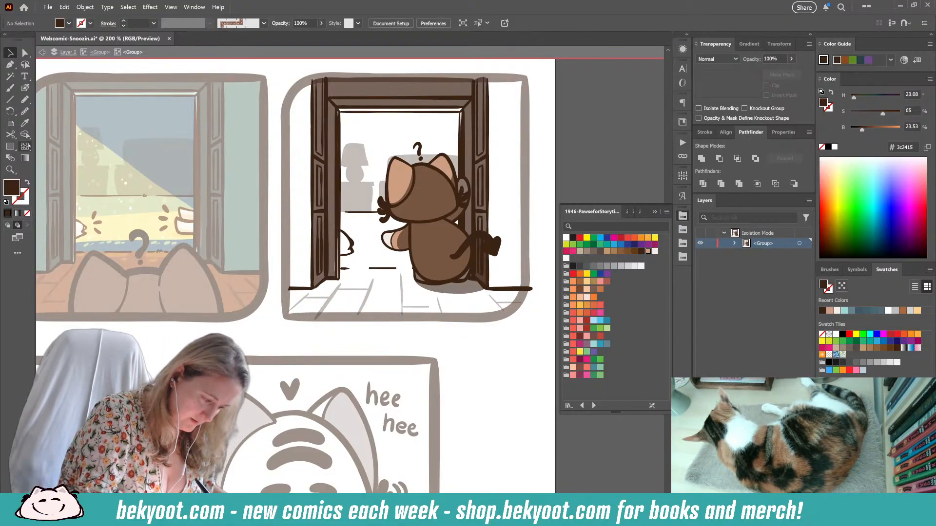
pyautogui.click(25, 123)
pyautogui.moveTo(42, 179); pyautogui.dragTo(92, 173)
pyautogui.click(25, 100)
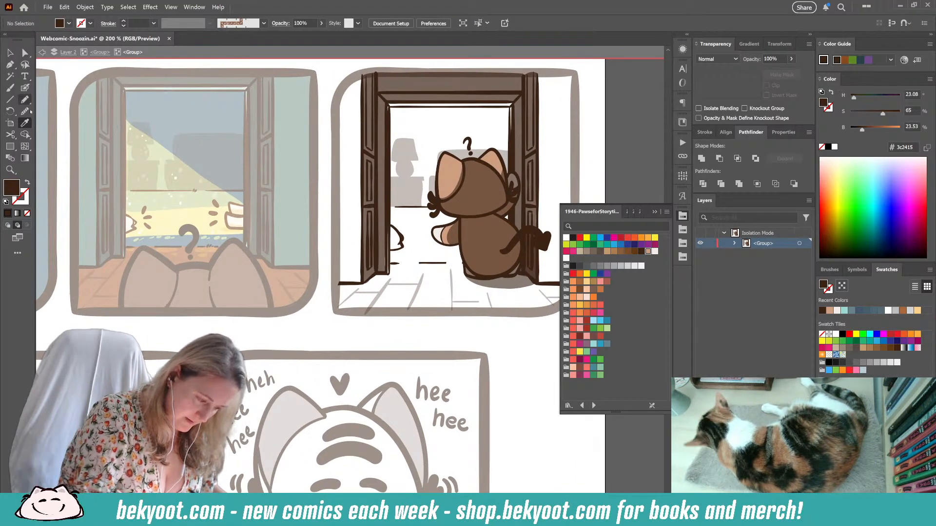
pyautogui.moveTo(387, 337); pyautogui.dragTo(307, 335)
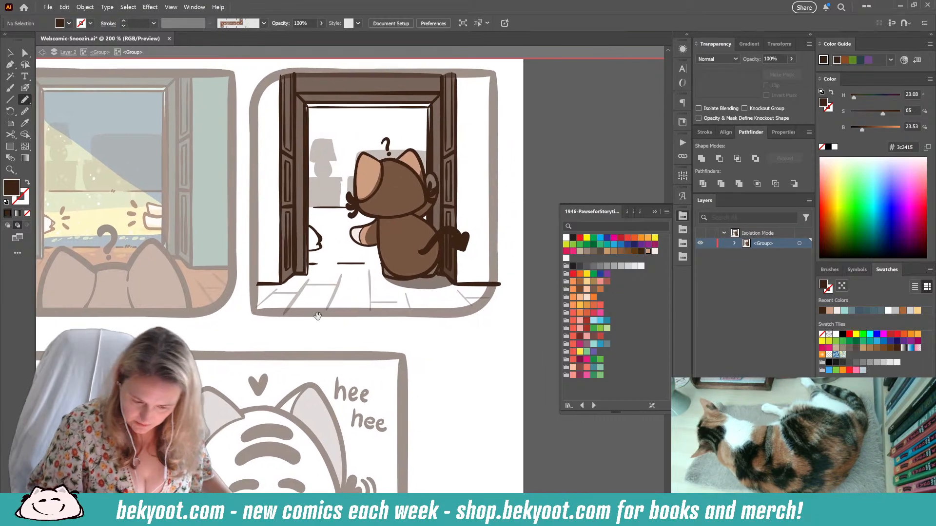
pyautogui.click(593, 343)
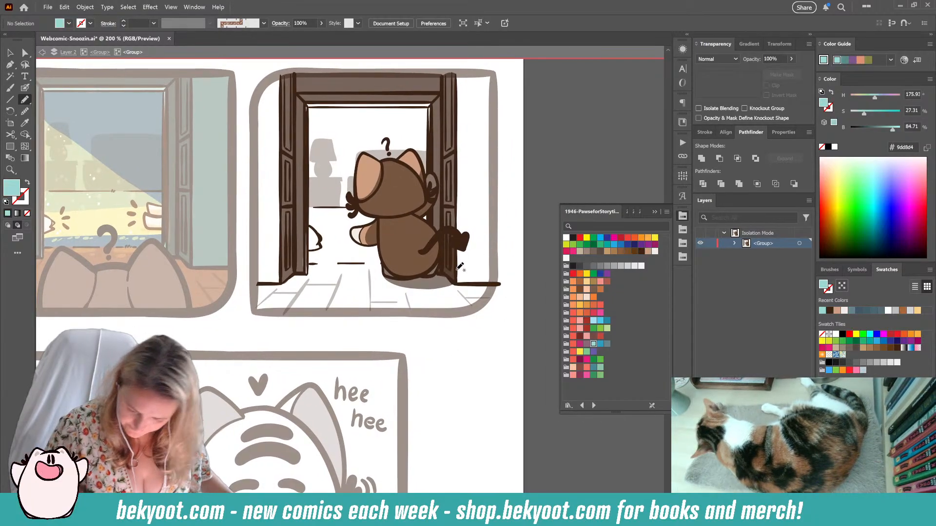
pyautogui.hotkey('ctrl', 'a')
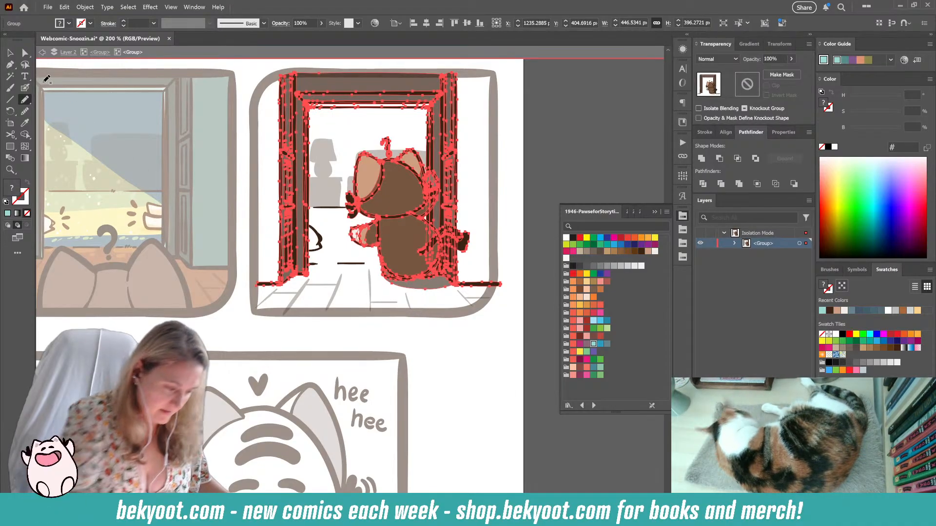
# - Move the floorboard seams into the group that holds the third panel's door frame and cat
pyautogui.press('v')
pyautogui.click(331, 309)
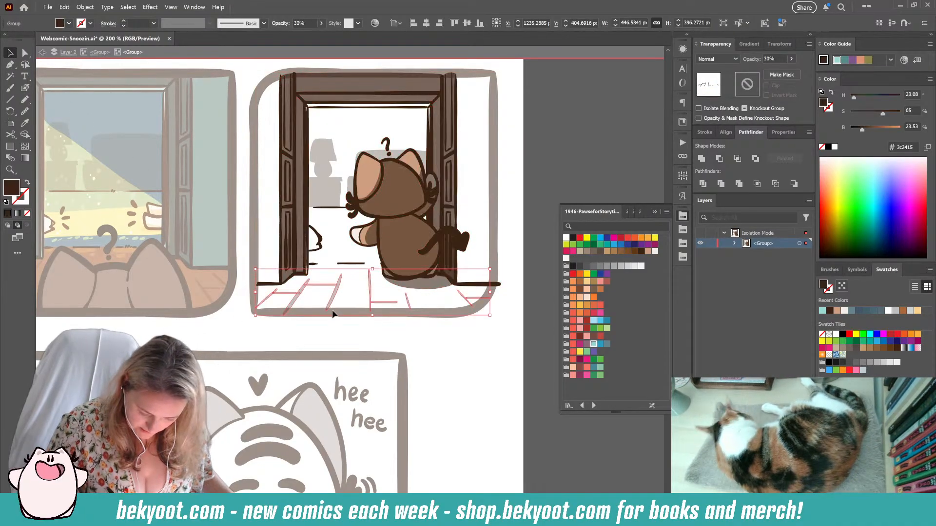
pyautogui.press('Delete')
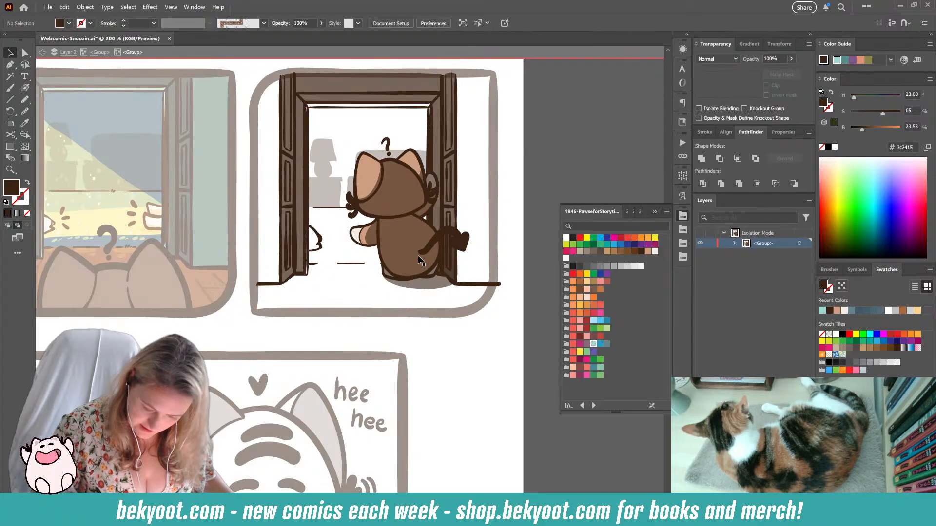
pyautogui.click(403, 267)
pyautogui.hotkey('ctrl', 'z')
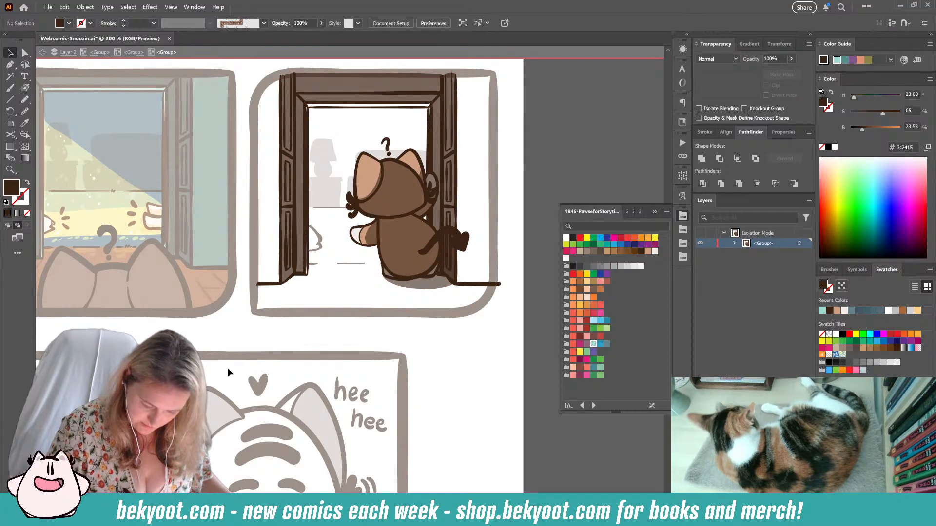
pyautogui.hotkey('ctrl', 'z')
pyautogui.click(346, 325)
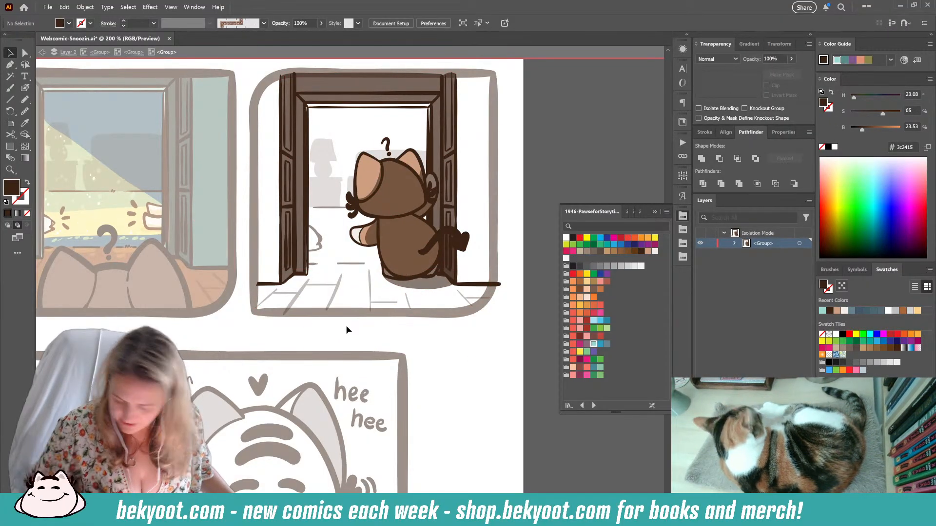
# - Shorten the baseboard line right of the third panel's doorway so it ends within the panel border
pyautogui.click(592, 343)
pyautogui.press('n')
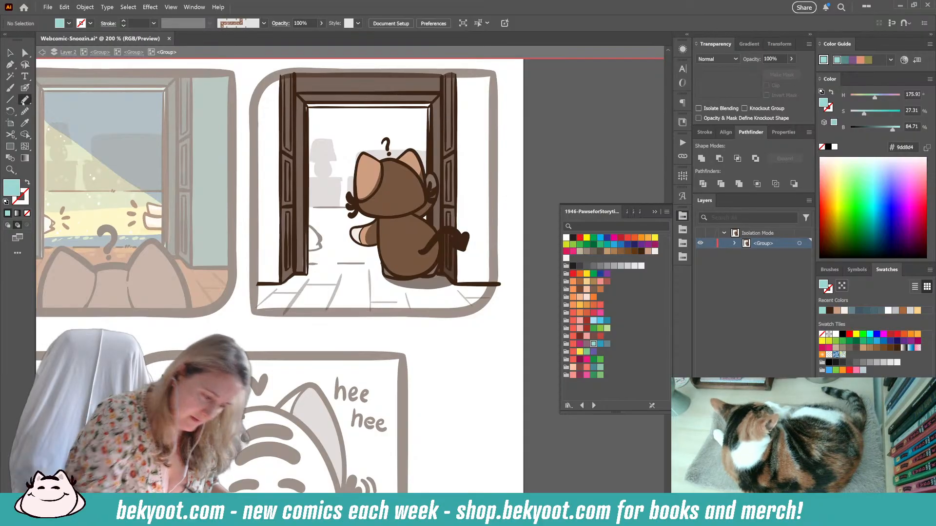
pyautogui.keyDown('ctrl'); pyautogui.click(495, 286); pyautogui.keyUp('ctrl')
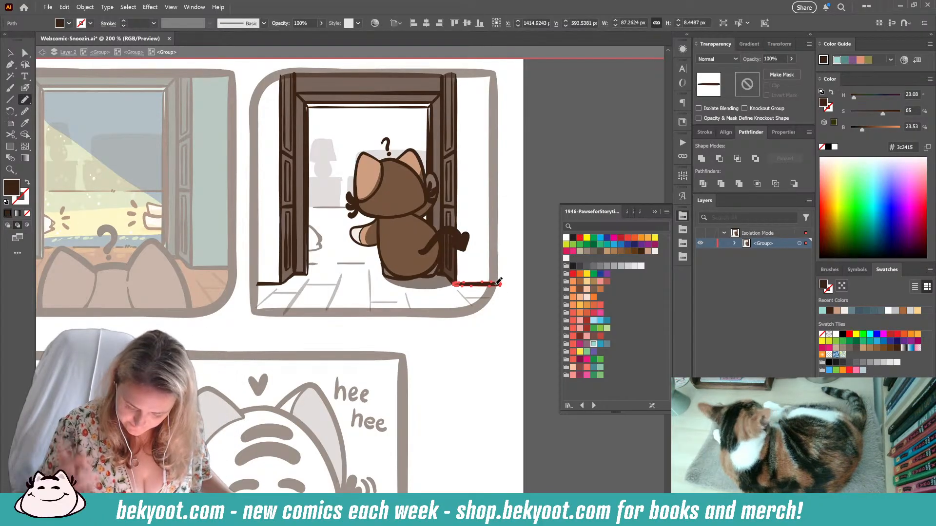
pyautogui.keyDown('ctrl'); pyautogui.click(493, 398); pyautogui.keyUp('ctrl')
# - Draw a teal #9dd8d4 wall shape with the Pencil around the third panel's doorway, behind the door frame and cat
pyautogui.click(593, 344)
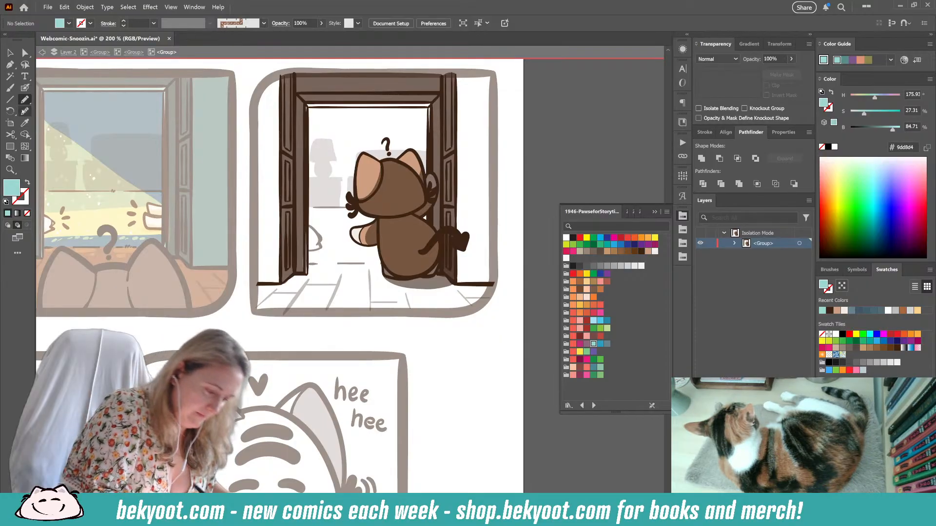
pyautogui.moveTo(257, 284)
pyautogui.mouseDown()
pyautogui.moveTo(308, 274)
pyautogui.moveTo(307, 108)
pyautogui.moveTo(420, 105)
pyautogui.mouseUp()
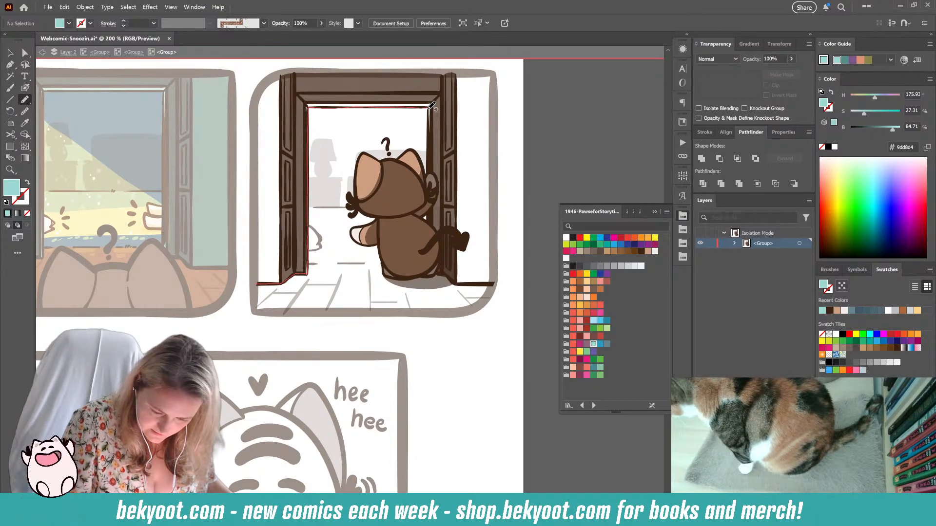
pyautogui.moveTo(433, 192)
pyautogui.mouseDown()
pyautogui.moveTo(435, 272)
pyautogui.moveTo(491, 284)
pyautogui.moveTo(490, 73)
pyautogui.moveTo(283, 77)
pyautogui.moveTo(252, 117)
pyautogui.moveTo(259, 282)
pyautogui.mouseUp()
# - Adjust the anchor points along the teal wall's left and upper edges to follow the third panel's border
pyautogui.press('a')
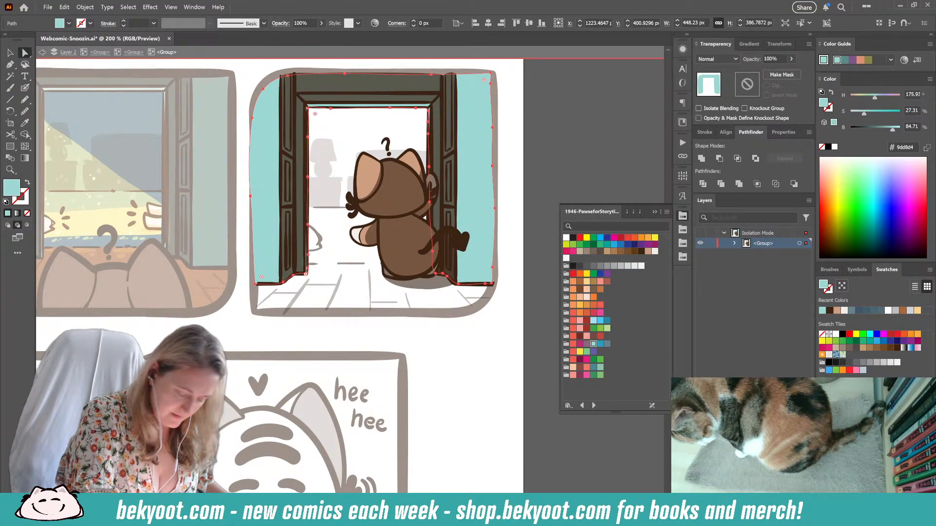
pyautogui.click(252, 118)
pyautogui.moveTo(252, 118); pyautogui.dragTo(260, 109)
pyautogui.moveTo(250, 193)
pyautogui.mouseDown()
pyautogui.moveTo(254, 201)
pyautogui.moveTo(254, 178)
pyautogui.moveTo(252, 198)
pyautogui.mouseUp()
pyautogui.hotkey('ctrl', 'z')
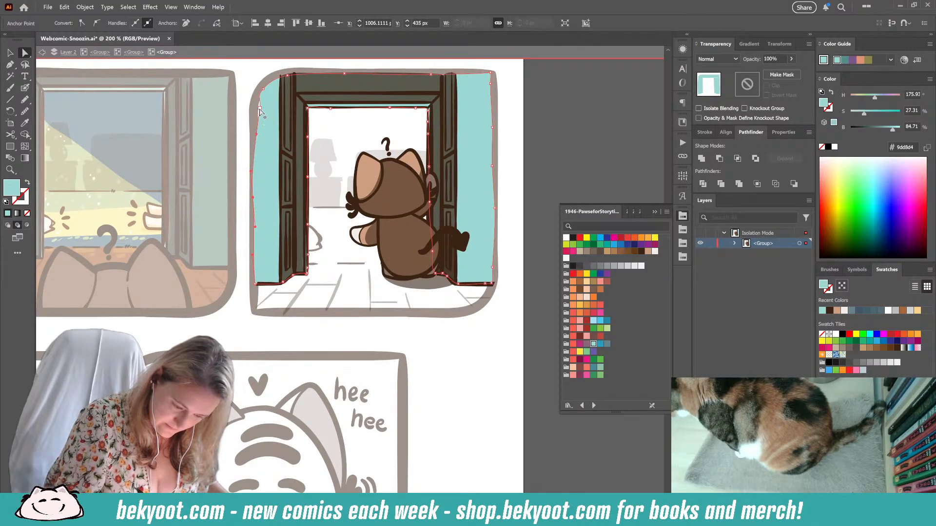
pyautogui.click(254, 147)
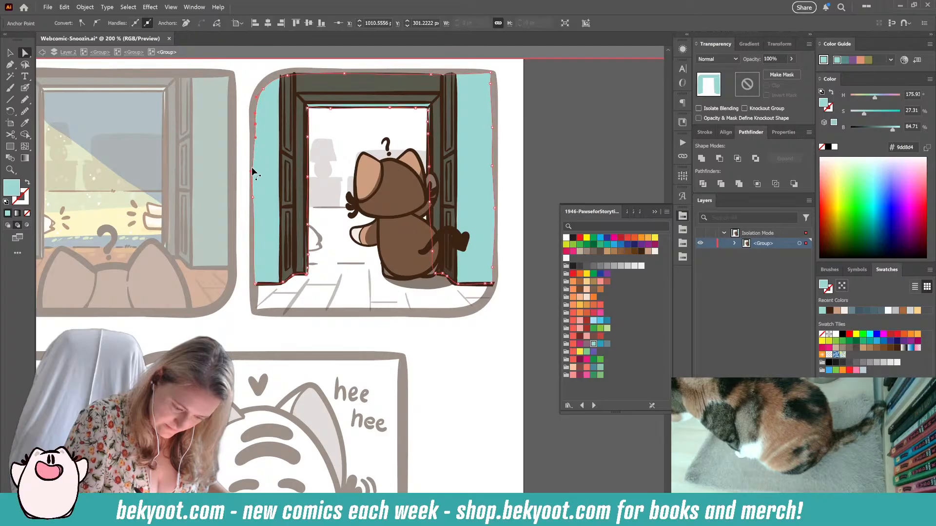
pyautogui.click(254, 165)
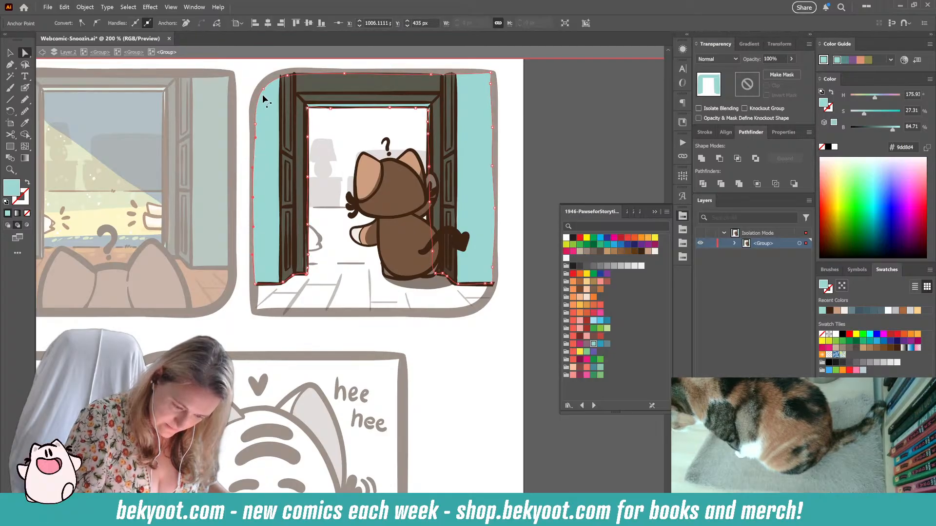
pyautogui.moveTo(263, 88); pyautogui.dragTo(261, 88)
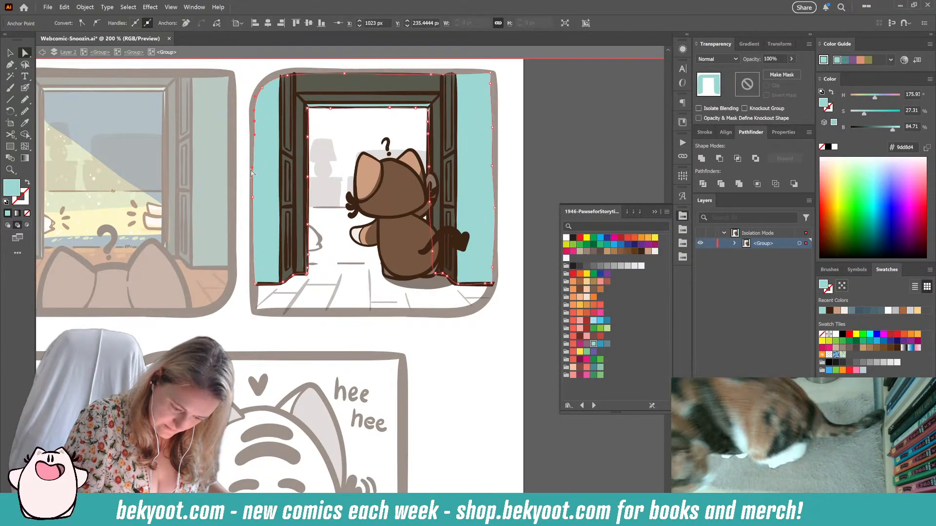
pyautogui.click(251, 222)
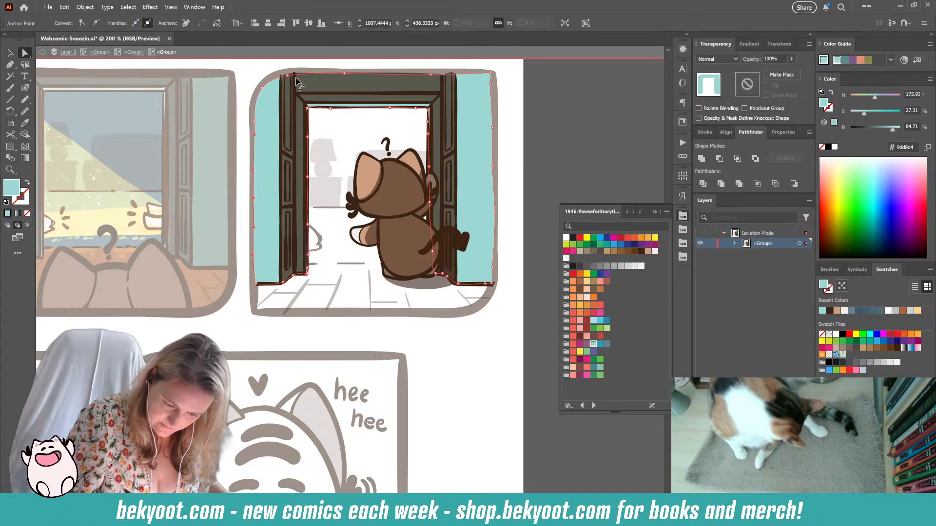
pyautogui.moveTo(344, 74); pyautogui.dragTo(345, 73)
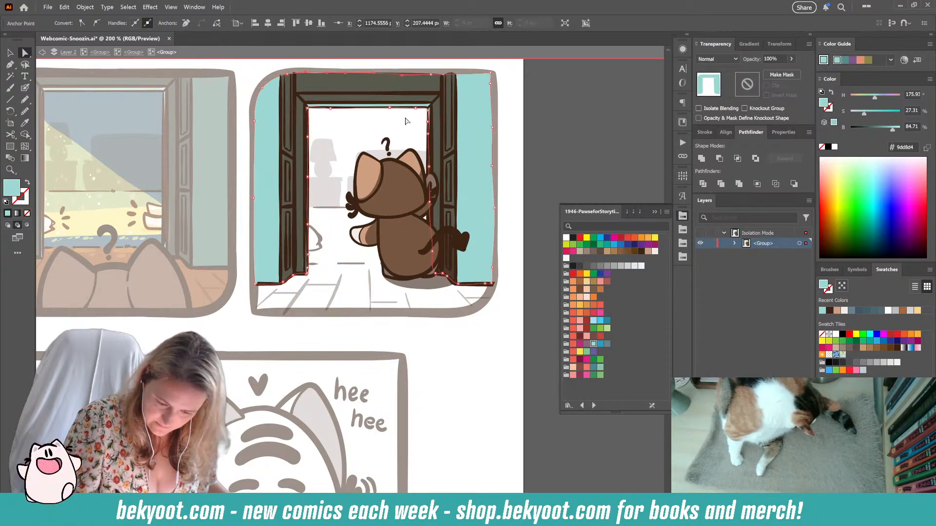
pyautogui.click(431, 74)
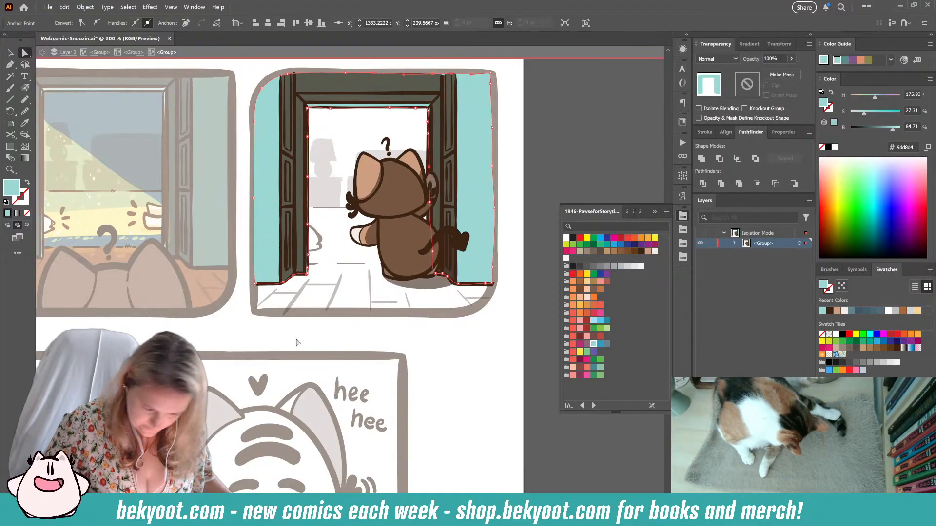
# - Sample the second panel's 40% dark brown wall shadow and draw it over the teal wall right of the third panel's doorway
pyautogui.click(25, 123)
pyautogui.hotkey('ctrl', 'shift', 'a')
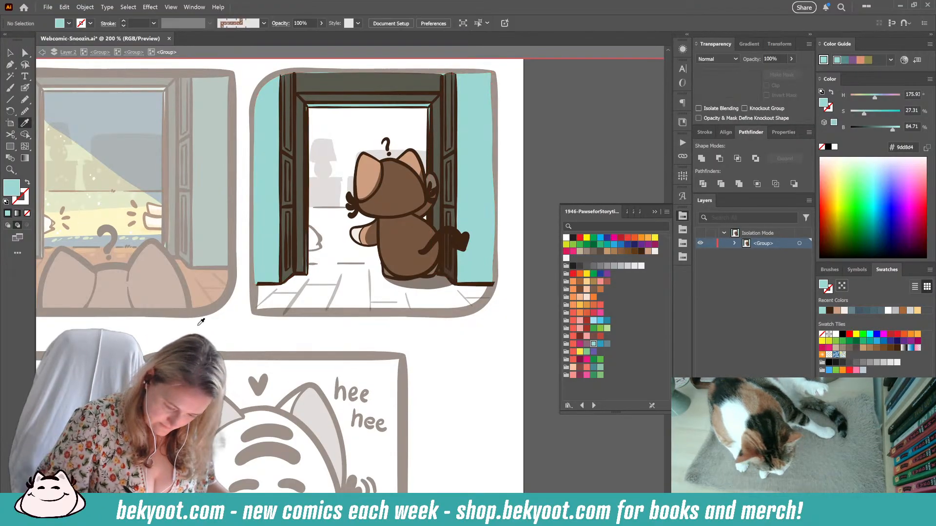
pyautogui.click(207, 213)
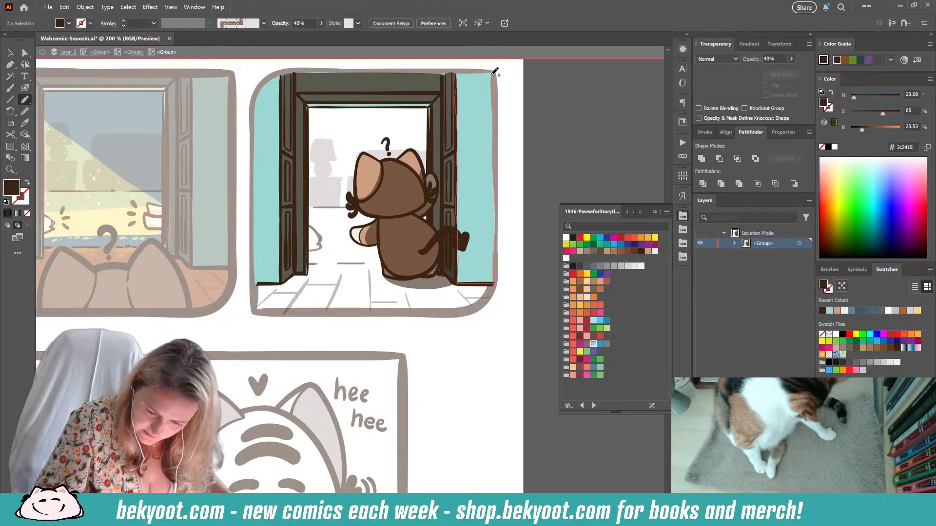
pyautogui.moveTo(471, 70); pyautogui.dragTo(458, 65)
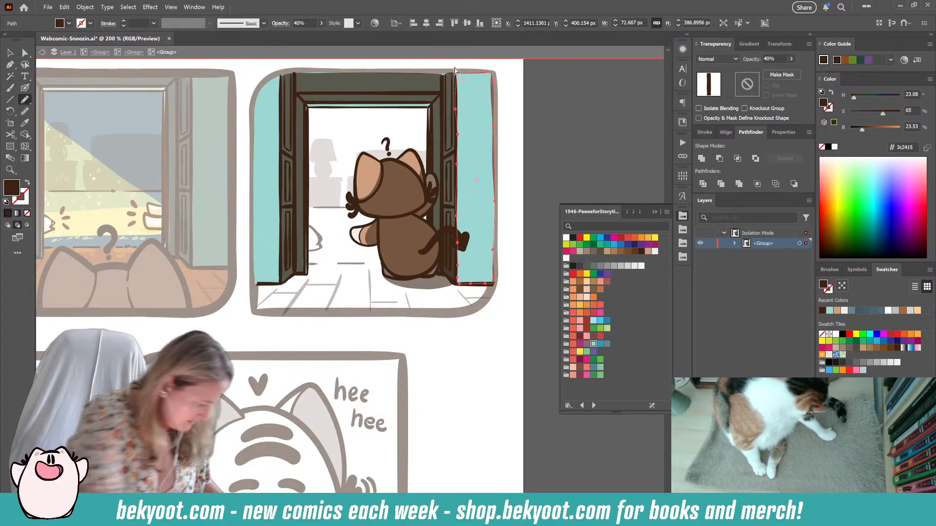
pyautogui.click(8, 225)
pyautogui.hotkey('ctrl', 'shift', 'a')
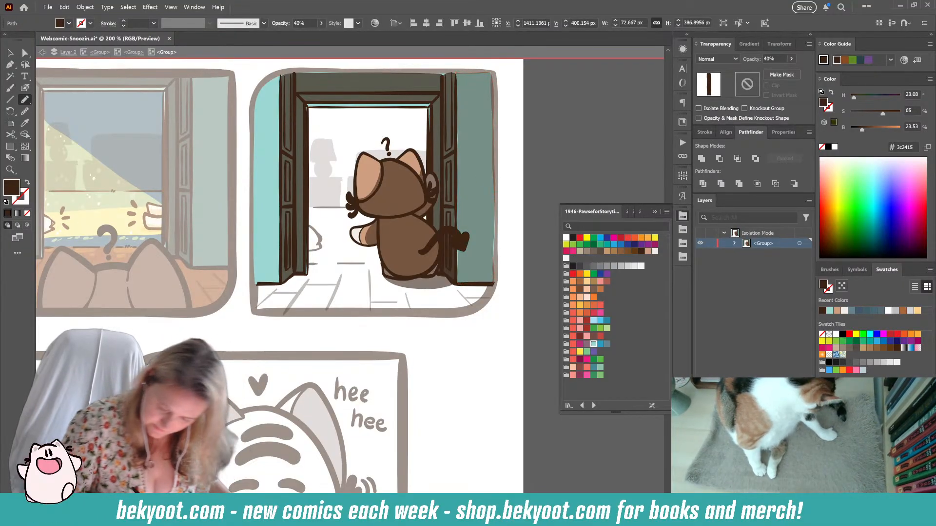
pyautogui.click(24, 57)
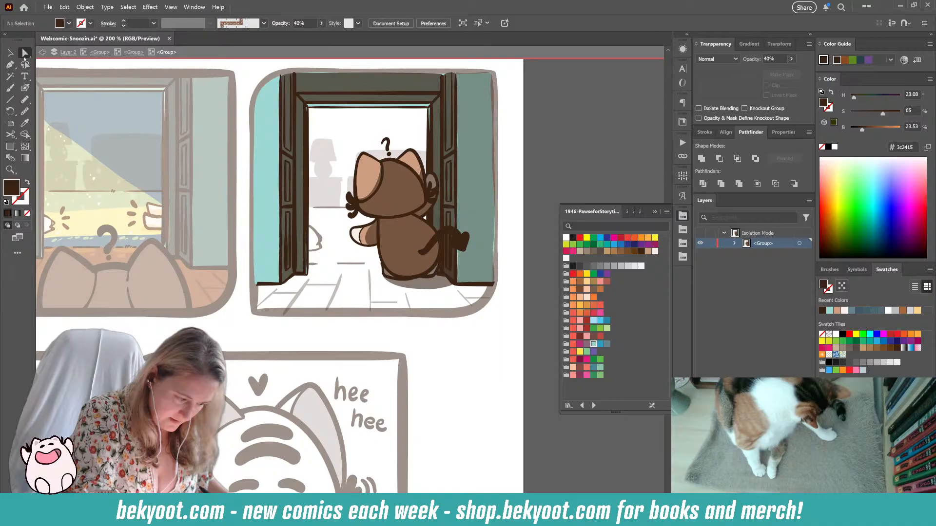
pyautogui.click(465, 153)
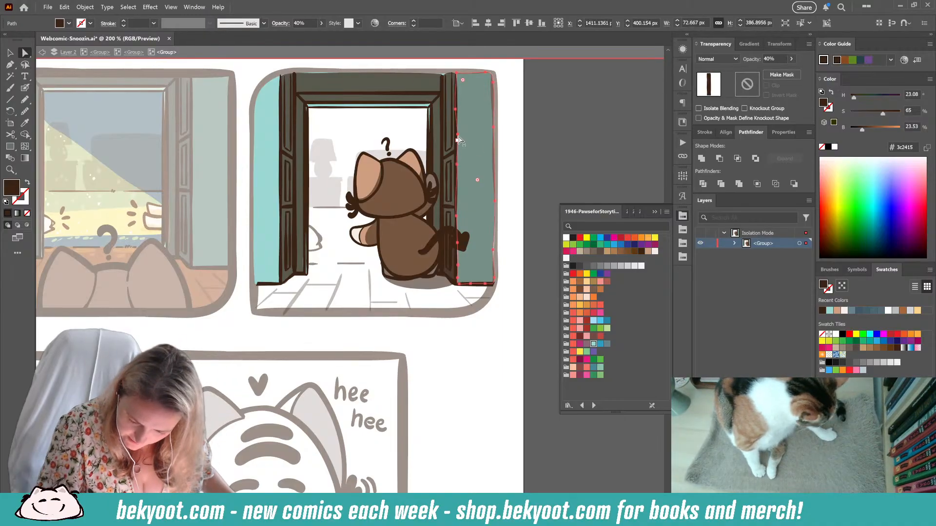
pyautogui.click(429, 361)
# - Draw the 40% dark brown wall shadow with the Pencil over the teal wall left of the third panel's doorway
pyautogui.click(25, 99)
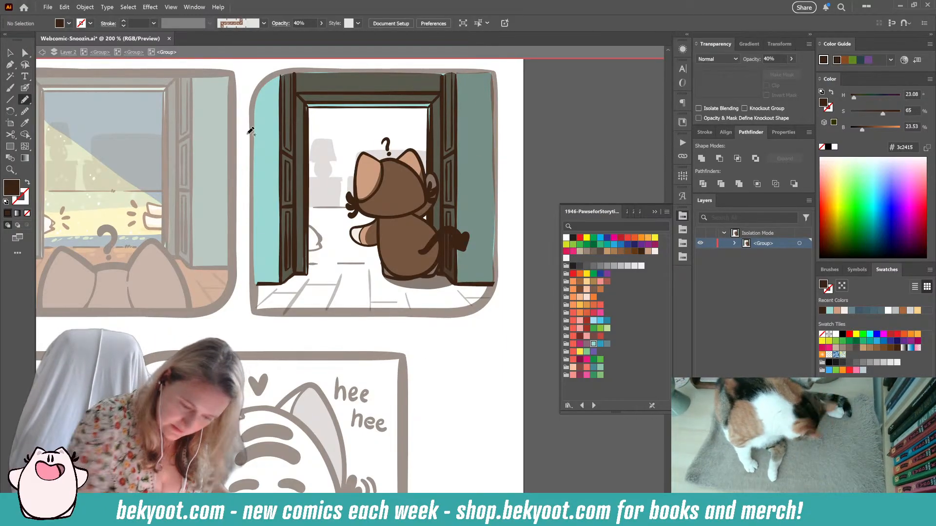
pyautogui.moveTo(282, 96); pyautogui.dragTo(281, 142)
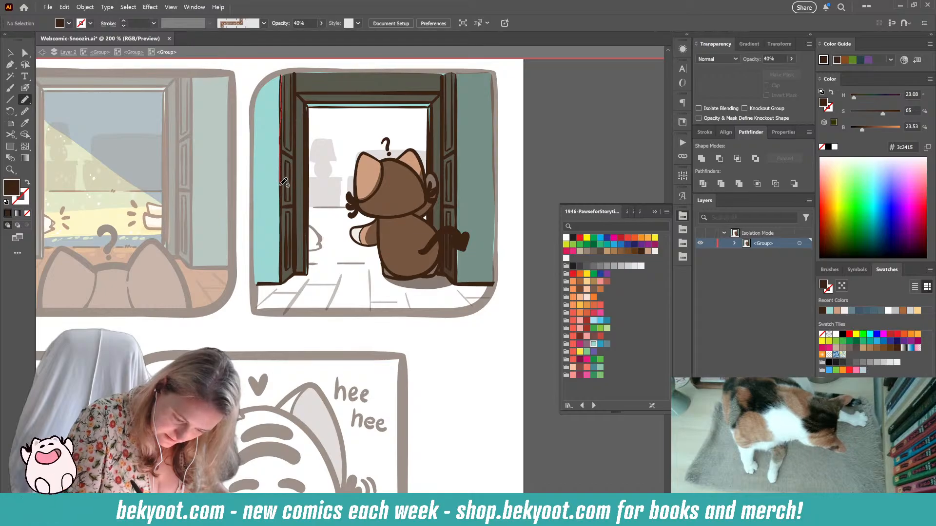
pyautogui.moveTo(281, 252); pyautogui.dragTo(281, 283)
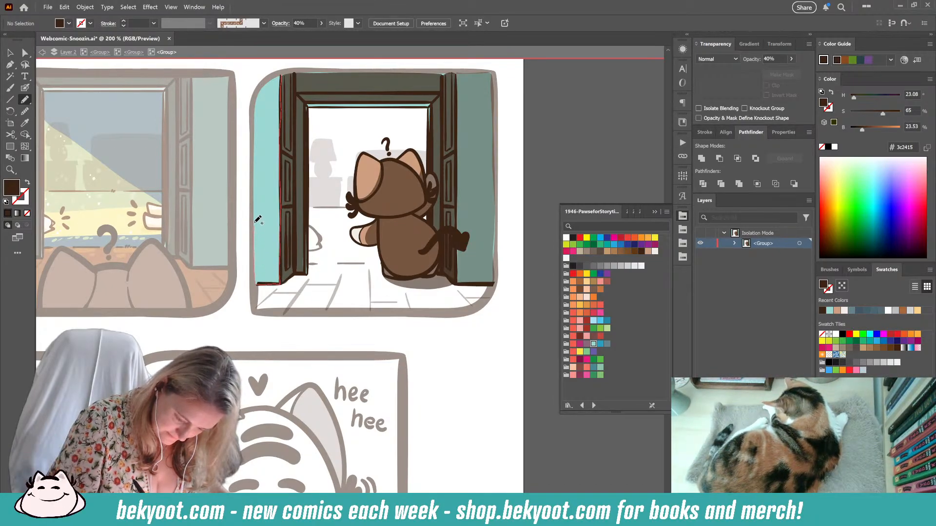
pyautogui.moveTo(258, 220)
pyautogui.mouseDown()
pyautogui.moveTo(261, 96)
pyautogui.moveTo(282, 77)
pyautogui.mouseUp()
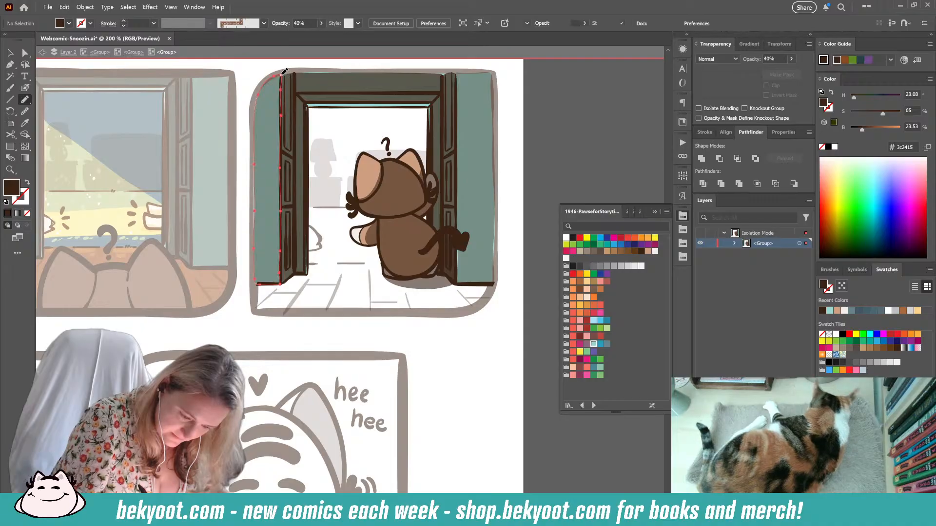
# - Adjust the anchor points of the door frame's 70% shadow to follow the base of the third panel's left door
pyautogui.press('a')
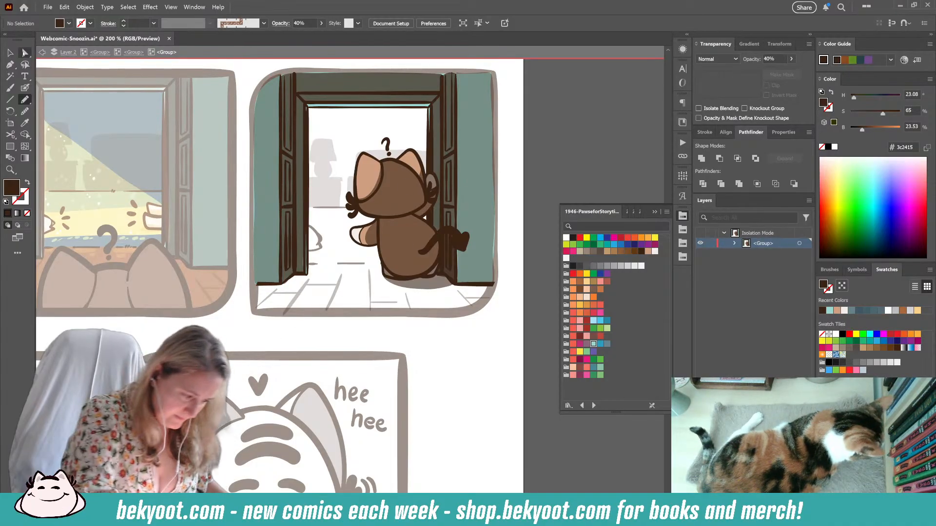
pyautogui.click(299, 166)
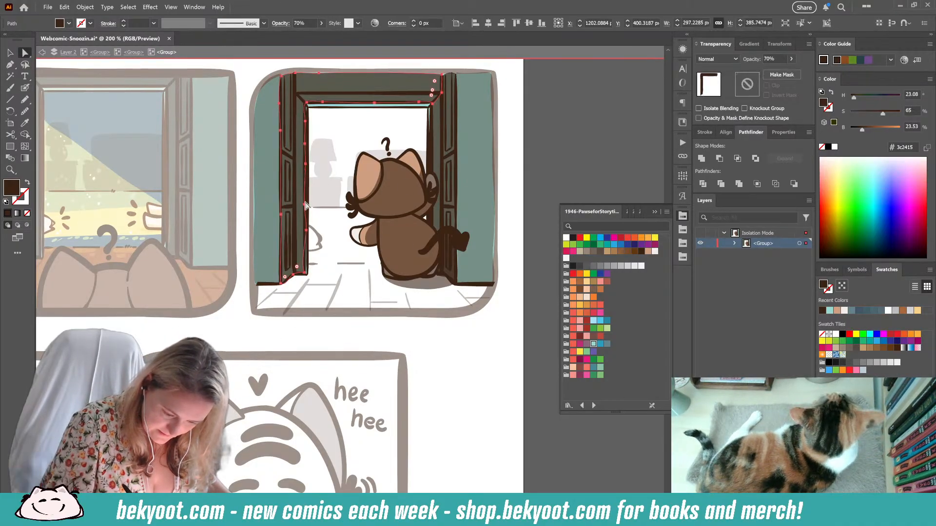
pyautogui.click(305, 273)
pyautogui.moveTo(305, 264); pyautogui.dragTo(305, 263)
pyautogui.click(302, 251)
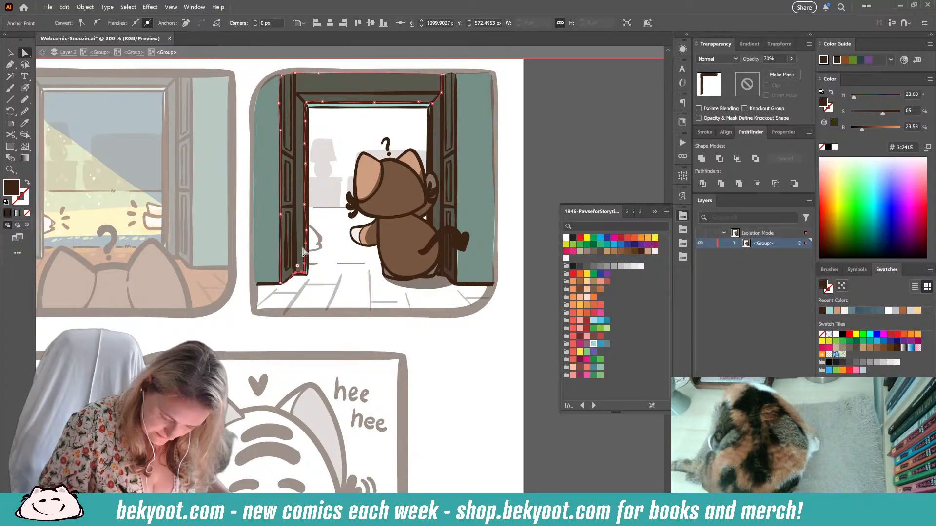
pyautogui.click(297, 274)
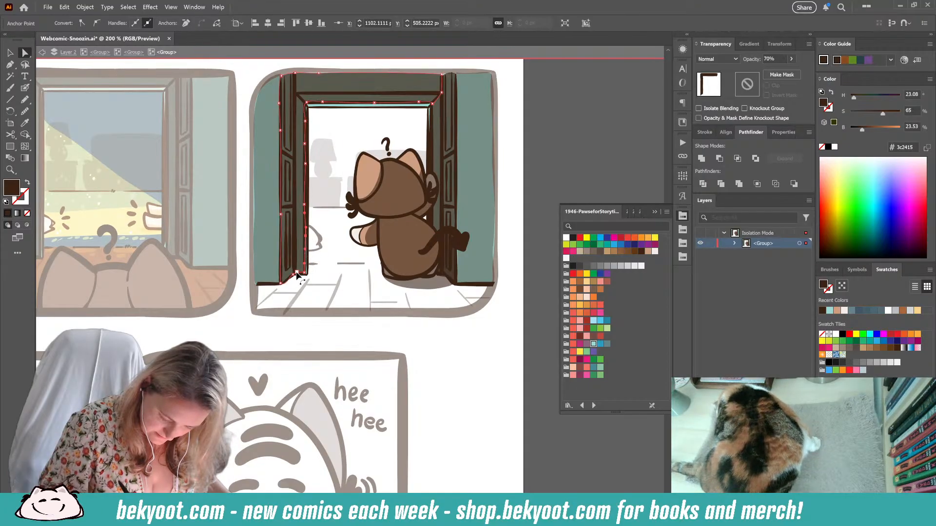
pyautogui.click(294, 277)
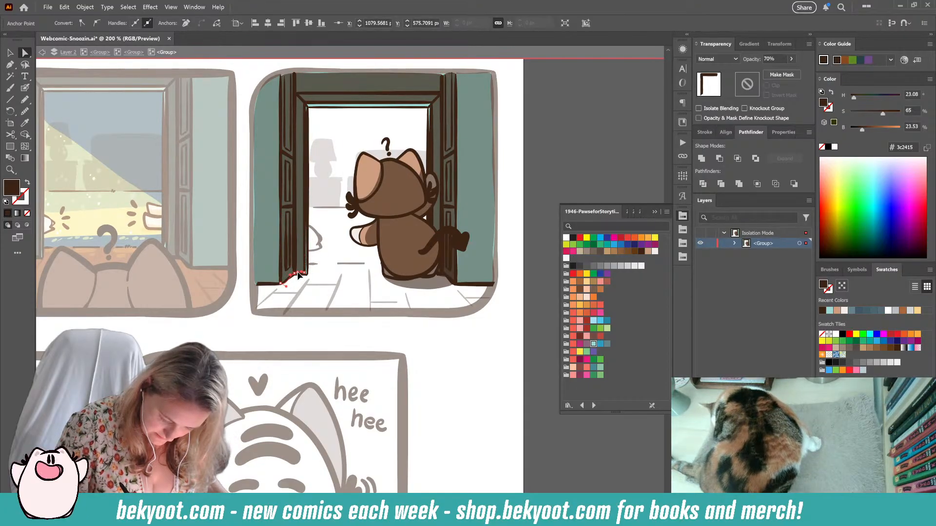
pyautogui.moveTo(297, 272); pyautogui.dragTo(281, 283)
pyautogui.click(274, 329)
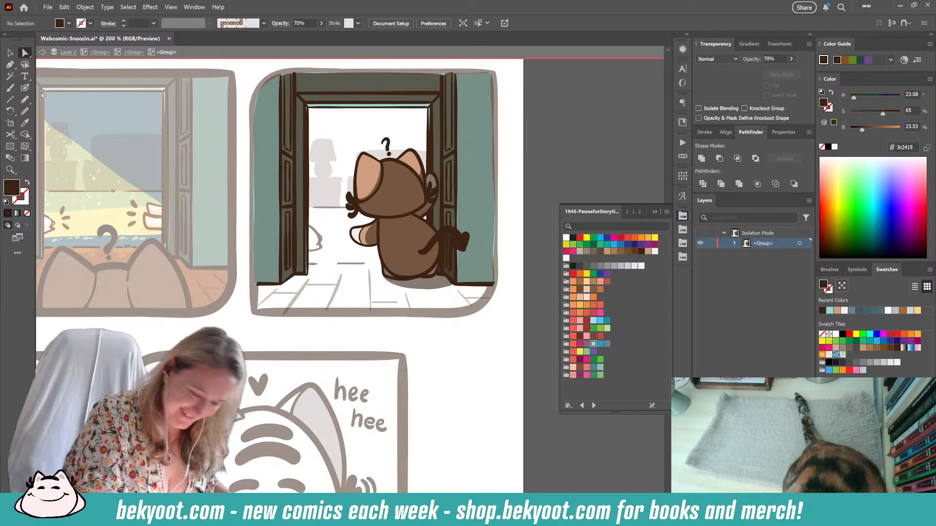
# - Nudge a lower anchor point of the right wall's shadow to follow the door frame edge in the third panel
pyautogui.click(466, 269)
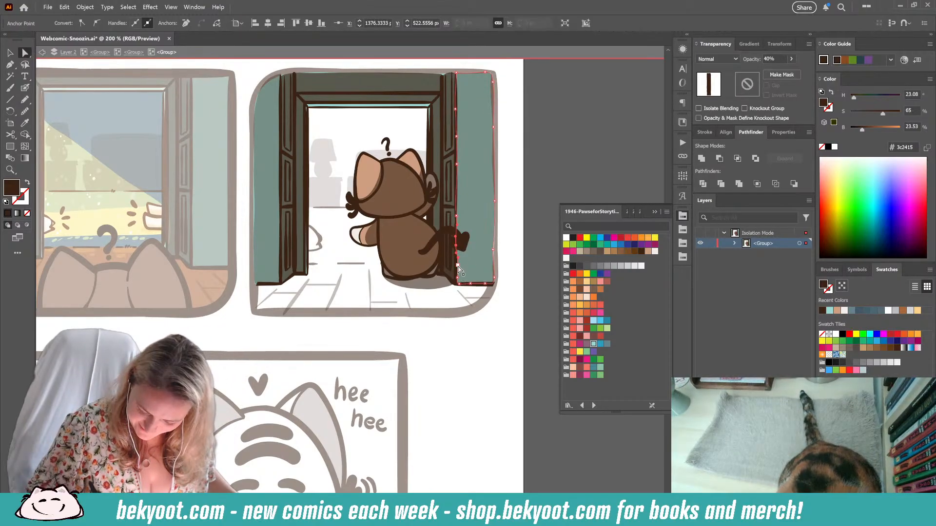
pyautogui.moveTo(457, 266); pyautogui.dragTo(457, 268)
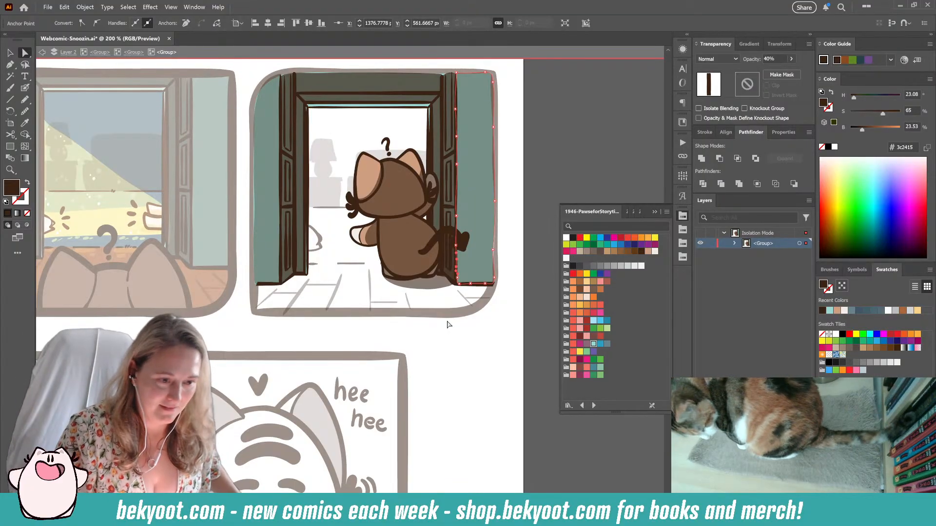
pyautogui.click(526, 99)
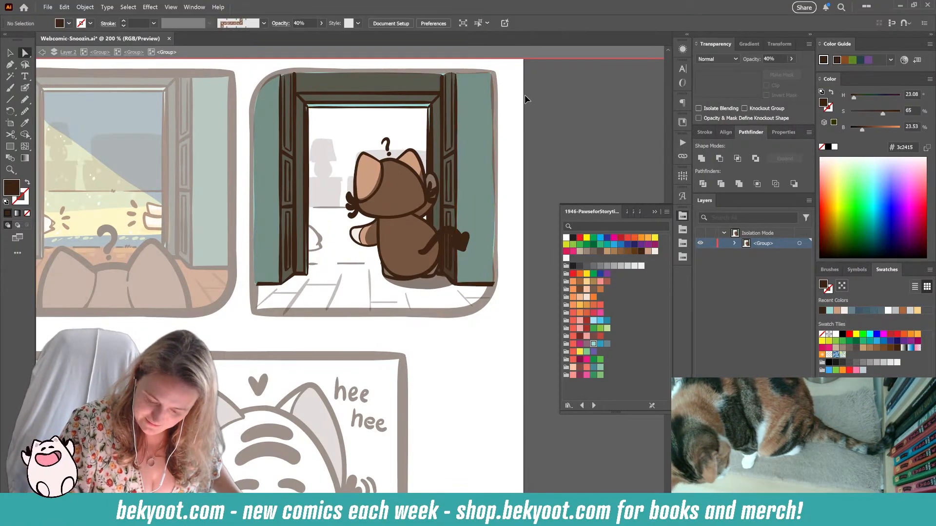
# - Sample the second panel's floor brown #aa673c, draw the third panel's floor shape with the Pencil, and send it behind the other artwork
pyautogui.moveTo(437, 322); pyautogui.dragTo(444, 309)
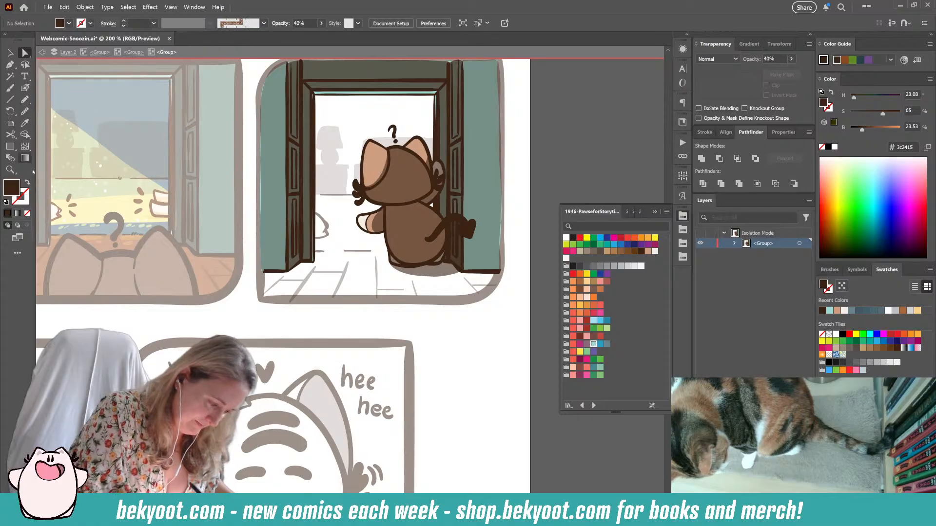
pyautogui.click(25, 123)
pyautogui.click(210, 280)
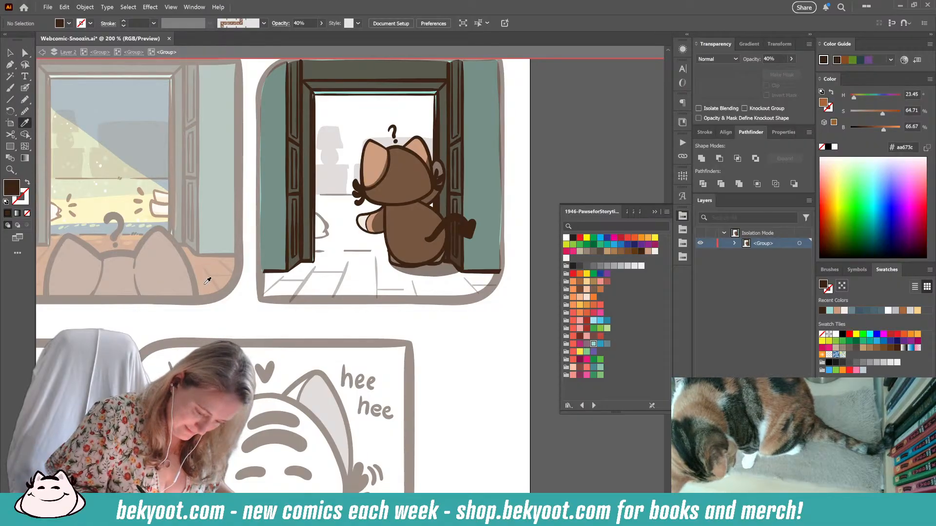
pyautogui.click(25, 99)
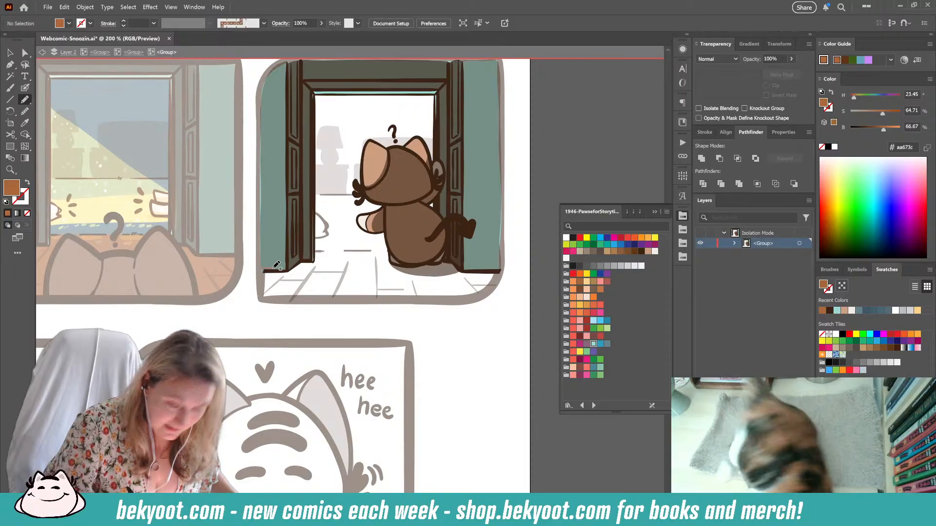
pyautogui.moveTo(263, 269); pyautogui.dragTo(275, 267)
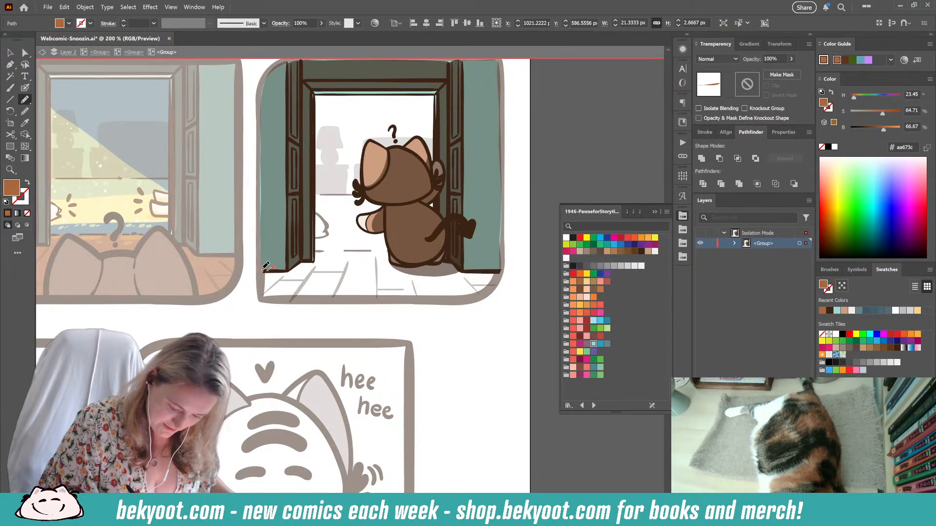
pyautogui.moveTo(264, 281)
pyautogui.mouseDown()
pyautogui.moveTo(451, 300)
pyautogui.moveTo(483, 294)
pyautogui.moveTo(503, 262)
pyautogui.mouseUp()
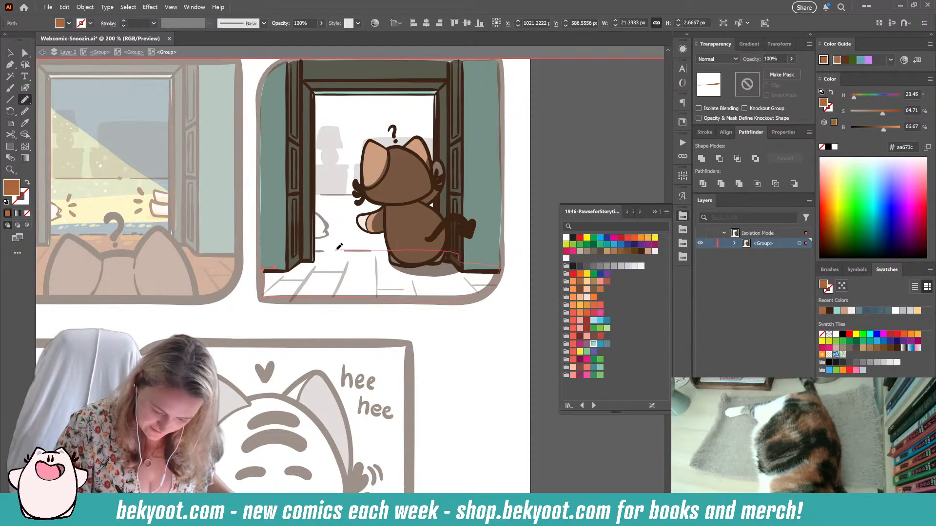
pyautogui.moveTo(275, 266); pyautogui.dragTo(267, 269)
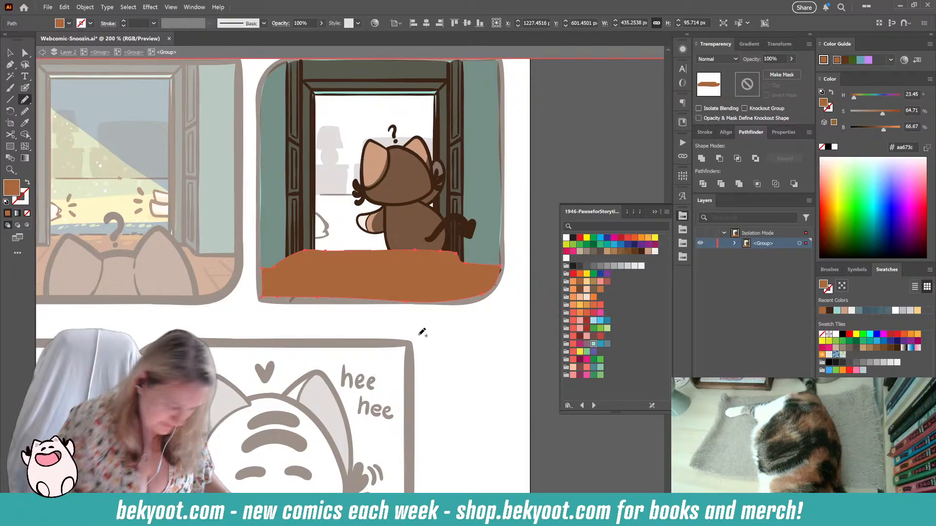
pyautogui.hotkey('ctrl', 'shift', '[')
pyautogui.hotkey('ctrl', 'shift', 'a')
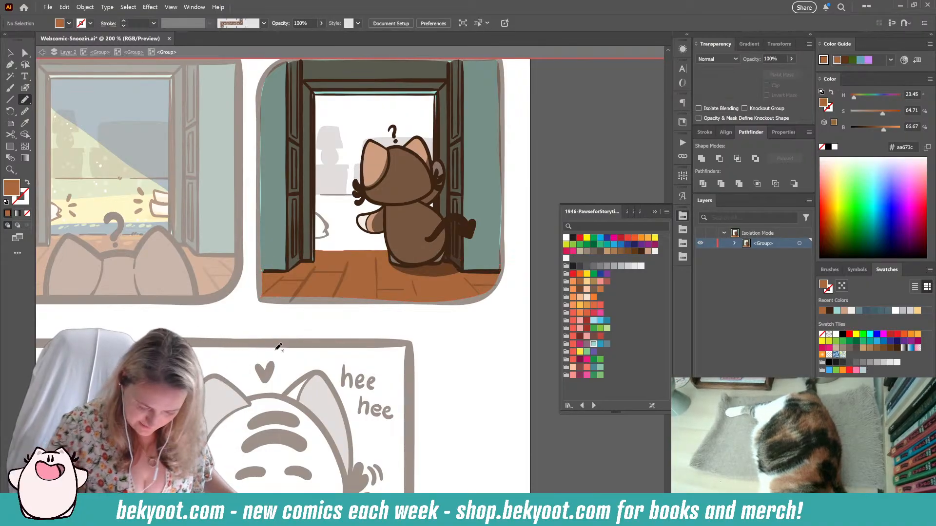
# - Sample the second panel's 40% Overlay yellow #f8d28a and paint small light spots with the Blob Brush along the third panel's doorway floor
pyautogui.press('v')
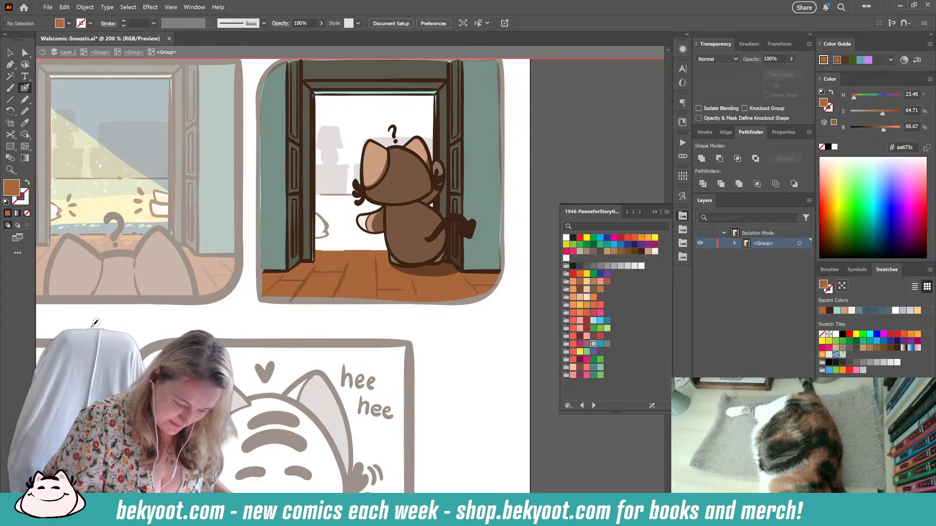
pyautogui.press('i')
pyautogui.click(68, 165)
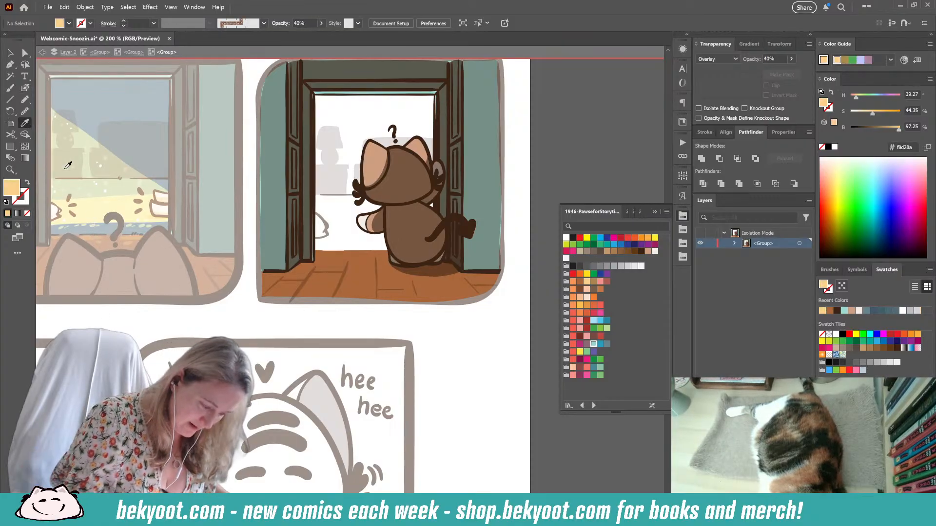
pyautogui.click(25, 88)
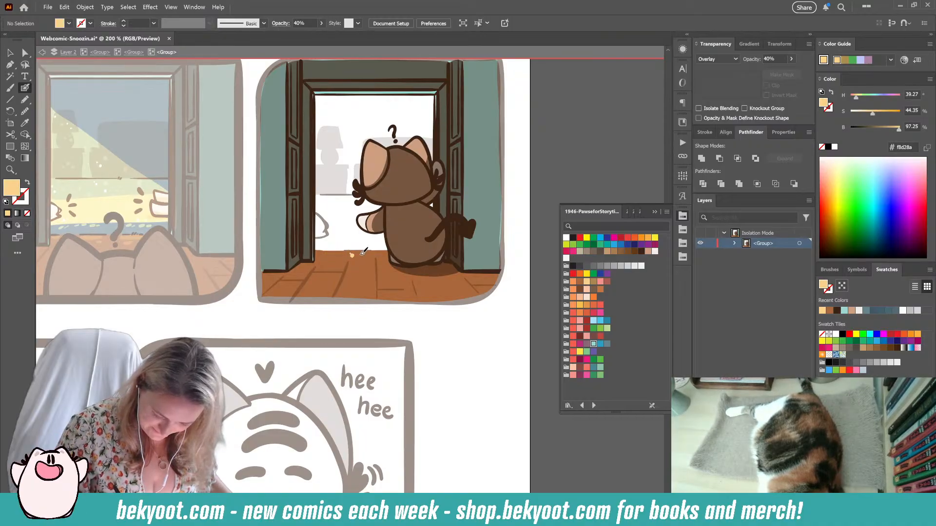
pyautogui.moveTo(363, 251); pyautogui.dragTo(362, 255)
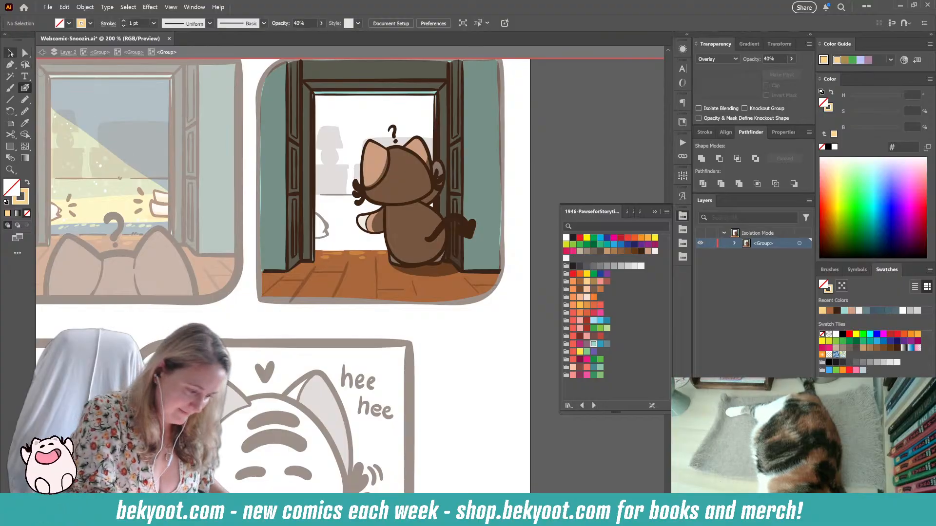
# - Return to the parent group and adjust the anchor points along the floor's upper edge in the third panel's doorway
pyautogui.click(10, 53)
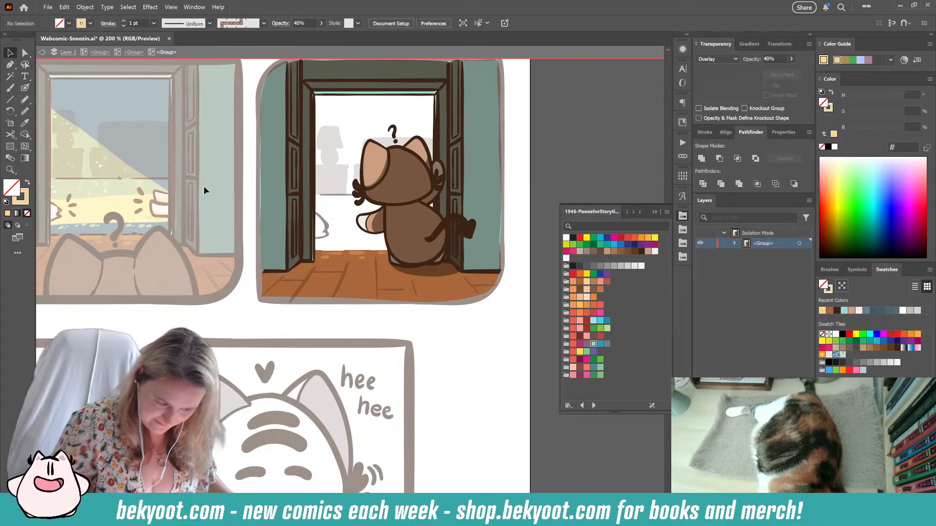
pyautogui.click(133, 52)
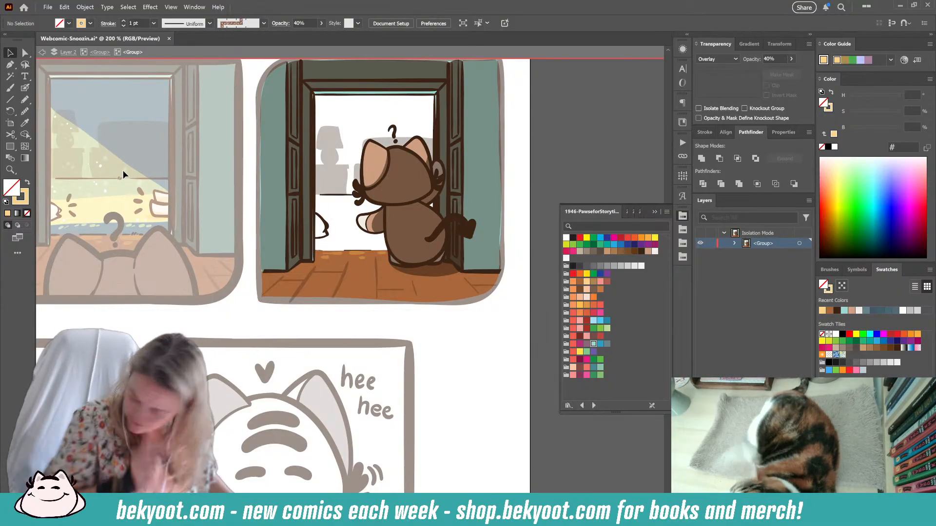
pyautogui.click(329, 238)
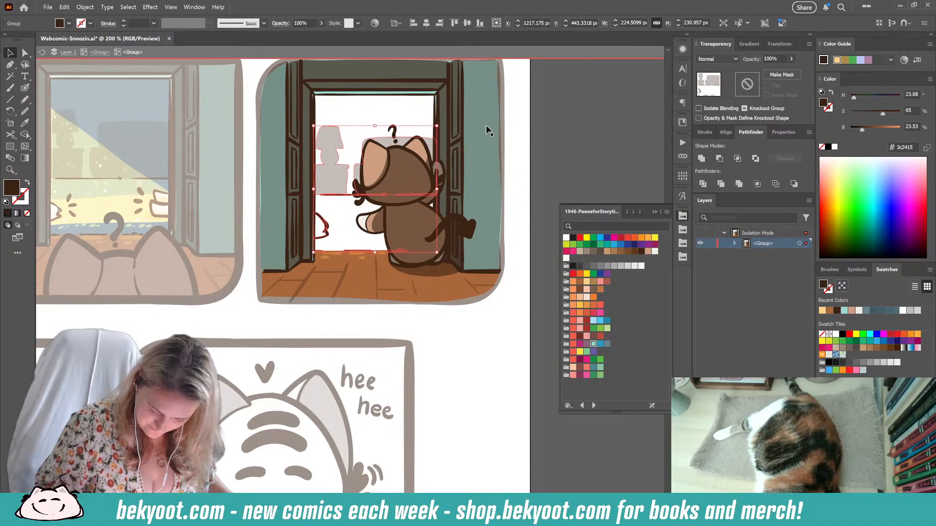
pyautogui.click(25, 52)
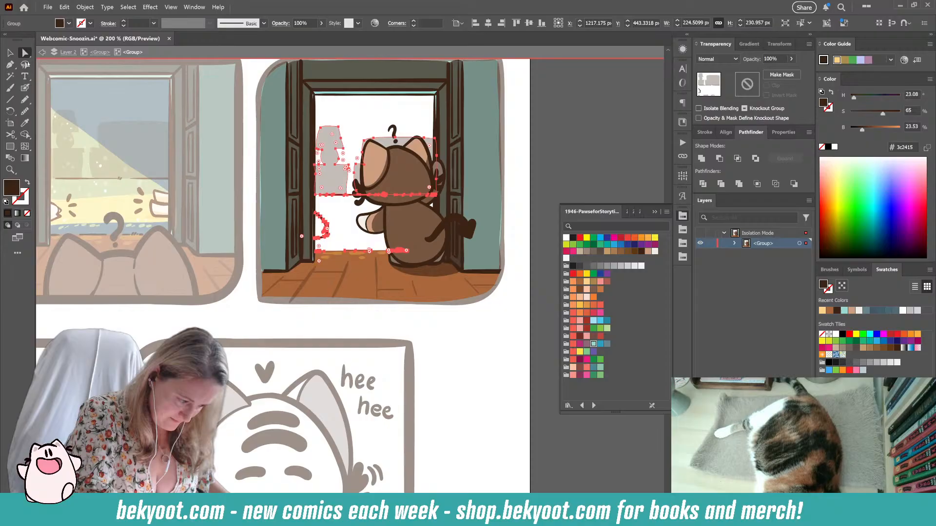
pyautogui.click(324, 312)
pyautogui.click(345, 272)
pyautogui.click(307, 252)
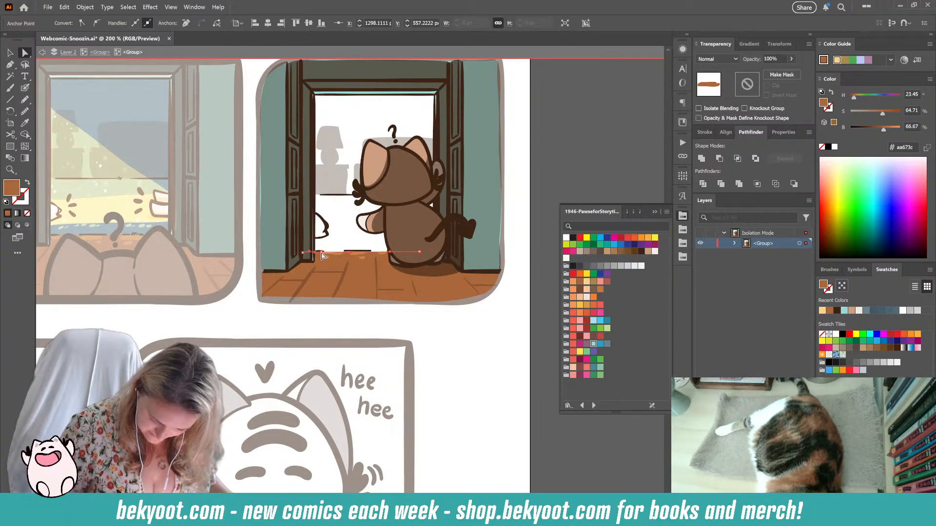
pyautogui.click(382, 338)
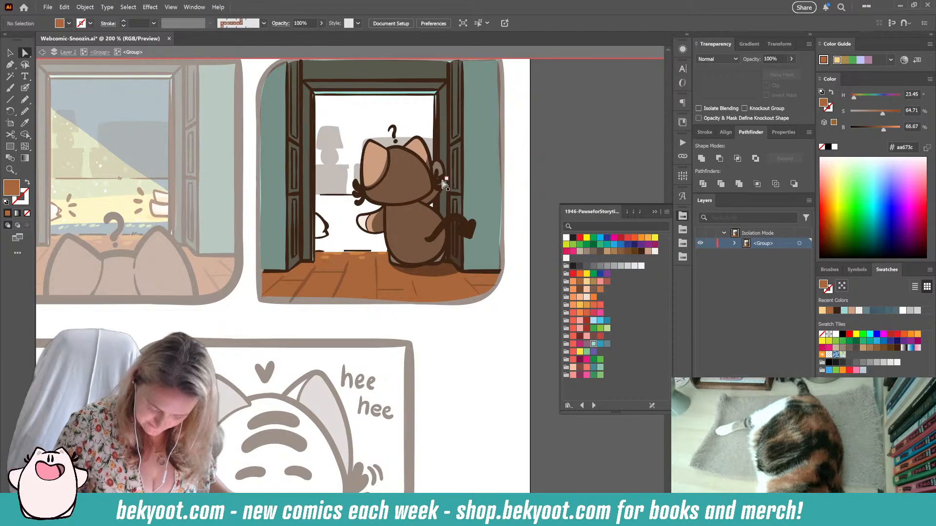
pyautogui.click(321, 251)
pyautogui.keyDown('shift'); pyautogui.click(358, 251); pyautogui.keyUp('shift')
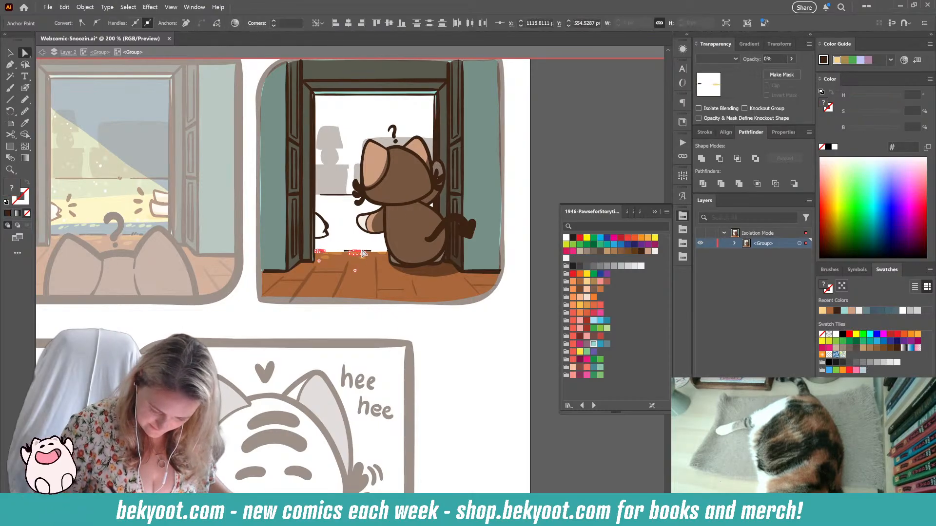
pyautogui.click(14, 53)
pyautogui.click(333, 320)
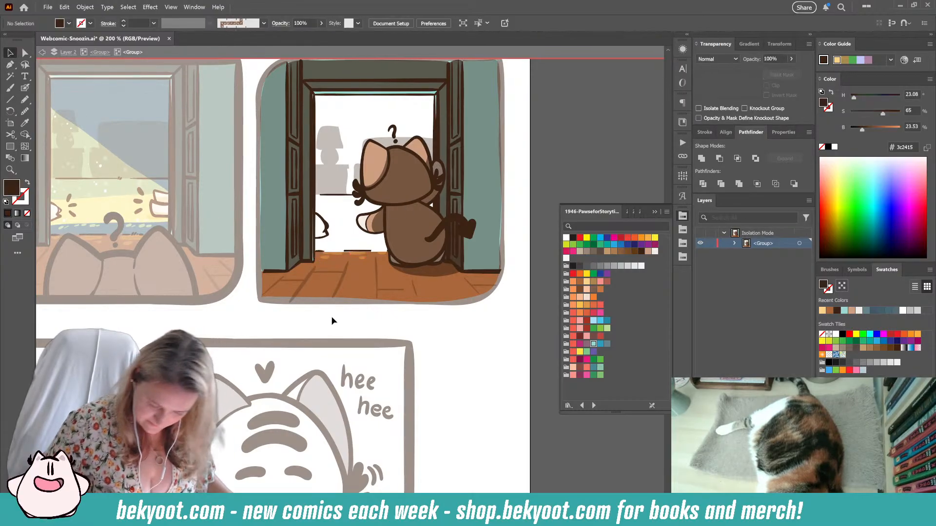
# - Cut the dark floor-edge strokes from the third panel's background group, paste them in front inside the floor group, and group them
pyautogui.scroll(3, 337, 229)
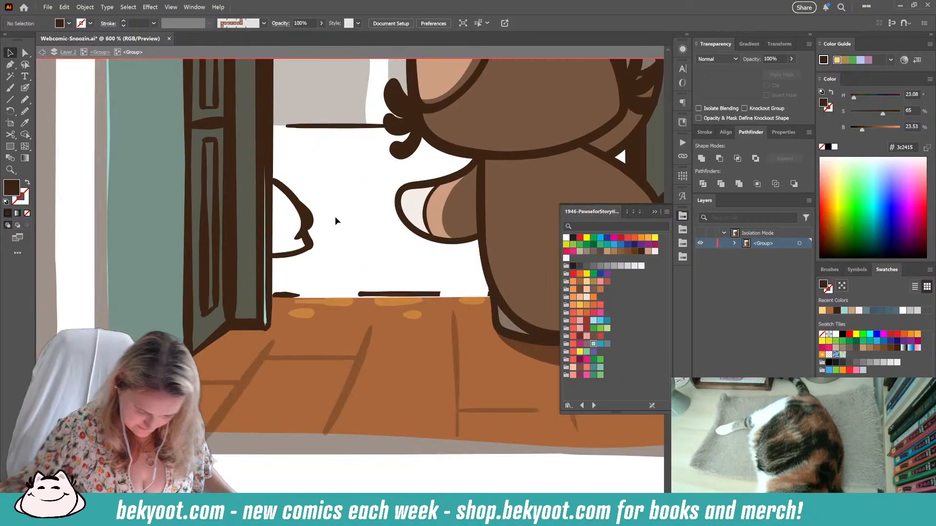
pyautogui.click(304, 234)
pyautogui.doubleClick(305, 233)
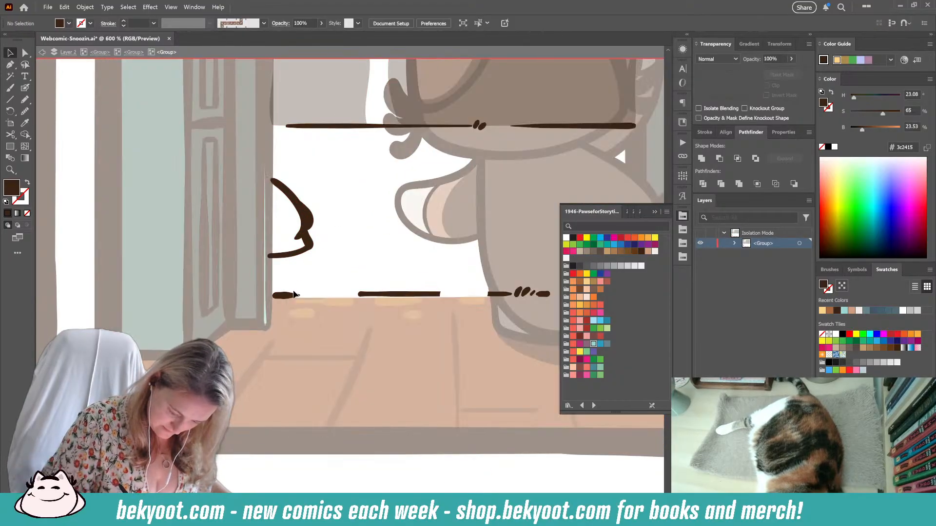
pyautogui.click(397, 295)
pyautogui.moveTo(484, 285); pyautogui.dragTo(549, 312)
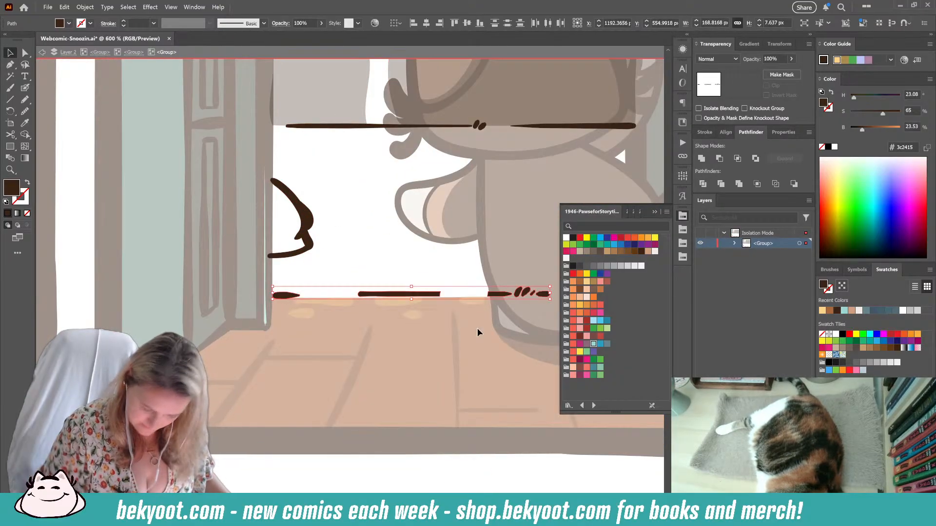
pyautogui.press('Delete')
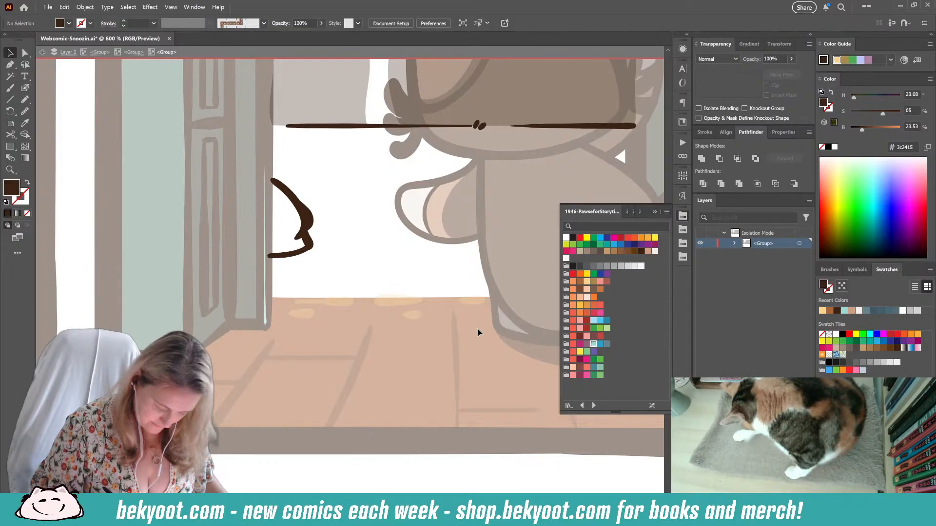
pyautogui.click(133, 52)
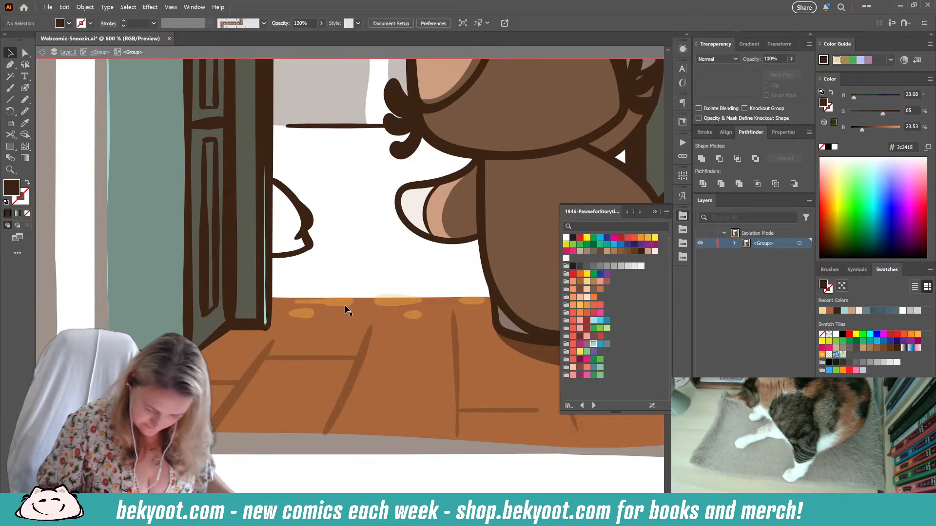
pyautogui.doubleClick(340, 350)
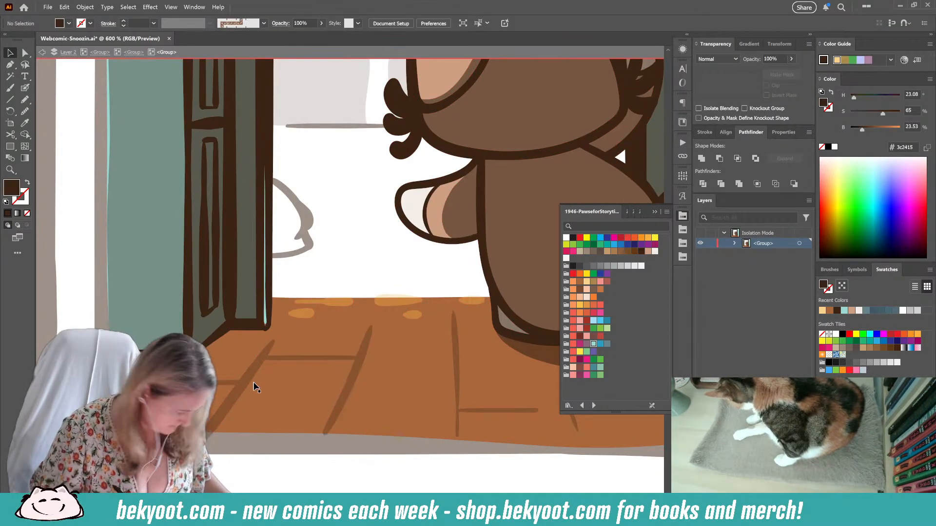
pyautogui.hotkey('ctrl', 'f')
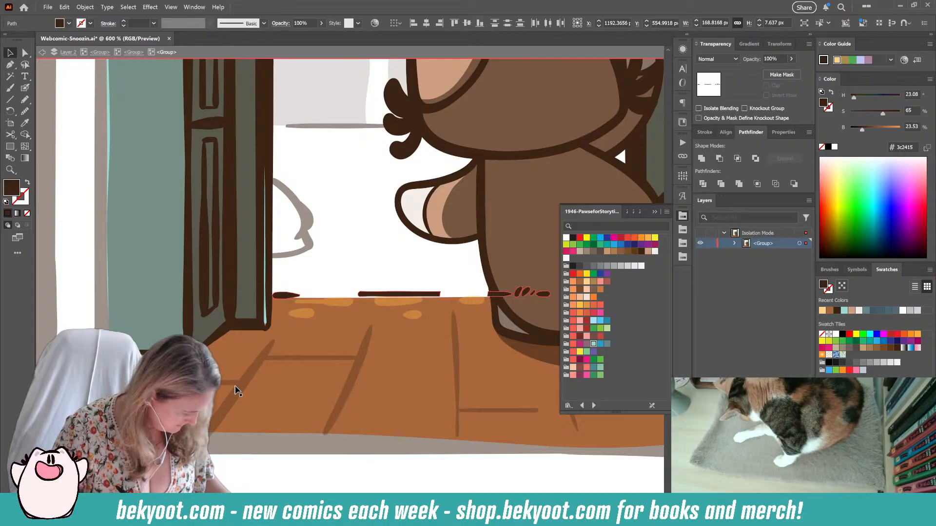
pyautogui.hotkey('ctrl', 'g')
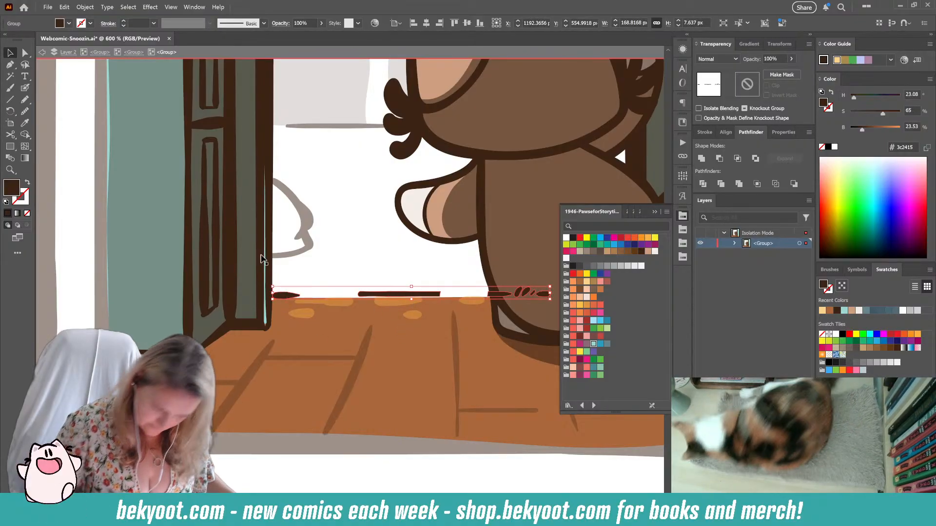
# - Raise the anchor points along the brown floor's upper edge so it meets the dark floor-edge strokes in the doorway
pyautogui.press('a')
pyautogui.click(376, 350)
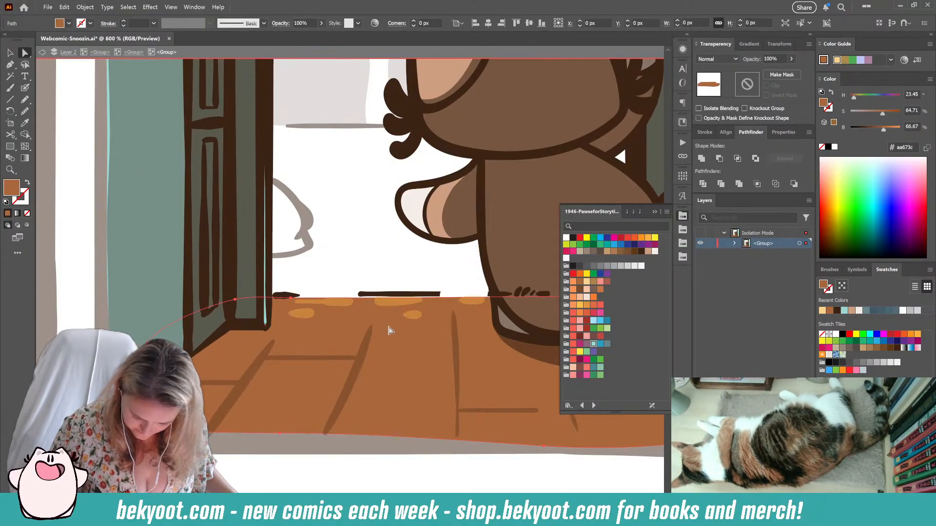
pyautogui.click(295, 300)
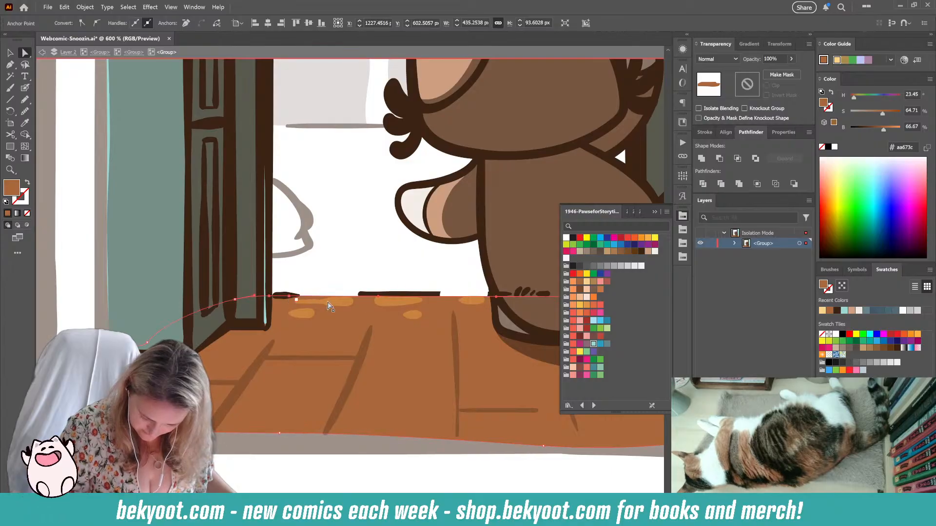
pyautogui.click(495, 297)
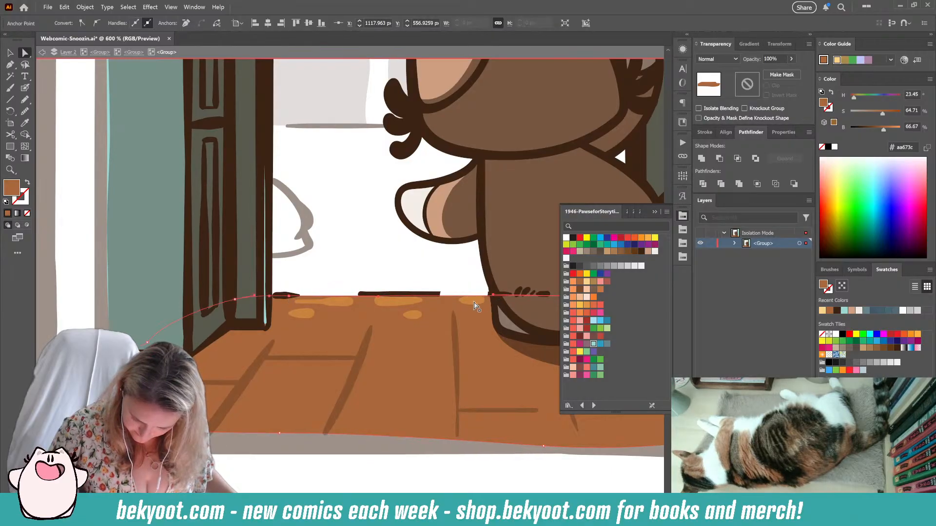
pyautogui.click(288, 299)
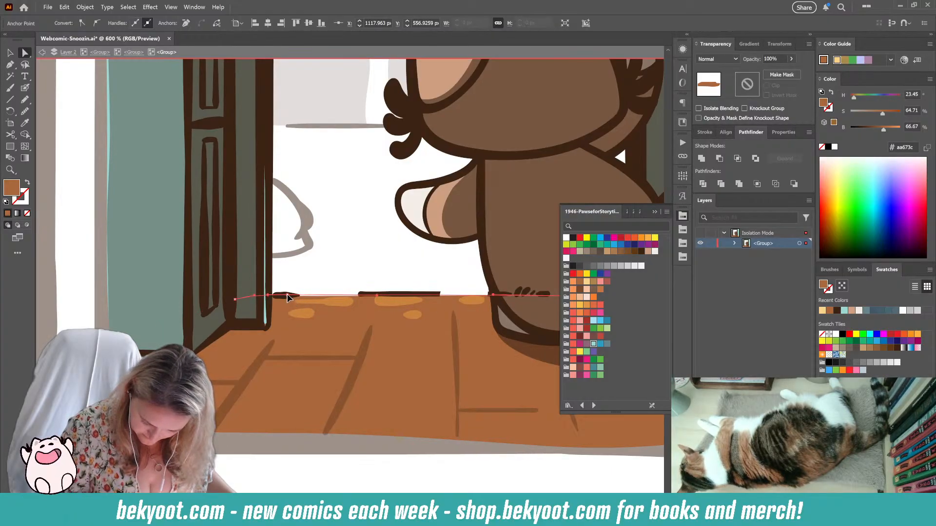
pyautogui.click(450, 299)
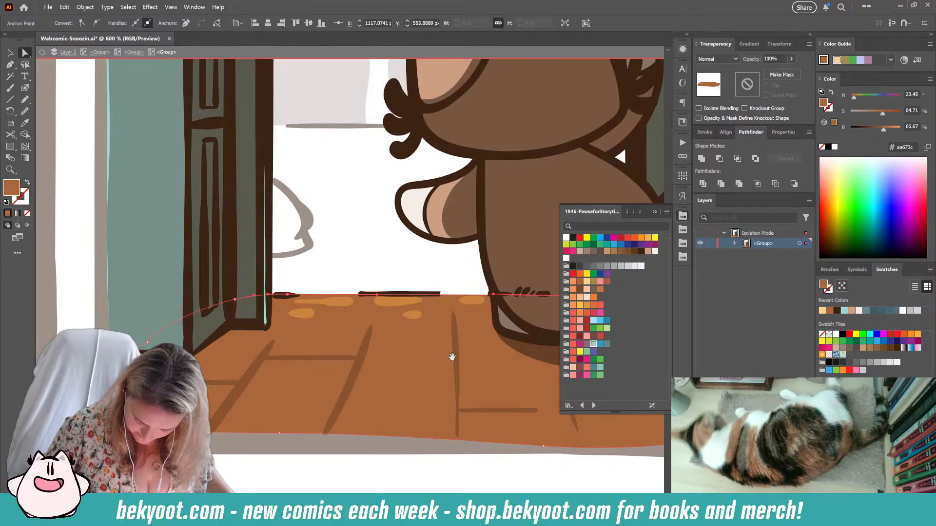
pyautogui.moveTo(452, 355); pyautogui.dragTo(318, 354)
# - Erase the part of the floor-edge strokes that overlaps the brown cat's body and return to the parent group
pyautogui.click(10, 55)
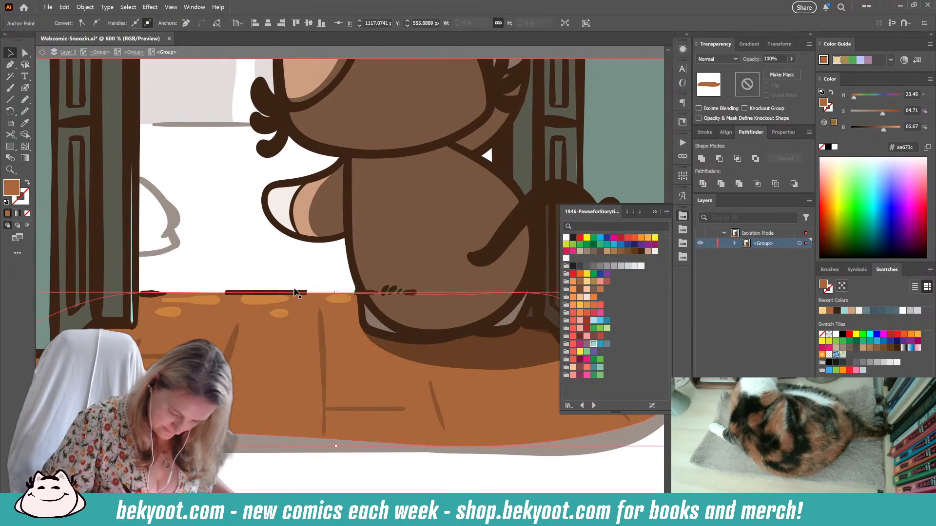
pyautogui.hotkey('ctrl', 'shift', 'a')
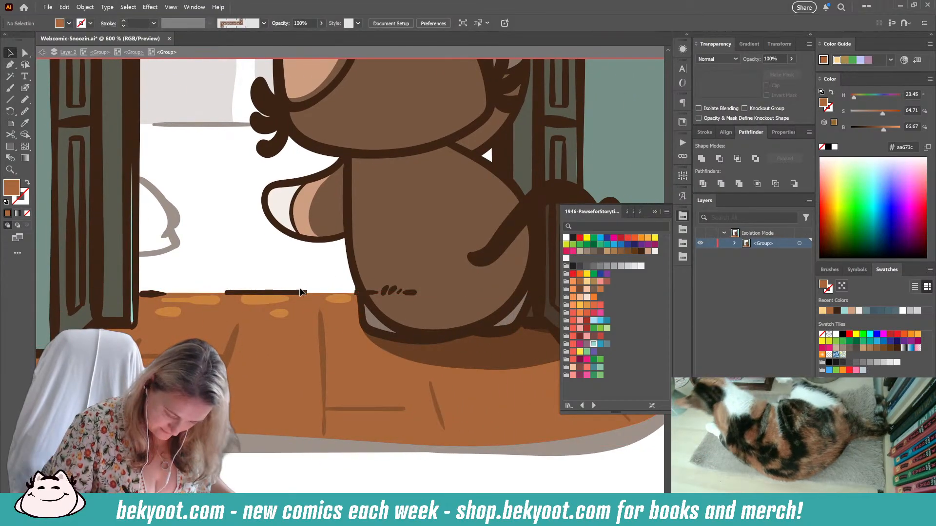
pyautogui.click(308, 292)
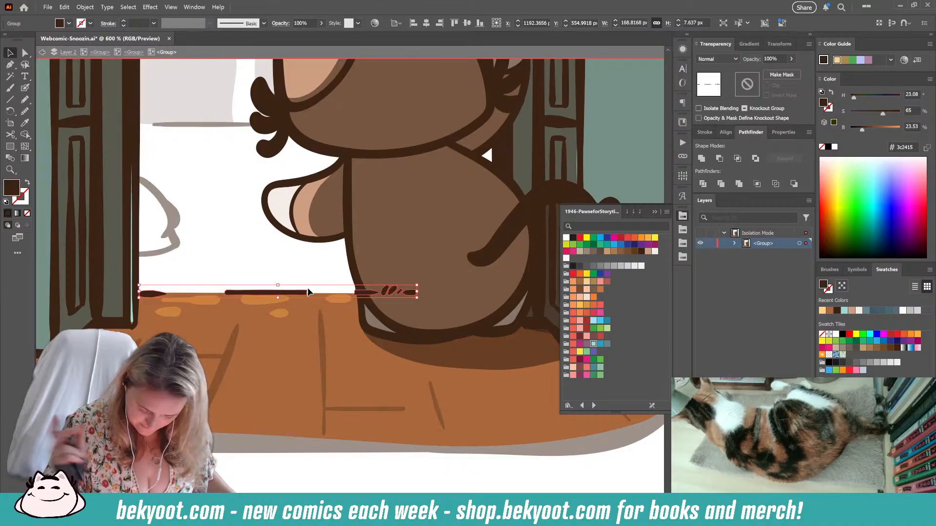
pyautogui.hotkey('shift', 'e')
pyautogui.moveTo(418, 294); pyautogui.dragTo(407, 288)
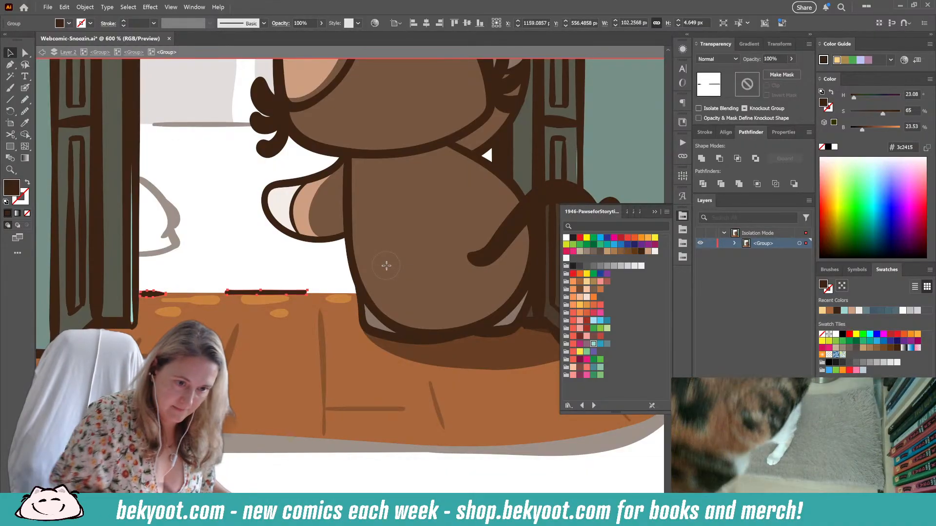
pyautogui.press('v')
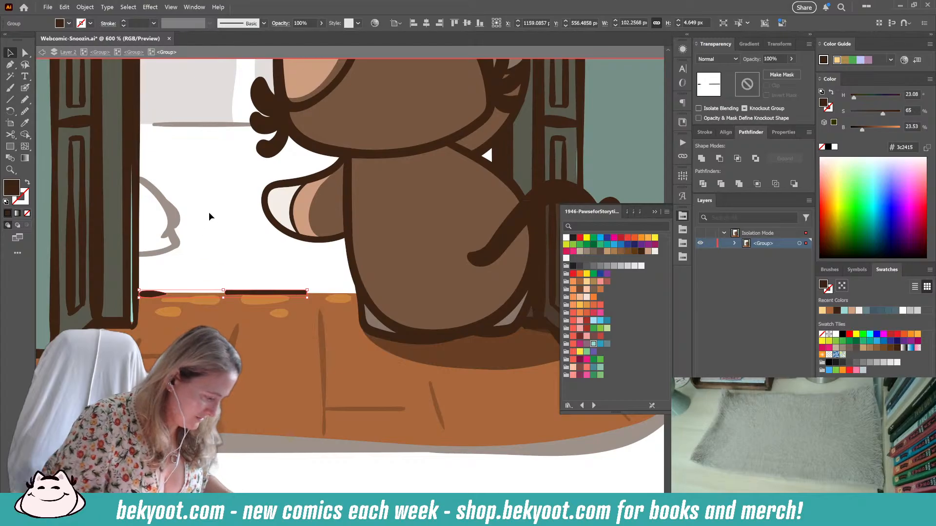
pyautogui.click(254, 456)
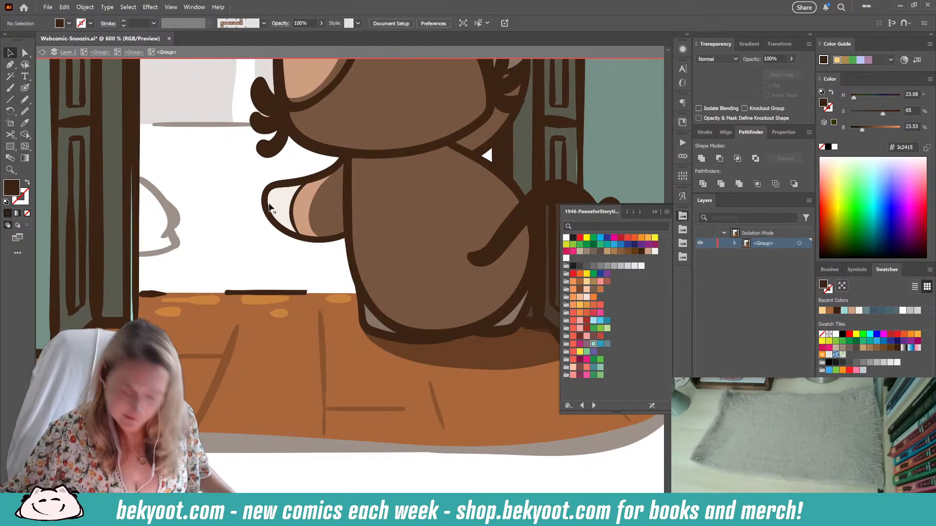
pyautogui.scroll(-2, 380, 224)
pyautogui.moveTo(356, 196); pyautogui.dragTo(335, 316)
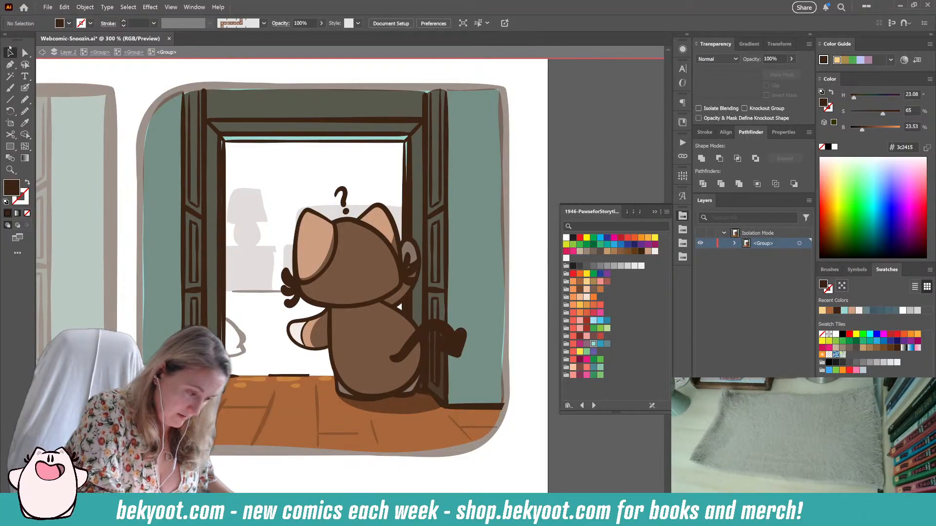
pyautogui.click(133, 52)
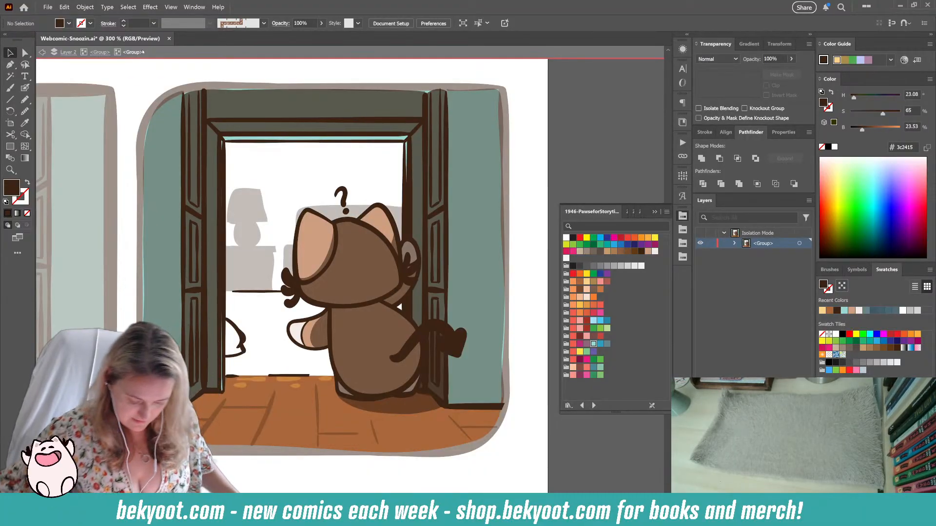
# - Fill the white cat's paw in the third panel's doorway with an off-white #f8f5f3 Pencil shape and send it to the back
pyautogui.scroll(-3, 291, 234)
pyautogui.scroll(1, 186, 233)
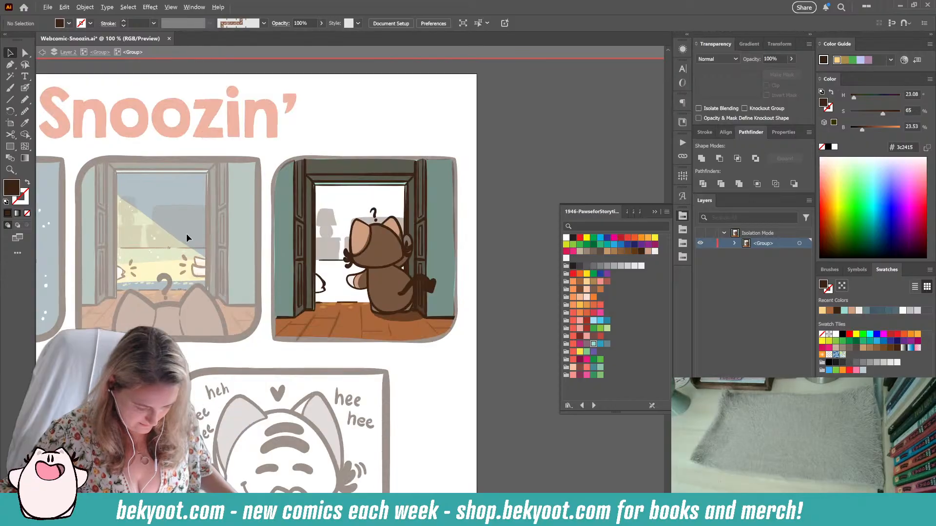
pyautogui.moveTo(262, 331); pyautogui.dragTo(302, 309)
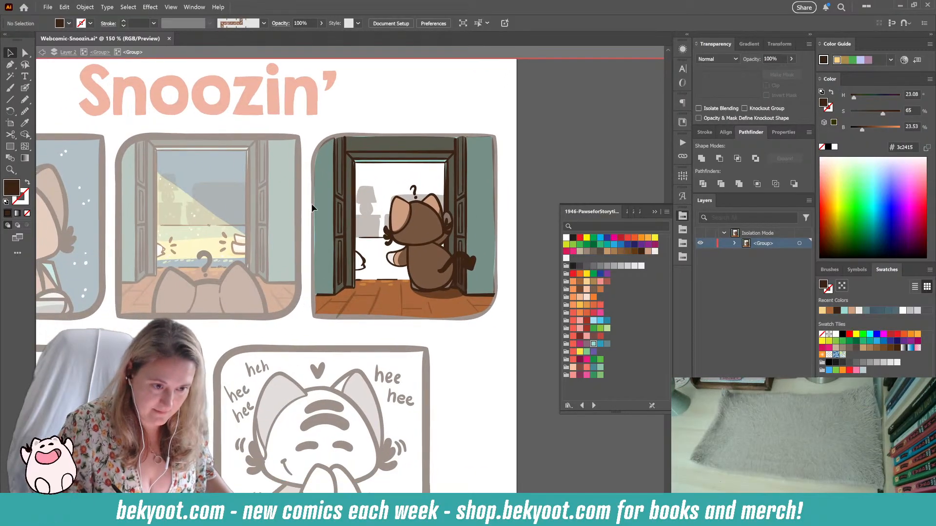
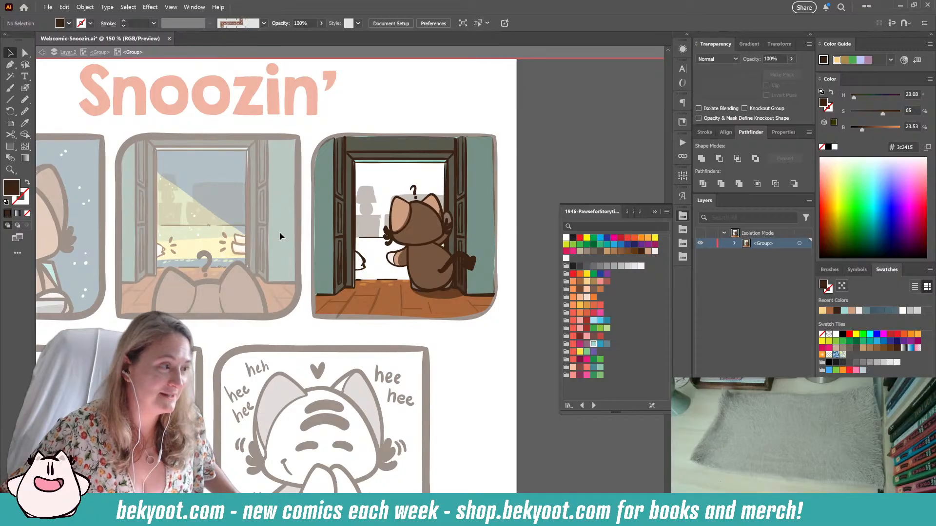
pyautogui.scroll(1, 453, 259)
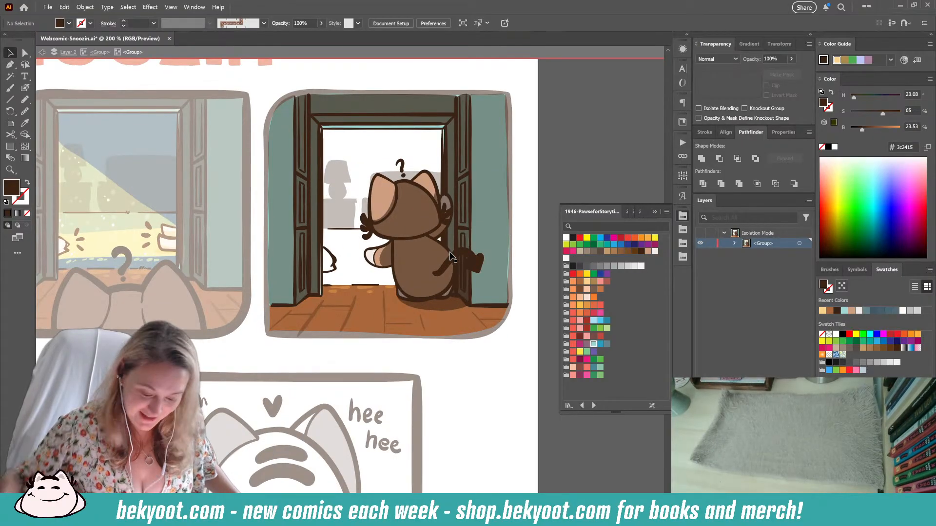
pyautogui.moveTo(343, 349); pyautogui.dragTo(370, 323)
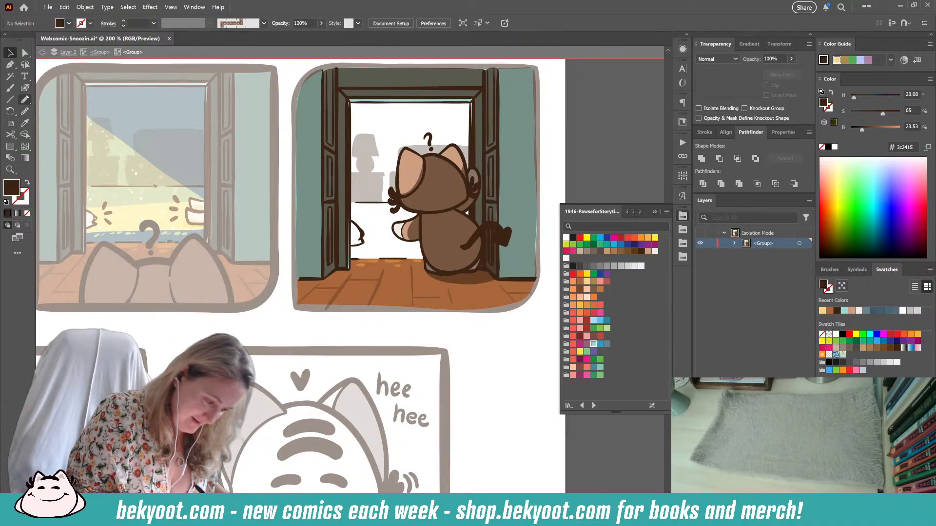
pyautogui.click(25, 99)
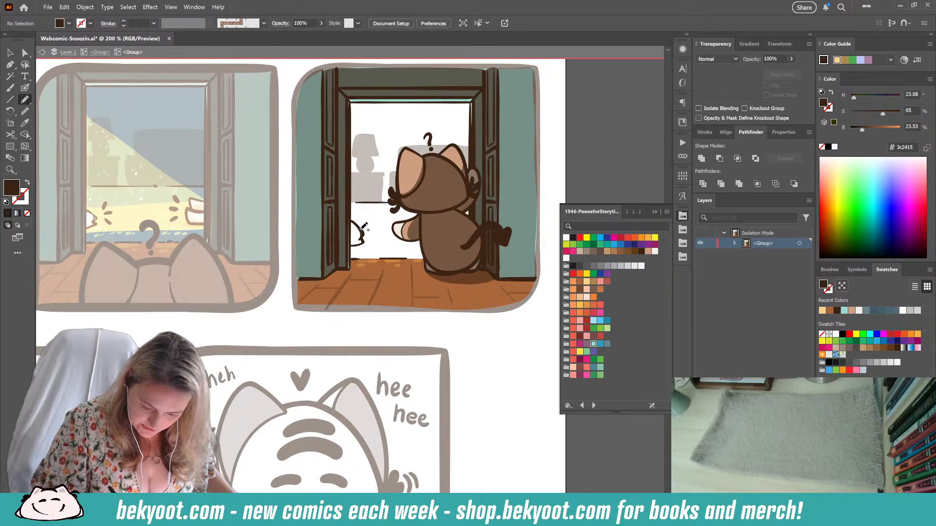
pyautogui.doubleClick(361, 234)
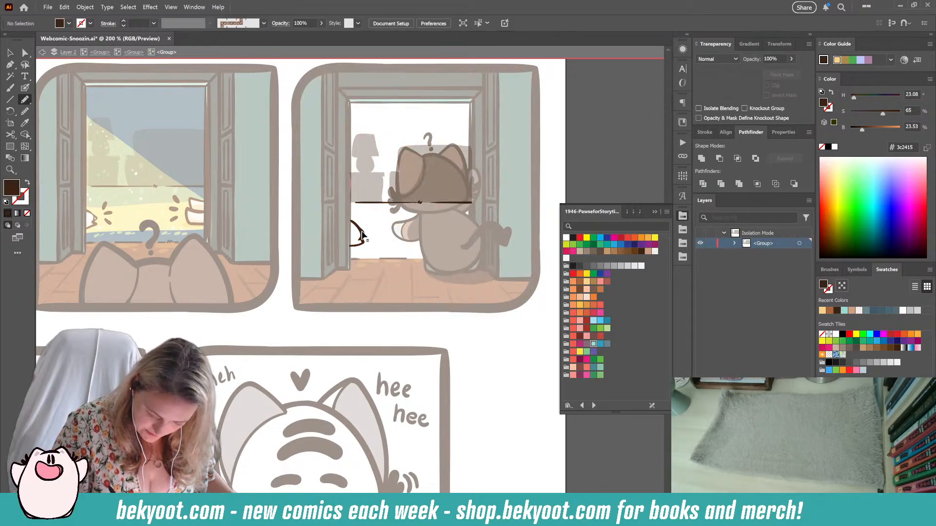
pyautogui.click(566, 259)
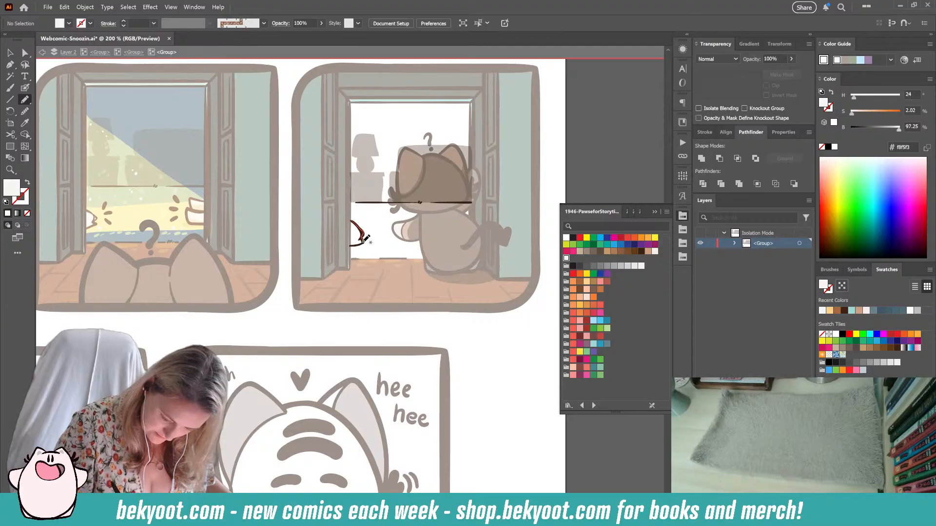
pyautogui.moveTo(353, 240)
pyautogui.mouseDown()
pyautogui.moveTo(351, 219)
pyautogui.moveTo(365, 237)
pyautogui.mouseUp()
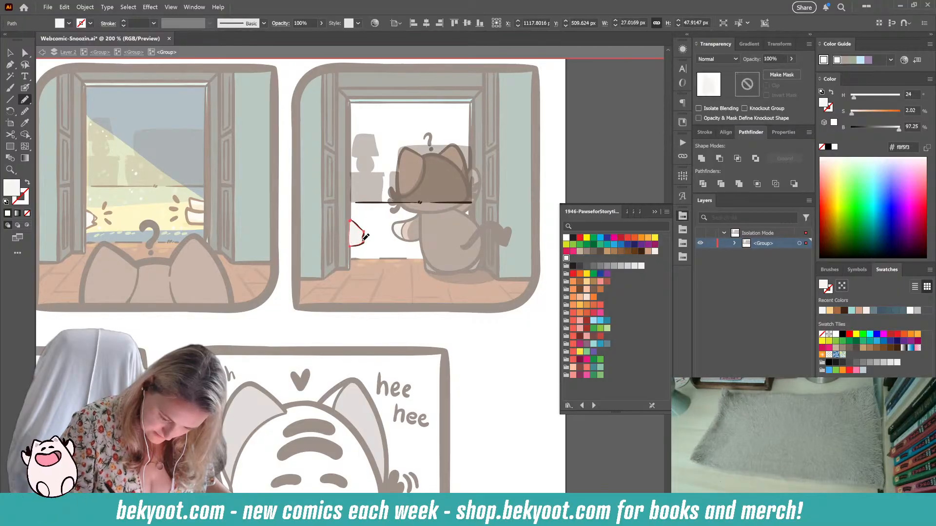
pyautogui.hotkey('ctrl', 'shift', '[')
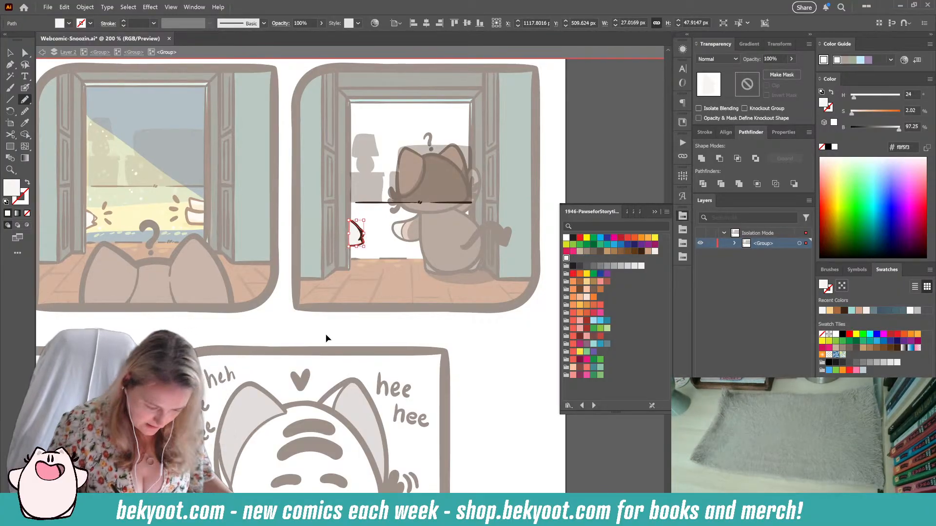
pyautogui.keyDown('ctrl'); pyautogui.click(326, 336); pyautogui.keyUp('ctrl')
# - Draw a pale yellow #f8d28a Pencil band across the lower part of the third panel's doorway and send it to the back
pyautogui.click(586, 282)
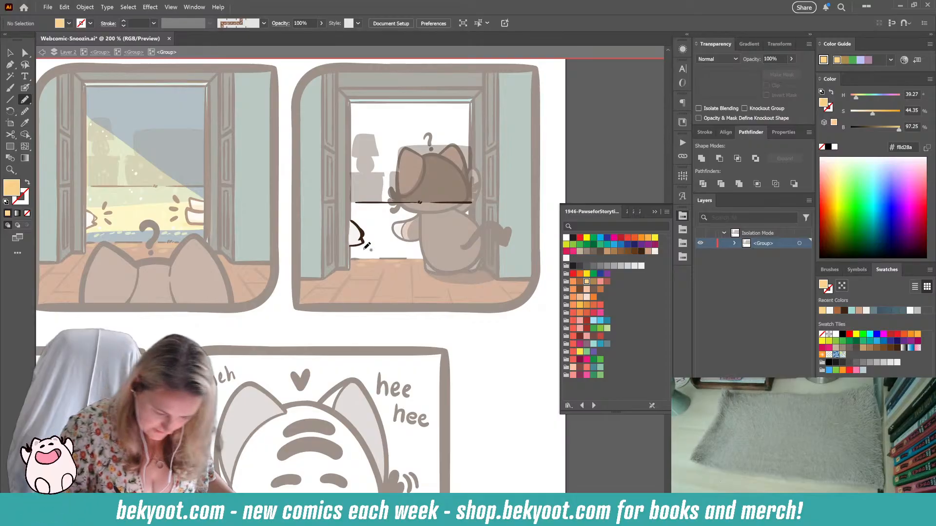
pyautogui.moveTo(370, 245)
pyautogui.mouseDown()
pyautogui.moveTo(475, 243)
pyautogui.moveTo(484, 233)
pyautogui.mouseUp()
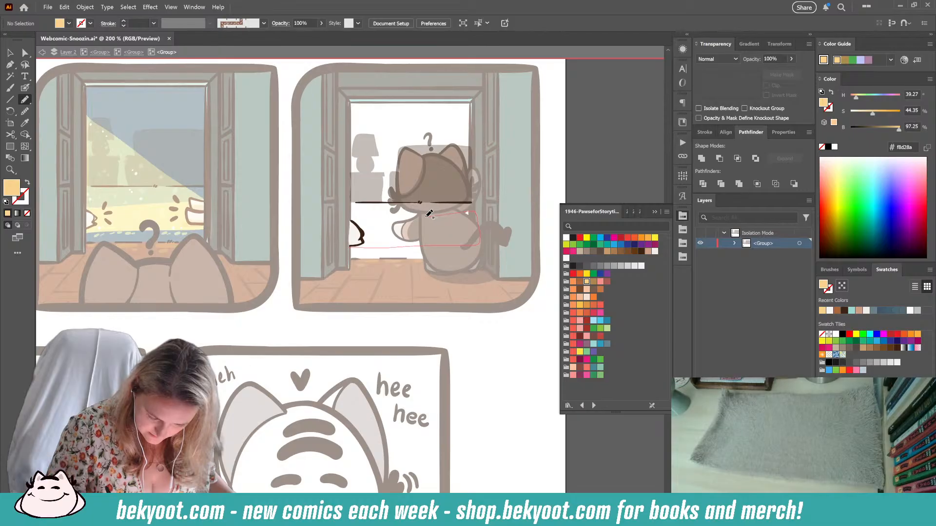
pyautogui.moveTo(429, 214)
pyautogui.mouseDown()
pyautogui.moveTo(352, 219)
pyautogui.moveTo(350, 248)
pyautogui.mouseUp()
pyautogui.hotkey('ctrl', 'shift', '[')
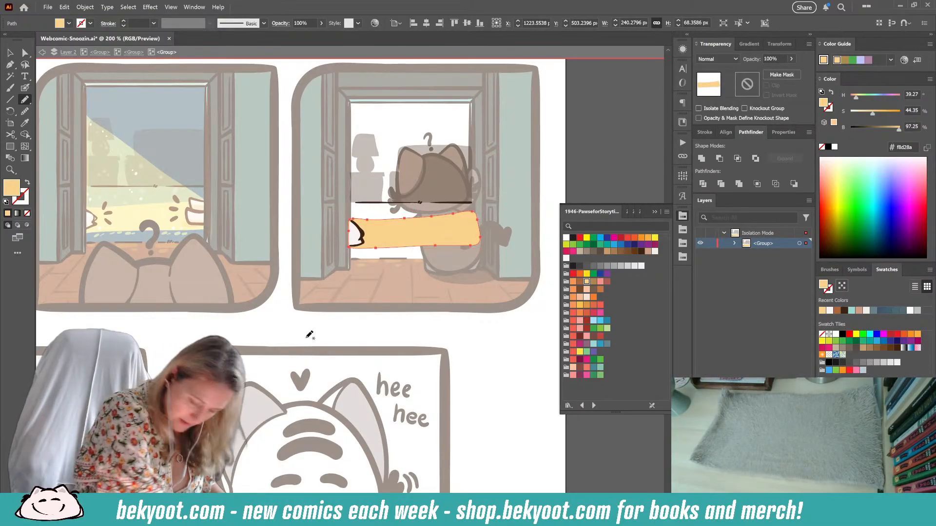
pyautogui.keyDown('ctrl'); pyautogui.click(330, 333); pyautogui.keyUp('ctrl')
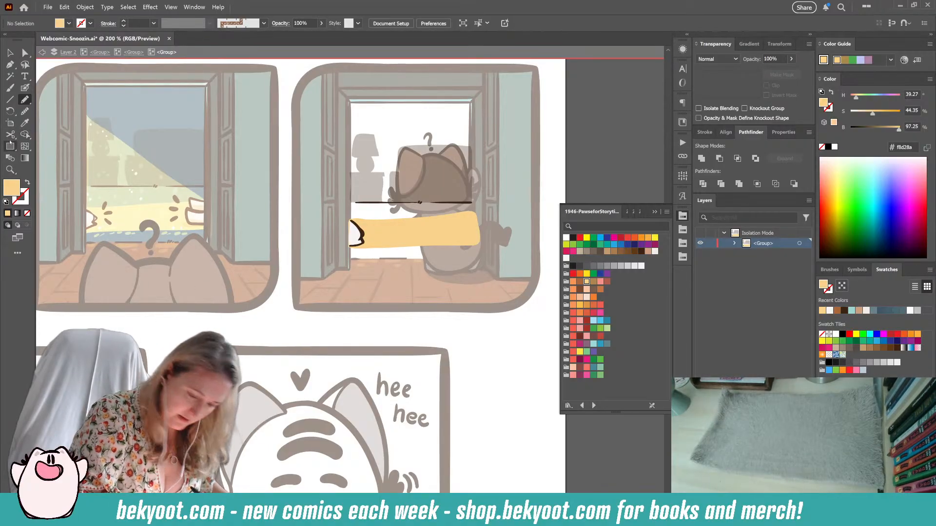
# - Fill the third panel's doorway with a rectangle in the second panel's blue-grey room colour #66838c and send it to the back
pyautogui.click(10, 146)
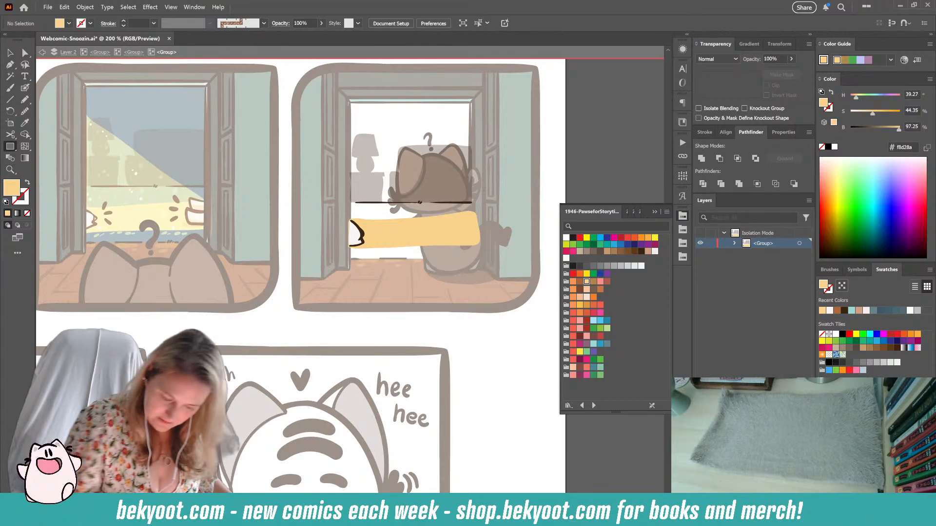
pyautogui.click(25, 123)
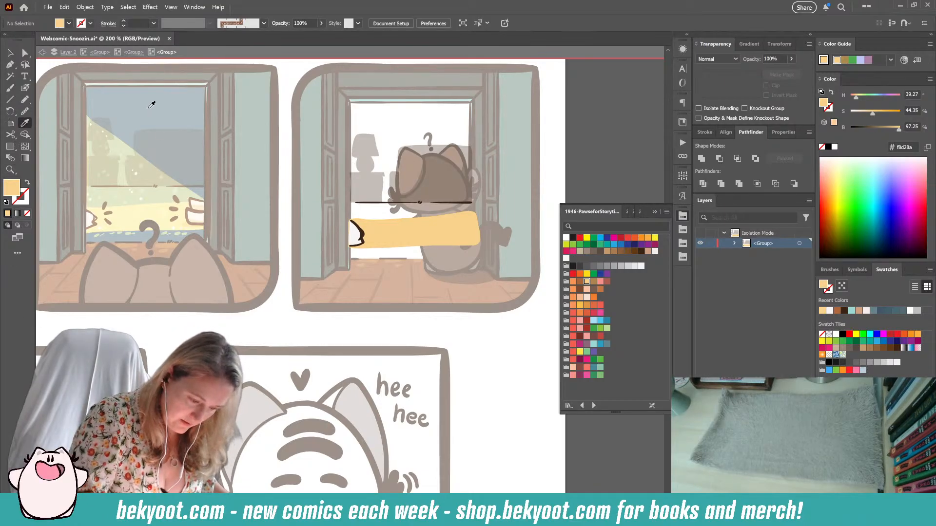
pyautogui.click(149, 101)
pyautogui.press('m')
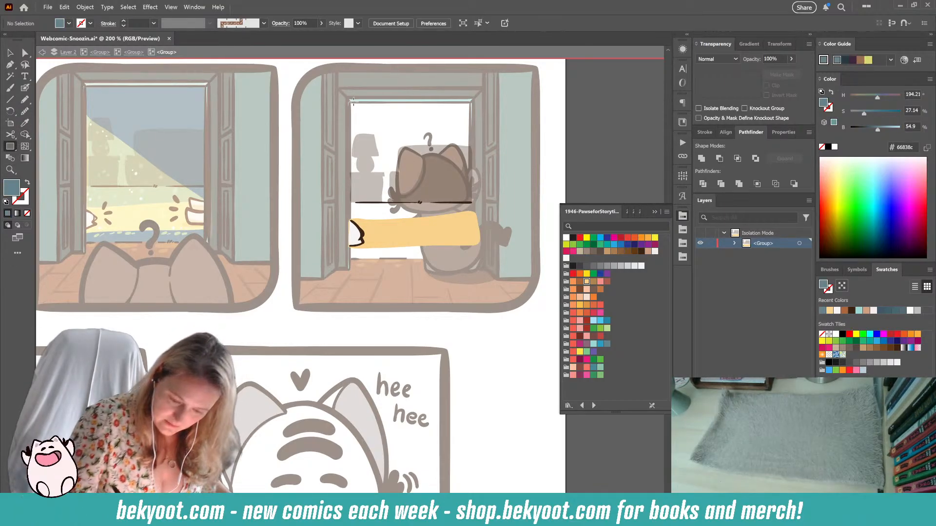
pyautogui.moveTo(351, 102); pyautogui.dragTo(471, 259)
pyautogui.hotkey('ctrl', 'shift', '[')
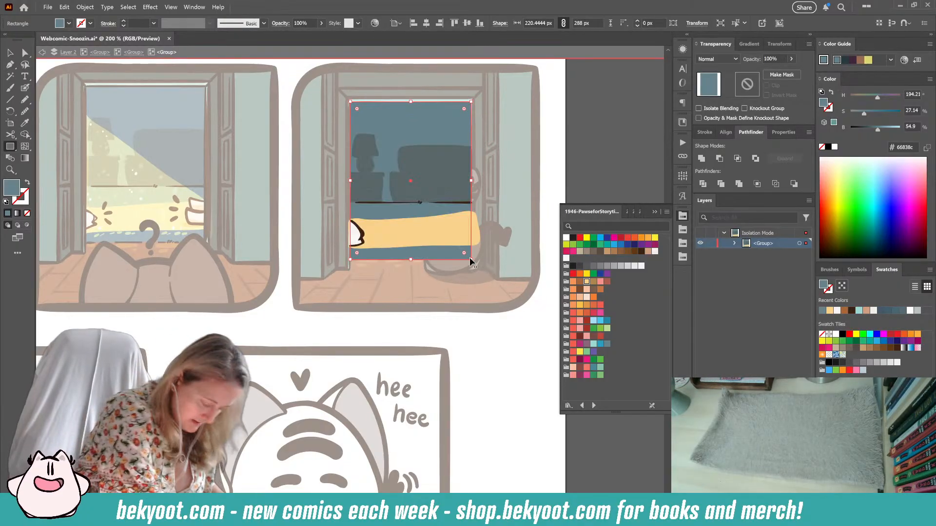
pyautogui.click(362, 334)
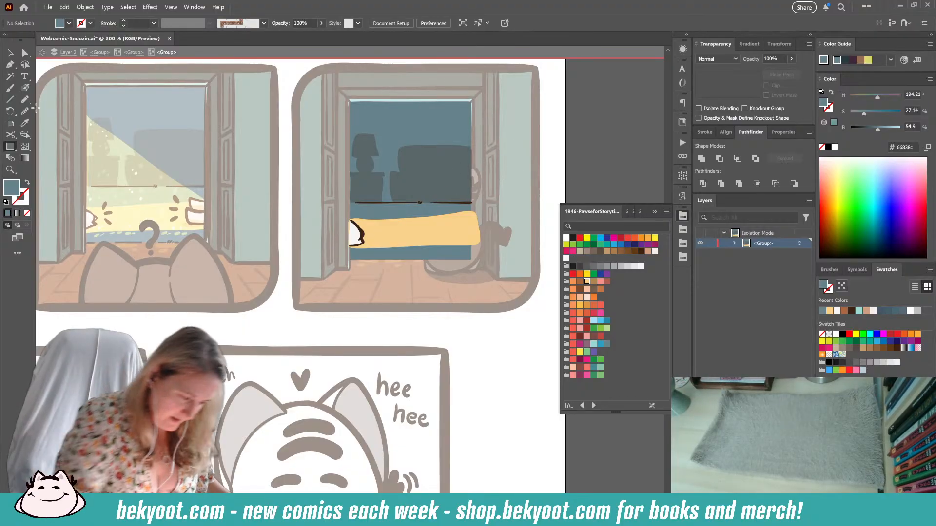
# - Sample the second panel's Overlay light beam and draw a matching diagonal Pencil beam across the third panel's doorway
pyautogui.press('i')
pyautogui.click(132, 147)
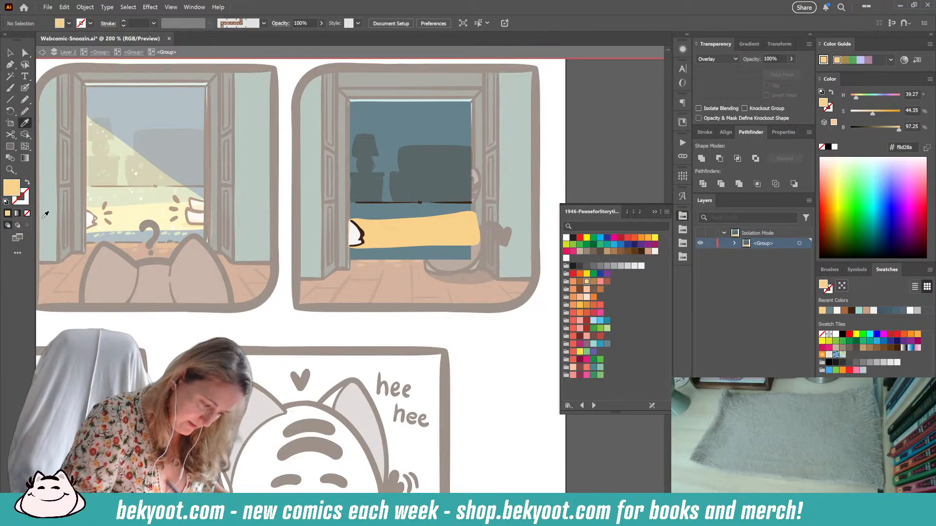
pyautogui.press('n')
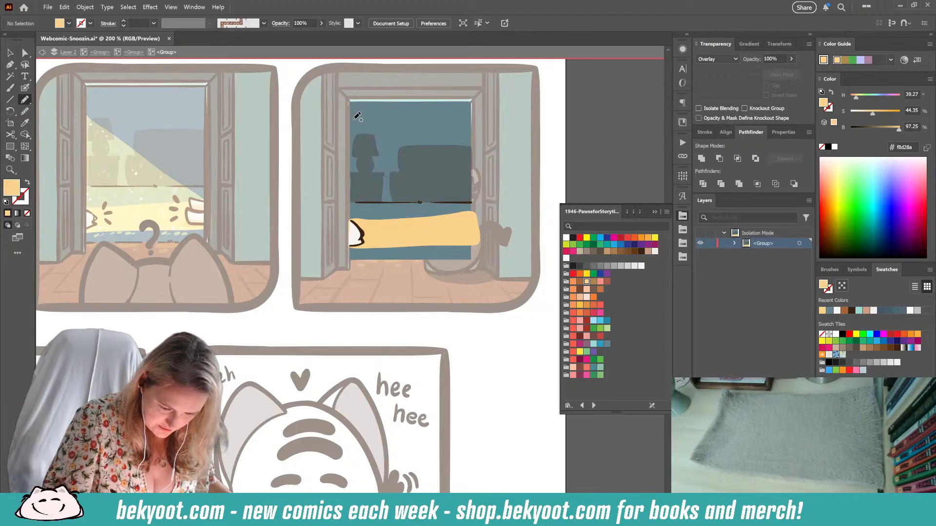
pyautogui.moveTo(351, 130); pyautogui.dragTo(458, 210)
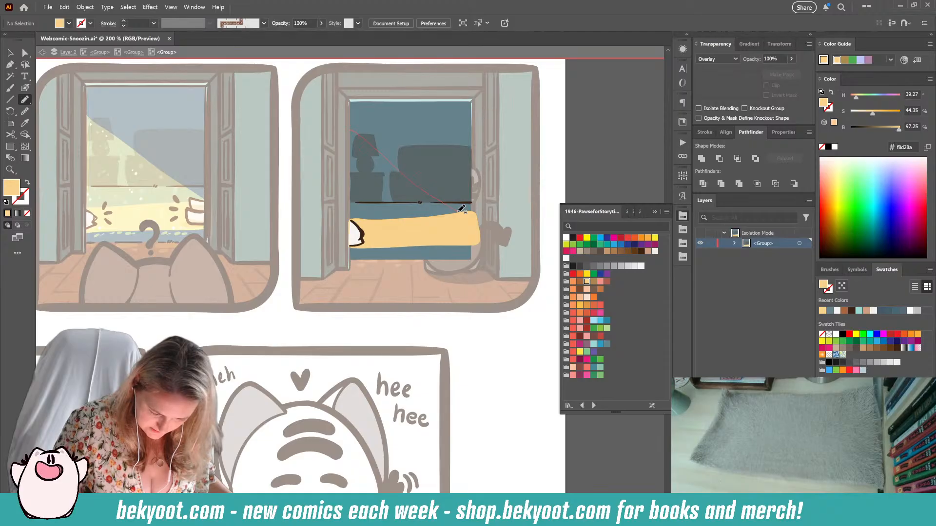
pyautogui.moveTo(472, 224)
pyautogui.mouseDown()
pyautogui.moveTo(471, 245)
pyautogui.moveTo(352, 247)
pyautogui.moveTo(351, 129)
pyautogui.mouseUp()
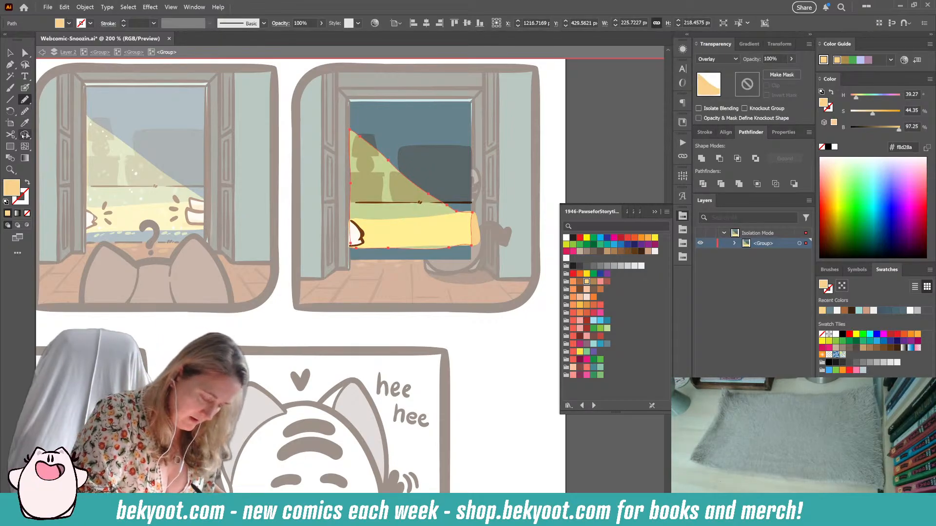
# - Smooth the light beam's lower edge and adjust its anchor points to straighten the diagonal and fit the doorway
pyautogui.click(27, 113)
pyautogui.moveTo(375, 245); pyautogui.dragTo(472, 211)
pyautogui.moveTo(424, 249); pyautogui.dragTo(463, 245)
pyautogui.click(26, 53)
pyautogui.click(437, 246)
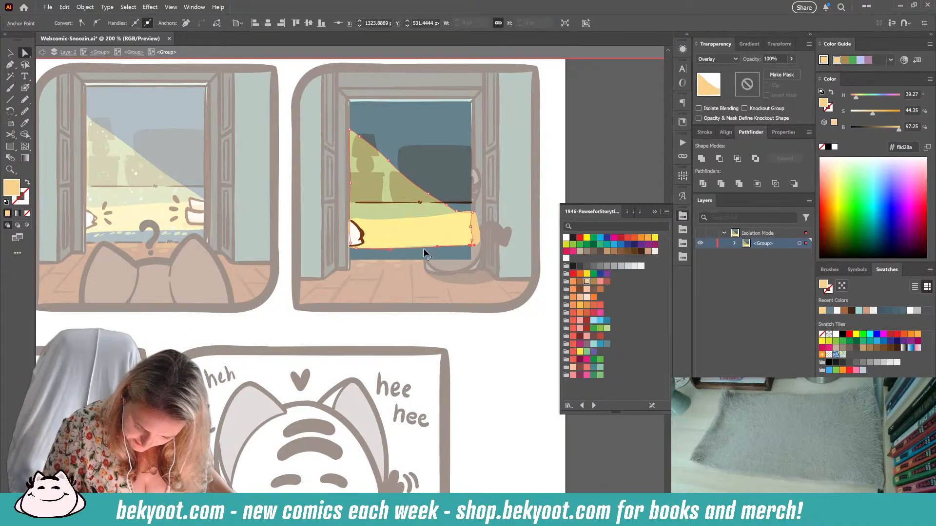
pyautogui.click(355, 250)
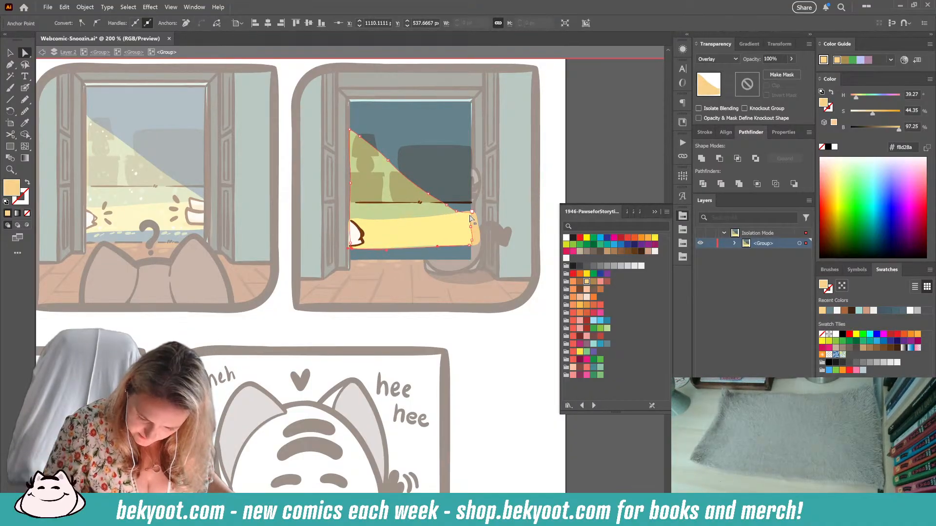
pyautogui.moveTo(457, 212); pyautogui.dragTo(449, 205)
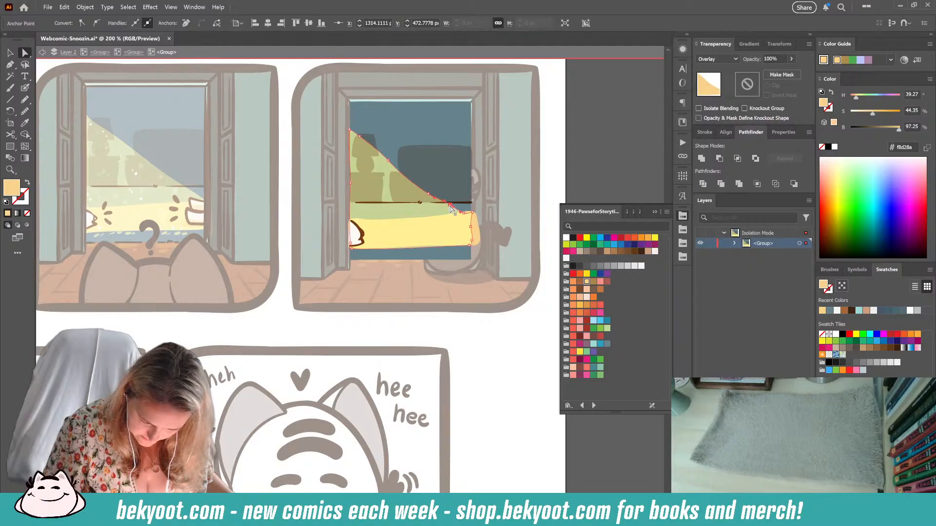
pyautogui.click(423, 205)
# - Dab yellow Overlay dust specks inside the third panel's light beam with the Blob Brush
pyautogui.click(25, 88)
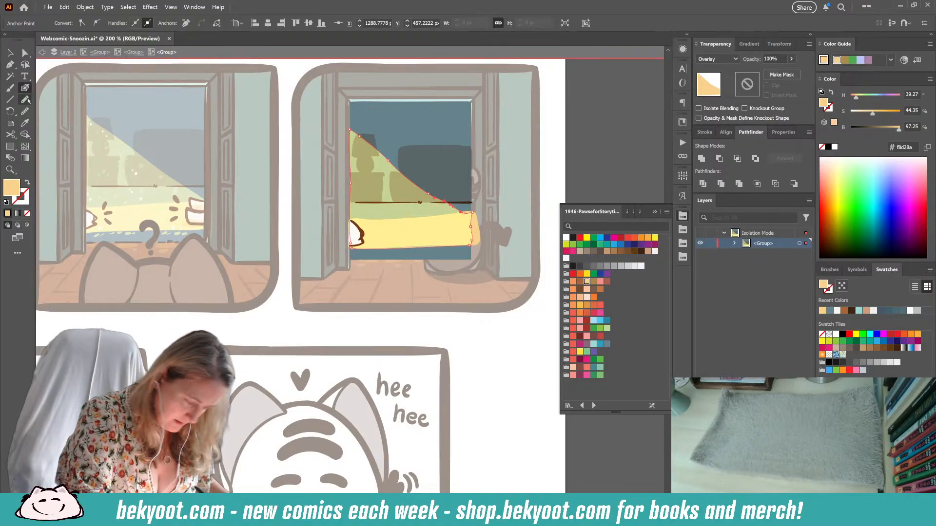
pyautogui.keyDown('ctrl'); pyautogui.click(324, 338); pyautogui.keyUp('ctrl')
pyautogui.click(366, 185)
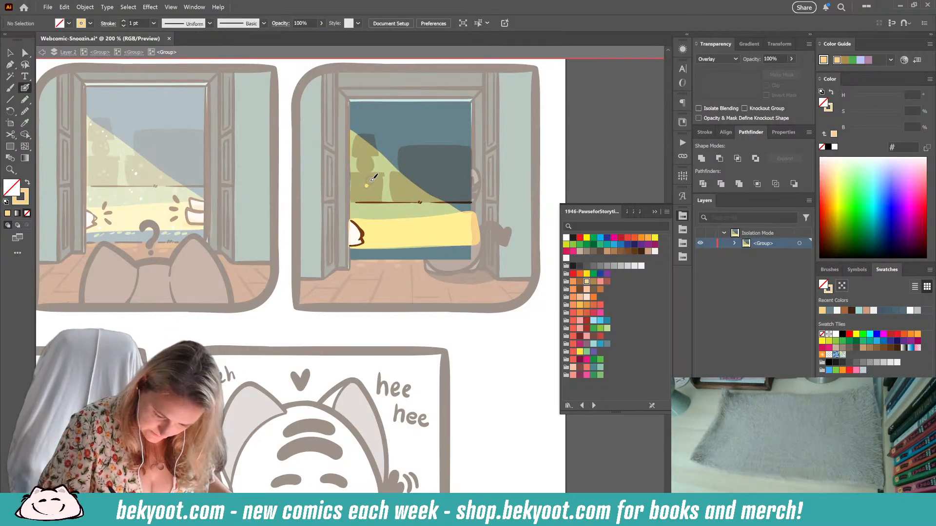
pyautogui.click(361, 182)
pyautogui.click(357, 154)
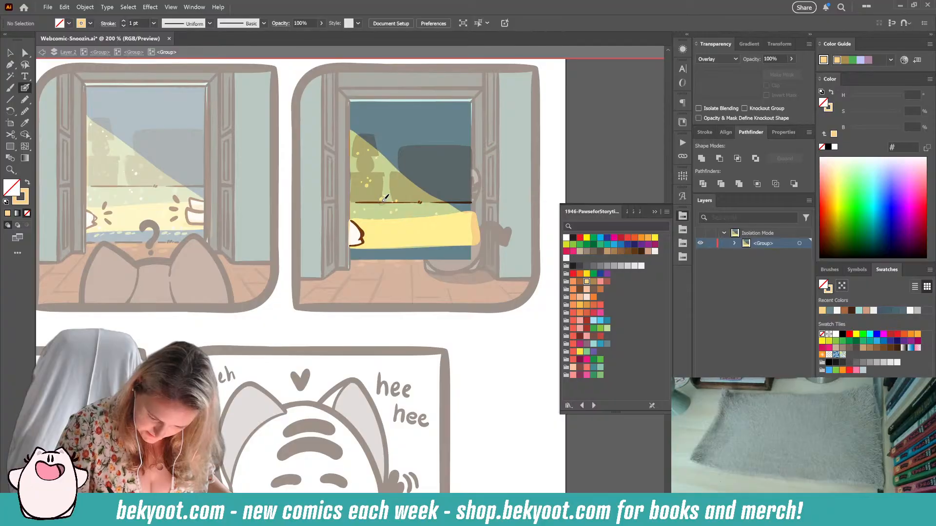
# - Sample the second panel's faint white specks and dab matching 30% Overlay specks in the third panel's light beam
pyautogui.click(26, 125)
pyautogui.click(144, 194)
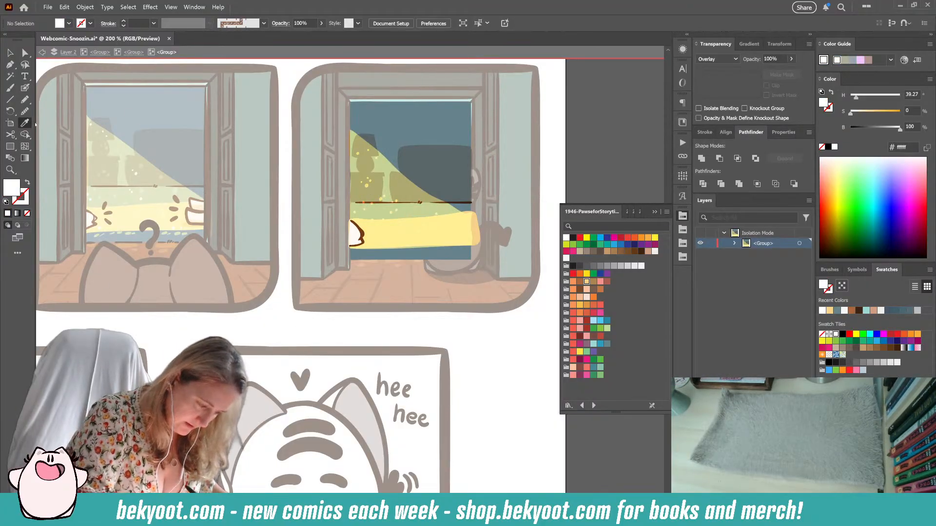
pyautogui.click(126, 203)
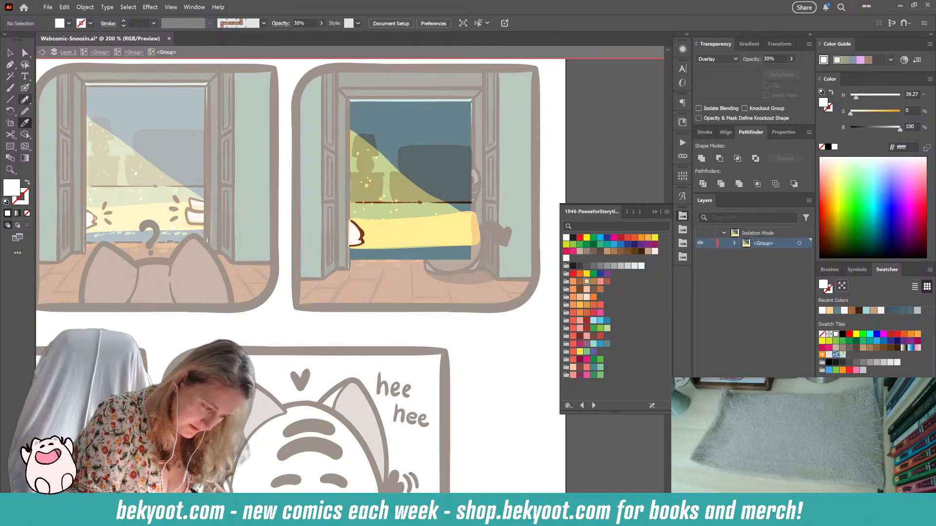
pyautogui.click(25, 89)
pyautogui.click(381, 181)
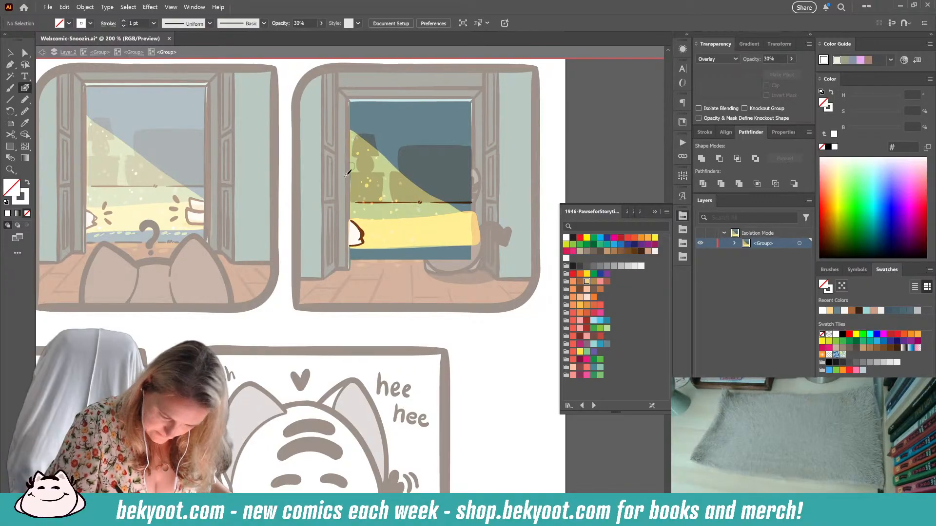
# - Add bright white 100% Overlay specks matching the second panel's to the light beam and return to the parent group
pyautogui.click(25, 123)
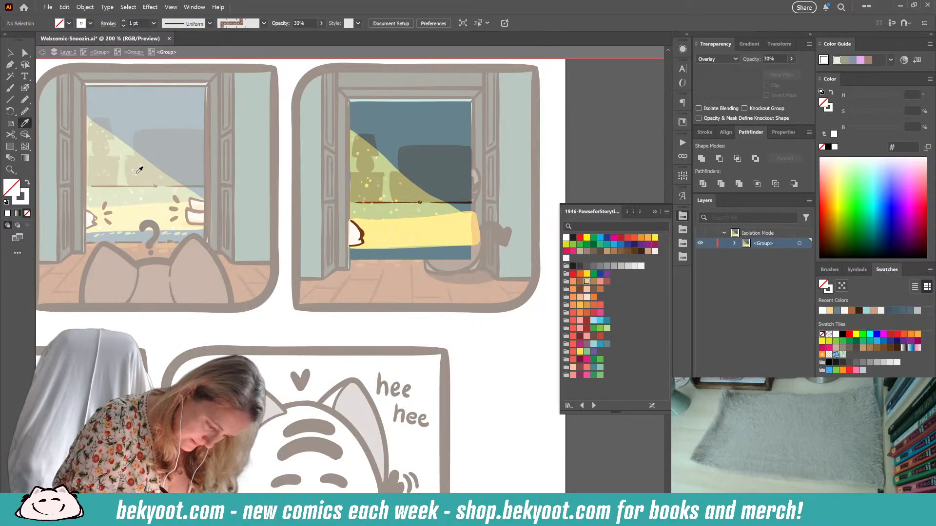
pyautogui.click(139, 170)
pyautogui.click(24, 87)
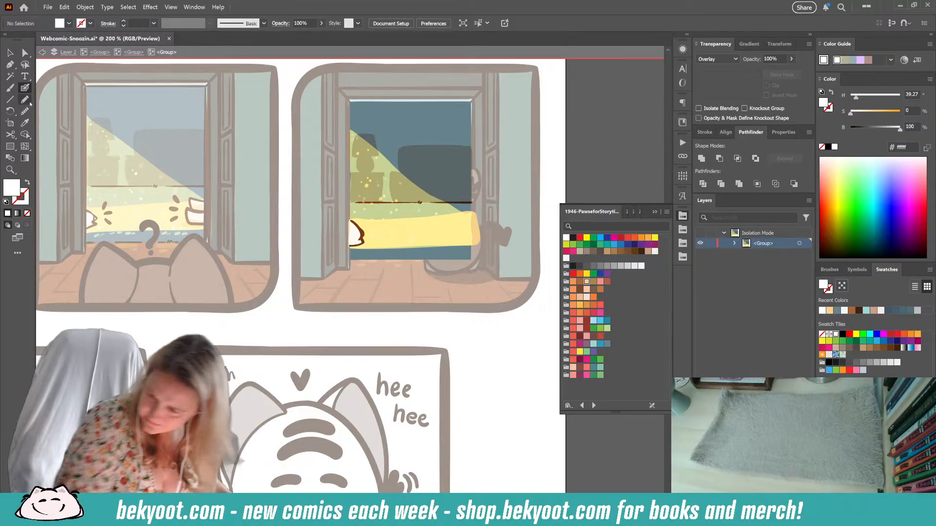
pyautogui.hotkey('shift', 'x')
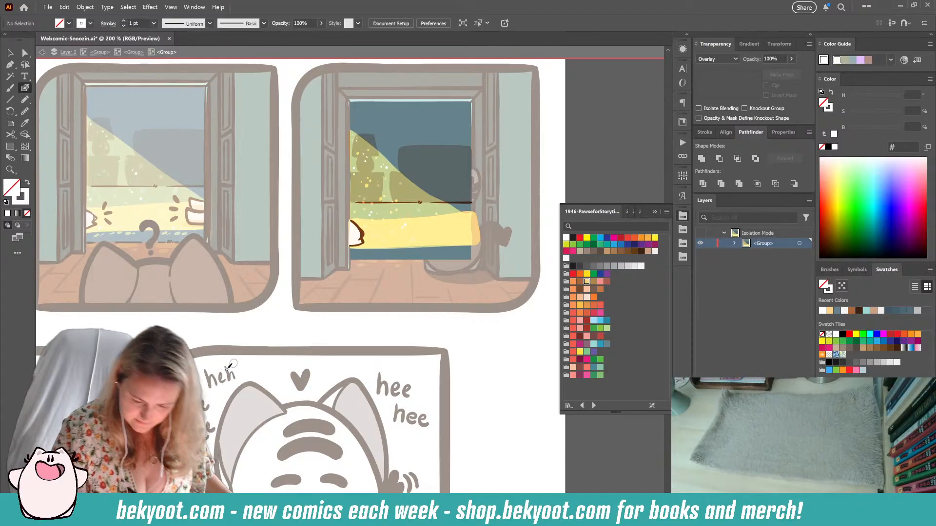
pyautogui.click(133, 52)
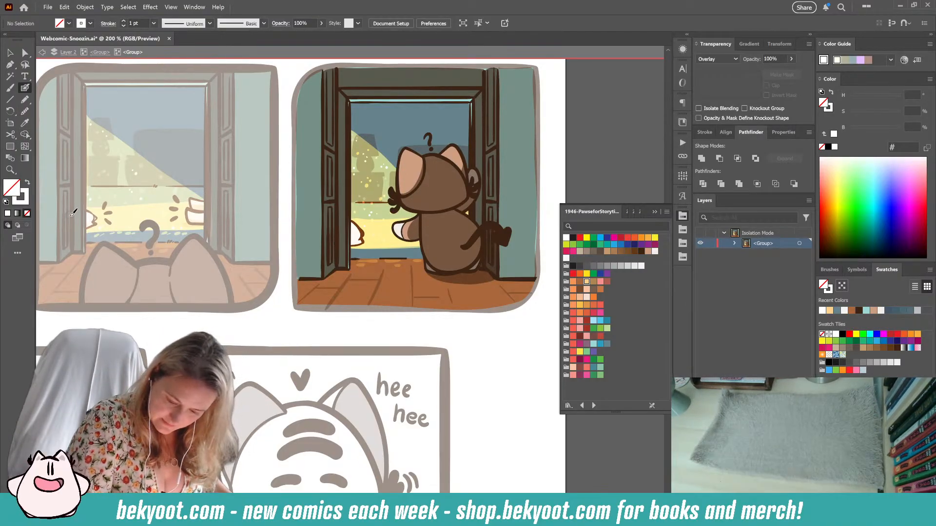
# - Move the teal wall shape's anchor points near the doorway's upper-left corner onto the dark frame line
pyautogui.click(25, 52)
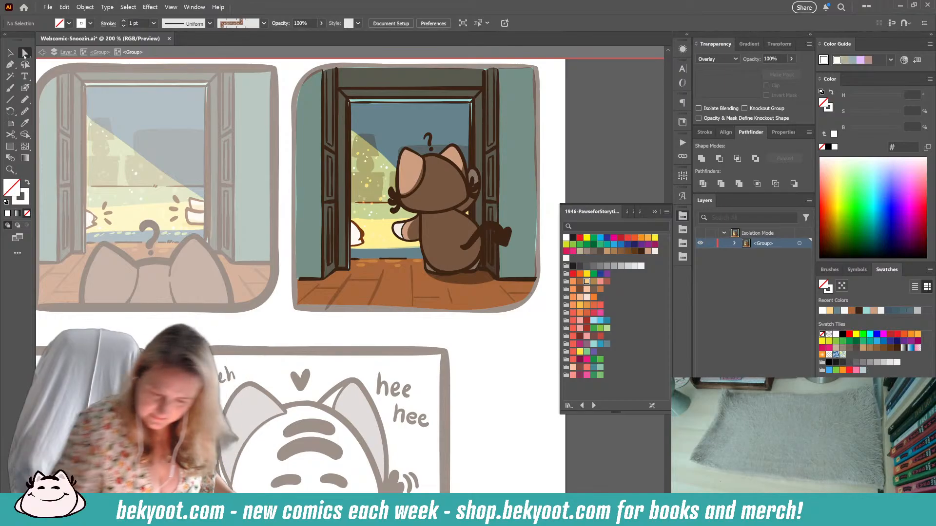
pyautogui.scroll(3, 439, 121)
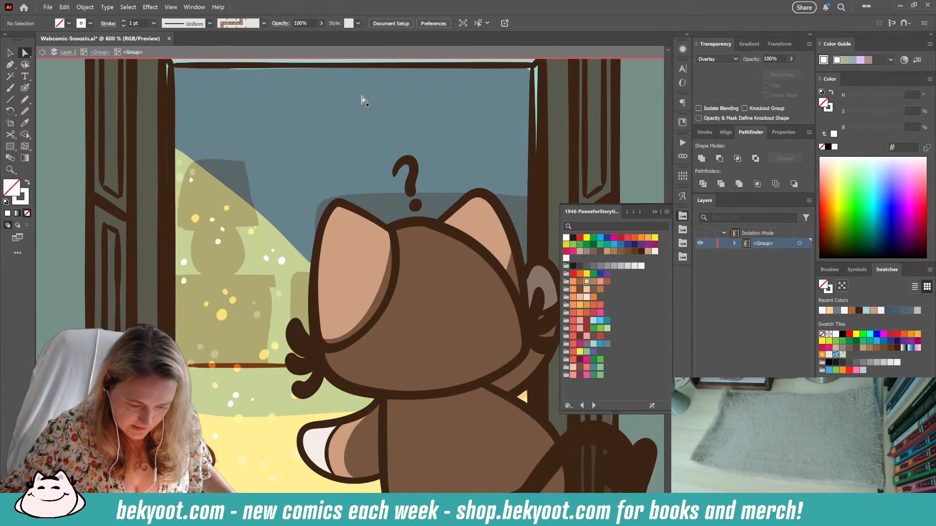
pyautogui.moveTo(299, 106); pyautogui.dragTo(339, 174)
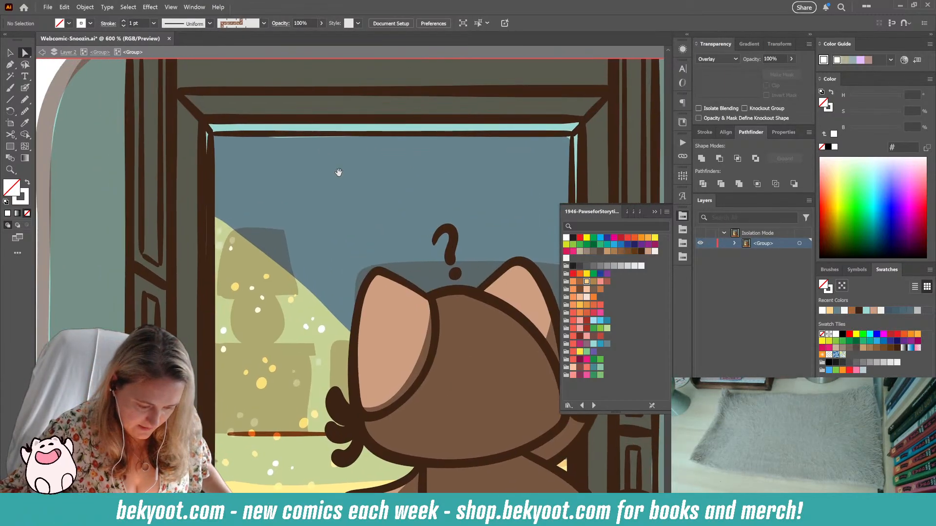
pyautogui.click(251, 135)
pyautogui.click(280, 138)
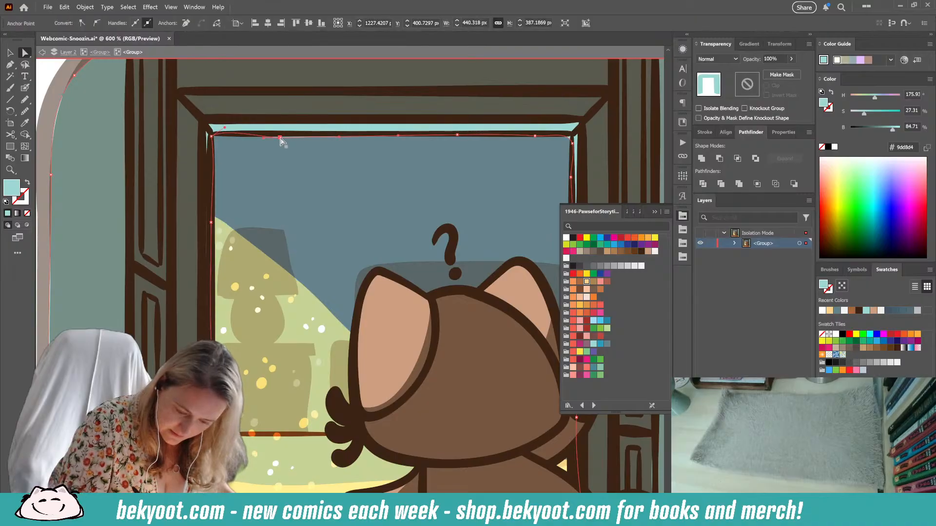
pyautogui.moveTo(280, 138); pyautogui.dragTo(284, 134)
pyautogui.moveTo(212, 137); pyautogui.dragTo(224, 130)
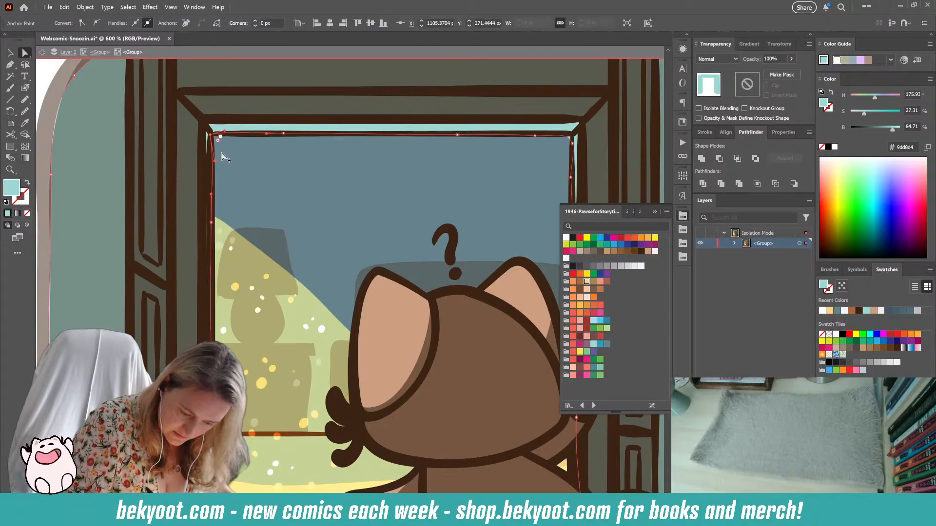
# - Adjust the teal wall shape's anchor points near the doorway's upper-right corner so its edge follows the dark frame line
pyautogui.moveTo(573, 145); pyautogui.dragTo(575, 137)
pyautogui.click(570, 132)
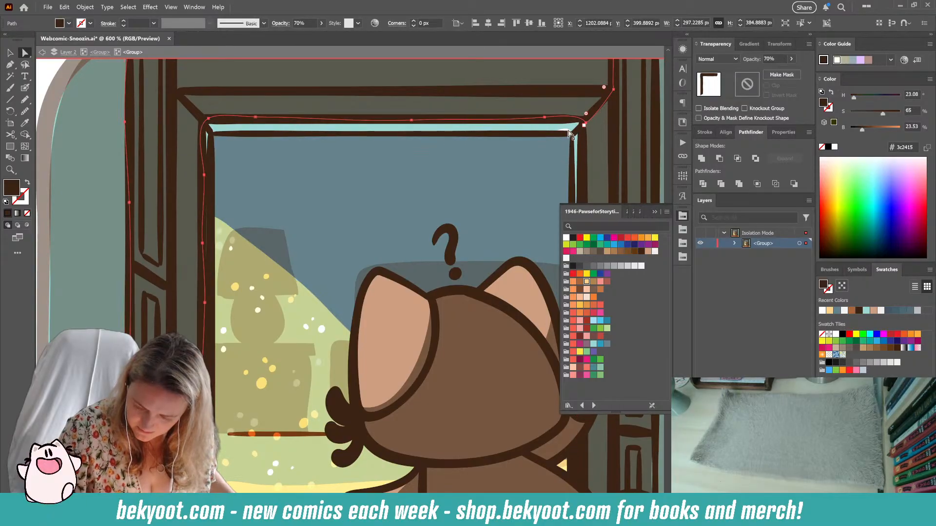
pyautogui.click(569, 133)
pyautogui.click(535, 137)
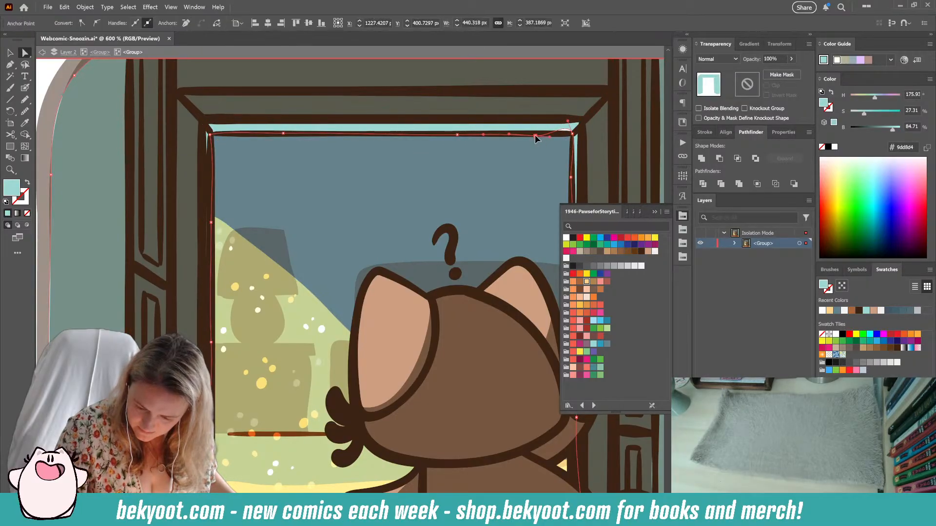
pyautogui.moveTo(535, 136); pyautogui.dragTo(570, 133)
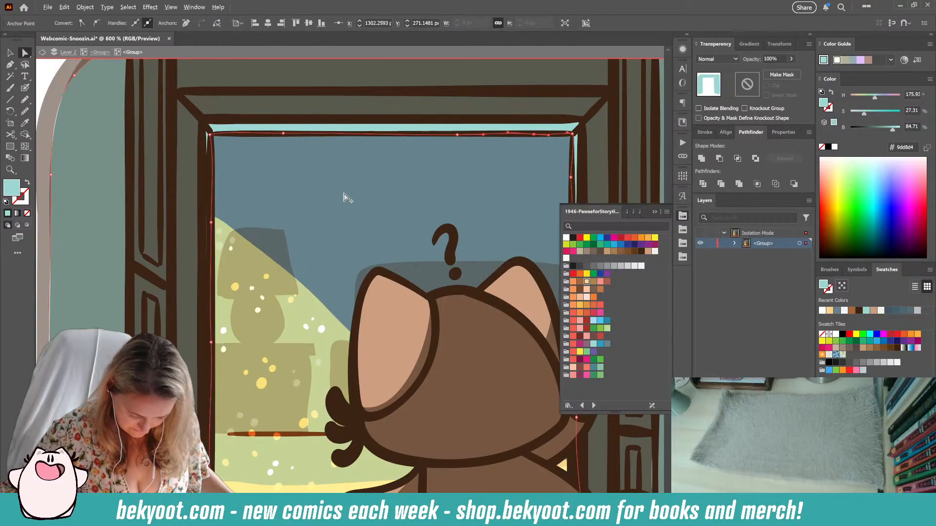
pyautogui.scroll(-5, 345, 199)
pyautogui.press('v')
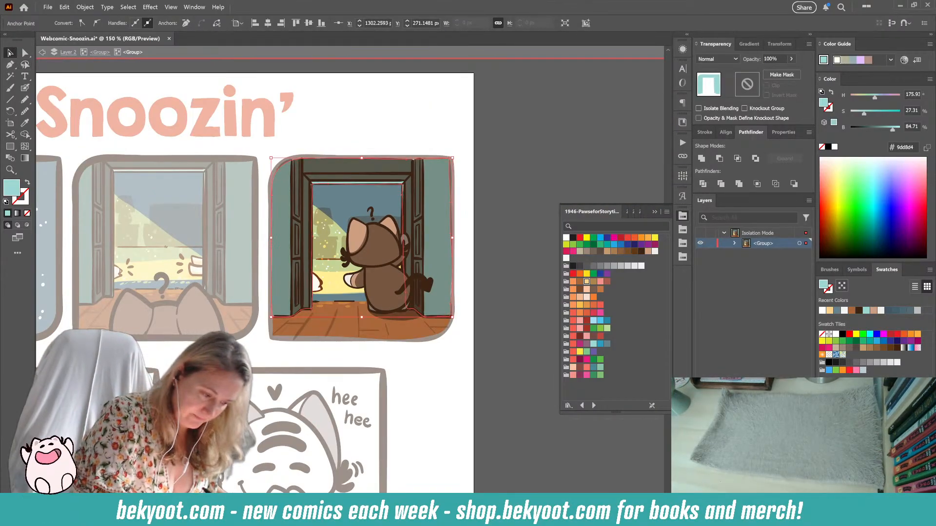
# - Deselect the teal wall shape, leave the isolated group and save the comic file
pyautogui.click(466, 205)
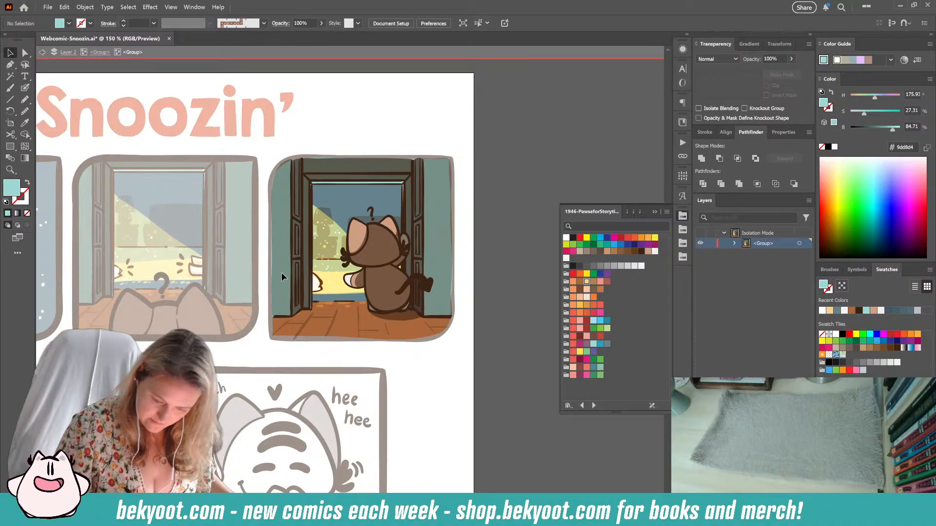
pyautogui.doubleClick(471, 151)
pyautogui.hotkey('ctrl', 's')
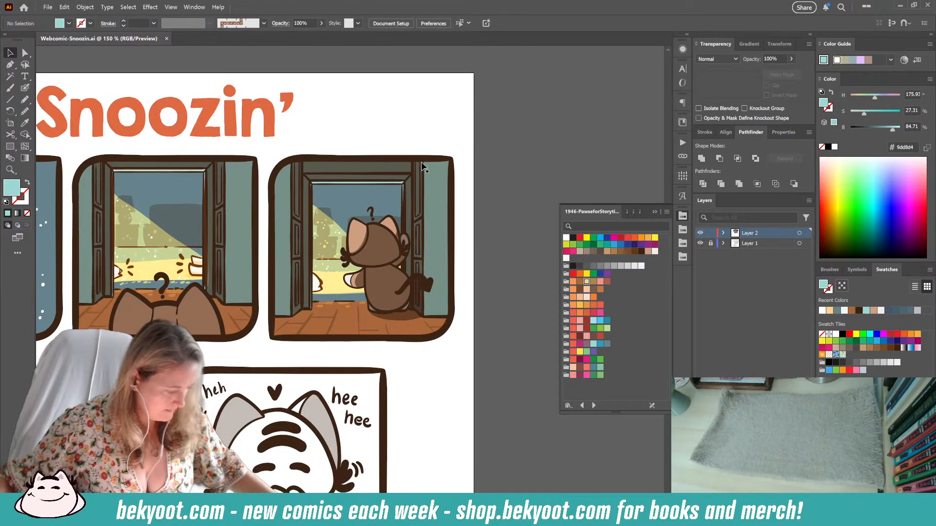
# - Examine the whole comic page, comparing the coloured top-row panels with the uncoloured artwork below
pyautogui.scroll(-1, 382, 276)
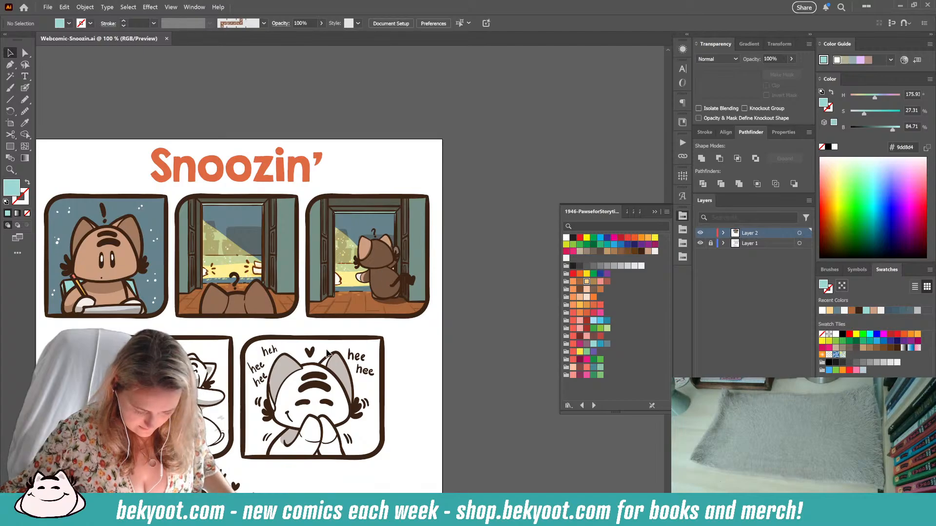
pyautogui.moveTo(382, 275); pyautogui.dragTo(441, 204)
pyautogui.moveTo(355, 275); pyautogui.dragTo(373, 247)
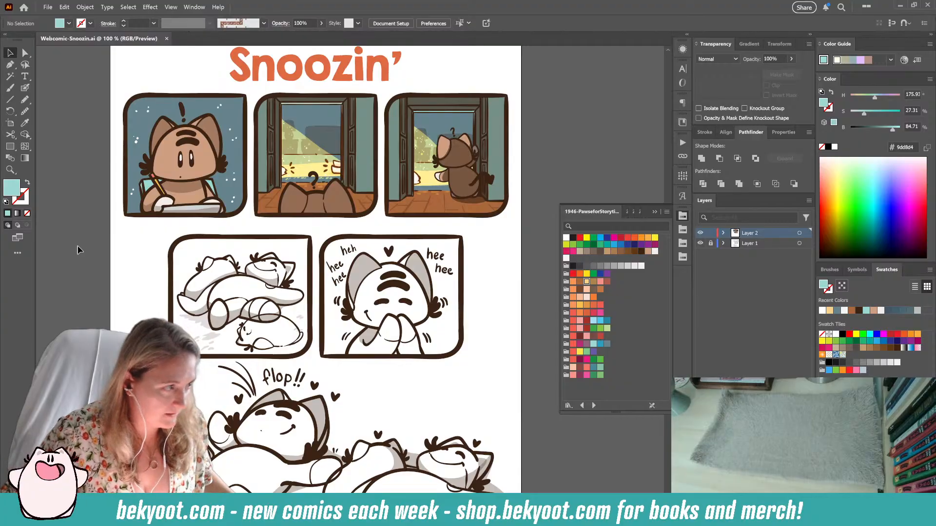
pyautogui.moveTo(484, 279); pyautogui.dragTo(488, 198)
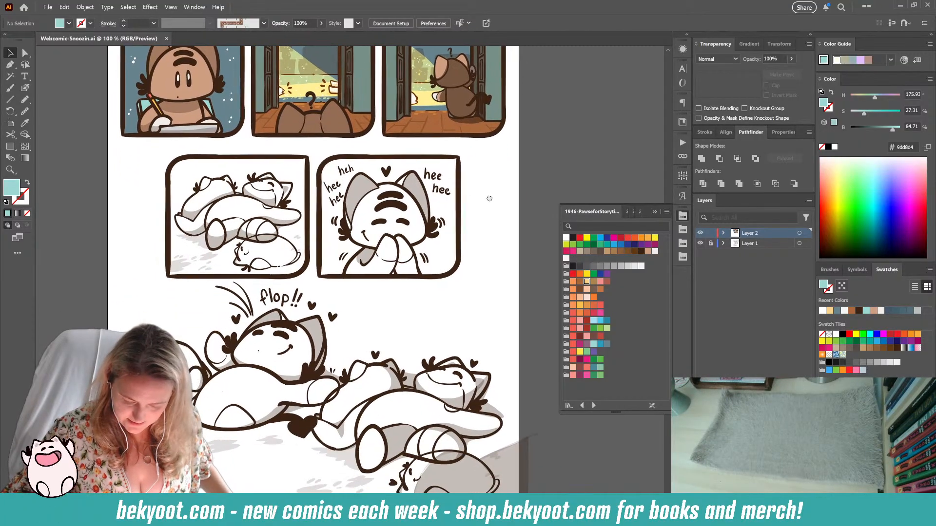
pyautogui.moveTo(426, 304); pyautogui.dragTo(445, 281)
pyautogui.moveTo(263, 316); pyautogui.dragTo(280, 328)
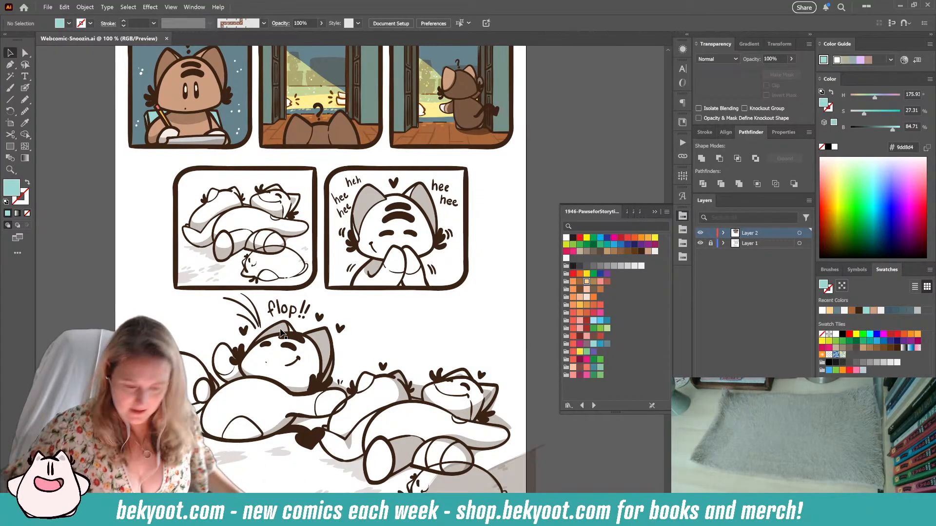
pyautogui.scroll(3, 303, 219)
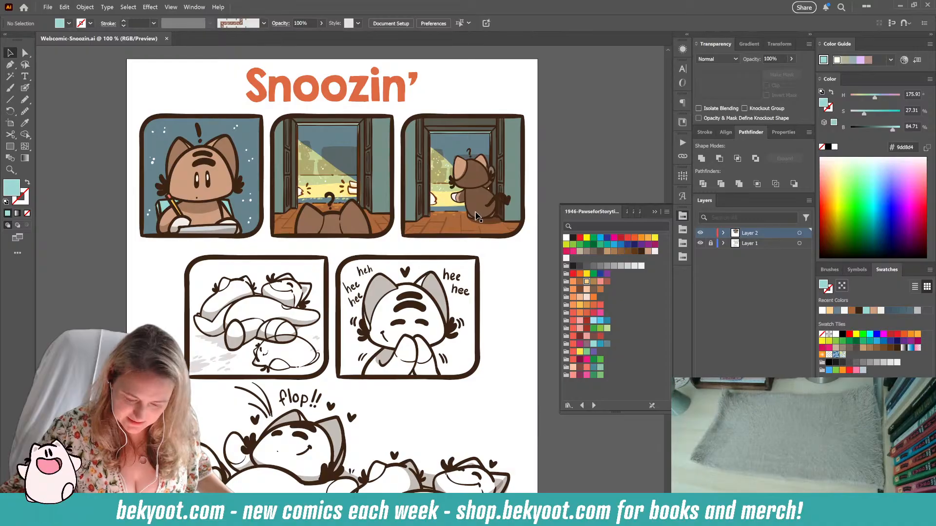
# - Fill the second panel's wooden floor with a linear gradient from brown #aa673c to darker brown #78492b
pyautogui.click(450, 233)
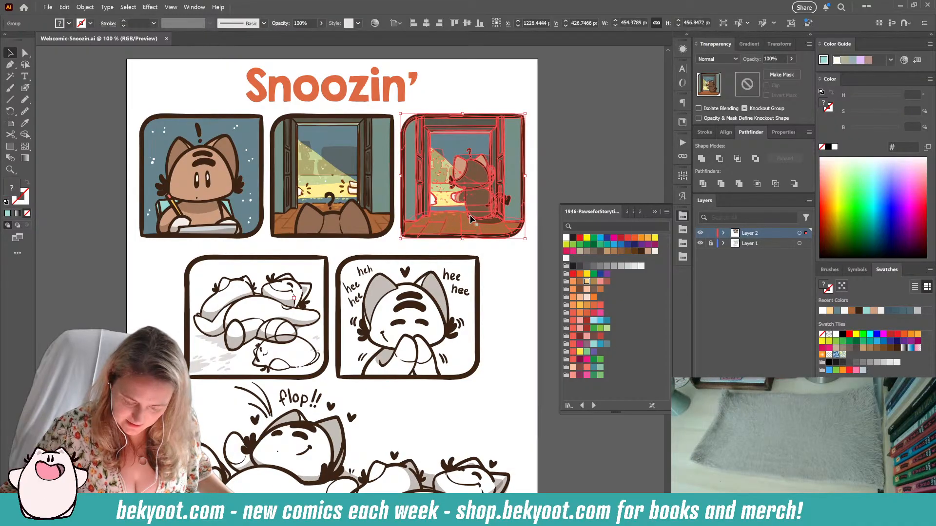
pyautogui.click(25, 52)
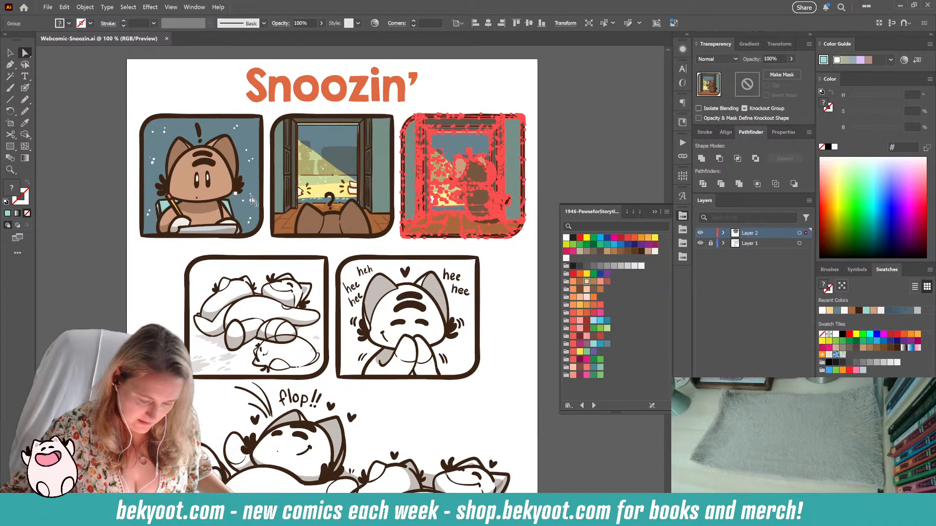
pyautogui.click(280, 228)
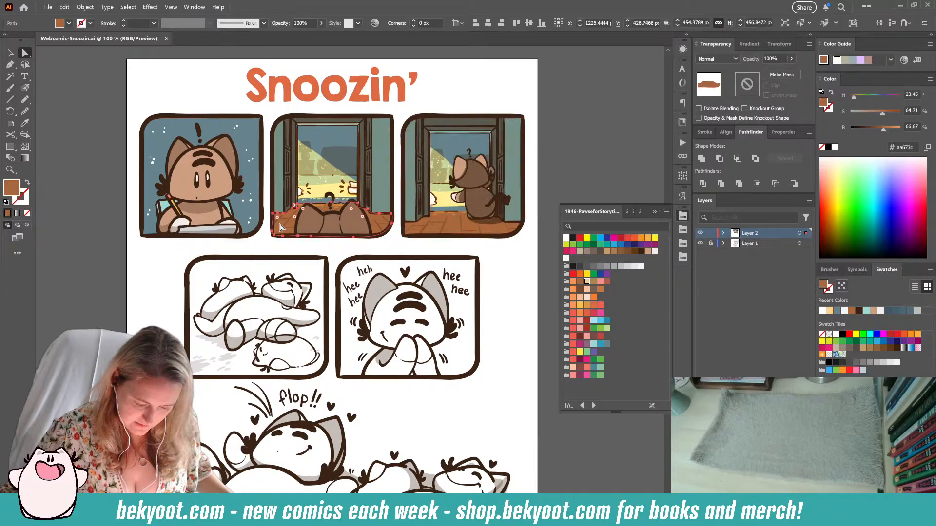
pyautogui.press('.')
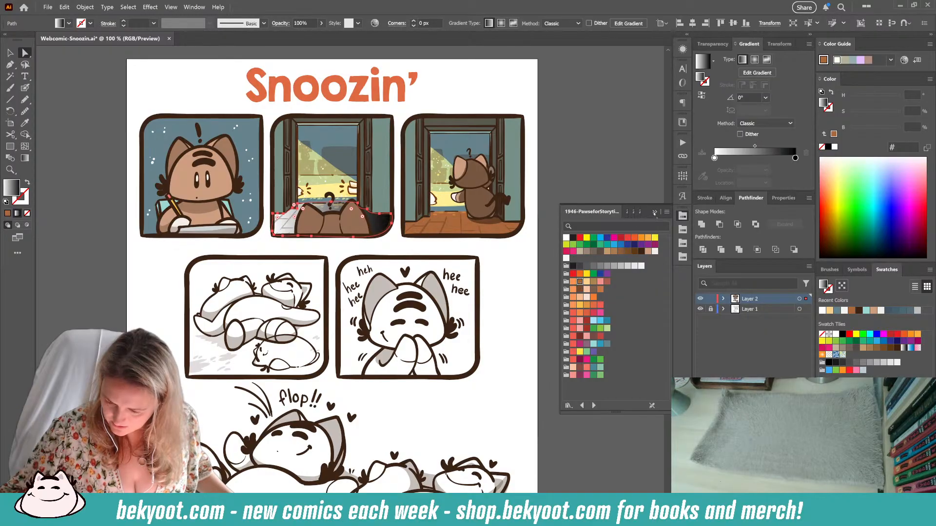
pyautogui.click(627, 250)
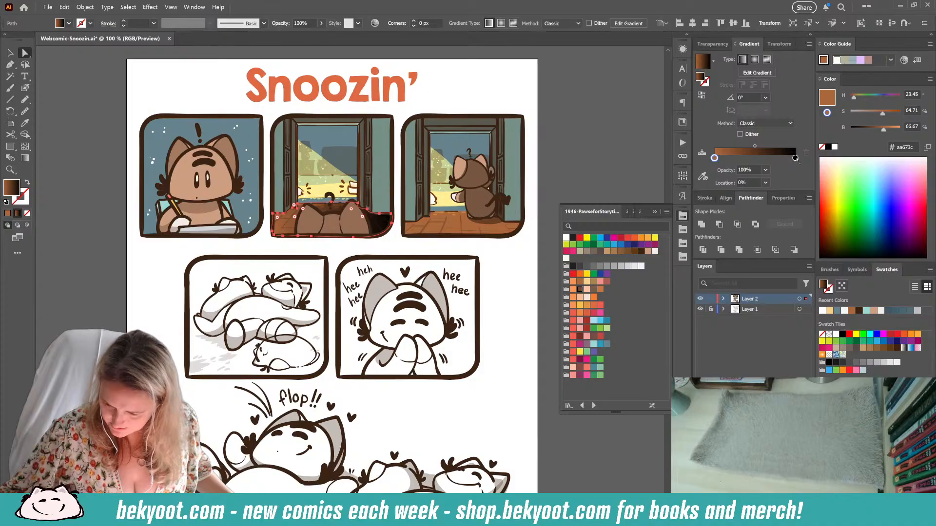
pyautogui.click(796, 158)
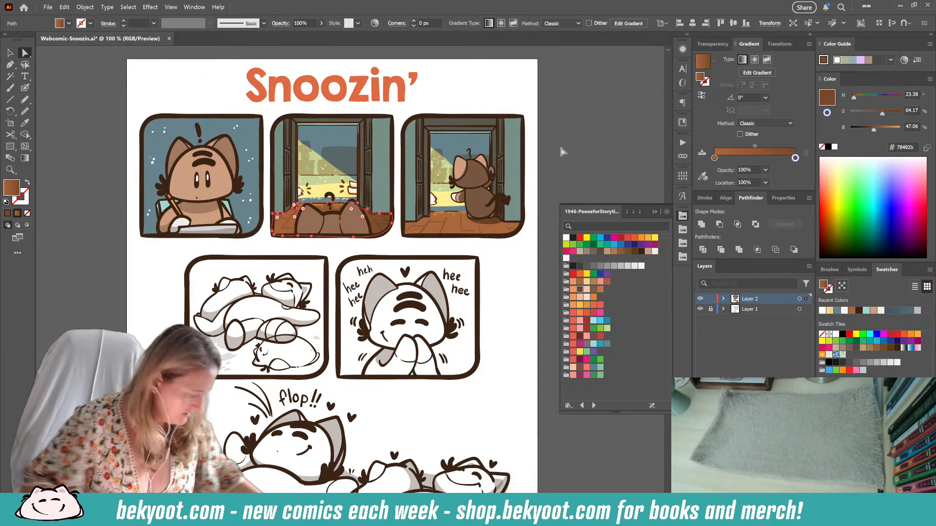
# - Redirect the second panel's floor gradient to run downward from the question mark to between the cat's ears, and deselect it
pyautogui.press('g')
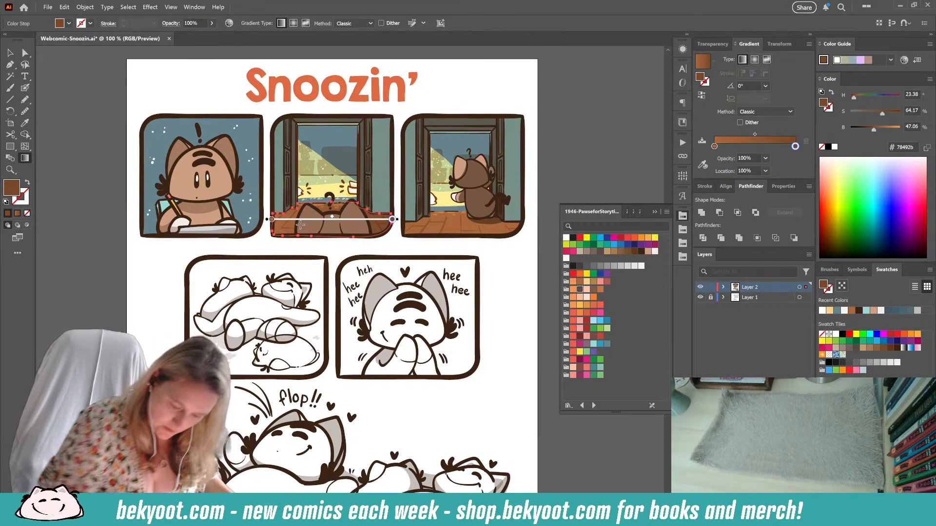
pyautogui.moveTo(326, 200); pyautogui.dragTo(326, 220)
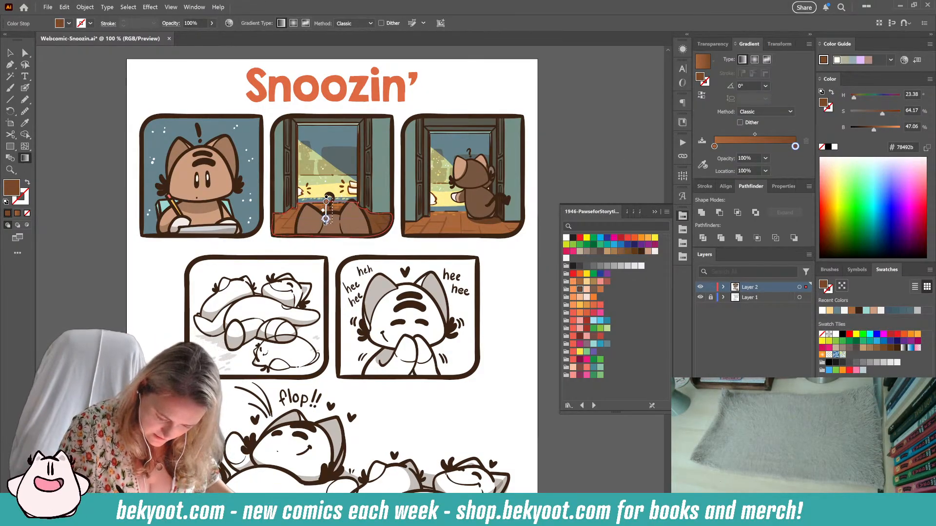
pyautogui.keyDown('ctrl'); pyautogui.click(303, 251); pyautogui.keyUp('ctrl')
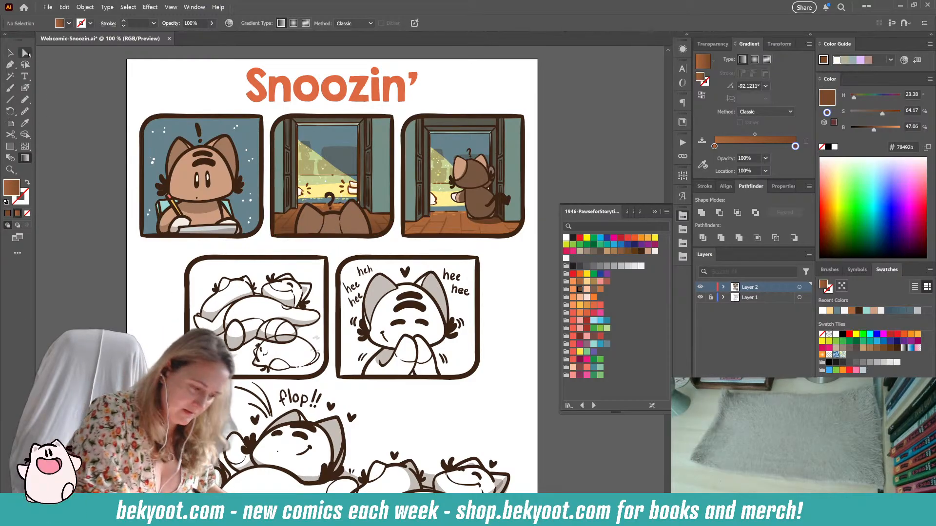
# - Copy the second panel's floor gradient onto the third panel's floor and run it downward from the floor's back edge
pyautogui.click(26, 52)
pyautogui.click(453, 231)
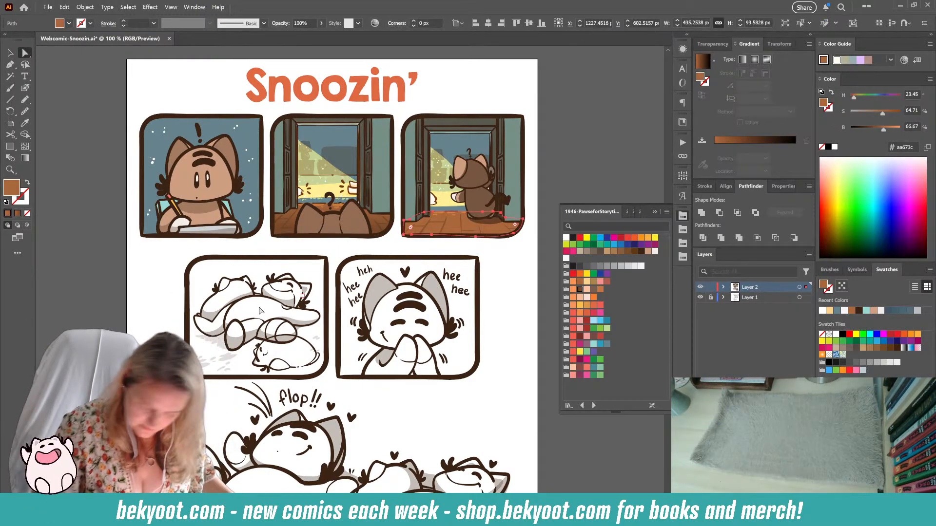
pyautogui.click(17, 213)
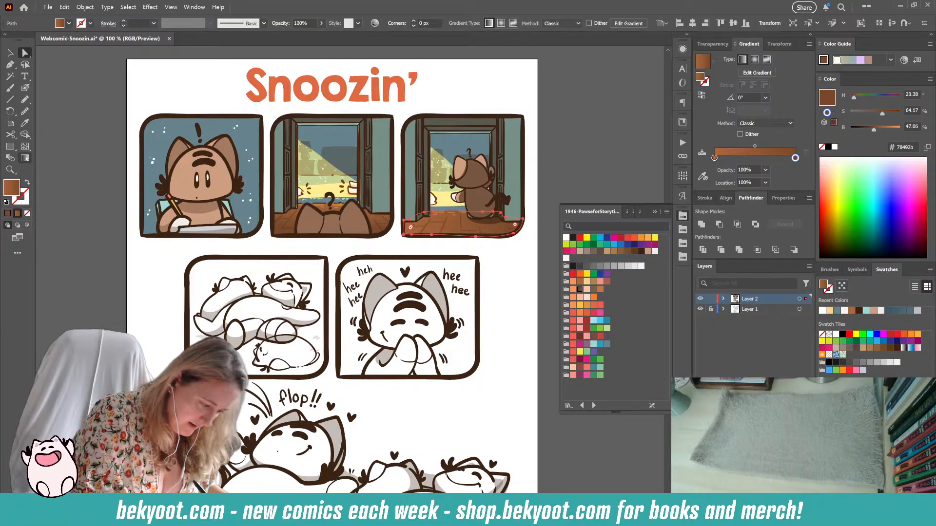
pyautogui.click(25, 158)
pyautogui.moveTo(453, 213); pyautogui.dragTo(454, 231)
pyautogui.hotkey('ctrl', 'shift', 'a')
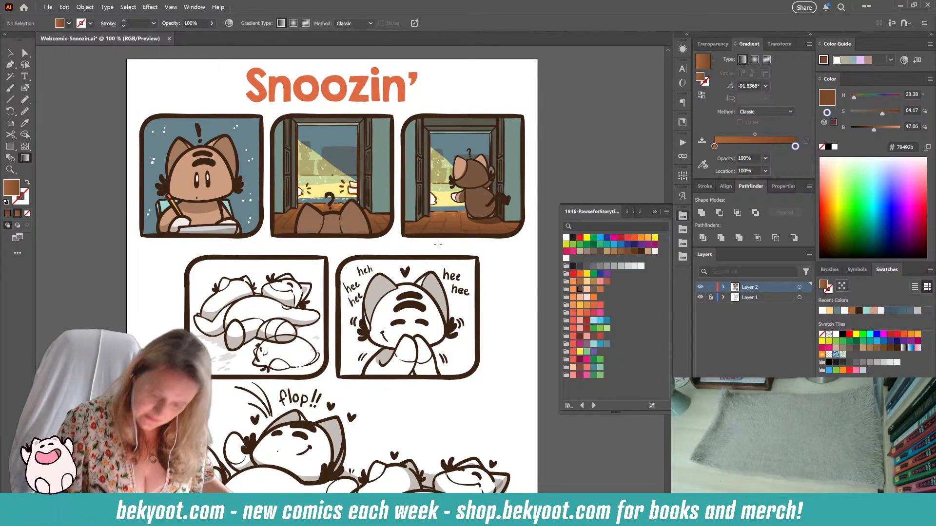
# - Recolour the starting stop of the third panel's floor gradient to golden brown #cf9749
pyautogui.press('a')
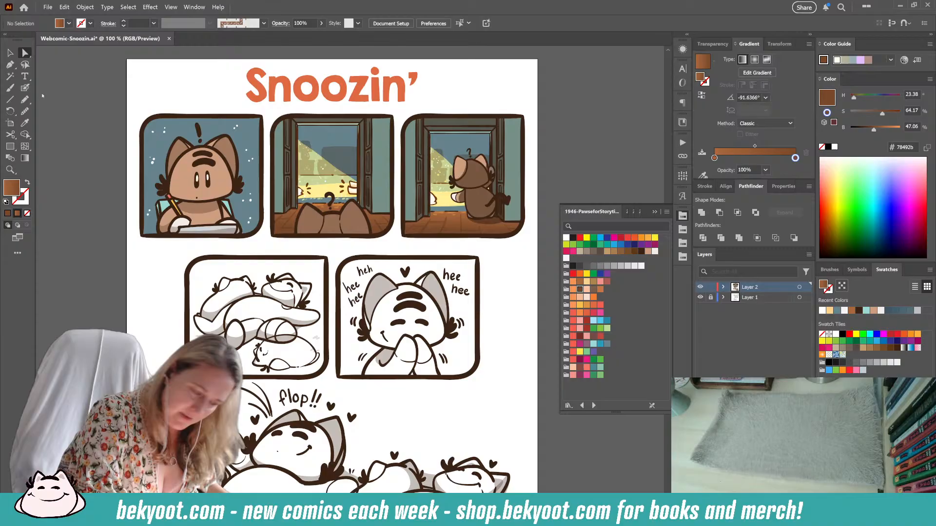
pyautogui.click(455, 230)
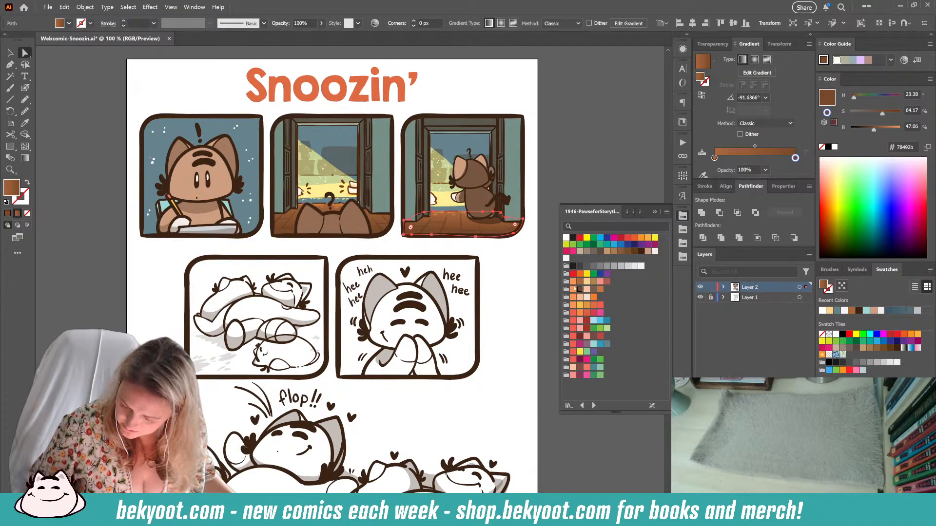
pyautogui.moveTo(873, 129); pyautogui.dragTo(890, 130)
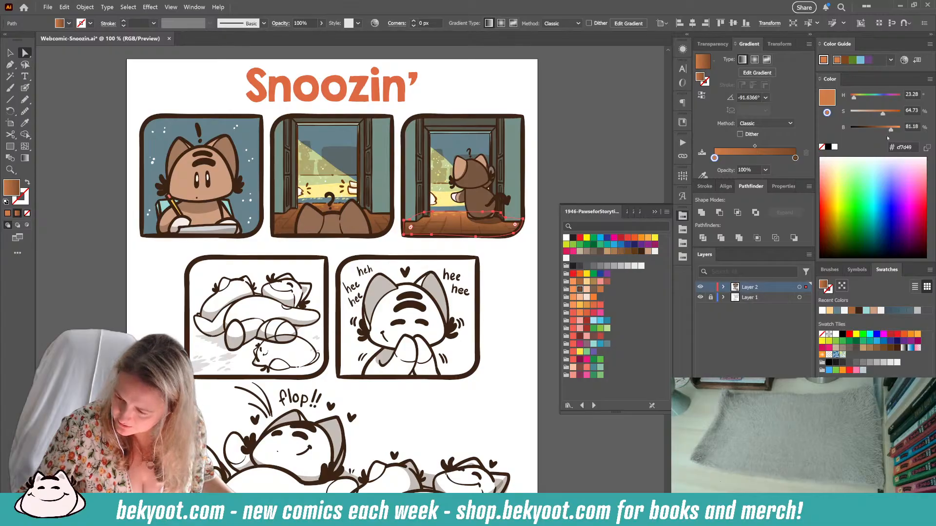
pyautogui.moveTo(854, 98); pyautogui.dragTo(855, 98)
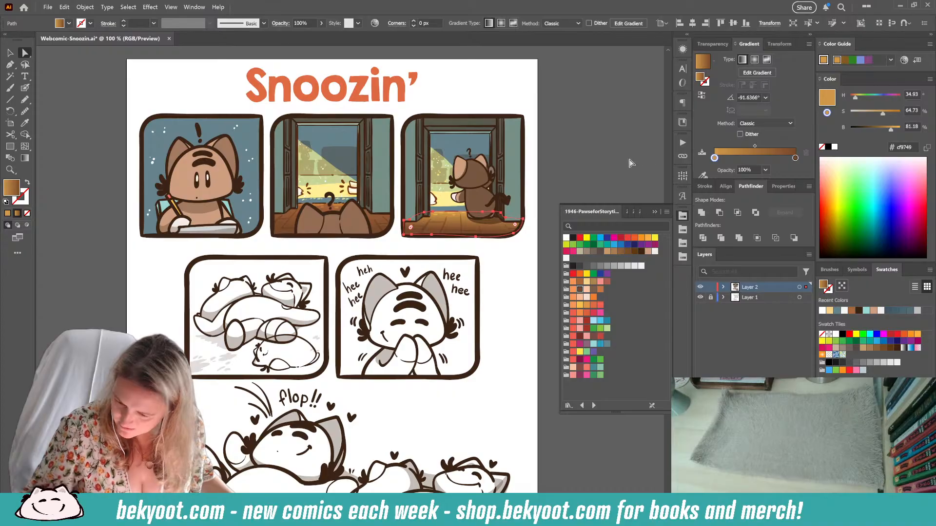
pyautogui.click(587, 156)
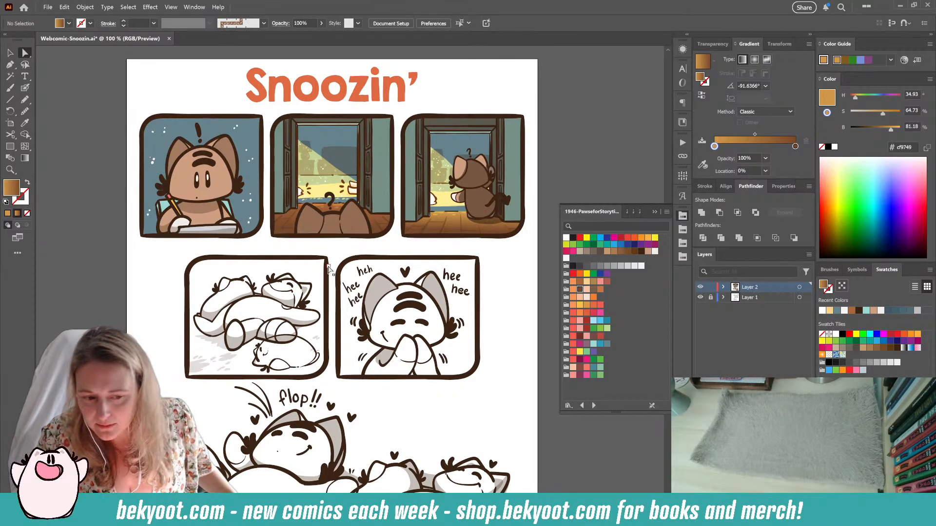
# - Match the second panel's floor to the third panel's golden-brown gradient and save the file
pyautogui.click(282, 228)
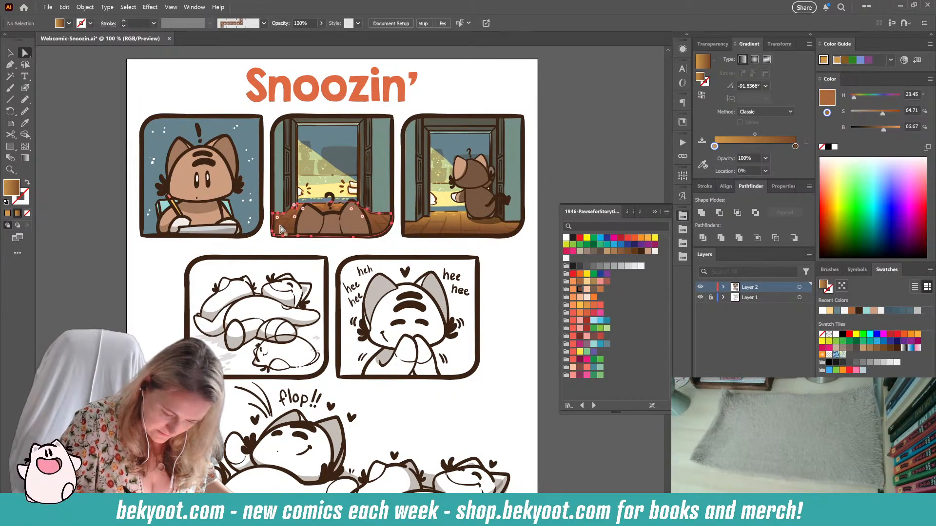
pyautogui.click(26, 125)
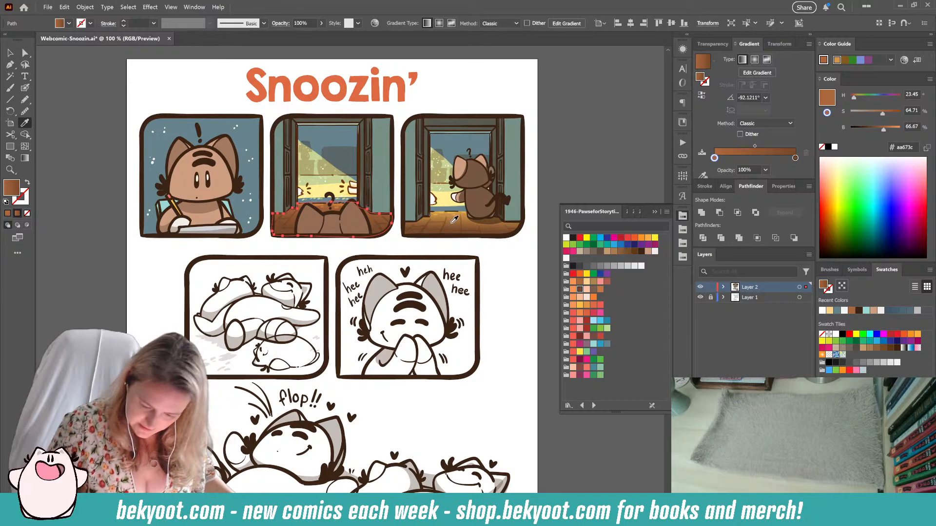
pyautogui.click(452, 230)
pyautogui.click(10, 53)
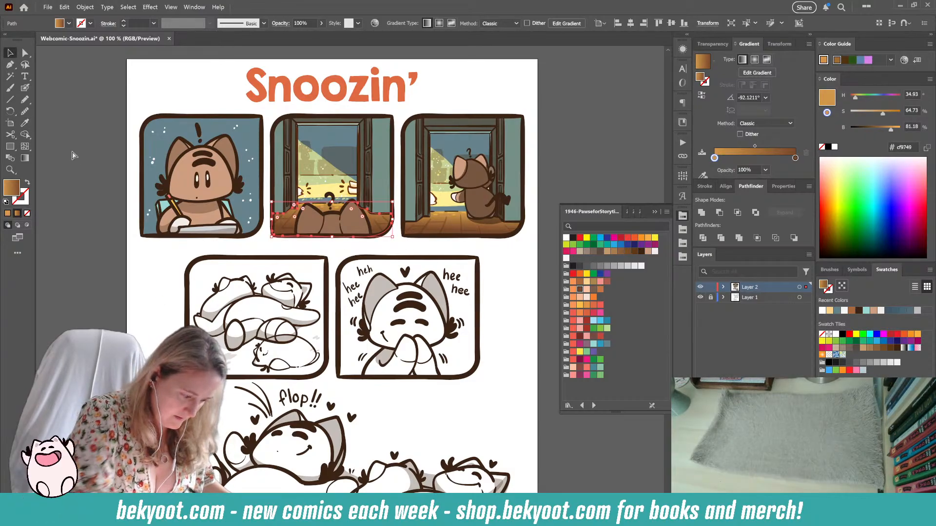
pyautogui.click(193, 278)
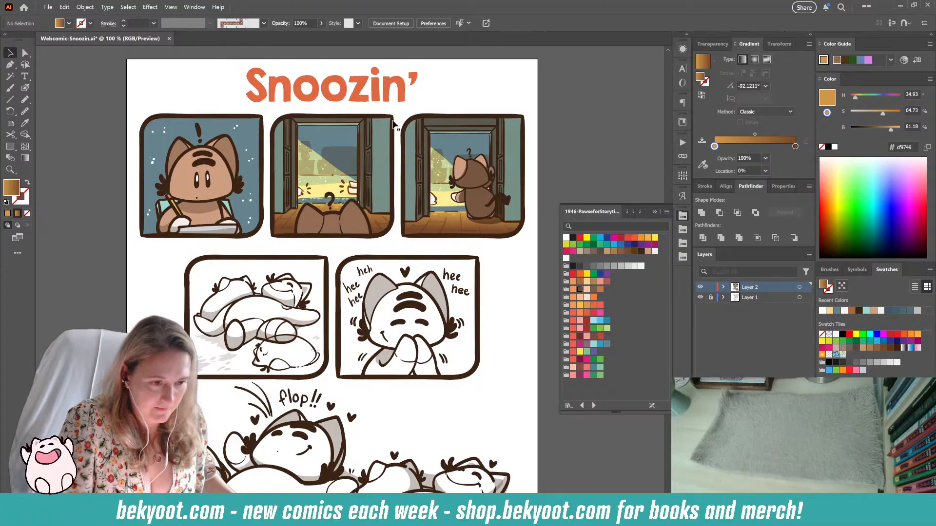
pyautogui.hotkey('ctrl', 's')
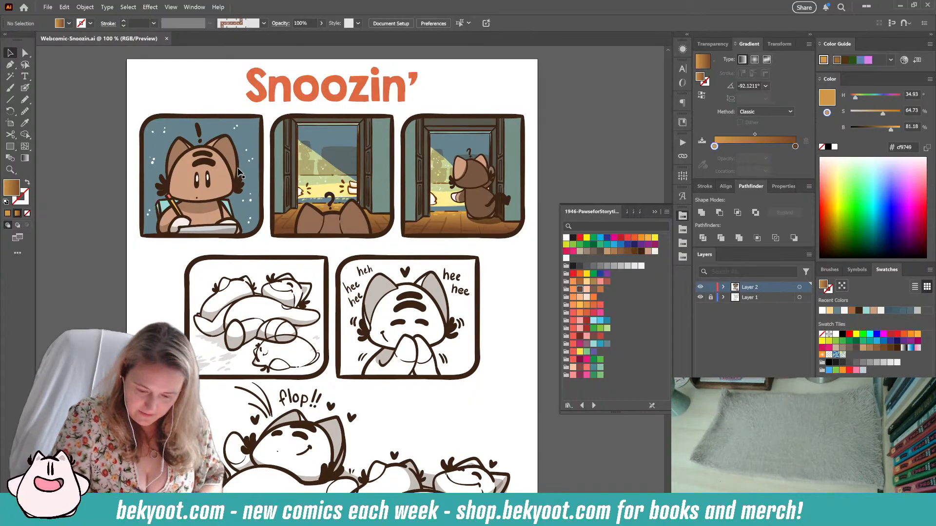
# - Enlarge the "Snoozin'" title slightly about its centre and save the file
pyautogui.scroll(-5, 254, 360)
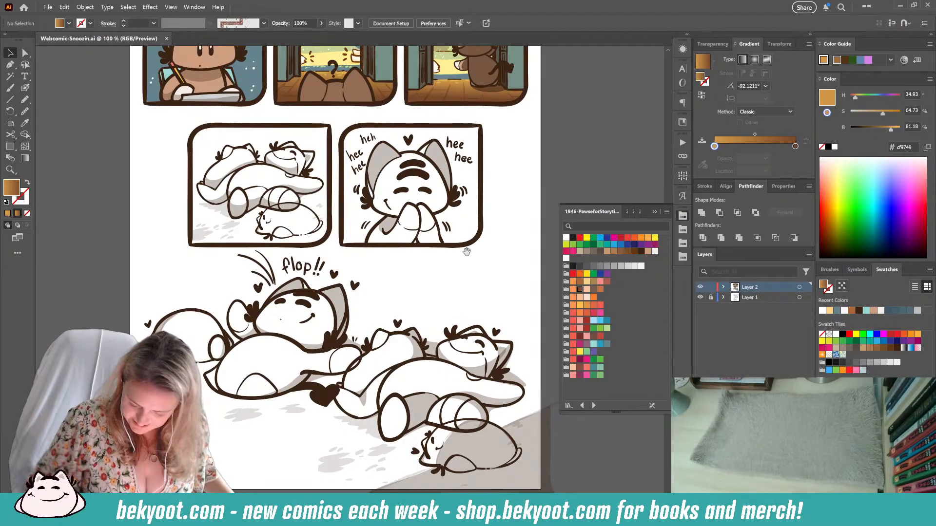
pyautogui.moveTo(467, 252); pyautogui.dragTo(431, 297)
pyautogui.scroll(-1, 245, 242)
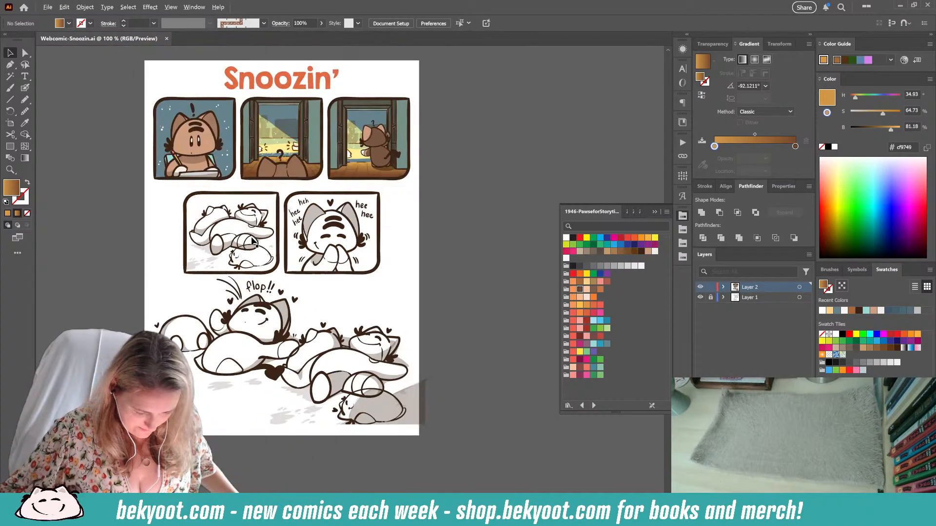
pyautogui.moveTo(305, 219); pyautogui.dragTo(322, 233)
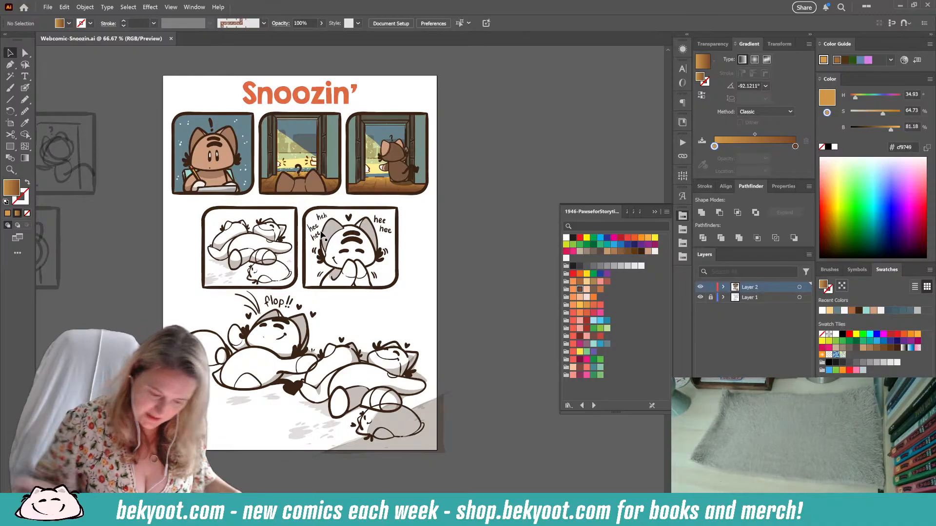
pyautogui.click(344, 97)
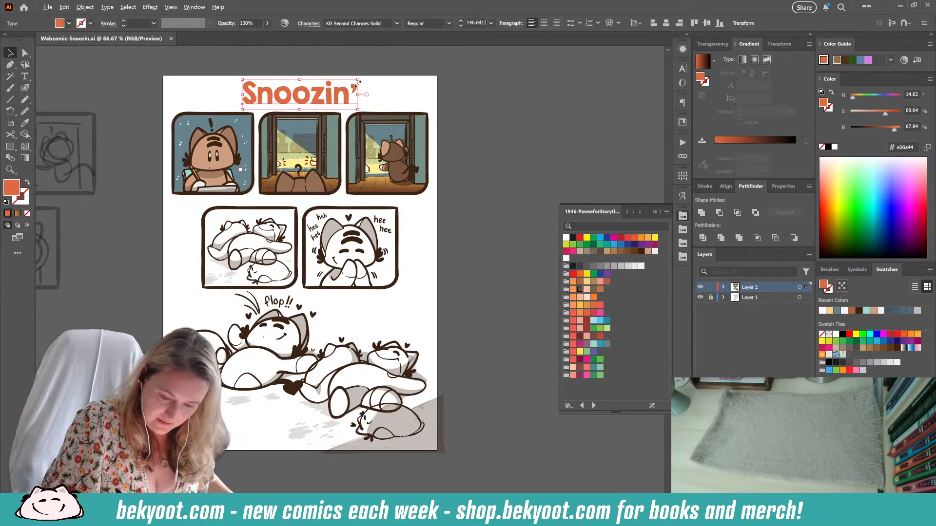
pyautogui.moveTo(359, 80); pyautogui.dragTo(362, 77)
pyautogui.click(391, 93)
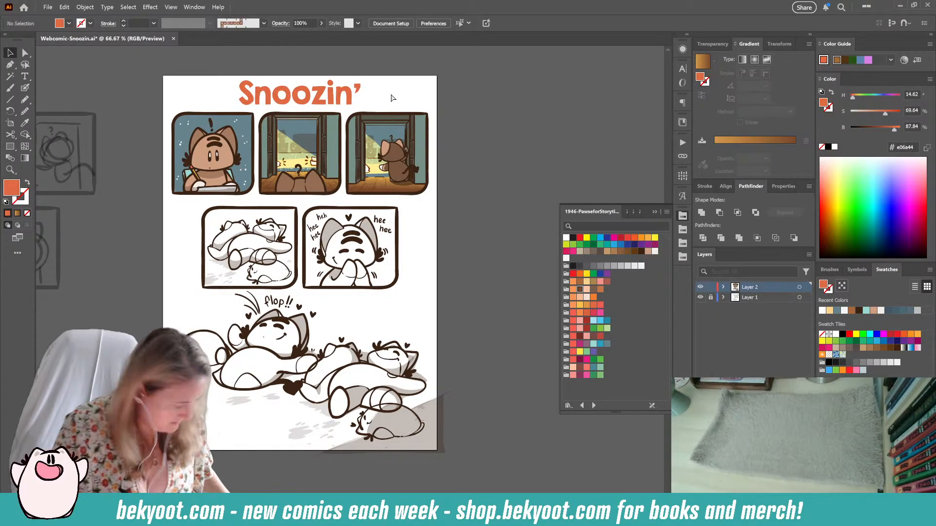
pyautogui.hotkey('ctrl', 's')
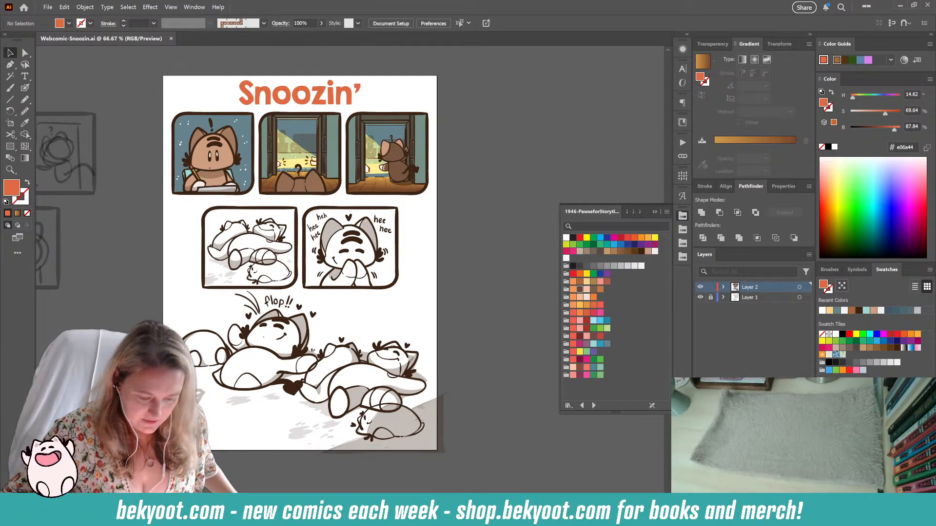
# - Collapse the floating swatch library and inspect the three coloured top-row panels up close
pyautogui.click(655, 212)
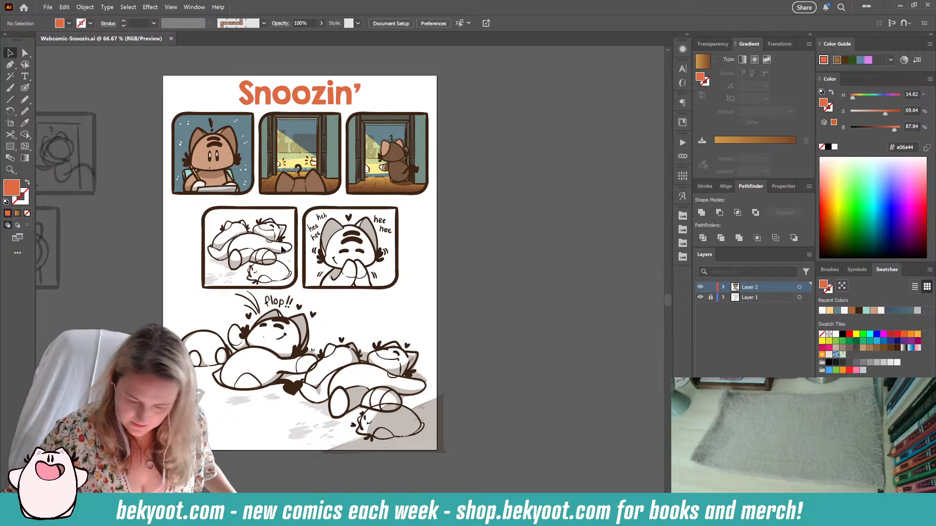
pyautogui.moveTo(282, 248); pyautogui.dragTo(423, 248)
pyautogui.scroll(2, 414, 225)
pyautogui.moveTo(391, 205); pyautogui.dragTo(469, 364)
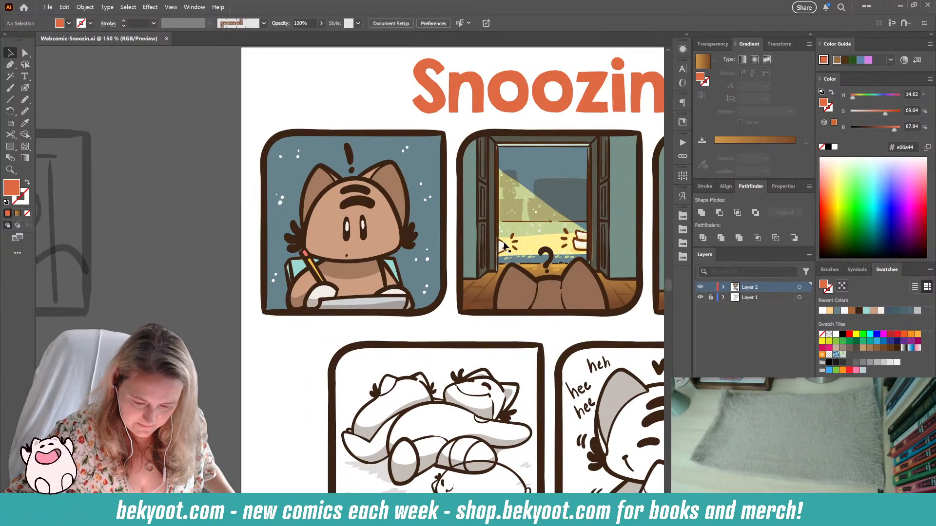
pyautogui.moveTo(538, 214); pyautogui.dragTo(364, 226)
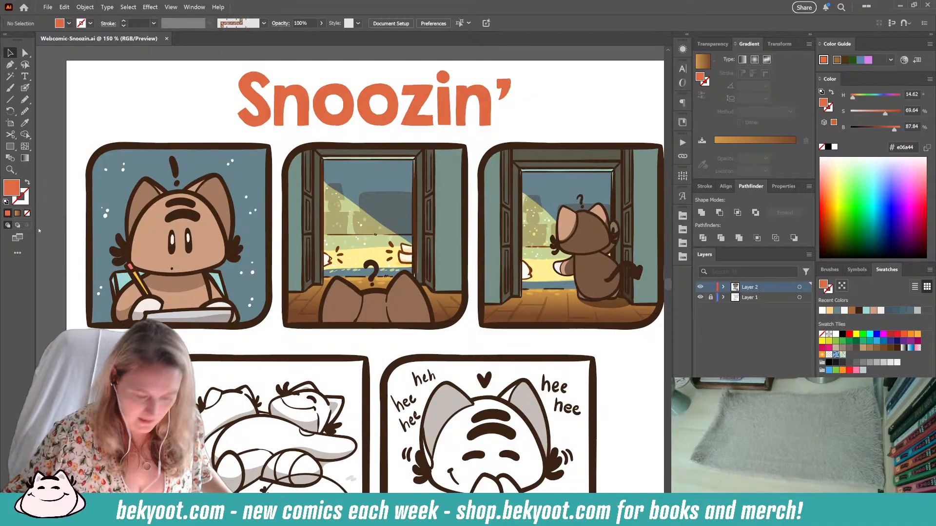
pyautogui.moveTo(196, 238); pyautogui.dragTo(370, 241)
pyautogui.scroll(1, 417, 178)
pyautogui.moveTo(341, 282); pyautogui.dragTo(171, 267)
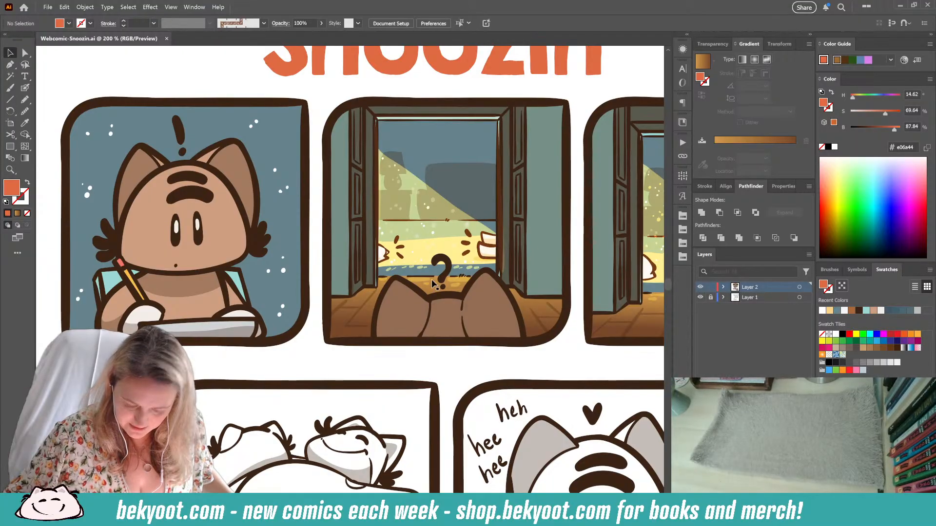
pyautogui.moveTo(444, 274); pyautogui.dragTo(268, 269)
pyautogui.moveTo(516, 285); pyautogui.dragTo(484, 285)
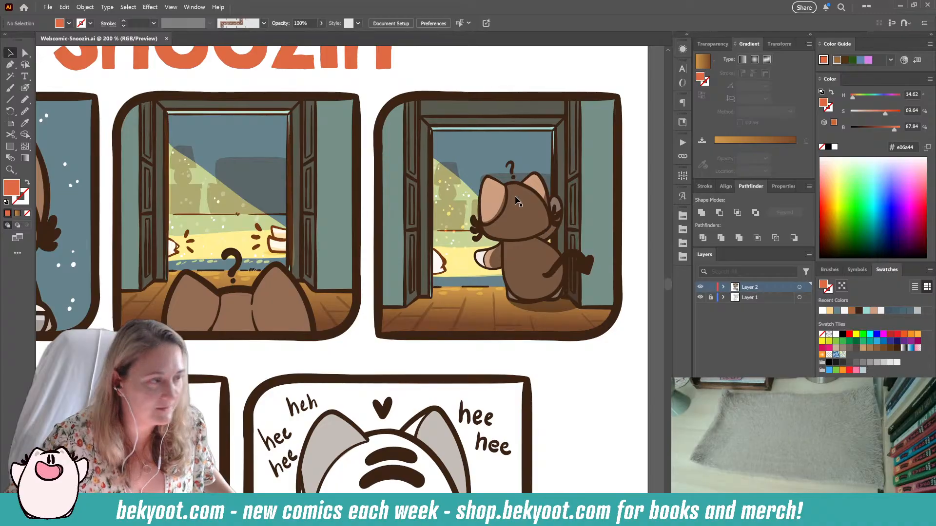
# - Examine the uncoloured second-row panels and the bottom flop scene, comparing them with the finished top row
pyautogui.moveTo(197, 487); pyautogui.dragTo(429, 222)
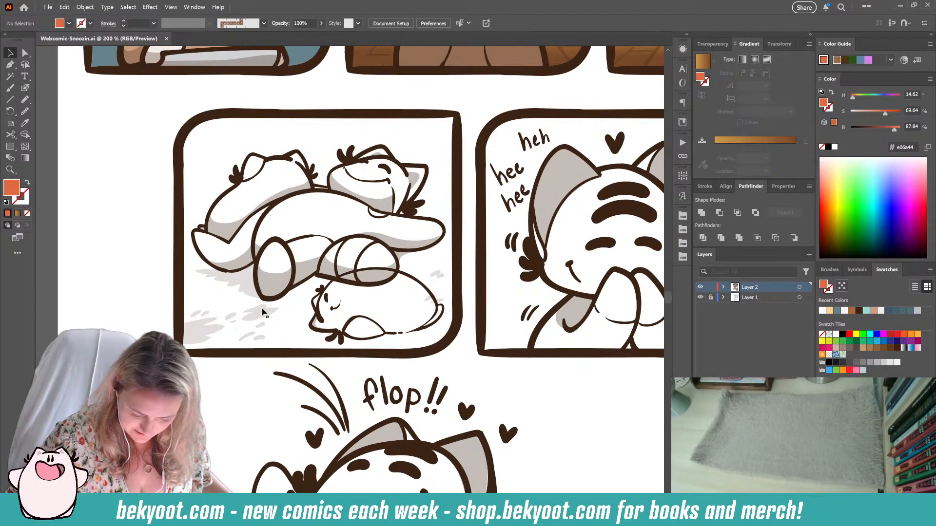
pyautogui.moveTo(219, 263); pyautogui.dragTo(192, 264)
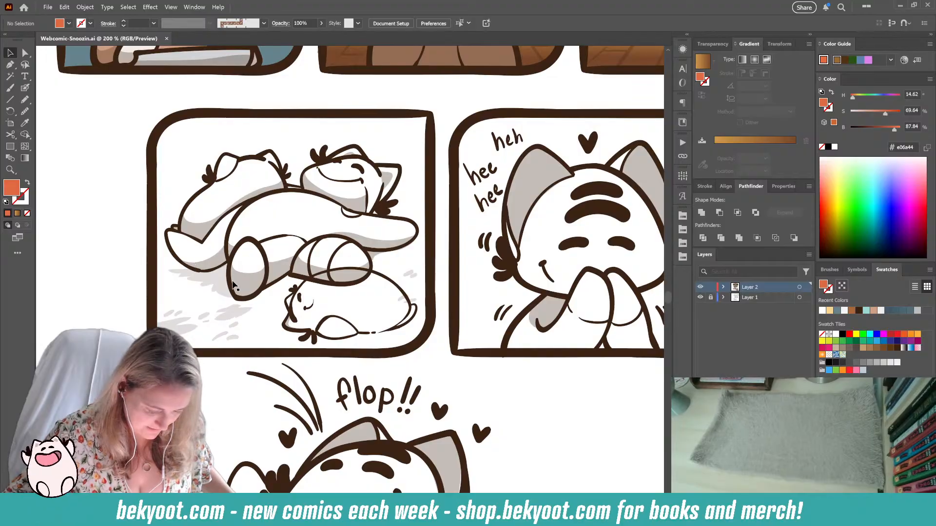
pyautogui.hscroll(5, 274, 232)
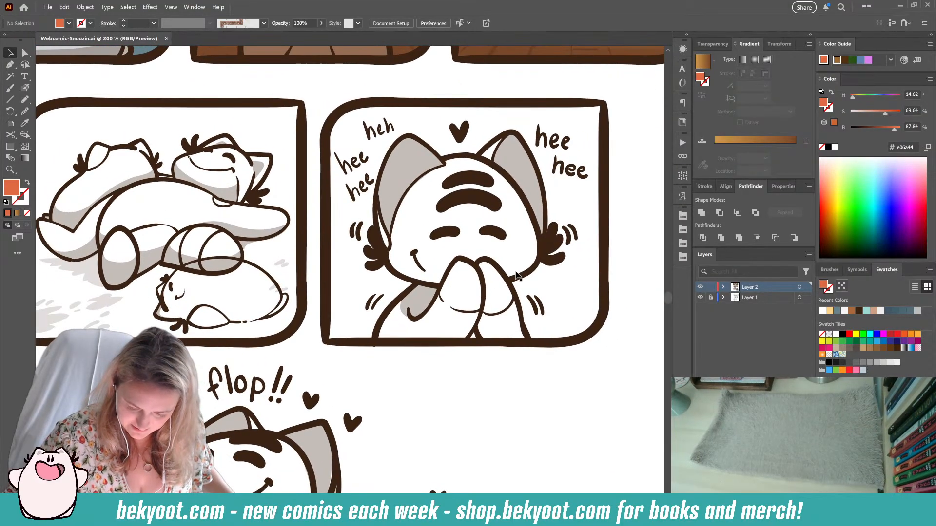
pyautogui.scroll(-6, 407, 268)
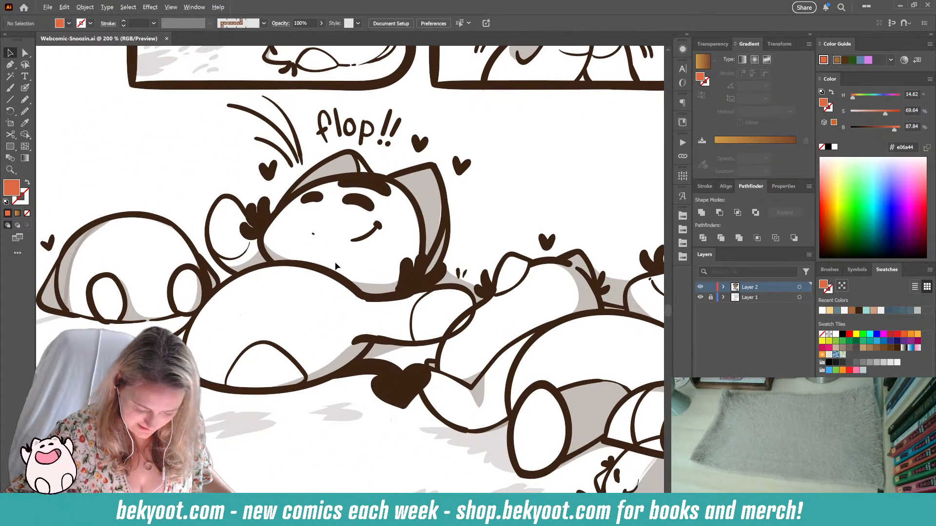
pyautogui.scroll(-2, 335, 250)
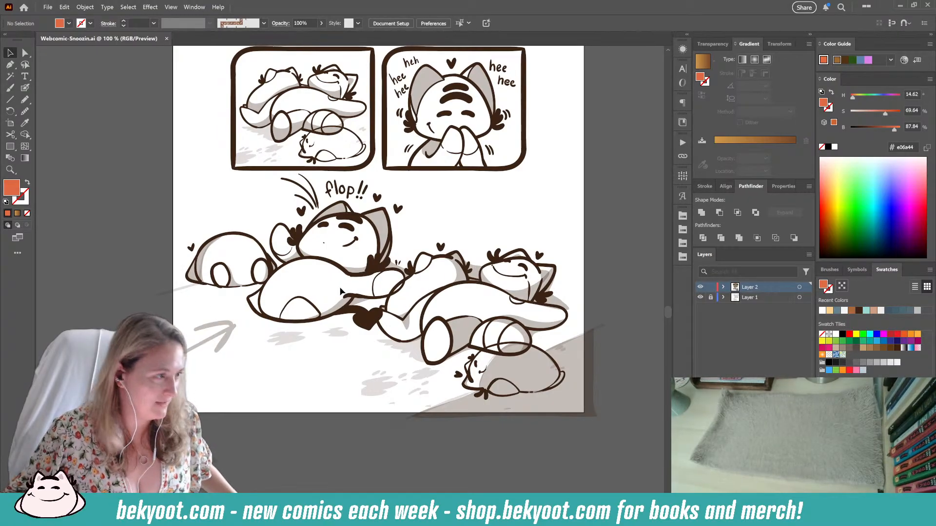
pyautogui.moveTo(459, 213); pyautogui.dragTo(430, 281)
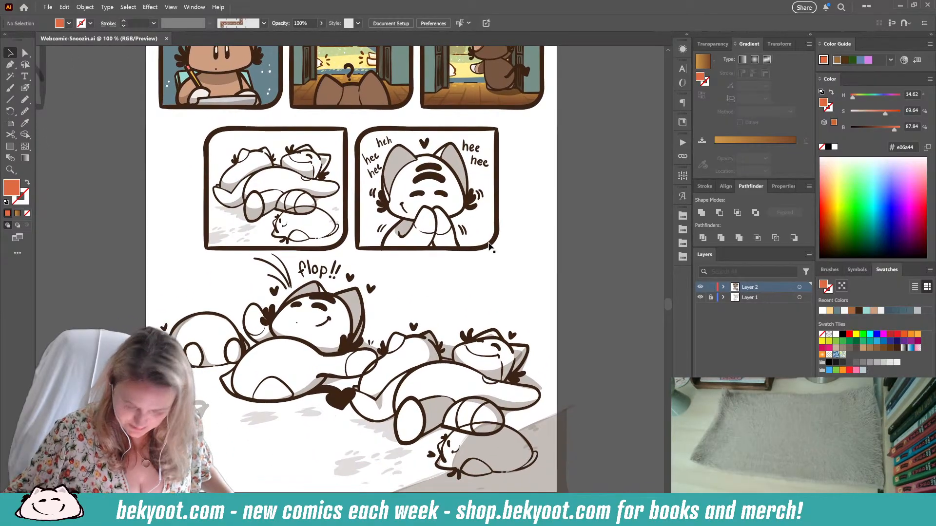
pyautogui.scroll(-1, 392, 214)
pyautogui.moveTo(402, 163); pyautogui.dragTo(352, 230)
pyautogui.scroll(1, 302, 222)
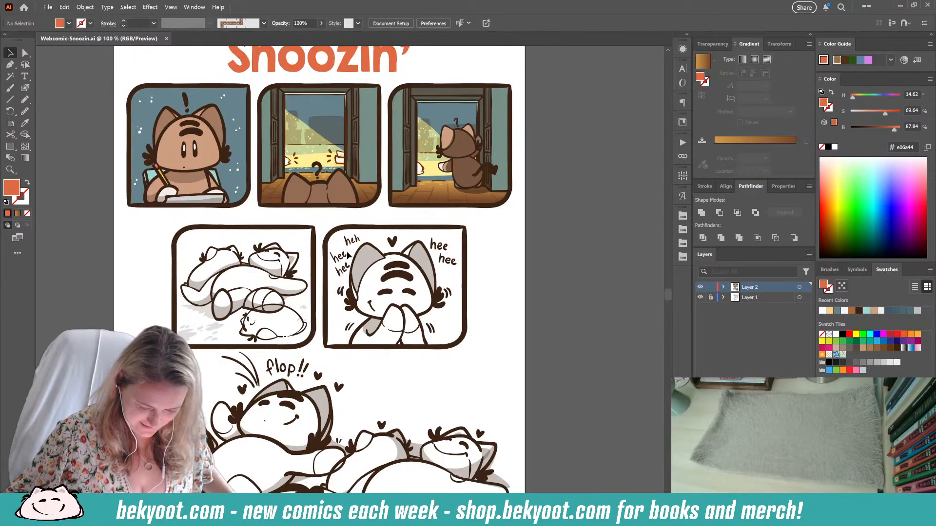
pyautogui.moveTo(295, 224); pyautogui.dragTo(334, 268)
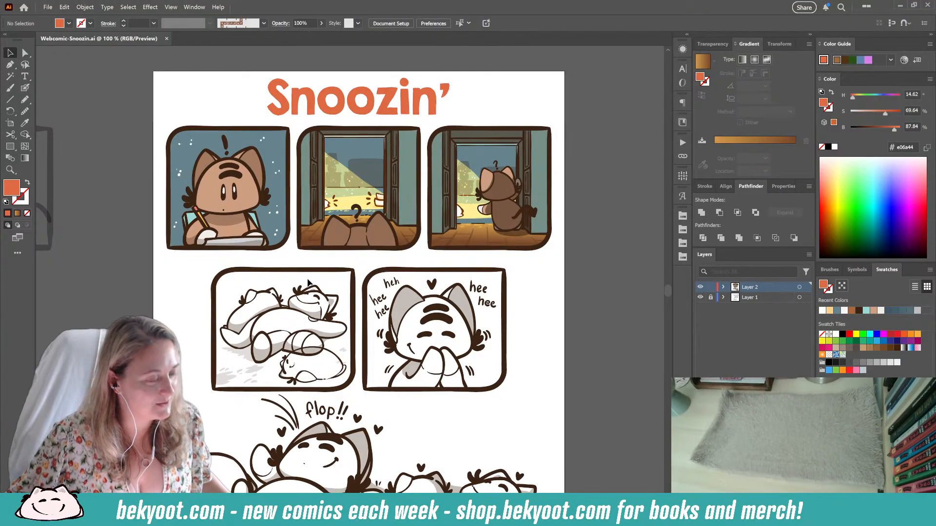
# - Replace the comic's title text with "Toast Along"
pyautogui.click(24, 77)
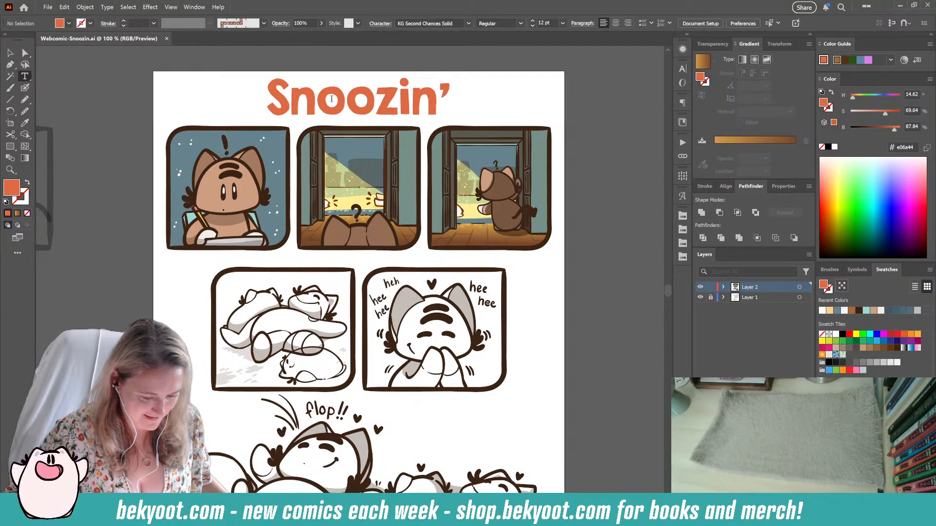
pyautogui.moveTo(268, 97); pyautogui.dragTo(479, 96)
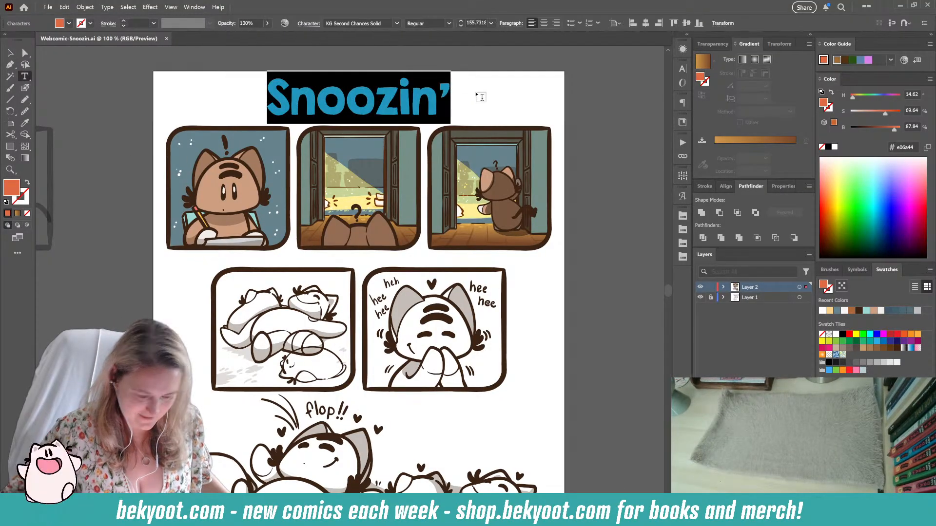
pyautogui.write('Toas')
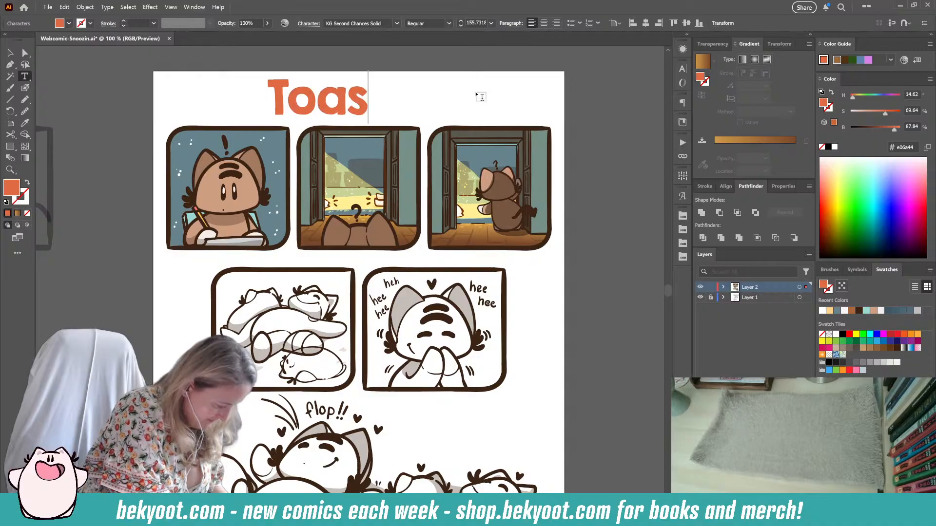
pyautogui.write('t Along')
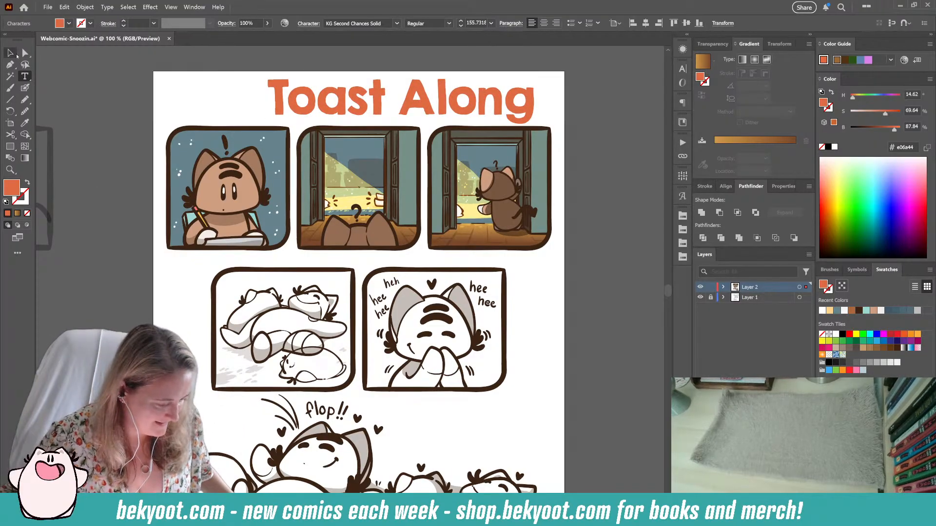
# - Centre the "Toast Along" title horizontally on the page, scale it down slightly and save the file
pyautogui.click(9, 52)
pyautogui.click(416, 115)
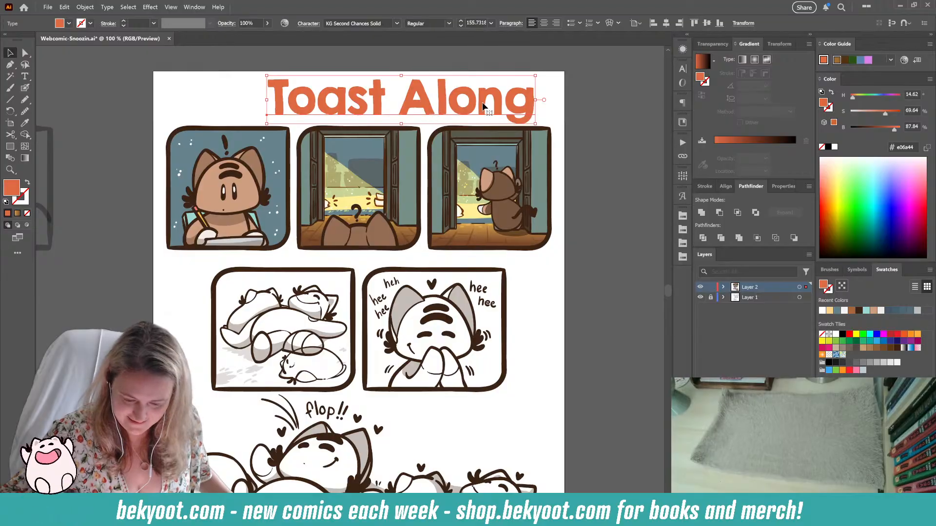
pyautogui.click(726, 186)
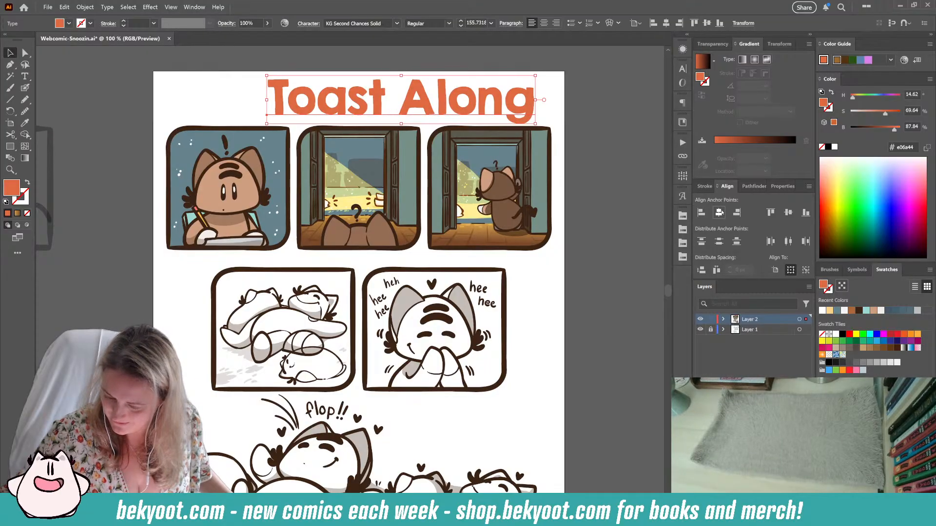
pyautogui.click(719, 213)
pyautogui.moveTo(492, 77); pyautogui.dragTo(477, 78)
pyautogui.click(304, 63)
pyautogui.scroll(-1, 361, 107)
pyautogui.scroll(-2, 384, 287)
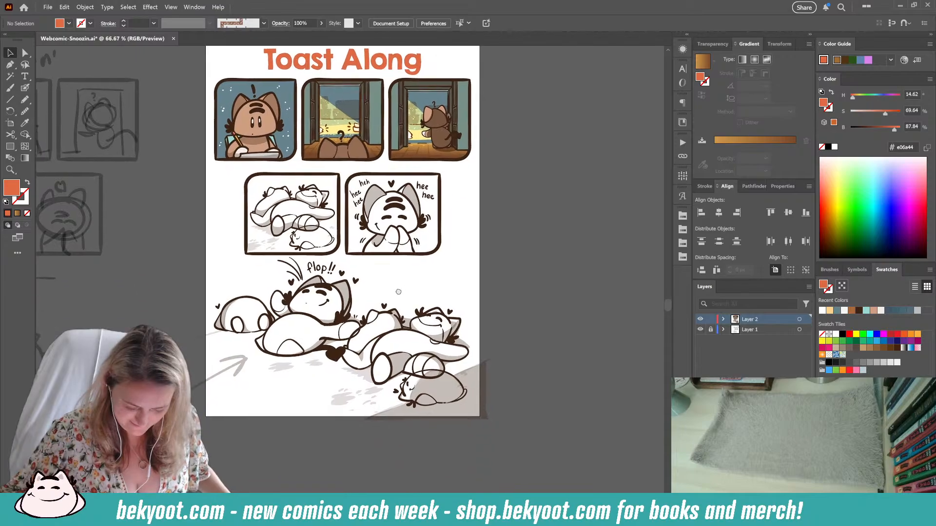
pyautogui.hotkey('ctrl', 's')
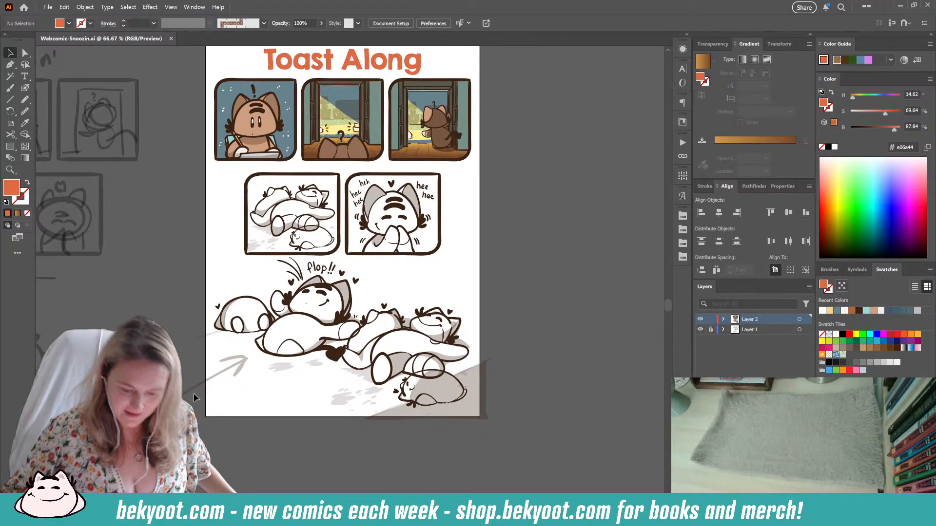